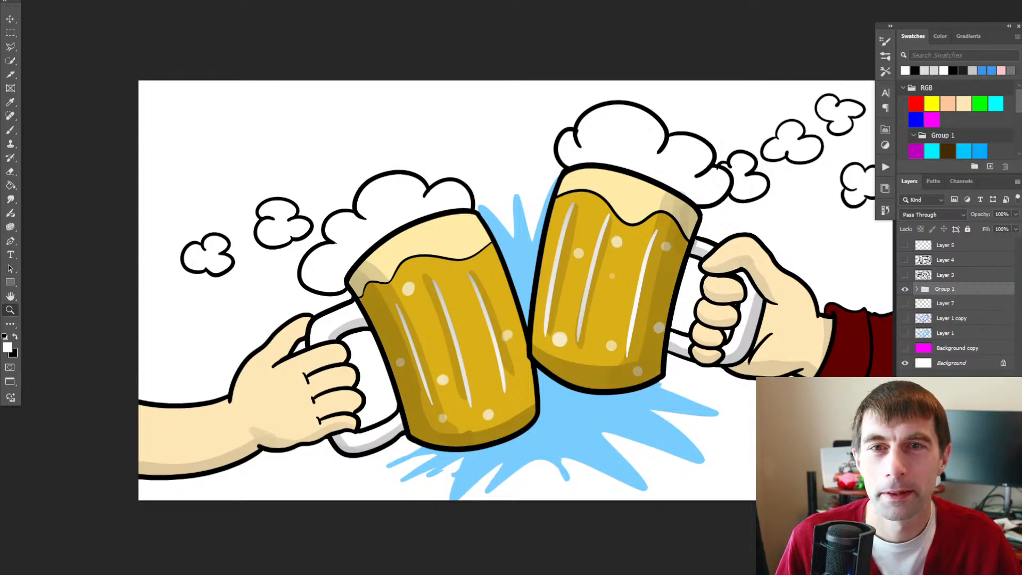
- Examine the two-mug beer illustration up close and the layers contained in Group 1
drag(515, 290, 443, 275)
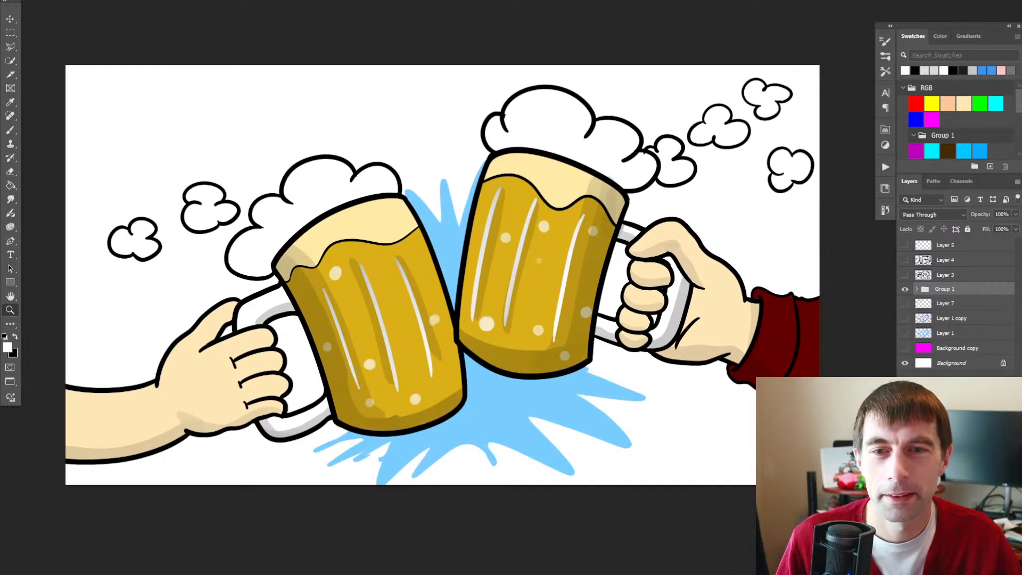
click(497, 223)
alt+click(451, 221)
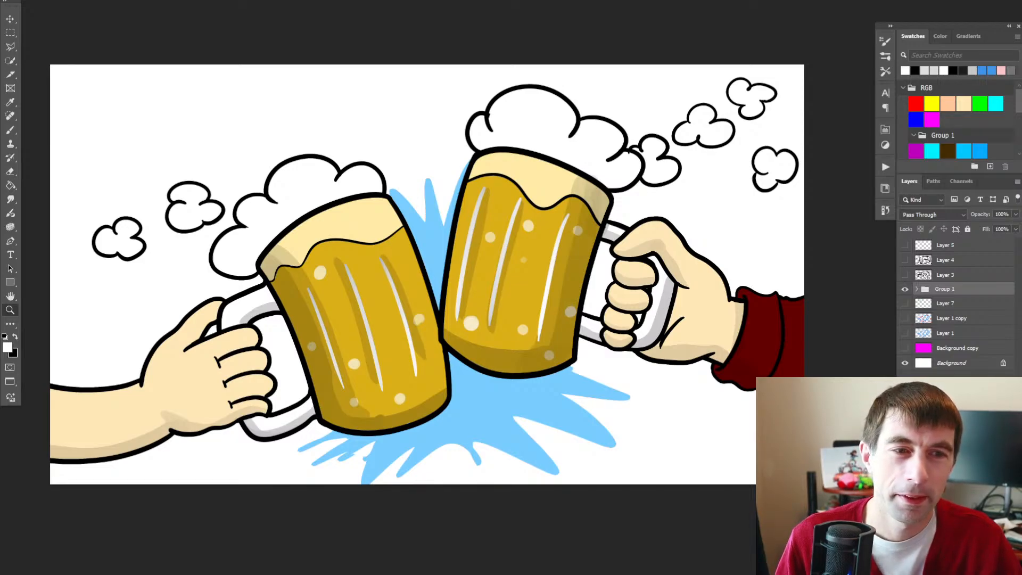
click(917, 289)
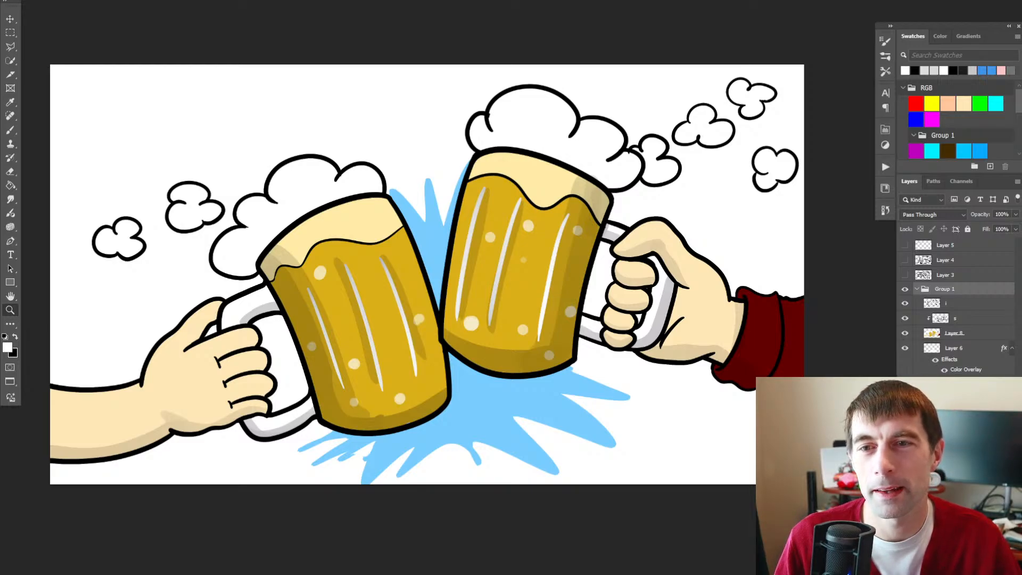
drag(426, 277, 489, 274)
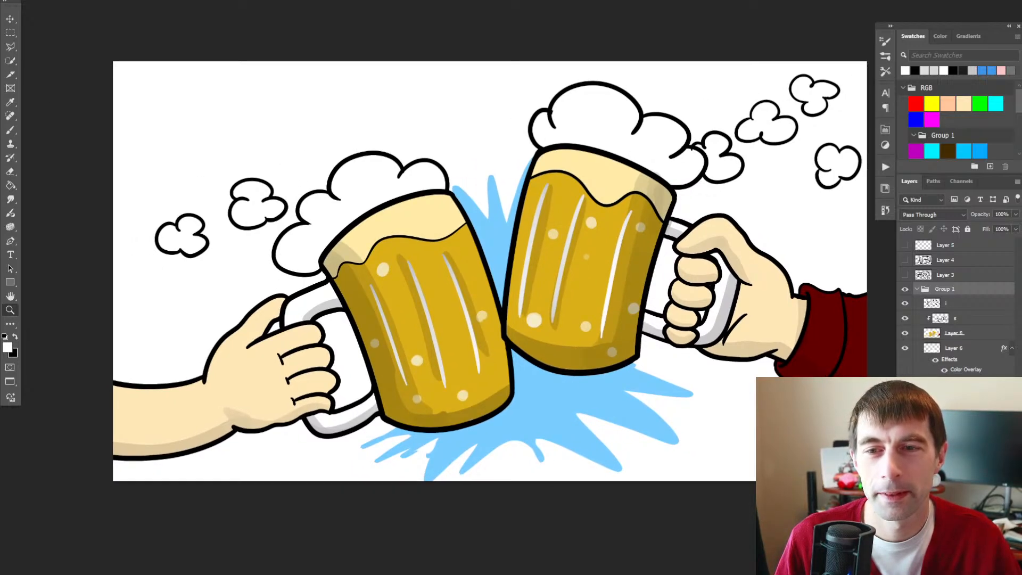
drag(479, 276, 496, 265)
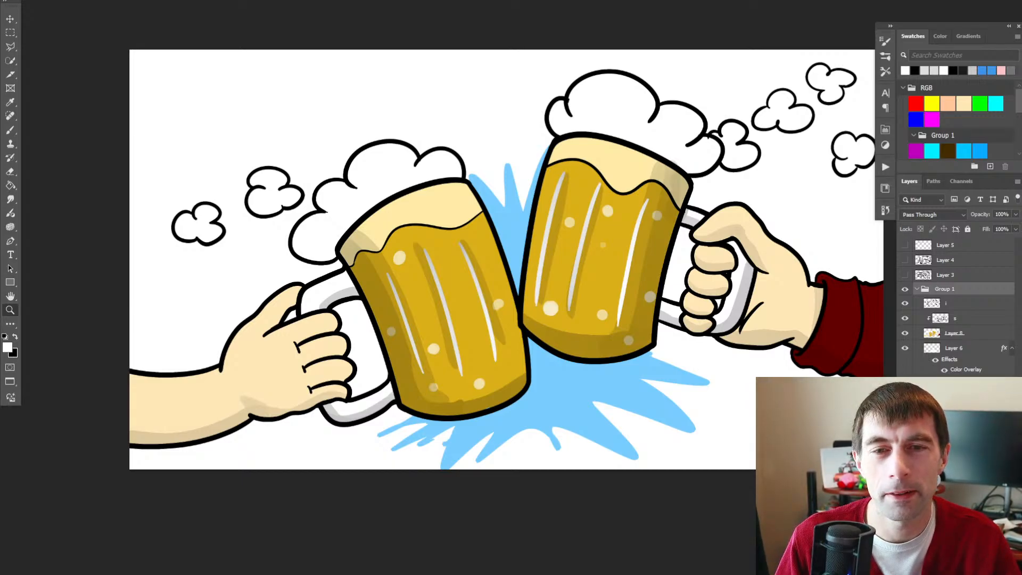
mouse_move(506, 260)
mouse_down()
mouse_move(483, 260)
mouse_move(503, 243)
mouse_up()
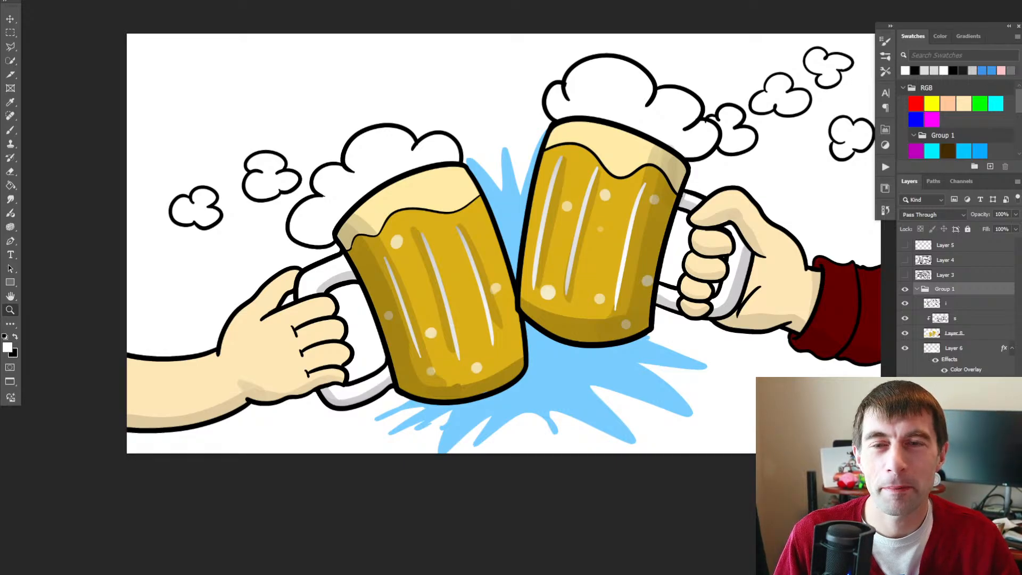
drag(406, 215, 424, 231)
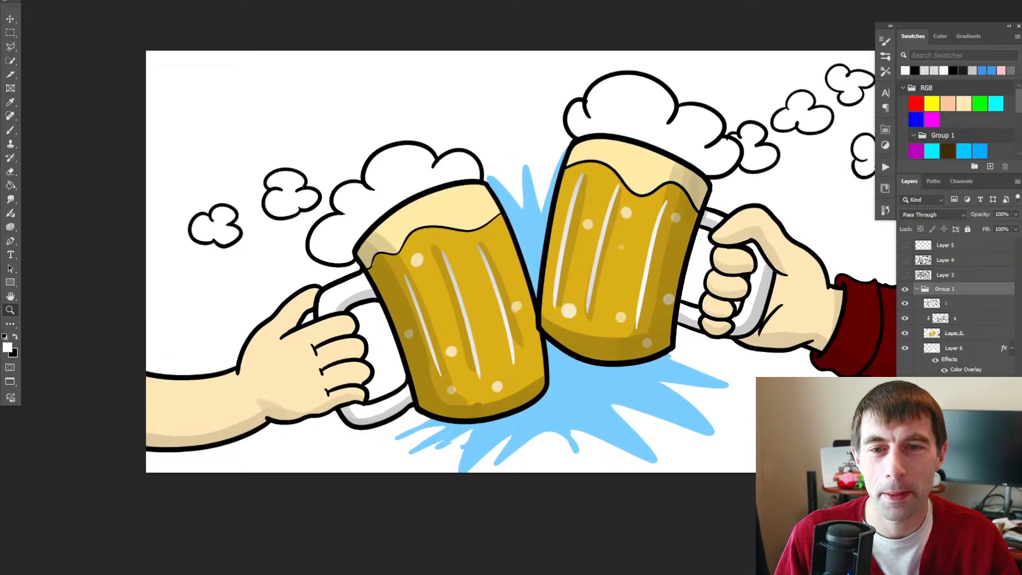
click(424, 231)
alt+click(424, 232)
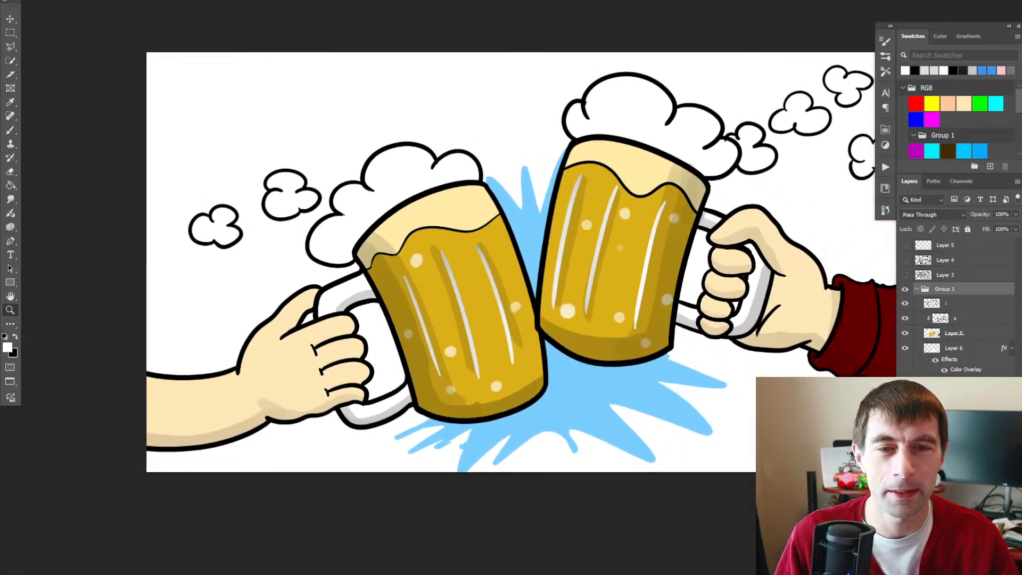
click(469, 235)
drag(469, 235, 499, 208)
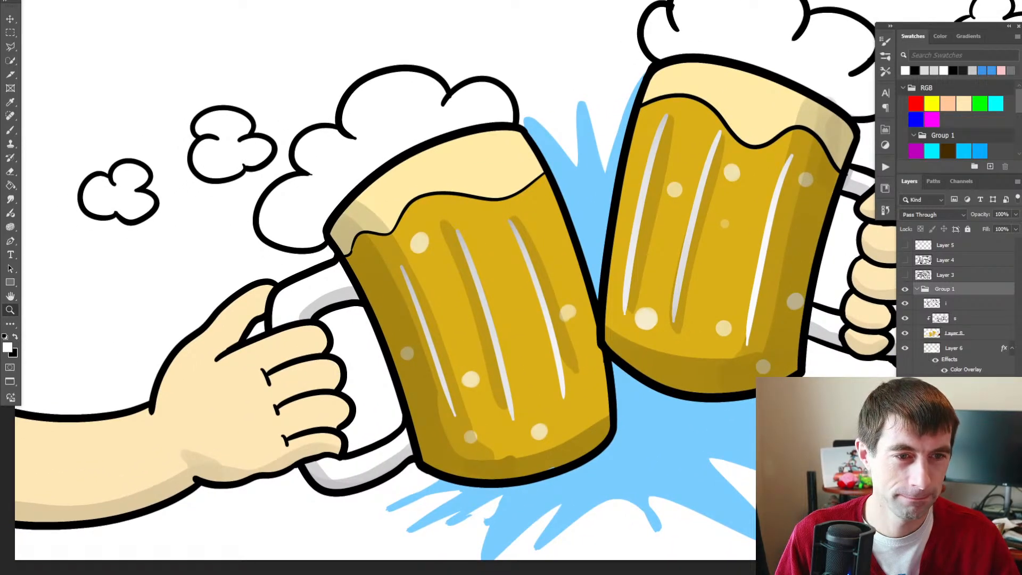
click(917, 289)
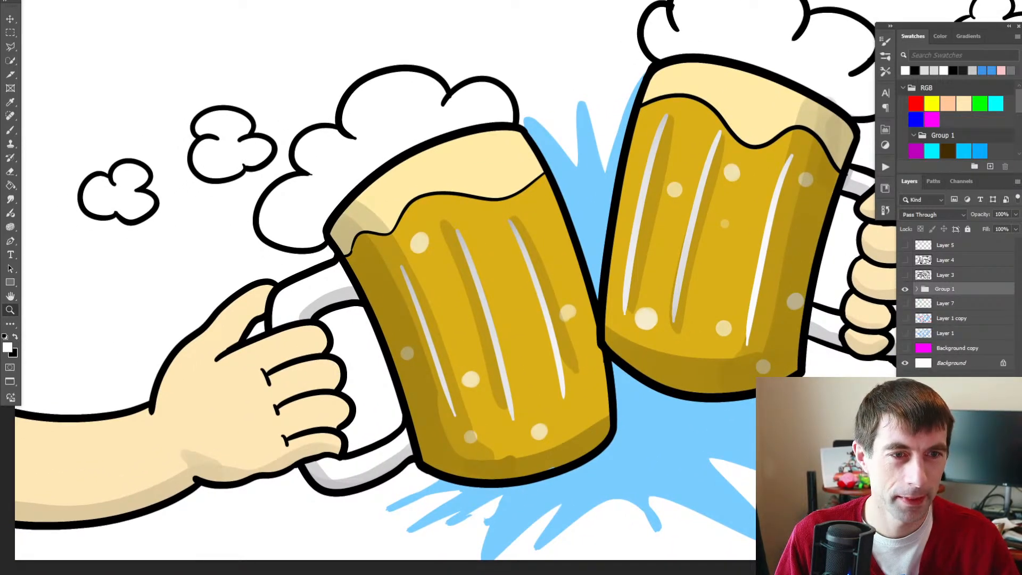
click(916, 289)
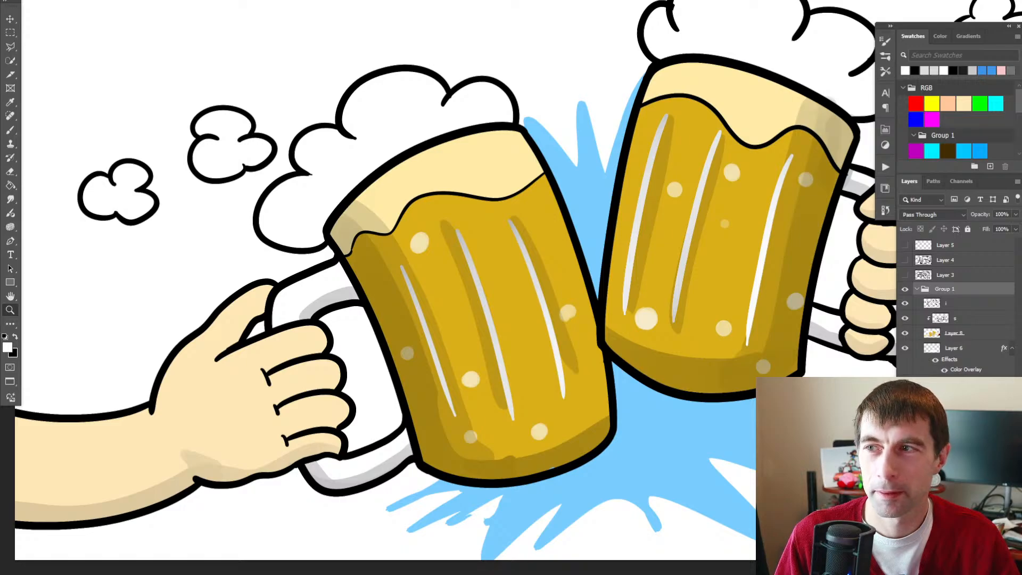
alt+click(532, 293)
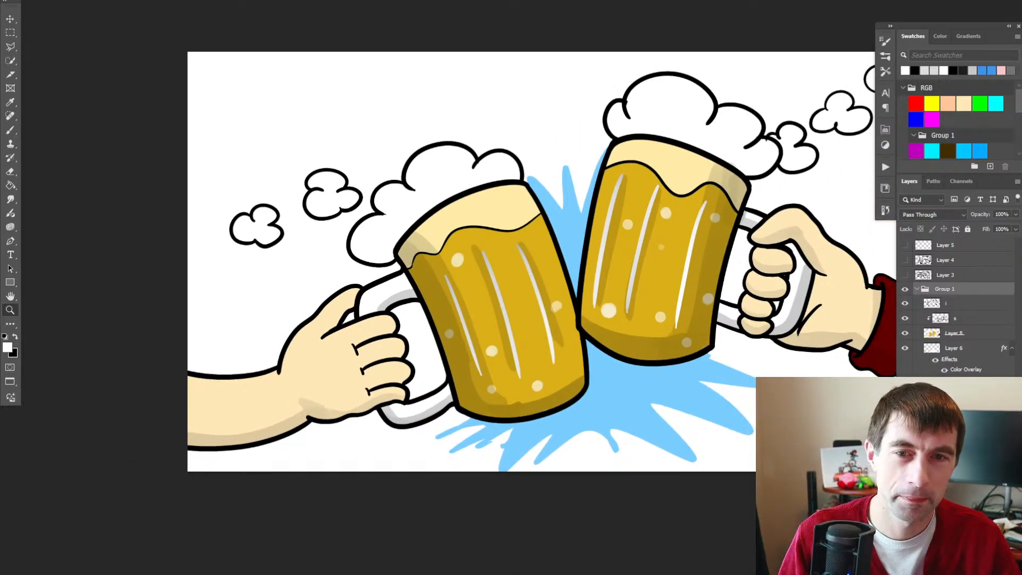
- Duplicate Group 1 within the same document under the name "one mug" and hide the original group
key(v)
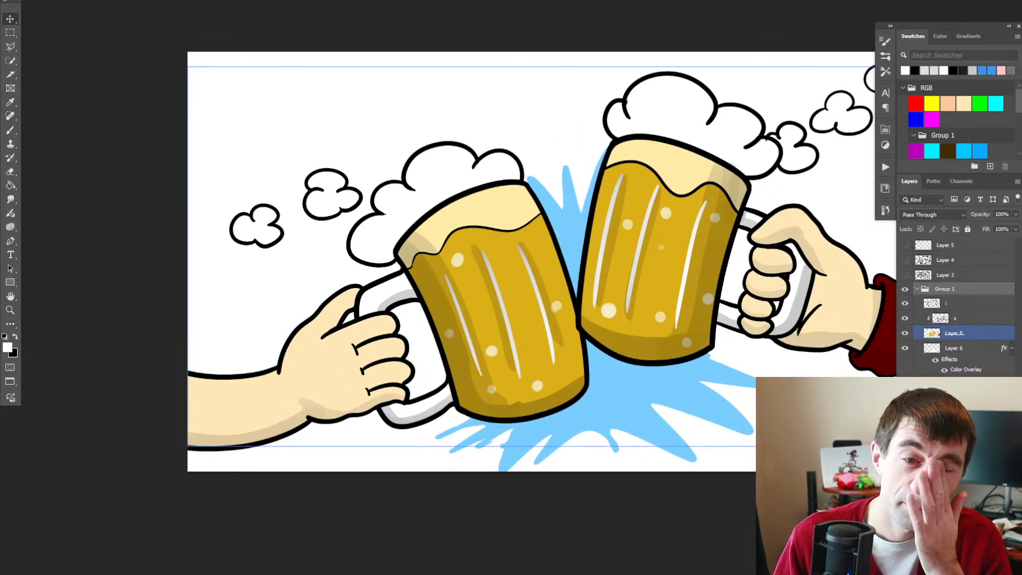
drag(601, 277, 464, 266)
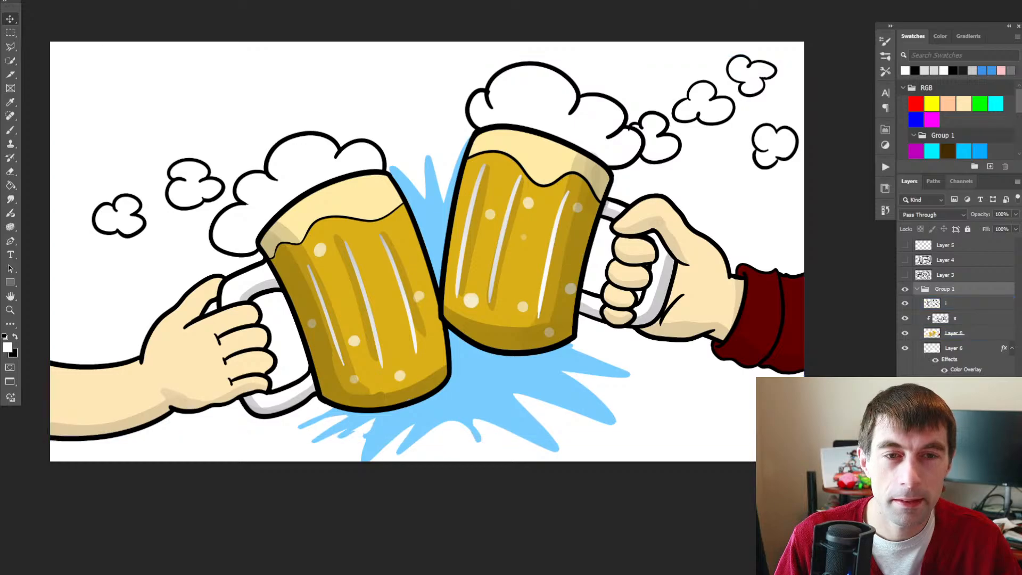
right_click(945, 288)
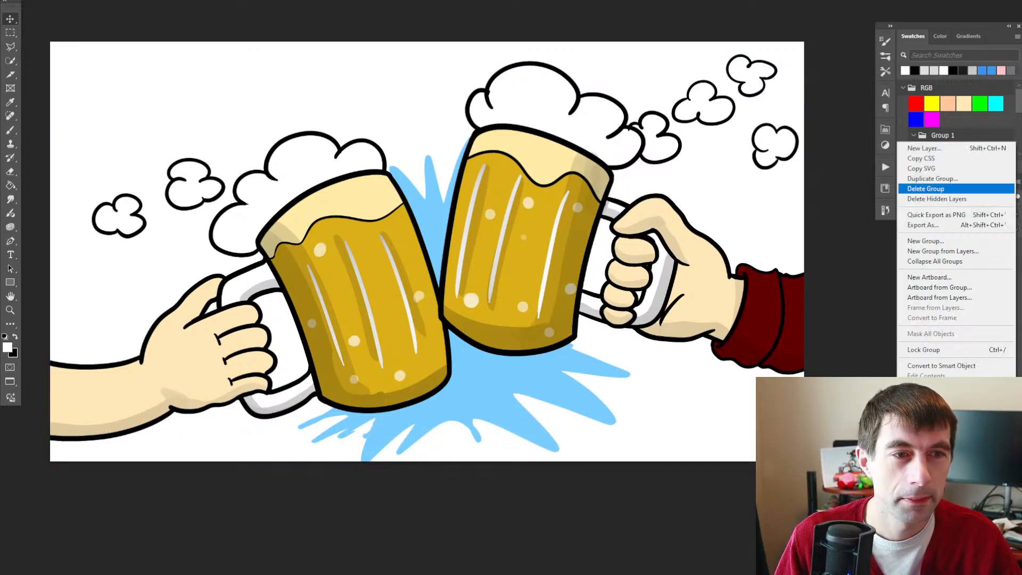
click(932, 178)
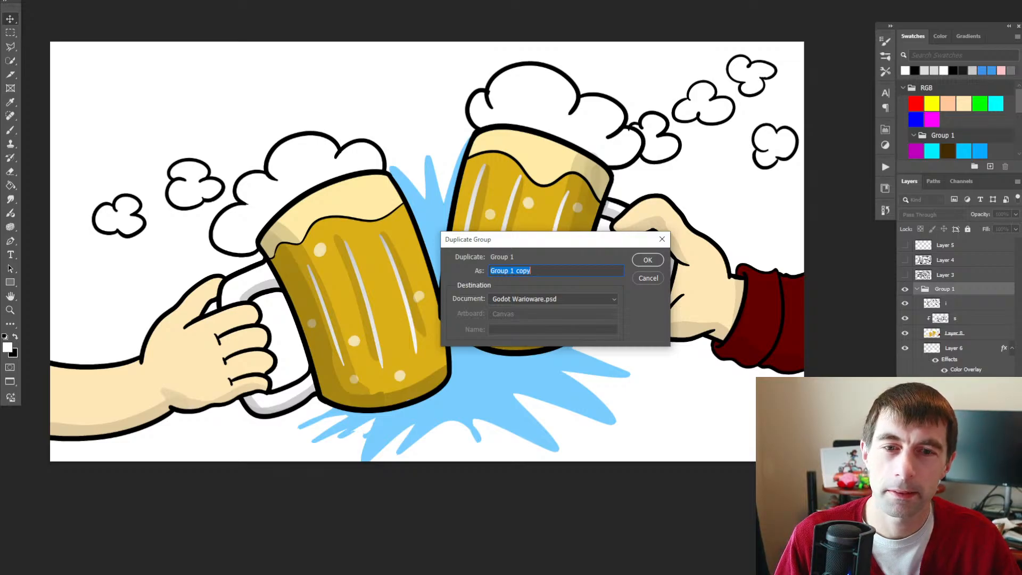
click(531, 270)
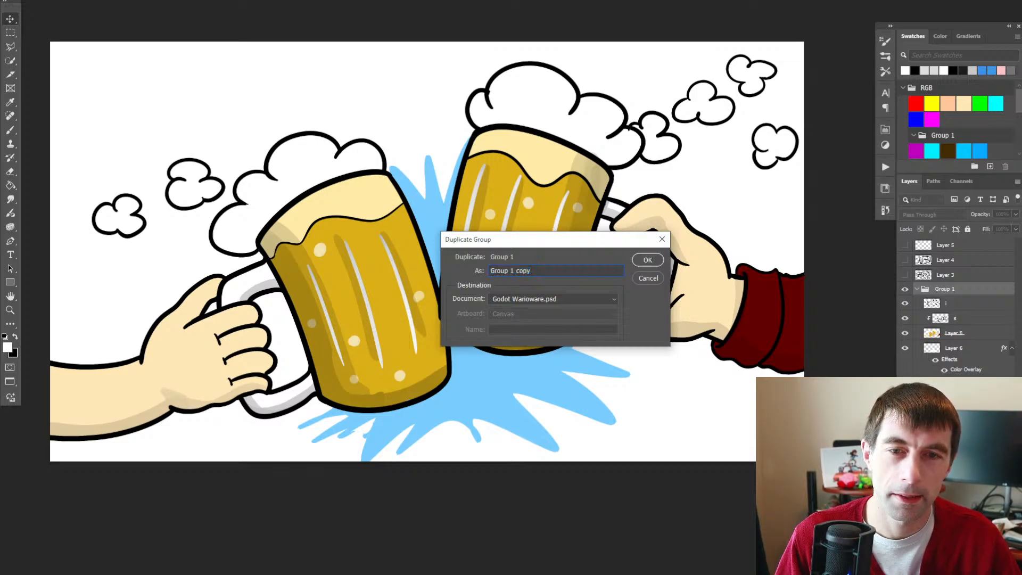
key(ctrl+a)
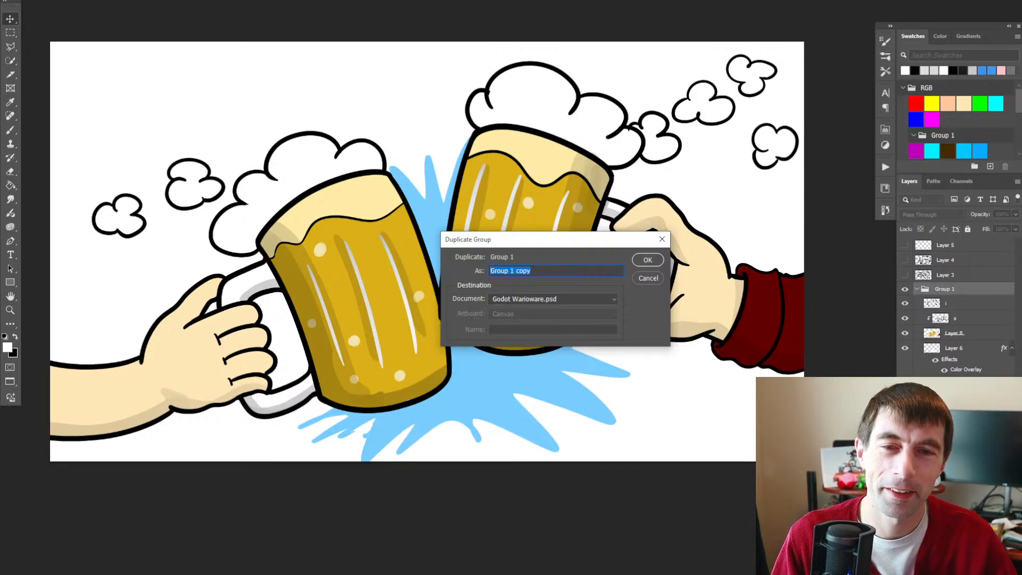
drag(522, 239, 462, 327)
click(506, 327)
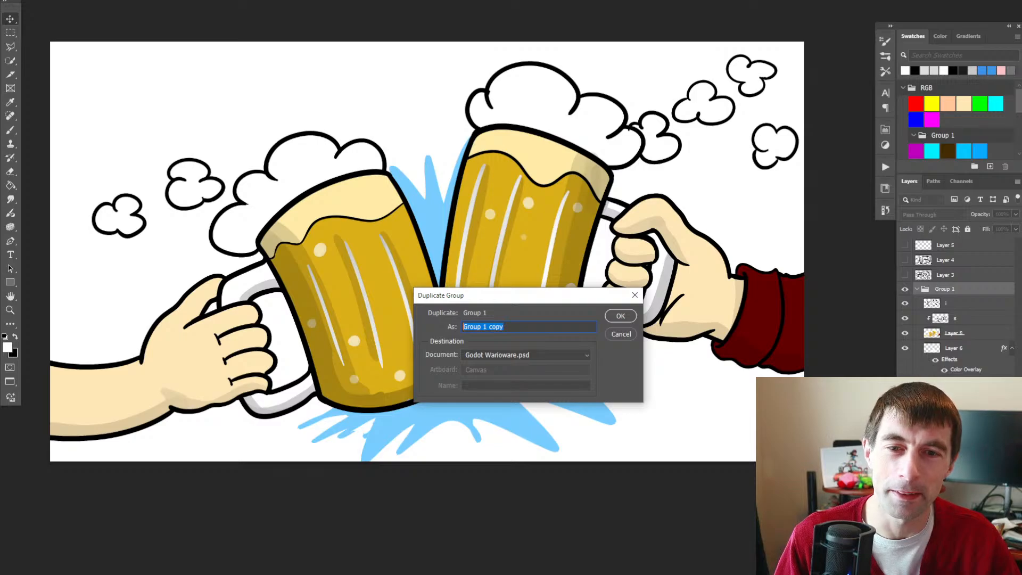
drag(494, 296, 449, 276)
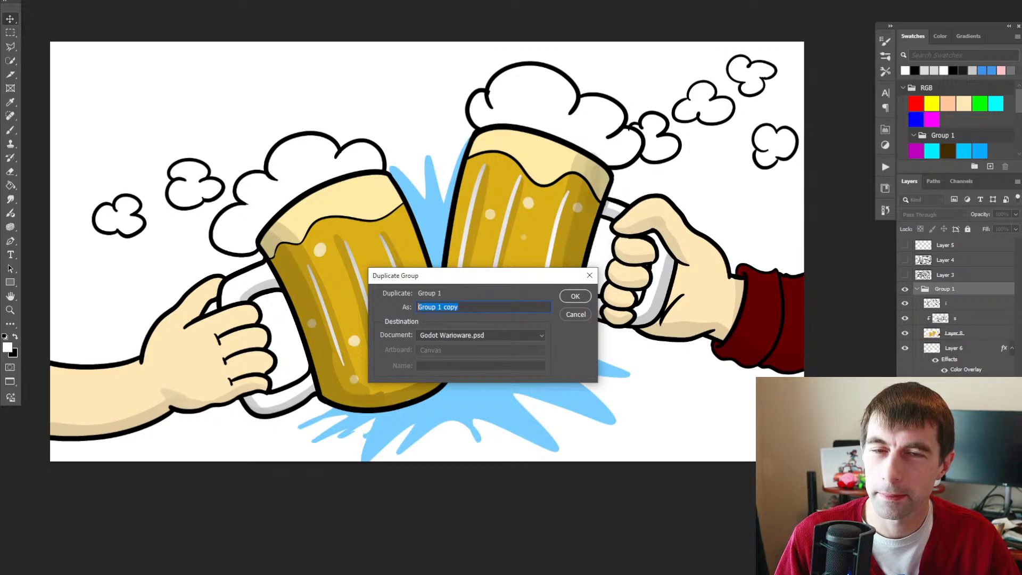
drag(444, 275, 415, 210)
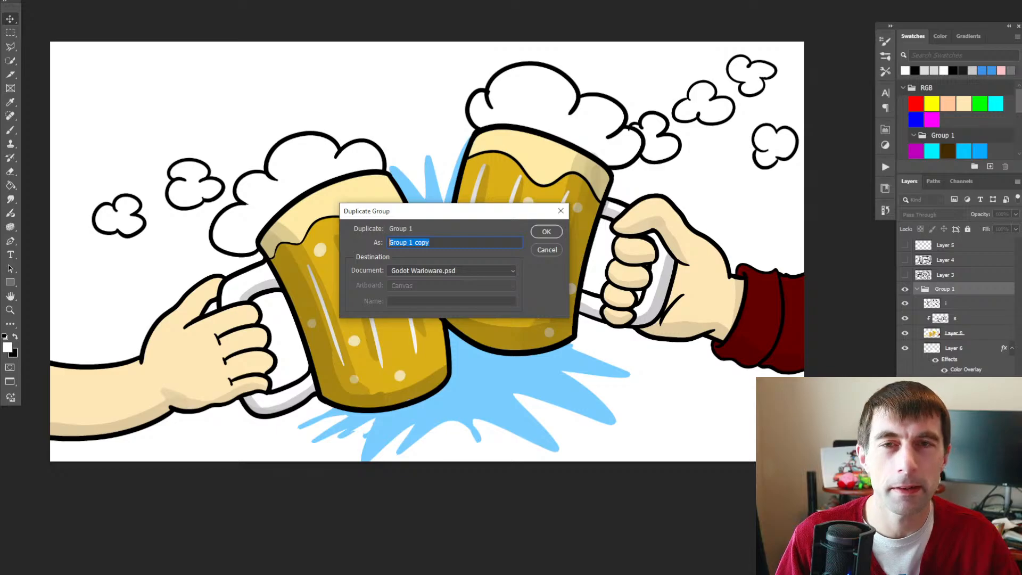
mouse_move(416, 210)
mouse_down()
mouse_move(445, 231)
mouse_move(426, 228)
mouse_up()
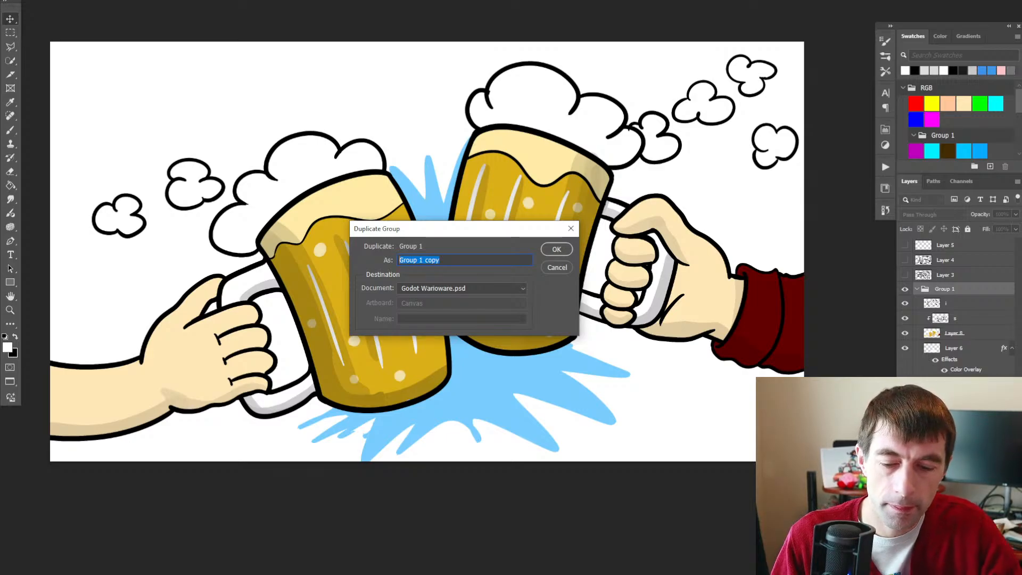
text(one mug)
key(Return)
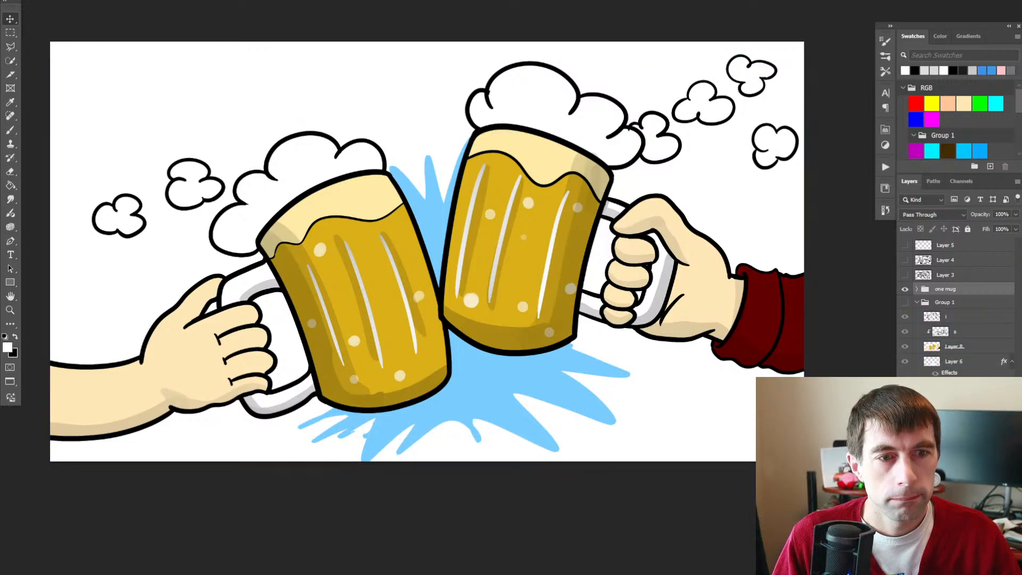
- Add a new layer behind the artwork and fill it with bright blue from the swatches
click(954, 421)
click(991, 567)
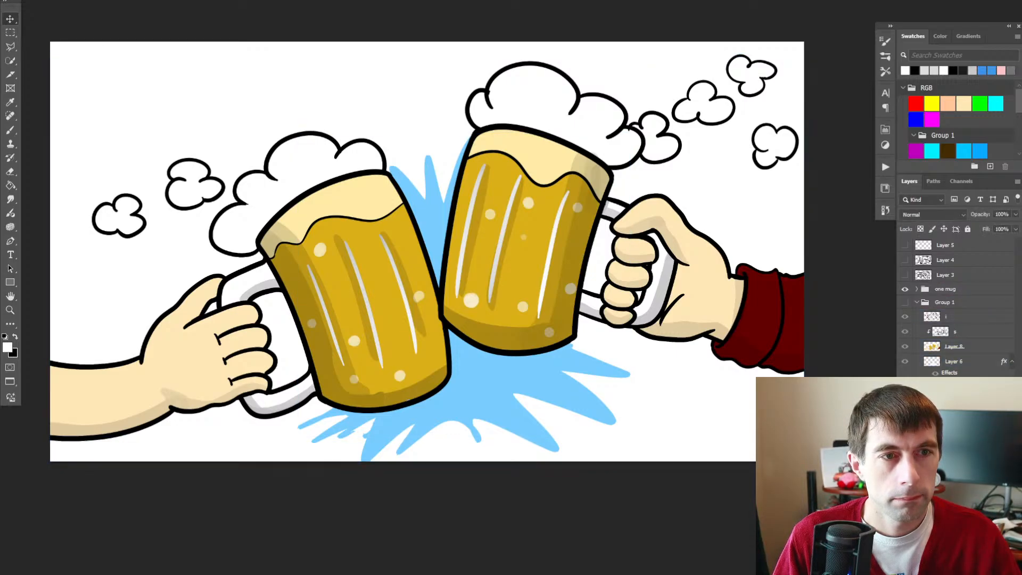
click(963, 151)
key(g)
click(708, 165)
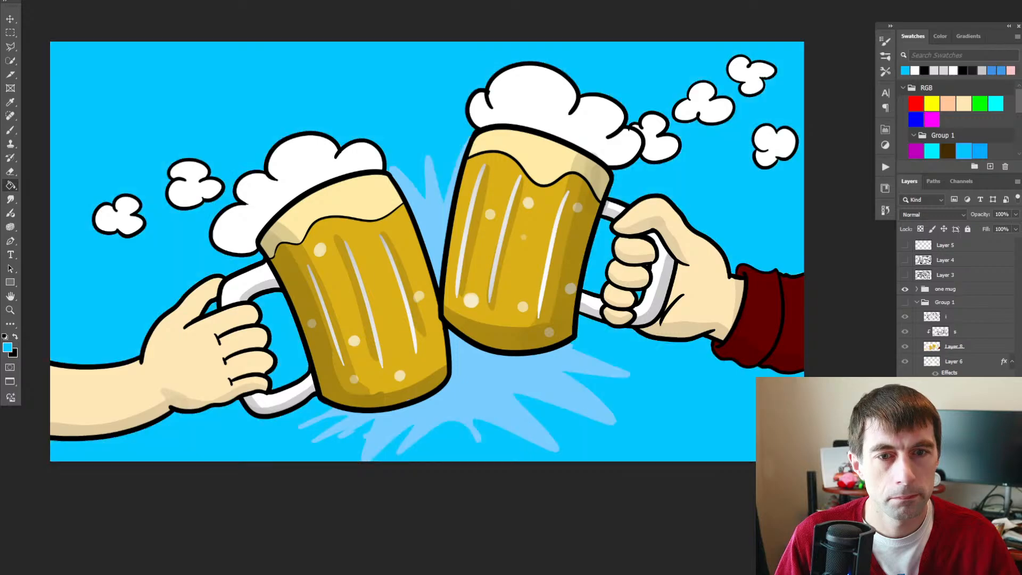
- Outline the mug held by the red-sleeved hand with the Polygonal Lasso and mask the "one mug" group to that selection
key(v)
click(946, 289)
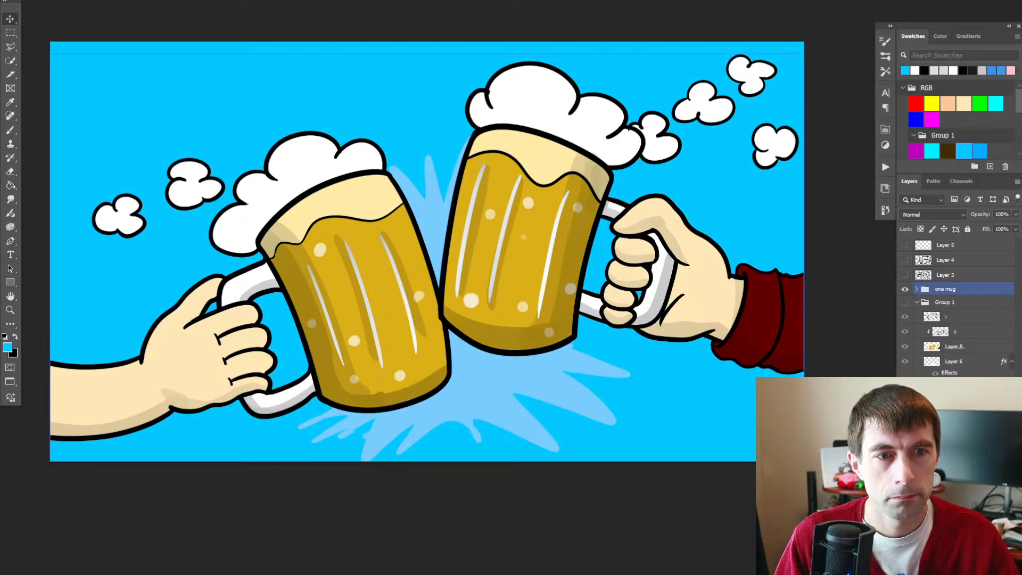
key(ctrl+t)
drag(420, 250, 410, 248)
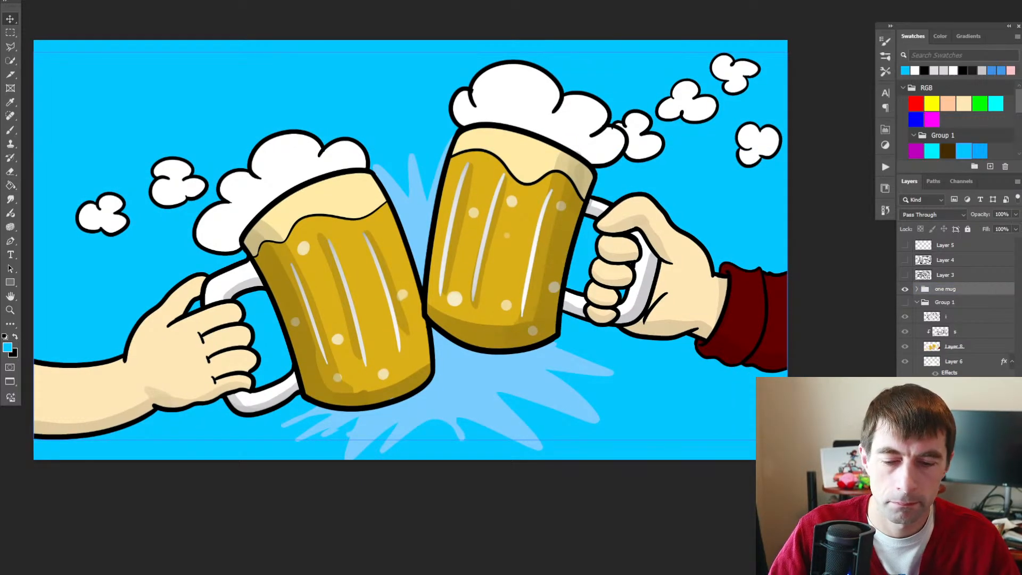
key(l)
click(821, 343)
click(822, 390)
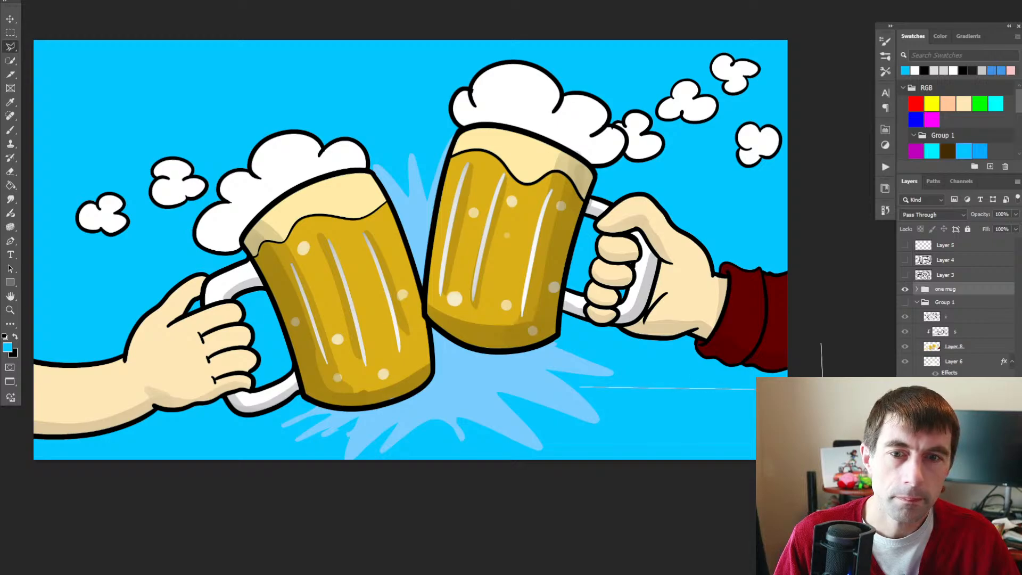
click(578, 387)
click(473, 374)
click(455, 349)
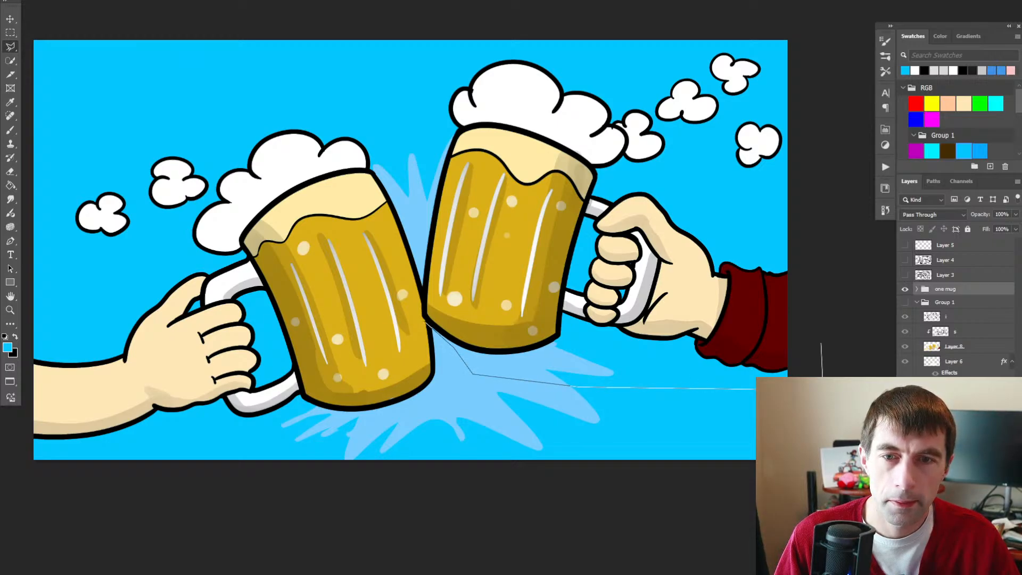
click(418, 314)
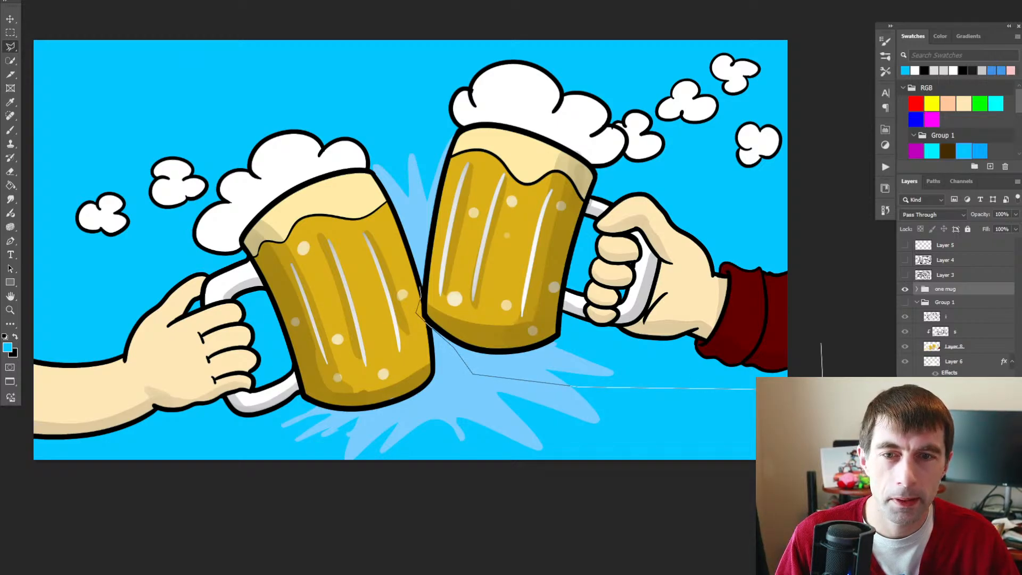
click(414, 241)
click(424, 151)
click(416, 56)
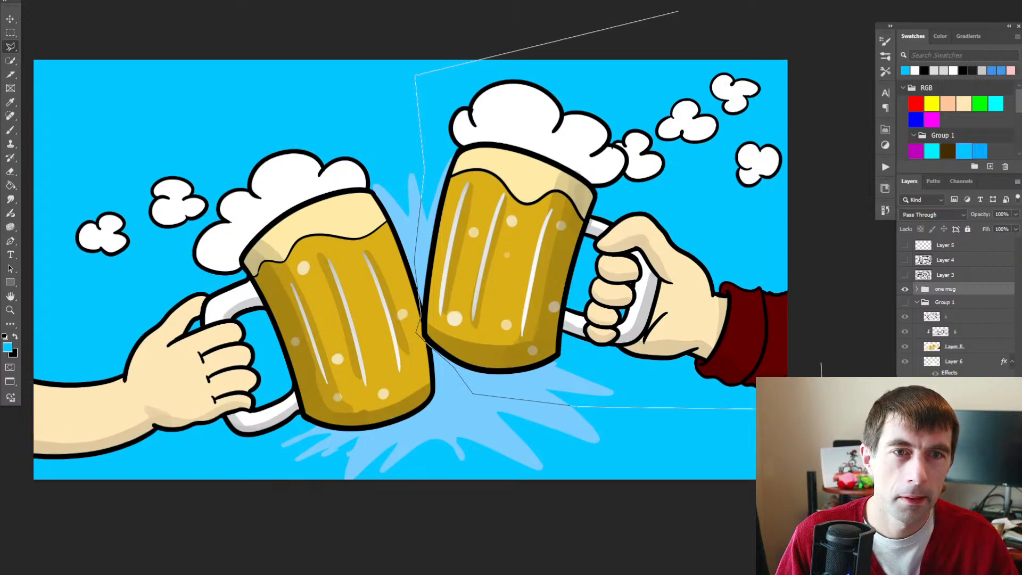
click(678, 11)
click(783, 50)
double_click(831, 159)
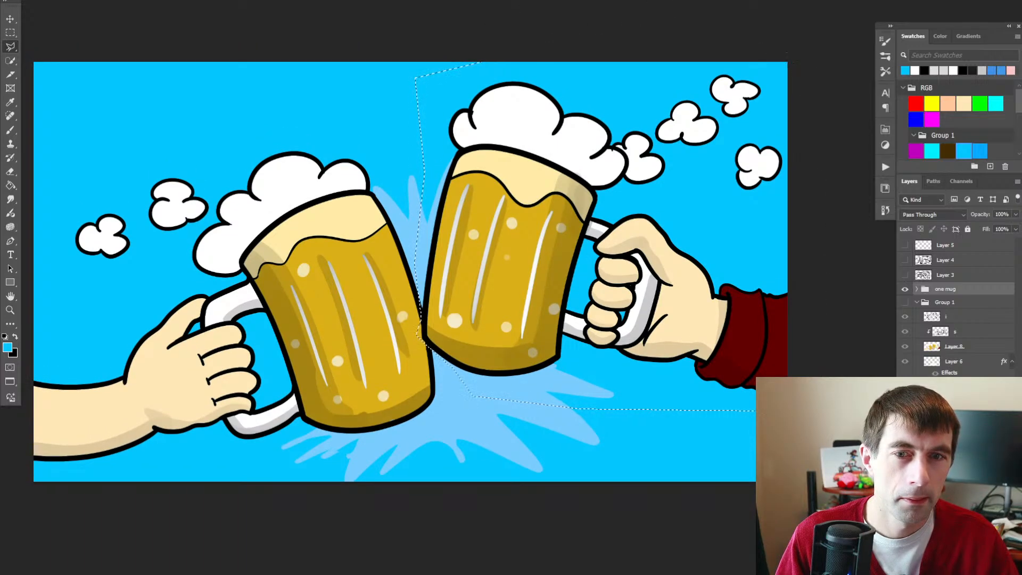
click(945, 567)
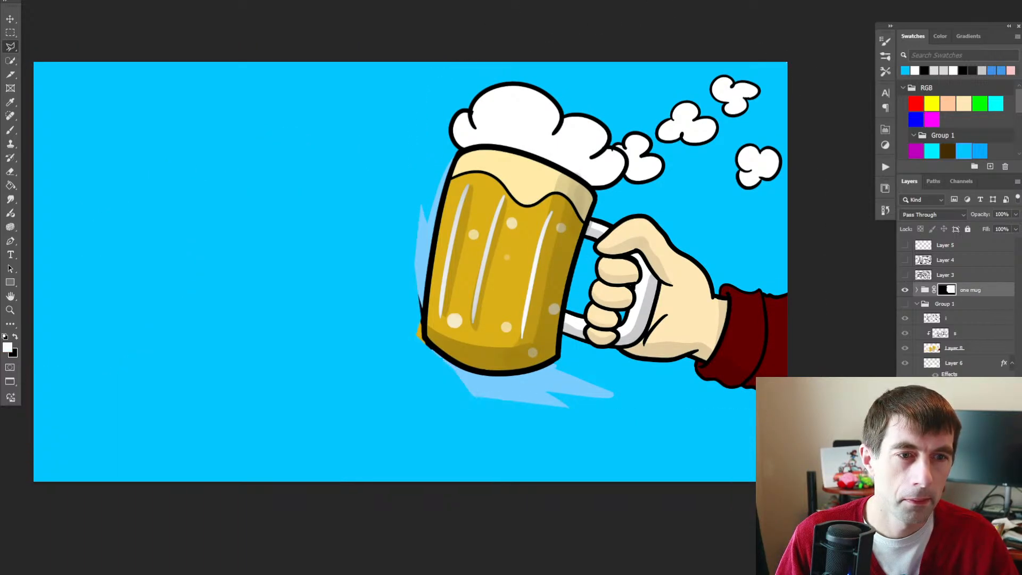
- Clear the stray yellow outside the mug's left and bottom edges using a Polygonal Lasso selection, and delete the light-blue Layer 6 from "one mug"
click(916, 290)
key(v)
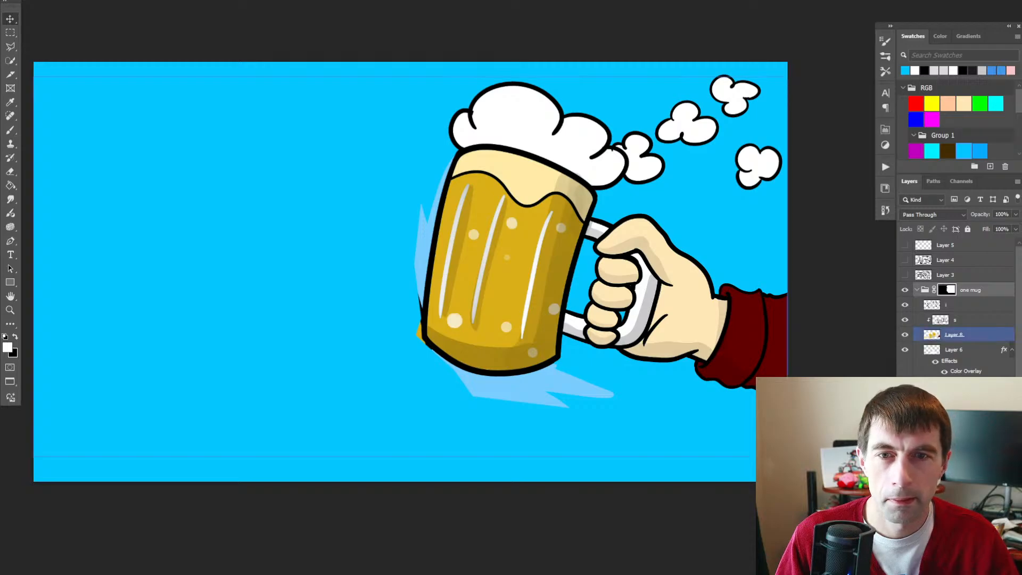
click(970, 335)
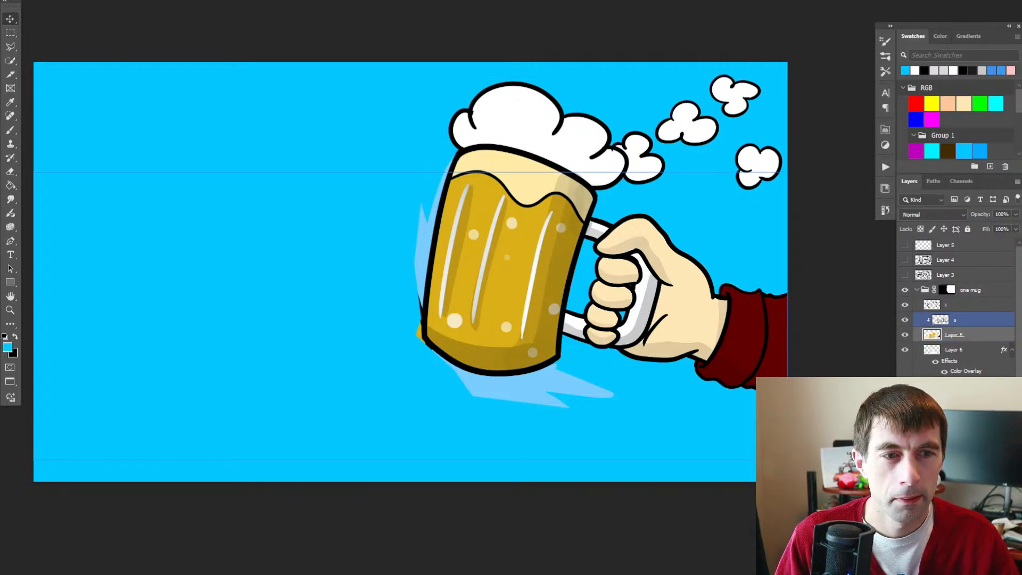
key(e)
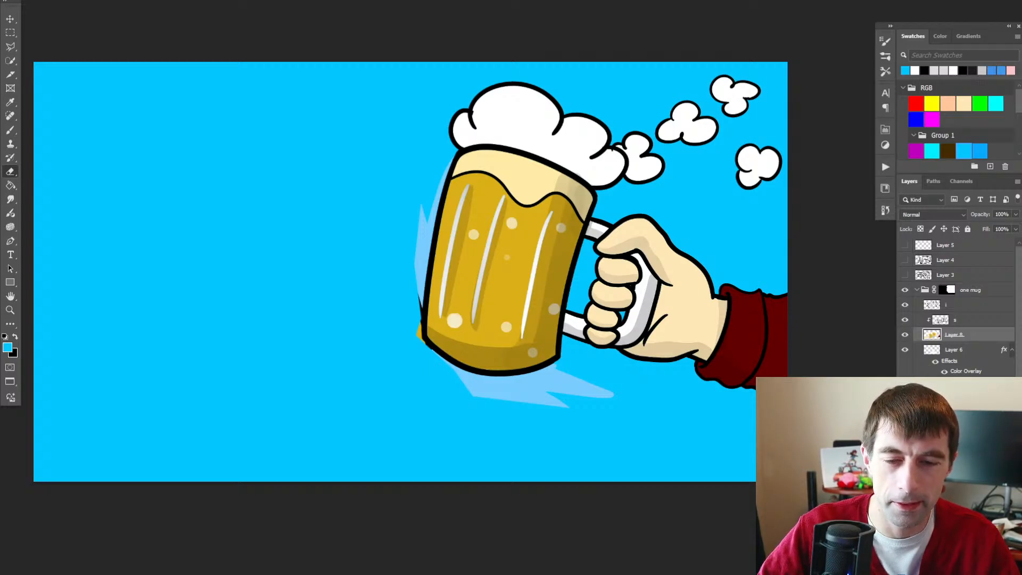
key(l)
click(401, 149)
click(453, 158)
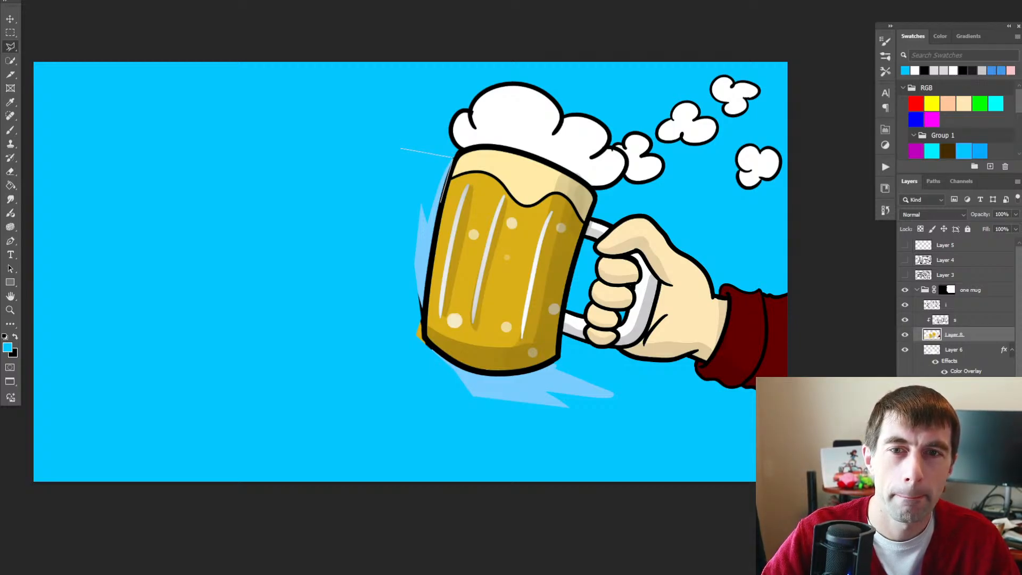
click(433, 239)
click(424, 315)
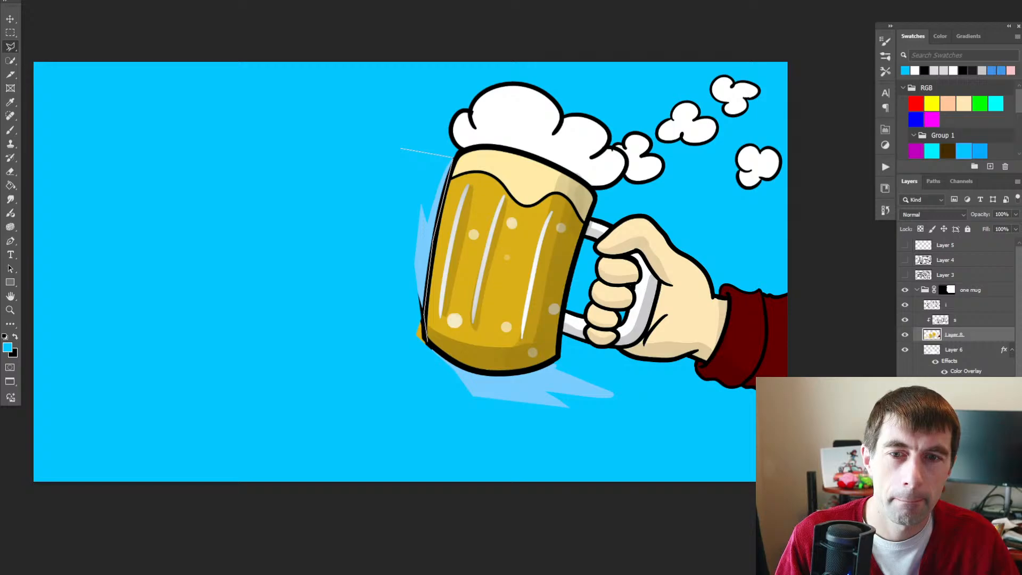
click(426, 343)
click(447, 357)
click(472, 370)
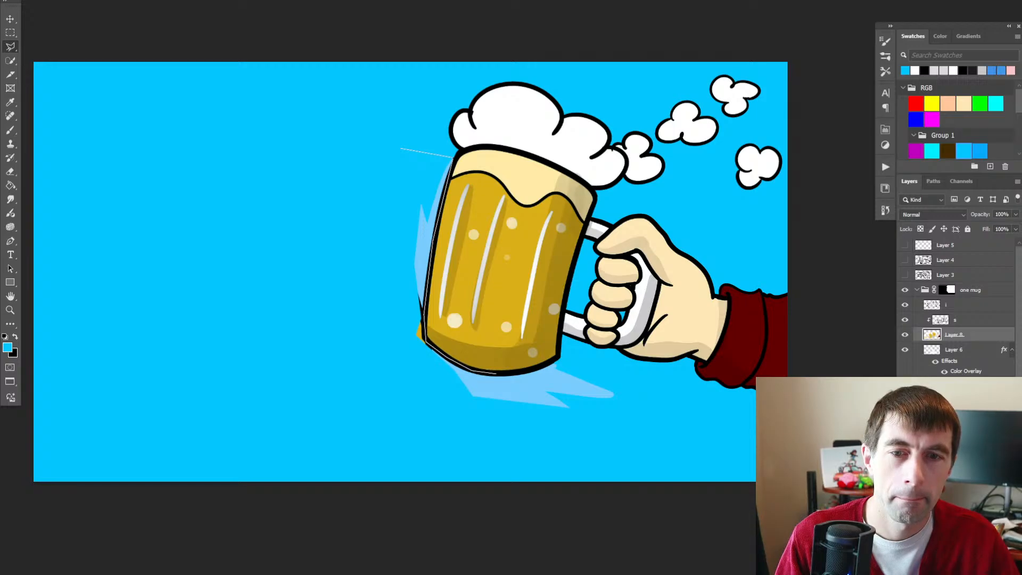
click(532, 370)
click(562, 352)
click(678, 403)
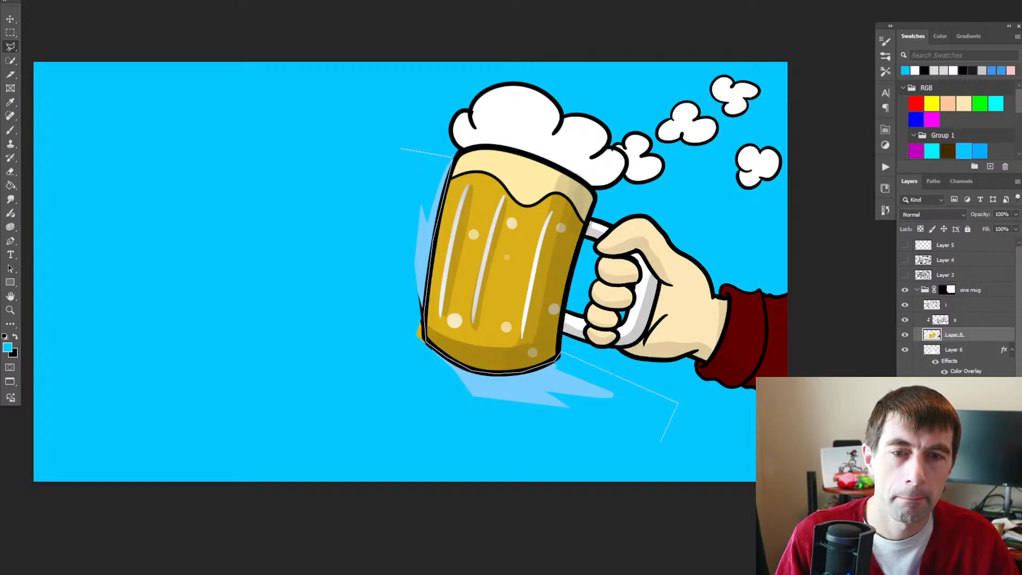
click(660, 442)
click(399, 432)
click(303, 334)
click(400, 149)
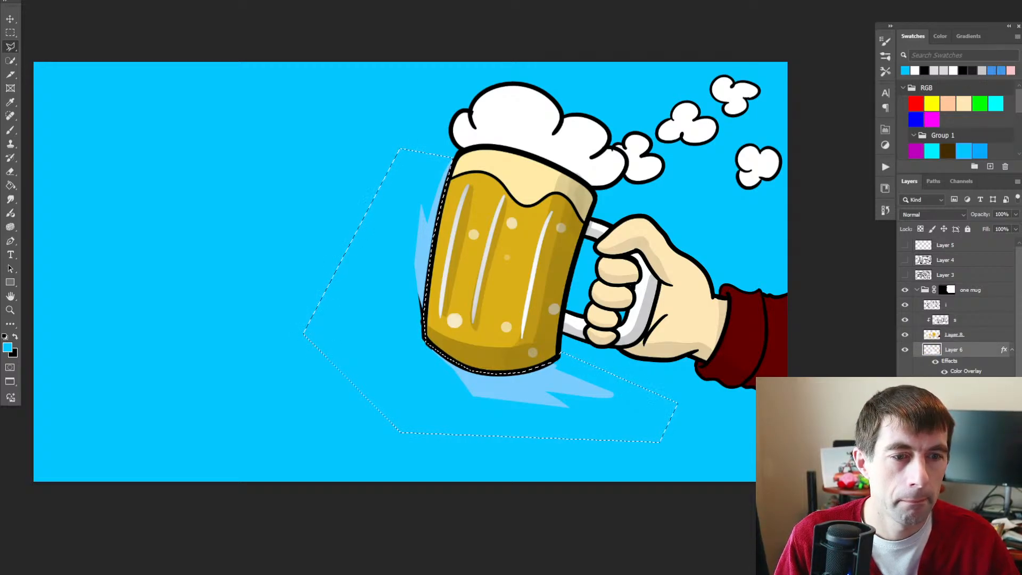
key(Delete)
key(ctrl+d)
- Outline the stray black line beside the mug's lower-left corner with the Polygonal Lasso and clear it from the line art layer
click(953, 305)
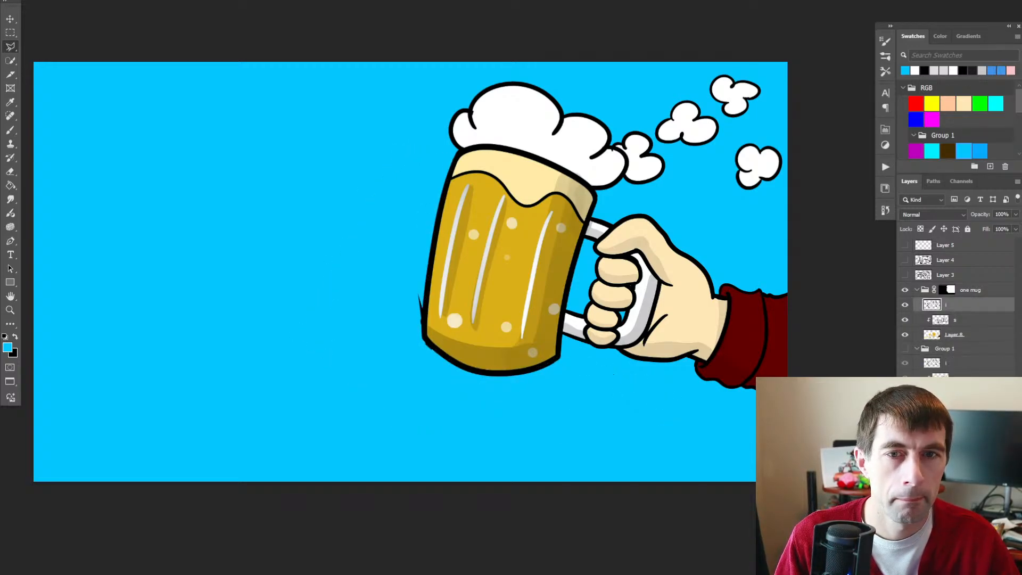
key(z)
click(526, 320)
click(525, 320)
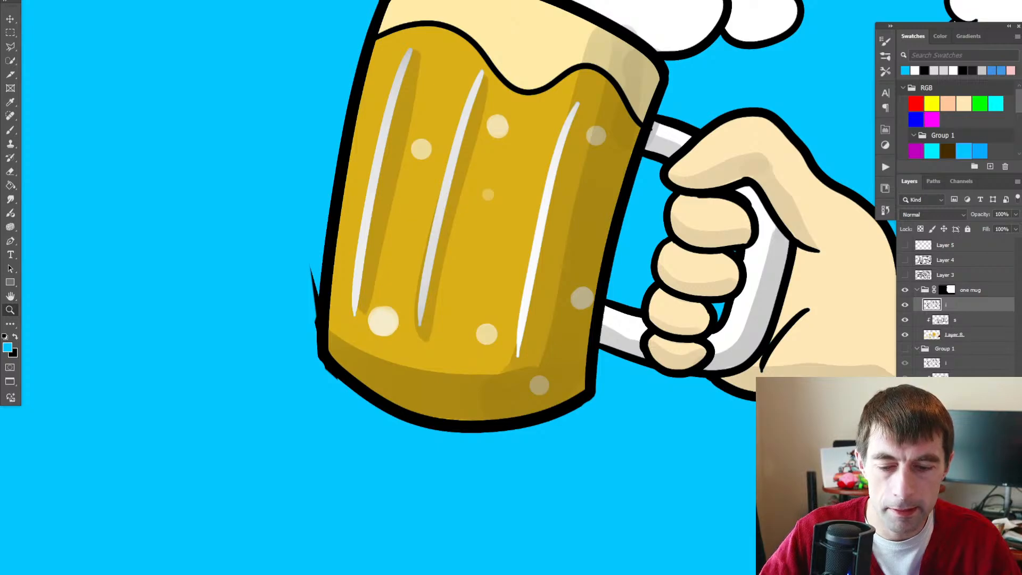
key(l)
click(270, 247)
click(291, 244)
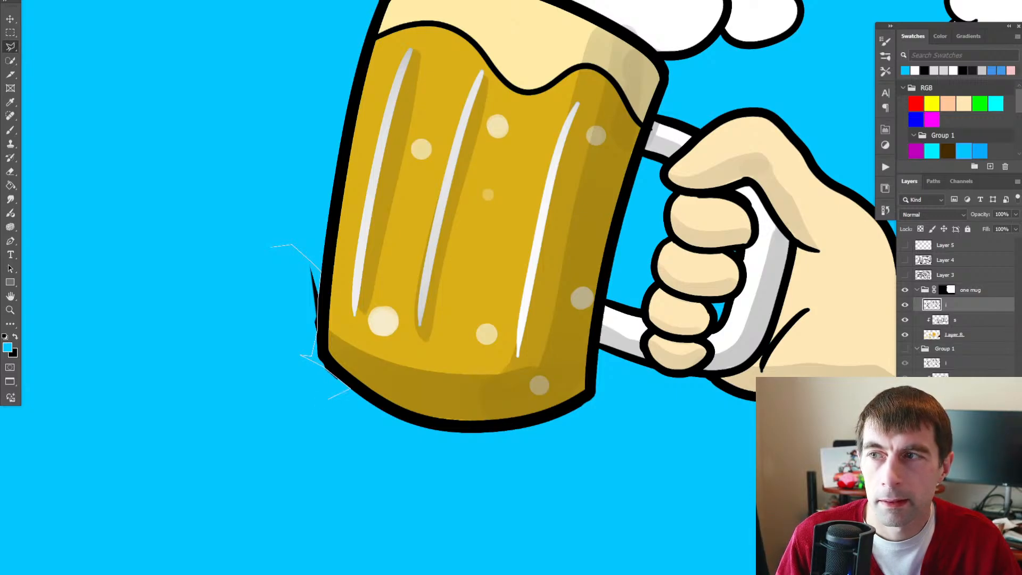
click(290, 410)
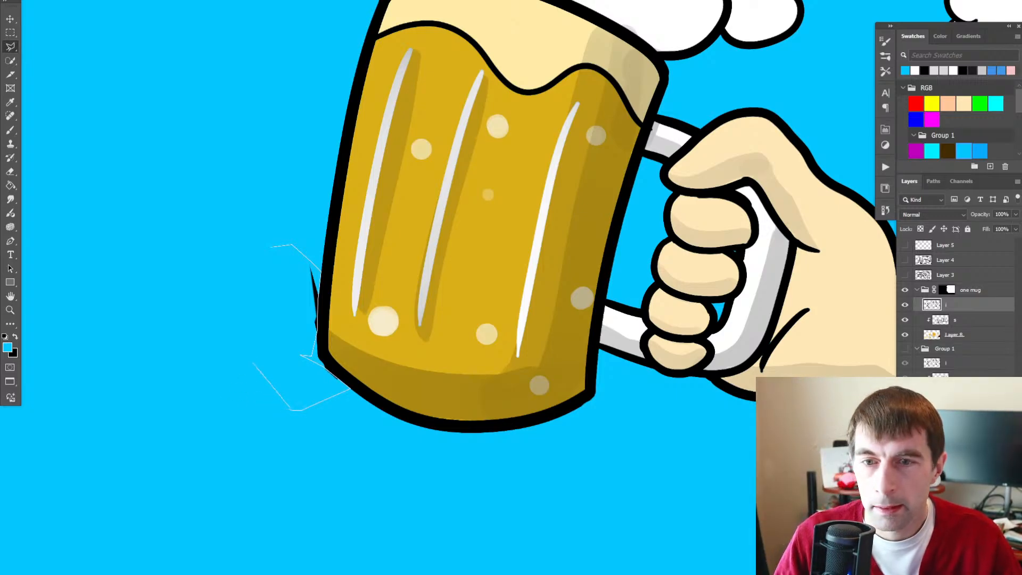
click(224, 310)
click(271, 246)
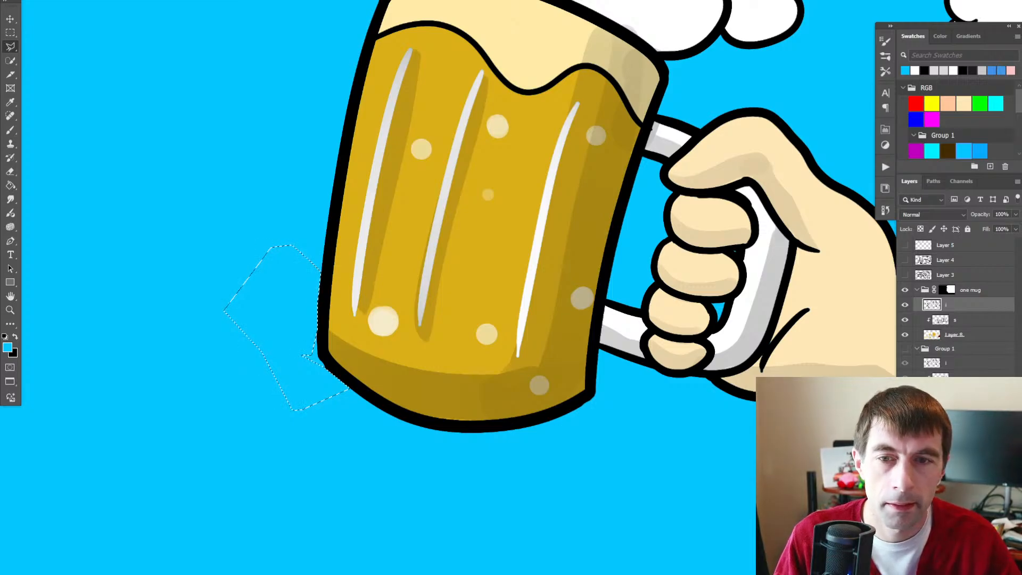
key(ctrl+d)
key(z)
alt+click(295, 252)
alt+click(295, 252)
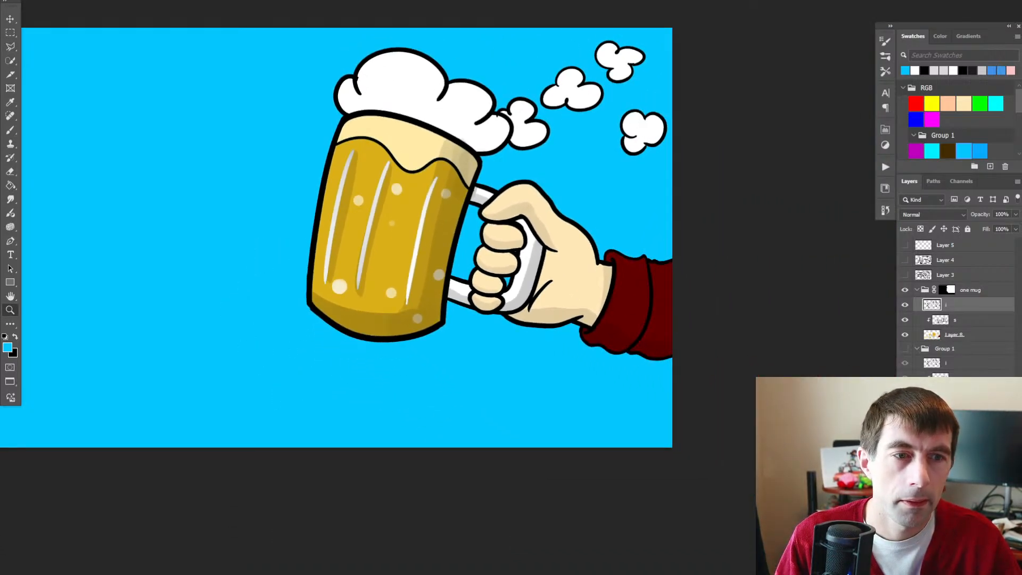
- Duplicate the "one mug" group as "one mug copy" in the same document and hide the original group
click(946, 290)
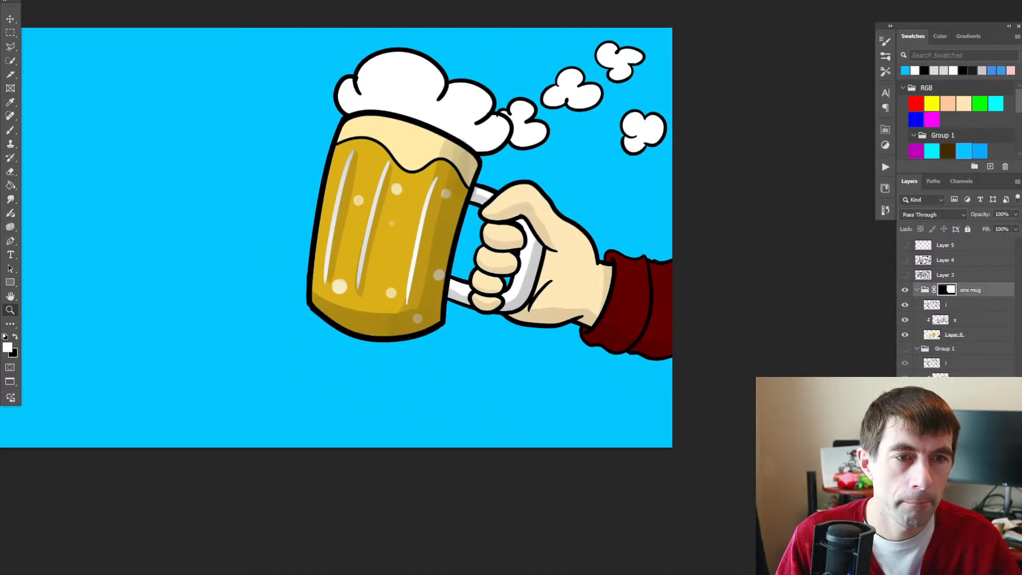
click(917, 289)
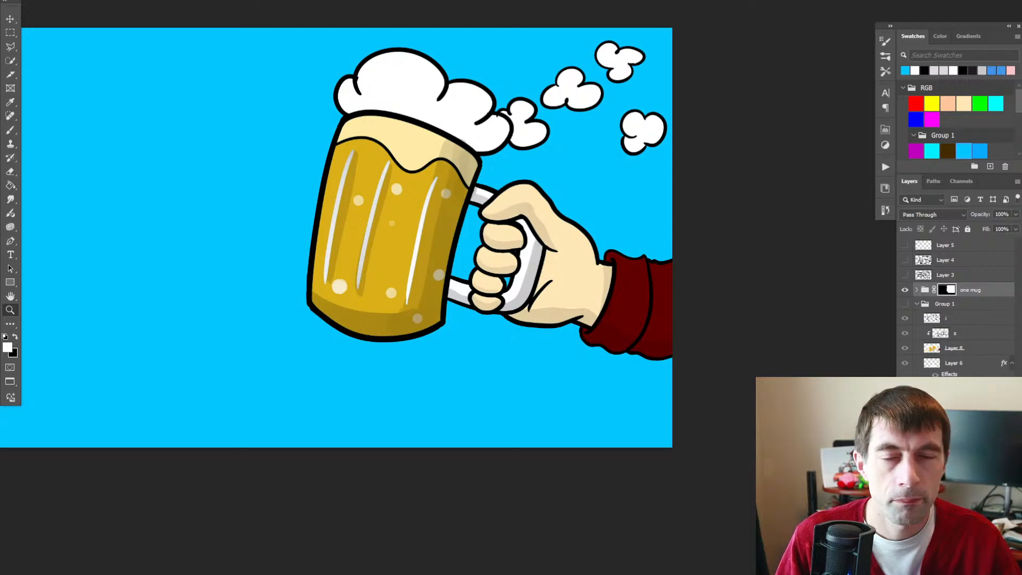
click(1017, 181)
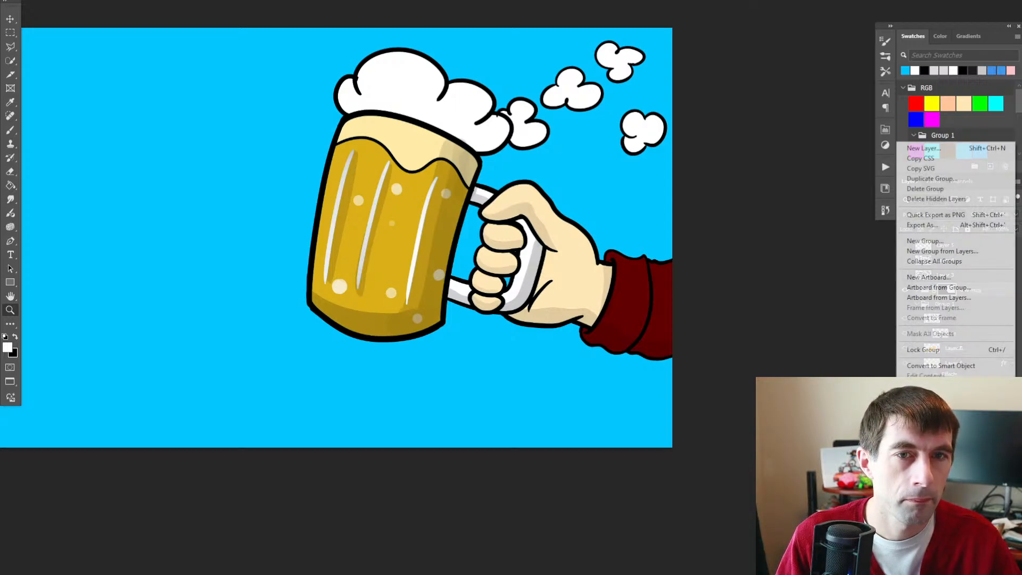
click(931, 178)
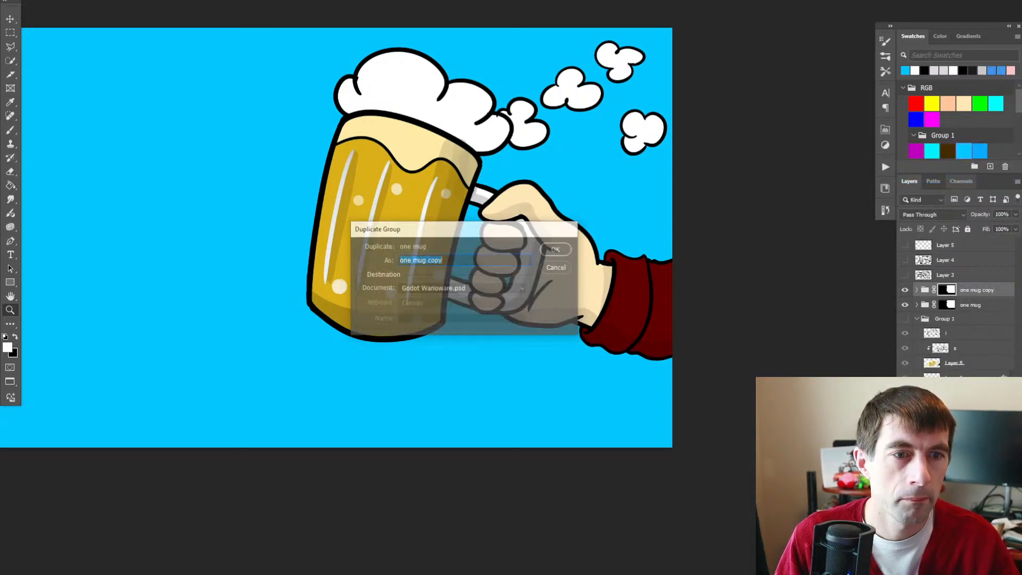
key(Return)
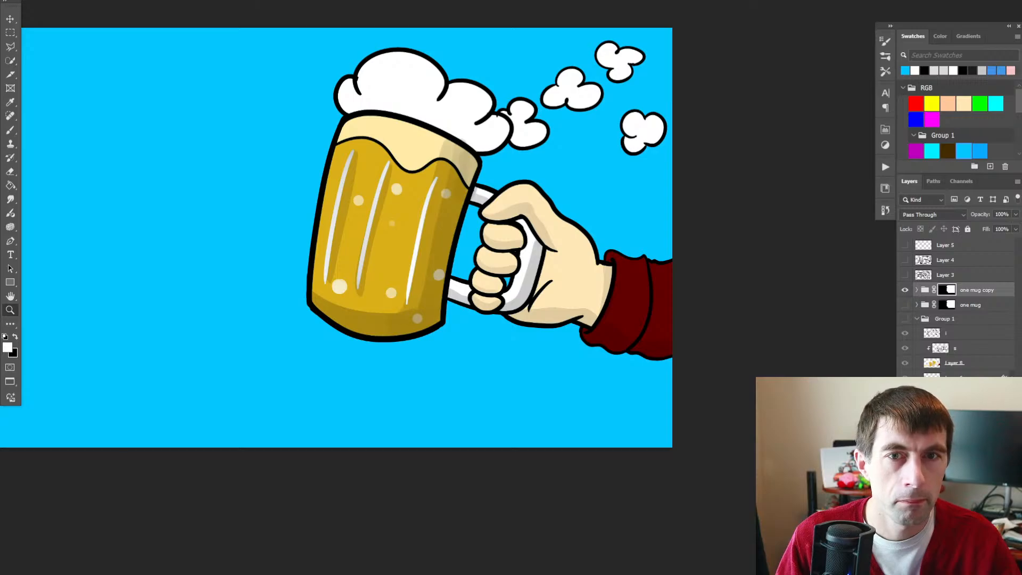
- Select the white fill of the flying foam puffs and mug foam with the Magic Wand and delete it from the copy's colour layer
key(v)
click(642, 129)
key(w)
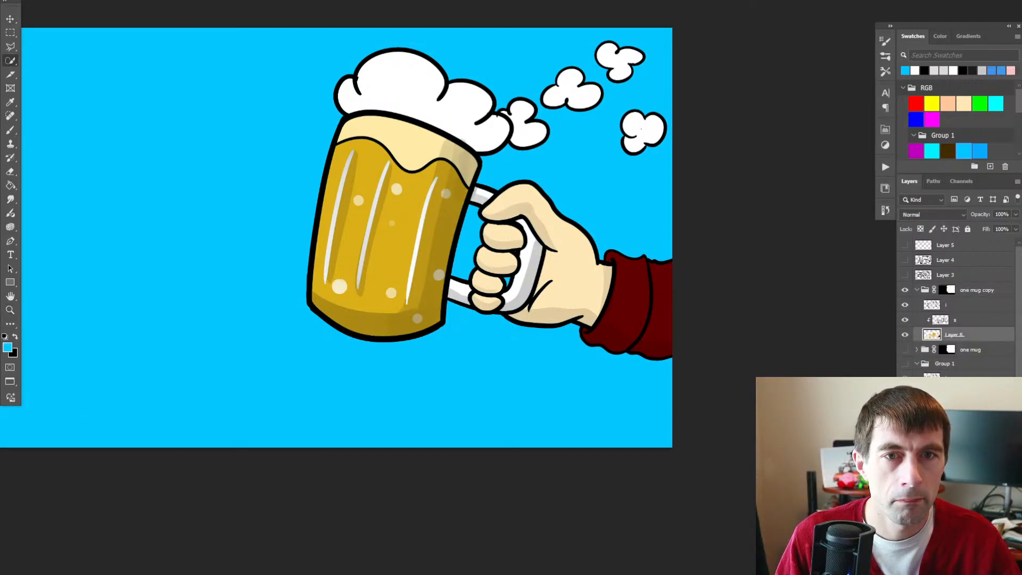
key(shift+w)
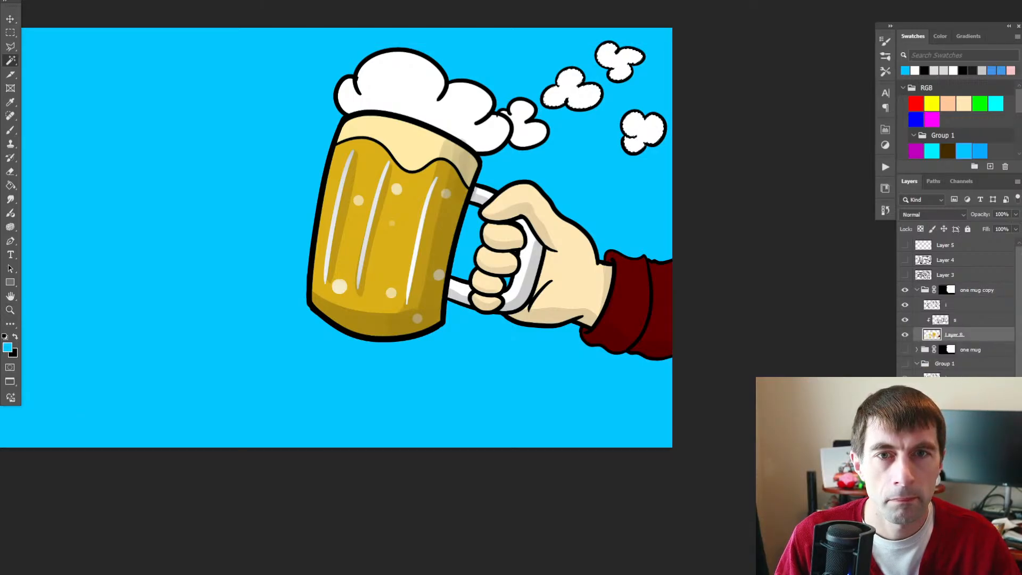
key(Delete)
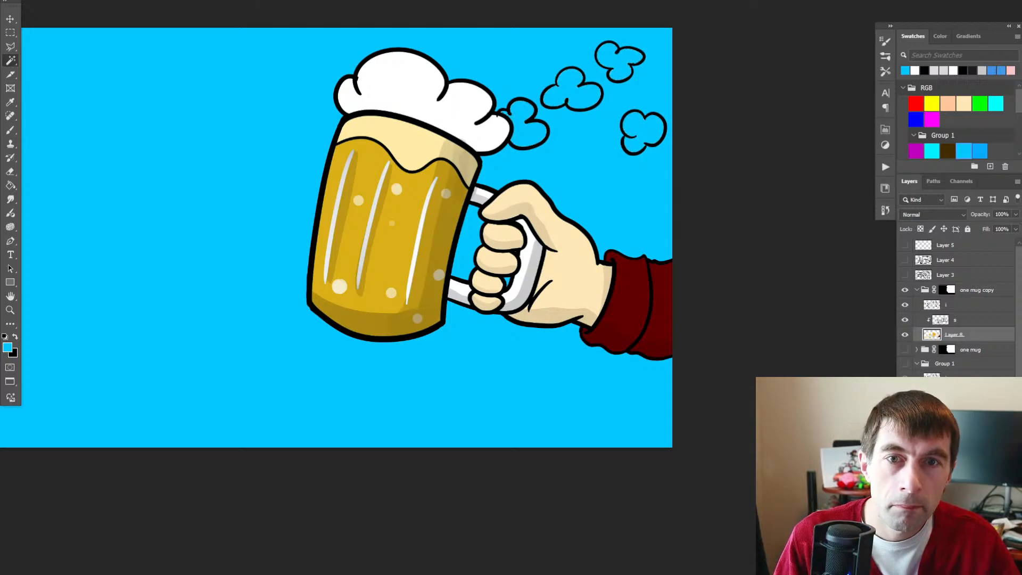
click(400, 80)
key(Delete)
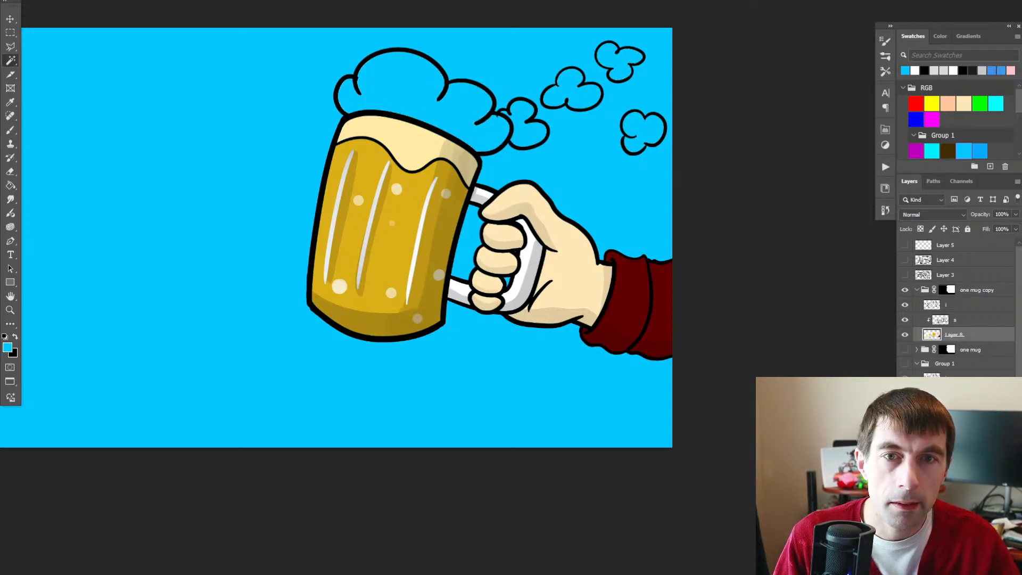
- Outline the foam above the mug rim and the flying puffs with the Polygonal Lasso and delete their outlines from the line art layer
click(958, 305)
key(l)
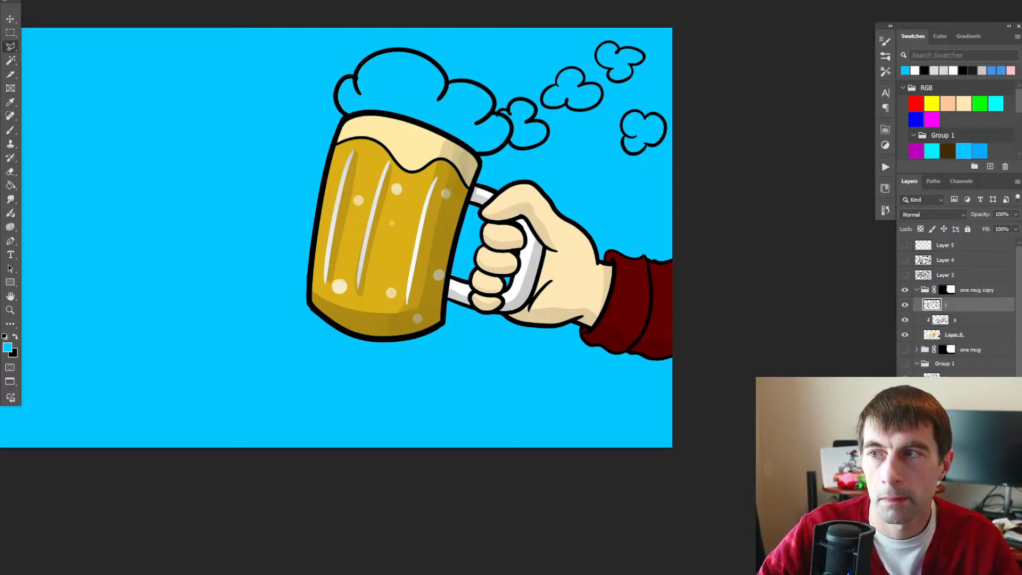
scroll(291, 230, up, 5)
click(291, 230)
click(296, 158)
click(351, 52)
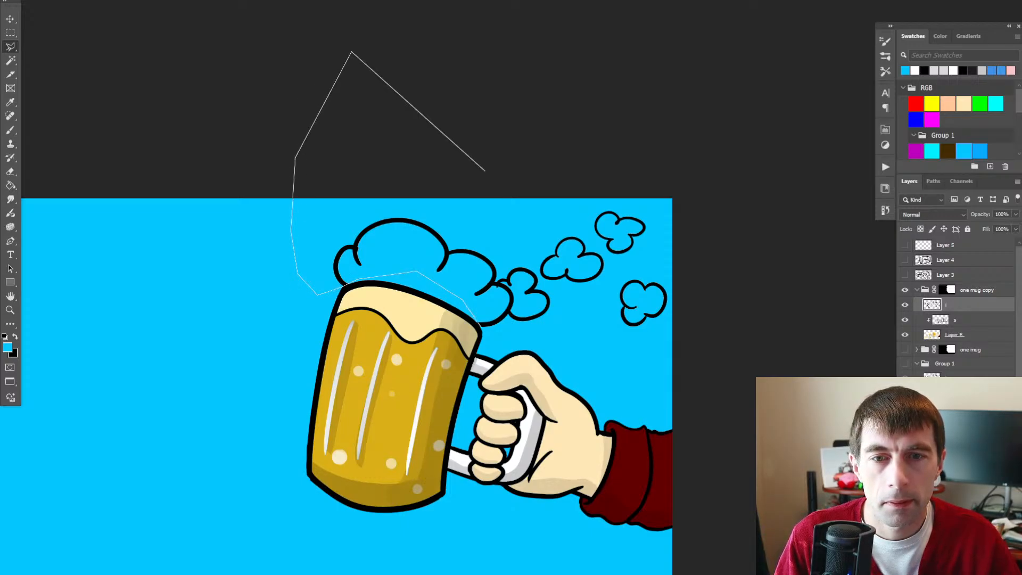
click(553, 354)
click(686, 375)
double_click(748, 306)
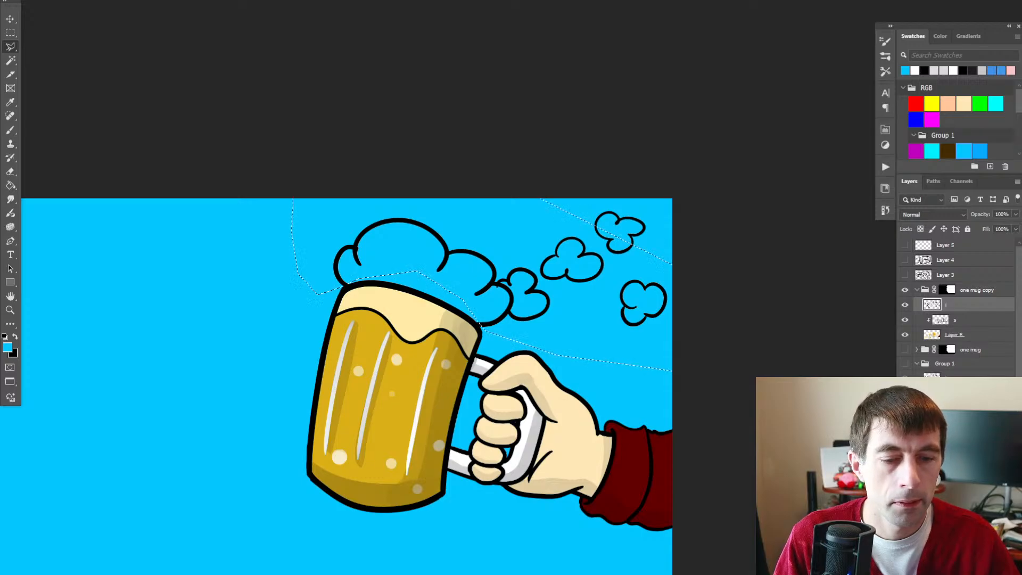
key(Delete)
key(ctrl+d)
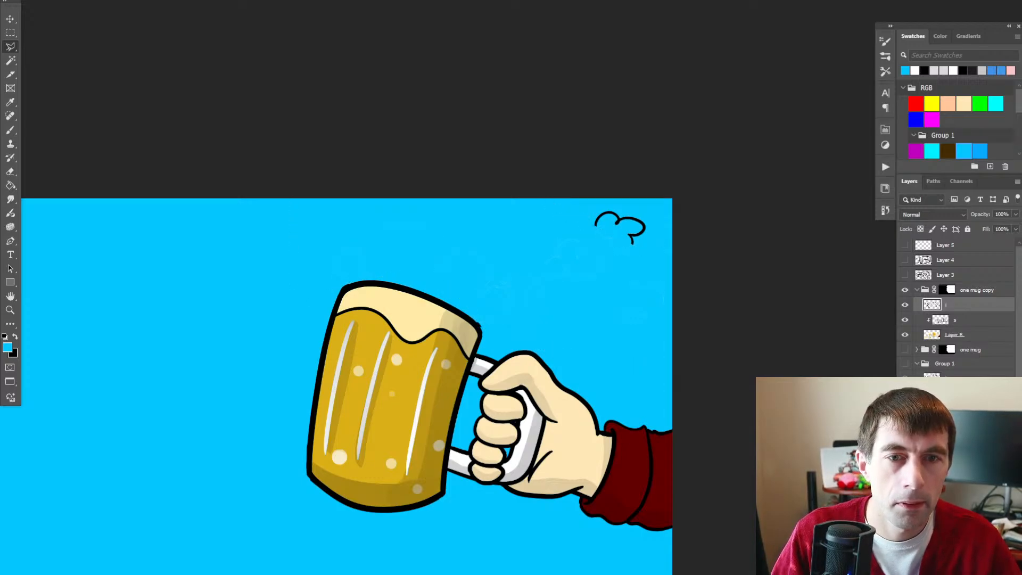
- Delete the leftover puff outline in the canvas's upper-right corner using a rectangular selection
key(m)
drag(531, 283, 713, 164)
key(Delete)
key(ctrl+d)
- Clear the faint white foam fringes above and beside the mug from the colour layer with rectangular marquee selections
key(z)
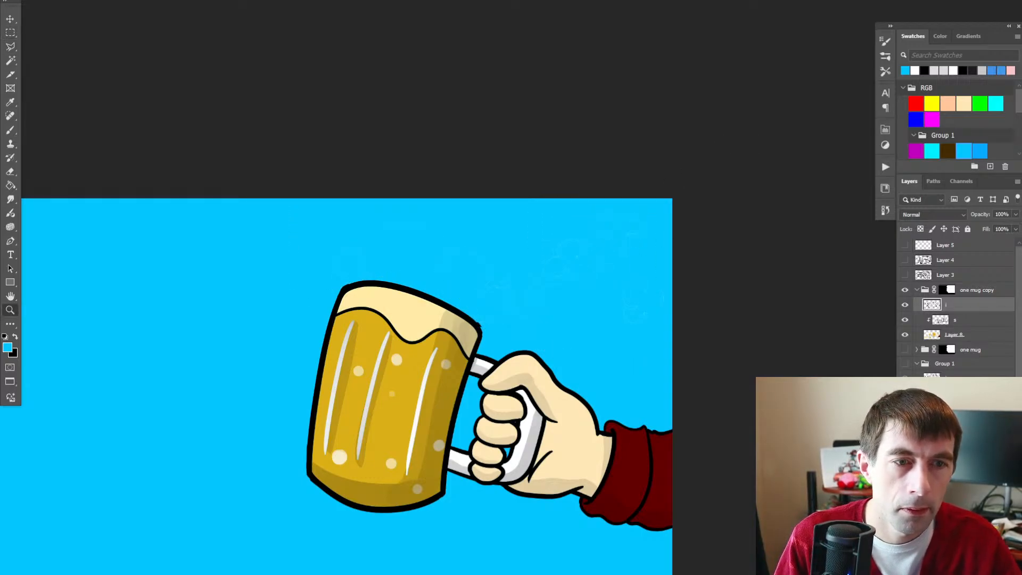
click(666, 304)
click(953, 335)
key(m)
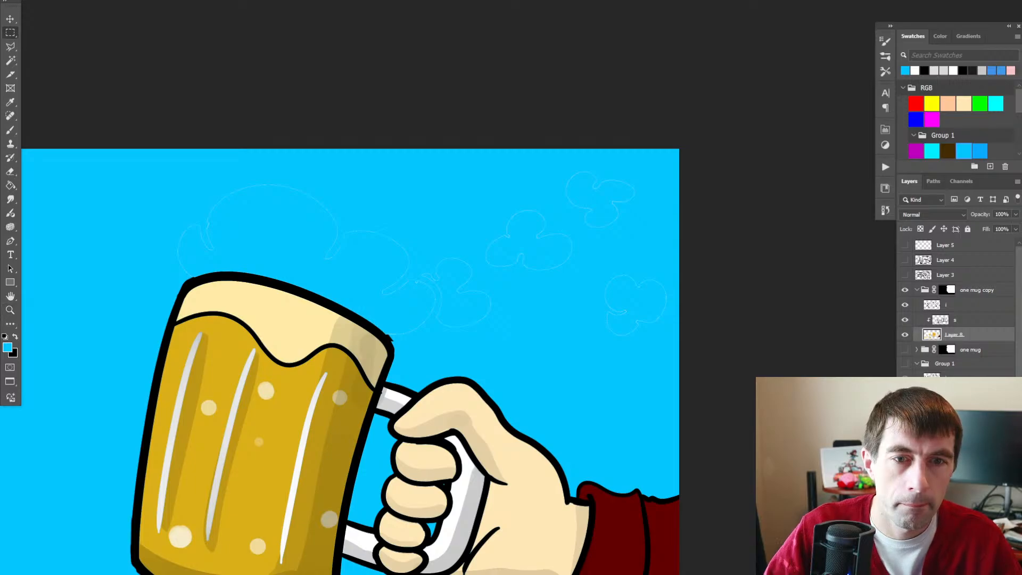
mouse_move(679, 349)
mouse_down()
mouse_move(451, 210)
mouse_move(433, 149)
mouse_up()
key(Delete)
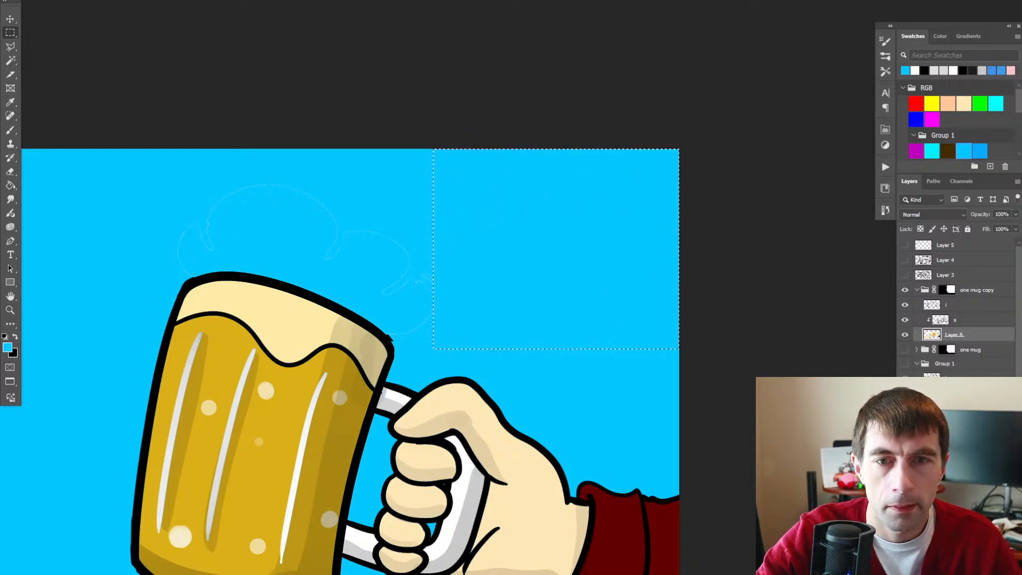
key(ctrl+d)
mouse_move(136, 149)
mouse_down()
mouse_move(506, 237)
mouse_move(532, 255)
mouse_move(532, 280)
mouse_up()
key(Delete)
key(ctrl+d)
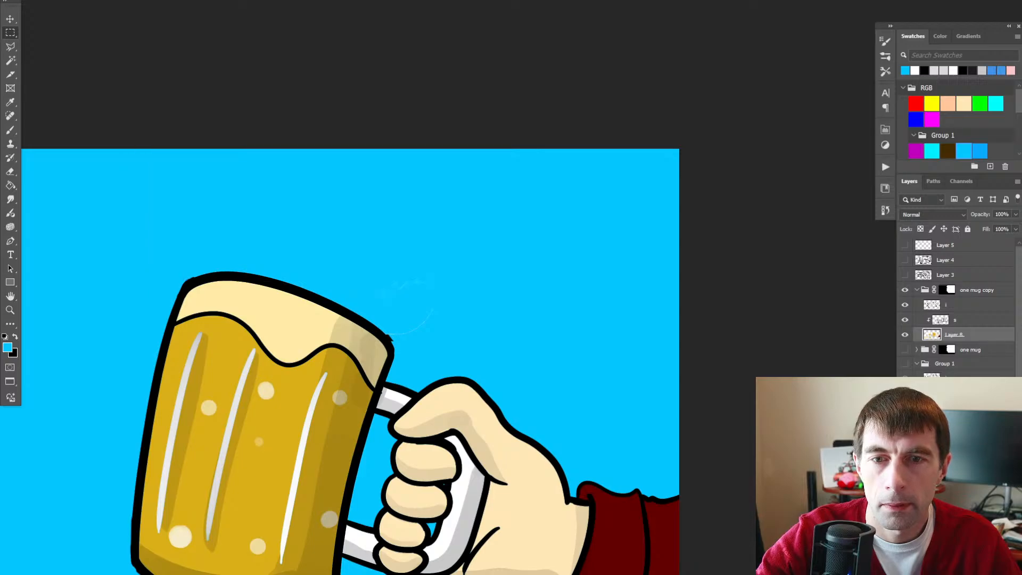
mouse_move(467, 329)
mouse_down()
mouse_move(392, 221)
mouse_move(374, 244)
mouse_up()
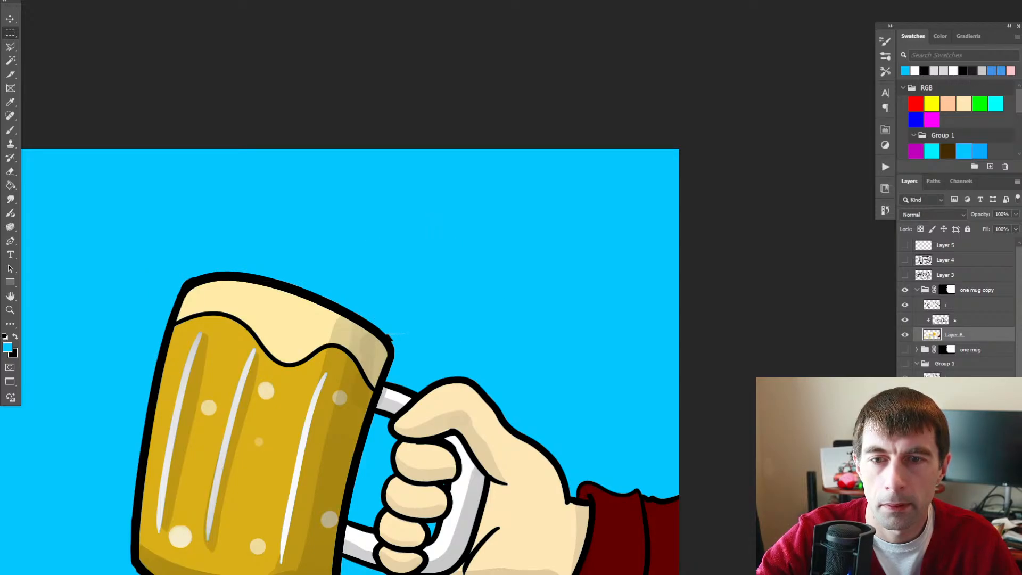
drag(376, 317, 445, 337)
key(Delete)
key(ctrl+d)
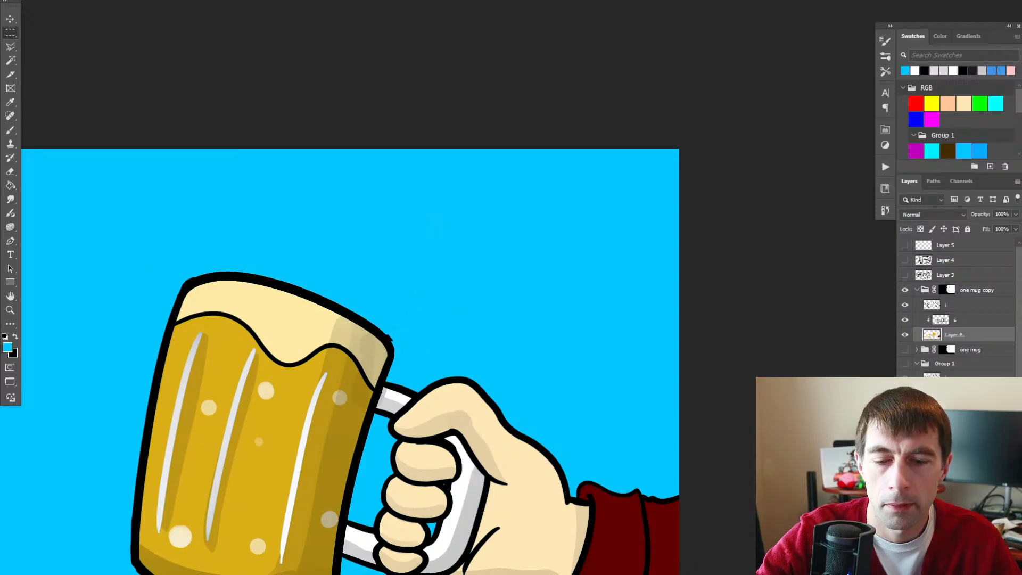
- Remove the stray outline bit sticking out at the mug's upper-right rim from the line art layer using the Polygonal Lasso
key(l)
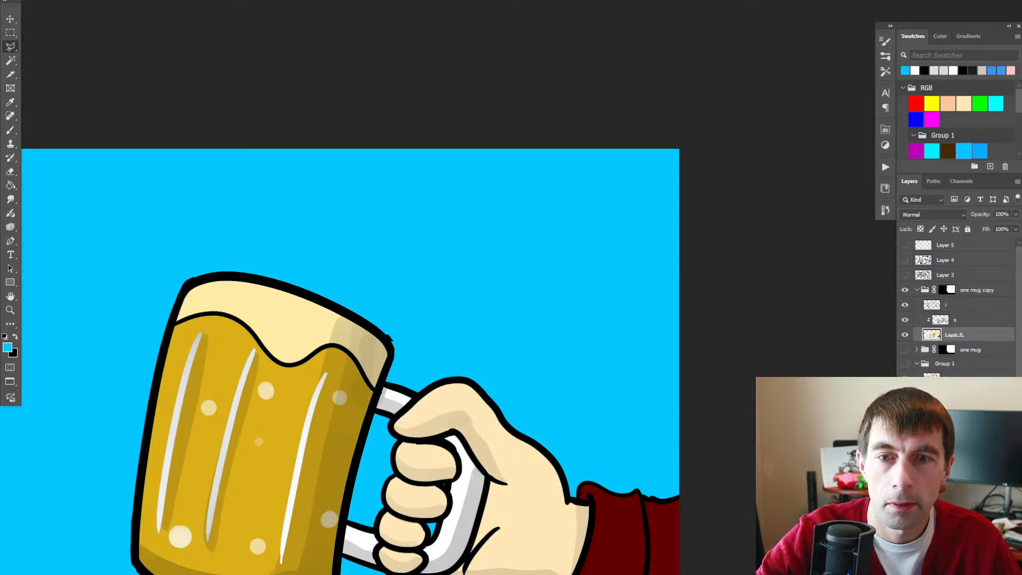
click(953, 305)
click(429, 223)
click(393, 280)
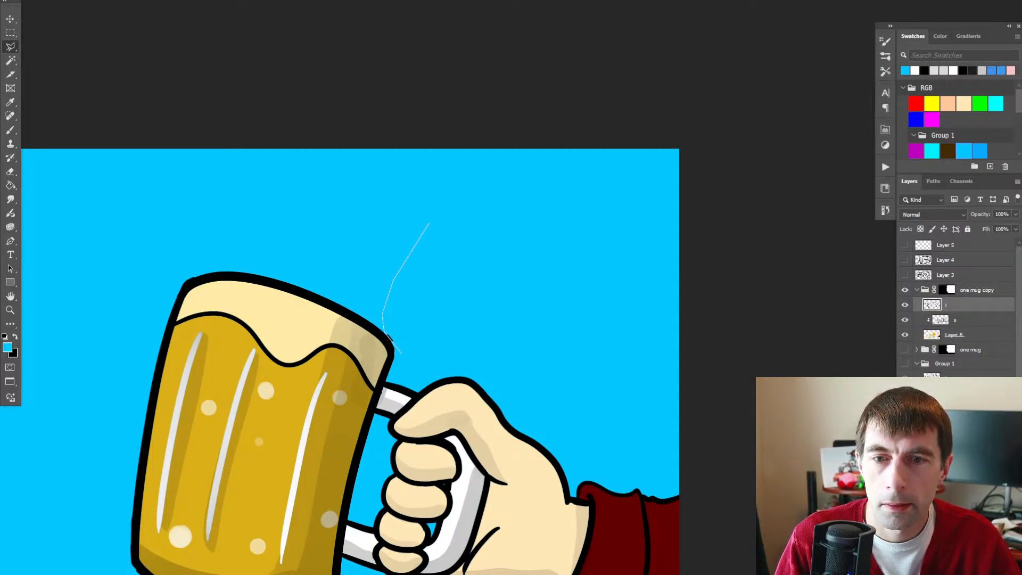
double_click(503, 326)
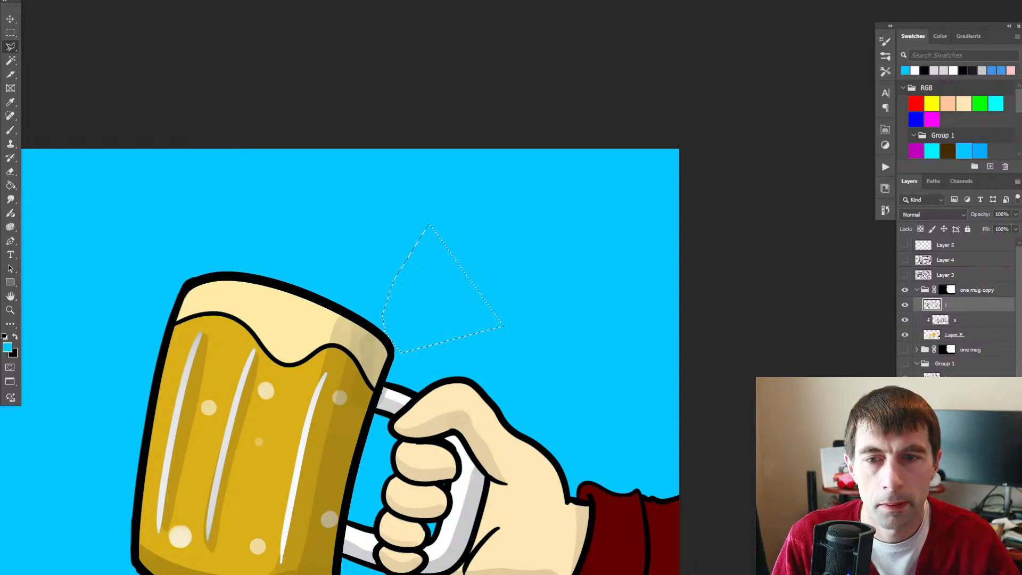
key(ctrl+d)
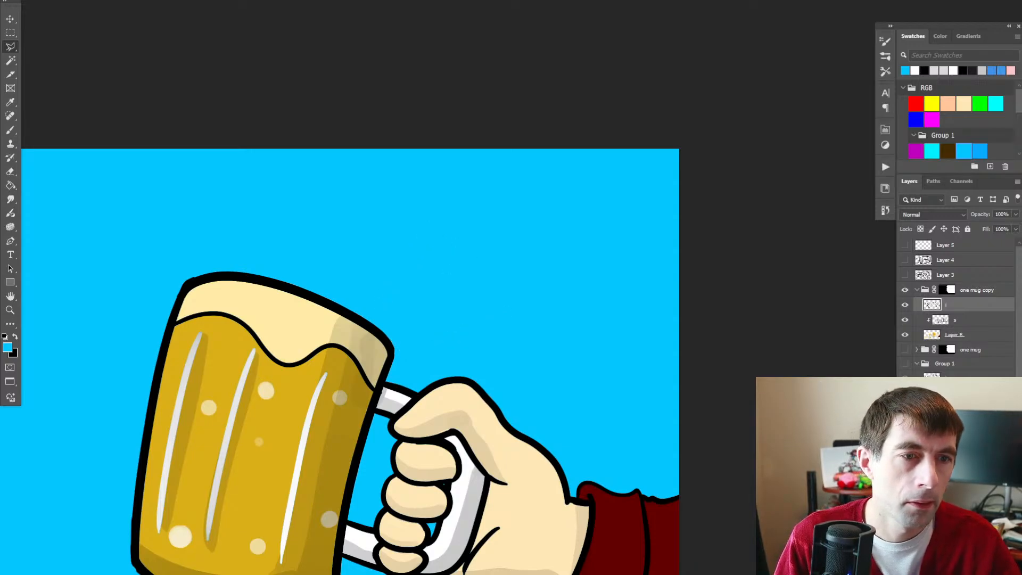
- Collapse the "one mug copy" group and merge it with its mask into a single layer
click(947, 290)
click(917, 290)
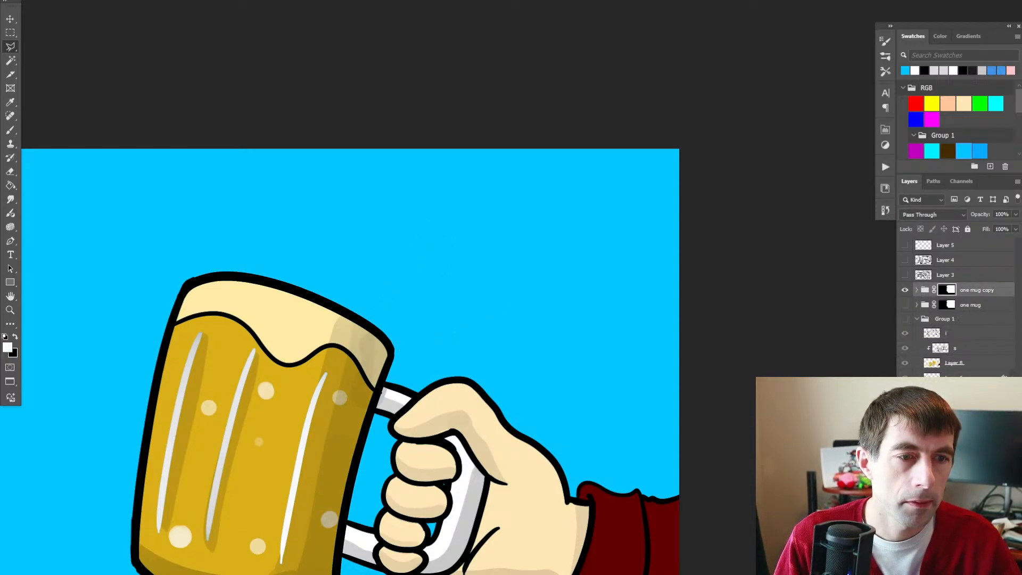
key(ctrl+e)
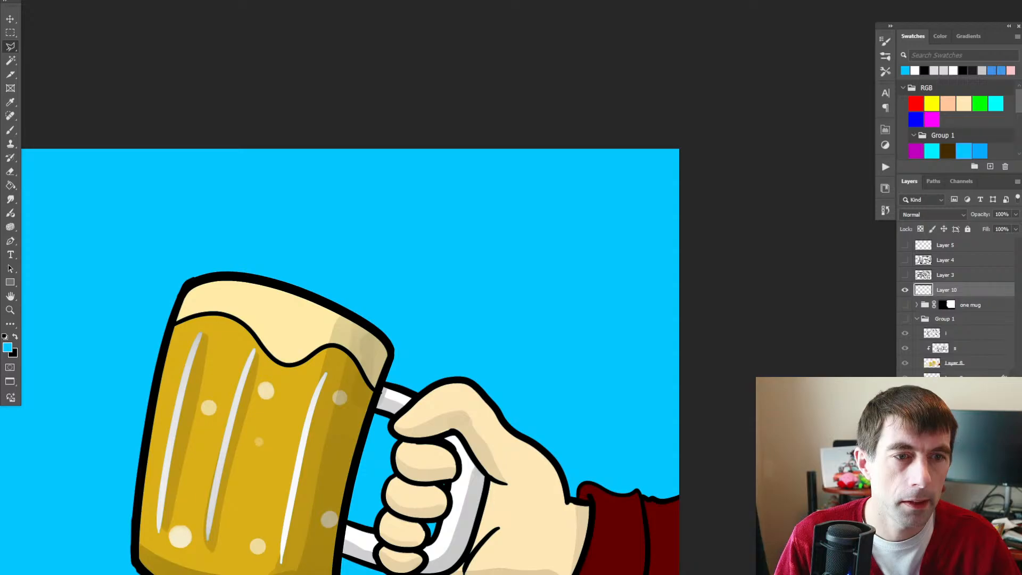
- Duplicate the merged mug layer, rotate the duplicate slightly counterclockwise so the mug stands nearly upright, and move it left of the original
key(z)
drag(500, 367, 453, 368)
drag(452, 367, 508, 291)
key(v)
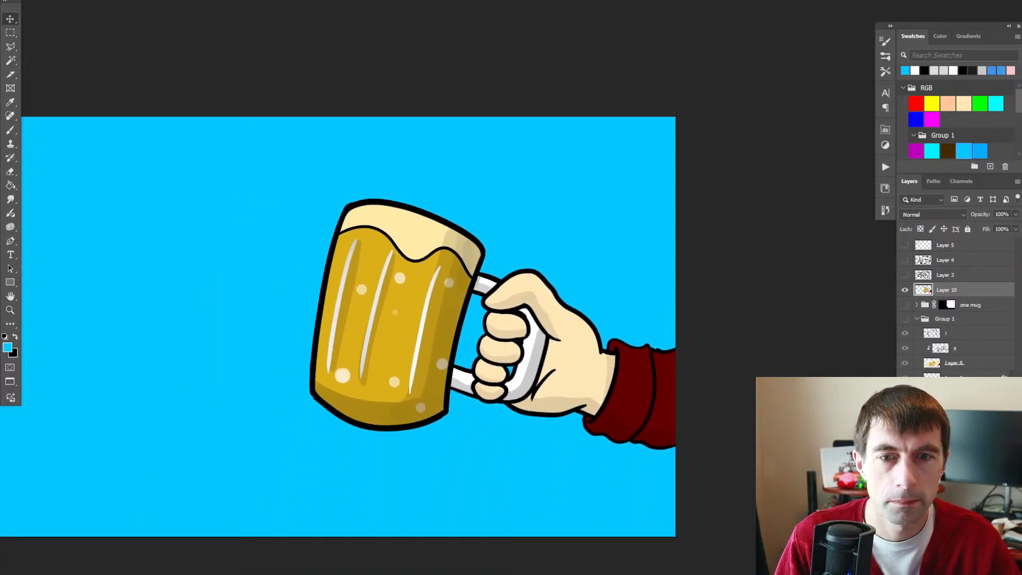
key(ctrl+t)
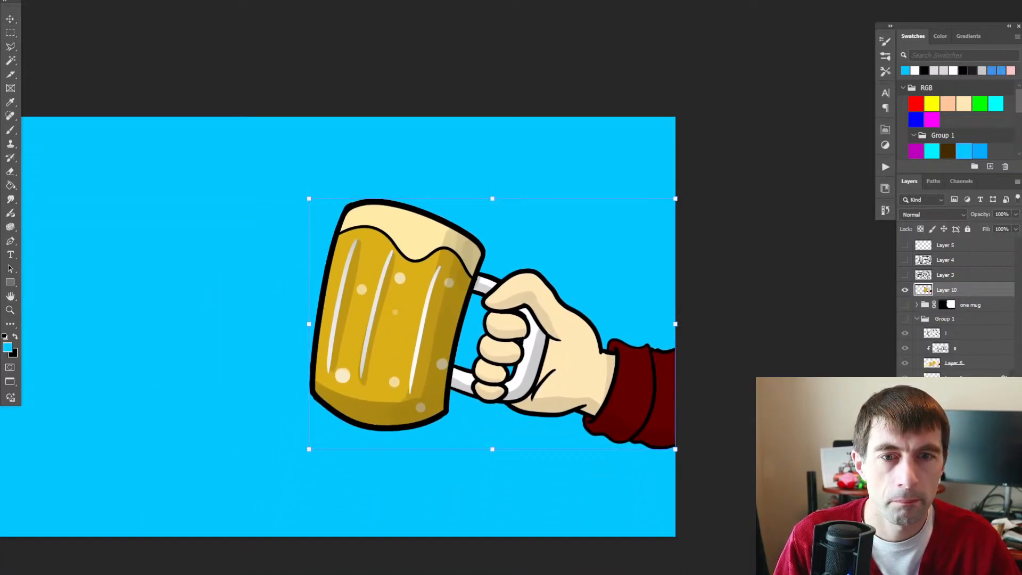
key(Escape)
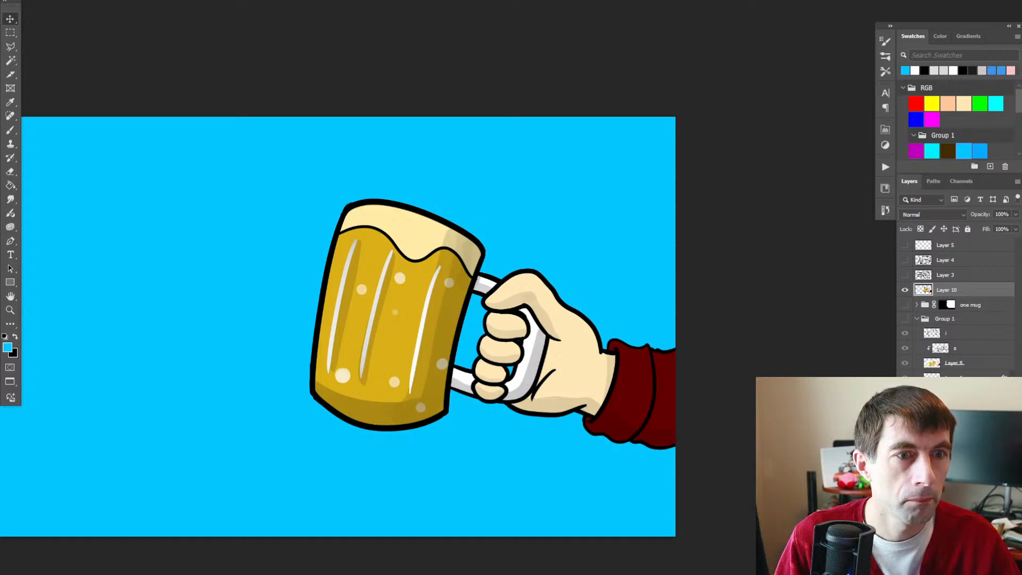
key(ctrl+j)
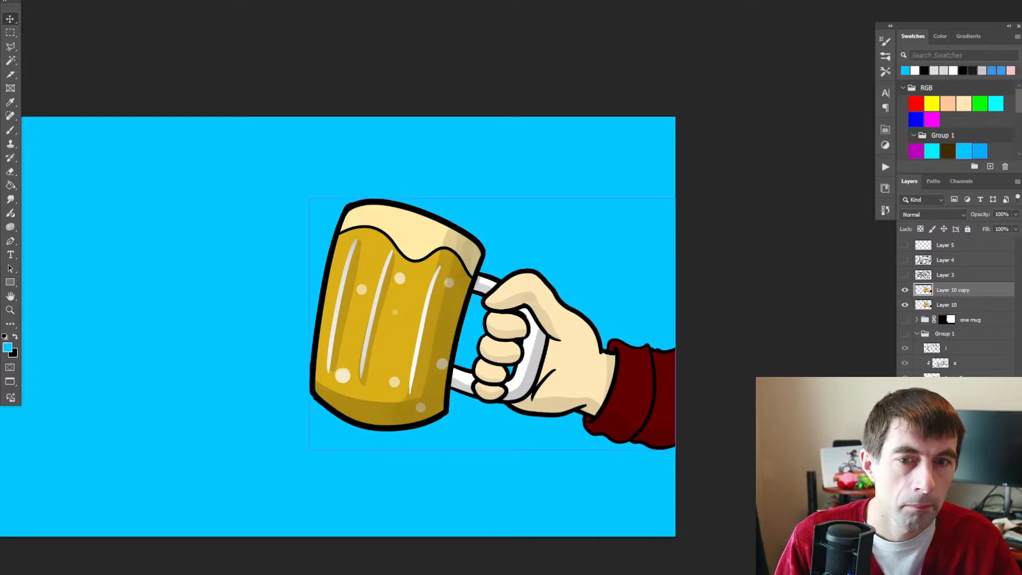
key(ctrl+t)
drag(686, 452, 700, 407)
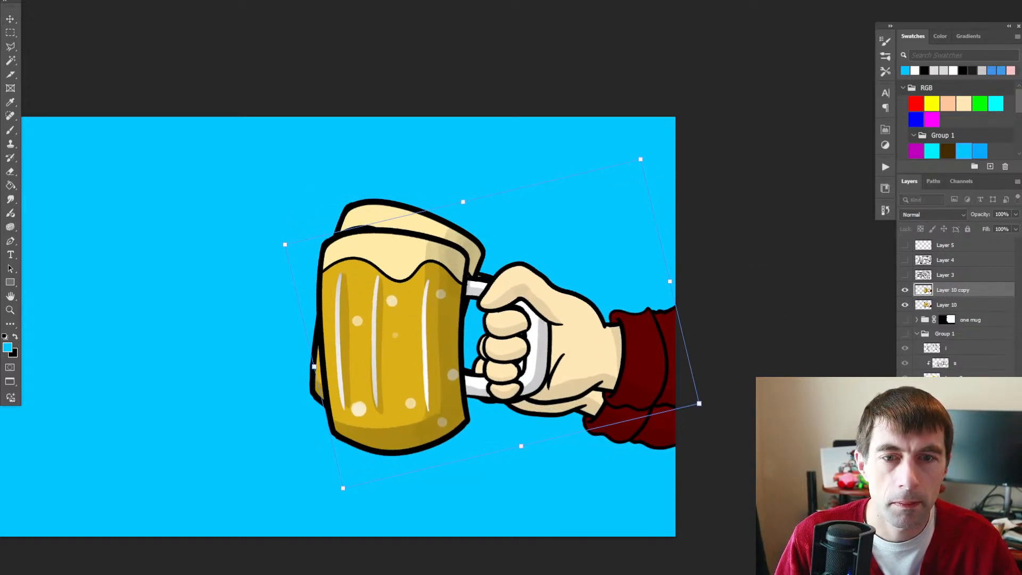
key(Return)
drag(612, 322, 485, 330)
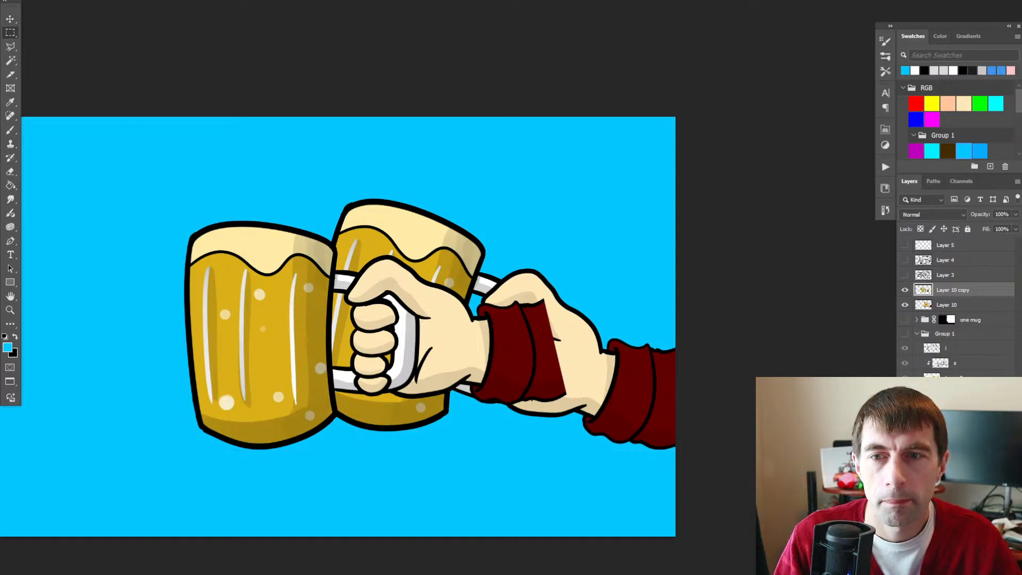
drag(170, 202, 483, 468)
key(ctrl+d)
key(v)
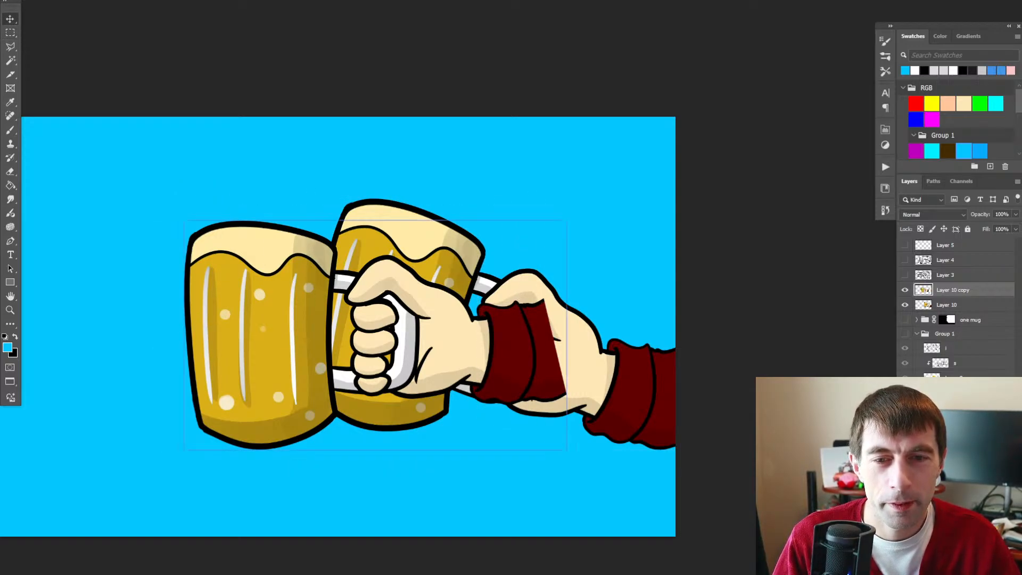
- Erase the dark red sleeve from the duplicated mug layer, and move the mug up and right over the original
key(e)
mouse_move(480, 314)
mouse_down()
mouse_move(472, 388)
mouse_move(496, 319)
mouse_move(484, 386)
mouse_move(499, 333)
mouse_move(532, 372)
mouse_move(551, 319)
mouse_move(564, 391)
mouse_up()
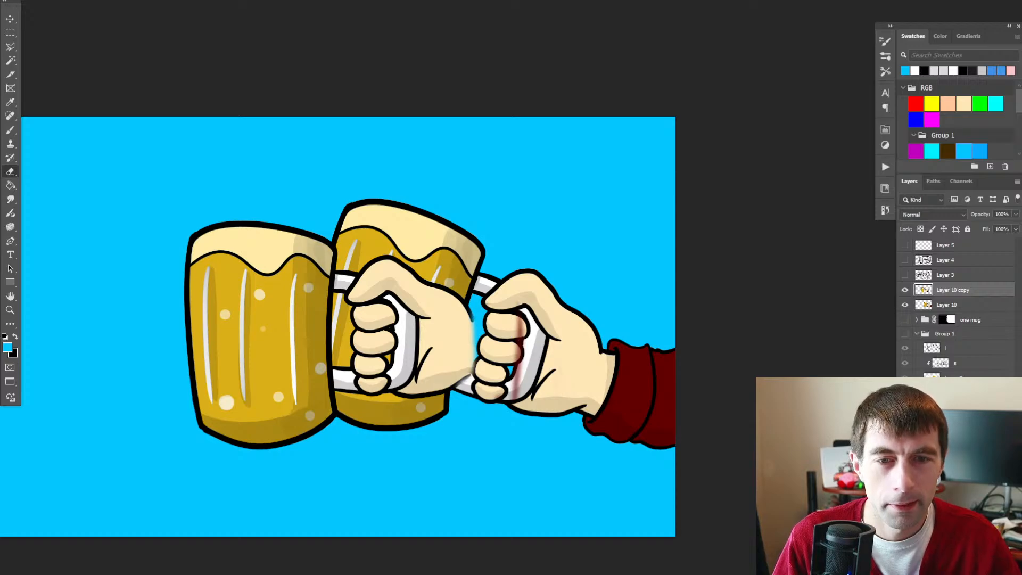
drag(522, 322, 516, 394)
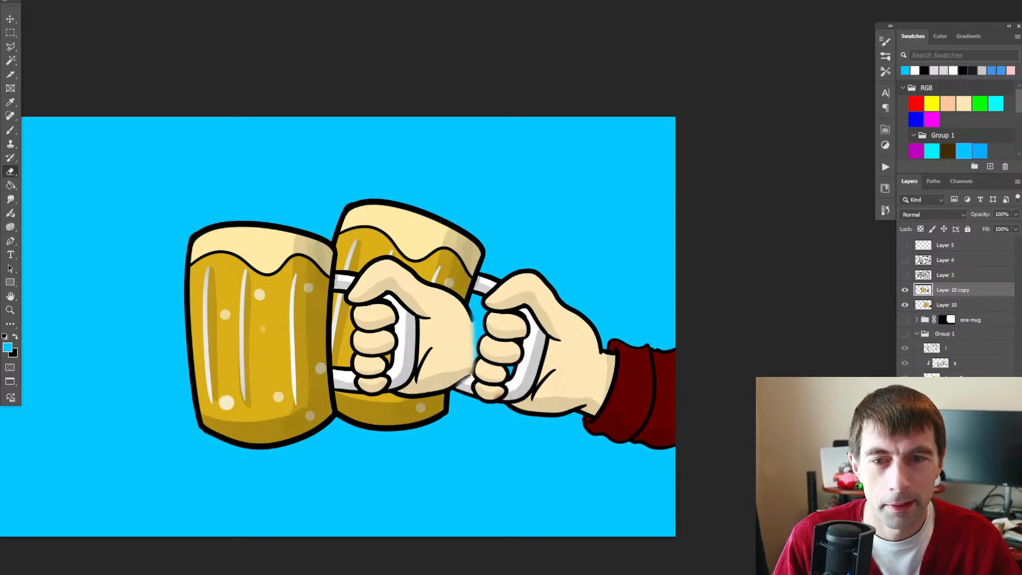
key(v)
drag(445, 318, 561, 261)
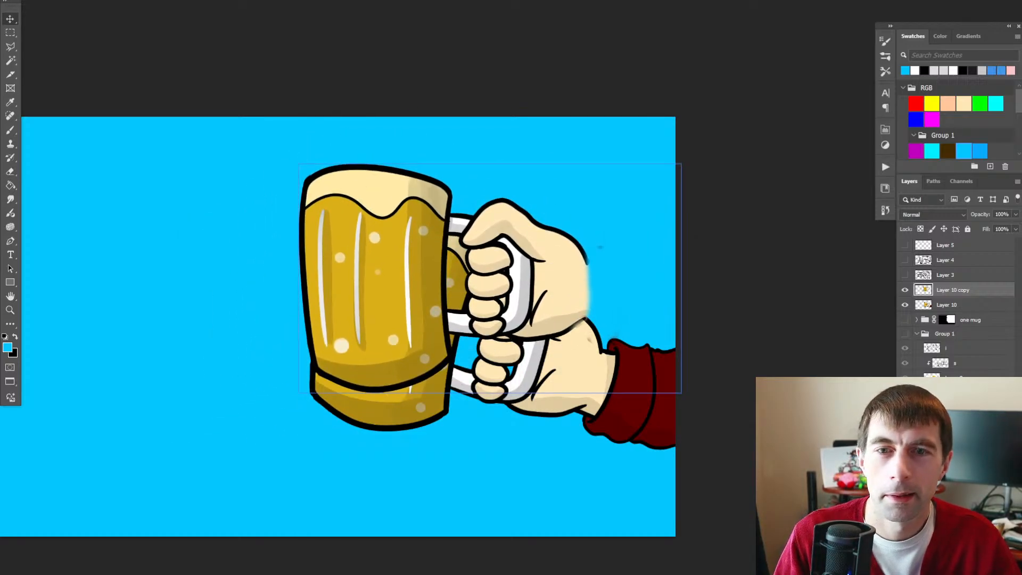
key(e)
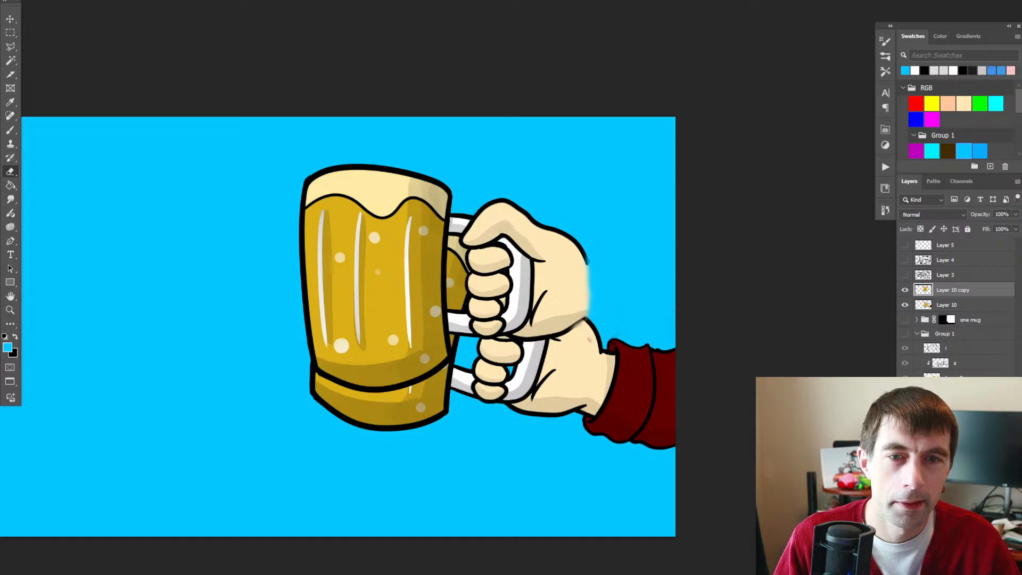
key(m)
mouse_move(261, 152)
mouse_down()
mouse_move(452, 261)
mouse_move(624, 427)
mouse_up()
key(ctrl+d)
key(e)
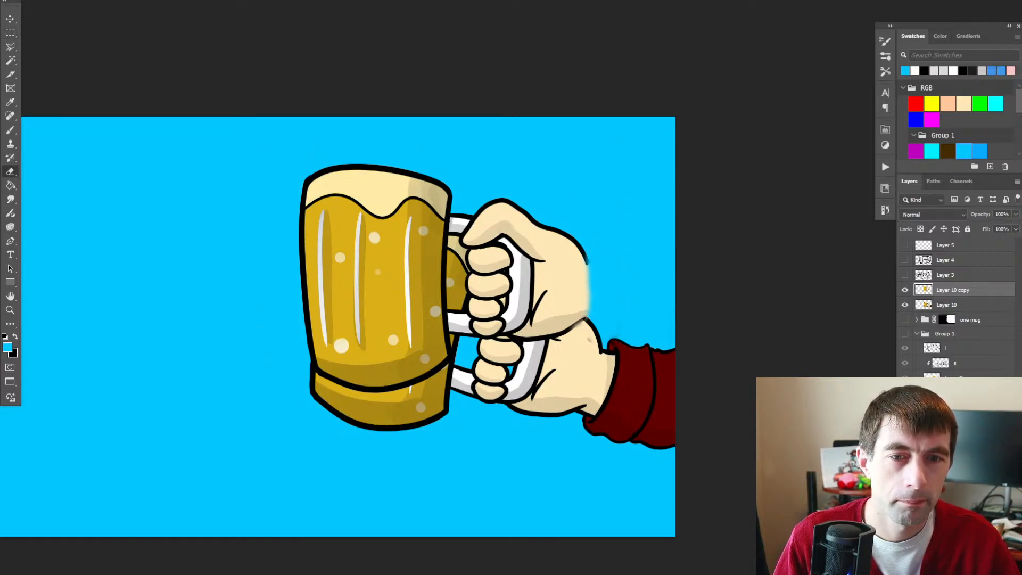
- Copy the upright mug and hand with a rectangular selection and paste it into a new document of matching size
key(m)
drag(284, 153, 622, 438)
key(f)
key(f)
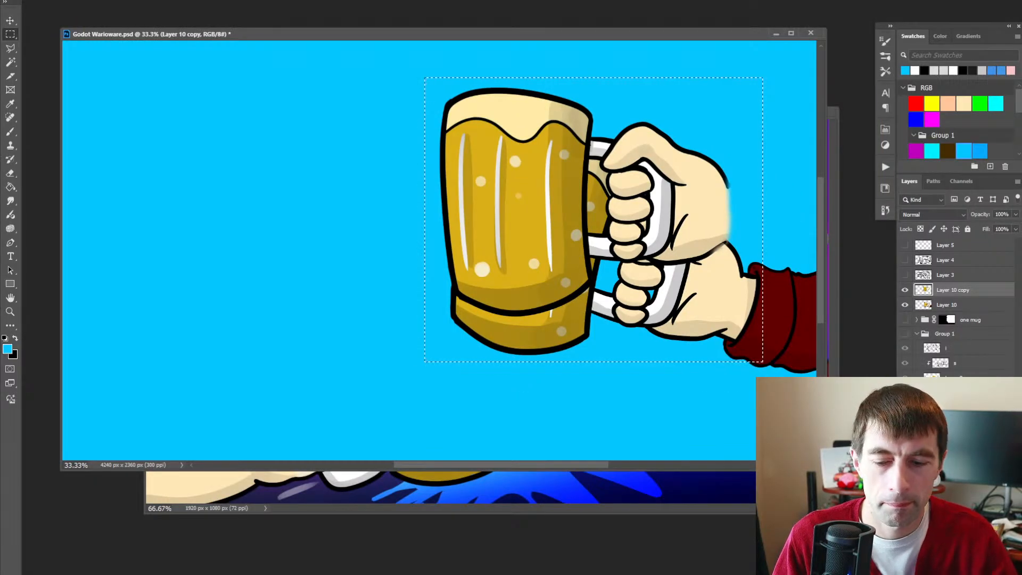
key(ctrl+n)
key(Return)
key(ctrl+v)
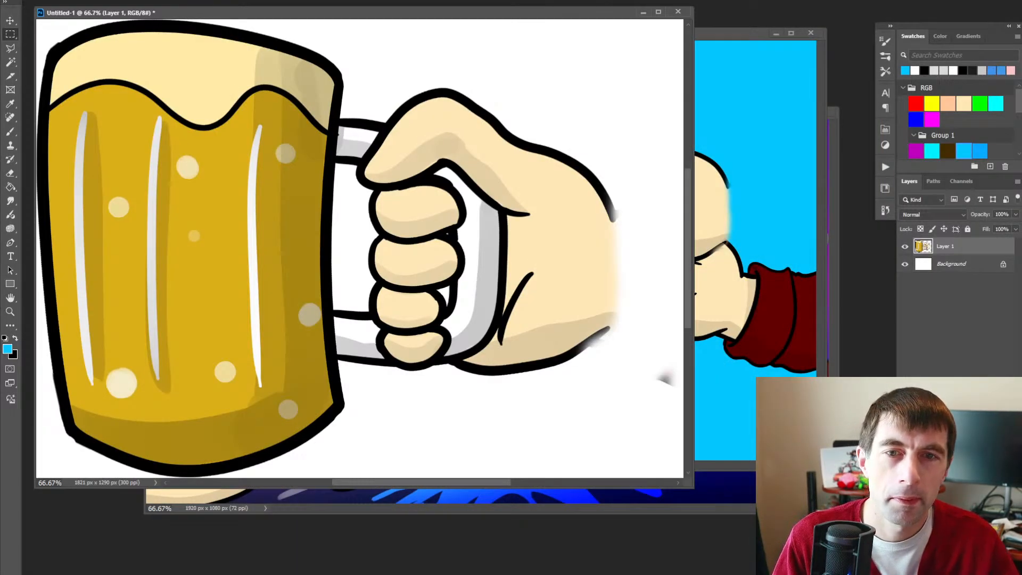
- Flip the pasted mug and hand horizontally in the new document
key(e)
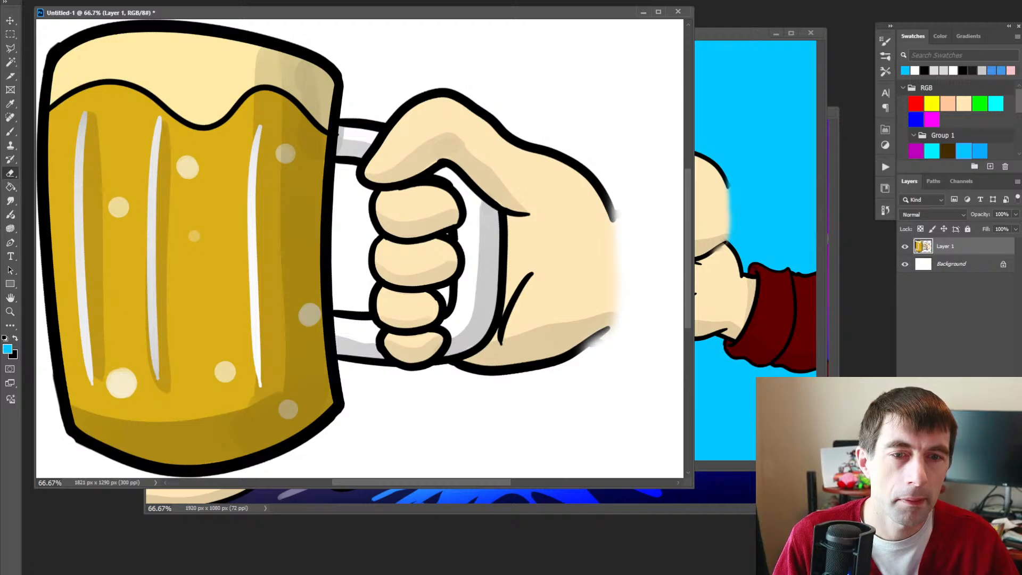
key(z)
alt+click(542, 371)
alt+click(541, 372)
key(e)
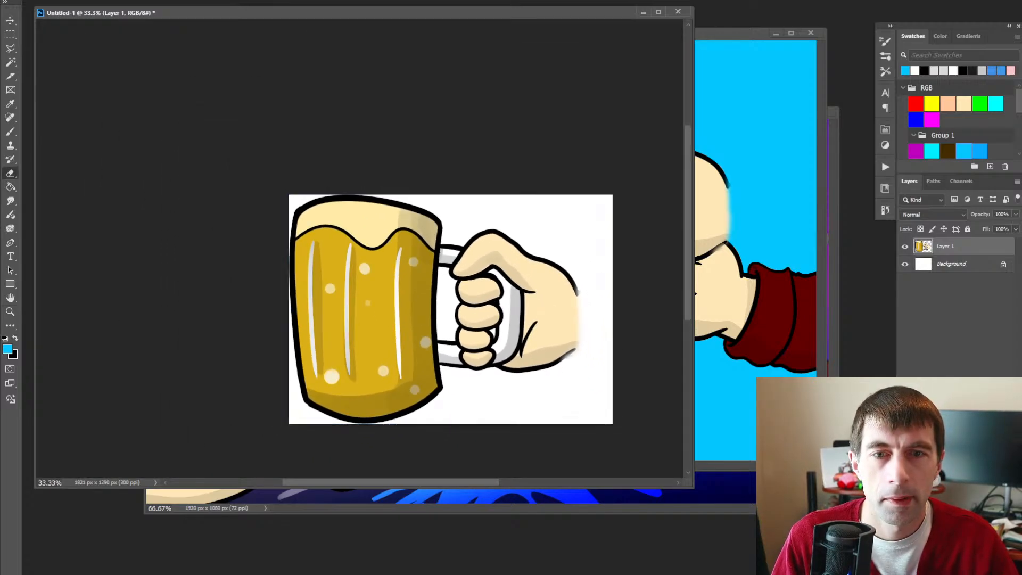
key(ctrl+t)
right_click(514, 324)
click(543, 532)
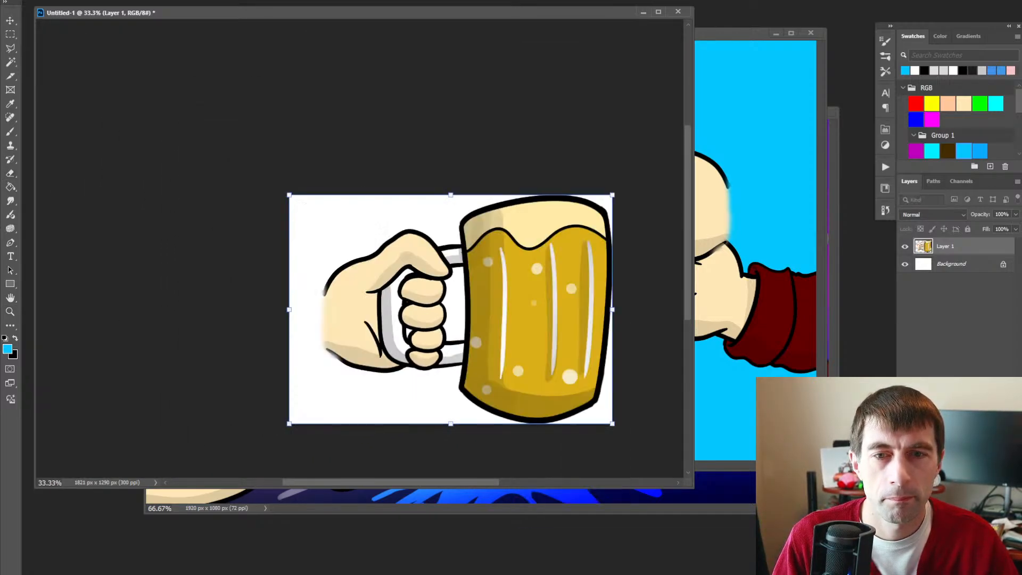
key(Return)
- Crop the canvas to remove part of the empty strip beside the hand, and hide the white Background layer
key(m)
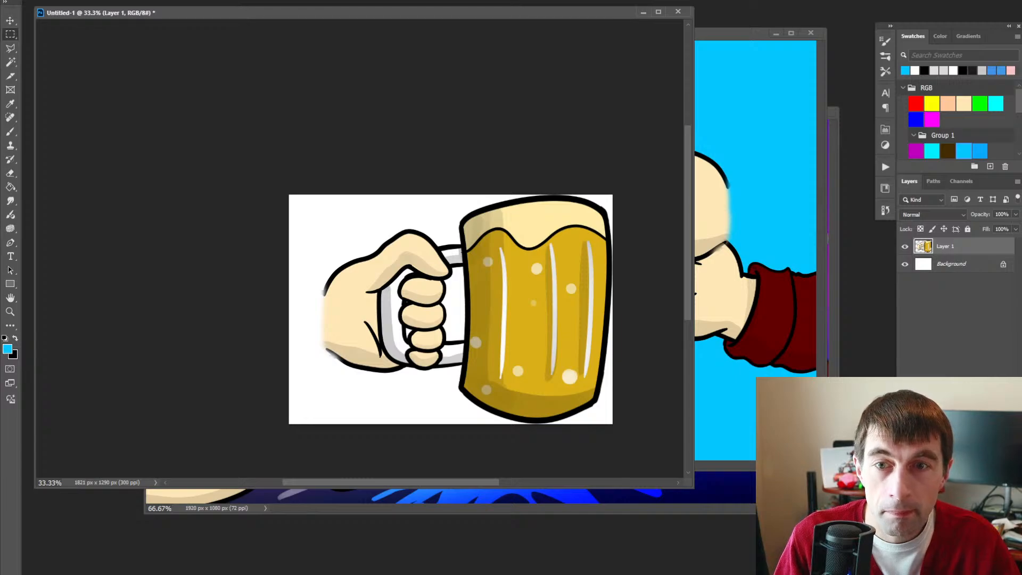
drag(313, 195, 631, 424)
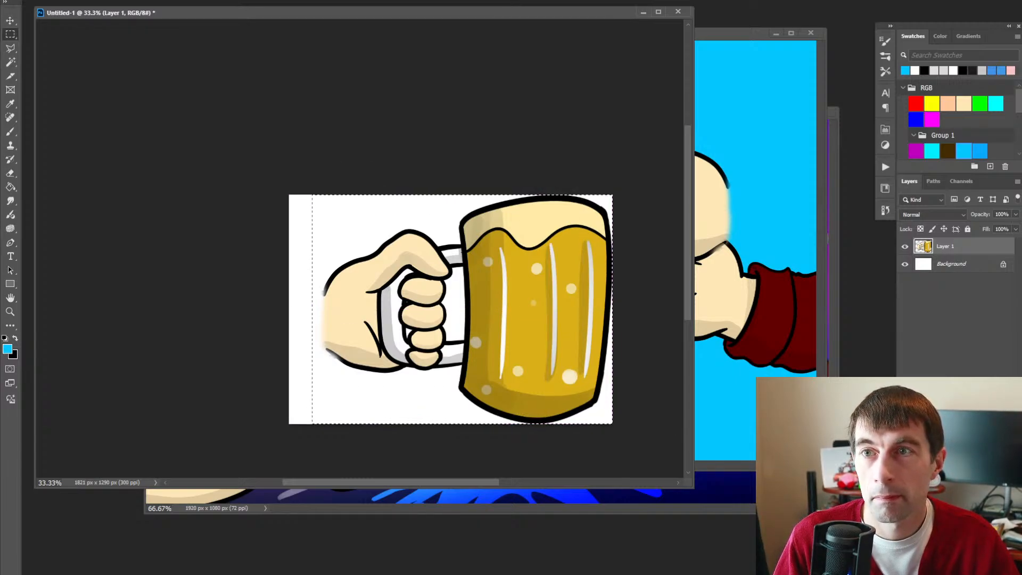
click(56, 0)
click(69, 83)
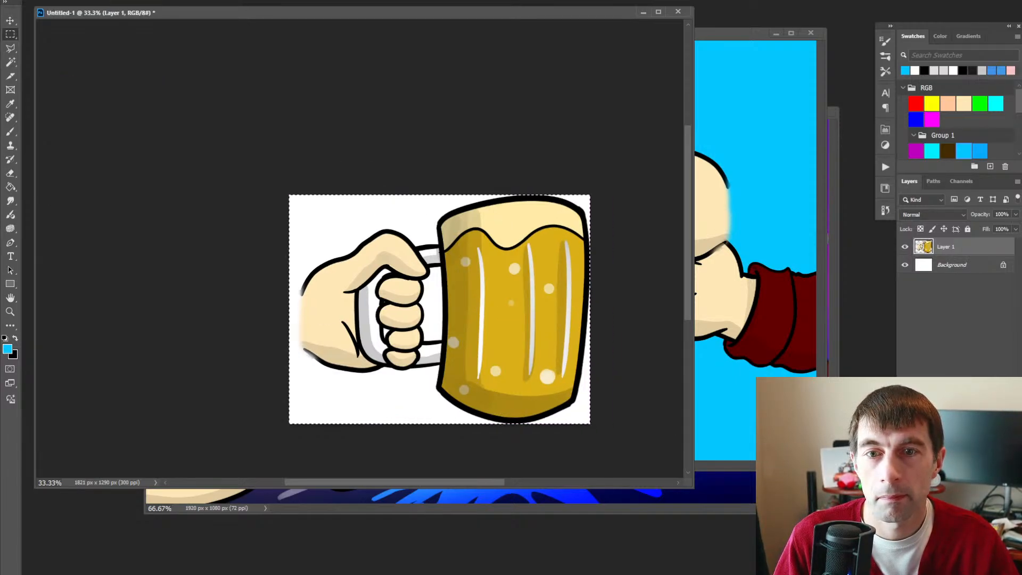
key(ctrl+d)
click(905, 265)
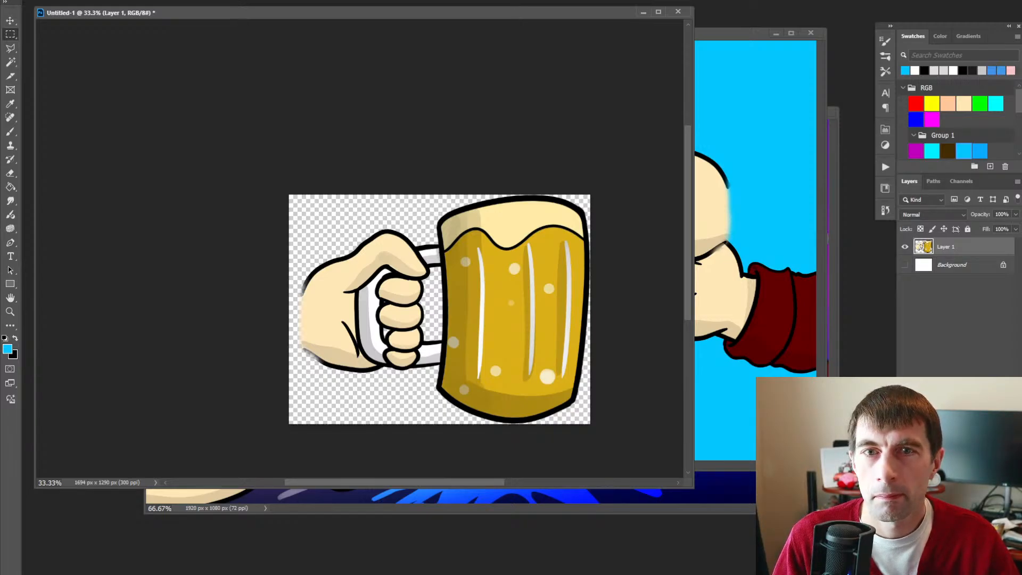
- Save the new document as "Beer glass.psd" in the Godot folder
key(ctrl+shift+s)
key(Escape)
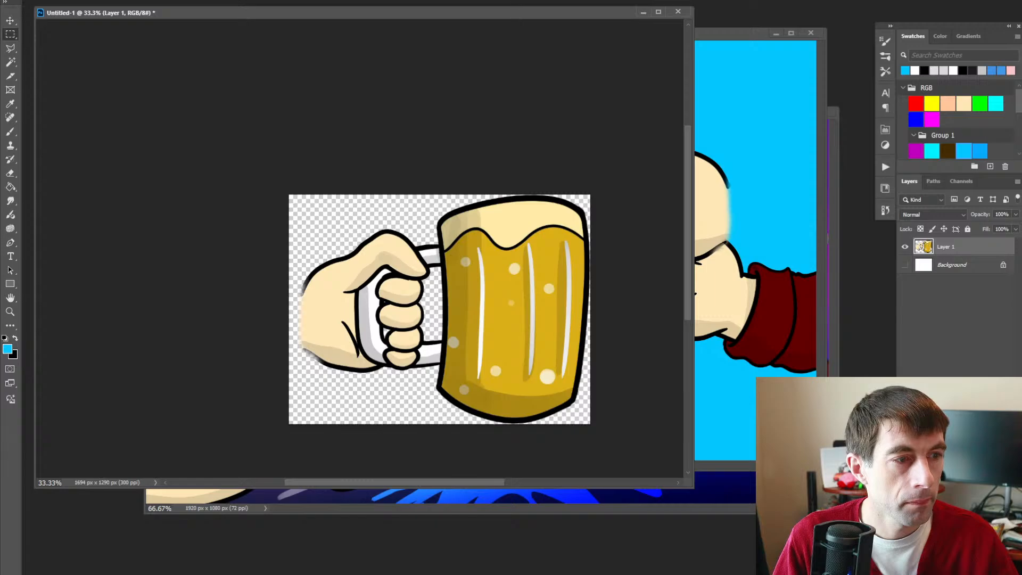
key(ctrl+s)
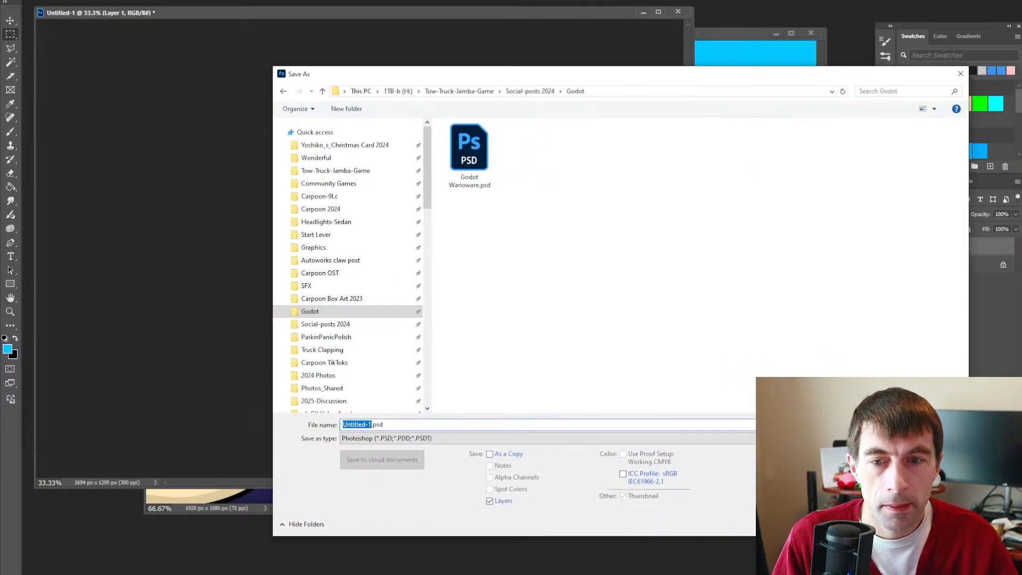
text(Beer g)
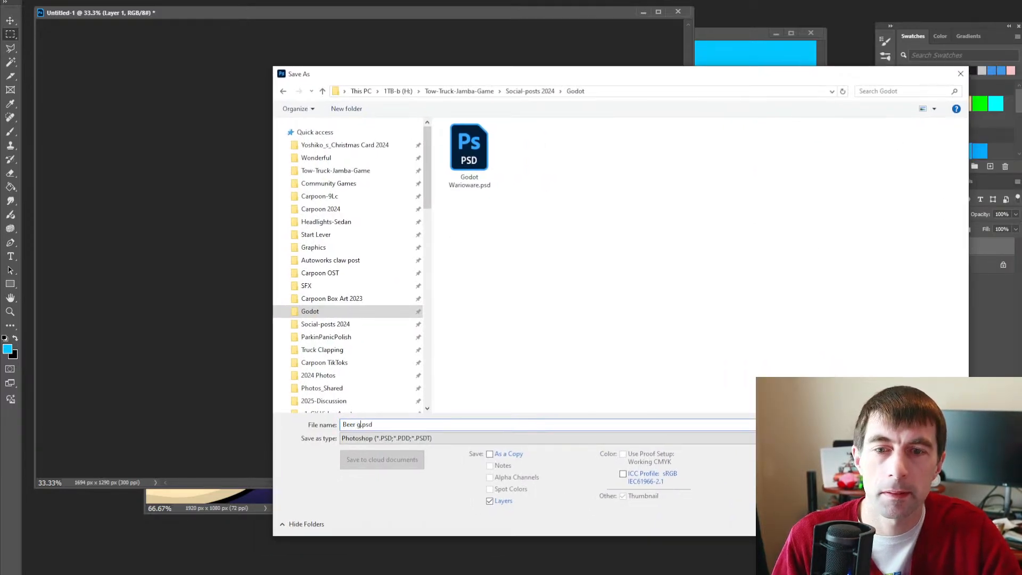
text(lass)
key(Return)
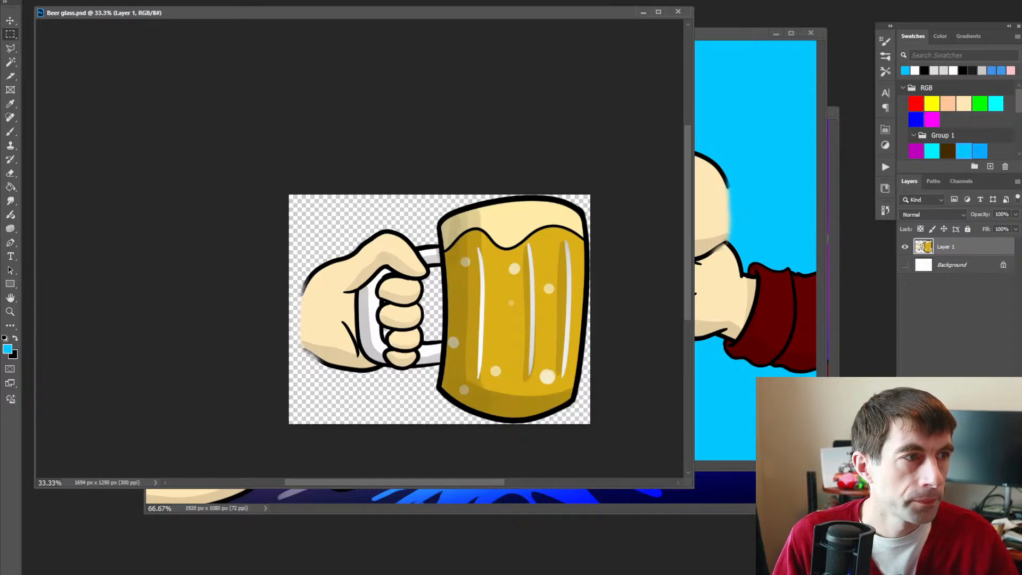
- Resize the beer glass image to a width of 600 pixels
click(59, 0)
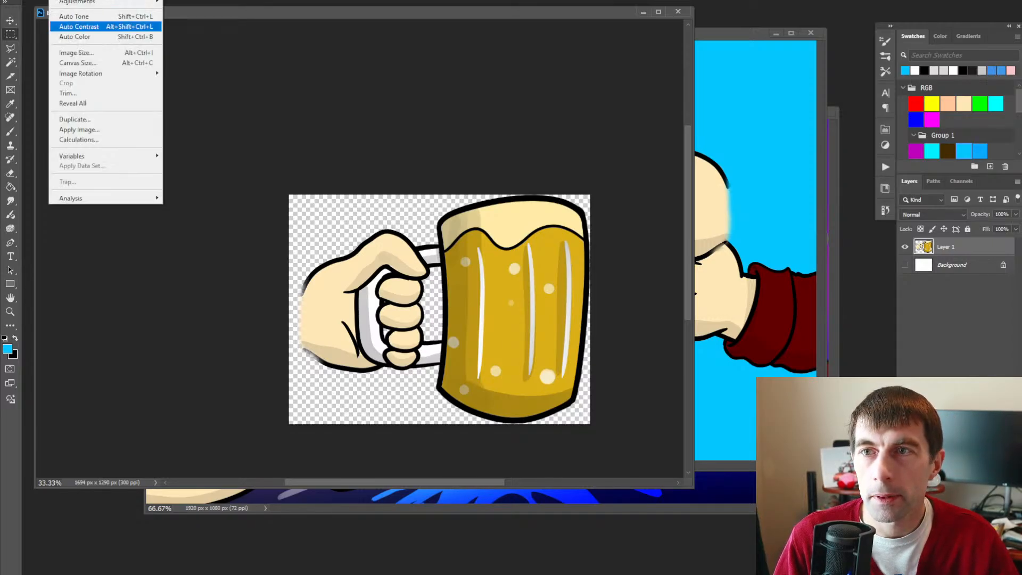
click(80, 52)
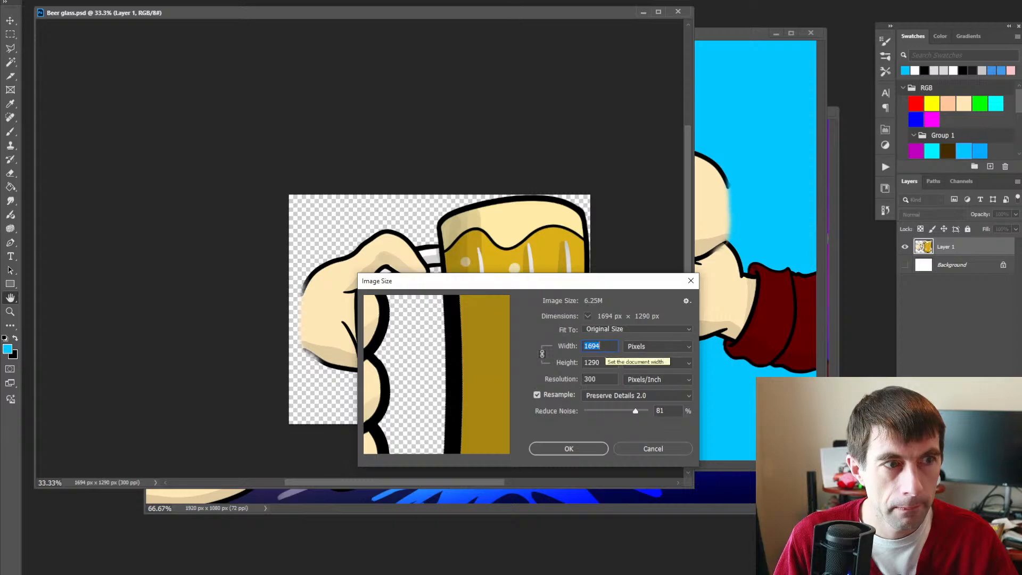
text(600)
key(Return)
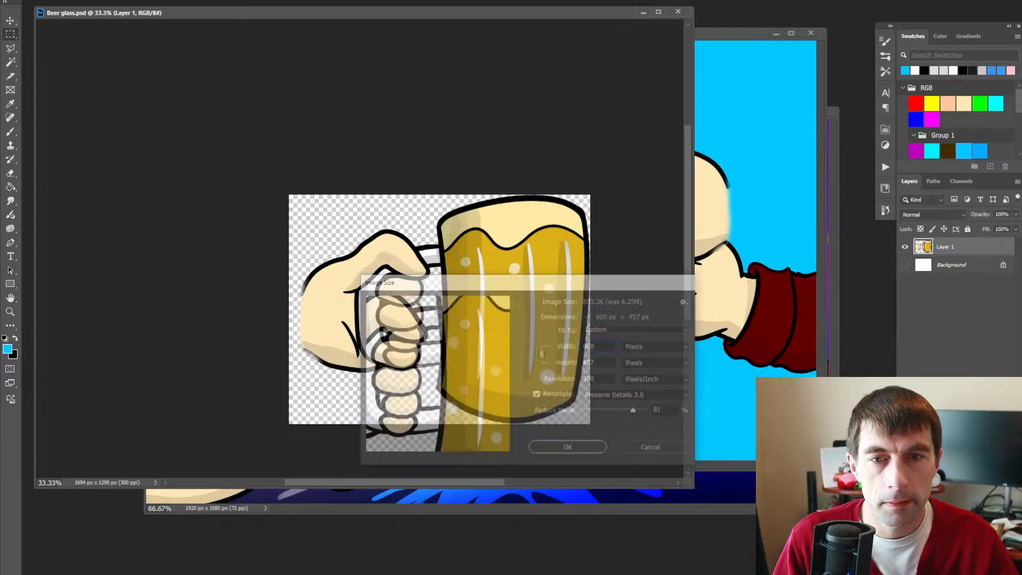
key(z)
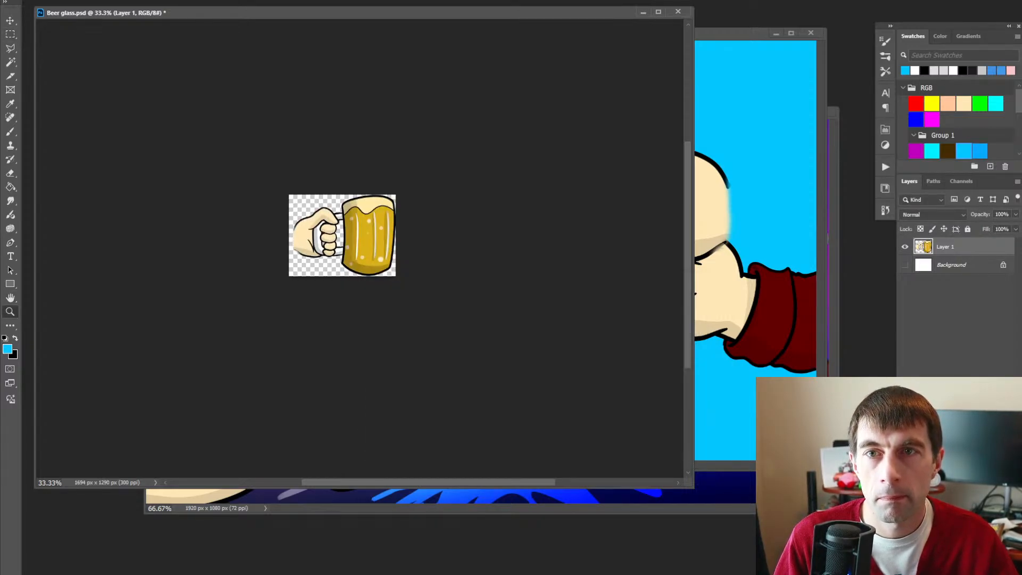
- Export the beer glass as a transparent PNG-24 named Beer glass.png into the Godot folder, and return to the Godot Warioware.psd document
key(ctrl+1)
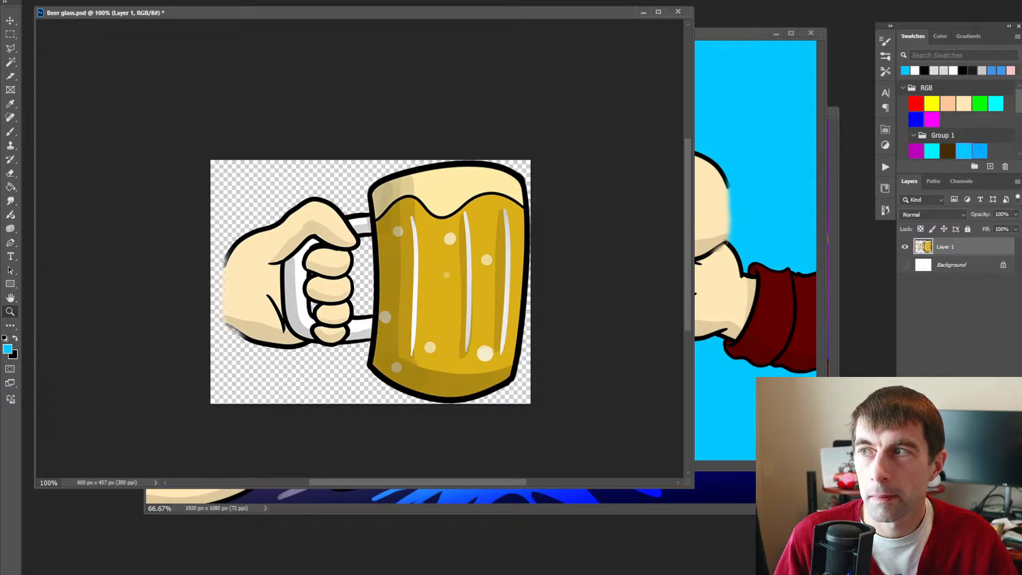
key(ctrl+alt+shift+s)
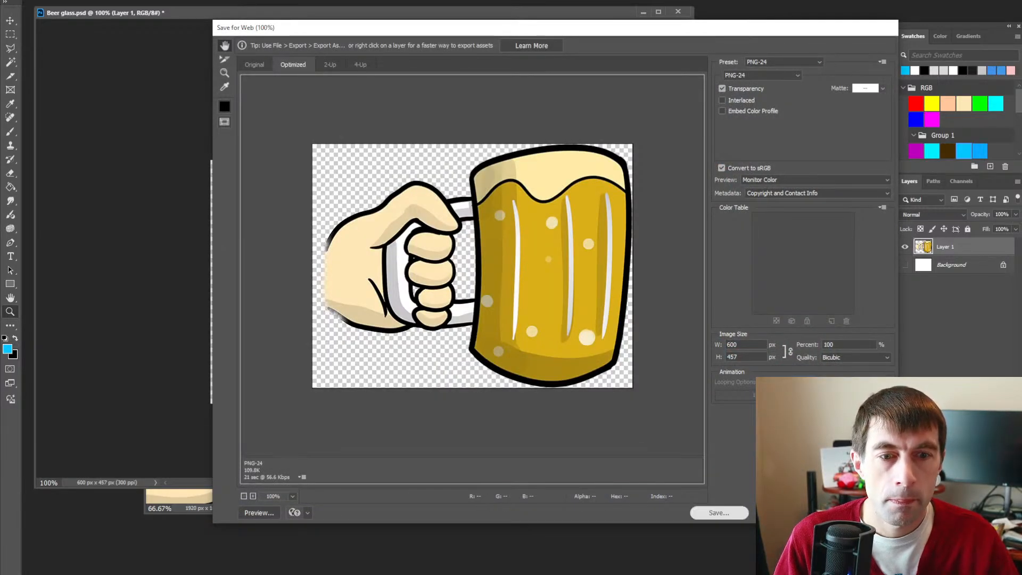
key(Return)
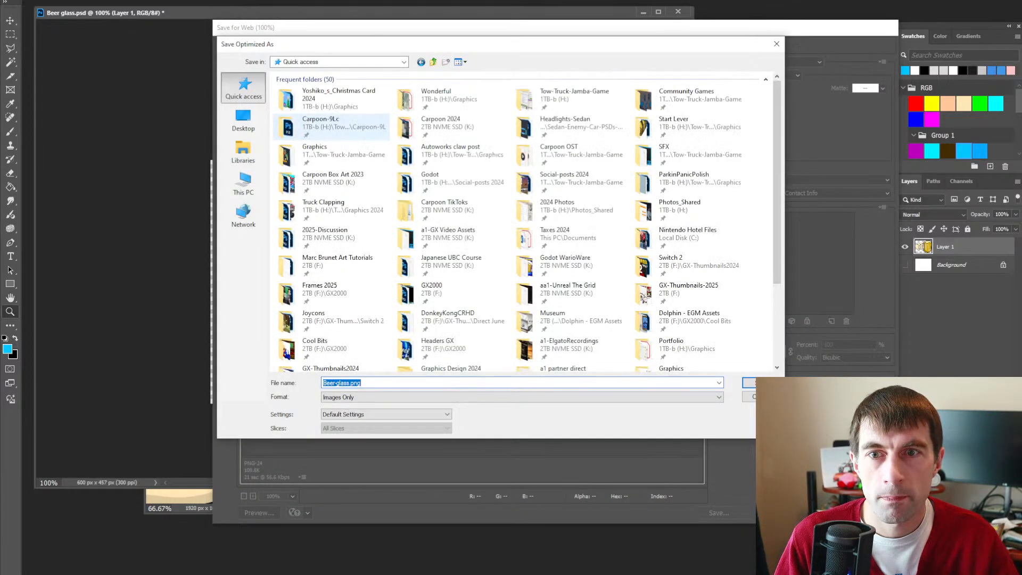
double_click(451, 183)
click(760, 382)
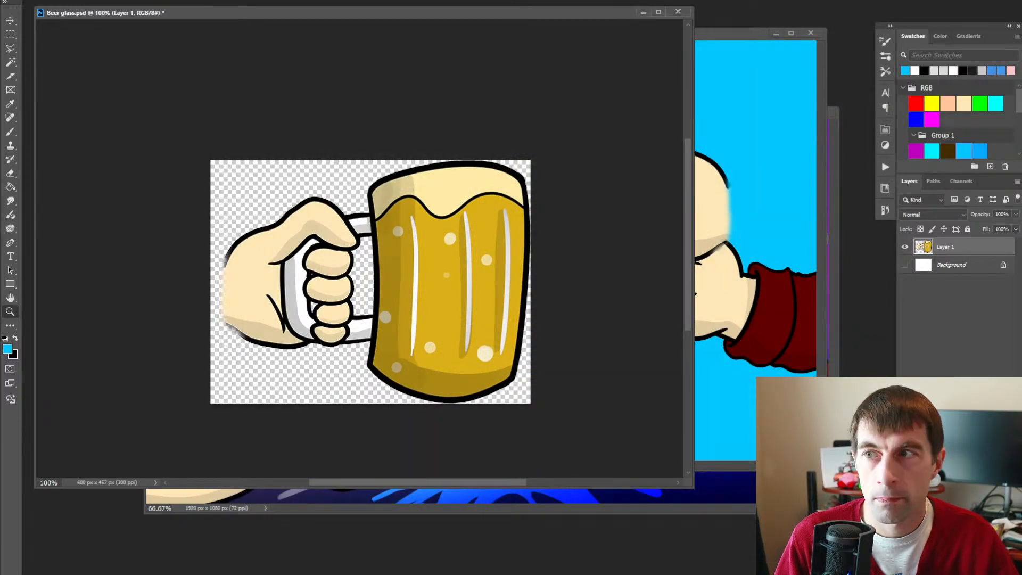
drag(533, 12, 609, 73)
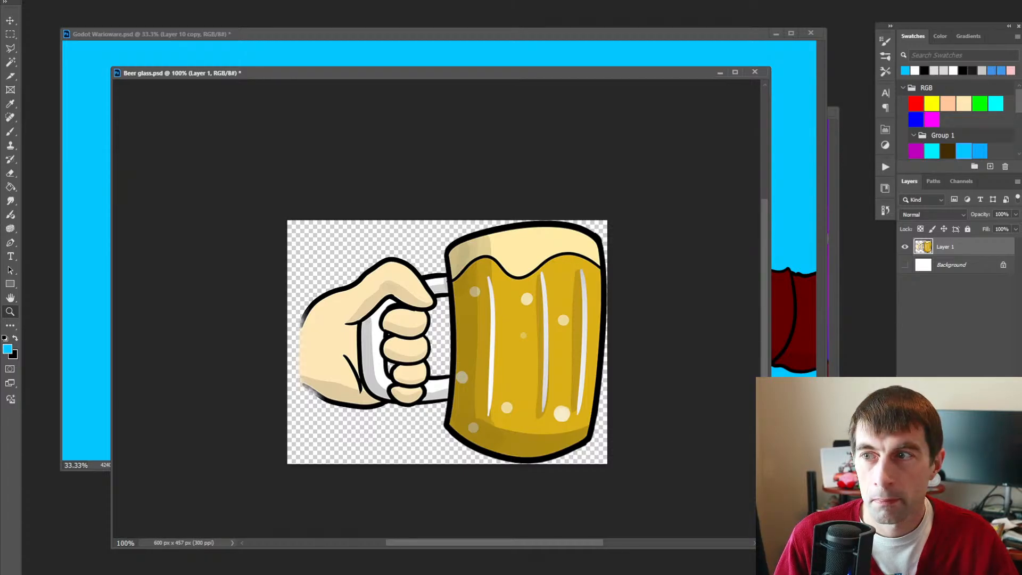
click(660, 34)
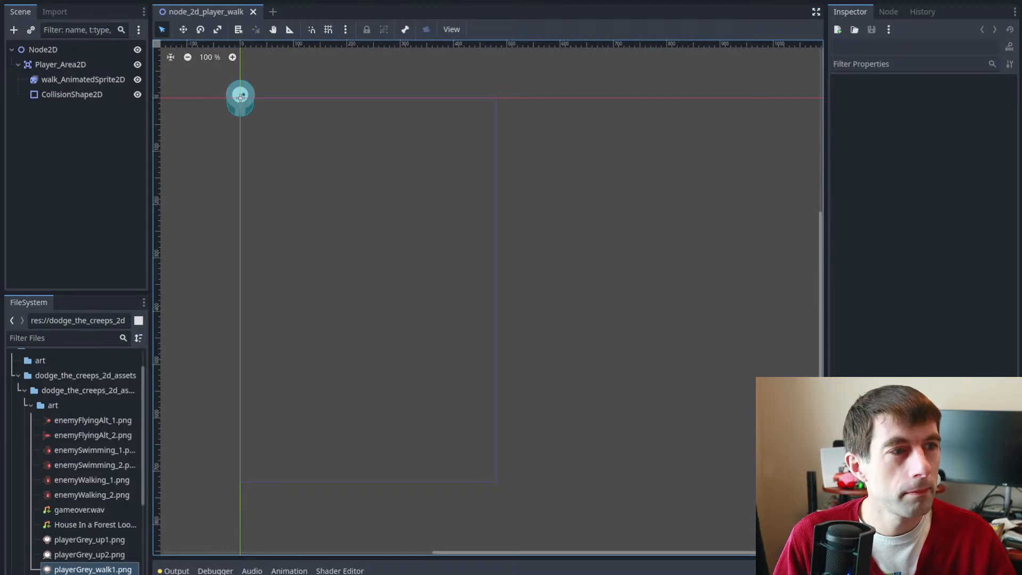
- Switch to the browser and review the script settings on the Godot documentation's "Coding the player" page
drag(1021, 59, 690, 24)
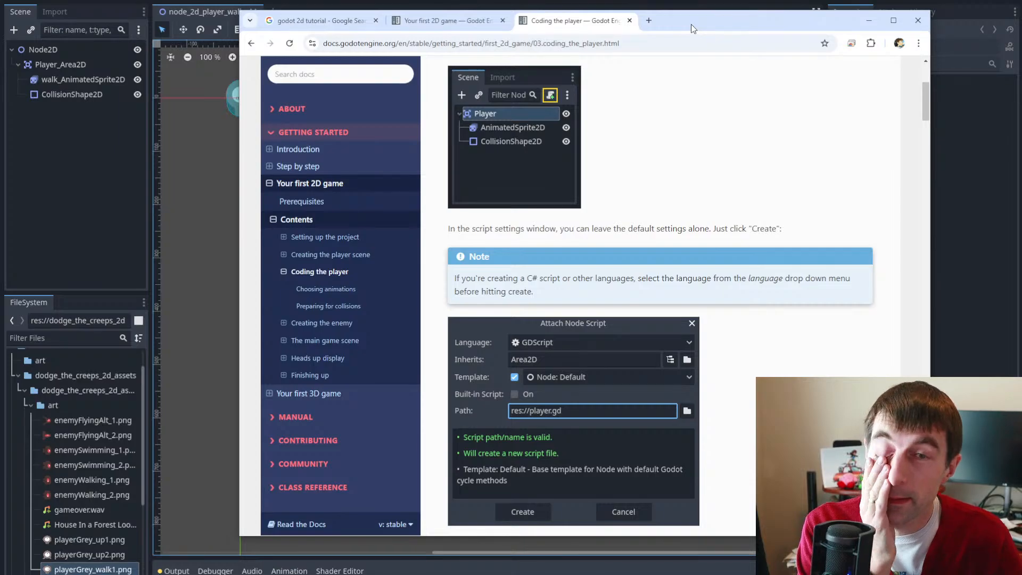
drag(691, 24, 702, 21)
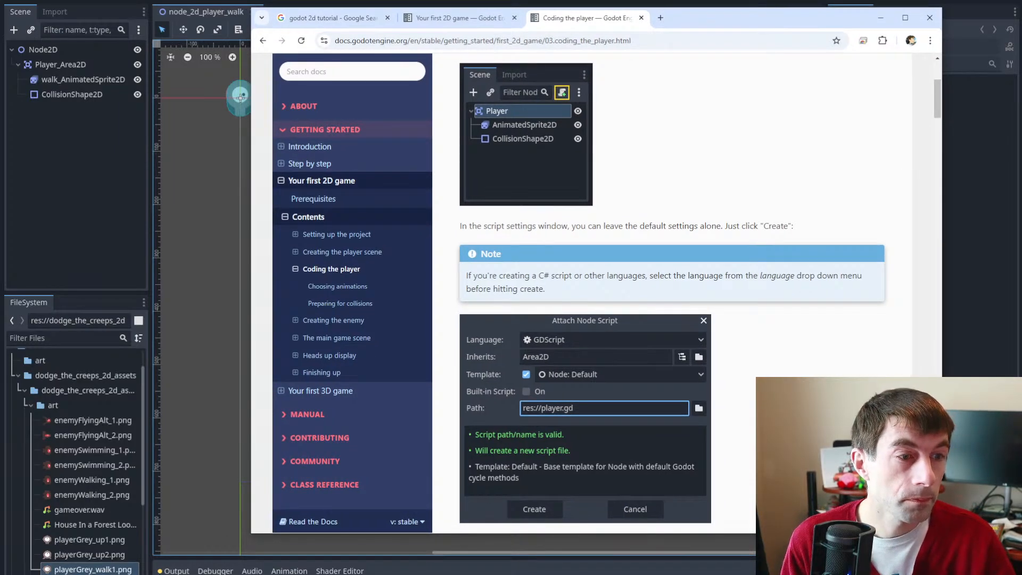
key(super+Down)
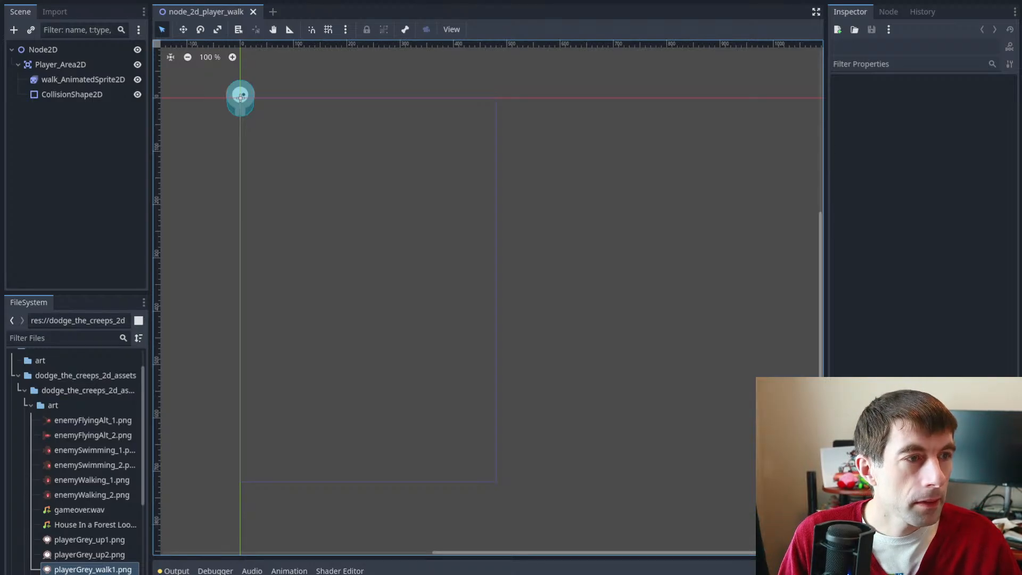
- Open the Brackeys video "How to make a Video Game - Godot Beginner Tutorial" from the search results and pause it
drag(1021, 64, 709, 44)
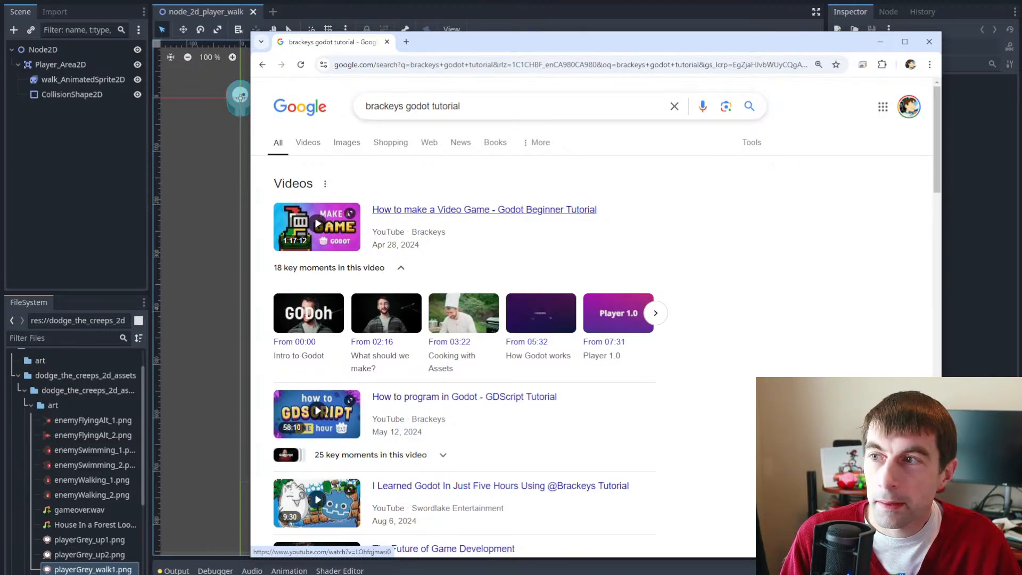
click(484, 209)
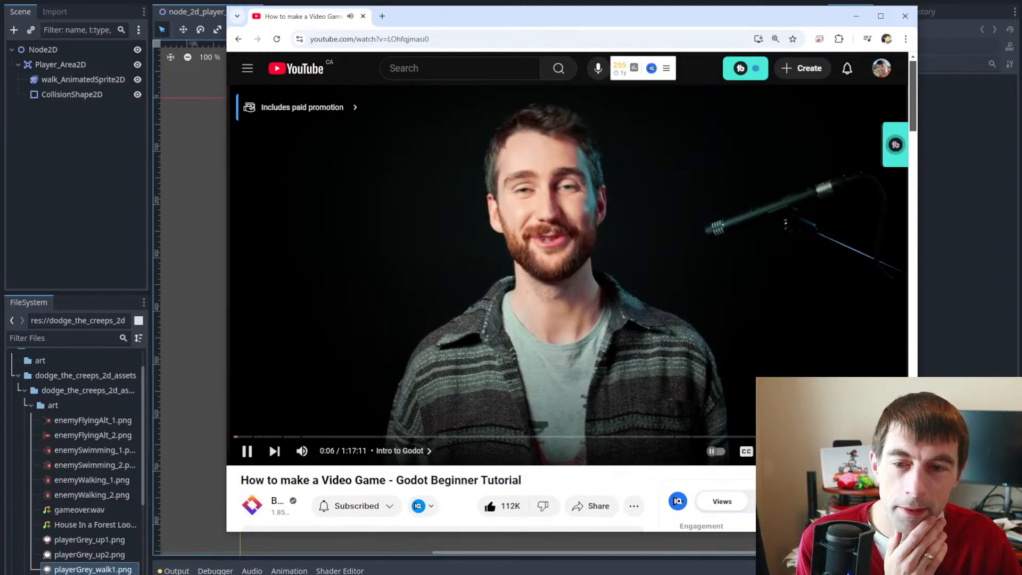
key(space)
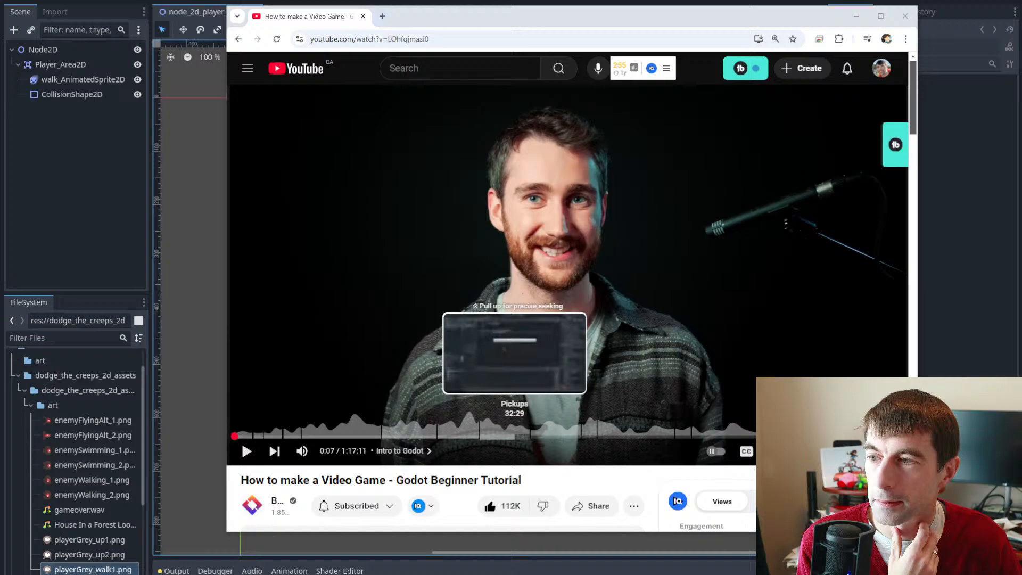
- Preview the Pickups and Intro to Godot parts of the tutorial, and play it from the "How Godot works" chapter
click(526, 436)
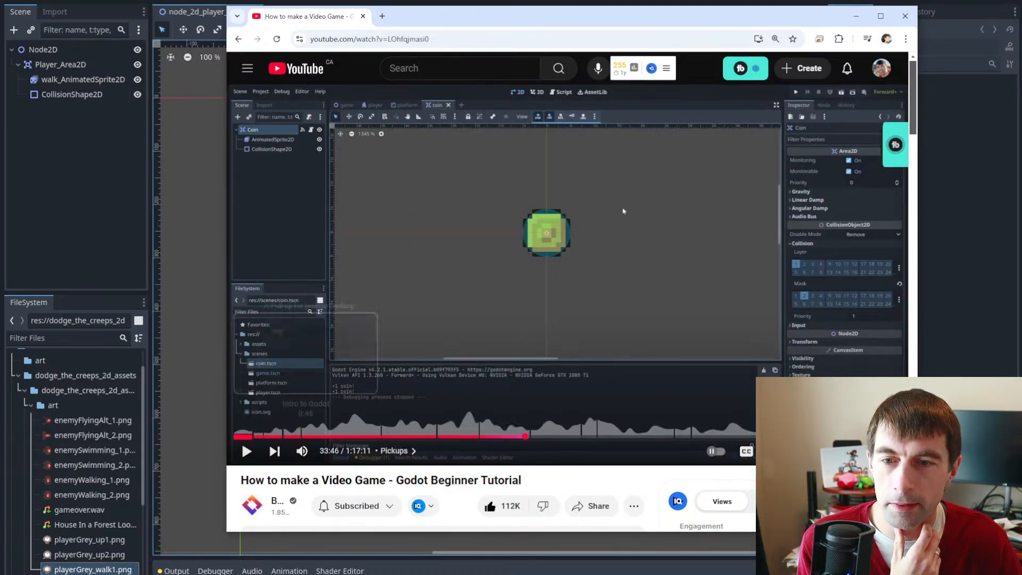
click(241, 436)
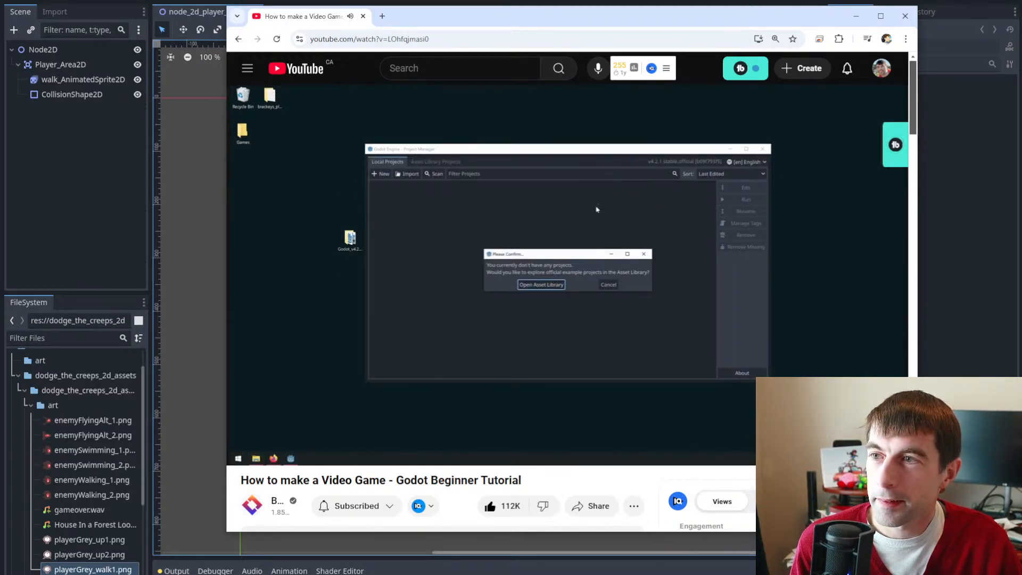
key(k)
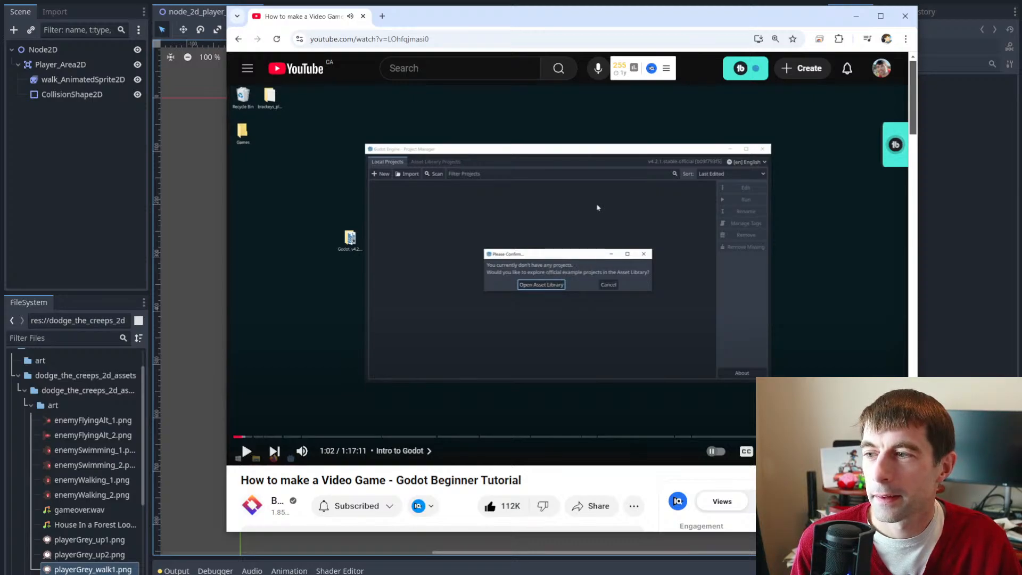
key(k)
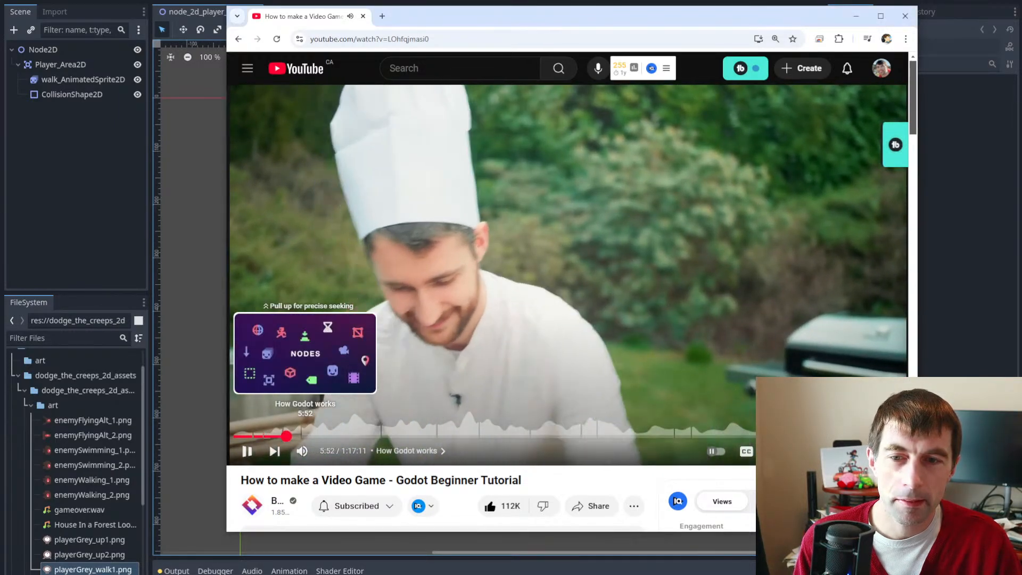
click(287, 435)
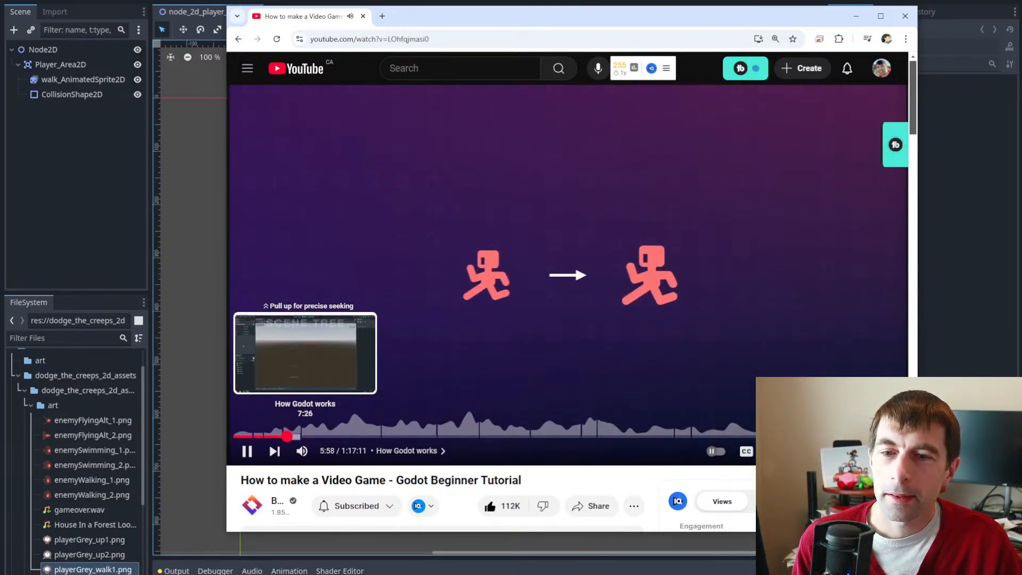
- Examine the tutorial's expanded description for asset links and chapter timestamps while the video plays
scroll(405, 404, down, 3)
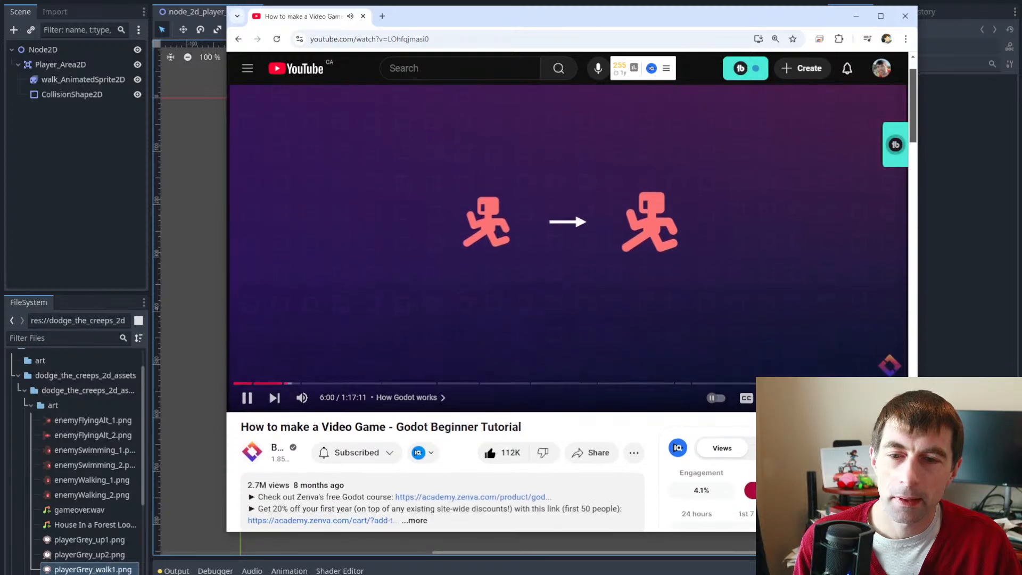
click(418, 414)
scroll(426, 373, down, 7)
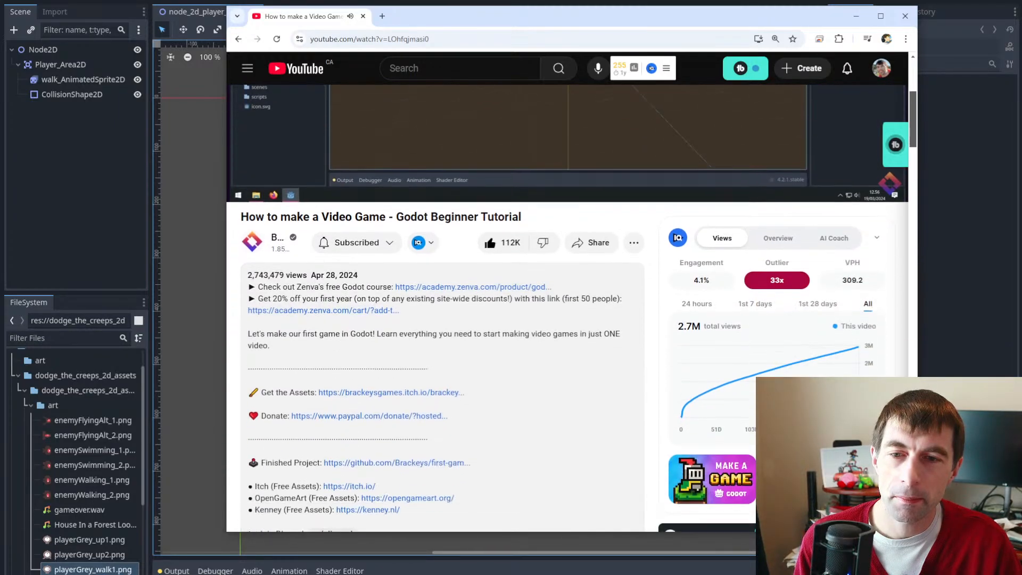
scroll(566, 308, down, 1)
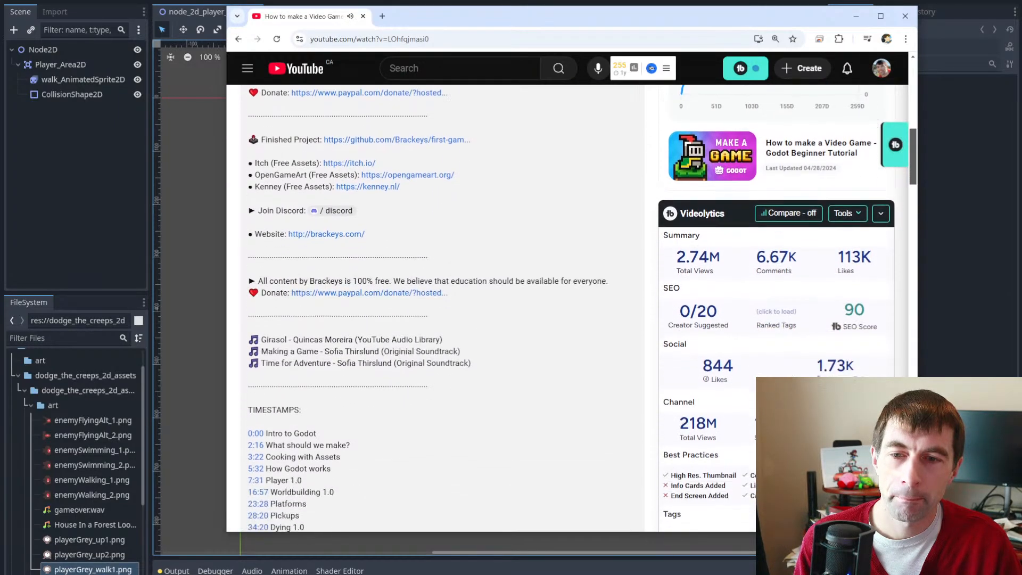
scroll(567, 308, up, 8)
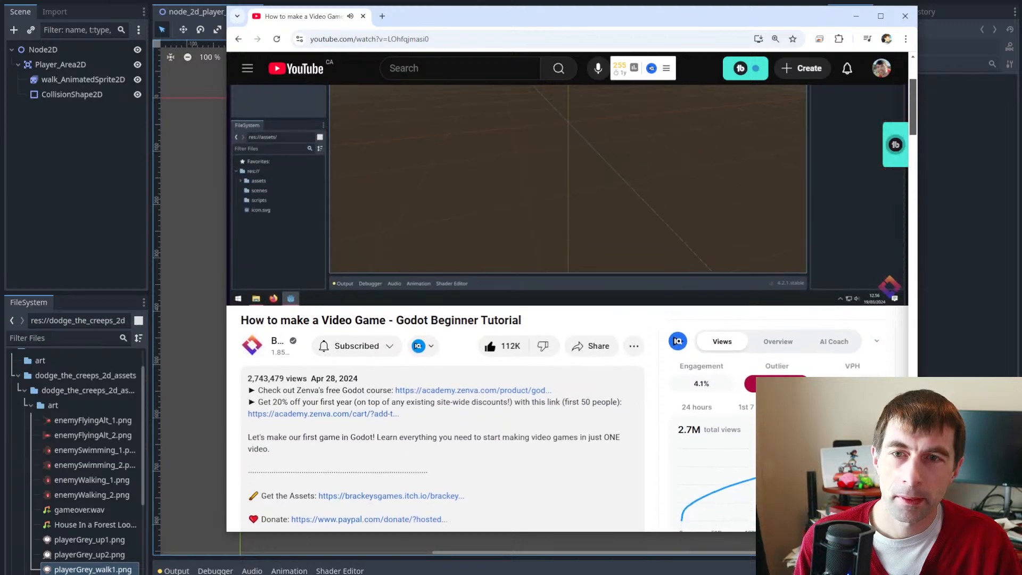
scroll(567, 308, up, 1)
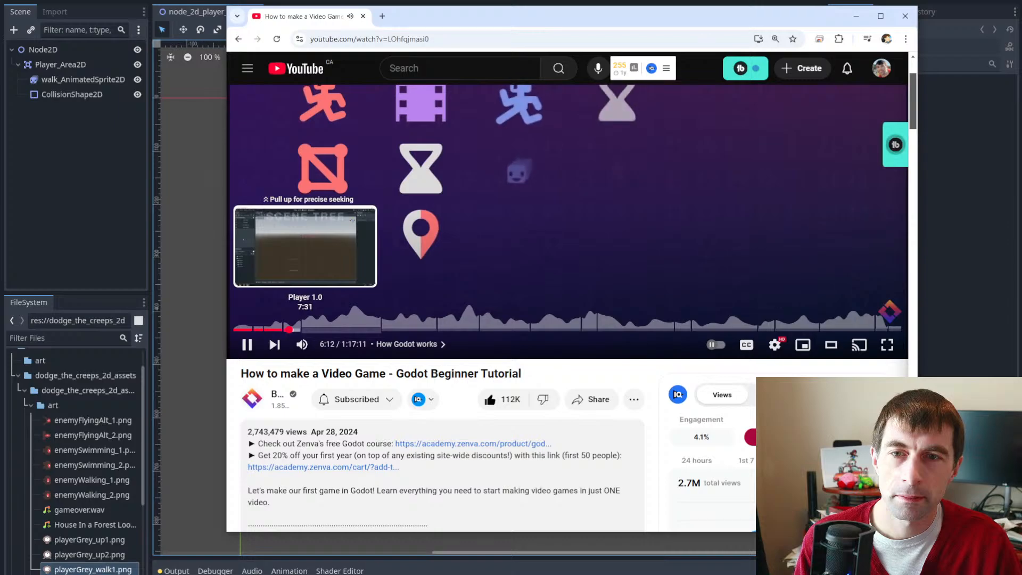
scroll(305, 330, up, 2)
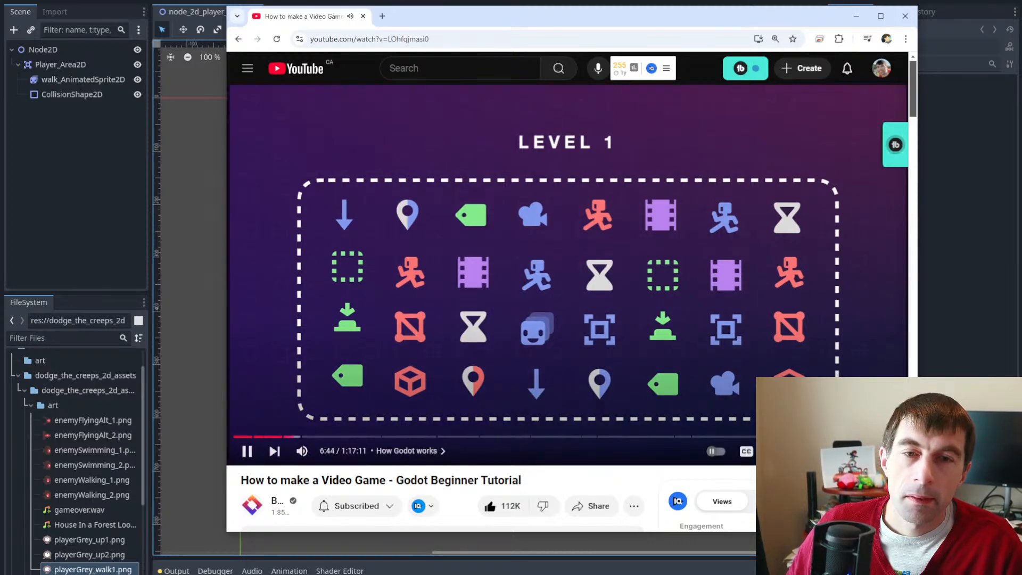
- Watch the nesting and scene tree explanations up to the start of the "Player 1.0" chapter, pausing the video along the way
click(241, 442)
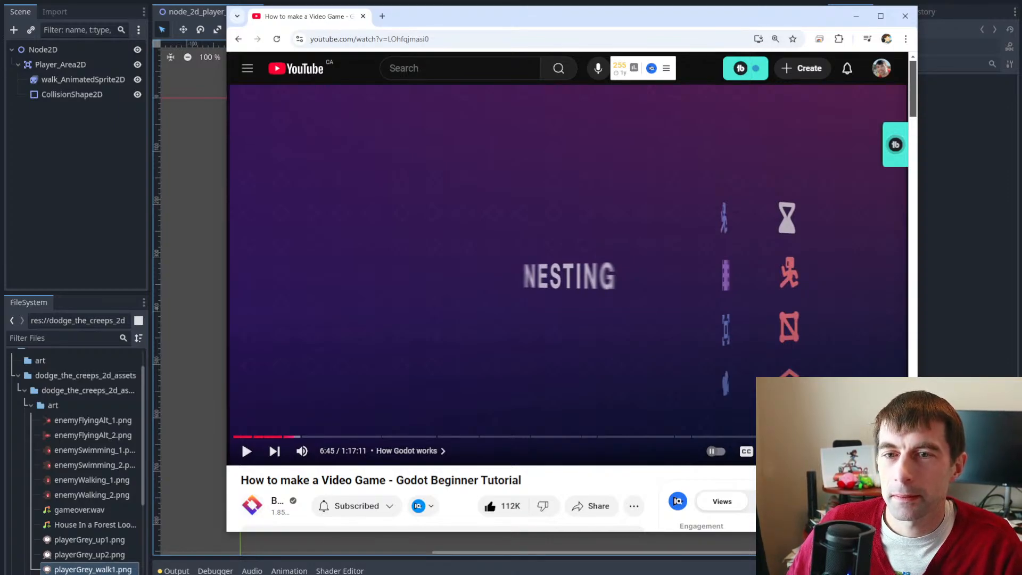
drag(442, 21, 400, 23)
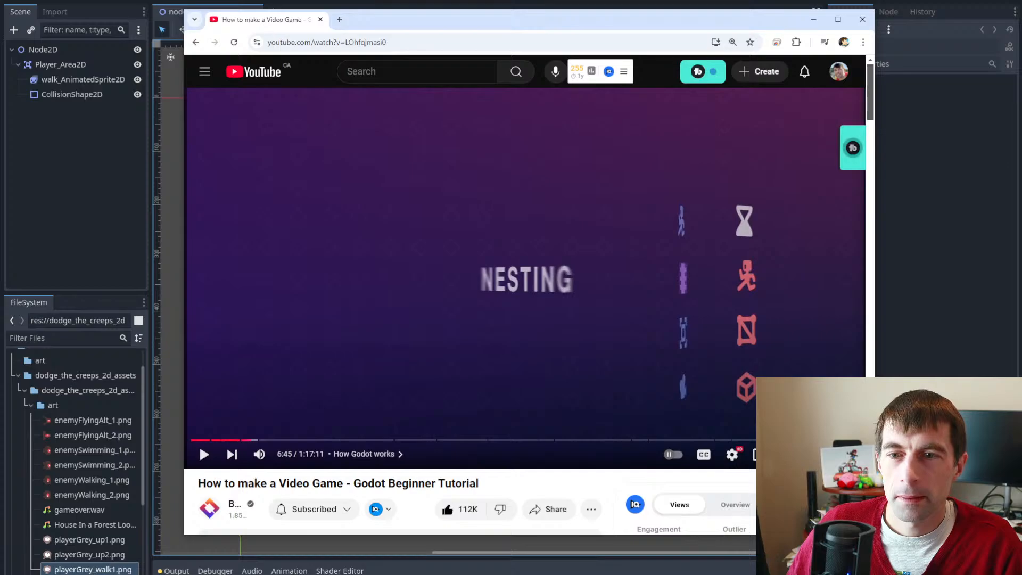
key(space)
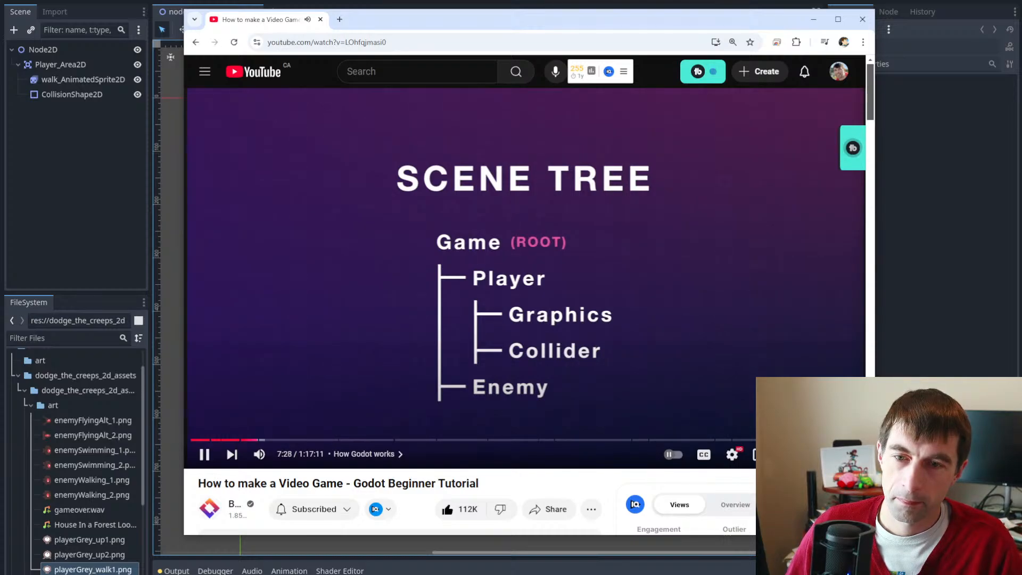
key(space)
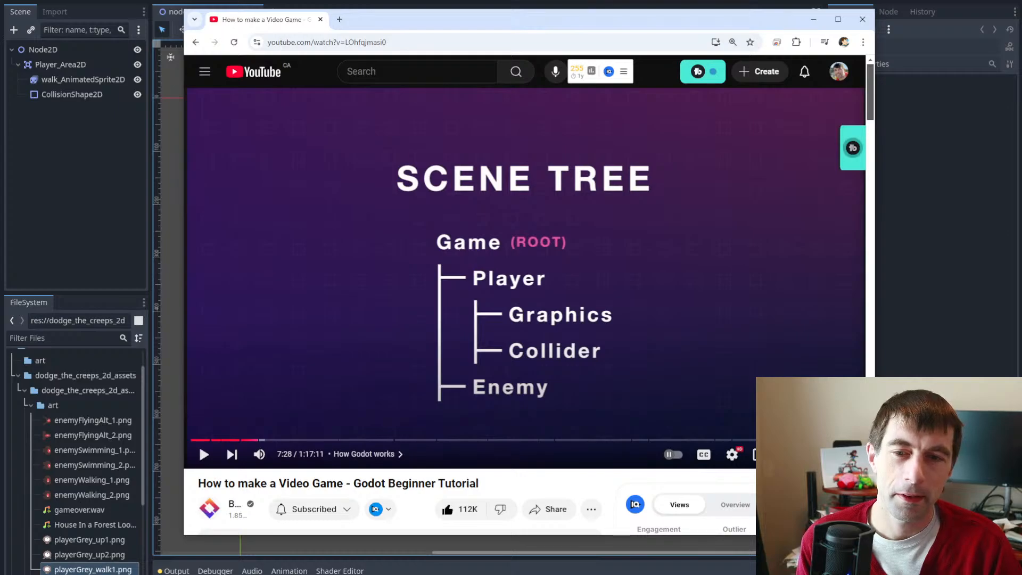
click(199, 445)
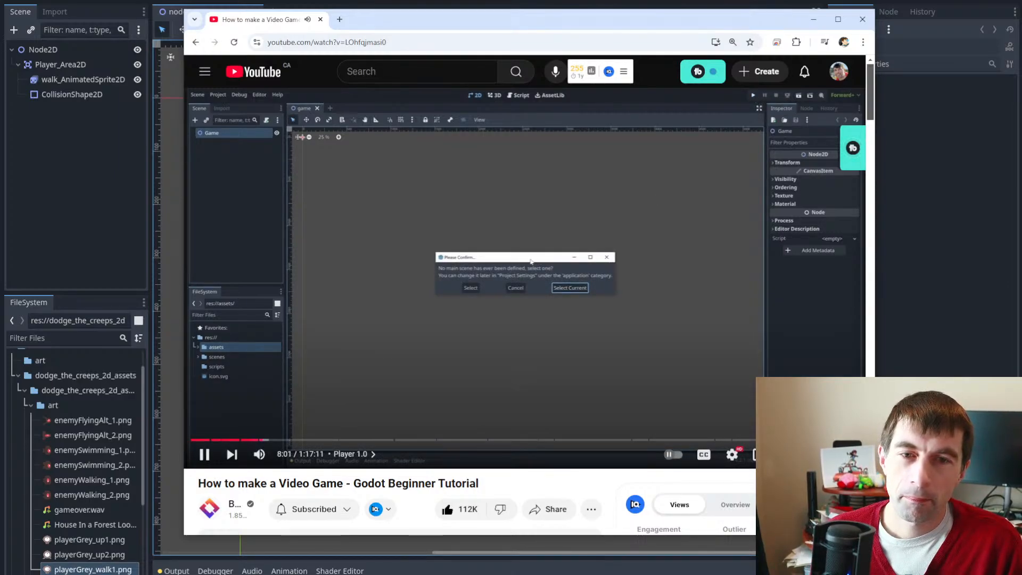
click(199, 445)
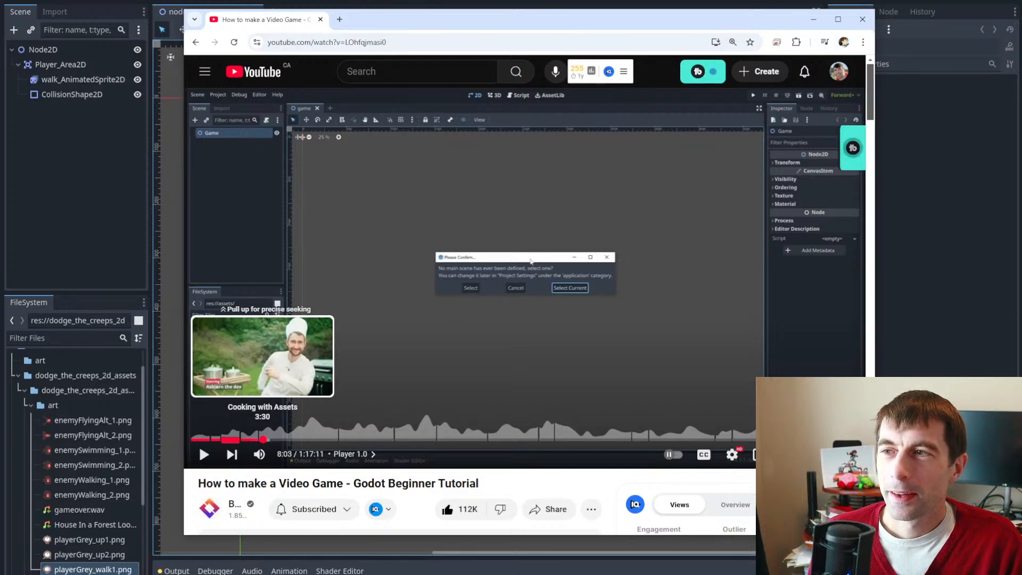
- Place the tutorial browser window beside the Godot scene editor with the paused video in view
scroll(199, 445, down, 3)
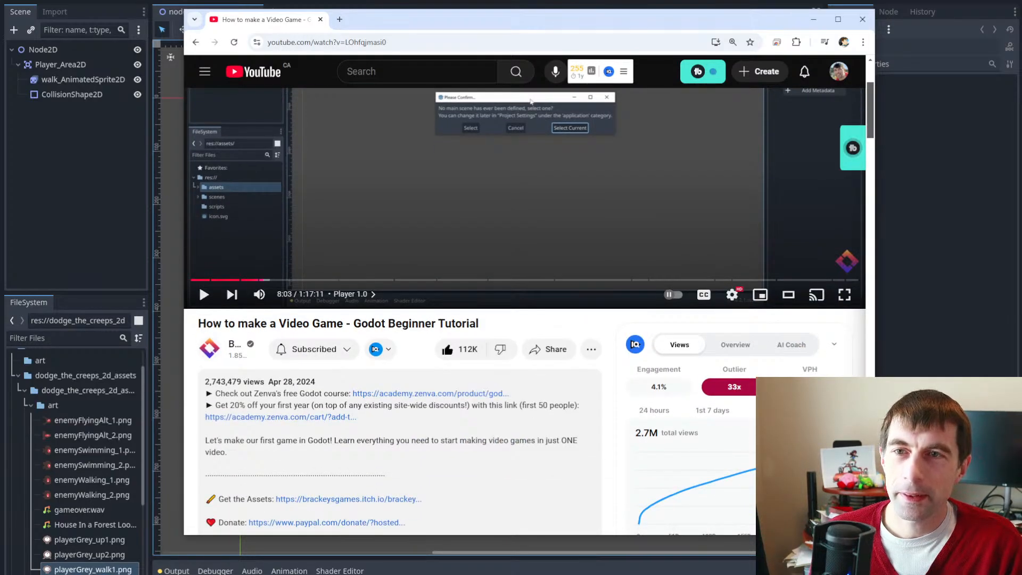
drag(199, 285, 0, 469)
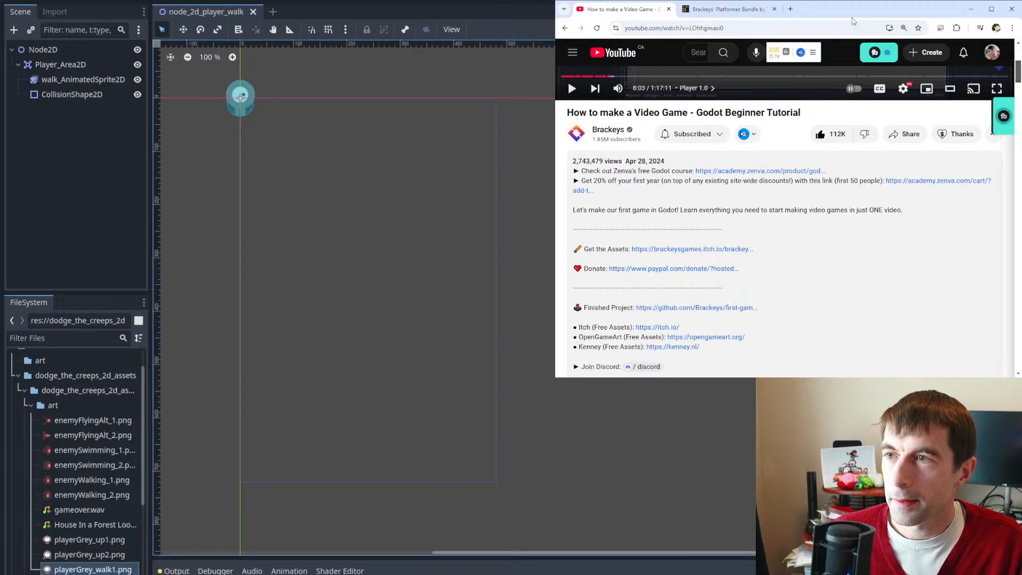
key(super+Home)
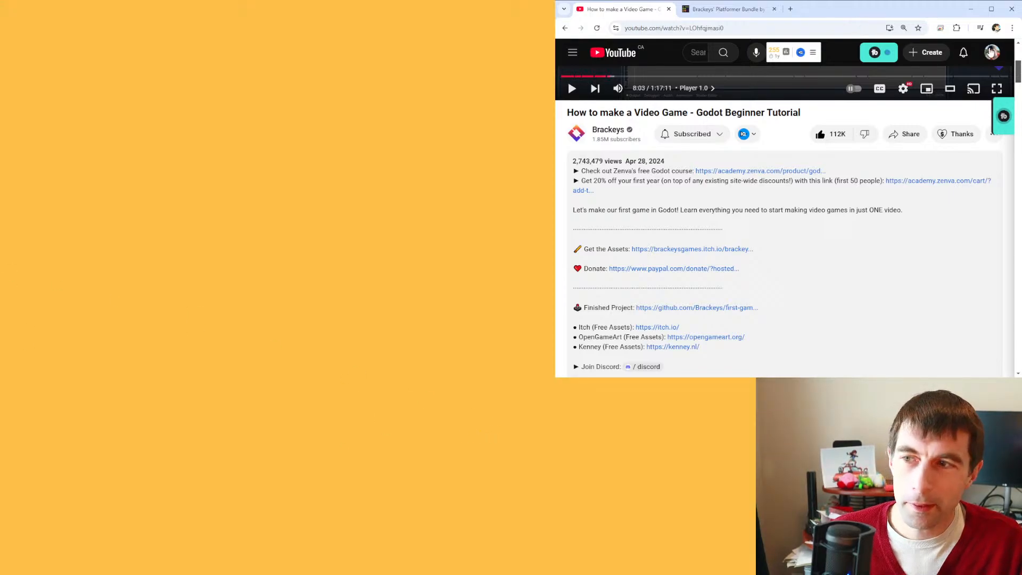
click(485, 574)
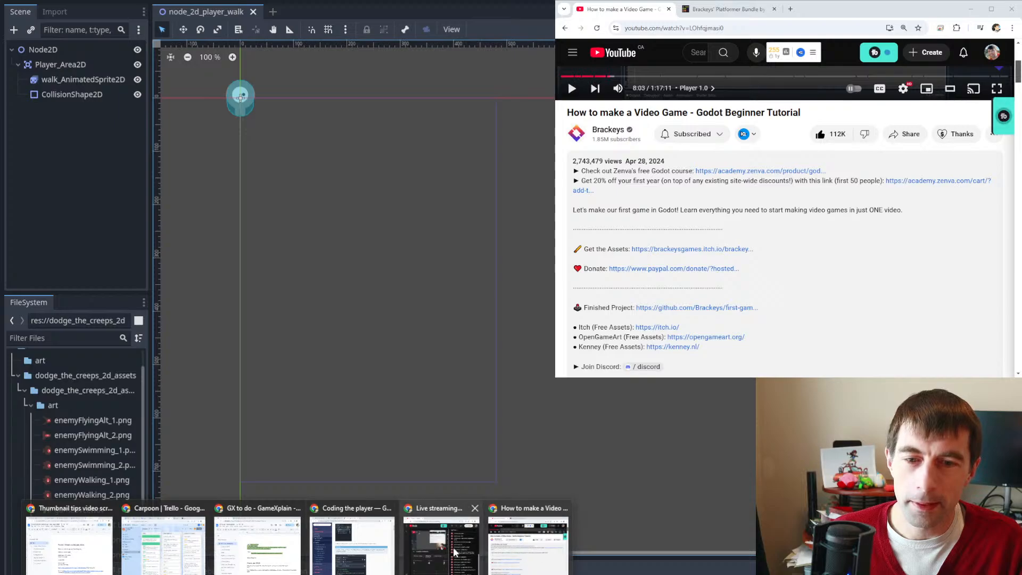
click(846, 11)
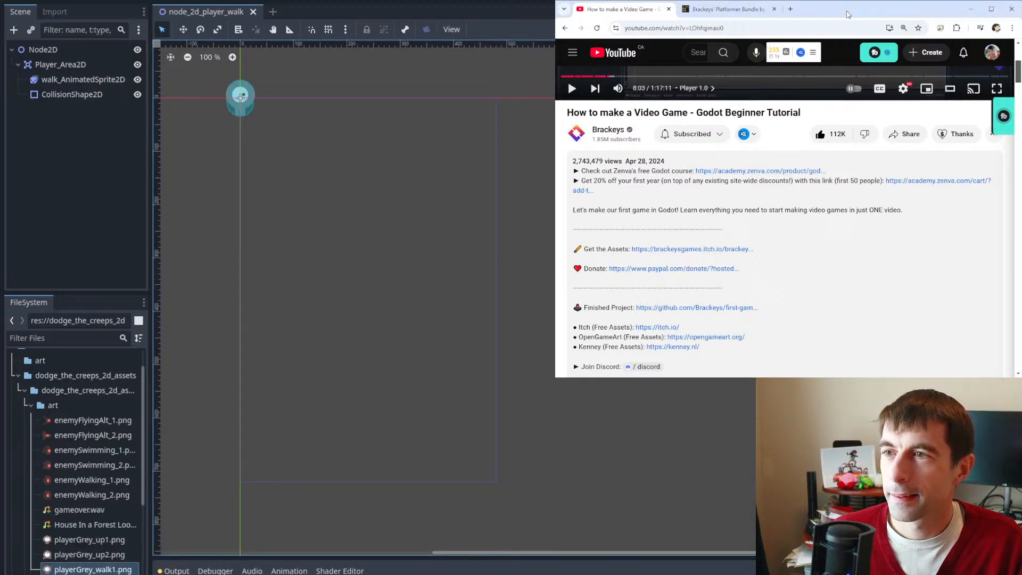
scroll(888, 221, up, 2)
scroll(883, 215, up, 3)
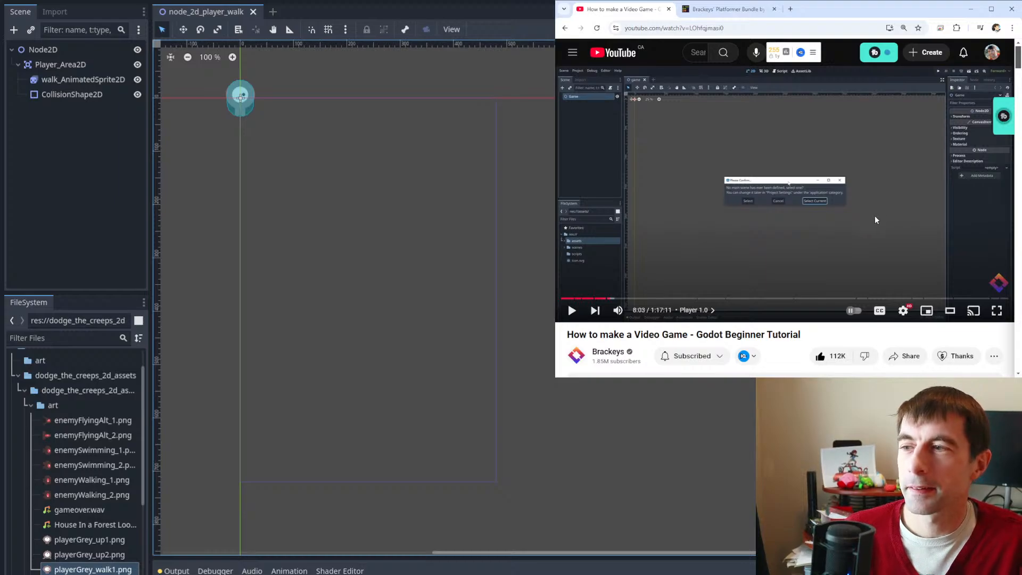
scroll(867, 221, down, 1)
scroll(860, 226, up, 1)
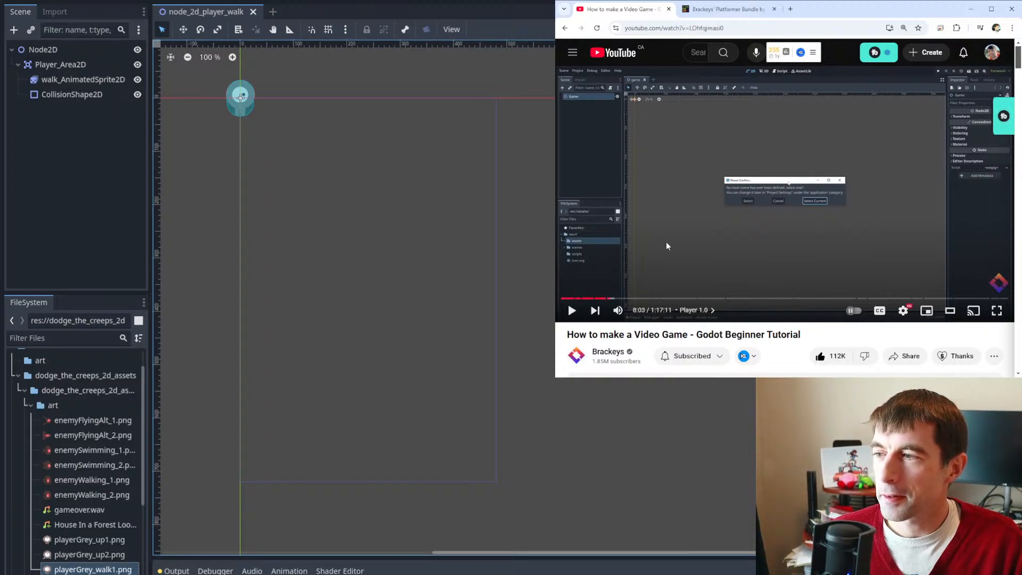
click(726, 9)
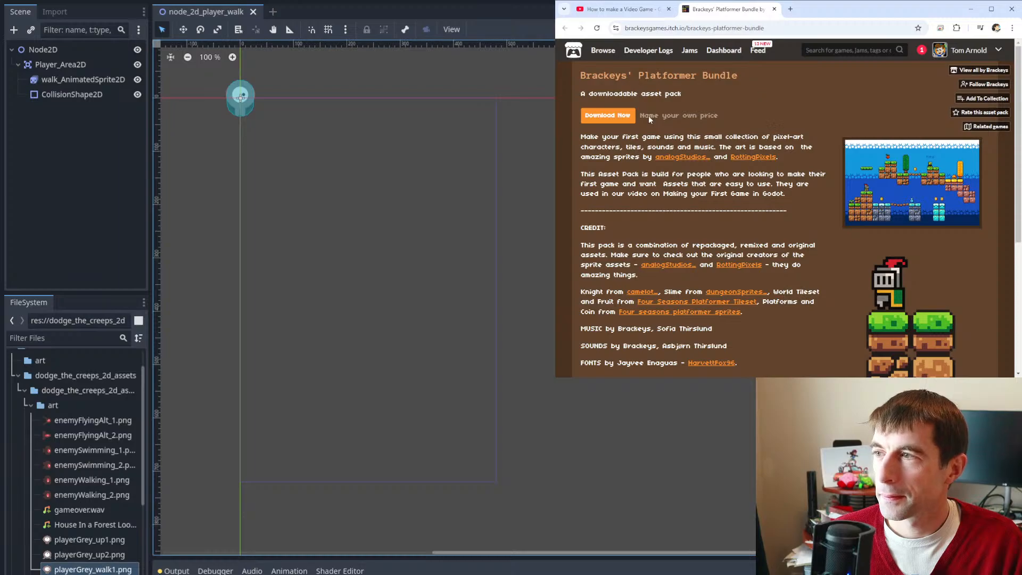
click(625, 112)
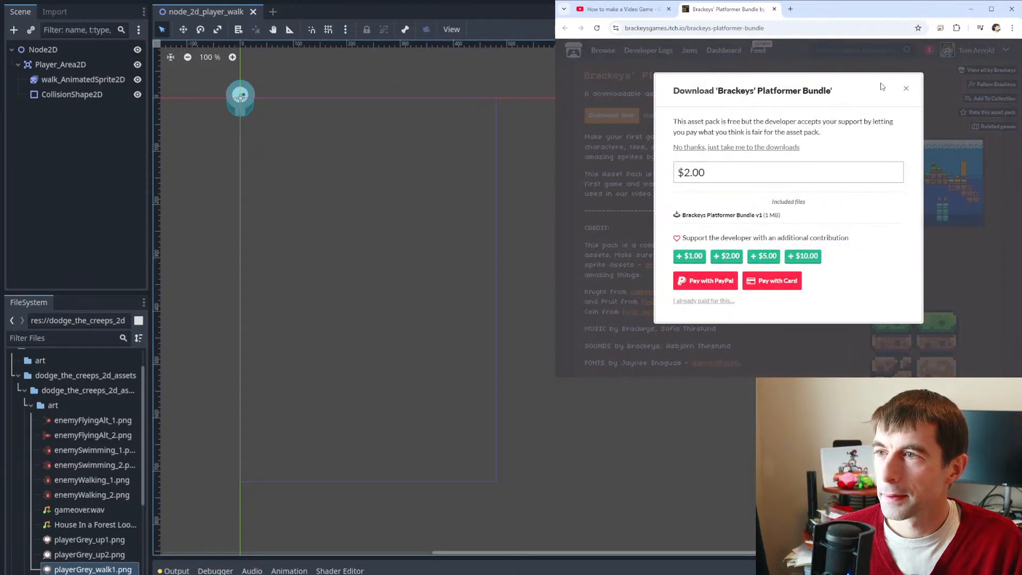
click(749, 147)
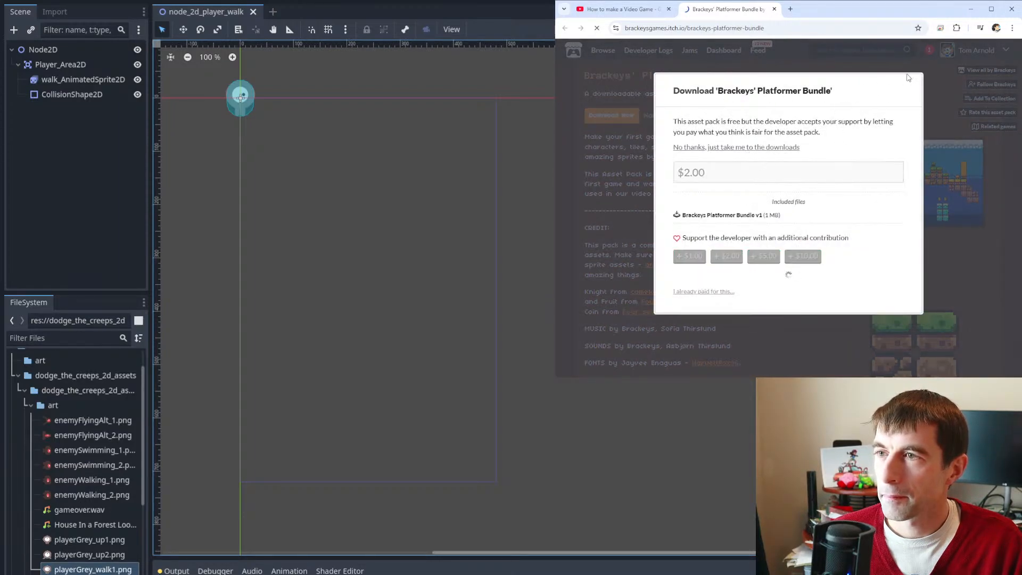
- Open the itch.io notifications and follow back the newest follower from their profile page
click(922, 51)
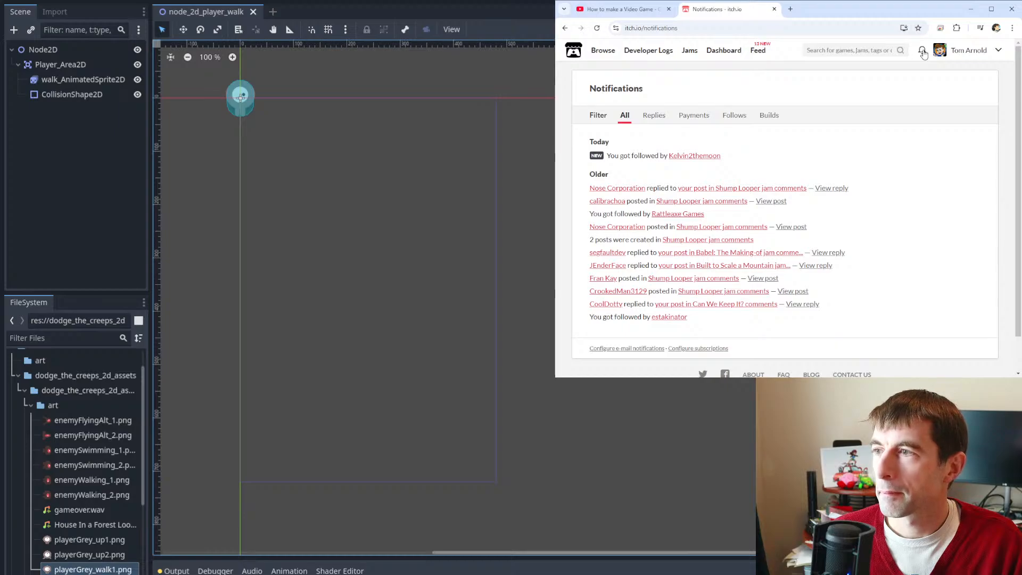
click(680, 157)
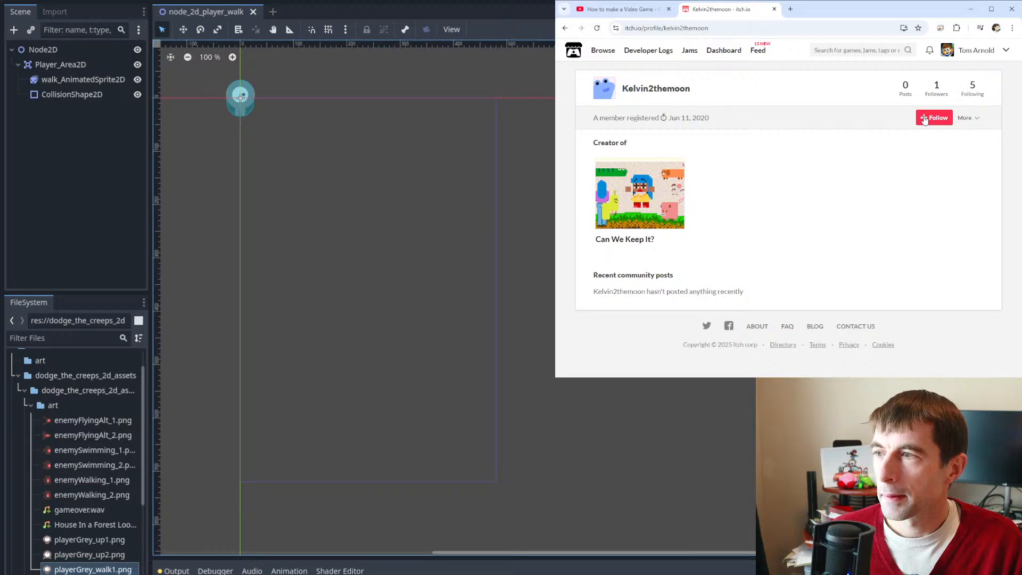
click(932, 118)
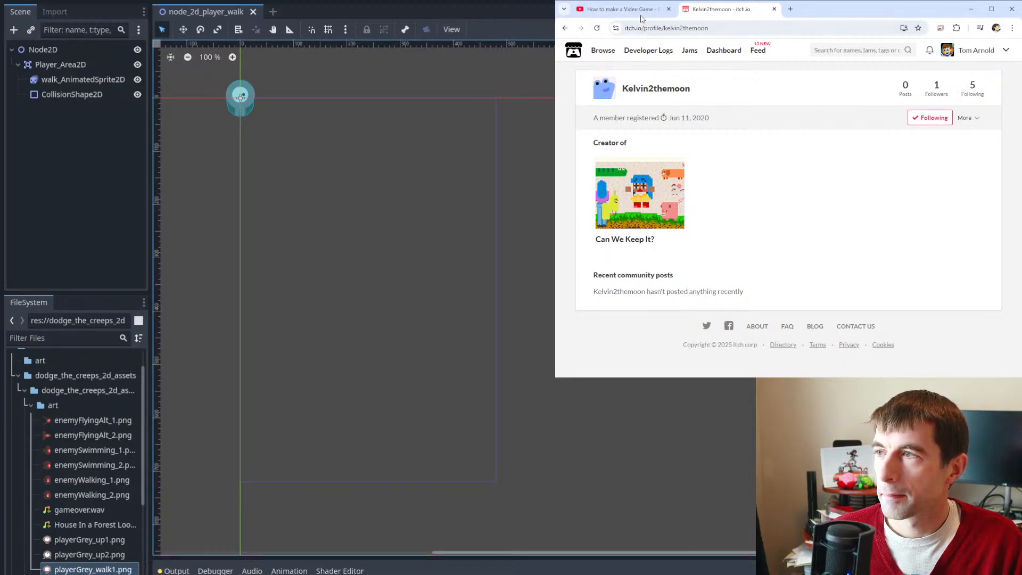
- Return to the Brackeys' Platformer Bundle page and download Brackeys Platformer Bundle v1 without paying
click(620, 9)
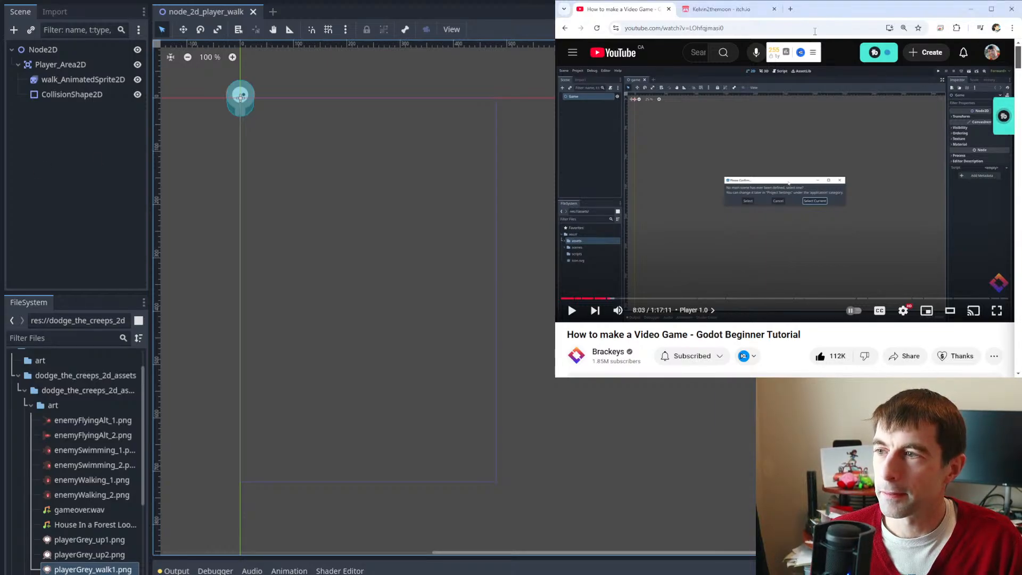
click(703, 9)
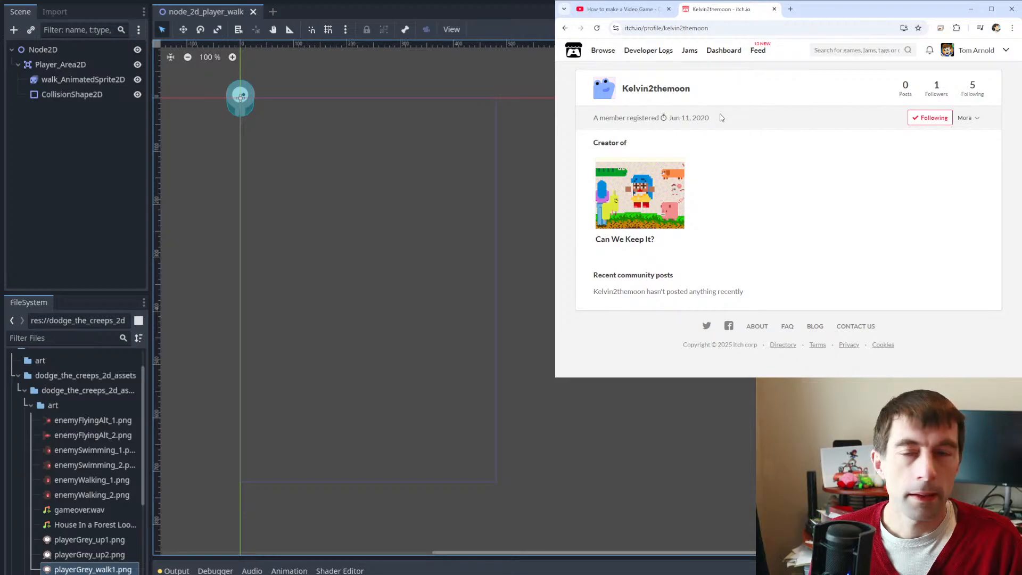
key(alt+Left)
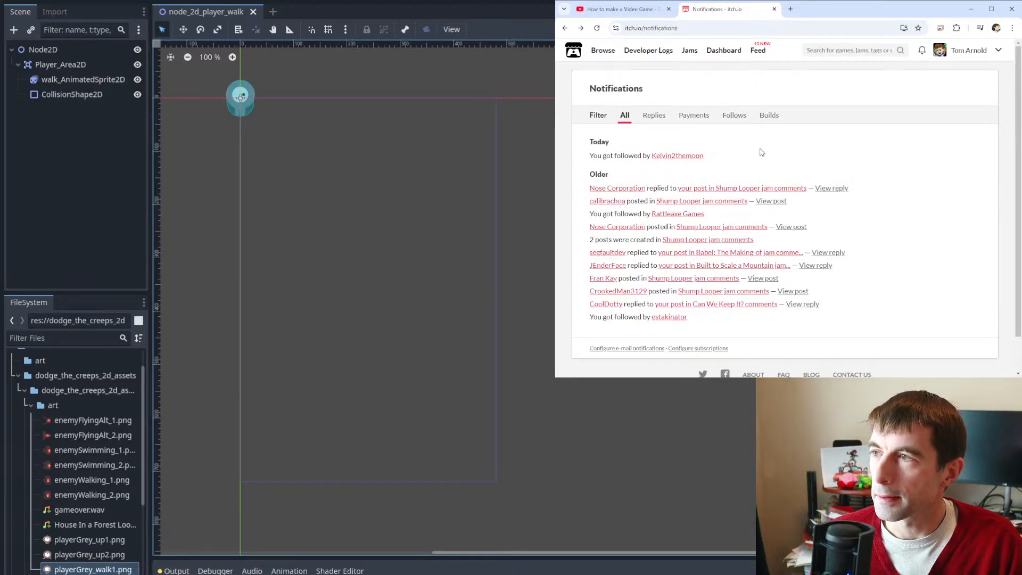
key(alt+Left)
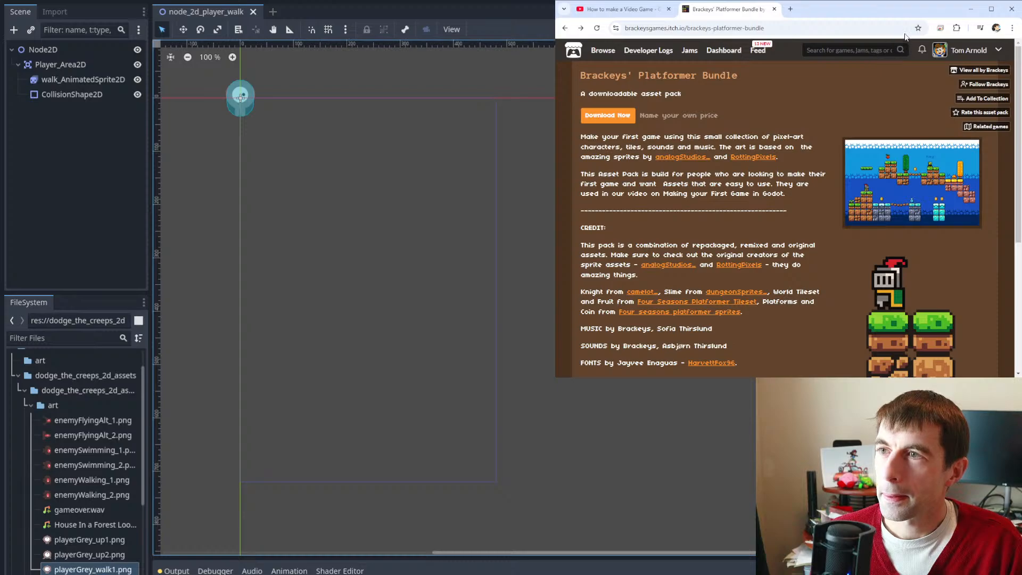
click(629, 9)
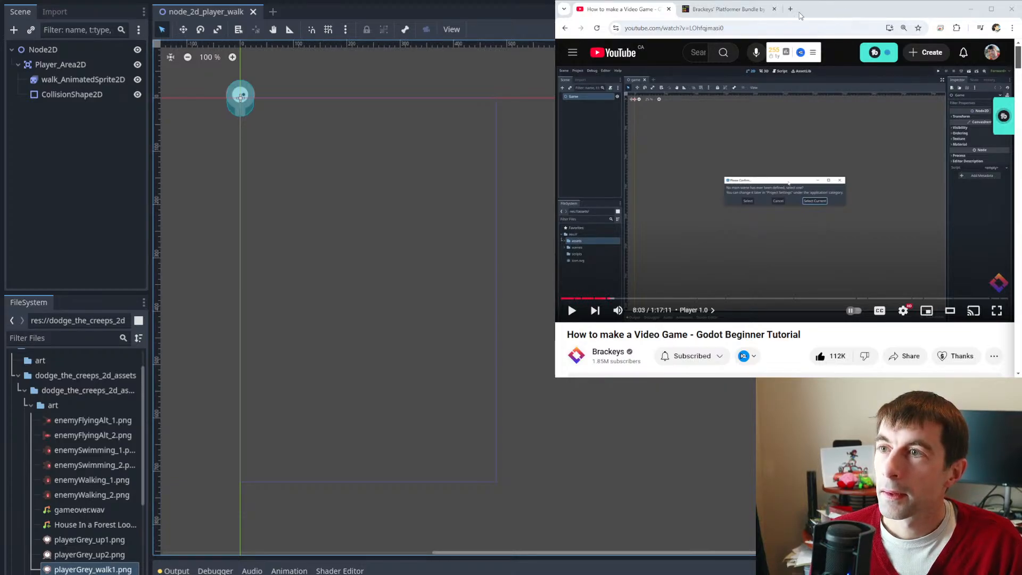
click(721, 10)
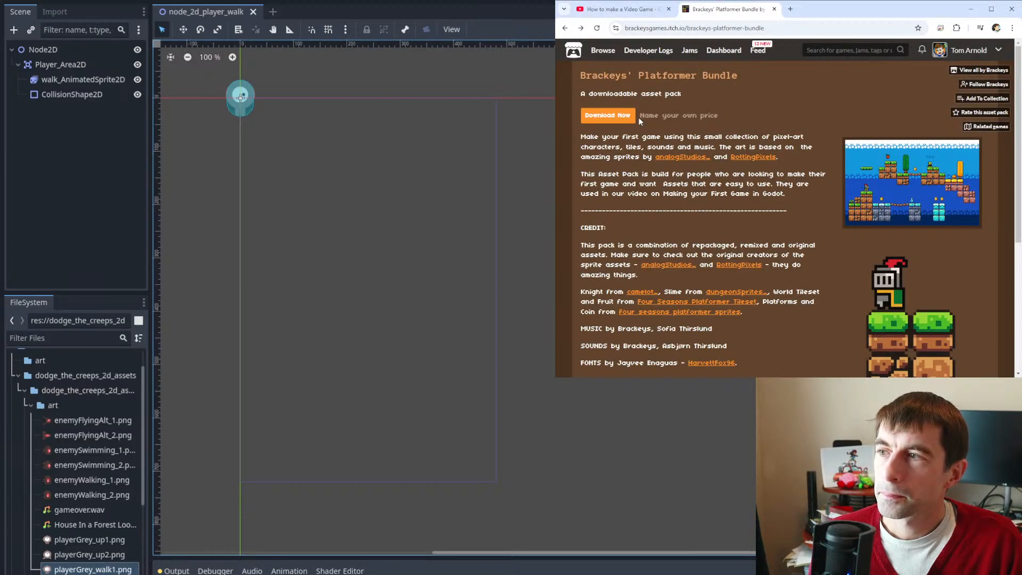
click(620, 117)
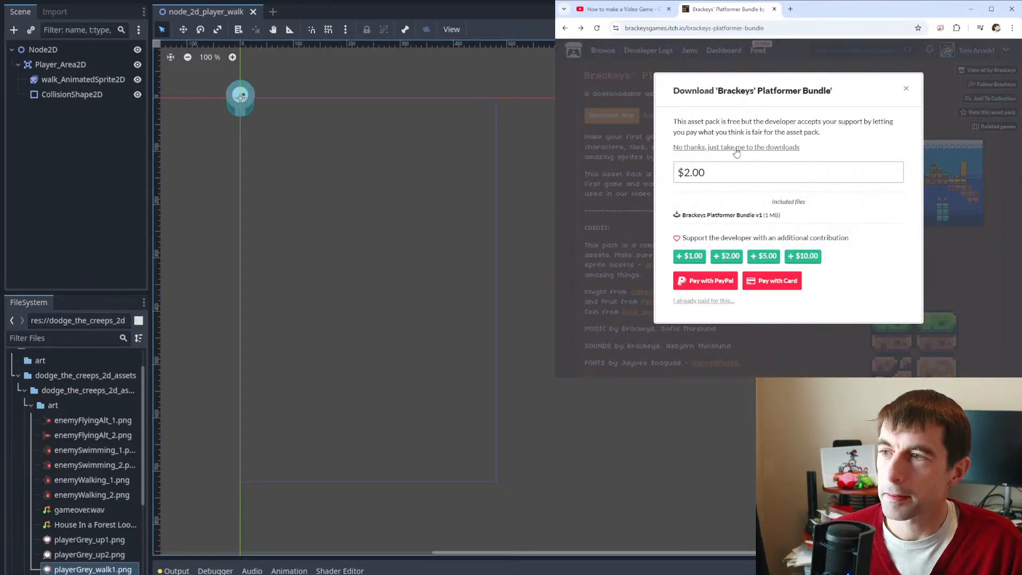
click(736, 149)
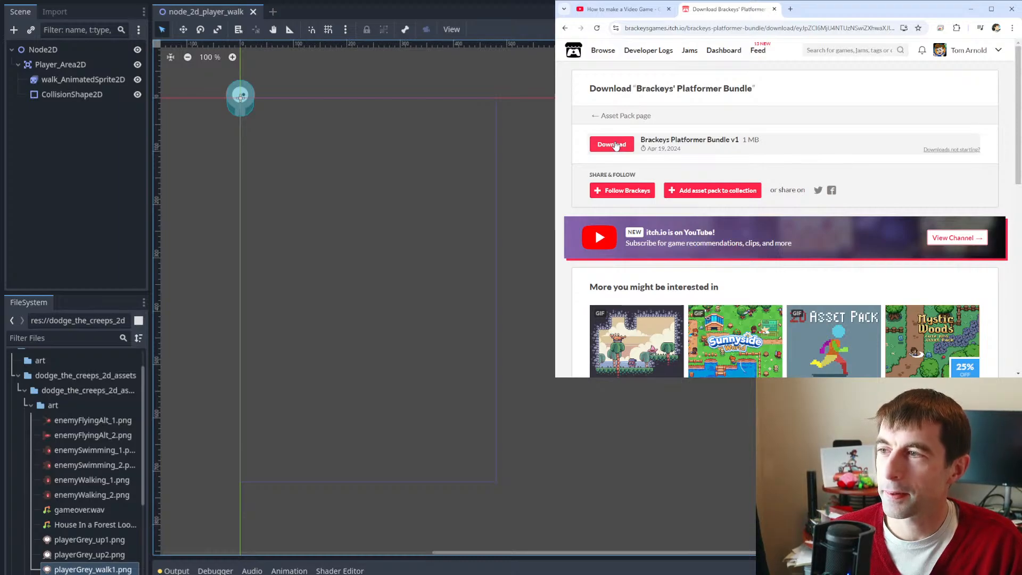
click(615, 147)
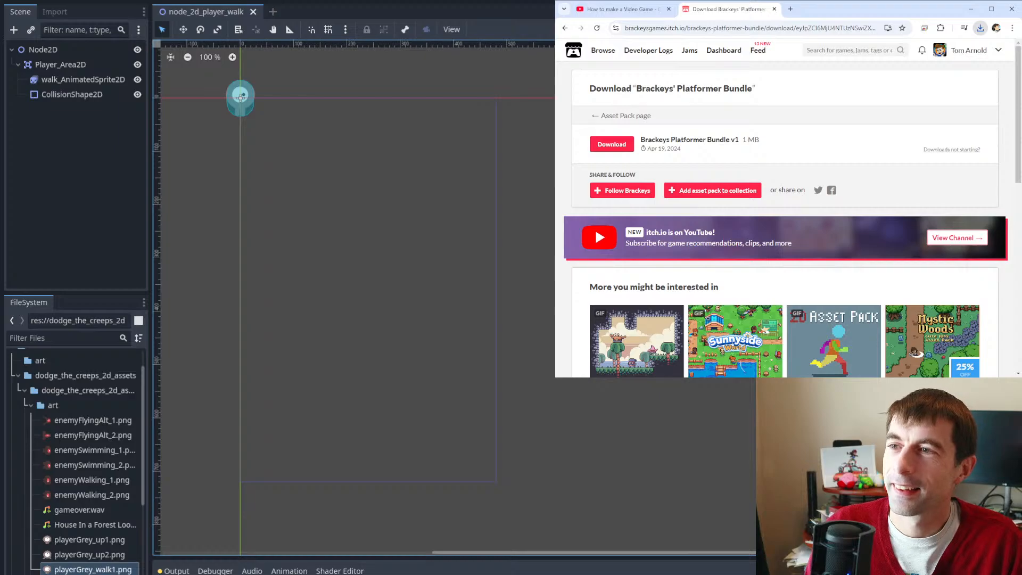
- Bring the tutorial video back into view and extract the downloaded archive to K:\Godot WarioWare\brackeys_platformer_assets
key(ctrl+shift+Tab)
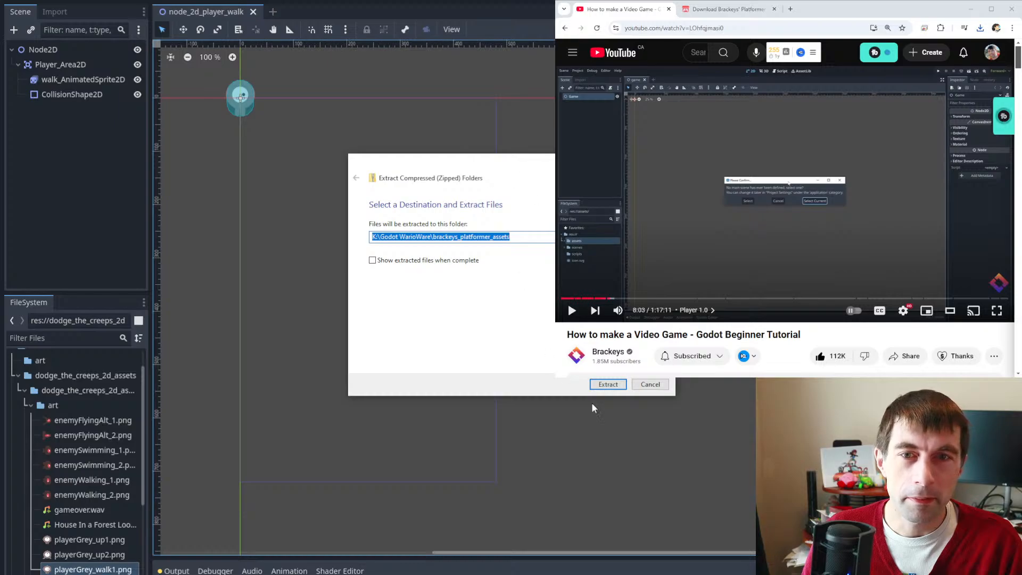
click(608, 385)
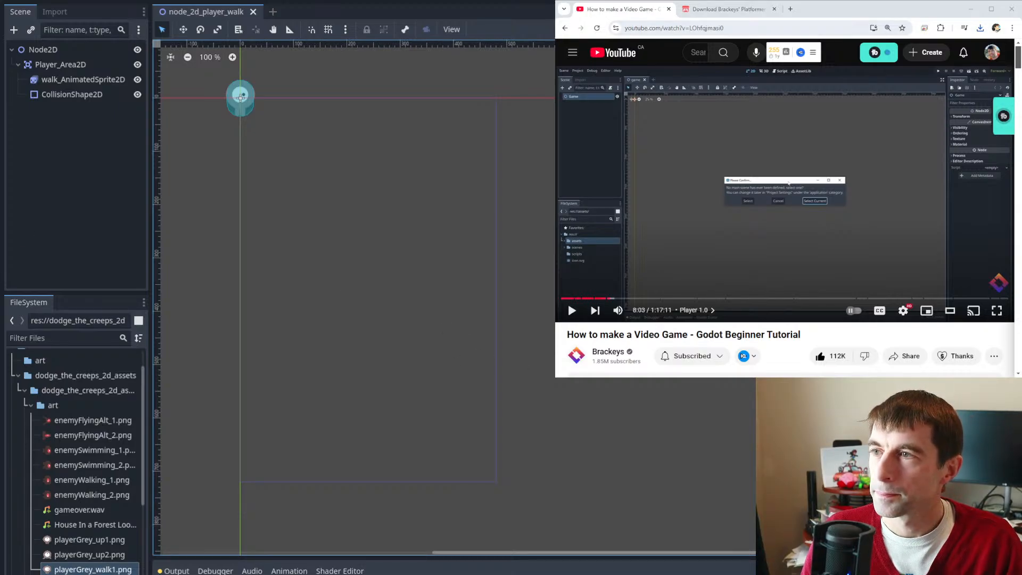
- Enlarge the tutorial browser window slightly and play the video from 3:22, near the "Cooking with Assets" chapter
click(819, 14)
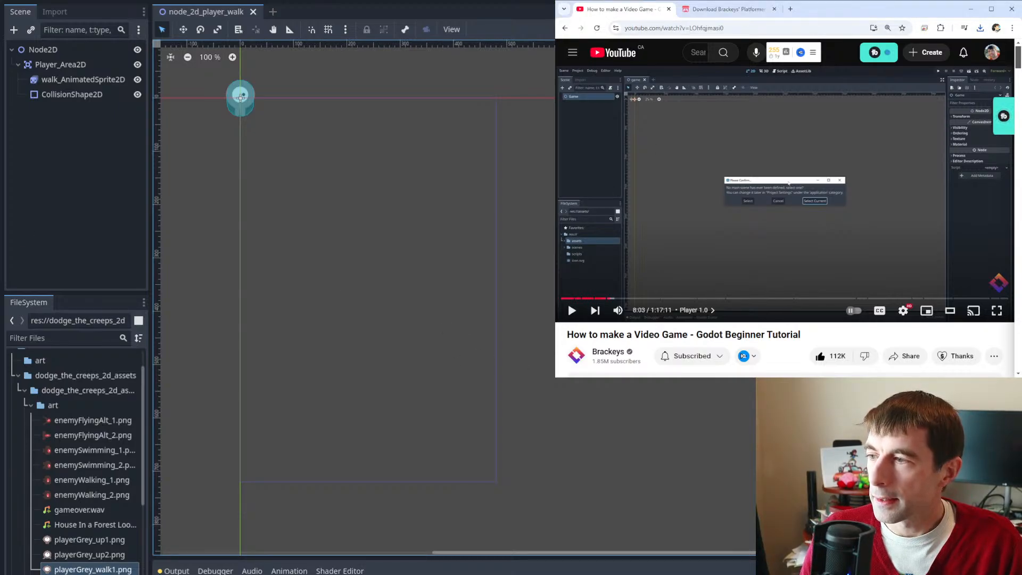
drag(1021, 377, 1021, 384)
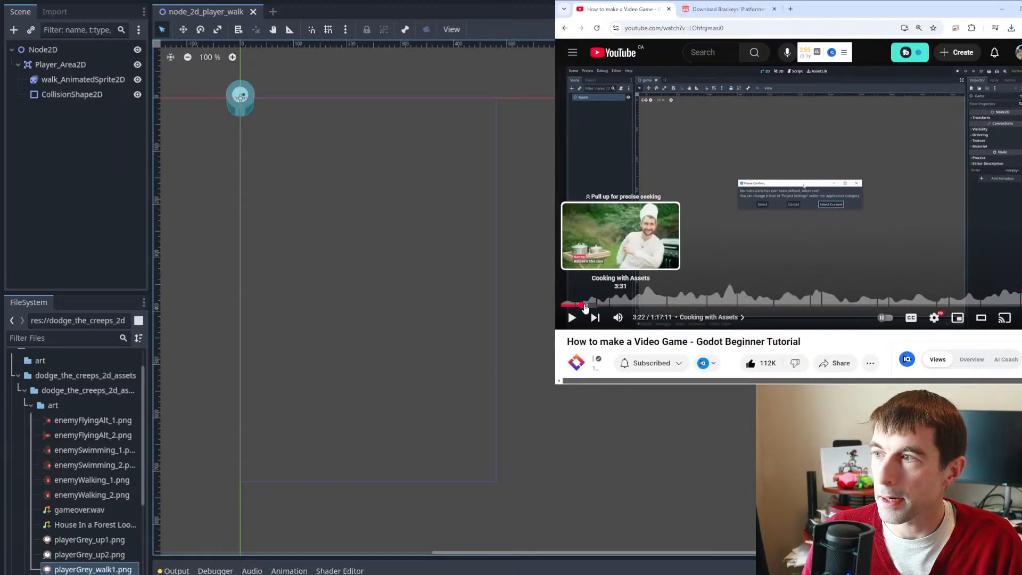
click(581, 307)
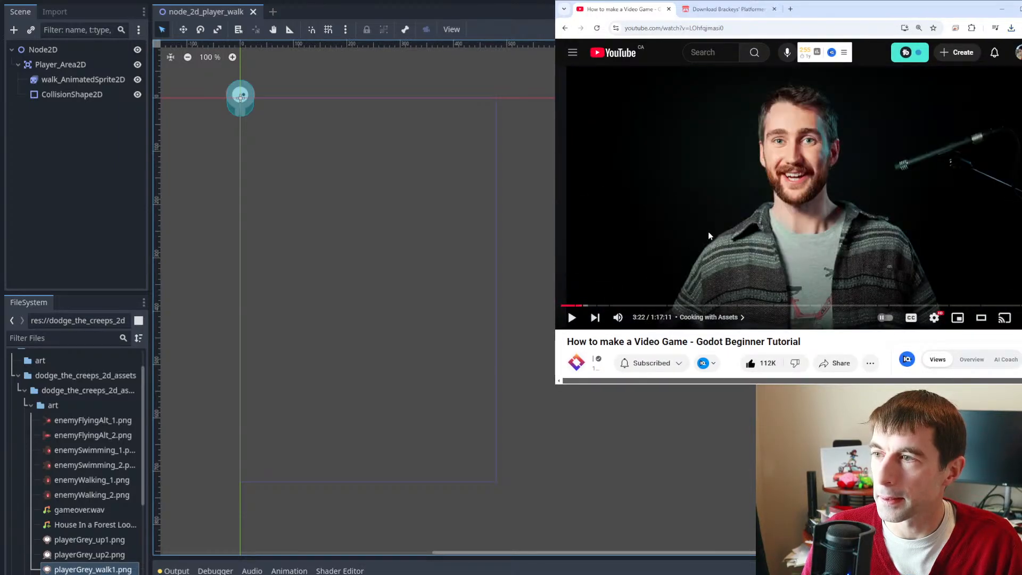
click(756, 224)
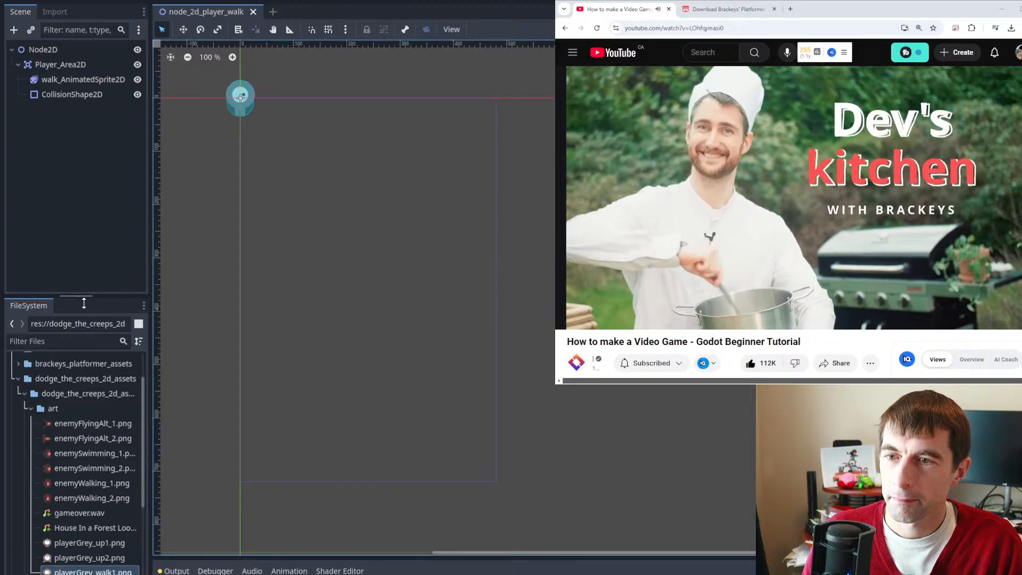
- Expand the brackeys_platformer_assets folder and its sprites subfolder in the Godot project files, and select platforms.png
click(37, 378)
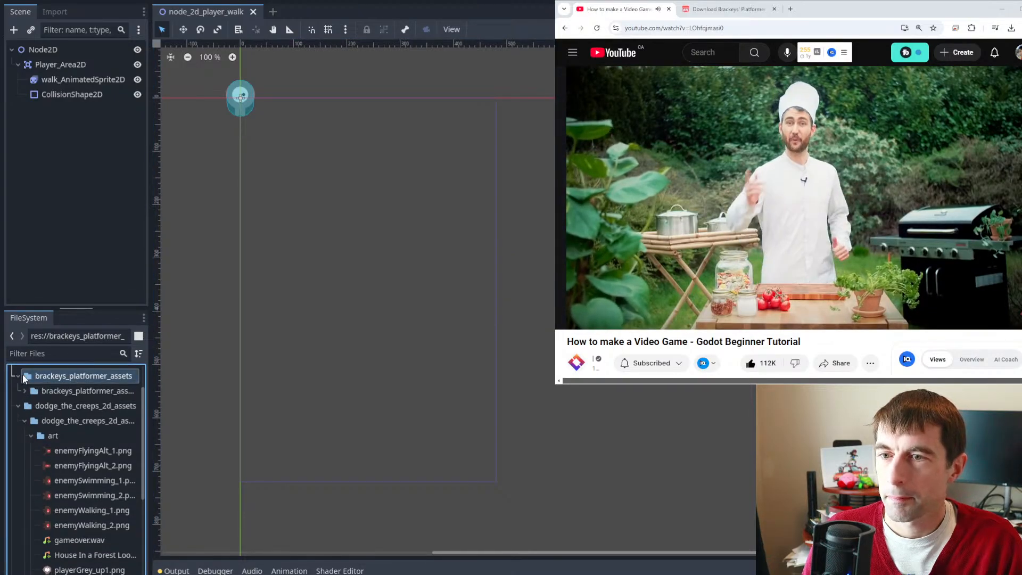
click(25, 389)
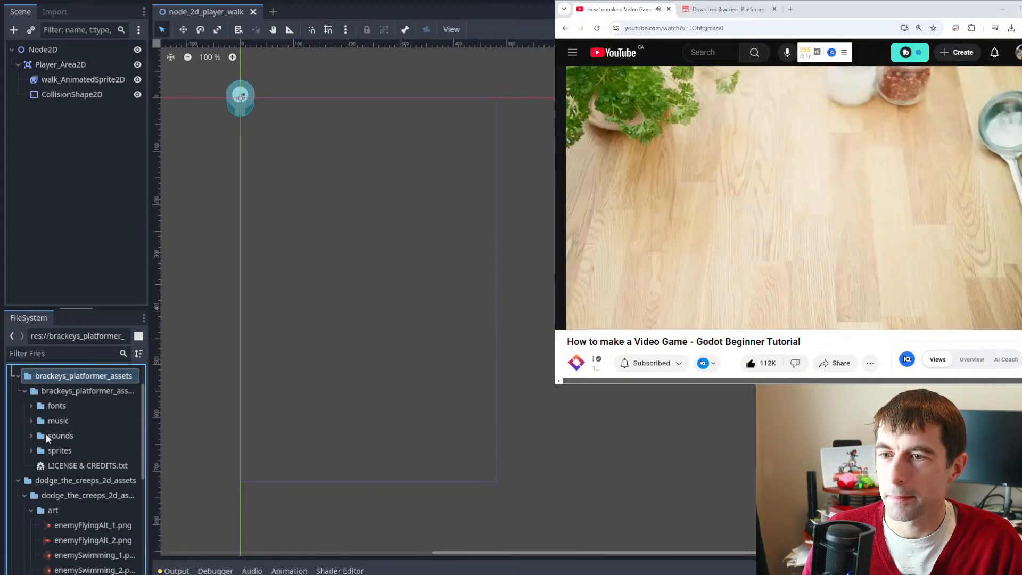
scroll(49, 400, up, 2)
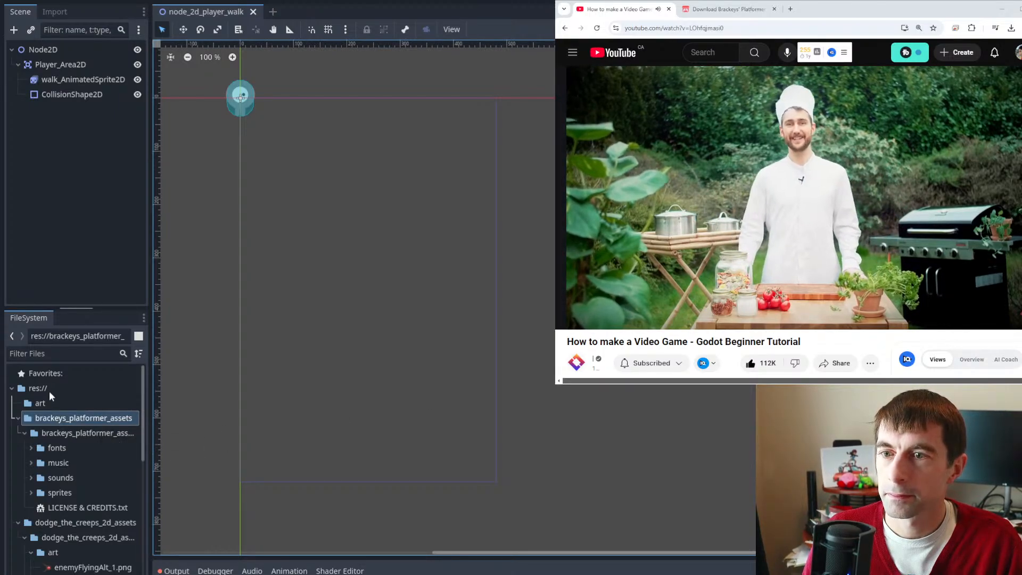
click(41, 404)
click(38, 419)
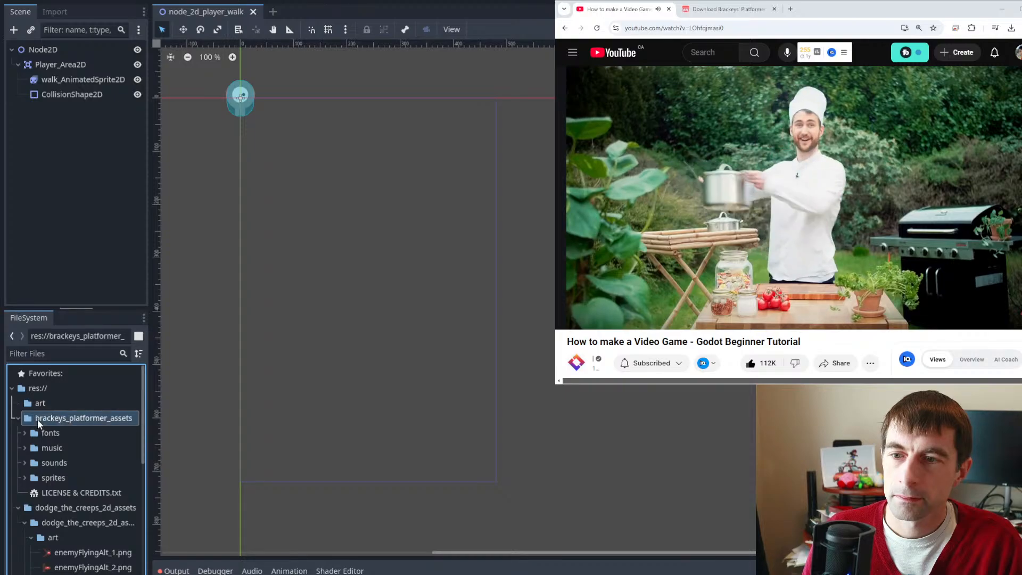
click(25, 477)
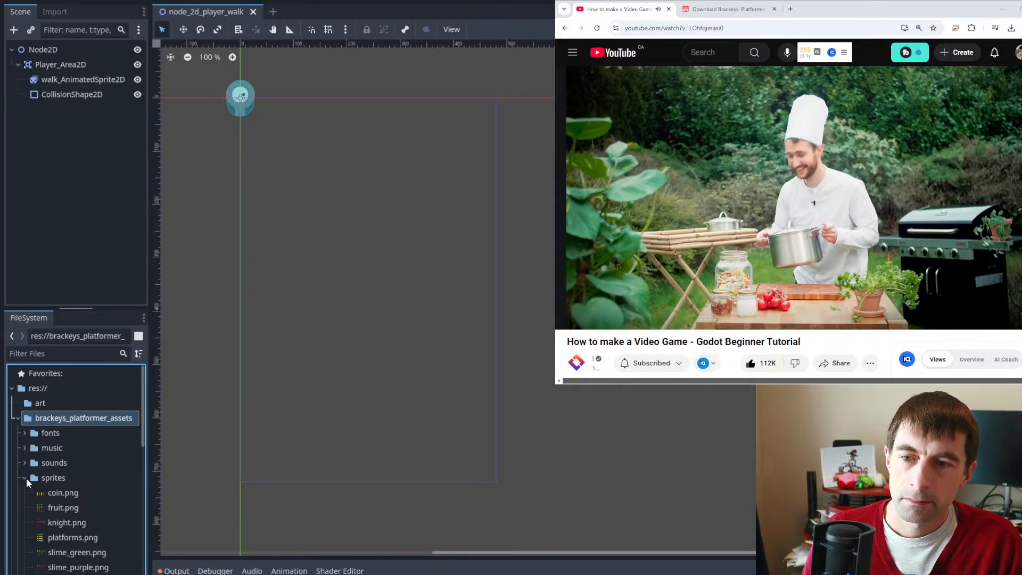
scroll(55, 487, down, 3)
click(68, 458)
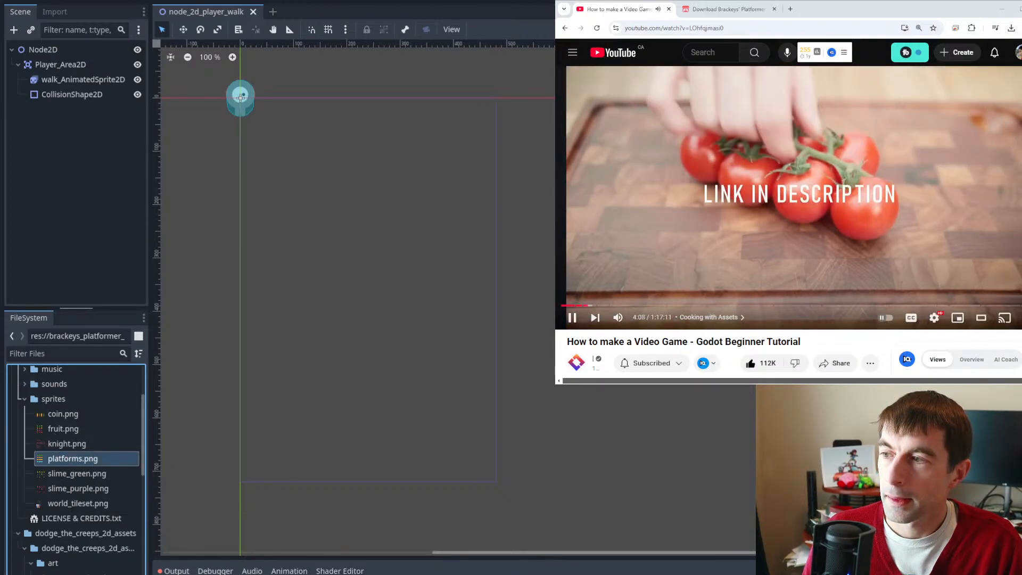
- Watch the "Cooking with Assets" chapter up to 5:30, pausing along the way to compare the project's asset folders
click(745, 123)
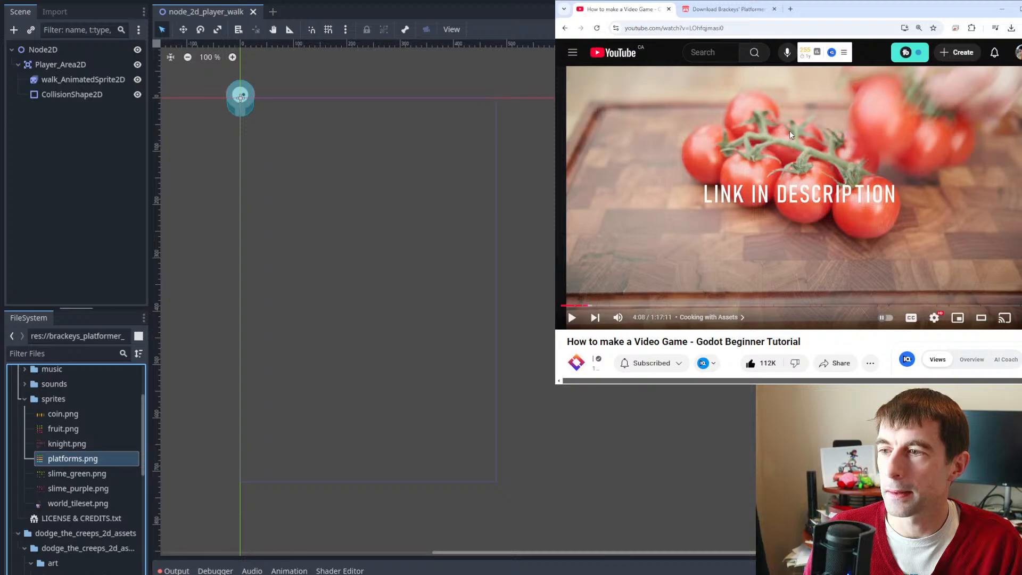
click(778, 139)
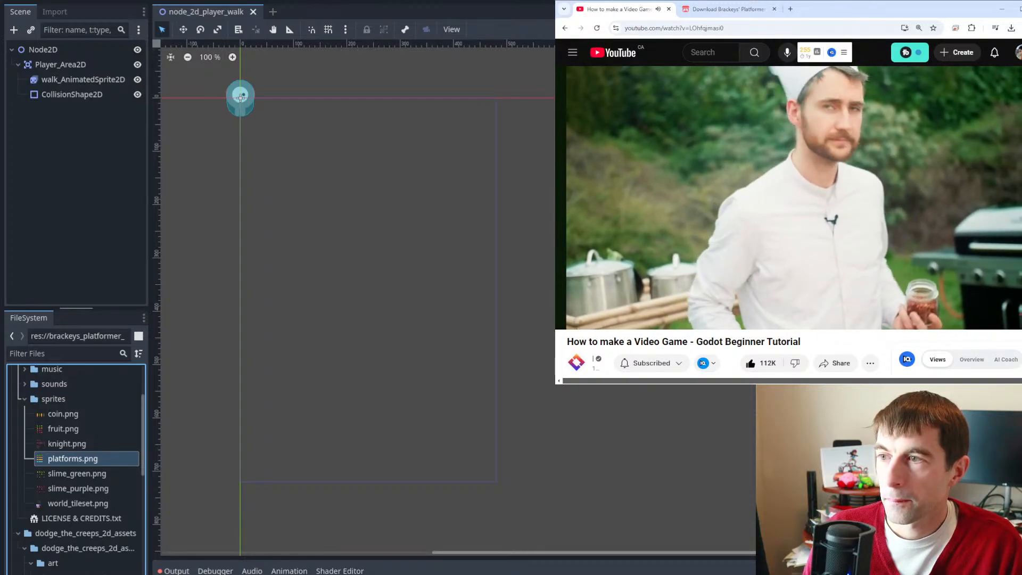
click(759, 111)
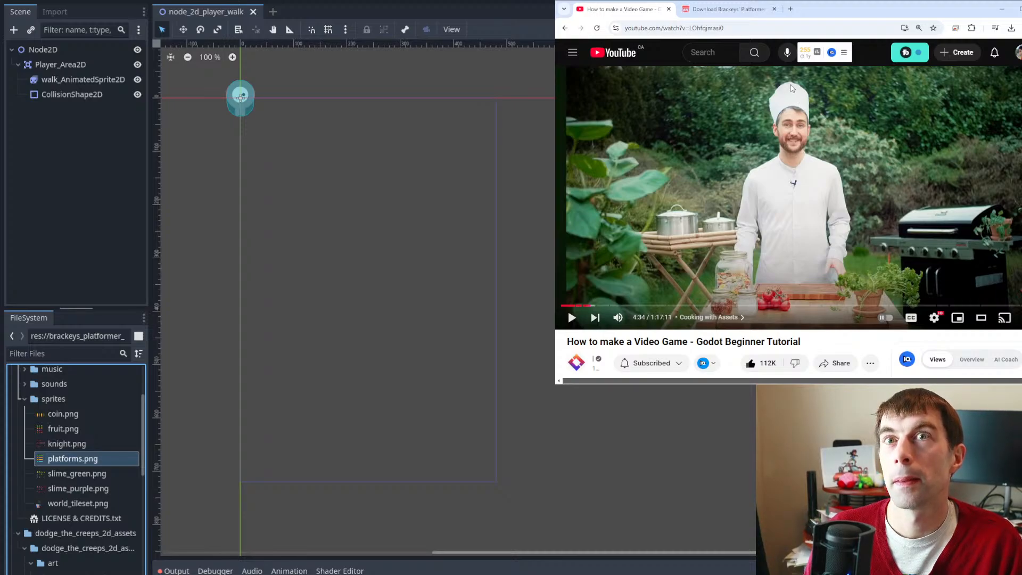
click(861, 123)
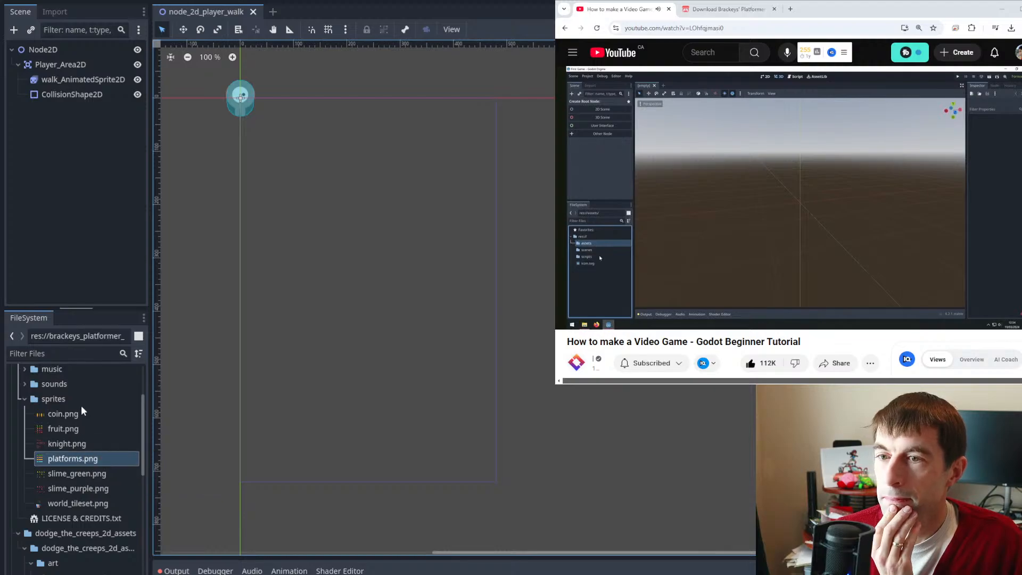
scroll(78, 415, up, 3)
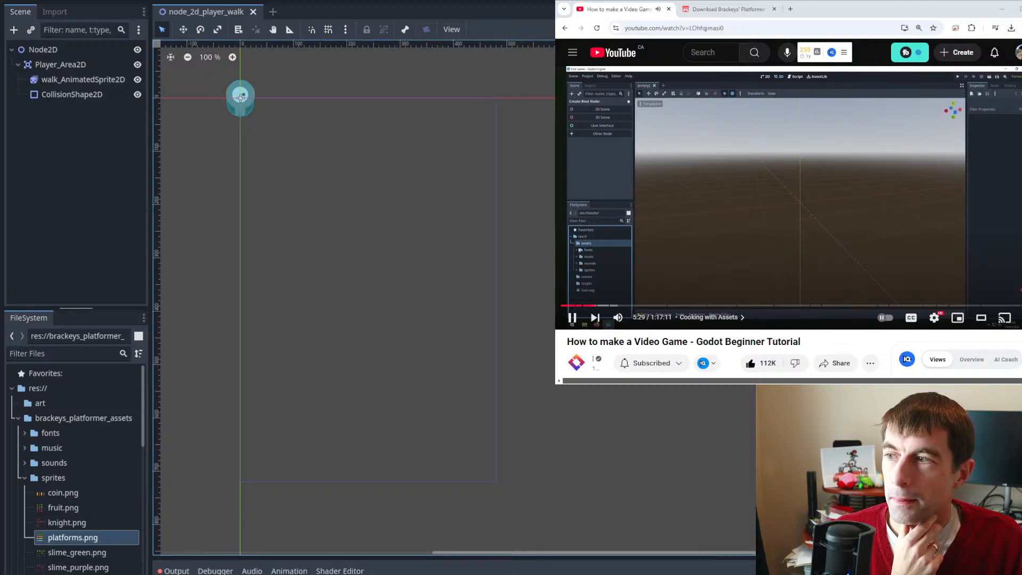
click(833, 165)
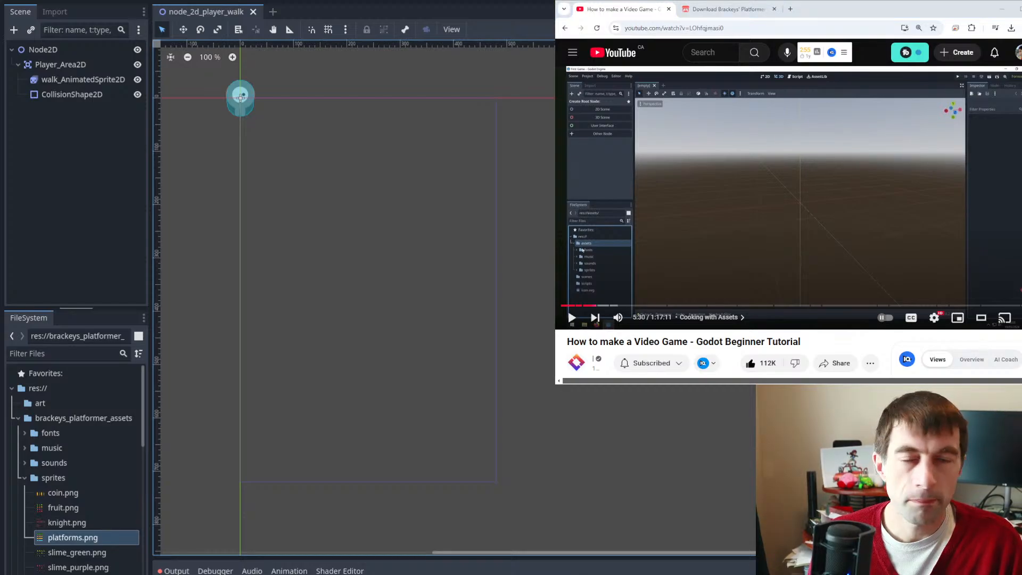
click(754, 188)
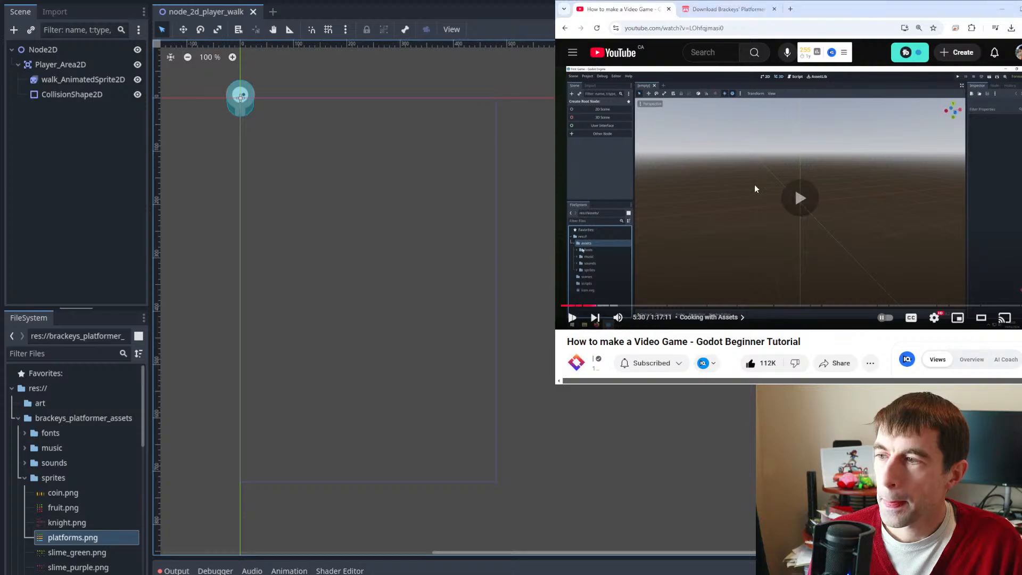
- Skip the tutorial video ahead to the "Player 1.0" chapter, pause it at 7:49, and rename the scene's root node to Game_Node2D
click(610, 305)
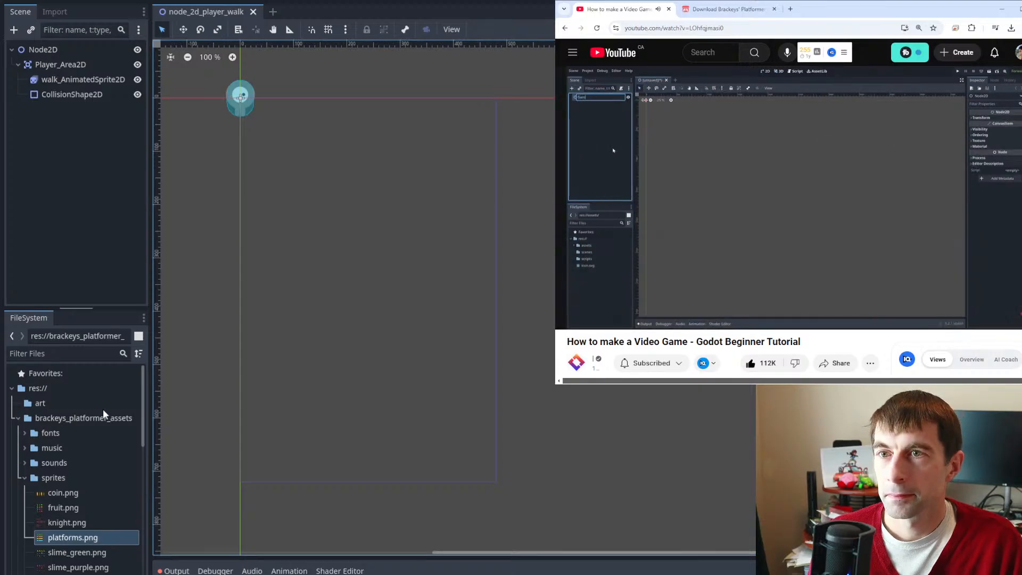
click(31, 50)
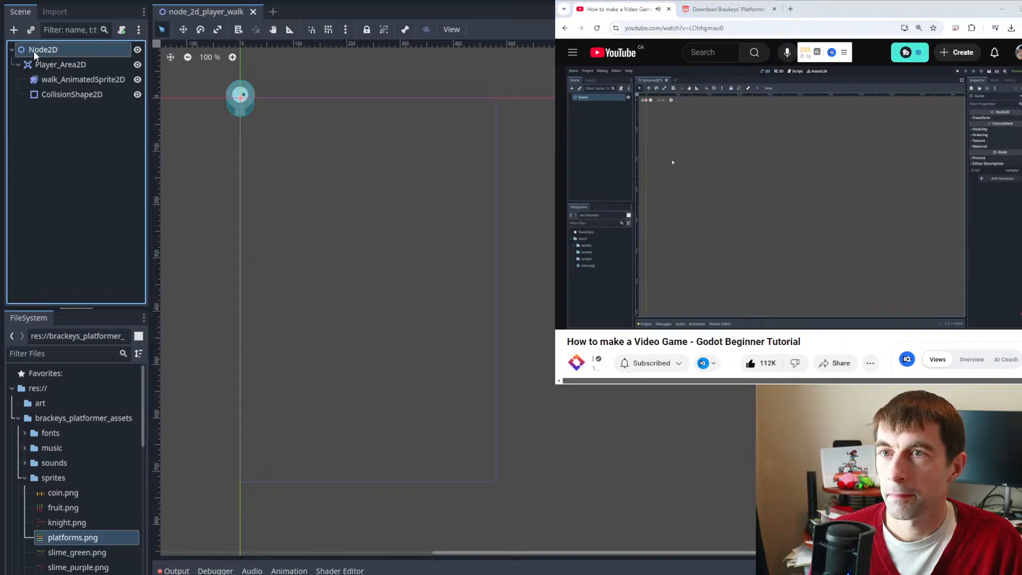
right_click(42, 50)
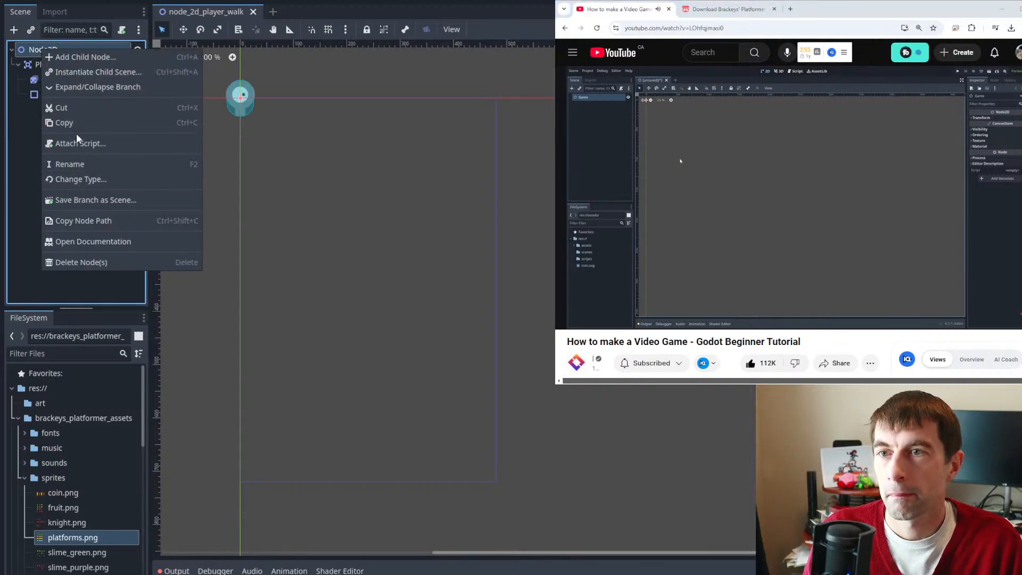
click(752, 174)
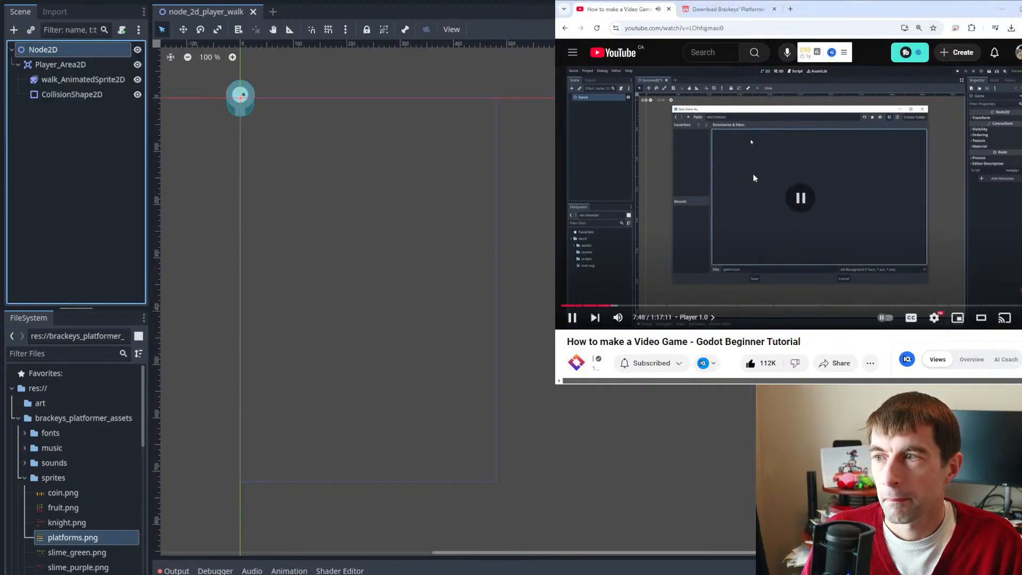
right_click(47, 50)
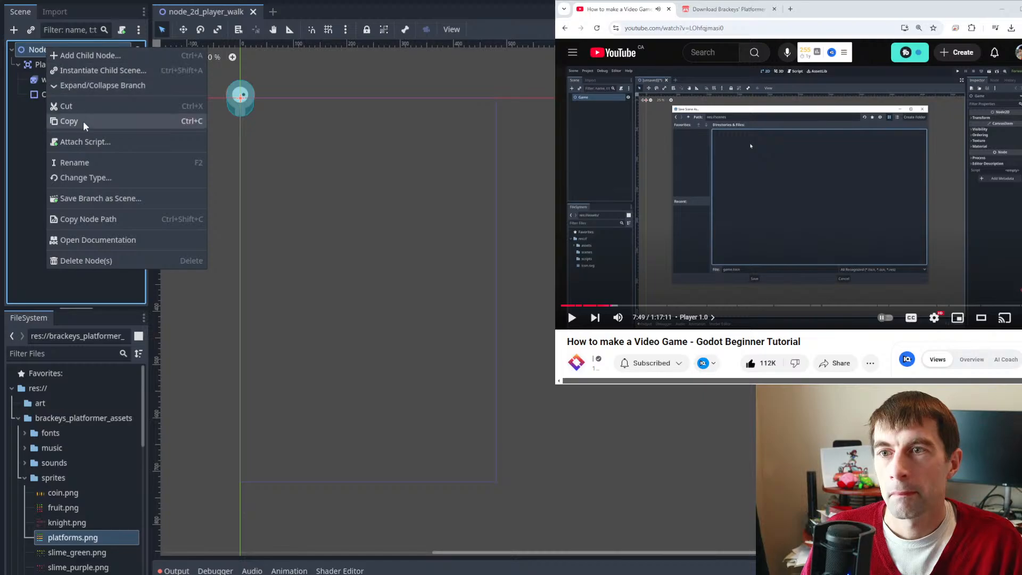
click(86, 162)
text(Game)
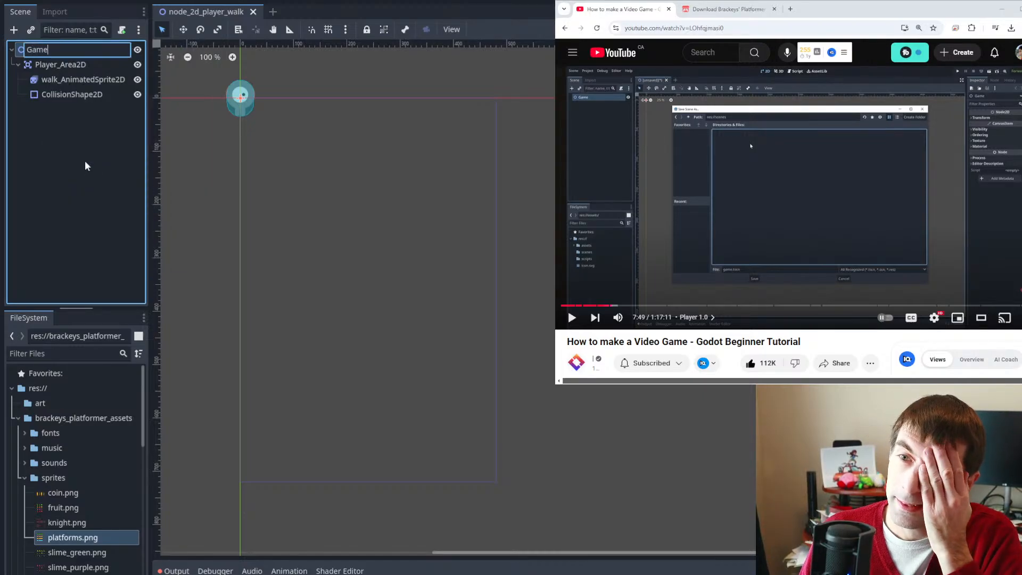
text(_N)
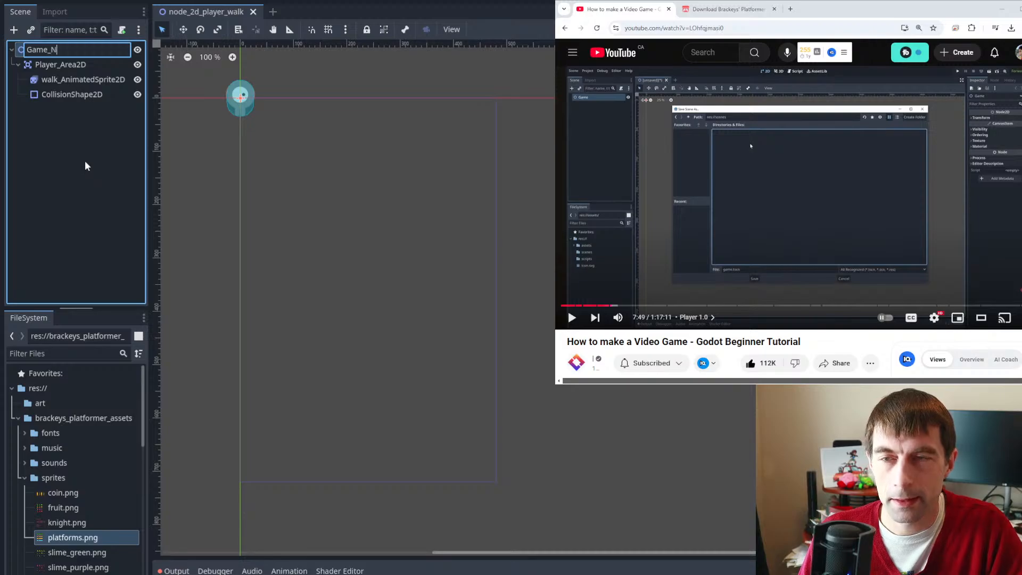
text(ode2D)
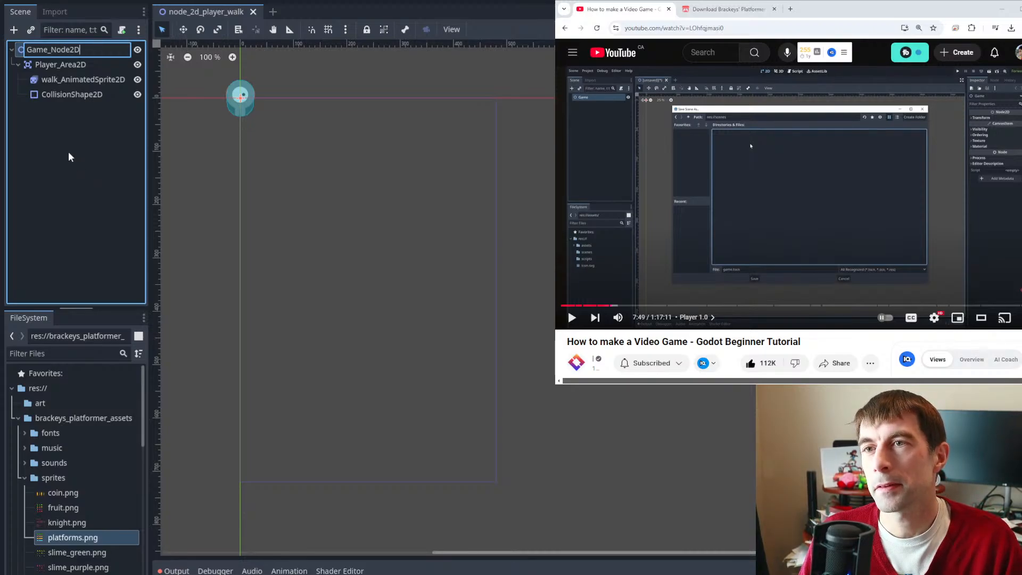
key(Return)
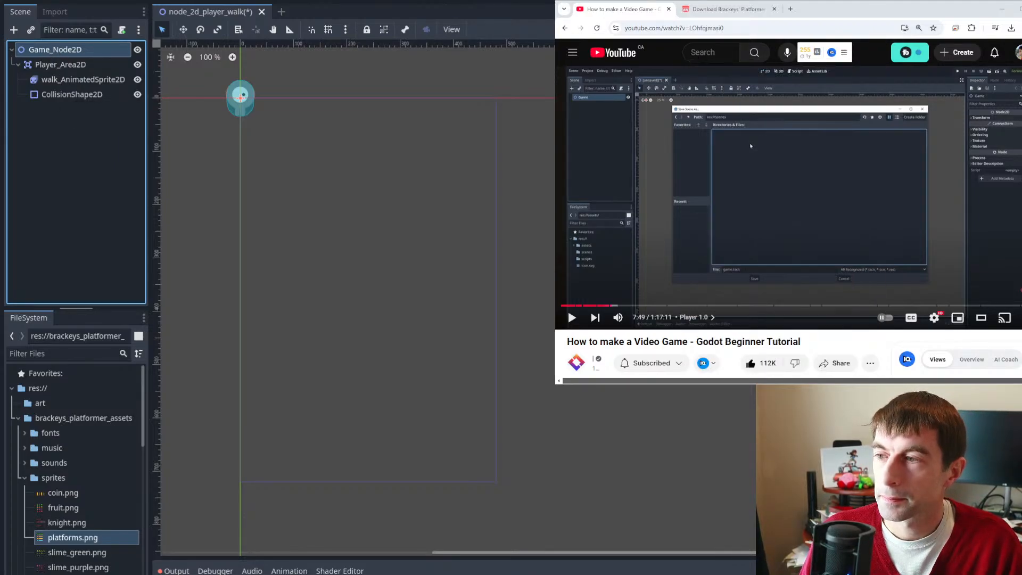
- Watch the "Player 1.0" chapter of the tutorial from 7:49 and pause it at 7:57
click(849, 160)
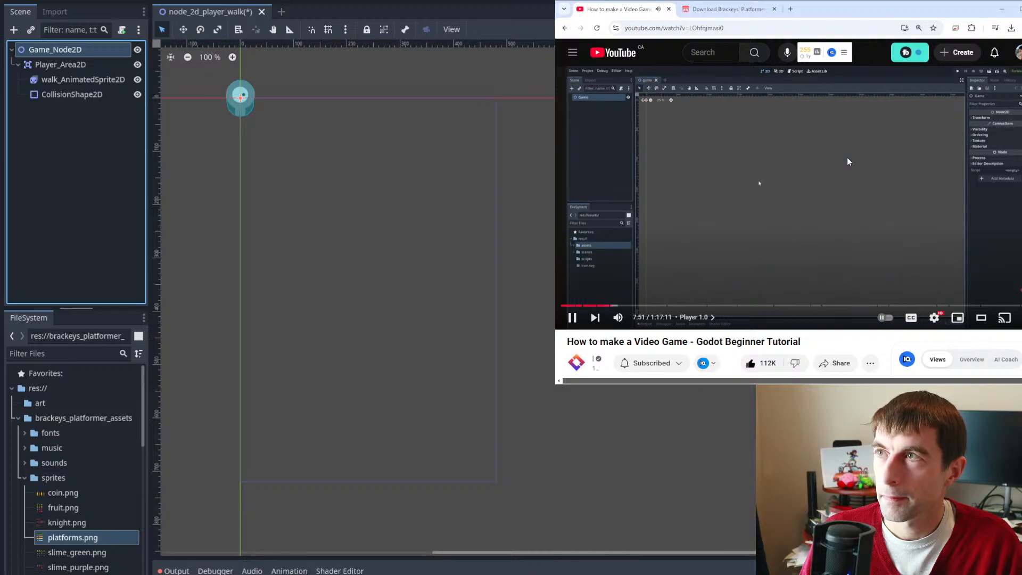
mouse_move(845, 149)
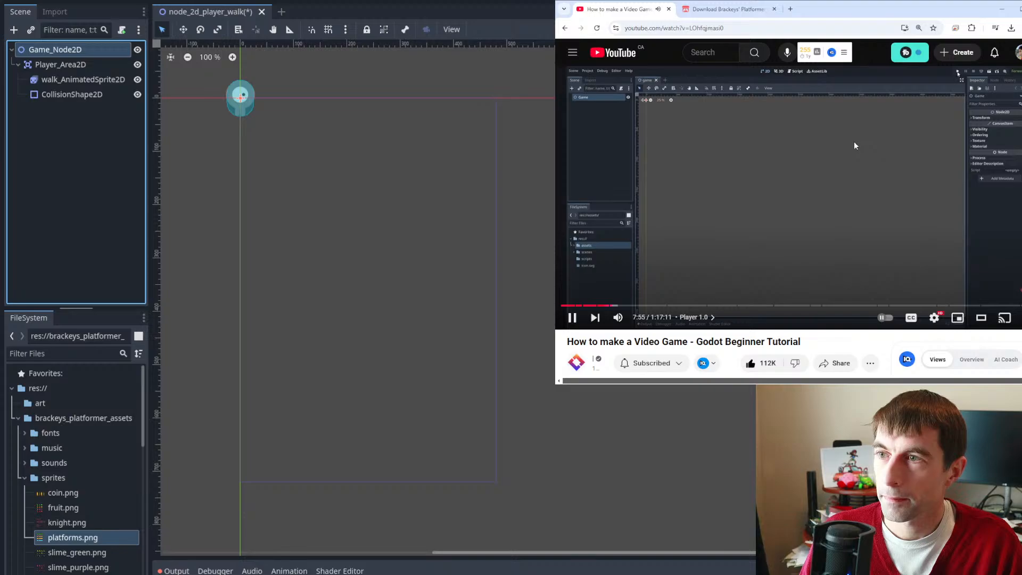
click(853, 142)
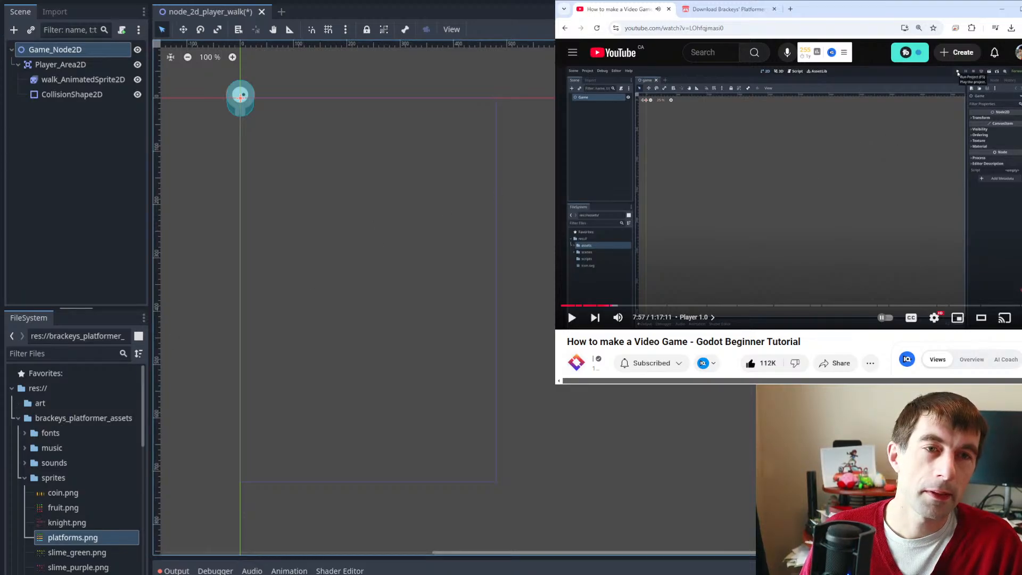
- Run the project with the current scene as its main scene, reposition the game window, and close it
key(F5)
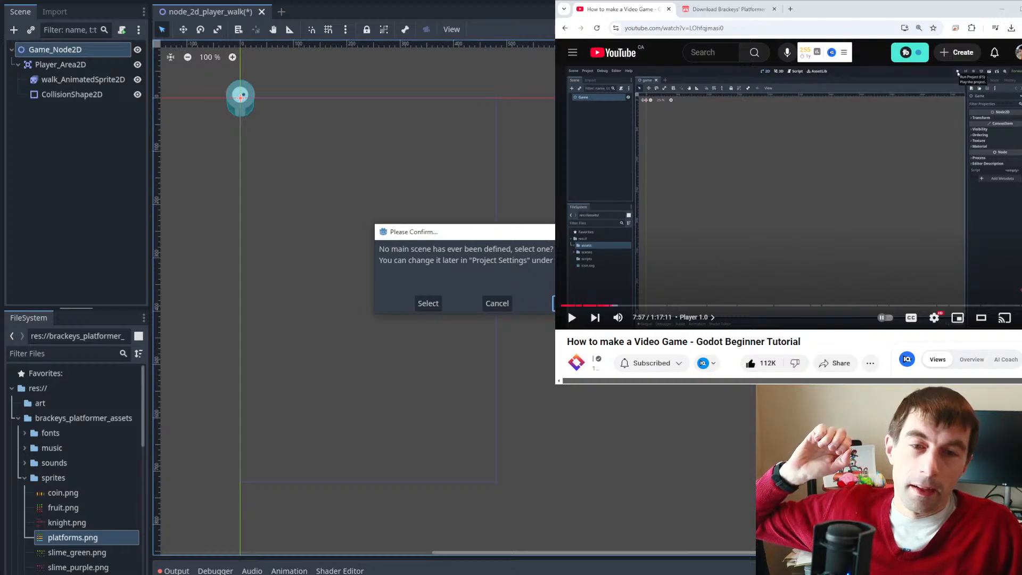
key(Return)
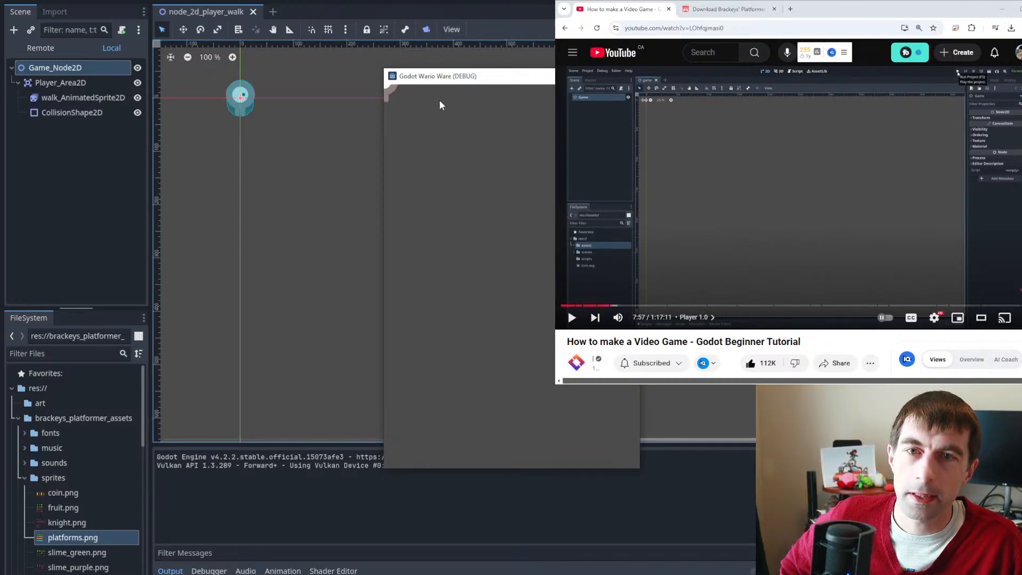
drag(526, 75, 477, 81)
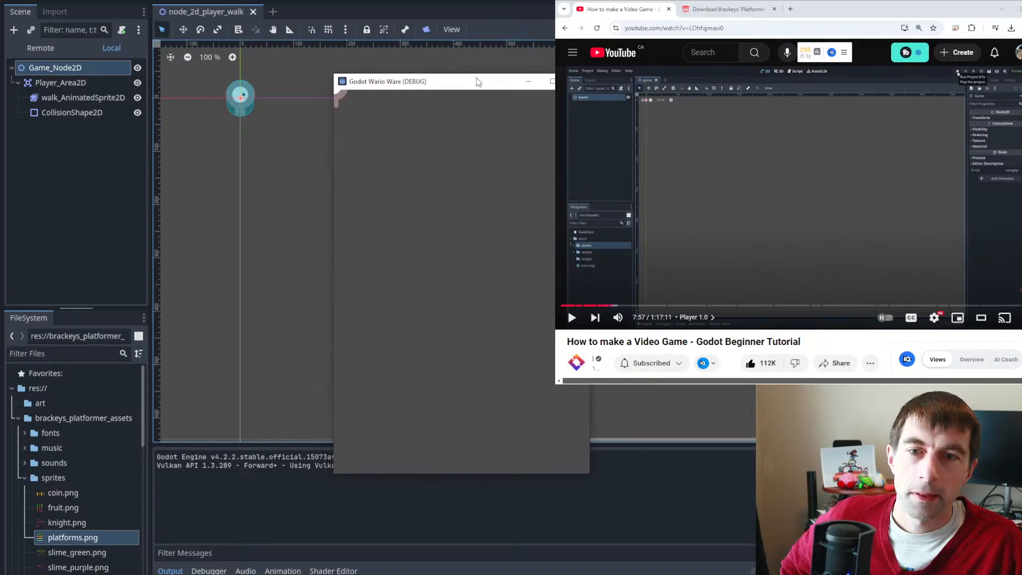
mouse_move(405, 85)
mouse_down()
mouse_move(412, 113)
mouse_move(392, 80)
mouse_move(409, 76)
mouse_up()
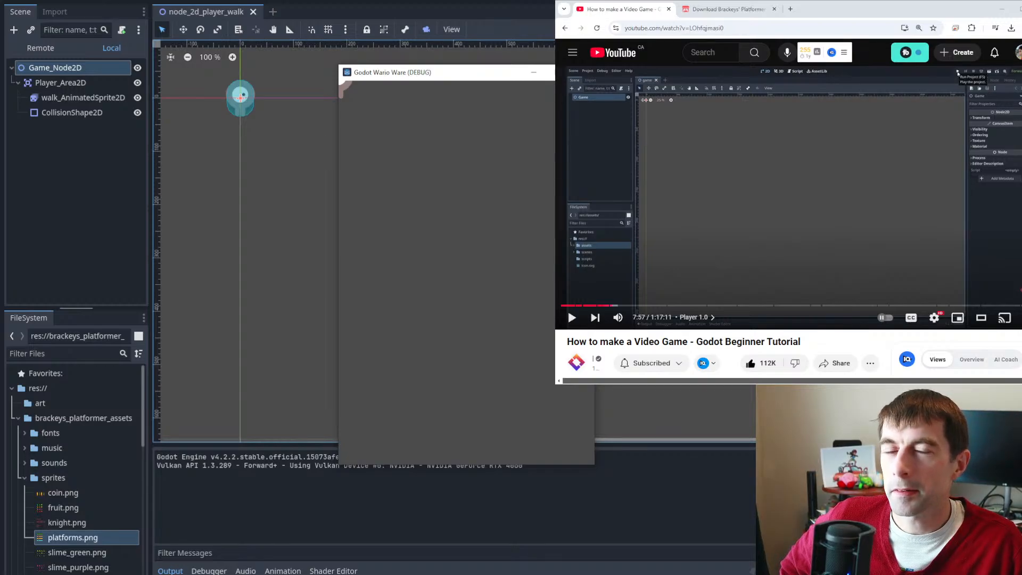
click(582, 73)
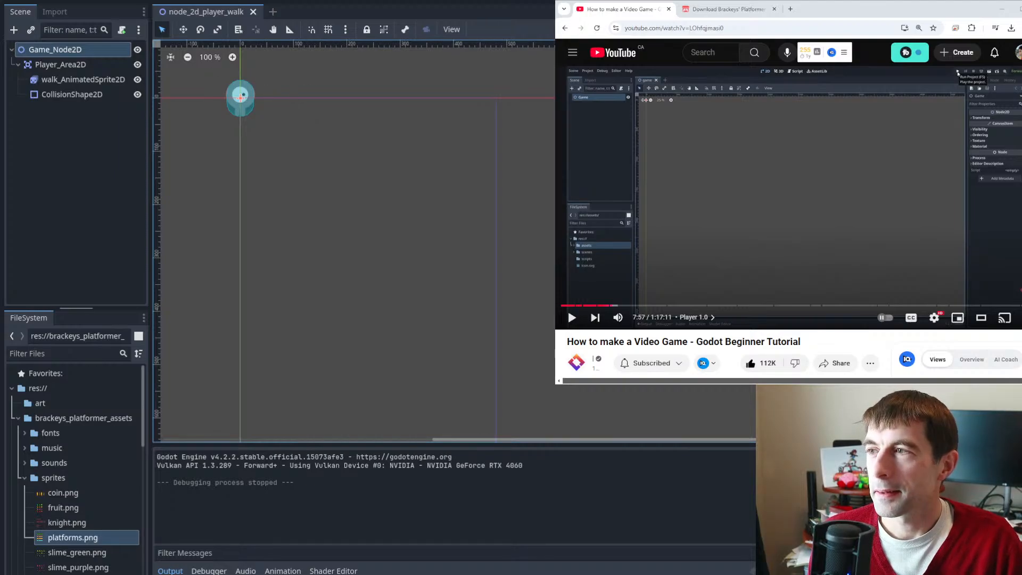
- Play the tutorial up to 8:17 while enlarging the project file list and locating node_2d_player_walk.tscn at its end
click(832, 175)
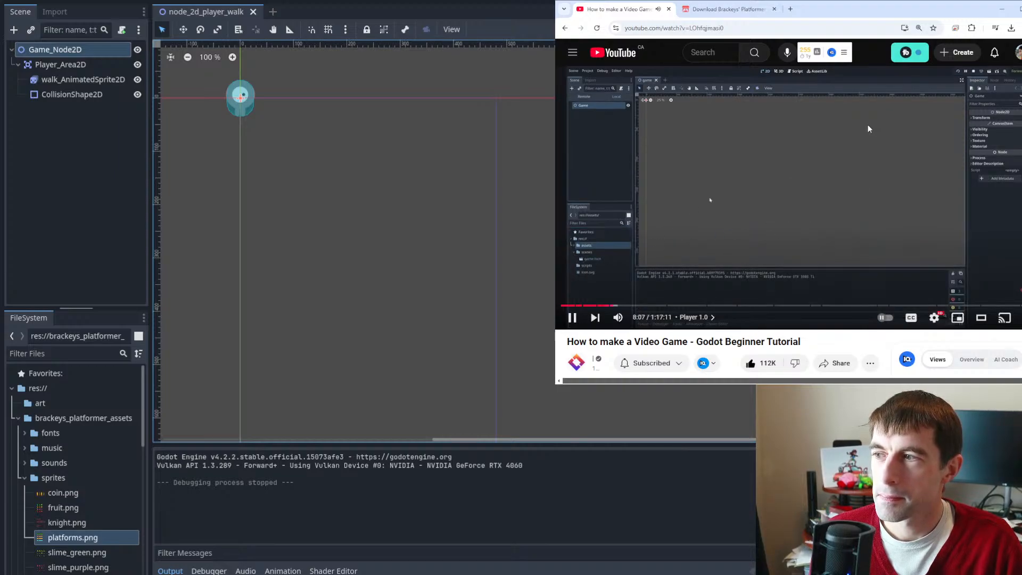
scroll(95, 449, down, 5)
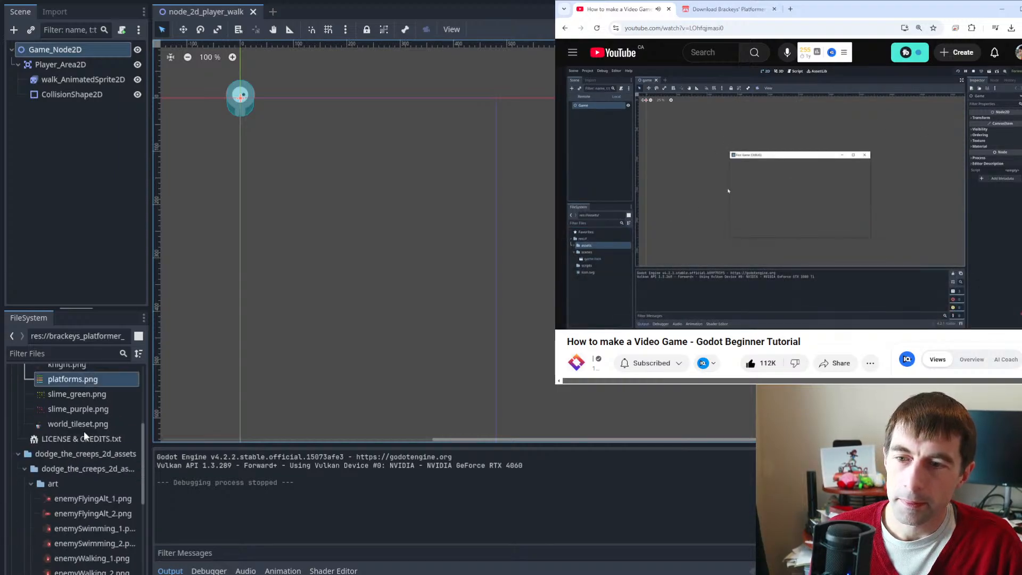
scroll(82, 431, up, 4)
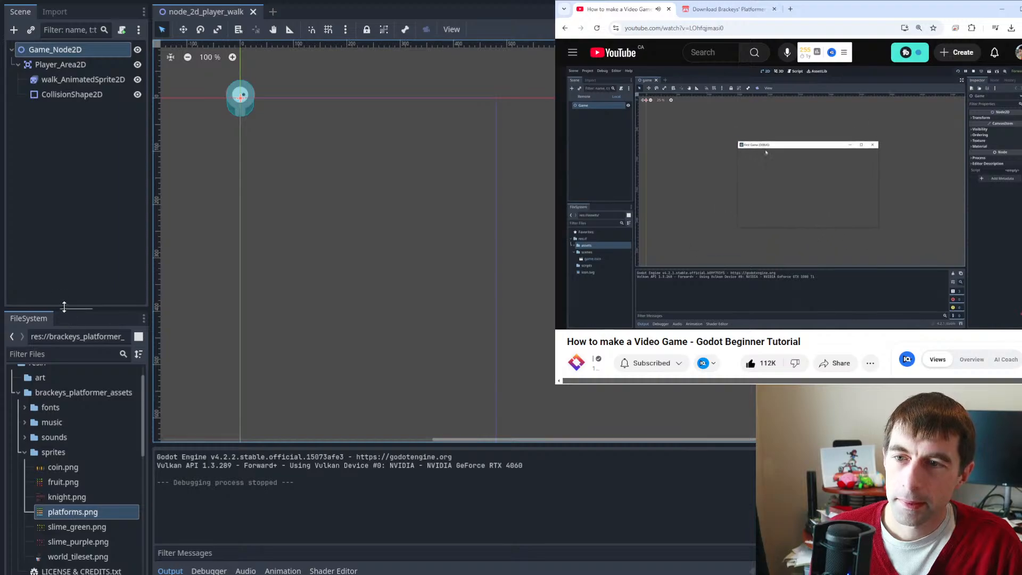
drag(64, 307, 66, 158)
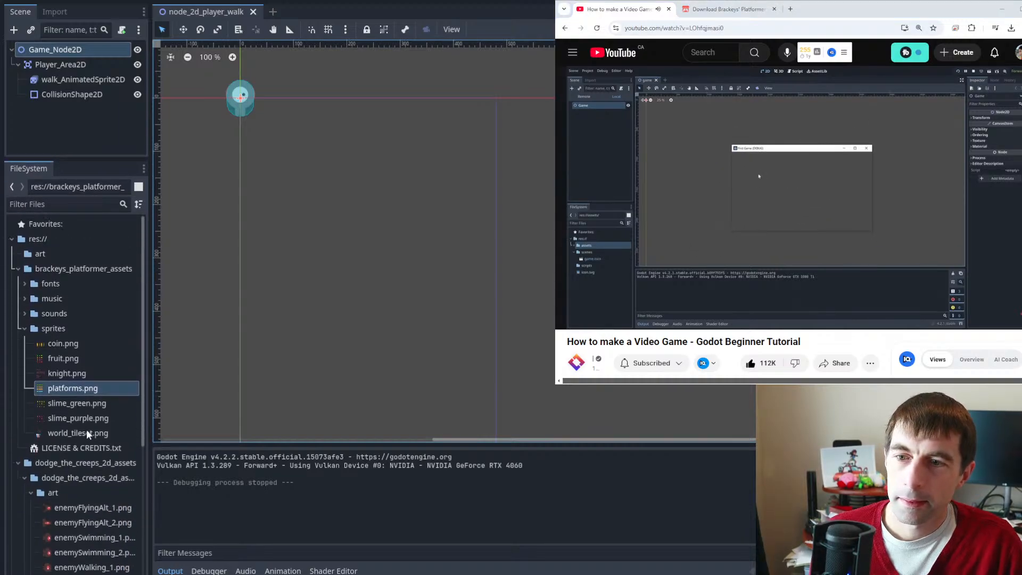
scroll(86, 429, down, 5)
scroll(94, 424, down, 1)
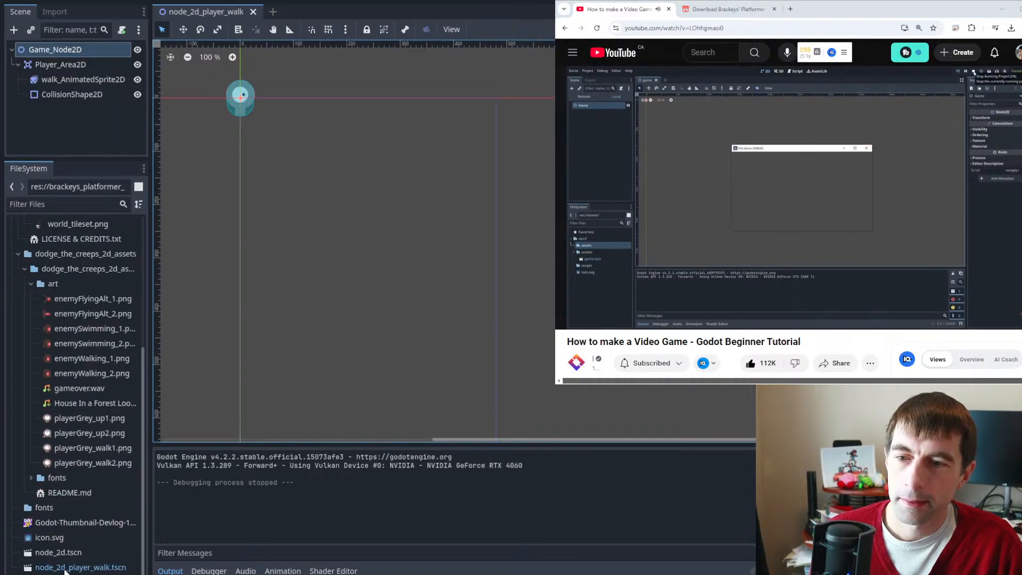
click(800, 197)
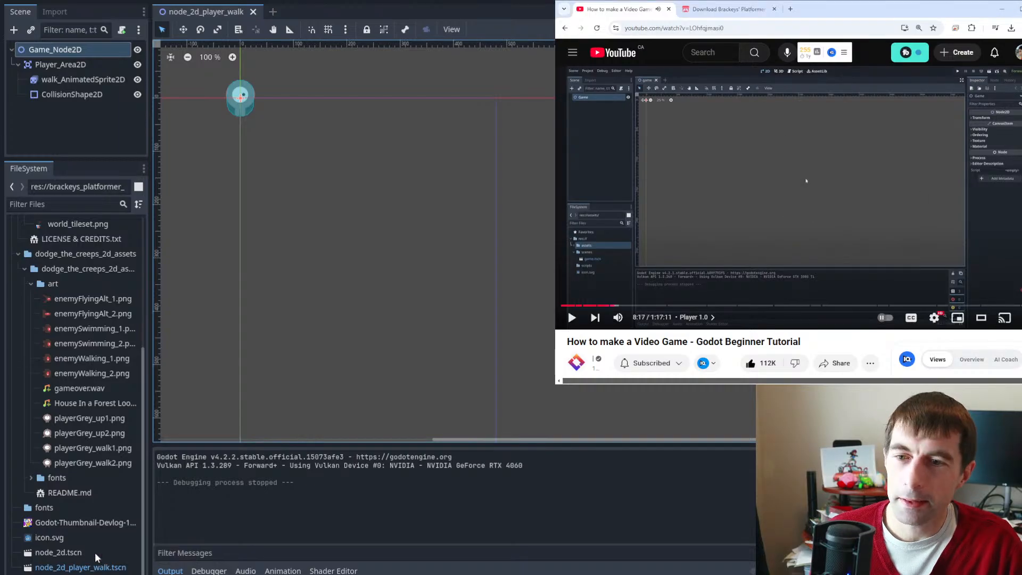
- Restore the editor to a smaller window and move it so the end of the project file list is fully reachable
double_click(274, 0)
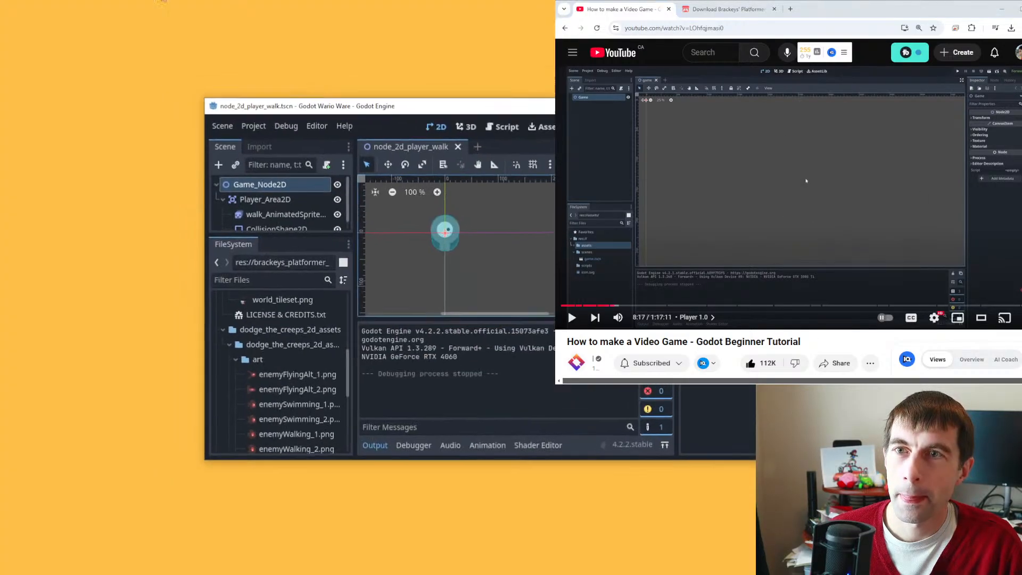
drag(288, 108, 149, 0)
scroll(154, 270, down, 10)
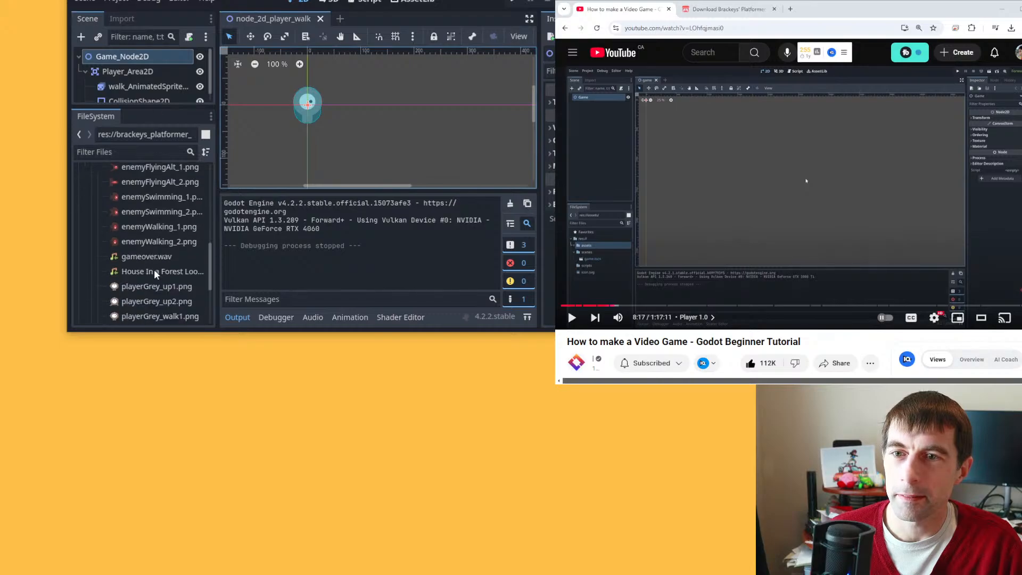
- Rename the scene file node_2d_player_walk.tscn to MainGameScene.tscn and maximize the editor window
click(145, 316)
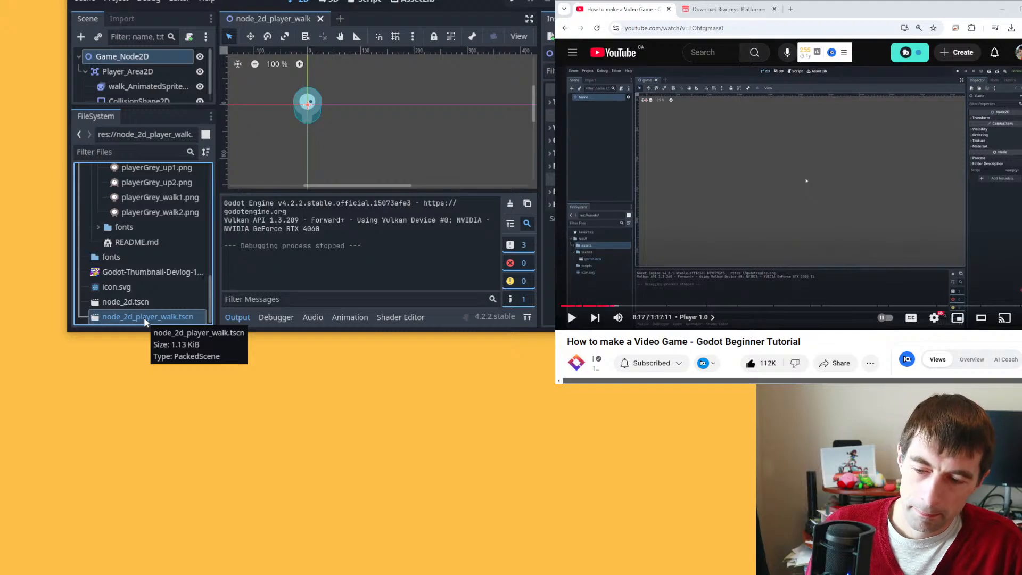
key(F2)
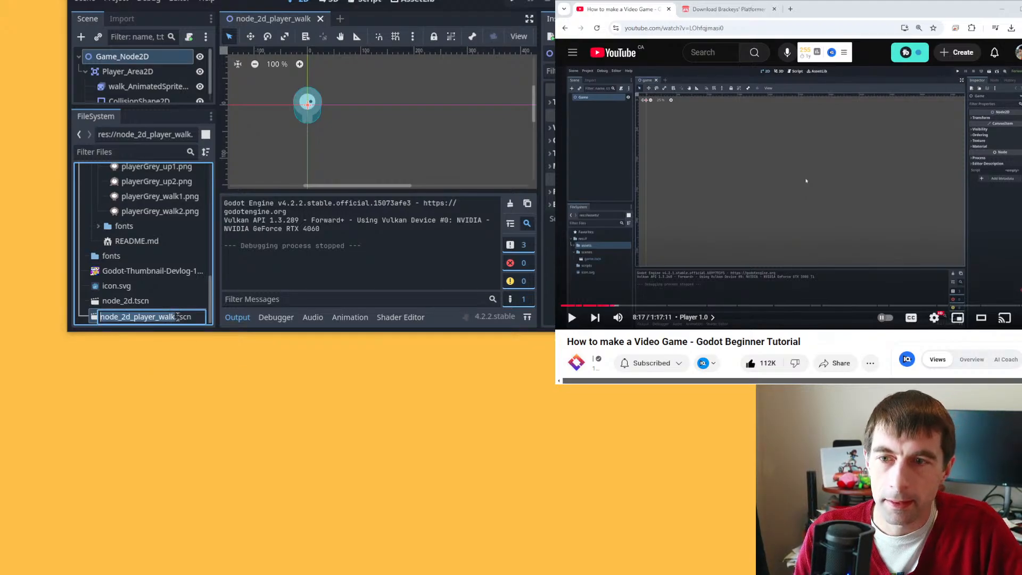
key(BackSpace)
text(MainScene)
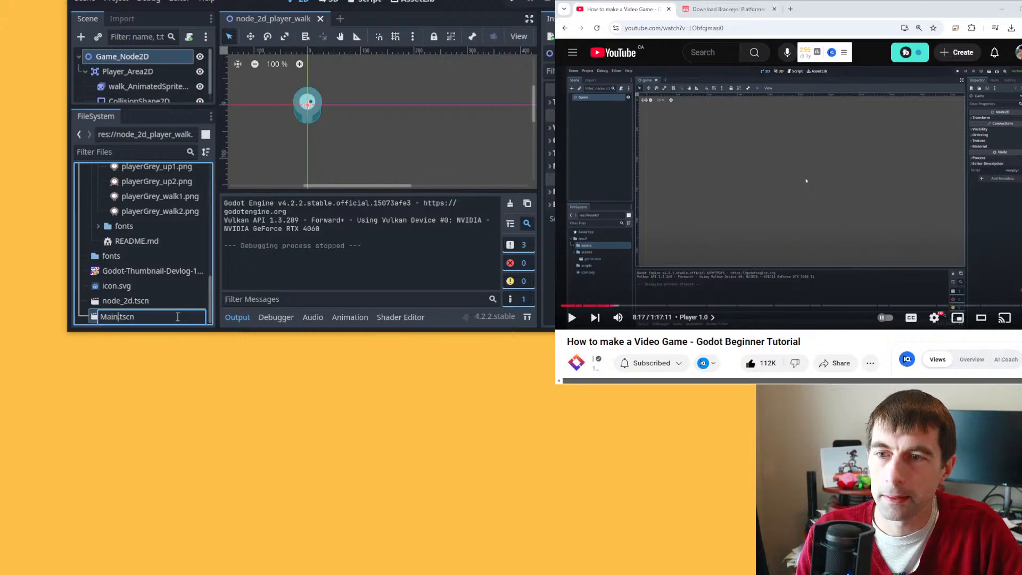
text(_Node2)
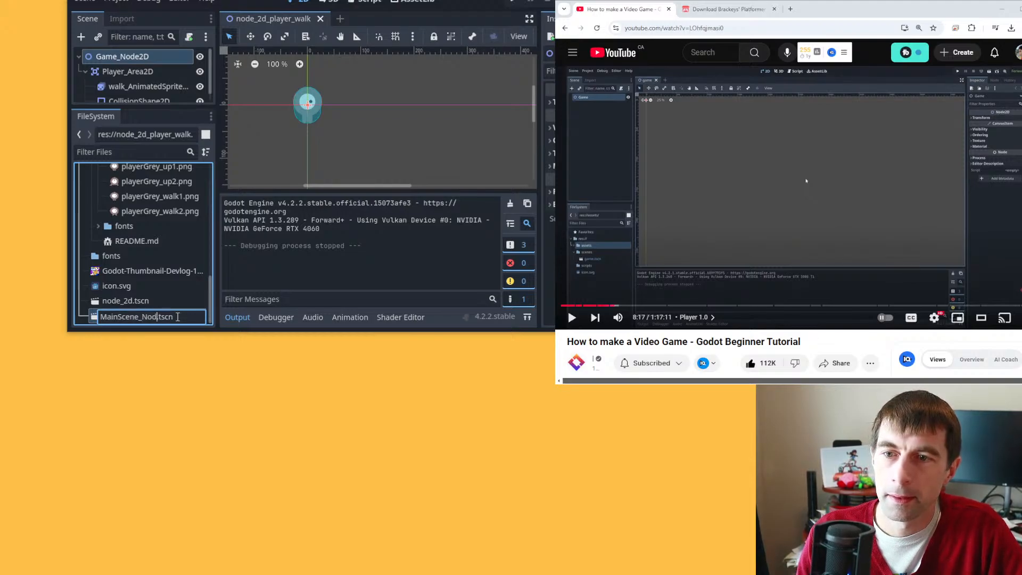
key(BackSpace)
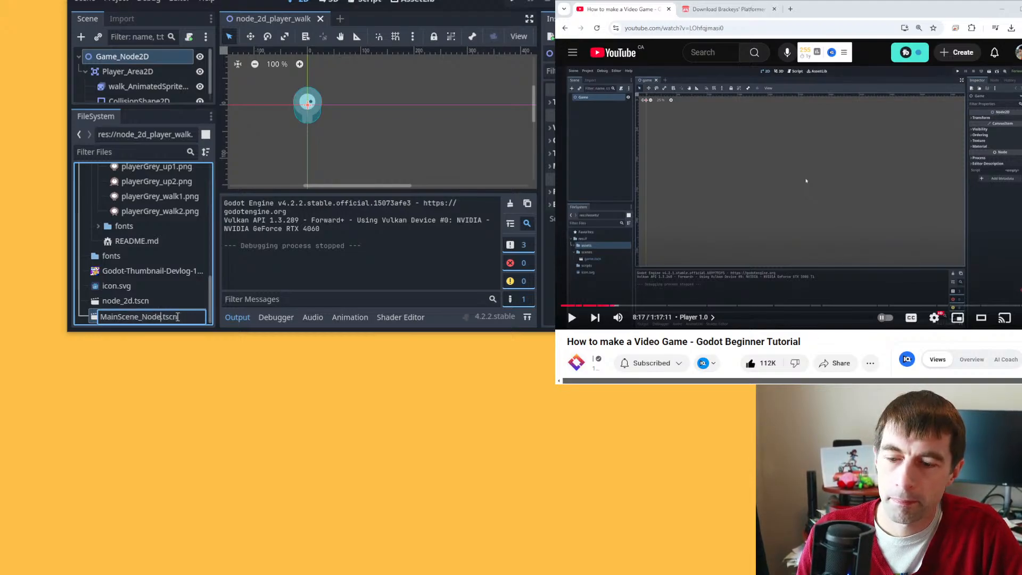
text(D)
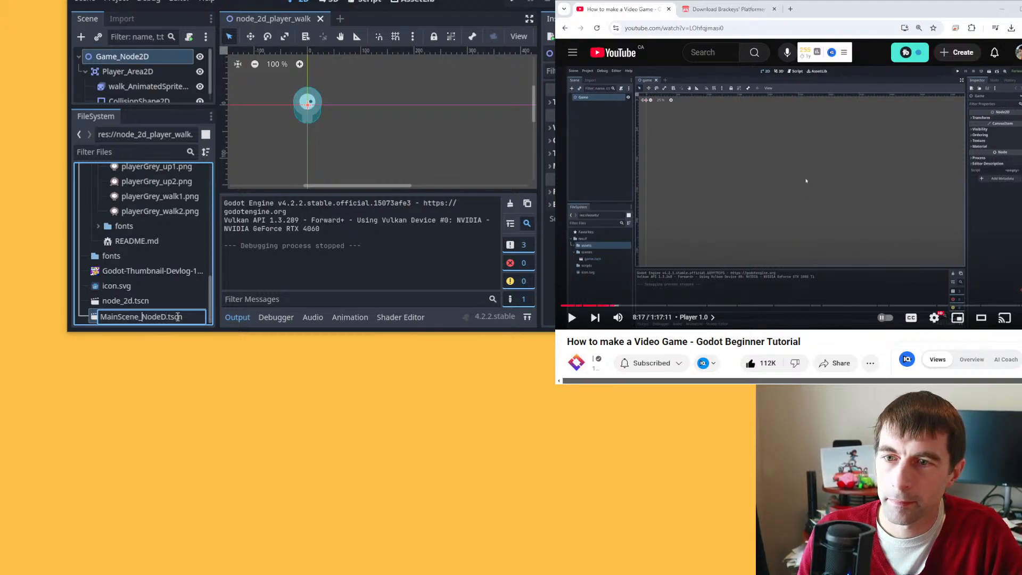
key(BackSpace)
key(BackSpace)
key(Delete)
key(Delete)
key(Delete)
key(BackSpace)
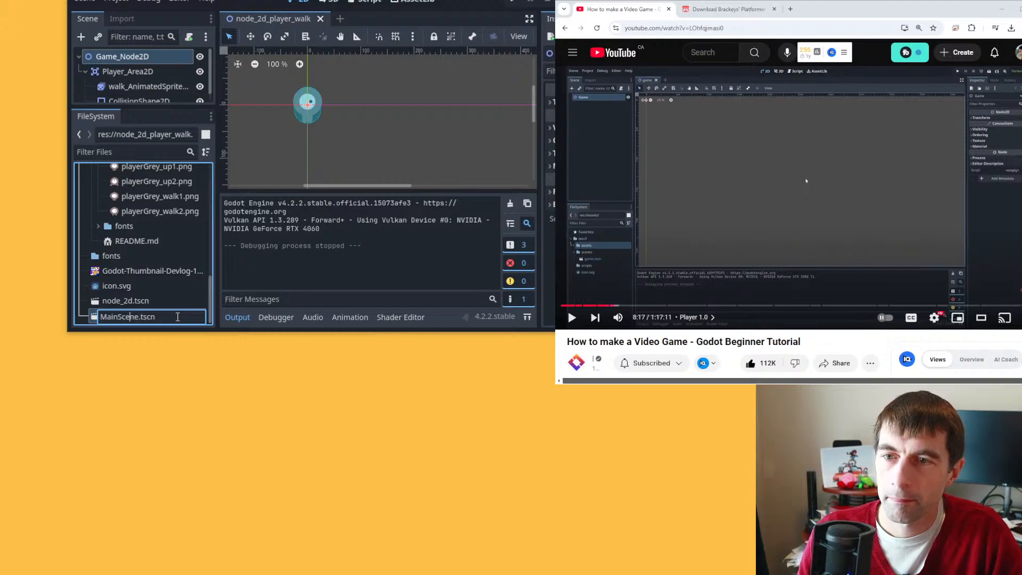
text(Game)
key(Return)
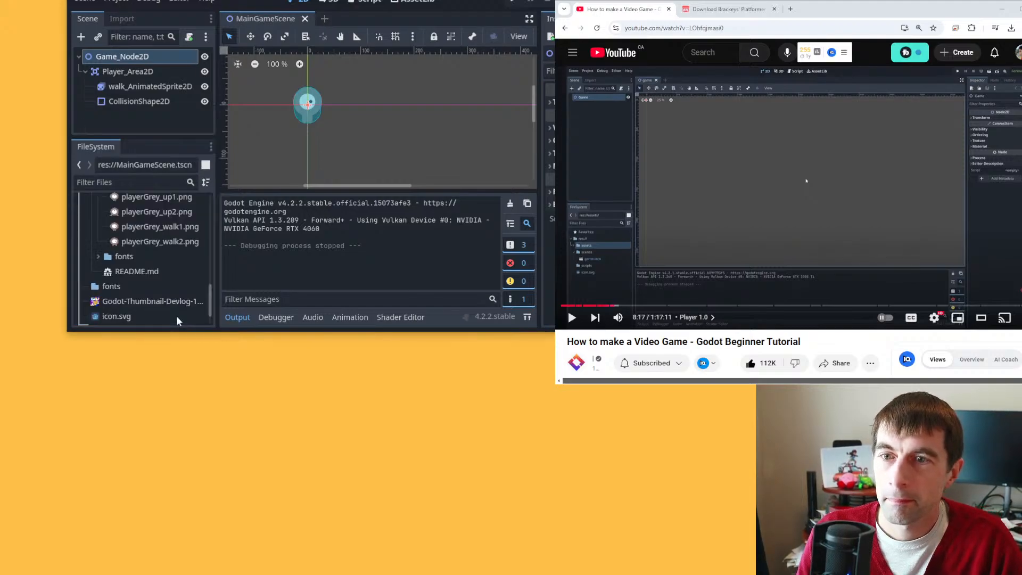
scroll(159, 292, down, 2)
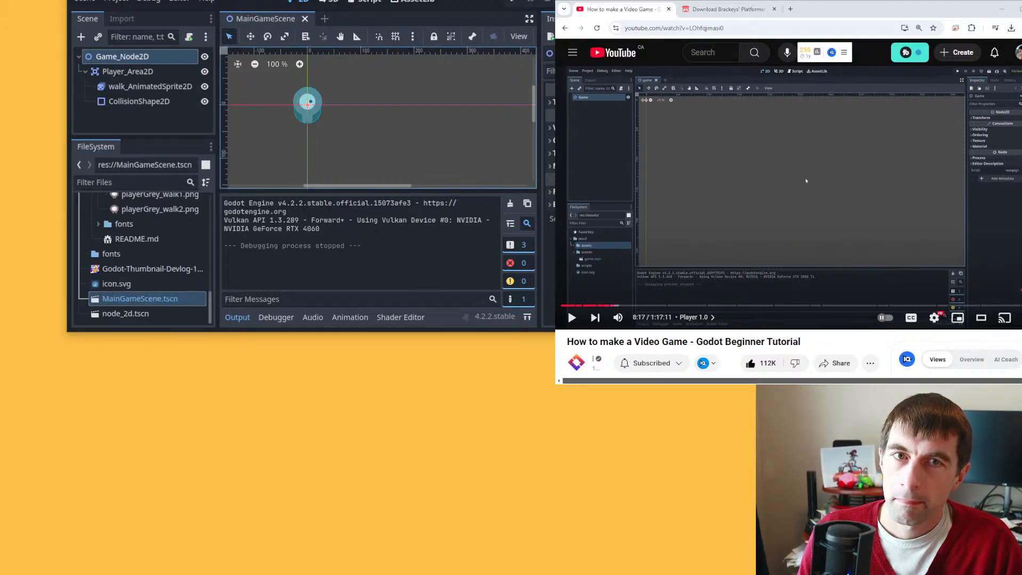
key(super+Up)
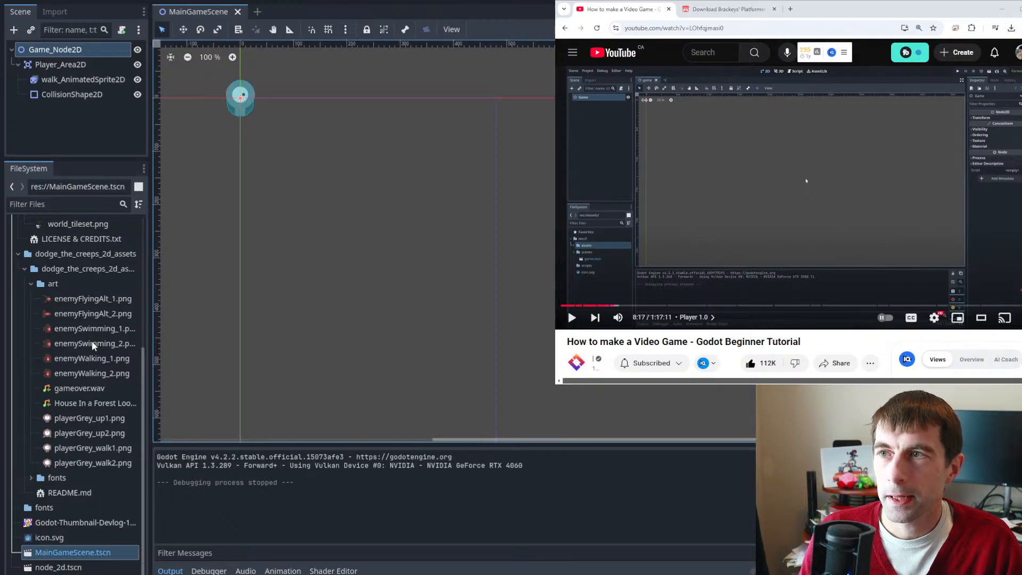
- Follow the tutorial up to 8:30, adding a new empty scene and enlarging the scene tree area
mouse_move(93, 346)
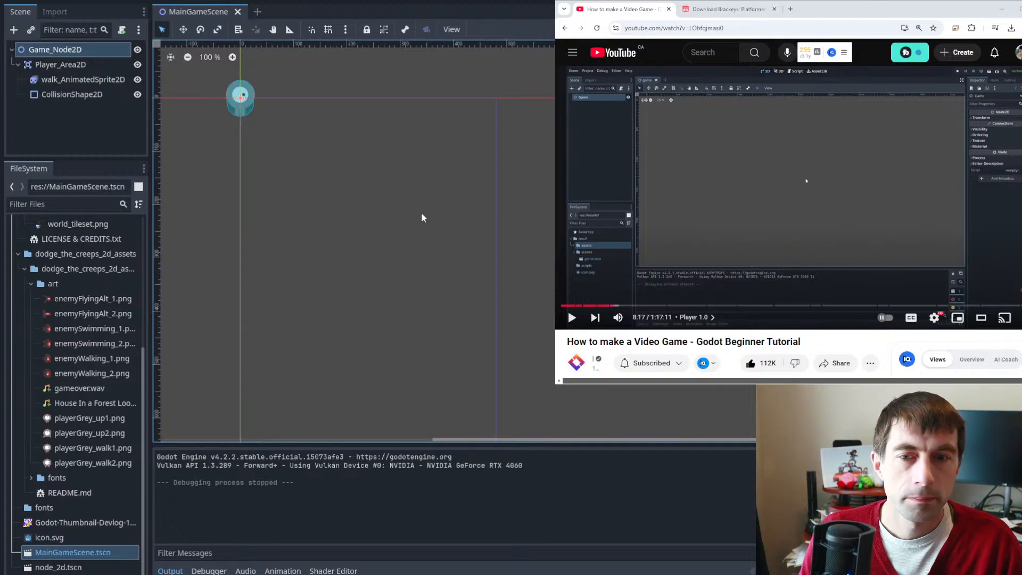
click(810, 158)
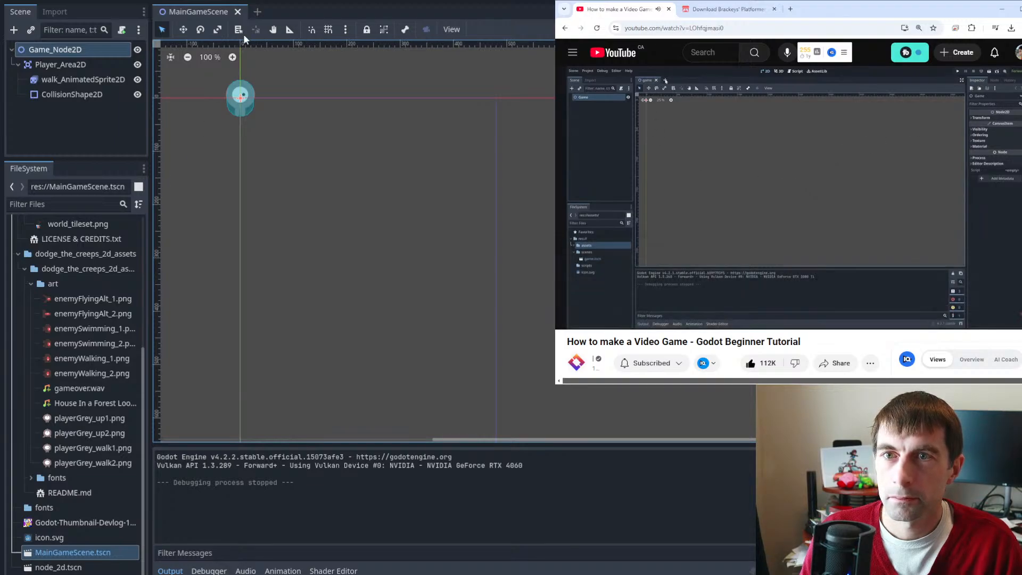
click(258, 12)
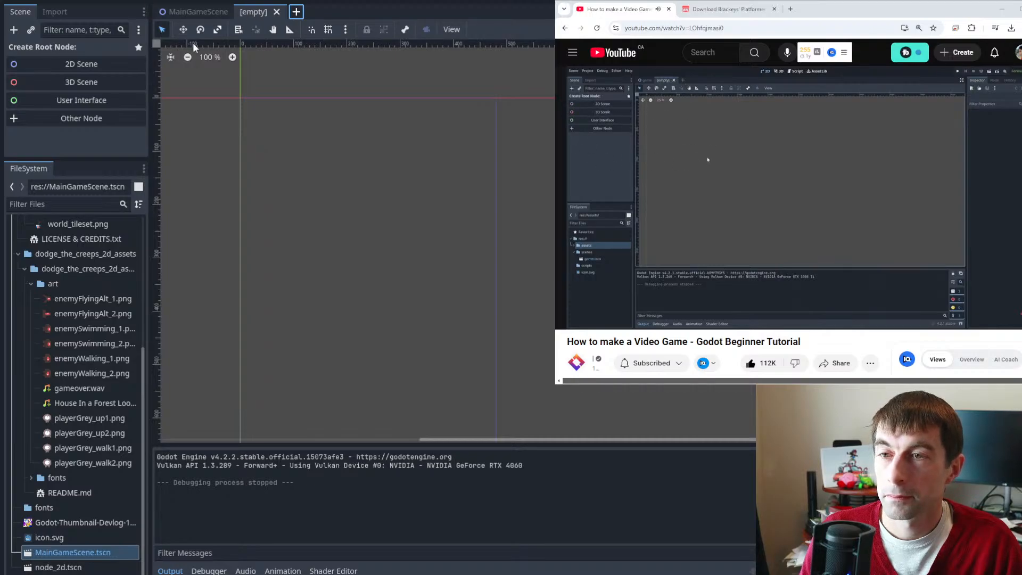
drag(91, 160, 93, 253)
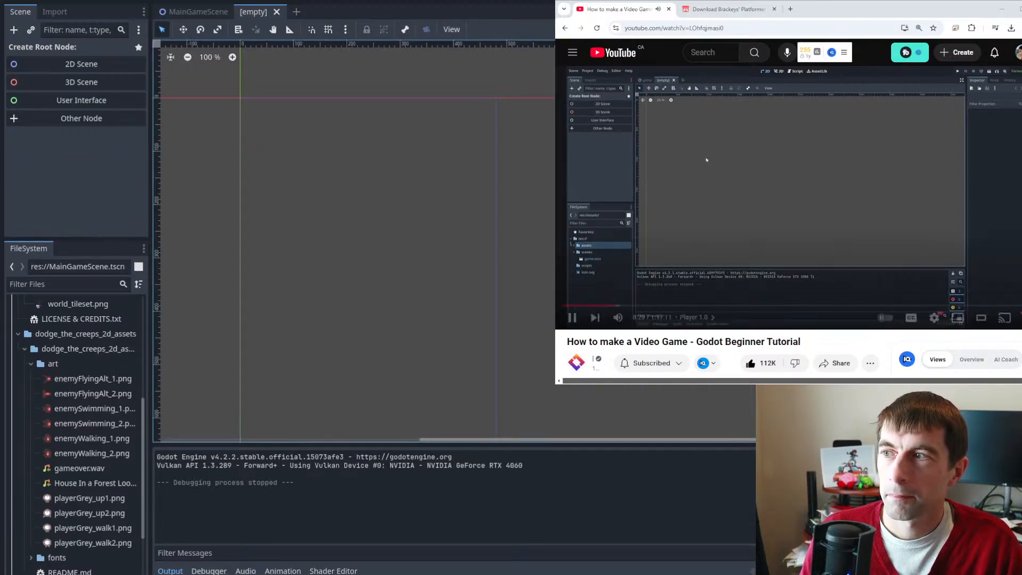
click(817, 132)
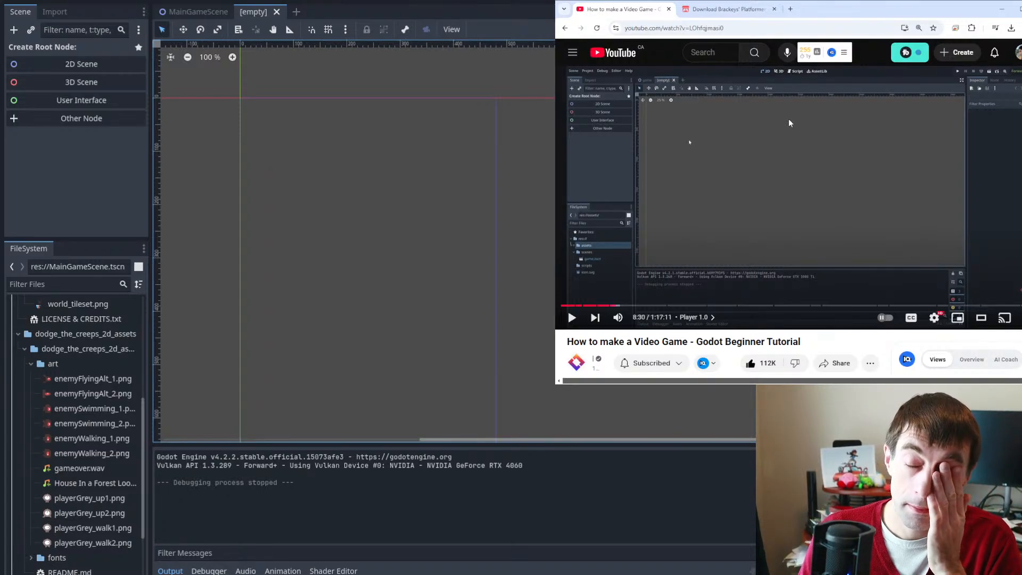
- Resume the tutorial and create a CharacterBody2D as the new scene's root node, keeping its default name
click(800, 154)
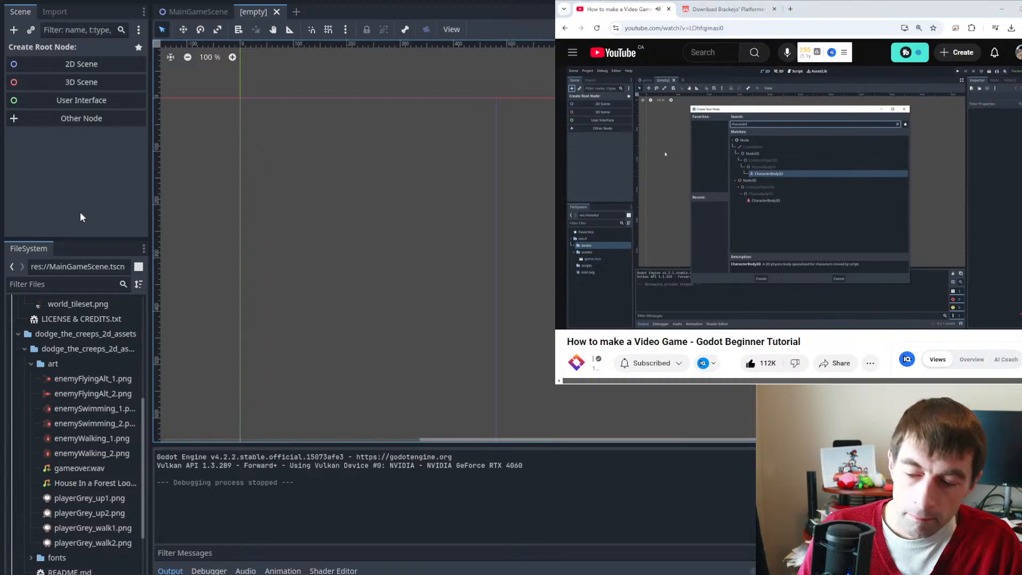
key(ctrl+a)
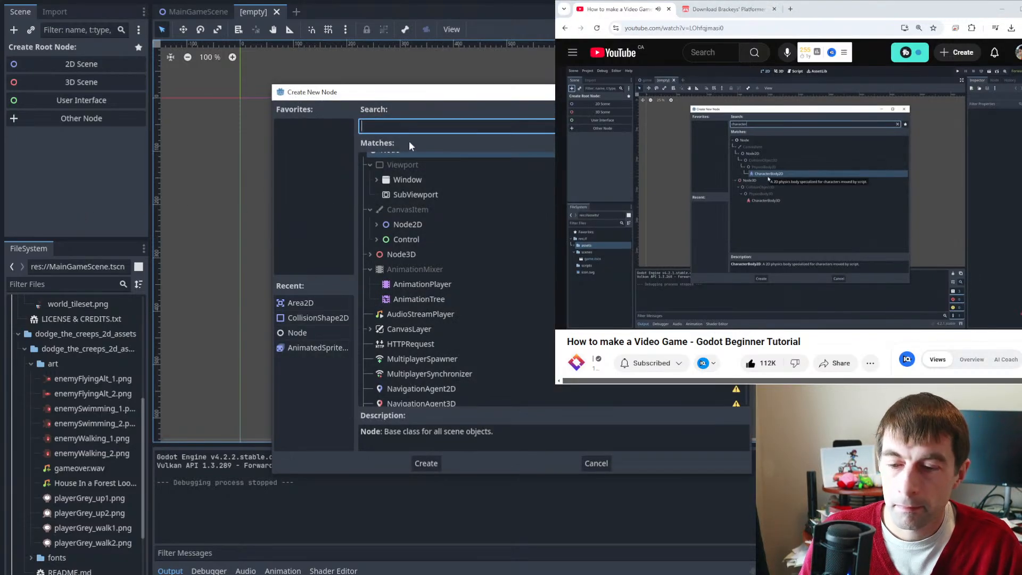
text(character)
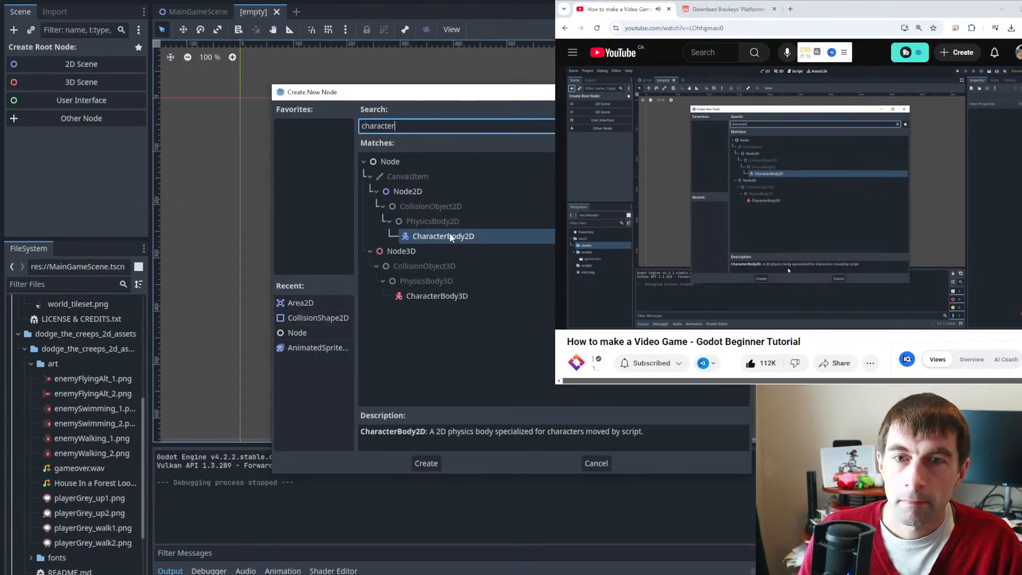
click(449, 234)
click(429, 463)
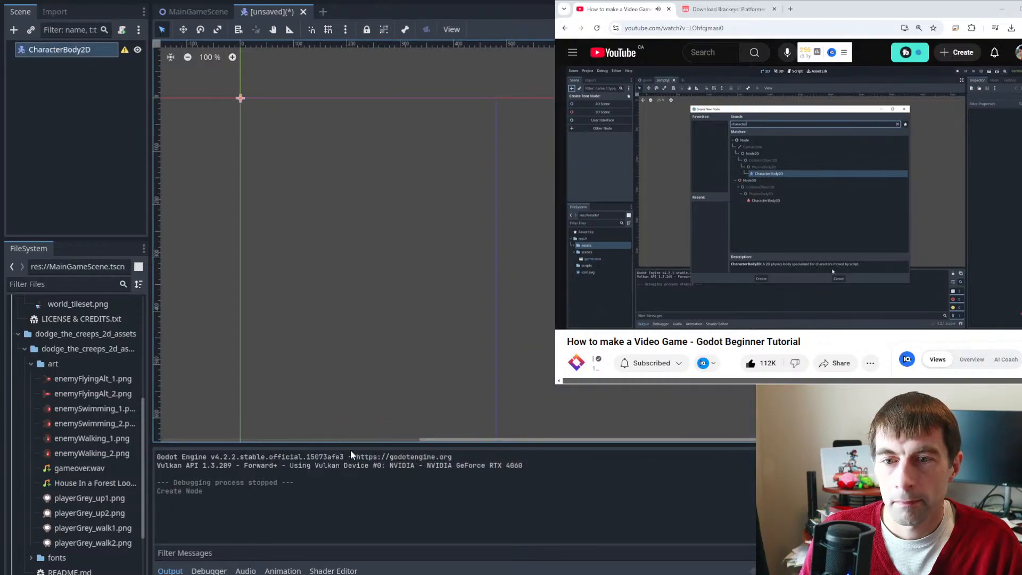
double_click(74, 50)
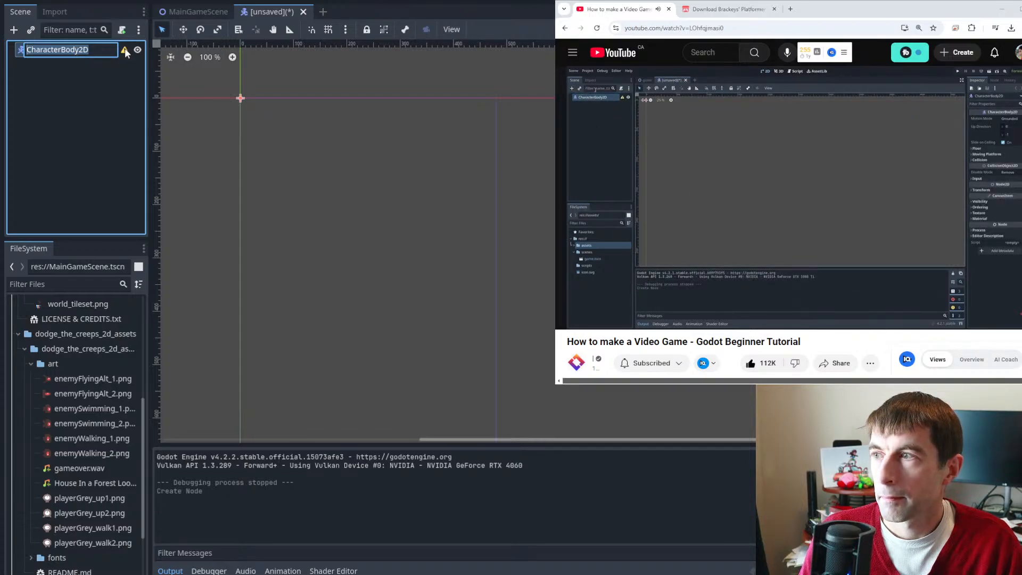
key(Return)
- Watch the tutorial's explanation of adding a sprite node up to 9:09, pausing at 8:55 and 8:58
mouse_move(124, 49)
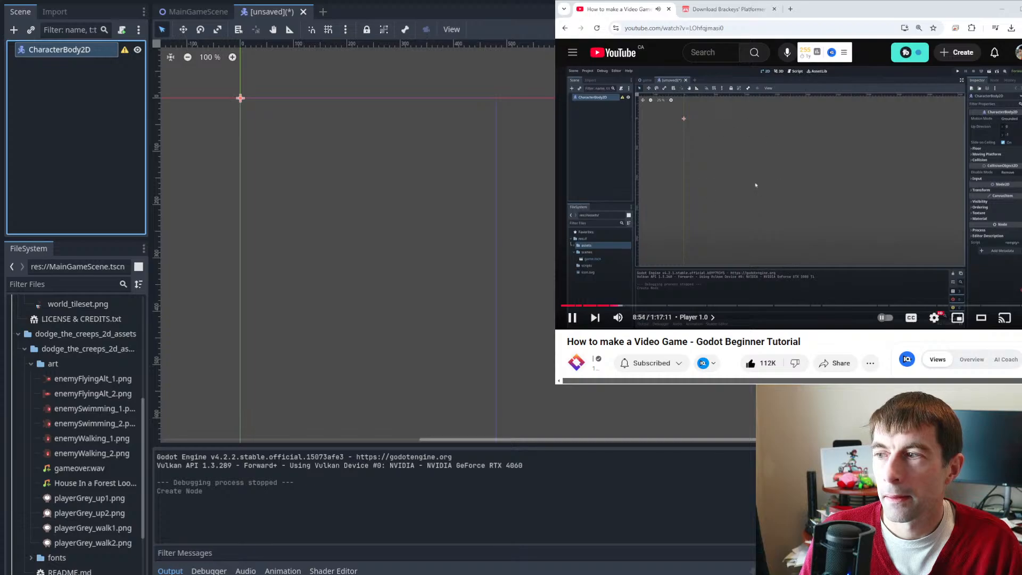
click(855, 153)
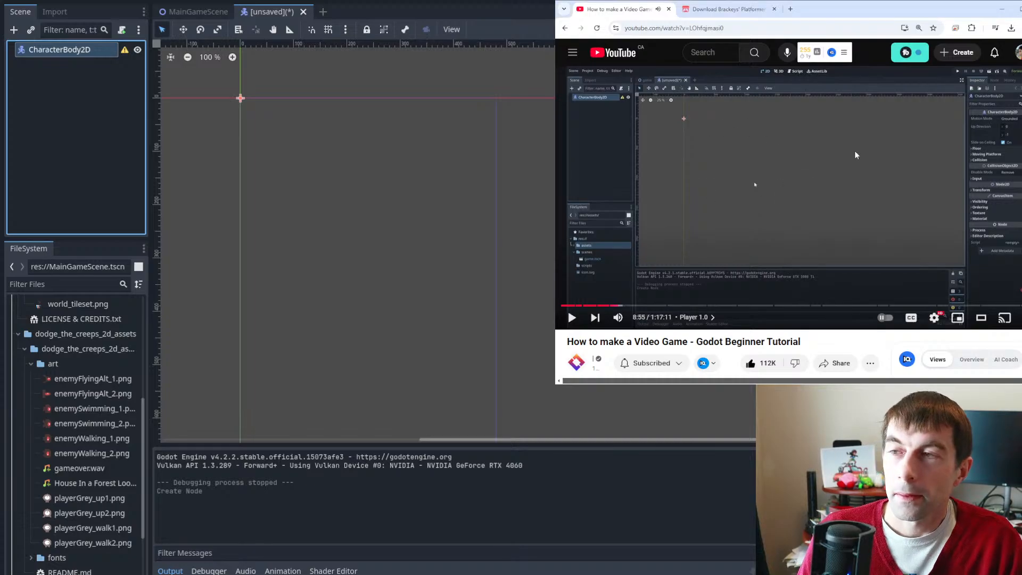
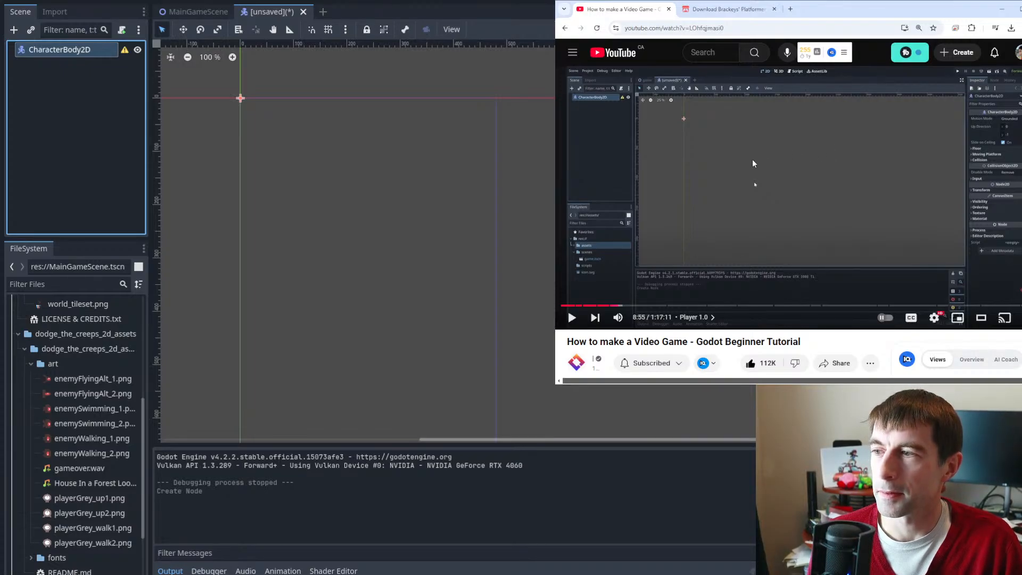
click(752, 157)
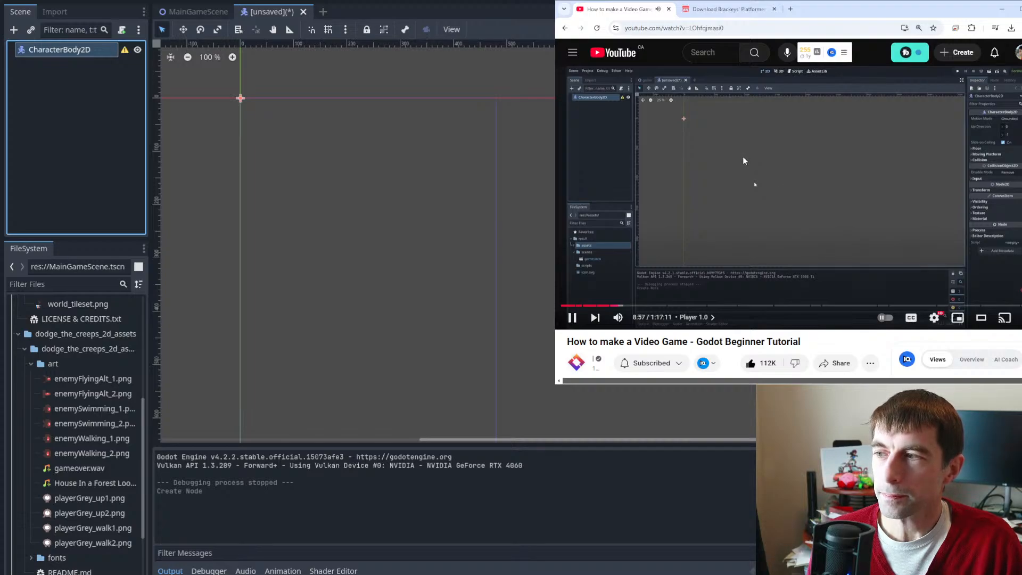
click(749, 152)
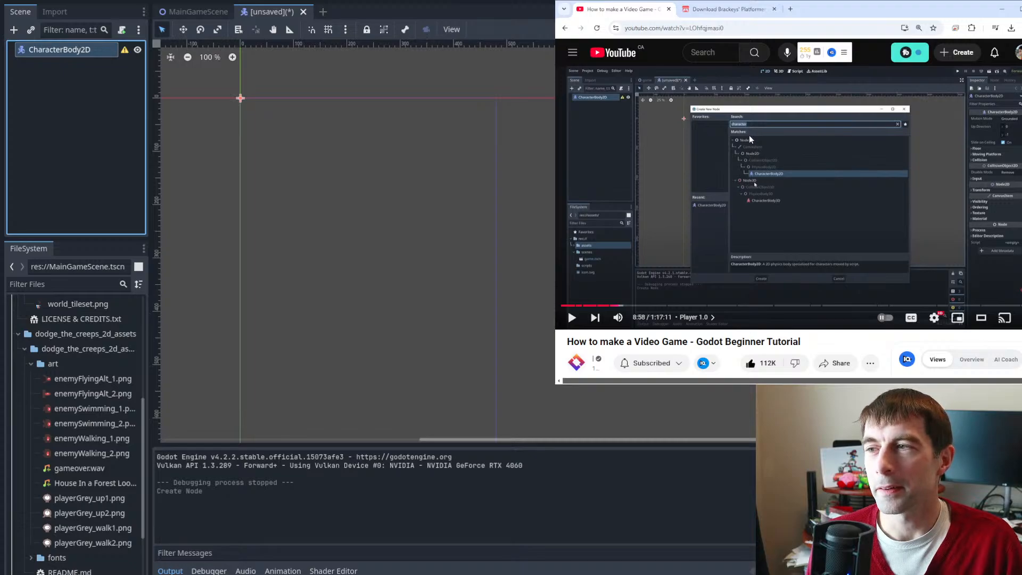
click(774, 114)
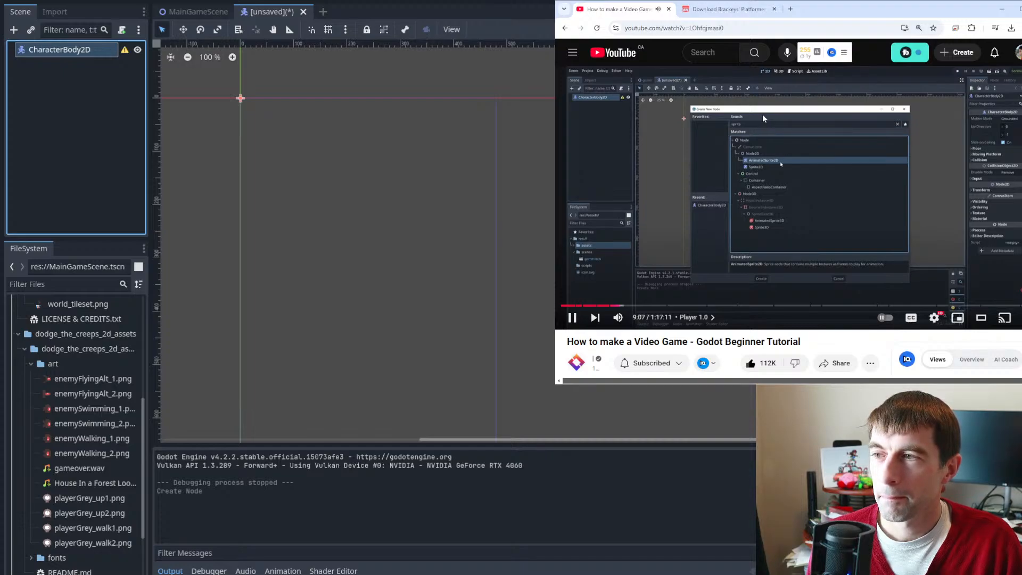
click(762, 114)
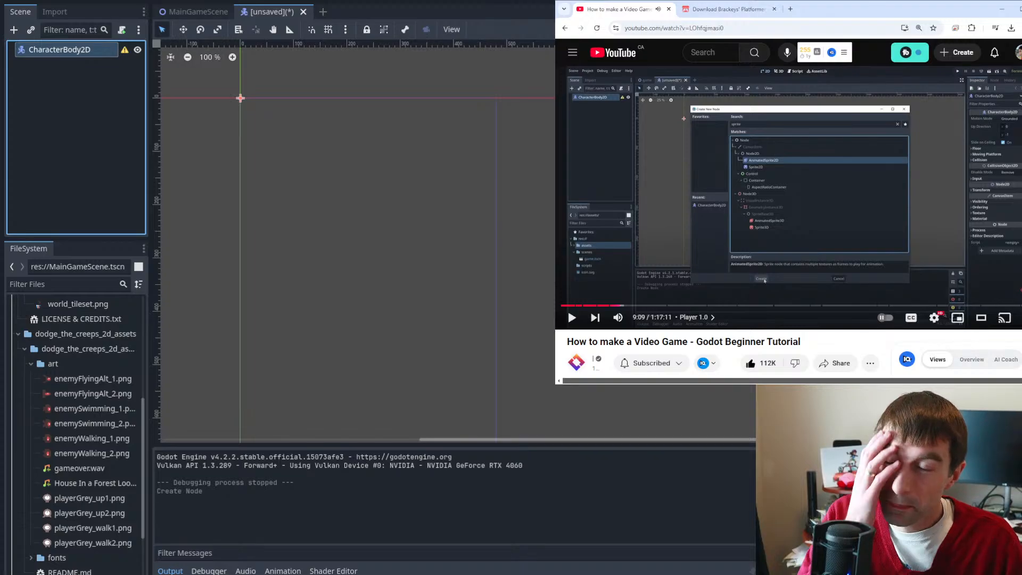
- Add an AnimatedSprite2D node as a child of the CharacterBody2D
click(14, 30)
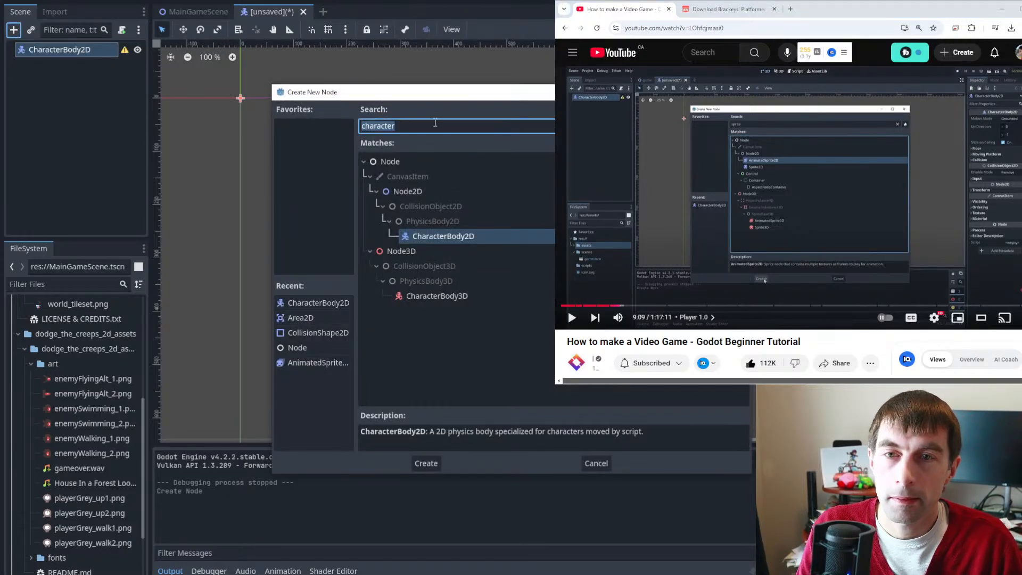
text(Anim)
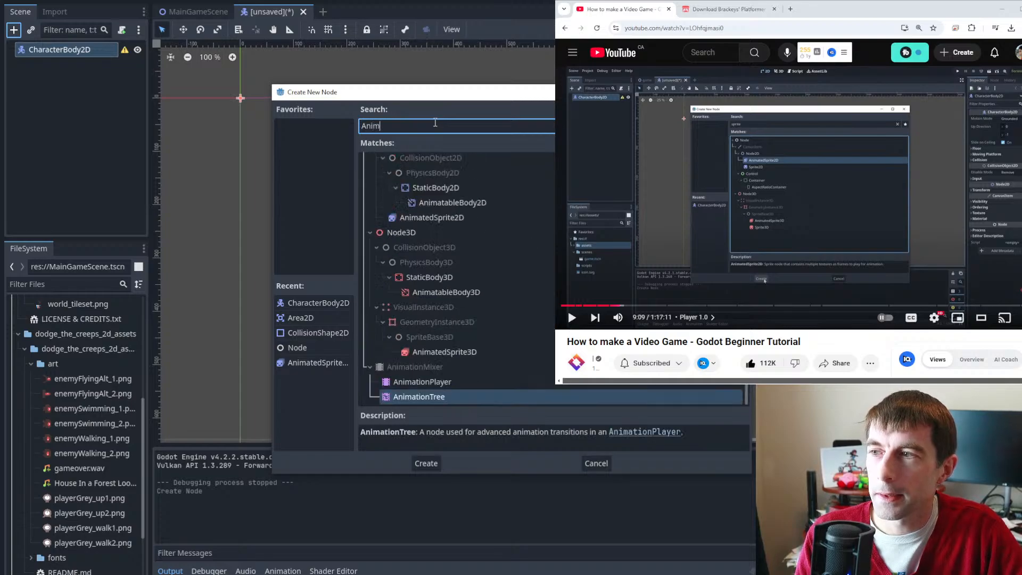
text(atedSprite)
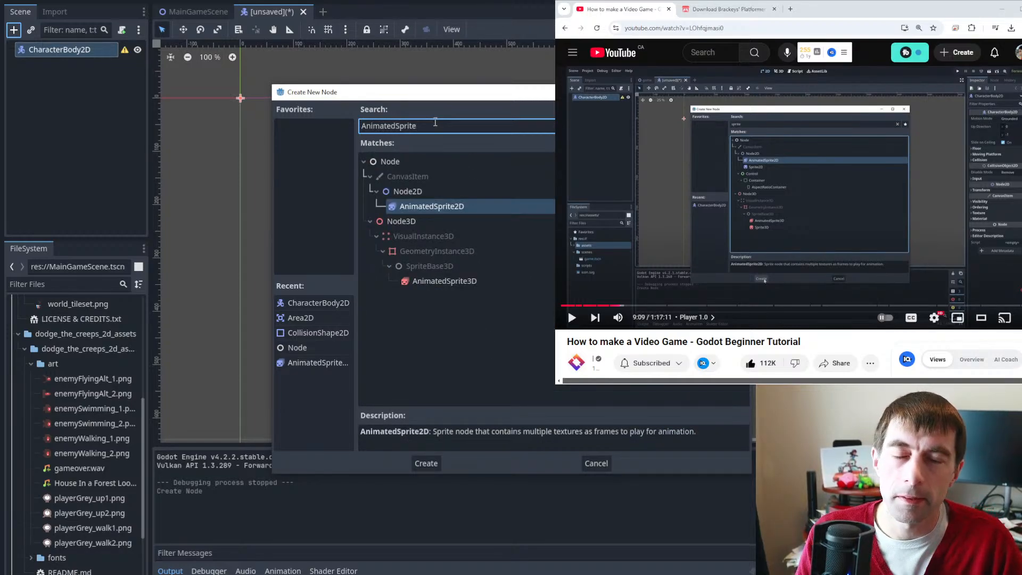
double_click(449, 204)
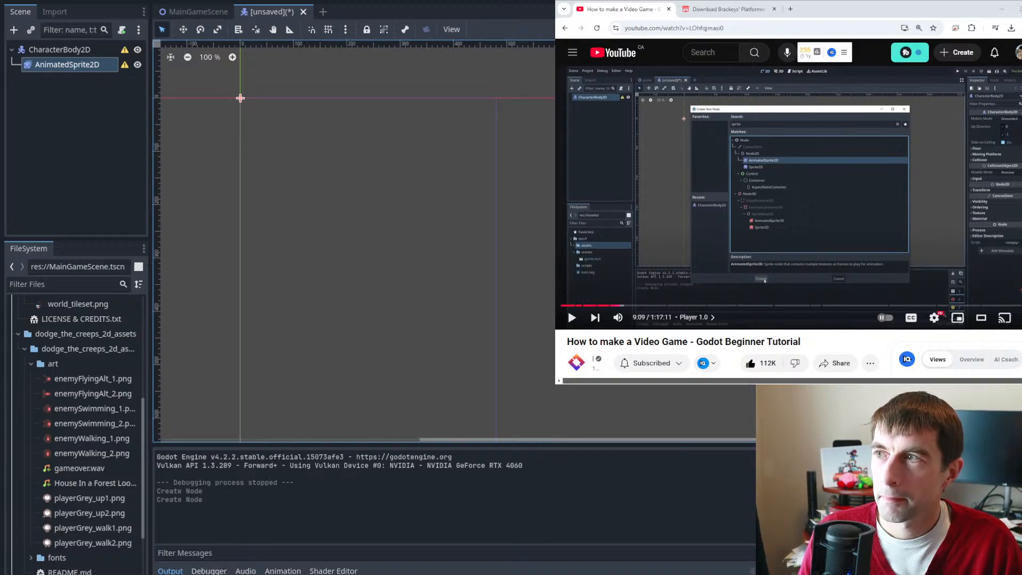
- Follow the tutorial up to 9:49, assigning a new SpriteFrames resource to the AnimatedSprite2D node
click(821, 177)
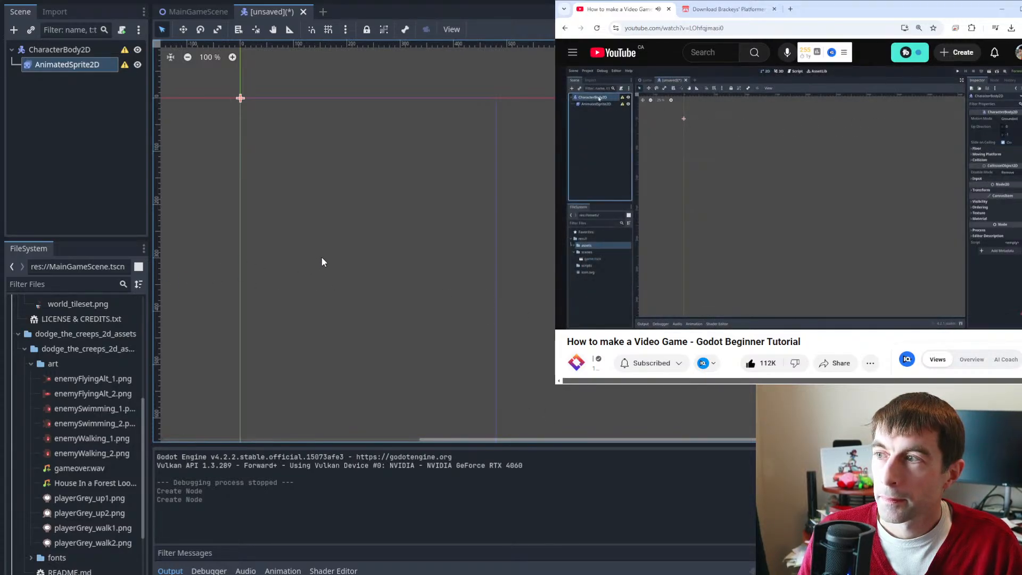
click(71, 50)
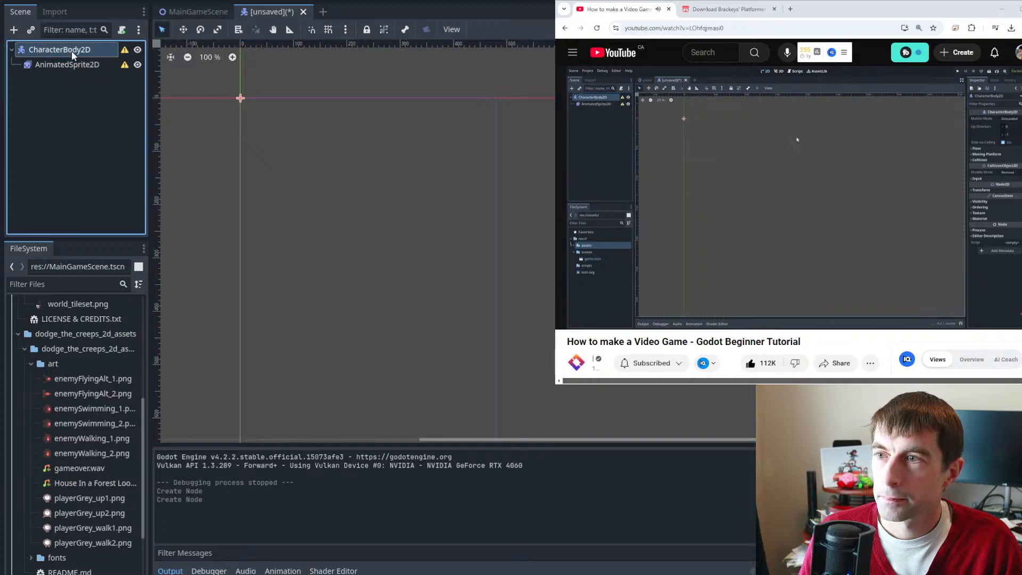
click(72, 66)
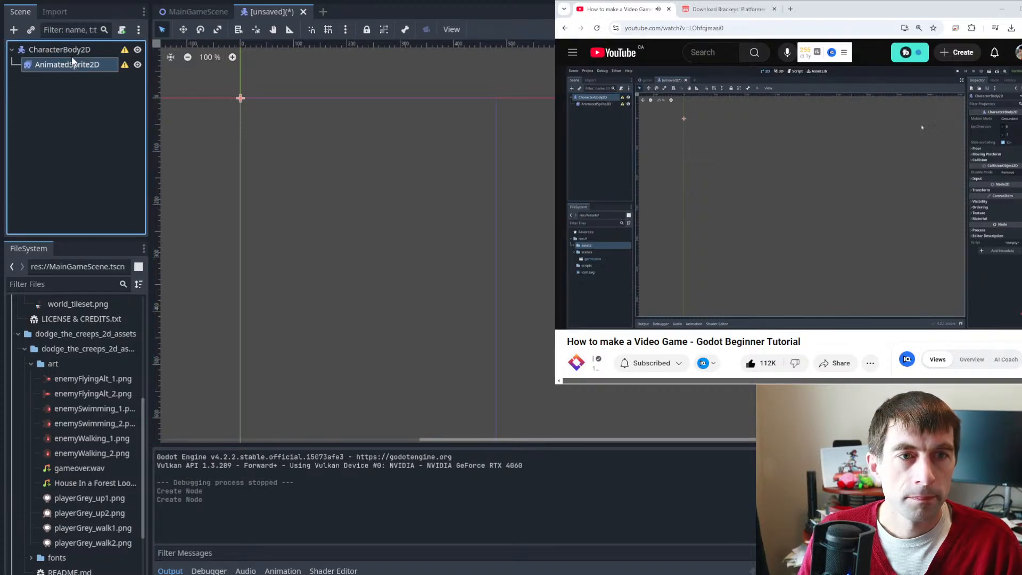
click(71, 53)
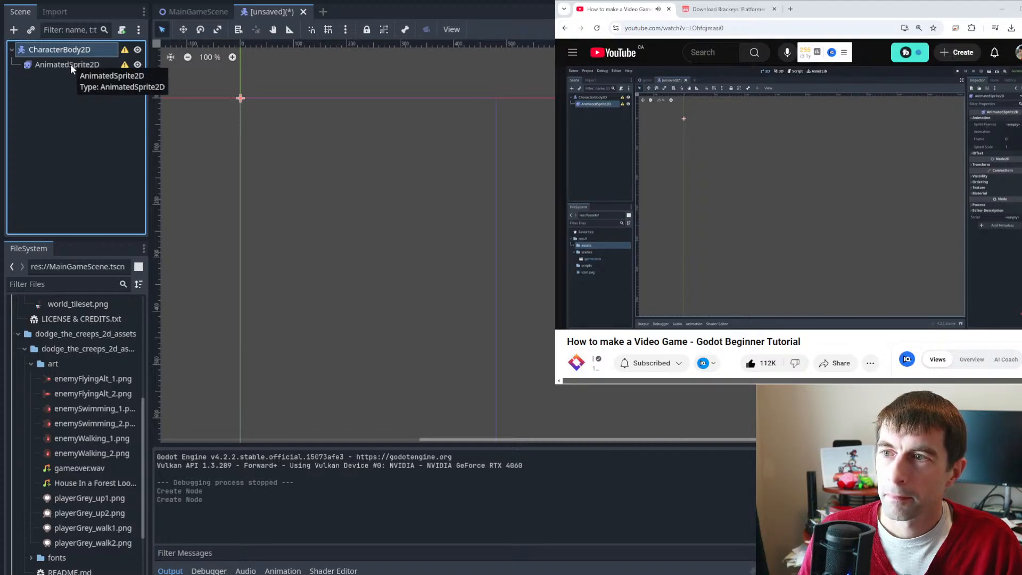
click(70, 64)
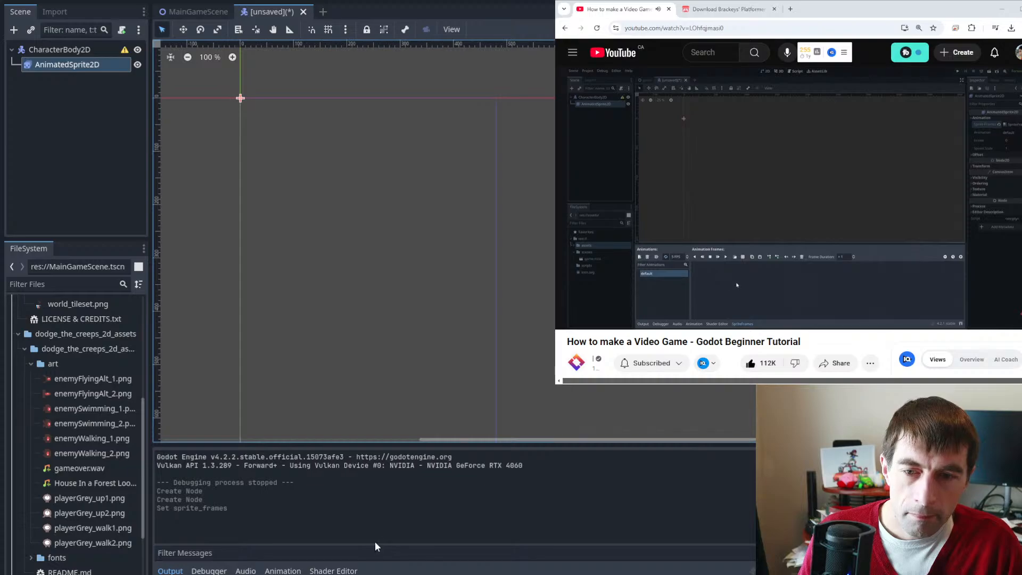
click(800, 197)
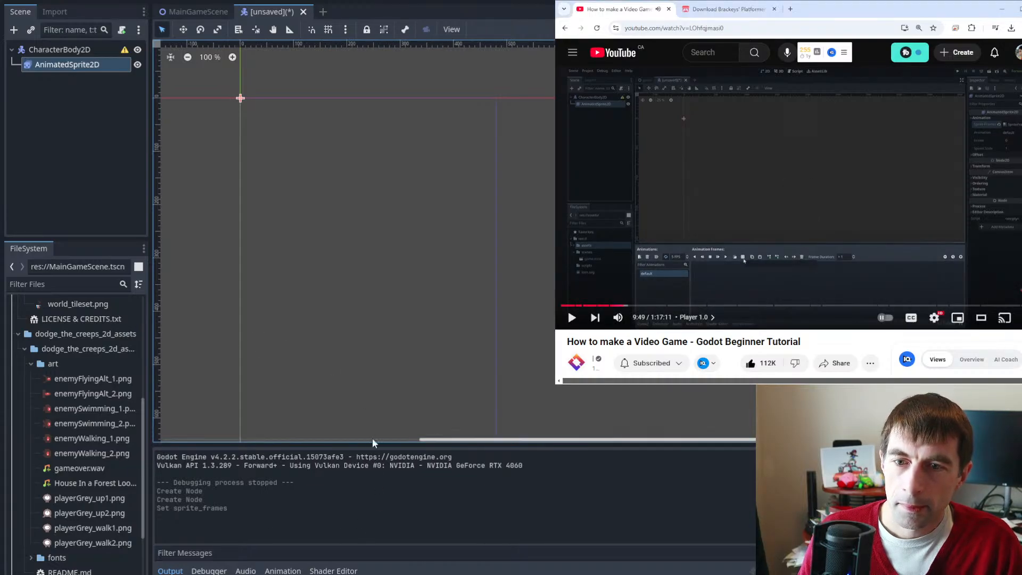
- Open the SpriteFrames editor for the AnimatedSprite2D, enlarge it upward, and resume the tutorial
drag(373, 440, 375, 337)
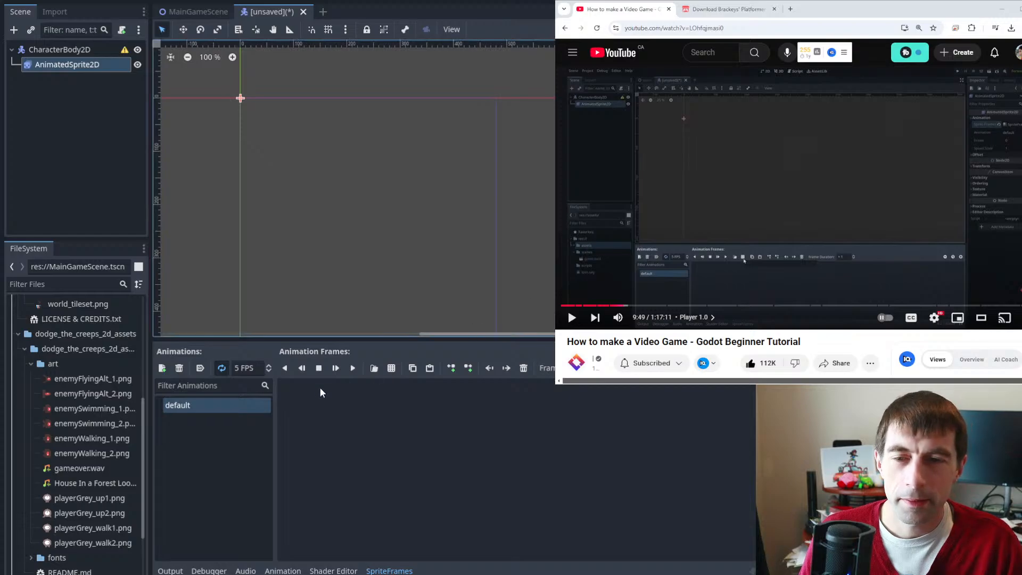
drag(291, 339, 292, 248)
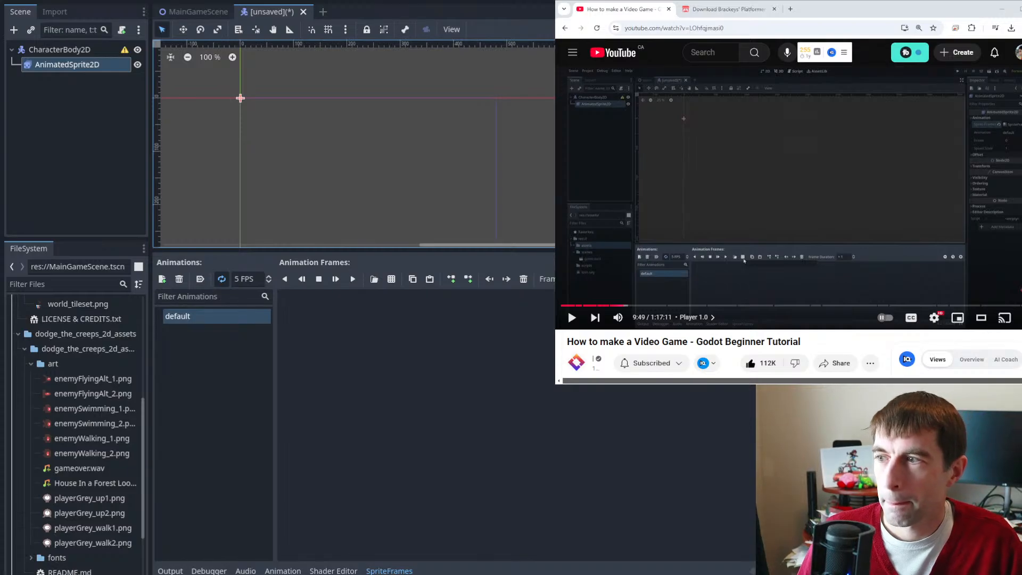
click(810, 158)
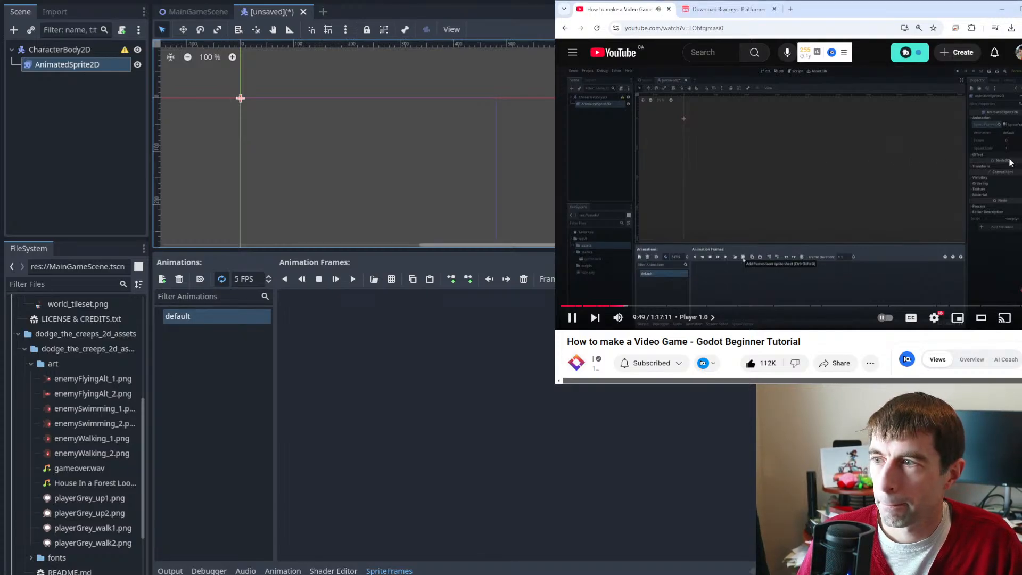
- Open knight.png from brackeys_platformer_assets/sprites as the sprite sheet for adding frames to the default animation
click(393, 280)
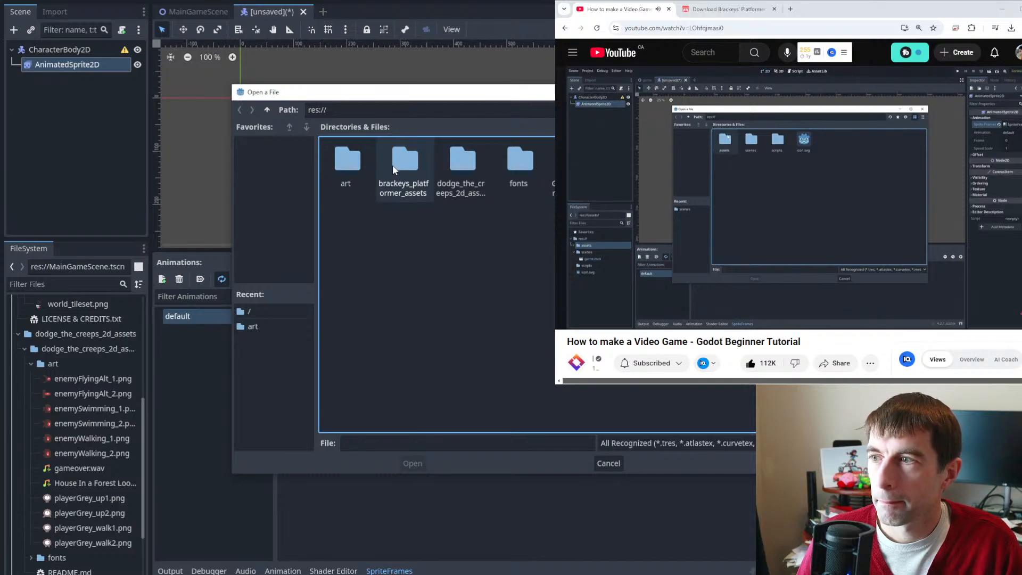
double_click(392, 161)
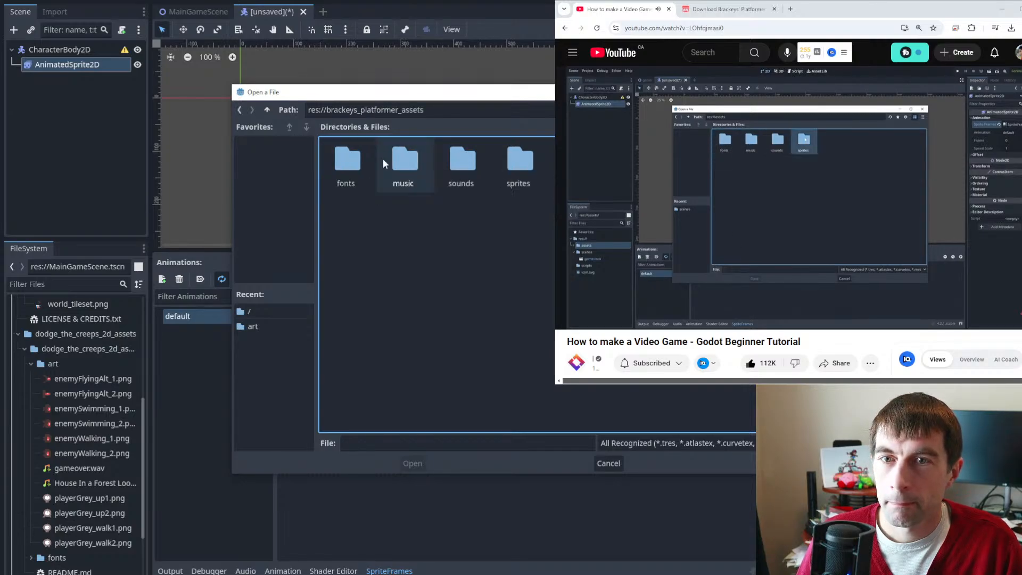
double_click(522, 166)
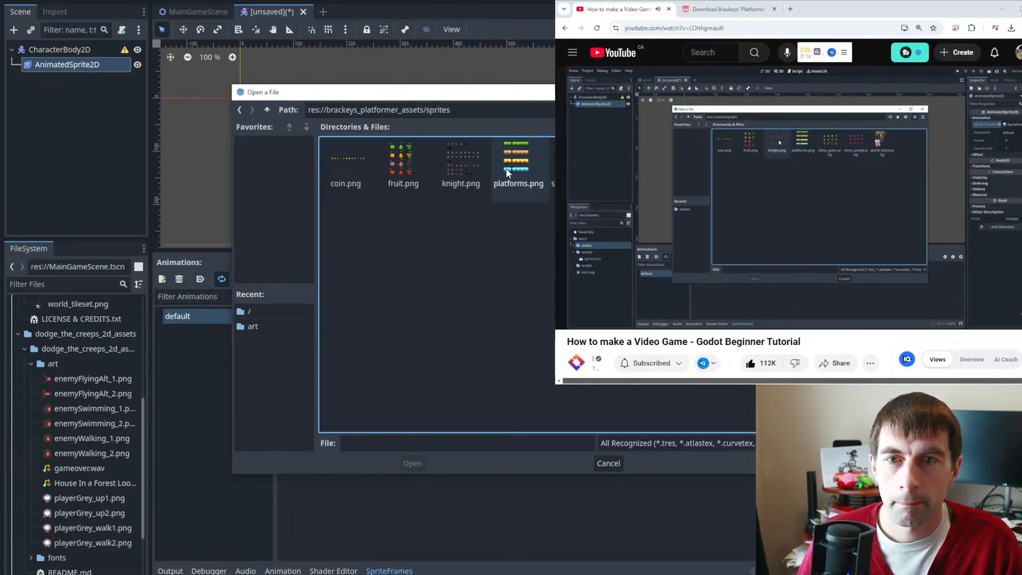
click(460, 169)
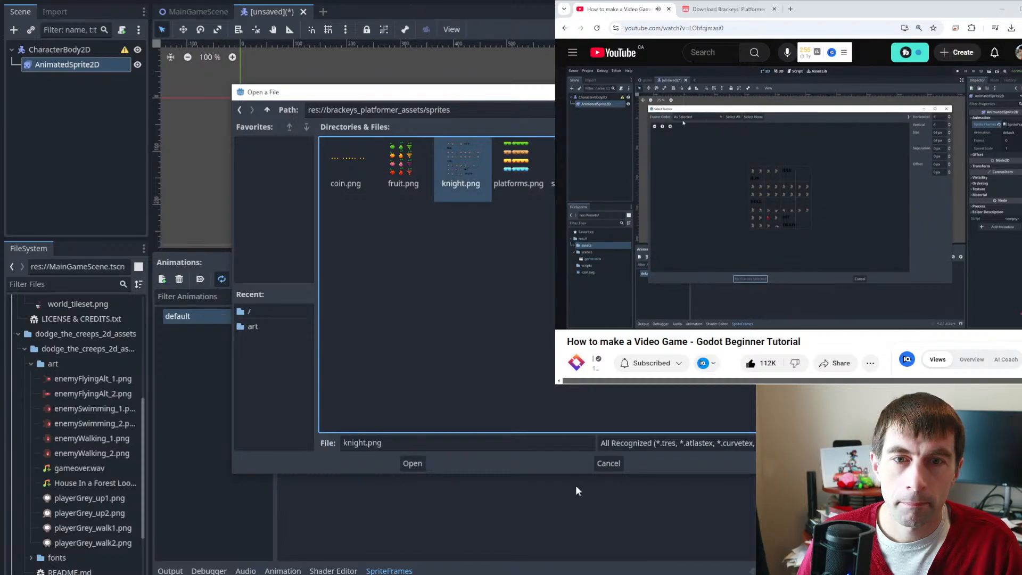
click(413, 463)
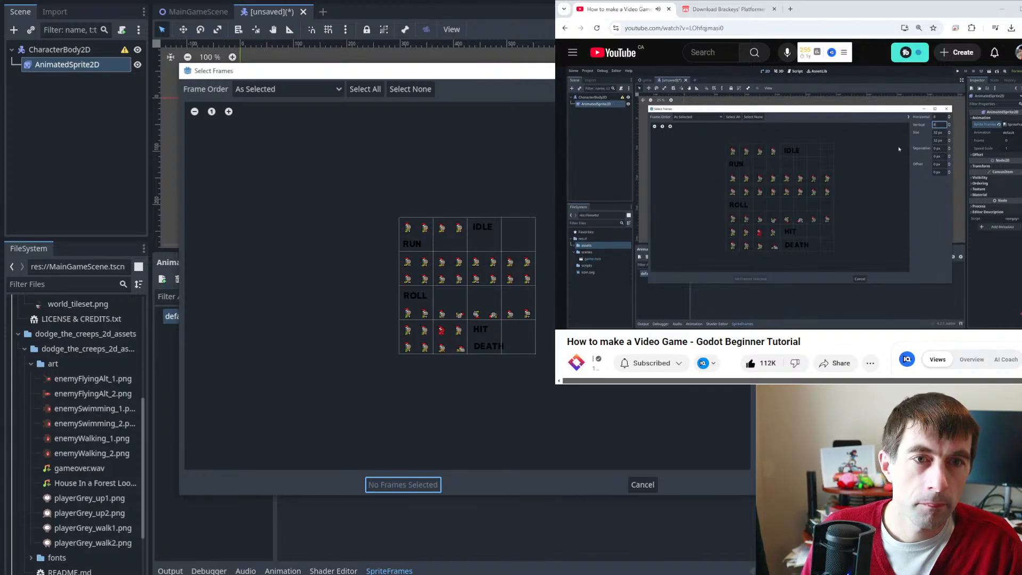
- Divide the knight sprite sheet into a grid of 8 horizontal by 8 vertical frames
click(814, 88)
text(8)
key(Return)
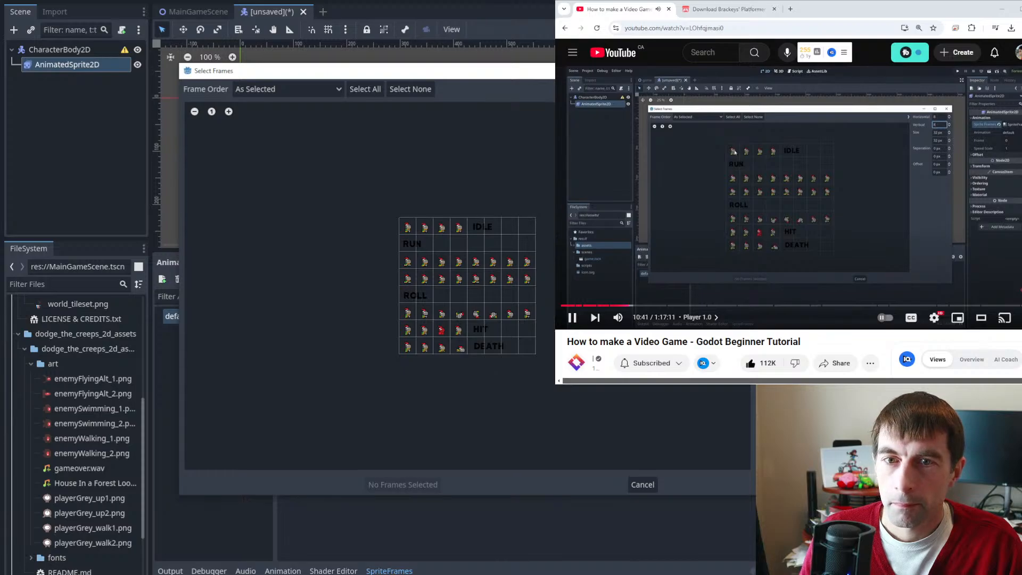
- Select the four IDLE frames of the knight in sequence and add them to the default animation
click(407, 227)
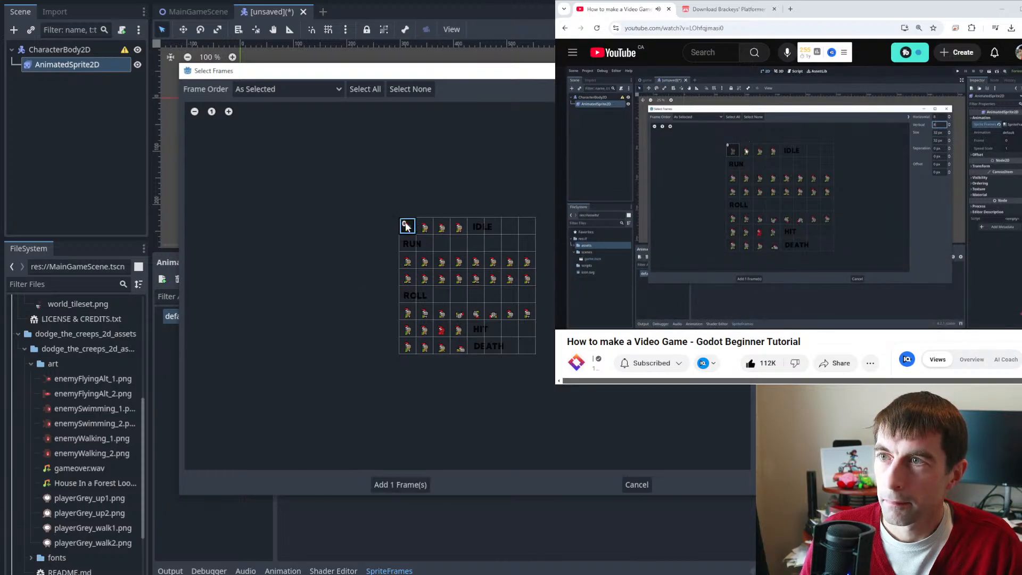
click(801, 157)
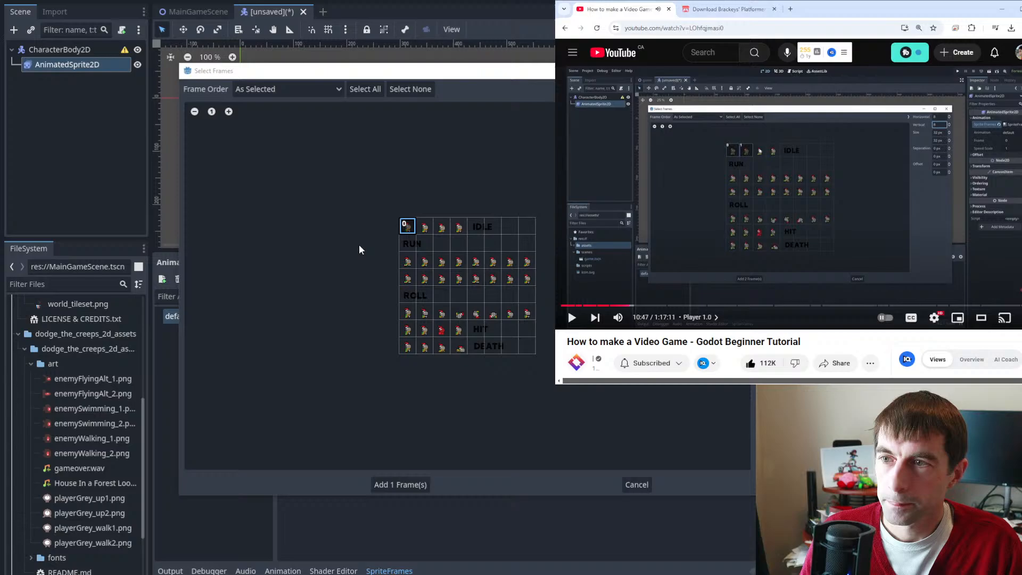
click(424, 229)
click(442, 228)
click(456, 228)
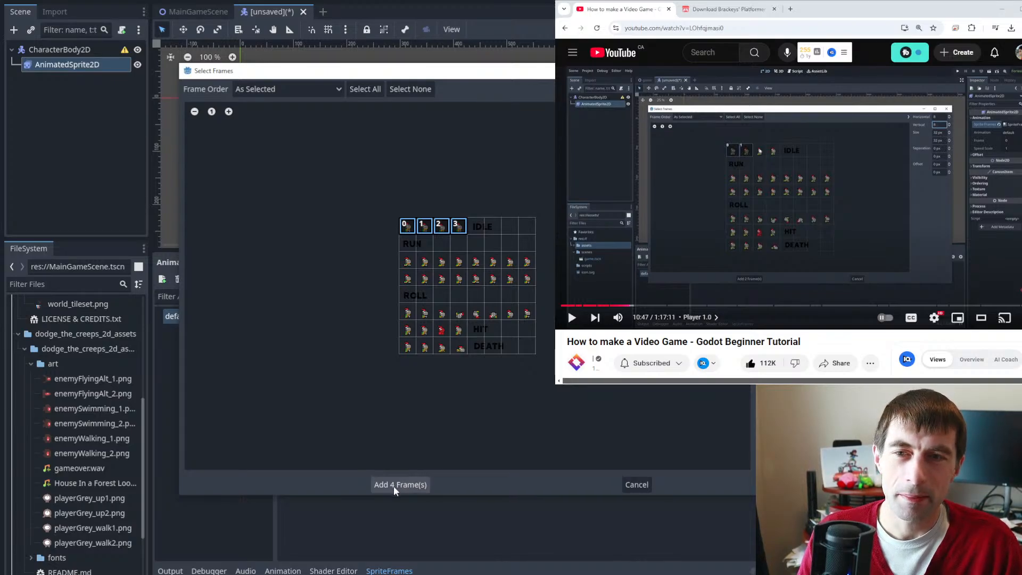
click(816, 171)
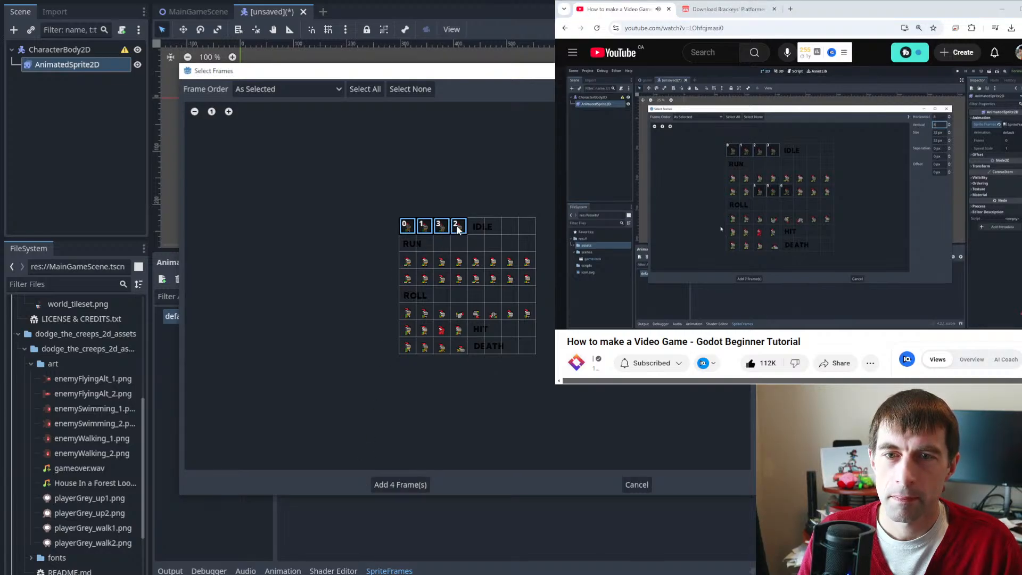
click(459, 226)
click(442, 226)
click(460, 227)
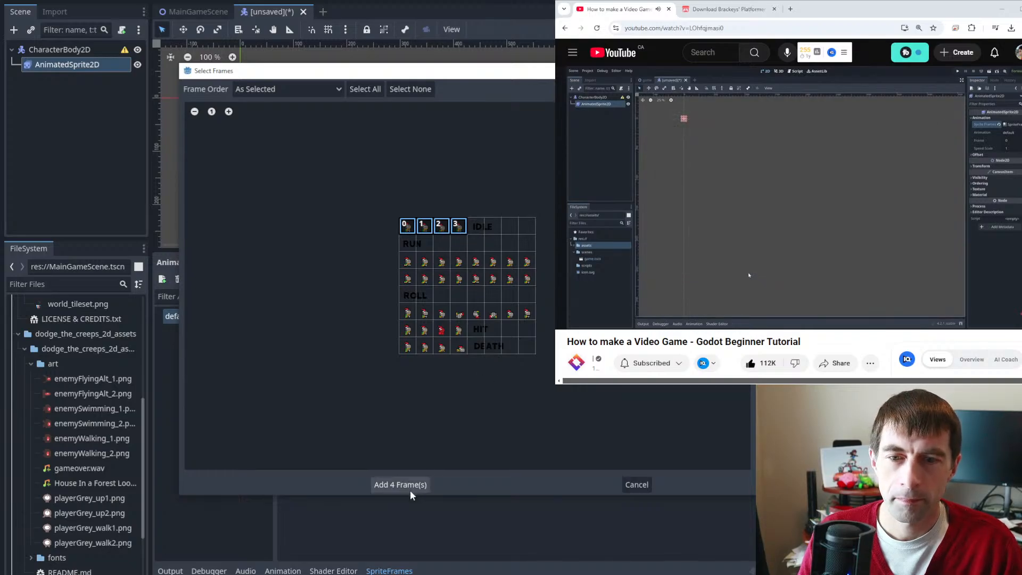
click(410, 485)
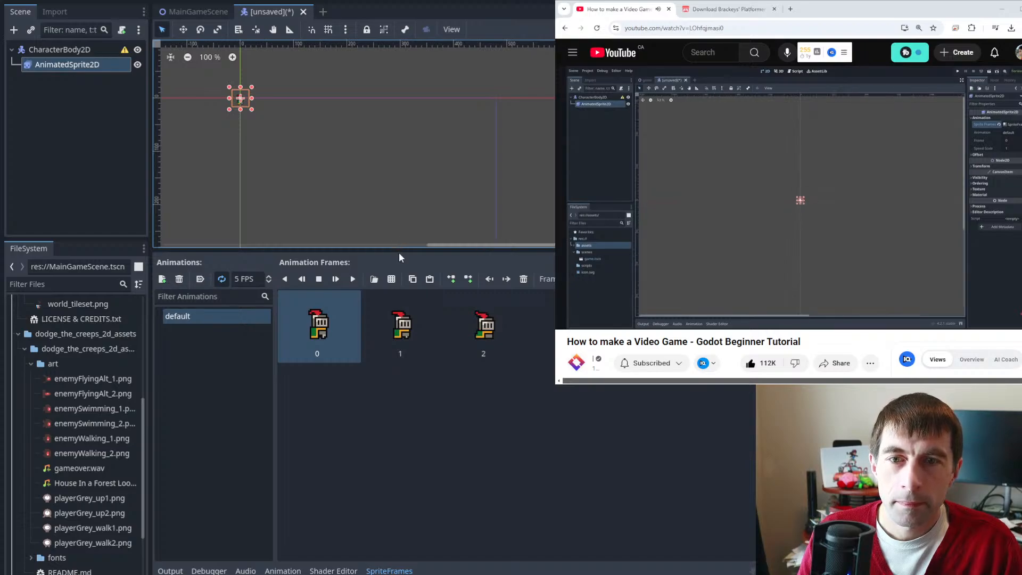
- Shrink the SpriteFrames editor's height and examine the AnimatedSprite2D knight in the viewport at 800 % zoom
drag(403, 251, 407, 289)
click(291, 158)
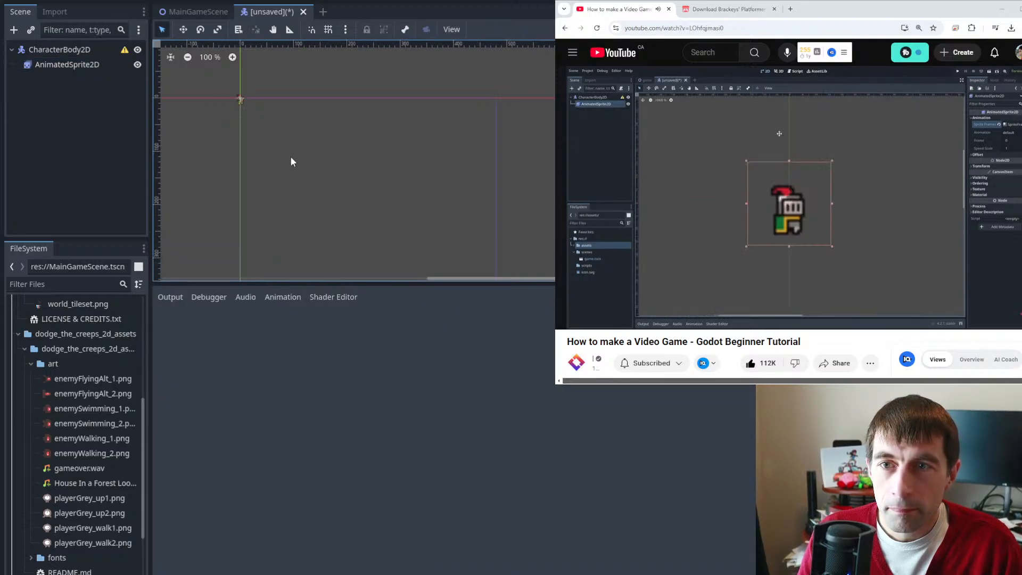
click(247, 99)
key(f)
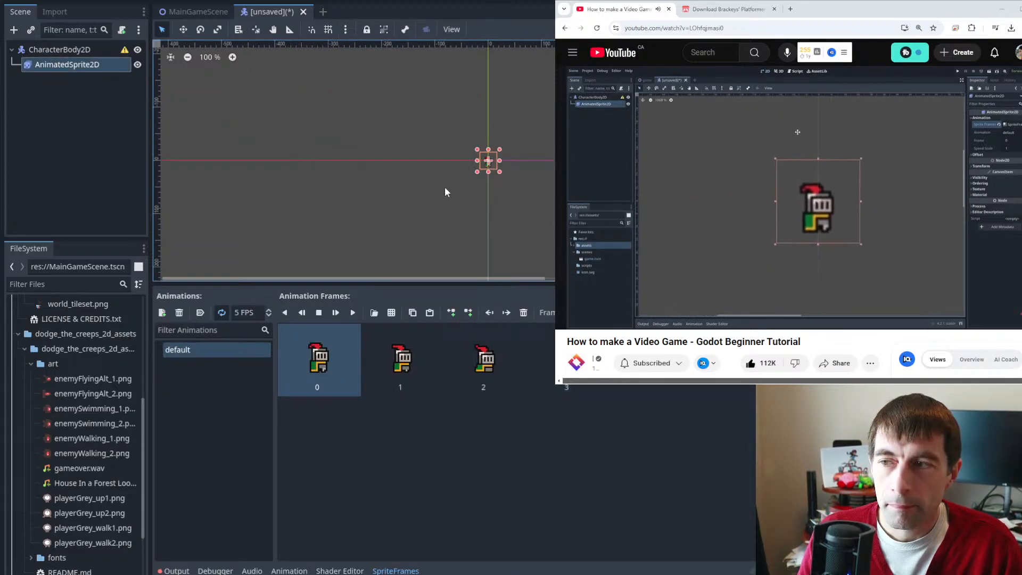
middle_drag(531, 191, 516, 212)
ctrl+scroll(518, 194, up, 2)
ctrl+scroll(491, 197, down, 1)
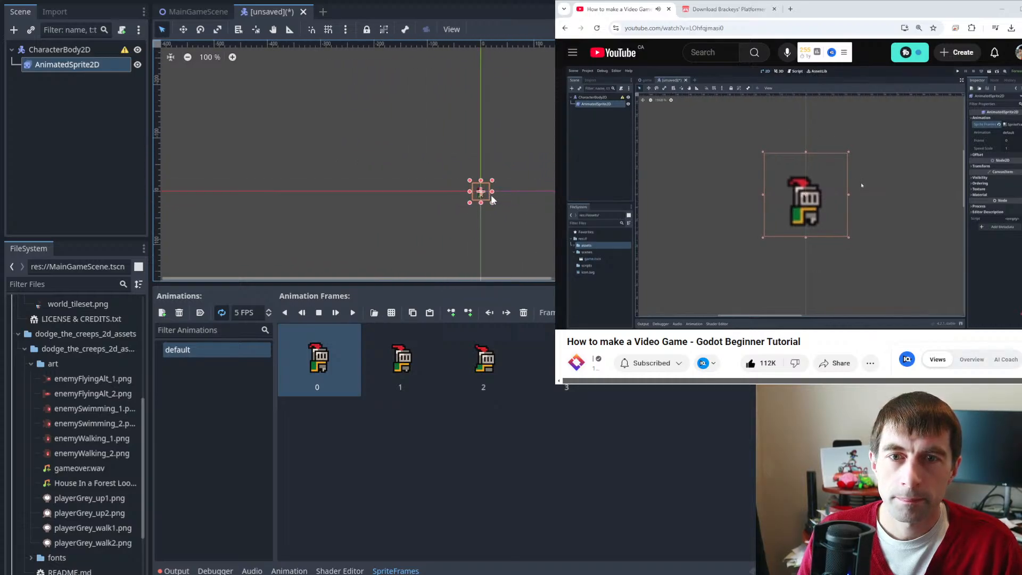
scroll(480, 196, up, 6)
scroll(479, 200, up, 10)
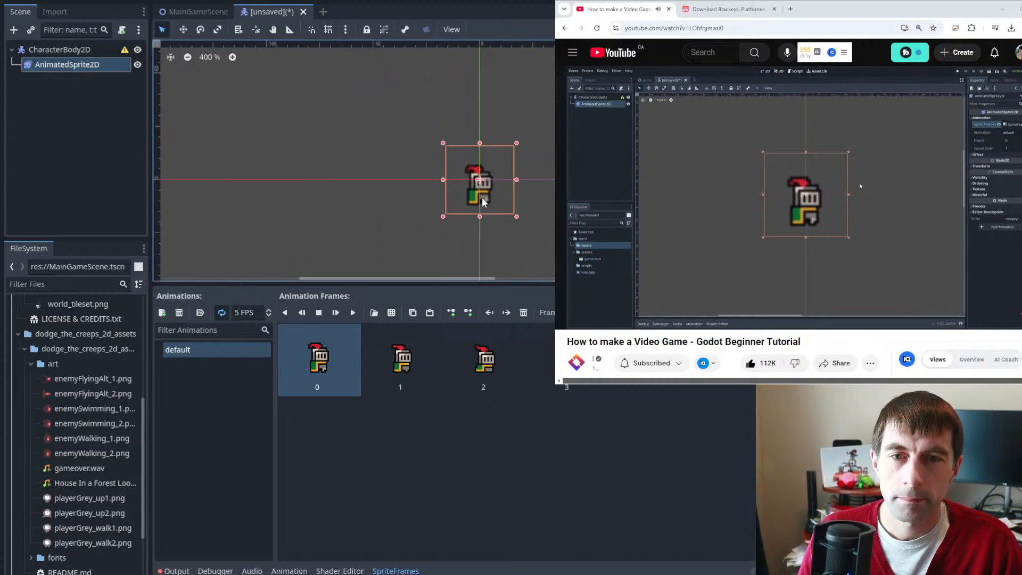
scroll(518, 205, down, 1)
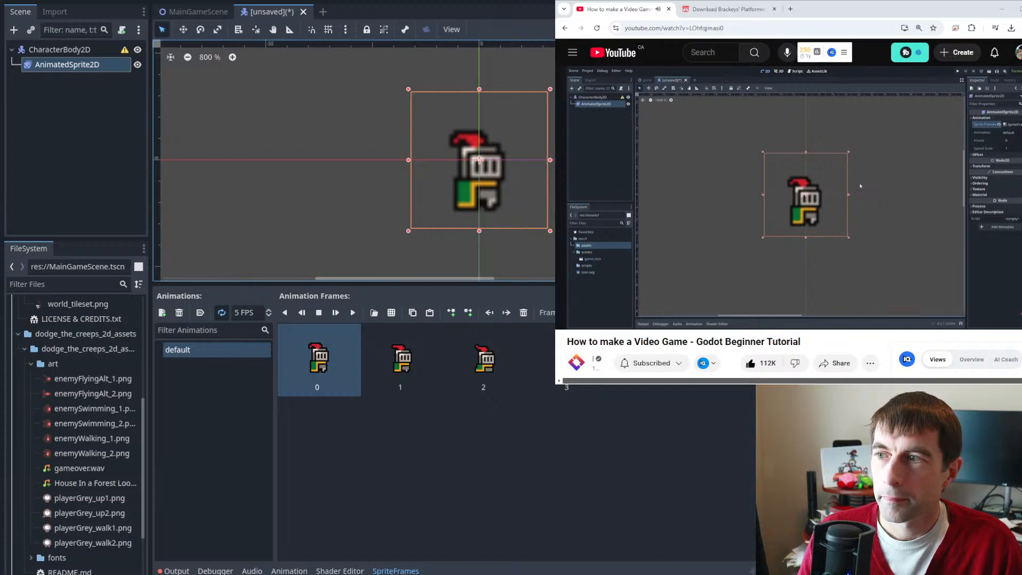
middle_drag(527, 206, 509, 200)
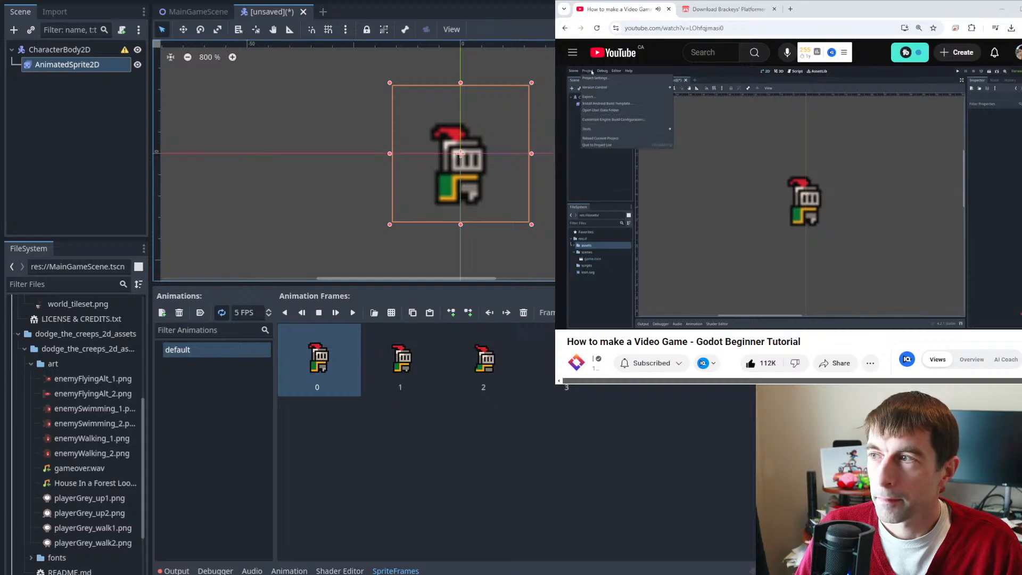
- Set the project's Default Texture Filter under Rendering > Textures to Nearest
click(51, 0)
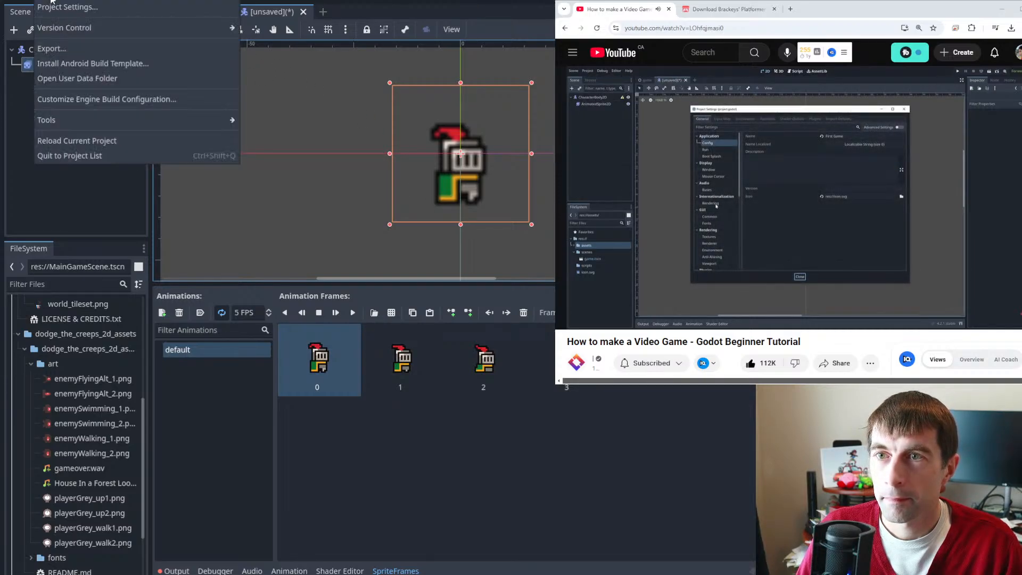
click(63, 7)
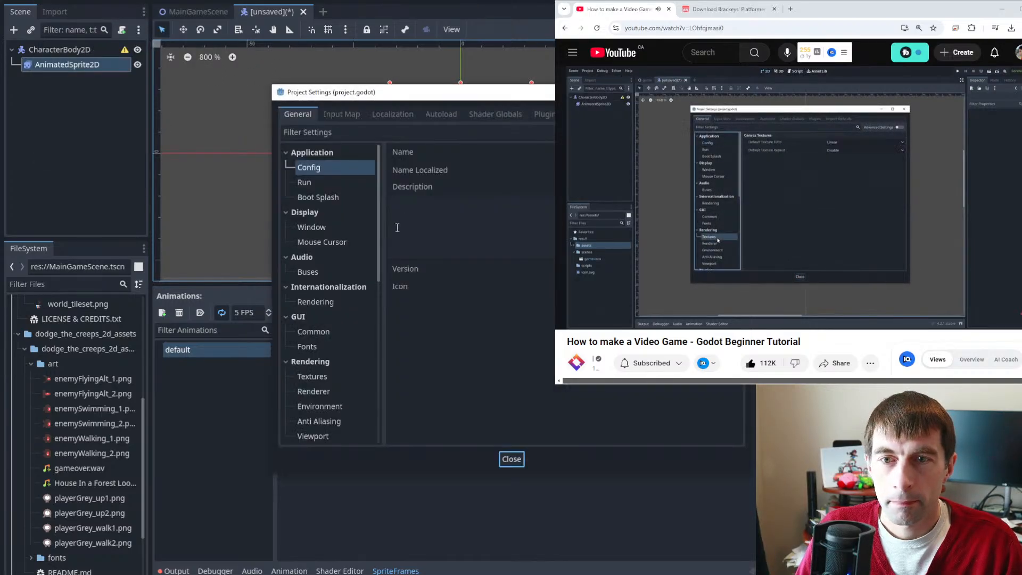
scroll(327, 320, down, 3)
click(314, 267)
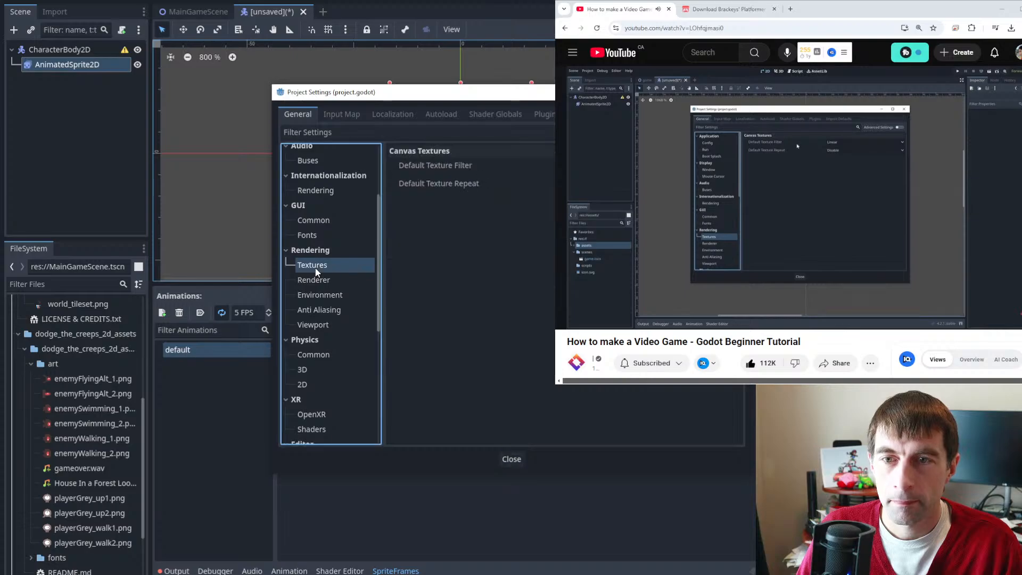
click(436, 166)
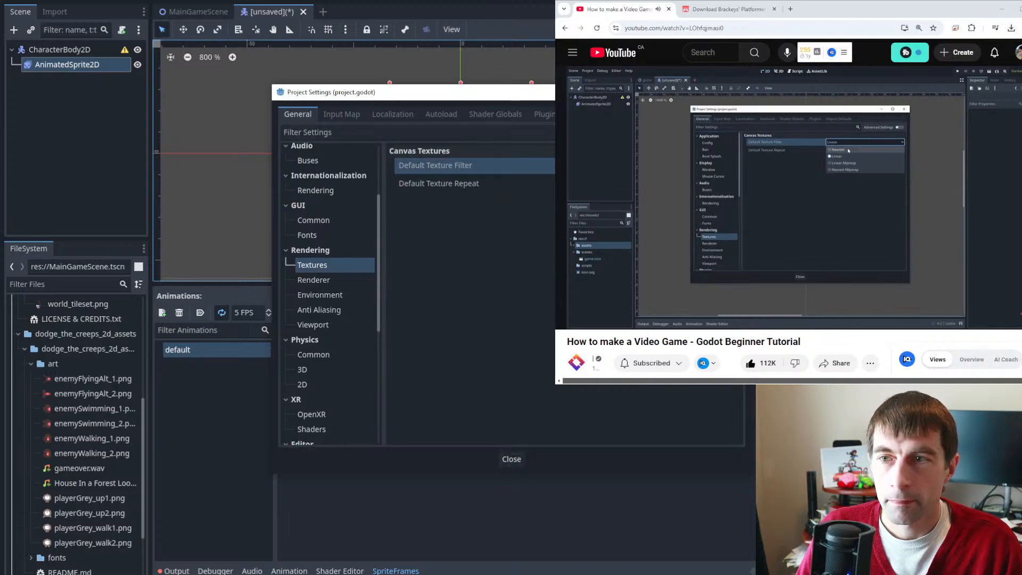
click(512, 459)
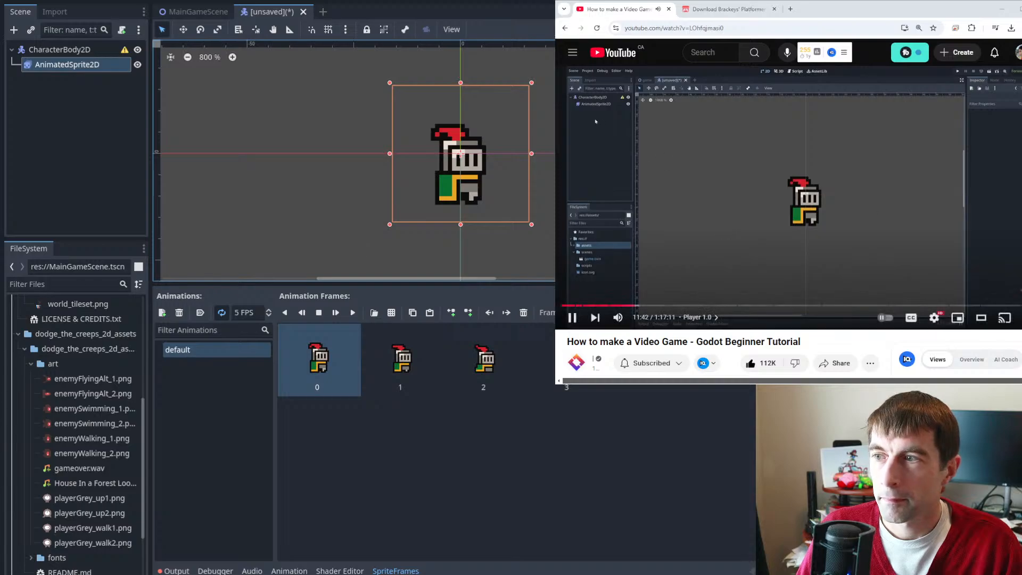
- Follow the tutorial up to 11:55 and set the default animation's speed to 10 FPS
click(854, 161)
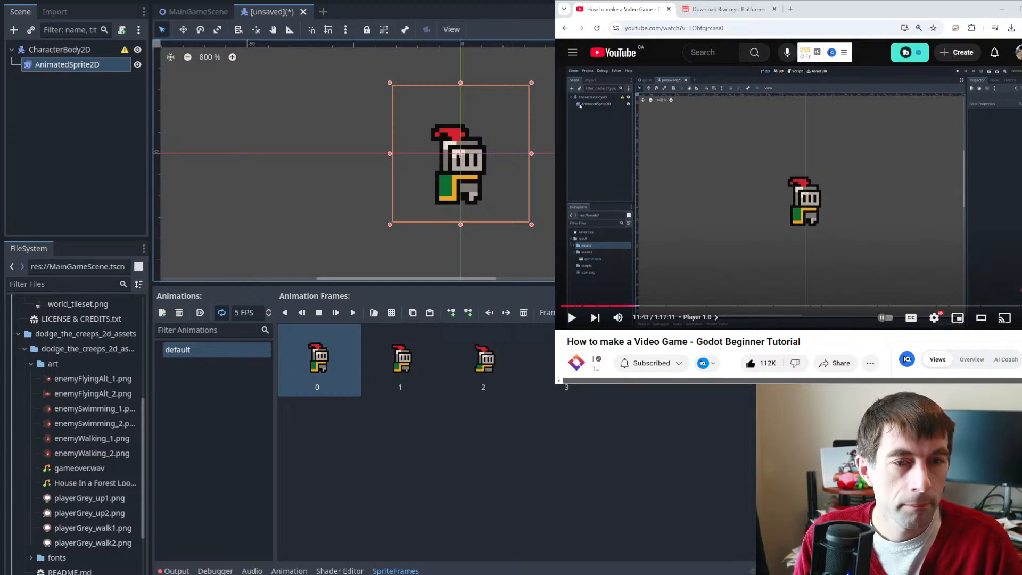
click(848, 174)
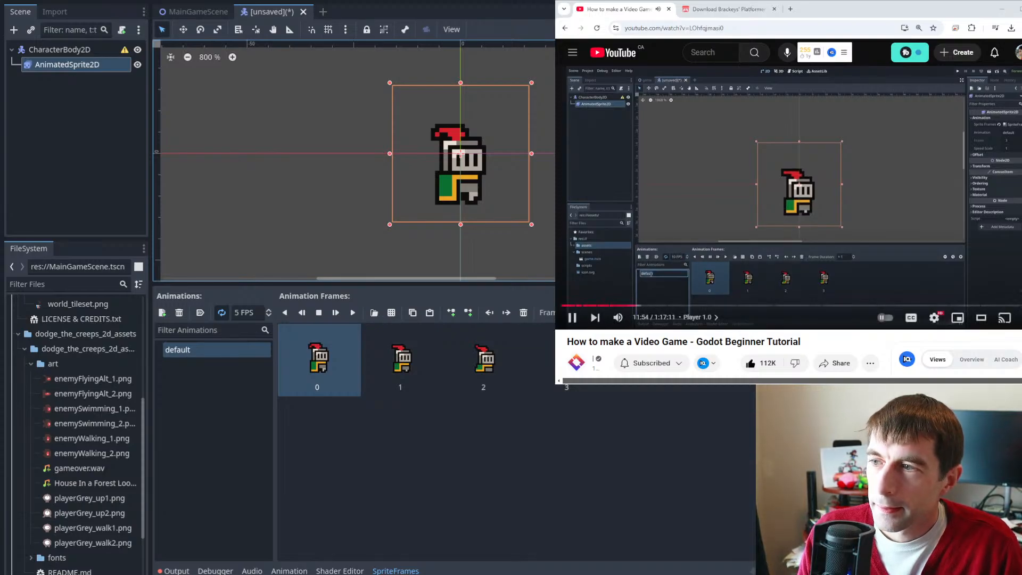
key(space)
click(245, 312)
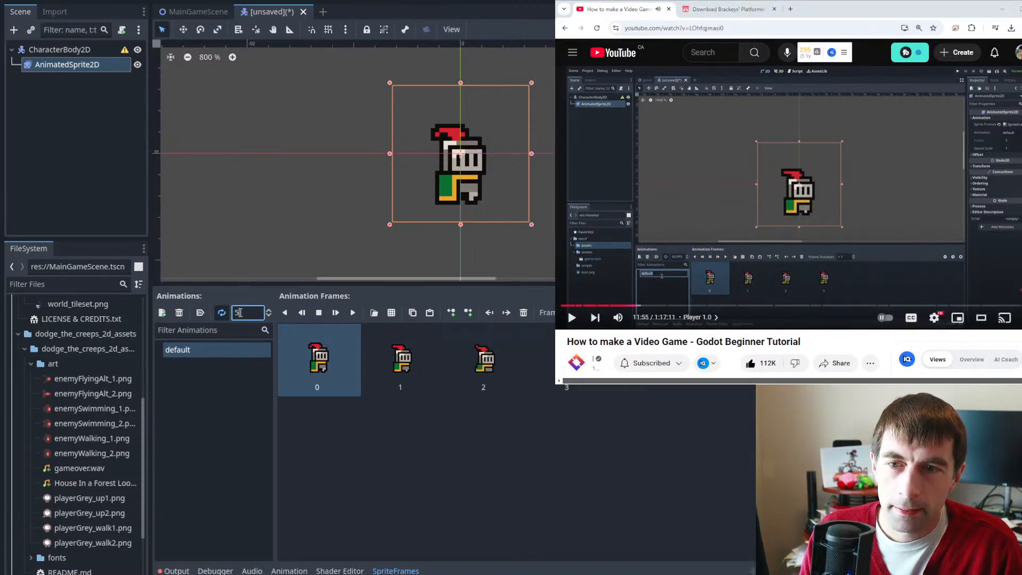
text(10)
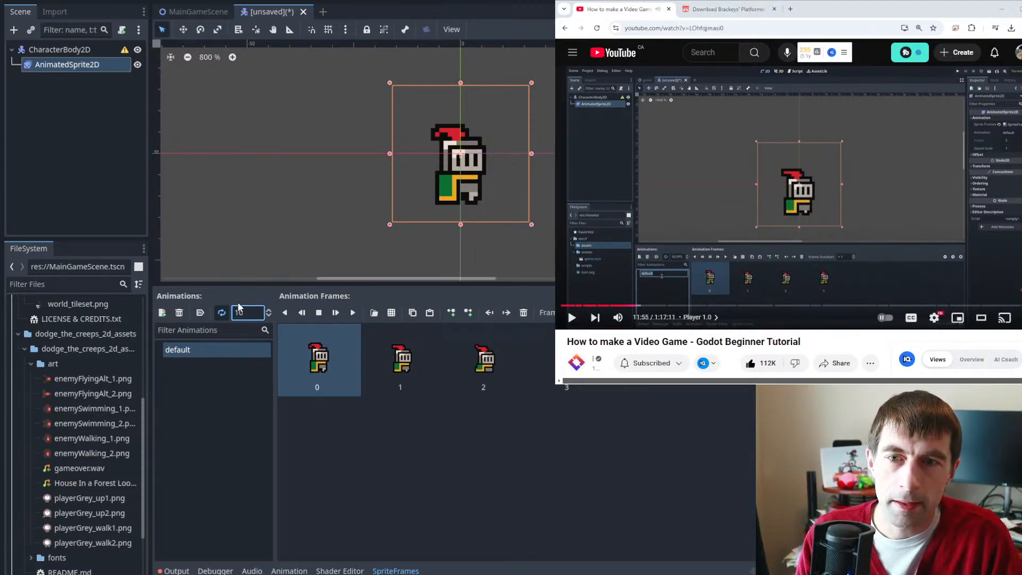
click(234, 422)
click(251, 311)
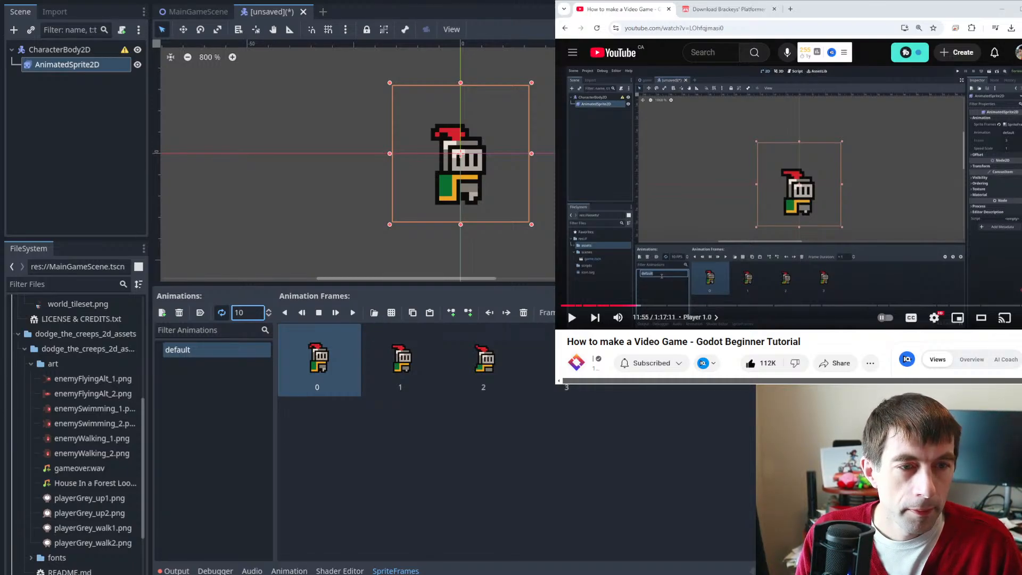
- Preview the default knight animation from frame 0, playing and pausing it repeatedly
click(353, 313)
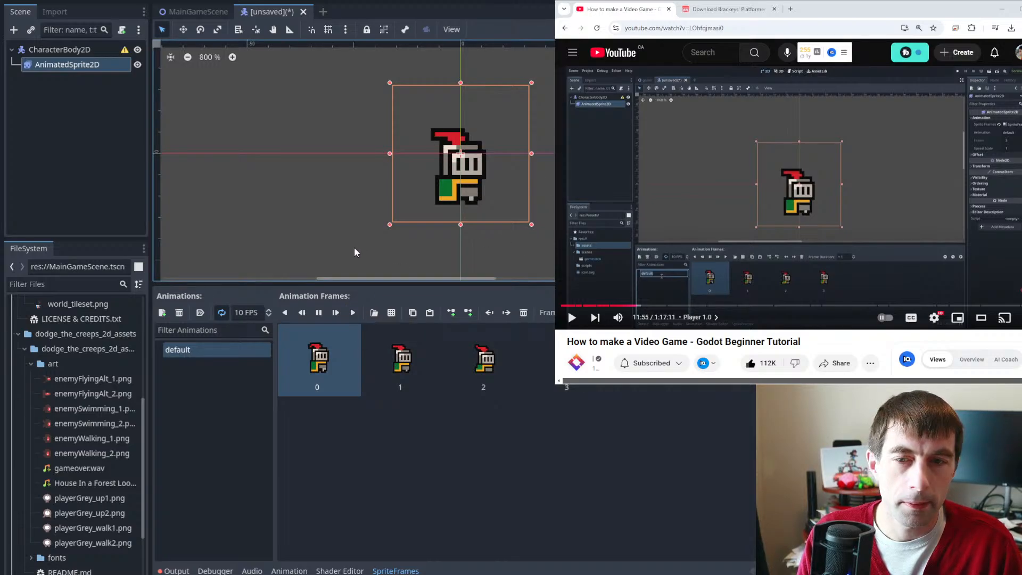
click(318, 313)
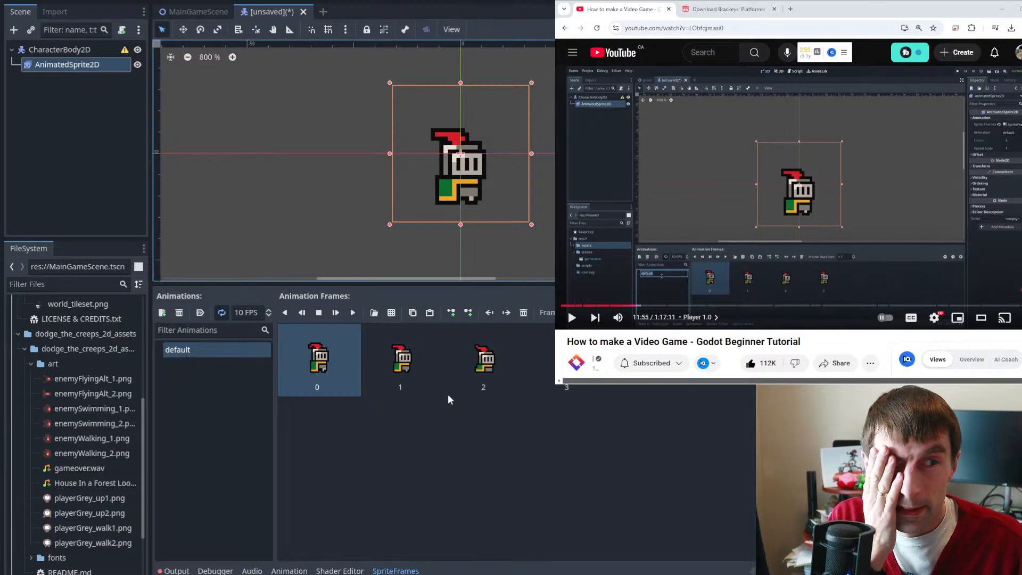
click(317, 313)
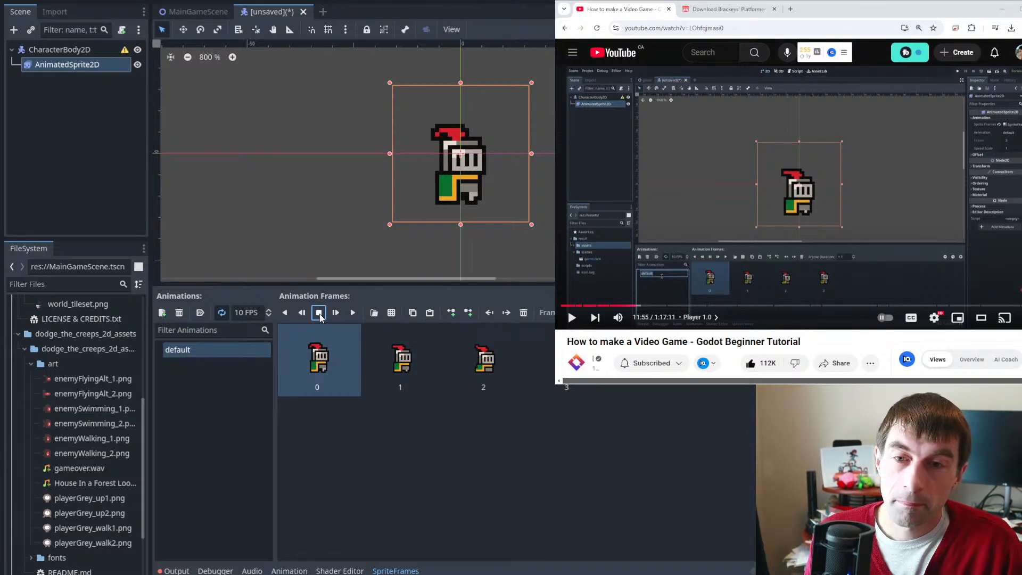
click(352, 314)
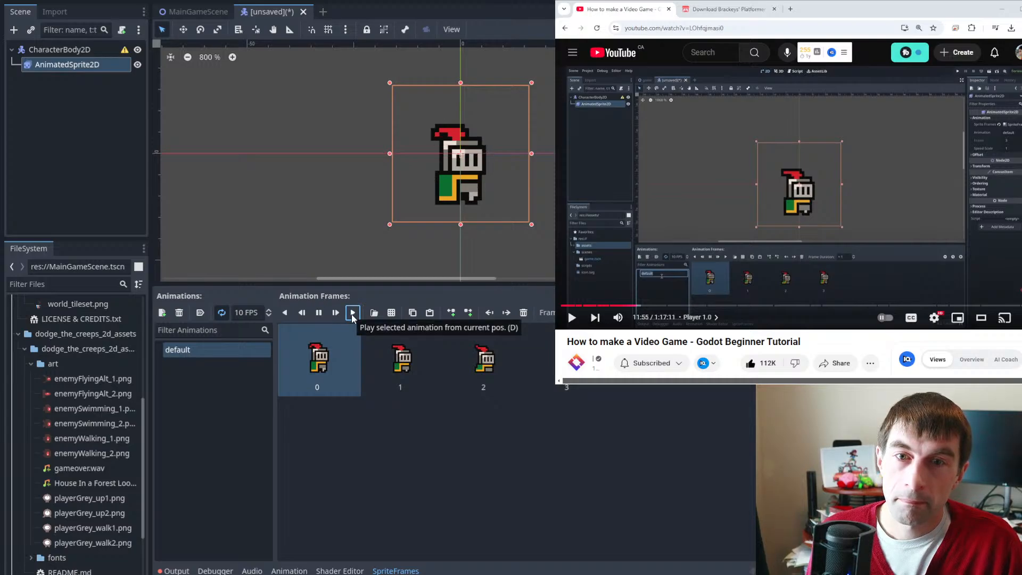
click(319, 313)
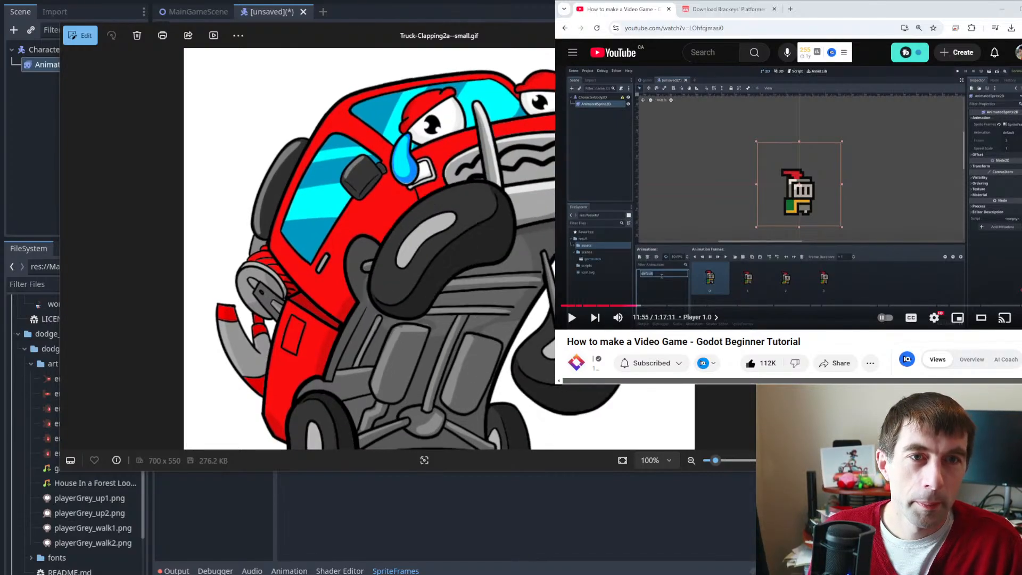
- Leave the truck GIF for GameMaker, postpone its new version reminder, and return to Godot
click(802, 34)
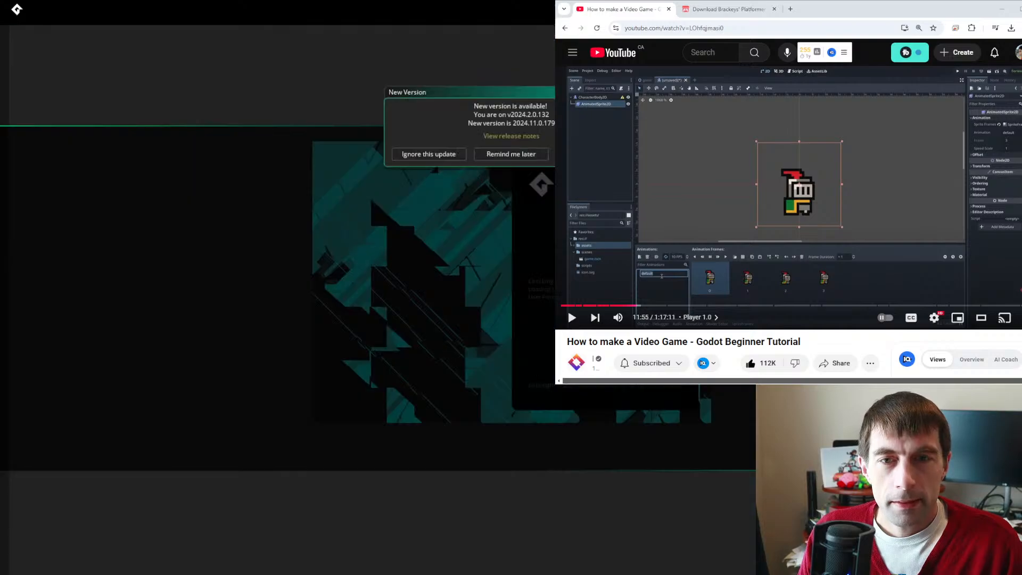
click(532, 154)
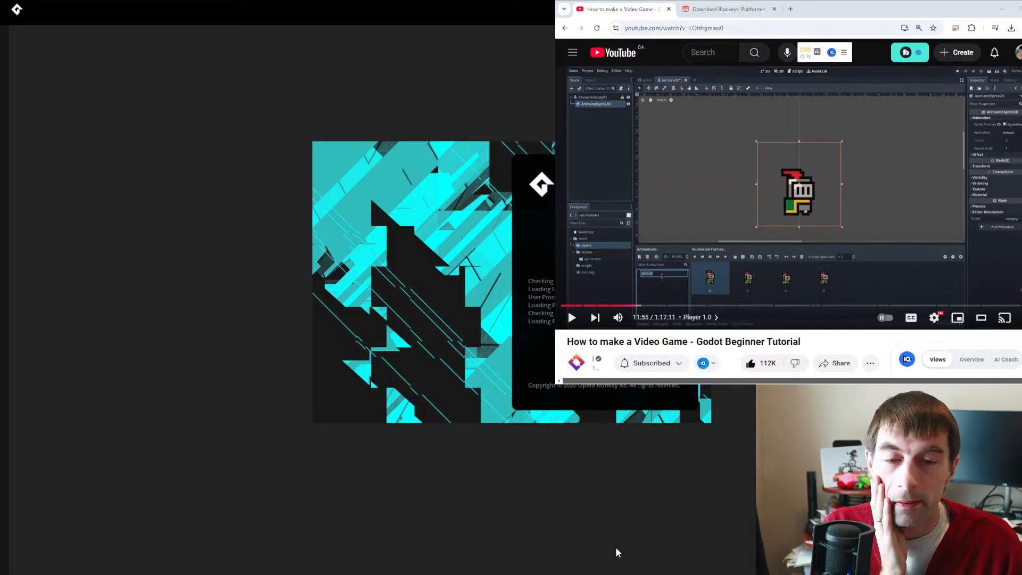
key(alt+Tab)
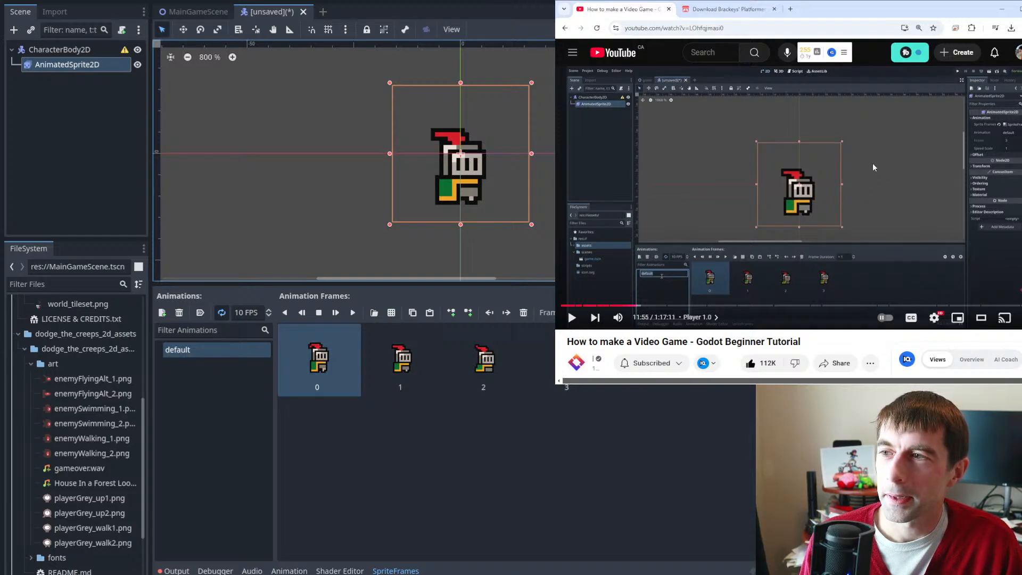
- Watch the tutorial in short stretches from 11:55 to 12:05 for how the knight sprite is positioned
click(860, 136)
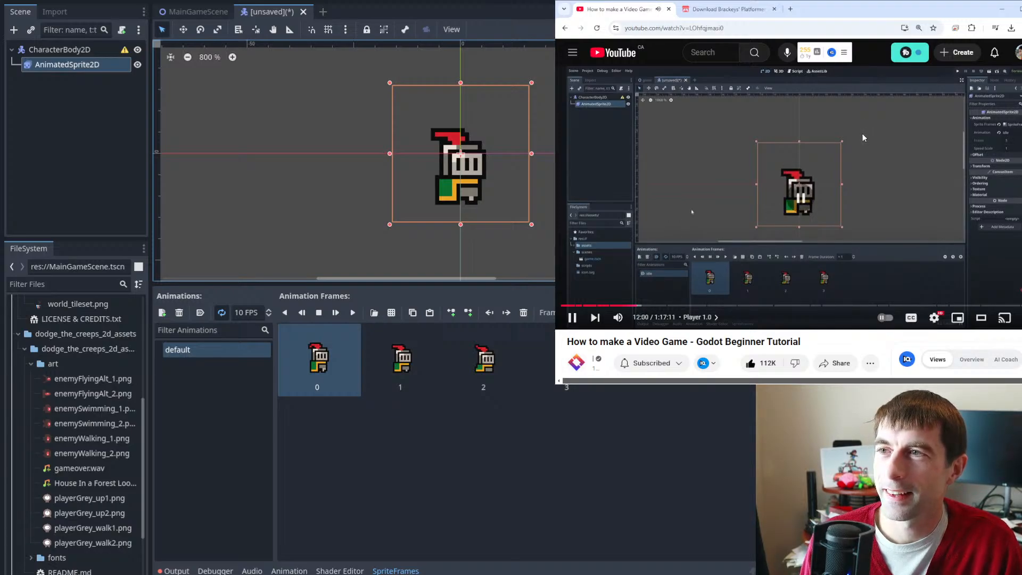
click(861, 133)
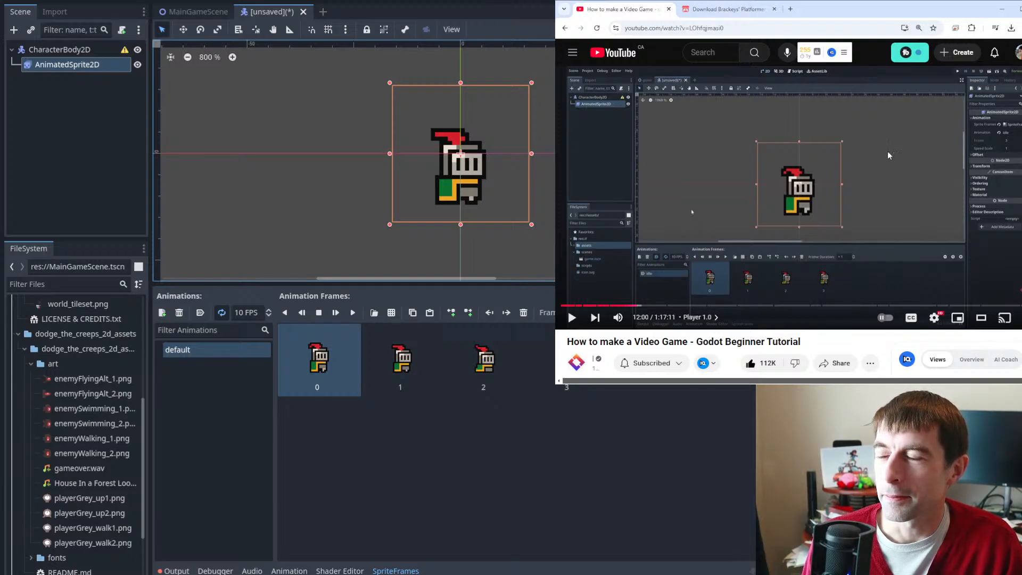
click(860, 137)
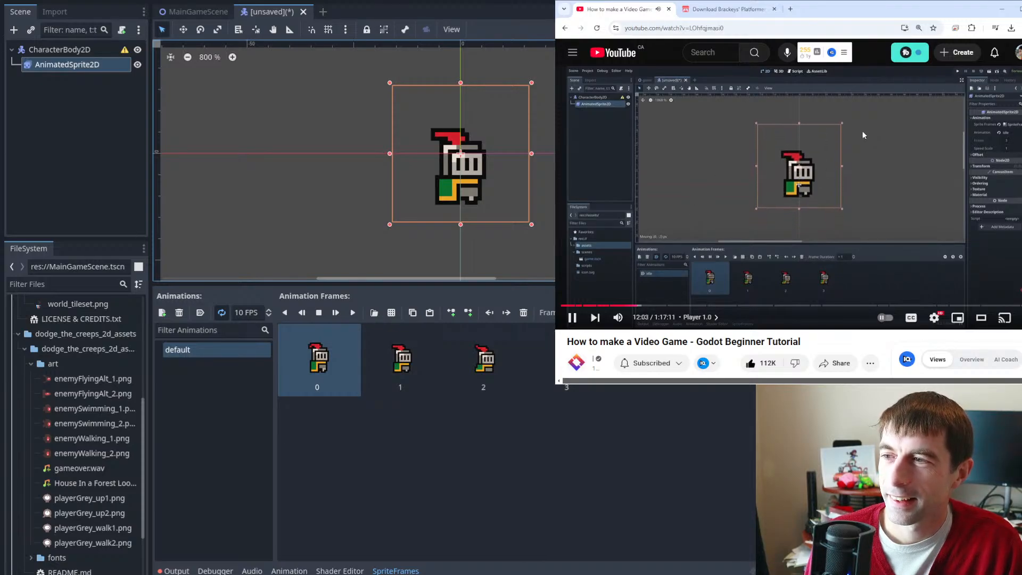
click(866, 134)
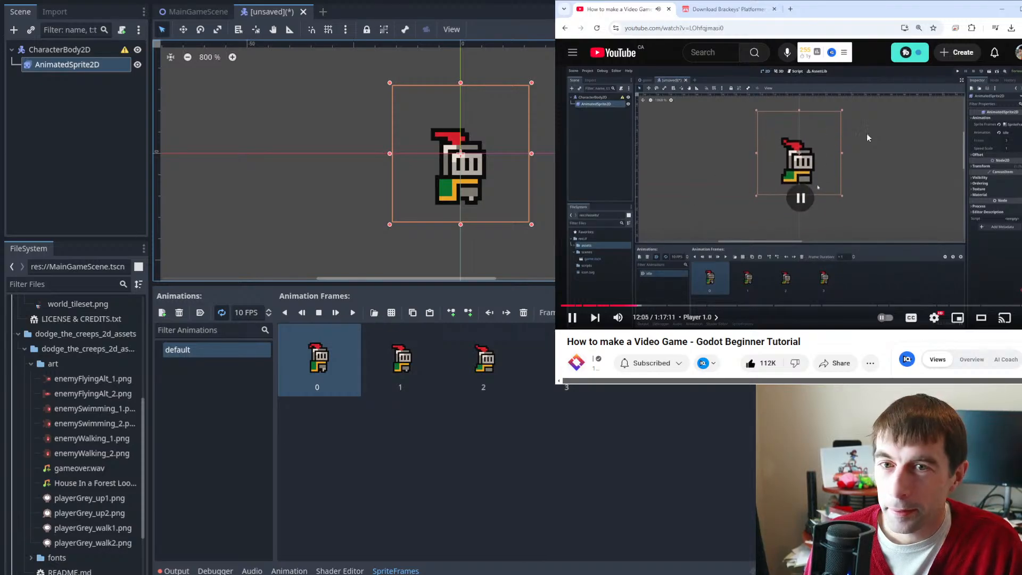
- Move the knight sprite up so its feet rest on the scene's horizontal origin line
middle_drag(528, 219, 522, 270)
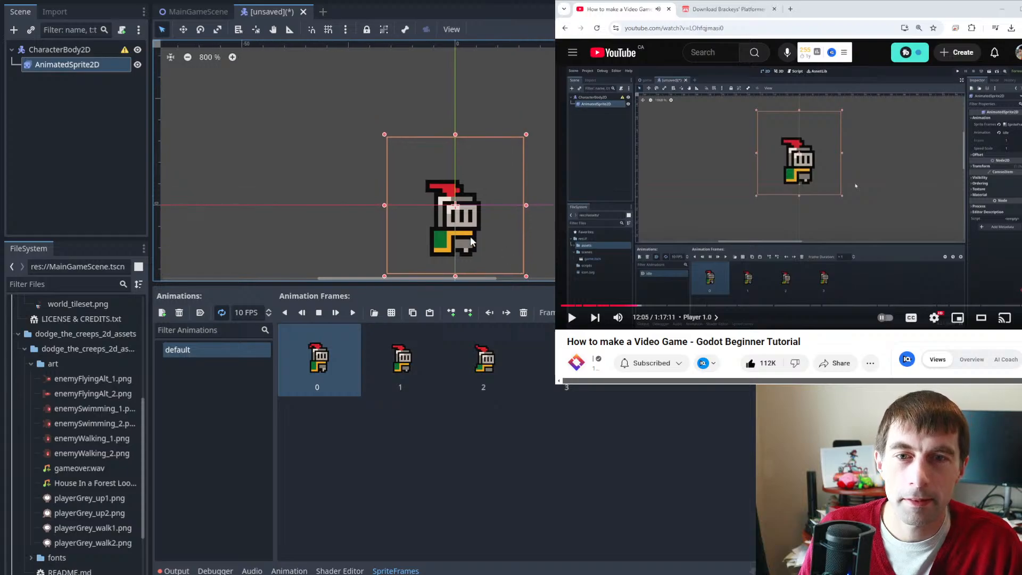
drag(471, 242, 475, 192)
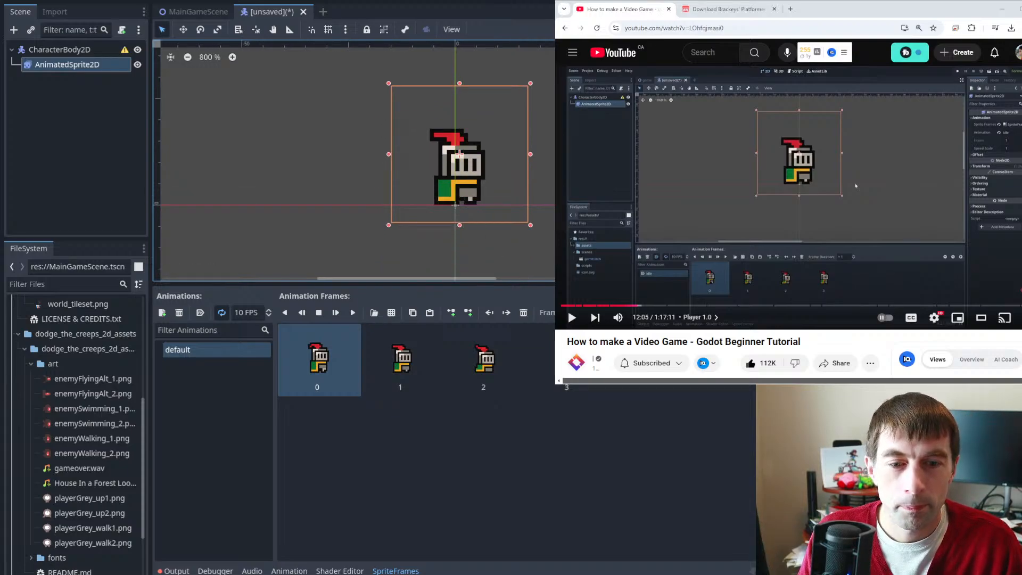
mouse_move(611, 573)
click(606, 554)
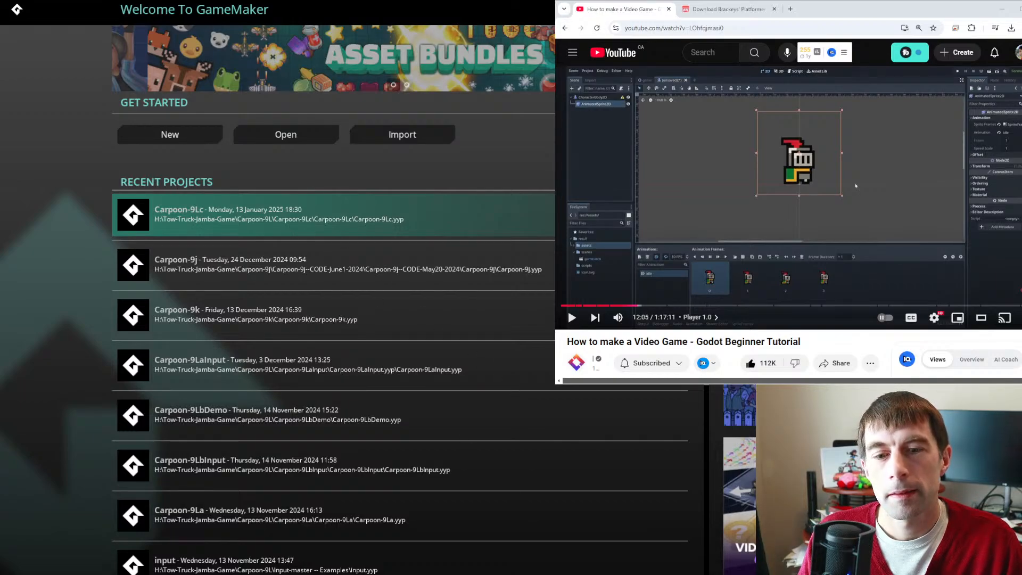
click(612, 574)
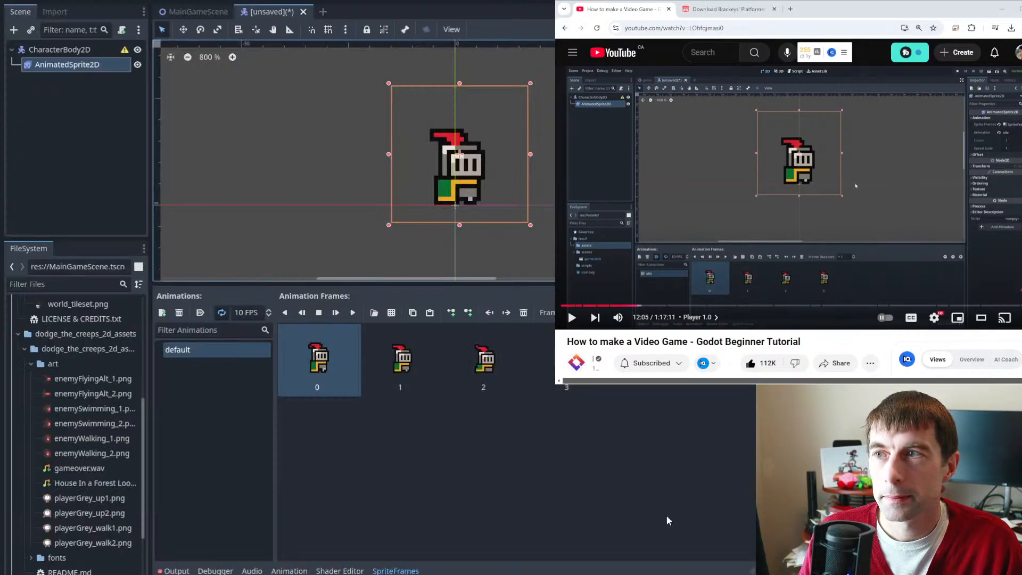
- Watch the tutorial from 12:05 to 12:20 about the CharacterBody2D's missing collision shape warning
click(820, 160)
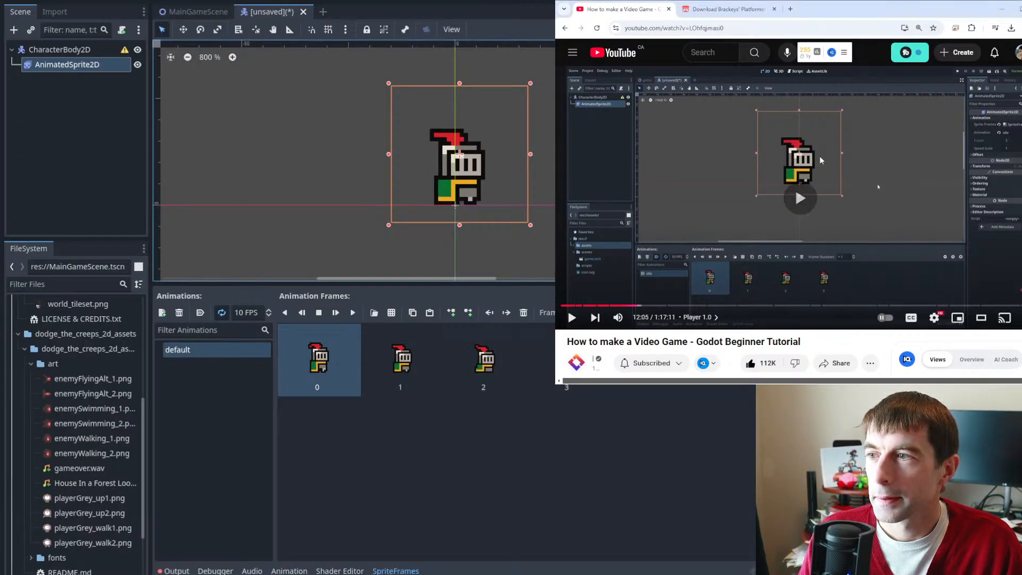
click(854, 153)
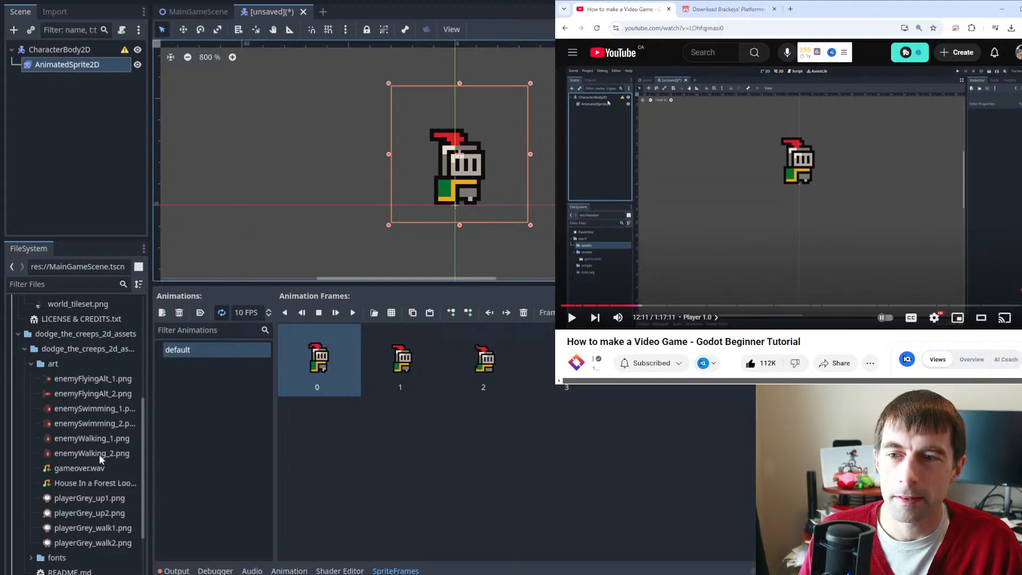
scroll(99, 454, down, 3)
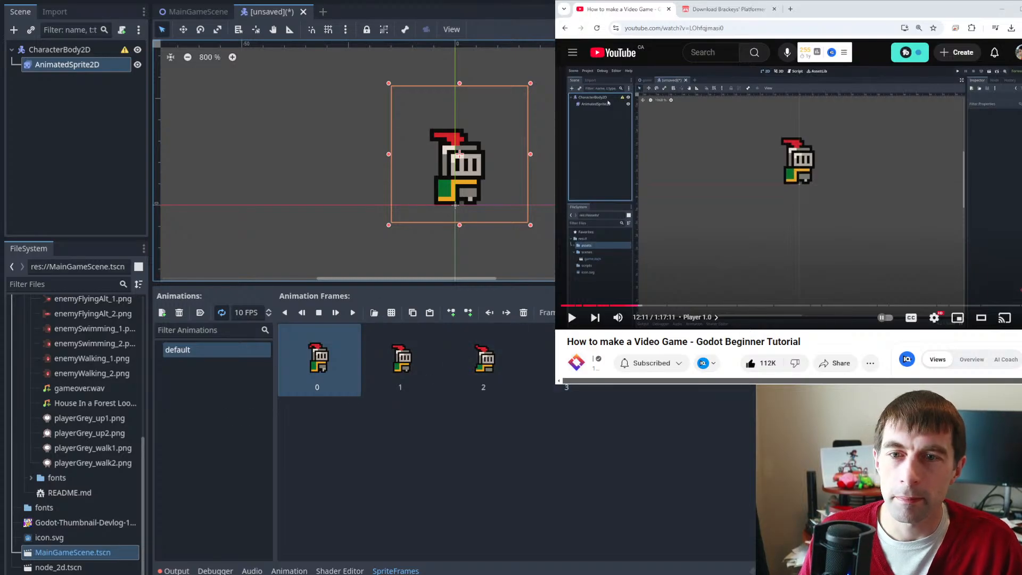
click(794, 184)
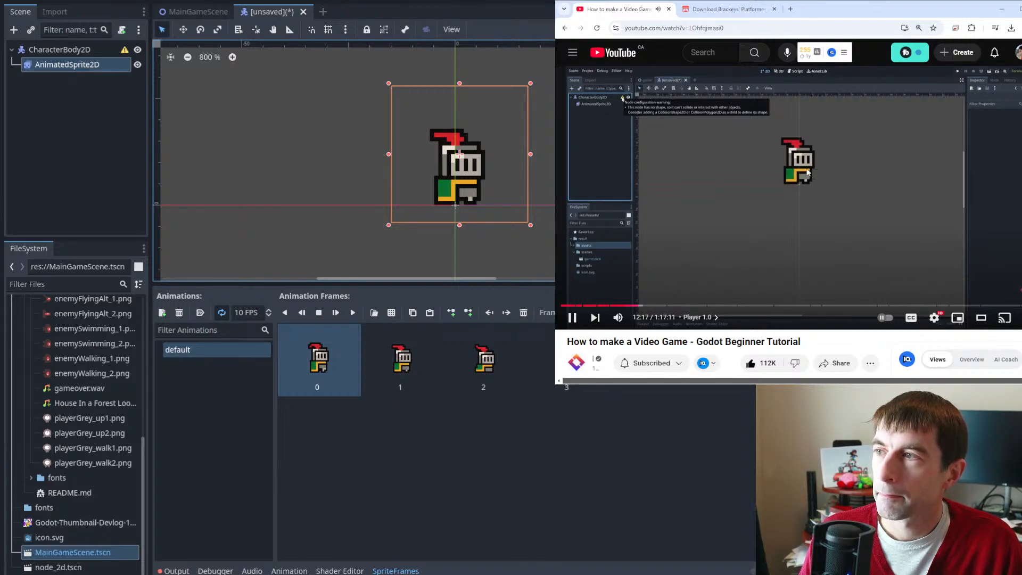
click(861, 174)
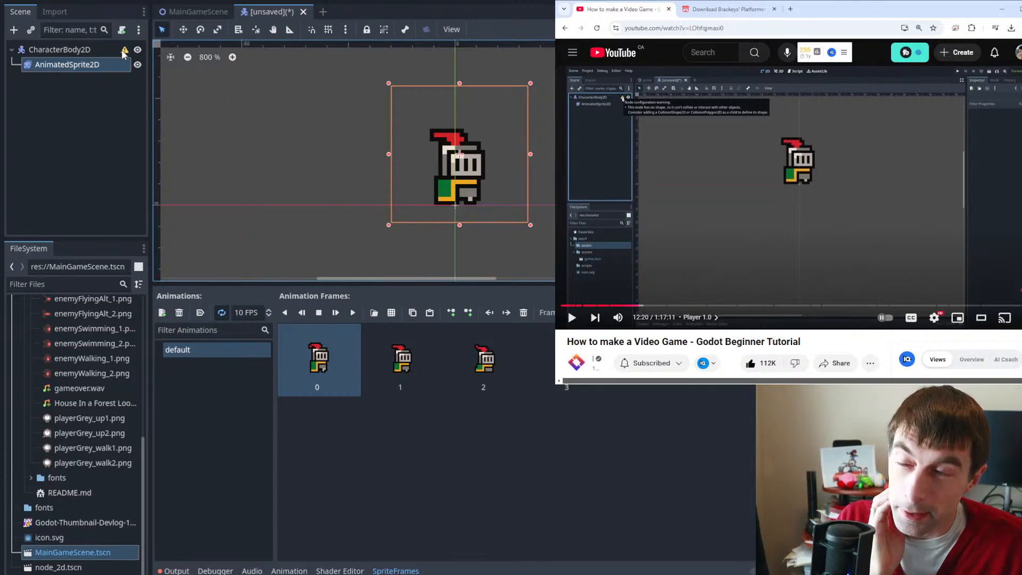
- Switch to GameMaker, open oStartLever's StartLever_onlyTOP sprite, and preview its animation at 5 frames per second
key(alt+Tab)
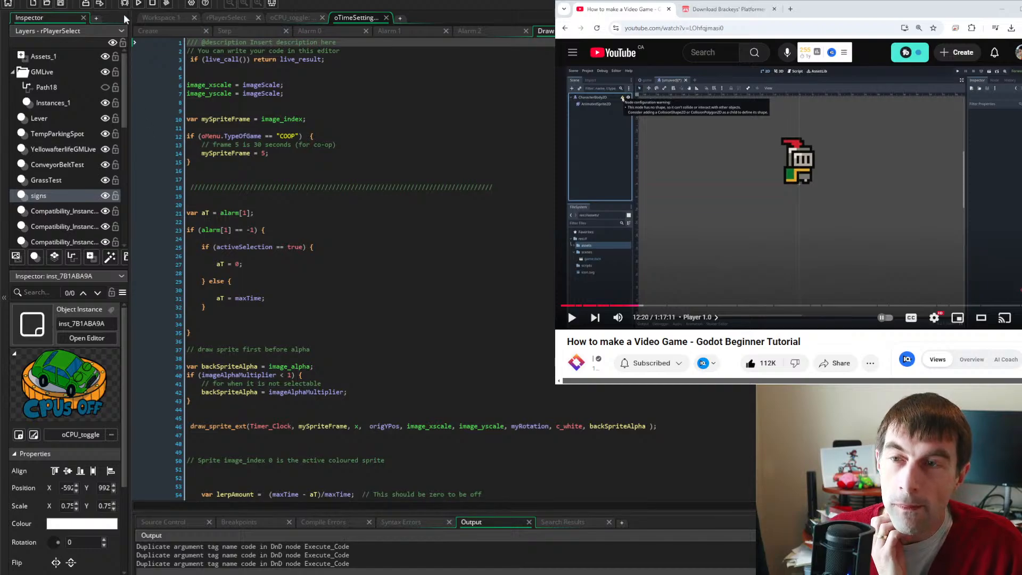
click(165, 17)
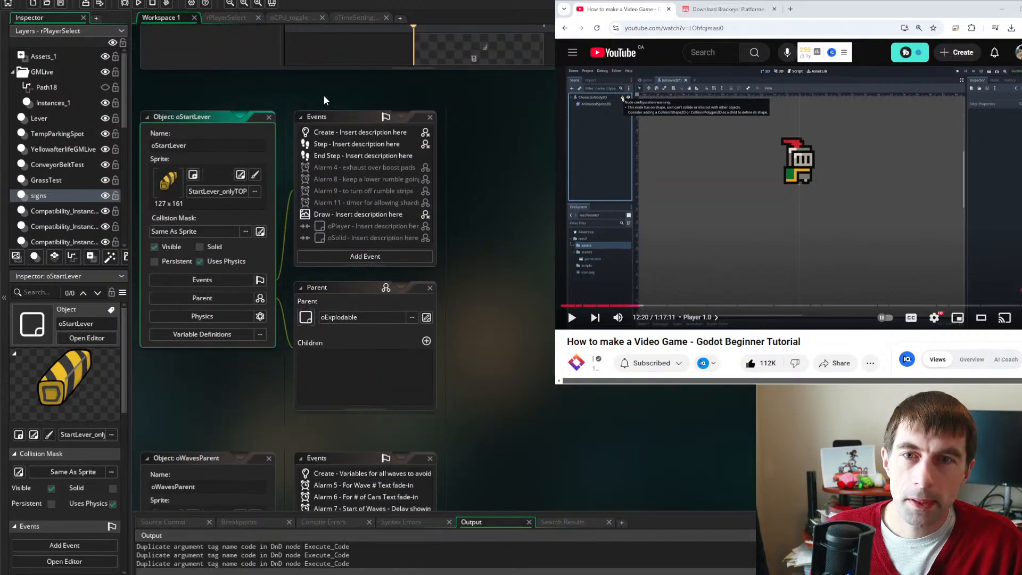
click(240, 175)
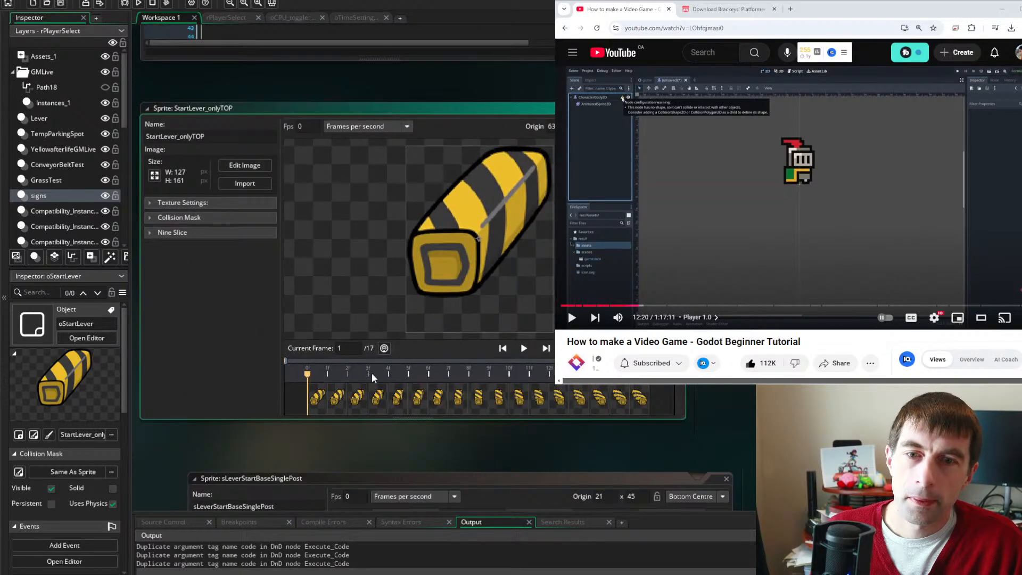
click(524, 349)
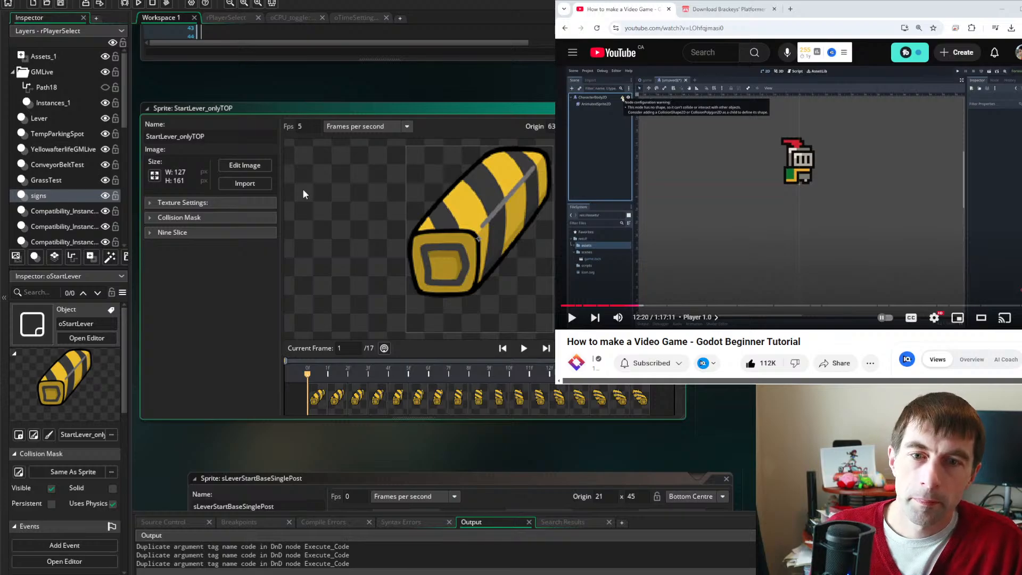
click(524, 349)
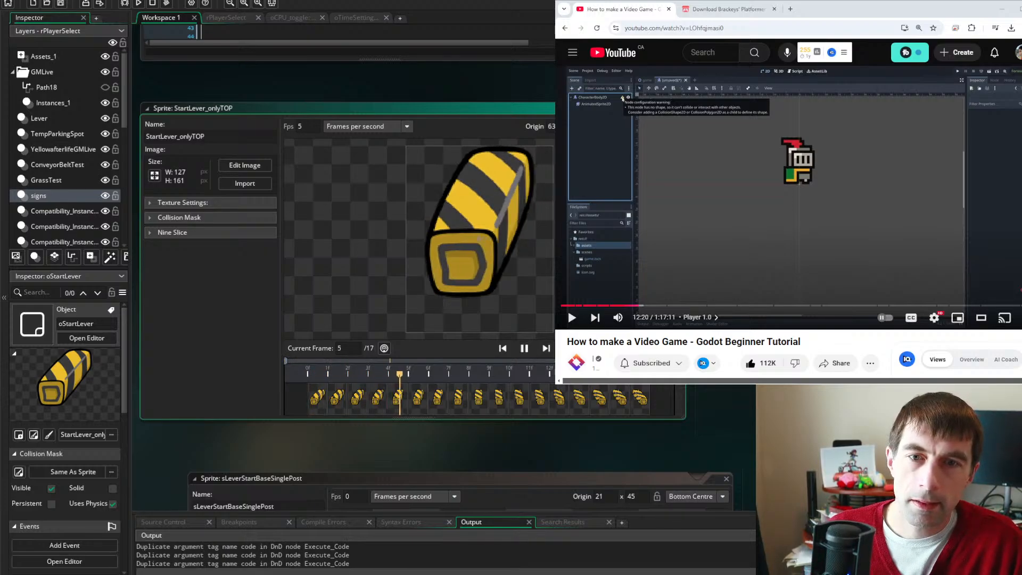
- Set the StartLever_onlyTOP sprite's speed to 10 frames per second, preview it, and return to Godot
text(10)
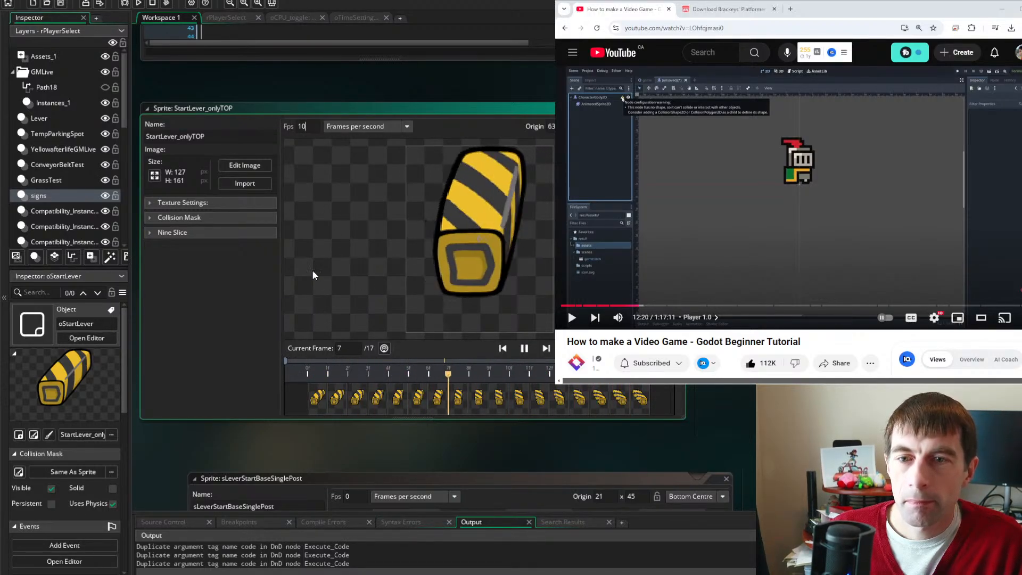
click(525, 348)
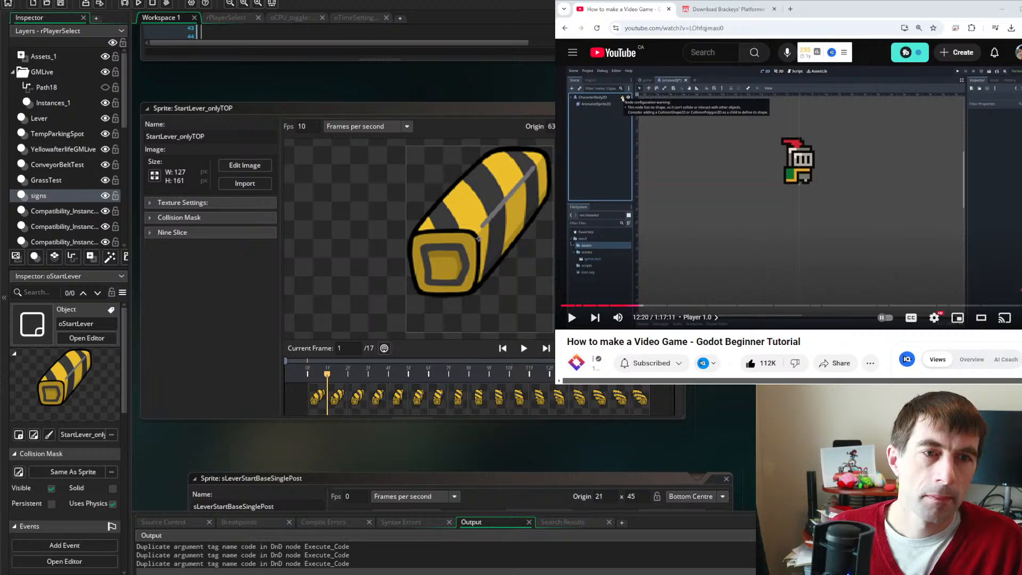
scroll(453, 142, down, 12)
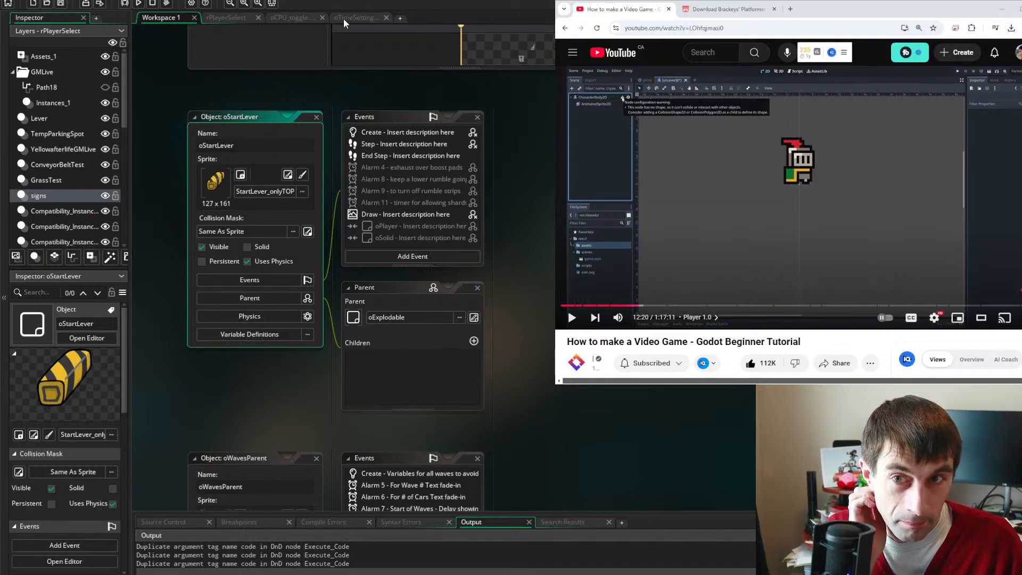
key(alt+Tab)
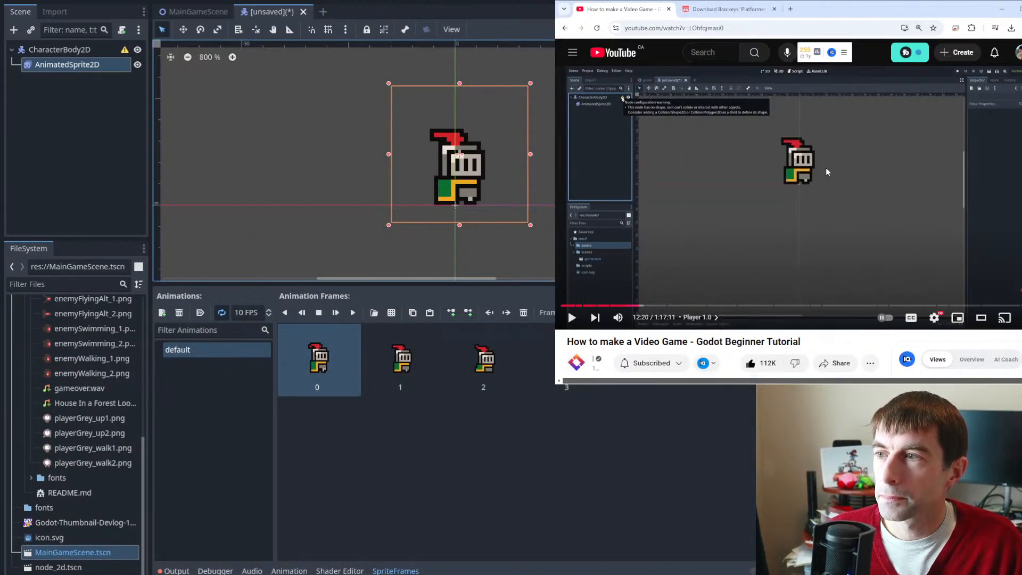
- Watch the tutorial in short stretches from 12:20 to 12:38 for how the player's collision node is added
click(826, 170)
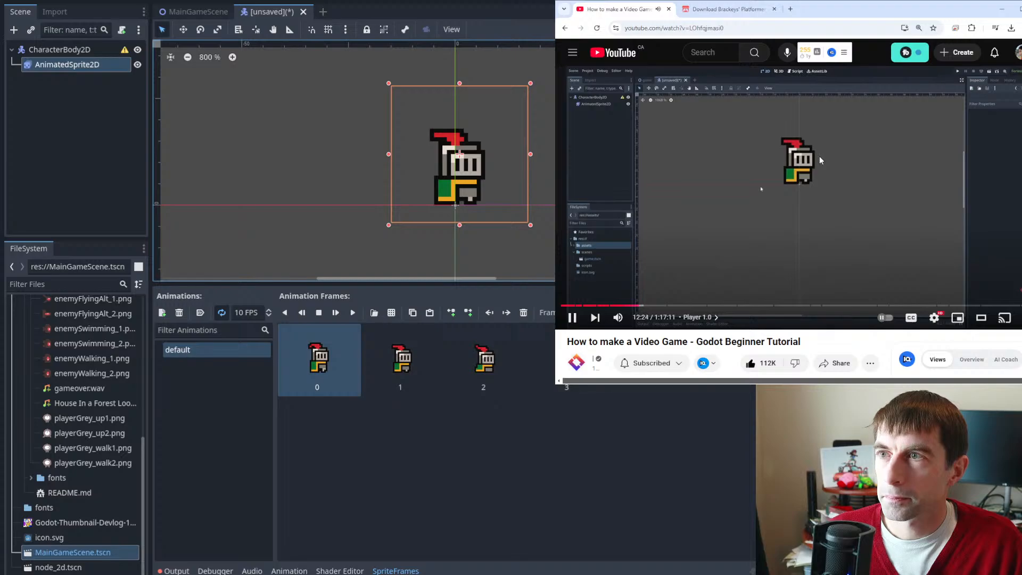
click(819, 154)
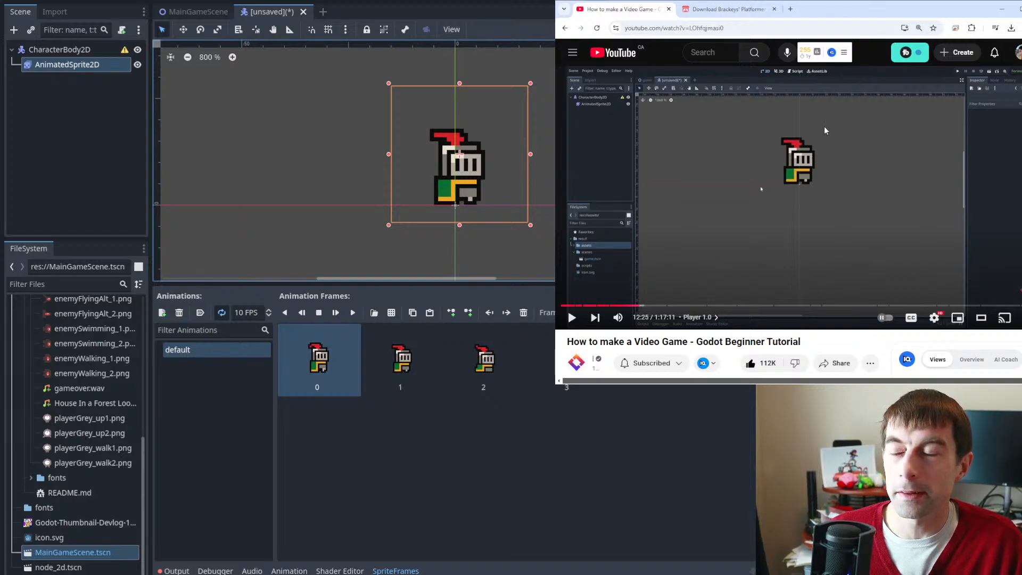
click(828, 144)
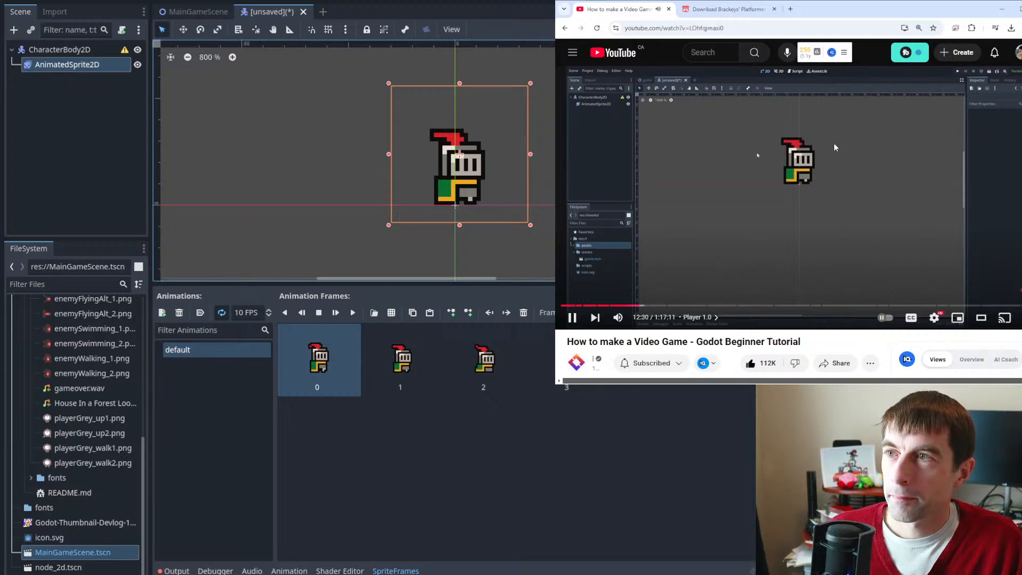
click(833, 145)
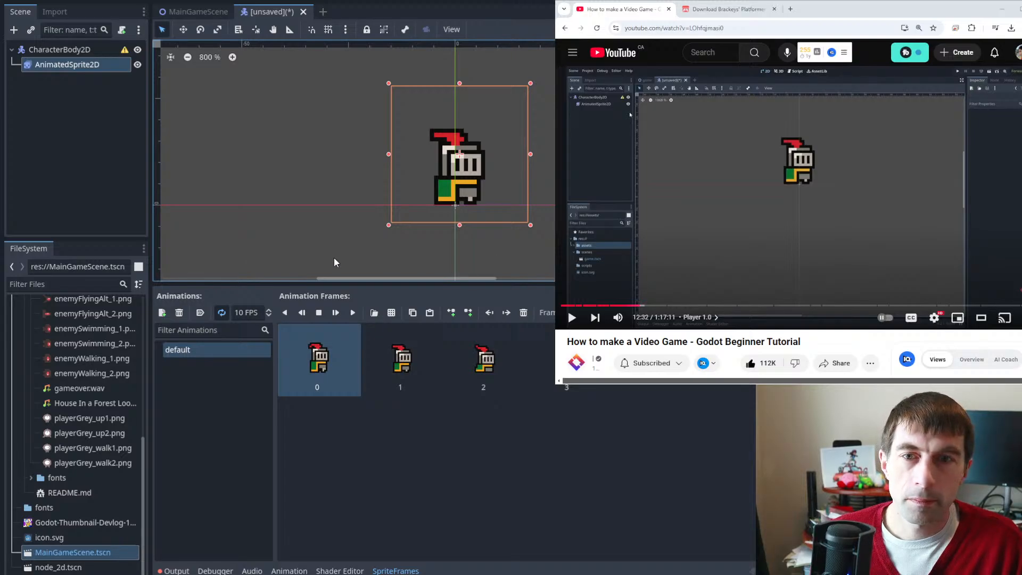
click(852, 138)
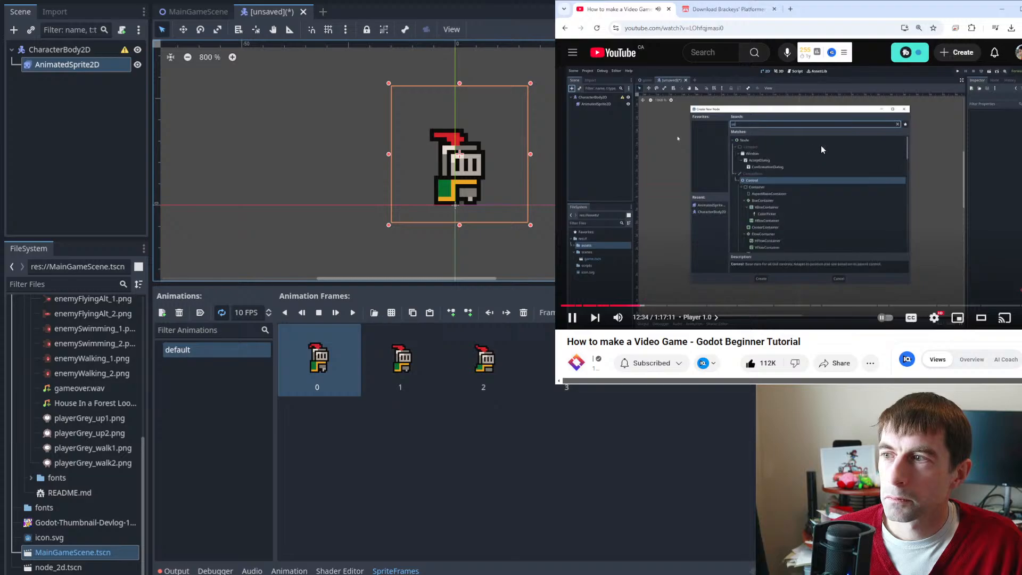
click(92, 94)
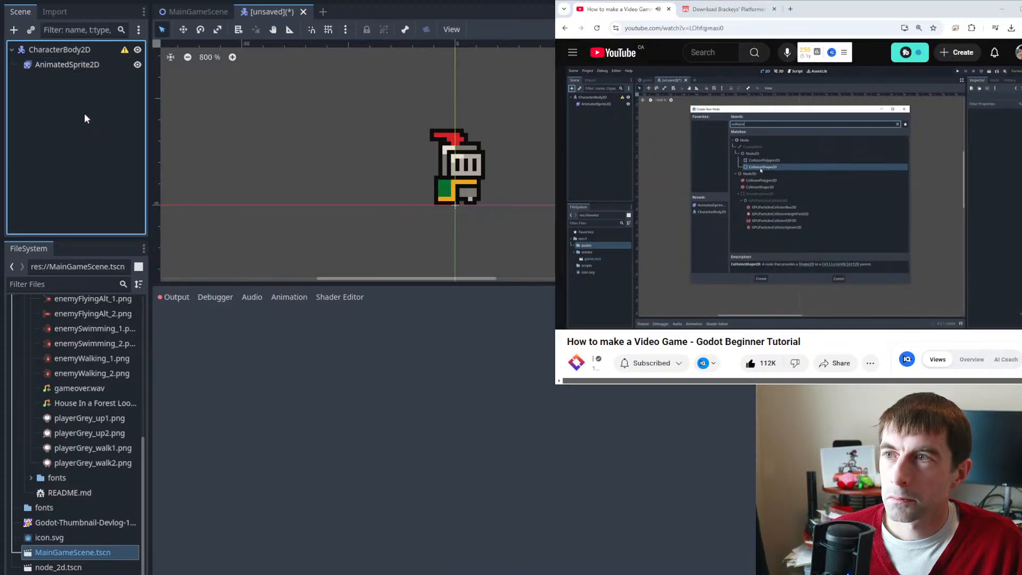
click(861, 151)
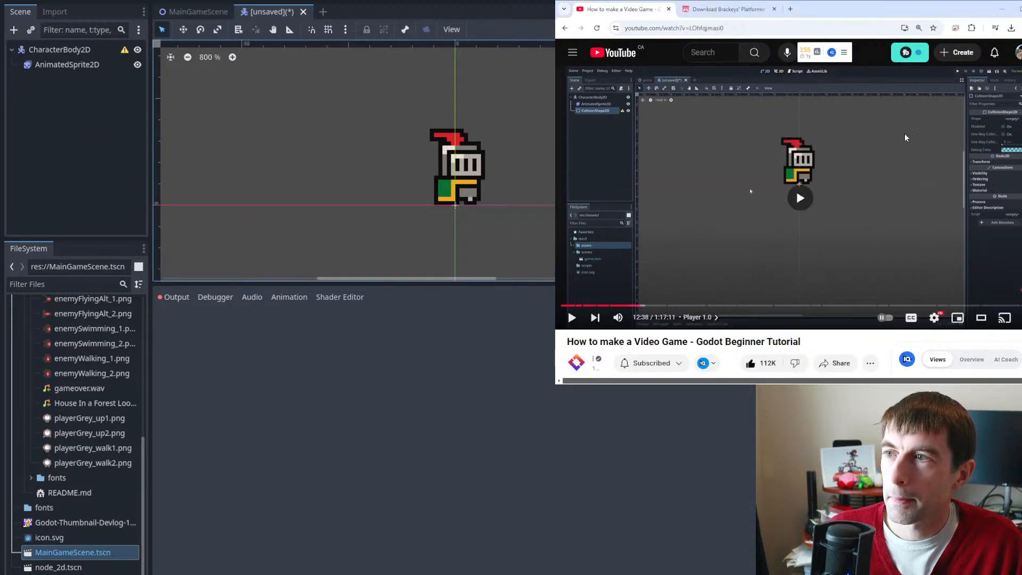
- Add a CollisionShape2D node under CharacterBody2D, finding it with the search term "Collision"
click(14, 29)
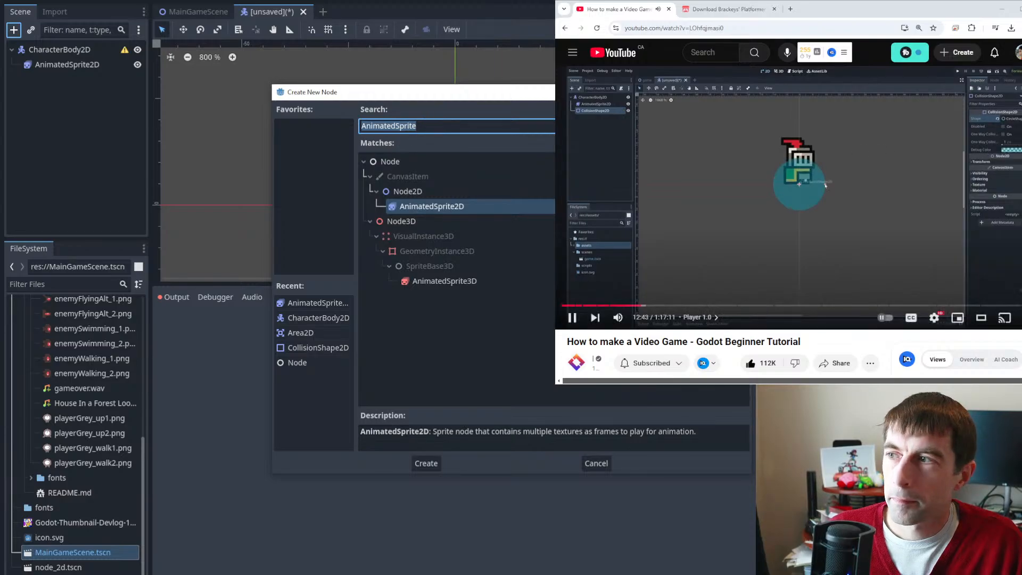
click(803, 134)
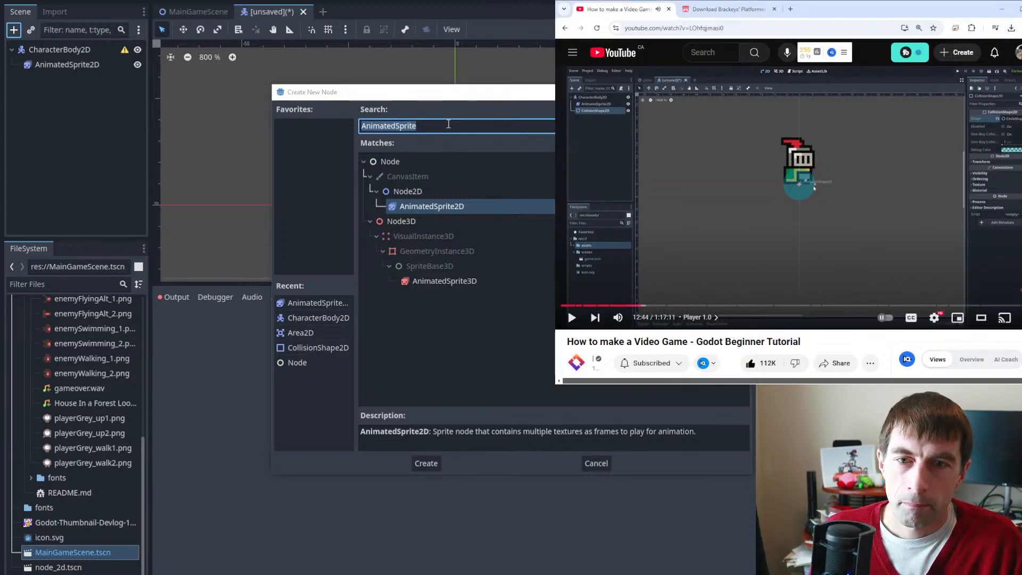
key(c)
key(l)
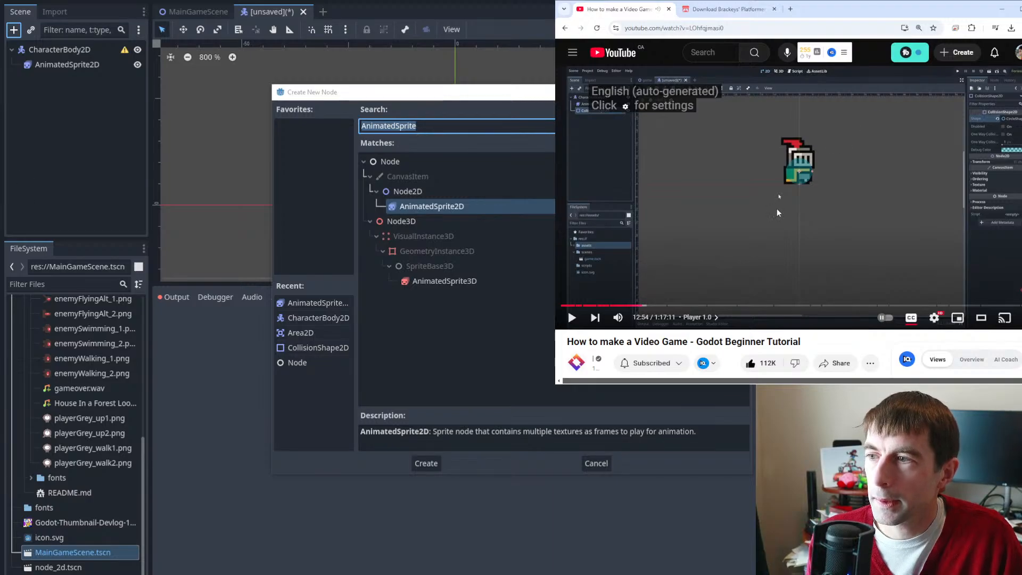
click(410, 115)
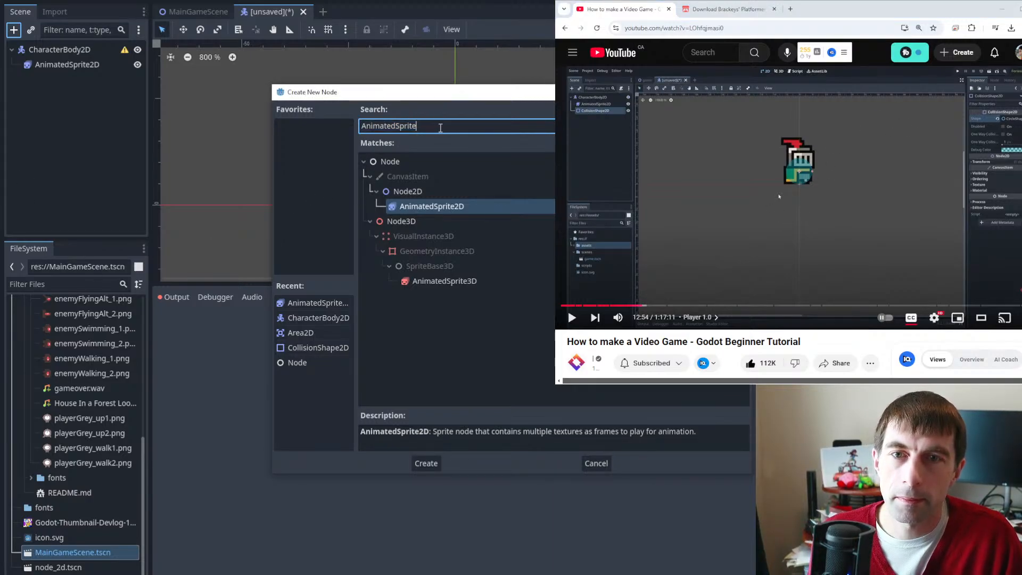
text(Collision)
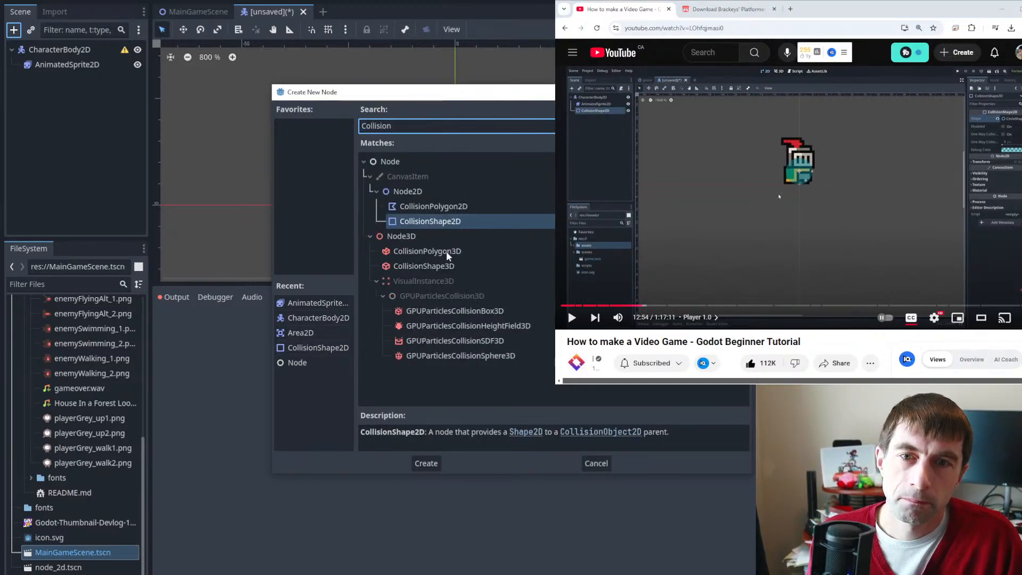
double_click(449, 222)
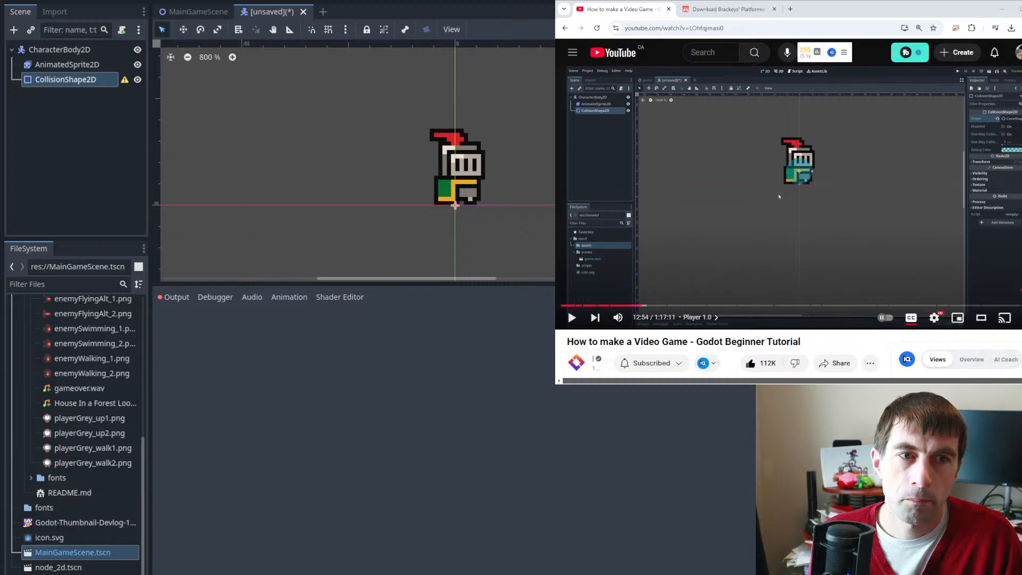
- Shrink the circular collision shape and center it over the knight's lower body, following the tutorial
drag(474, 179, 490, 163)
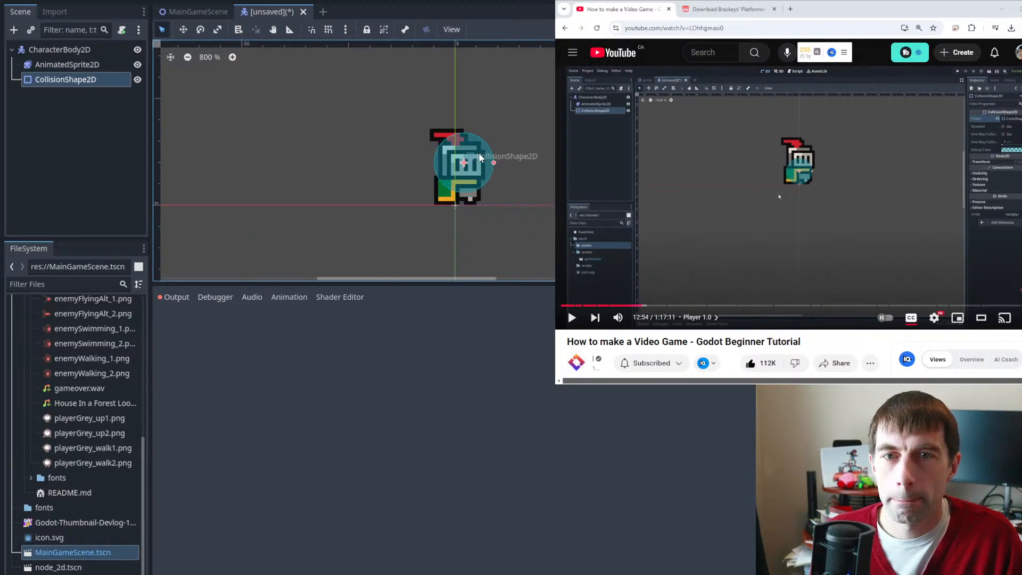
mouse_move(478, 153)
mouse_down()
mouse_move(481, 168)
mouse_move(463, 150)
mouse_up()
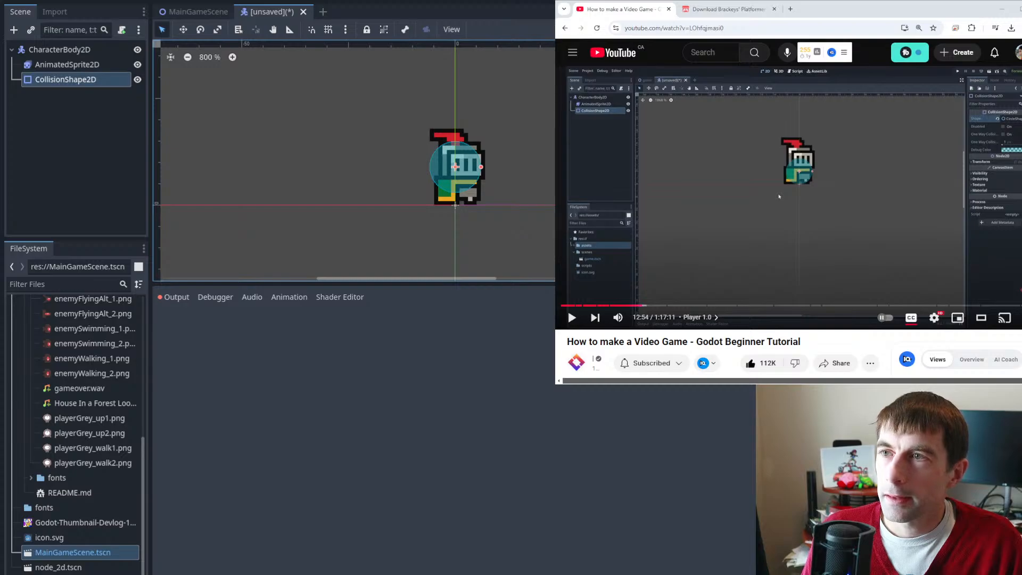
click(813, 172)
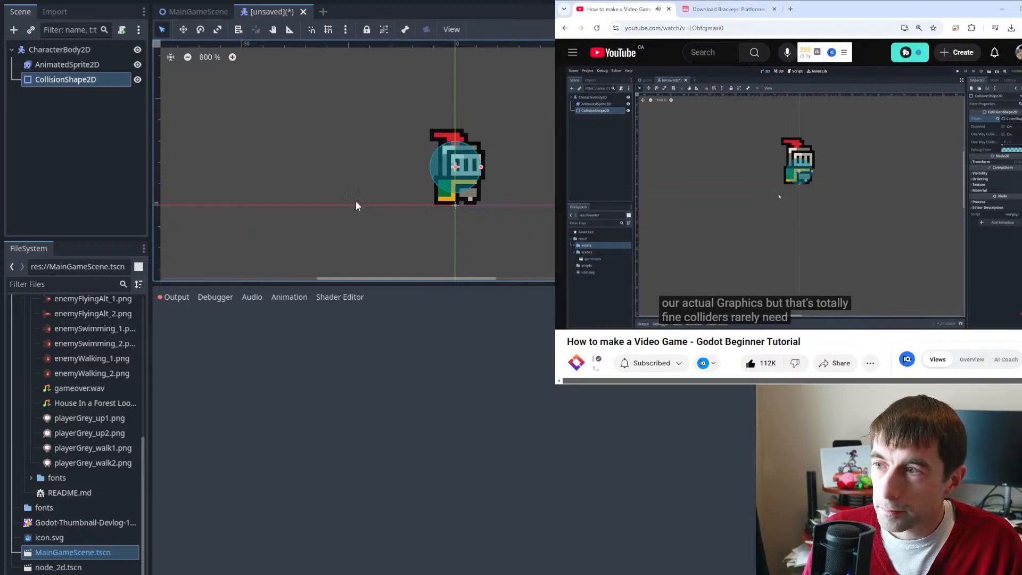
drag(472, 153, 463, 176)
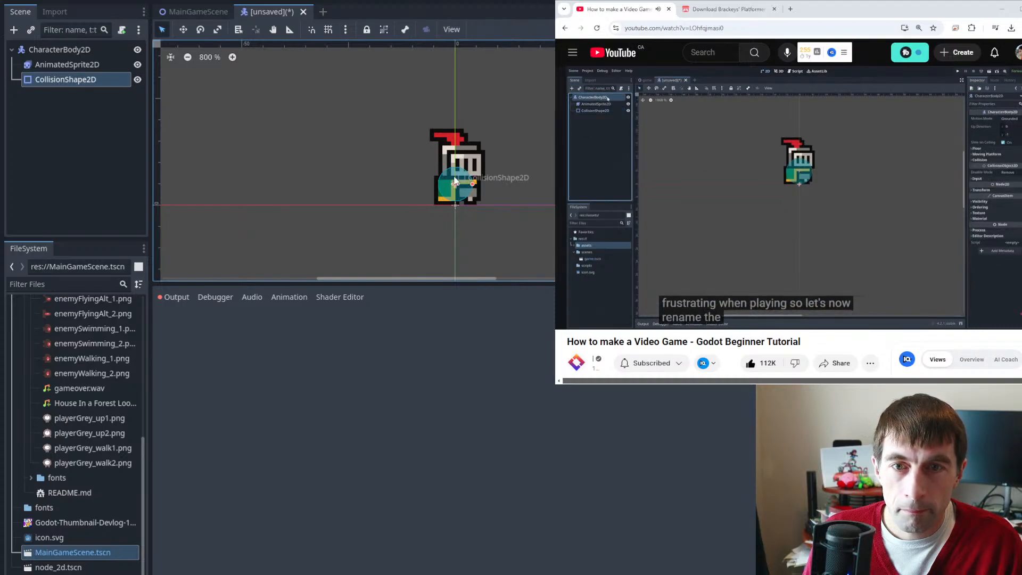
- Nudge the collision circle slightly right over the knight's lower body and rename the root node Player_CharacterBody2D
drag(454, 185, 458, 184)
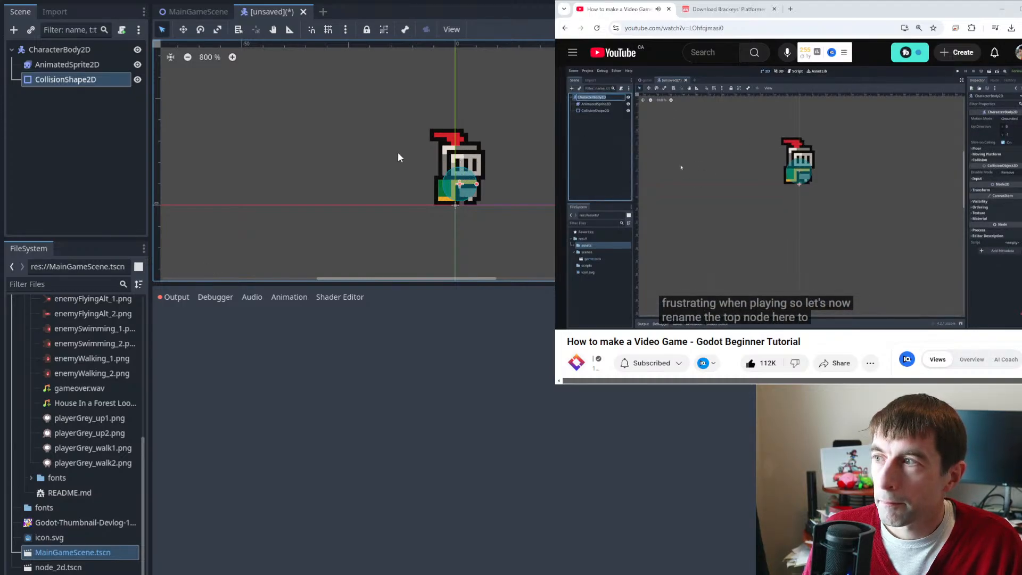
click(55, 49)
click(54, 48)
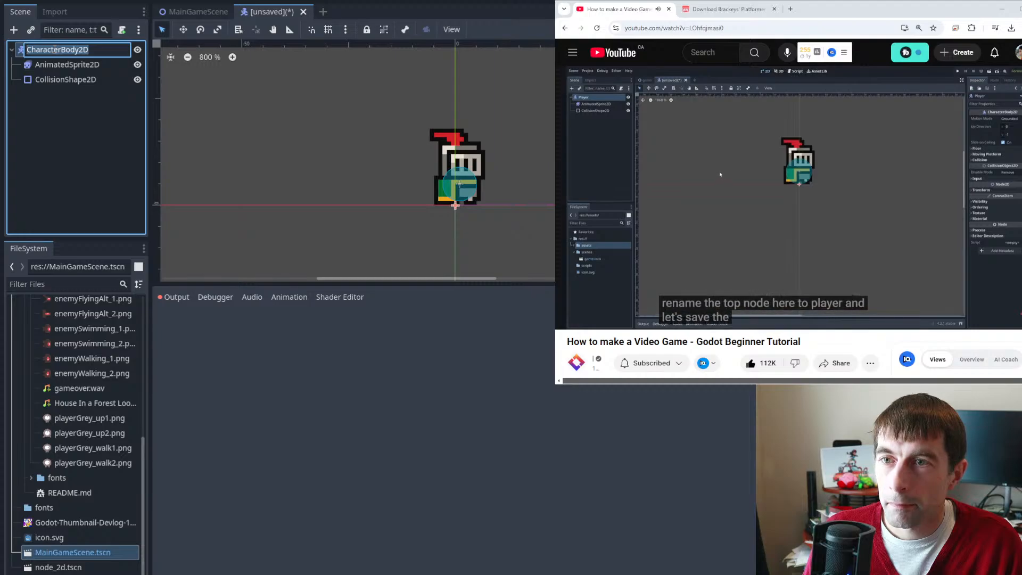
click(55, 49)
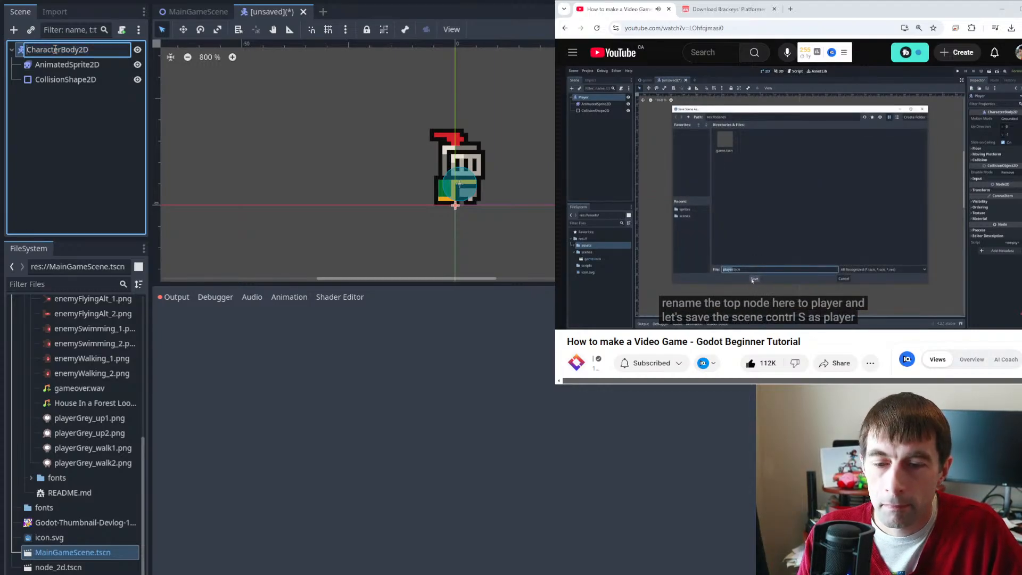
key(Home)
text(Player)
key(Return)
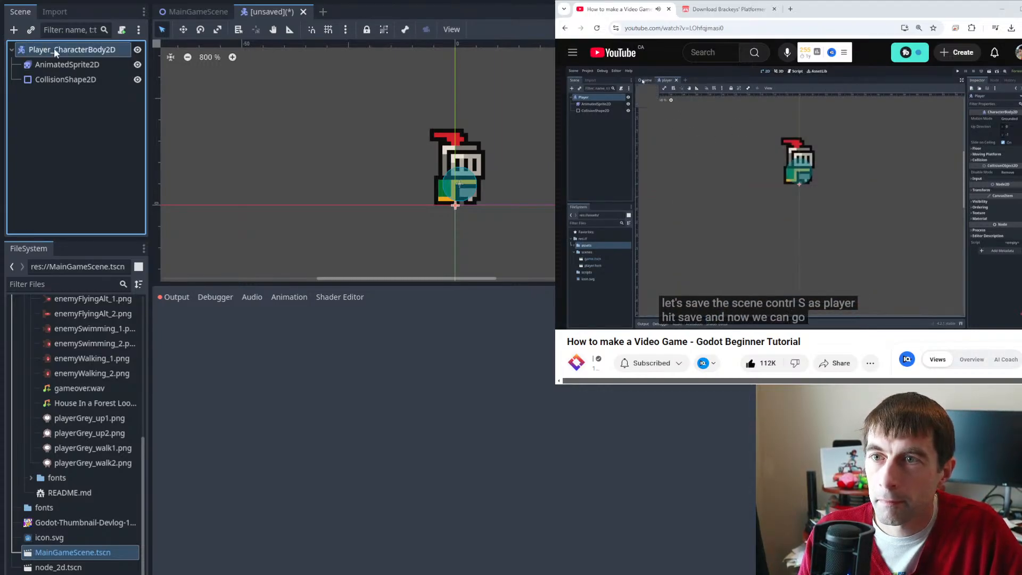
- Save the scene as player_character_body_2d.tscn in res:// and place an instance in MainGameScene, right of and below the existing player
key(ctrl+s)
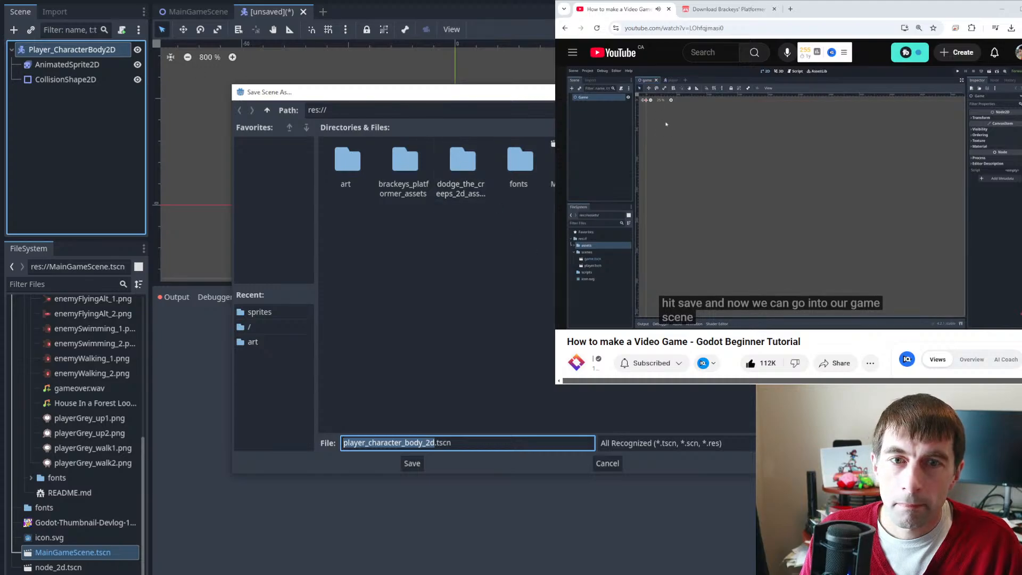
click(411, 463)
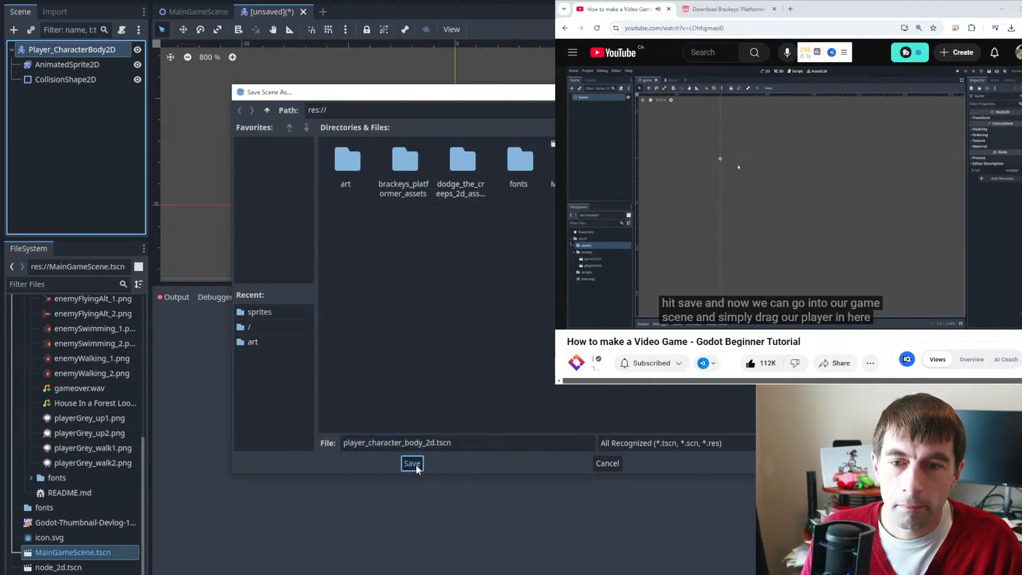
click(196, 12)
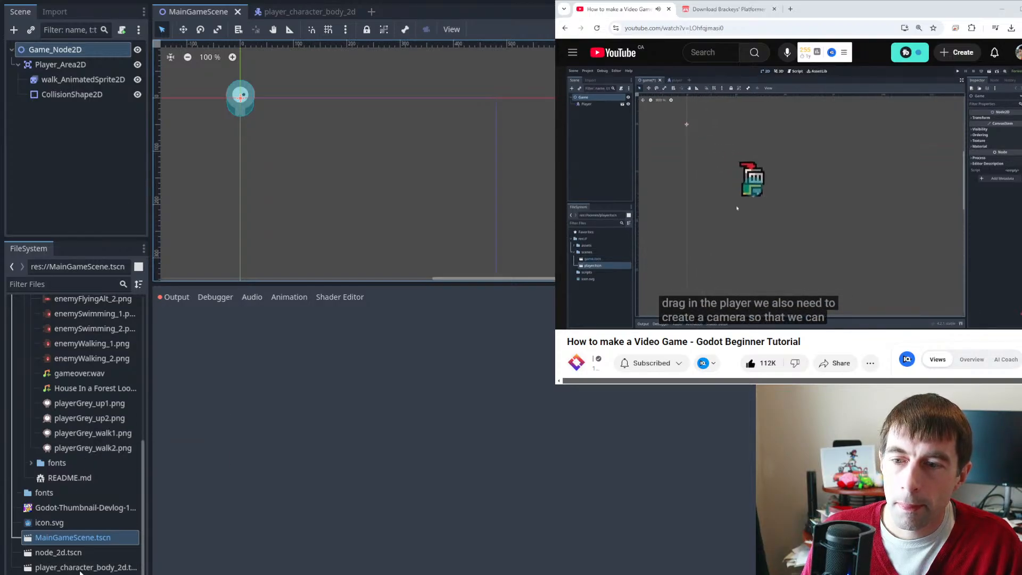
drag(80, 568, 100, 559)
drag(104, 559, 445, 149)
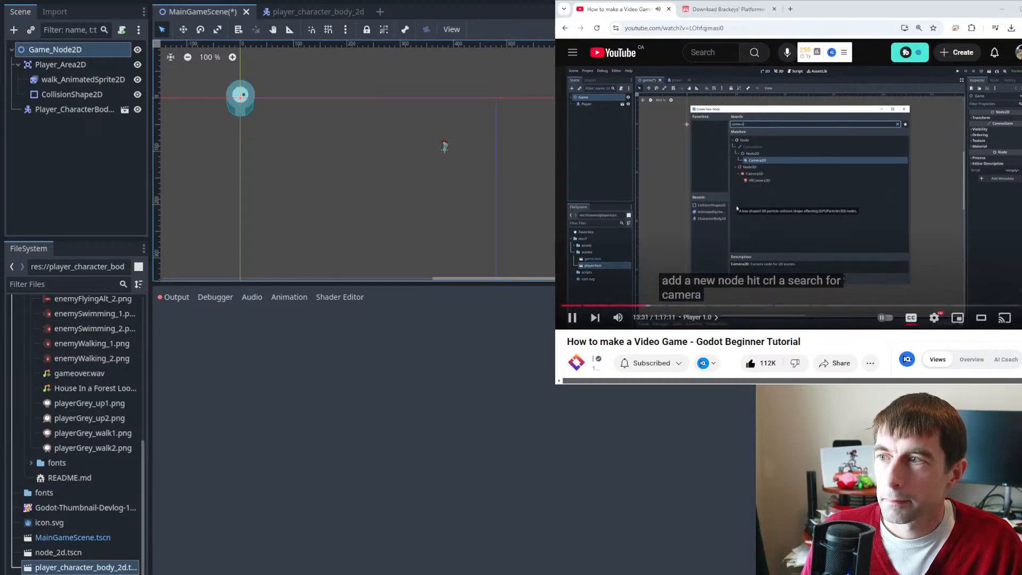
- Add a Camera2D node as a child of Game_Node2D in the main game scene
middle_drag(489, 171, 454, 192)
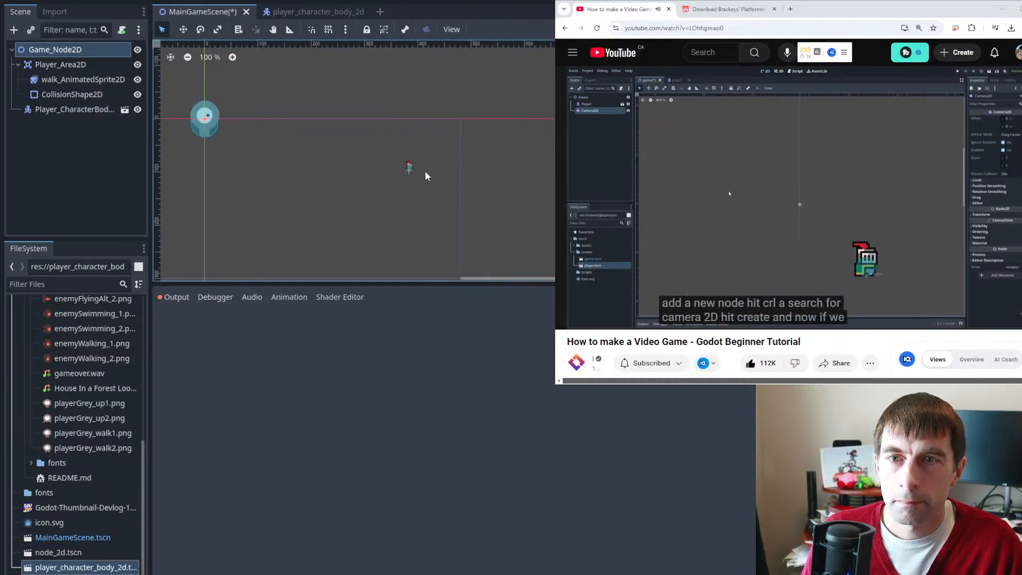
middle_drag(413, 141, 412, 161)
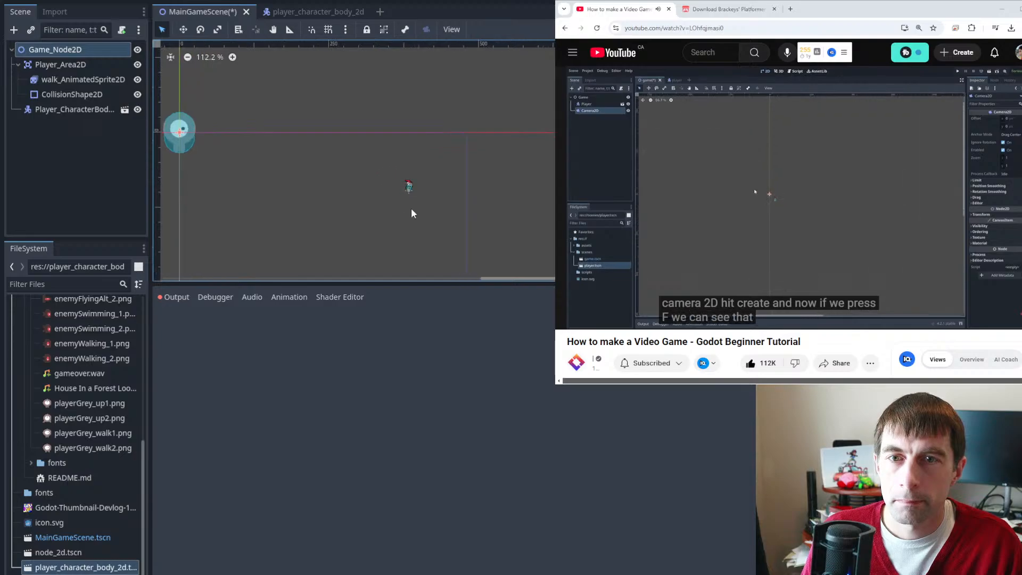
scroll(411, 208, up, 4)
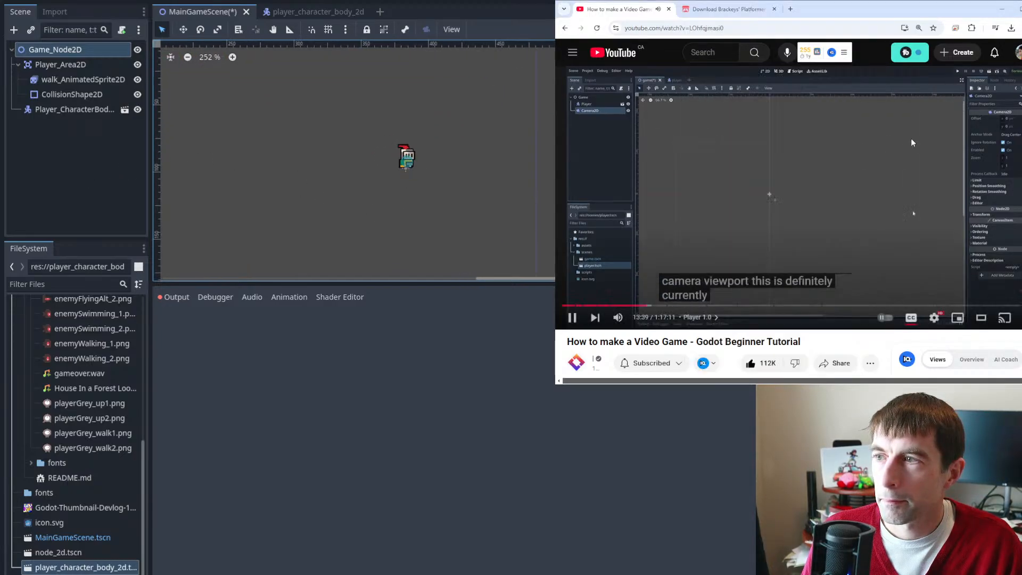
click(921, 140)
click(14, 29)
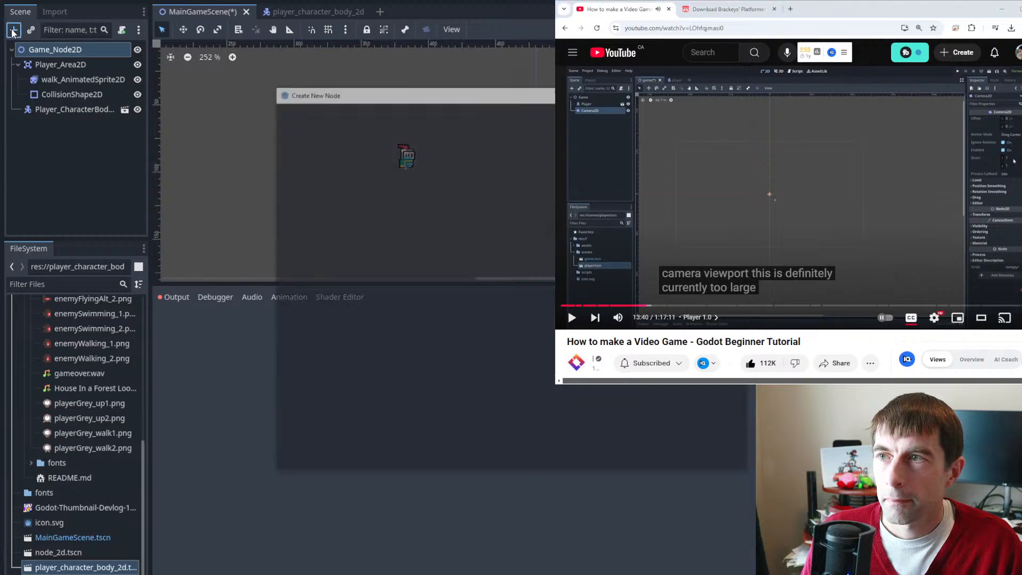
text(Camera)
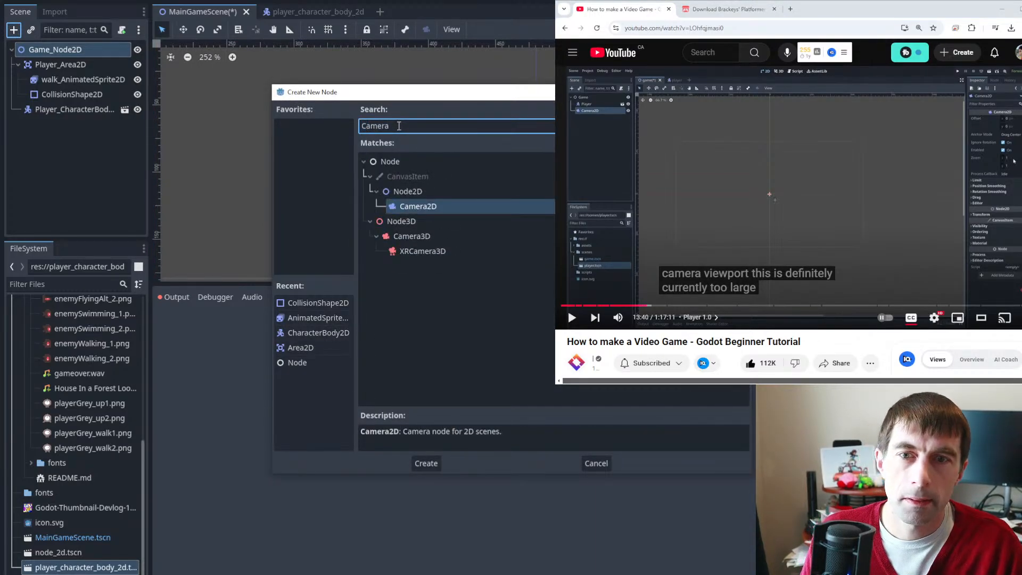
double_click(420, 204)
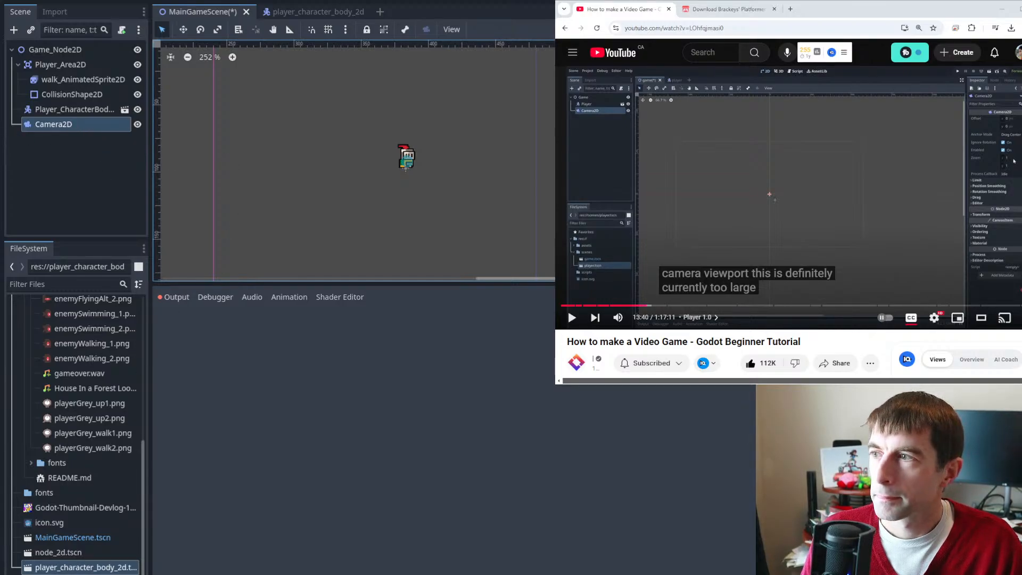
- Enlarge the 2D viewport over the output area and bring the whole camera frame into view
click(758, 155)
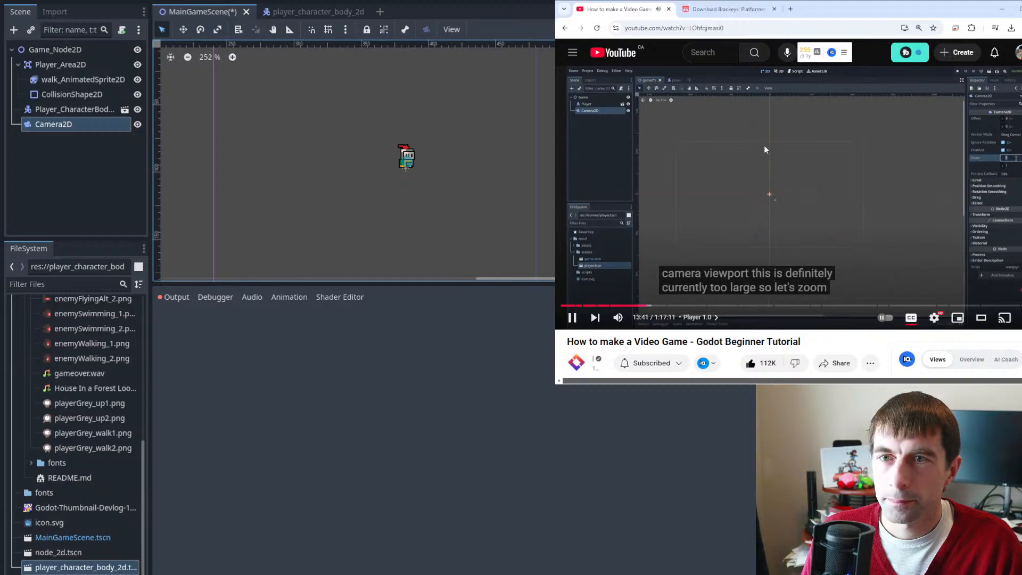
click(765, 145)
drag(430, 219, 457, 211)
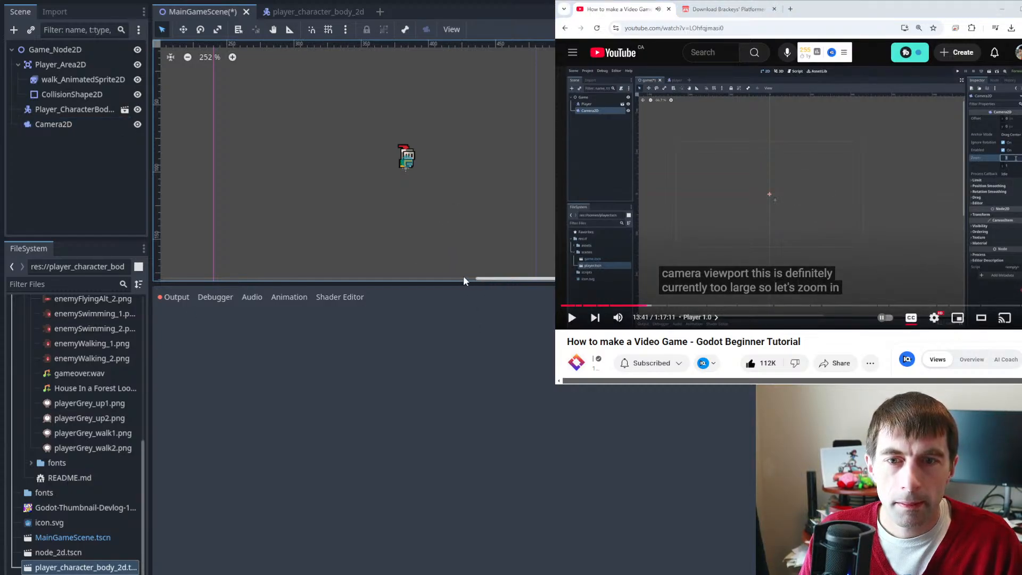
drag(461, 282, 468, 445)
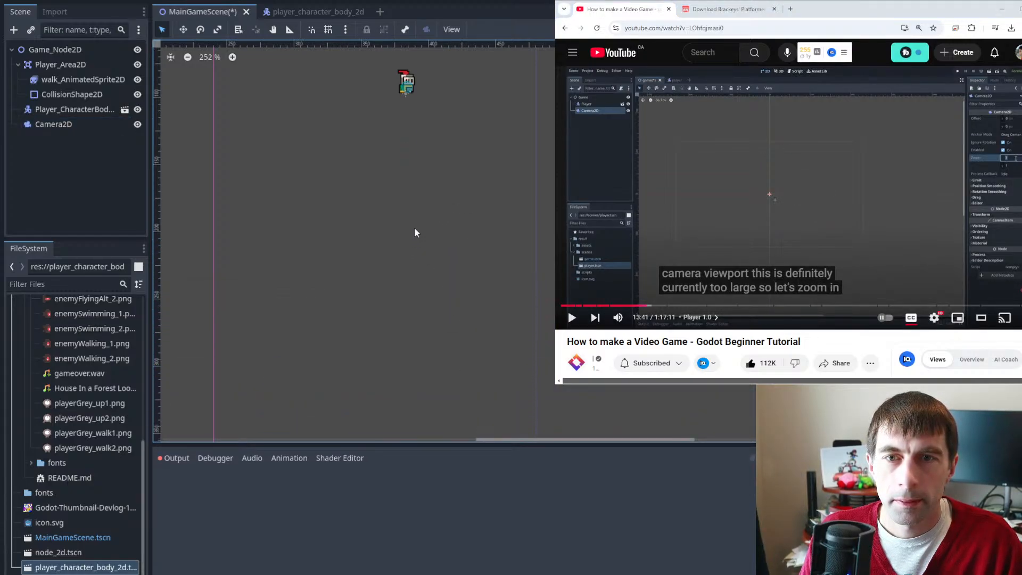
scroll(414, 228, down, 5)
scroll(459, 298, down, 3)
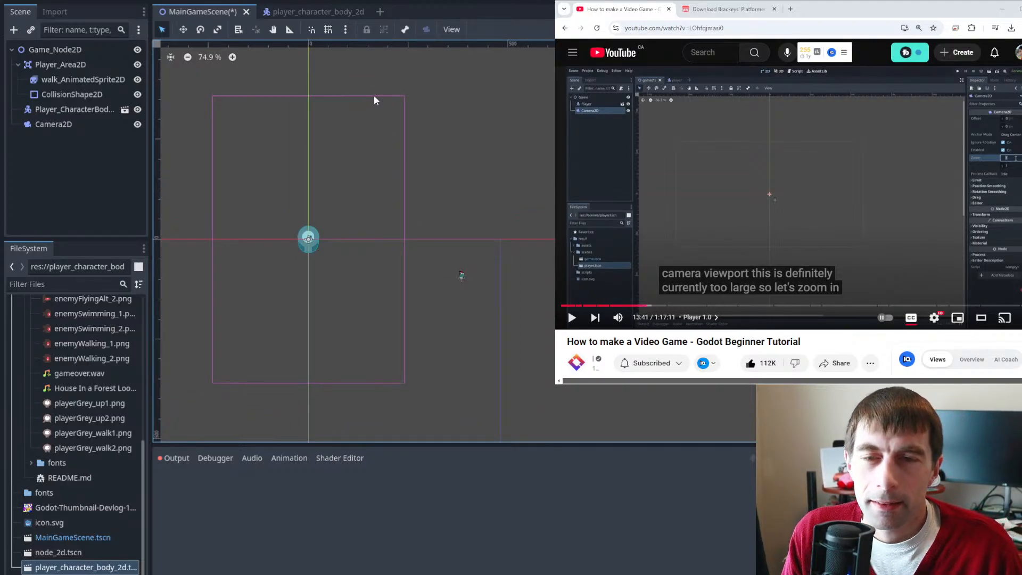
middle_drag(441, 182, 448, 184)
click(51, 1)
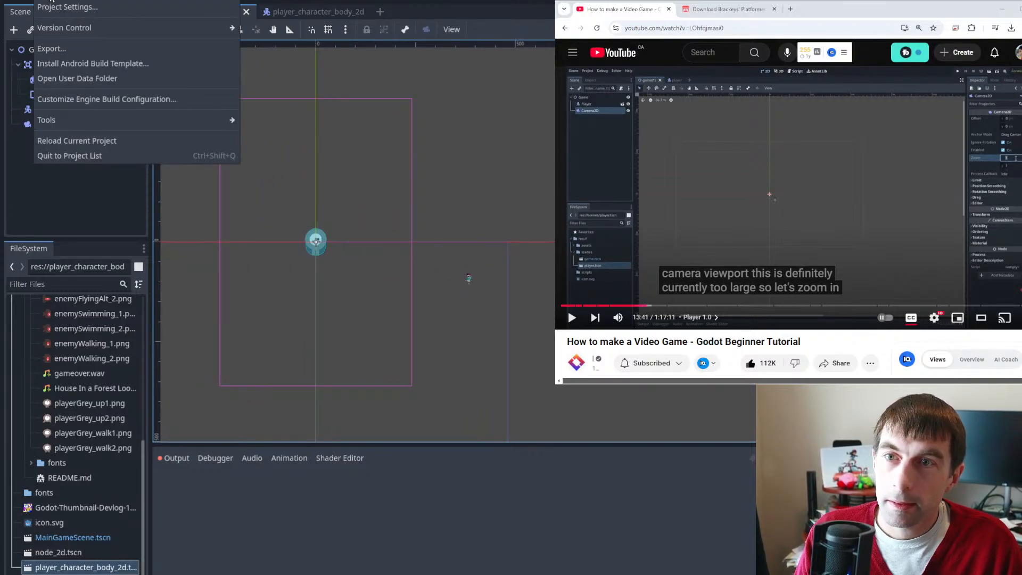
click(433, 137)
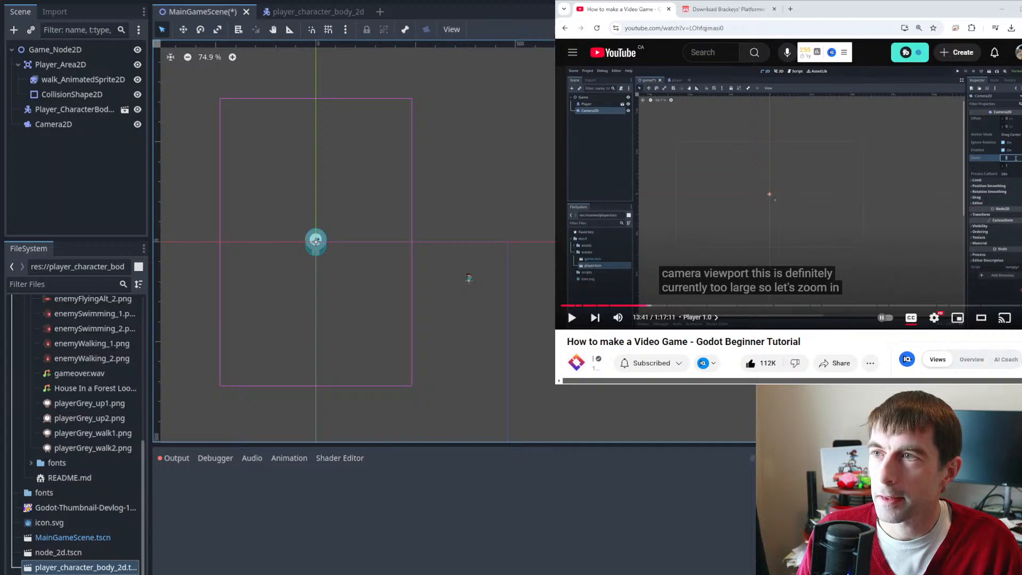
- Set the Camera2D node's zoom to 4 x 4, following the tutorial video
click(769, 167)
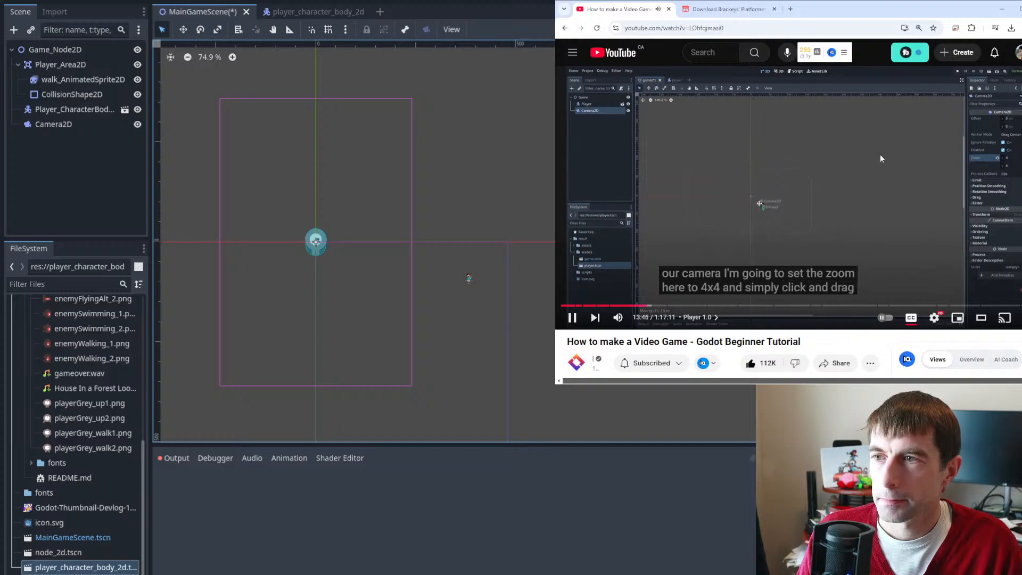
click(72, 125)
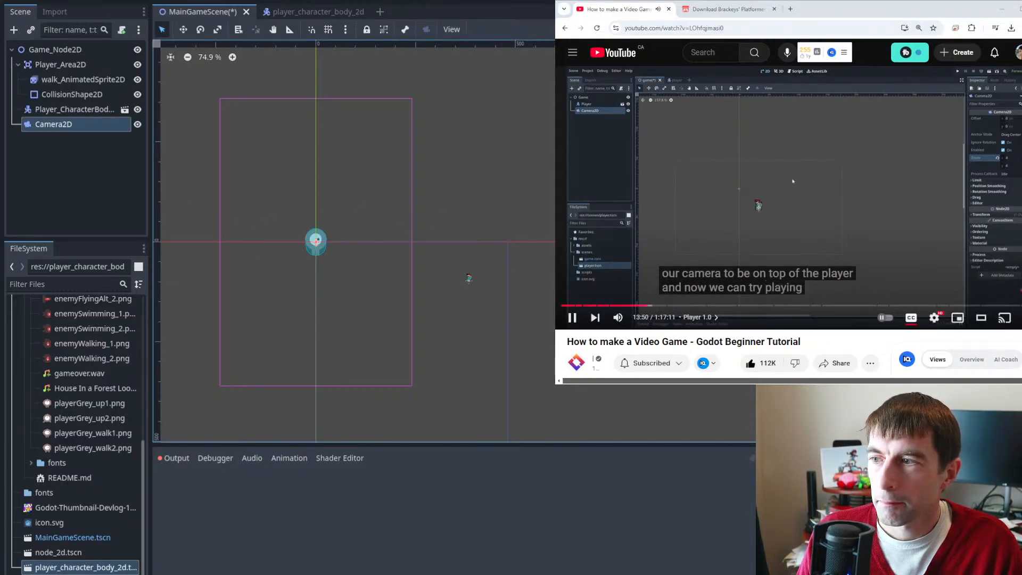
click(793, 198)
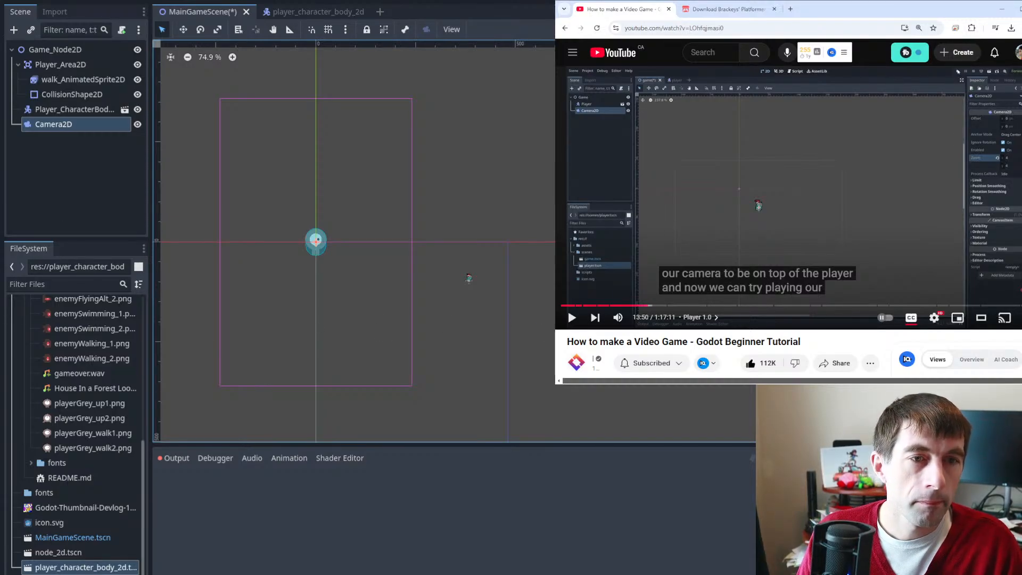
key(Return)
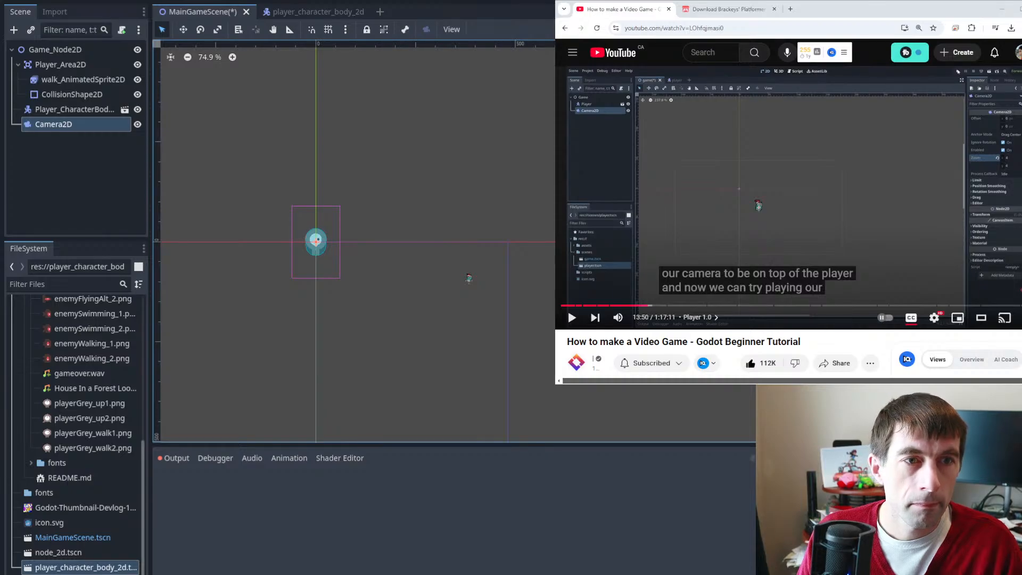
- Try to move the camera by its frame in the 2D viewport
click(319, 242)
click(327, 205)
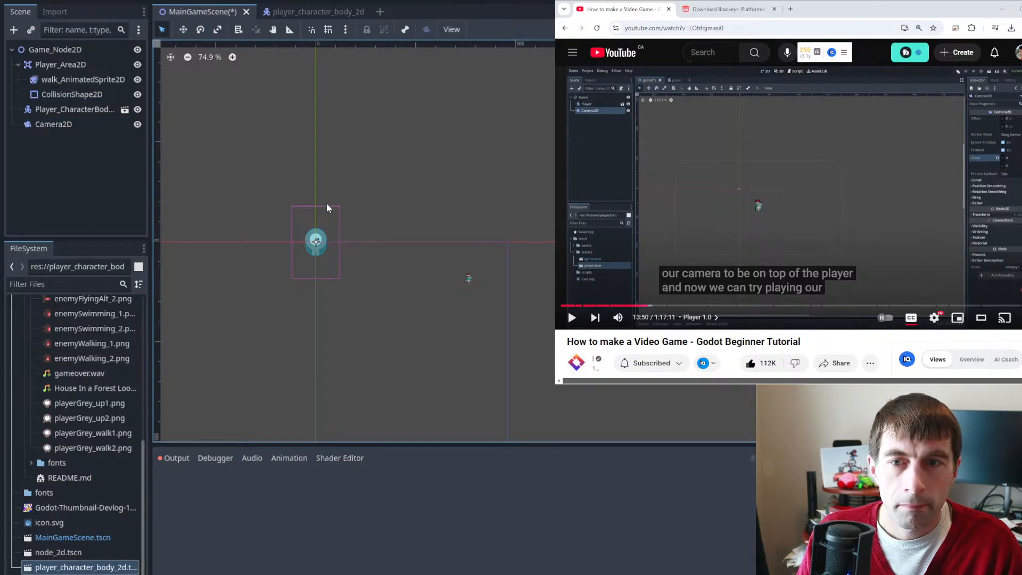
click(50, 122)
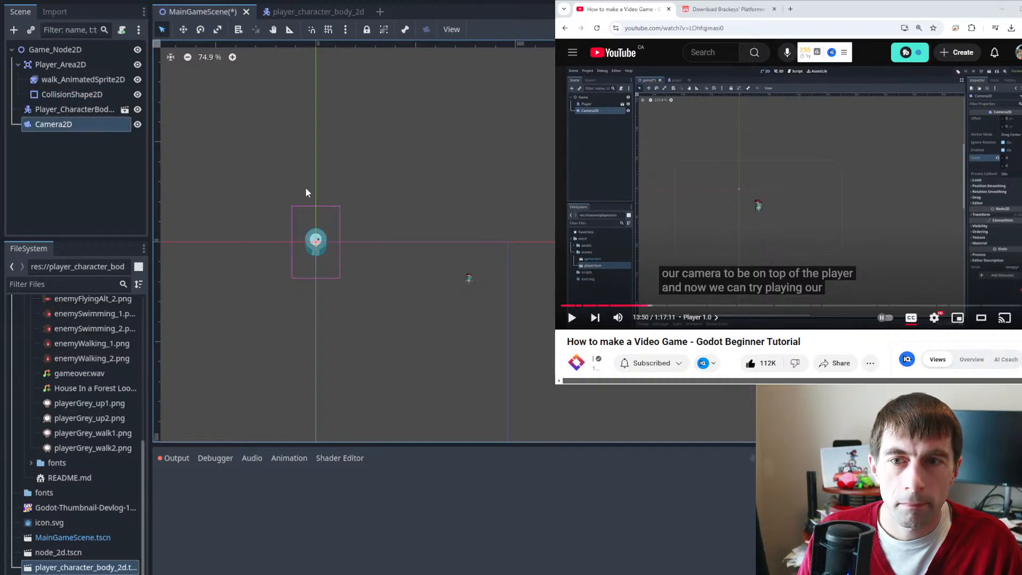
drag(304, 206, 349, 212)
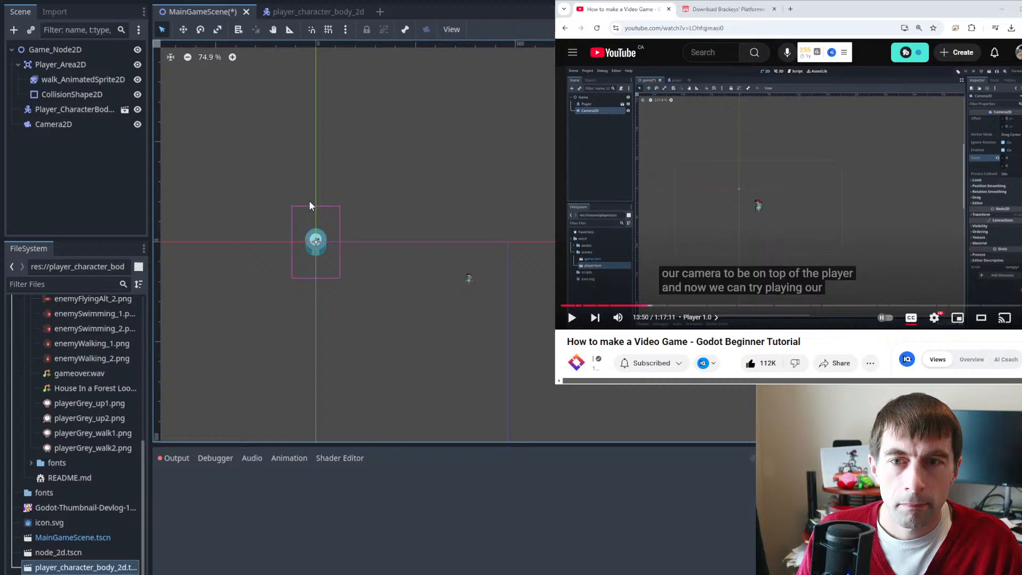
- Nudge the Camera2D node slightly to the right in small increments and keep it selected
click(89, 124)
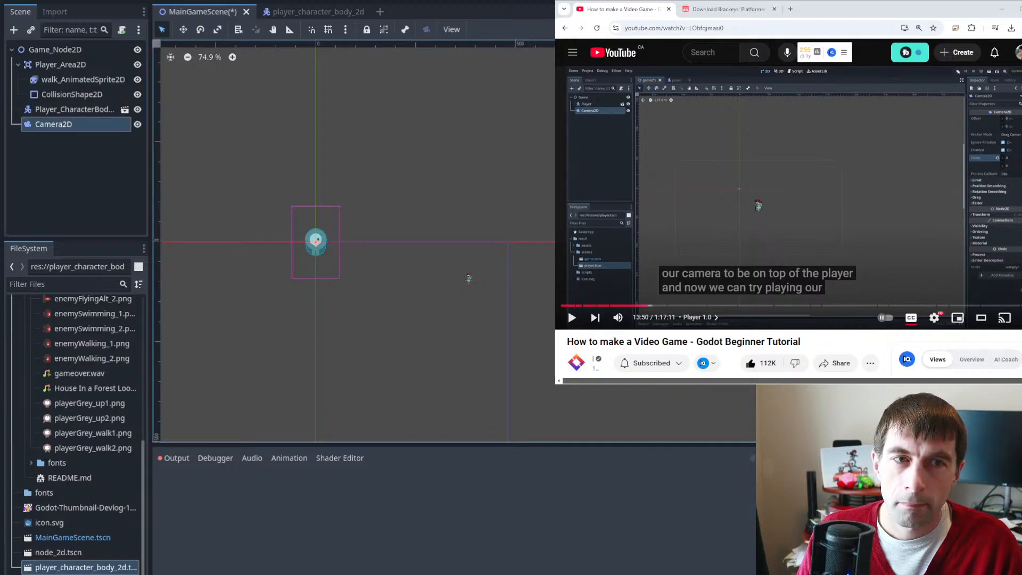
key(Right)
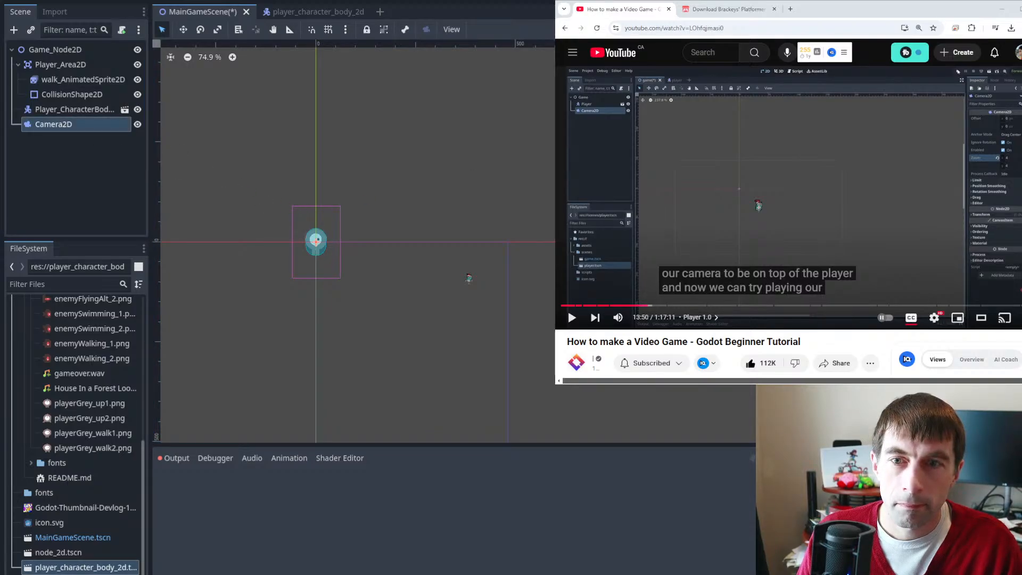
key(Right)
key(Right)
key(Right)
key(Right)
key(Right)
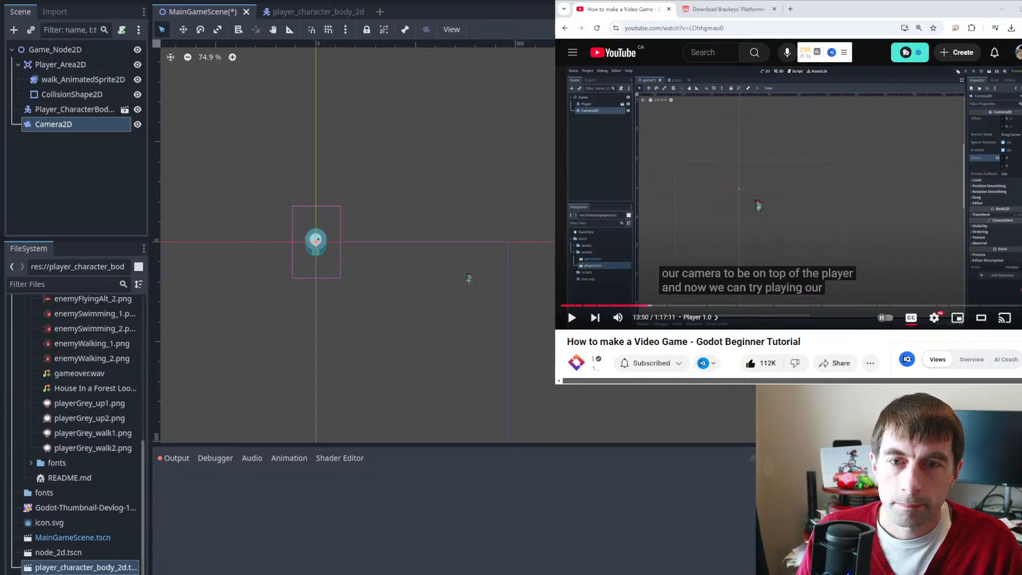
click(334, 211)
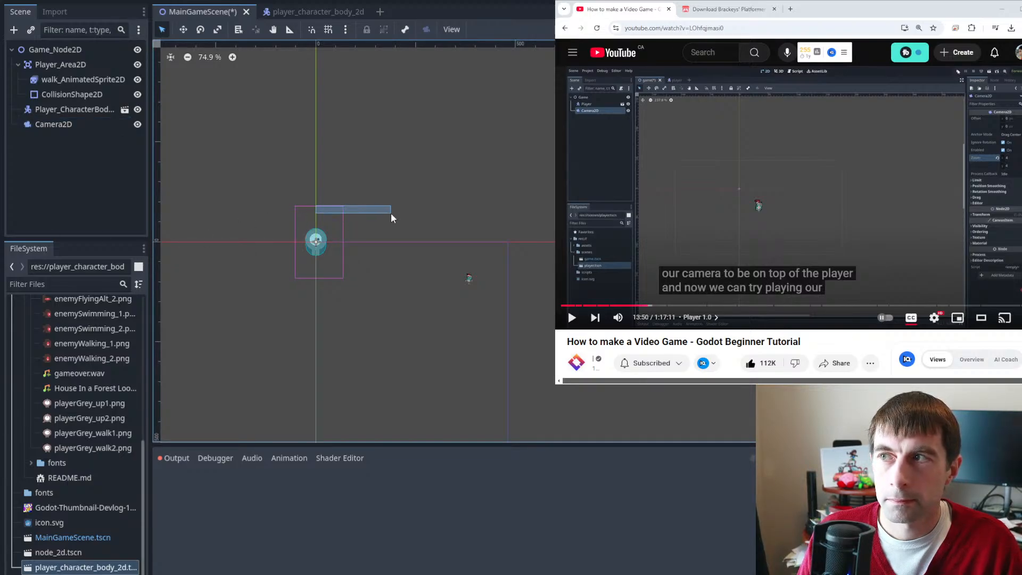
click(53, 124)
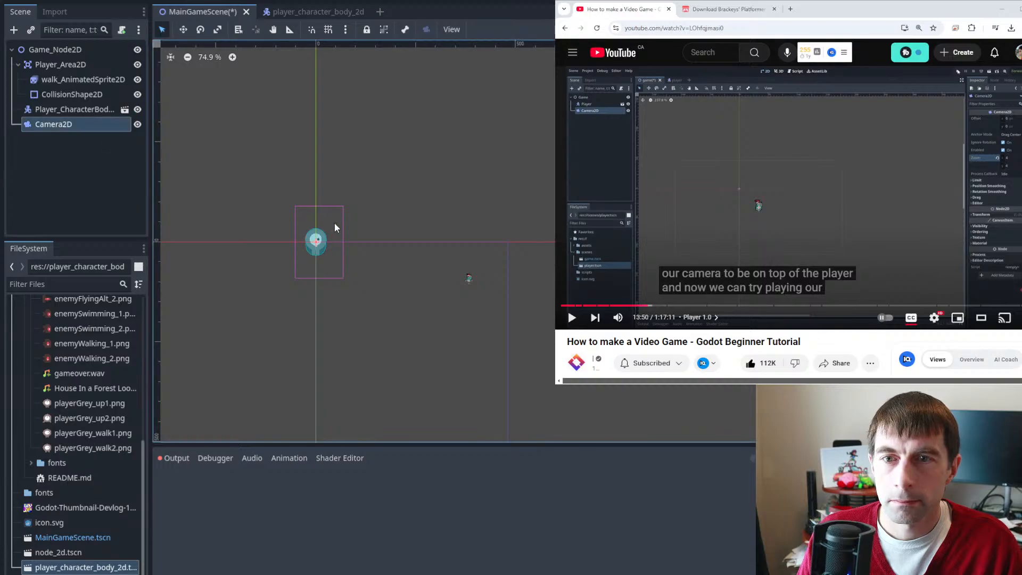
- Move the Camera2D node in larger increments to a free spot just above and right of the Player_Area2D character
key(shift+Right)
key(shift+Right)
key(shift+Right)
key(shift+Right)
key(shift+Right)
key(shift+Right)
key(shift+Right)
key(shift+Right)
key(shift+Right)
key(shift+Right)
key(shift+Right)
key(shift+Right)
key(shift+Right)
key(shift+Right)
key(shift+Right)
key(shift+Right)
key(shift+Right)
key(shift+Right)
key(shift+Right)
key(shift+Right)
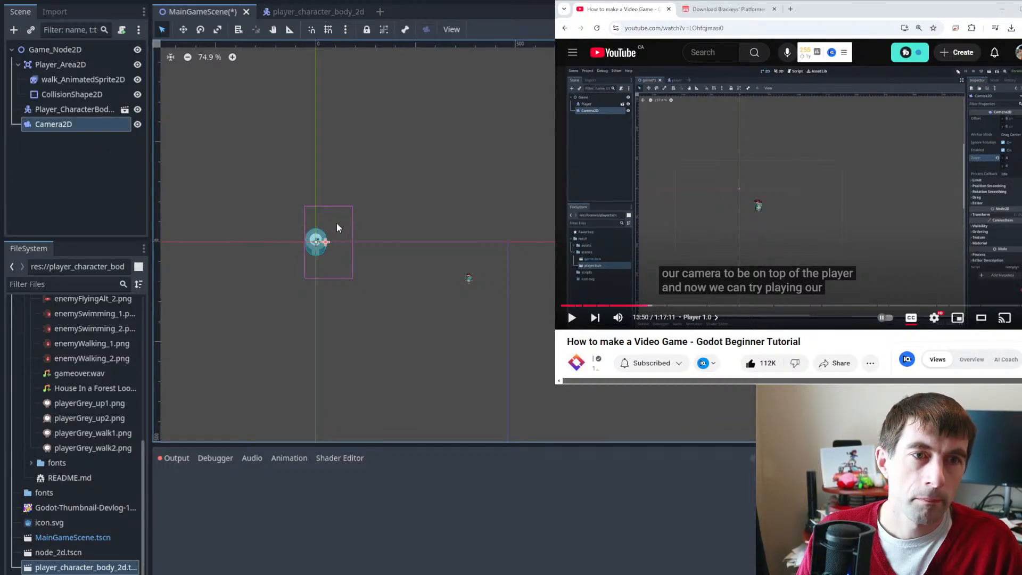
key(shift+Down)
key(shift+Right)
key(shift+Right)
key(shift+Down)
key(shift+Down)
key(shift+Down)
key(shift+Down)
key(shift+Down)
key(shift+Down)
key(shift+Down)
key(shift+Down)
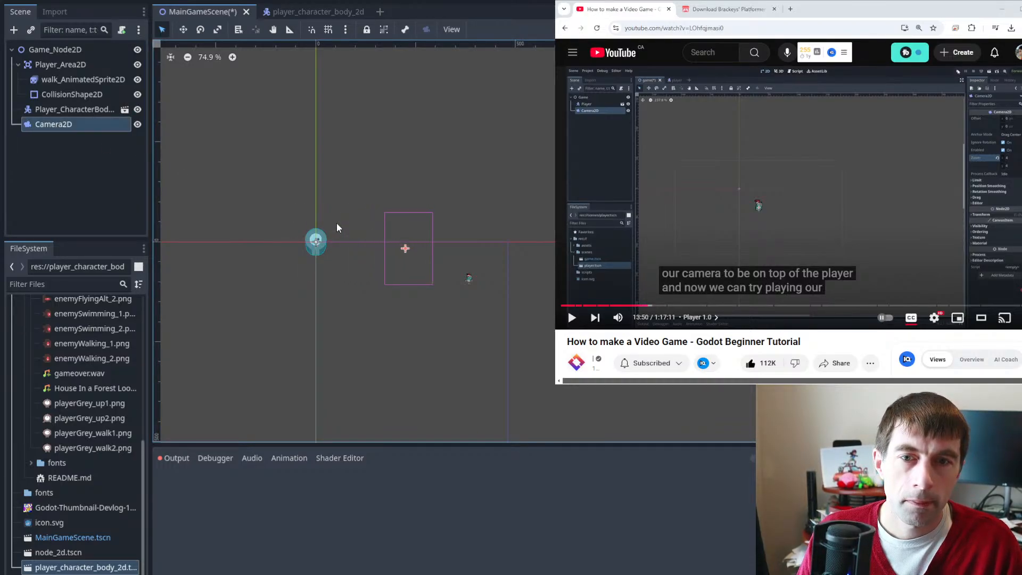
key(shift+Right)
key(shift+Right)
key(shift+Right)
key(shift+Right)
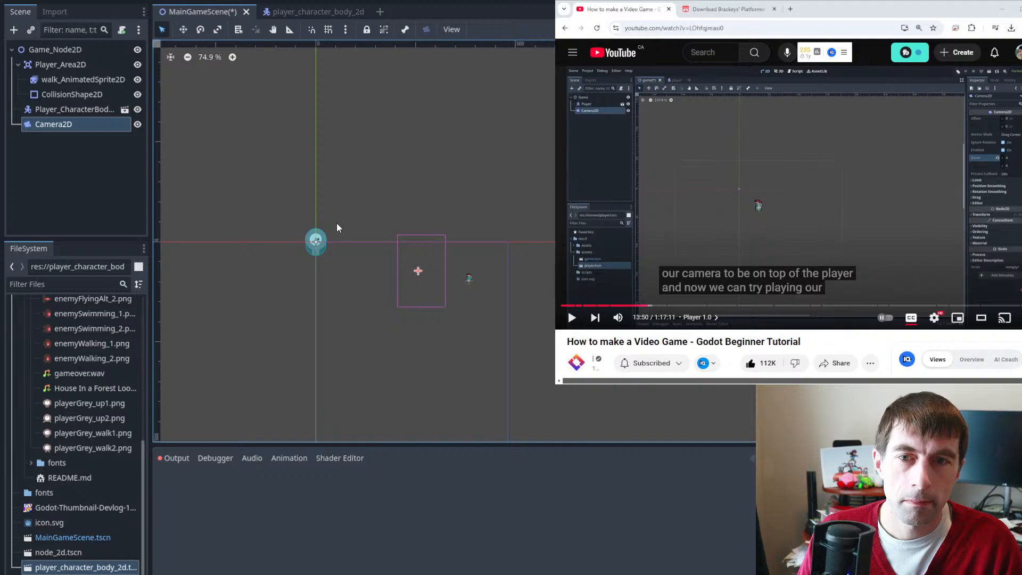
key(shift+Up)
key(shift+Up)
key(shift+Up)
key(shift+Up)
key(shift+Up)
key(shift+Up)
key(shift+Up)
key(shift+Up)
key(shift+Up)
key(shift+Up)
key(shift+Up)
key(shift+Up)
key(shift+Up)
key(shift+Up)
key(shift+Left)
key(shift+Left)
key(shift+Left)
key(shift+Left)
key(shift+Left)
key(shift+Left)
key(shift+Left)
key(shift+Left)
key(shift+Left)
key(shift+Left)
key(shift+Left)
key(shift+Left)
key(shift+Left)
key(shift+Left)
key(shift+Left)
key(shift+Left)
key(shift+Left)
key(shift+Left)
key(shift+Left)
key(shift+Left)
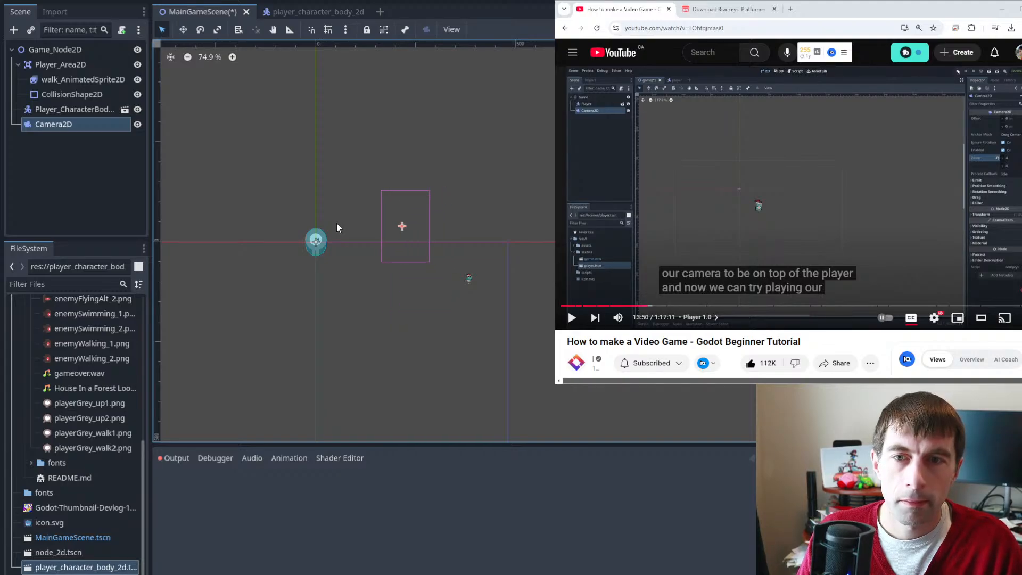
key(shift+Up)
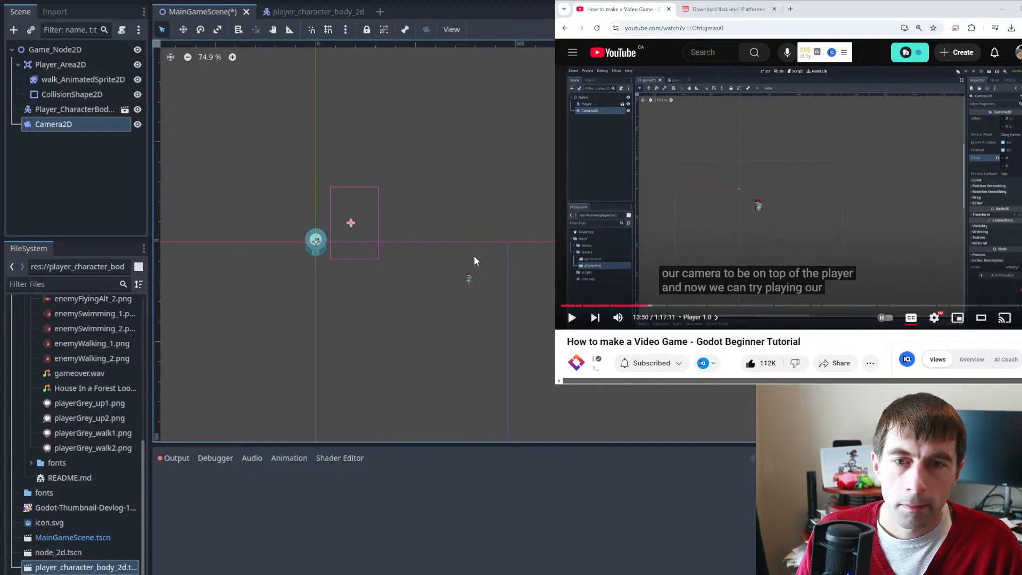
- Move the player character body instance onto the centre of the camera frame
click(469, 279)
drag(468, 278, 353, 224)
- Change the viewport width and height in the project's Display Window settings
click(58, 0)
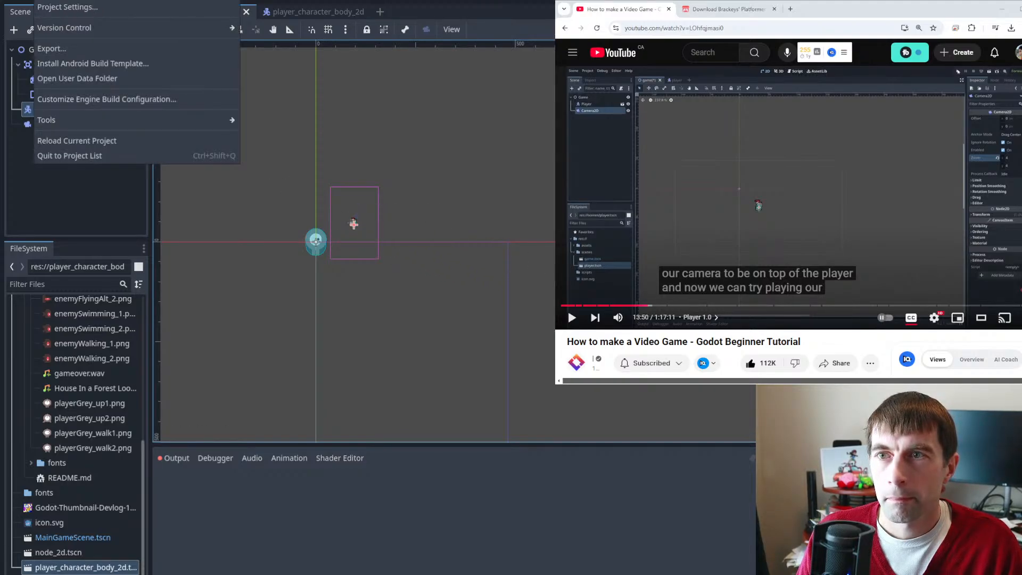
click(66, 8)
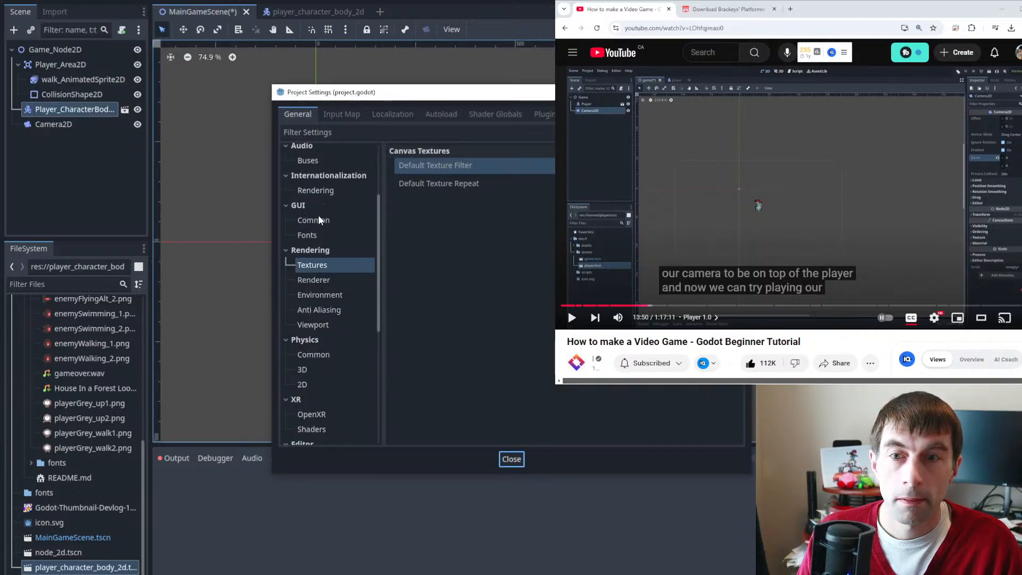
scroll(319, 222, up, 3)
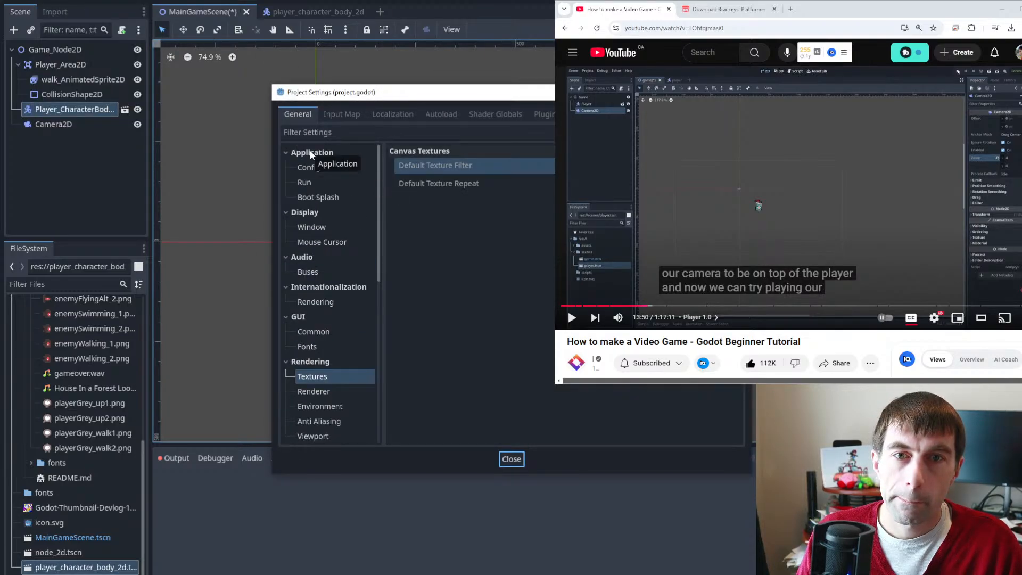
click(312, 228)
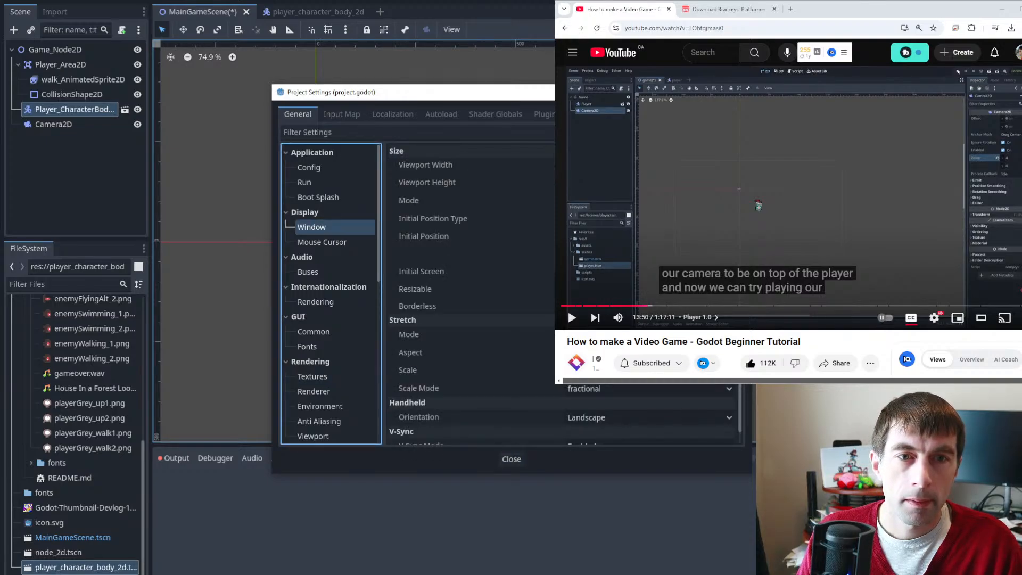
click(612, 165)
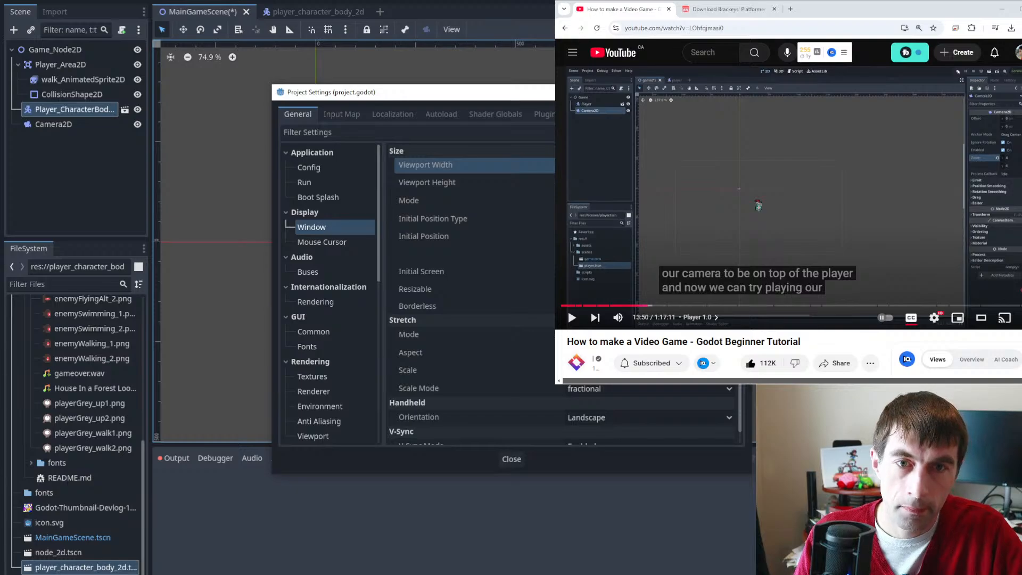
click(612, 182)
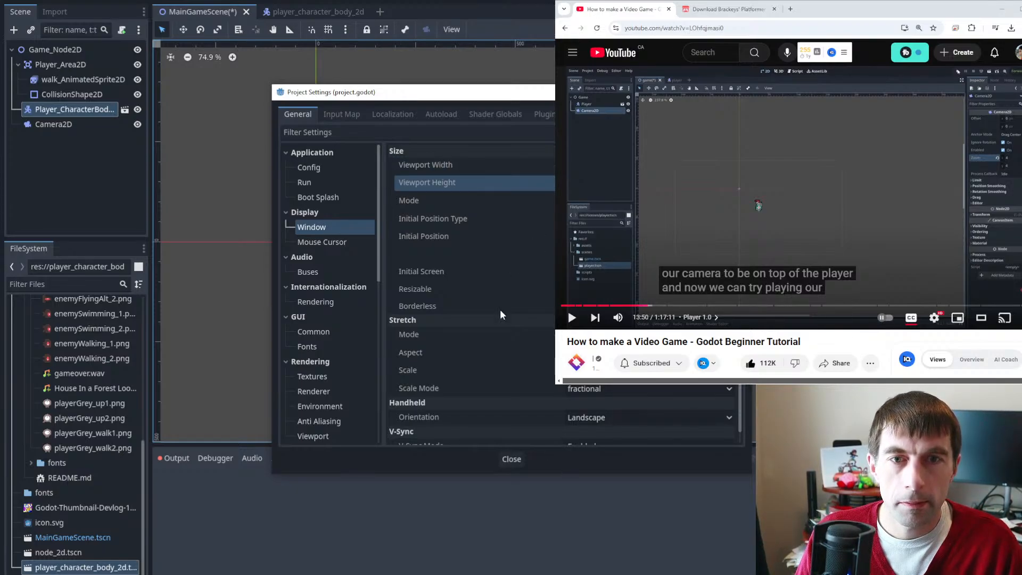
click(511, 460)
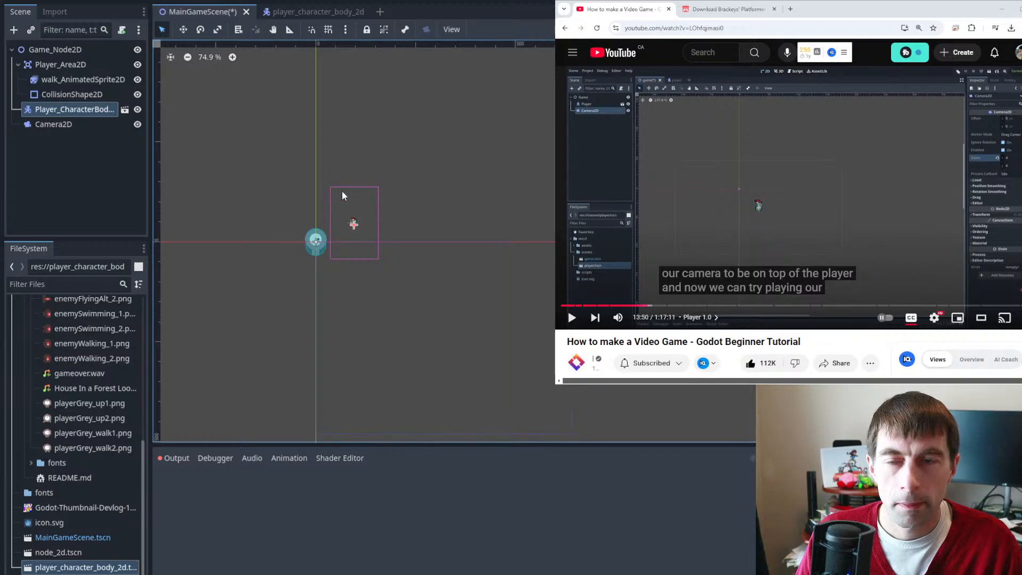
- Recheck the viewport size in the project's window settings and choose Landscape as the handheld orientation
click(52, 0)
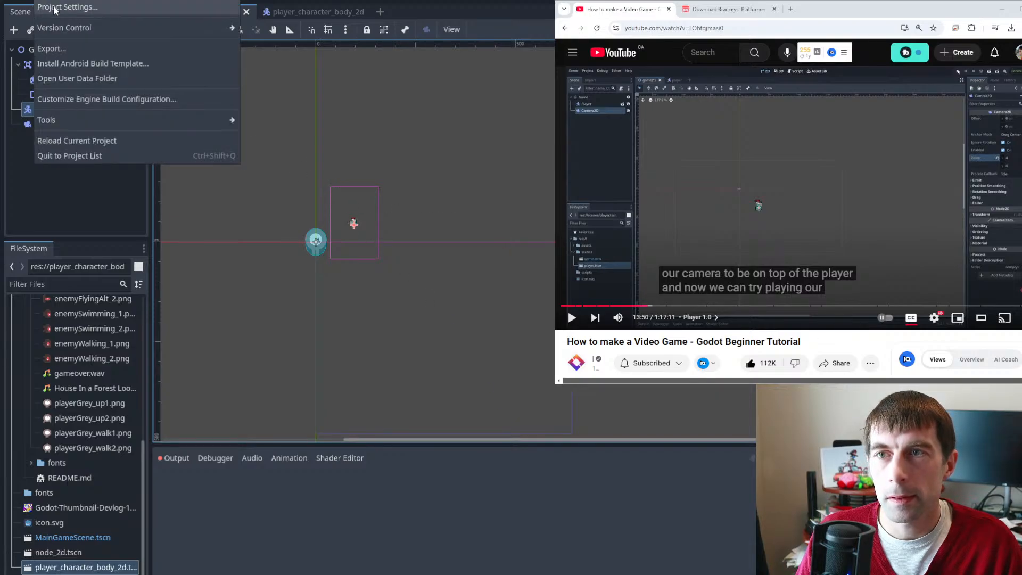
click(55, 7)
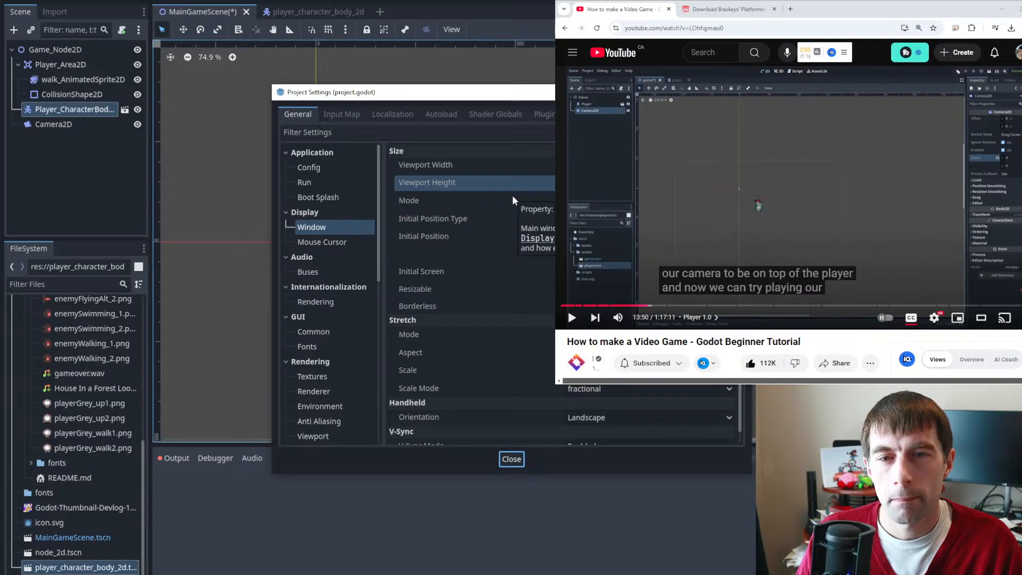
click(649, 165)
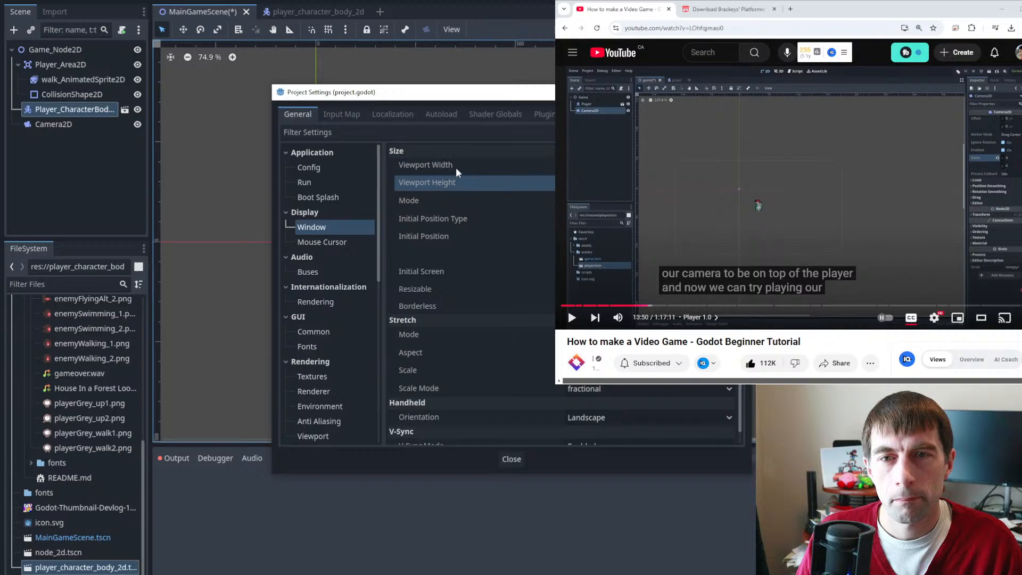
scroll(458, 175, down, 1)
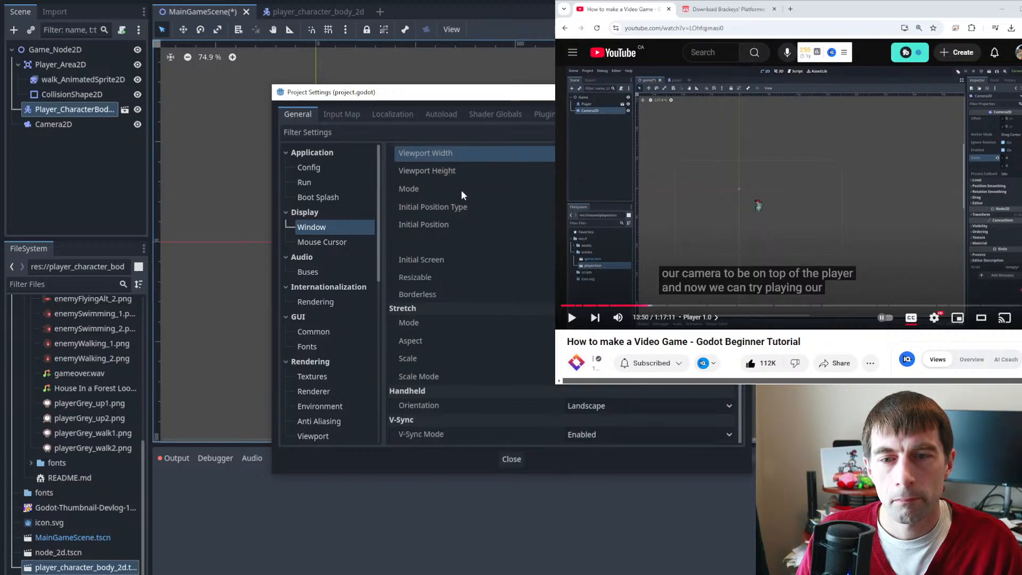
scroll(461, 191, up, 1)
scroll(461, 192, down, 1)
click(596, 409)
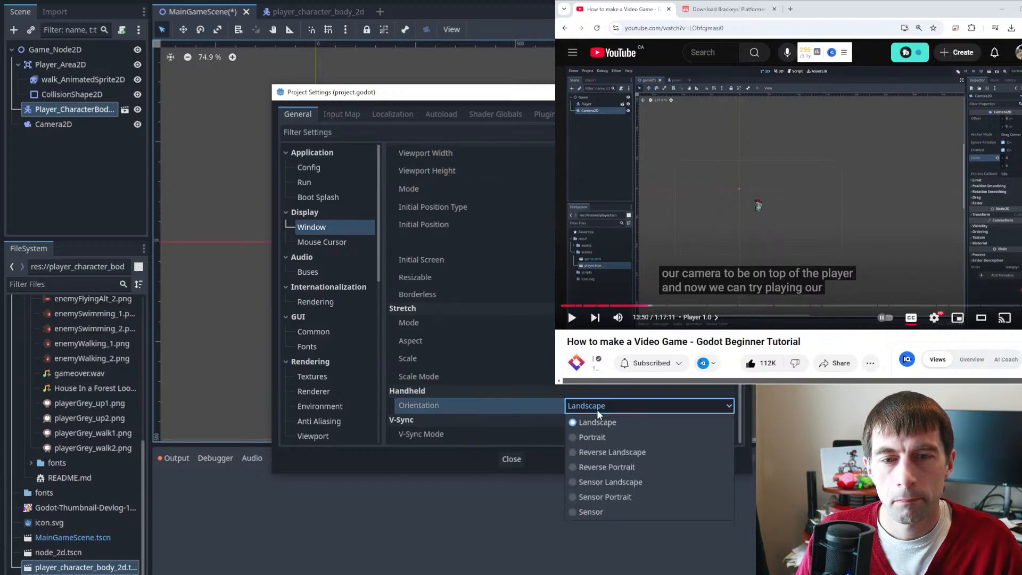
click(592, 420)
scroll(528, 387, up, 1)
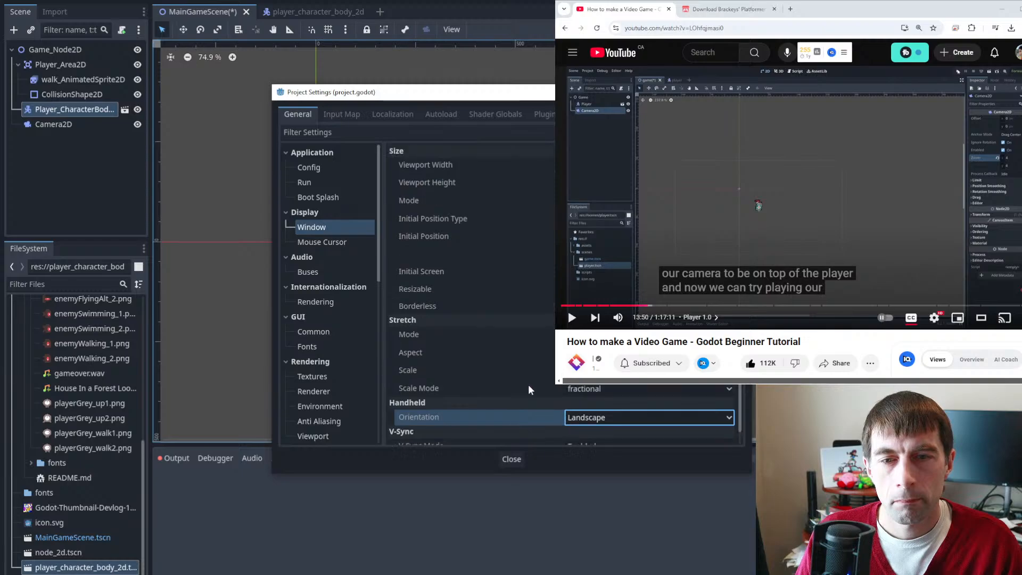
click(512, 459)
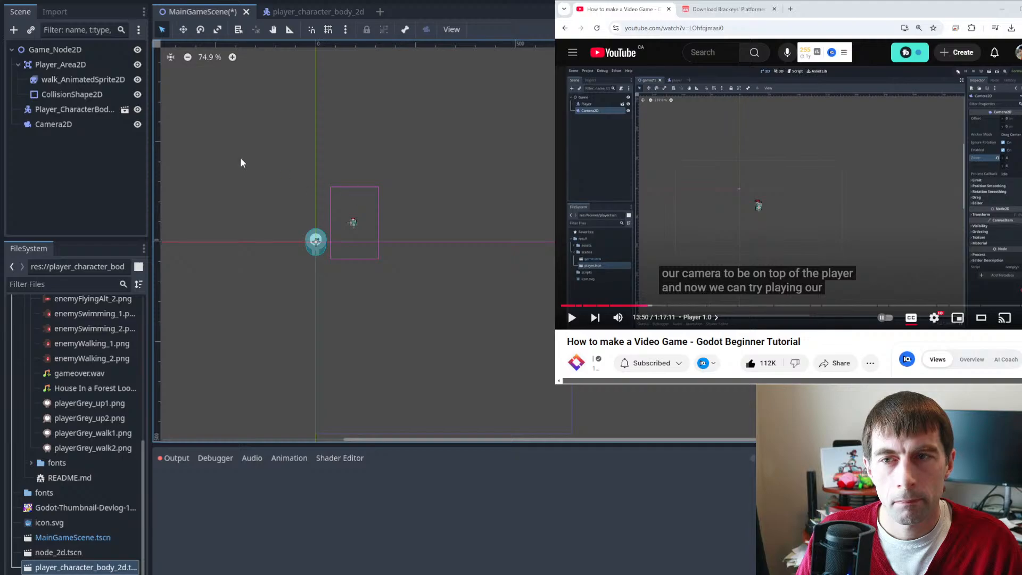
- Select the Camera2D node and examine its frame around the player character up close
click(48, 125)
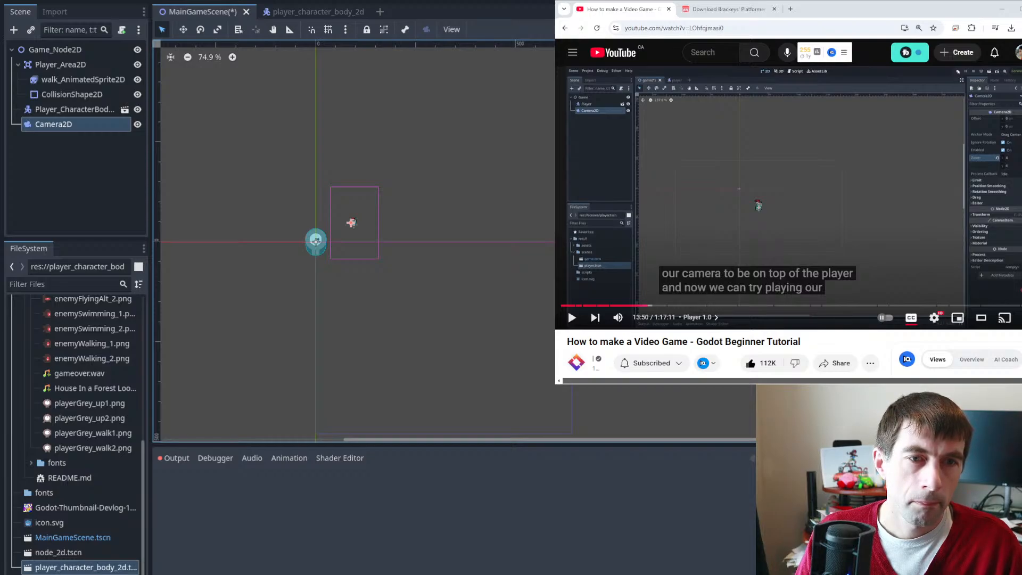
click(336, 200)
click(47, 124)
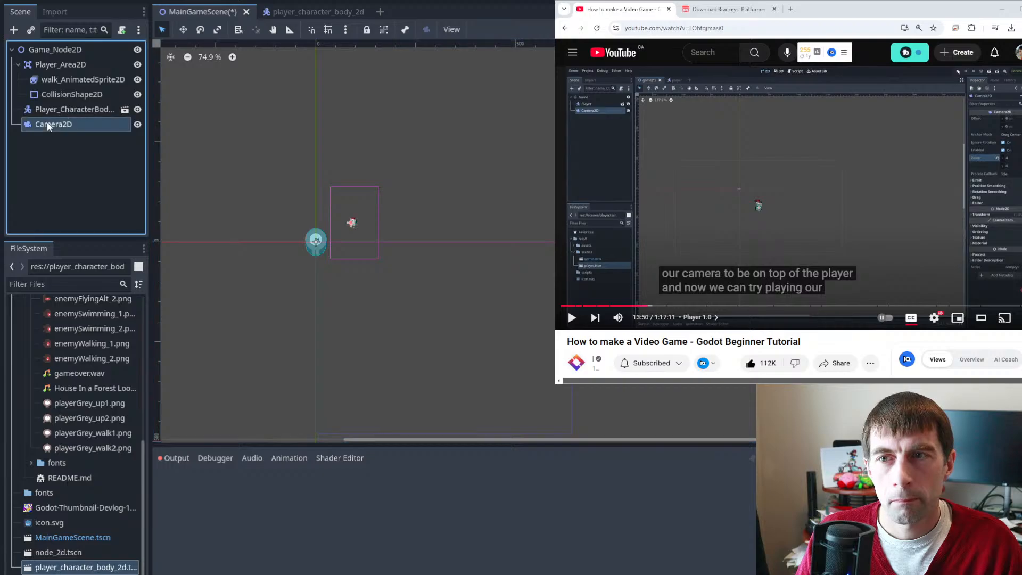
middle_drag(343, 204, 351, 261)
scroll(373, 260, down, 1)
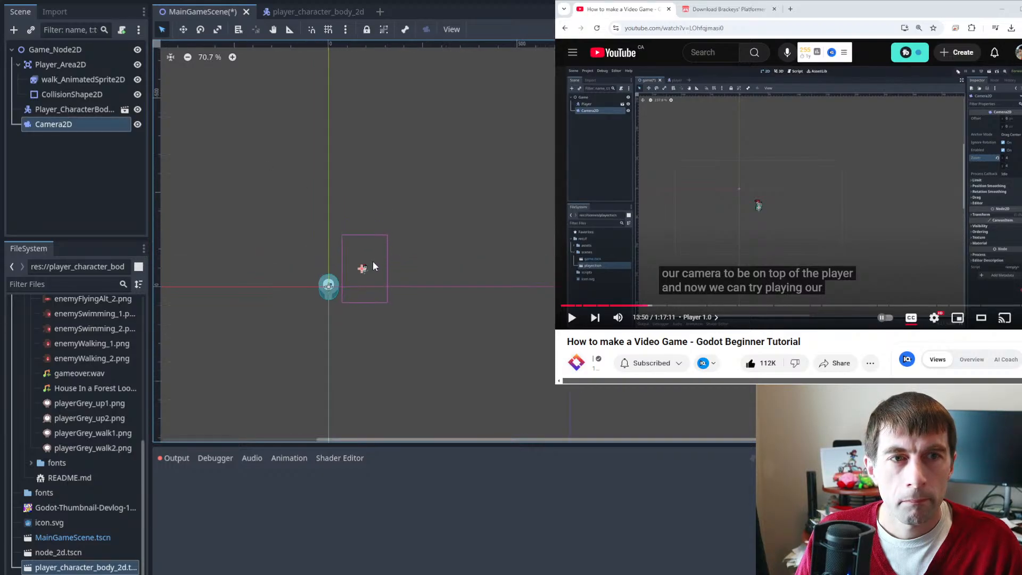
scroll(366, 265, up, 7)
scroll(367, 268, up, 5)
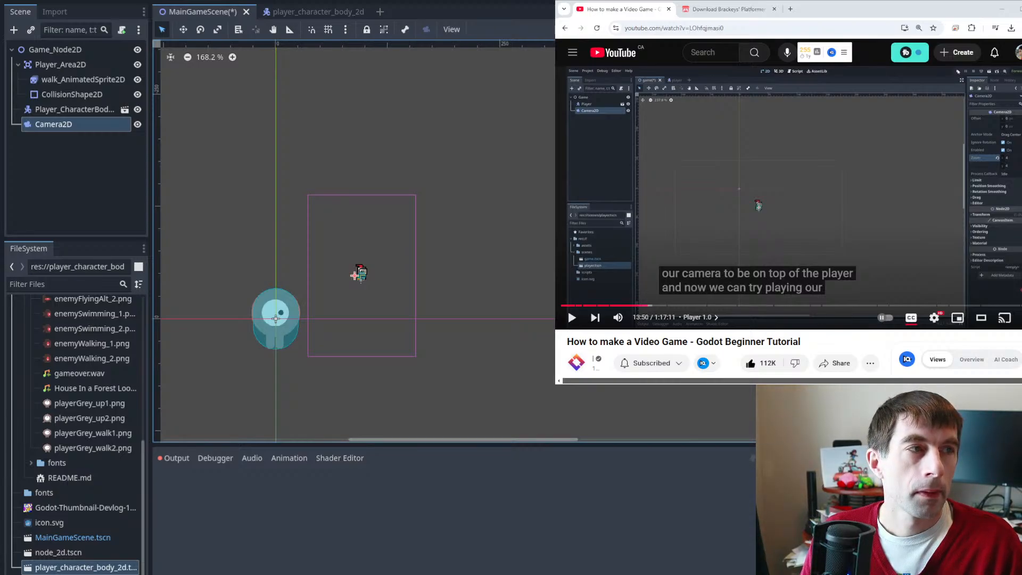
- Switch to the Godot documentation in the browser and skim the "Creating the player scene" page
key(alt+Tab)
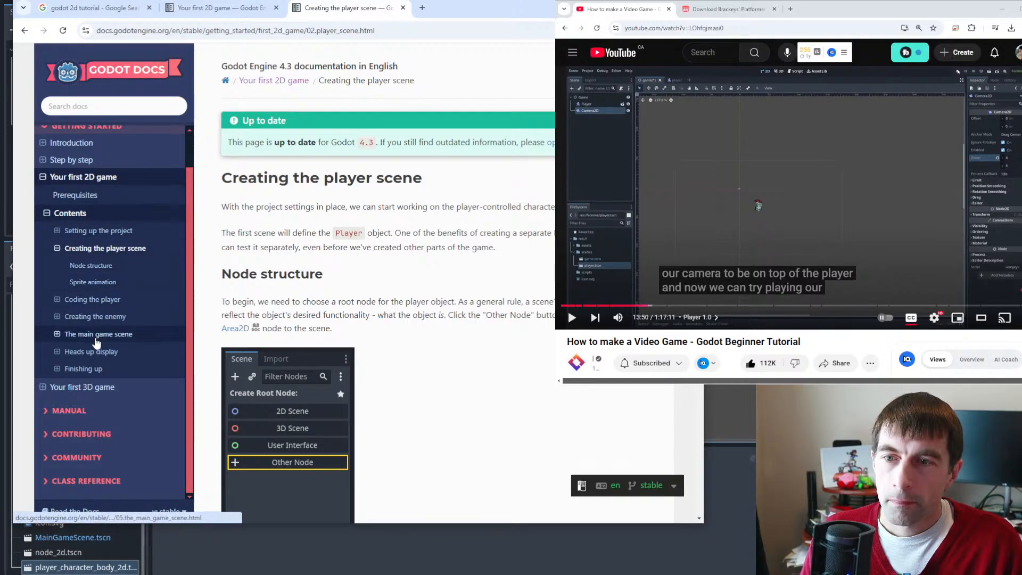
scroll(260, 274, down, 8)
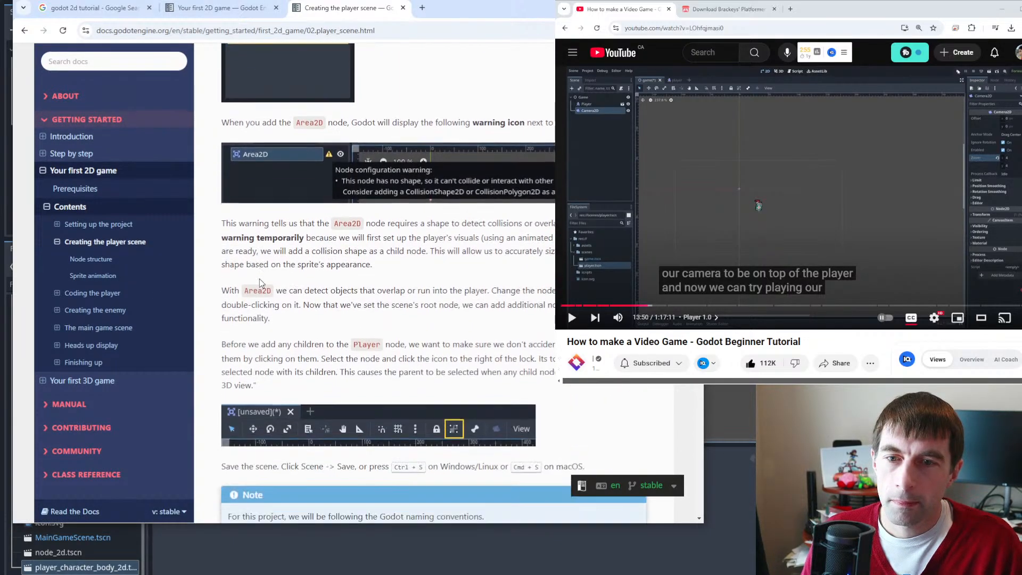
scroll(259, 279, down, 4)
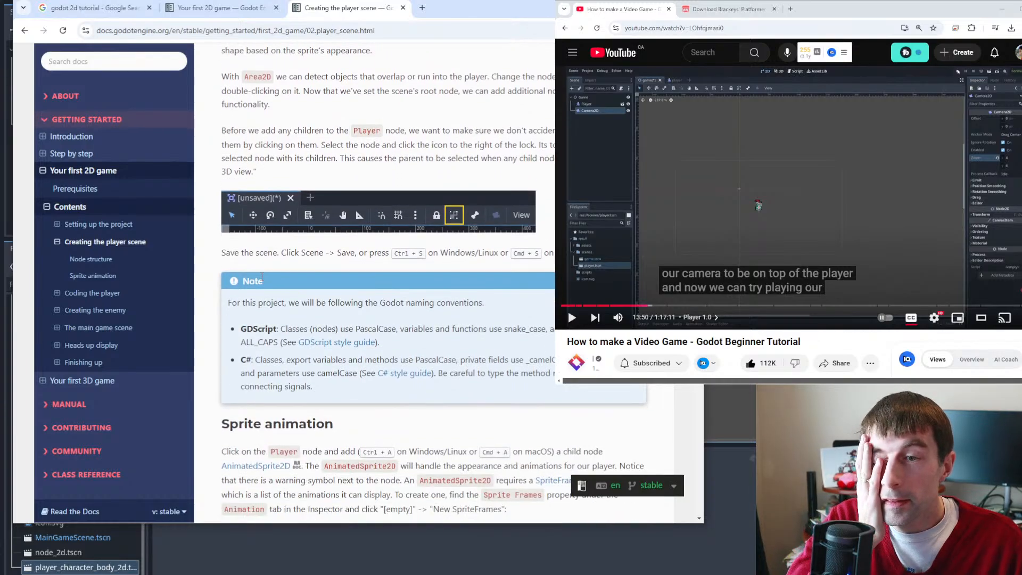
scroll(261, 278, down, 9)
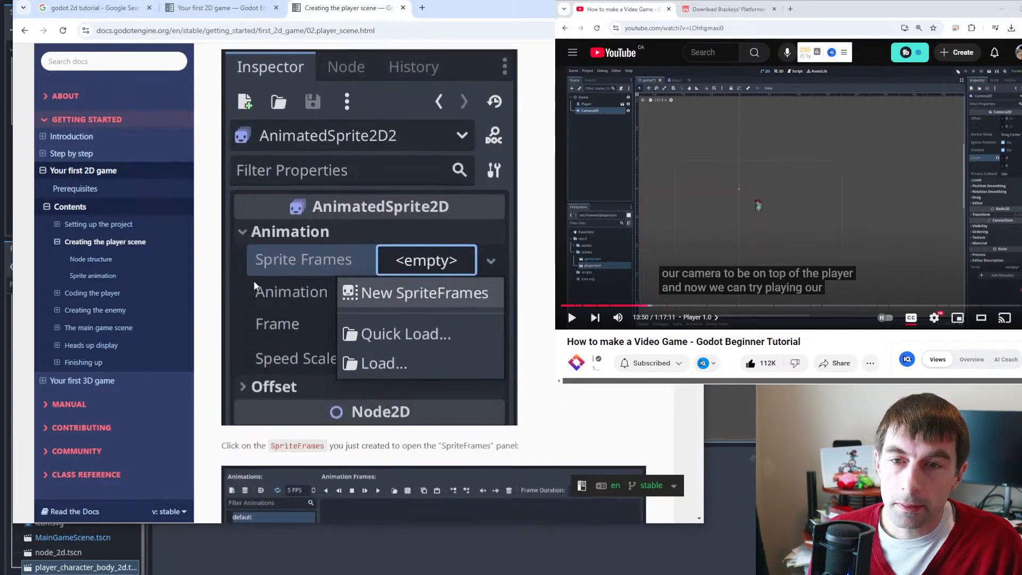
scroll(253, 280, down, 15)
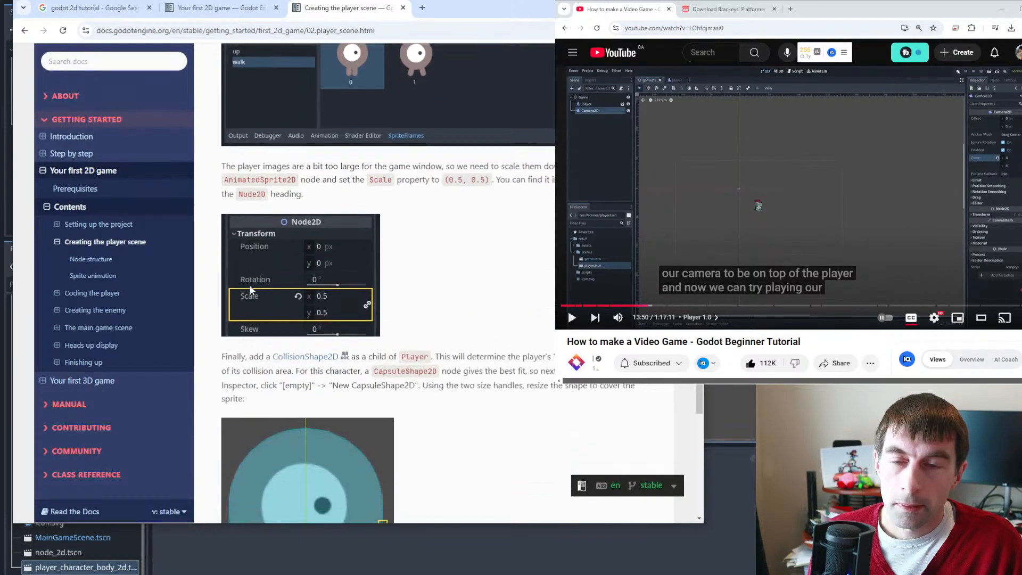
scroll(250, 289, down, 5)
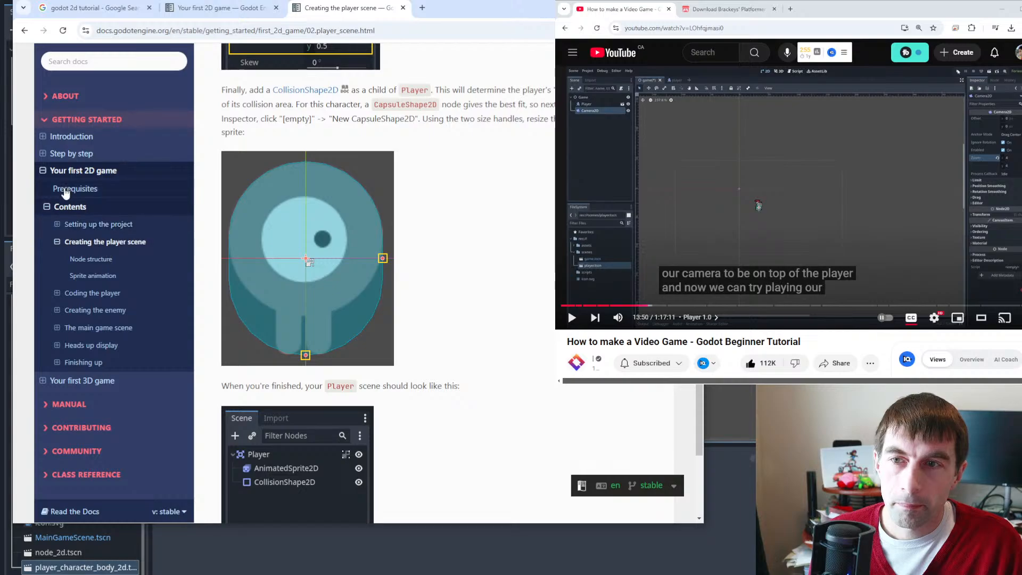
- Read the viewport size and stretch instructions on the "Setting up the project" documentation page
click(82, 228)
scroll(294, 263, down, 10)
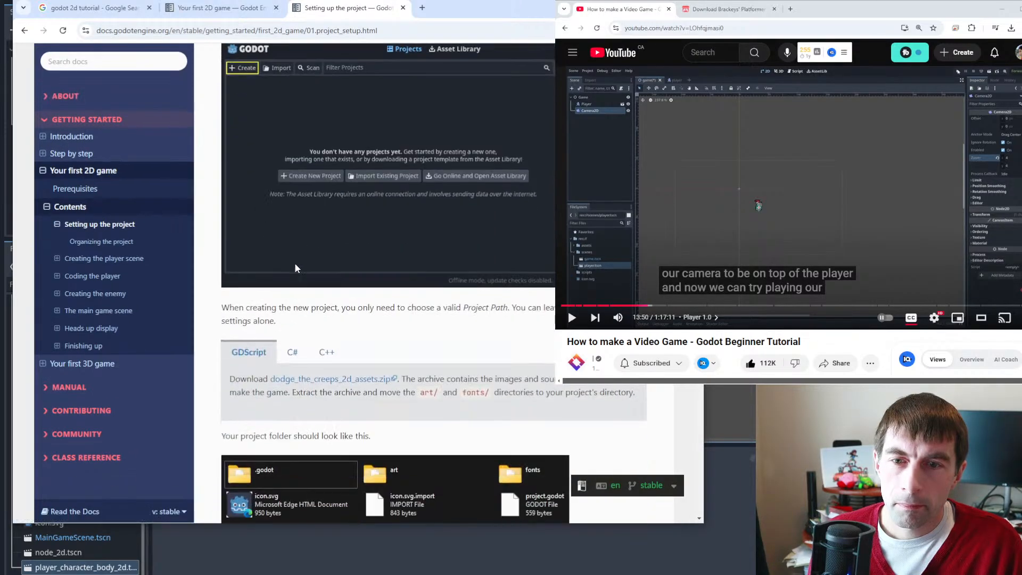
scroll(295, 266, down, 3)
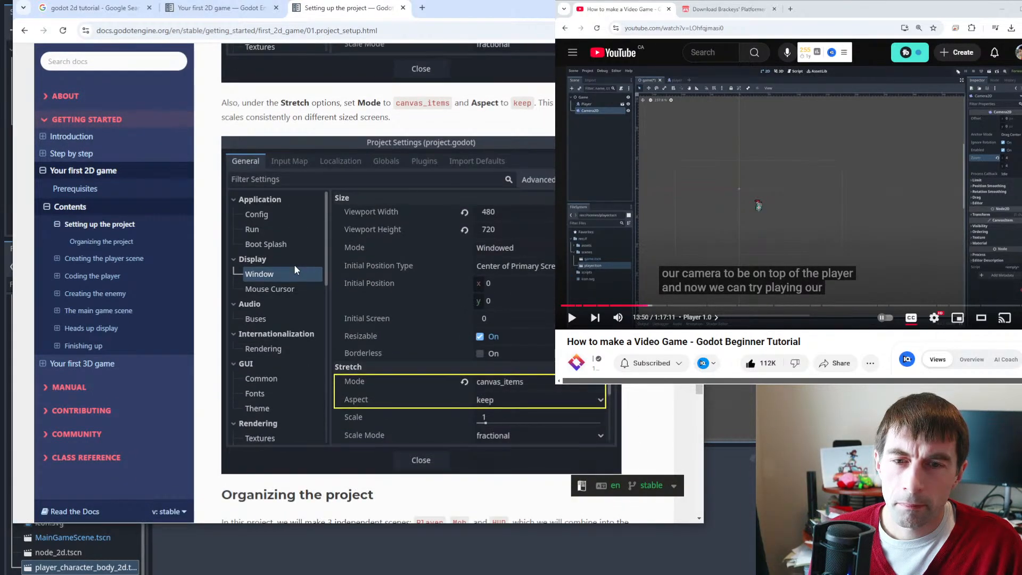
scroll(462, 233, up, 9)
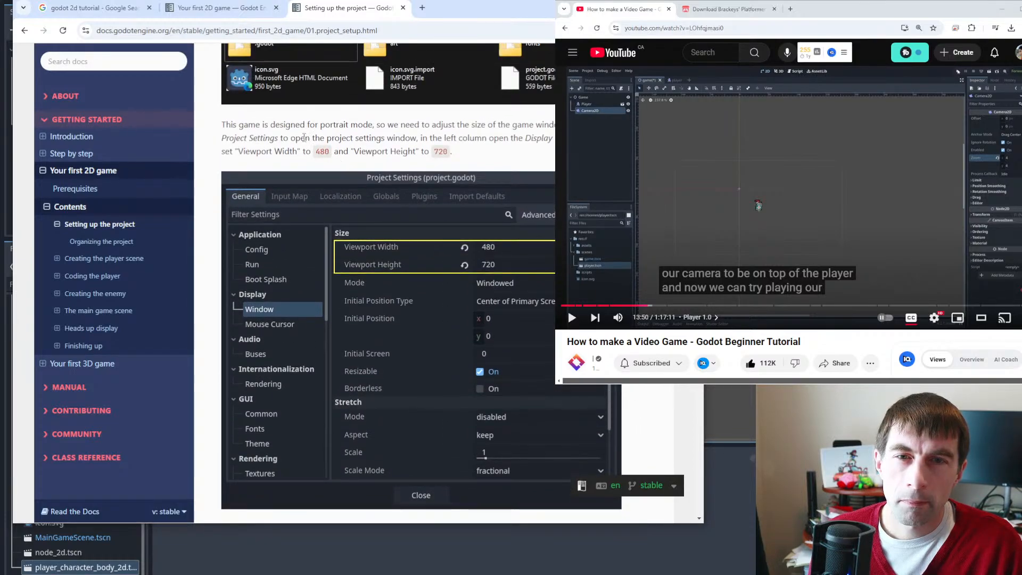
drag(437, 135, 476, 135)
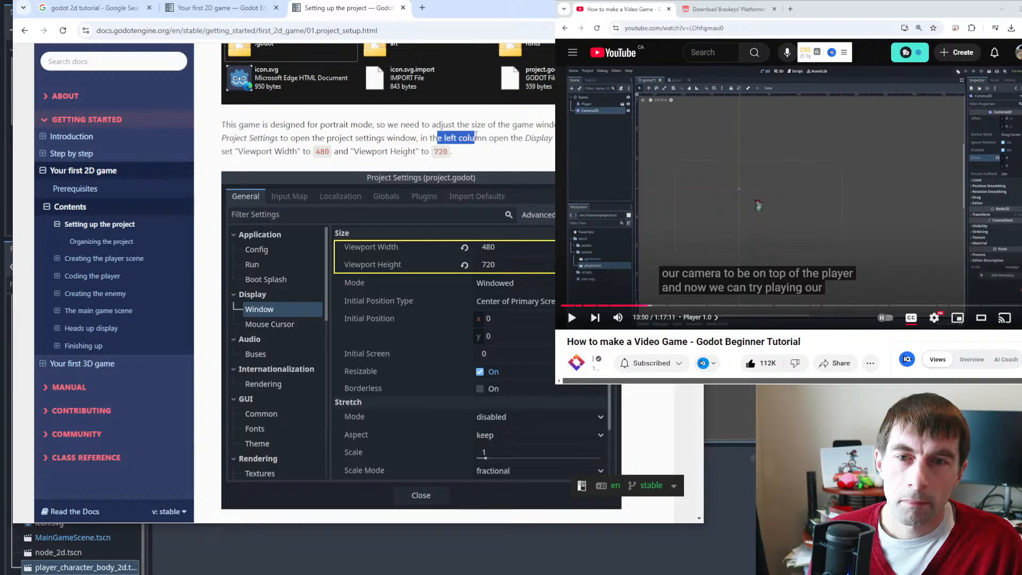
scroll(419, 180, down, 7)
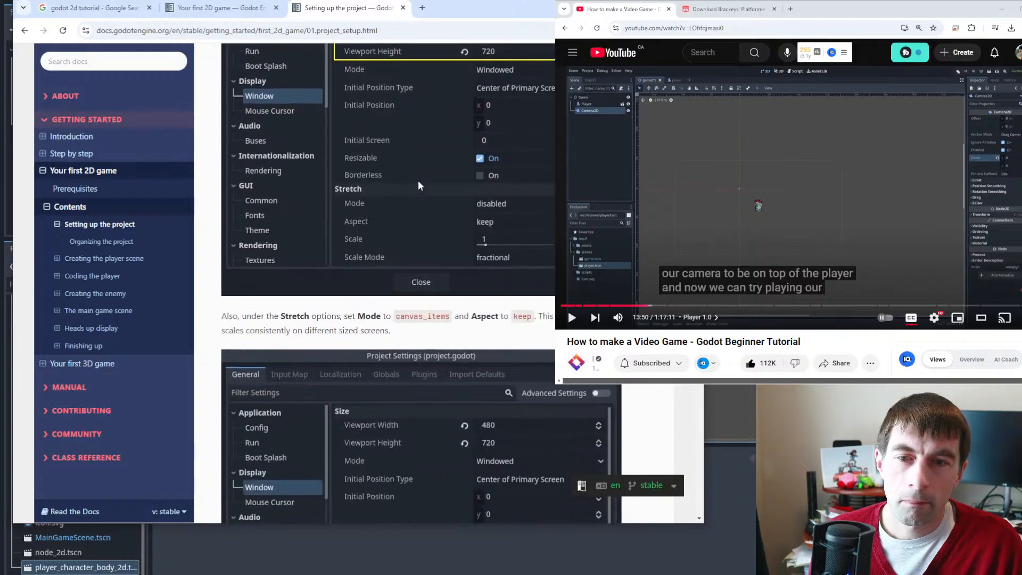
scroll(419, 183, down, 3)
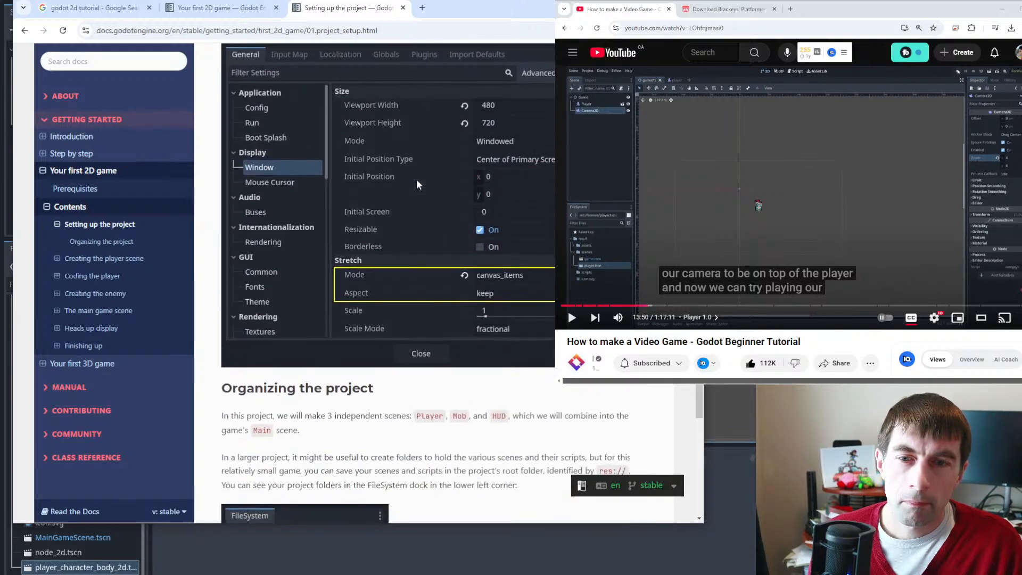
scroll(419, 184, down, 3)
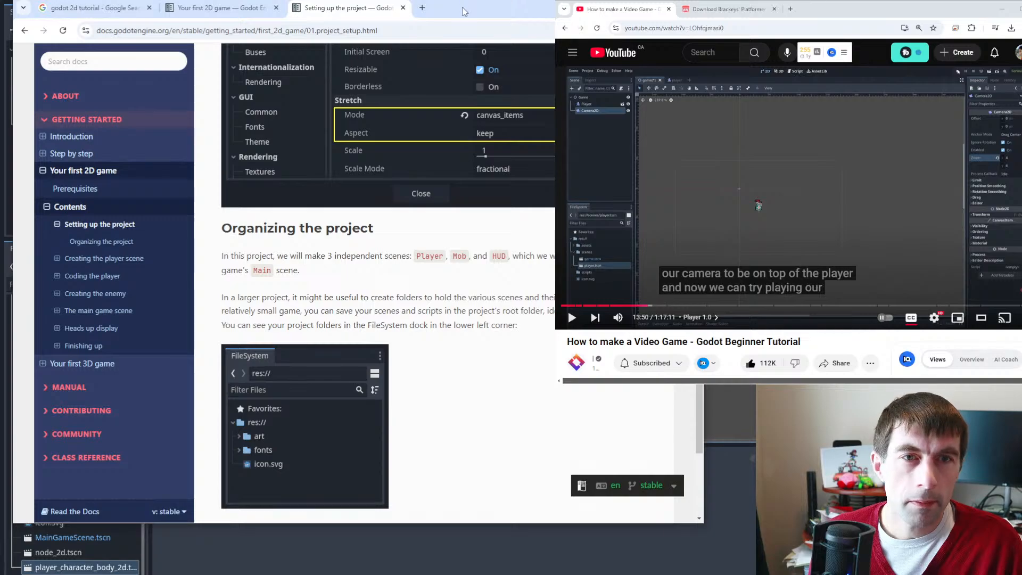
scroll(363, 260, up, 12)
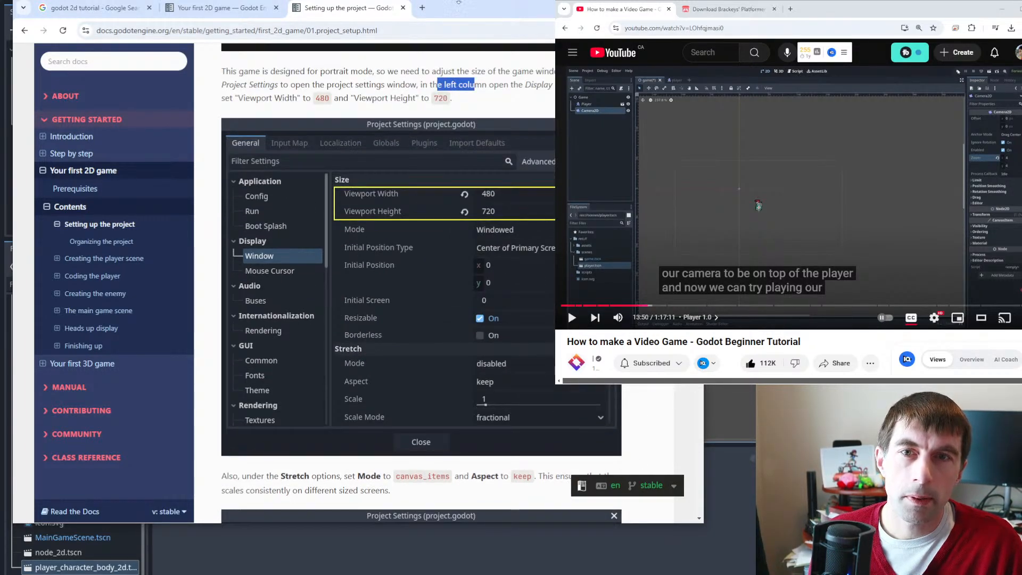
- Return to the Godot editor, deselect the Camera2D node and save the main game scene
click(641, 7)
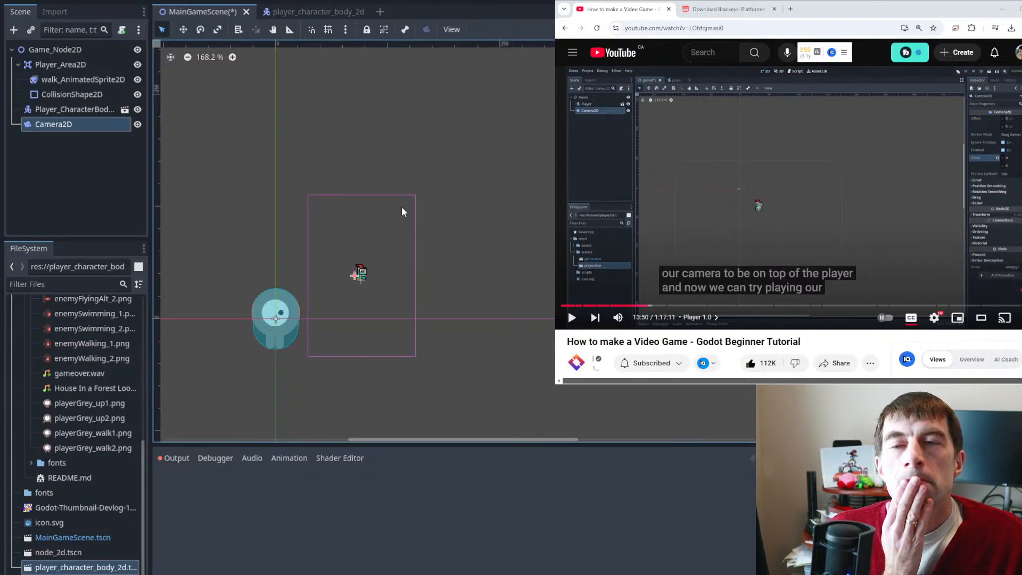
click(352, 161)
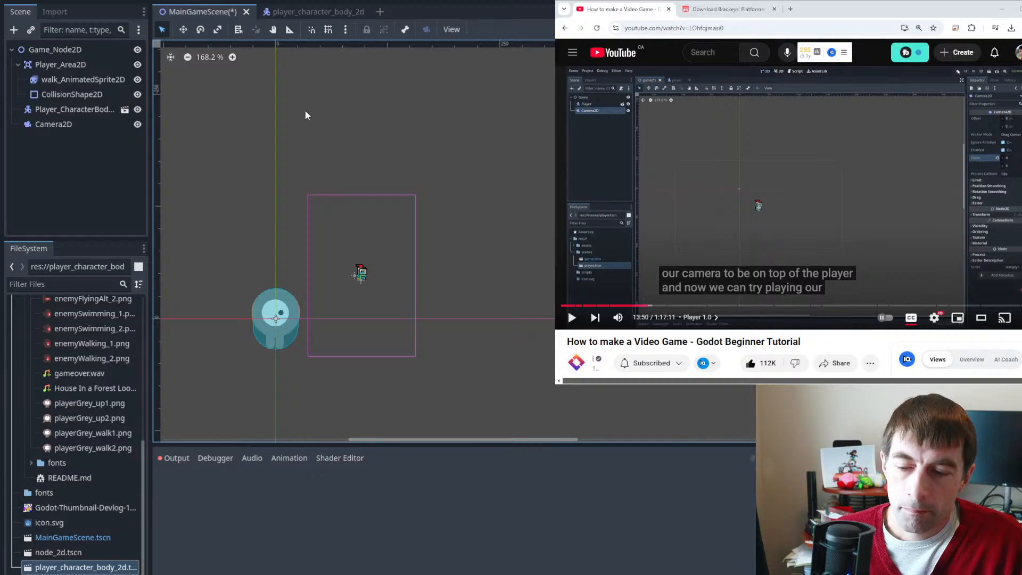
key(ctrl+s)
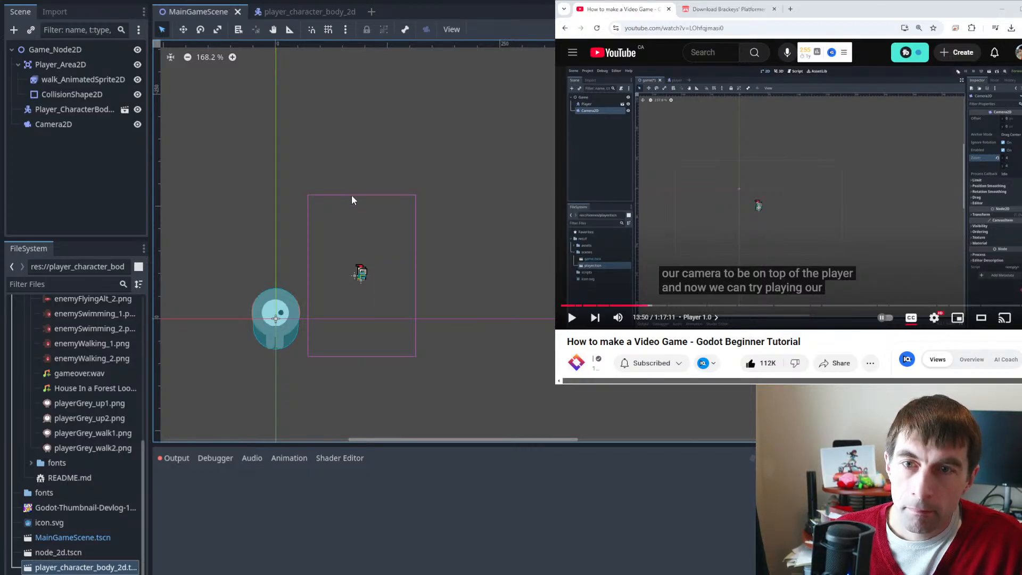
- Select the Camera2D node and test-run the game to check the camera view, closing the game window
click(56, 124)
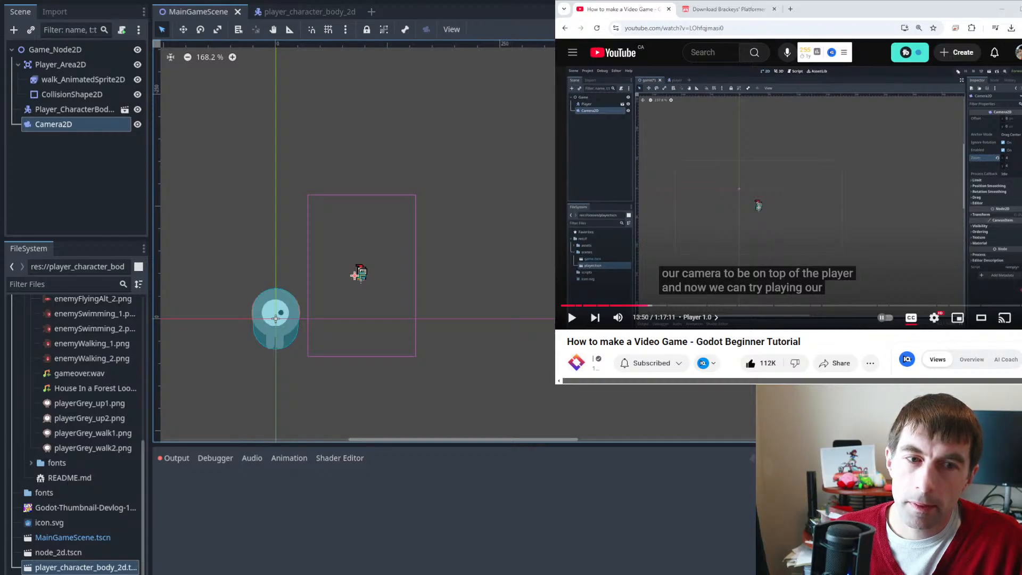
key(F5)
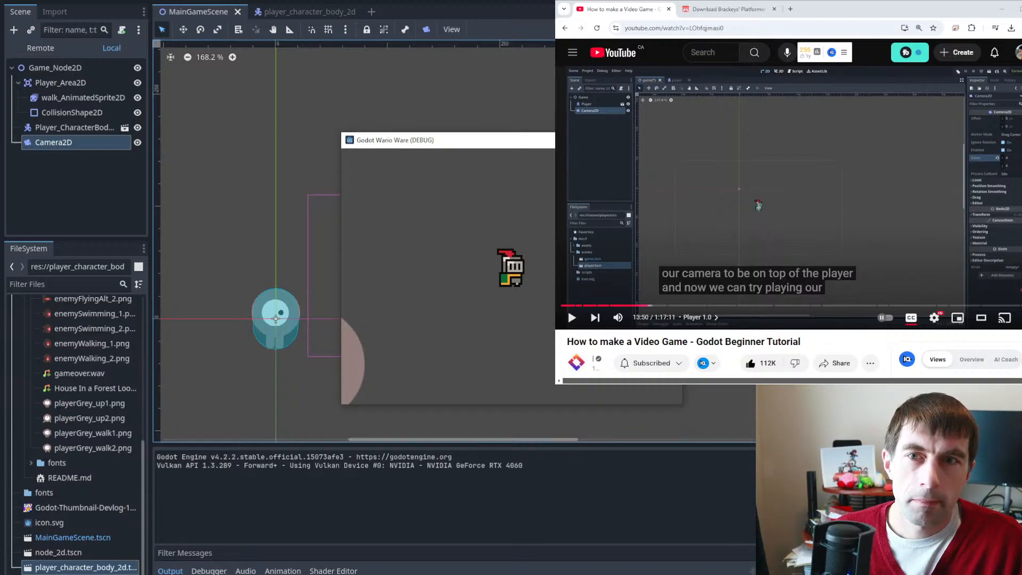
key(alt+F4)
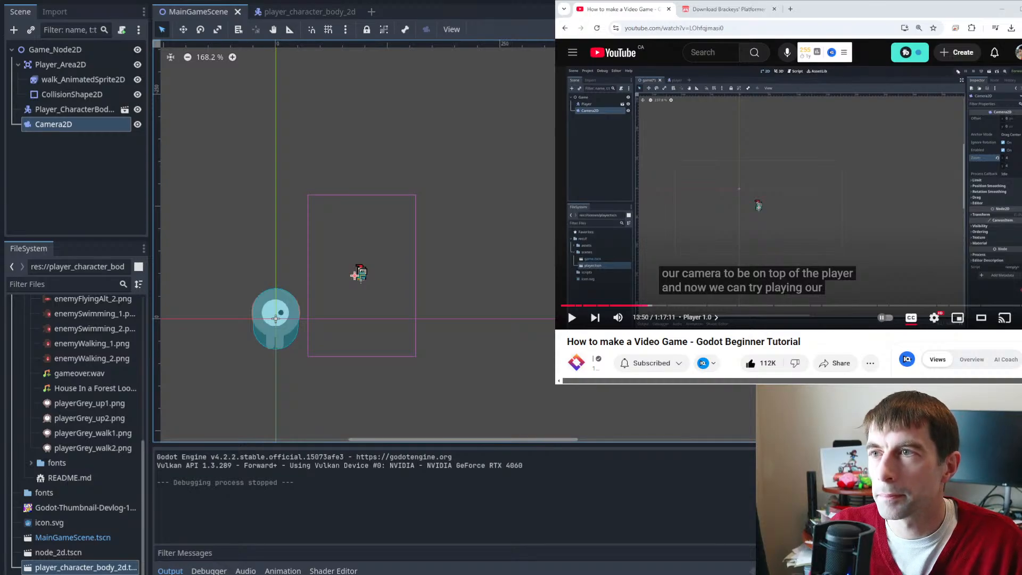
- Play the tutorial video up to the player script remark and test-run the game alongside it for comparison
click(828, 169)
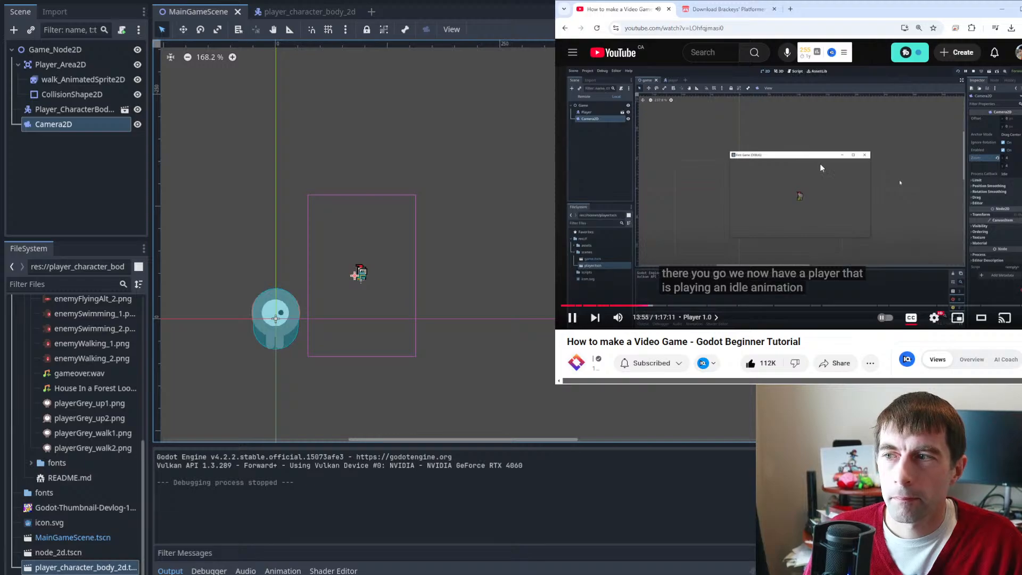
key(F5)
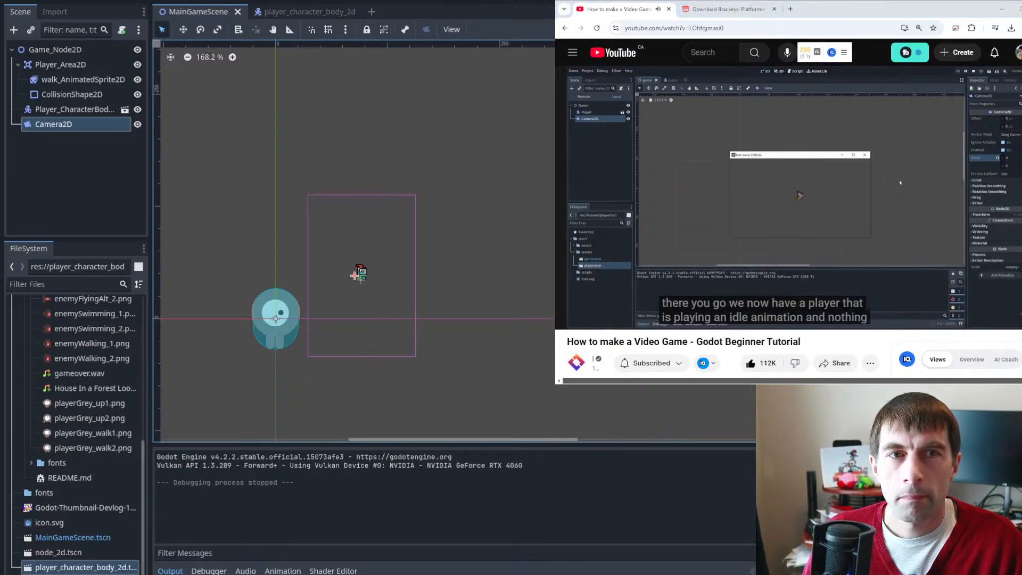
drag(486, 146, 330, 125)
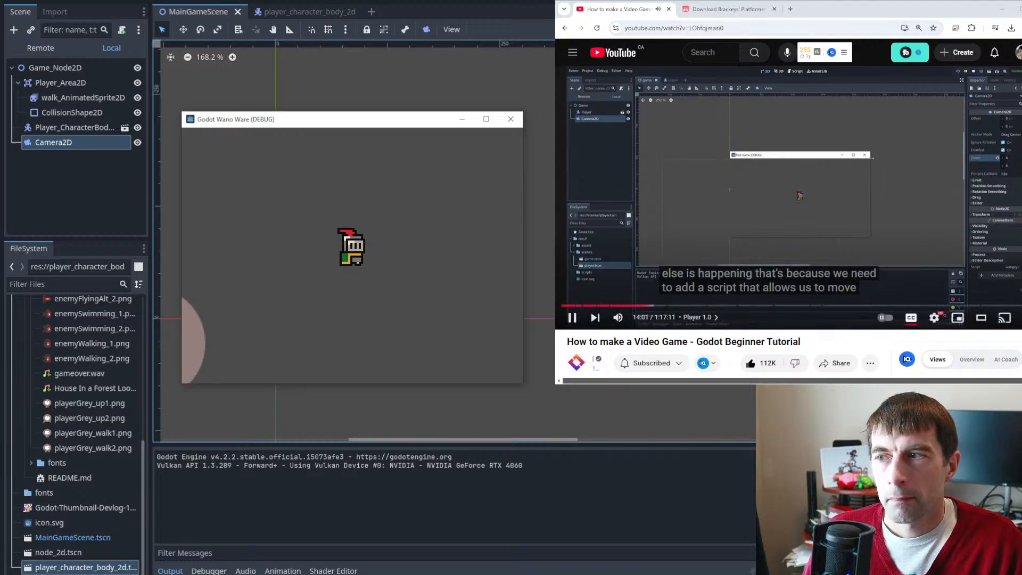
click(800, 198)
click(401, 231)
click(519, 122)
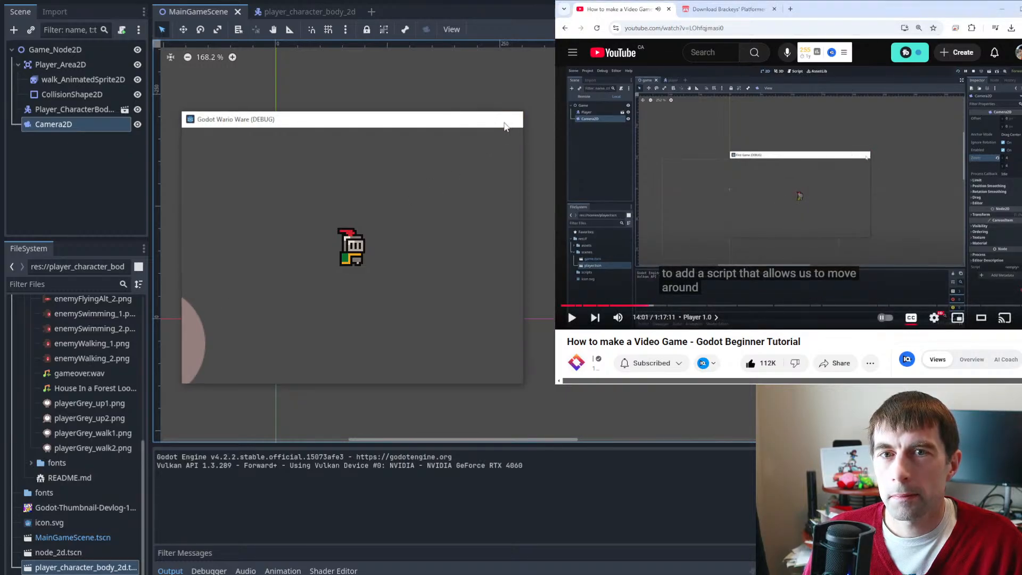
- Preview the default animation of the AnimatedSprite2D in the player_character_body_2d scene and save the scene
click(292, 15)
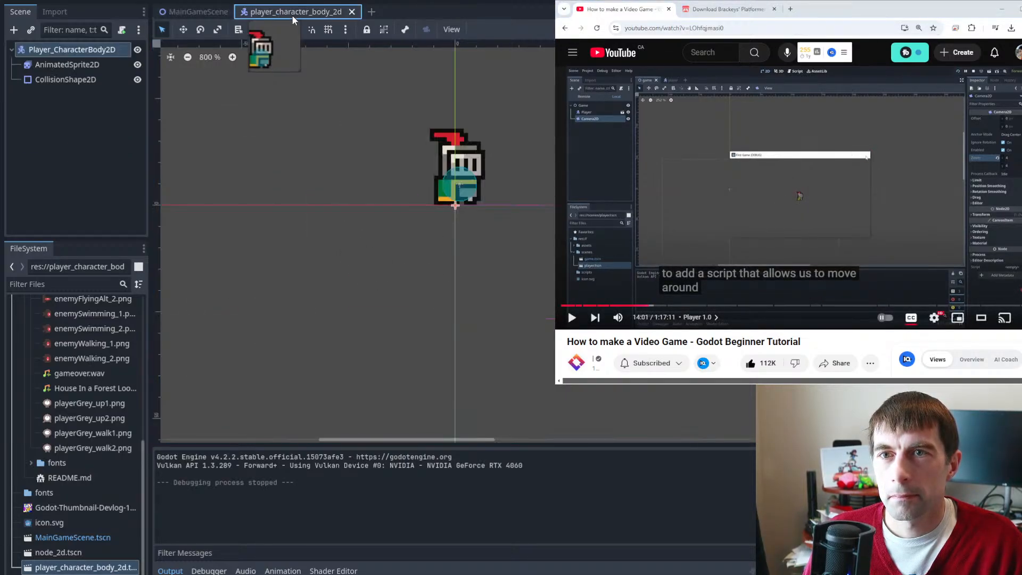
click(69, 70)
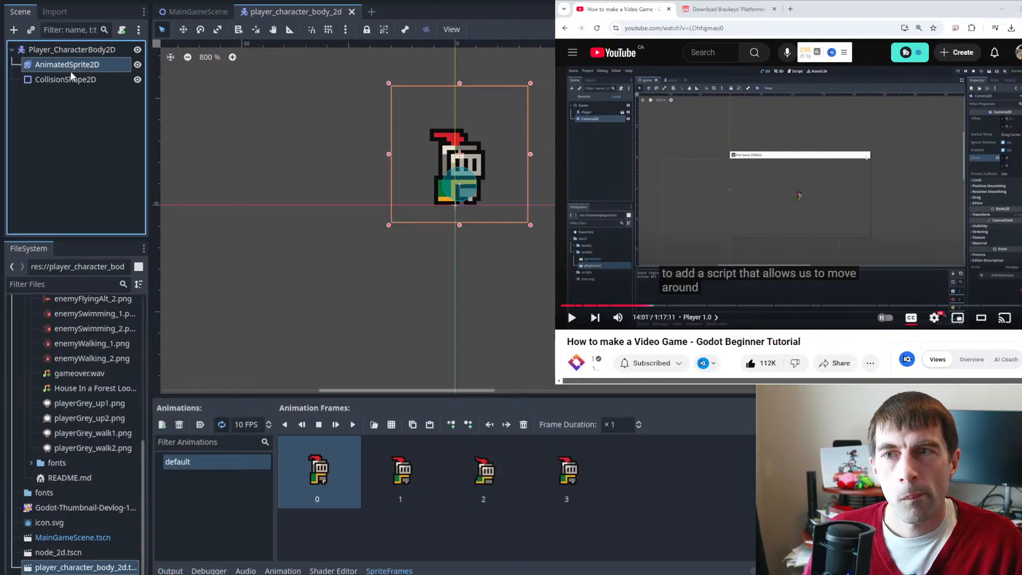
click(352, 424)
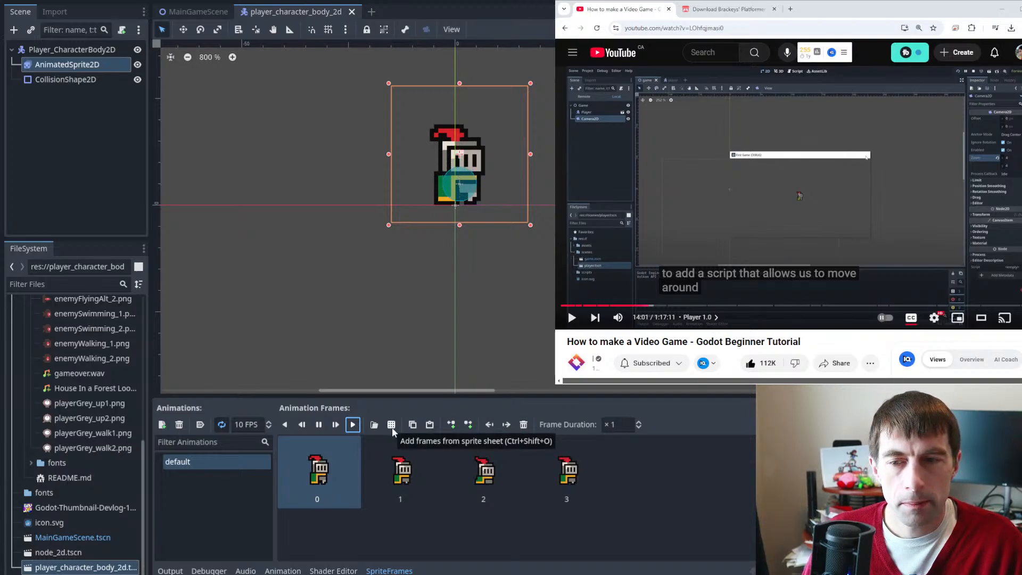
key(ctrl+s)
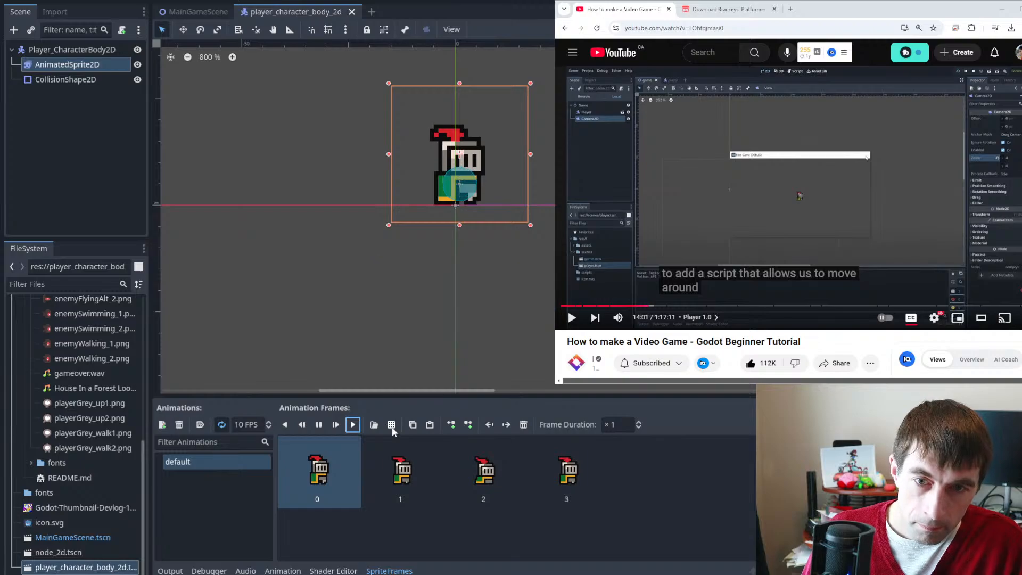
- Examine the player character up close in MainGameScene and run the game to check whether its animation plays
click(193, 13)
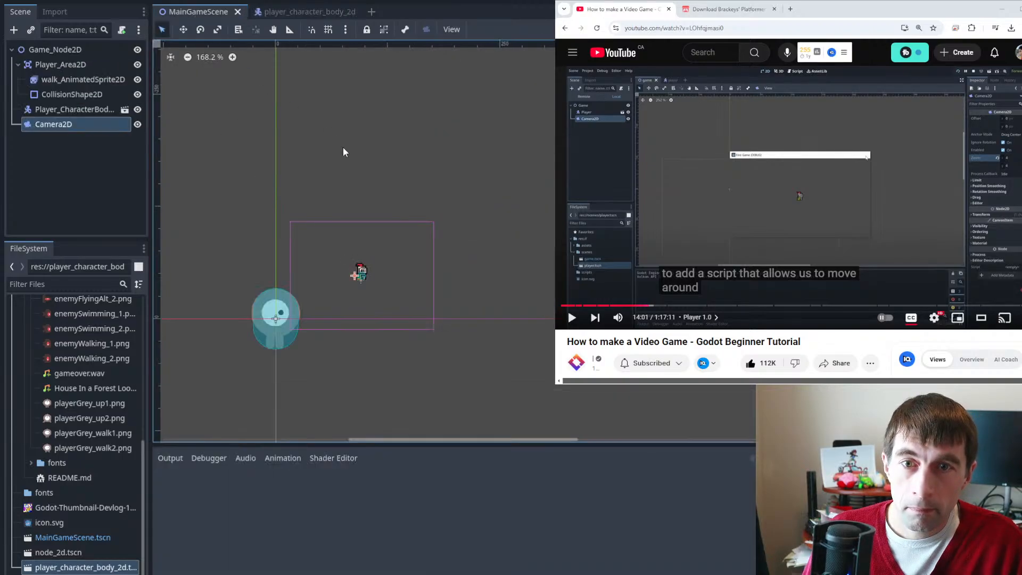
click(349, 268)
scroll(372, 289, up, 2)
scroll(378, 306, up, 1)
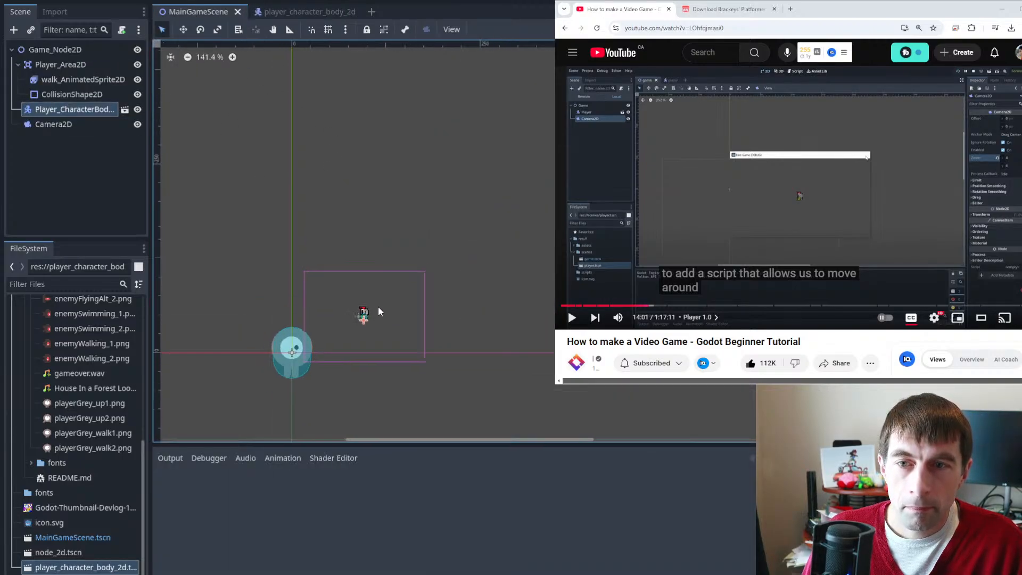
scroll(362, 343, up, 8)
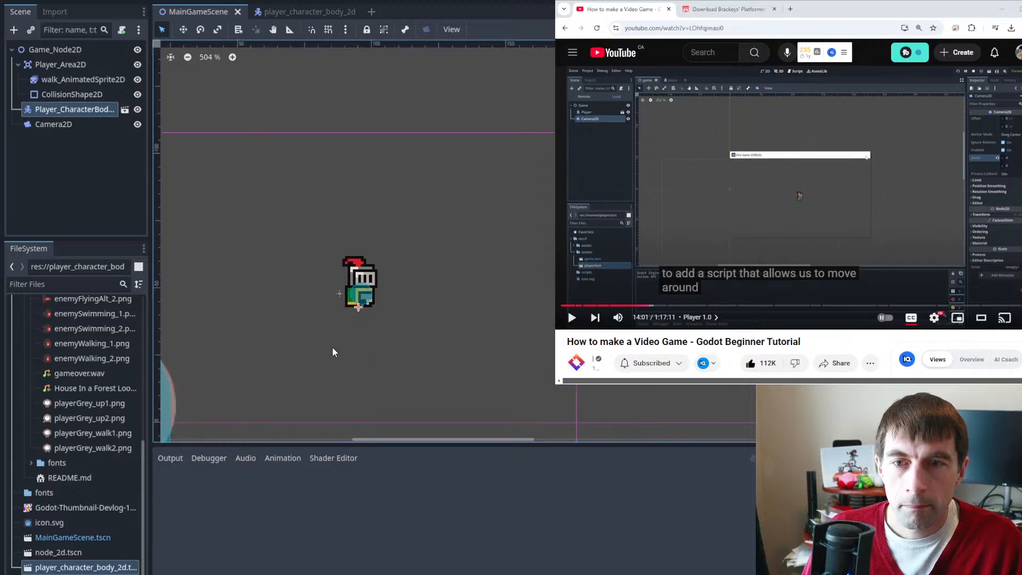
middle_drag(333, 349, 456, 257)
scroll(455, 258, up, 3)
middle_drag(515, 210, 475, 238)
click(353, 11)
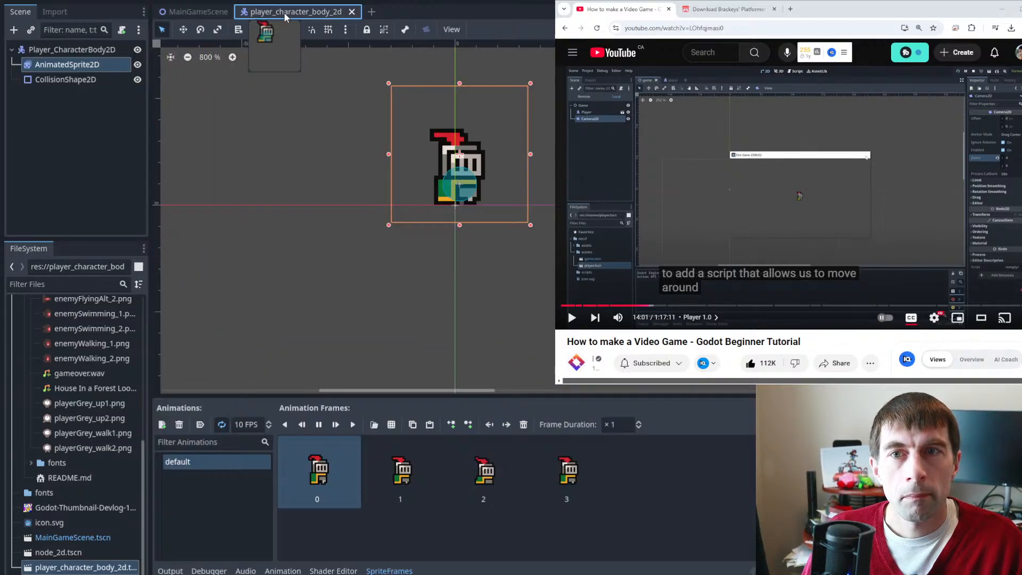
click(197, 10)
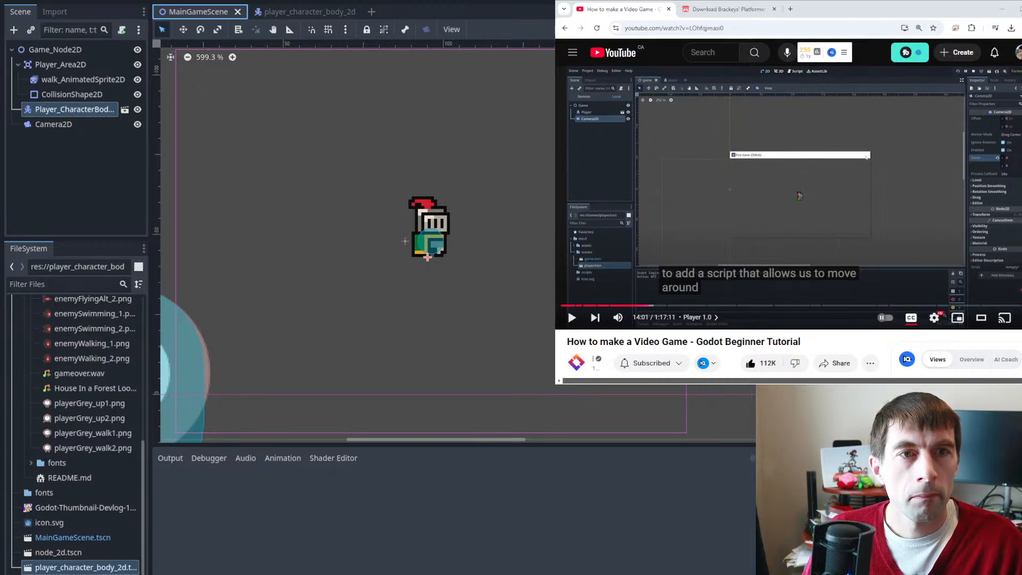
key(F5)
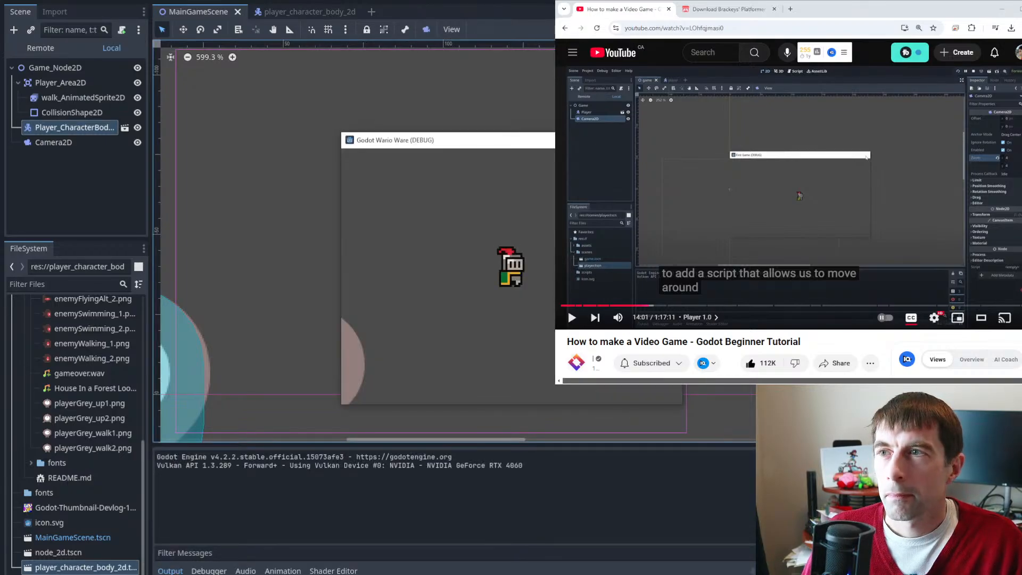
click(670, 140)
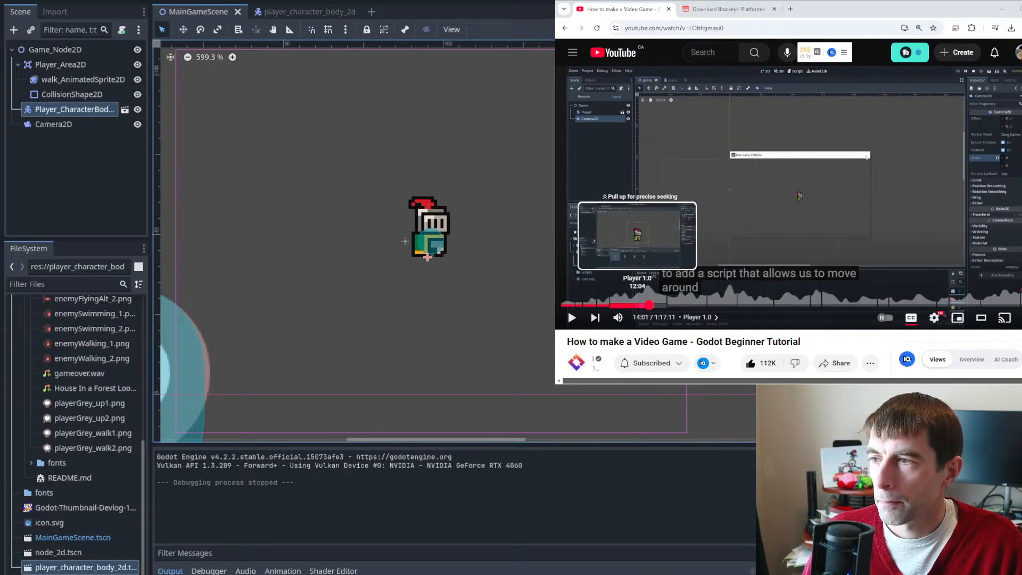
- Rewind the tutorial video to the part about zooming in on the pixel art sprite
click(636, 306)
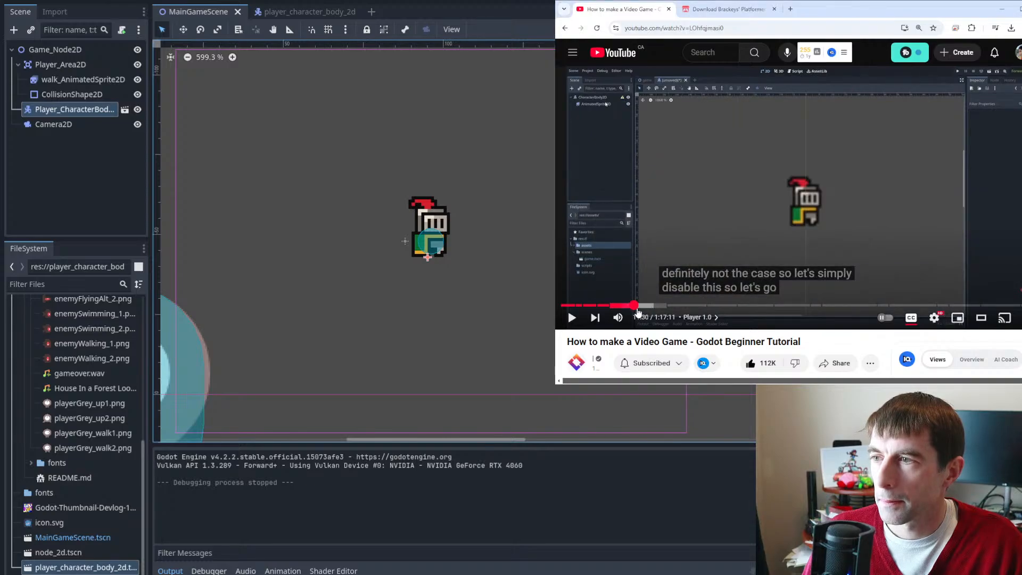
click(771, 229)
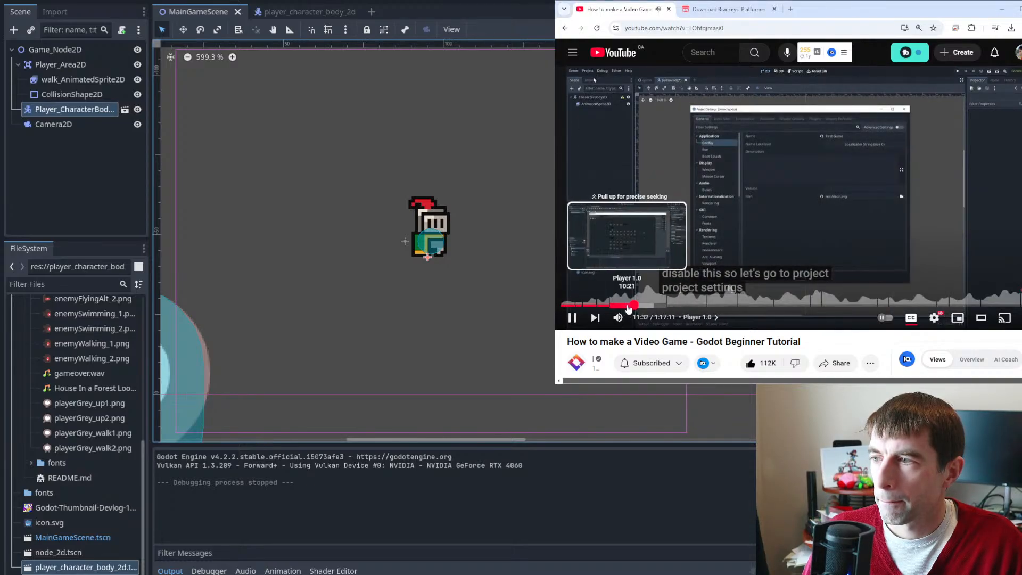
click(627, 305)
drag(631, 308, 632, 307)
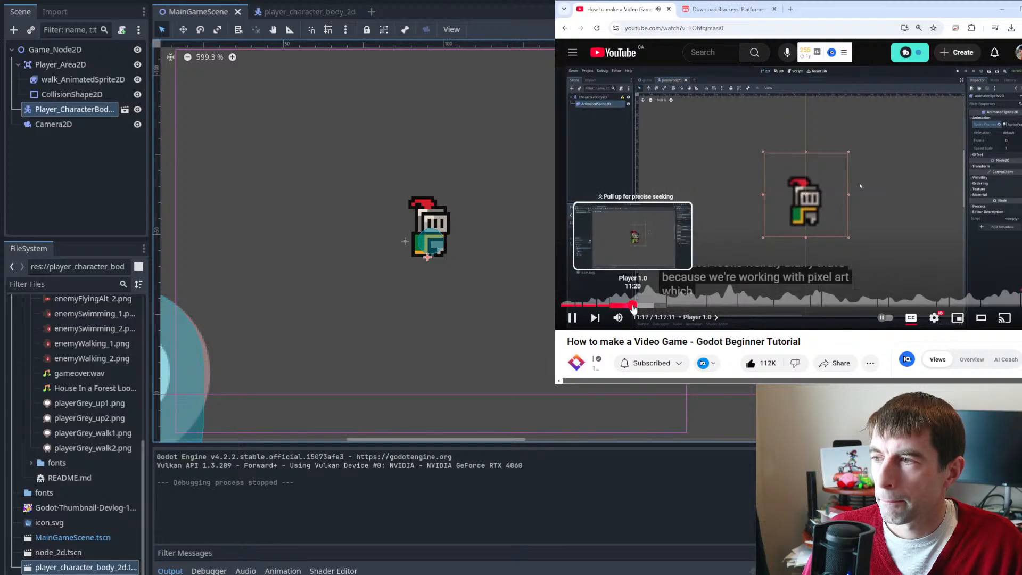
click(631, 307)
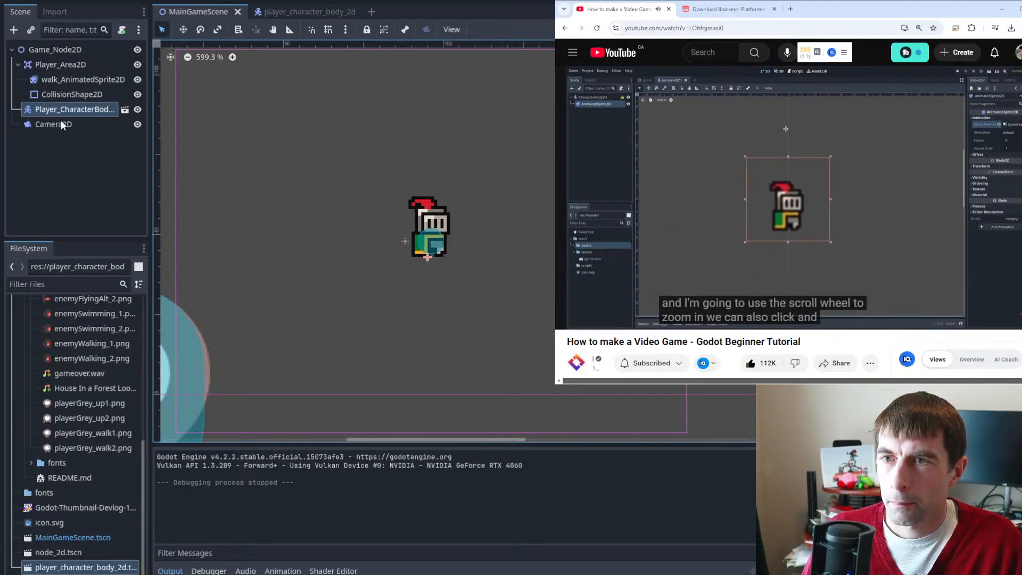
- In the player_character_body_2d scene, enlarge the animation frames area and nudge the AnimatedSprite2D slightly to the right
click(317, 13)
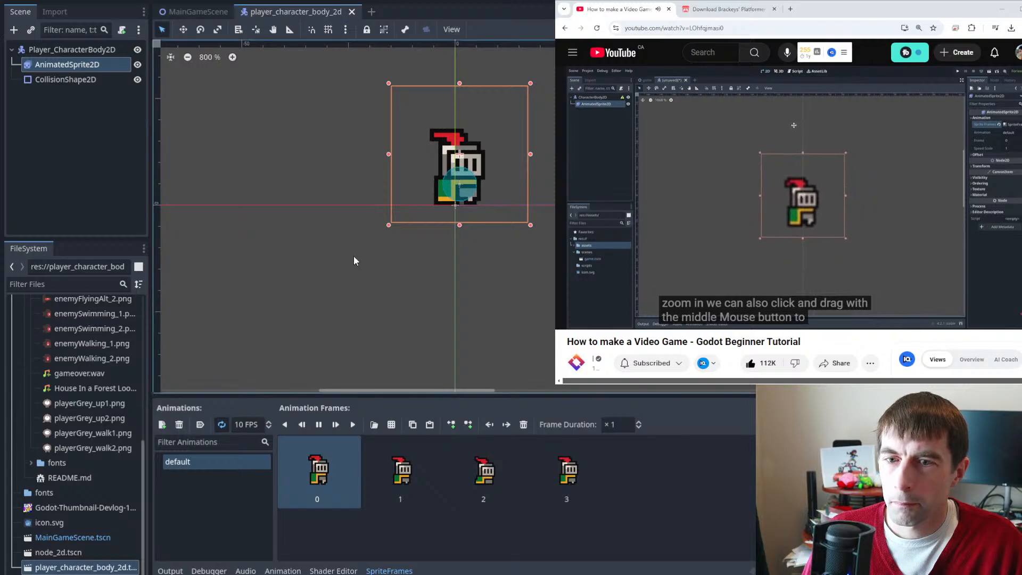
drag(343, 398, 346, 330)
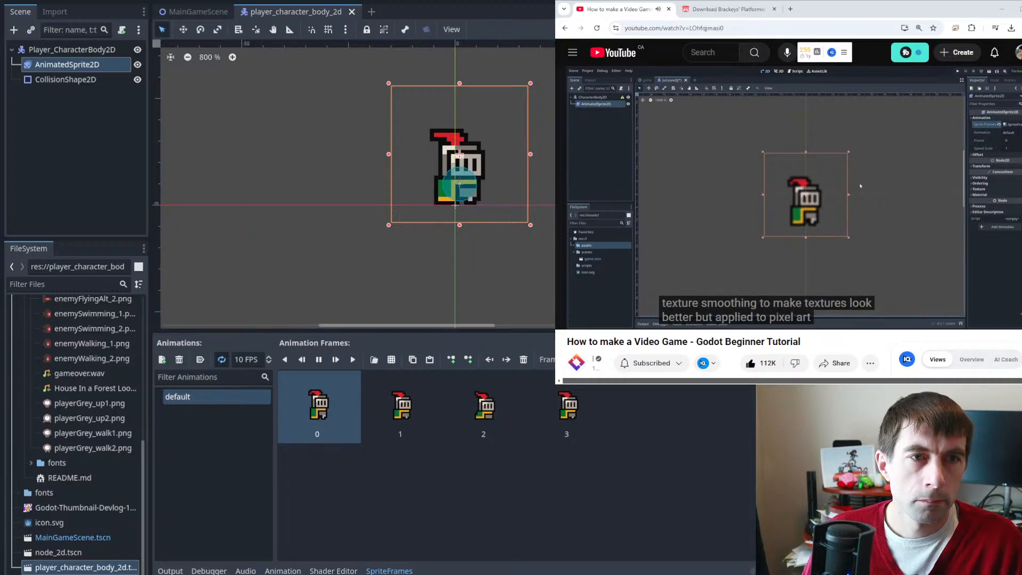
mouse_move(752, 235)
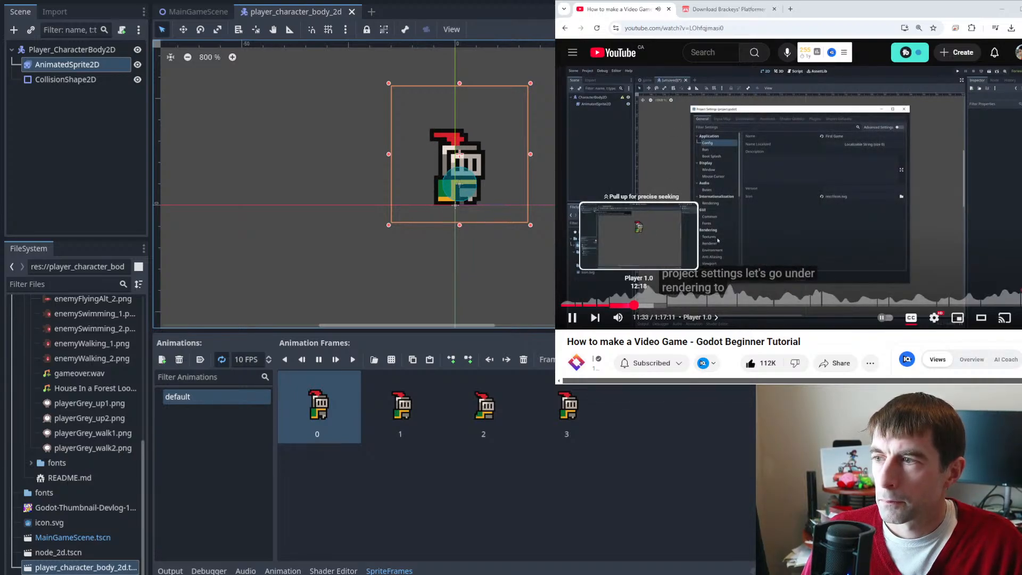
key(Right)
key(Right)
key(Right)
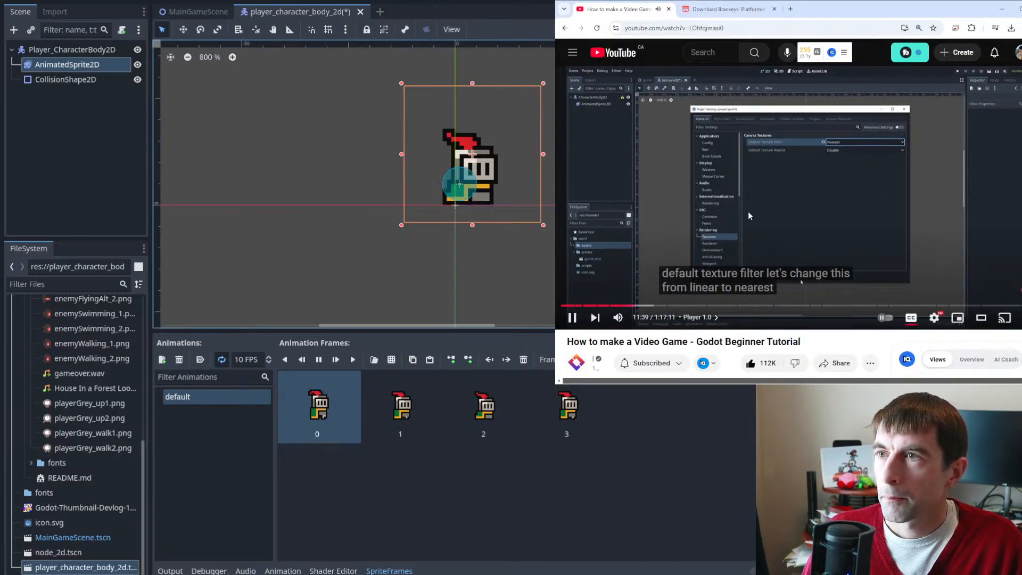
click(749, 212)
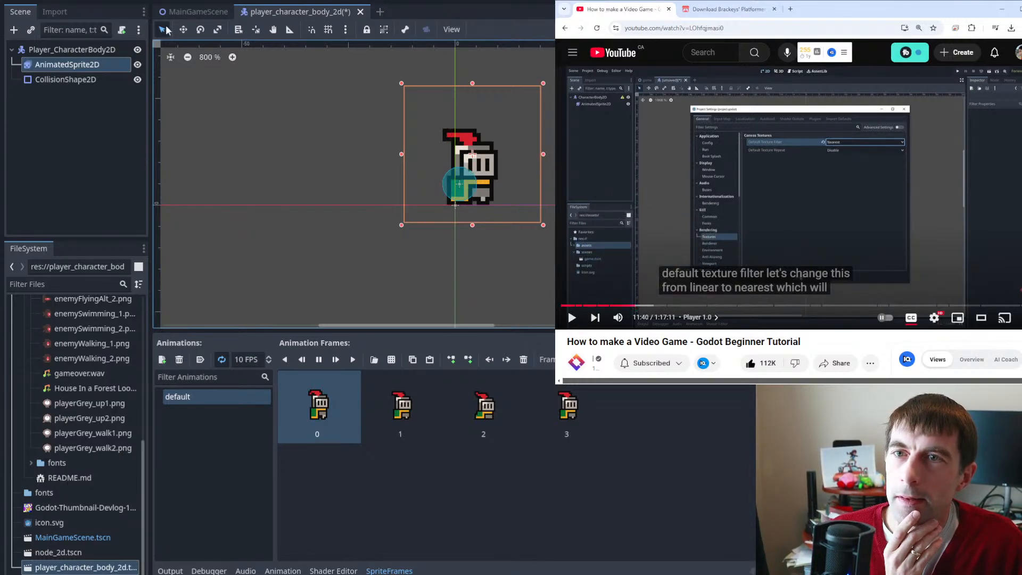
- Return to MainGameScene and run the game again to check how the player sprite renders, closing the game window
click(185, 8)
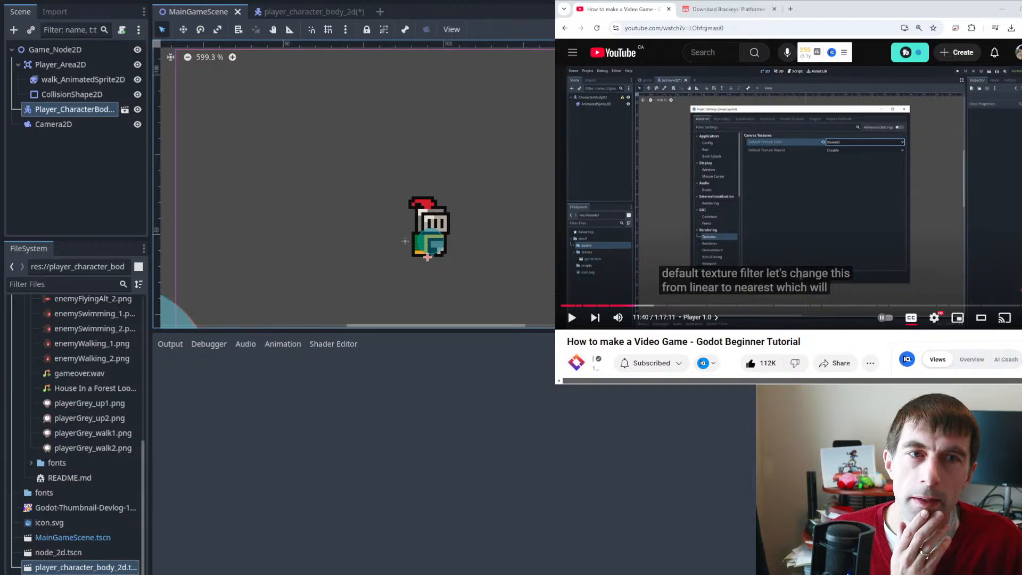
key(F5)
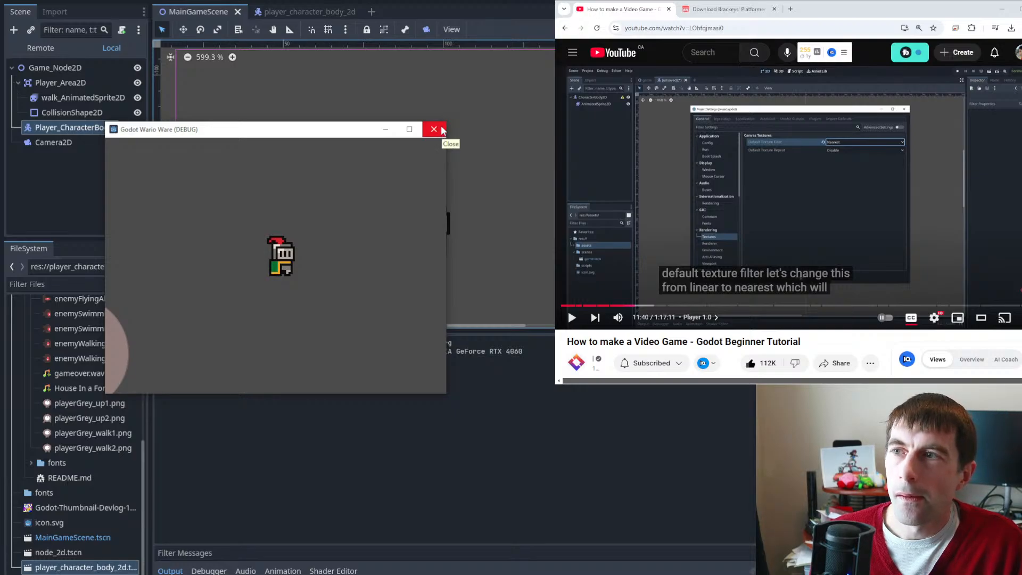
click(442, 130)
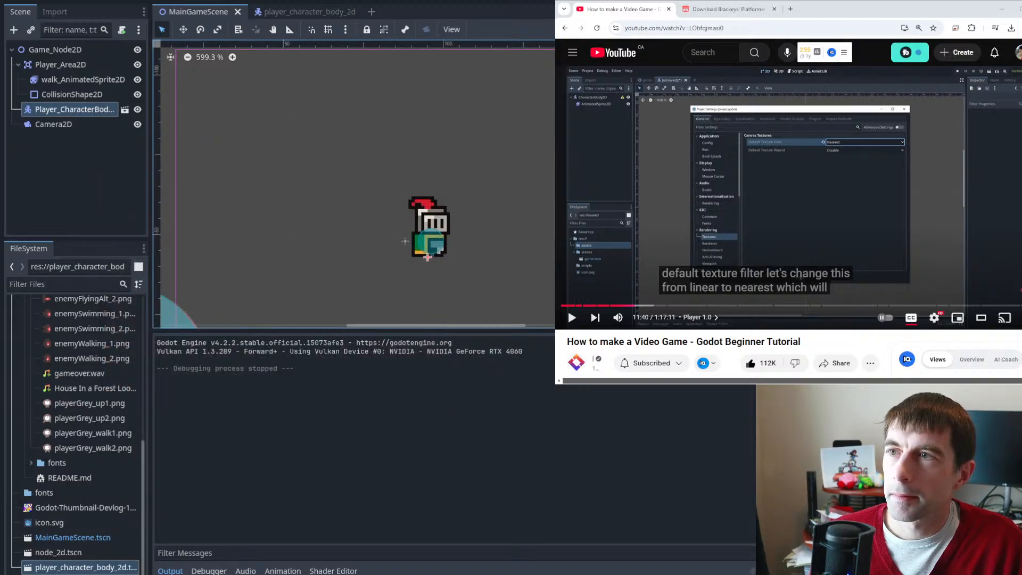
- Watch the tutorial's part on naming the animation idle and enabling autoplay, pausing at 11:59
click(760, 211)
key(Right)
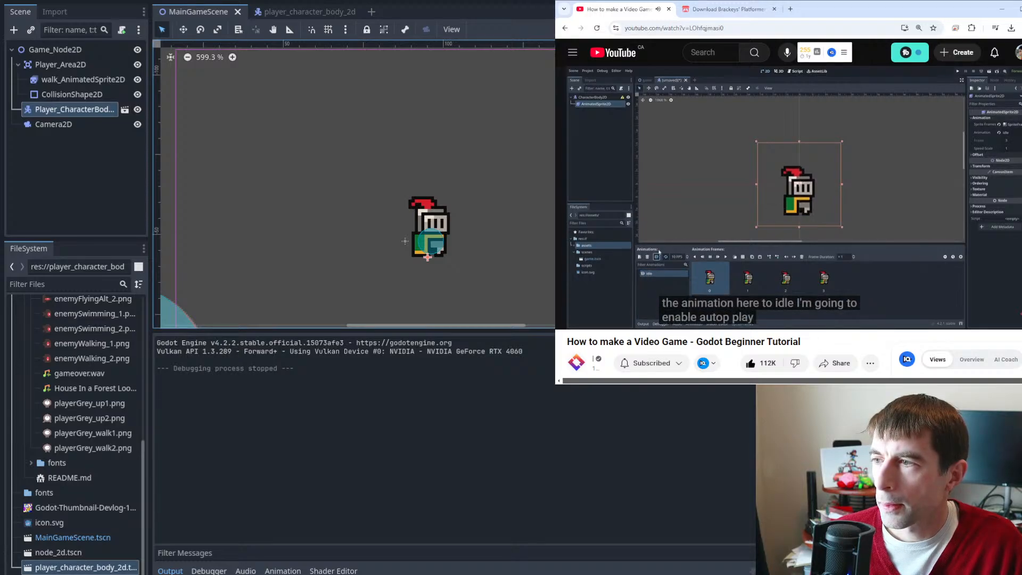
click(793, 116)
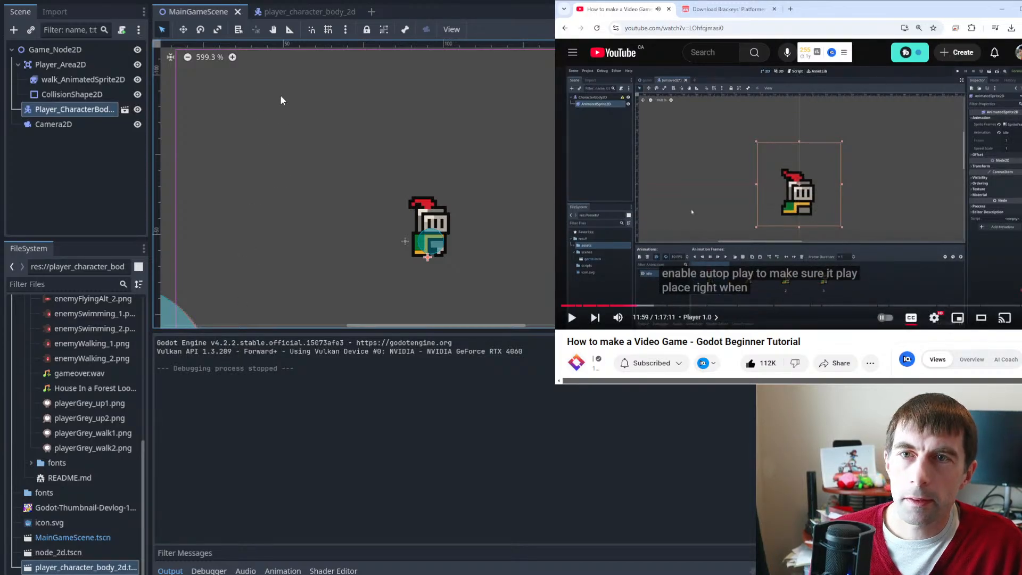
- In the player_character_body_2d scene, enable autoplay on load for the default animation, rename it Idle and save the scene
click(301, 12)
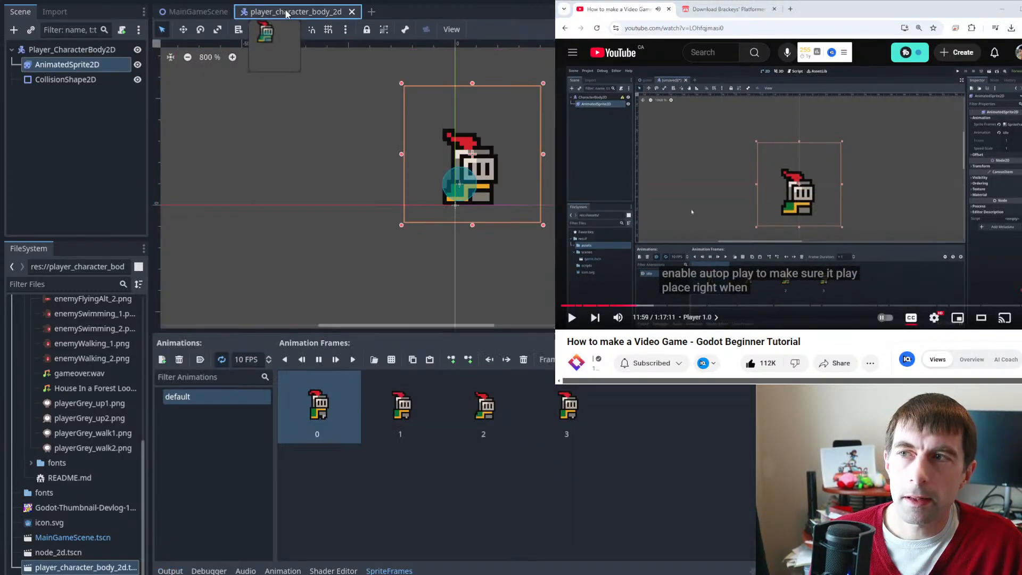
click(201, 360)
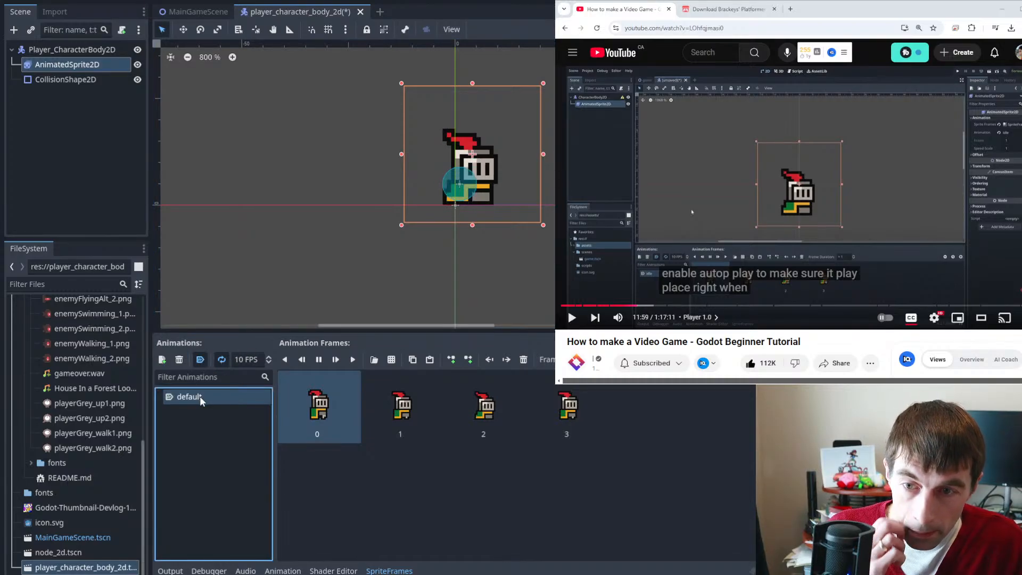
double_click(182, 396)
text(idle)
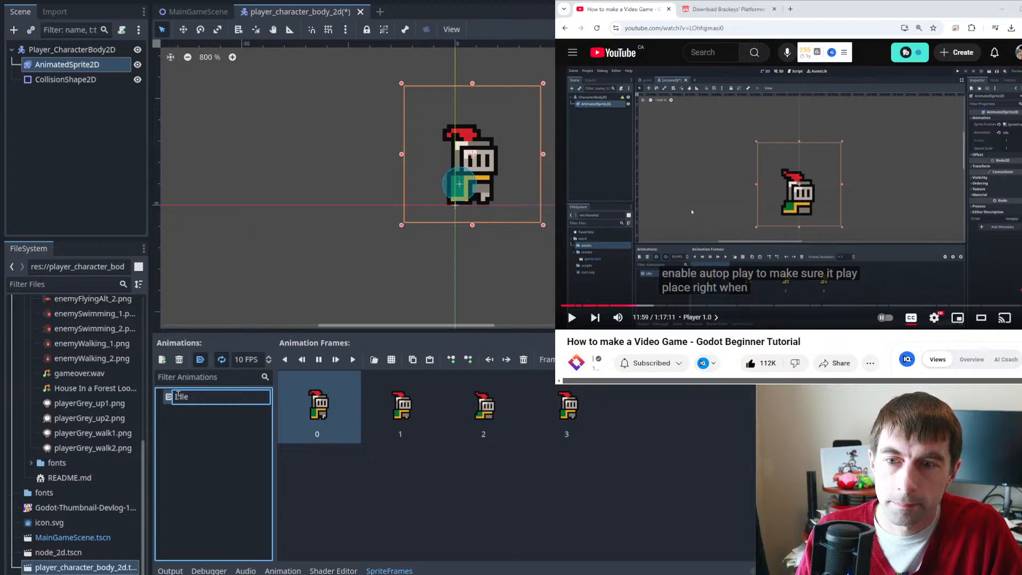
key(Return)
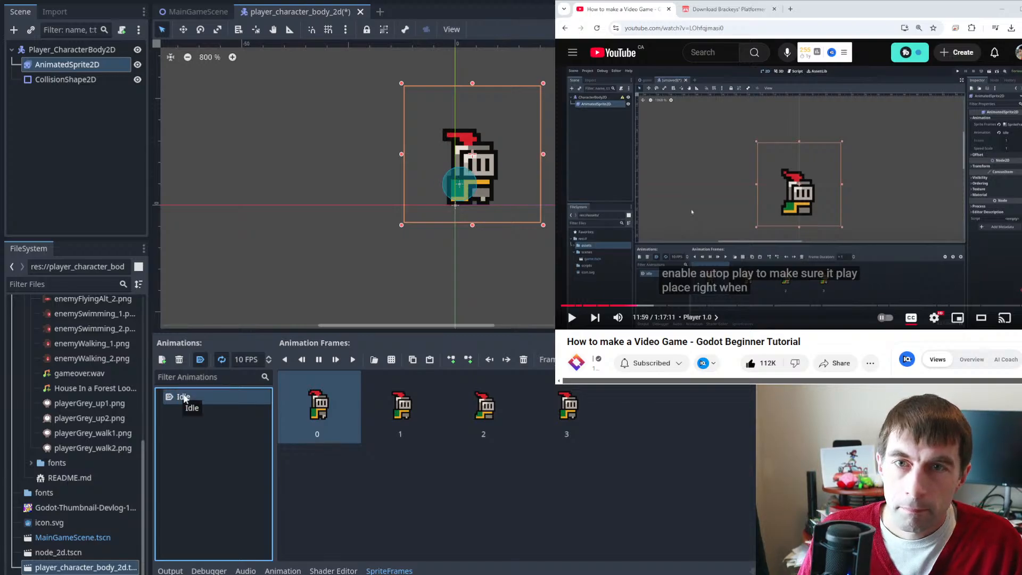
key(ctrl+s)
- Run the game from MainGameScene to check the player's idle animation, moving the game window aside and closing it
click(197, 11)
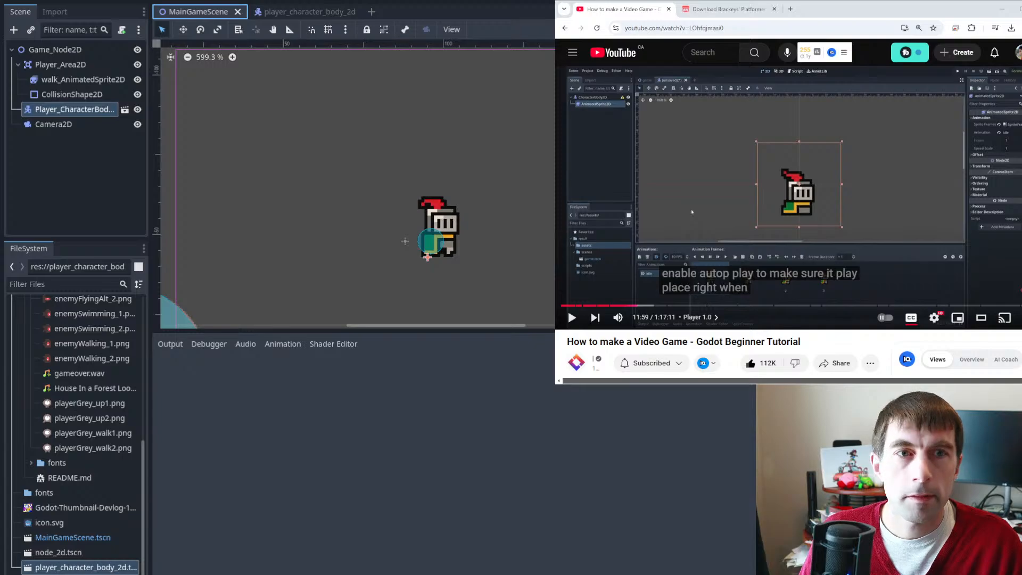
key(F5)
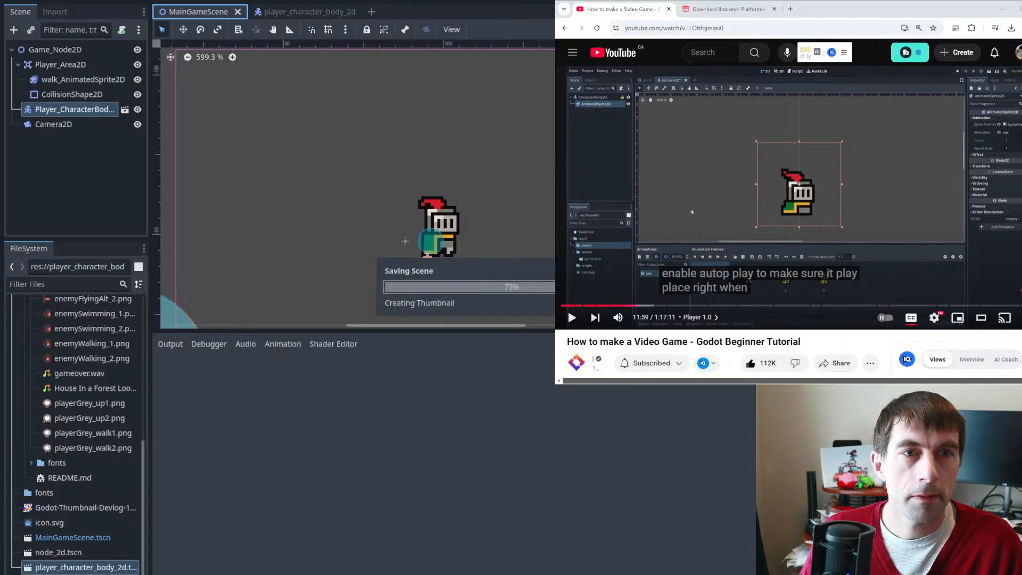
drag(238, 140, 183, 102)
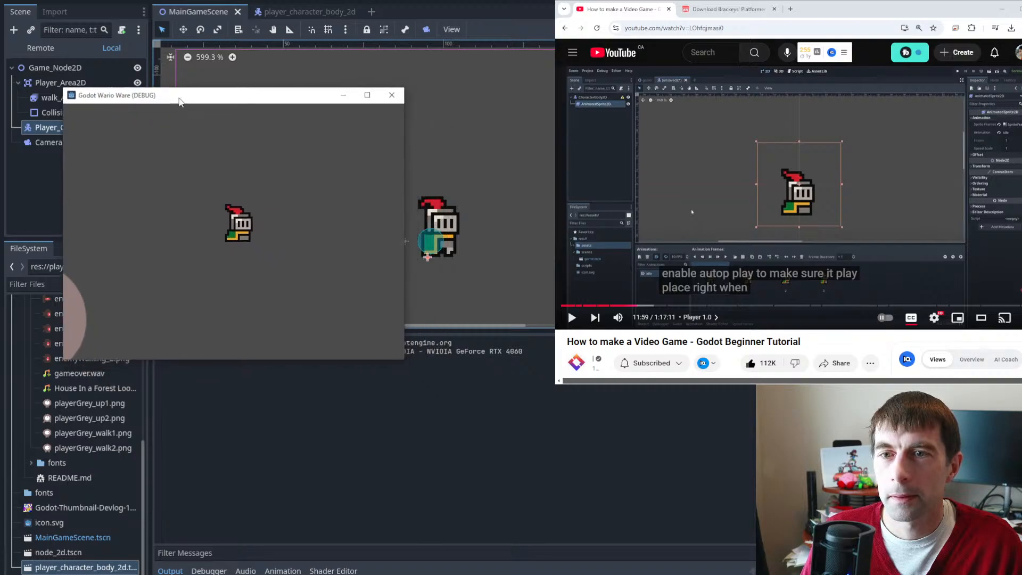
click(392, 96)
- Skip the tutorial to its movement script part at 14:01, and nudge the player scene's AnimatedSprite2D slightly to the left, saving the scene
click(301, 15)
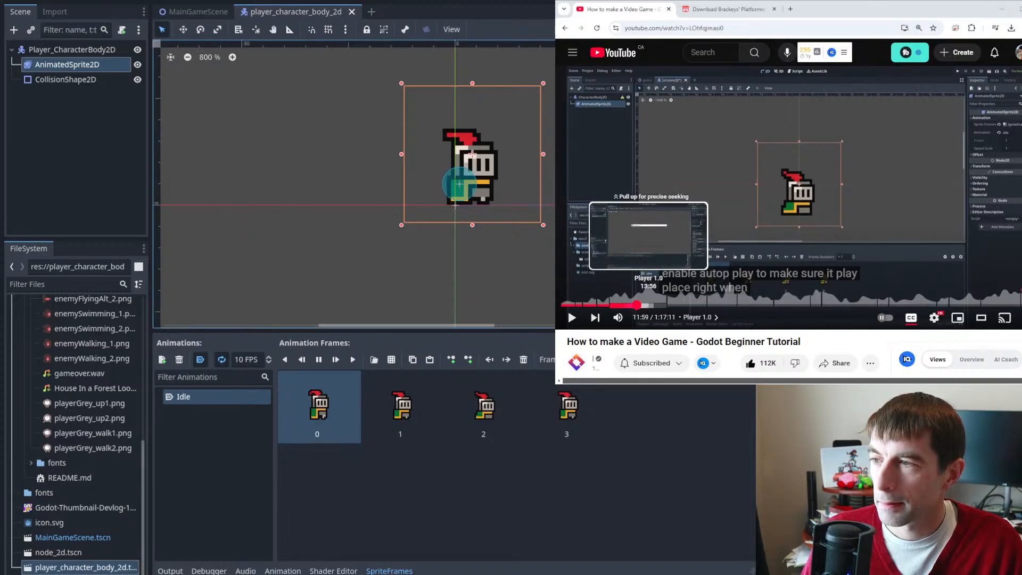
click(649, 305)
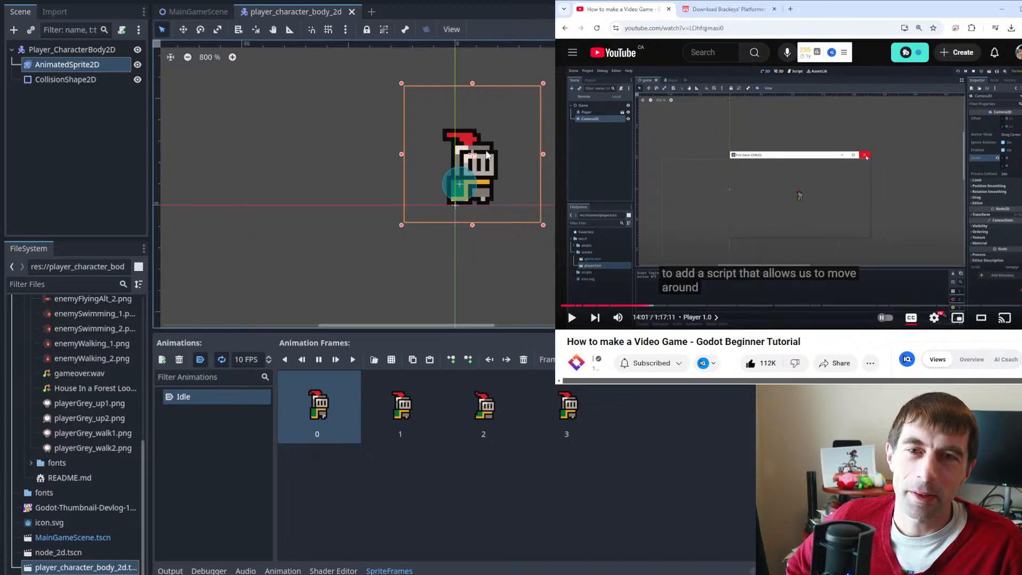
drag(486, 154, 477, 151)
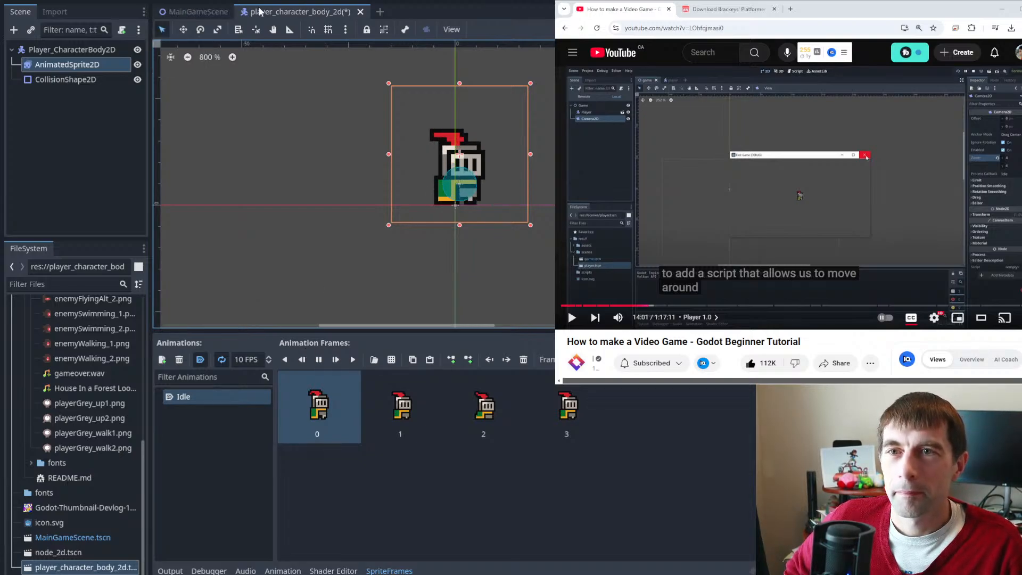
key(ctrl+s)
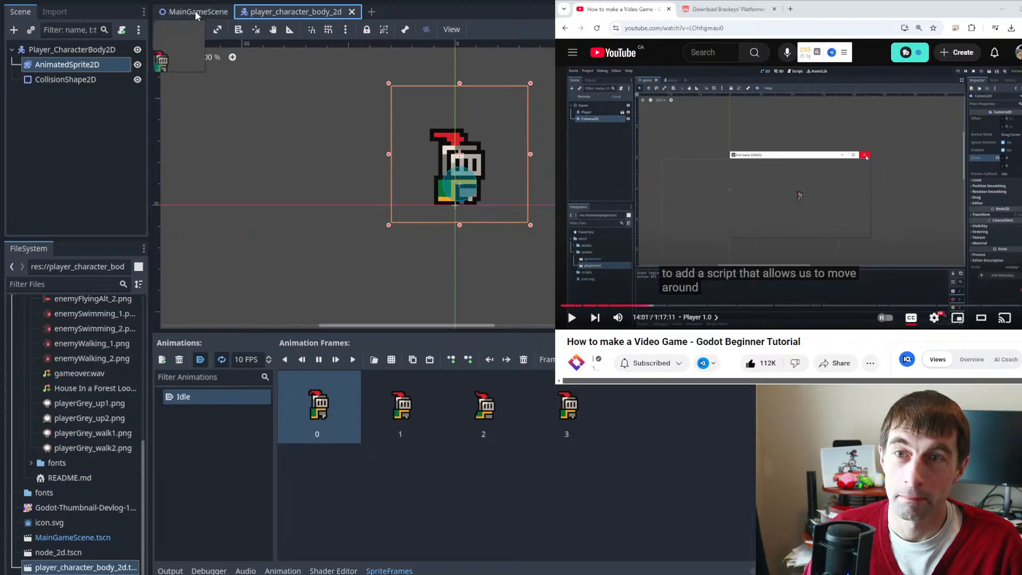
- Inspect the player scene's CollisionShape2D and AnimatedSprite2D nodes and view the player in MainGameScene
click(62, 79)
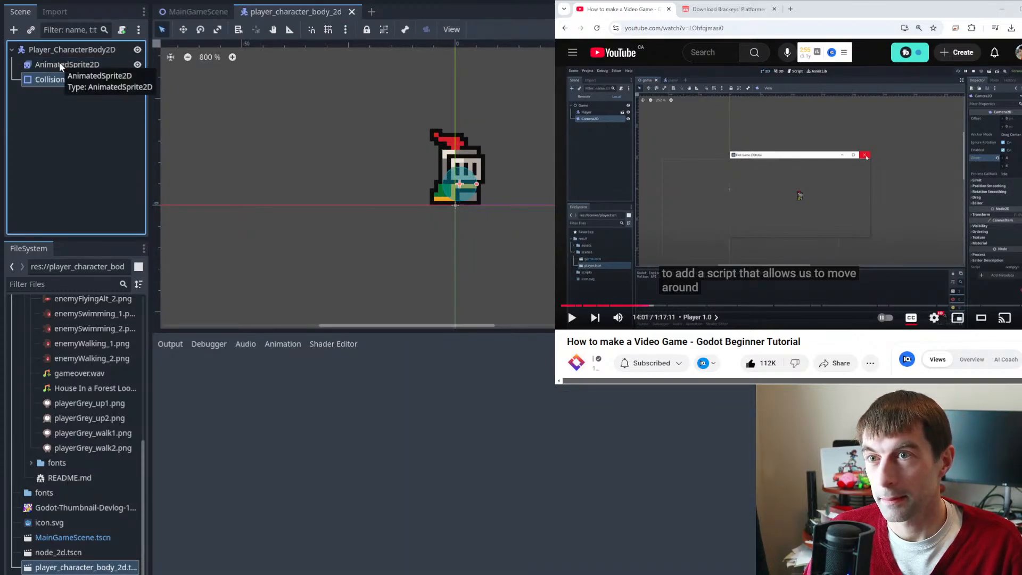
click(59, 63)
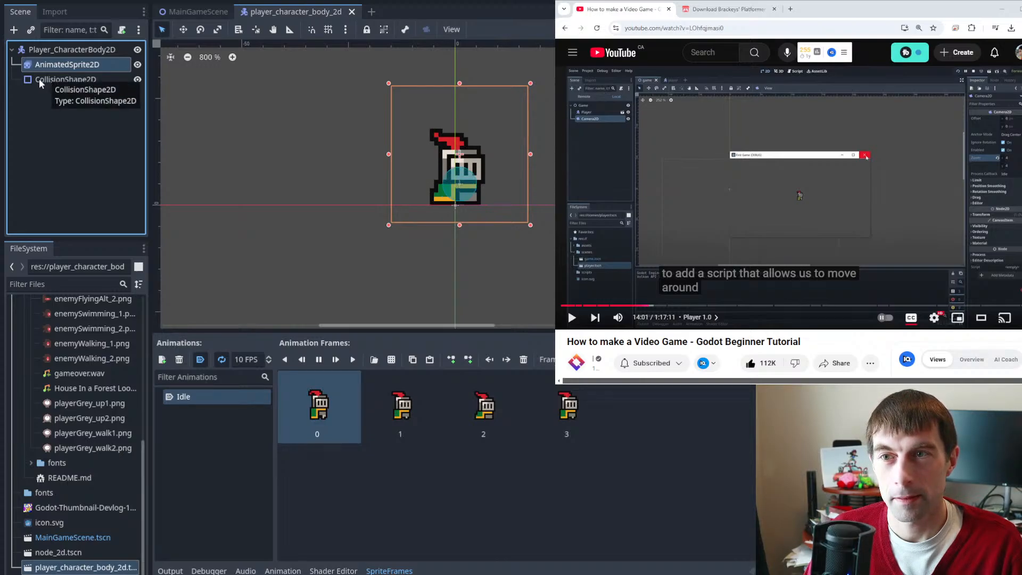
click(199, 11)
- Watch the tutorial's part on attaching a script to the player node, pausing at 14:13 with the player scene open
click(793, 189)
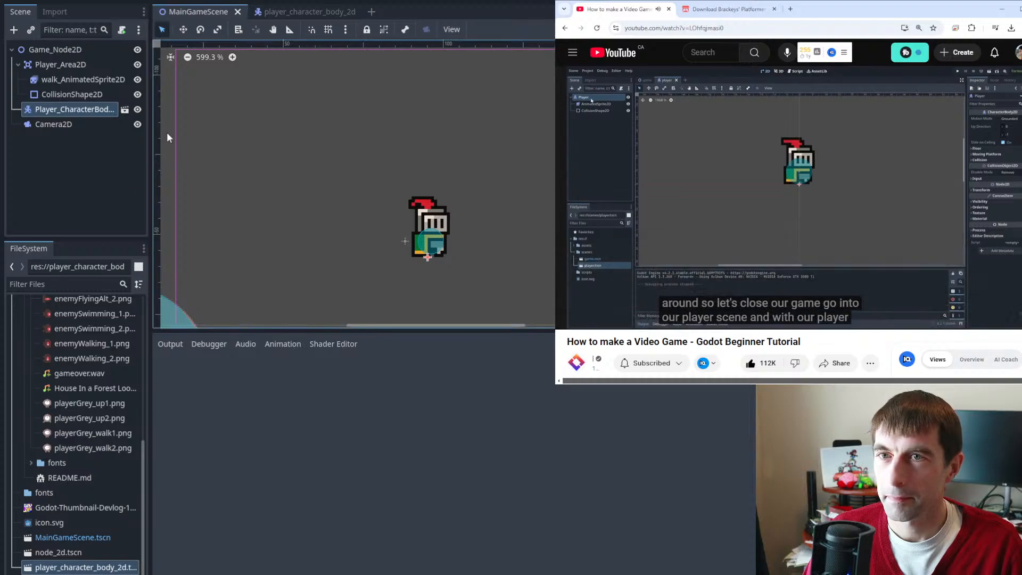
click(301, 11)
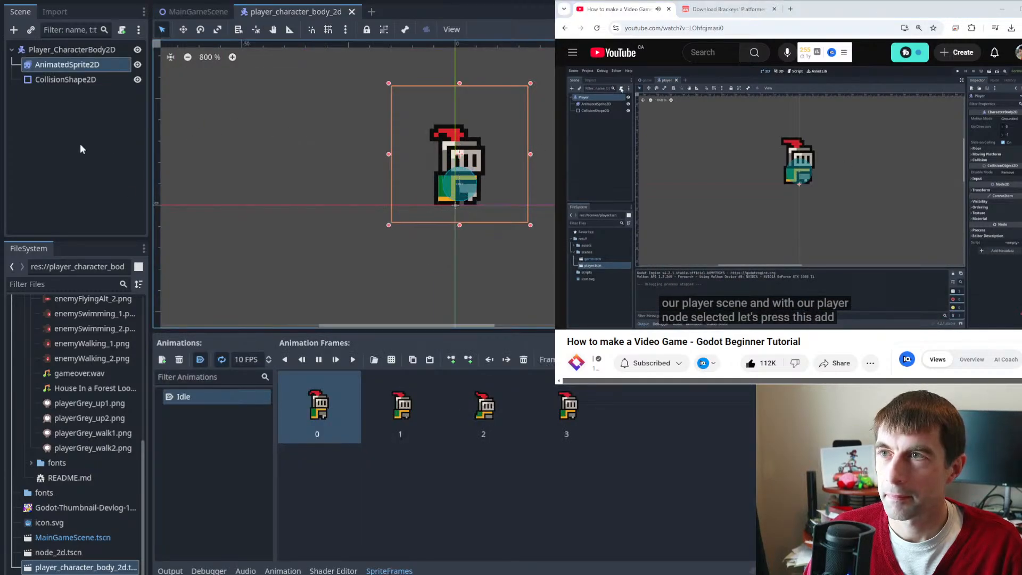
click(88, 110)
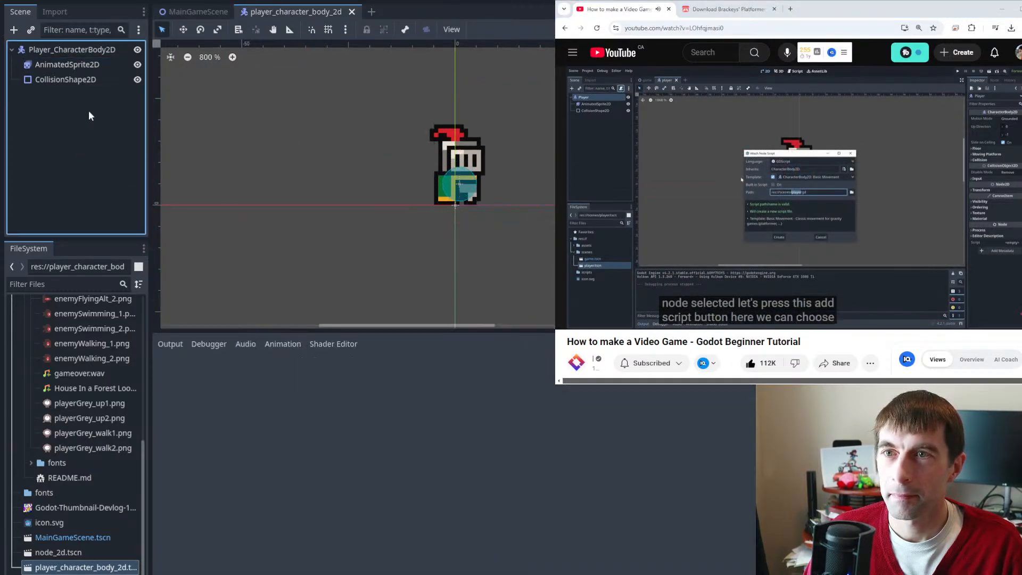
click(15, 30)
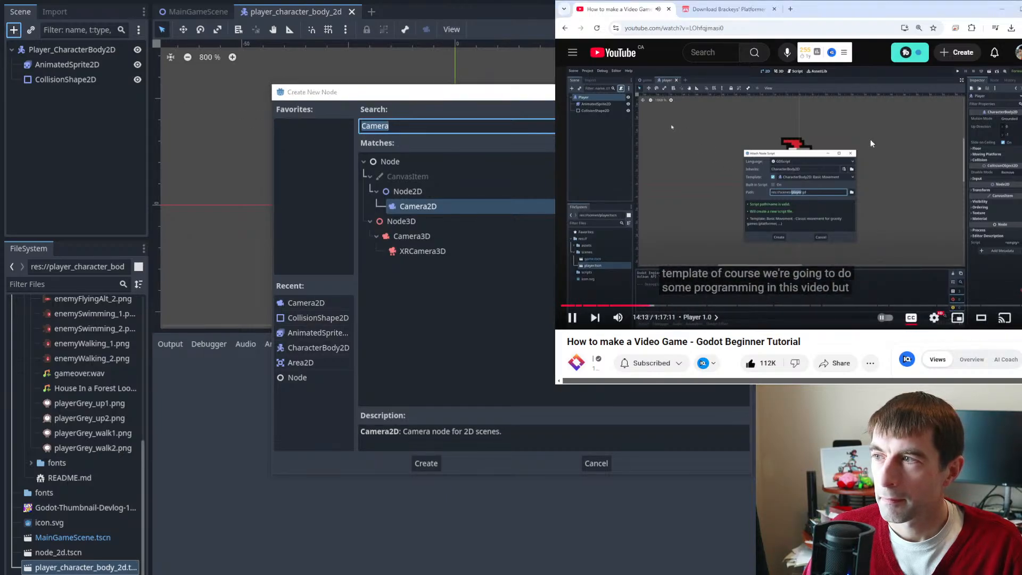
click(726, 102)
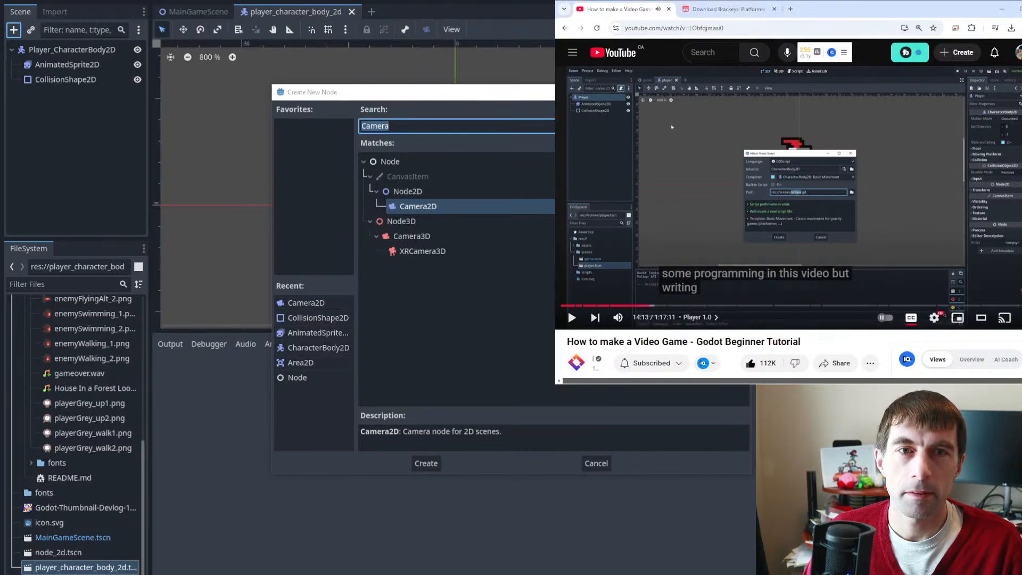
click(740, 92)
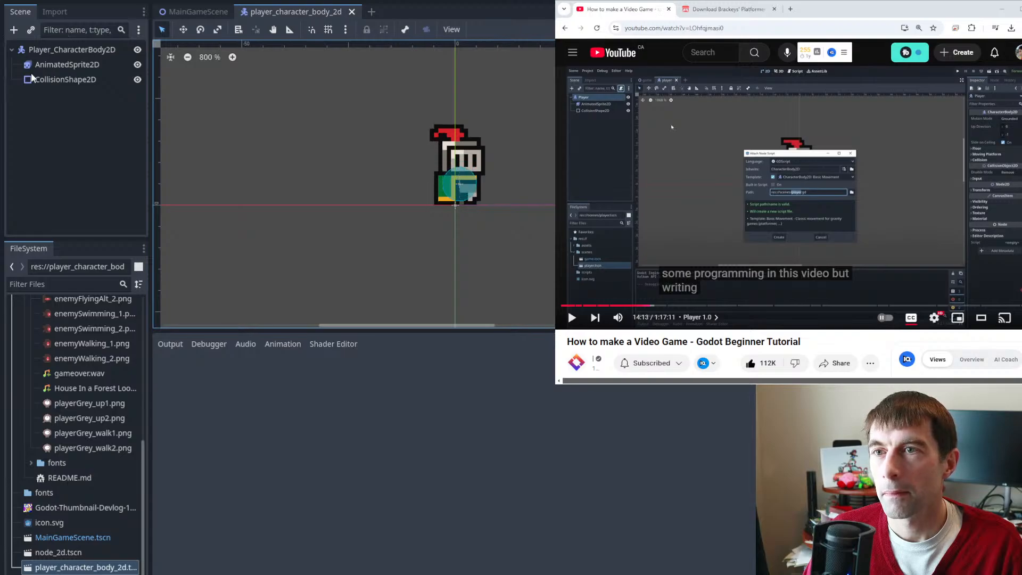
- Start attaching a script to the Player_CharacterBody2D node and watch the tutorial's script creation part, pausing at 14:35
click(64, 49)
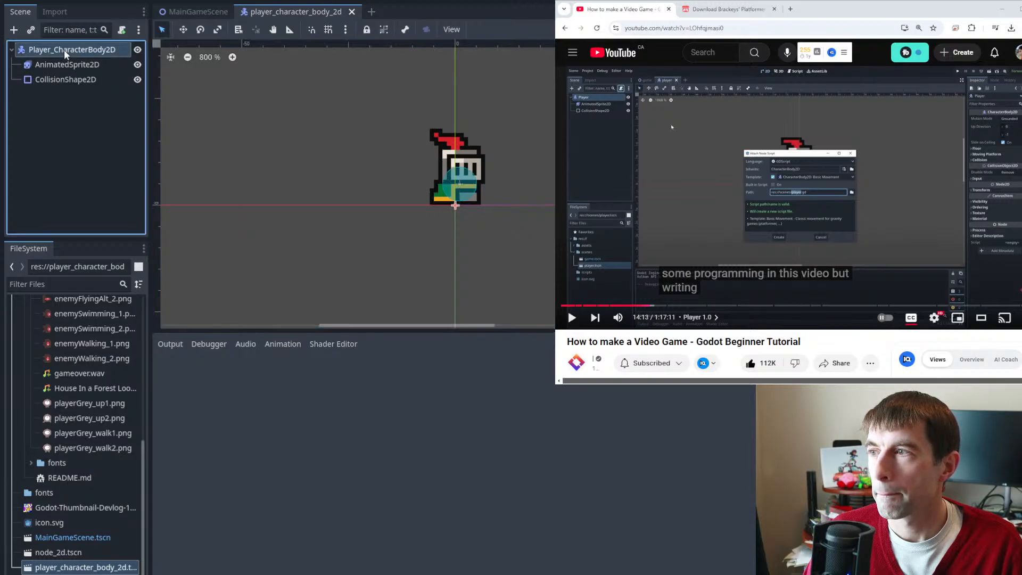
click(122, 31)
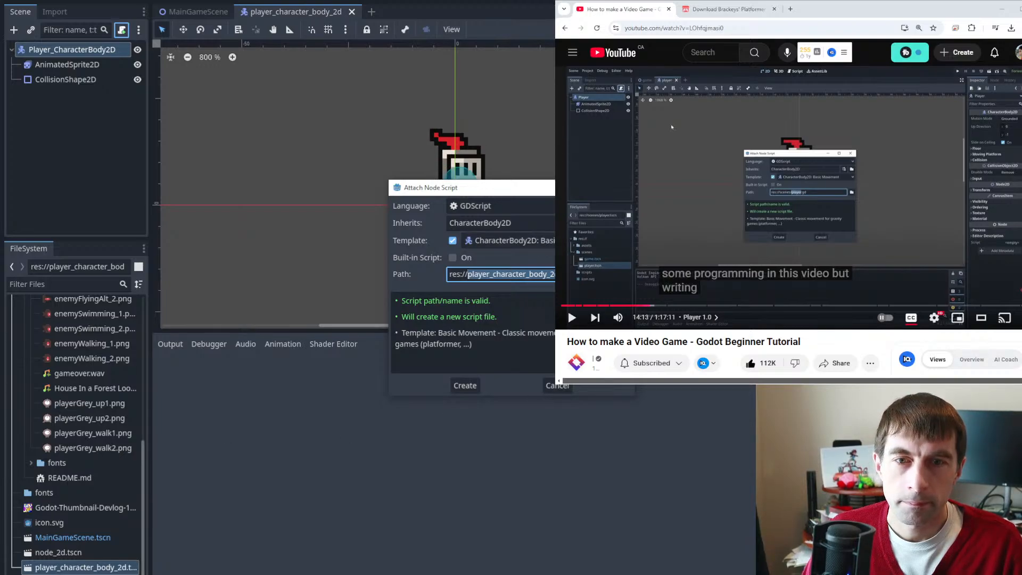
click(785, 202)
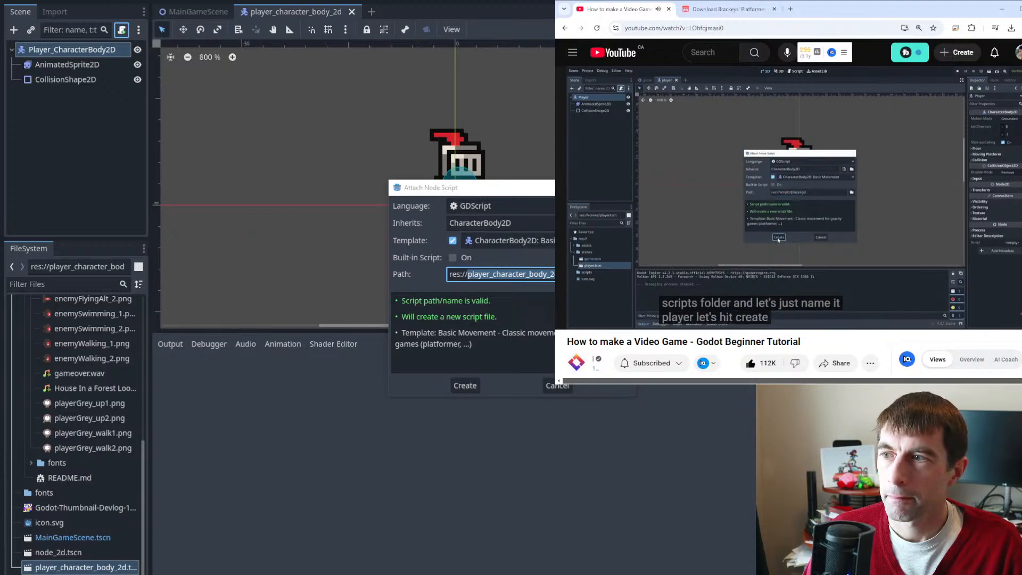
click(996, 129)
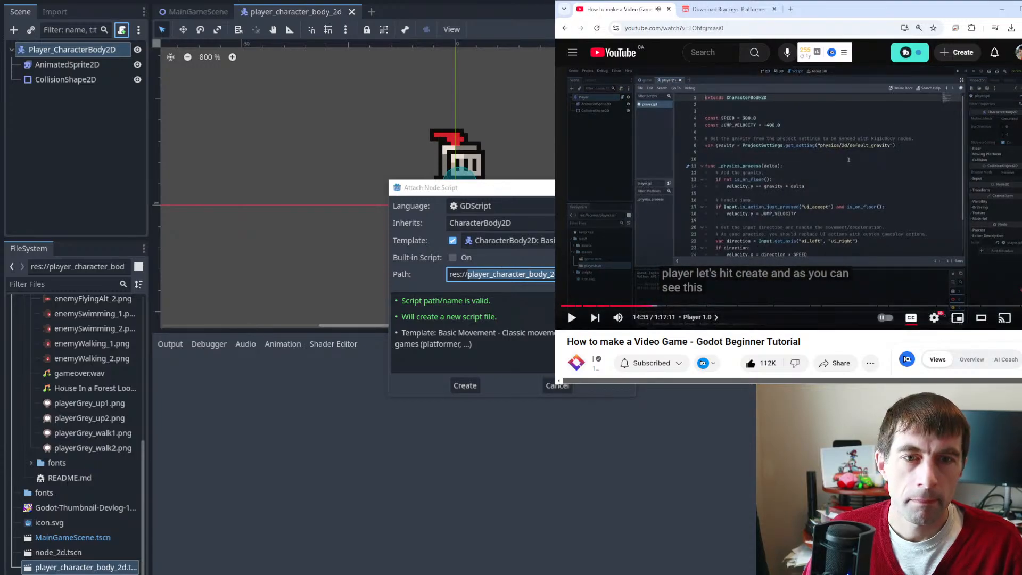
- Browse for the script's save location and create a new folder named Scripts in res://
click(622, 274)
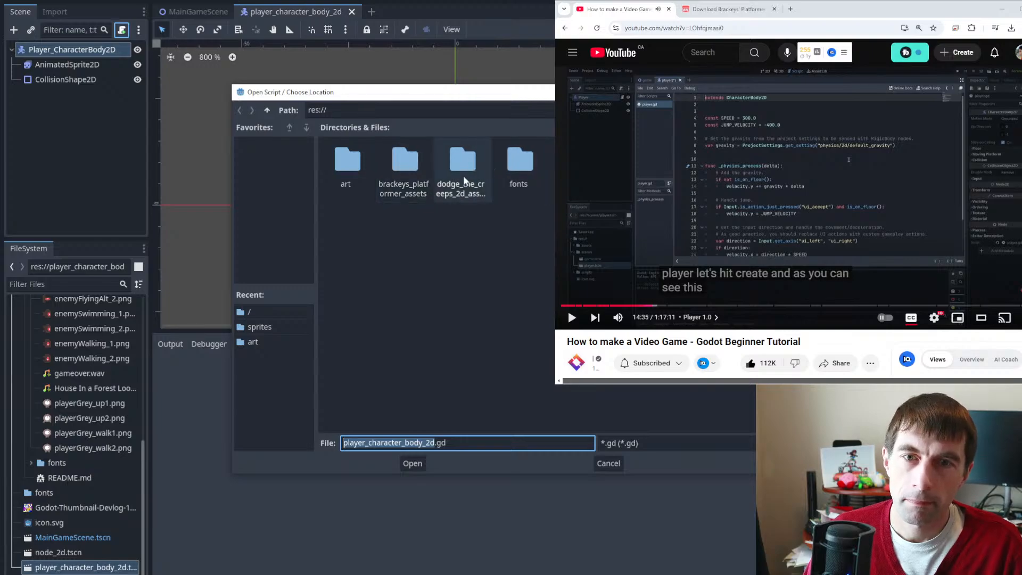
click(270, 392)
click(433, 272)
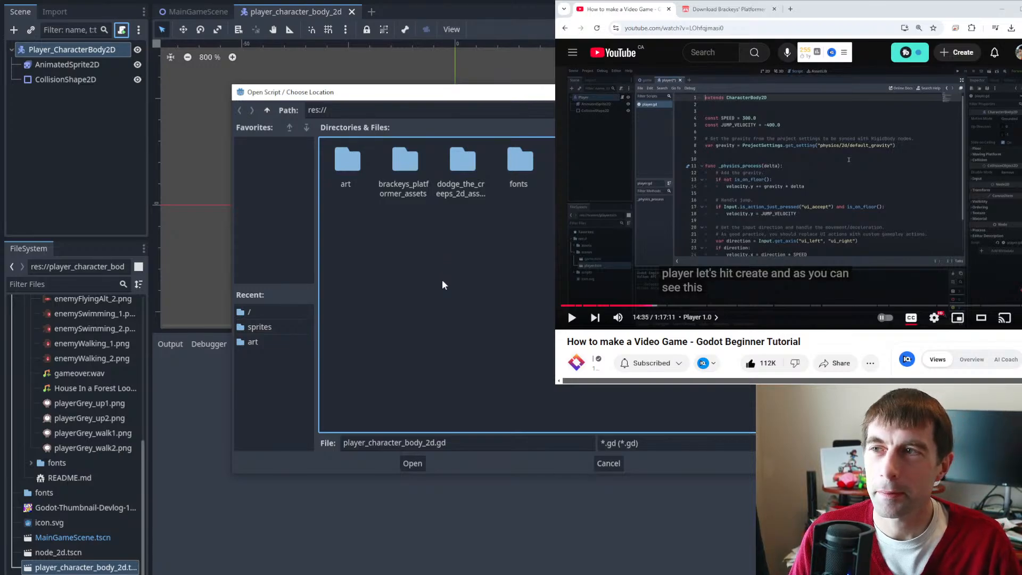
right_click(460, 258)
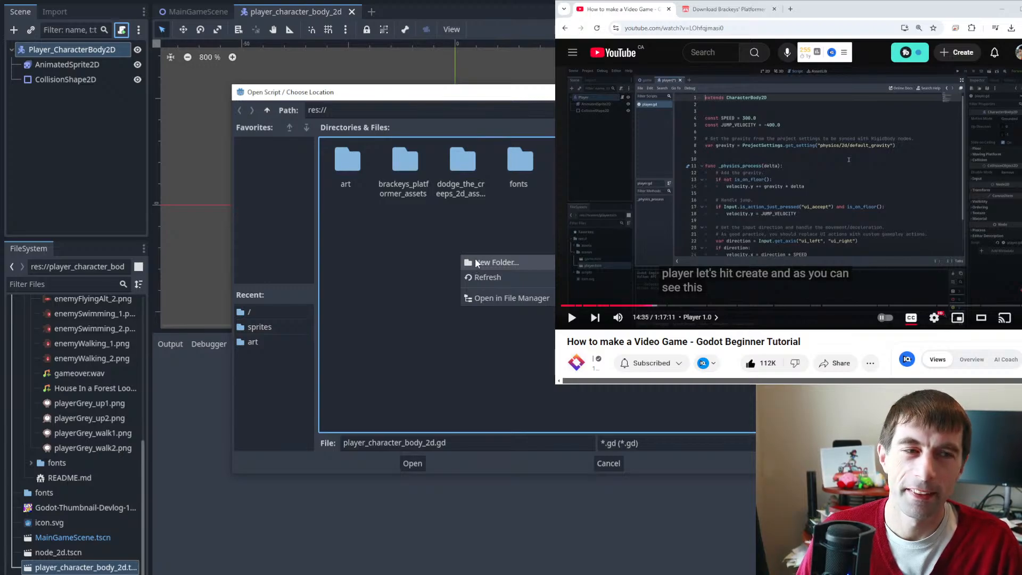
click(478, 260)
text(S)
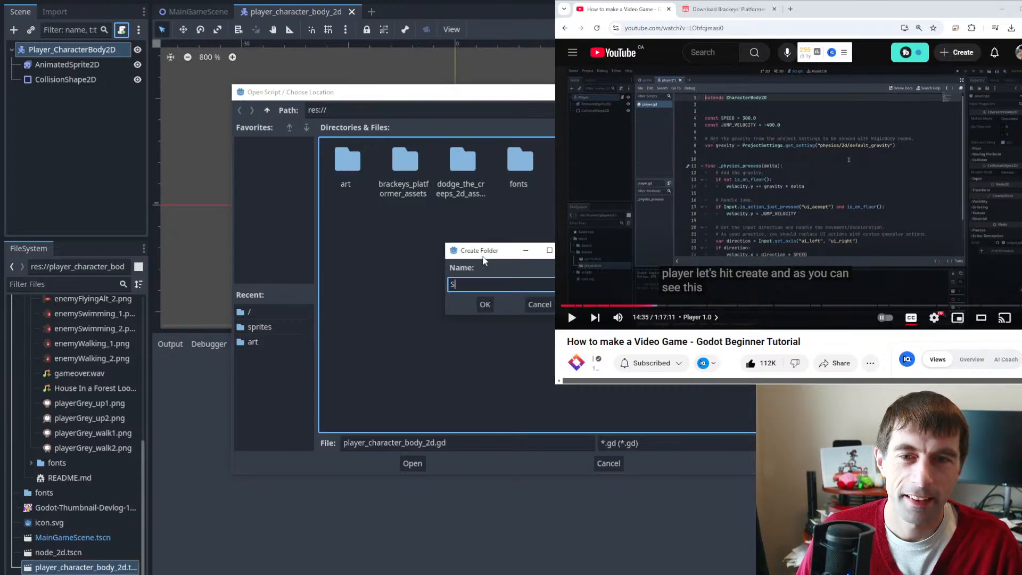
text(cripts)
key(Return)
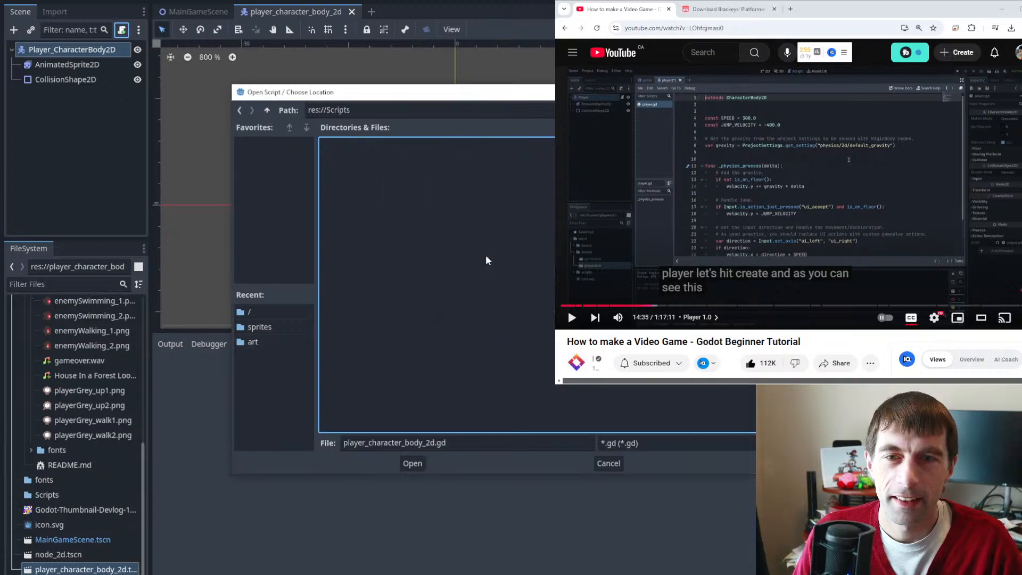
- Create player_character_body_2d.gd in res://Scripts from the CharacterBody2D Basic Movement template and enlarge the code area
click(424, 462)
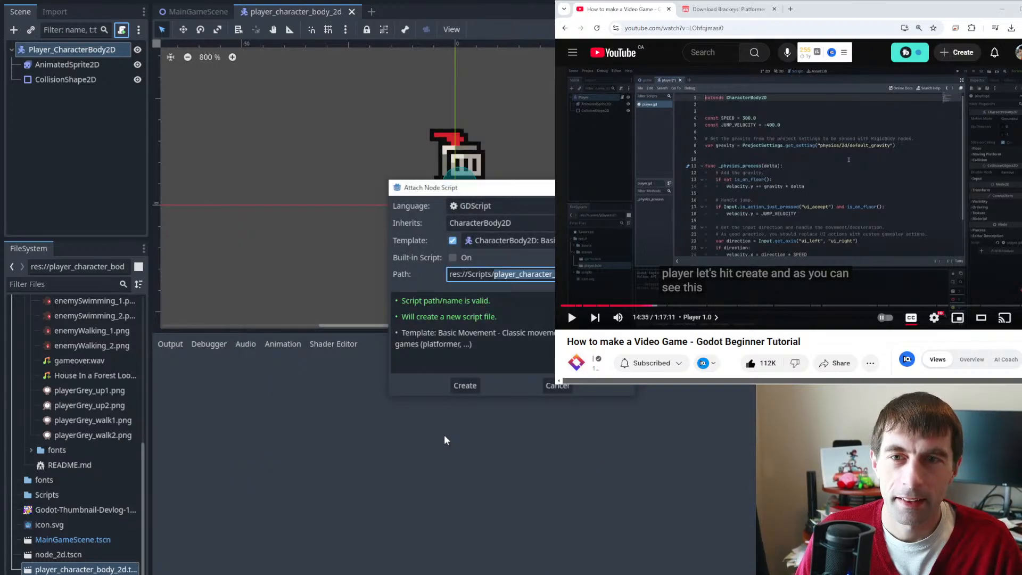
click(463, 382)
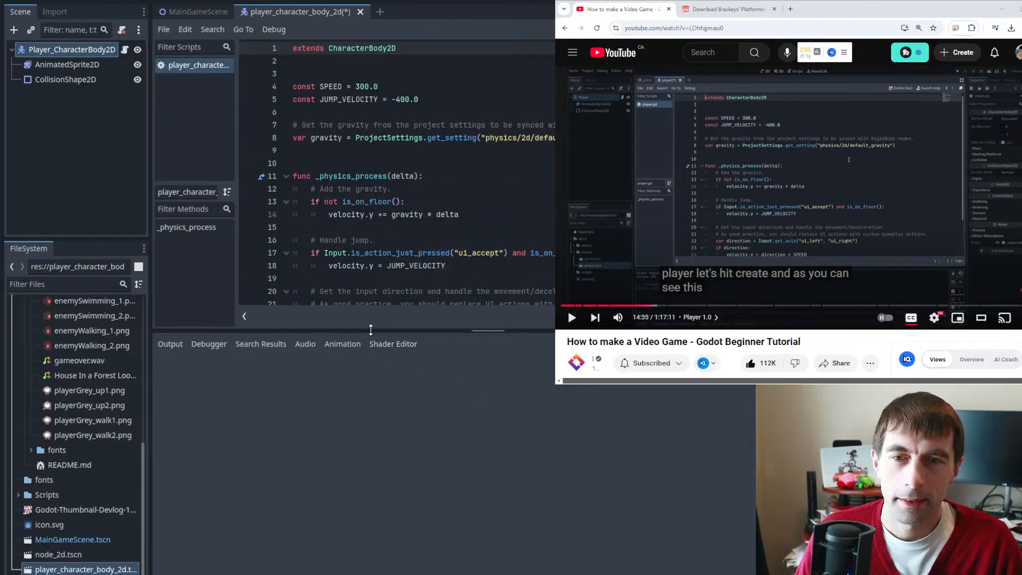
drag(371, 329, 384, 495)
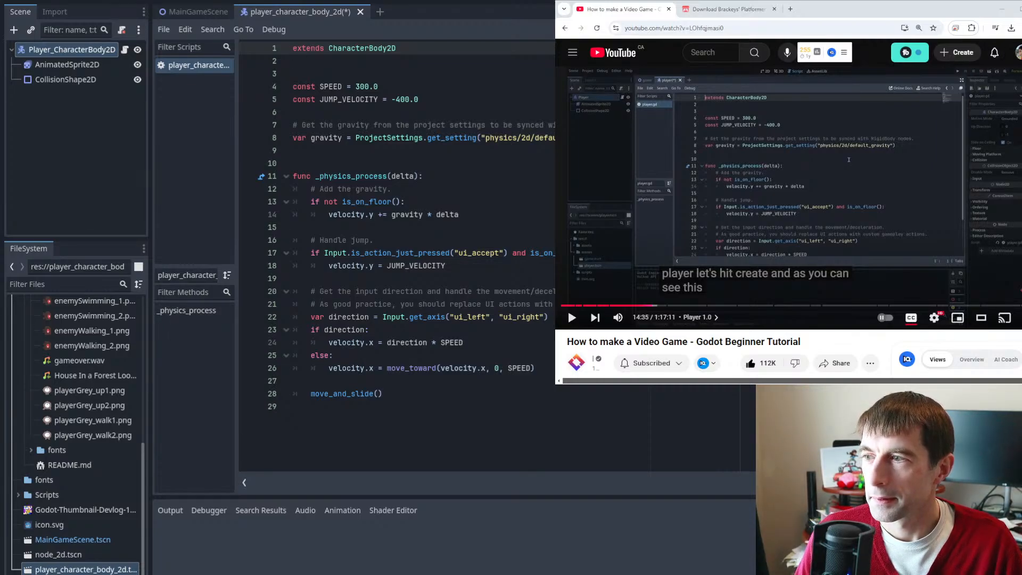
- Watch the tutorial's play test up to 14:51, and run the game from MainGameScene to test the movement script, closing the game window
click(772, 183)
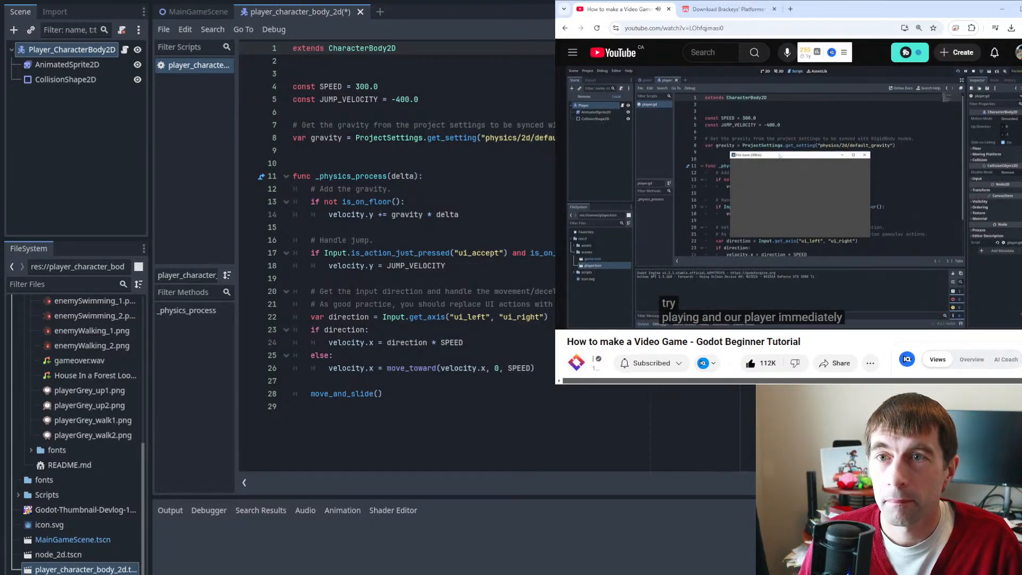
click(206, 14)
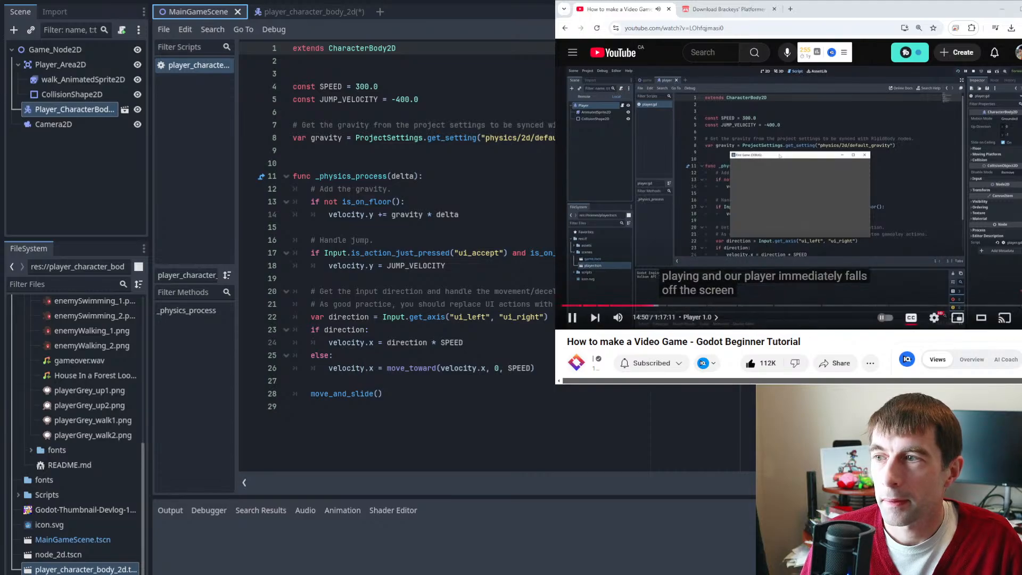
click(793, 198)
key(F5)
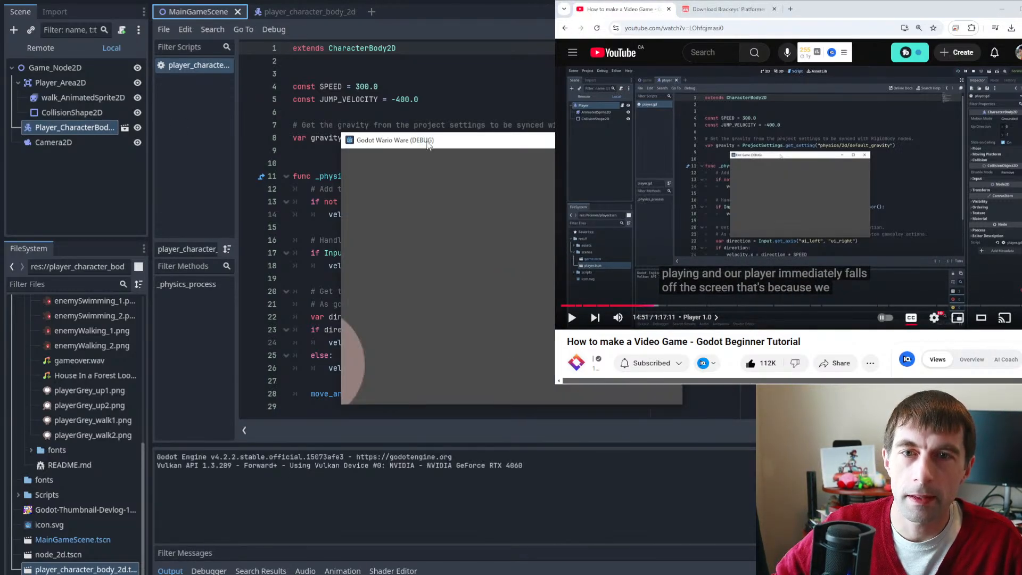
click(670, 140)
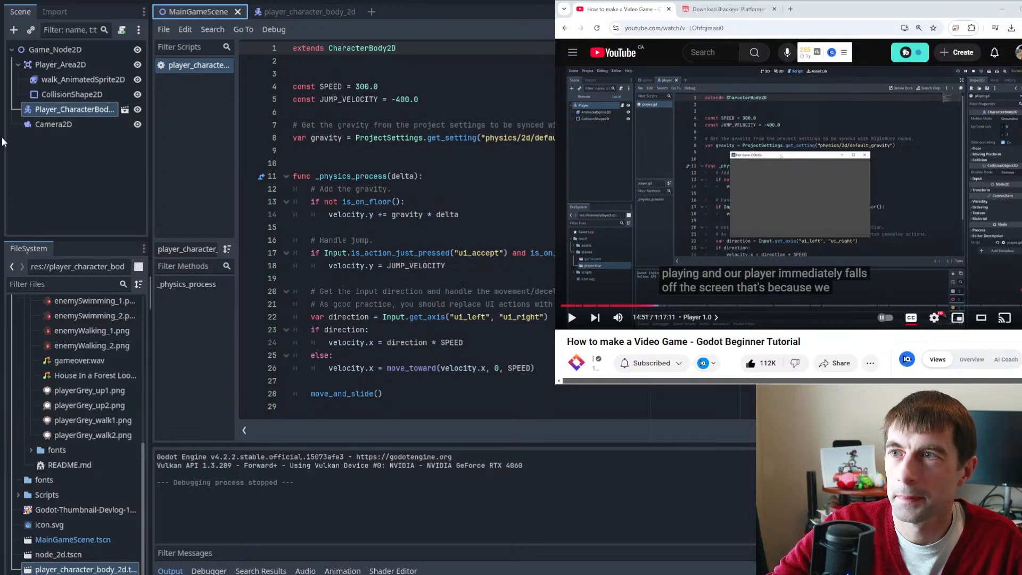
- Watch the tutorial's collider explanation up to 15:01 and switch MainGameScene back to the 2D view
click(708, 144)
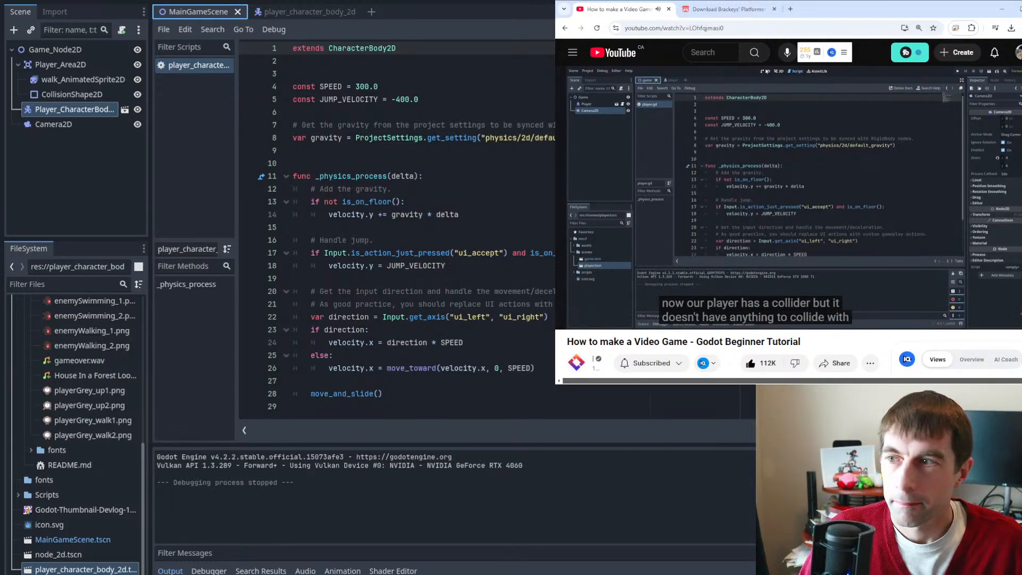
click(848, 153)
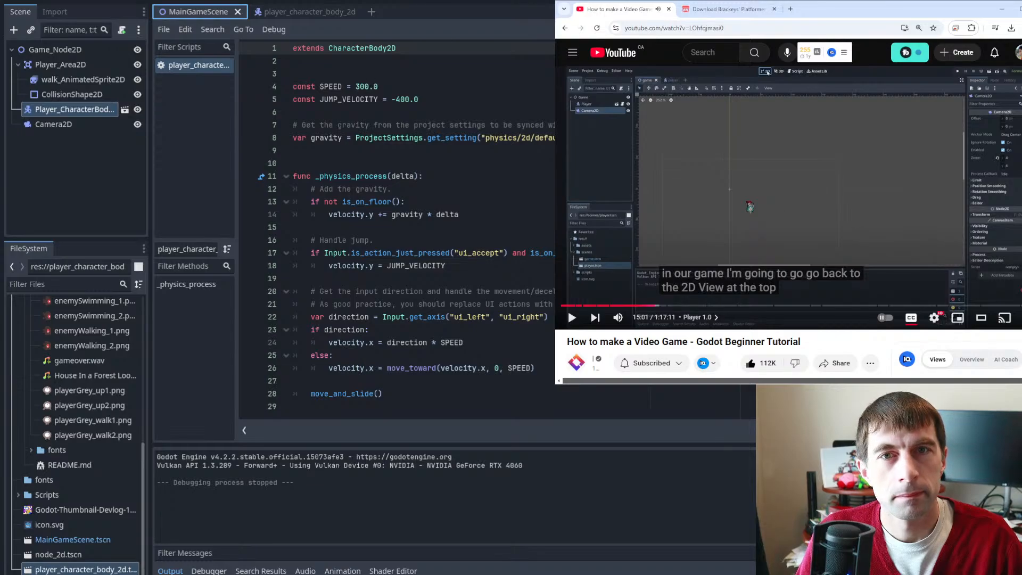
click(439, 1)
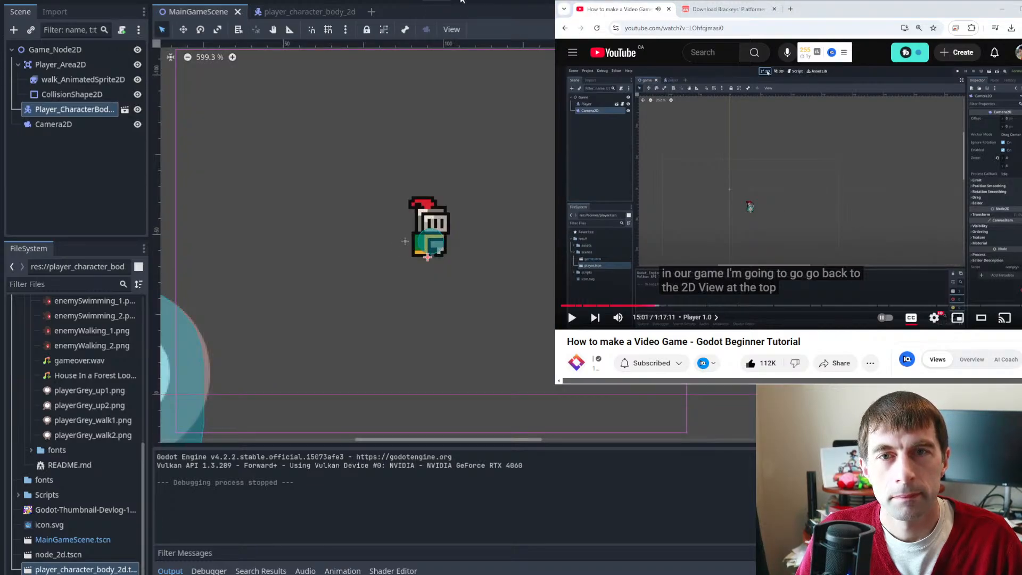
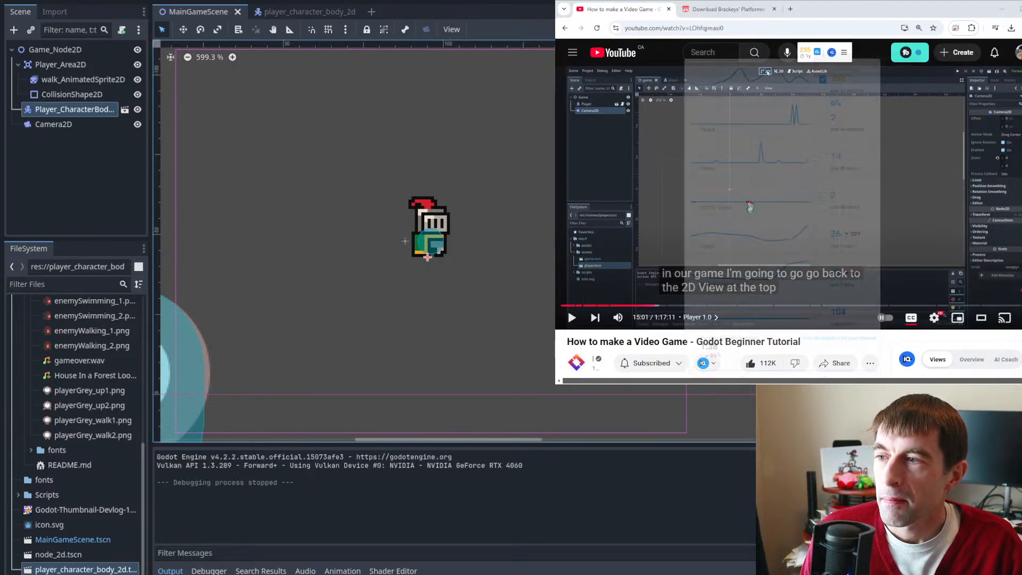
- Watch the tutorial up to 15:11 and choose StaticBody2D as the new child node type for Game_Node2D
click(882, 170)
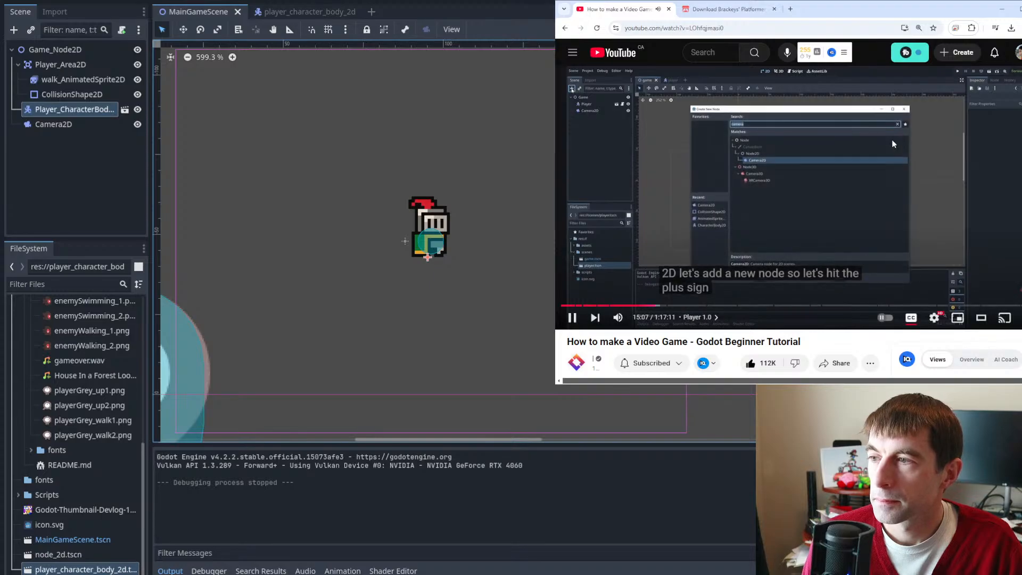
click(937, 155)
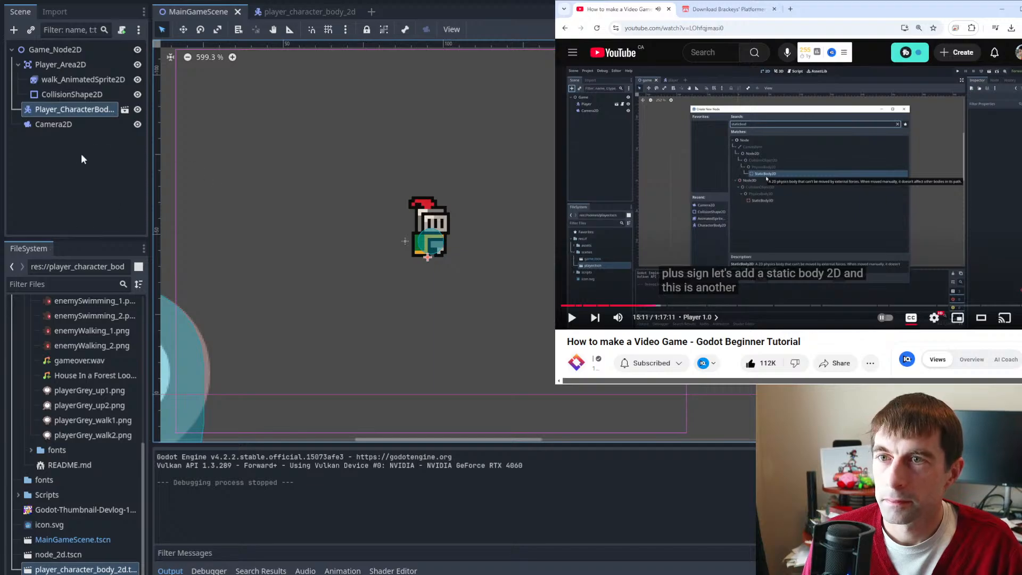
click(81, 180)
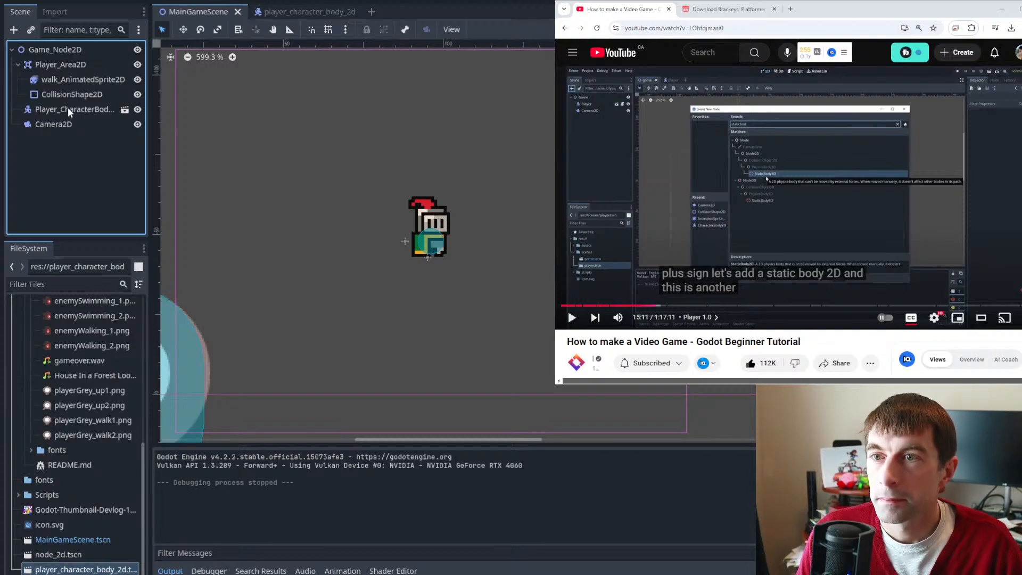
click(63, 51)
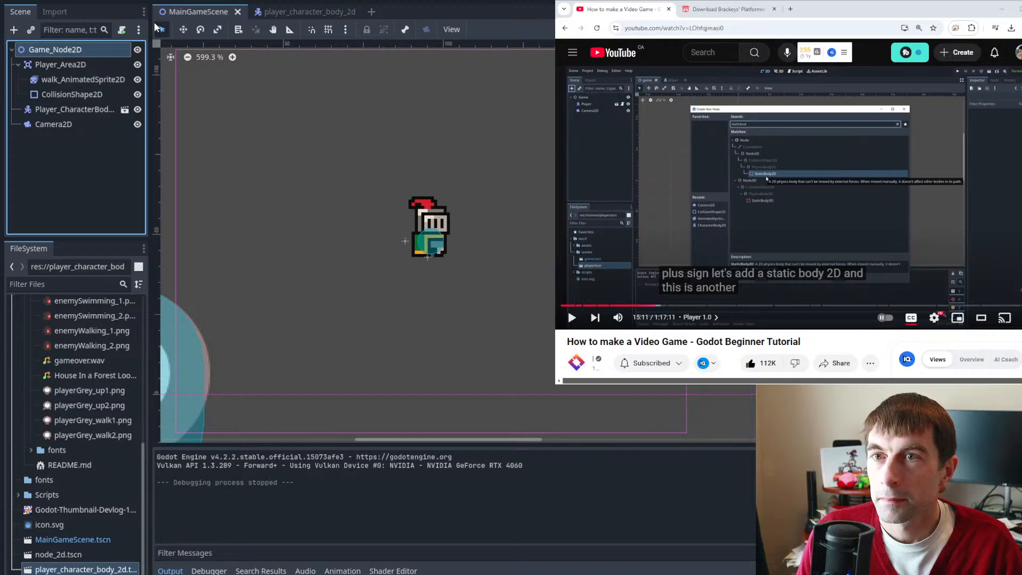
click(13, 31)
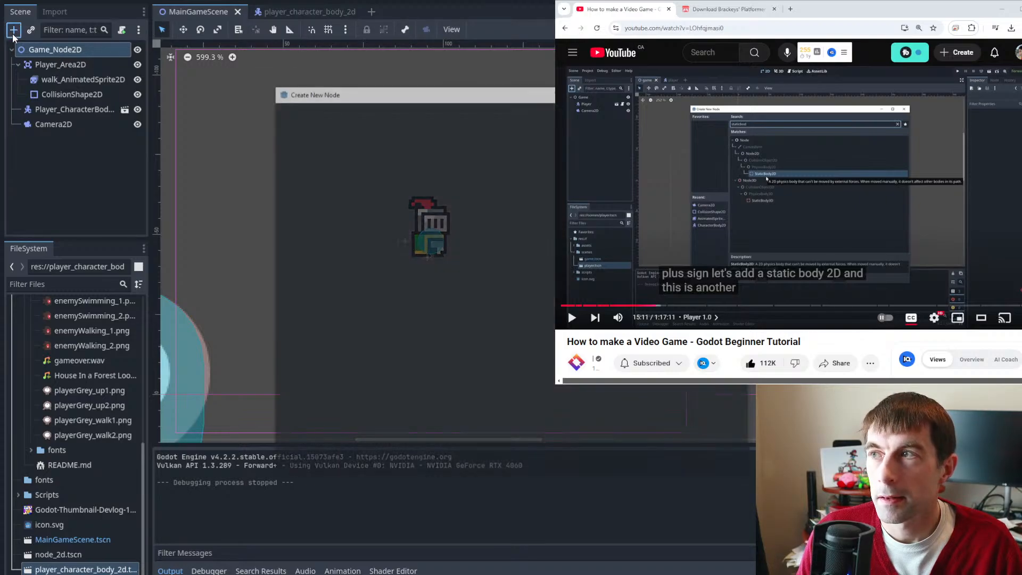
text(stat)
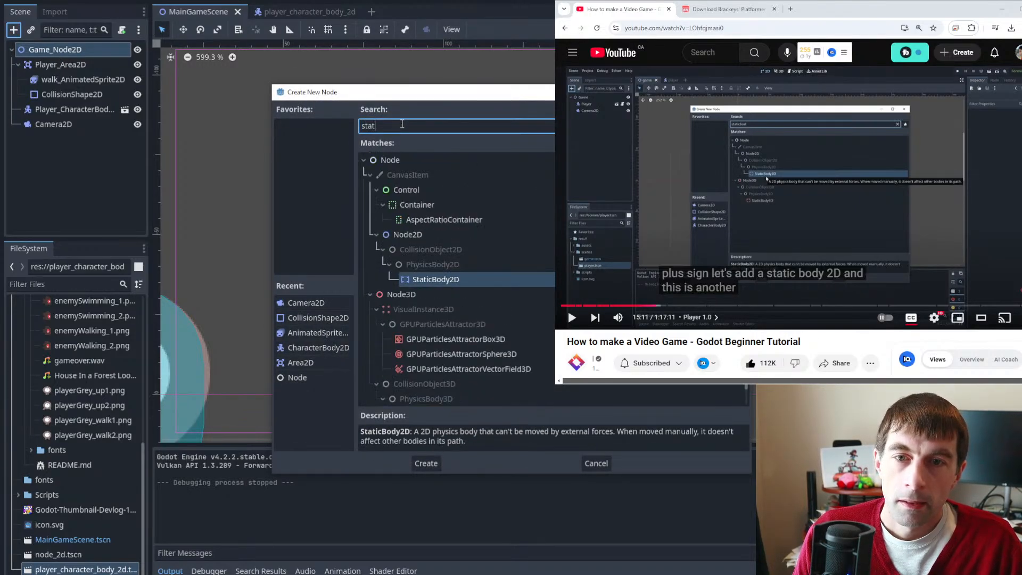
click(446, 278)
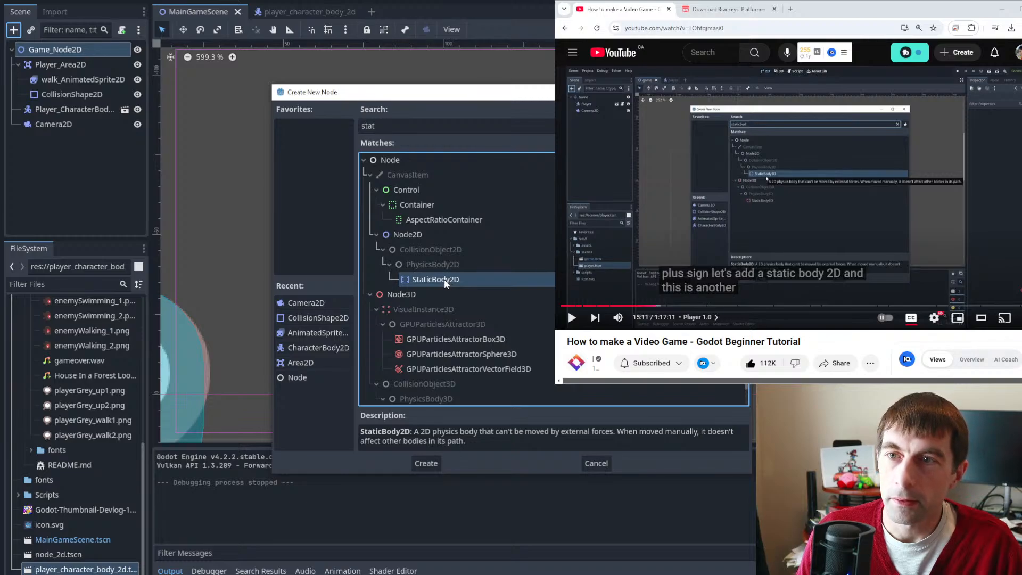
- Watch the static body explanation up to 15:22 and create the StaticBody2D node under Game_Node2D
click(787, 200)
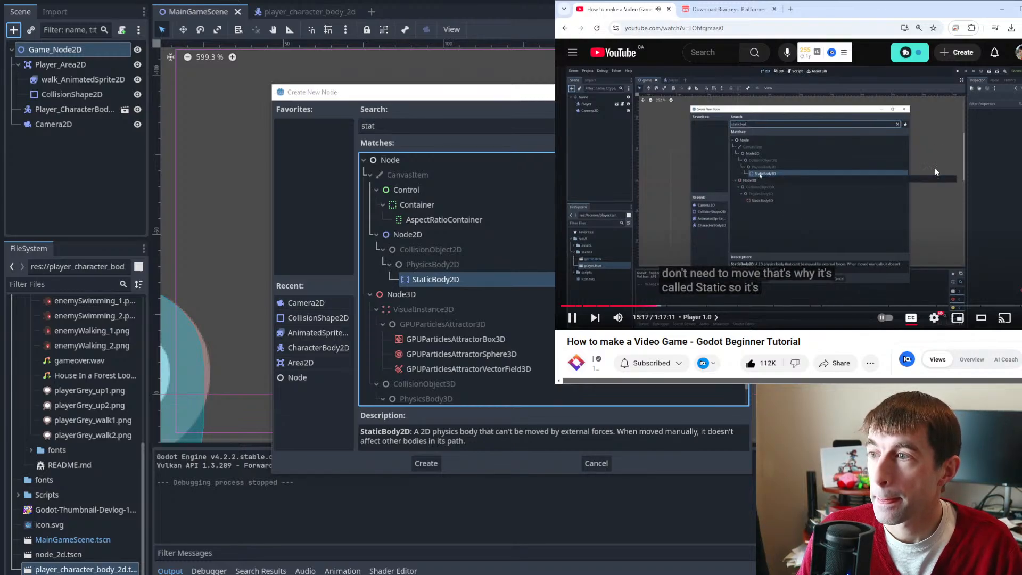
click(409, 96)
drag(409, 96, 306, 90)
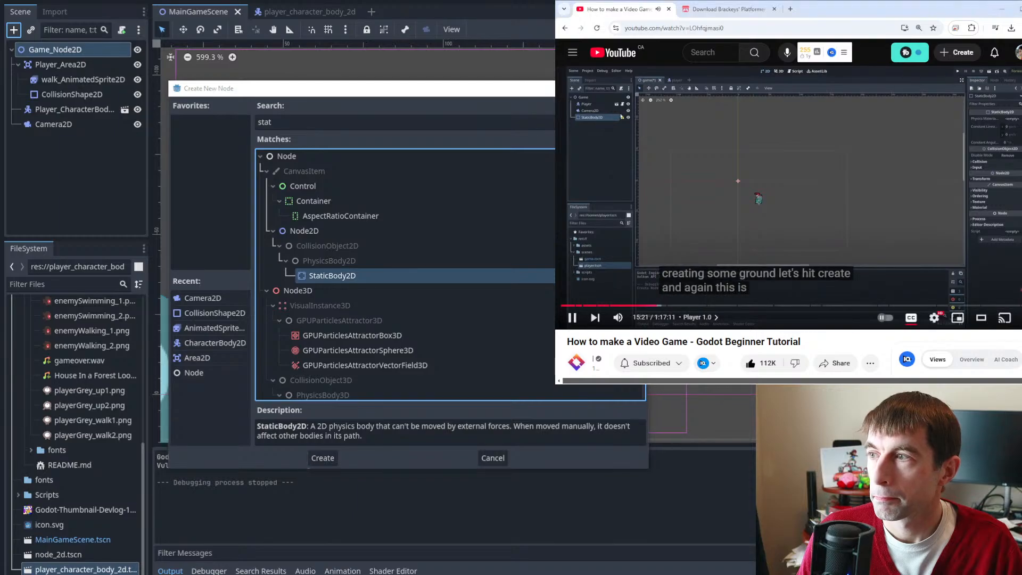
click(853, 135)
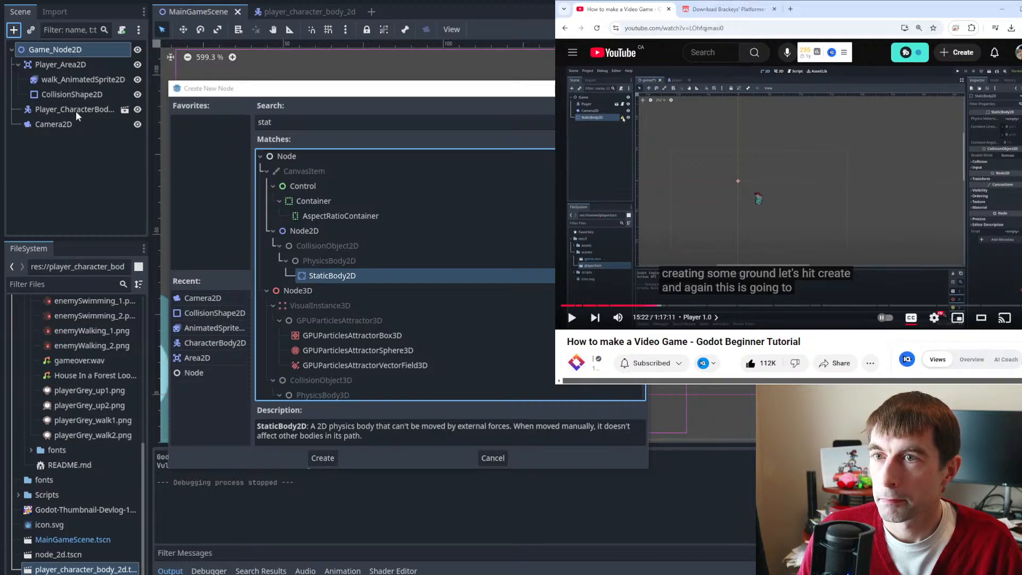
click(323, 459)
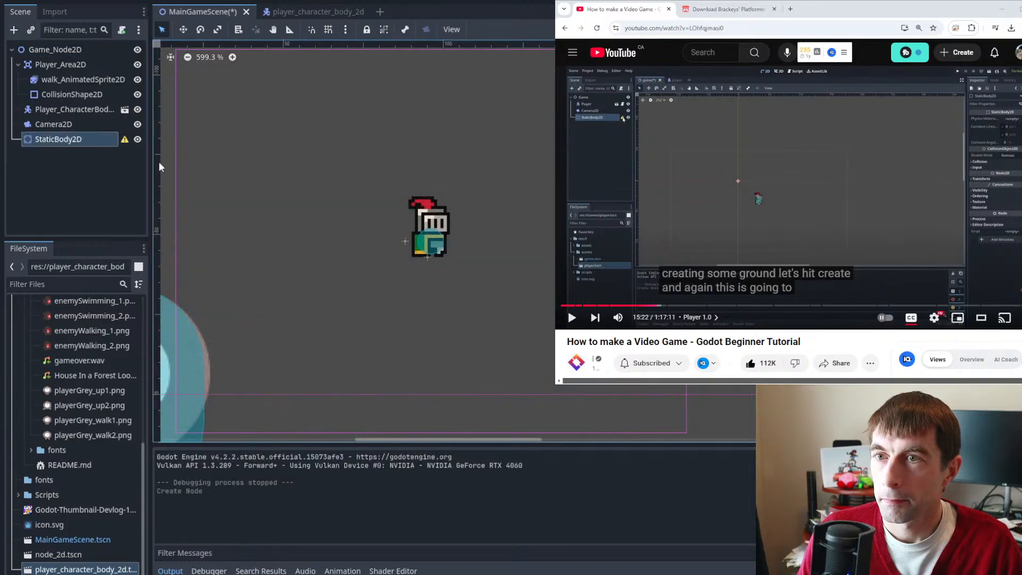
- Hide the Player_Area2D node, keep Player_CharacterBody2D visible, and save MainGameScene
middle_drag(282, 317, 485, 226)
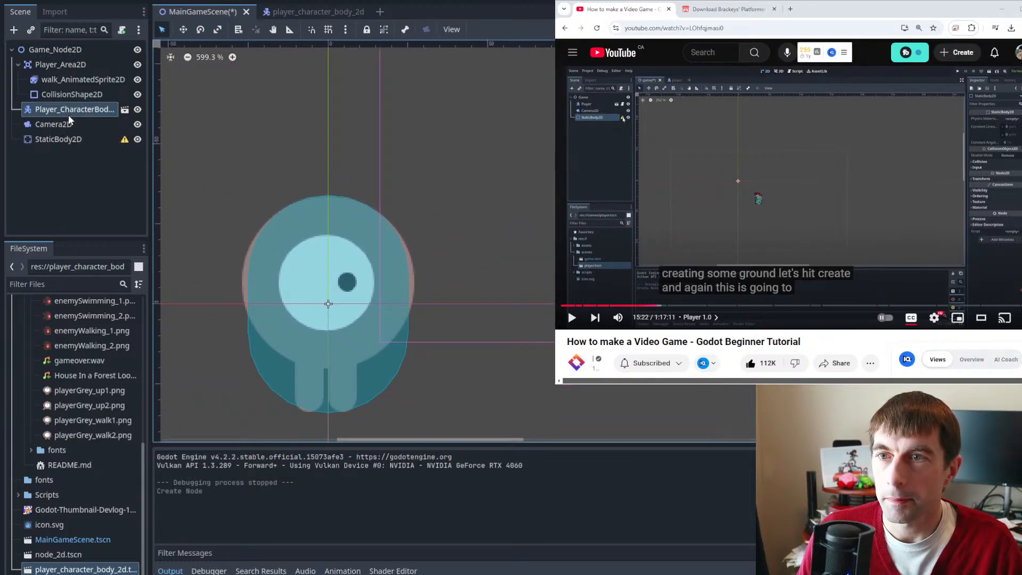
click(66, 111)
click(137, 109)
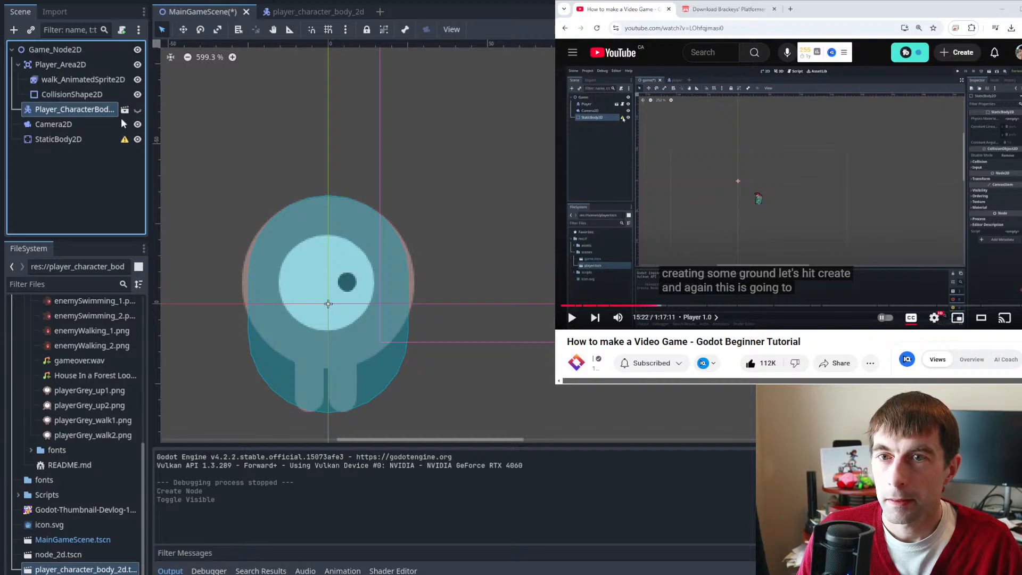
click(138, 109)
click(137, 64)
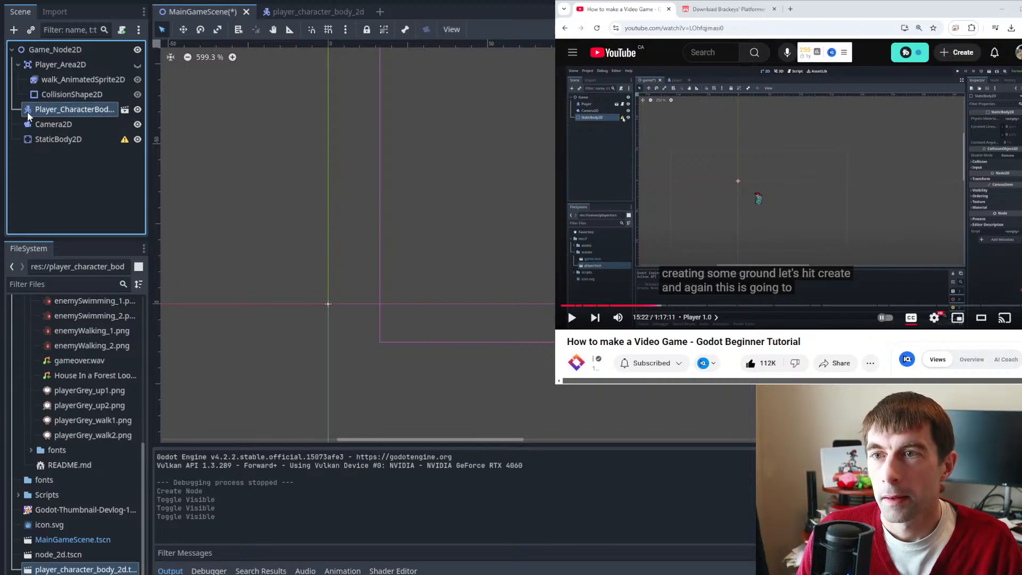
middle_drag(612, 237, 434, 323)
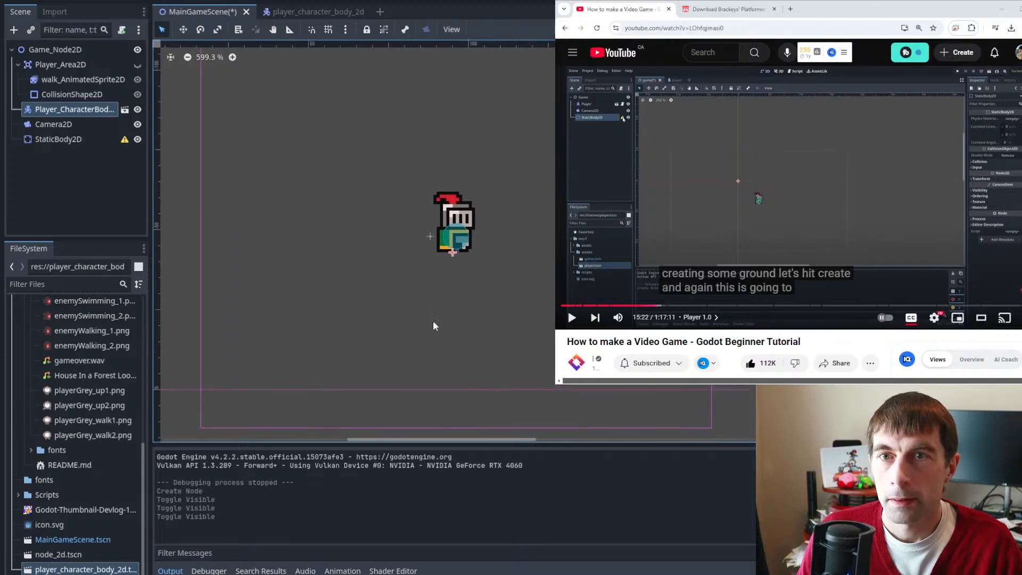
key(ctrl+s)
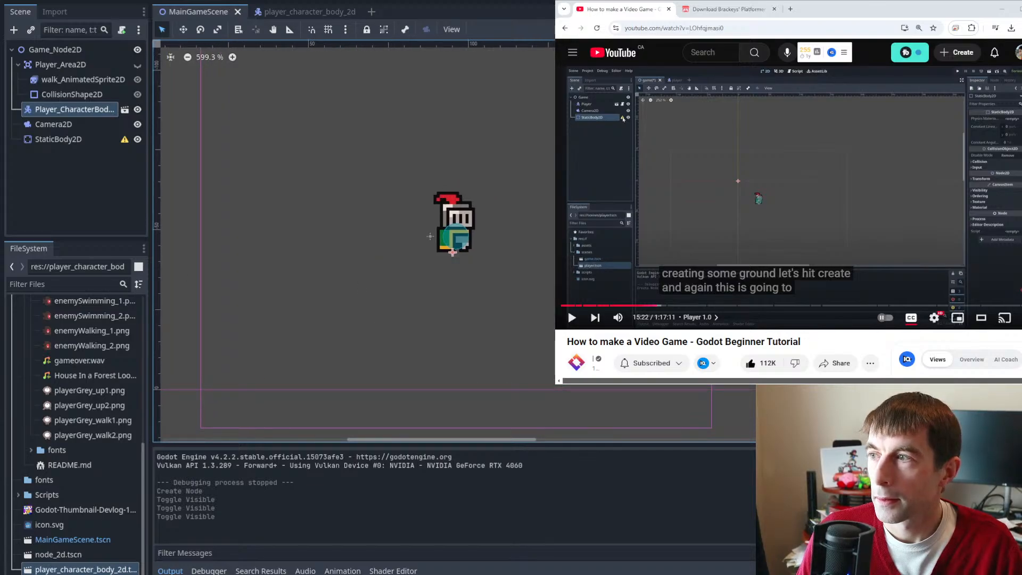
- Resume the tutorial at 15:22 and read the configuration warning on the StaticBody2D node
click(813, 149)
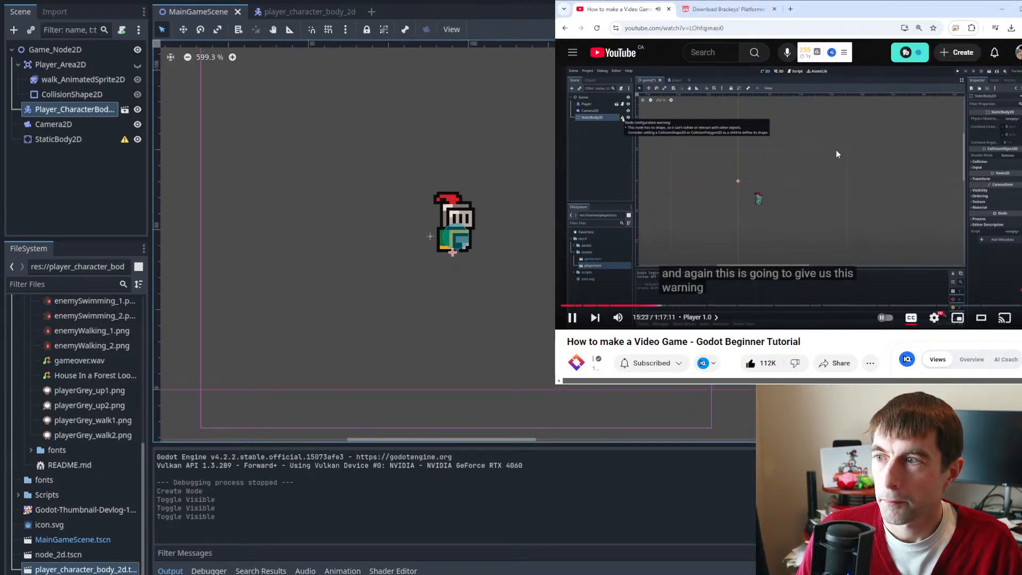
click(124, 139)
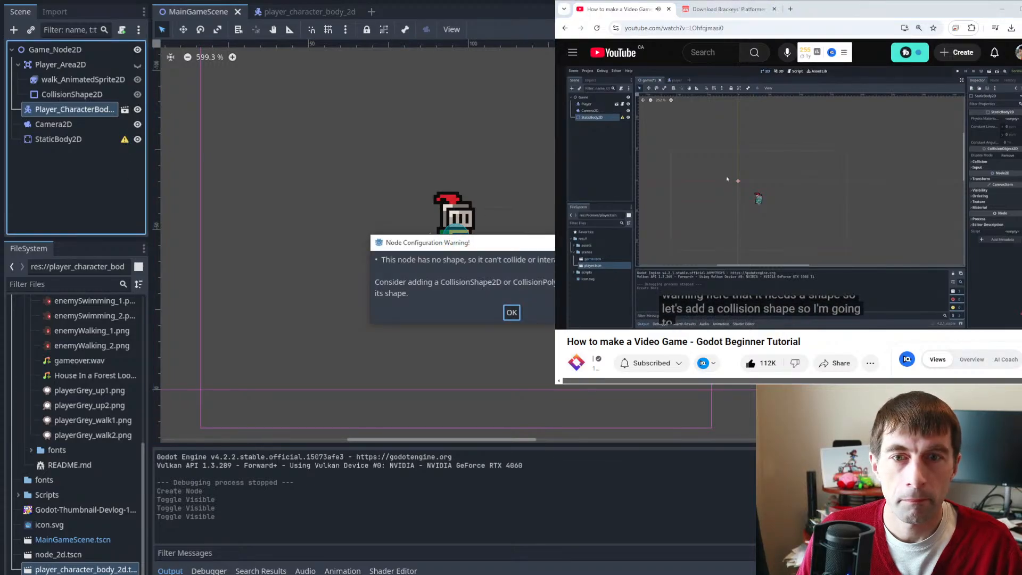
click(510, 313)
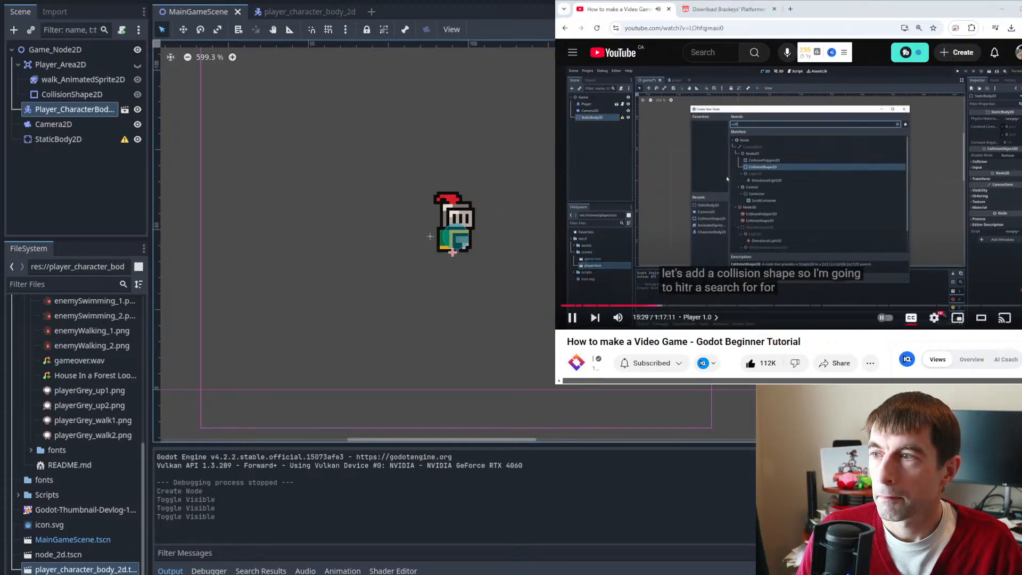
- Start adding a child node to StaticBody2D and watch the tutorial's collision shape part, pausing at 15:41
click(74, 139)
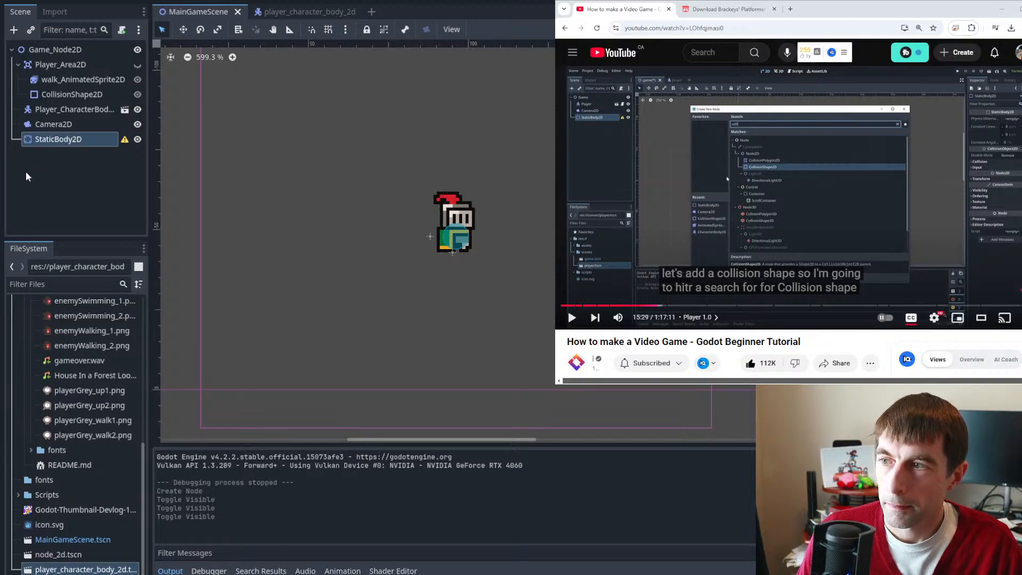
click(79, 139)
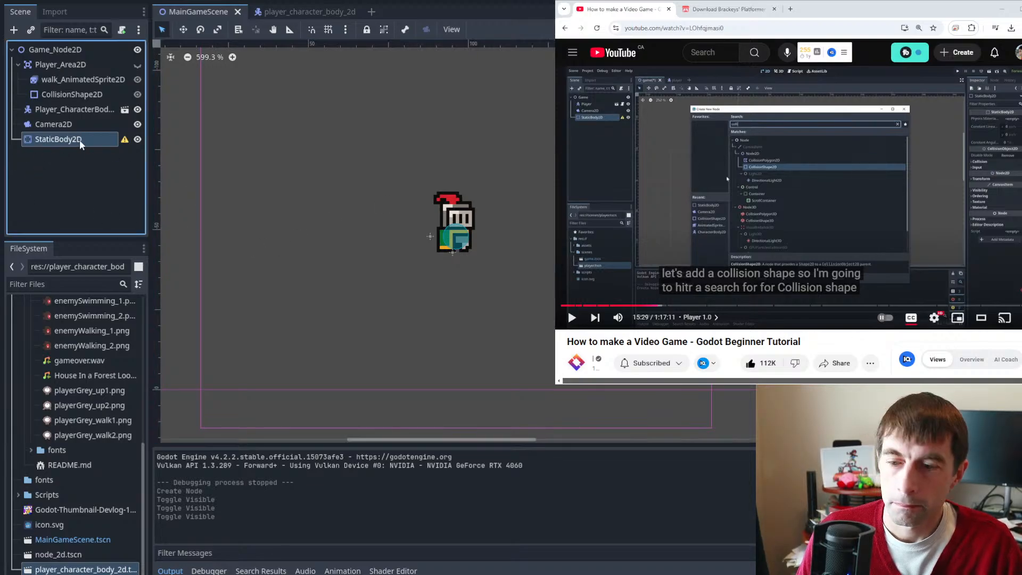
key(ctrl+a)
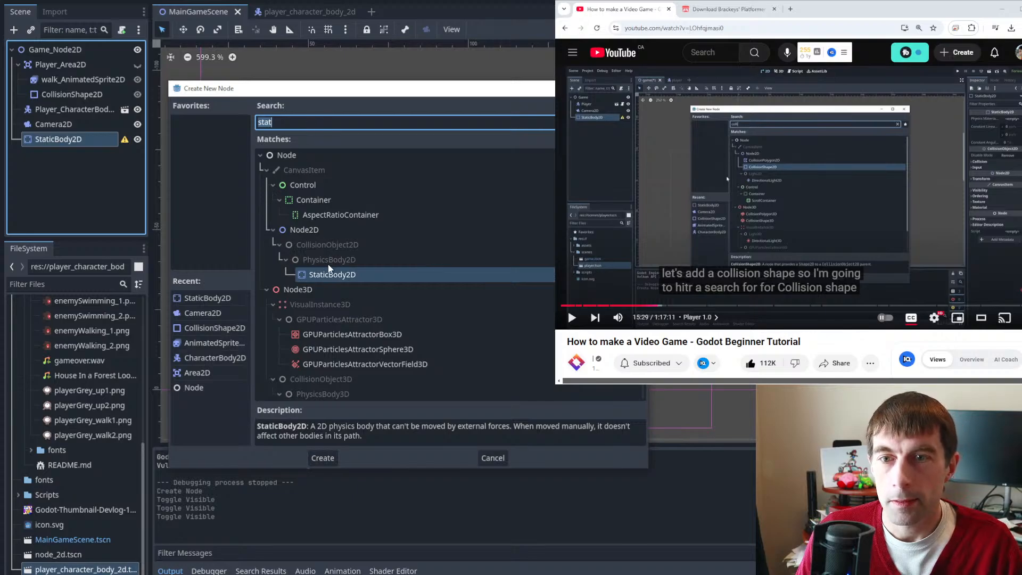
click(800, 192)
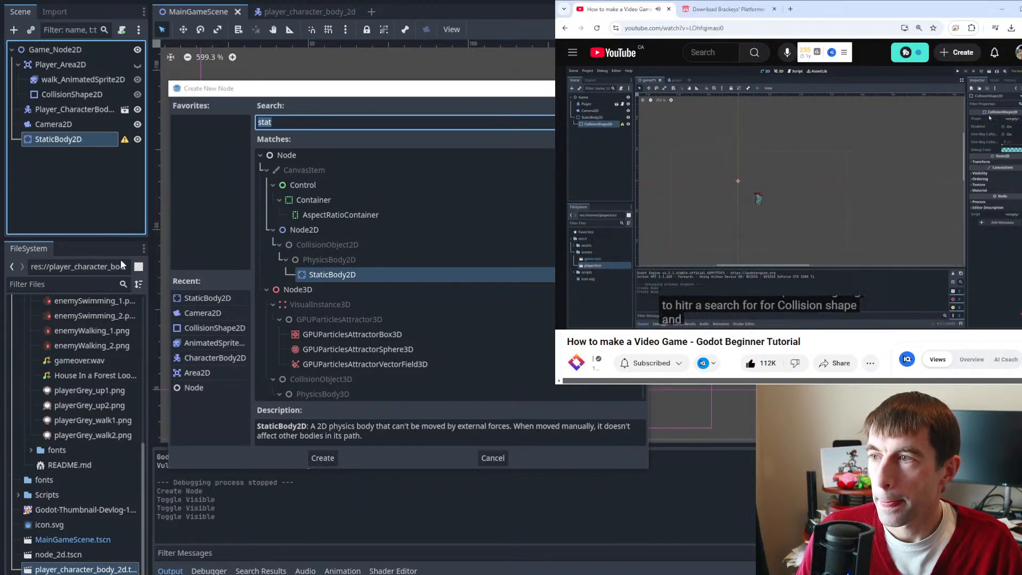
click(825, 138)
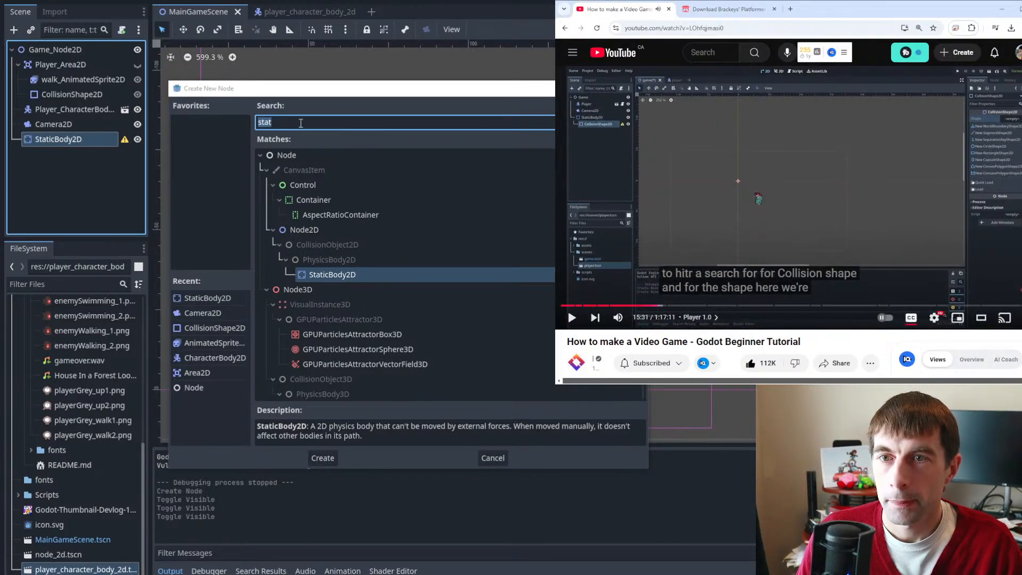
key(c)
key(o)
key(l)
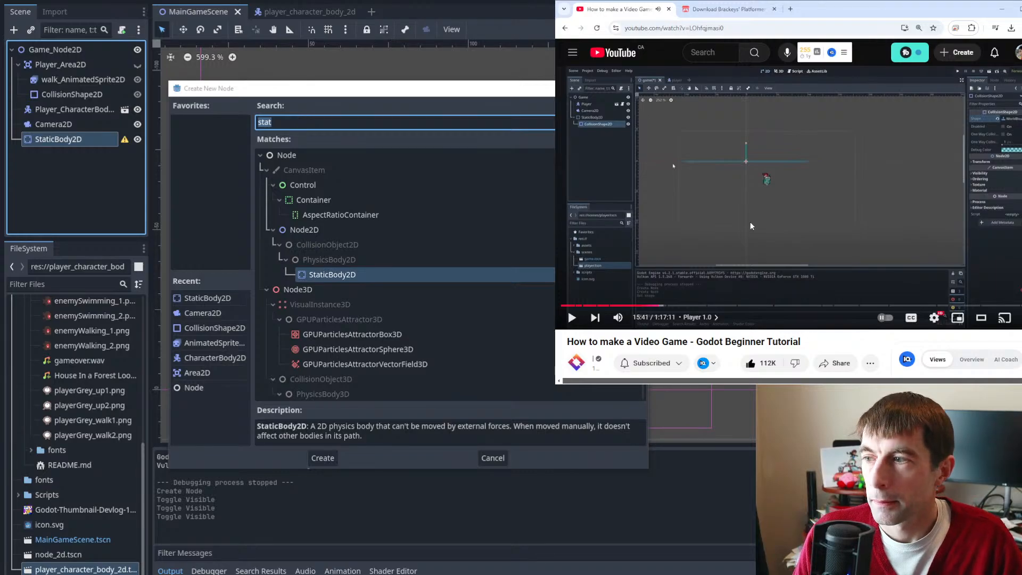
- Search for Collision and create a CollisionShape2D node under StaticBody2D
click(290, 130)
key(ctrl+a)
text(Collis)
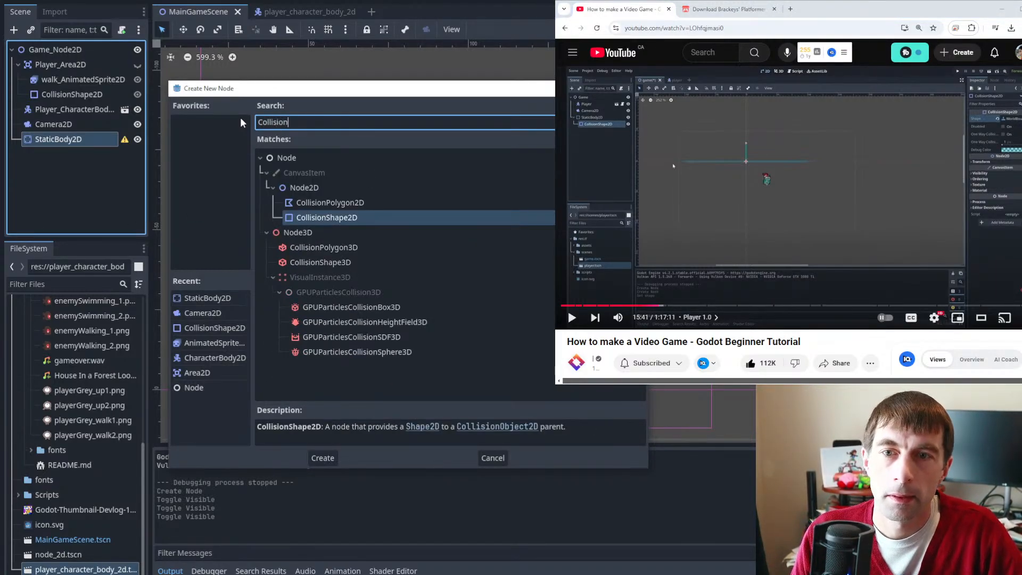
click(319, 219)
click(322, 458)
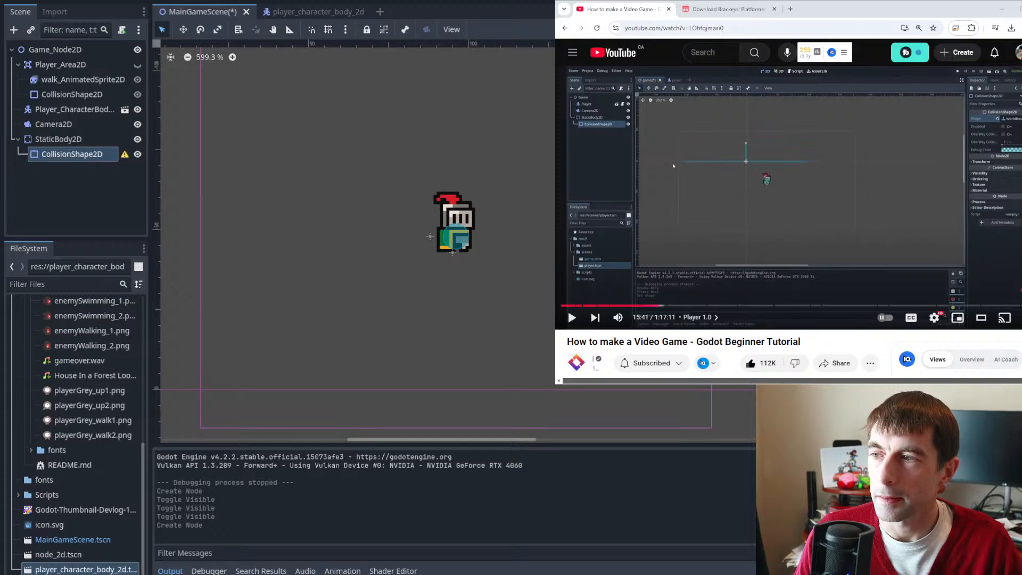
- Watch the tutorial up to 15:43 and rewind it to the collision shape selection at 15:33
click(800, 167)
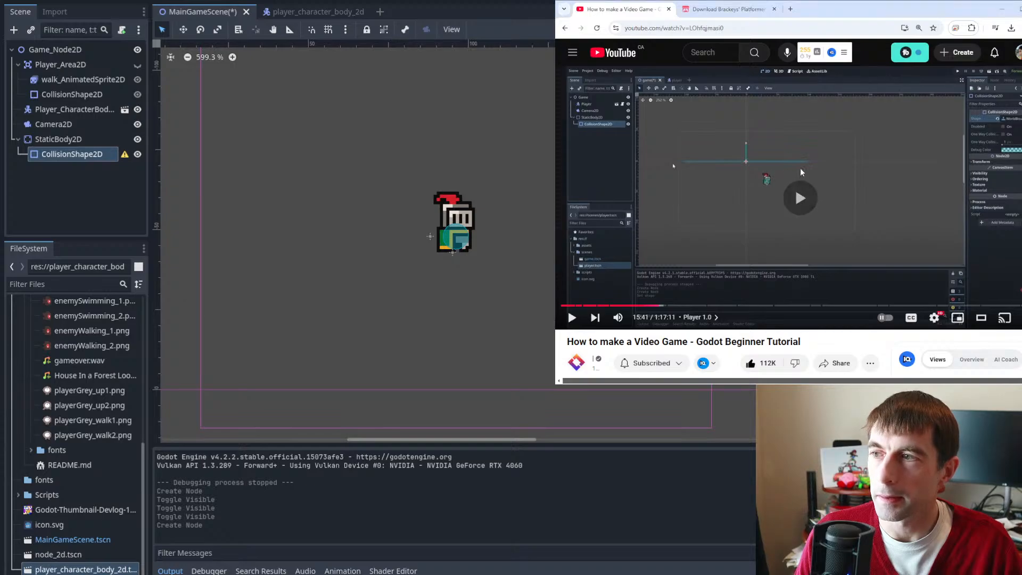
click(834, 166)
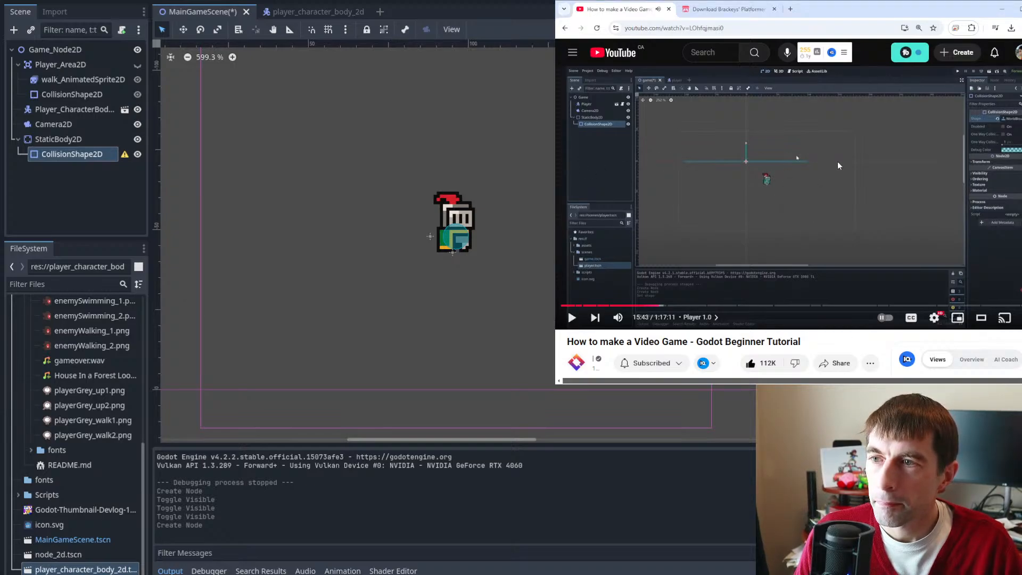
key(Left)
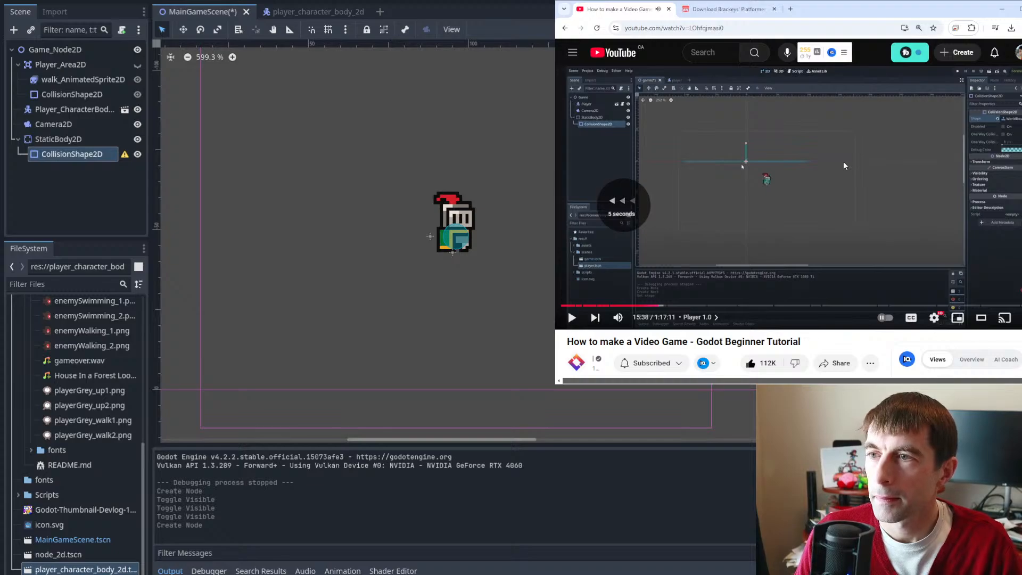
key(Left)
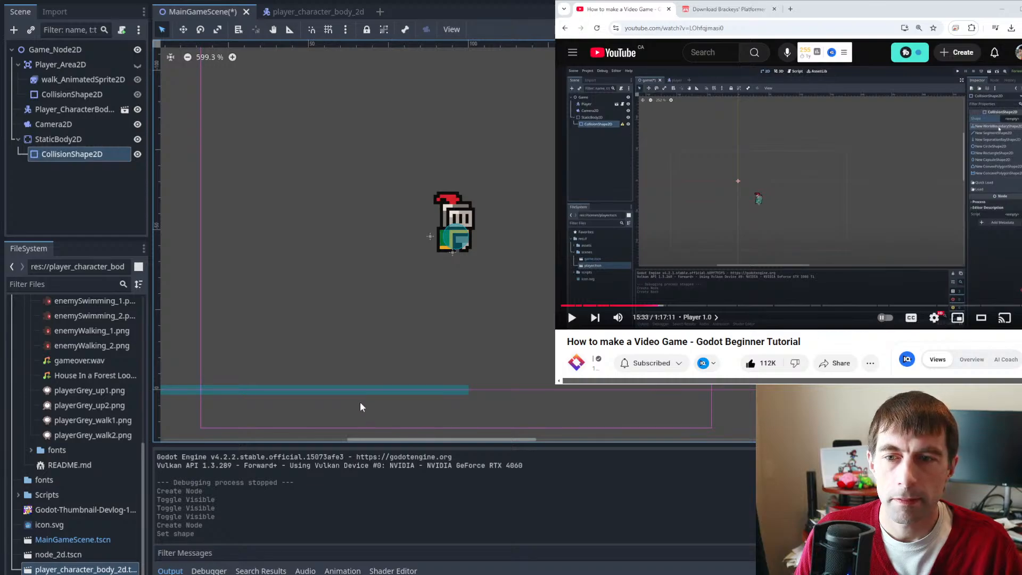
- Move the StaticBody2D's CollisionShape2D beneath the player character, to position (111, -27)
scroll(360, 403, down, 5)
middle_drag(372, 313, 506, 313)
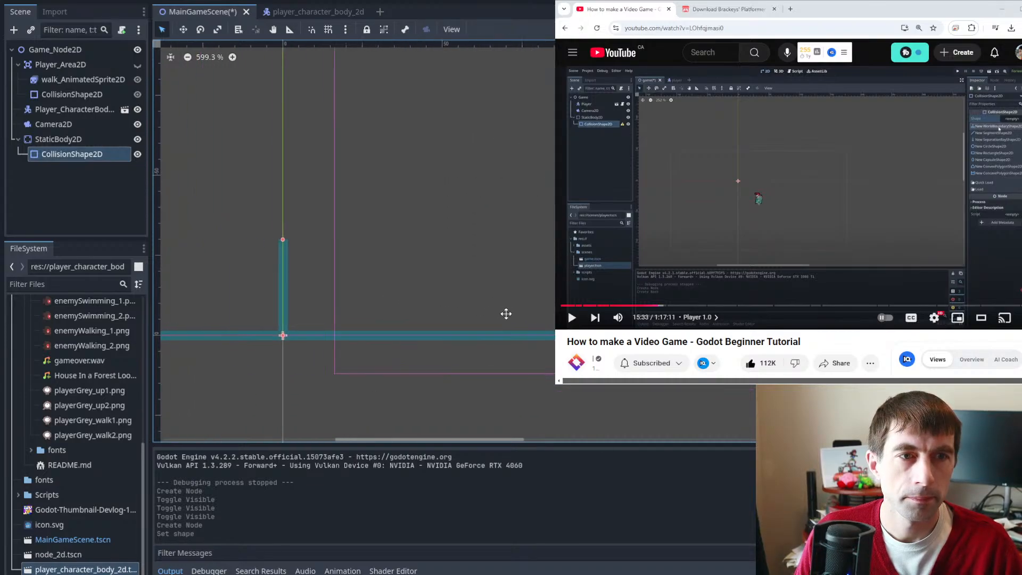
scroll(505, 313, down, 5)
middle_drag(487, 274, 399, 322)
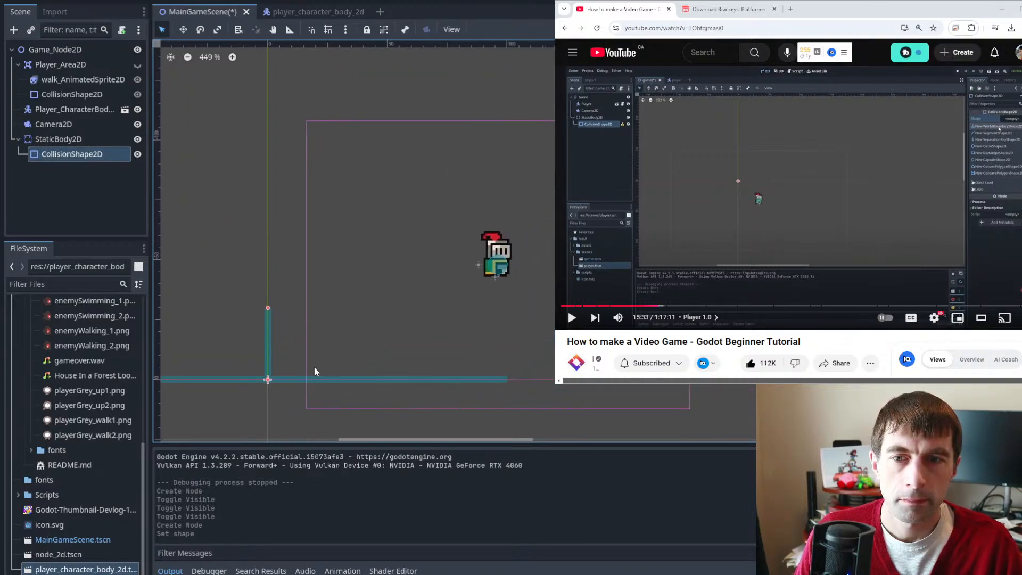
drag(286, 377, 375, 353)
drag(547, 262, 525, 281)
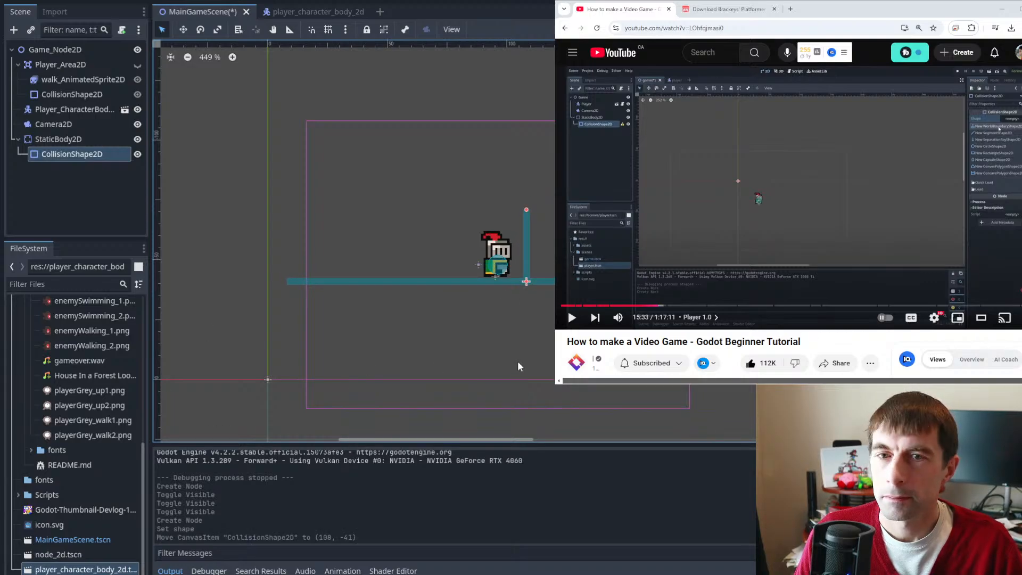
drag(443, 284, 452, 316)
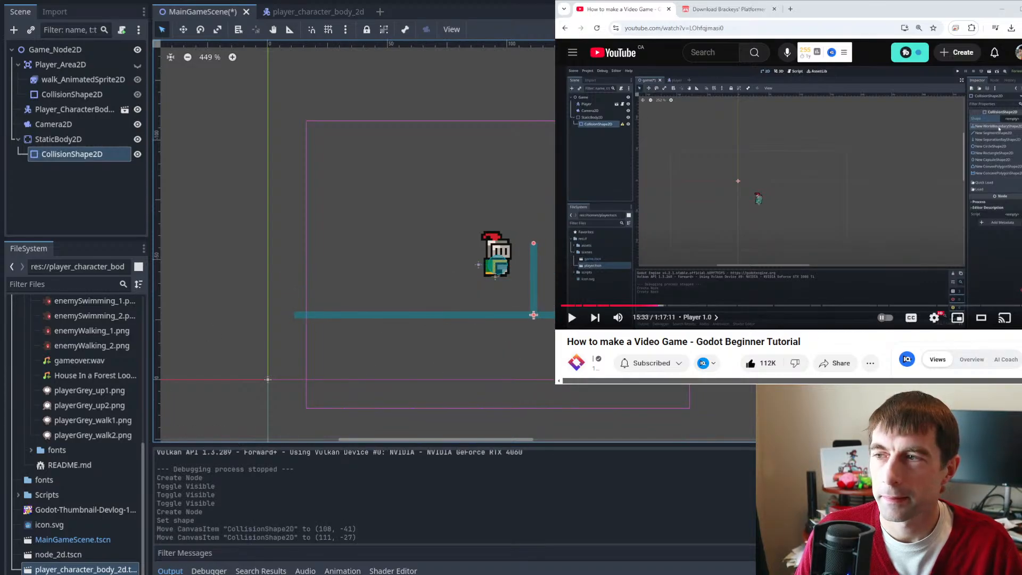
- Watch the tutorial up to 16:18 and move the CollisionShape2D ground boundary to (95, -20) with the Move tool
click(774, 163)
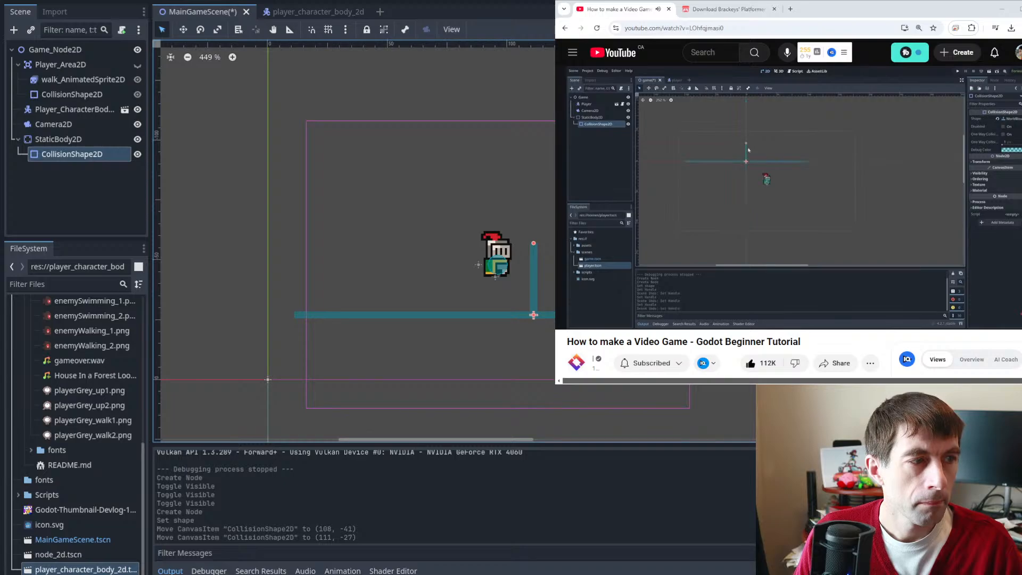
click(447, 355)
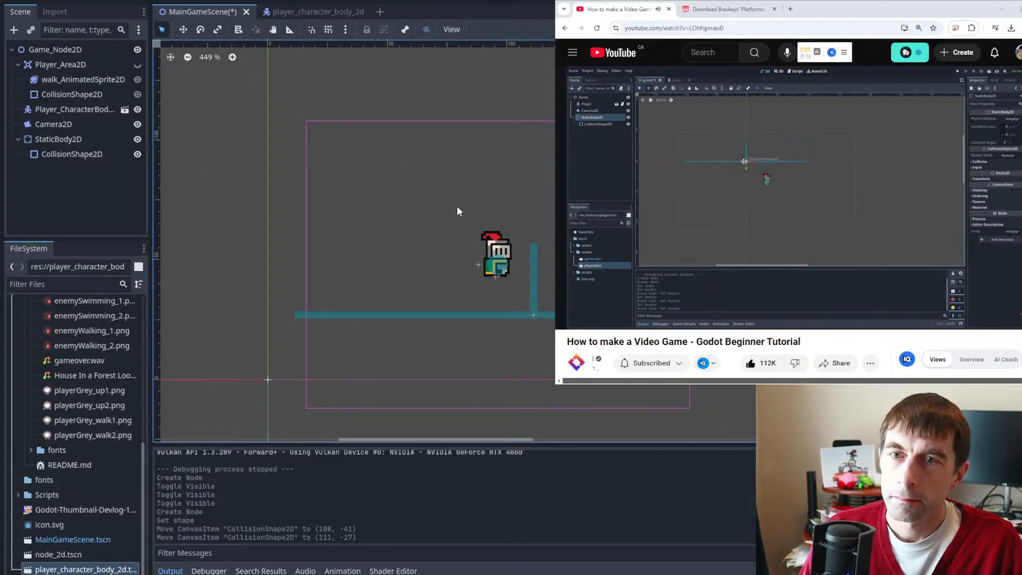
click(499, 316)
key(w)
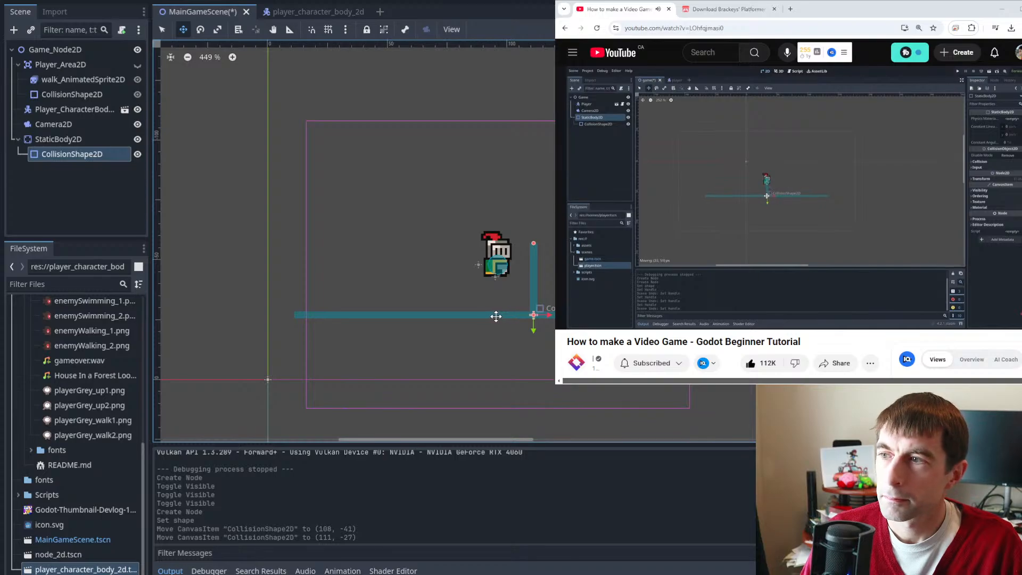
drag(495, 316, 454, 333)
key(q)
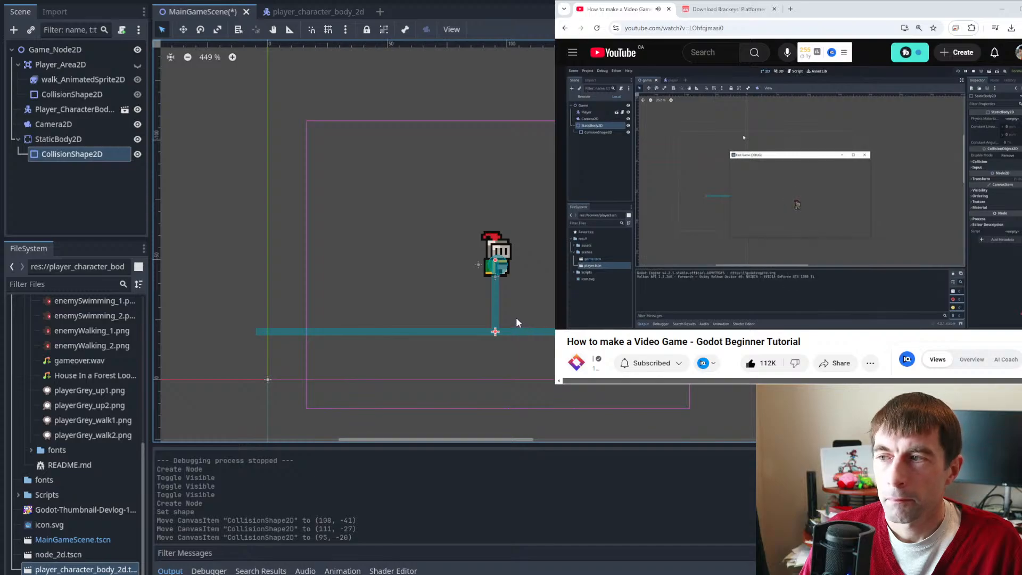
key(space)
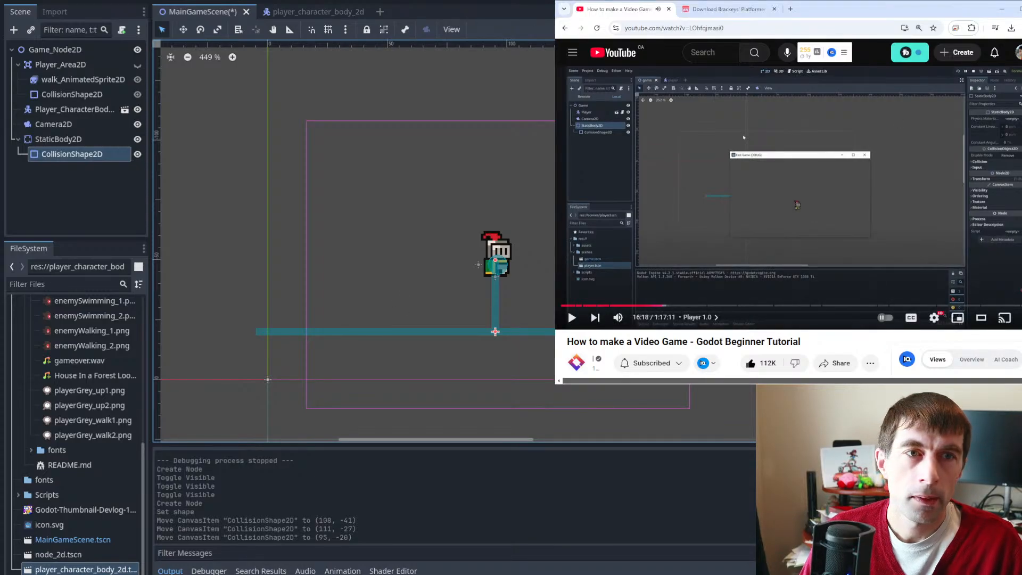
- Run the project and walk the player back and forth on the ground collider
key(F5)
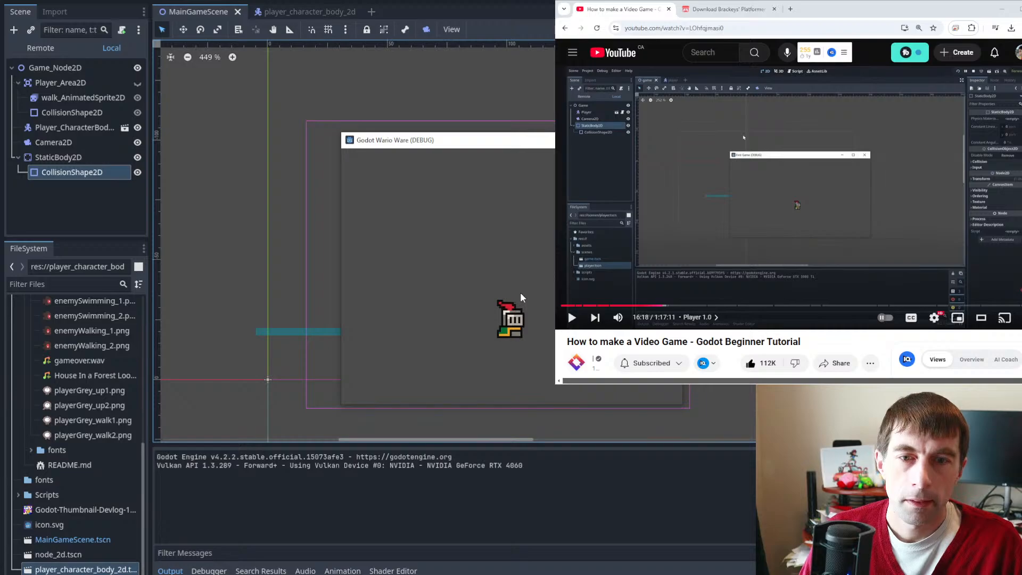
key(Left)
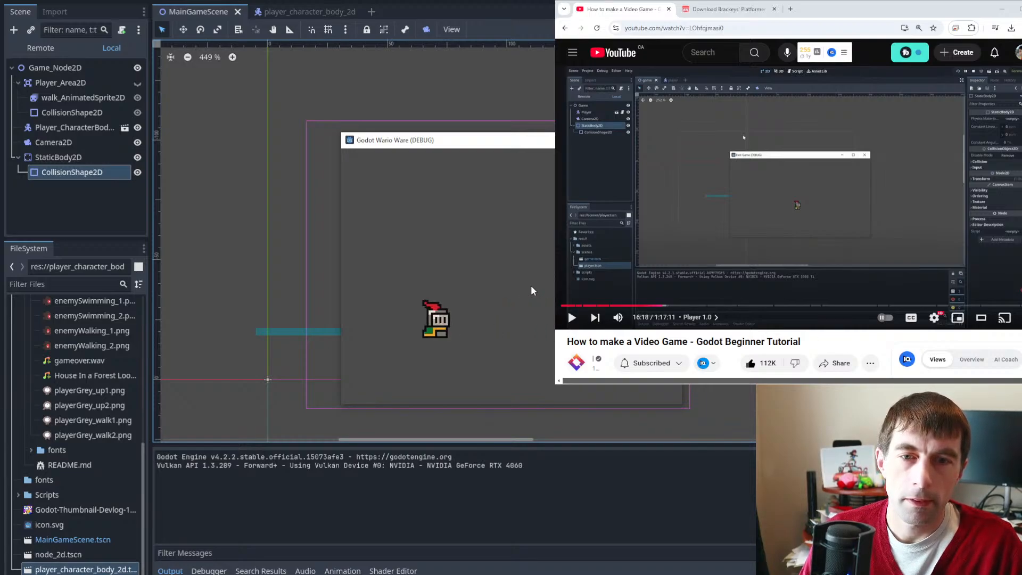
key(Right)
key(Right)
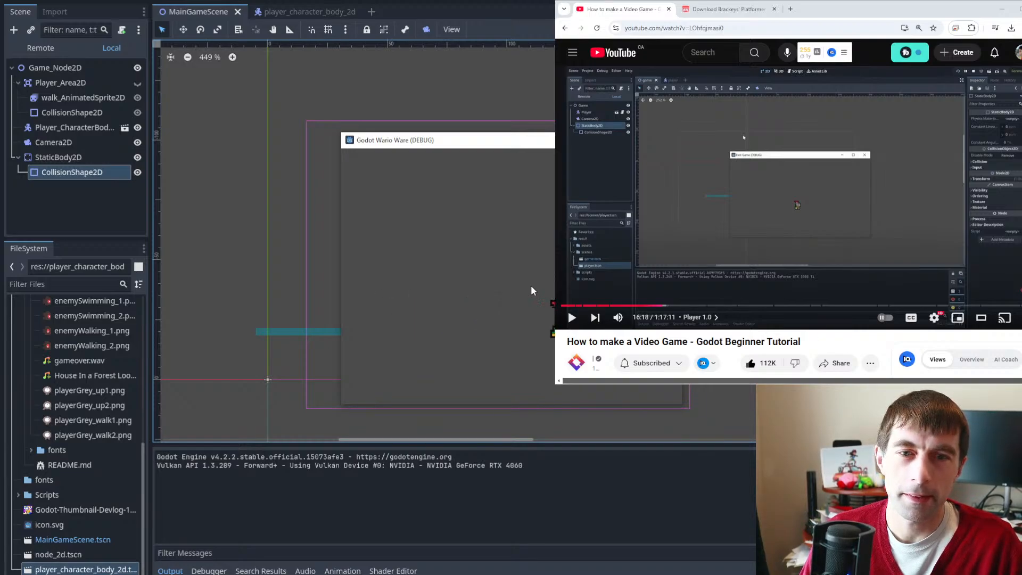
key(Left)
key(Right)
key(Left)
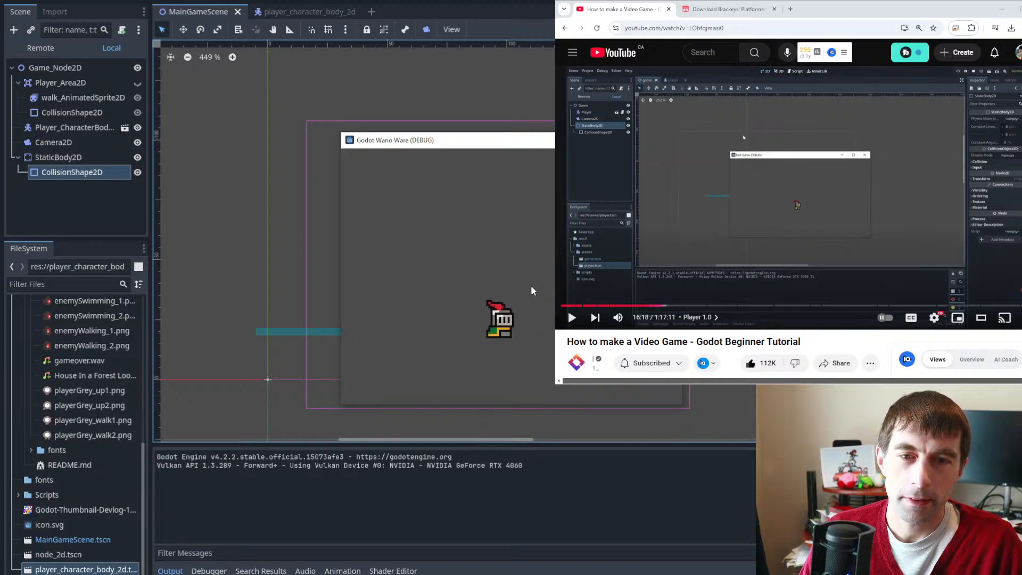
key(Right)
key(Left)
key(Right)
key(Left)
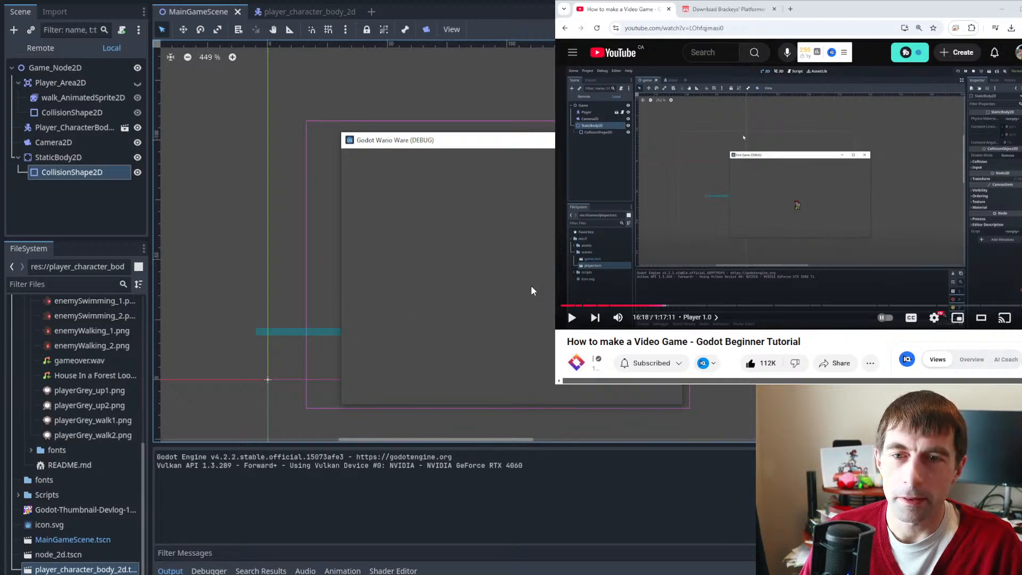
key(Right)
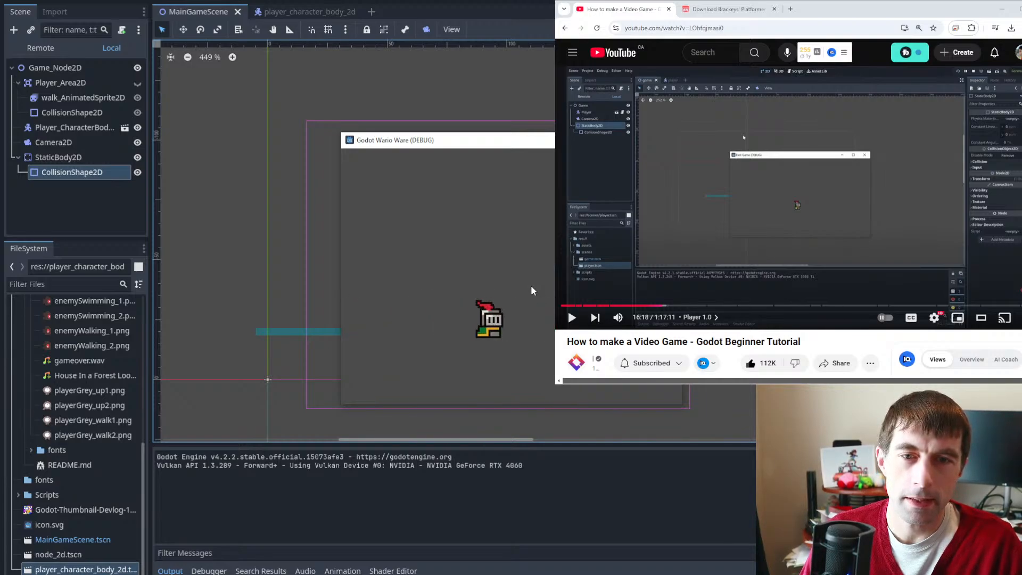
key(Left)
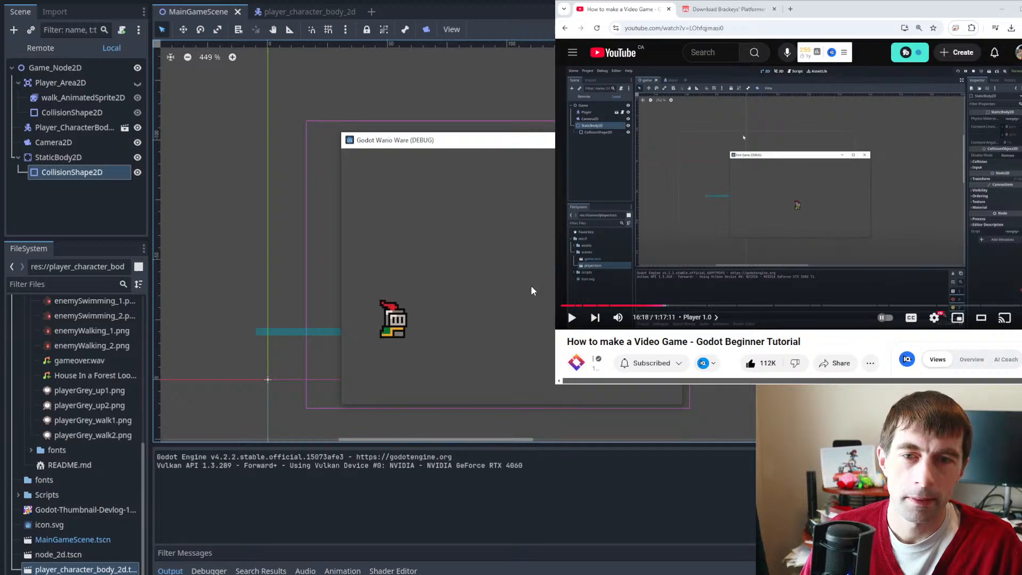
- Test the player's jump in the running game while moving in both directions
key(Right)
key(space)
key(space)
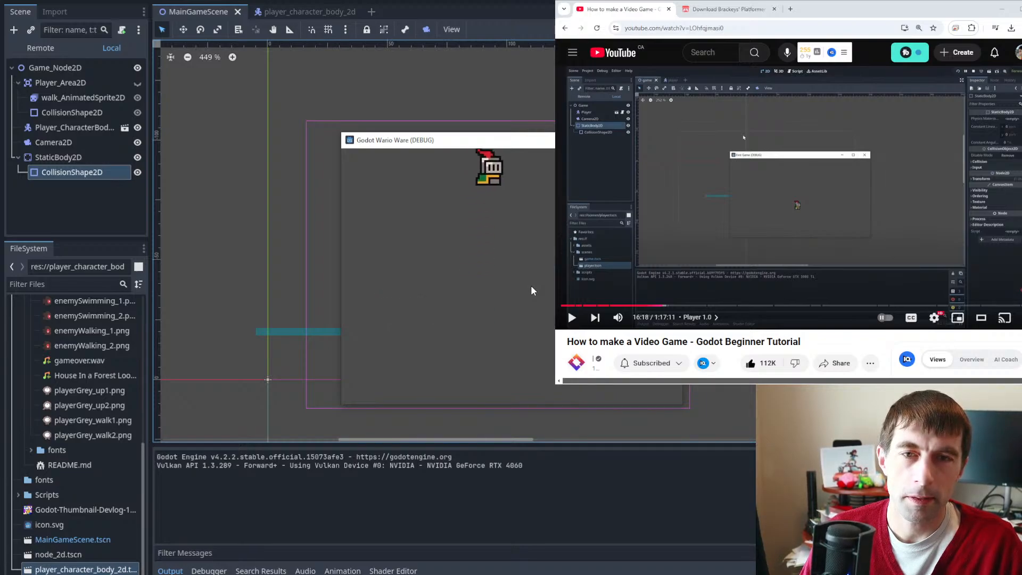
key(Left)
key(Right)
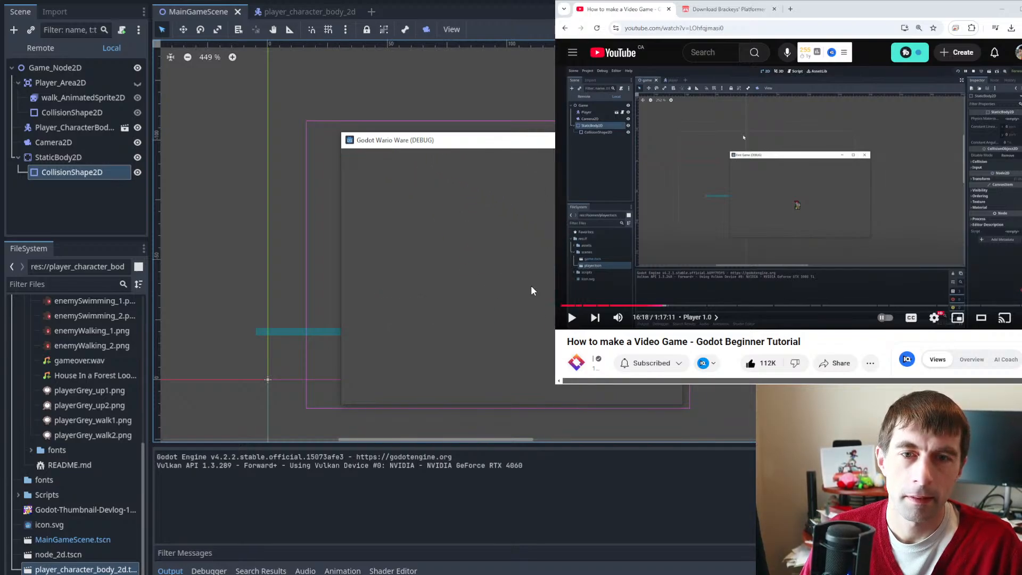
key(space)
key(Right)
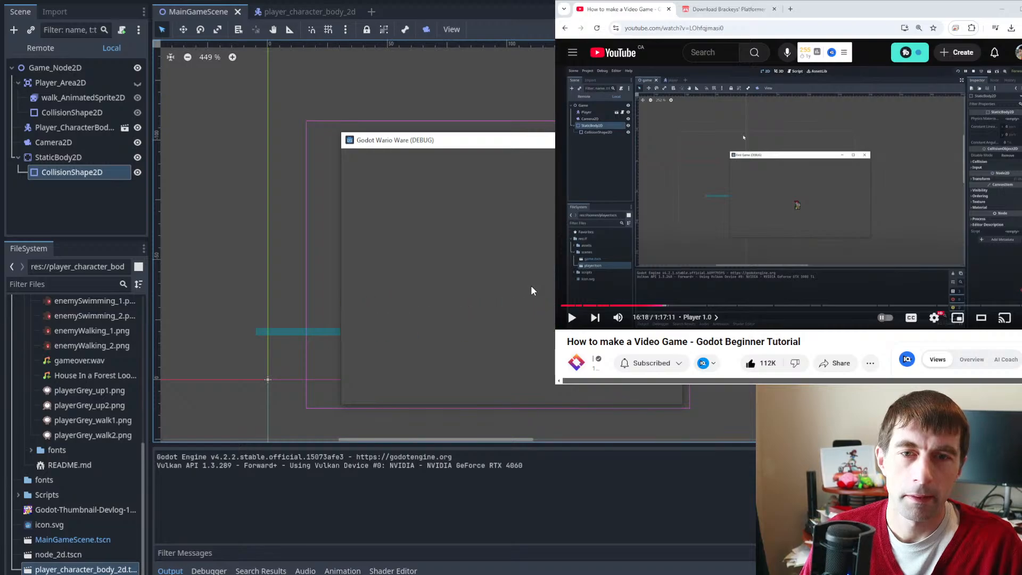
key(Left)
key(space)
key(Left)
key(Right)
key(space)
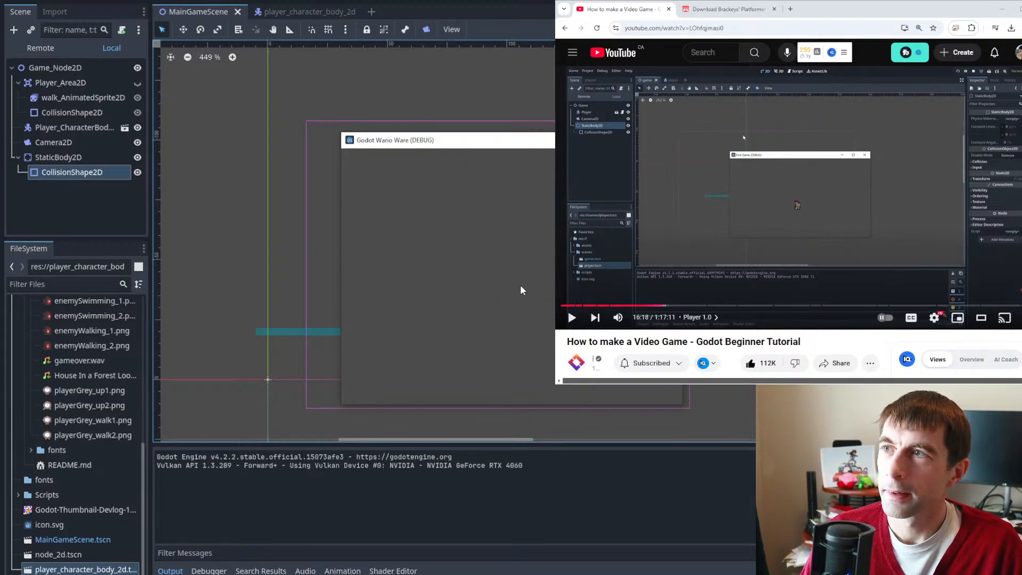
- Move the game window clear of the tutorial video, test jumping and walking again, and close the game
drag(468, 140, 181, 129)
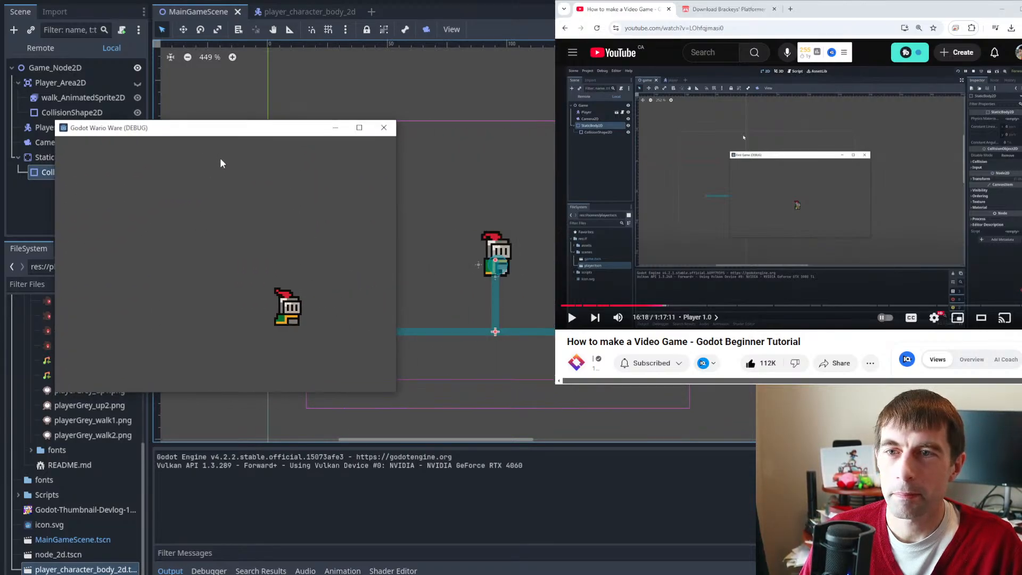
key(space)
key(Left)
key(Right)
key(space)
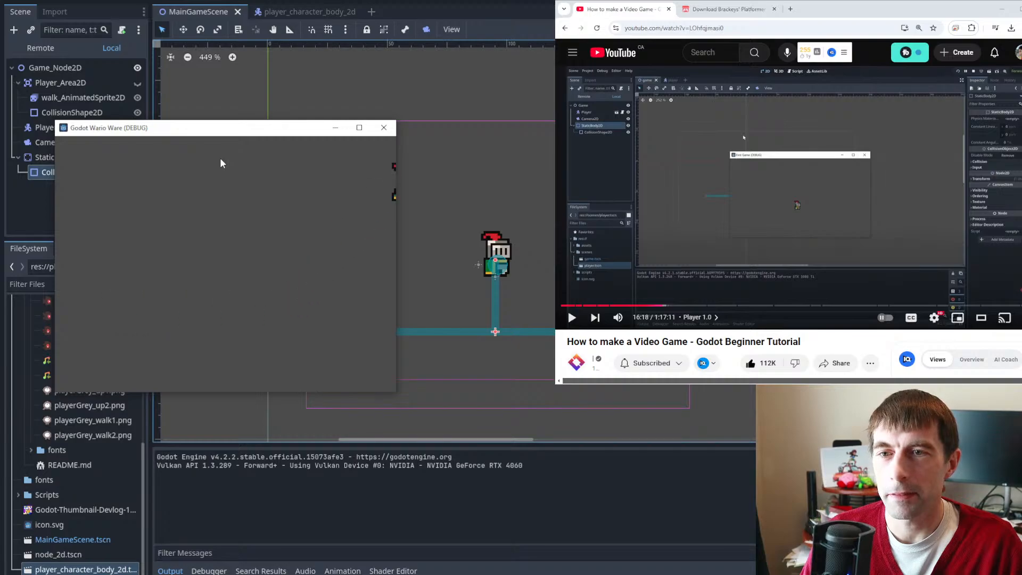
key(Left)
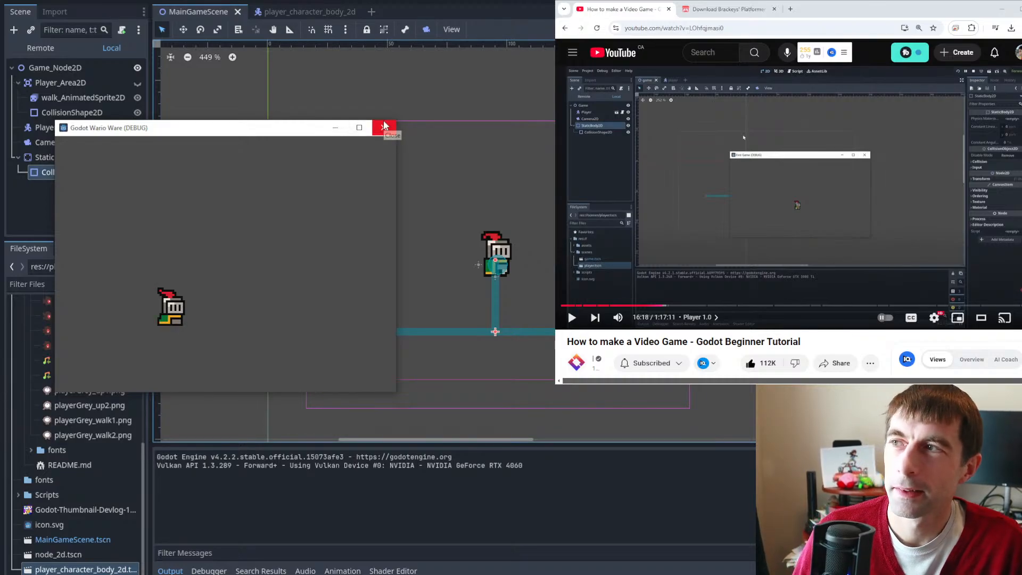
click(382, 127)
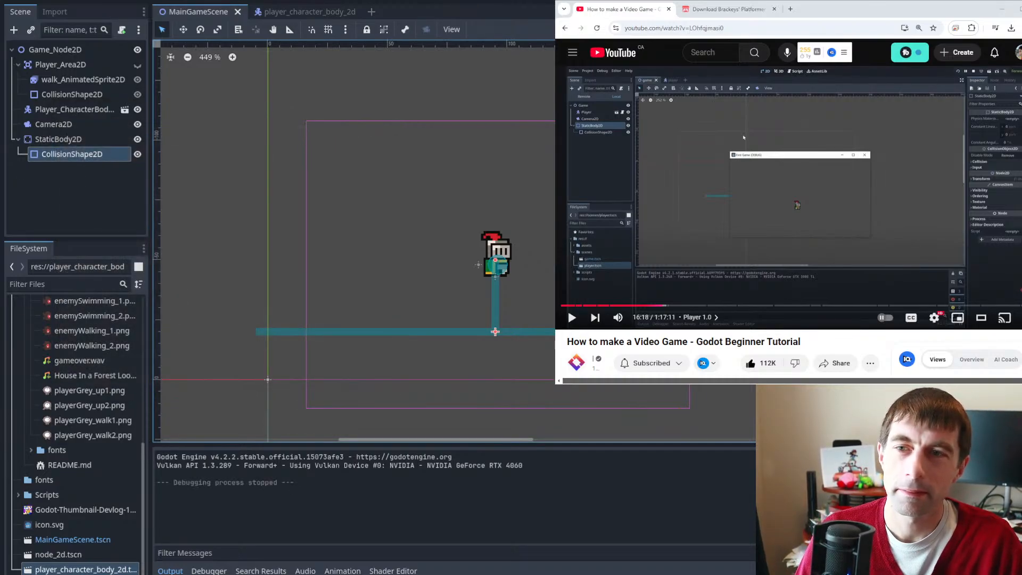
- Watch the tutorial up to 16:40 and open the Player_CharacterBody2D script from the player_character_body_2d scene
mouse_move(805, 52)
click(859, 177)
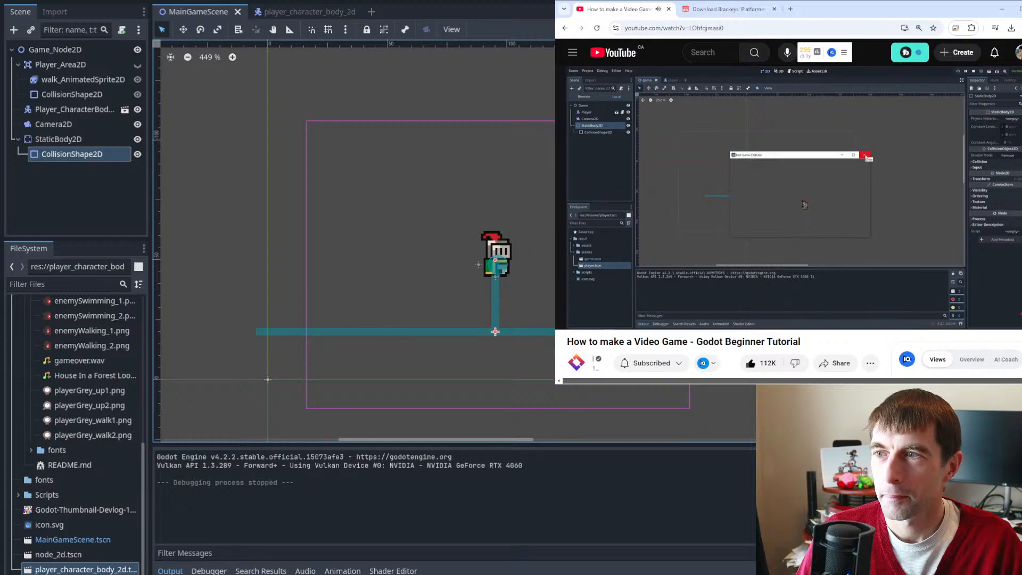
mouse_move(925, 126)
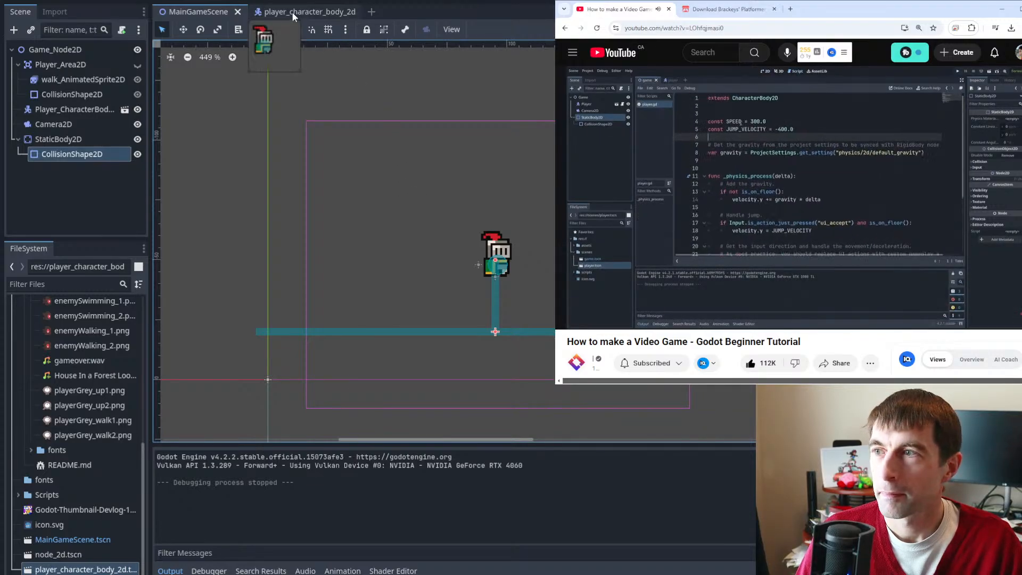
click(292, 12)
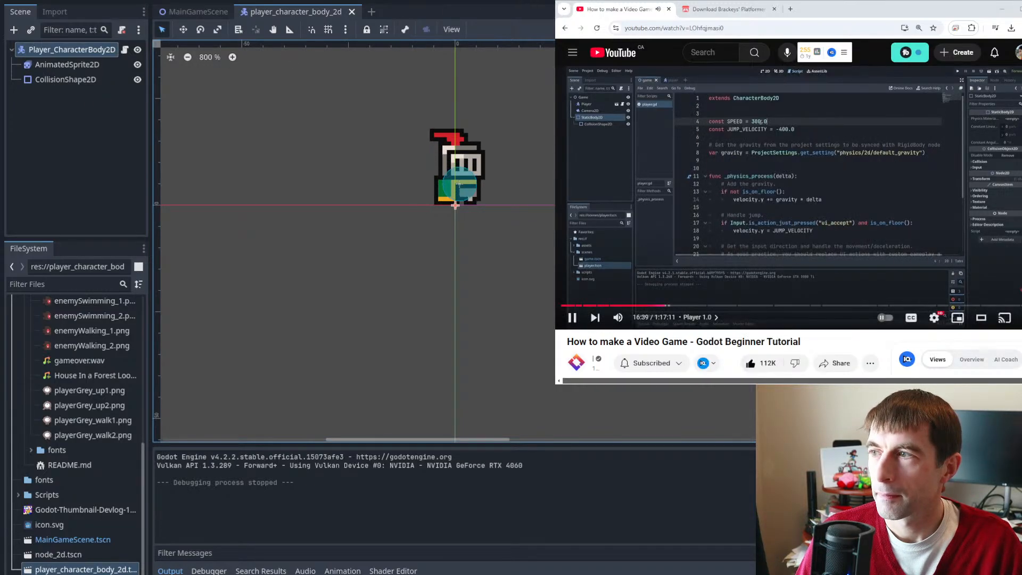
click(876, 149)
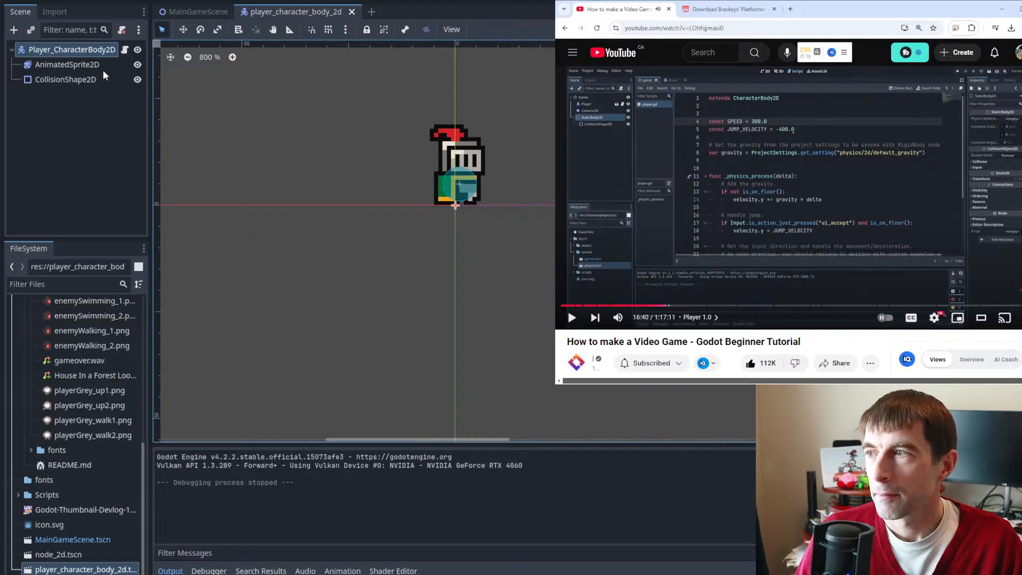
click(85, 49)
click(512, 0)
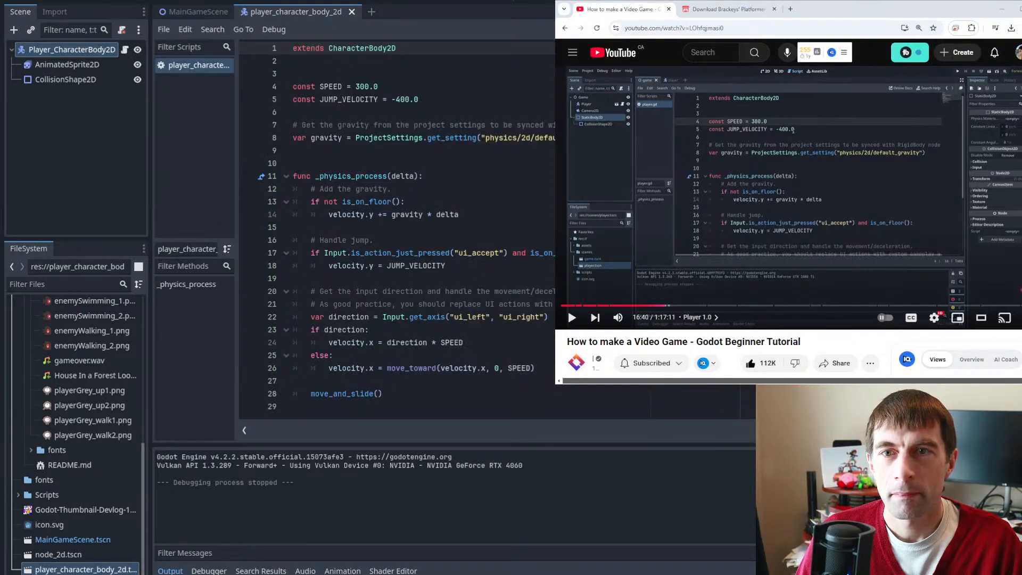
- Set JUMP_VELOCITY to -130.0 in the player script, pause the tutorial at 16:50 and save the script
click(420, 101)
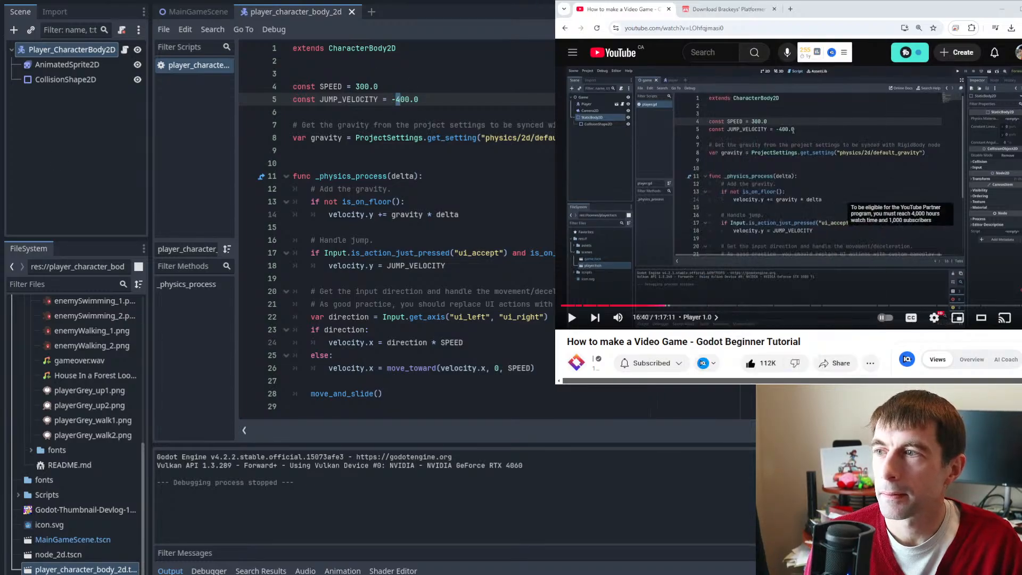
click(394, 101)
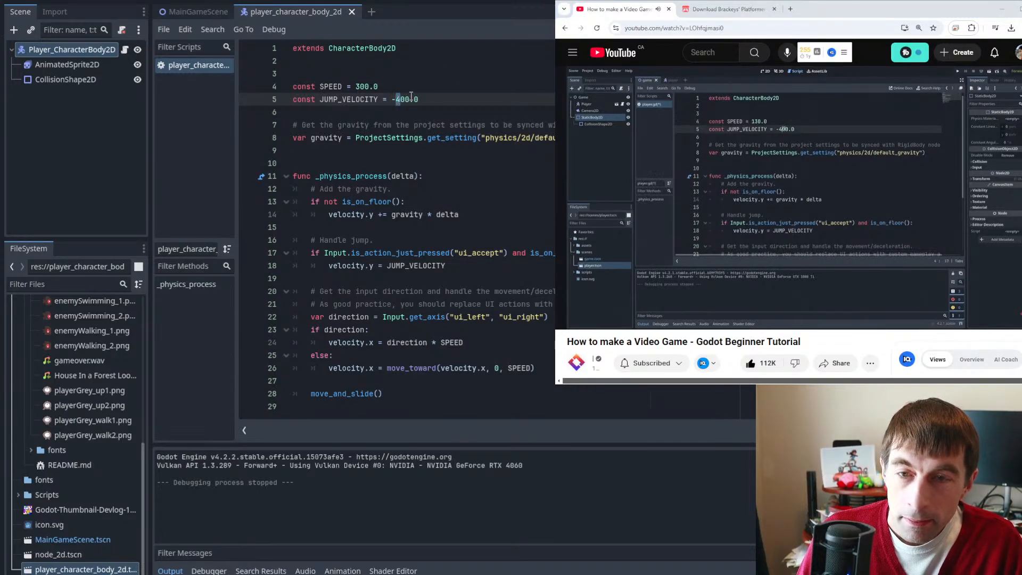
text(13)
key(Delete)
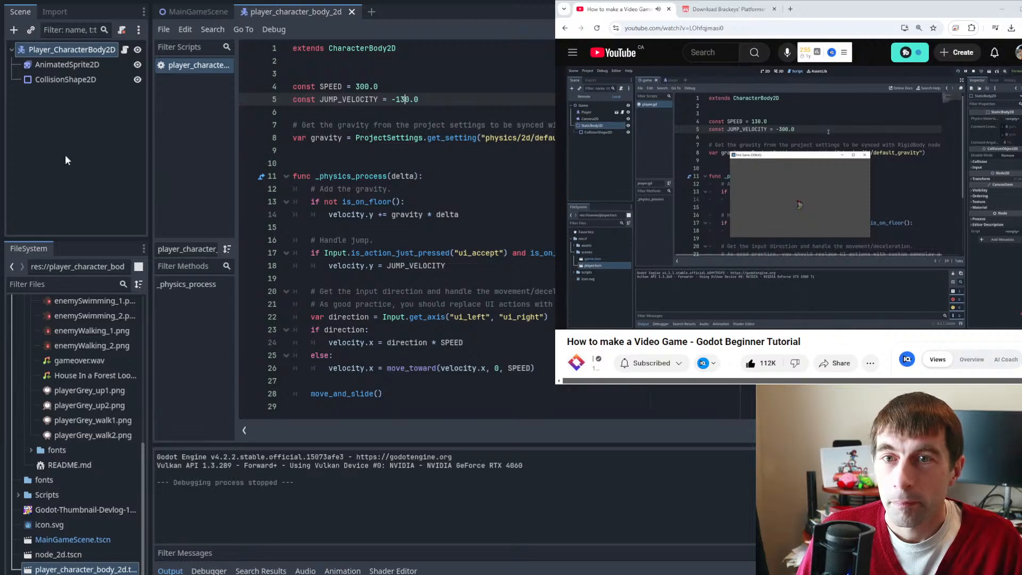
click(870, 139)
click(372, 272)
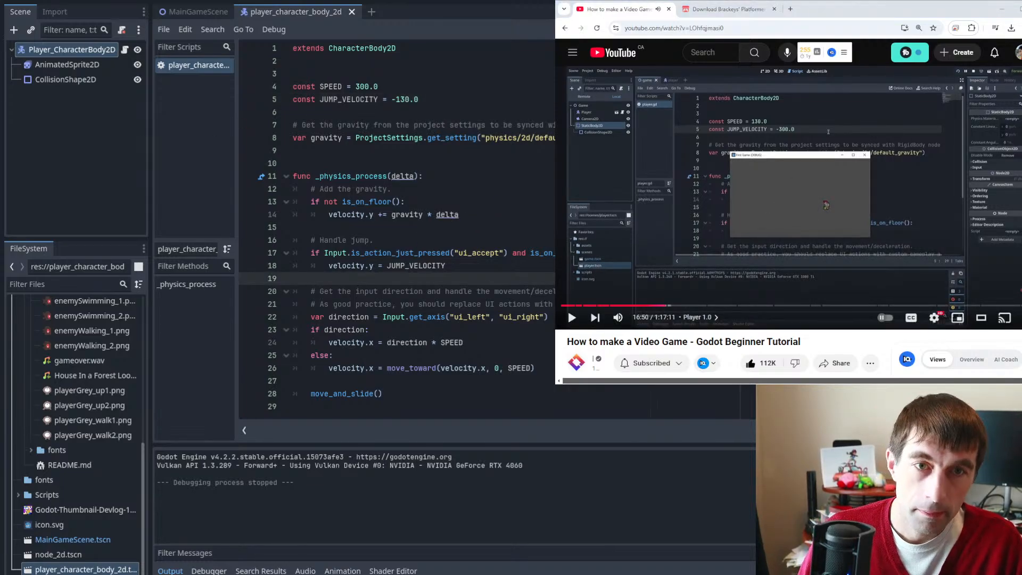
key(ctrl+s)
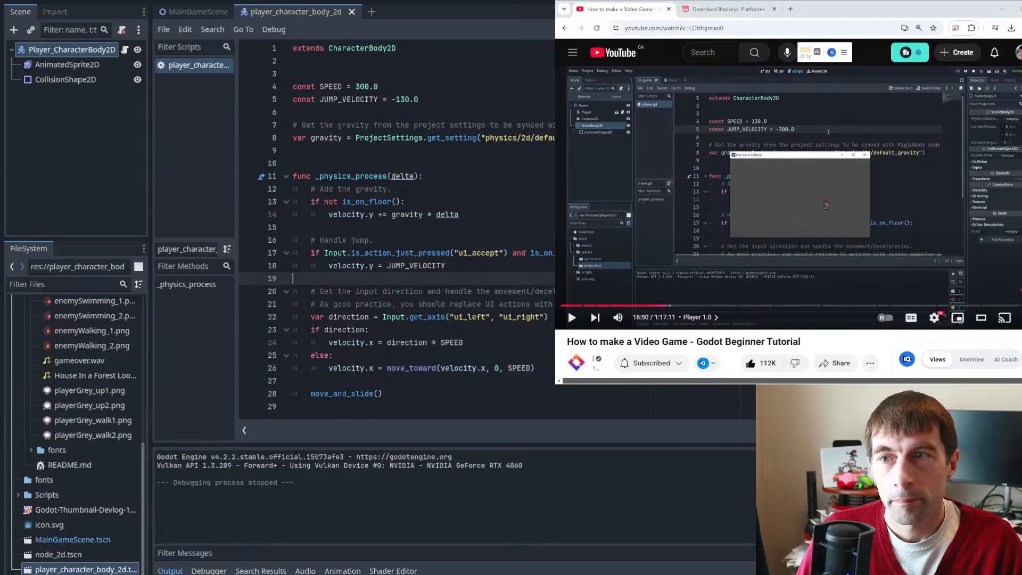
- Set SPEED to 130.0 and JUMP_VELOCITY to -300.0 in the player script
click(357, 86)
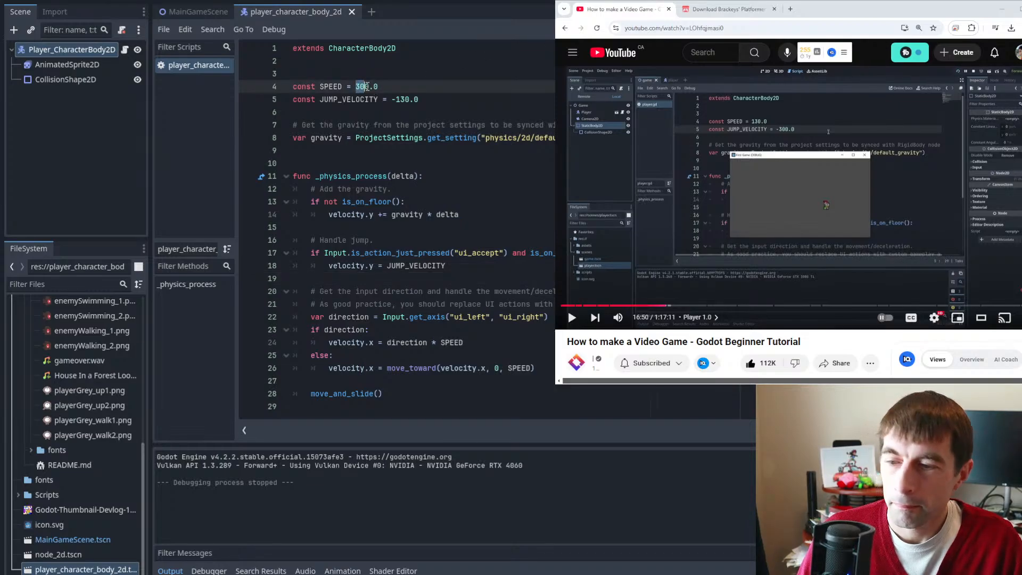
text(1)
click(402, 99)
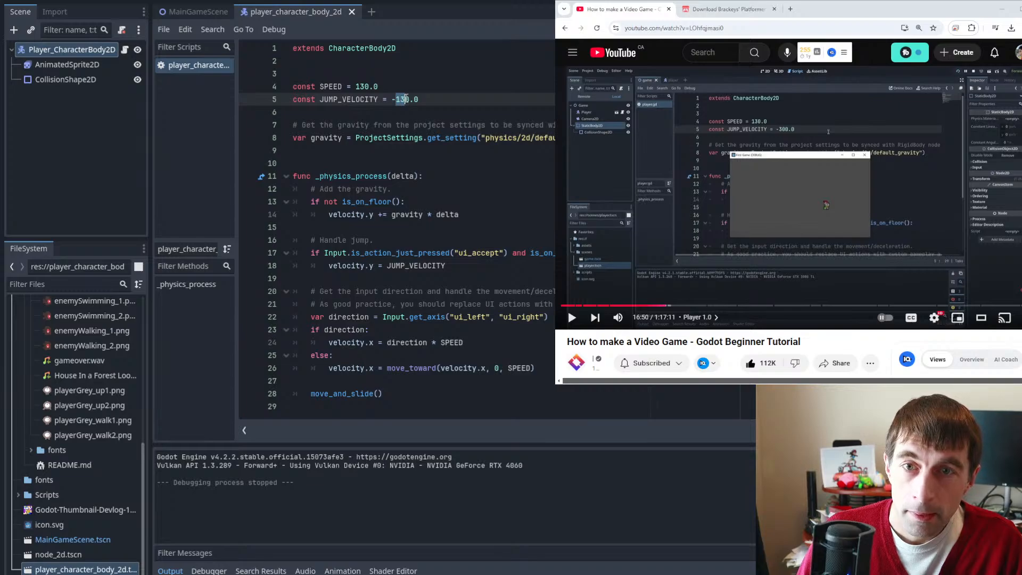
text(30)
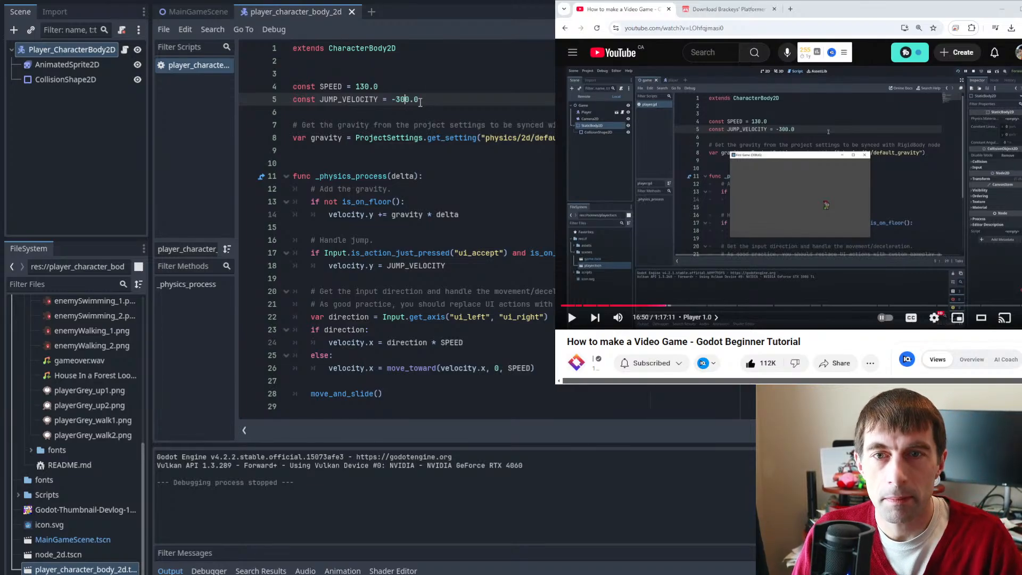
- Run the game and test the player walking back and forth at the new speed
key(F5)
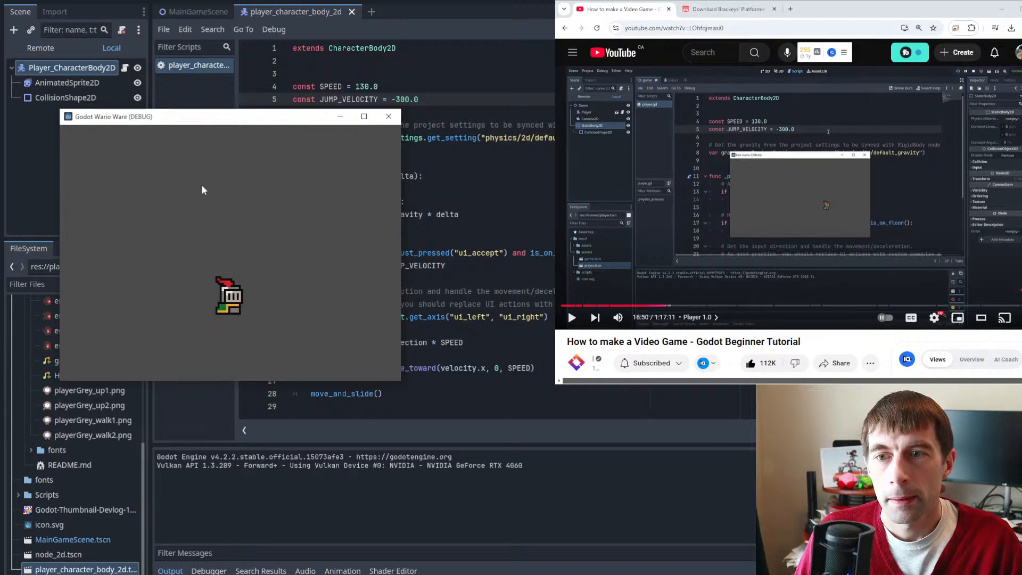
key(Right)
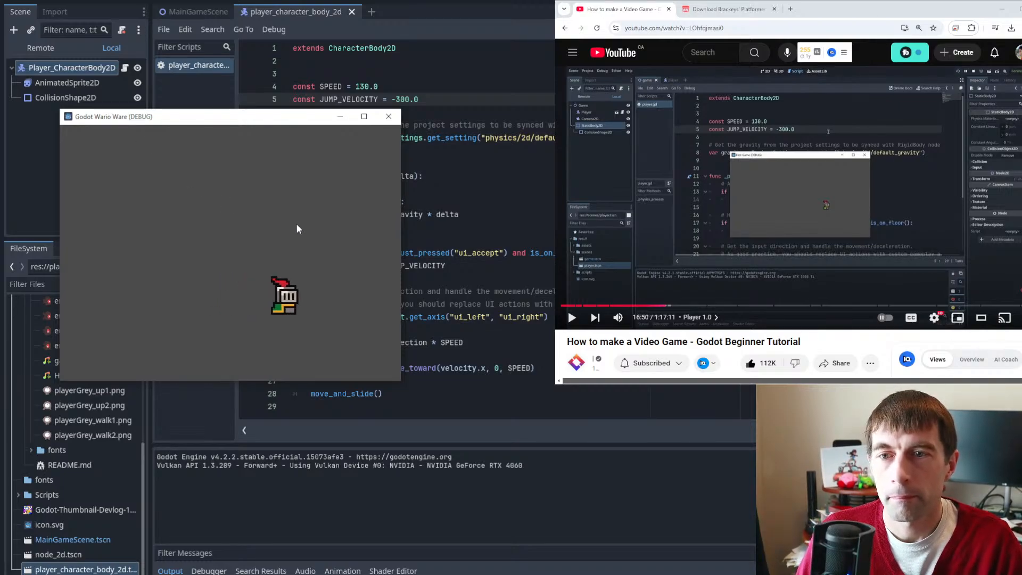
key(Left)
key(Right)
key(Left)
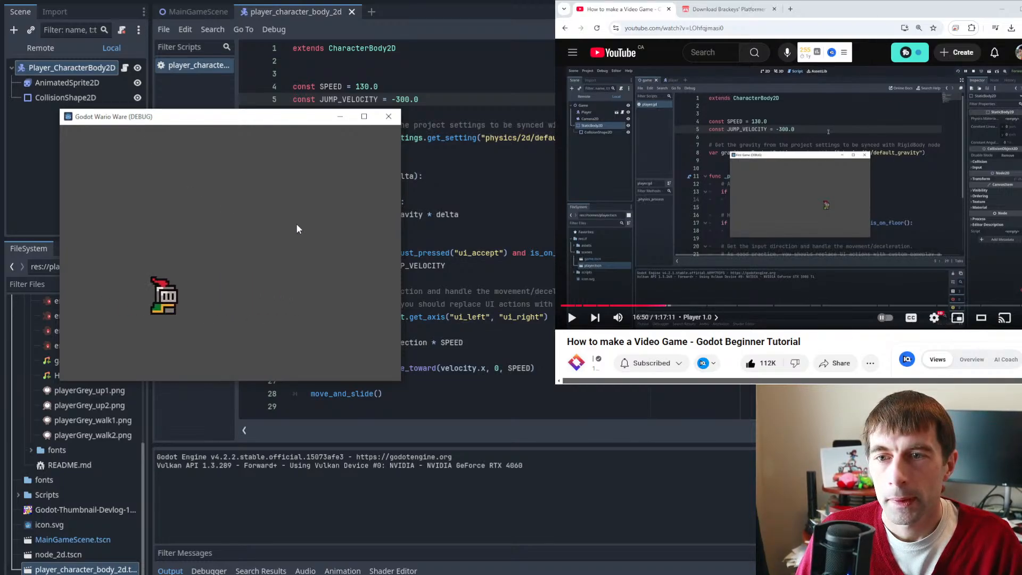
key(Right)
key(Left)
- Test the player's jump repeatedly while moving in both directions in the running game, and close the game
key(space)
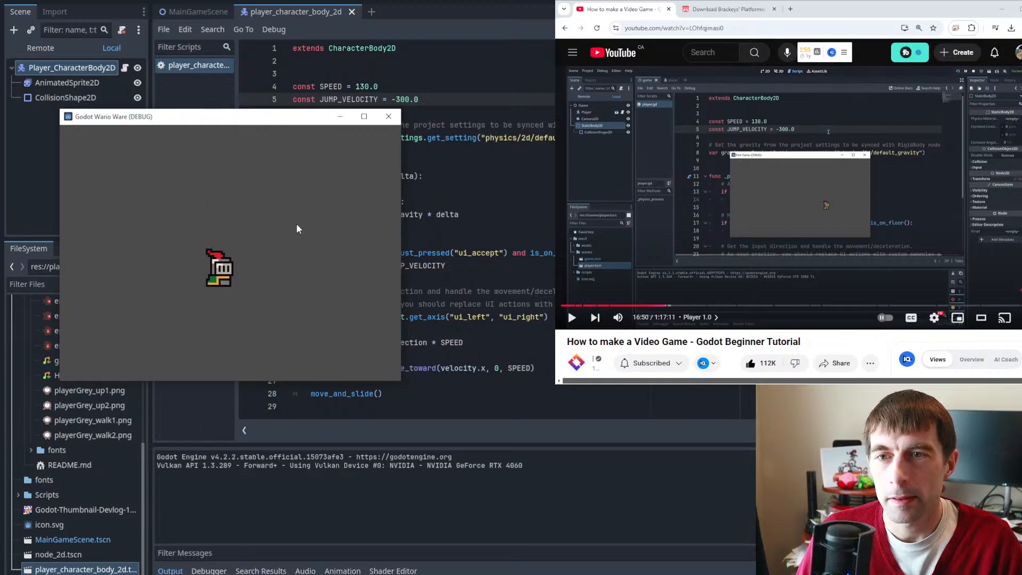
key(Left)
key(space)
key(Right)
key(space)
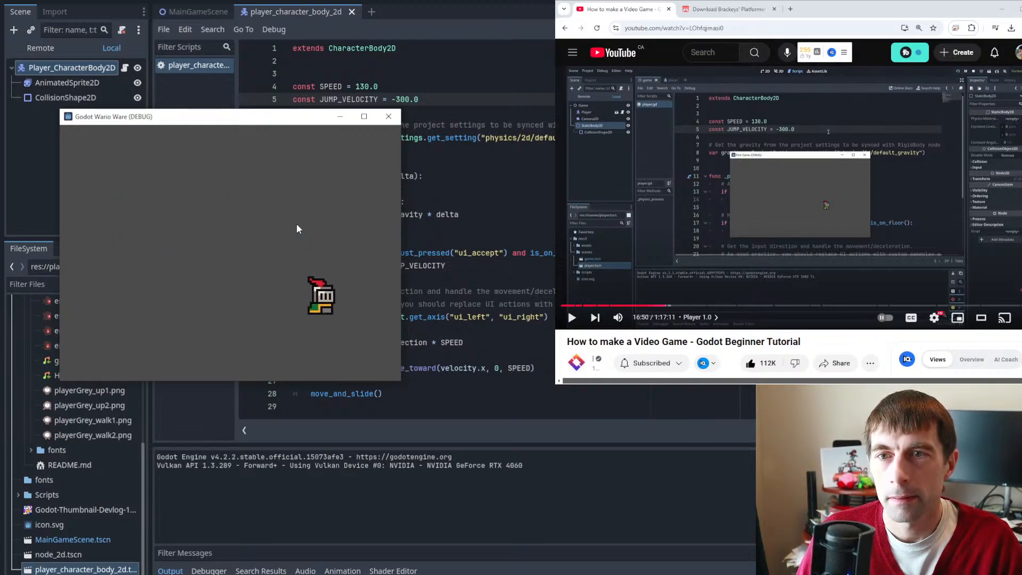
key(Left)
key(space)
key(Right)
key(space)
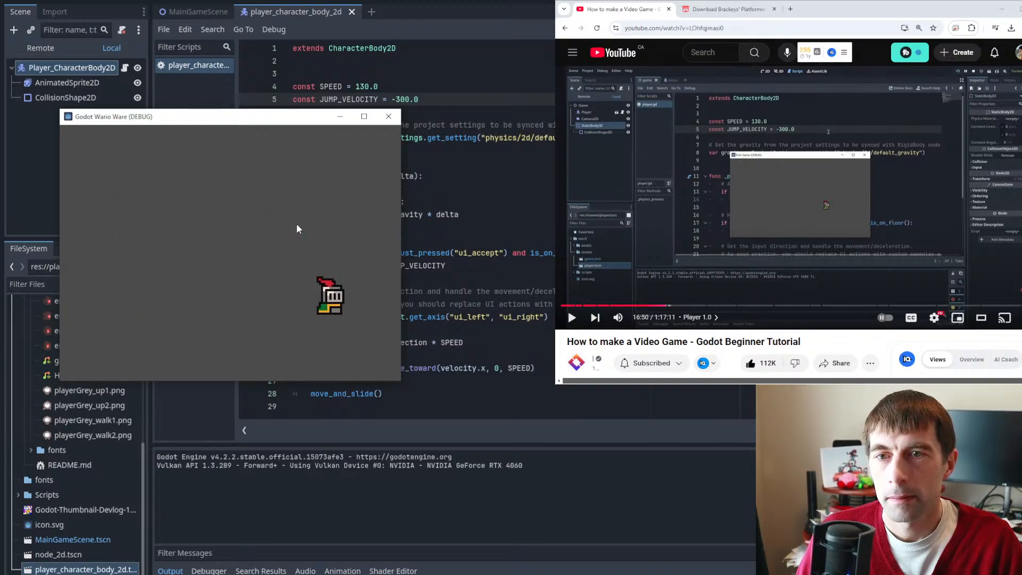
key(Left)
key(space)
key(Right)
key(space)
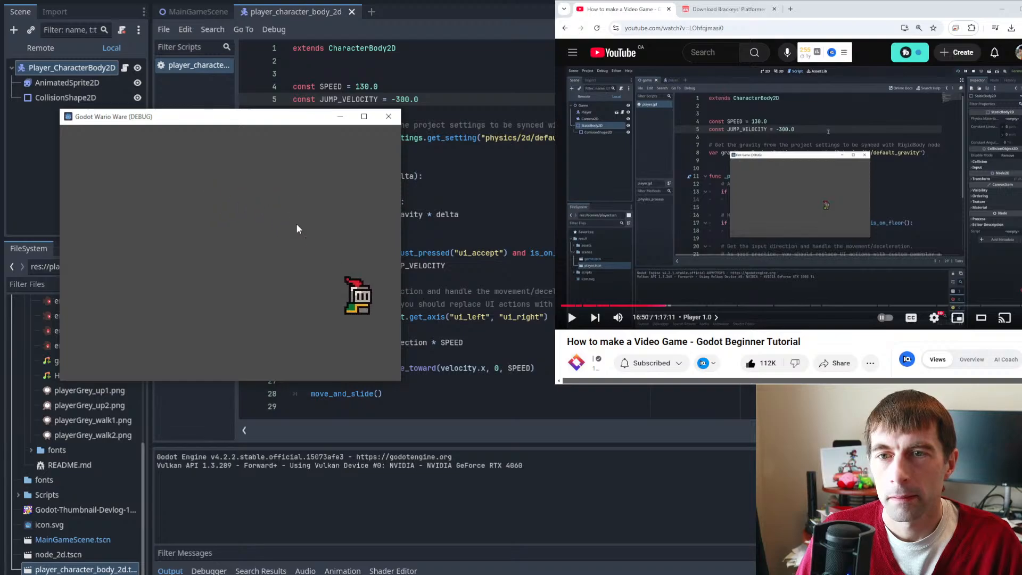
key(Left)
key(space)
key(Right)
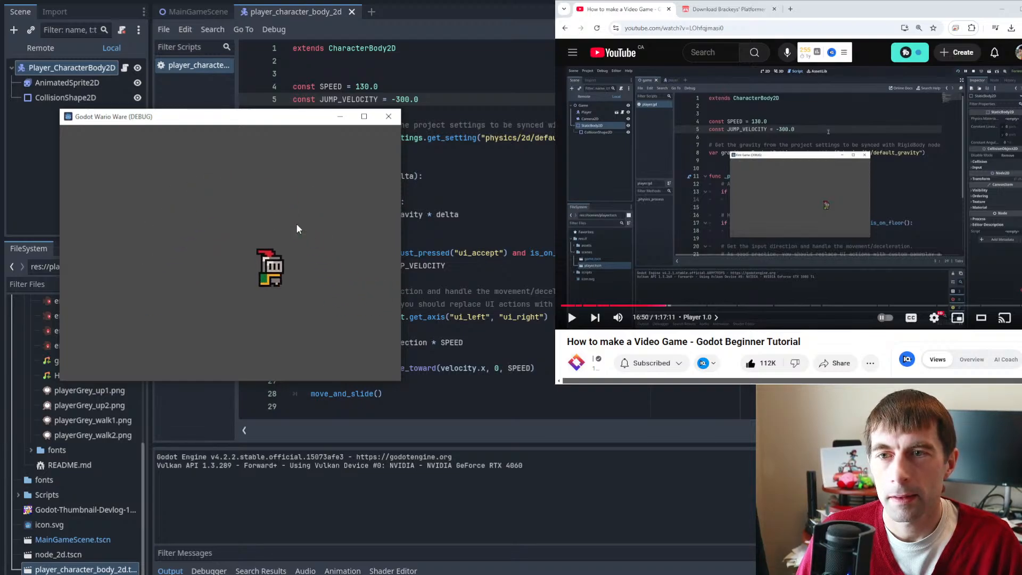
key(space)
key(Right)
key(Left)
key(space)
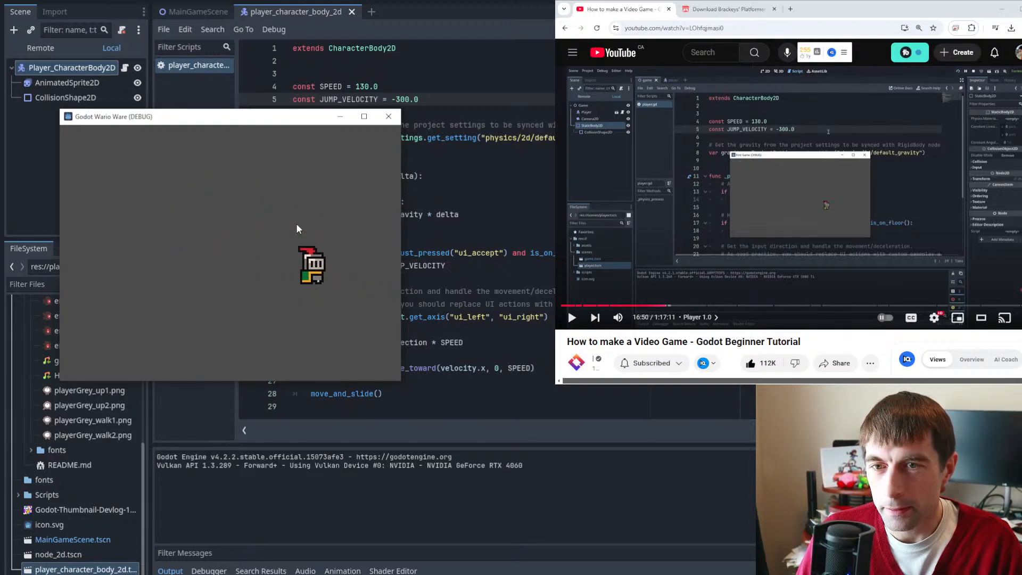
key(space)
key(Right)
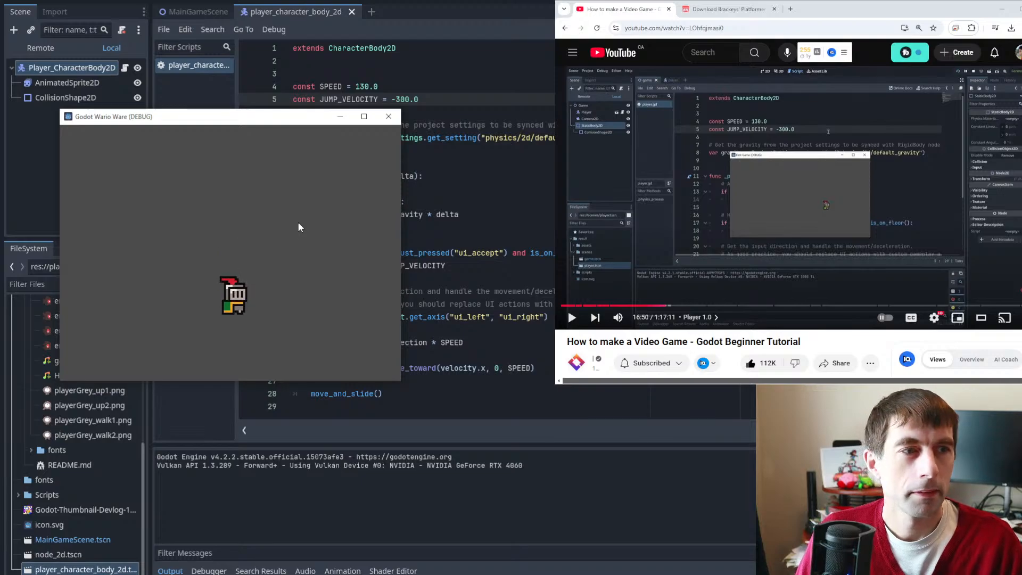
click(389, 118)
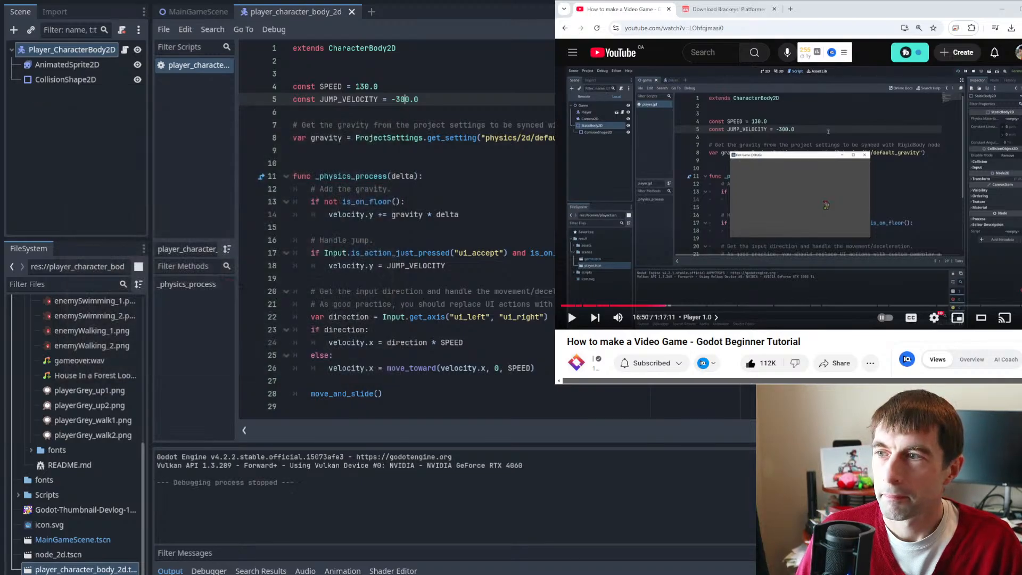
- Watch the tutorial up to 17:10, and delete the StaticBody2D node with its collision shape from MainGameScene
click(830, 158)
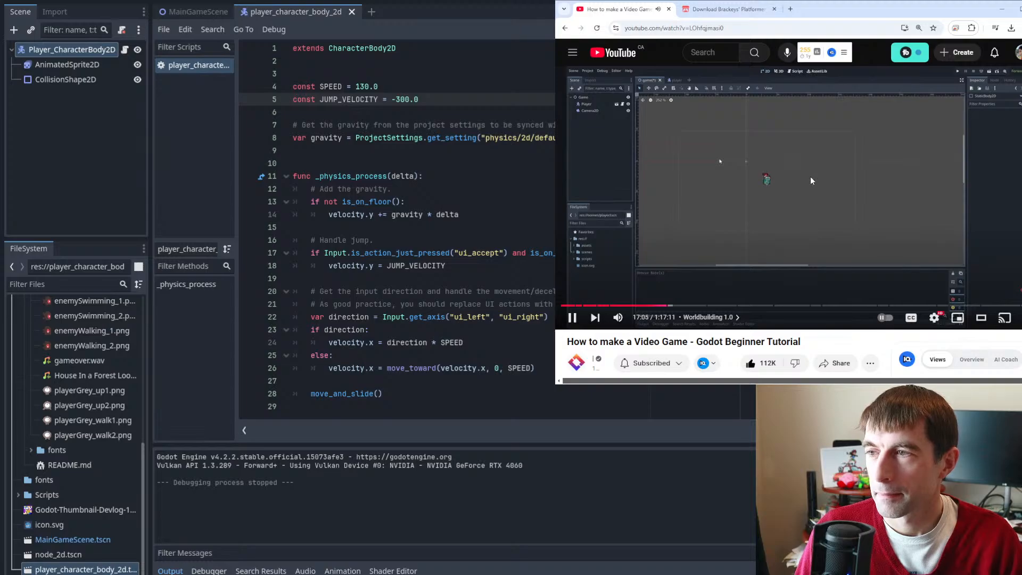
click(185, 12)
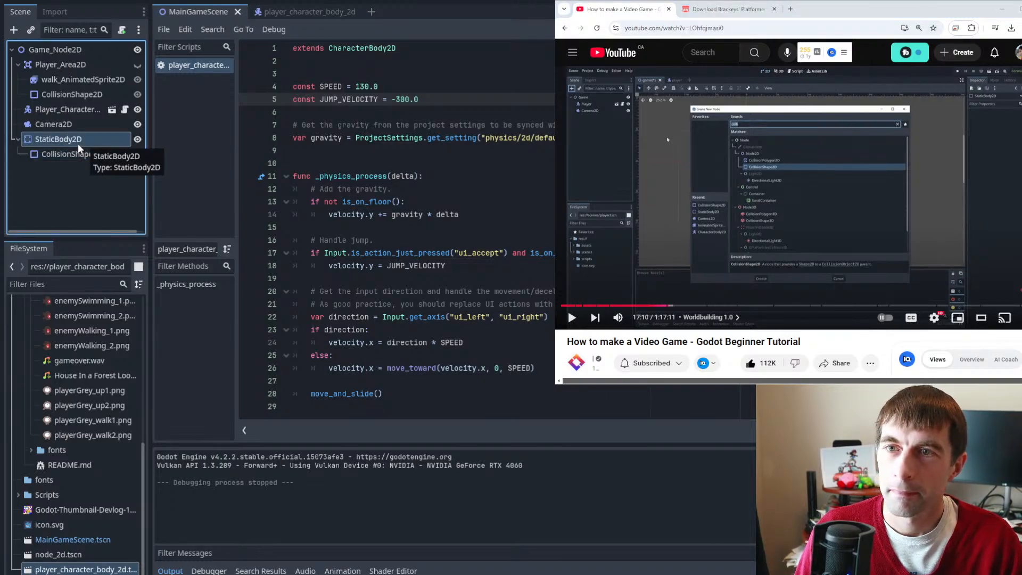
key(Delete)
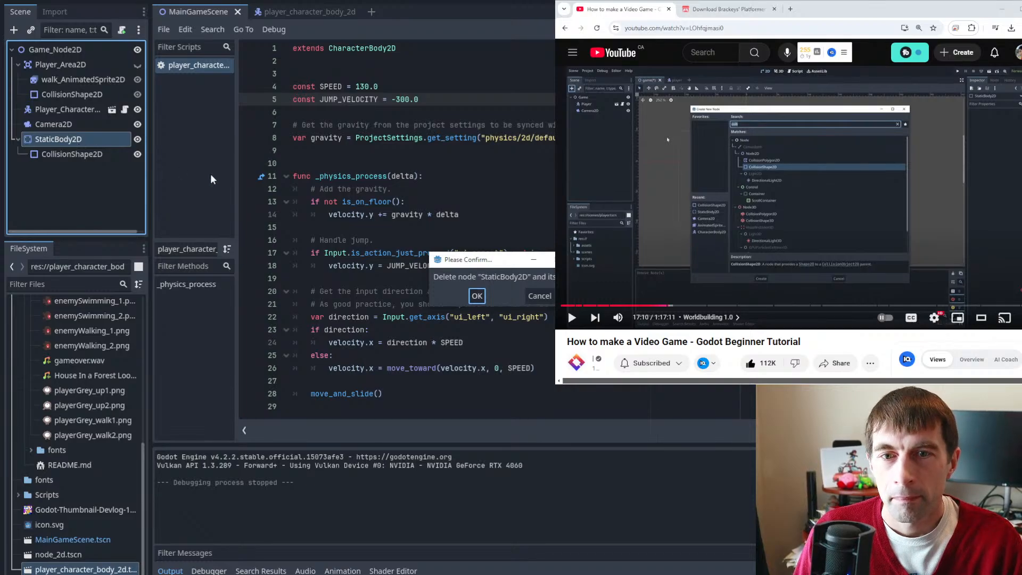
click(166, 216)
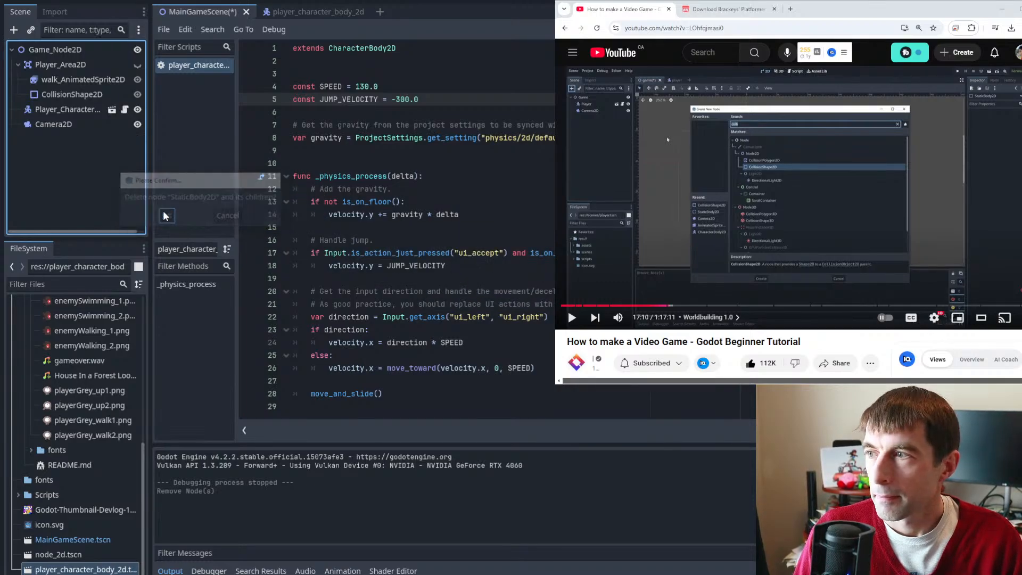
- Continue the tutorial to 17:12 and add a TileMap node to the main game scene
click(876, 155)
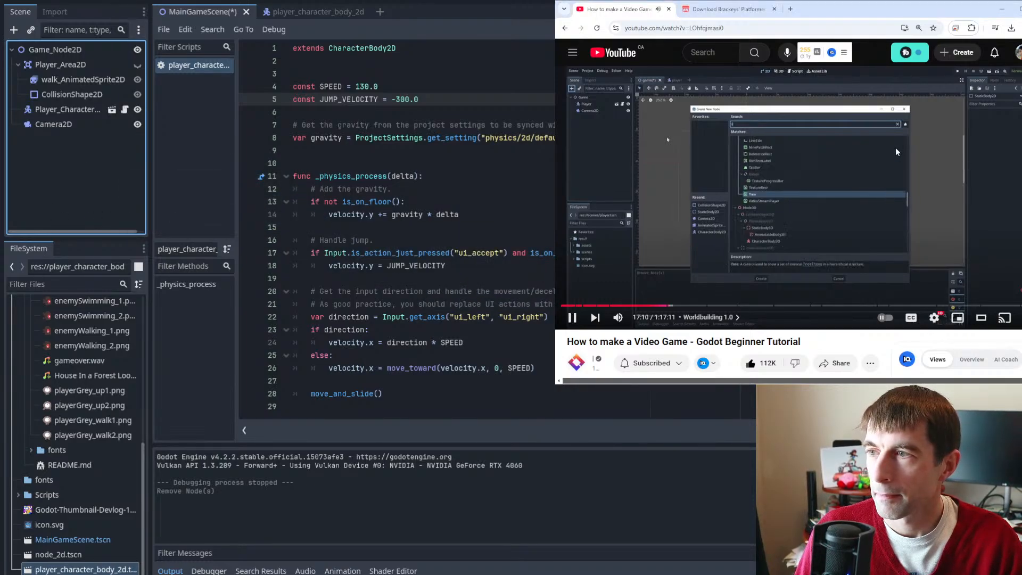
click(896, 152)
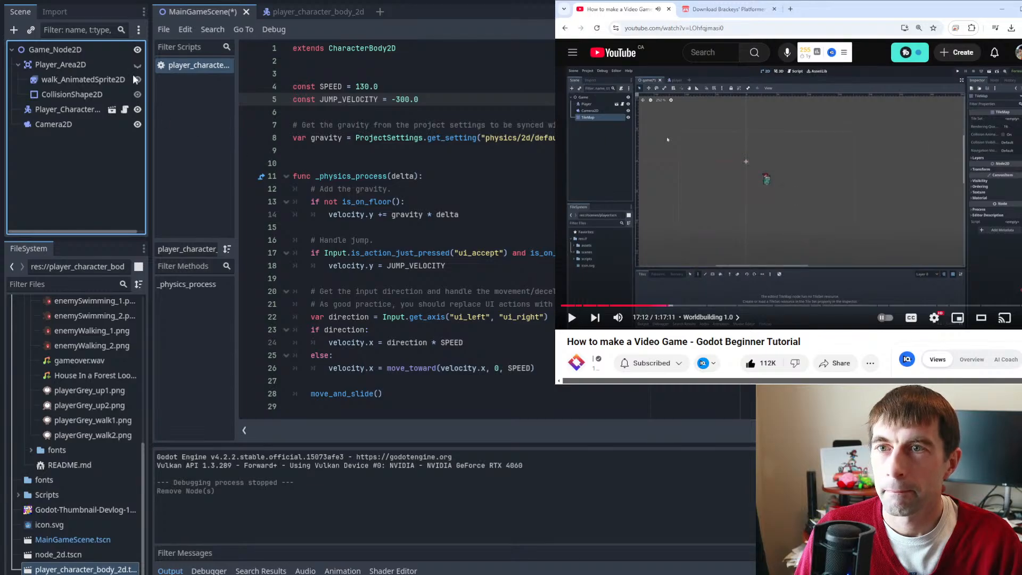
click(12, 31)
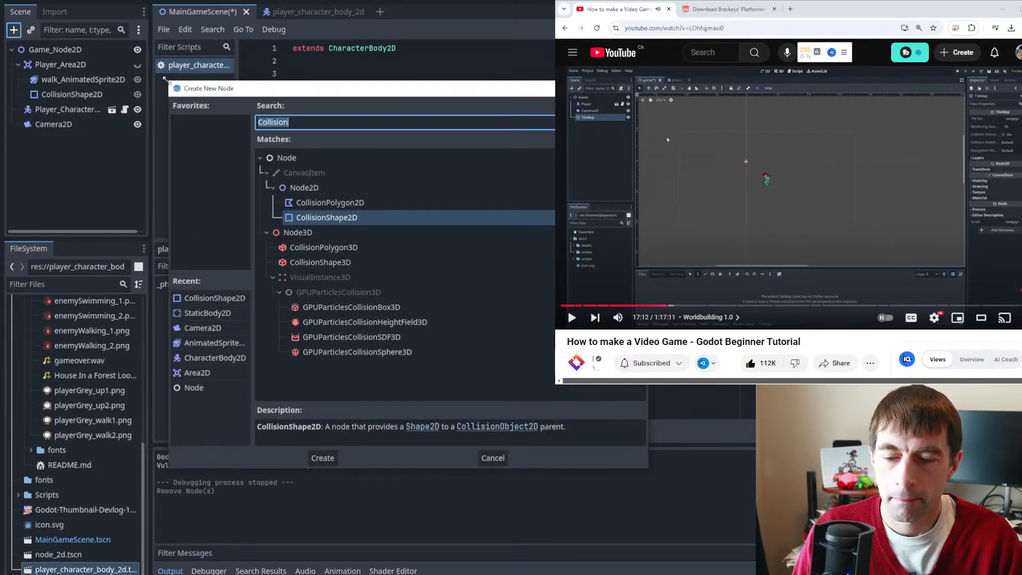
text(tileMap)
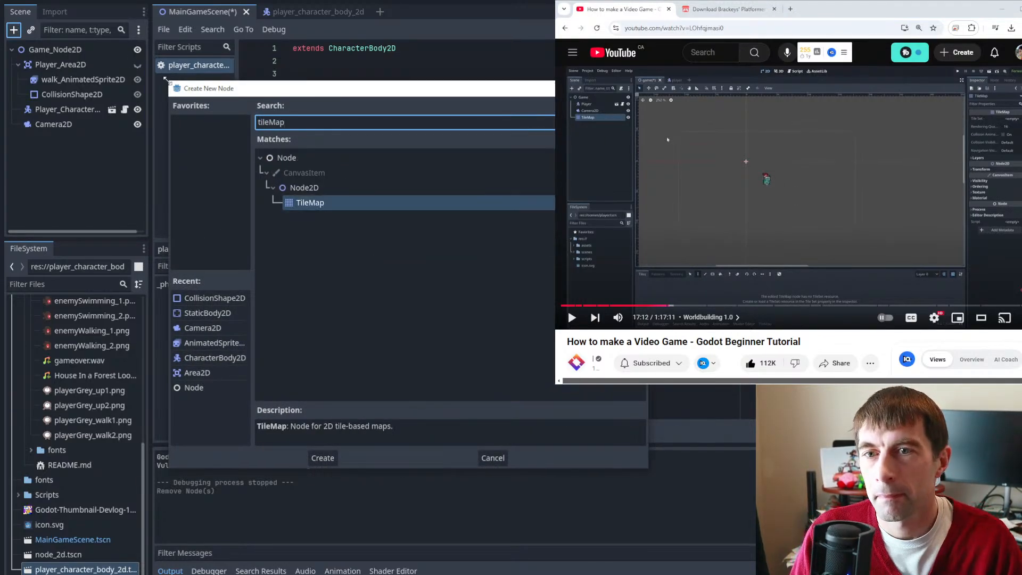
click(309, 205)
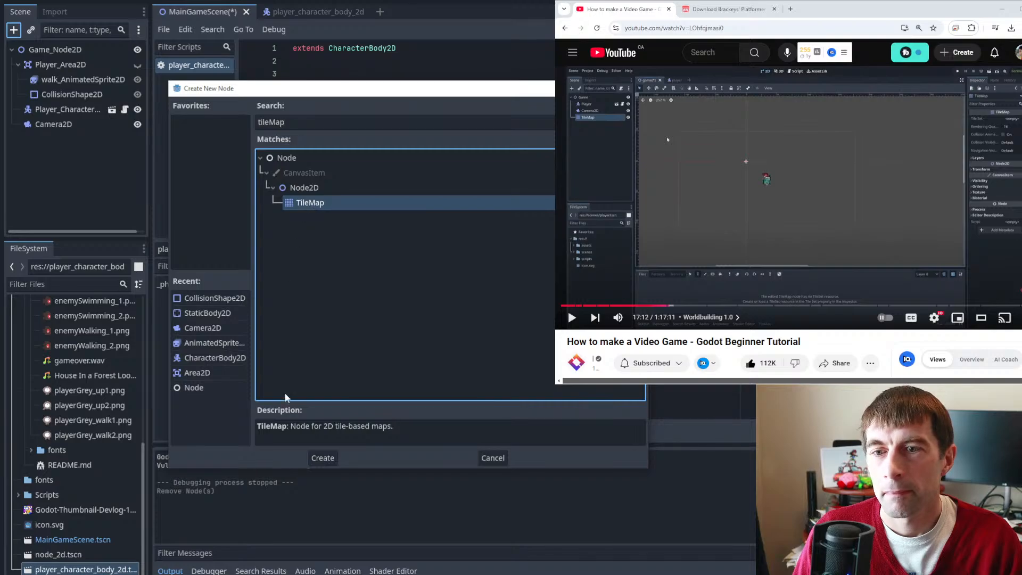
click(322, 458)
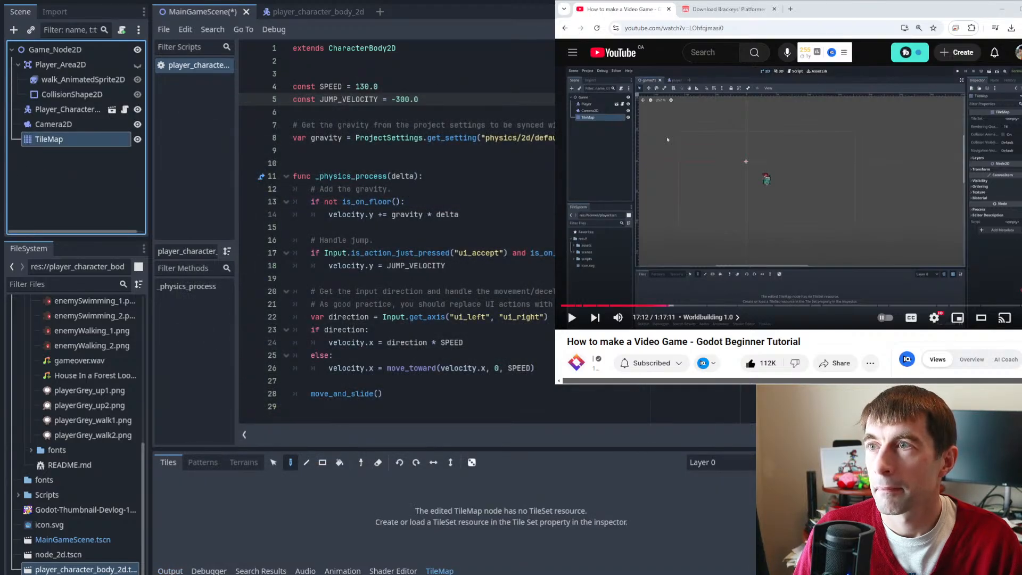
- Watch the tutorial's explanation of building a level from grid tiles and pause it at 17:28
click(893, 150)
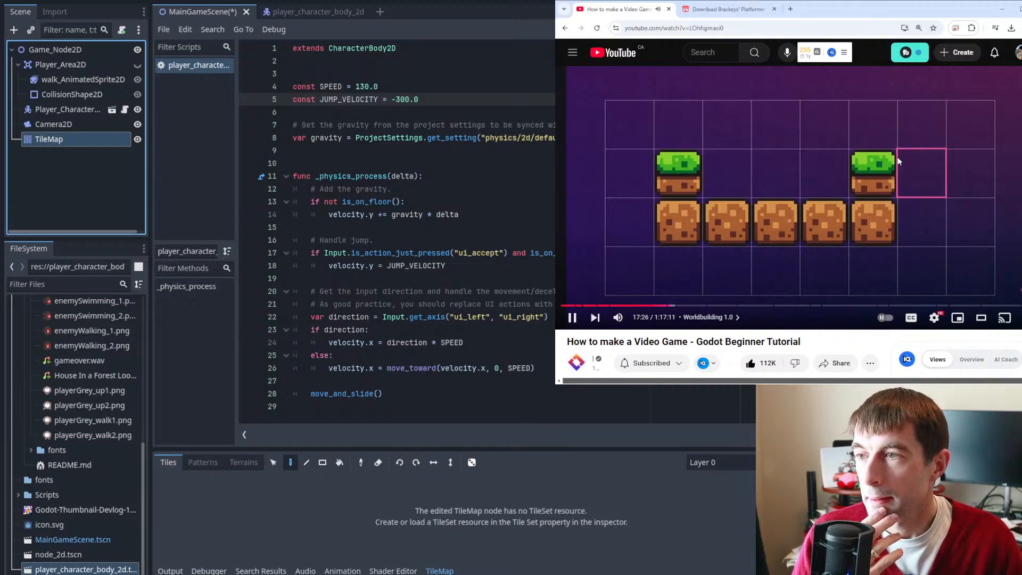
click(892, 165)
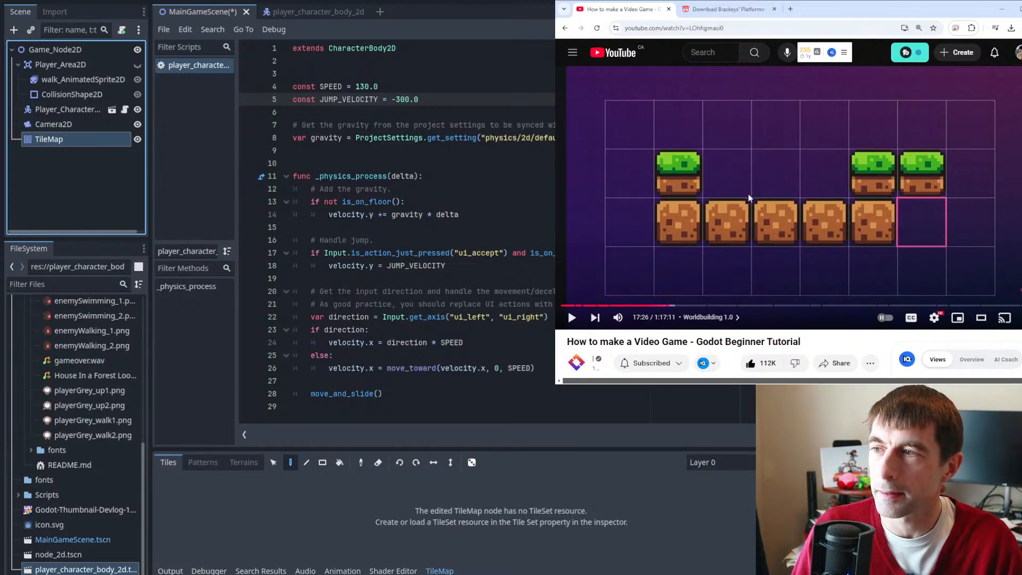
click(684, 140)
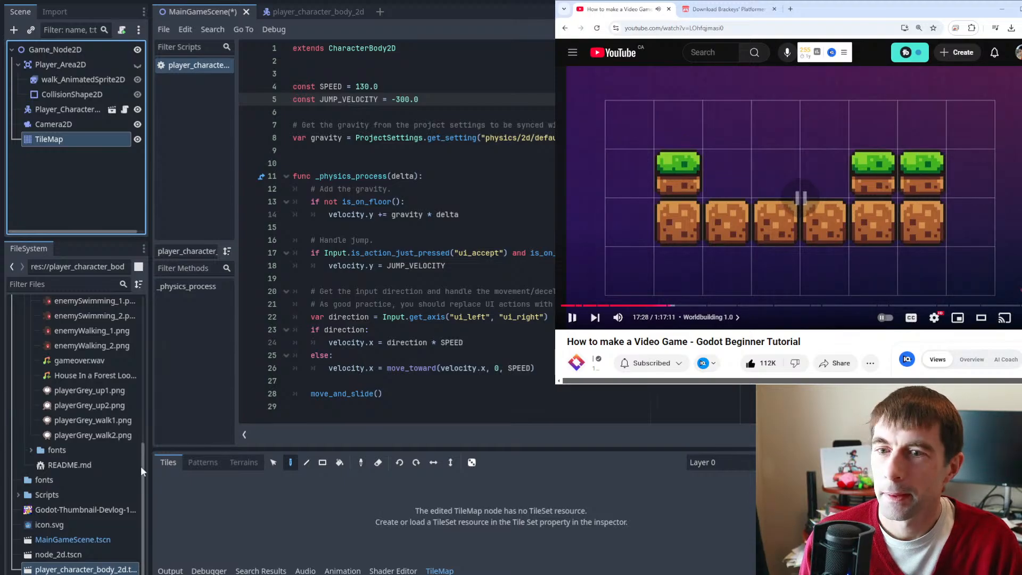
key(space)
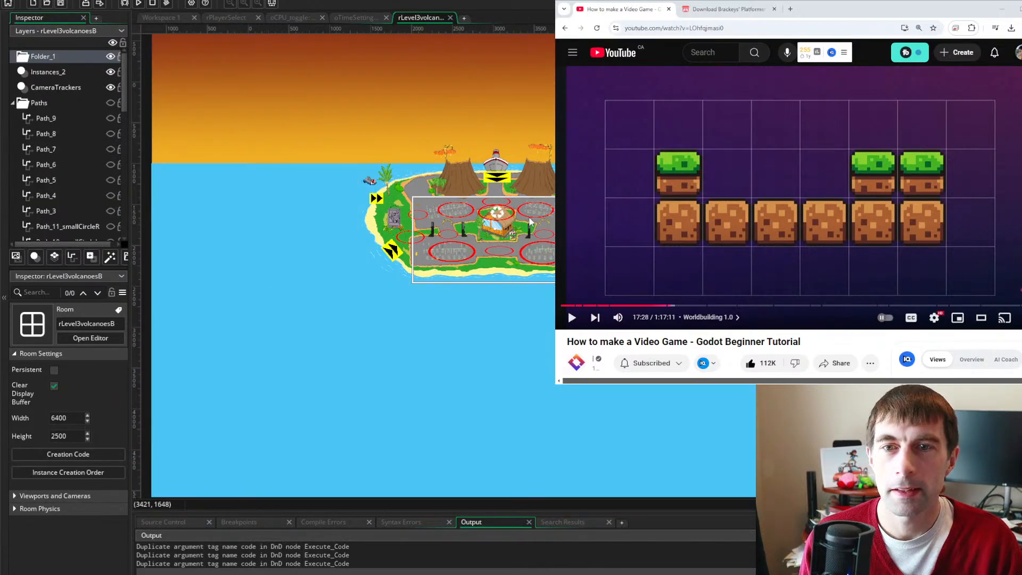
- In GameMaker's rLevel3volcanoesB room, select the Water_Tiles layer and examine the tile grid around the island's coast
middle_drag(527, 221, 494, 229)
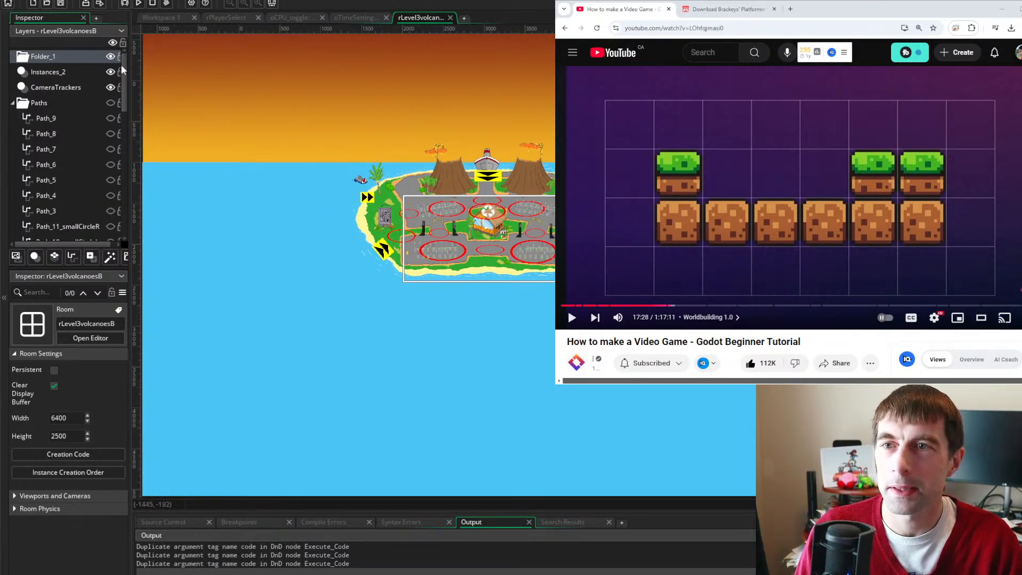
scroll(123, 142, down, 2)
scroll(123, 141, down, 5)
click(53, 203)
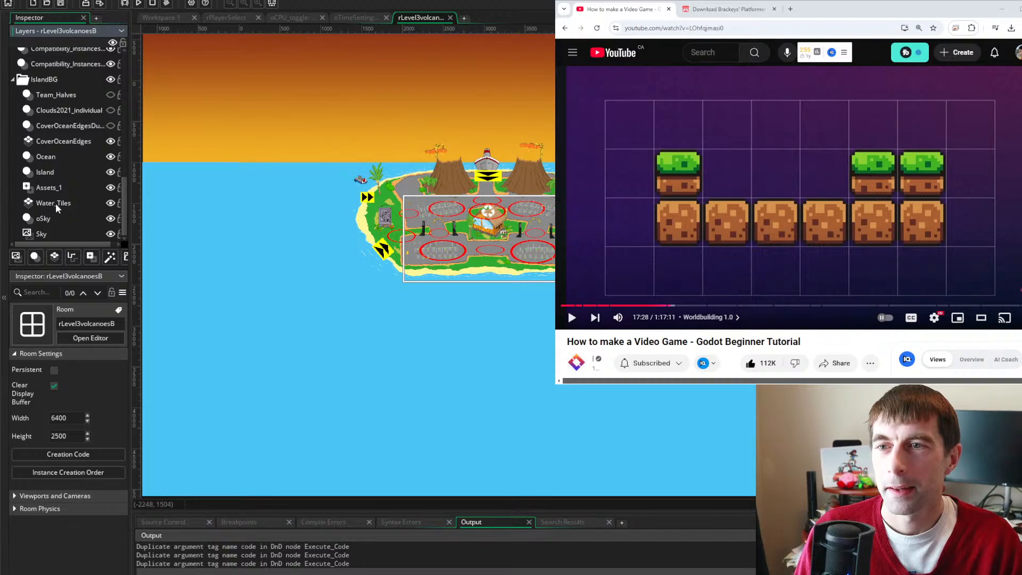
ctrl+scroll(352, 228, up, 5)
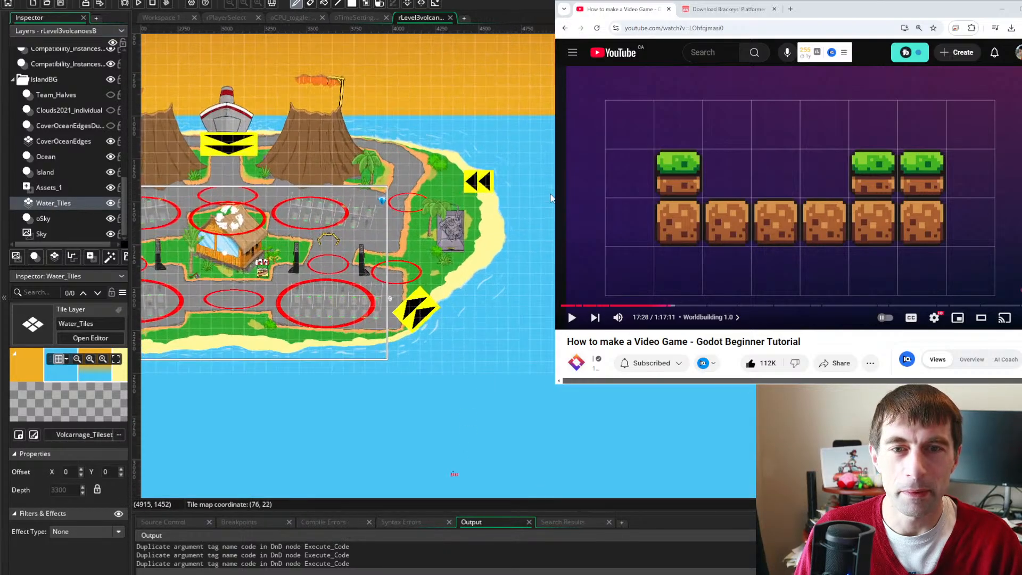
shift+scroll(551, 308, right, 3)
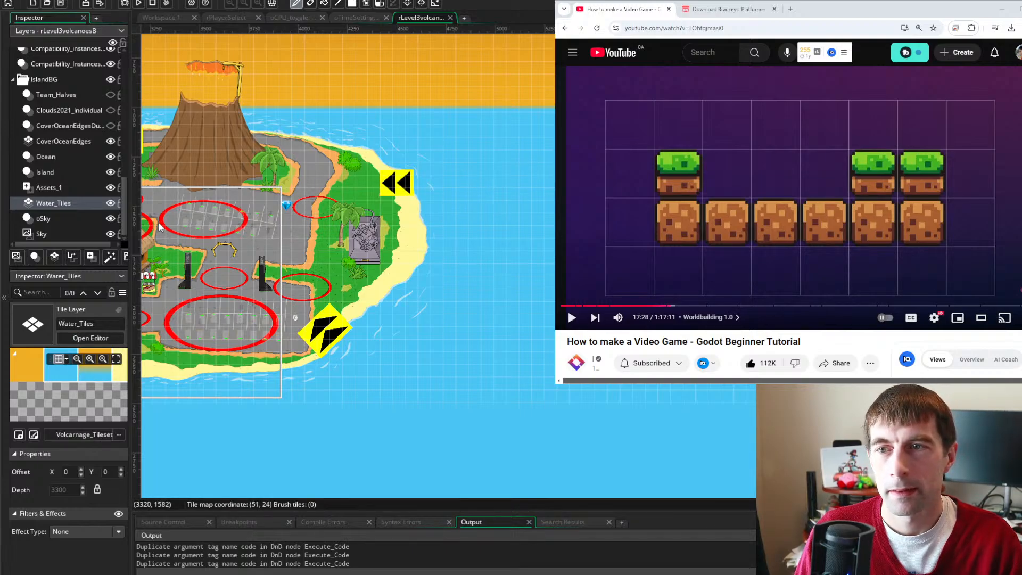
- Hide the CoverOceanEdges, Water_Tiles, Assets_1 and Island layers in the rLevel3volcanoesB room
click(79, 140)
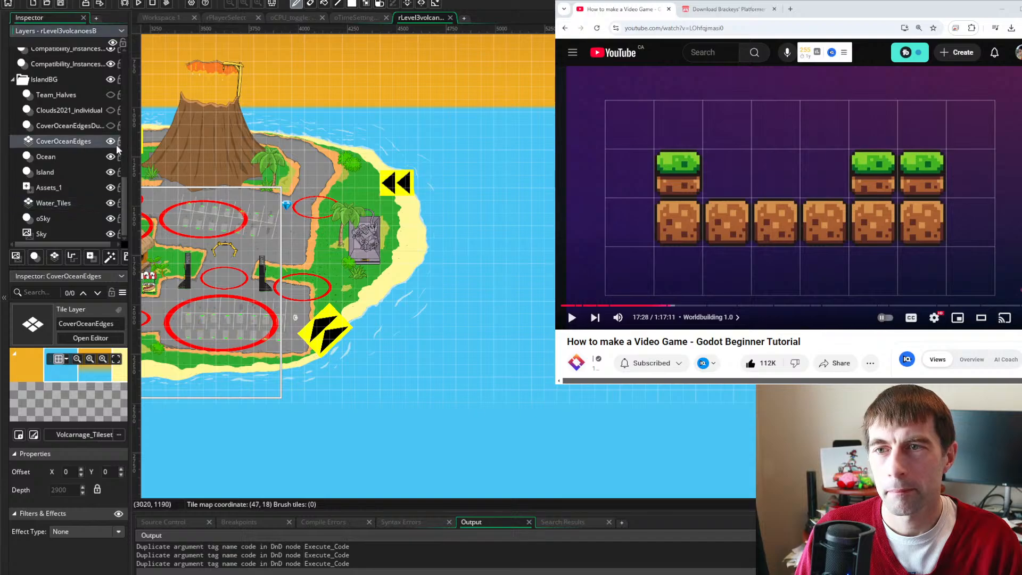
click(110, 141)
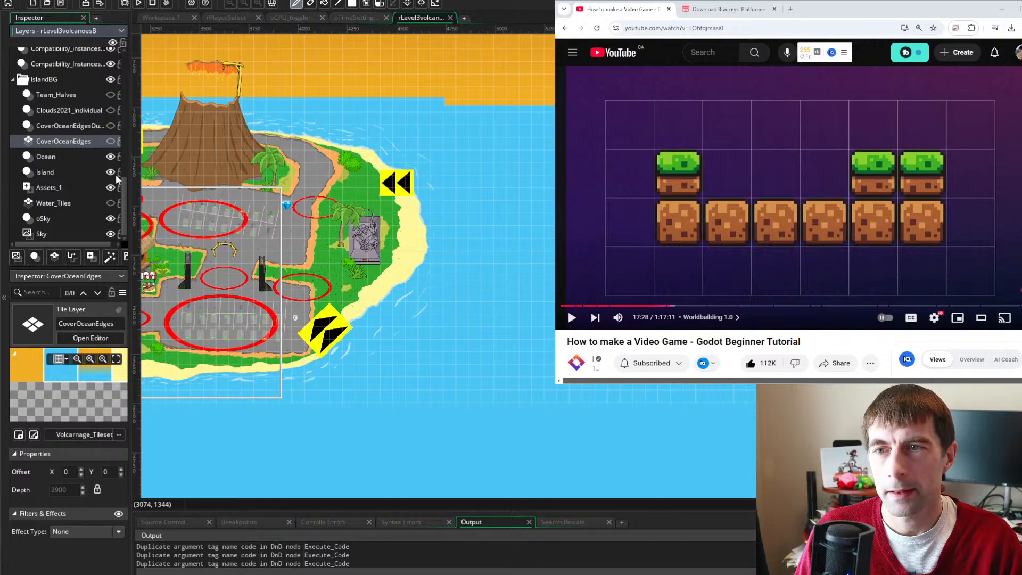
click(110, 188)
click(110, 172)
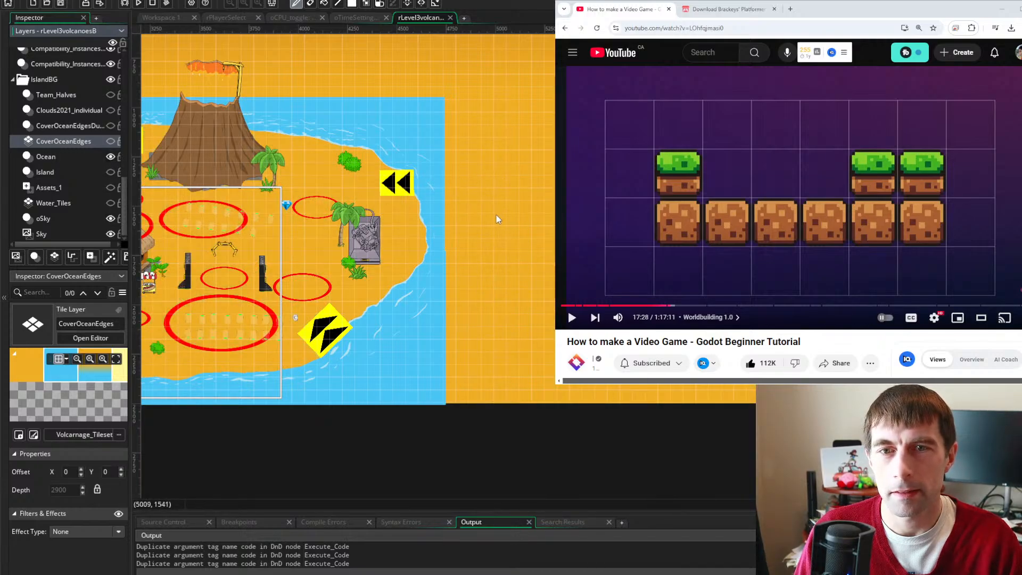
- Show the Water_Tiles, Assets_1 and Island layers again in GameMaker's rLevel3volcanoesB room and view the island's east coast
ctrl+scroll(490, 221, up, 2)
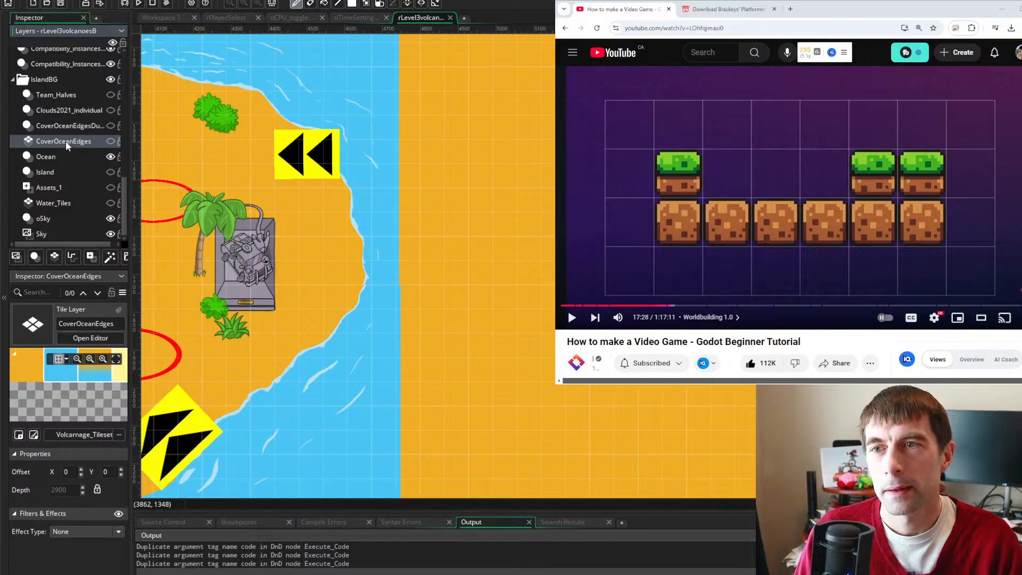
click(53, 205)
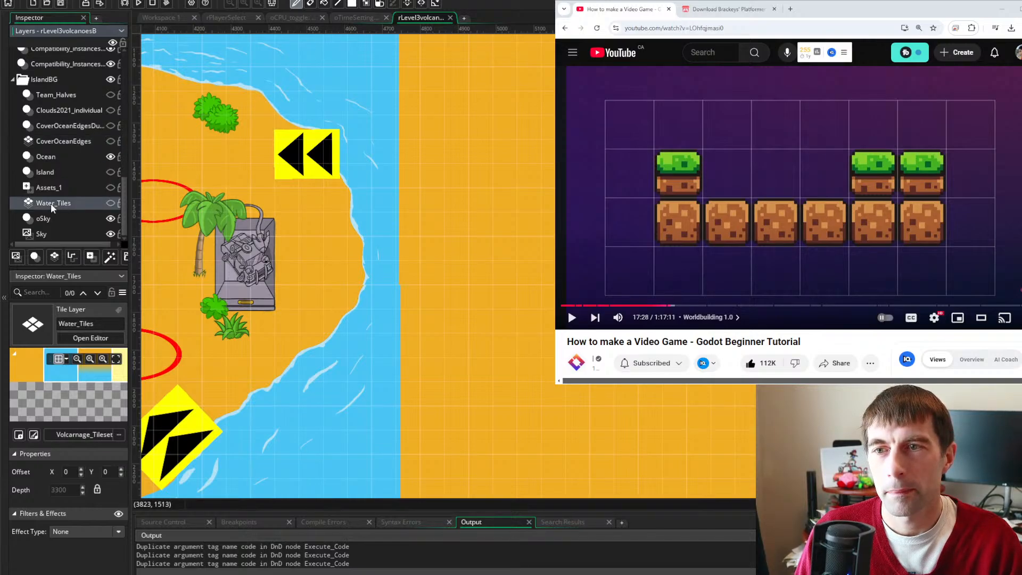
click(109, 204)
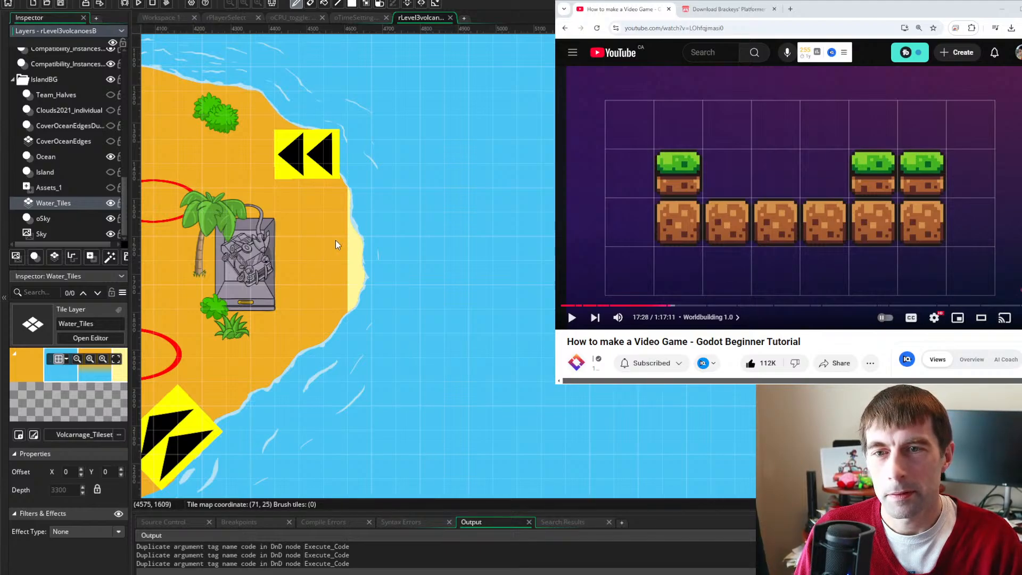
middle_drag(300, 252, 439, 223)
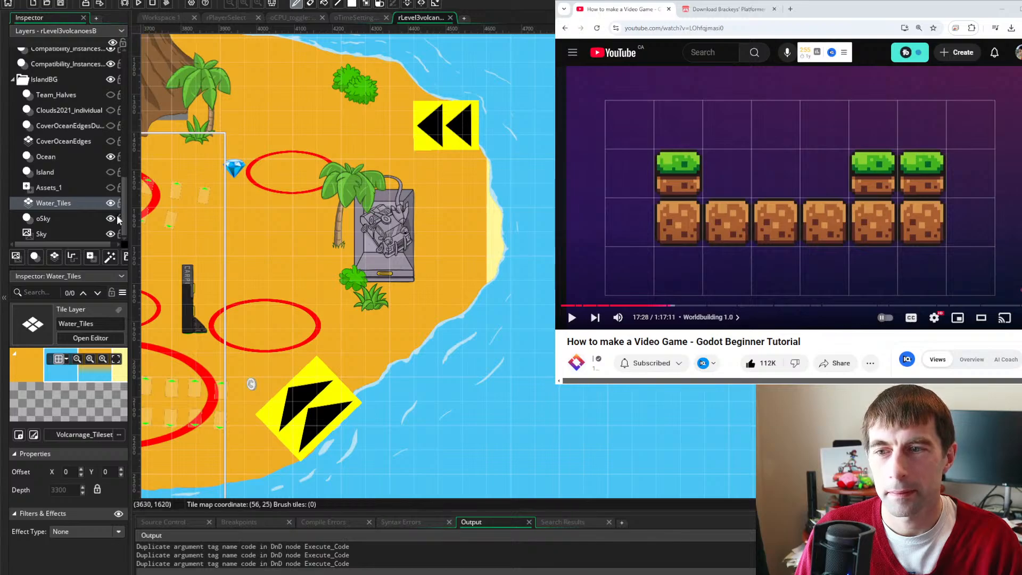
click(110, 188)
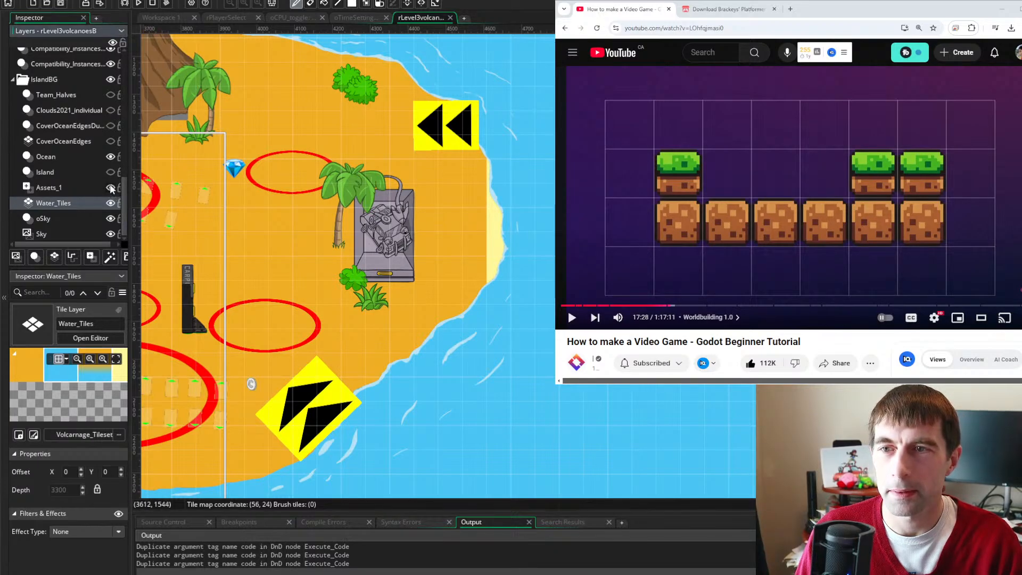
click(110, 172)
scroll(369, 245, down, 2)
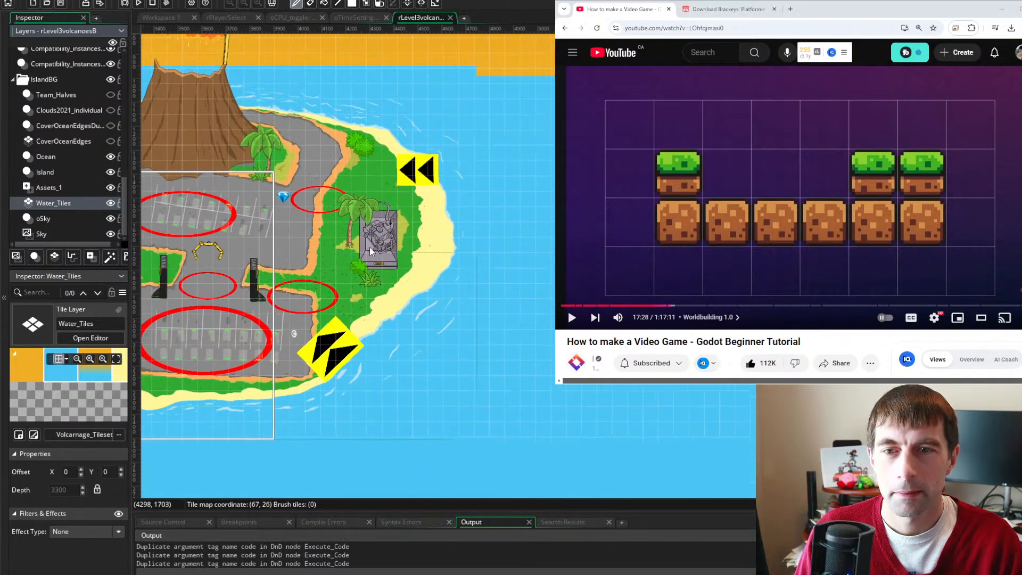
middle_drag(369, 246, 614, 289)
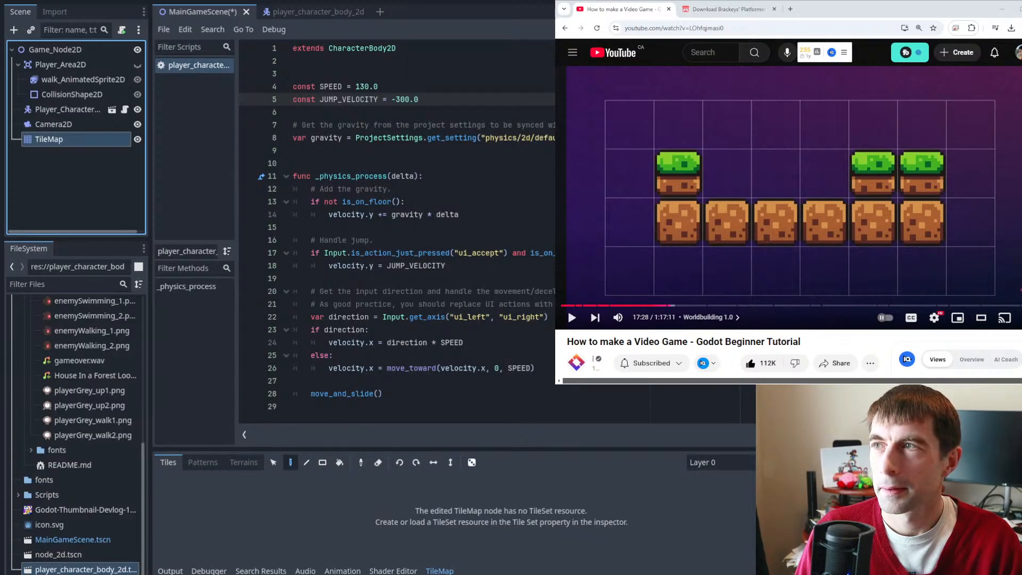
- Resume the tutorial, then save MainGameScene in Godot and show it in the 2D editor
click(807, 182)
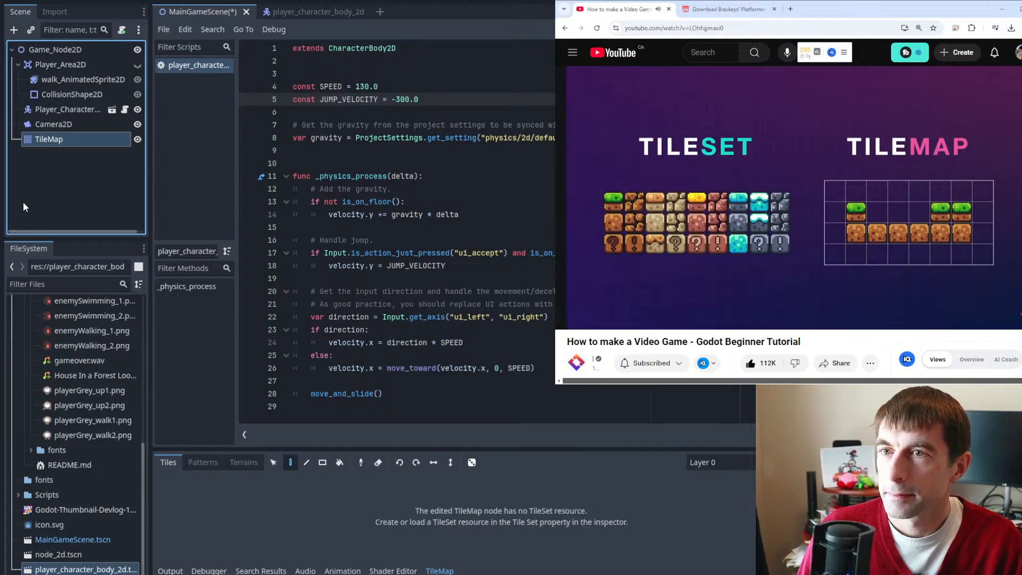
double_click(46, 138)
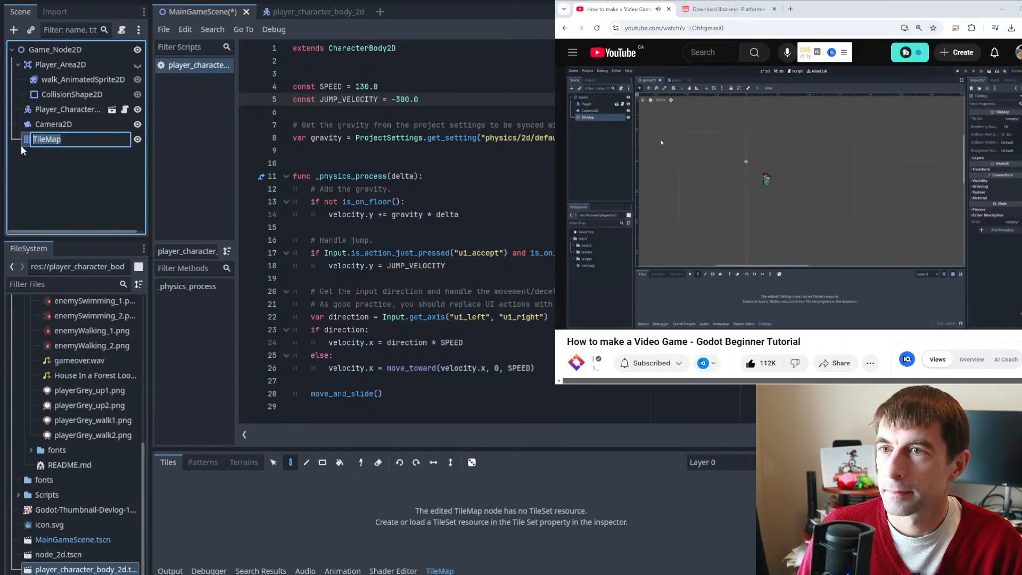
click(26, 142)
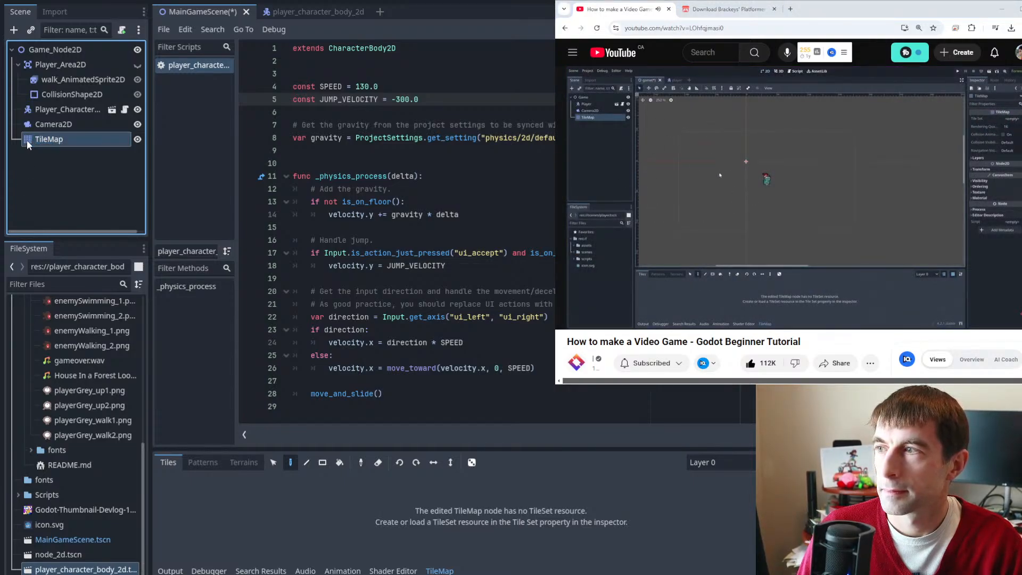
click(224, 15)
key(ctrl+s)
click(434, 1)
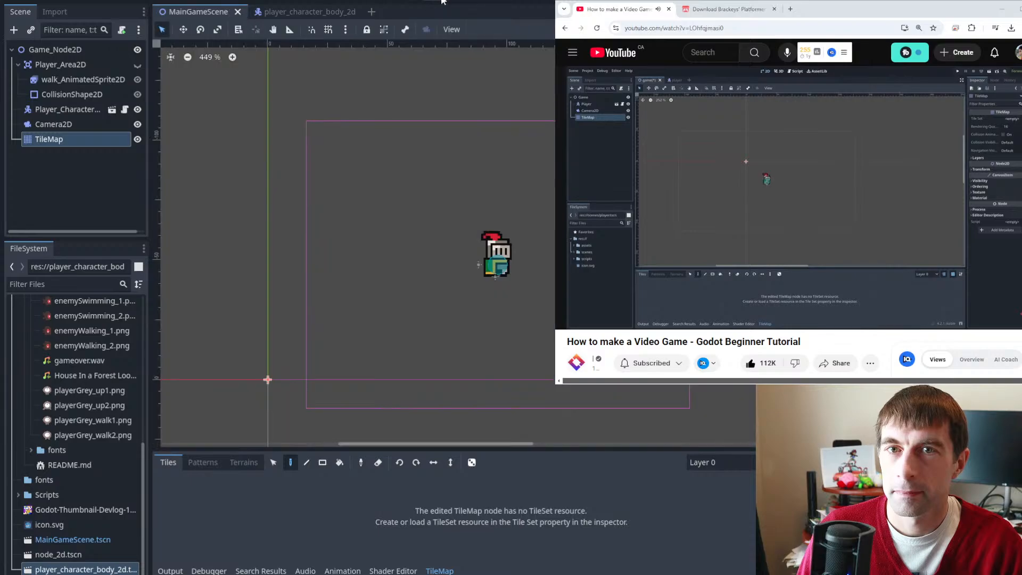
- Assign a new TileSet to the TileMap node and open the TileSet editor in a taller panel
click(49, 137)
double_click(49, 140)
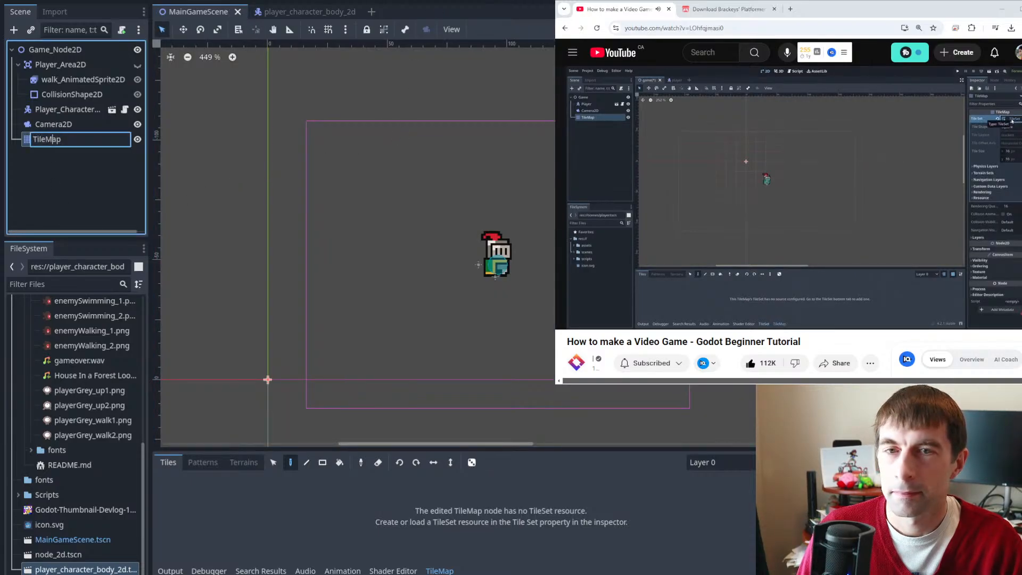
key(Return)
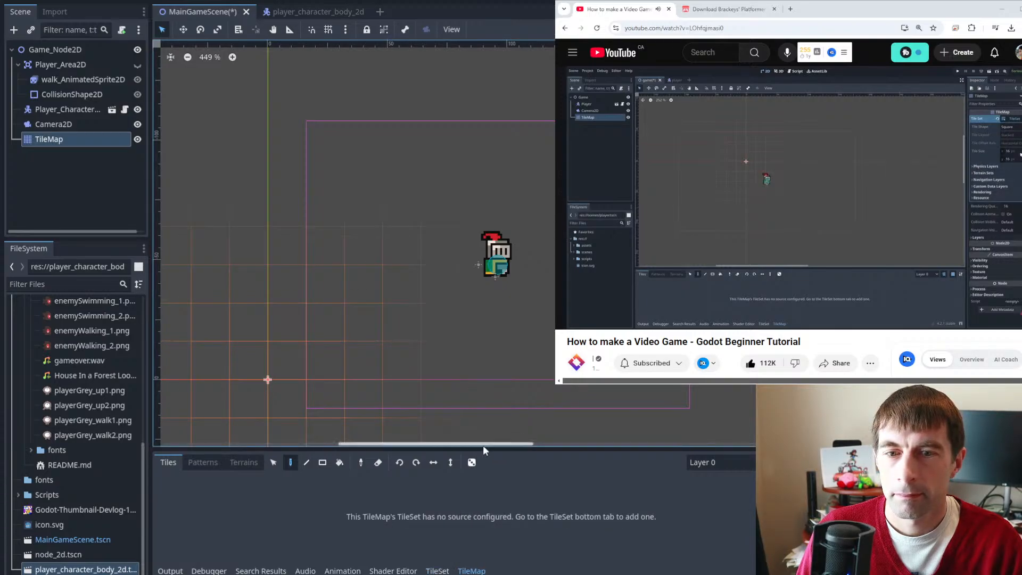
drag(482, 449, 500, 329)
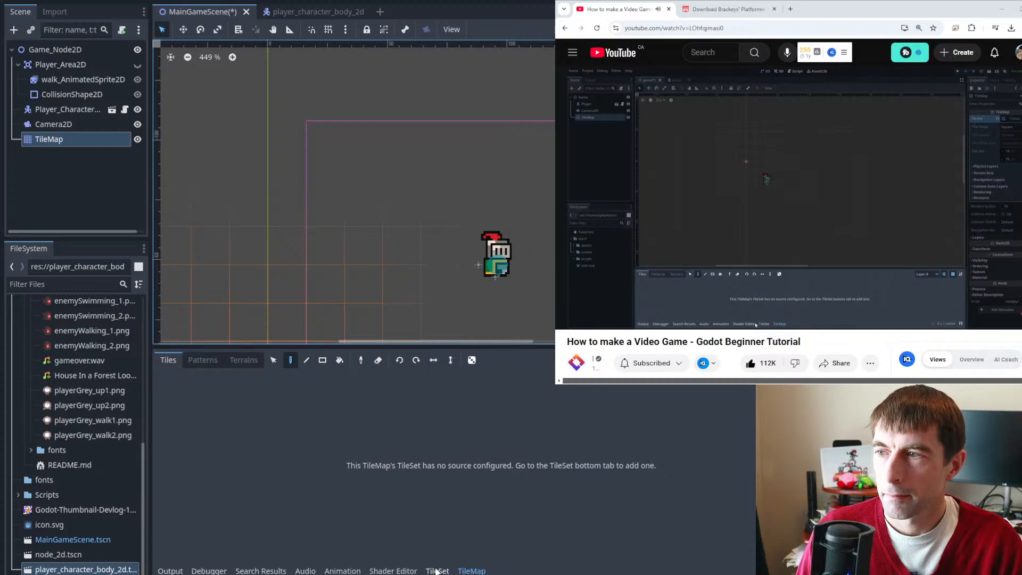
click(436, 571)
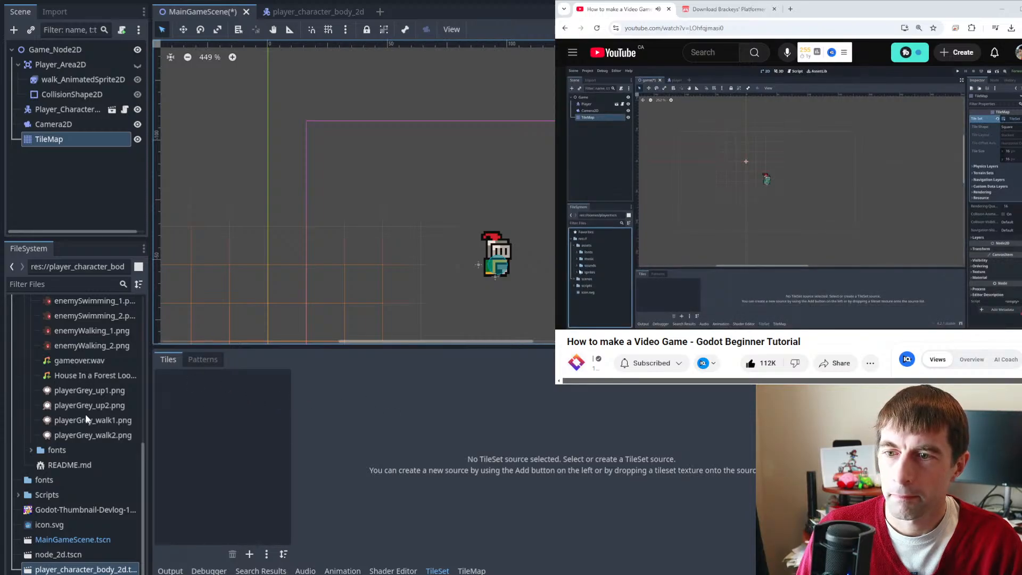
- Pause the tutorial at 18:27 and add world_tileset.png from the sprites folder to the TileSet as an atlas source
scroll(83, 415, up, 3)
click(20, 366)
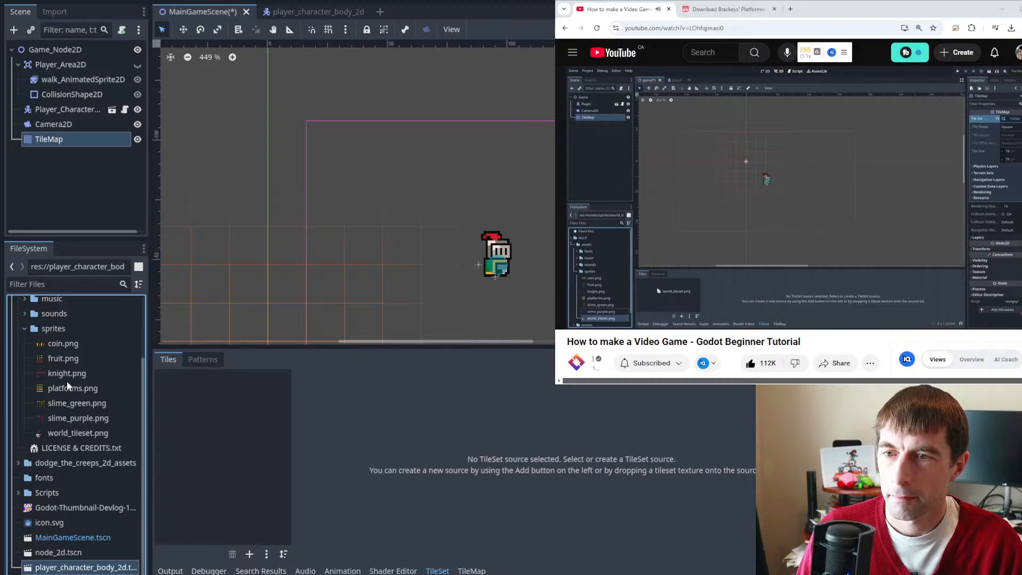
click(798, 198)
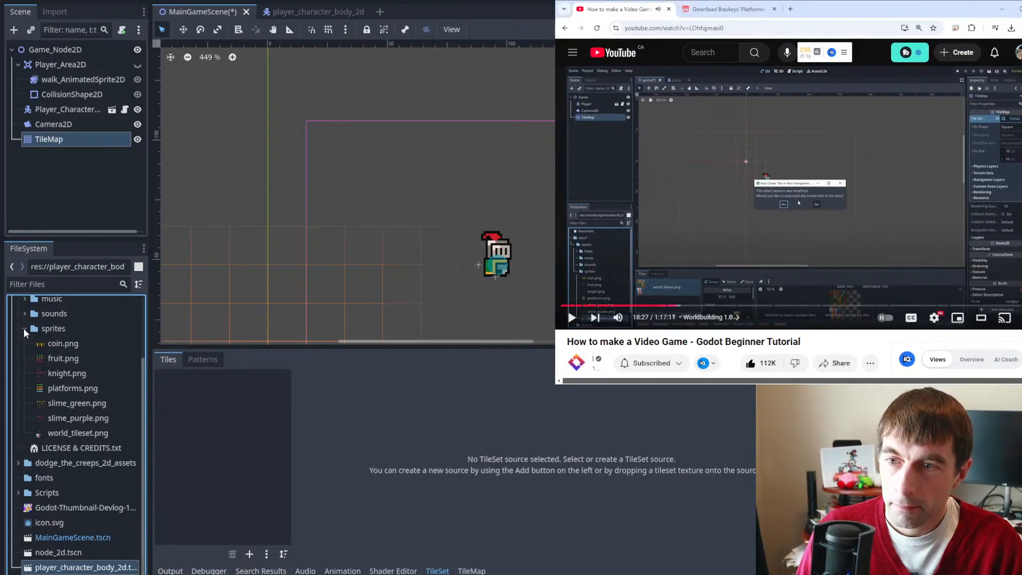
click(40, 329)
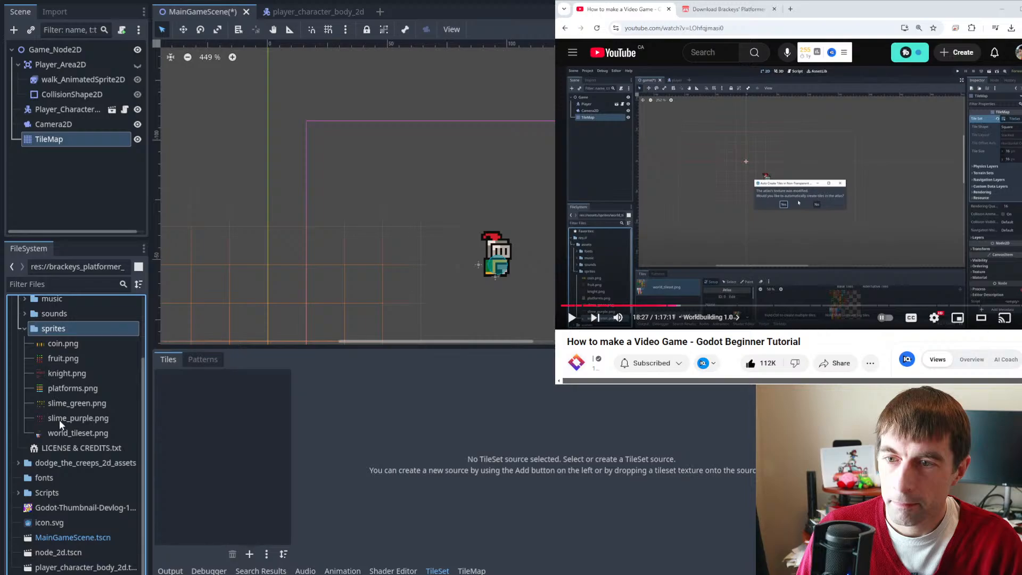
drag(59, 430, 200, 432)
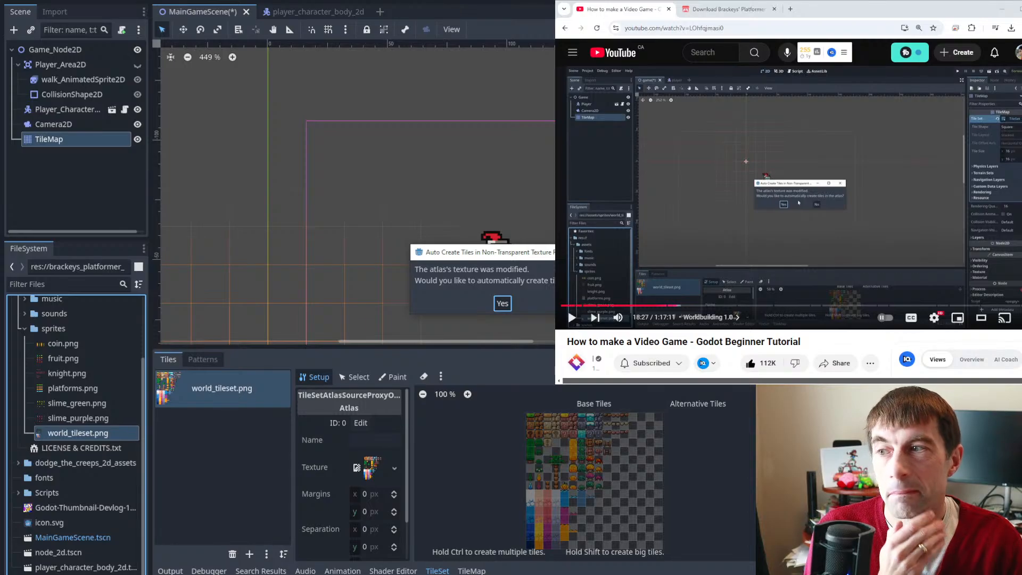
- Resume the tutorial and agree to automatically create tiles in the world_tileset.png atlas
click(827, 165)
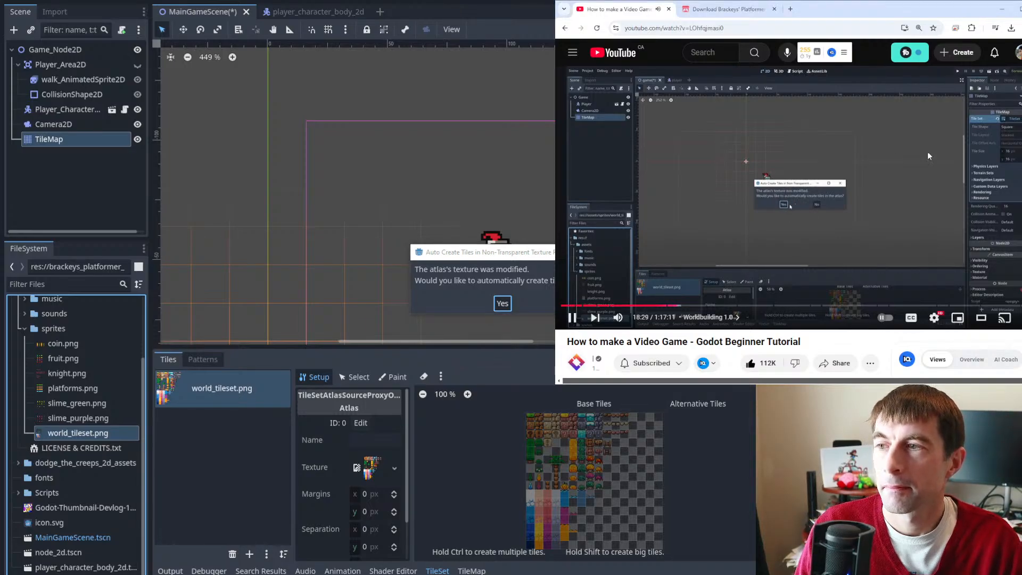
drag(465, 252, 205, 239)
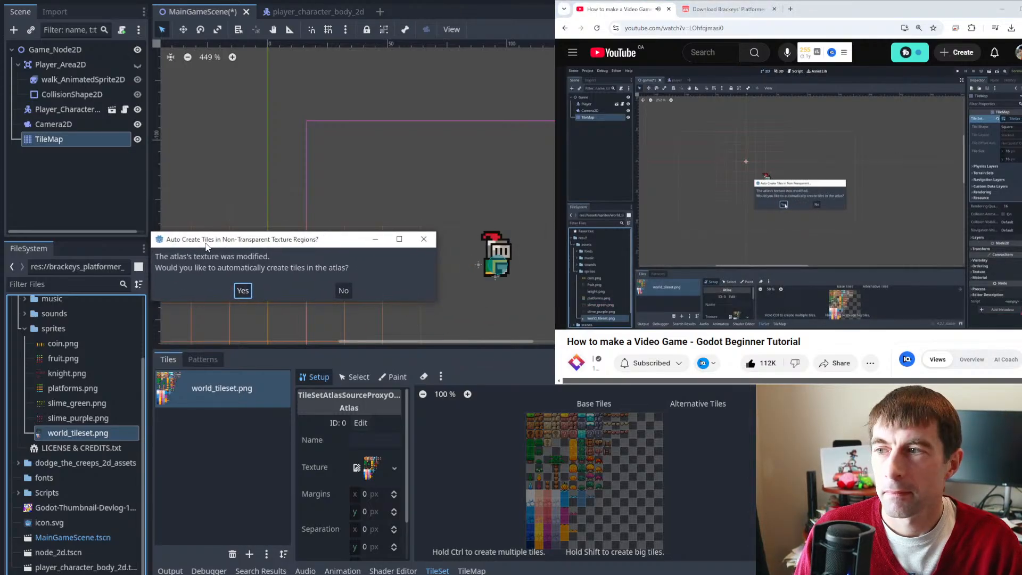
click(242, 290)
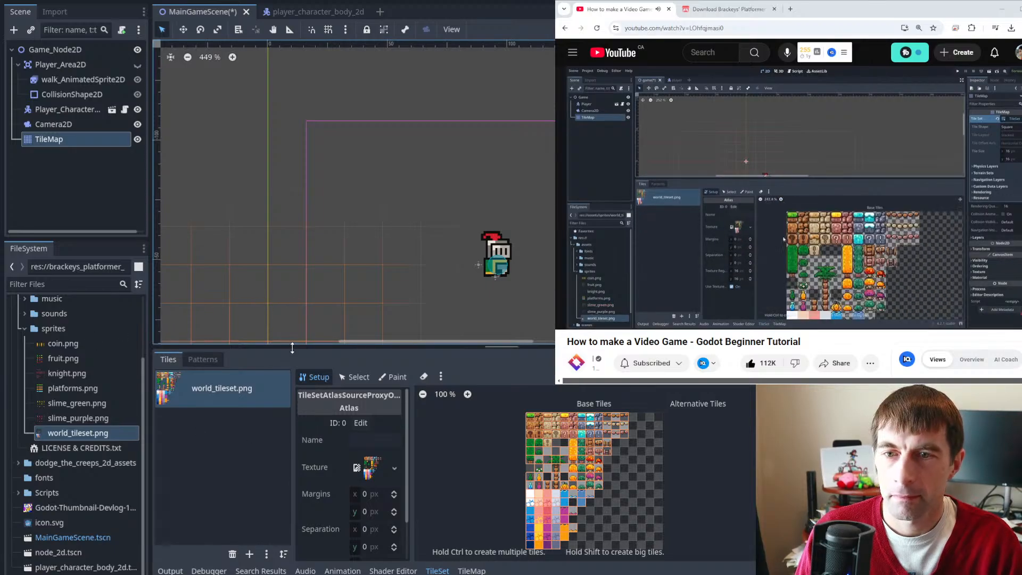
- Enlarge the TileSet editor, examine the palm tree tiles in the world_tileset.png atlas and pause the tutorial at 18:57
drag(304, 348, 305, 225)
scroll(596, 421, down, 2)
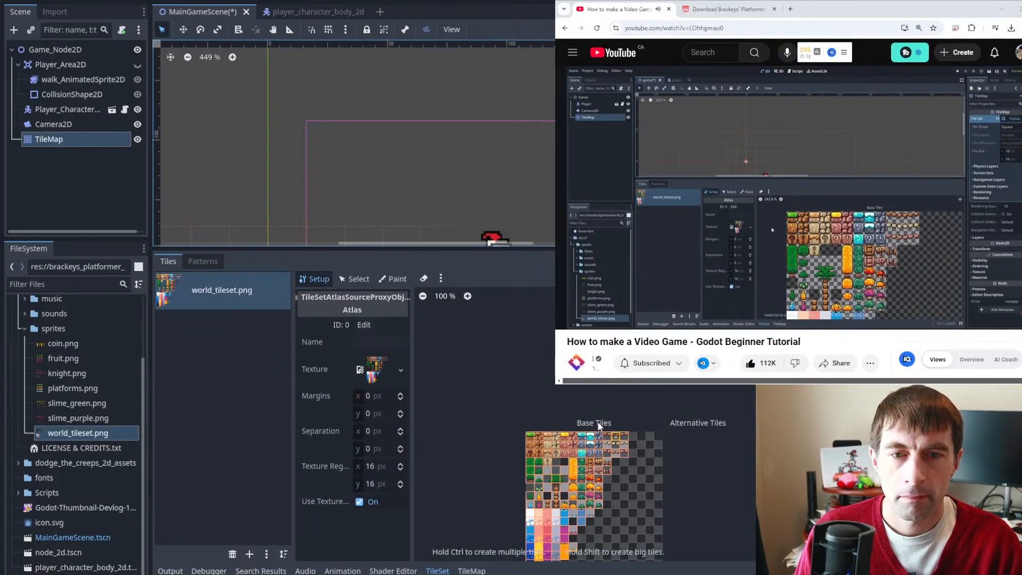
scroll(587, 425, up, 5)
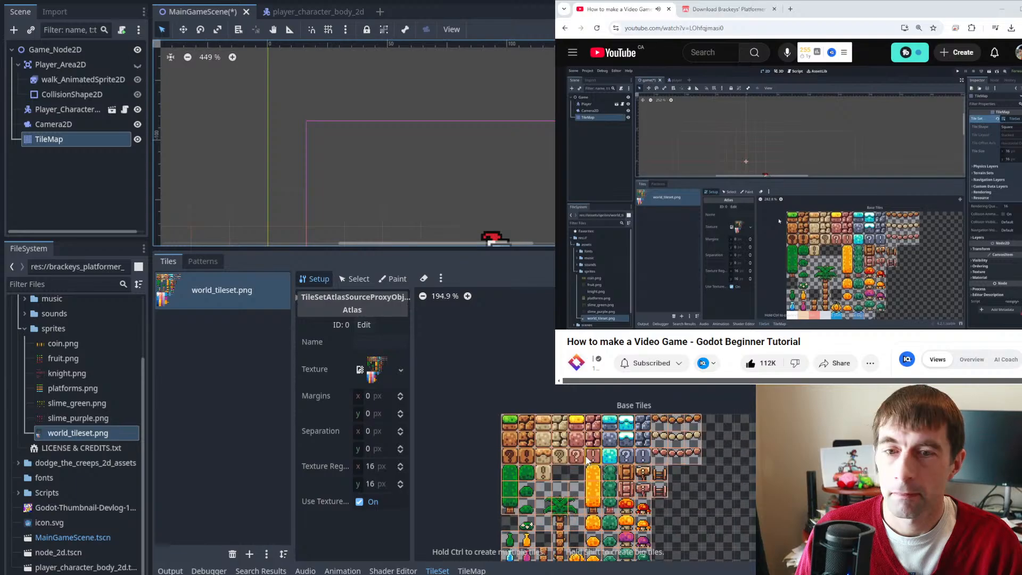
scroll(585, 459, up, 2)
middle_drag(579, 460, 507, 353)
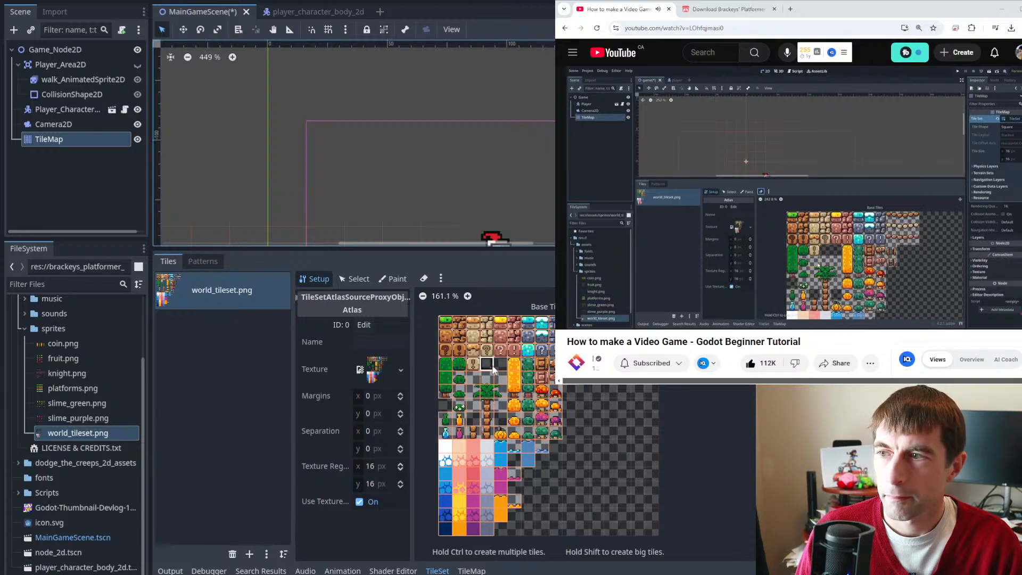
scroll(493, 369, down, 1)
scroll(486, 438, up, 5)
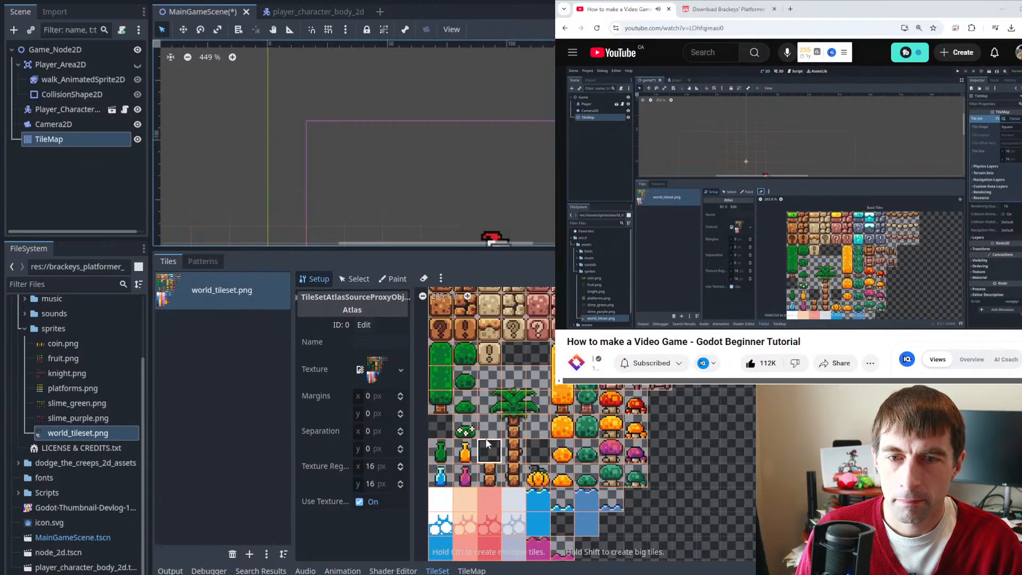
middle_drag(507, 395, 512, 412)
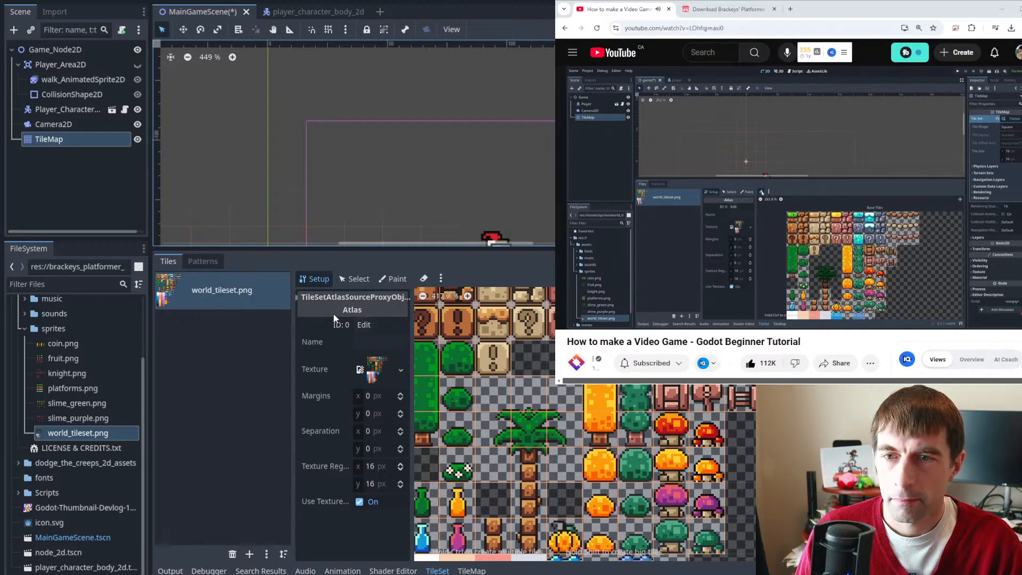
key(k)
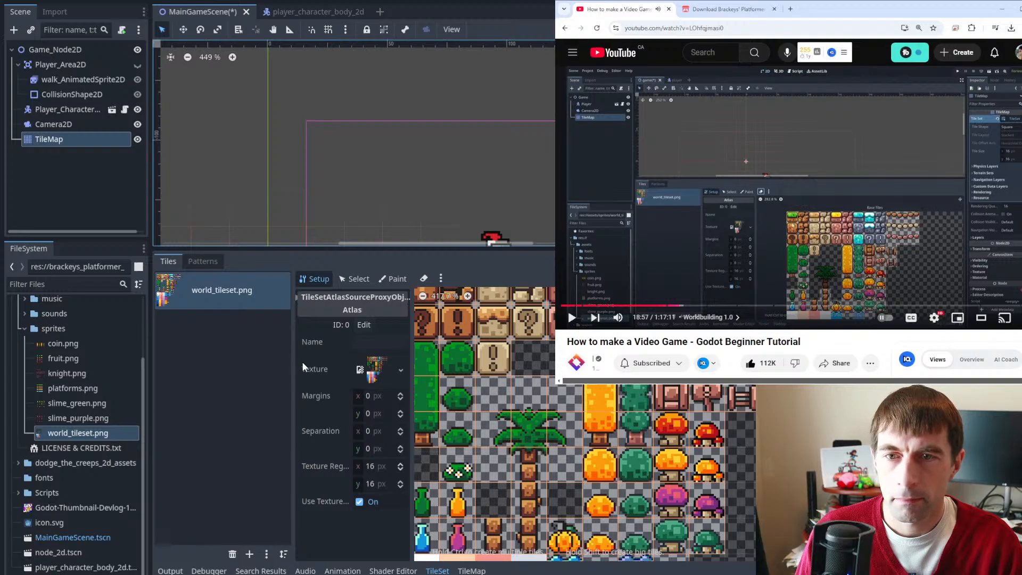
- Erase the separate 16 px tiles covering the palm tree in the atlas, checking the tutorial up to 19:02
click(424, 277)
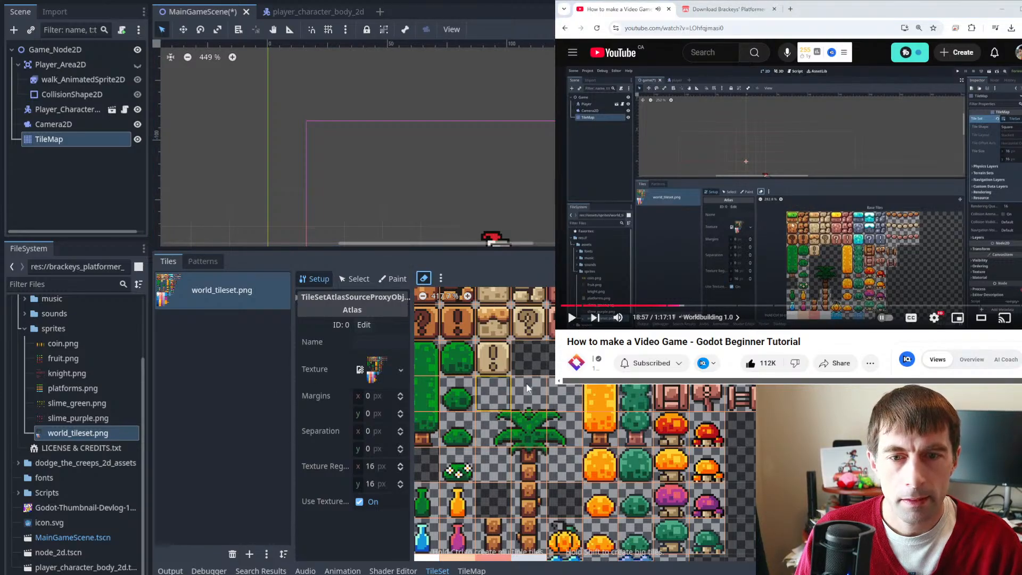
mouse_move(522, 391)
mouse_down()
mouse_move(550, 424)
mouse_move(520, 459)
mouse_move(492, 396)
mouse_move(529, 396)
mouse_up()
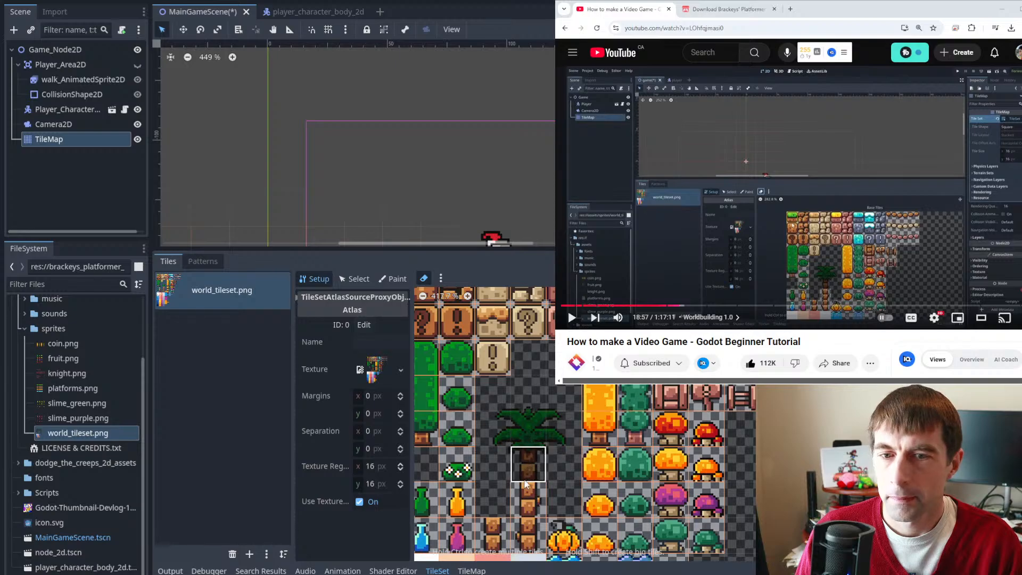
click(896, 249)
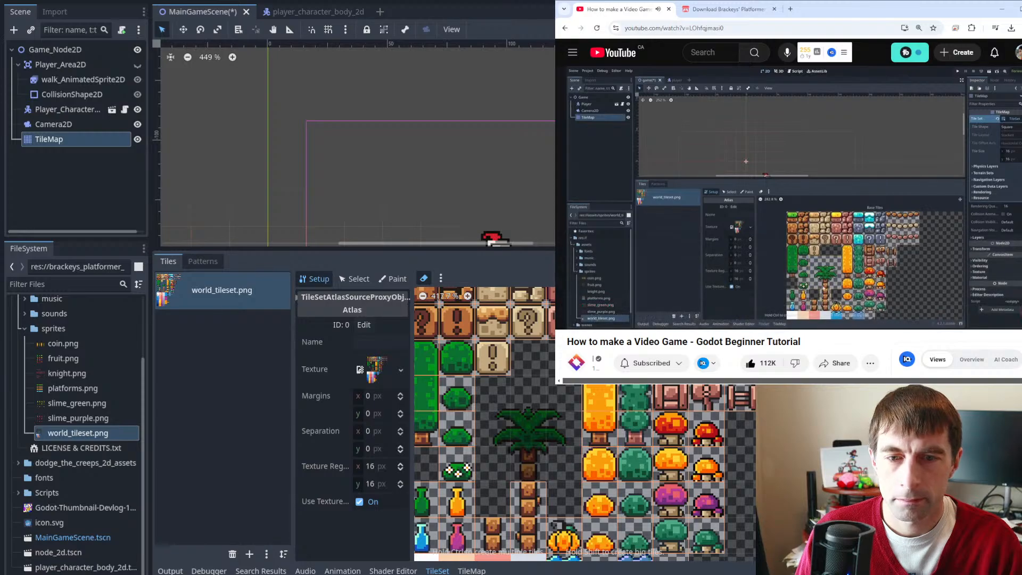
click(911, 224)
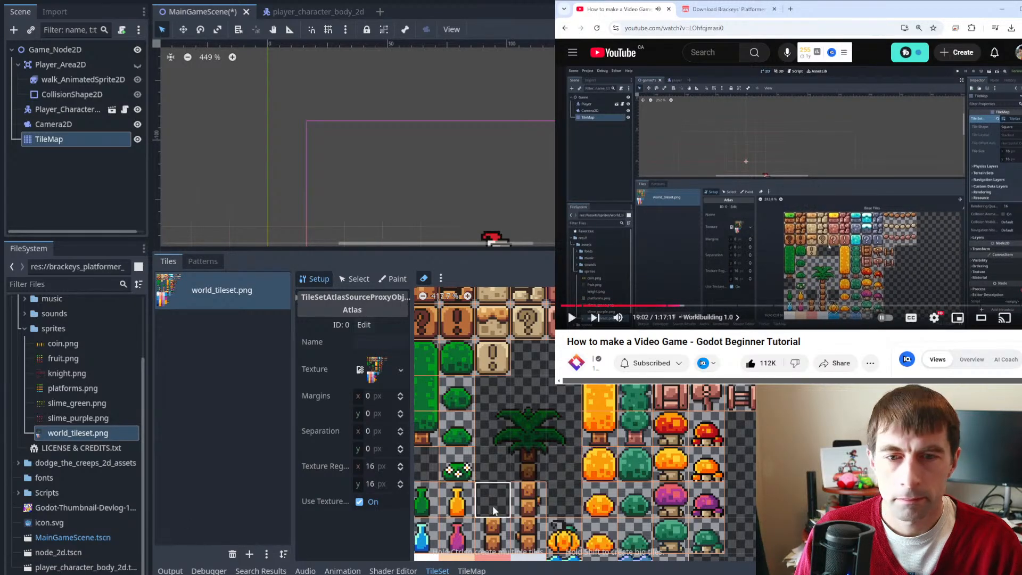
mouse_move(529, 503)
mouse_down()
mouse_move(512, 413)
mouse_move(487, 406)
mouse_up()
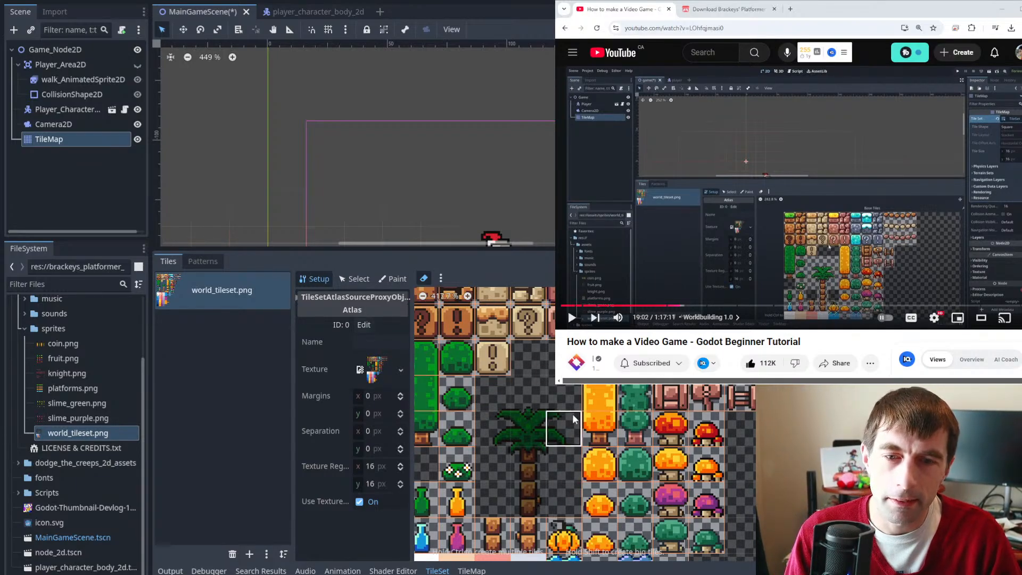
- Turn off the eraser and create one big tile, 3 by 4 cells, covering the whole palm tree
scroll(573, 414, down, 1)
click(424, 278)
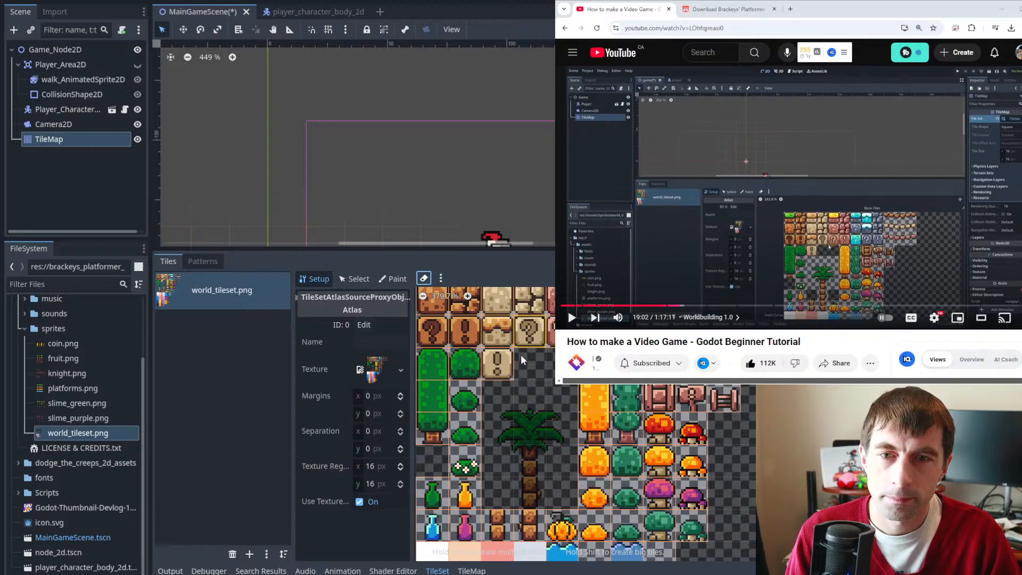
shift+drag(497, 403, 561, 502)
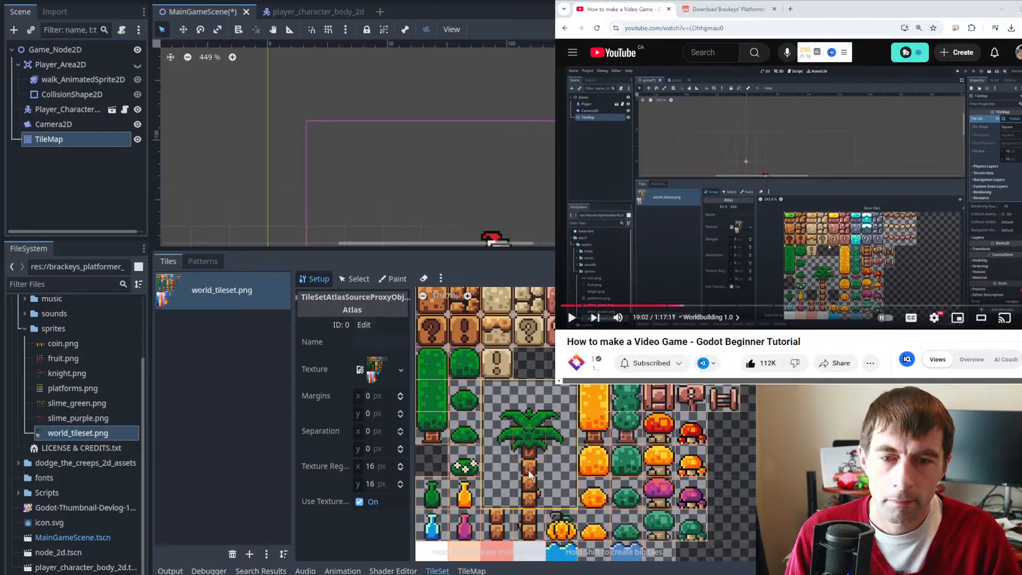
- Watch the tutorial up to 19:26 and shrink the TileSet editor to show more of the 2D scene around the player
click(851, 244)
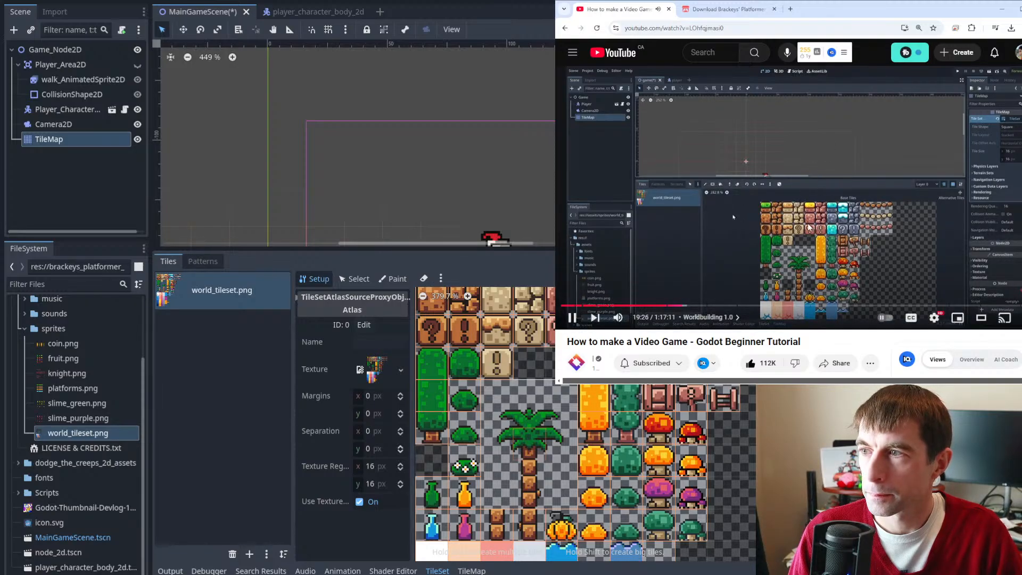
click(798, 174)
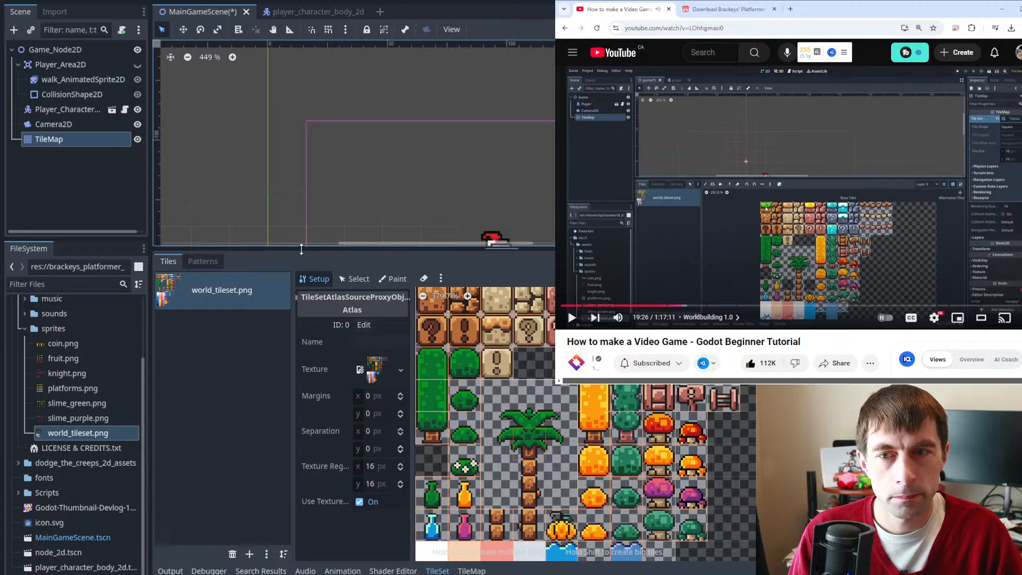
drag(298, 253, 335, 420)
middle_drag(348, 355, 396, 287)
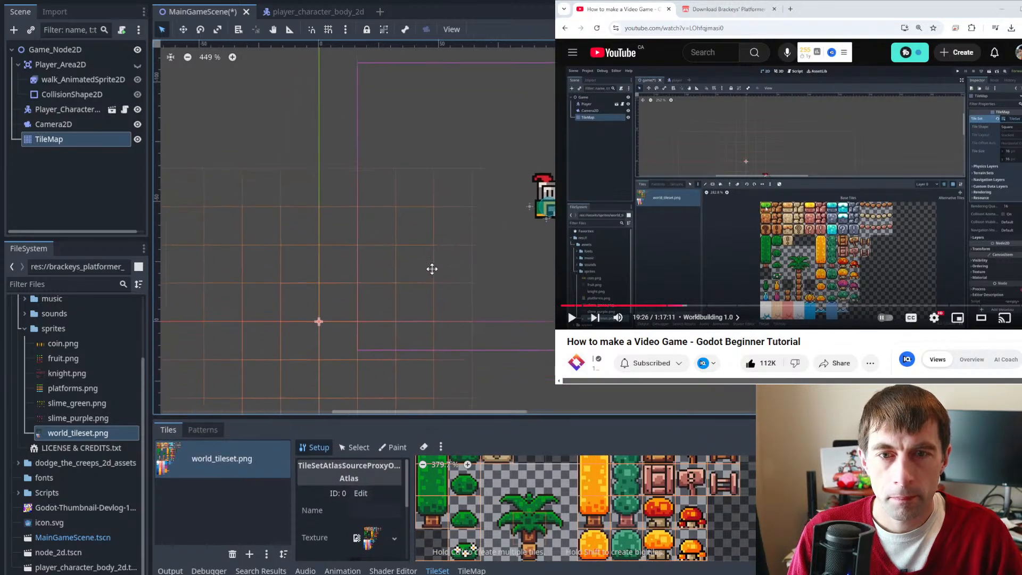
- Try to paint the green grass tile into the scene using the TileSet editor's Paint mode, checking the tutorial from 19:26
click(395, 448)
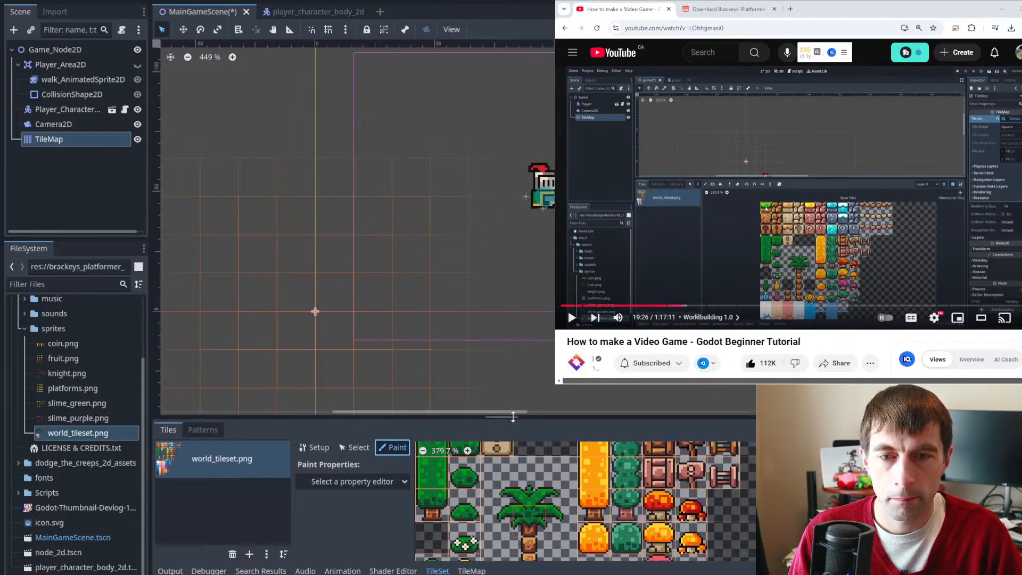
drag(512, 418, 512, 329)
scroll(527, 462, down, 2)
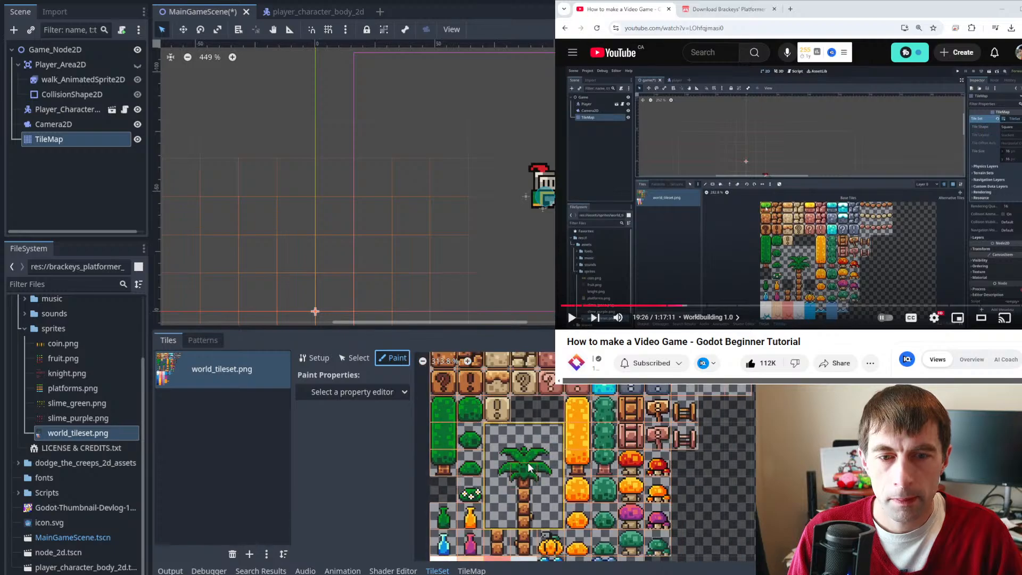
middle_drag(535, 422, 545, 485)
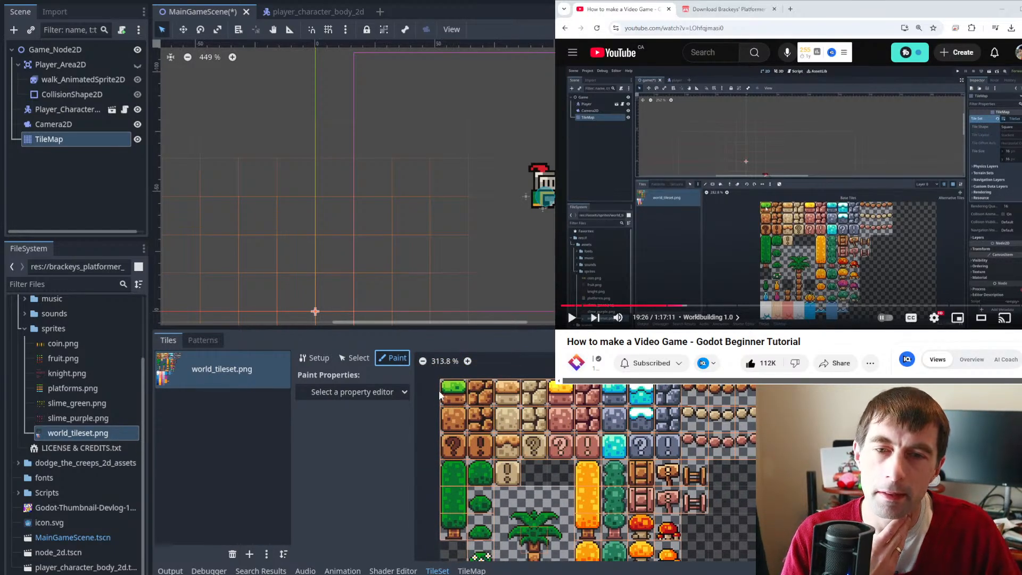
scroll(585, 430, down, 3)
scroll(584, 430, up, 2)
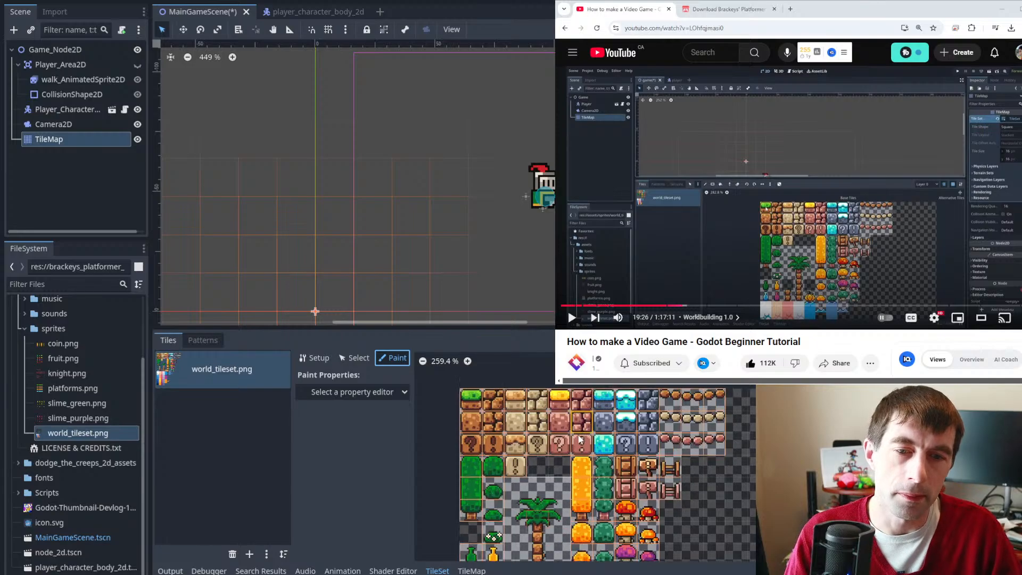
middle_drag(632, 498, 627, 431)
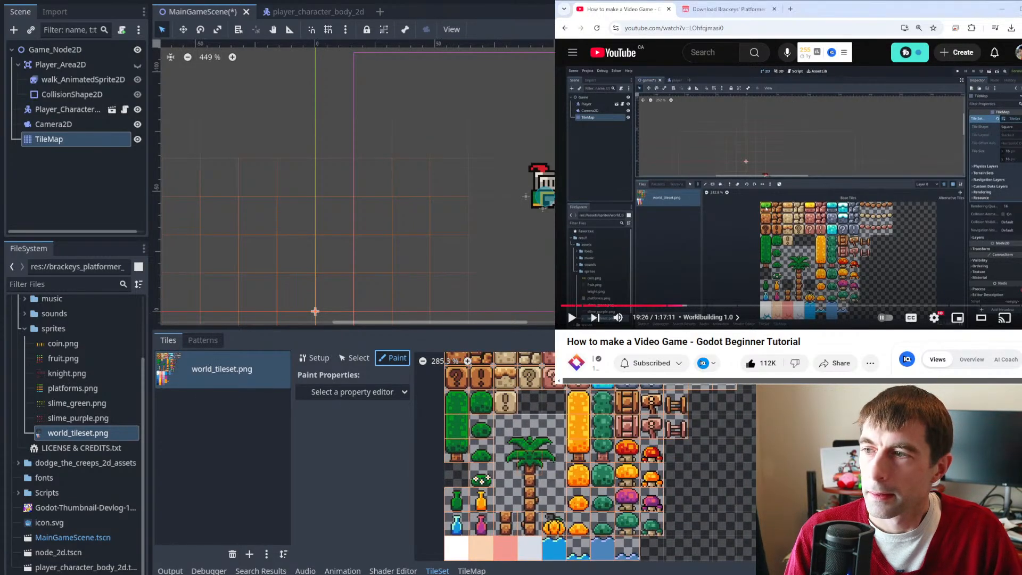
click(827, 162)
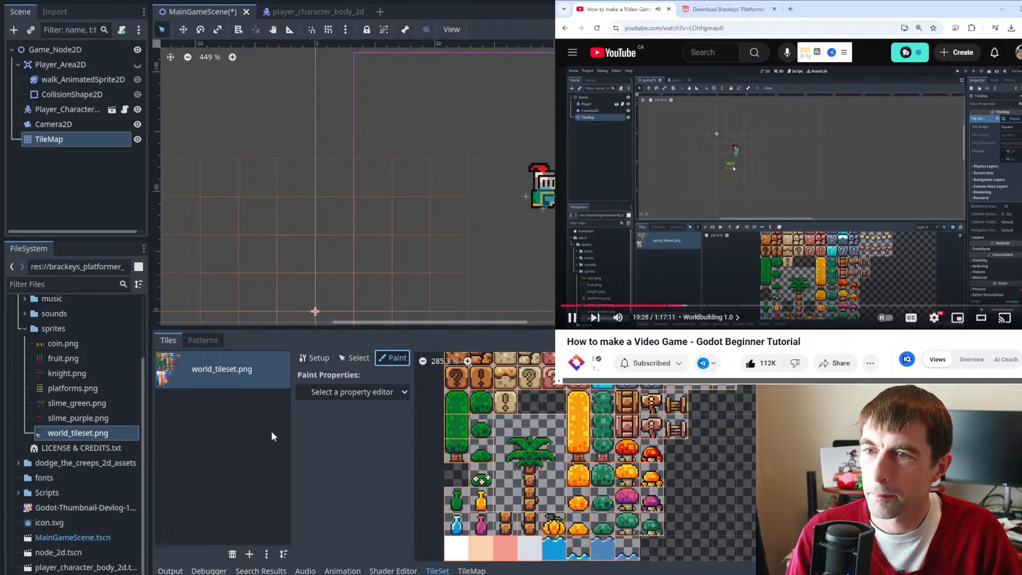
middle_drag(502, 429, 505, 521)
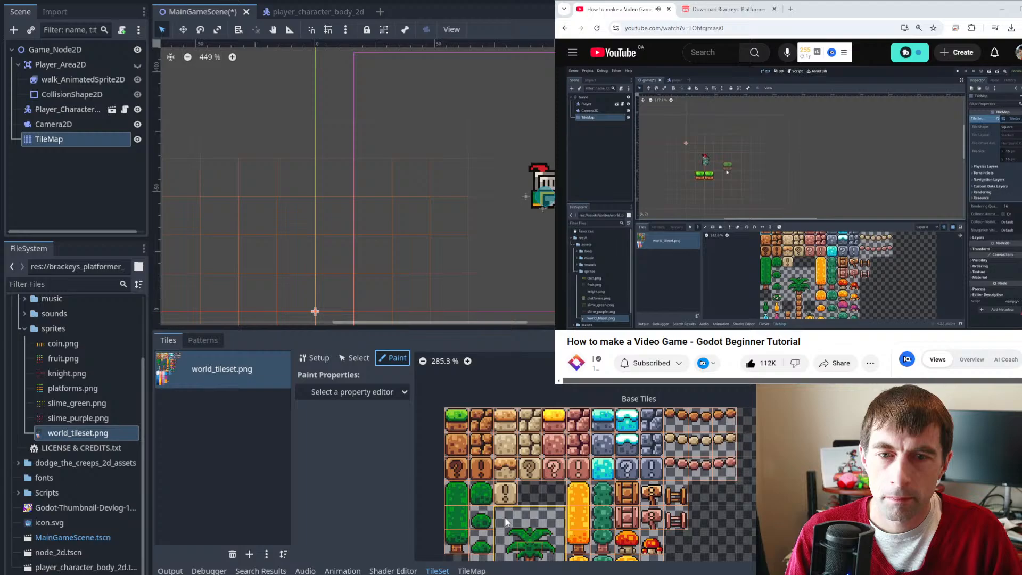
click(456, 420)
click(472, 259)
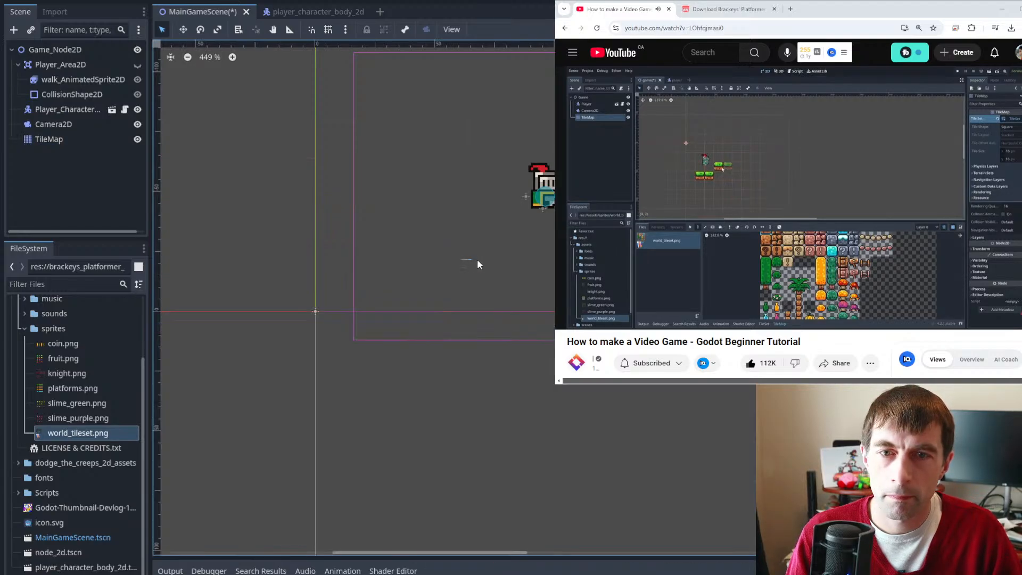
- Reselect the TileMap, pausing the tutorial at 19:36, and paint a seven-tile grass row under the player plus a two-tile grass platform higher up
click(39, 139)
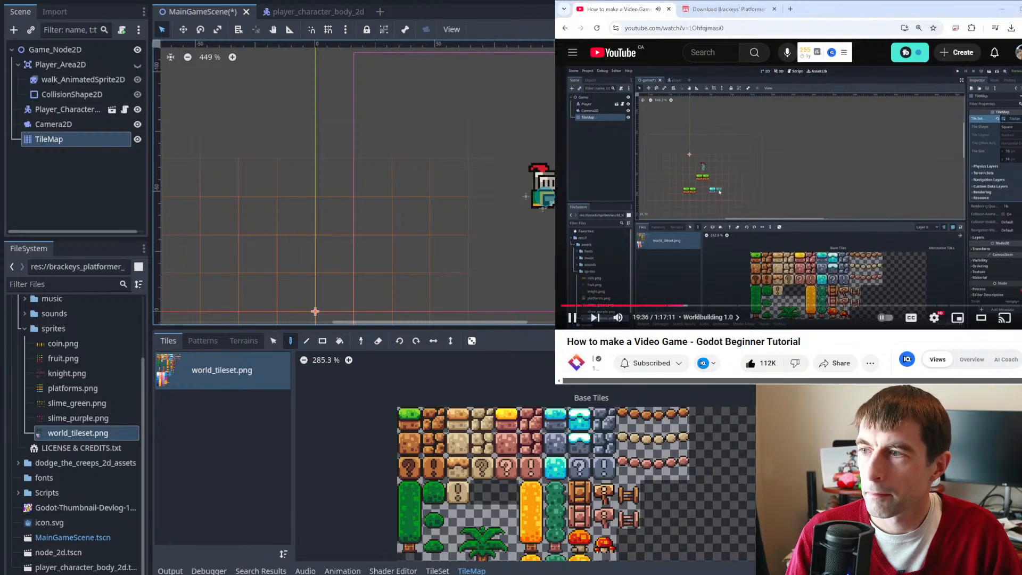
click(787, 198)
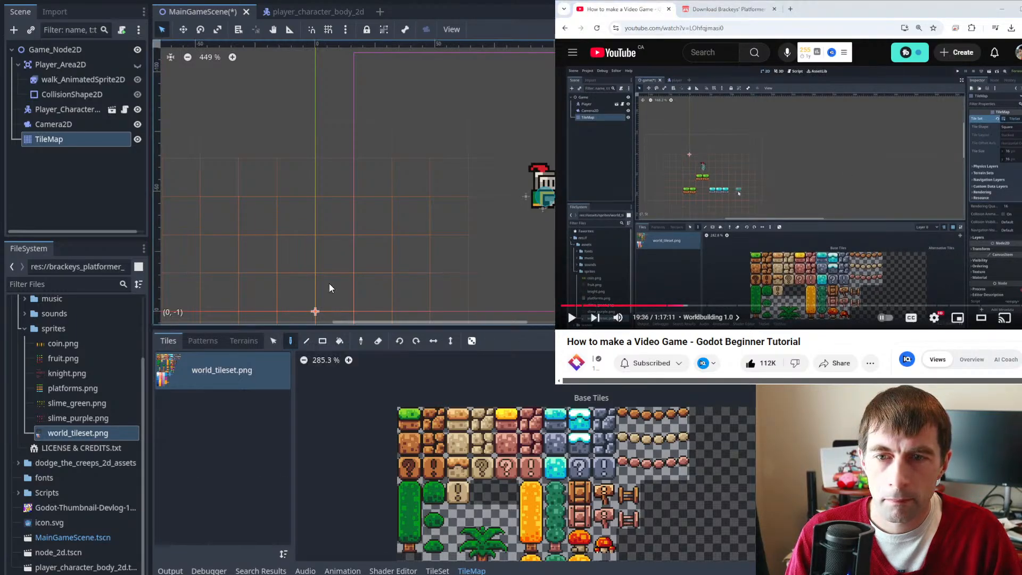
click(411, 419)
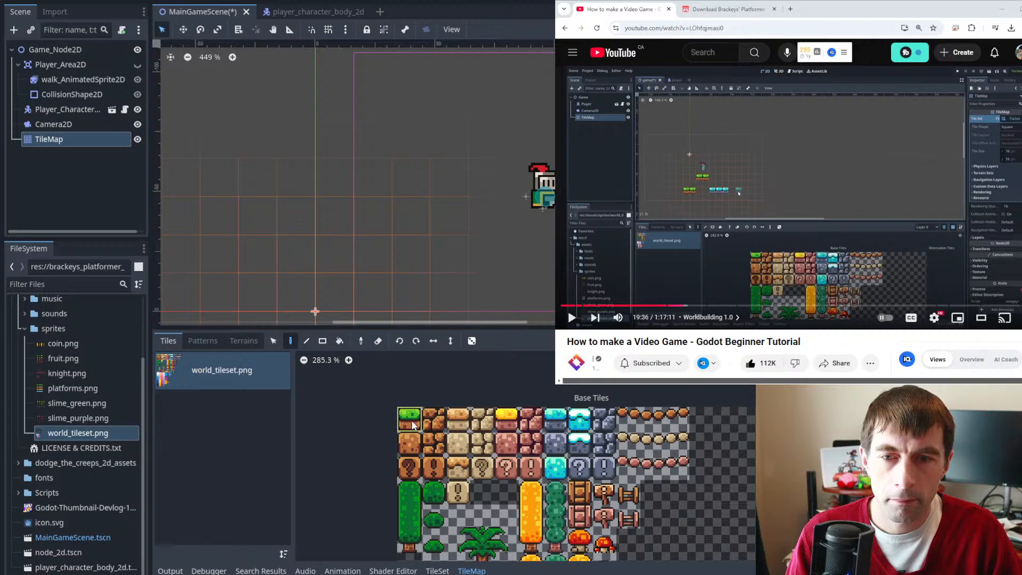
drag(394, 254, 550, 251)
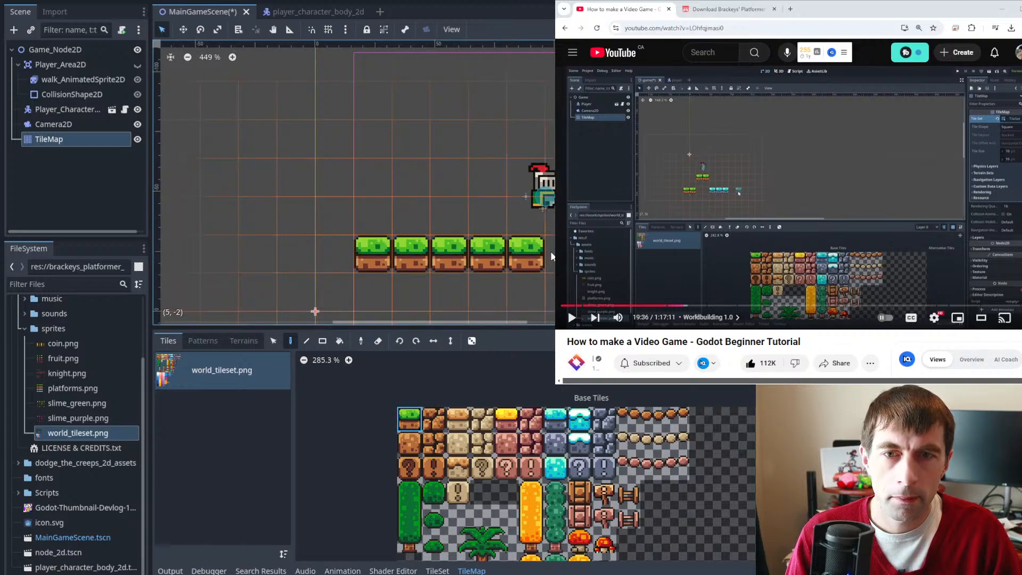
middle_drag(627, 226, 430, 261)
click(461, 202)
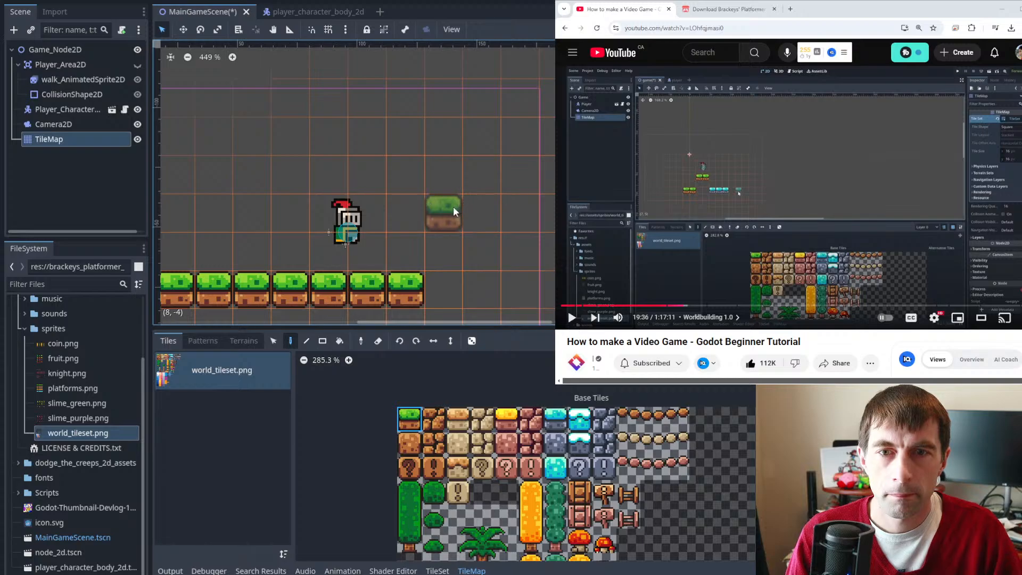
click(483, 210)
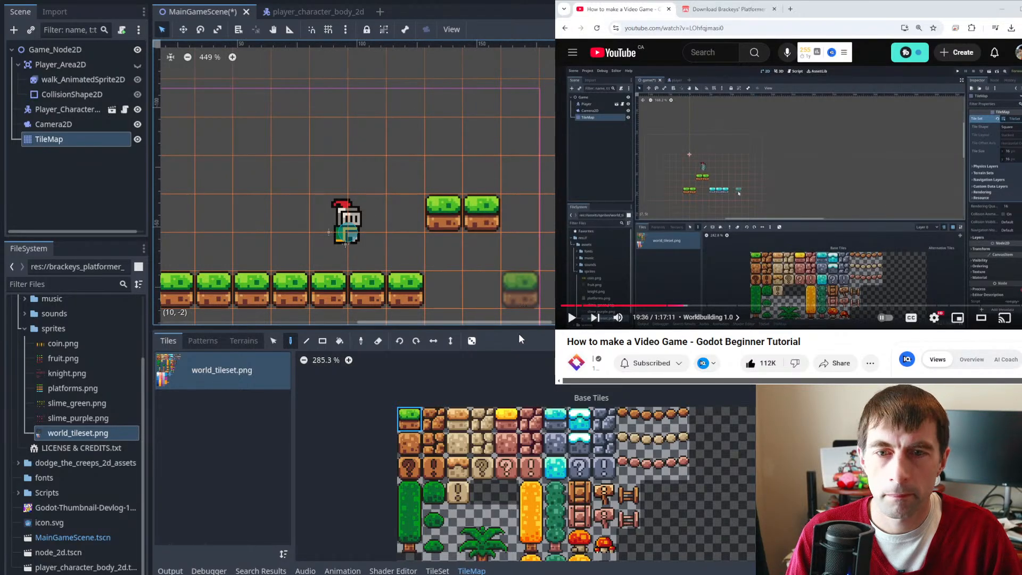
- Paint snow-topped ice tiles level with the grass ground: a row of four, a separate pair, and more beyond another gap
click(580, 418)
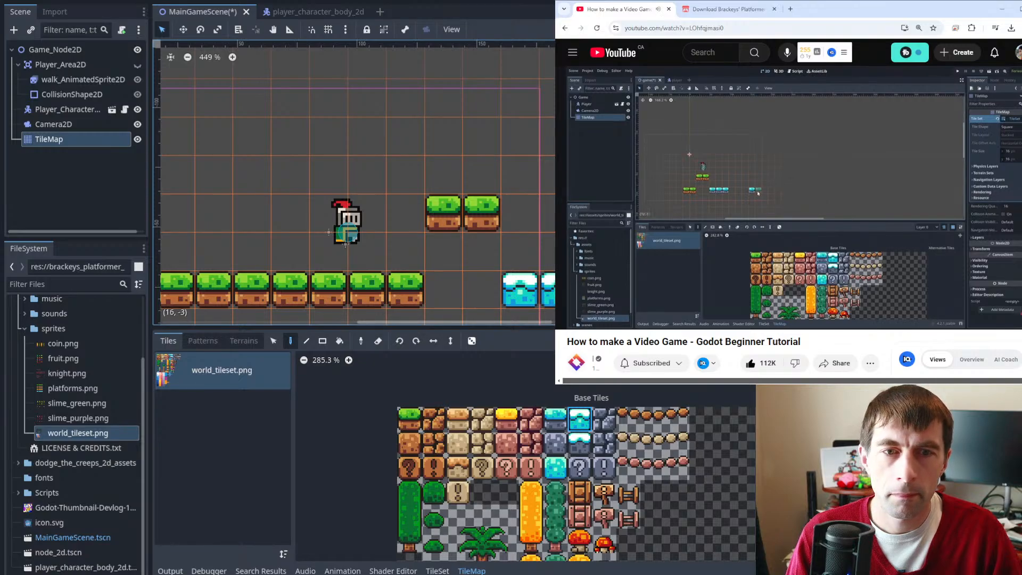
middle_drag(736, 261, 519, 239)
click(499, 271)
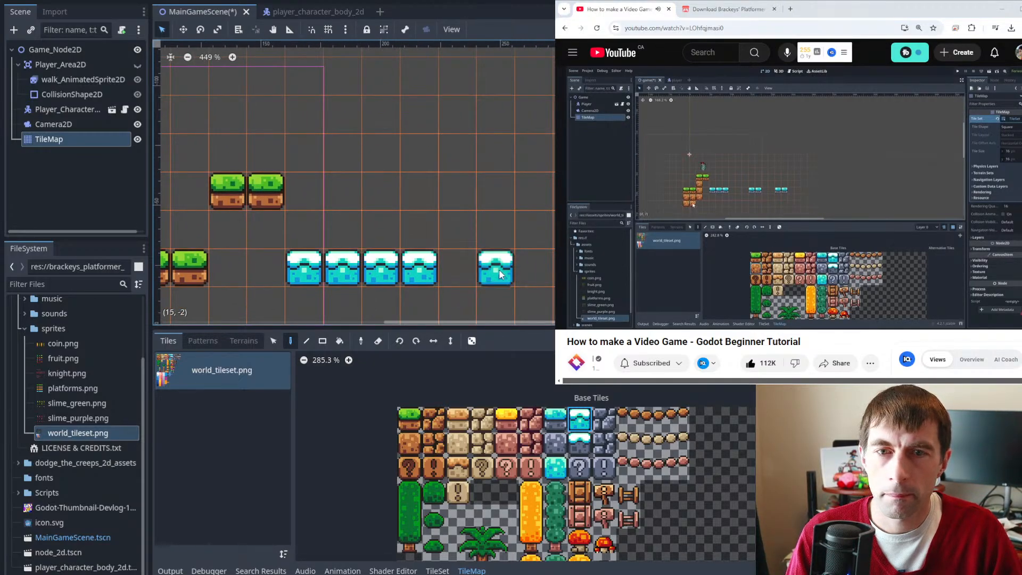
click(532, 271)
middle_drag(648, 266, 575, 161)
click(529, 261)
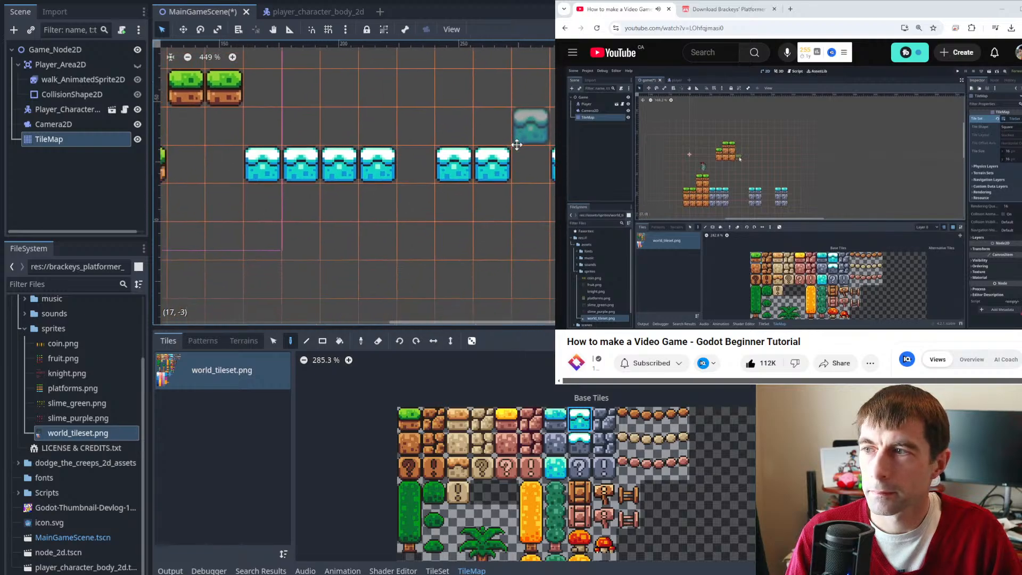
- Fill three rows of grey stone tiles beneath the snow-topped tiles, including the pair and the four-tile row
click(597, 422)
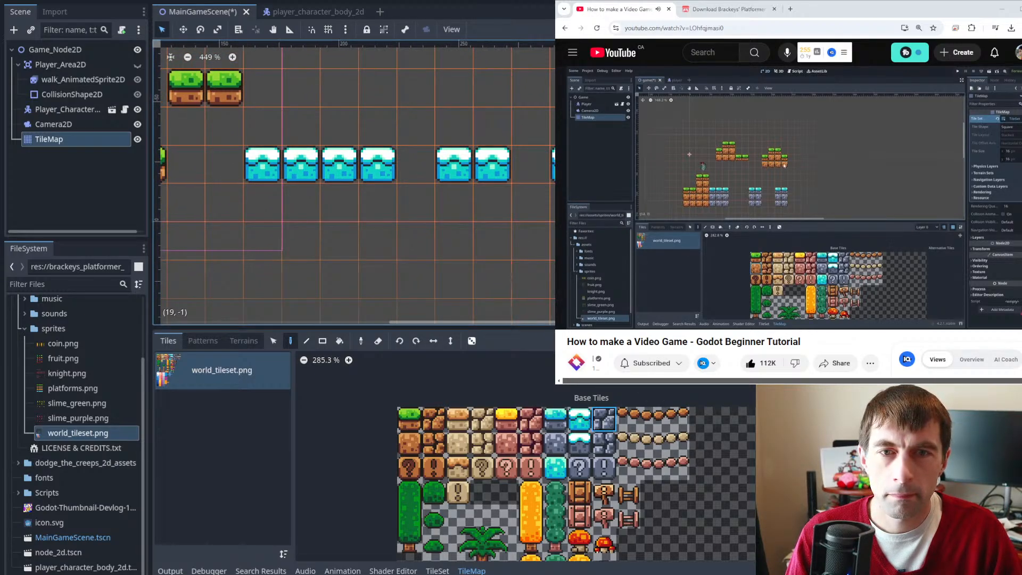
mouse_move(494, 201)
mouse_down()
mouse_move(468, 273)
mouse_move(454, 219)
mouse_up()
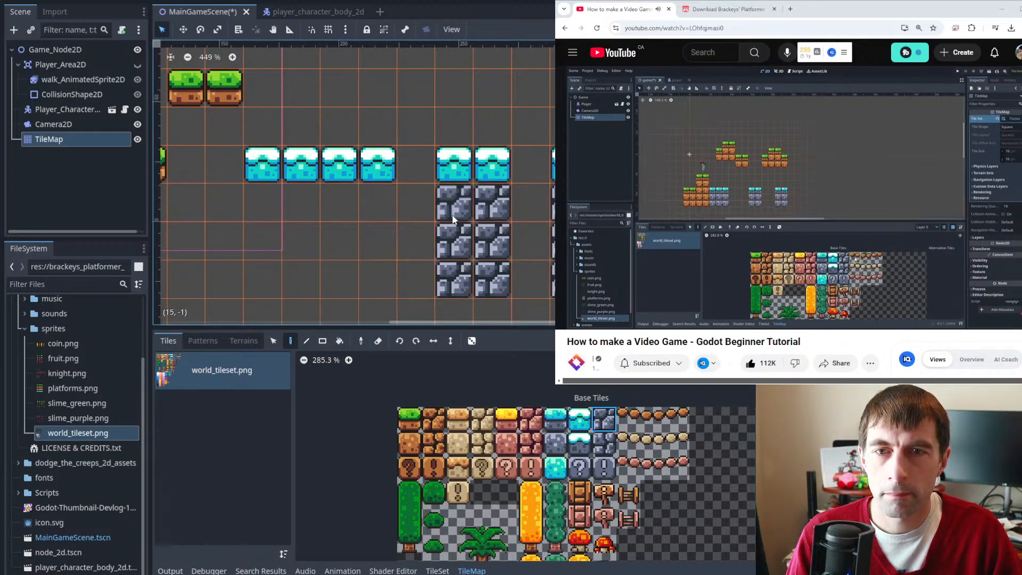
mouse_move(372, 207)
middle_down()
mouse_move(405, 207)
mouse_move(447, 183)
middle_up()
mouse_move(448, 181)
mouse_down()
mouse_move(325, 188)
mouse_move(340, 223)
mouse_move(455, 221)
mouse_move(455, 259)
mouse_move(343, 260)
mouse_up()
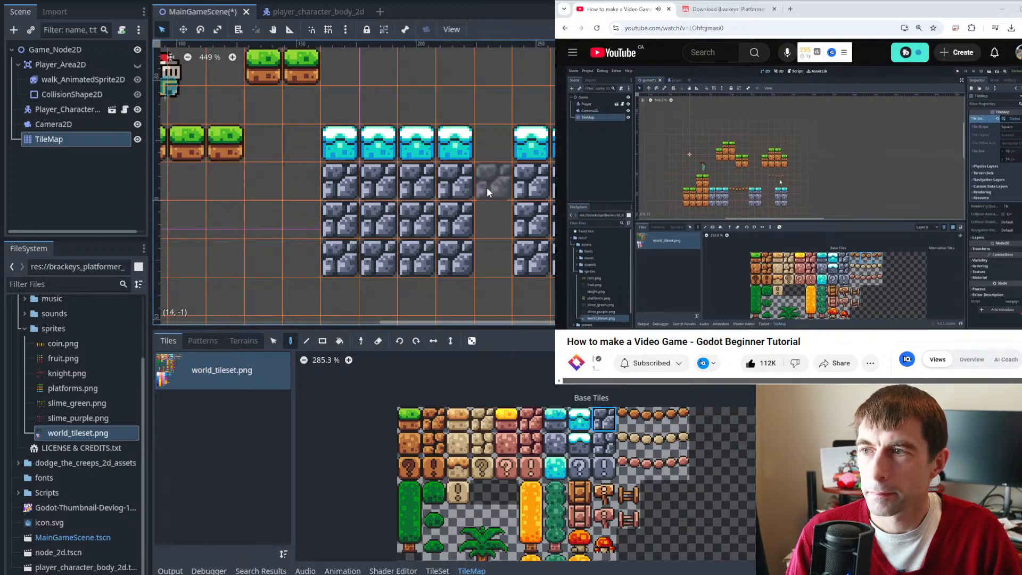
- Pick the three brown bridge tiles, pausing the tutorial at 20:02, and erase the two-wide snow-topped stone column beyond the four-wide block
click(652, 418)
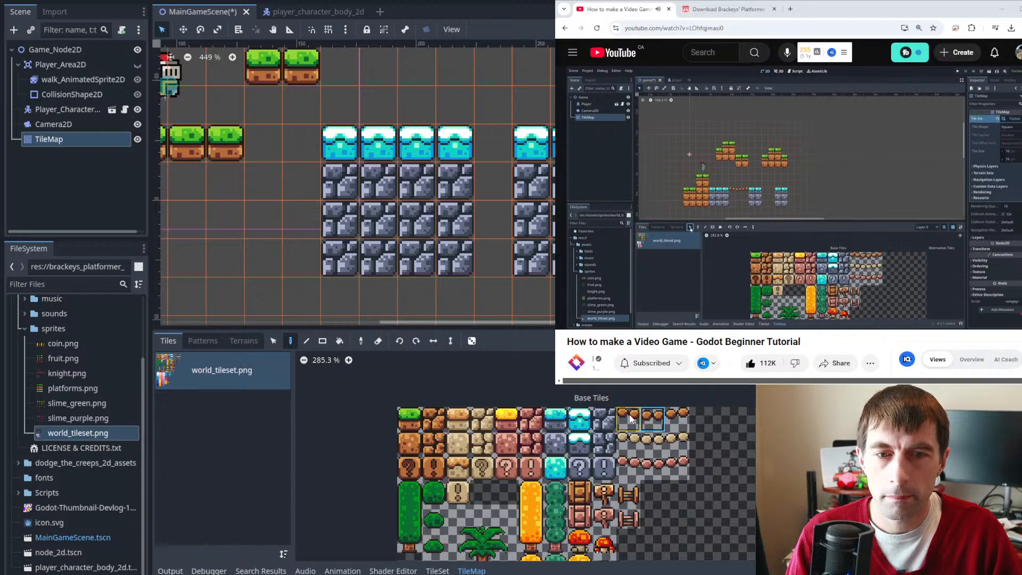
drag(630, 419, 686, 414)
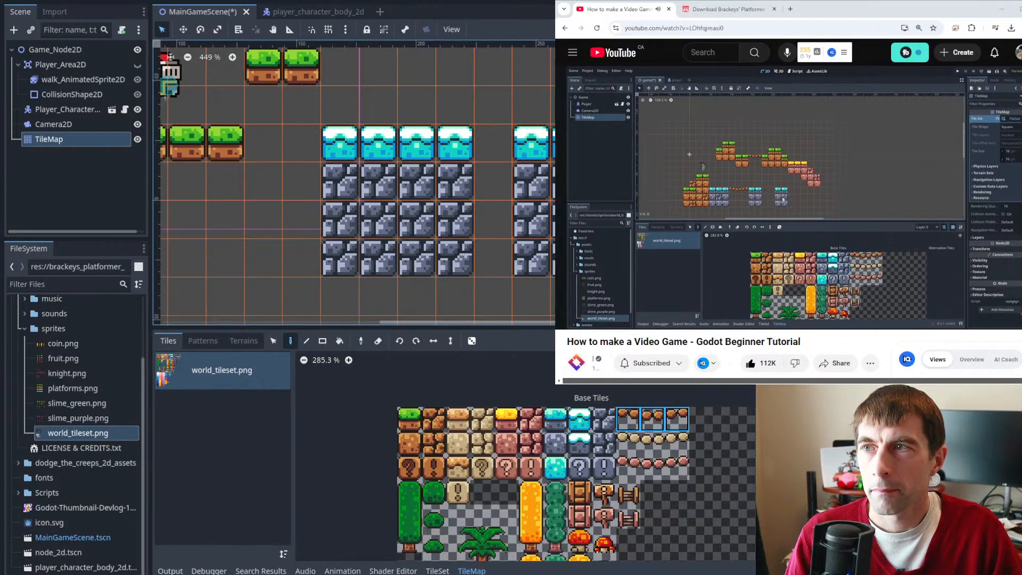
click(871, 161)
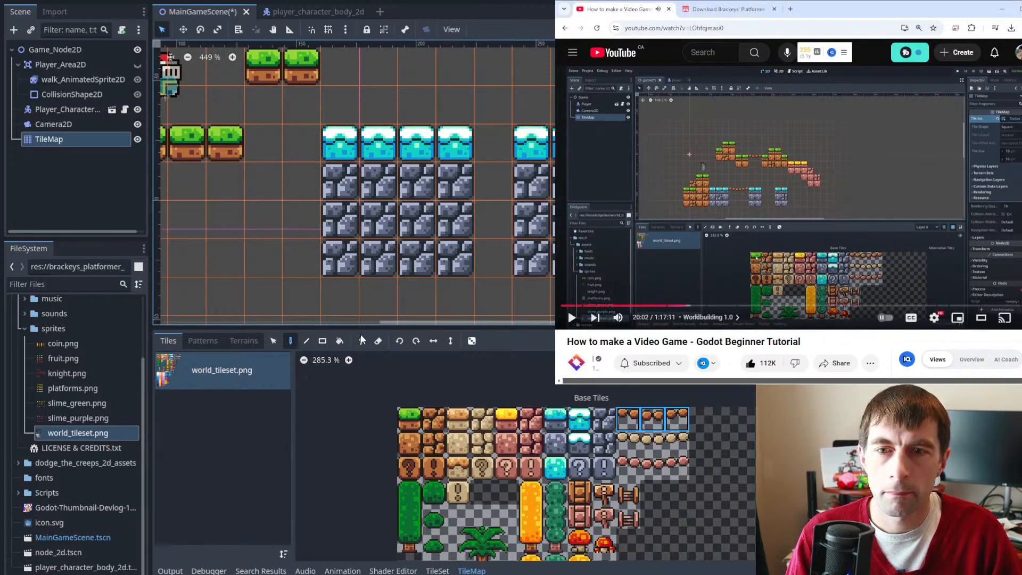
click(378, 341)
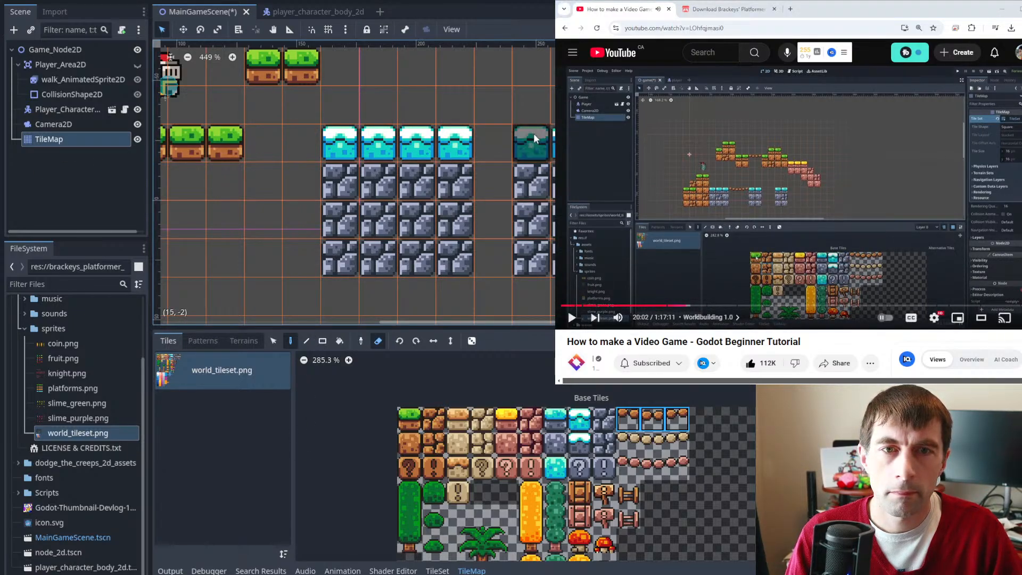
mouse_move(552, 139)
mouse_down()
mouse_move(542, 261)
mouse_move(553, 181)
mouse_up()
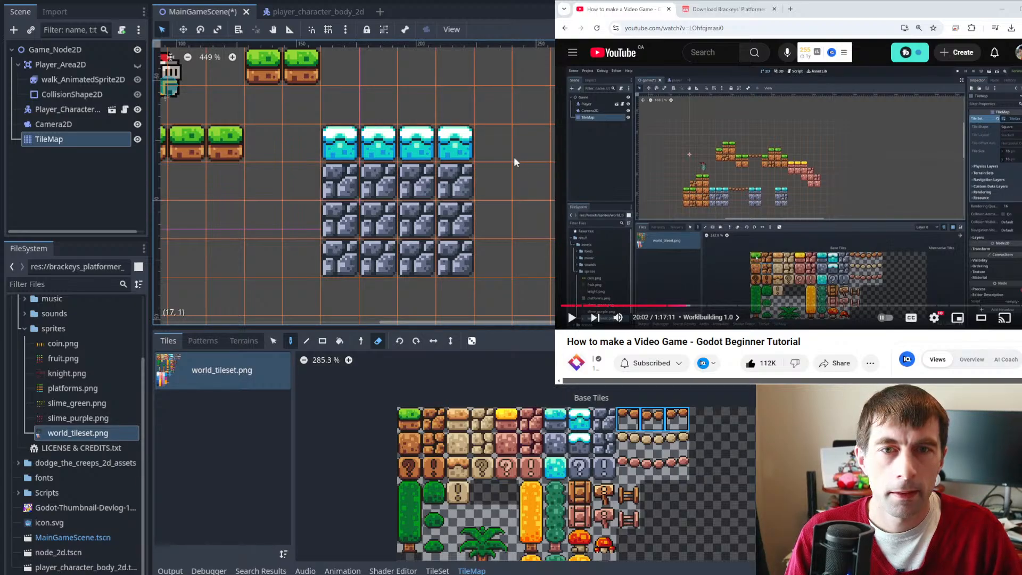
- Turn off the eraser and place the three-tile brown bridge directly after the four-wide block, level with its snow tiles
click(630, 420)
drag(659, 423, 677, 420)
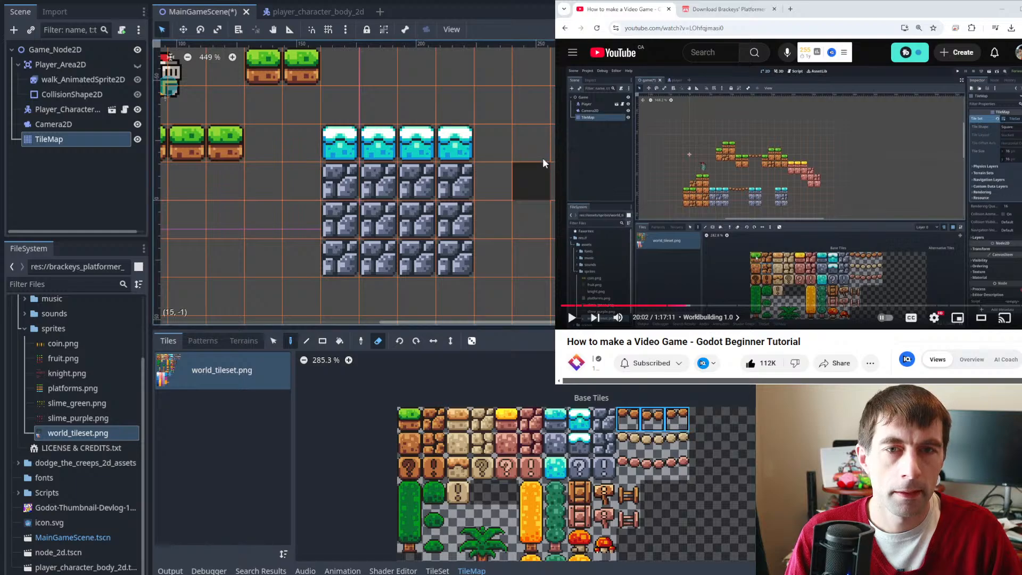
middle_drag(563, 162, 505, 291)
drag(392, 326, 404, 385)
click(630, 450)
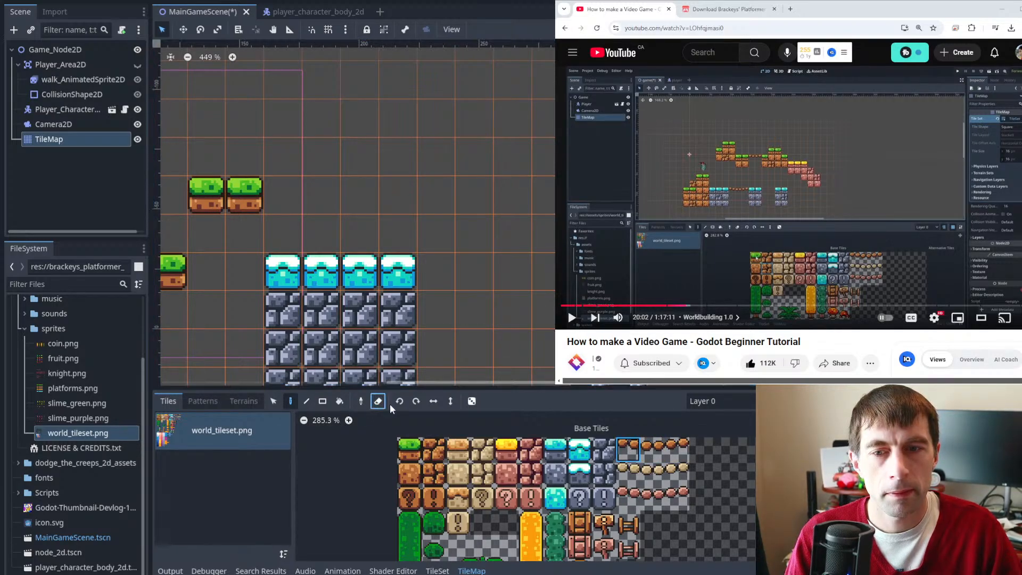
drag(630, 449, 672, 449)
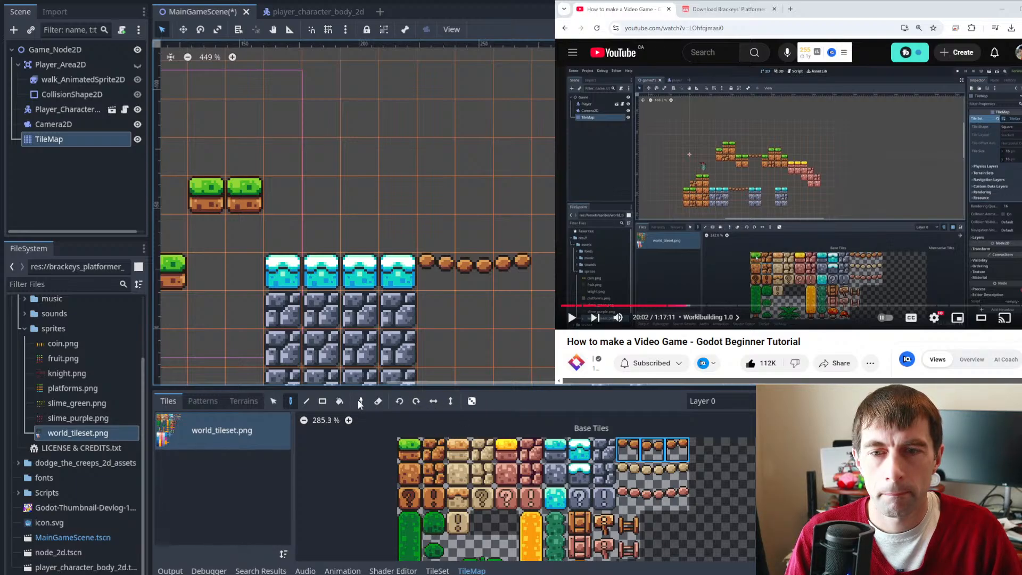
- Copy the one-tile-wide, snow-topped stone column beyond the brown bridge and paste it directly at the bridge's end, level with the existing blocks
click(322, 401)
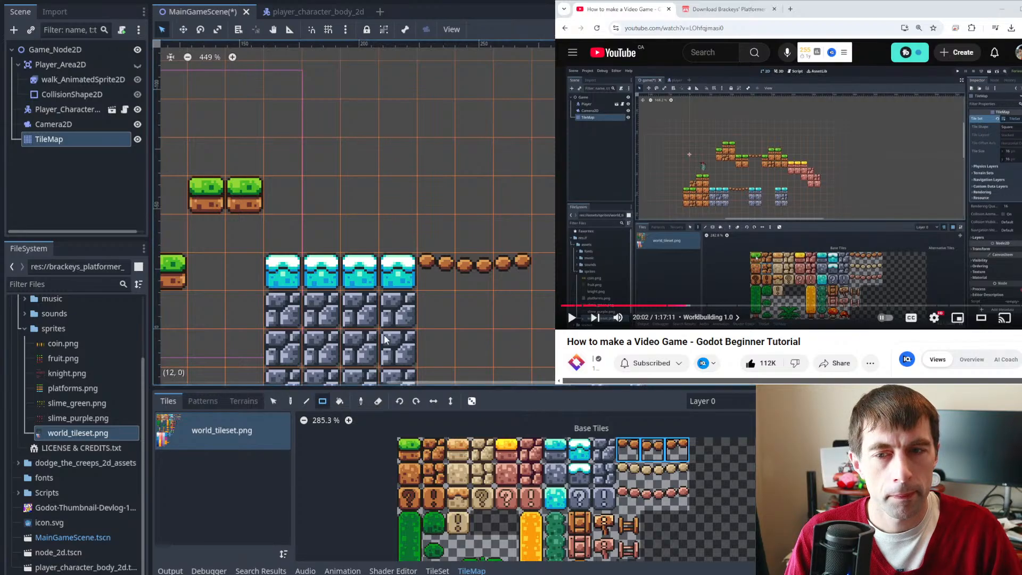
mouse_move(481, 234)
middle_down()
mouse_move(474, 214)
mouse_move(508, 140)
middle_up()
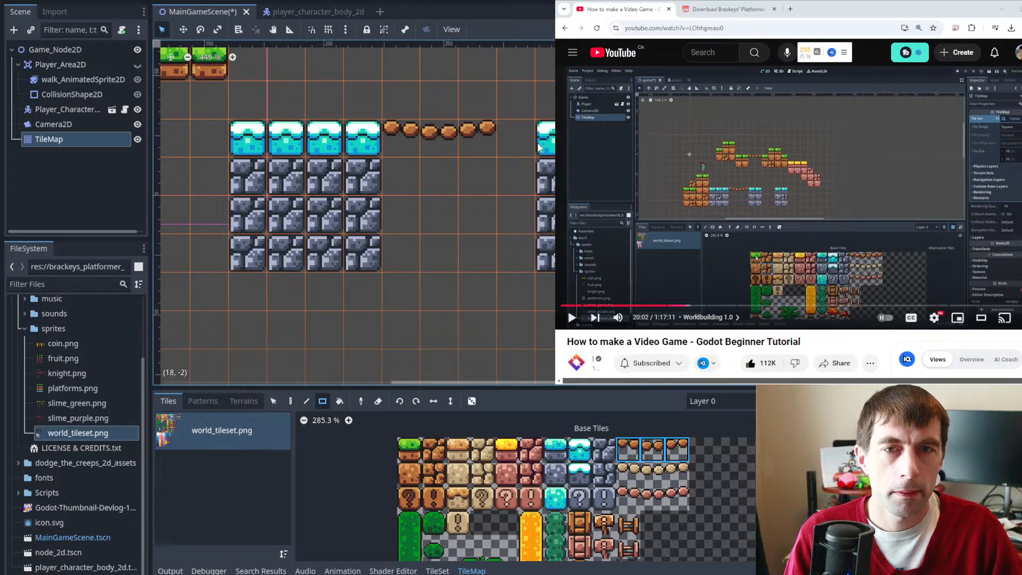
click(291, 403)
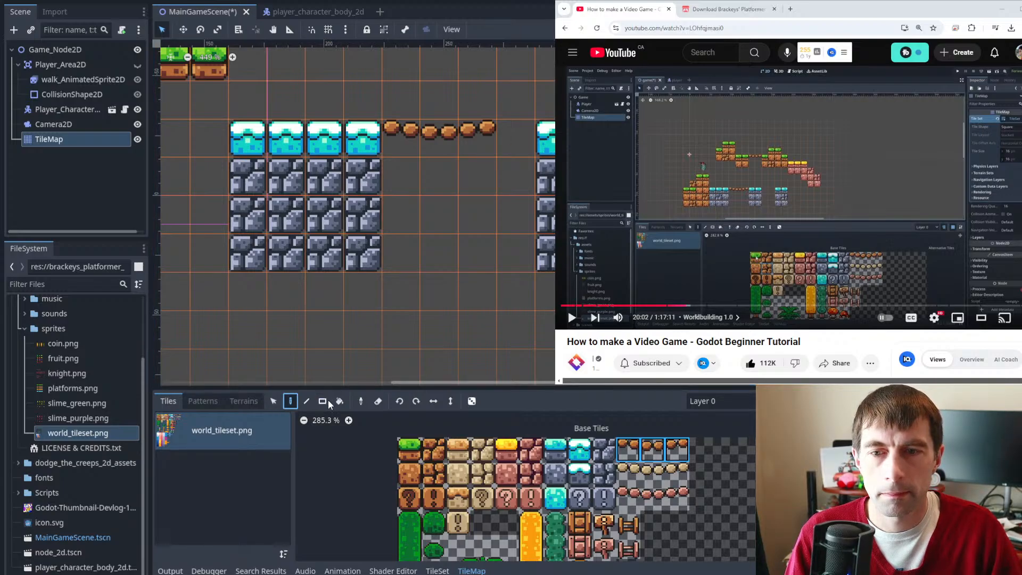
click(273, 402)
mouse_move(500, 83)
mouse_down()
mouse_move(535, 117)
mouse_move(552, 269)
mouse_up()
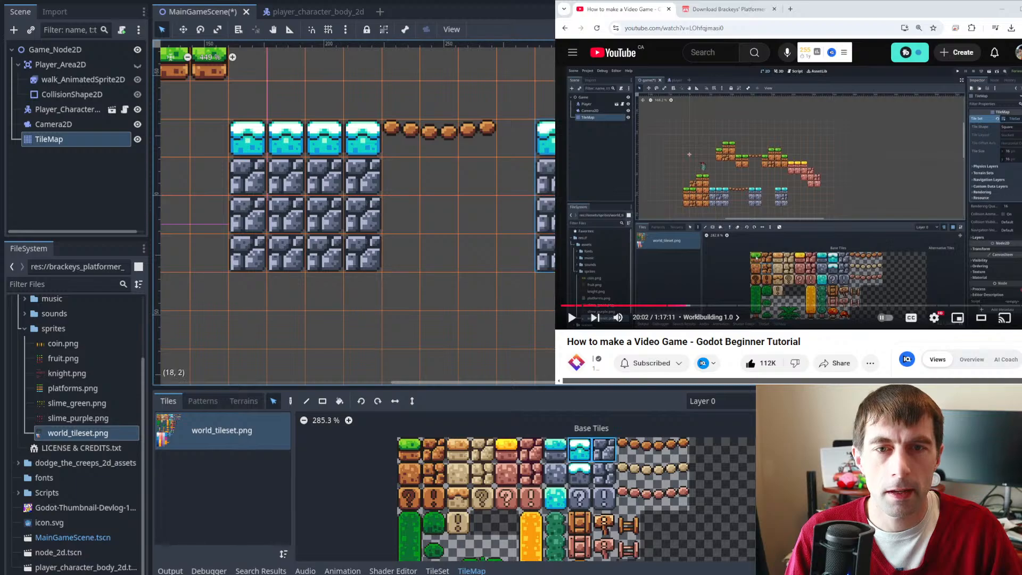
key(ctrl+c)
key(ctrl+v)
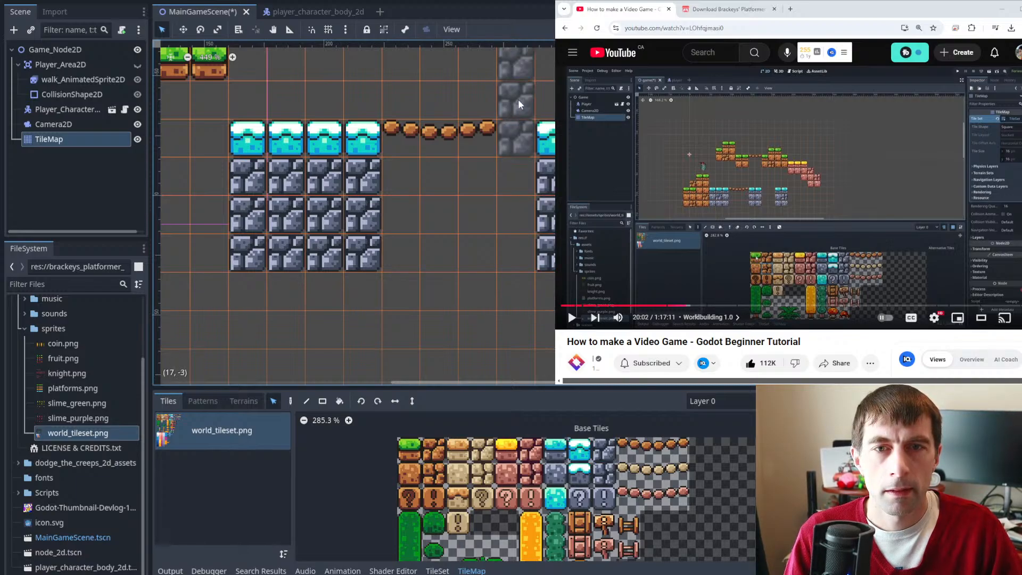
click(516, 207)
- Paint a block of brown dirt tiles, two wide and three high, beneath the first two tiles of the seven-tile grass ground
middle_drag(187, 139, 544, 228)
click(433, 450)
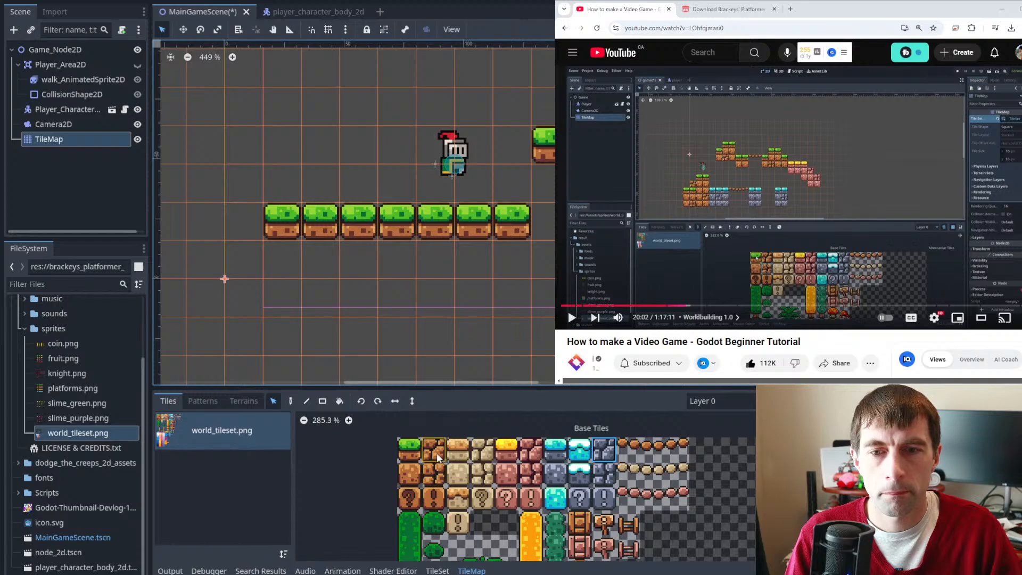
drag(285, 255, 338, 355)
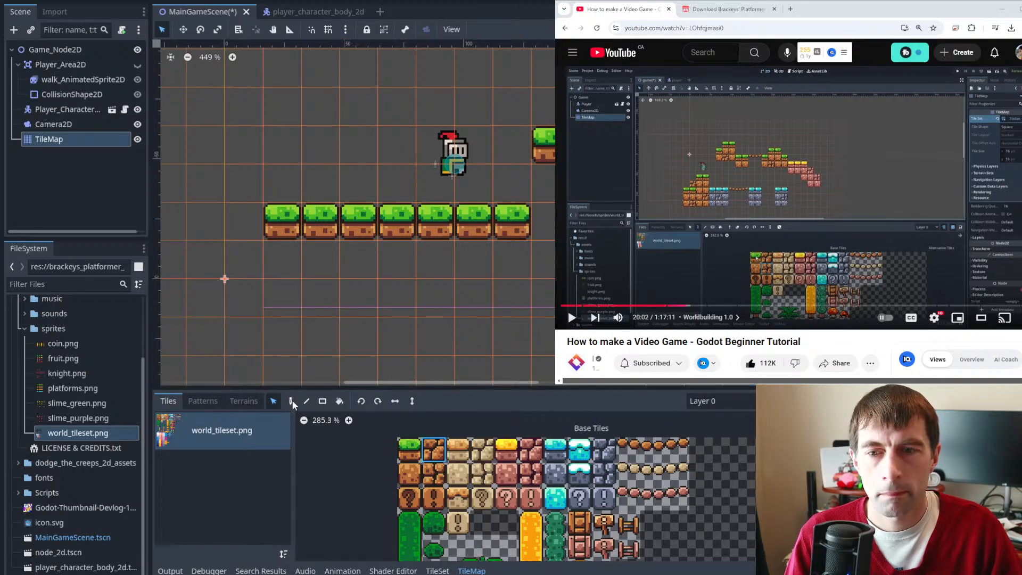
key(d)
mouse_move(282, 259)
mouse_down()
mouse_move(317, 321)
mouse_move(282, 335)
mouse_move(286, 306)
mouse_up()
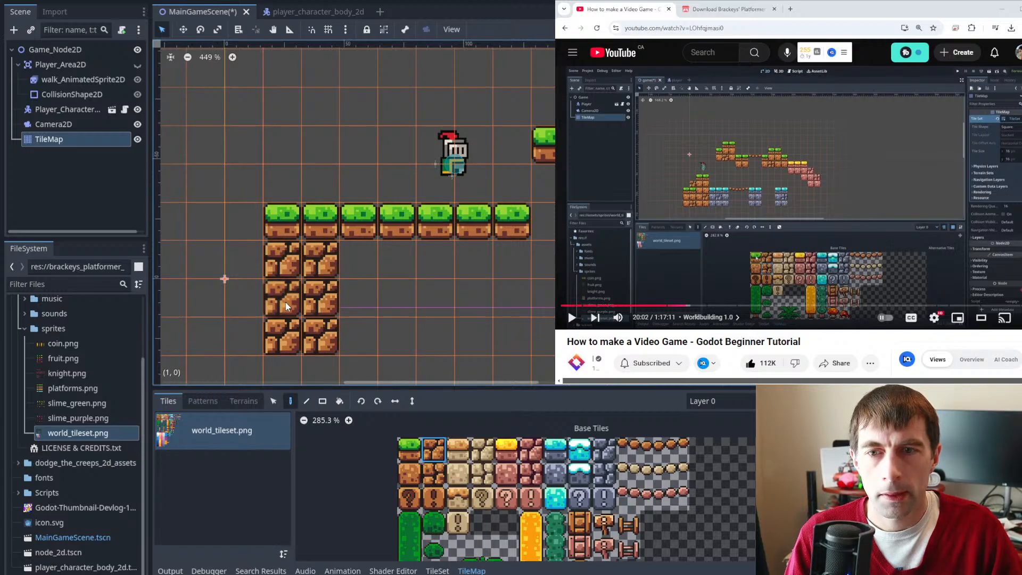
- Copy the two-by-three dirt block and paste it three times alongside to fill three rows beneath the whole seven-tile grass ground
click(273, 402)
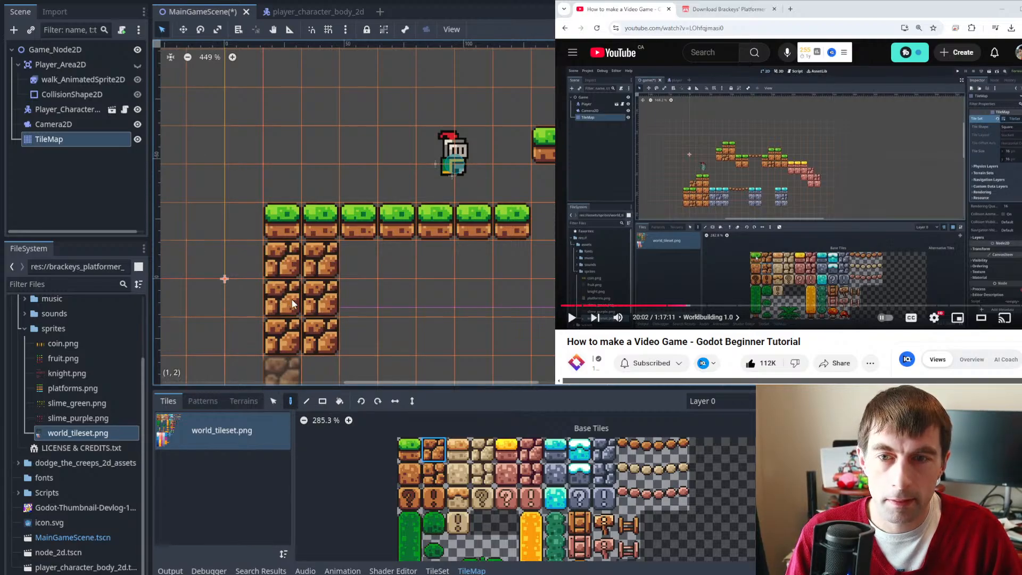
drag(263, 266, 321, 352)
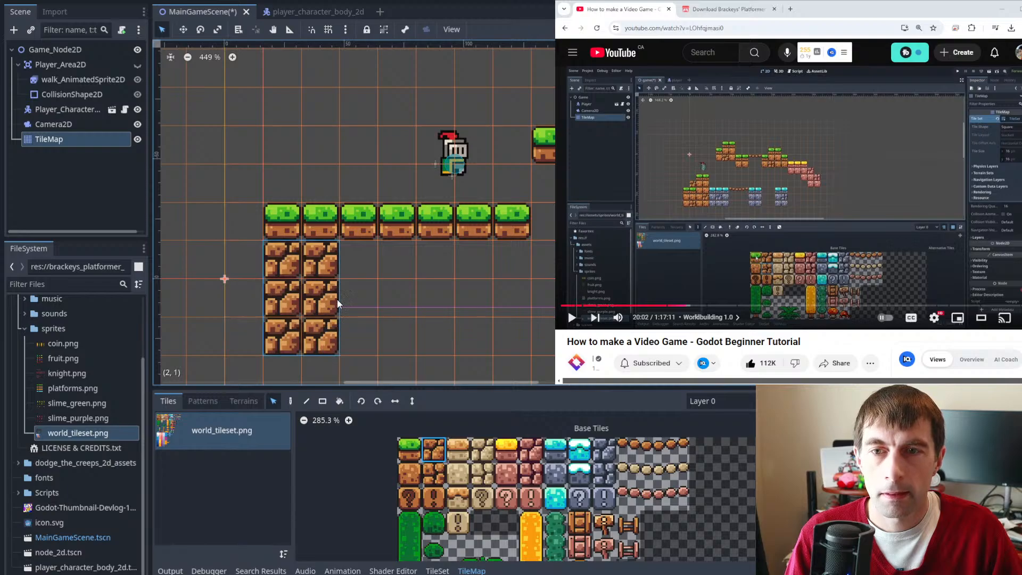
key(ctrl+c)
key(ctrl+v)
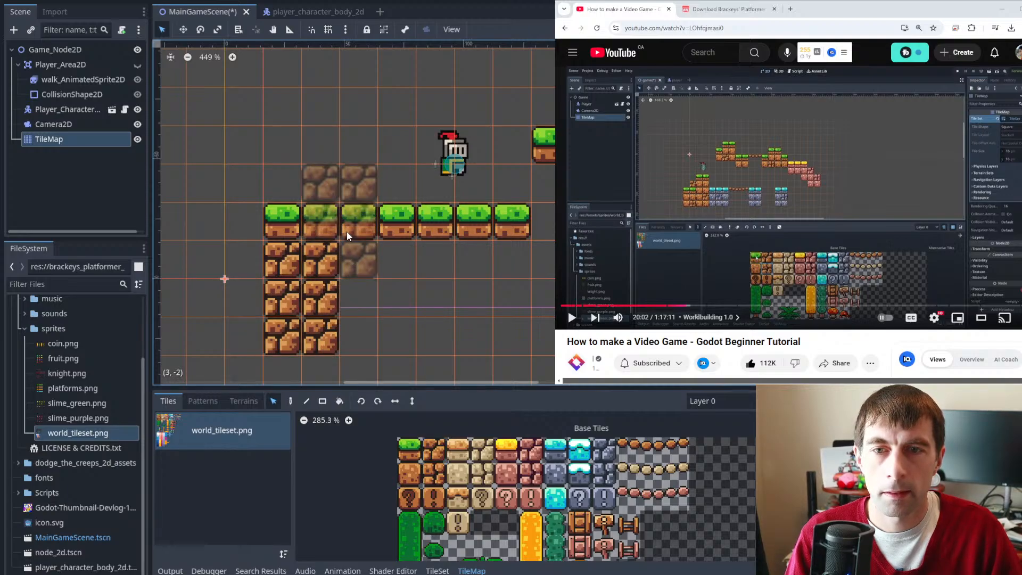
click(397, 332)
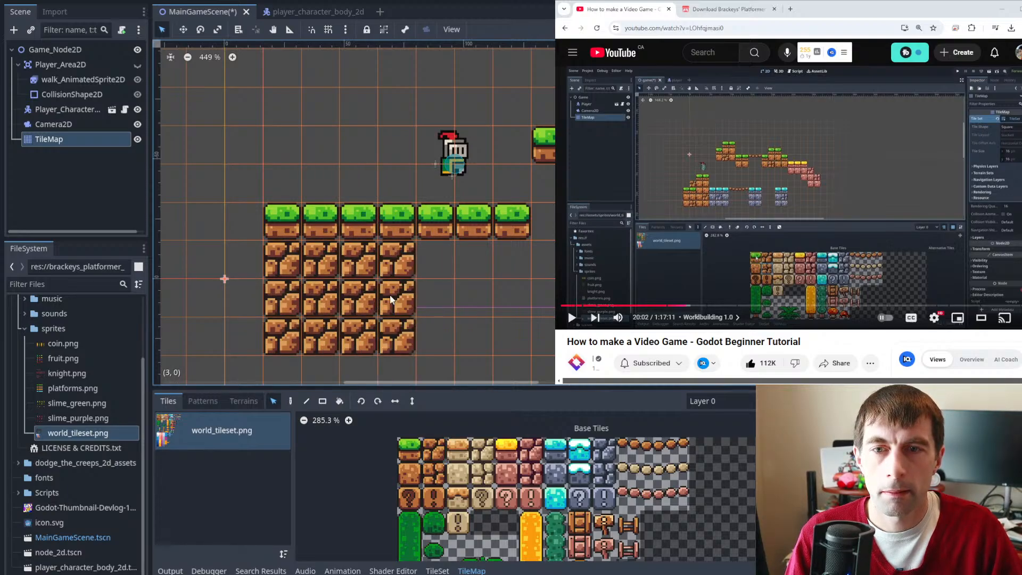
key(ctrl+v)
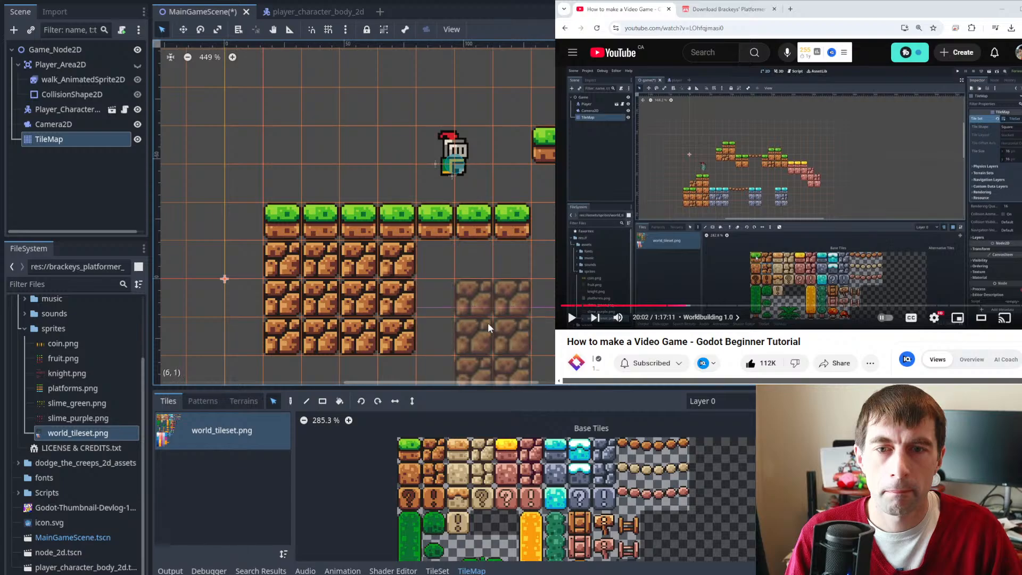
click(464, 304)
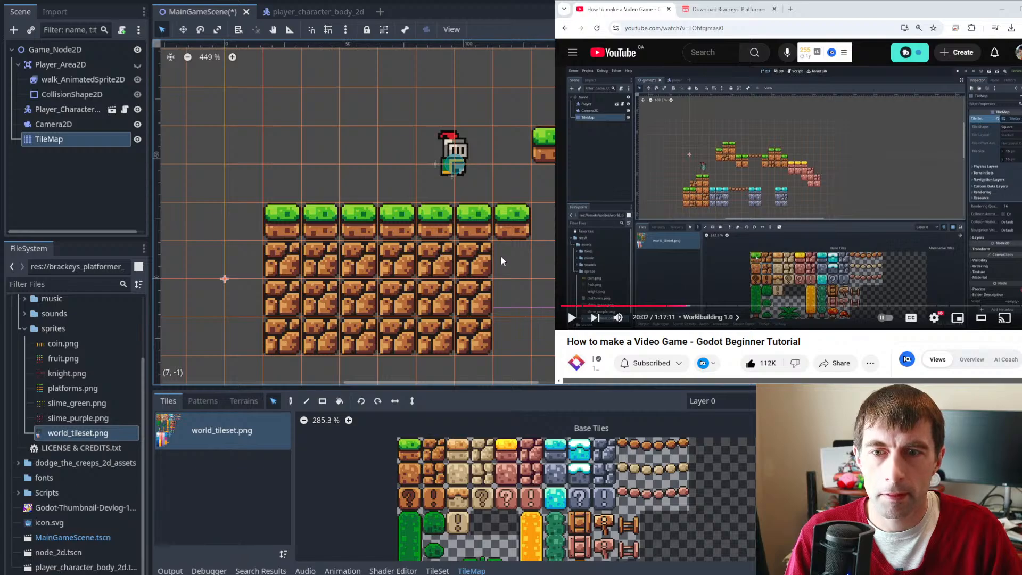
key(ctrl+v)
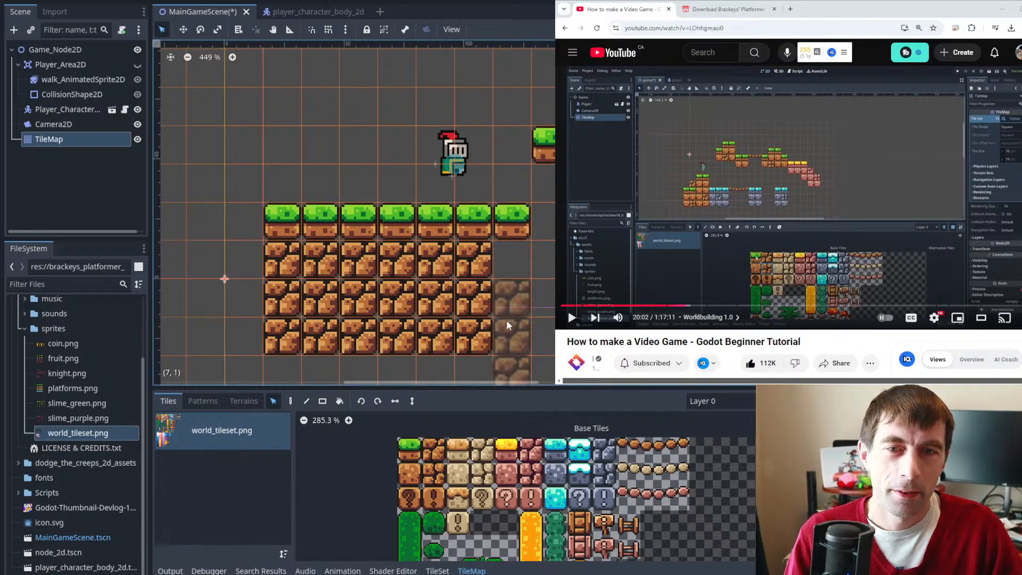
click(505, 304)
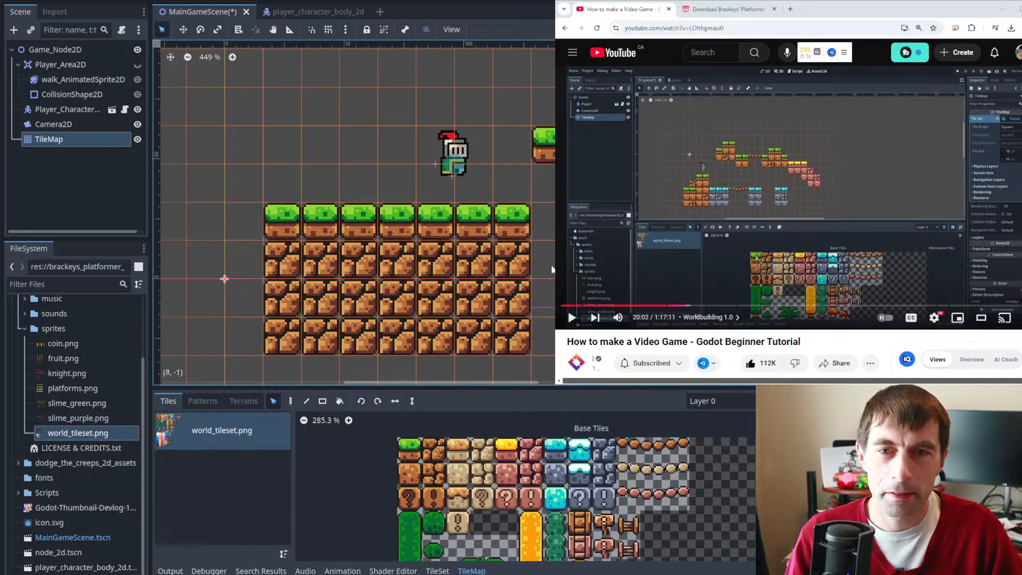
shift+scroll(511, 266, right, 4)
scroll(472, 232, down, 1)
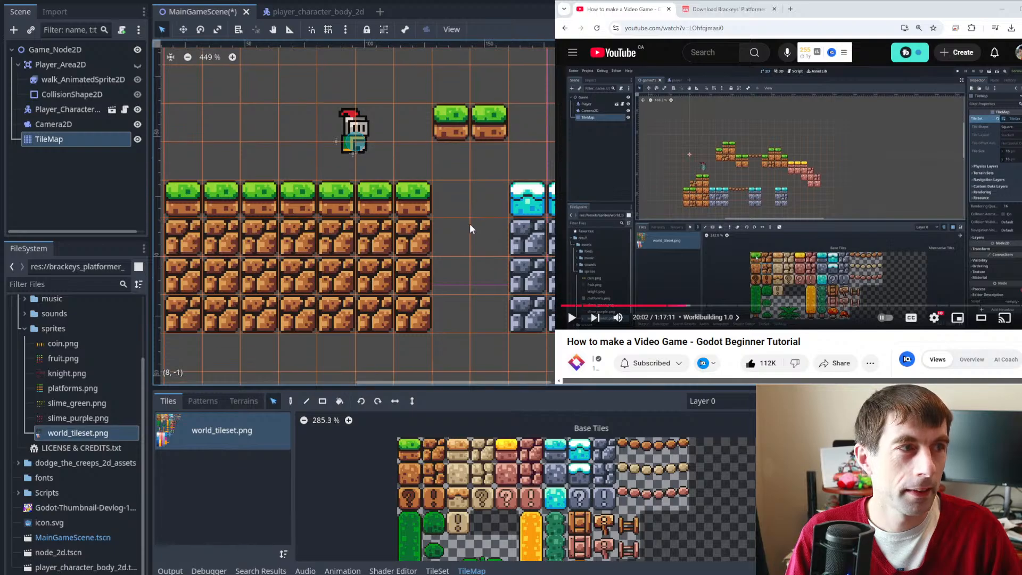
scroll(480, 200, up, 2)
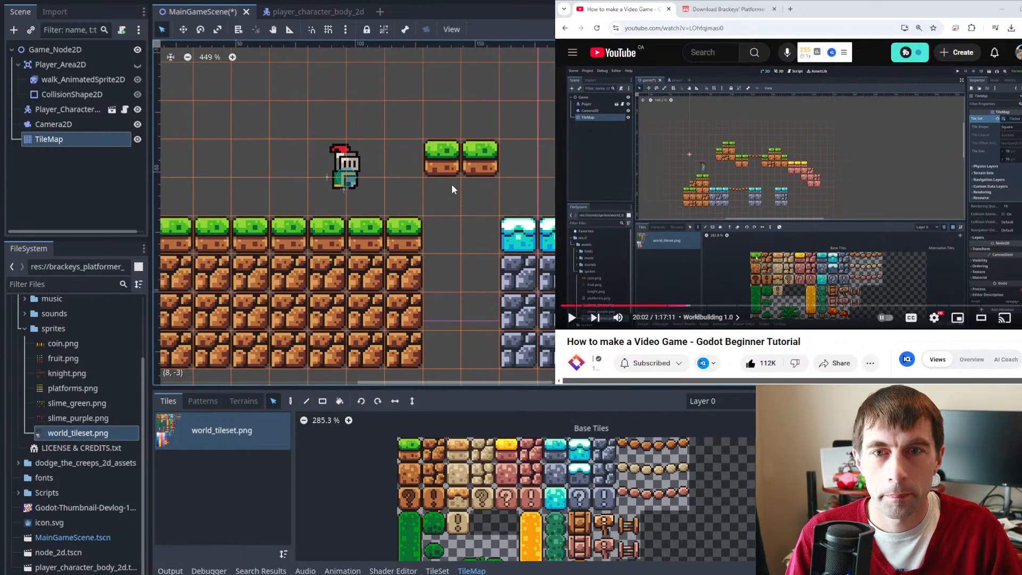
- Watch the tutorial's worldbuilding section on platforms and trees, and pause it at the finished tree
click(771, 170)
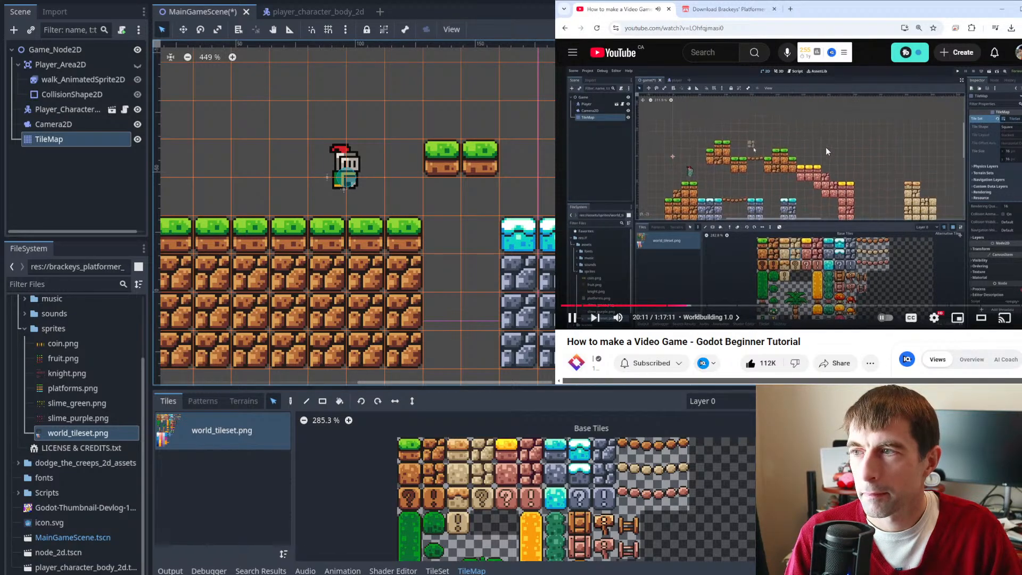
middle_drag(531, 227, 464, 270)
middle_drag(493, 238, 459, 229)
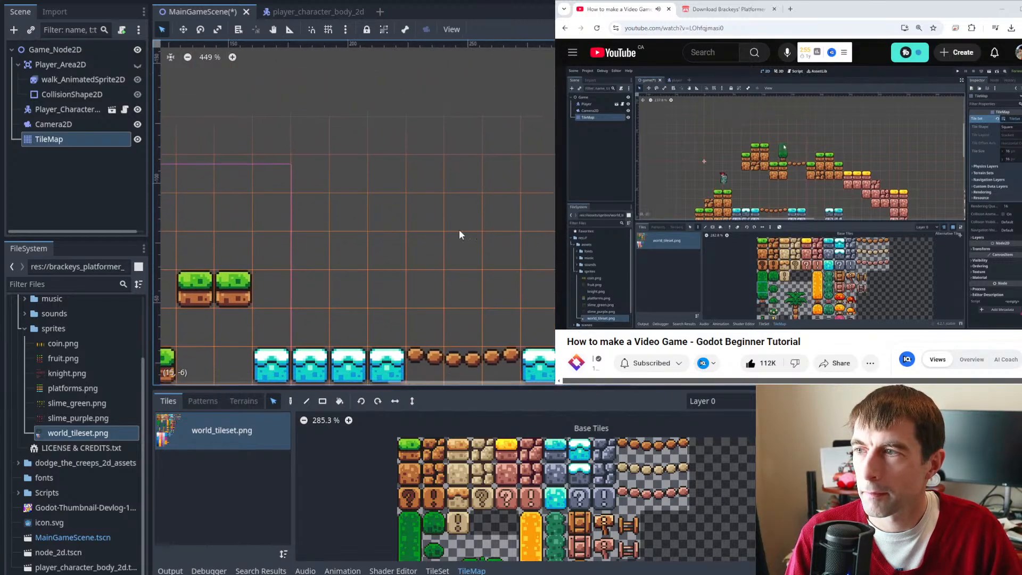
scroll(459, 228, down, 1)
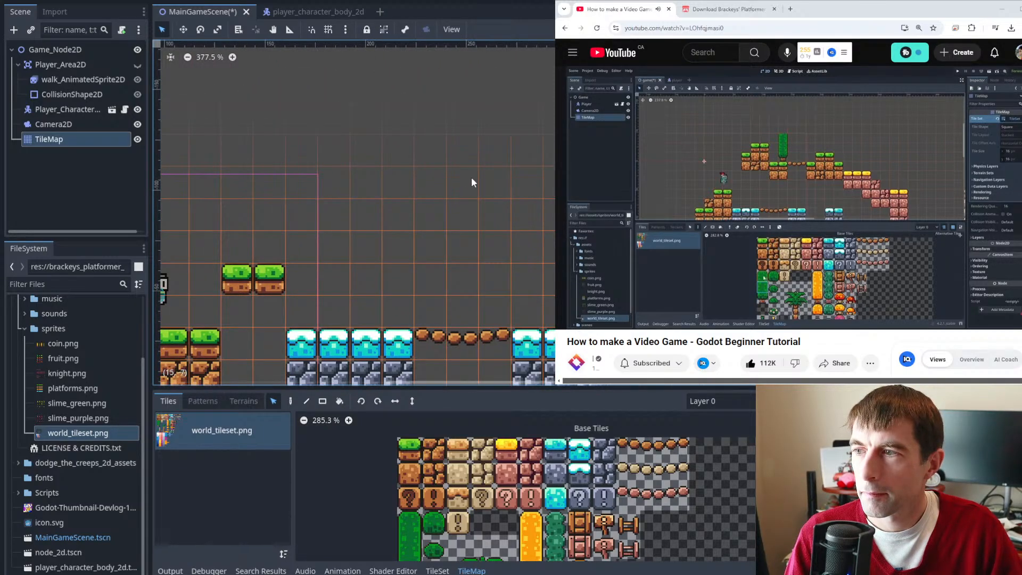
middle_drag(472, 183, 507, 160)
click(890, 132)
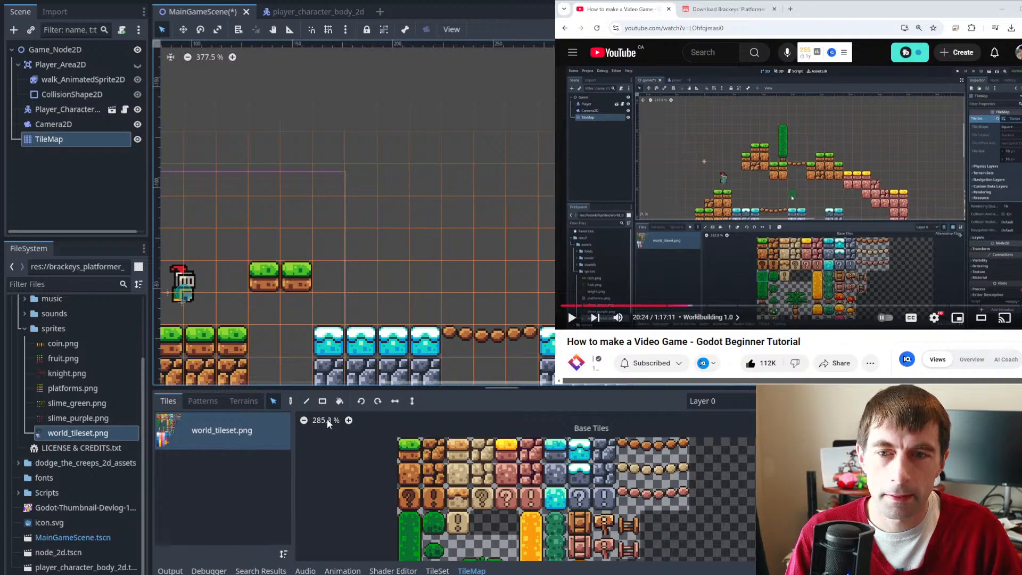
- Paint a floating platform of three grass tiles above the snow-topped blocks in the tile map
click(290, 401)
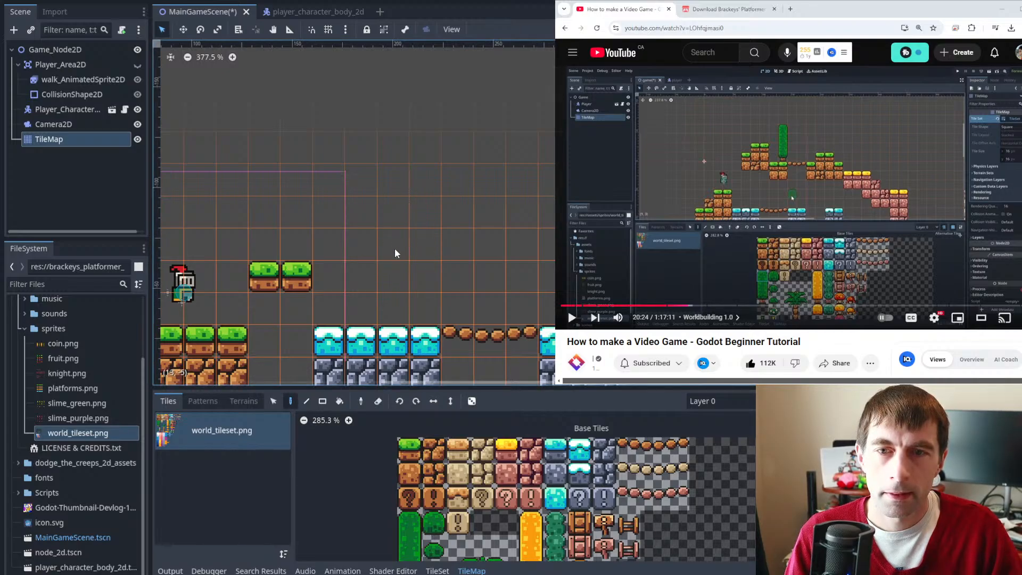
click(413, 446)
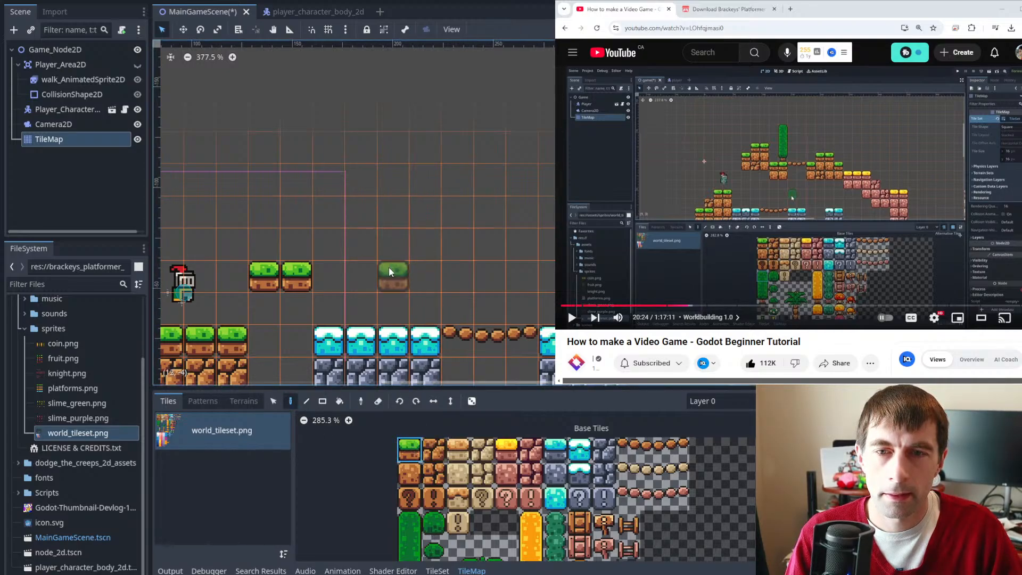
click(390, 242)
click(425, 243)
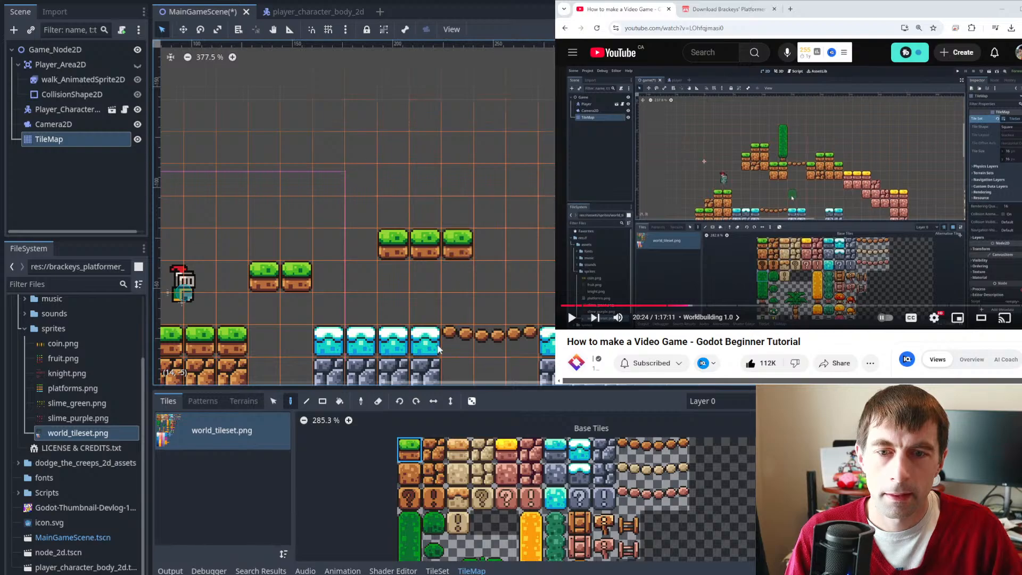
- Build a tall green tree on the platform's middle tile from the trunk, crown and foliage tiles
scroll(447, 463, down, 3)
scroll(417, 479, up, 1)
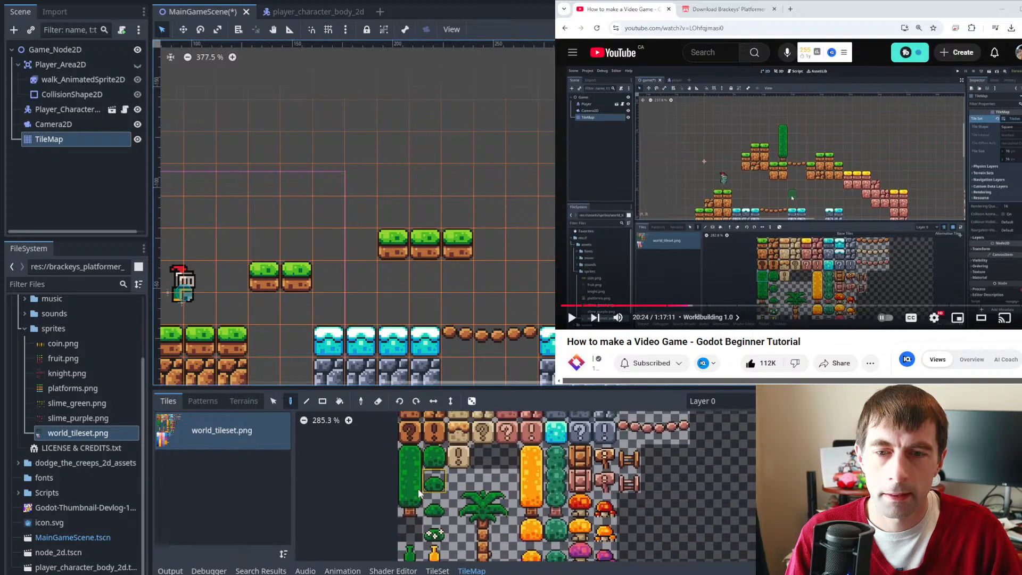
click(410, 504)
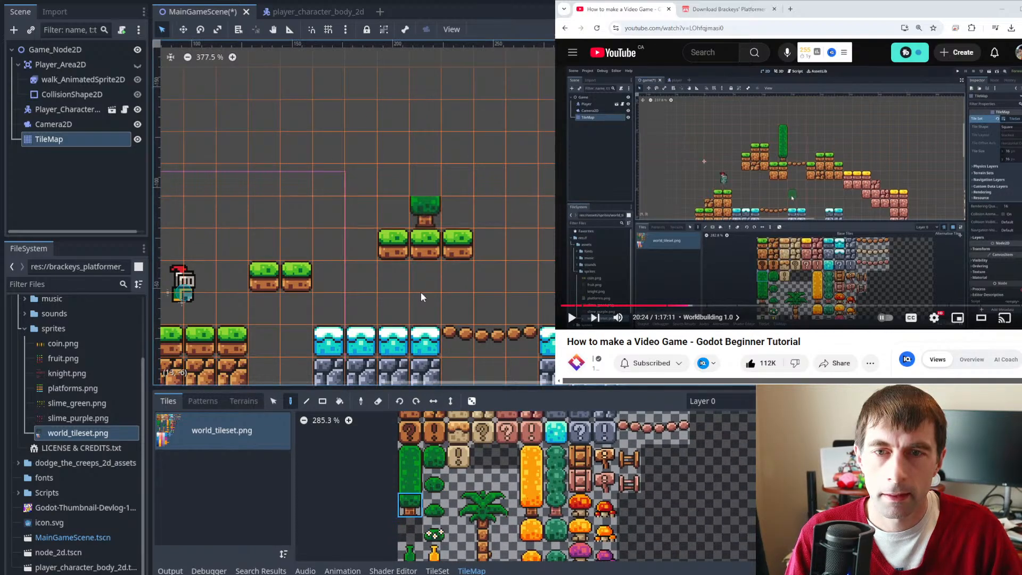
click(410, 456)
click(418, 91)
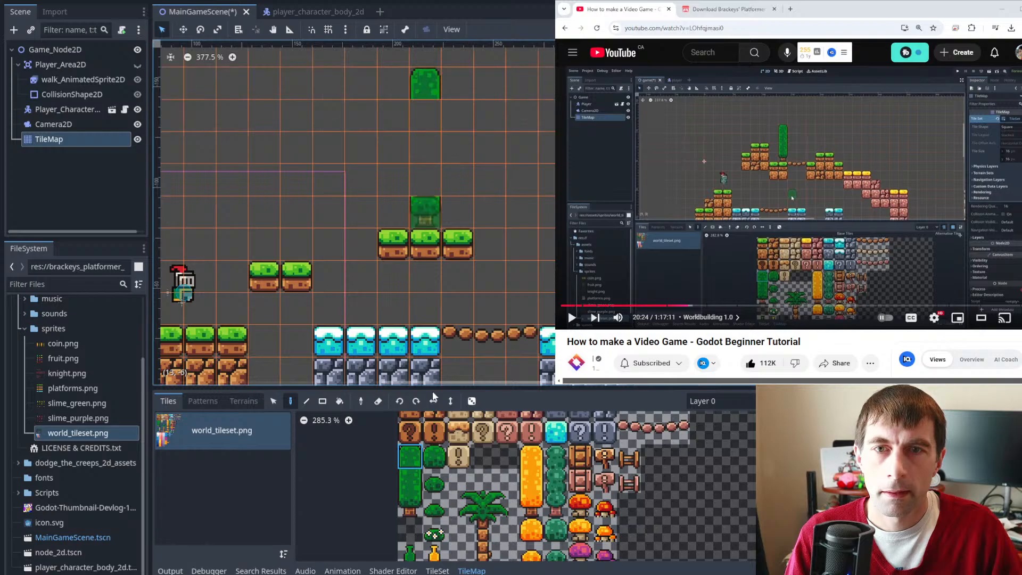
click(410, 480)
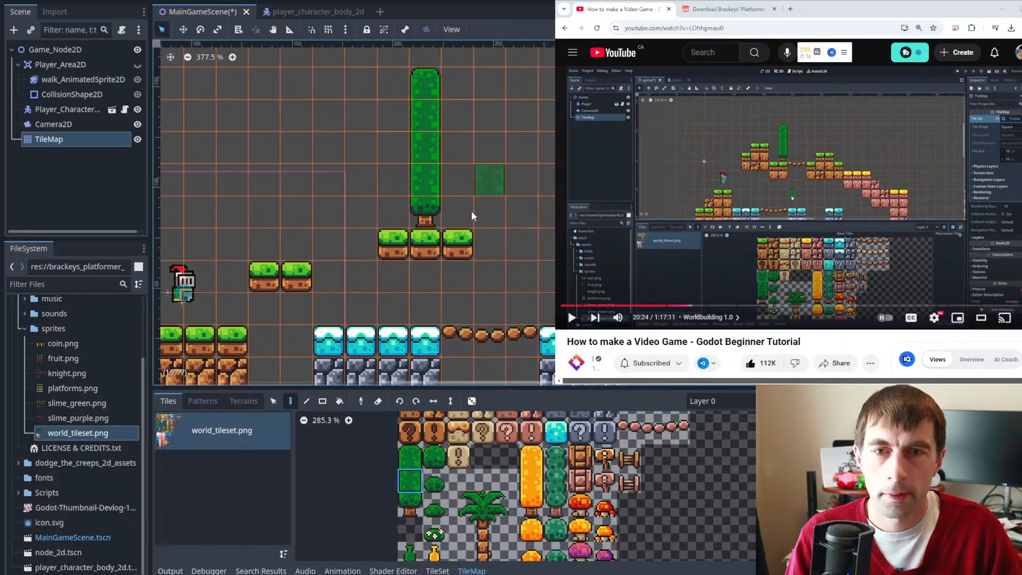
- Place a yellow-topped block at the end of the second rope bridge and stack four pink stone tiles beneath it
mouse_move(436, 241)
middle_down()
mouse_move(461, 240)
mouse_move(451, 192)
mouse_move(352, 169)
middle_up()
middle_drag(651, 245, 543, 181)
scroll(490, 466, up, 2)
scroll(520, 462, down, 3)
scroll(527, 448, down, 2)
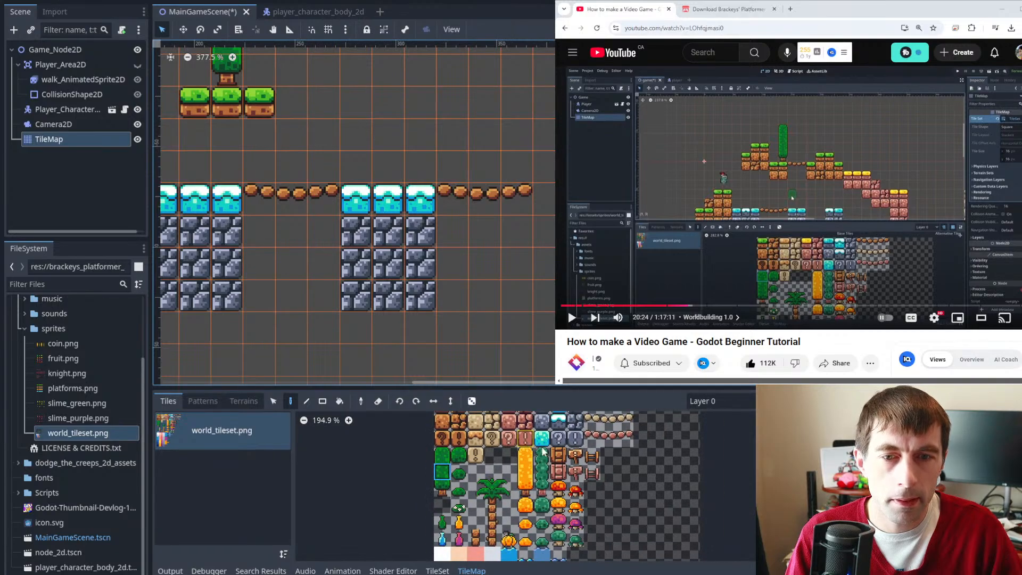
click(489, 491)
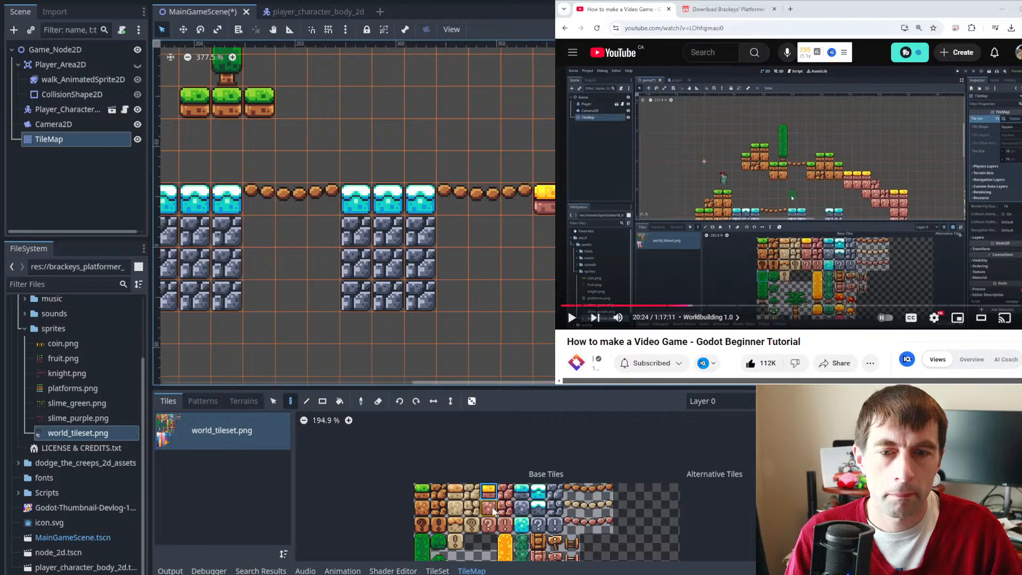
click(503, 492)
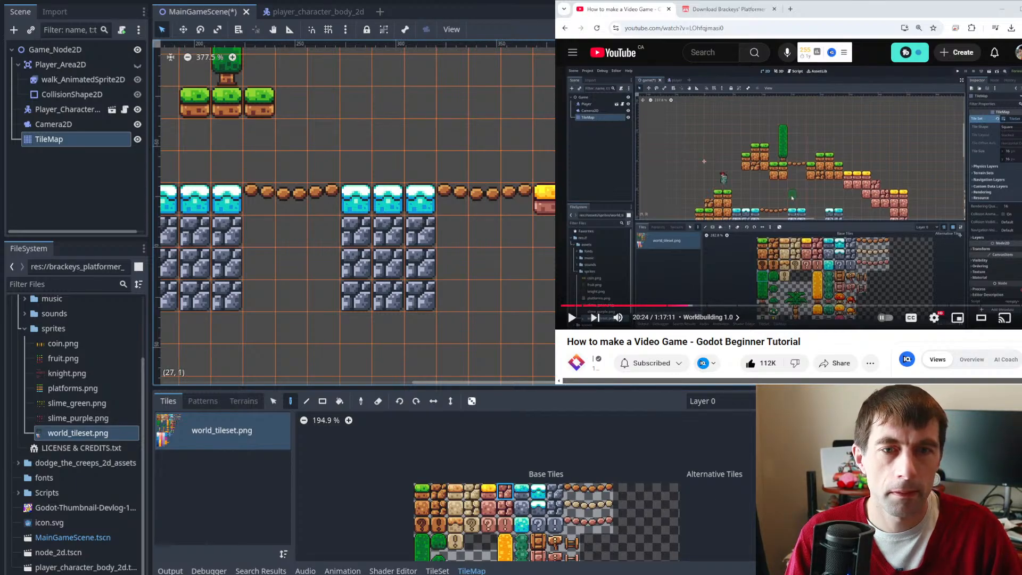
drag(544, 231, 544, 330)
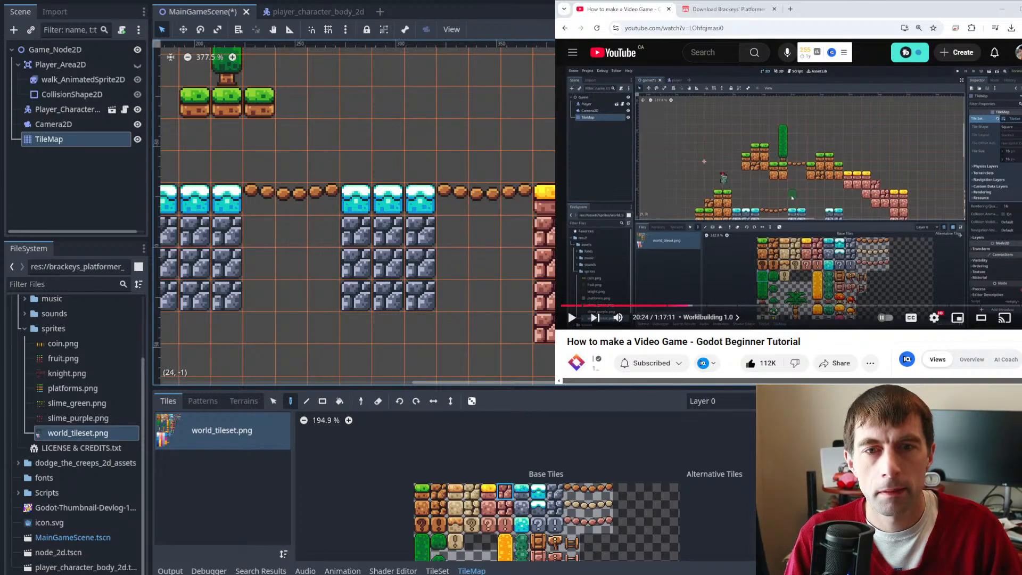
- Watch the tutorial's test run of the level, and pause it once its game window closes
middle_drag(413, 237, 678, 332)
click(831, 144)
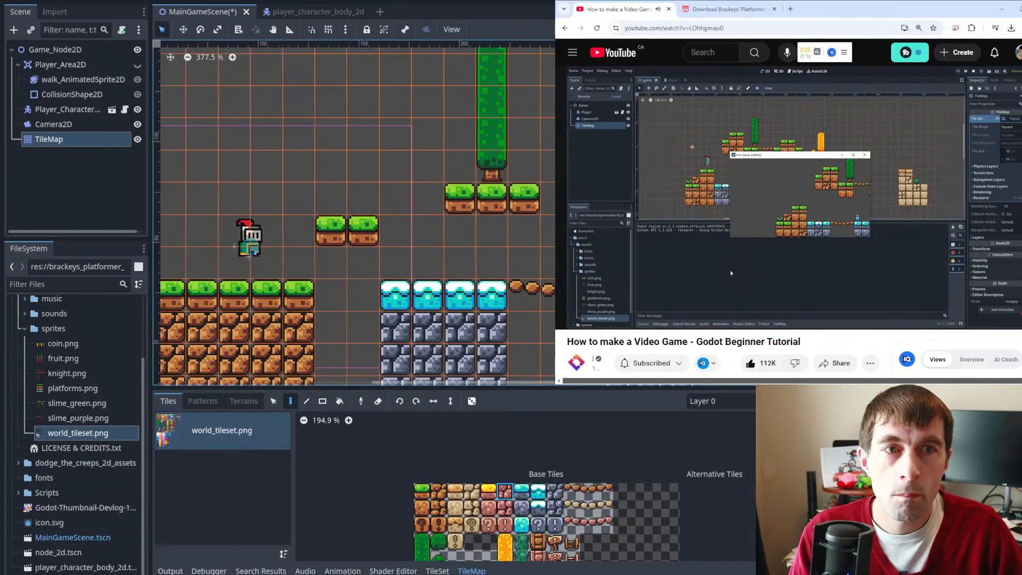
click(895, 143)
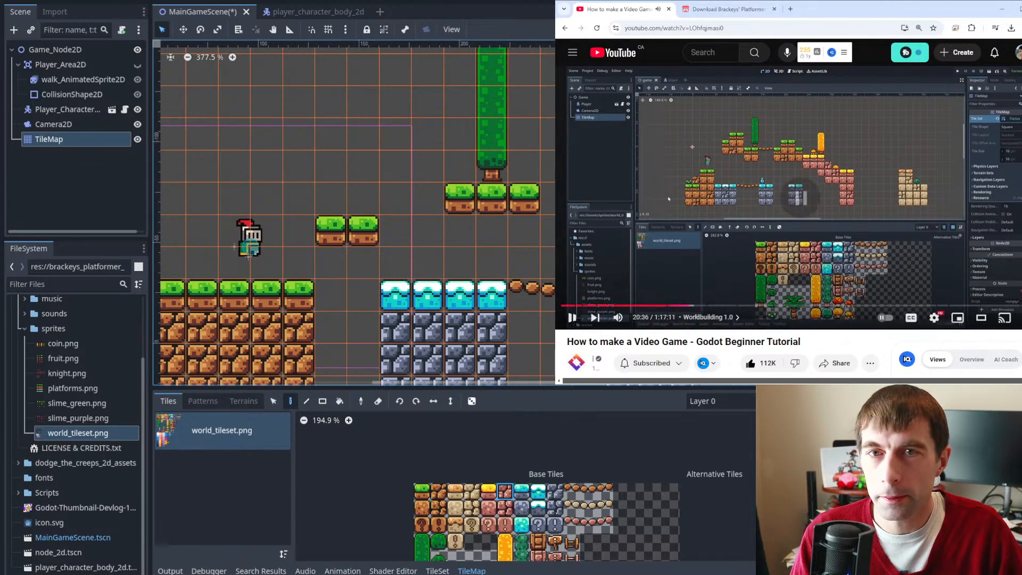
- Run the project to test how the character behaves on the tiles, and close the game window
key(F5)
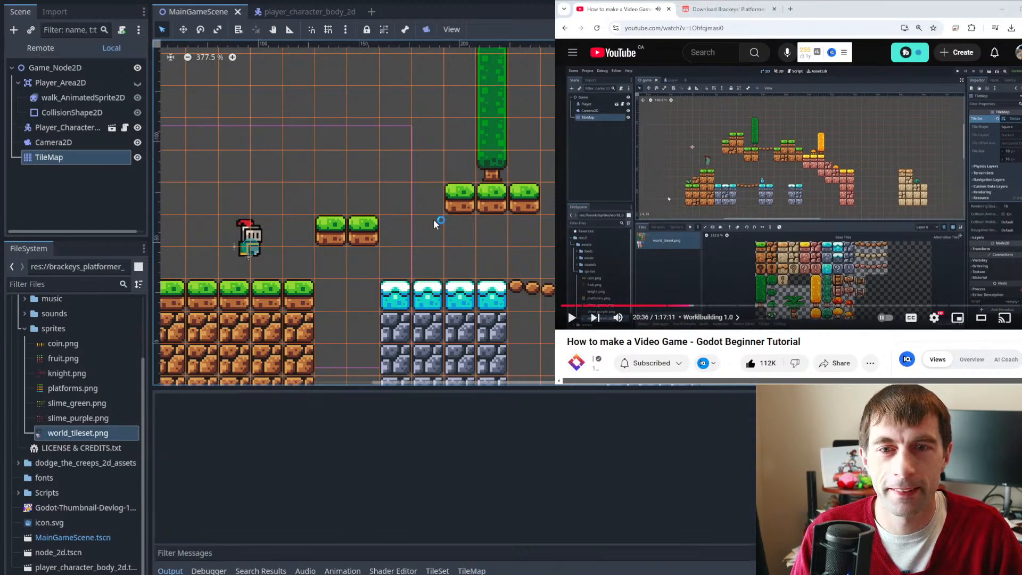
drag(391, 144, 176, 160)
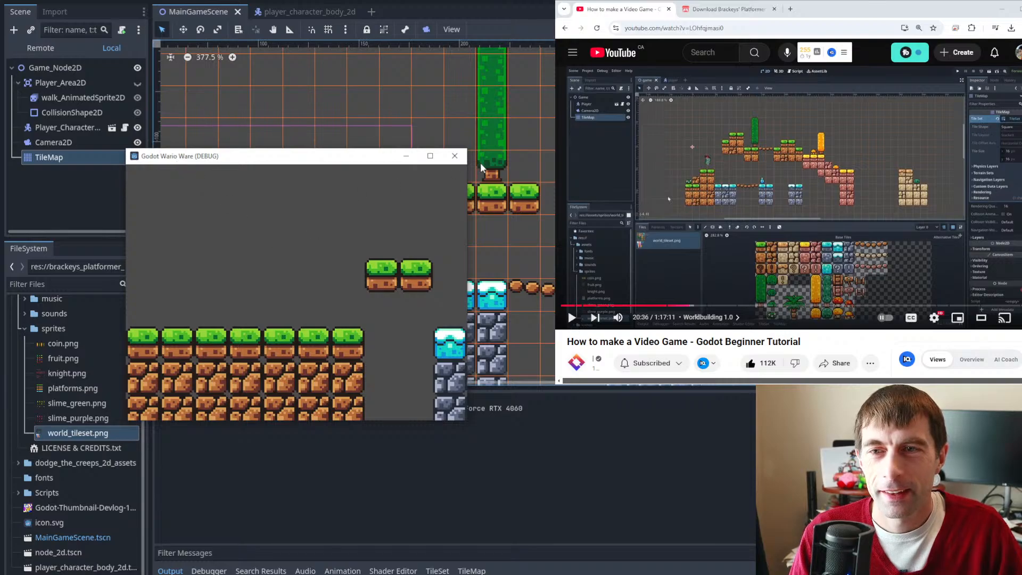
click(455, 156)
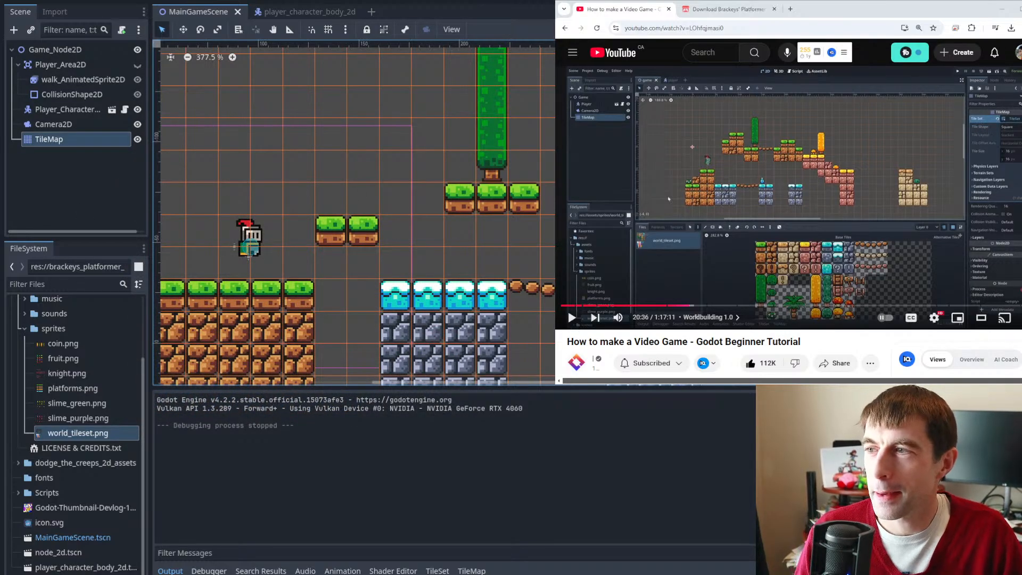
- Follow the tutorial to add a physics layer to the TileMap's tile set, and resume the video
click(761, 157)
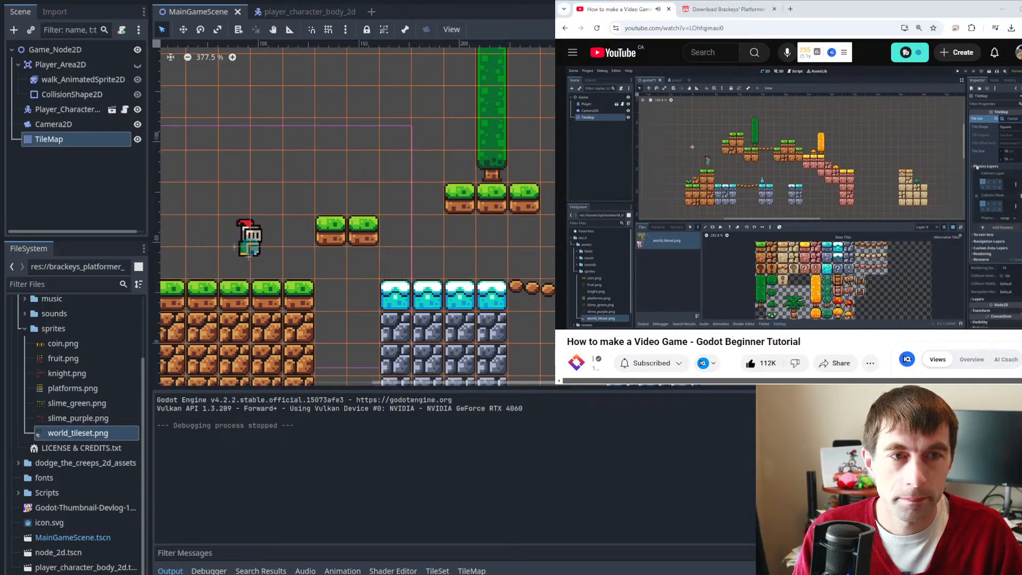
key(space)
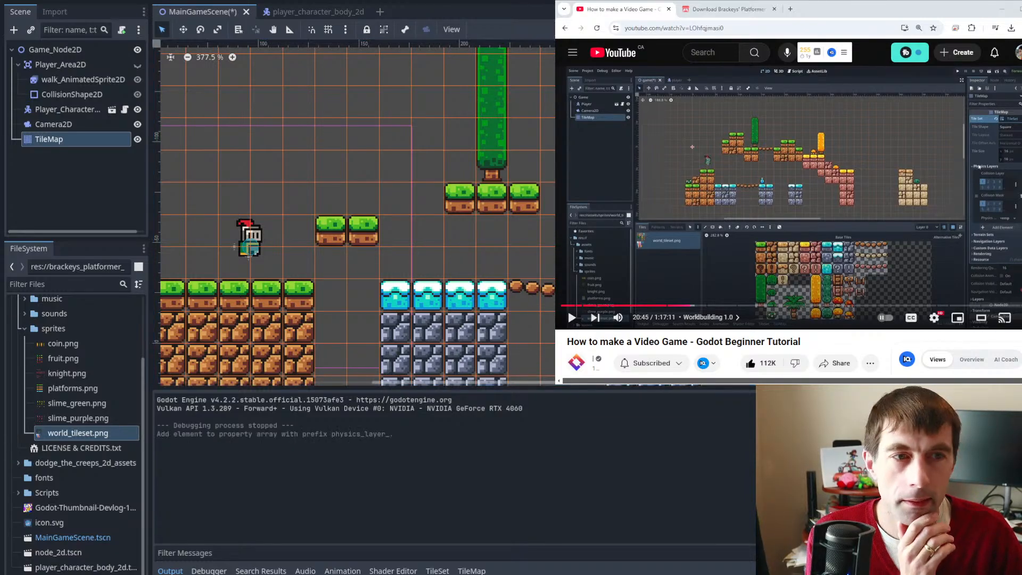
click(947, 163)
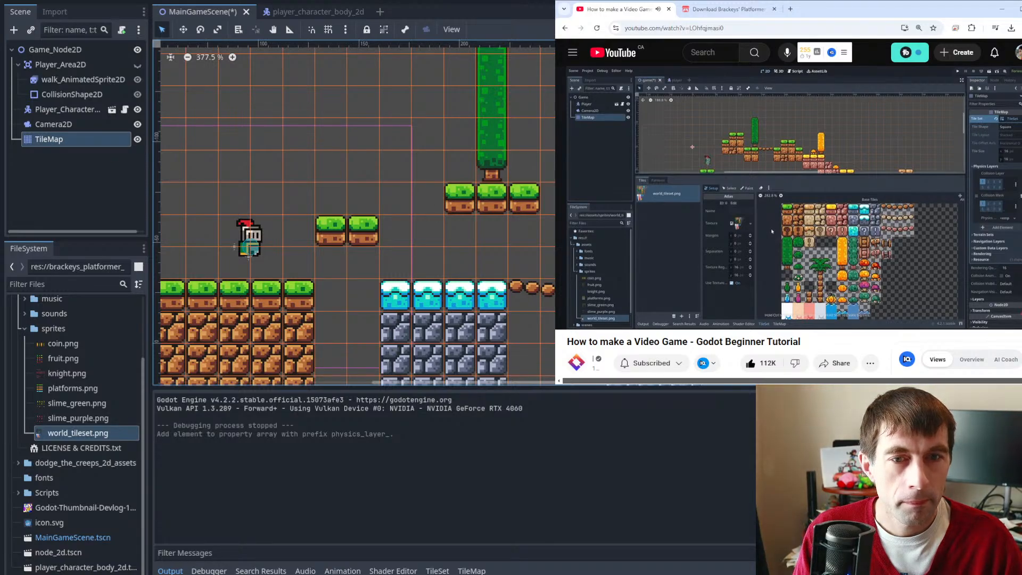
- Follow the tutorial up to the paint property list, and open the TileSet editor in an enlarged panel
drag(346, 387, 346, 359)
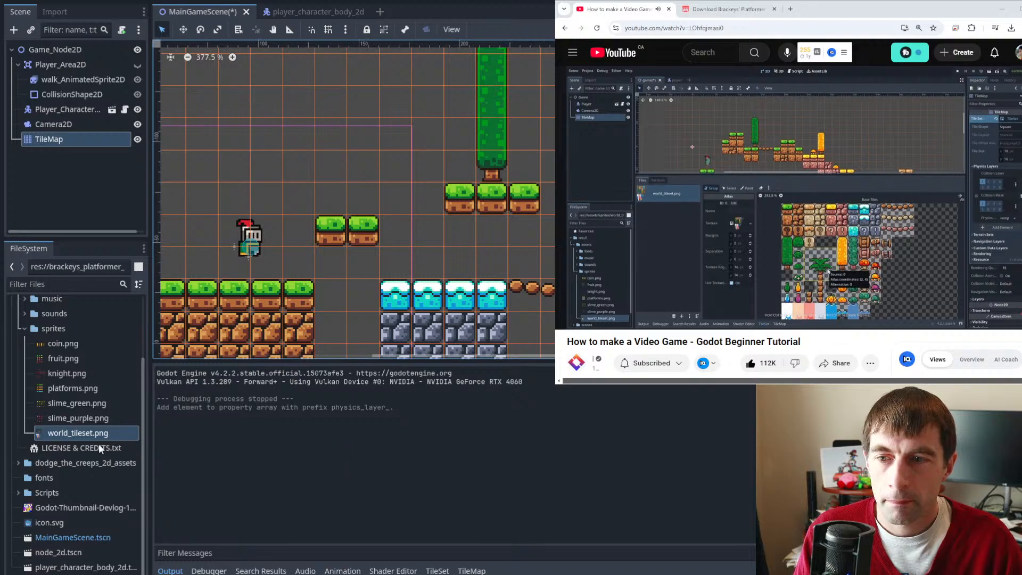
click(38, 139)
click(37, 139)
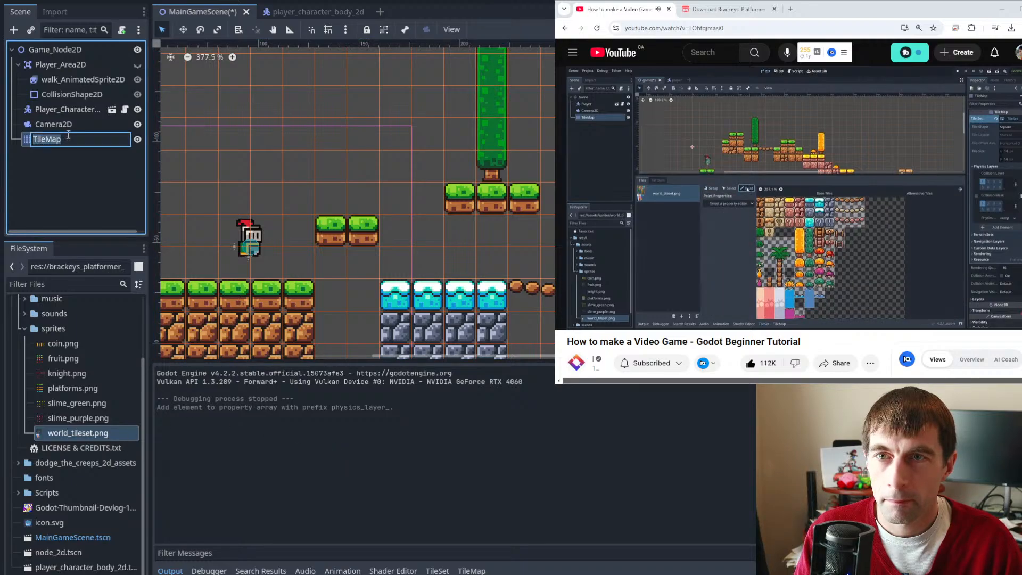
click(961, 148)
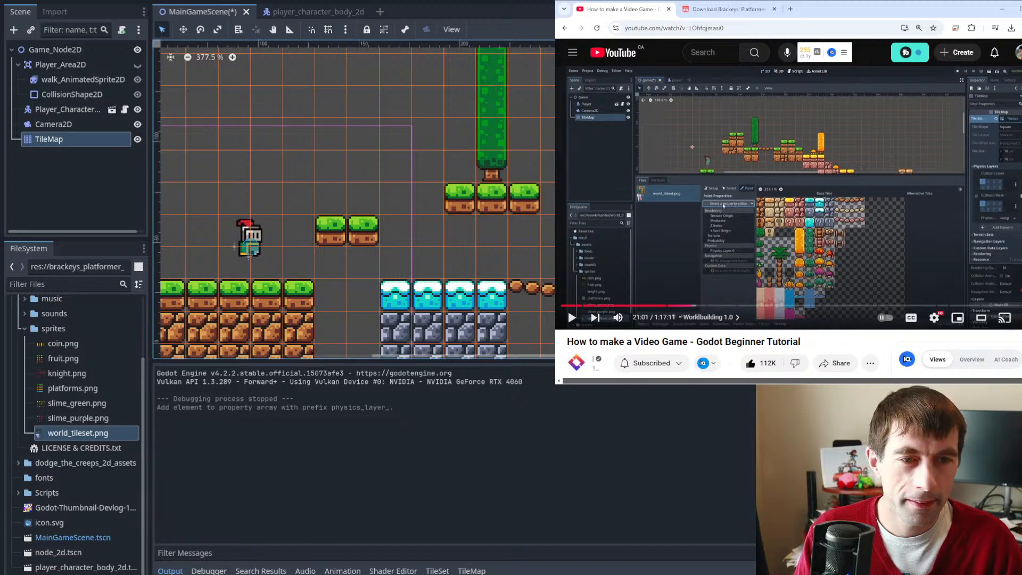
click(439, 571)
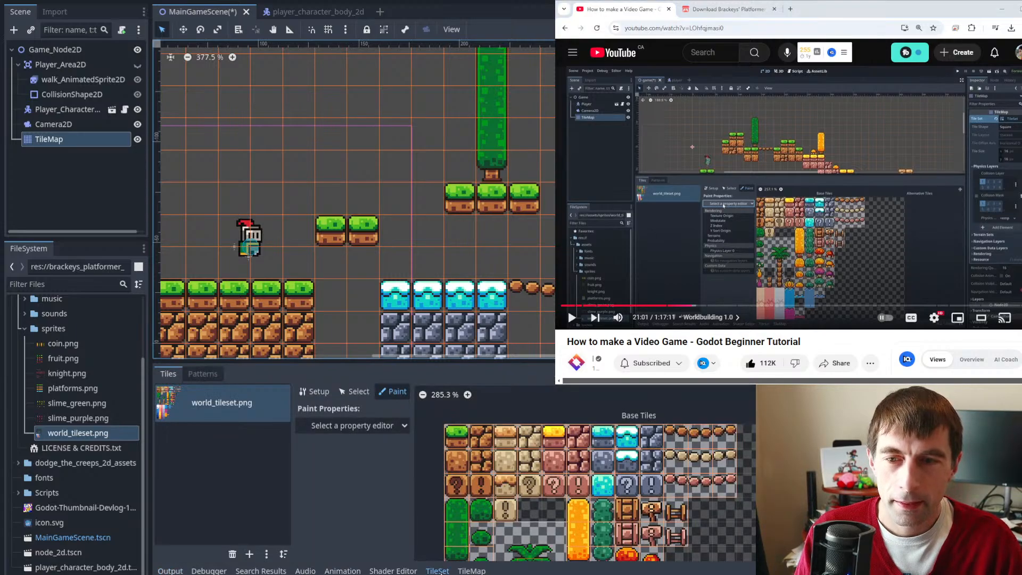
drag(298, 364, 299, 296)
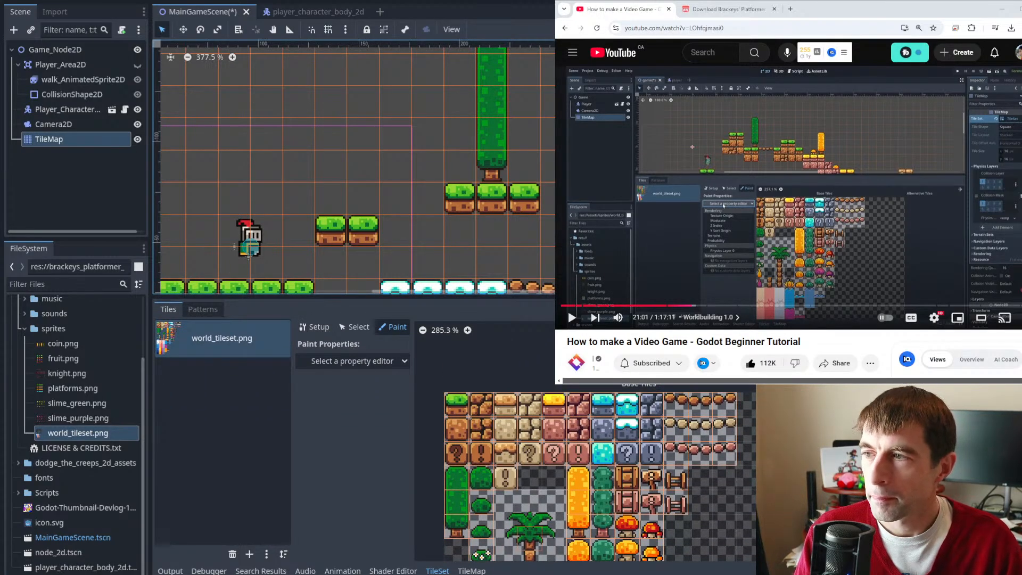
- Choose Physics Layer 0 as the property to paint on the tiles
click(357, 359)
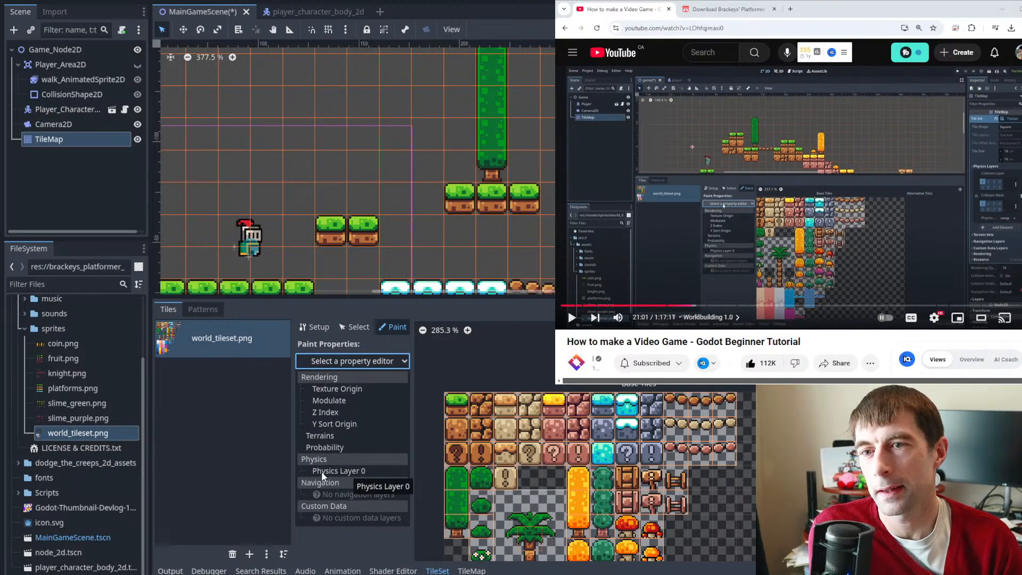
click(447, 462)
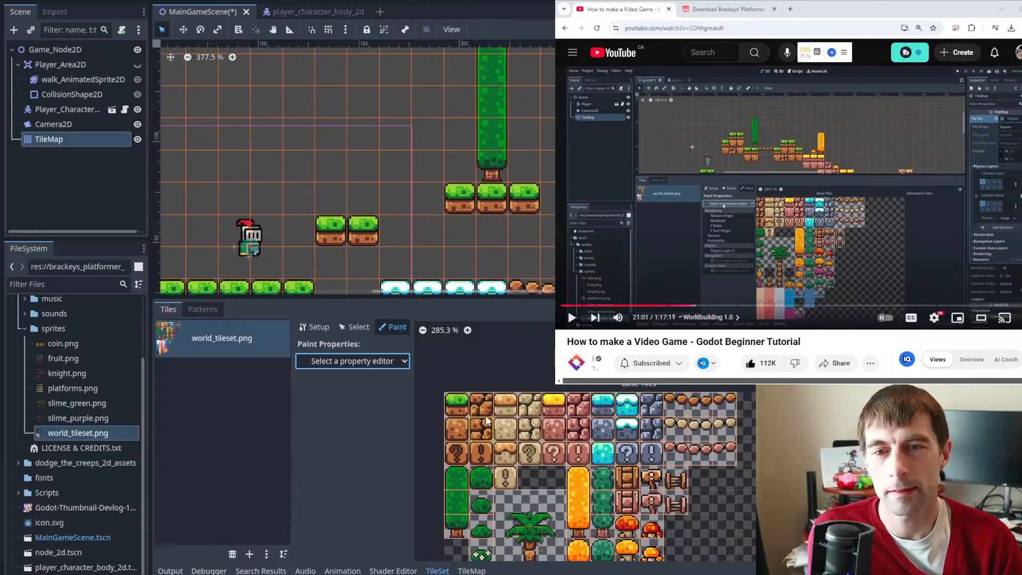
click(373, 361)
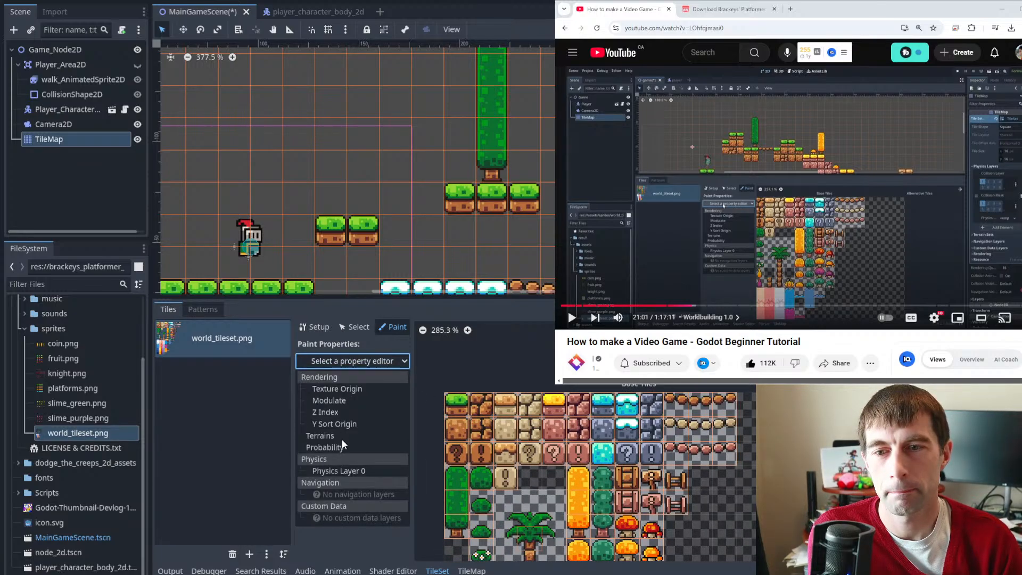
click(343, 471)
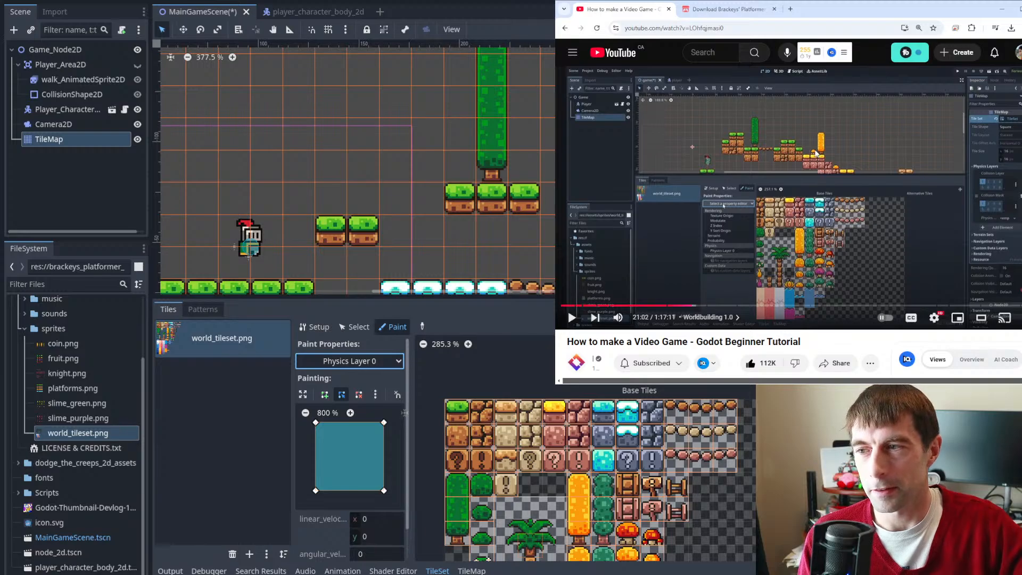
- Paint the full-square collision shape onto all block and bridge tiles in the tileset's upper three rows
click(807, 236)
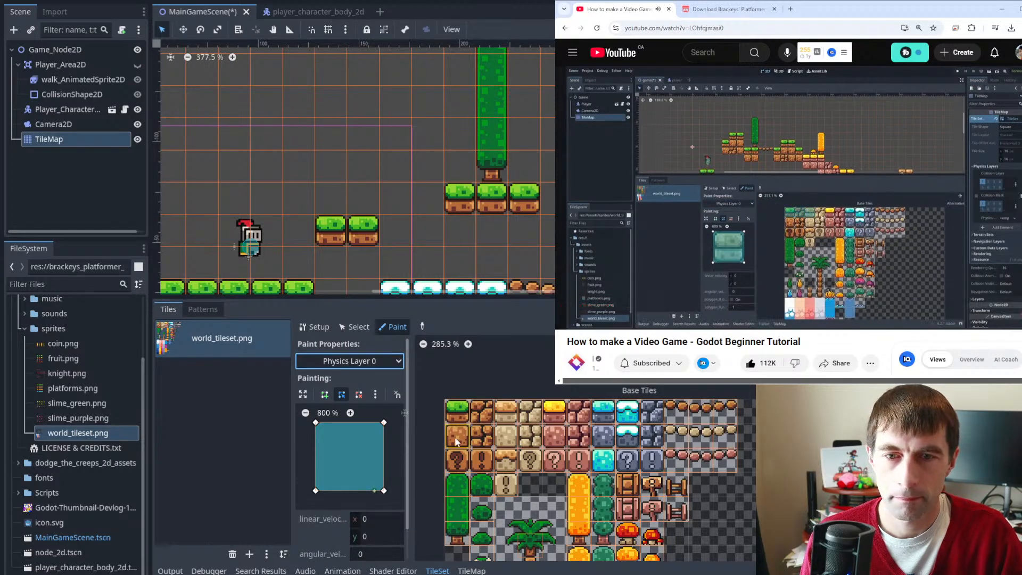
mouse_move(455, 440)
mouse_down()
mouse_move(456, 411)
mouse_move(479, 415)
mouse_move(481, 435)
mouse_move(463, 439)
mouse_move(482, 458)
mouse_move(652, 459)
mouse_move(651, 420)
mouse_move(548, 436)
mouse_move(497, 428)
mouse_move(636, 436)
mouse_move(570, 414)
mouse_move(673, 412)
mouse_move(732, 431)
mouse_move(678, 444)
mouse_move(710, 432)
mouse_up()
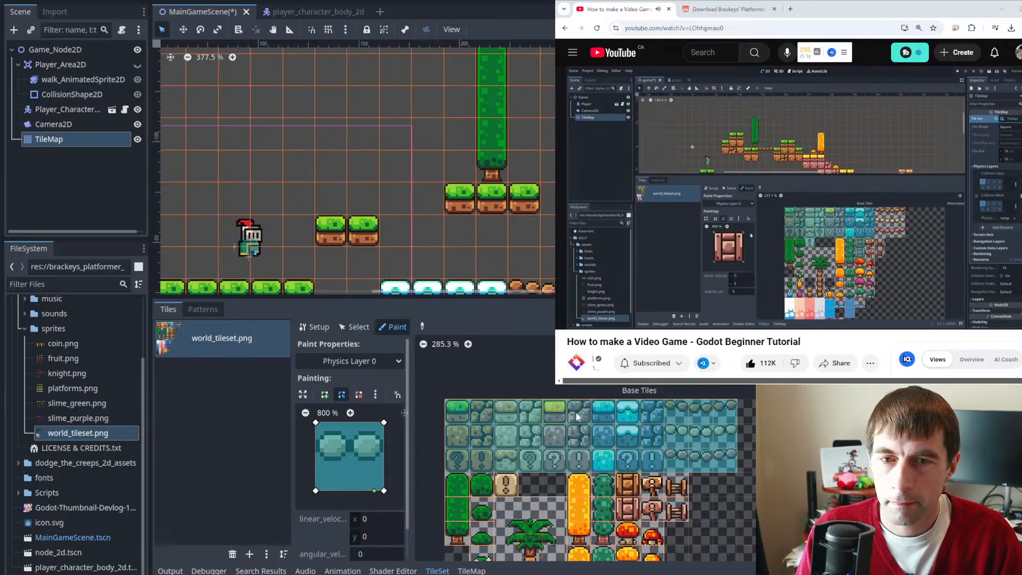
scroll(655, 439, down, 2)
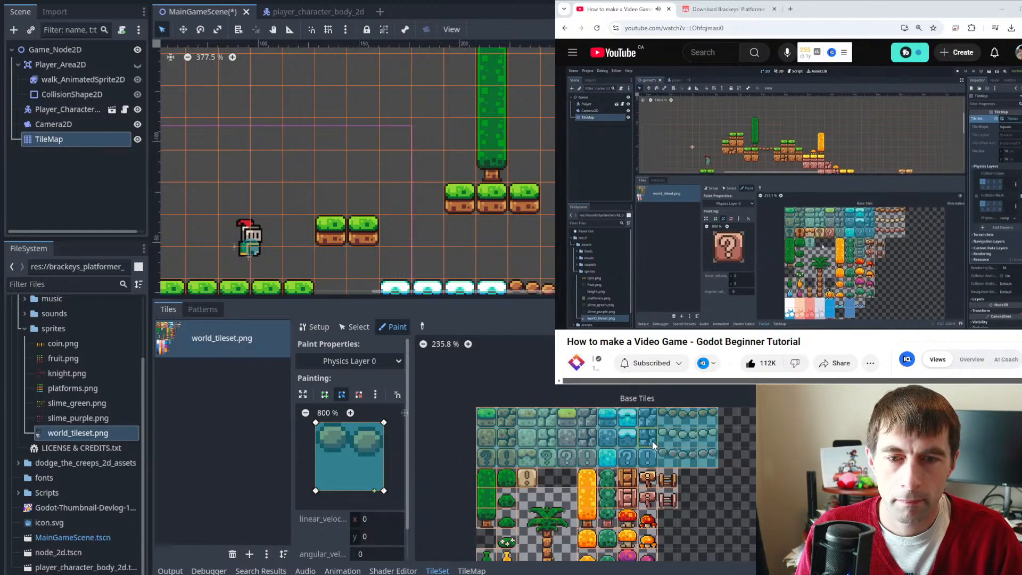
- Pause the tutorial and clear the collision polygon used for painting
scroll(666, 452, down, 4)
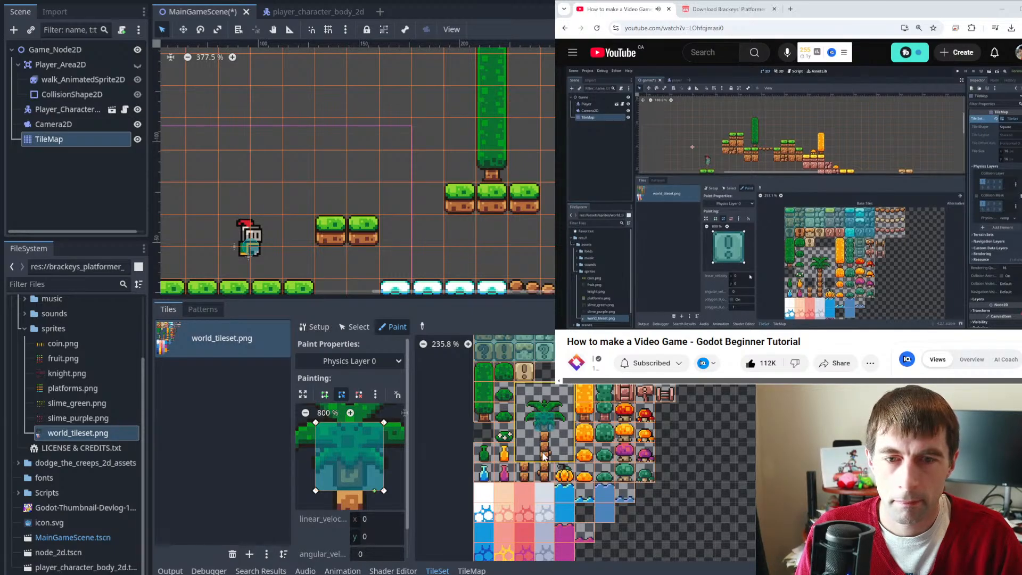
click(800, 198)
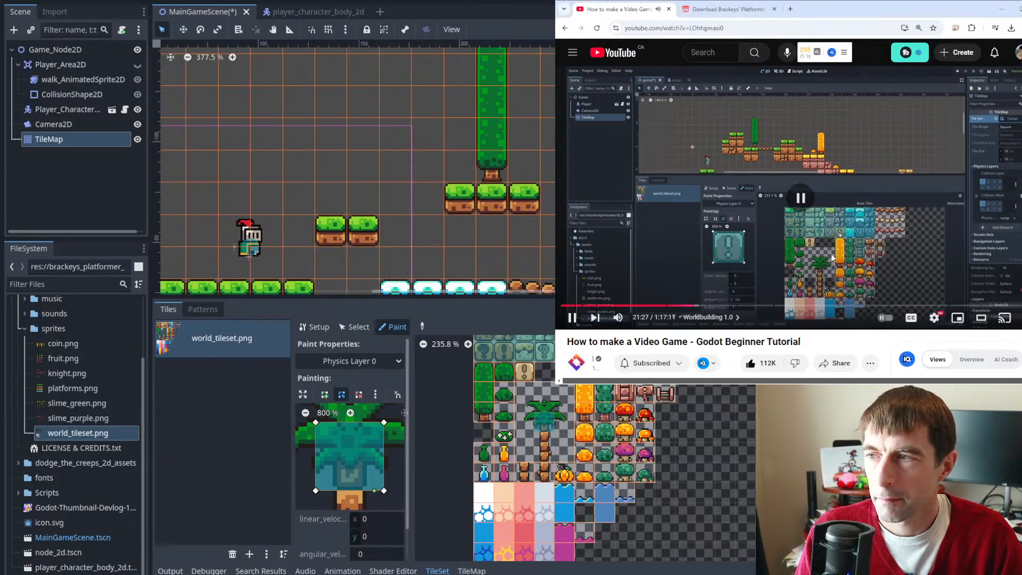
click(376, 395)
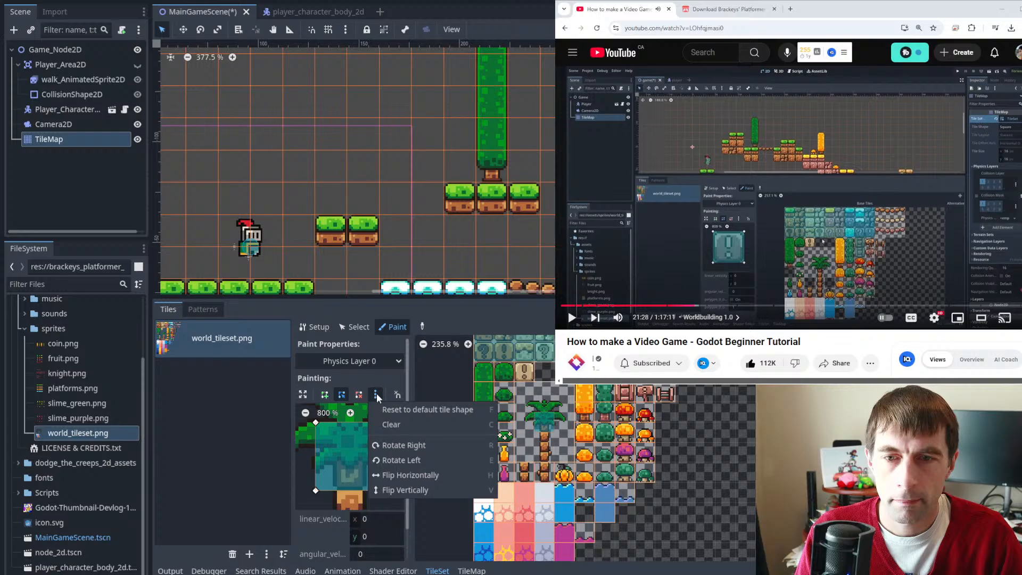
click(391, 425)
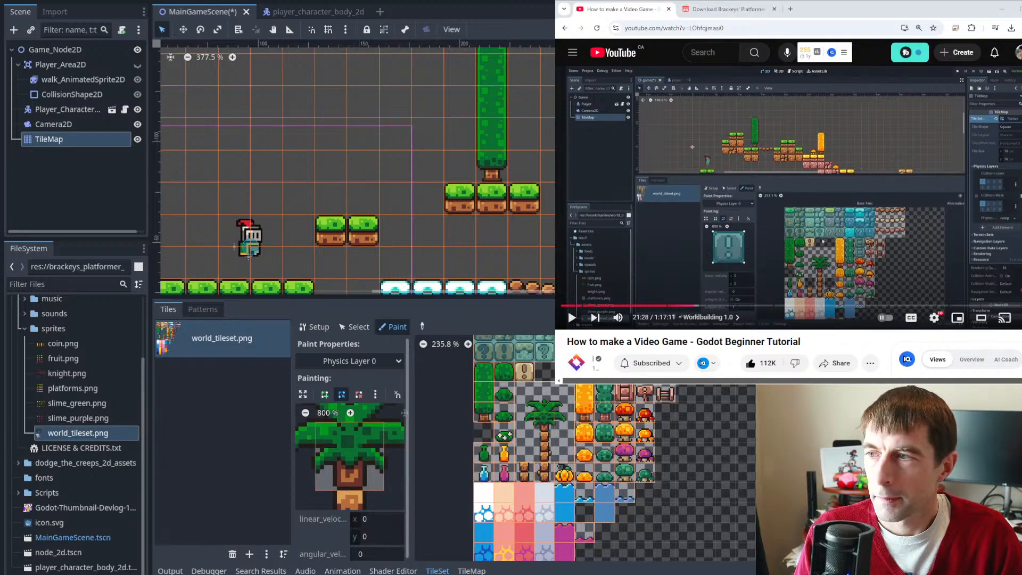
- Follow the tutorial a little further, pause it, and enlarge the TileSet editor panel
click(800, 198)
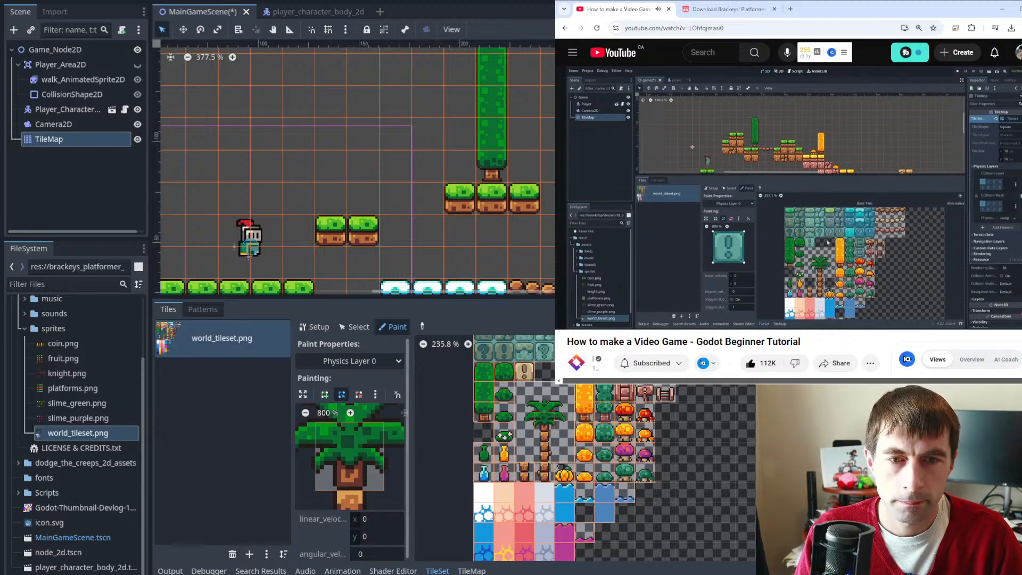
click(626, 393)
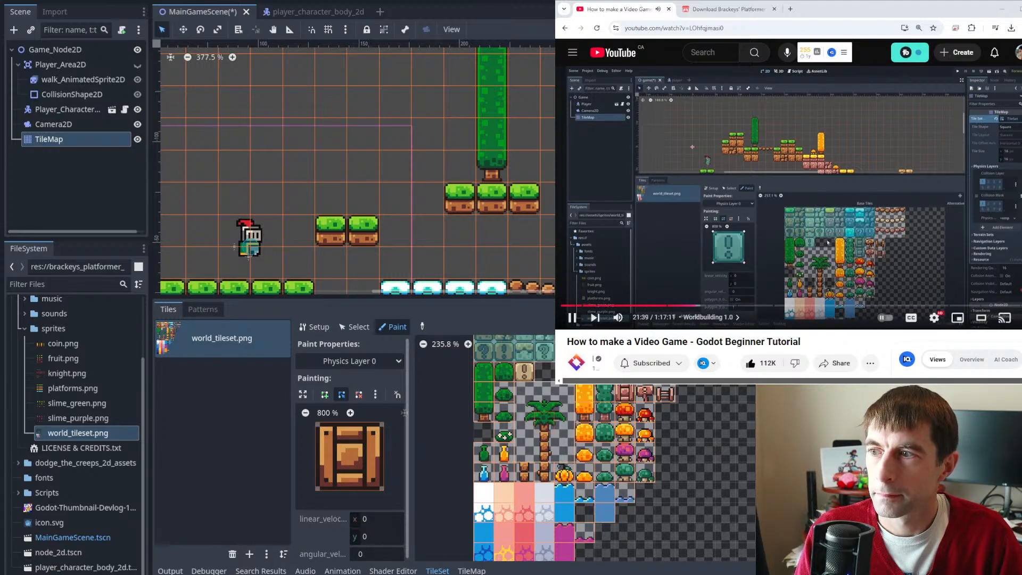
key(space)
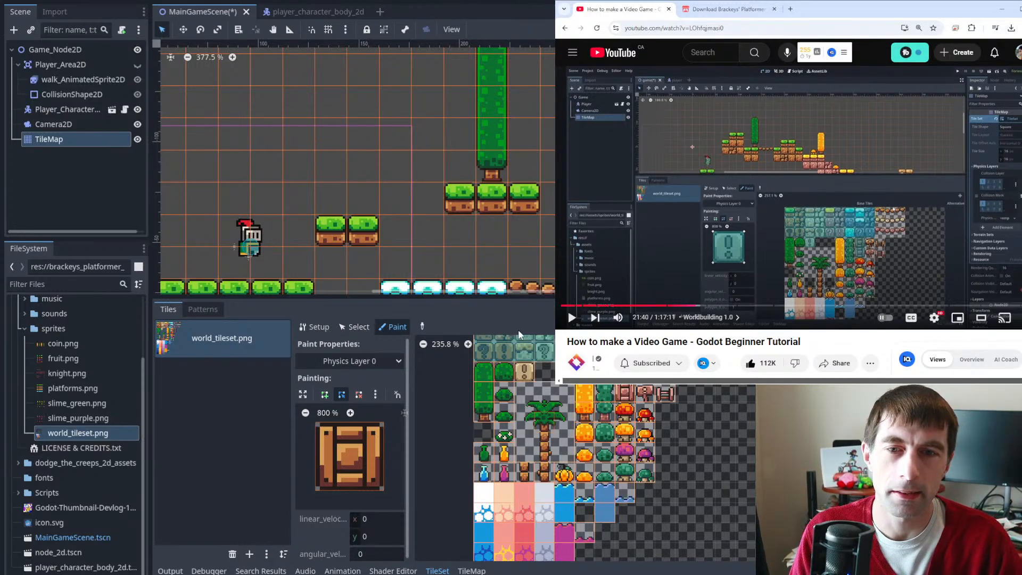
drag(491, 297, 493, 263)
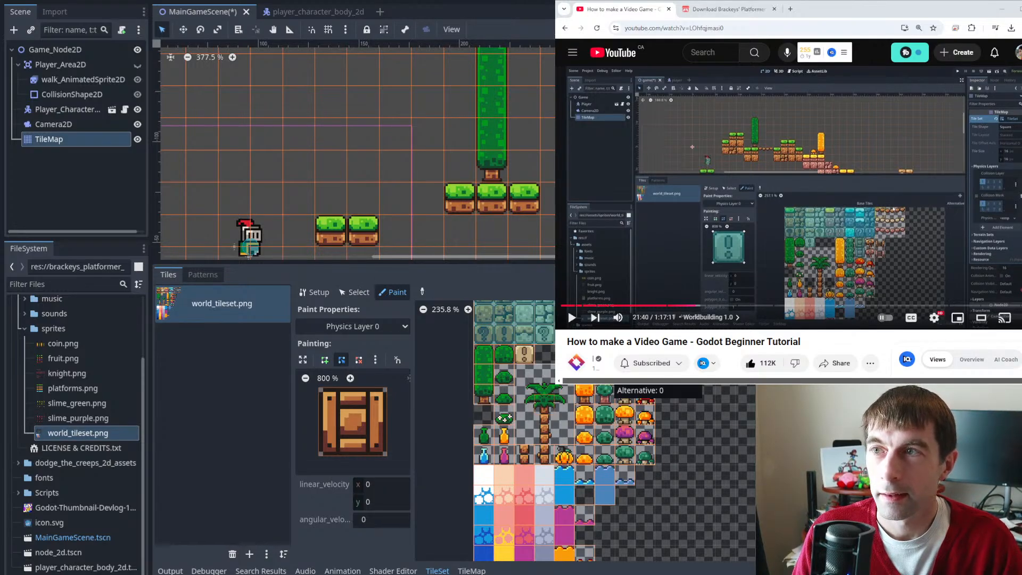
click(645, 374)
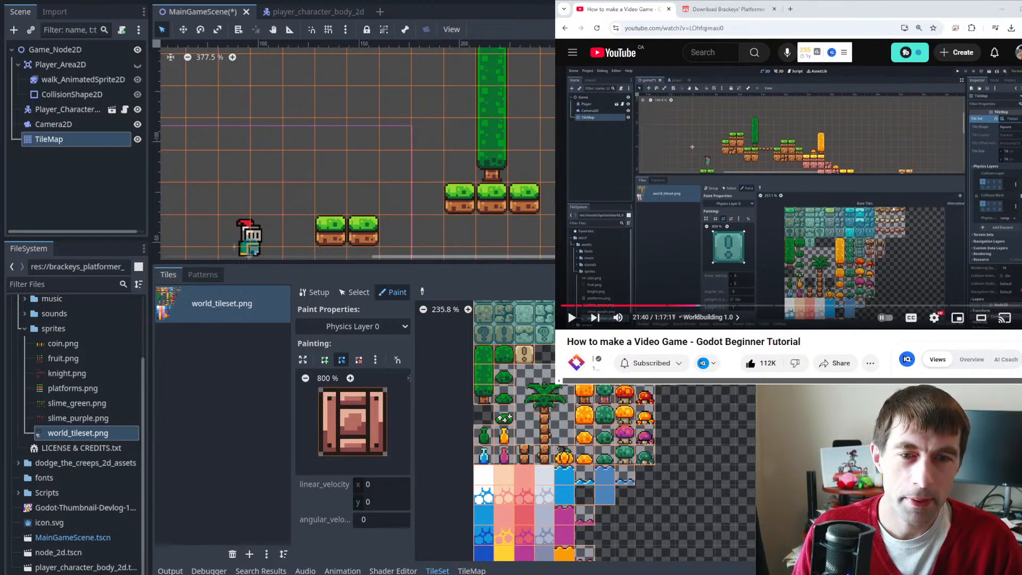
click(400, 291)
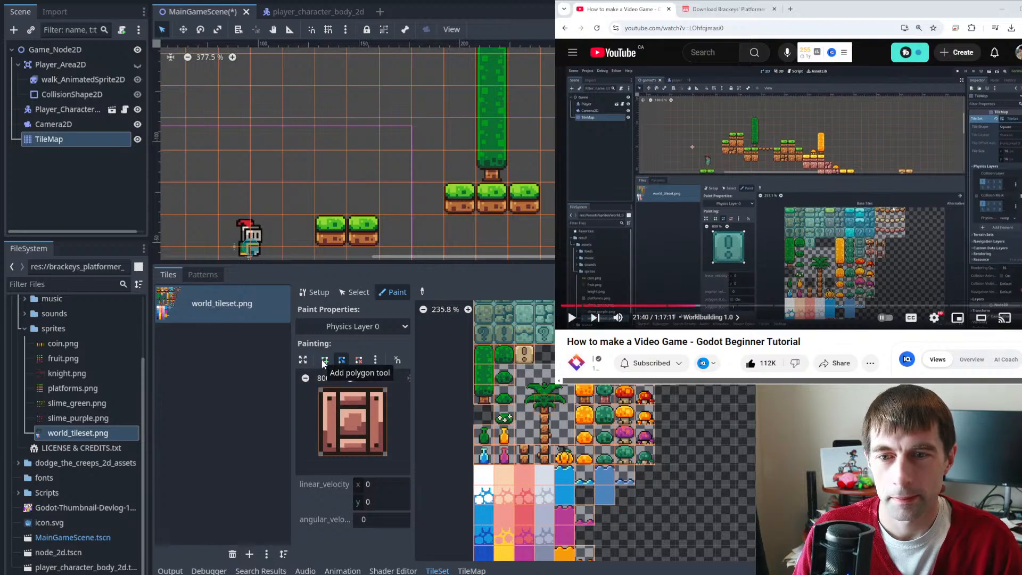
click(355, 293)
click(396, 292)
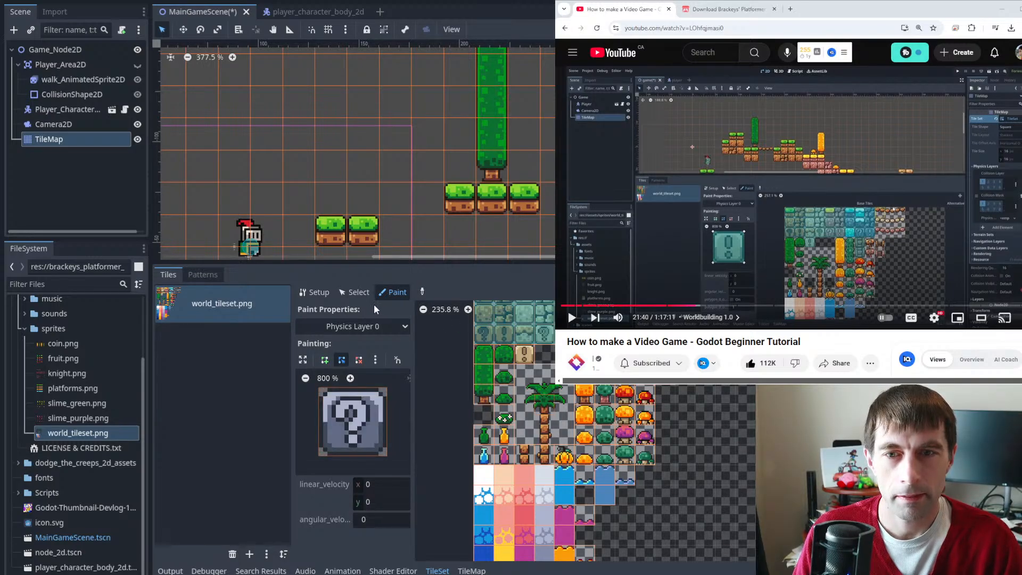
click(375, 360)
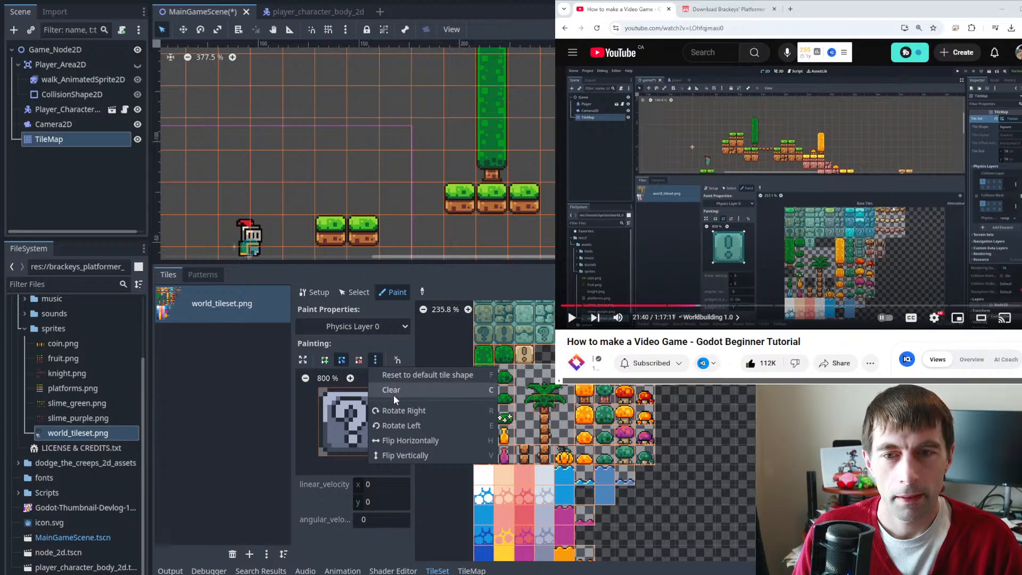
click(373, 350)
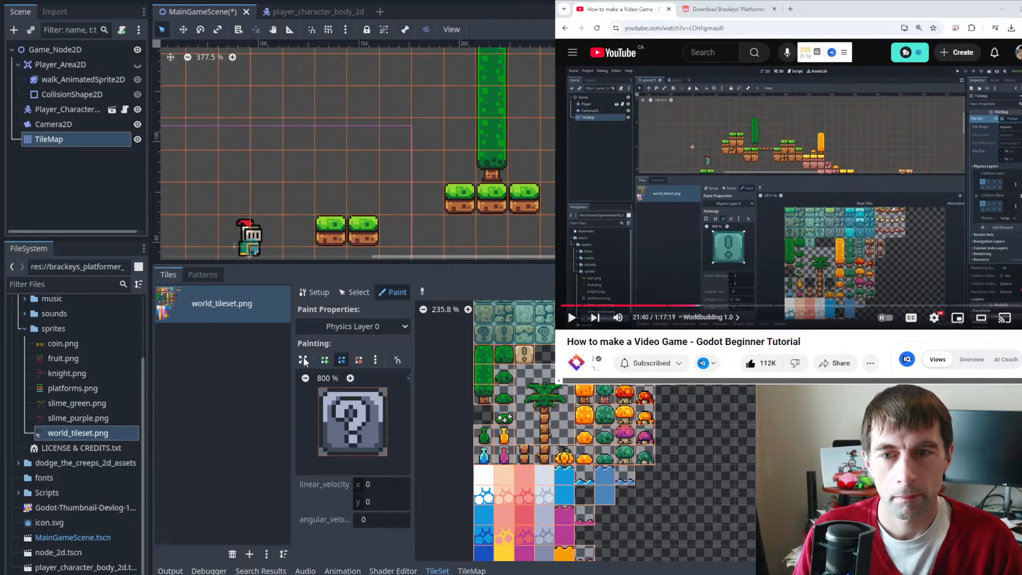
click(324, 360)
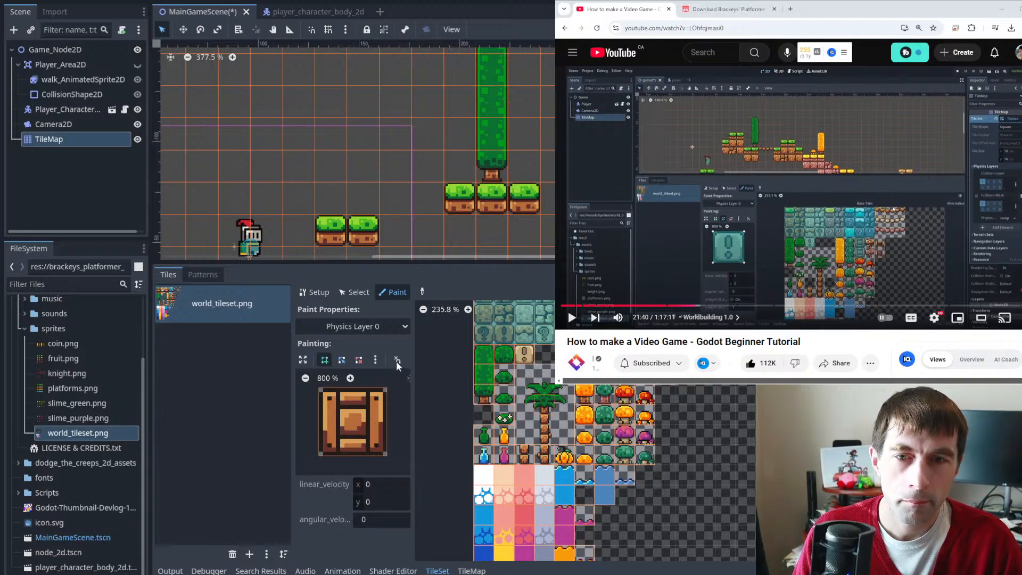
- Pick up the full-square collision shape from an already painted block tile and paint it onto the two crate tiles
click(423, 291)
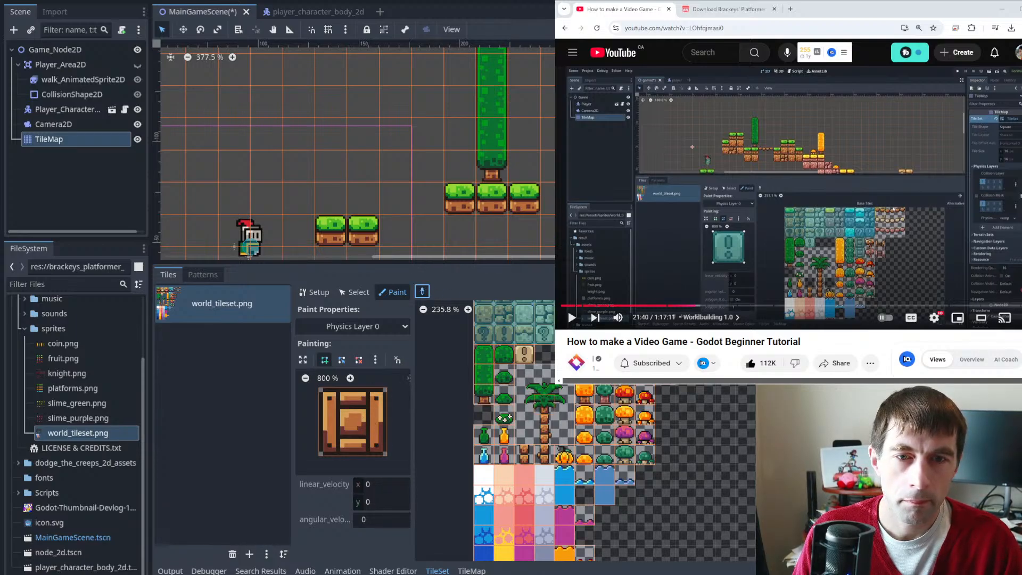
click(624, 334)
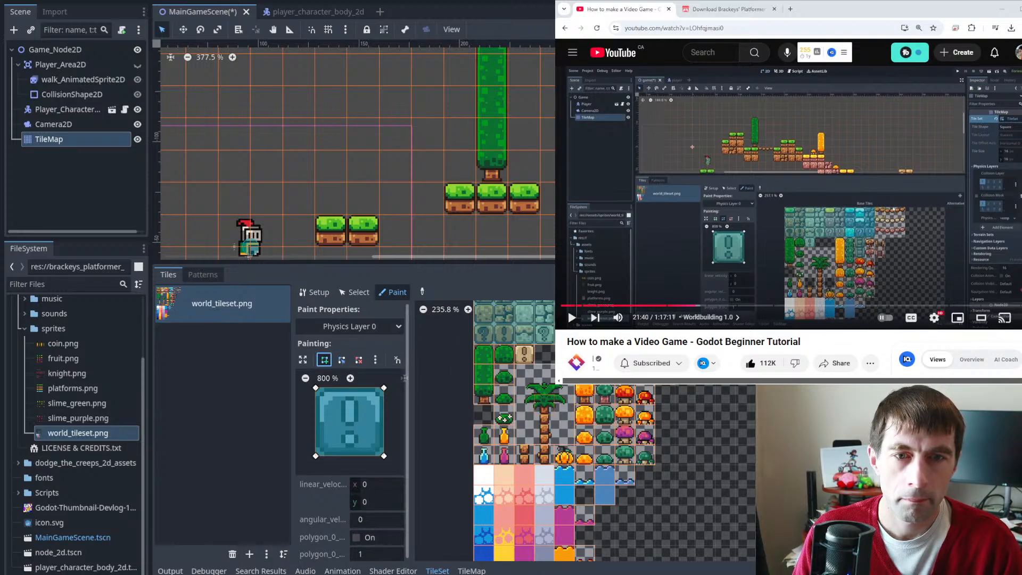
drag(607, 334, 565, 314)
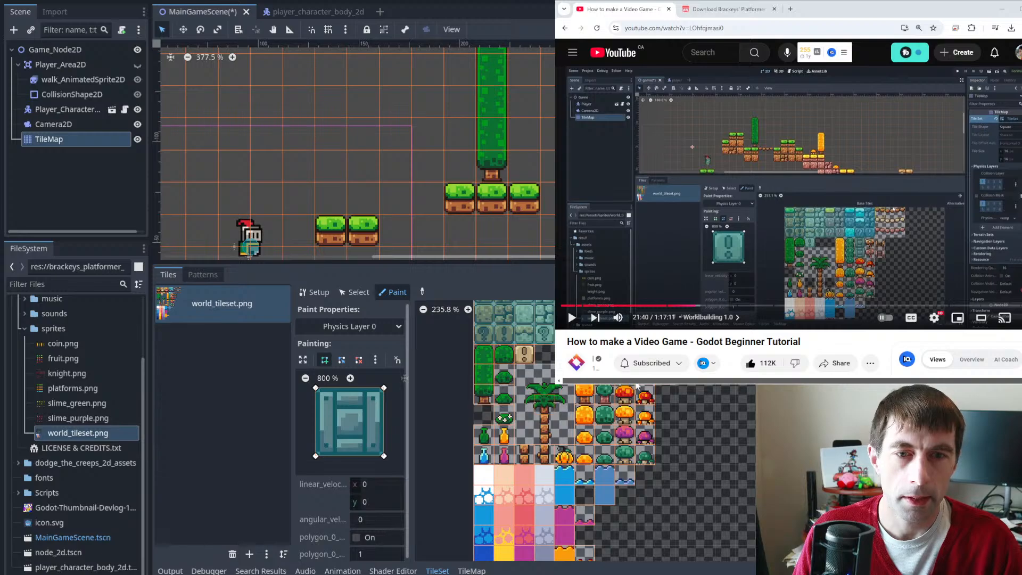
middle_drag(693, 422, 670, 477)
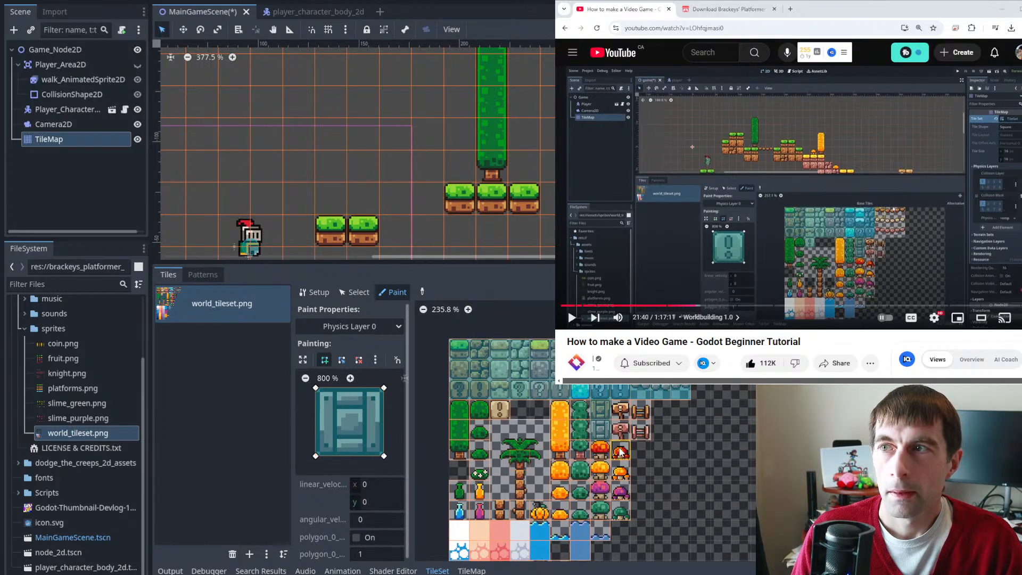
- Follow the tutorial's part on reshaping the collision polygon for the bridge tiles, with the own bridge tiles shown enlarged
click(911, 223)
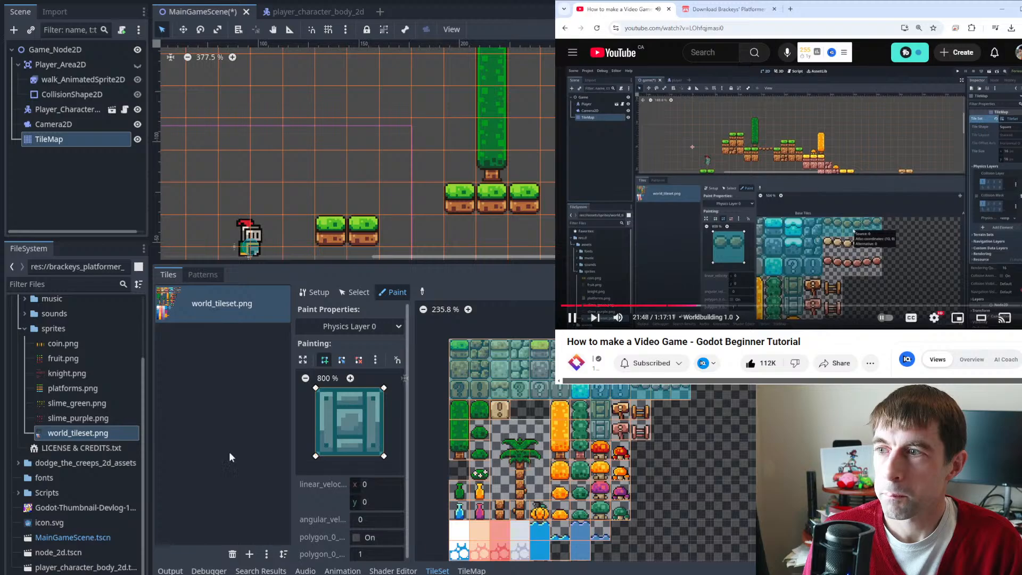
middle_drag(650, 389, 586, 438)
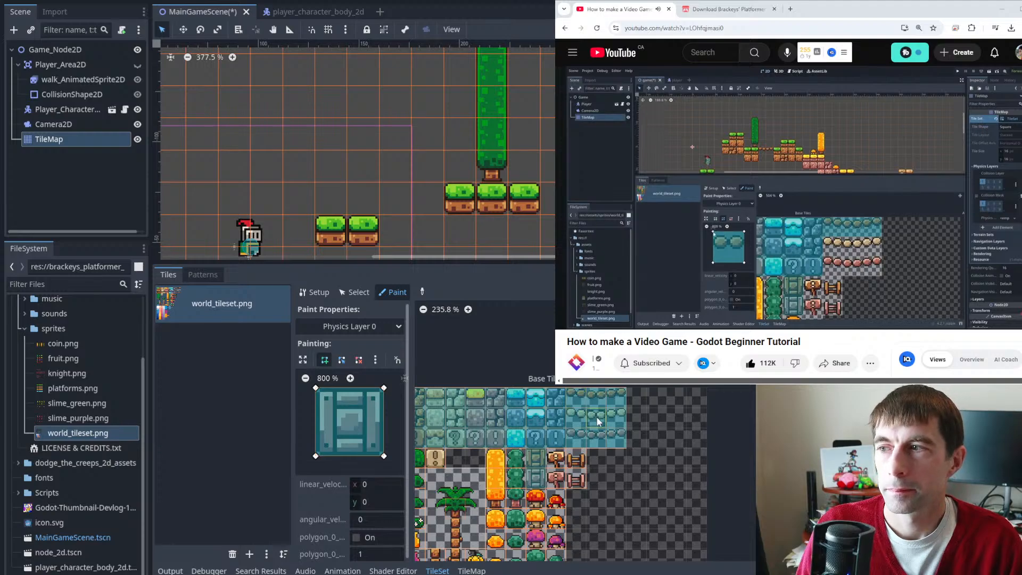
scroll(585, 419, down, 3)
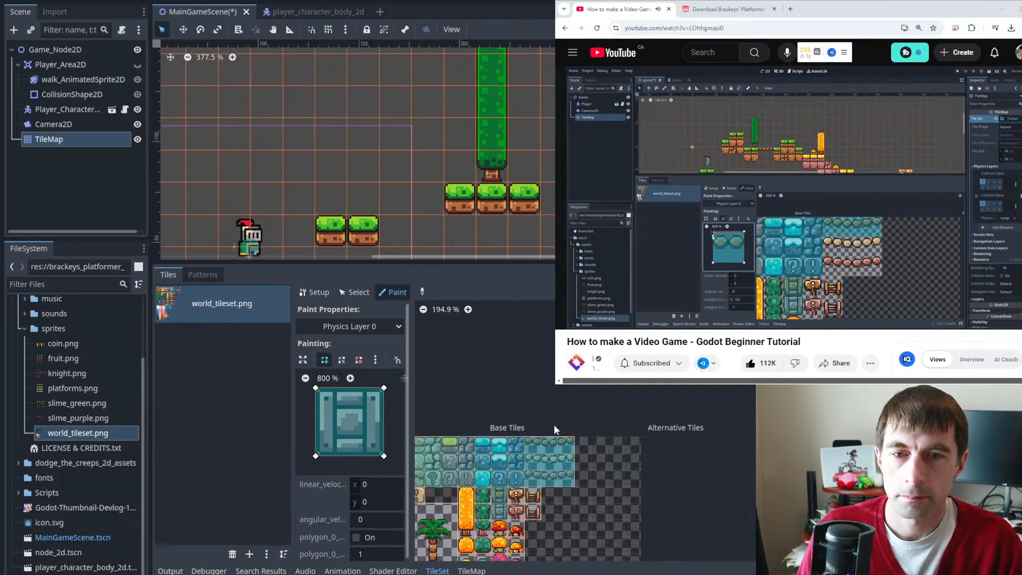
scroll(554, 492, up, 15)
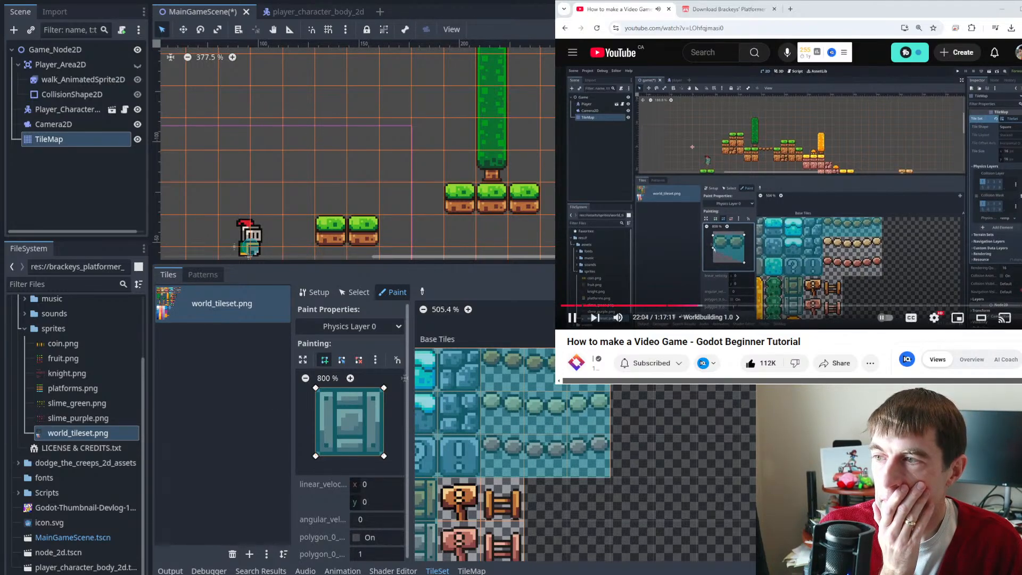
click(800, 197)
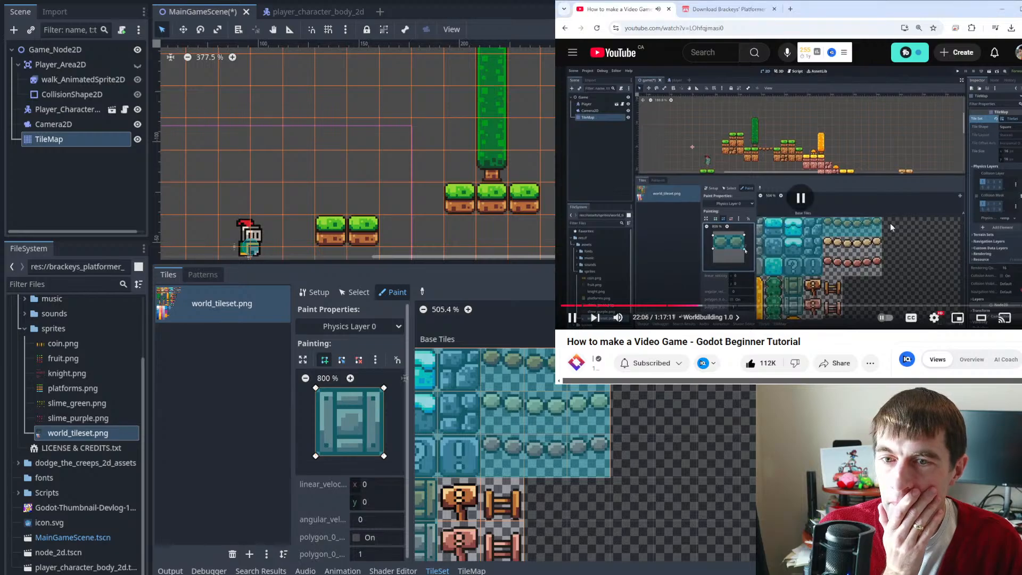
click(508, 364)
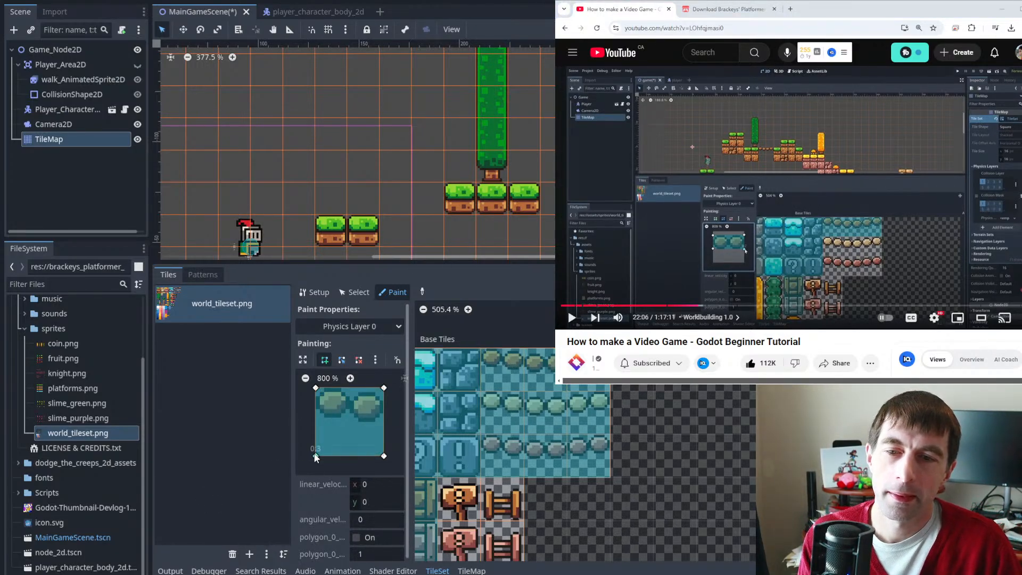
drag(314, 458, 308, 430)
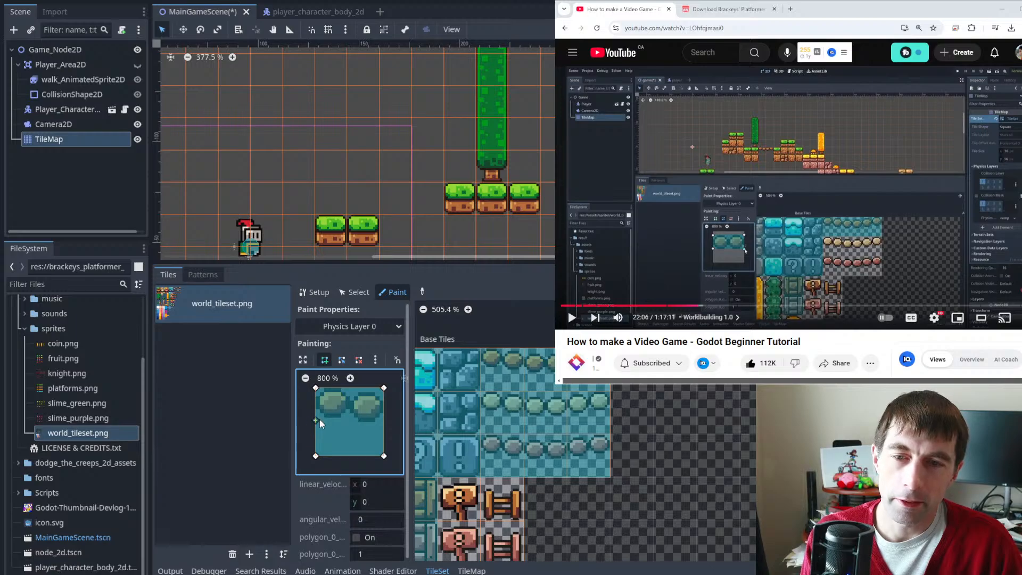
click(312, 418)
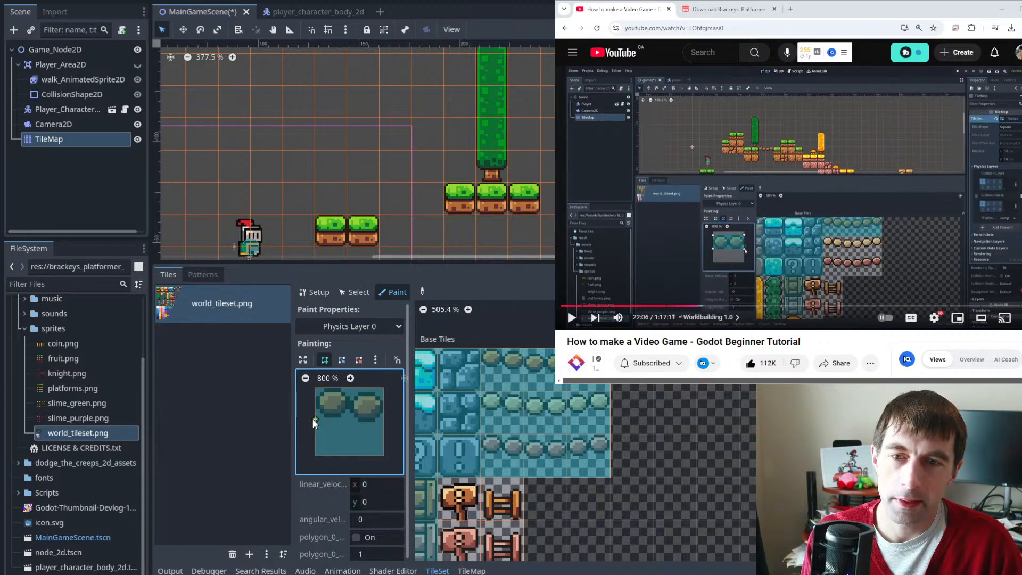
- Raise the collision polygon's two lower points to just under the bridge planks, and paint the shape onto the first two top-row bridge tiles
click(342, 360)
drag(313, 458, 316, 427)
drag(384, 455, 386, 430)
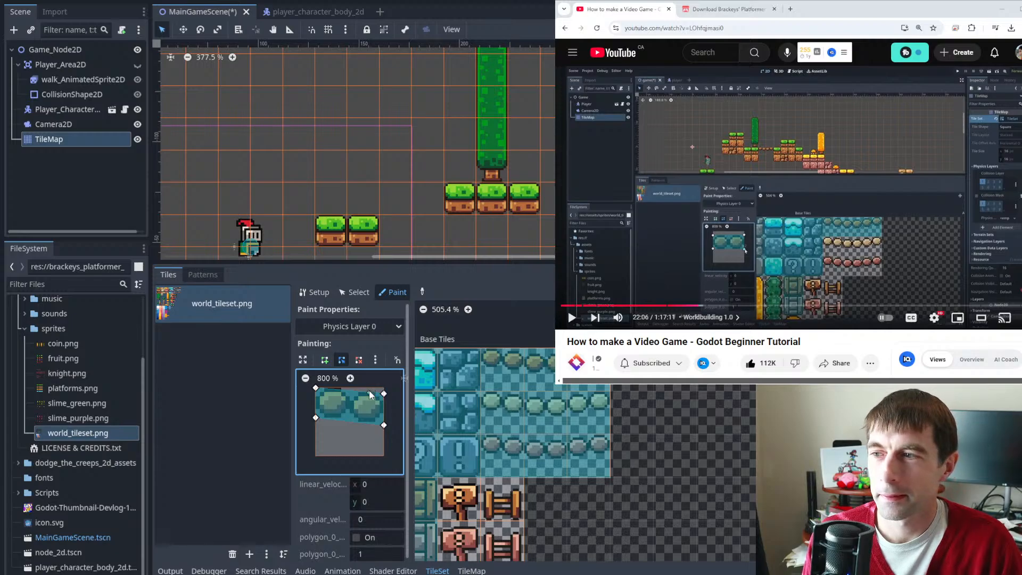
click(538, 370)
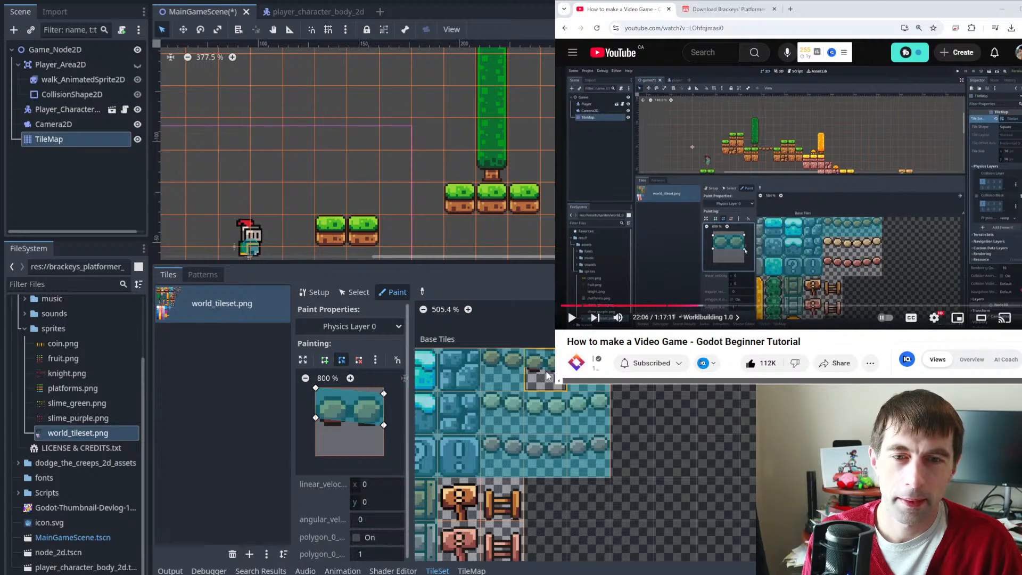
click(497, 375)
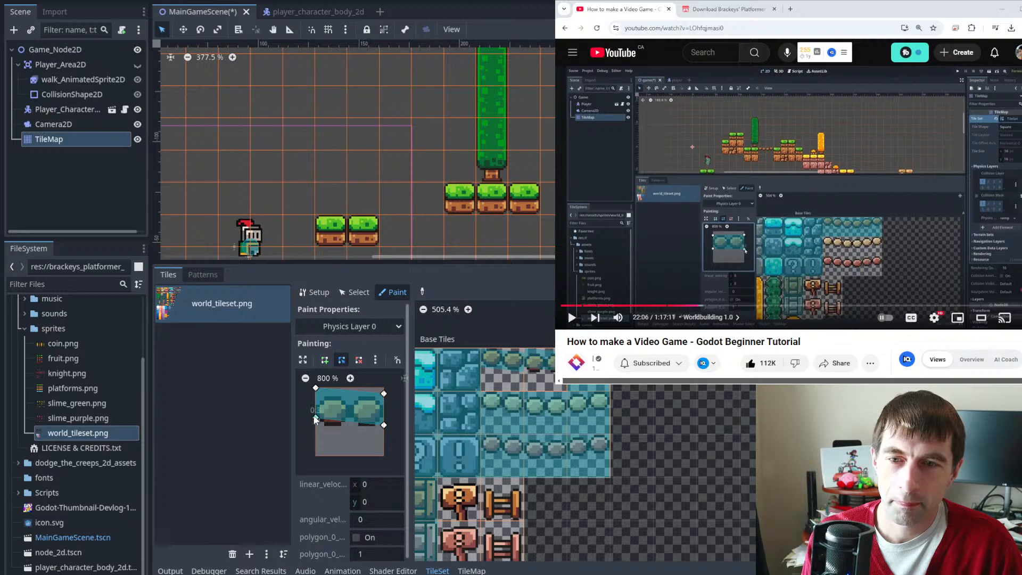
- Level the collision polygon's two left points with its right ones along the bridge planks, and enlarge the TileSet editor panel
drag(316, 418, 316, 425)
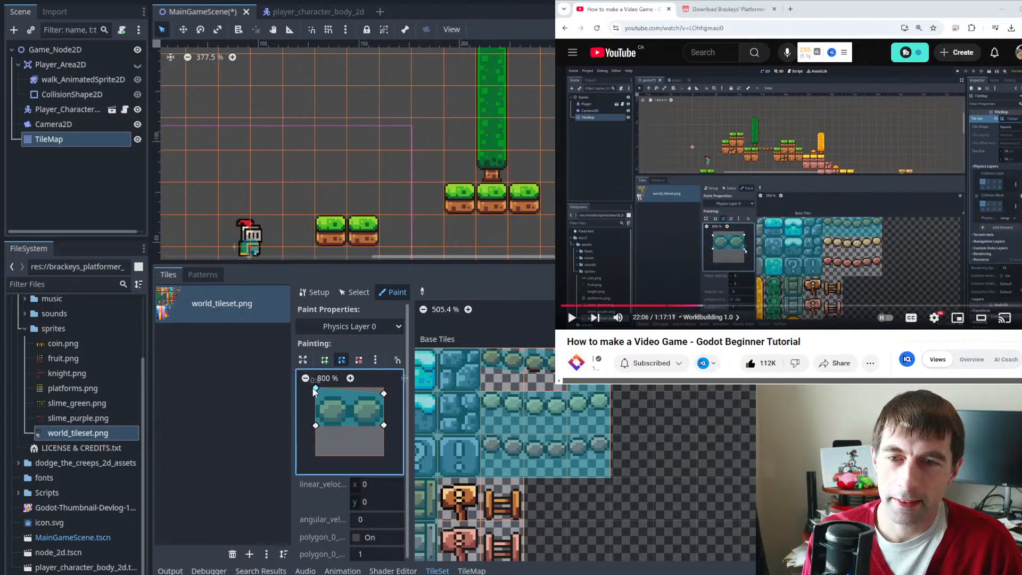
drag(316, 399, 316, 395)
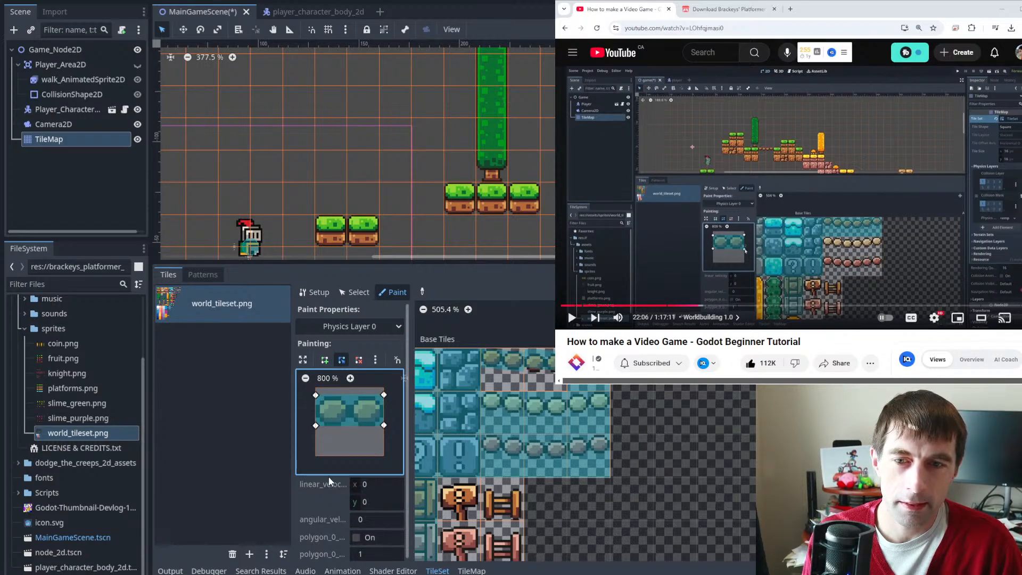
drag(337, 262, 334, 219)
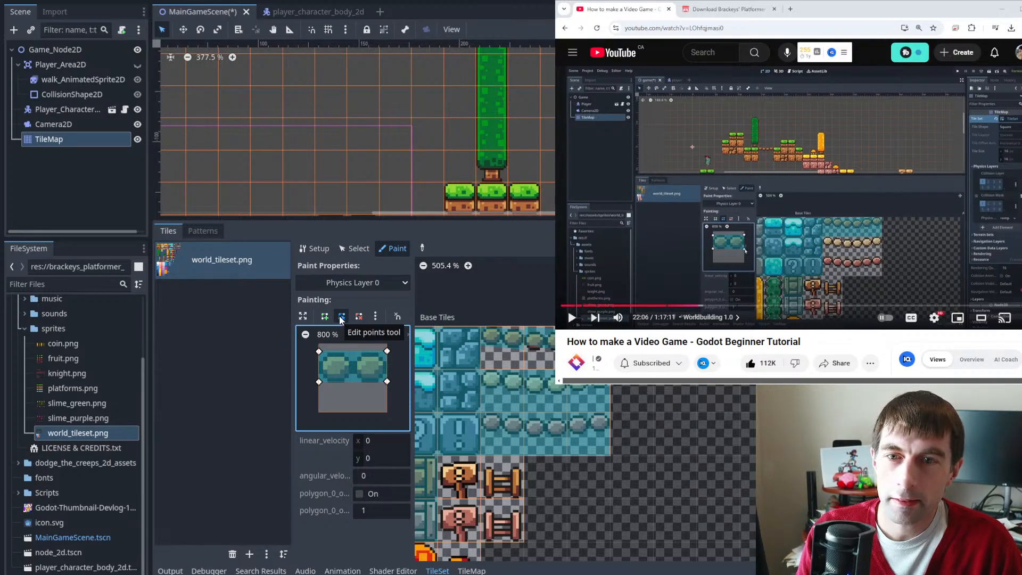
- Paint the reduced collision shape onto the stone block tile beside the top bridge row, and return to the edit points tool
click(457, 349)
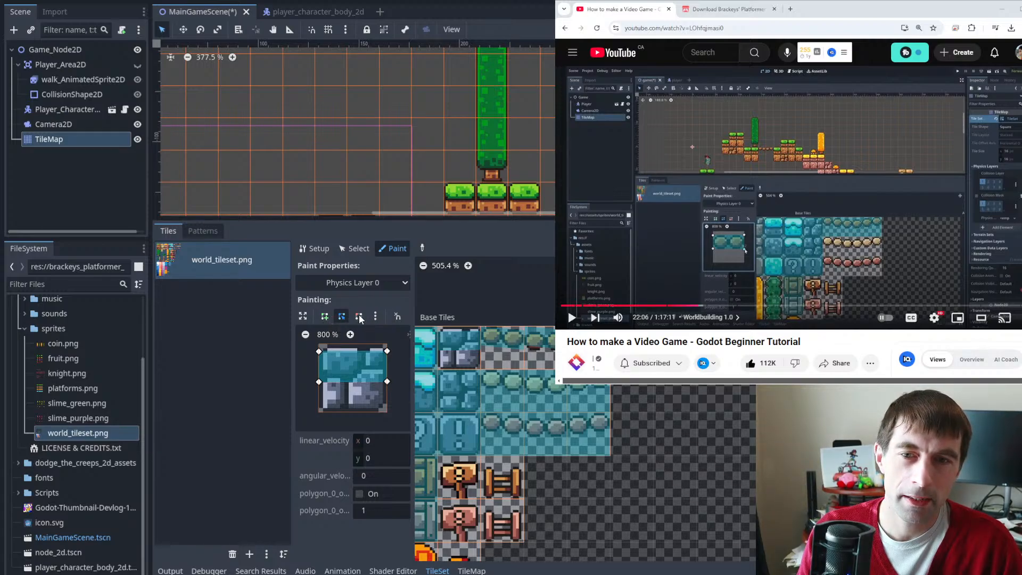
click(326, 316)
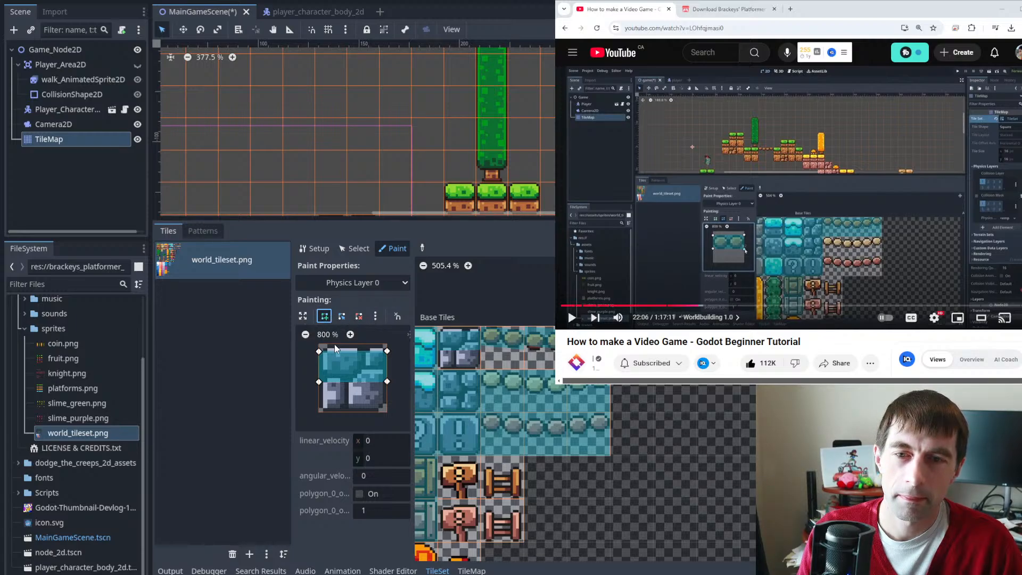
click(341, 317)
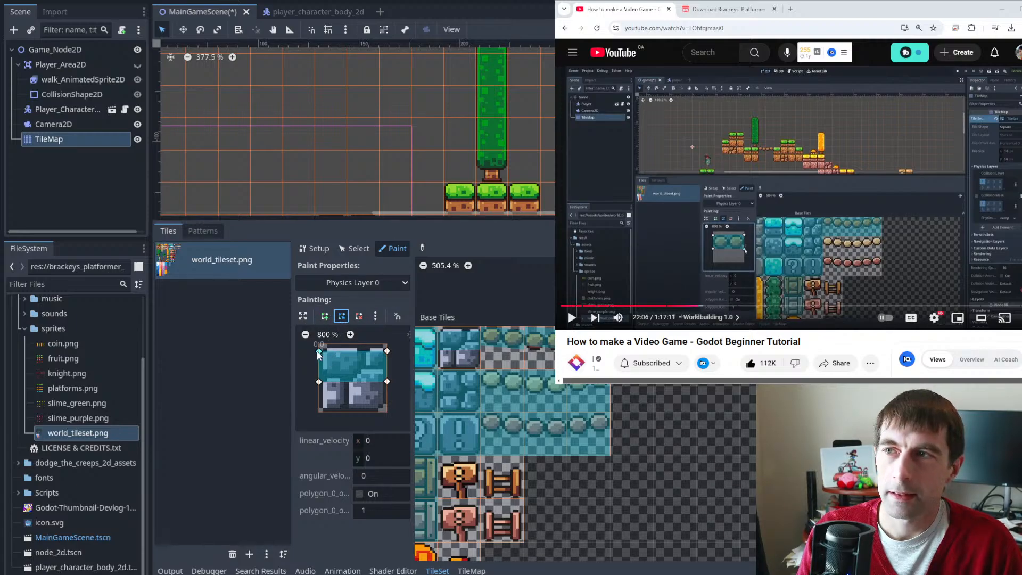
- Extend the collision polygon's points out to the tile's four corners, and paint the full shape onto the middle top-row bridge tile
drag(319, 352, 320, 344)
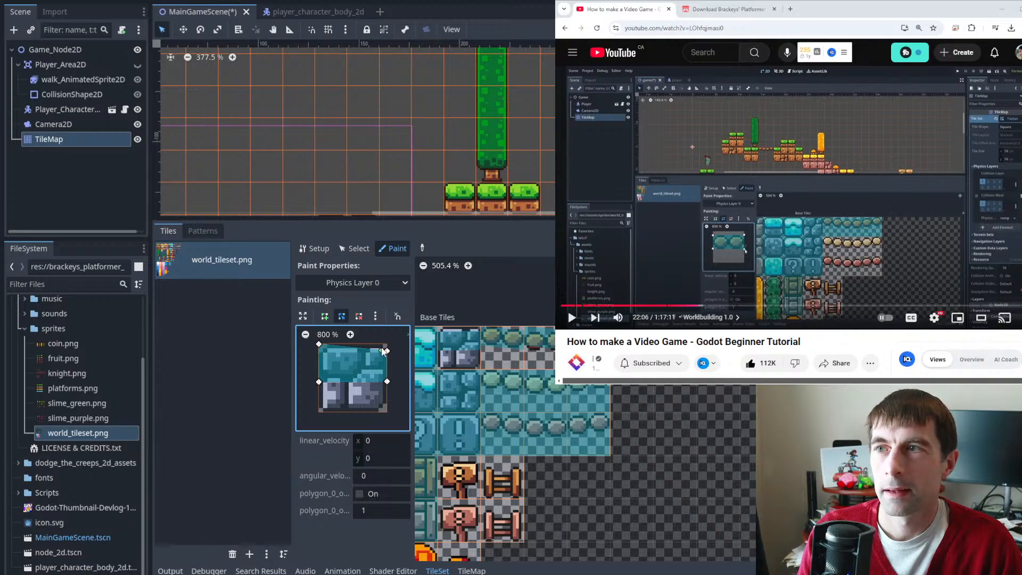
drag(382, 353, 387, 344)
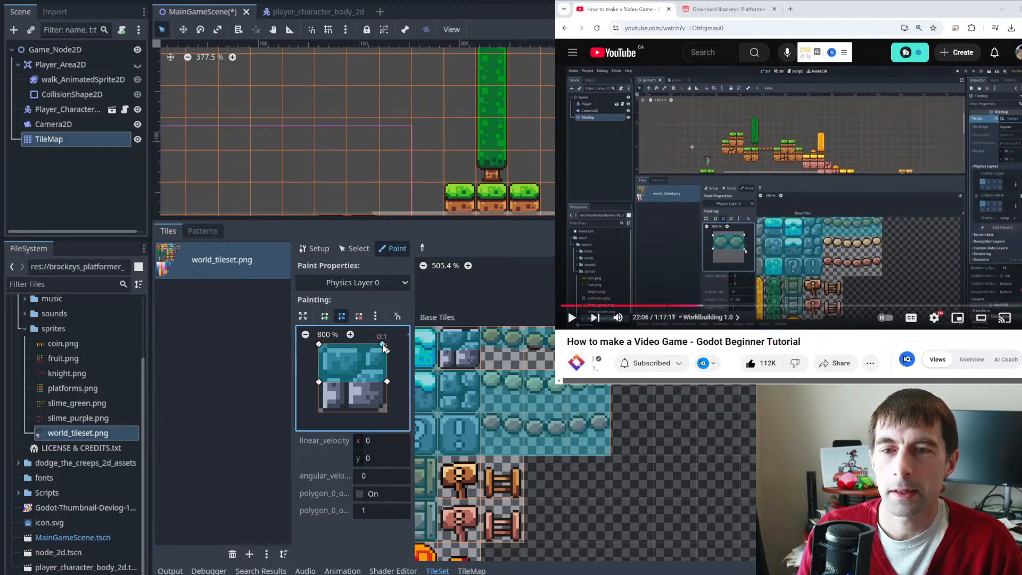
drag(387, 381, 387, 412)
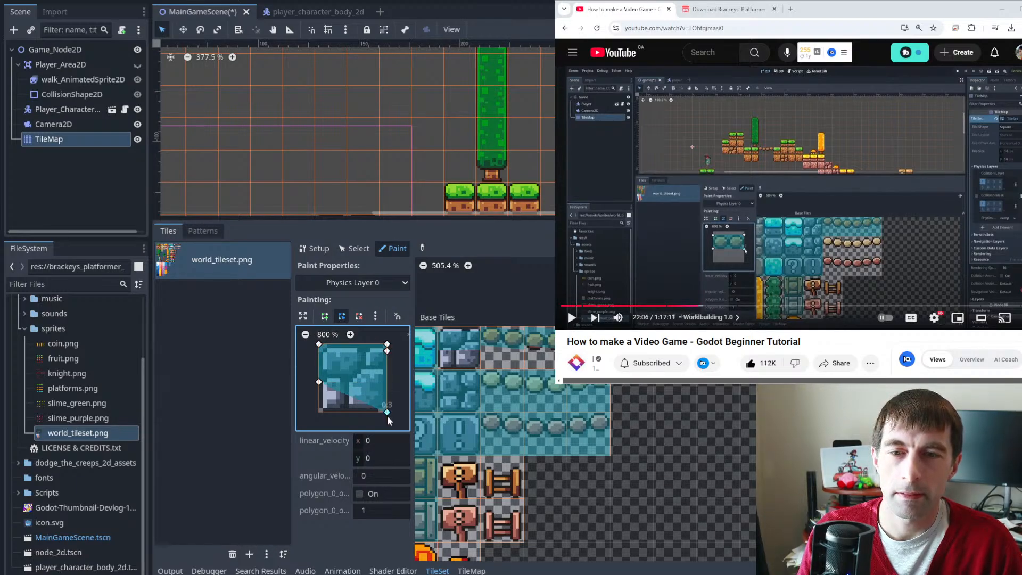
drag(319, 383, 318, 412)
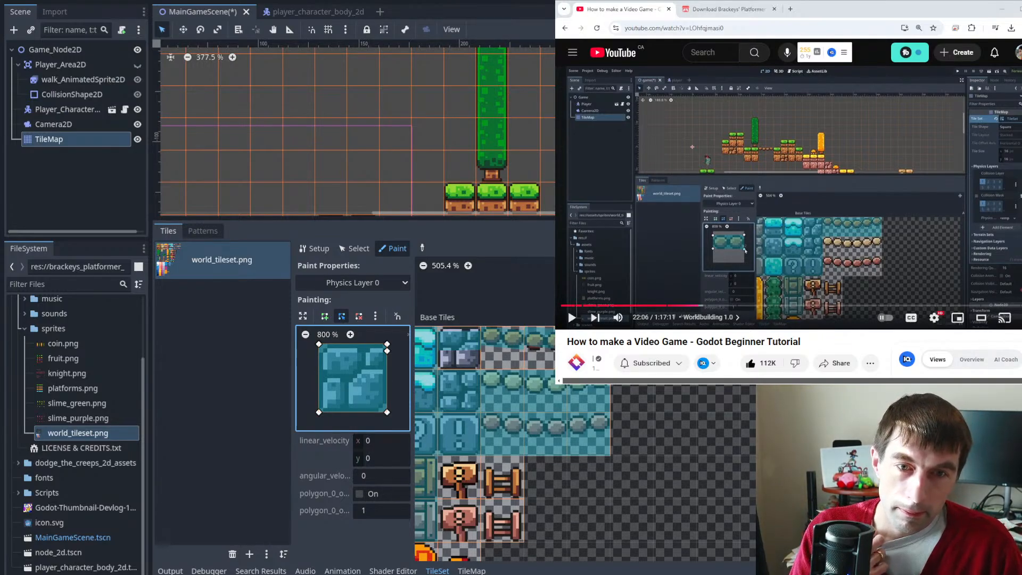
click(542, 348)
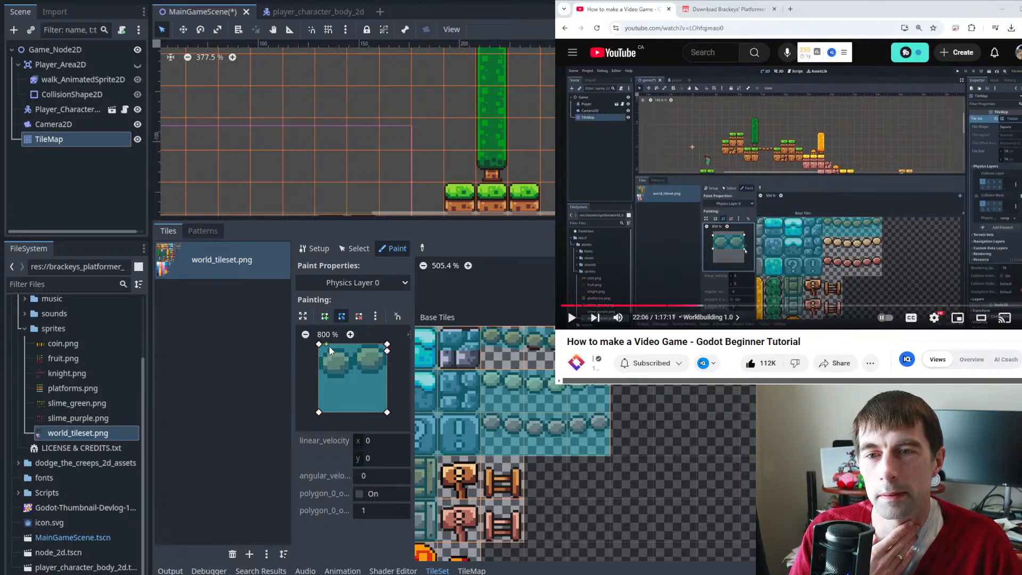
- Reduce the collision polygon to the height of the planks, delete its extra right-edge point, and paint it onto the lower rows' last bridge tiles
drag(318, 413, 321, 379)
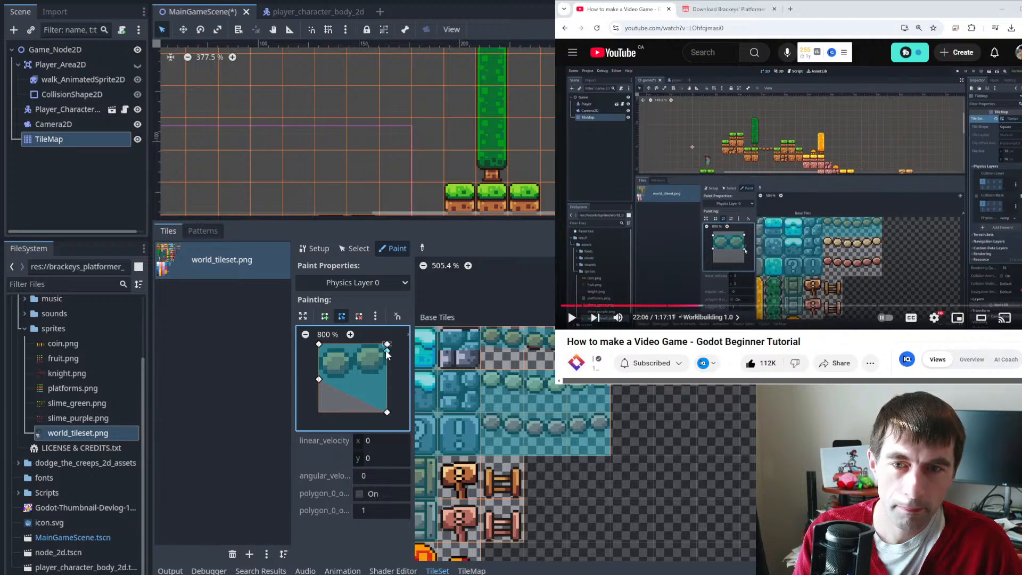
click(359, 316)
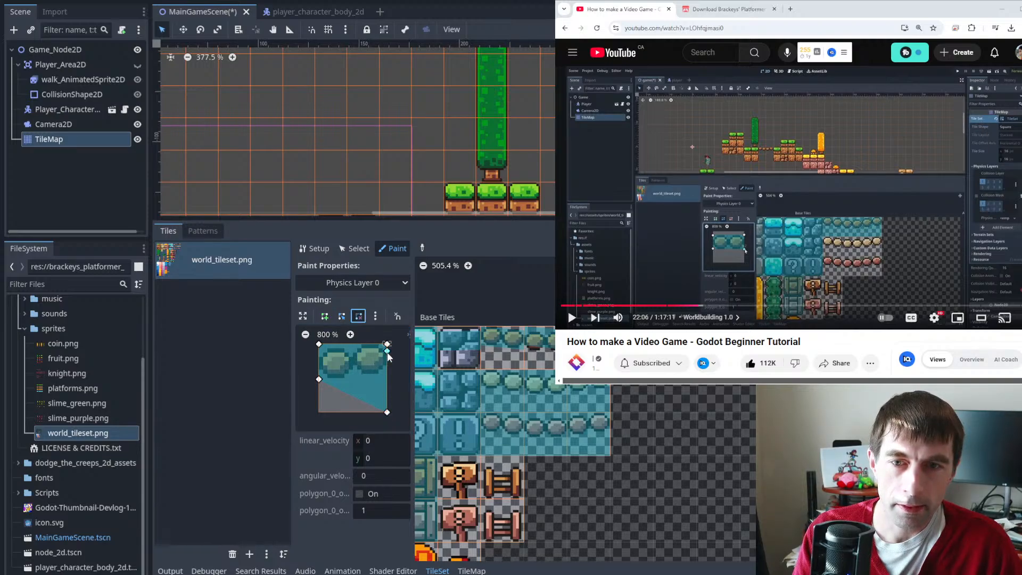
click(388, 351)
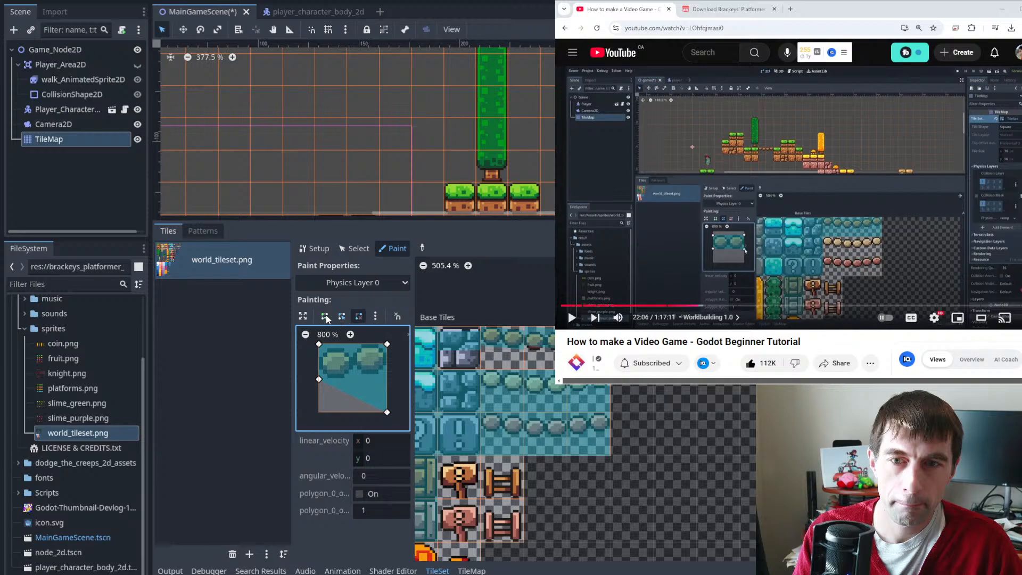
click(343, 317)
drag(386, 411, 387, 375)
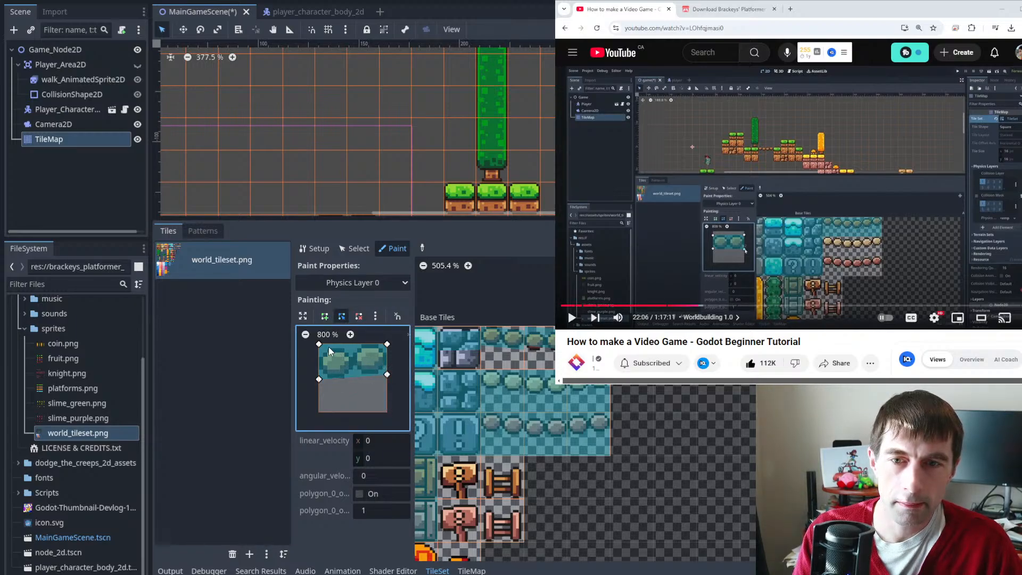
drag(320, 344, 321, 351)
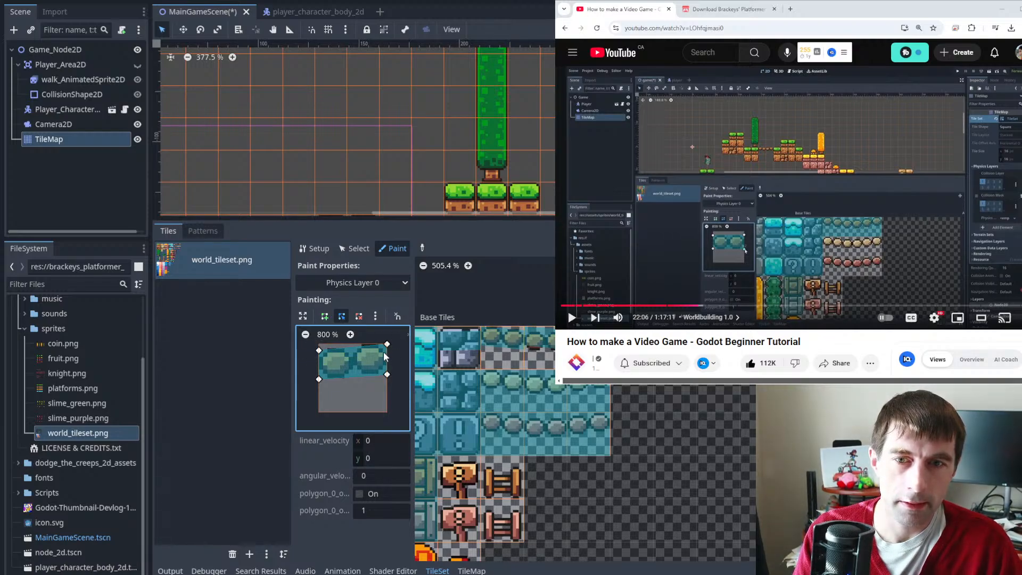
click(584, 435)
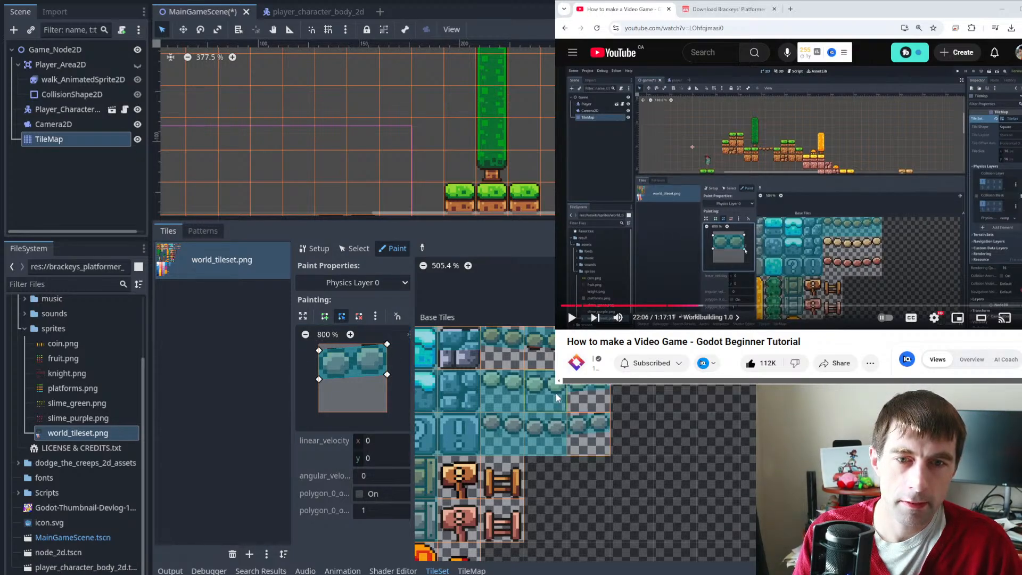
- Paint the reduced collision shape onto the middle bridge tiles of the second and third rows
click(302, 316)
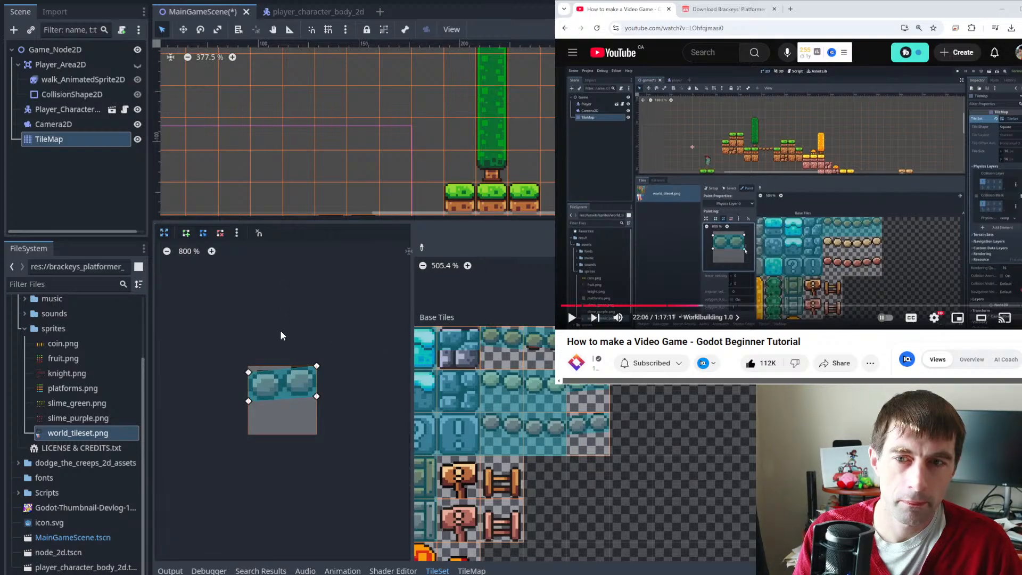
click(164, 233)
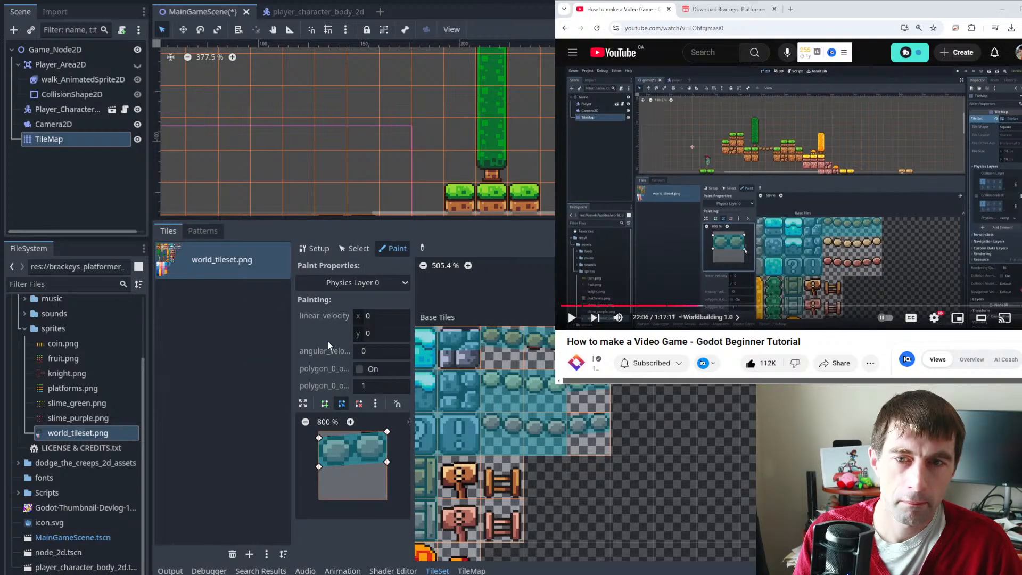
click(325, 404)
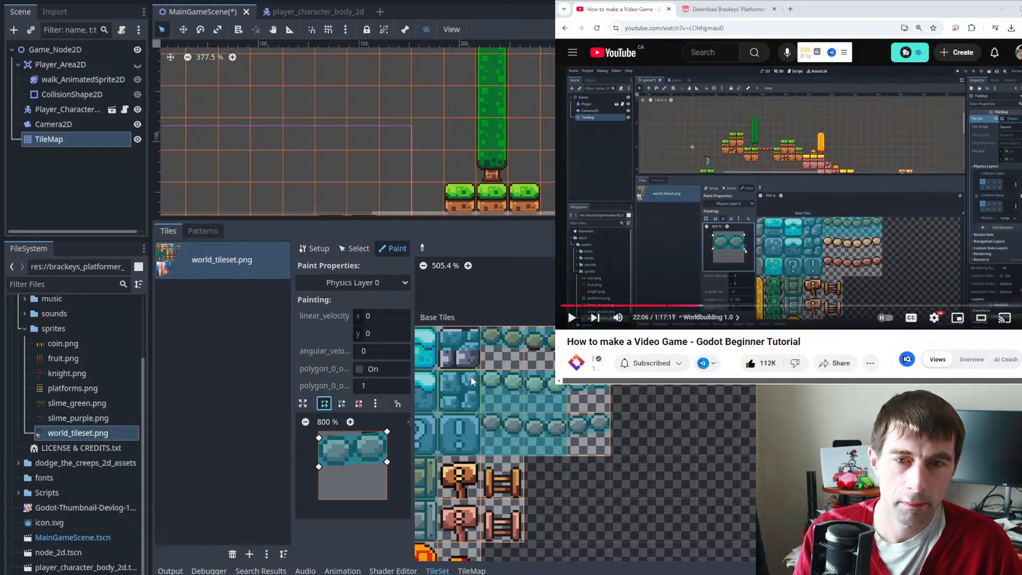
click(540, 387)
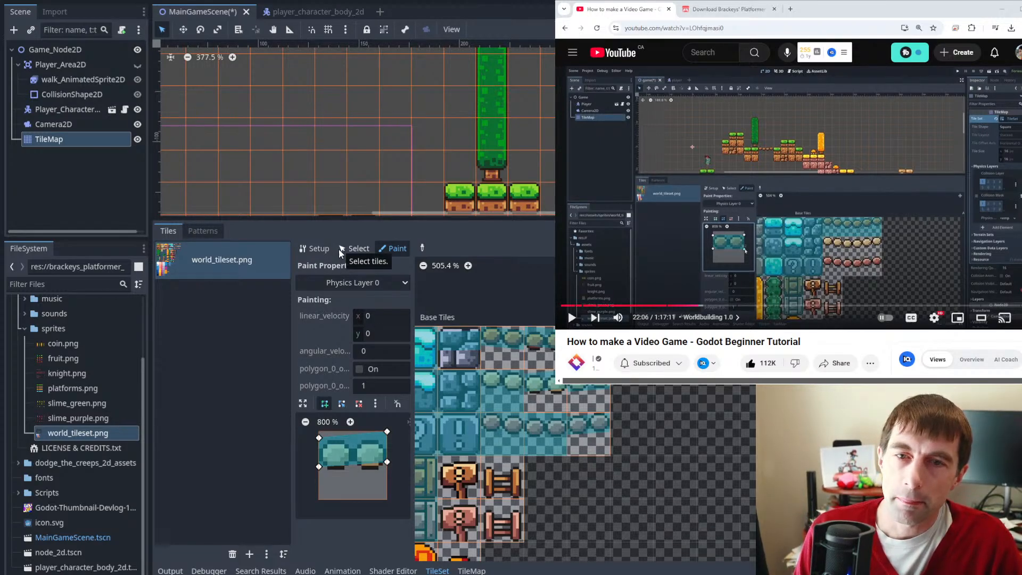
click(353, 249)
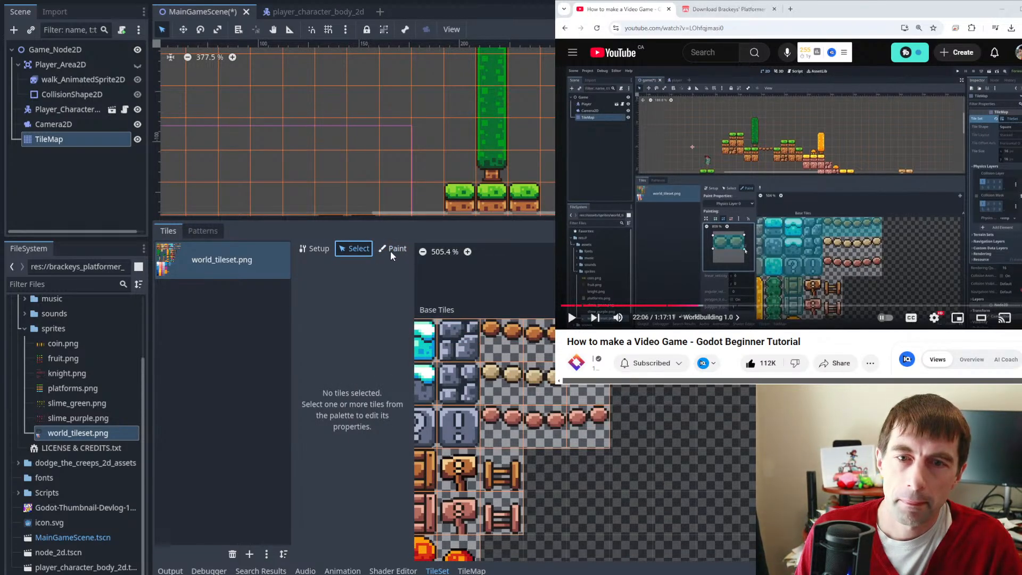
click(394, 249)
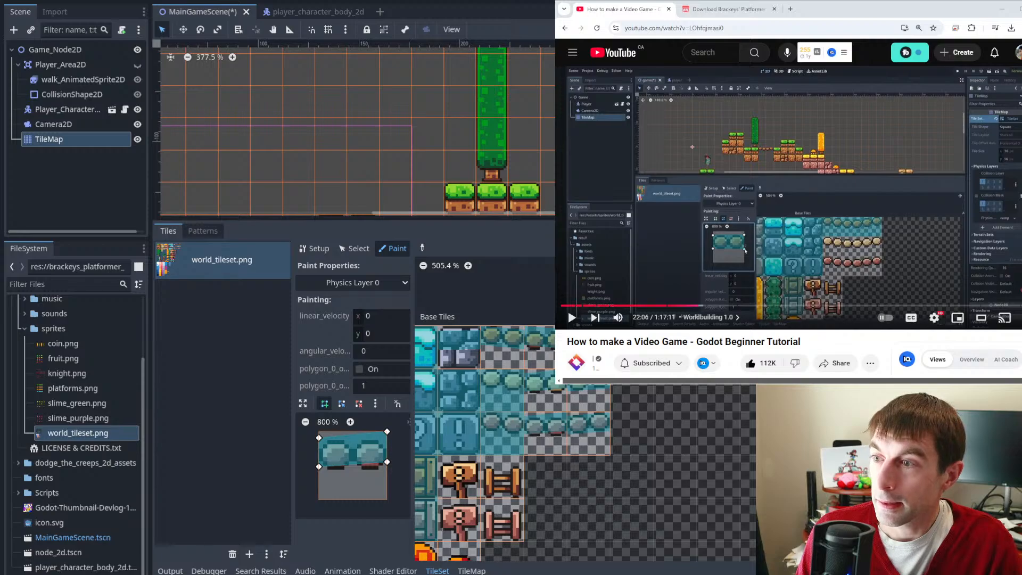
- Follow the tutorial's part on node order, and move the TileMap node directly below the Game_Node2D root
click(841, 189)
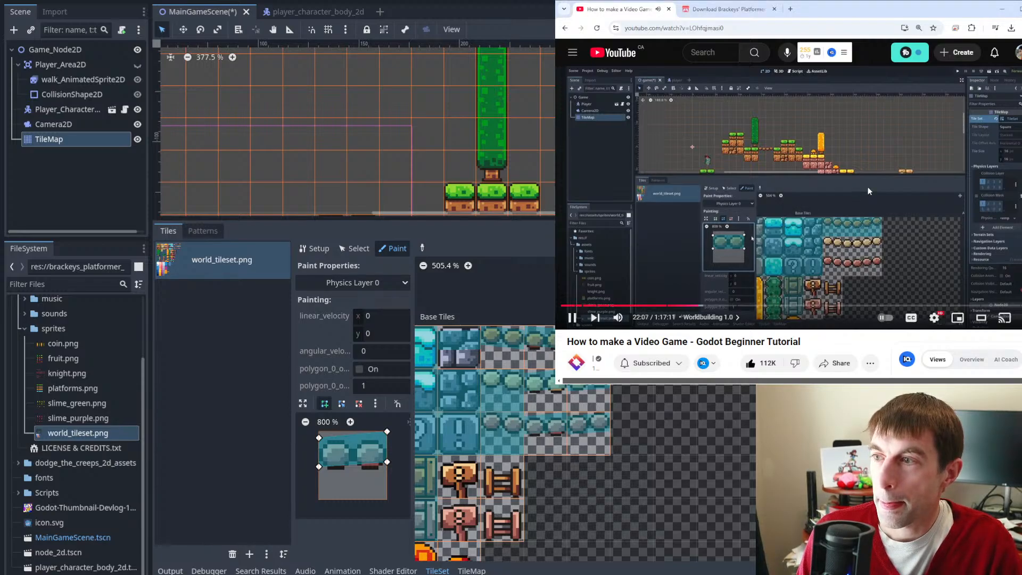
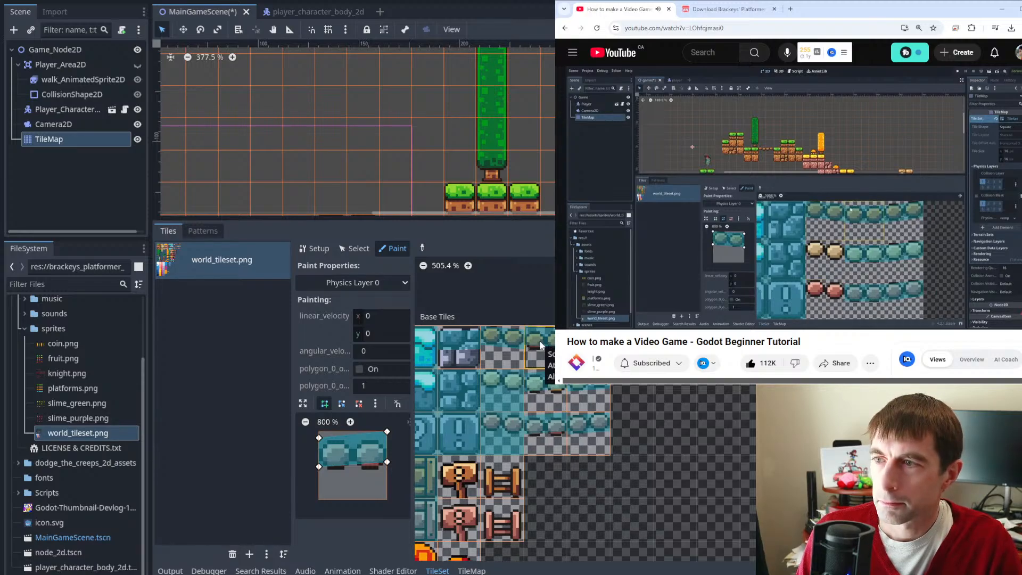
scroll(549, 354, up, 4)
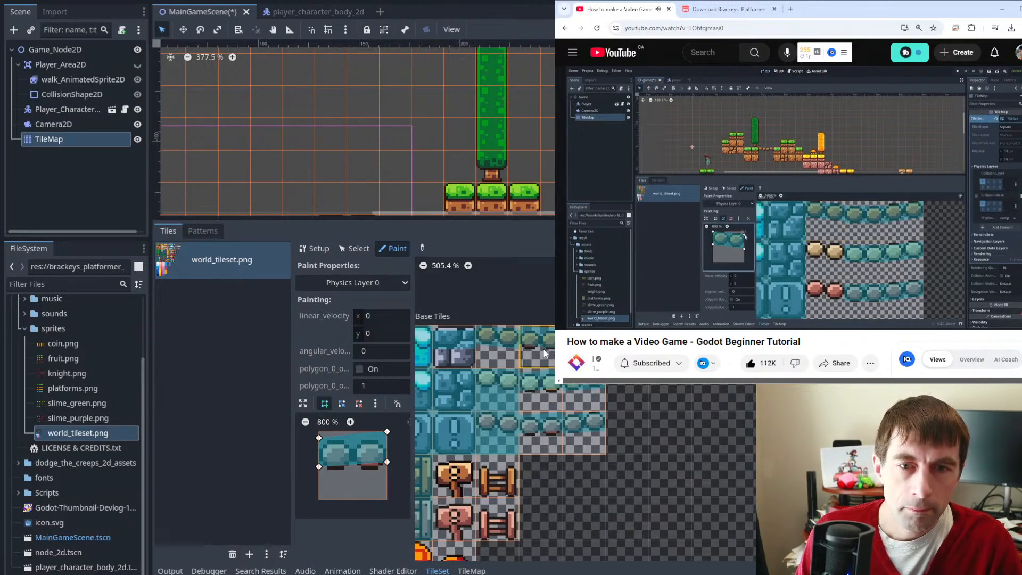
scroll(564, 385, up, 3)
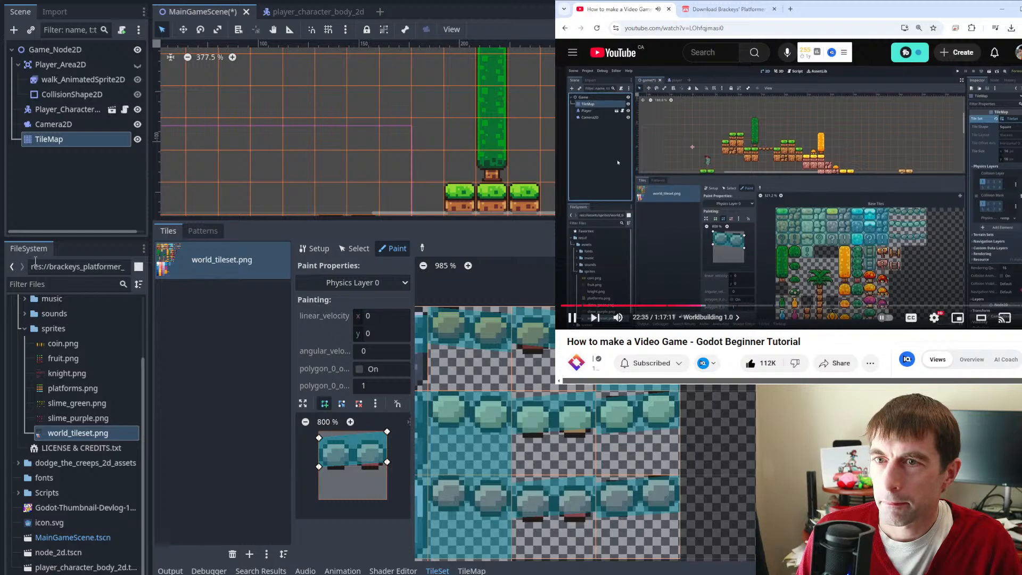
drag(68, 138, 57, 62)
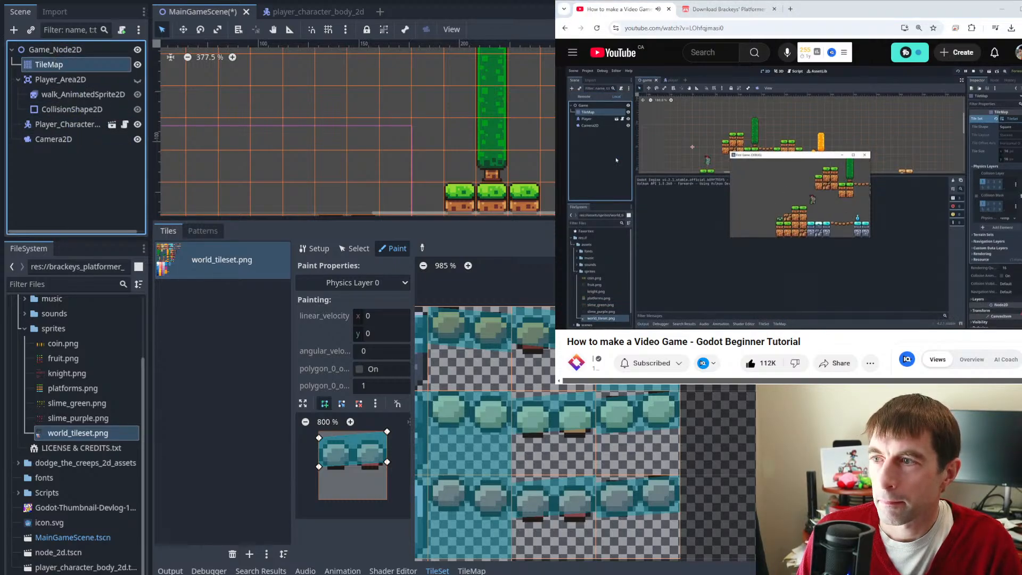
click(880, 133)
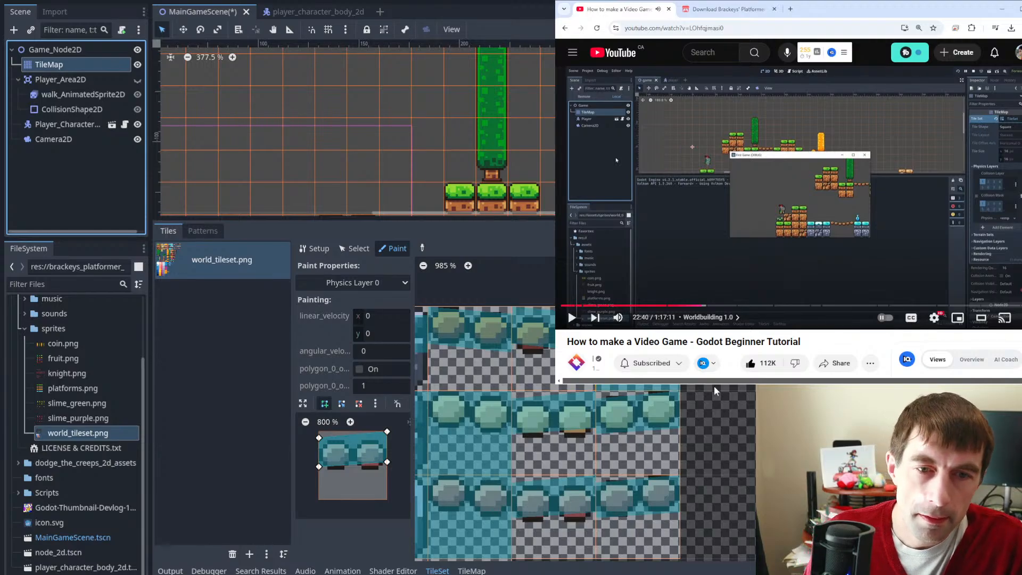
- Reset the collision polygon to the default tile shape, and paint it onto the last bridge tile of the second row
middle_drag(714, 392, 698, 374)
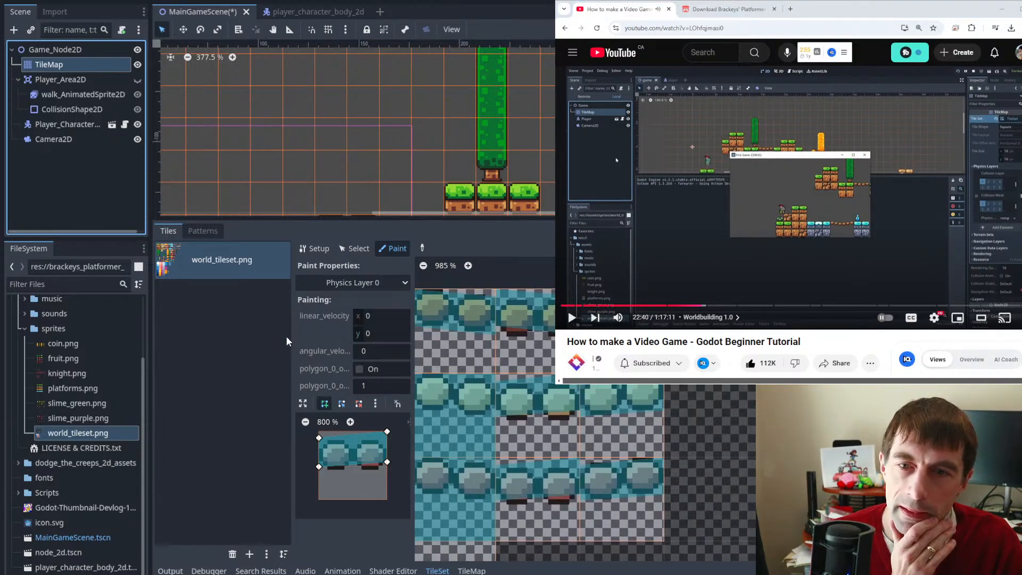
drag(293, 338, 258, 339)
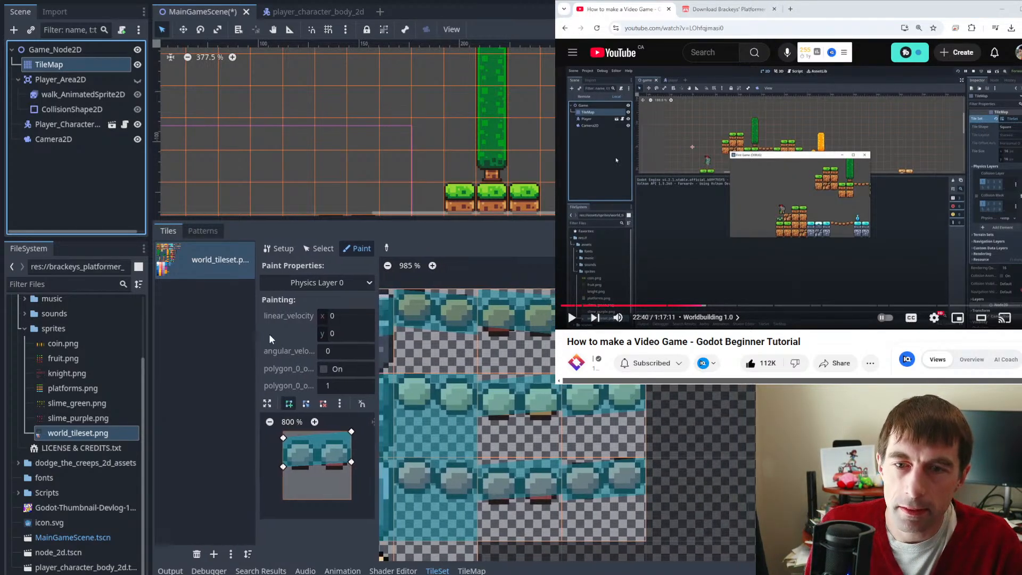
click(340, 404)
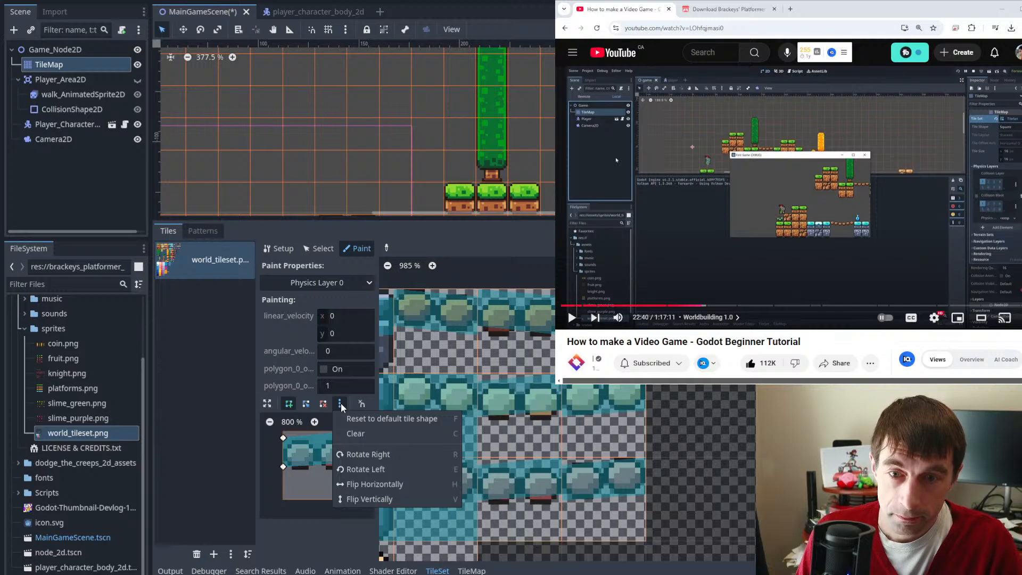
click(372, 419)
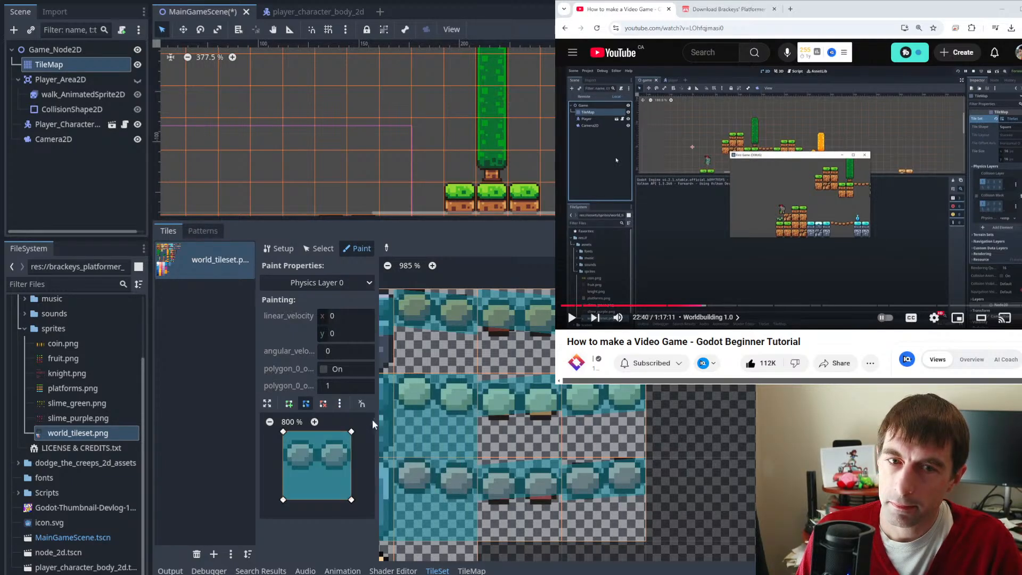
click(590, 400)
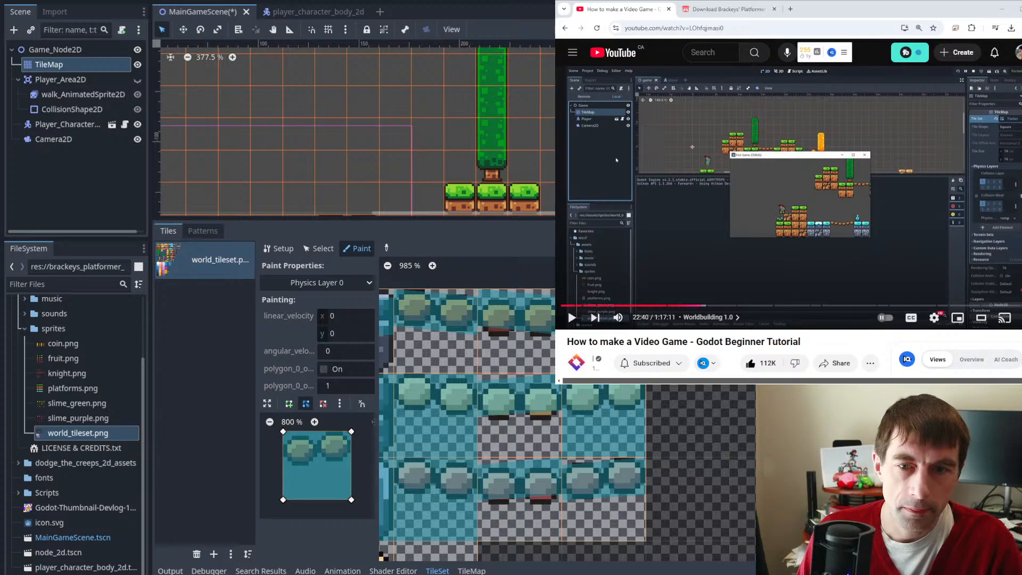
- Try painting the full-tile collision shape onto the last third-row bridge tile, and undo that painting
click(595, 465)
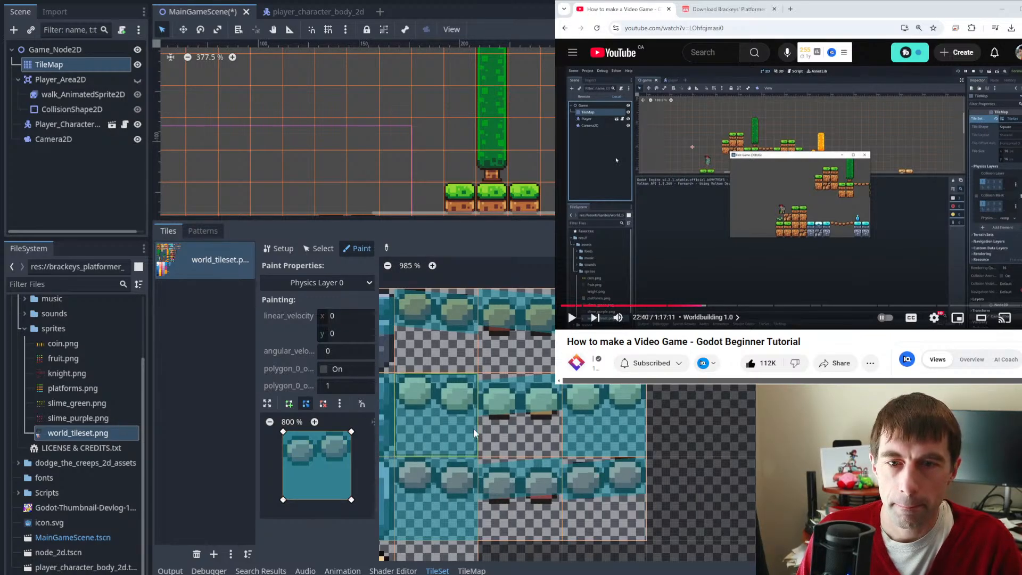
click(292, 403)
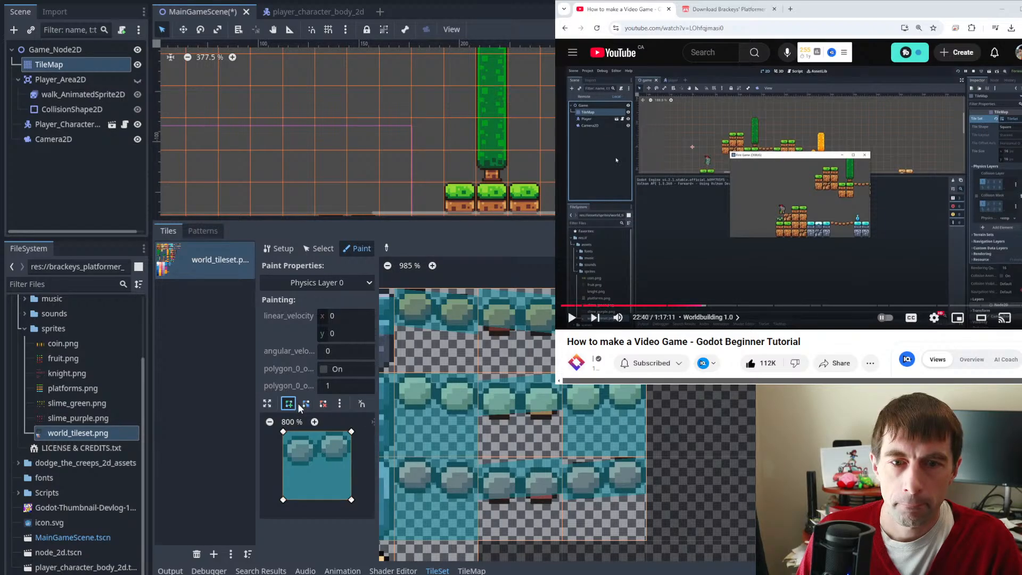
click(594, 472)
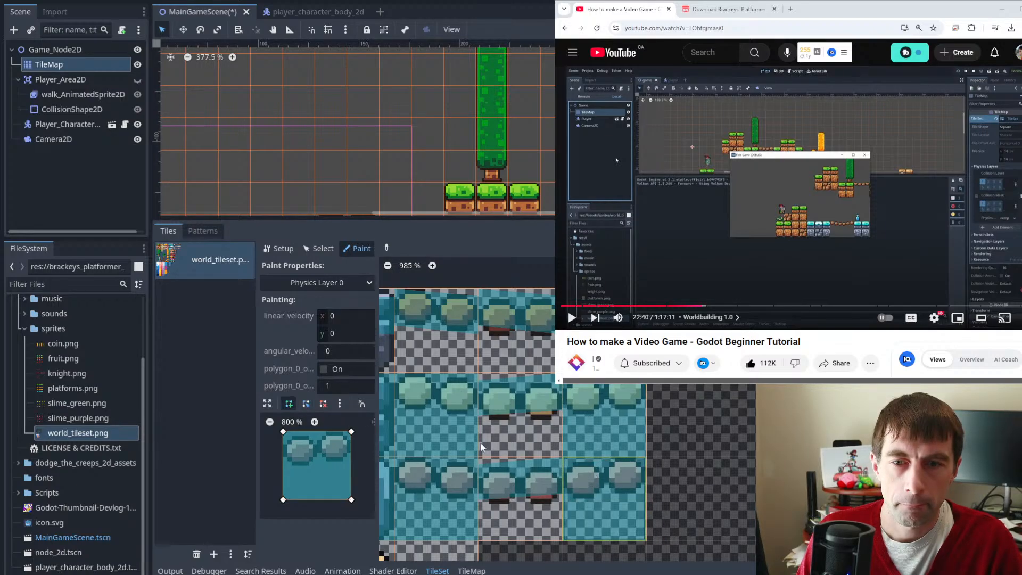
key(ctrl+z)
- Reset the polygon to the default tile shape again, and paint it onto the last bridge tile of the third row
click(290, 404)
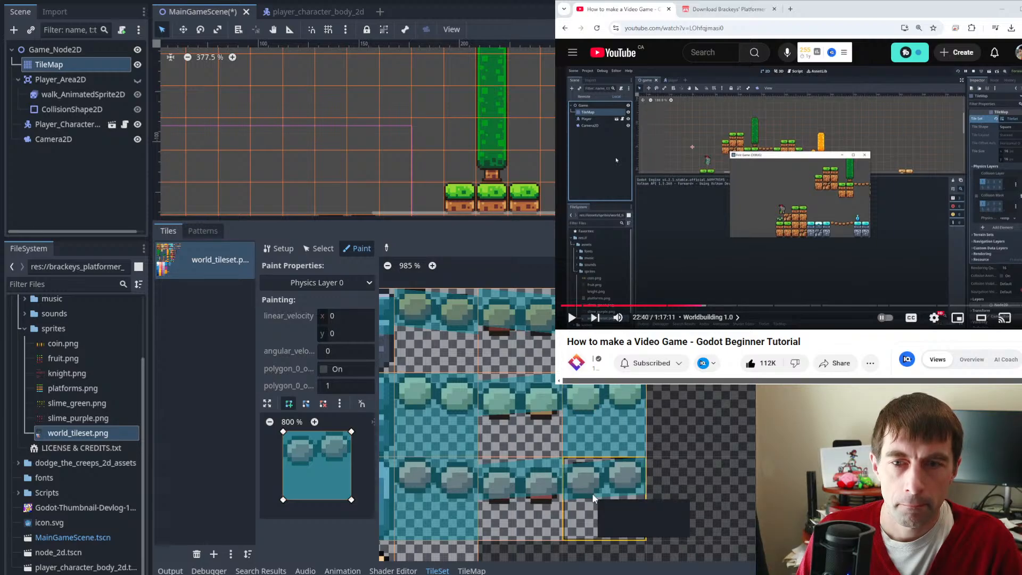
click(339, 403)
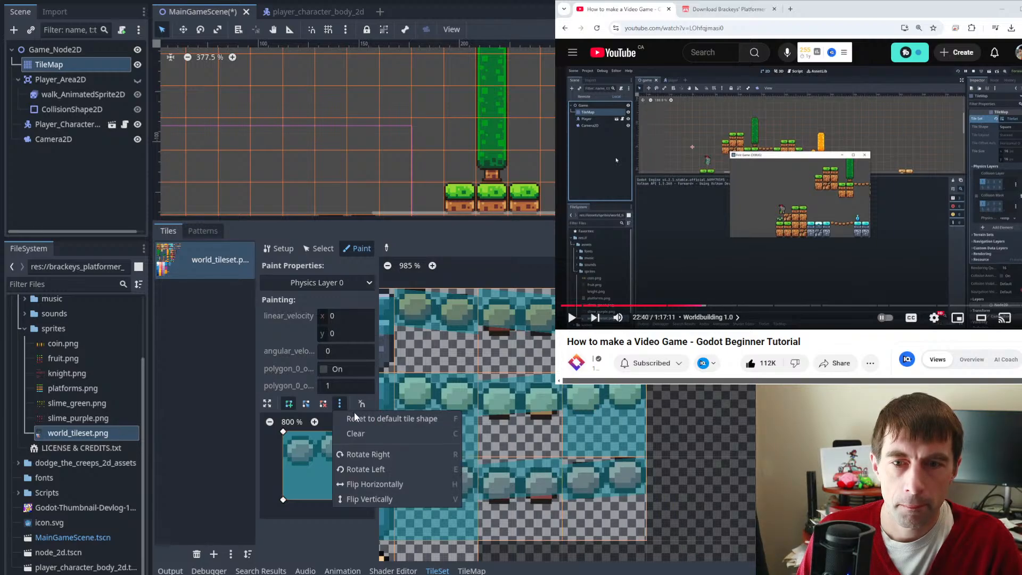
key(f)
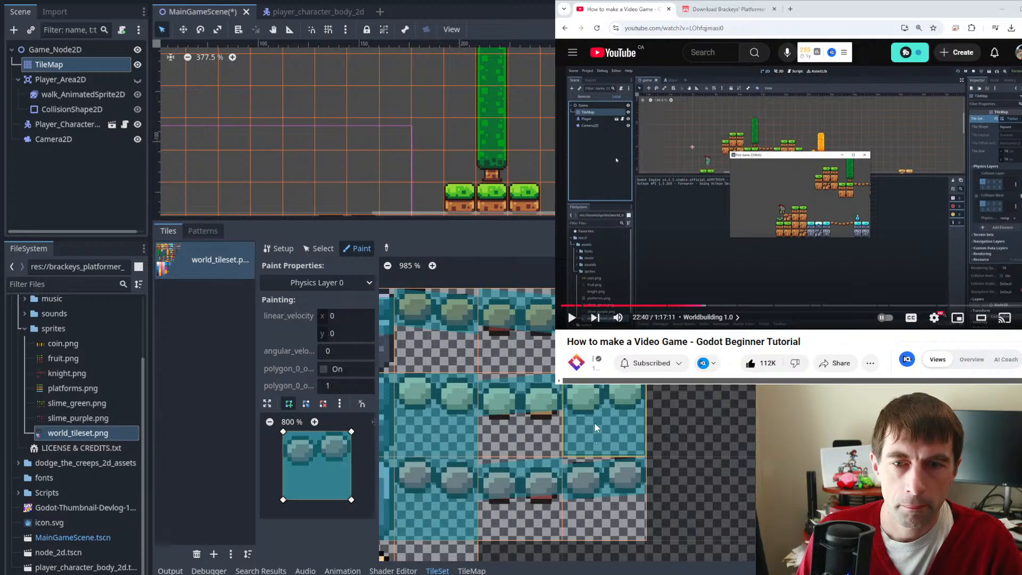
click(599, 481)
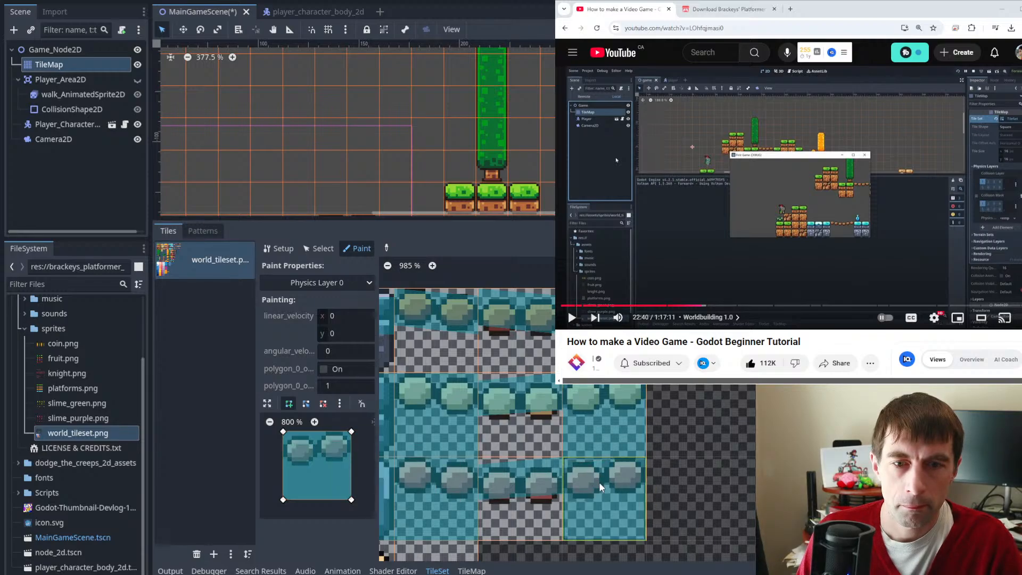
- Undo painting the full-tile collision shape on the last third-row bridge tile, including a repeated attempt with the point editing tool
key(ctrl+z)
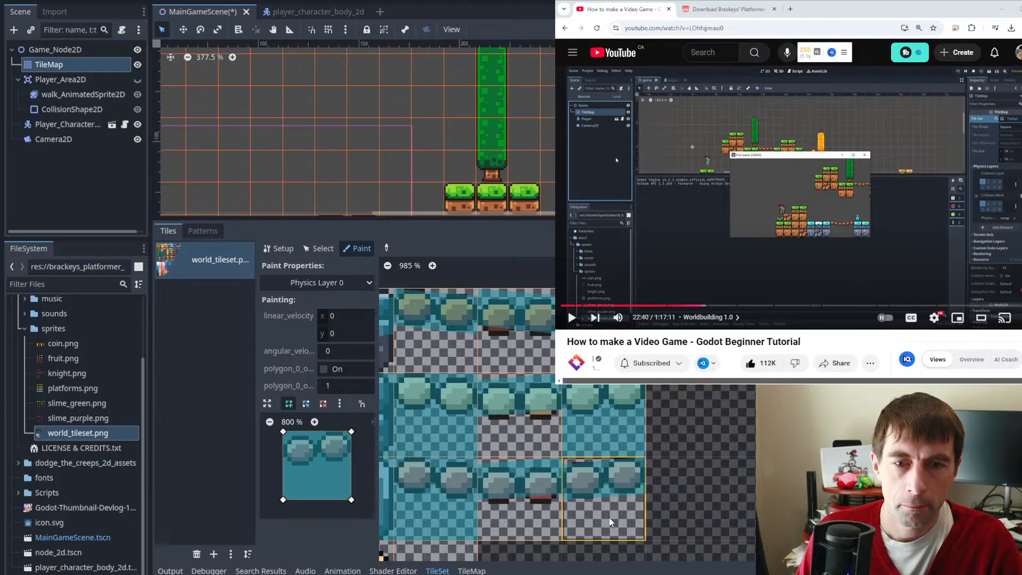
click(339, 403)
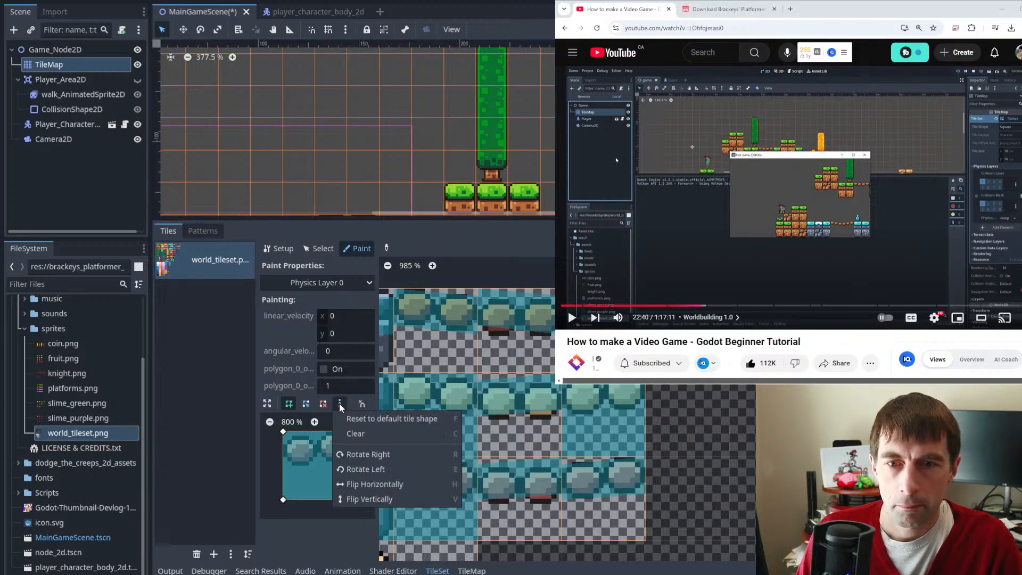
click(287, 402)
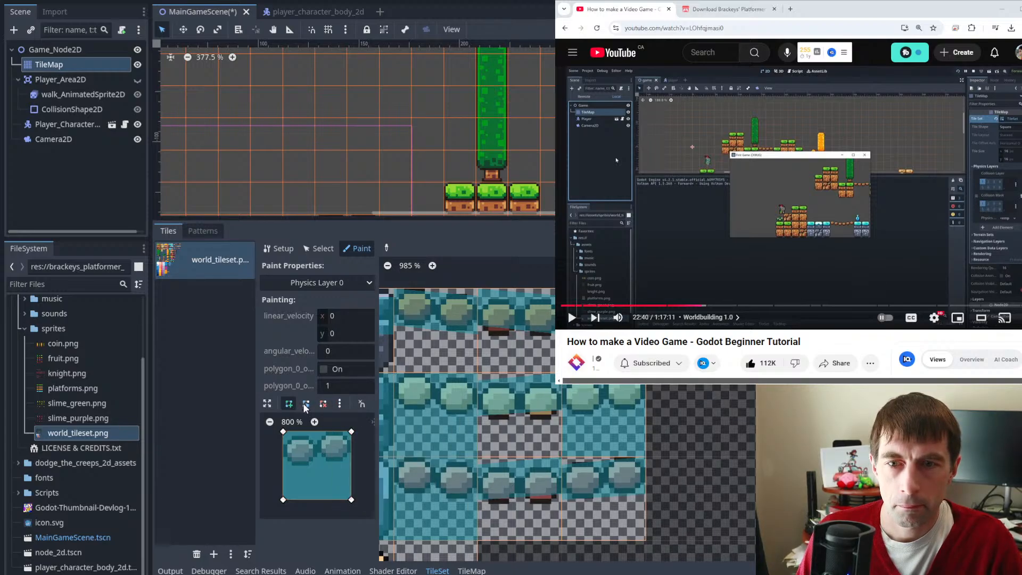
click(306, 404)
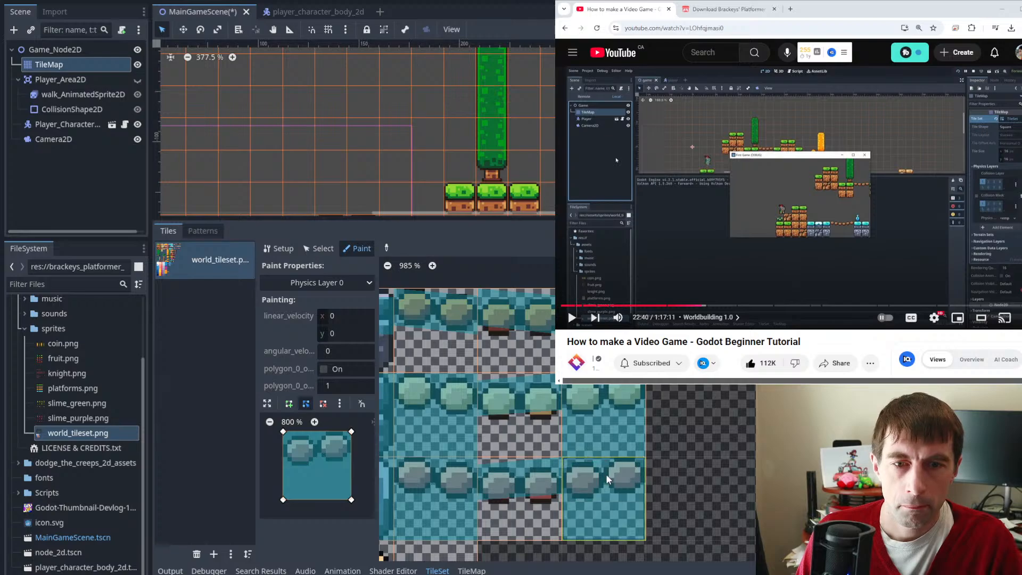
click(323, 404)
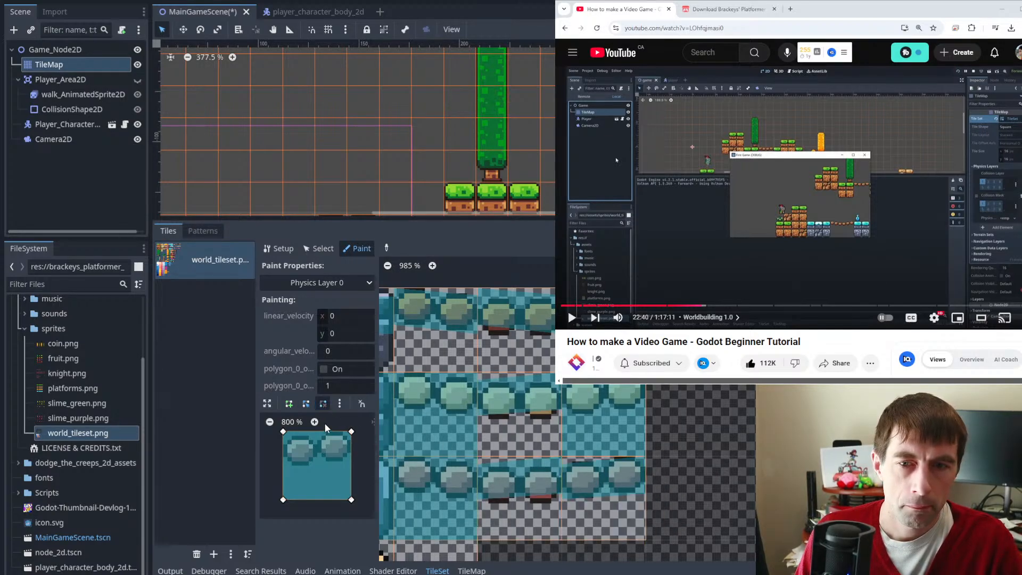
click(306, 405)
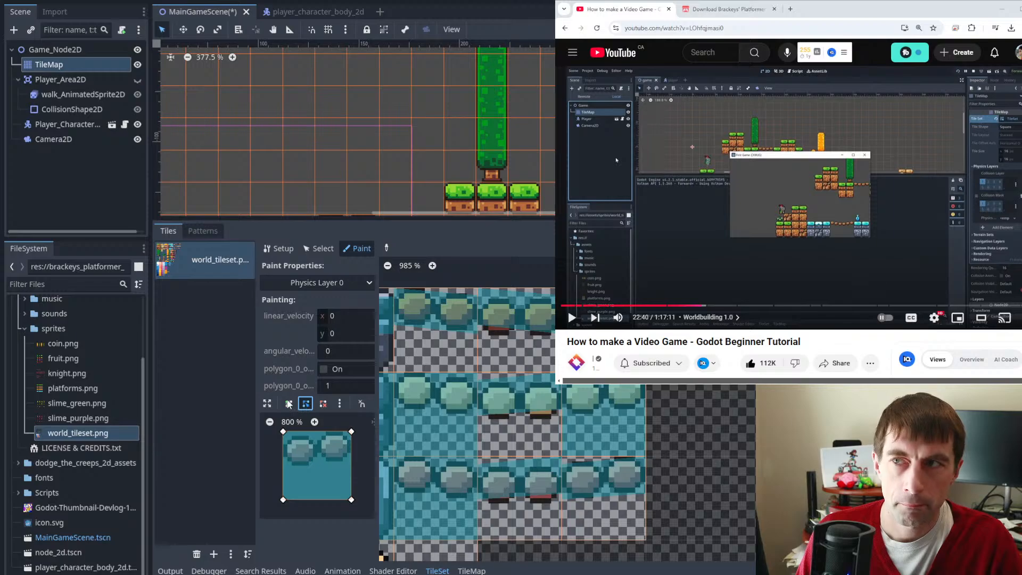
- Reshape the collision polygon into a rising strip over the upper half, and paint it onto the last and first second-row bridge tiles
middle_drag(626, 478, 602, 432)
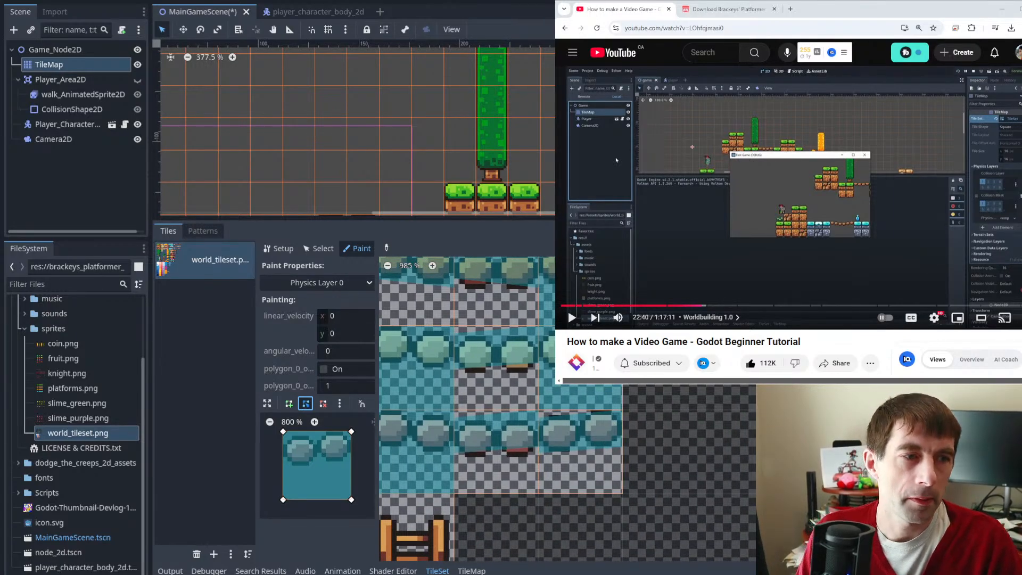
scroll(599, 401, up, 3)
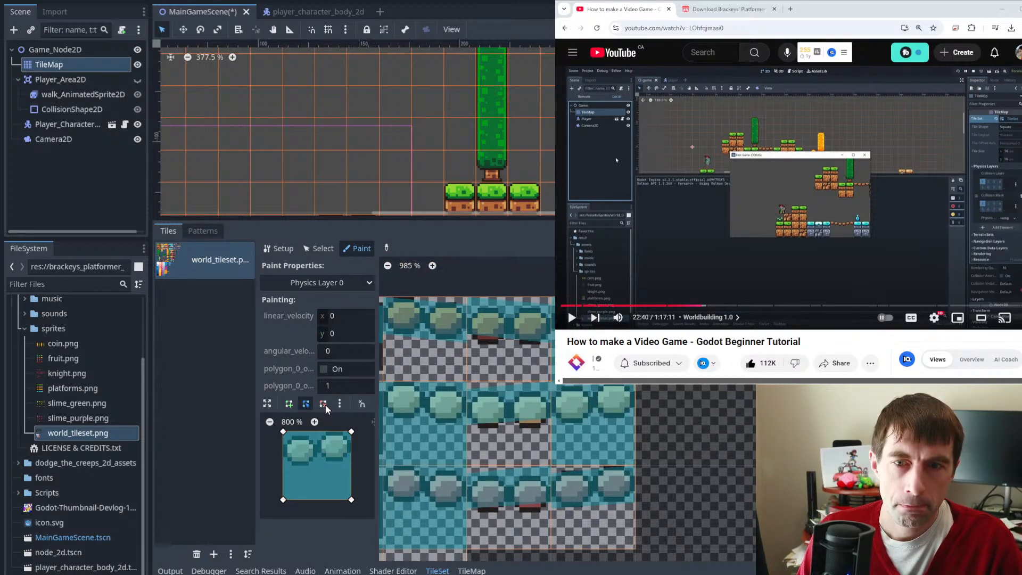
click(290, 406)
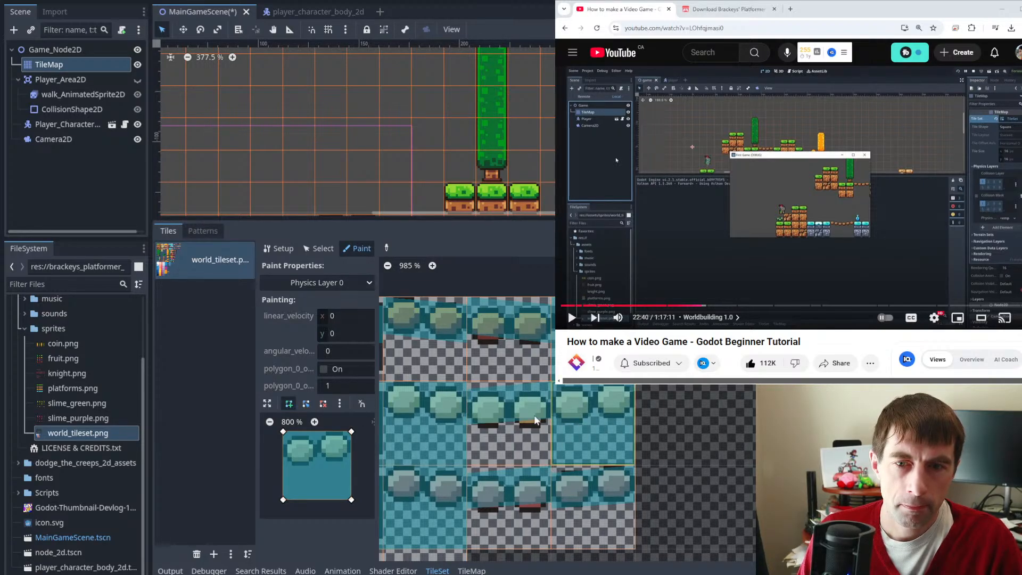
click(310, 404)
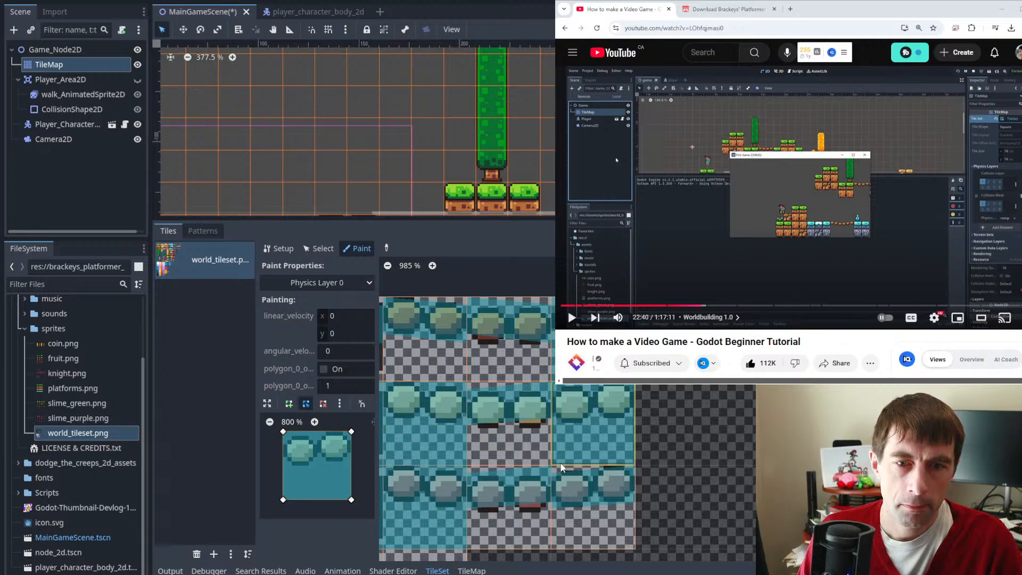
click(595, 416)
drag(350, 500, 353, 467)
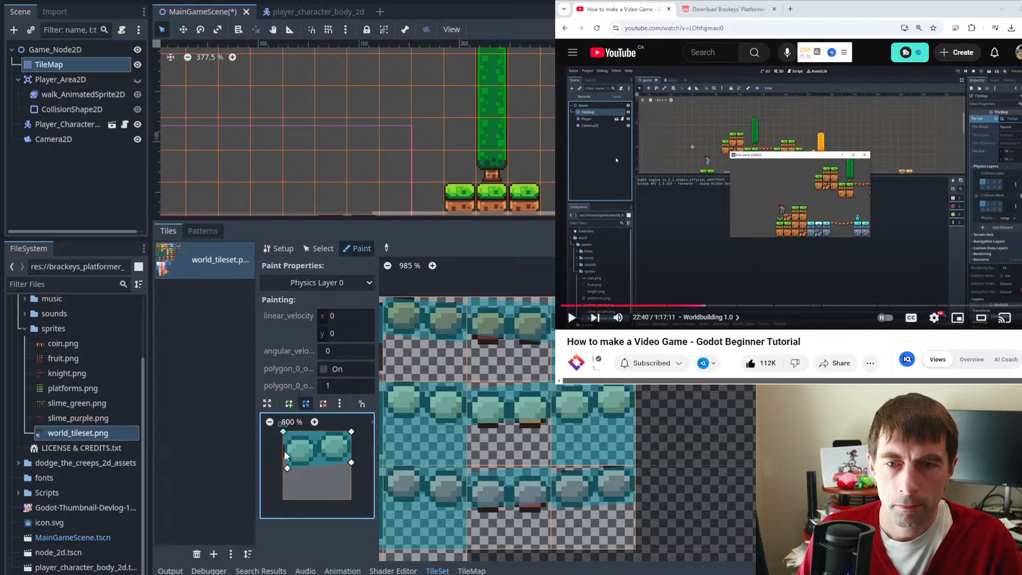
drag(284, 468, 283, 468)
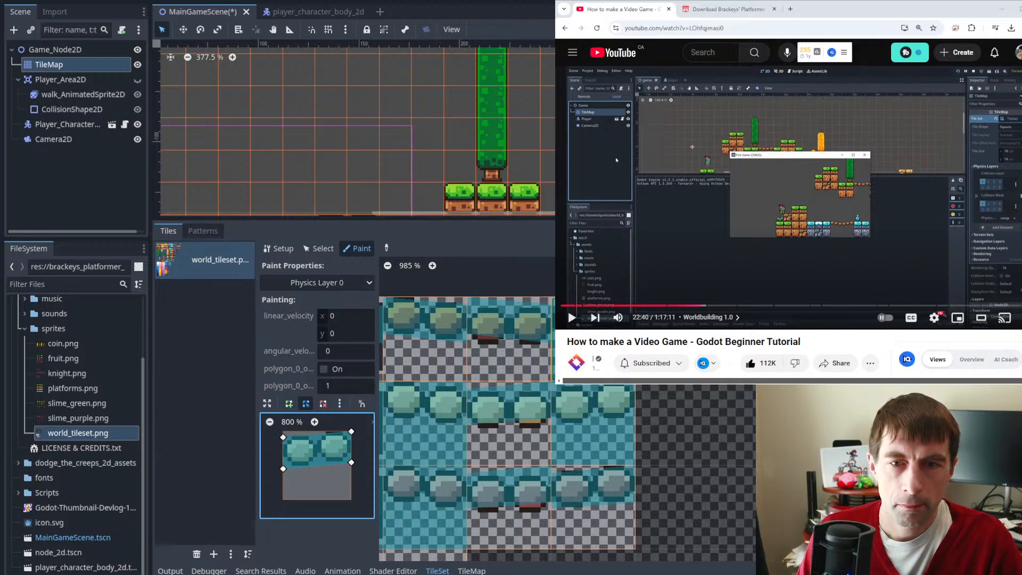
click(593, 427)
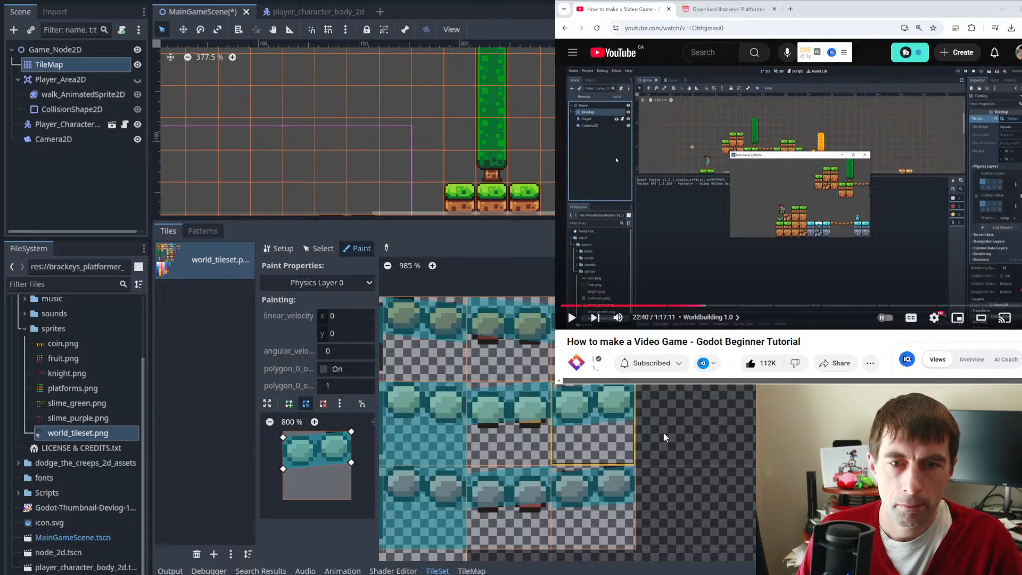
middle_drag(461, 491, 531, 474)
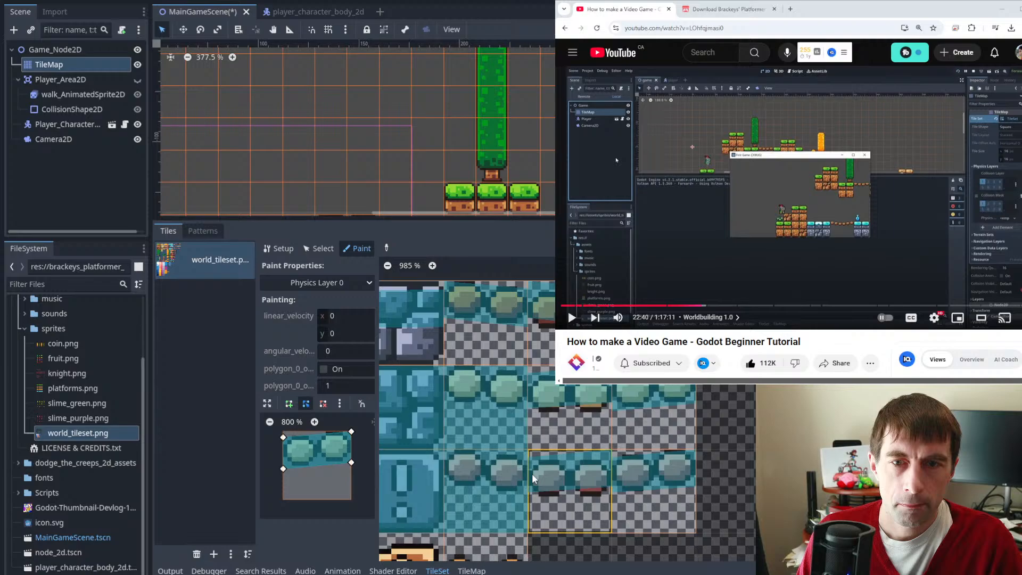
click(481, 421)
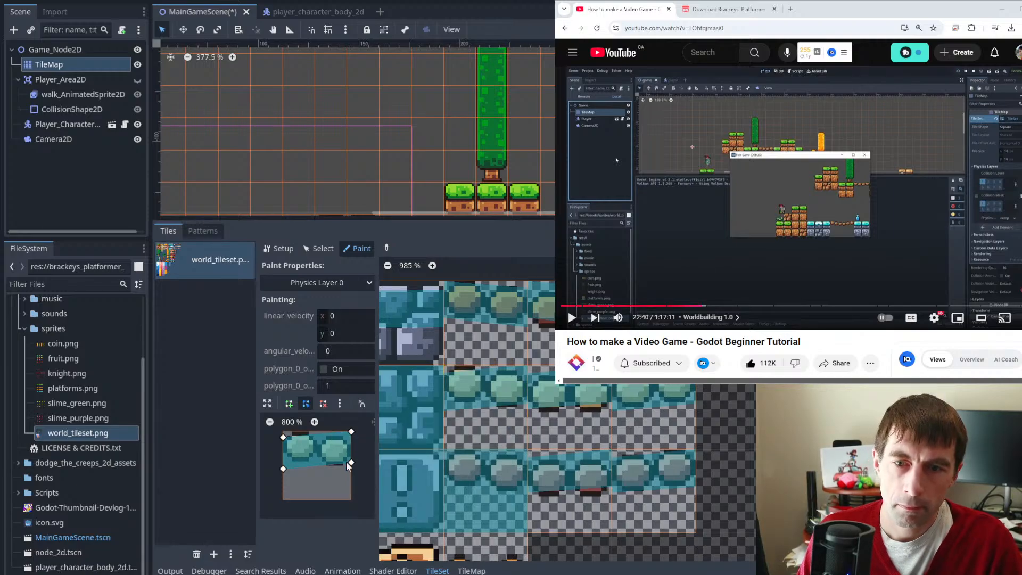
- Tilt the collision strip so it slopes down along the descending stones, and paint it onto the first third-row bridge tile
drag(351, 462, 352, 469)
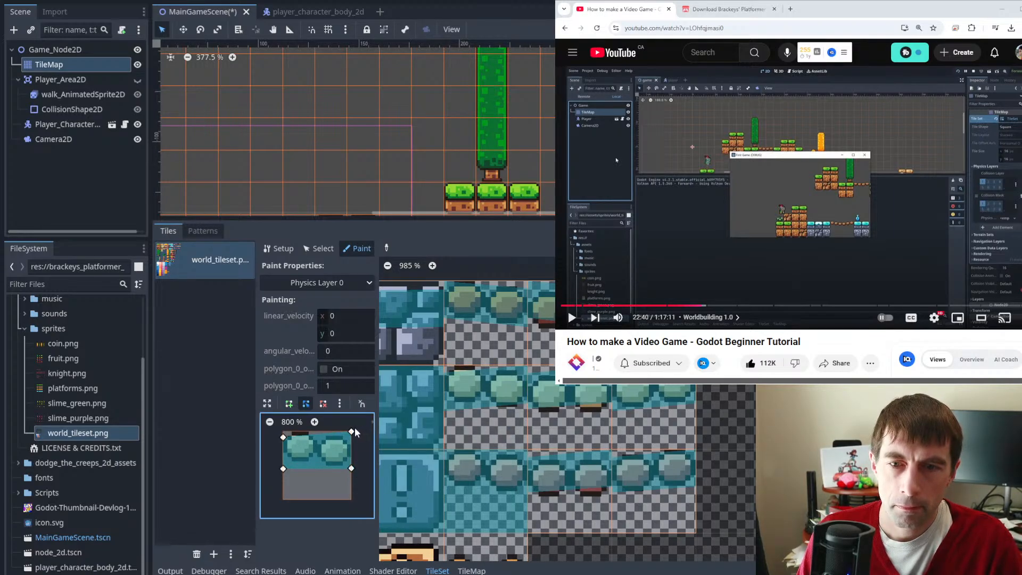
drag(351, 431, 351, 436)
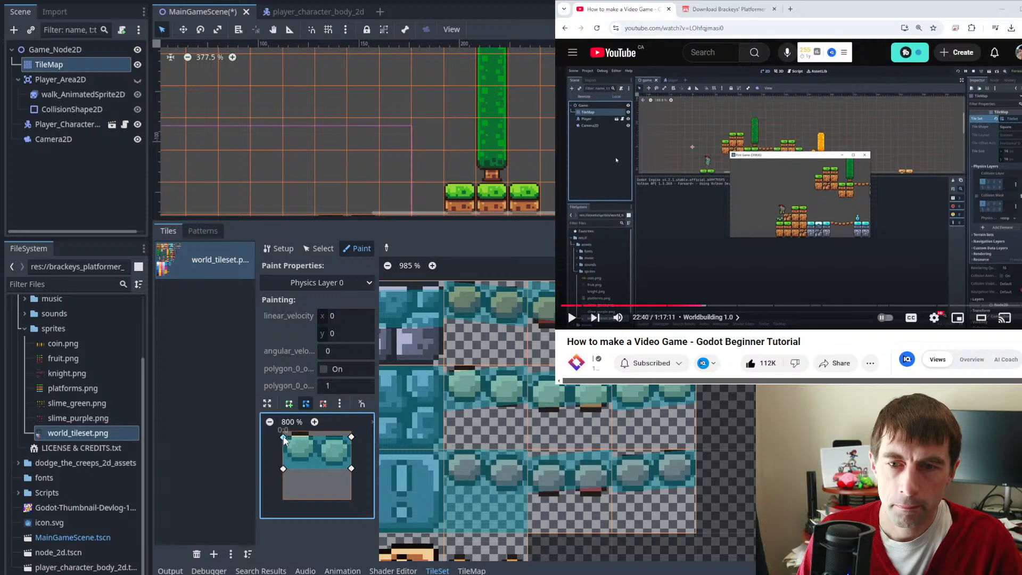
drag(283, 438, 284, 432)
drag(283, 469, 281, 461)
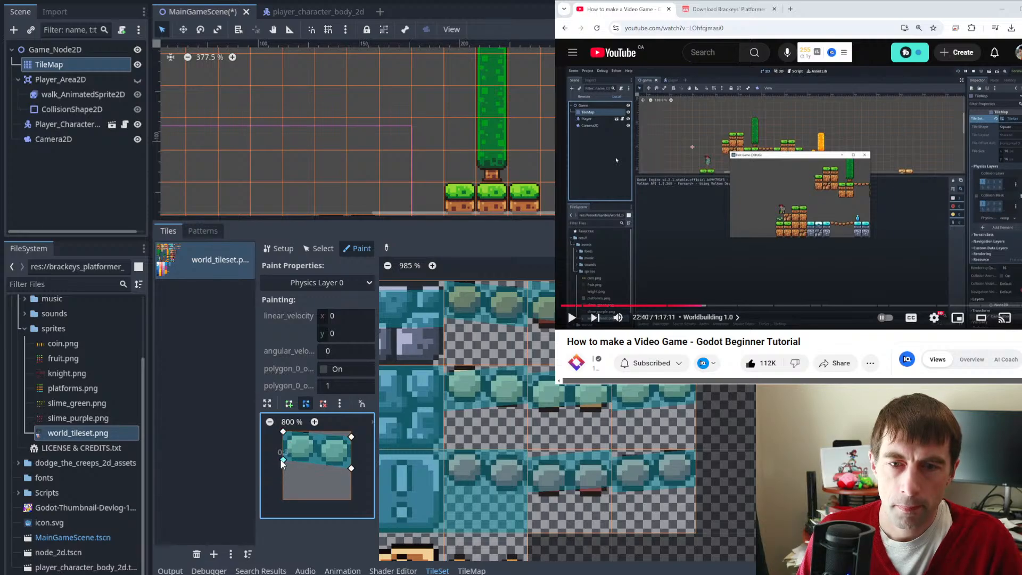
click(482, 474)
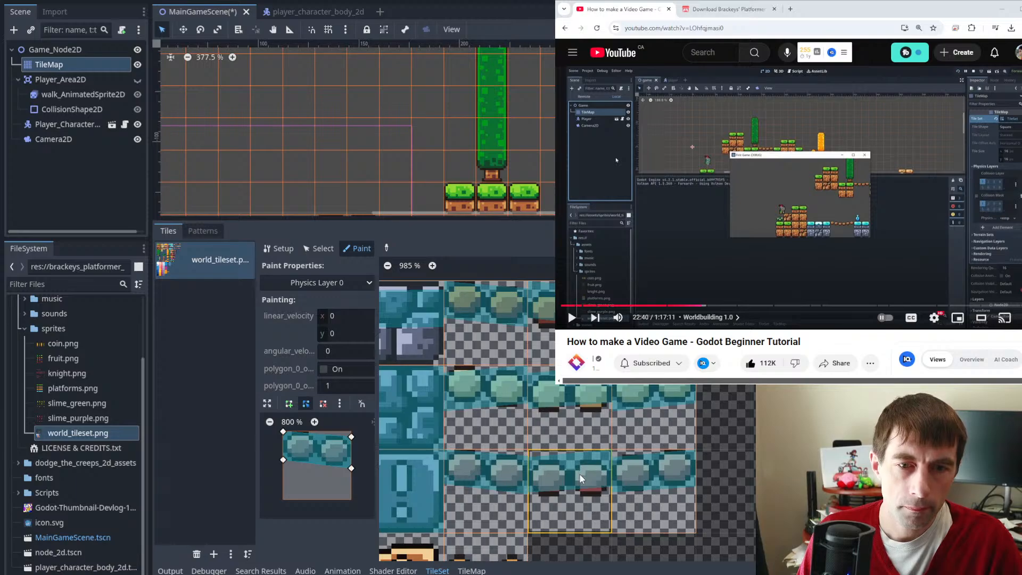
- Level the collision polygon into a flat strip around the stones, and paint it onto the middle bridge tile of the third row
click(283, 462)
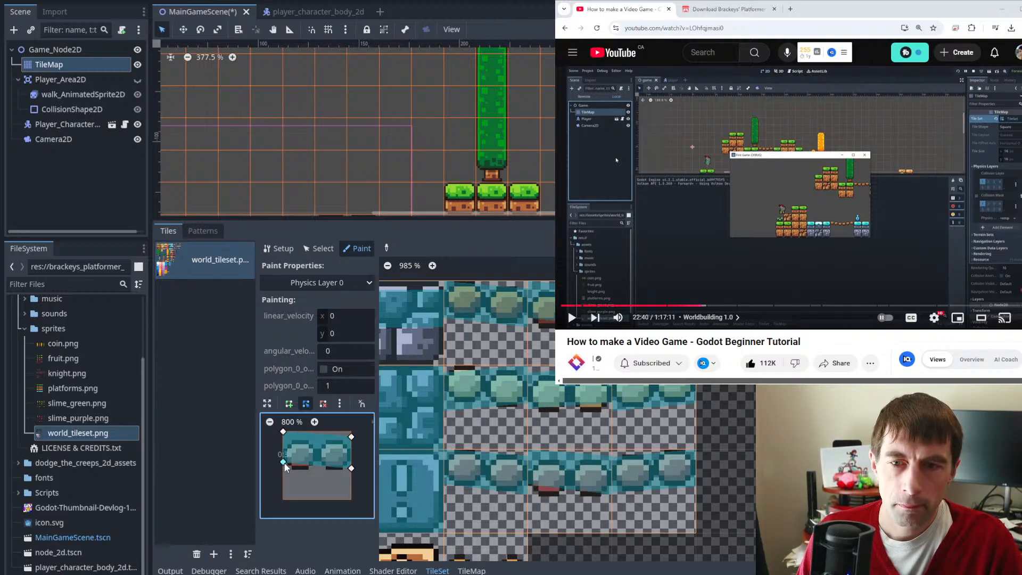
drag(285, 466, 286, 473)
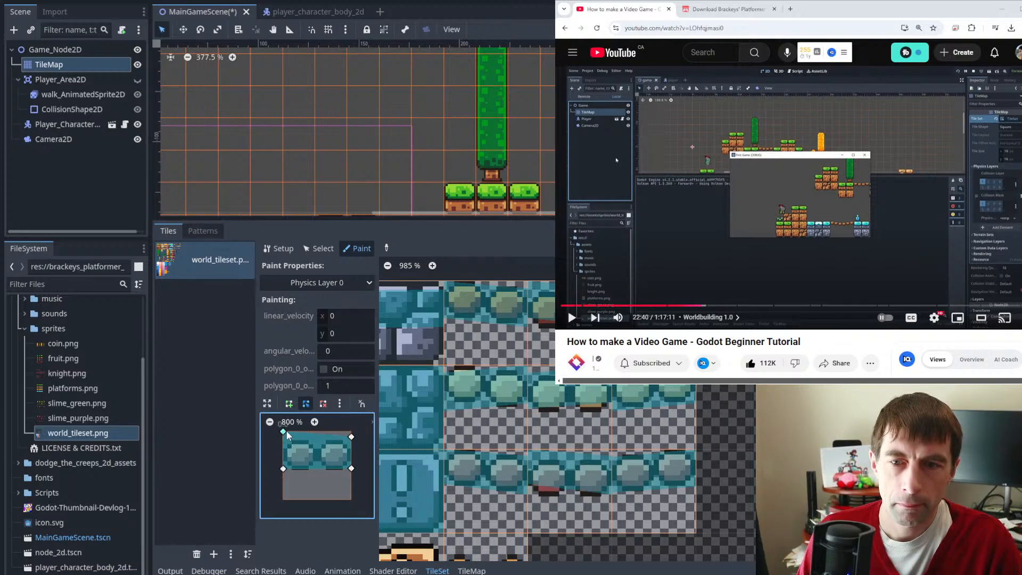
drag(284, 431, 283, 442)
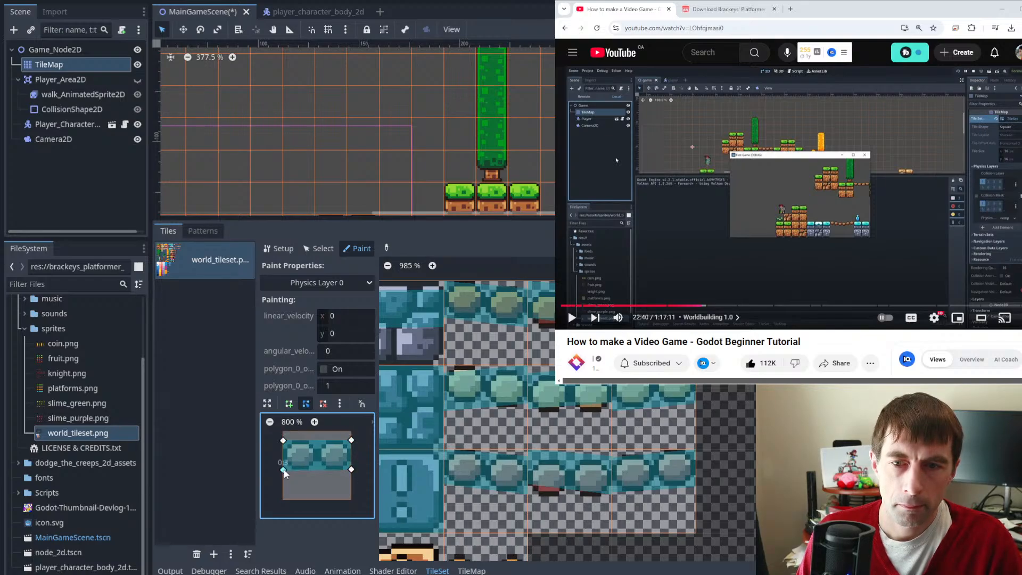
middle_drag(594, 503, 606, 477)
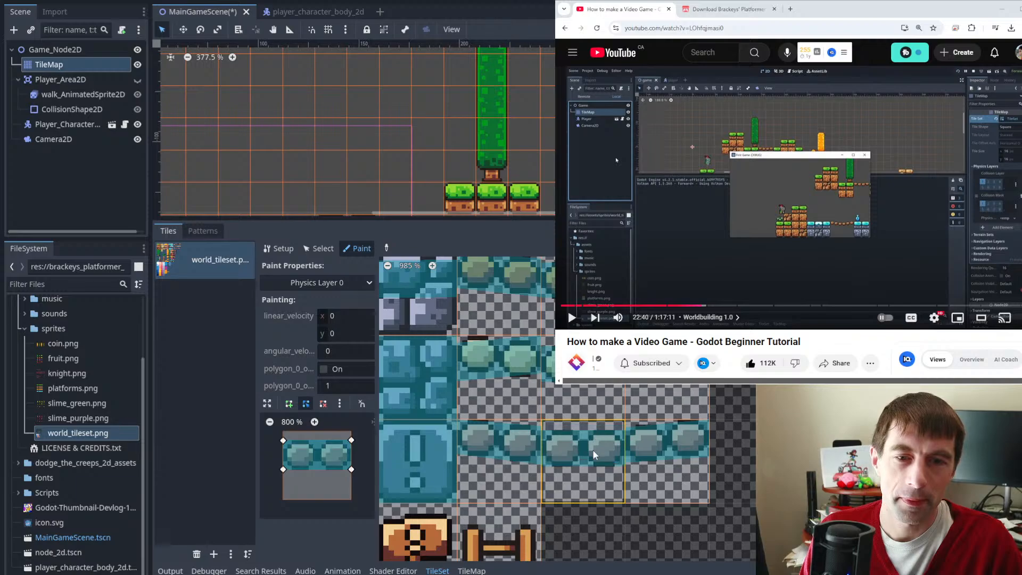
middle_drag(582, 347, 593, 389)
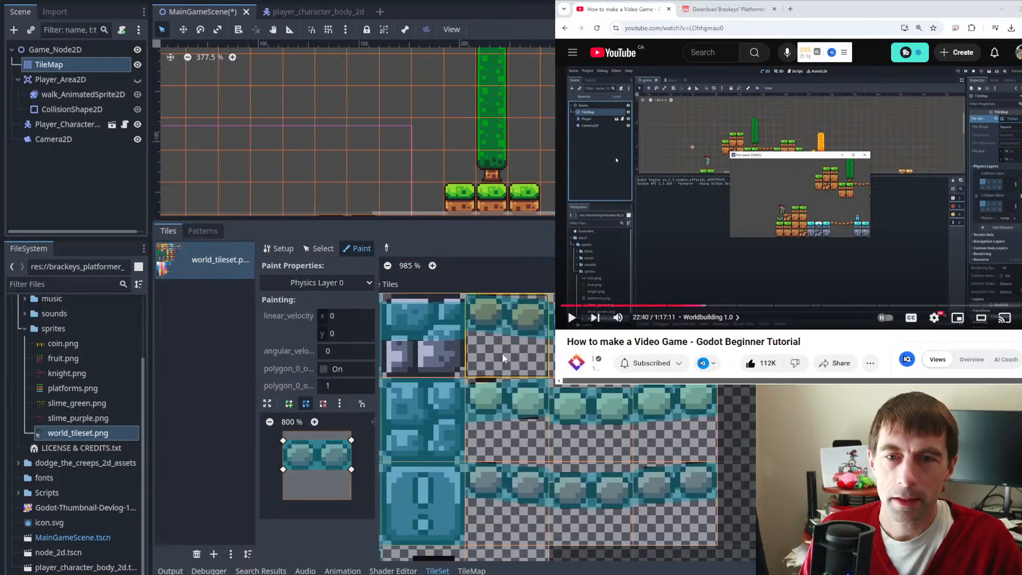
middle_drag(502, 353, 569, 368)
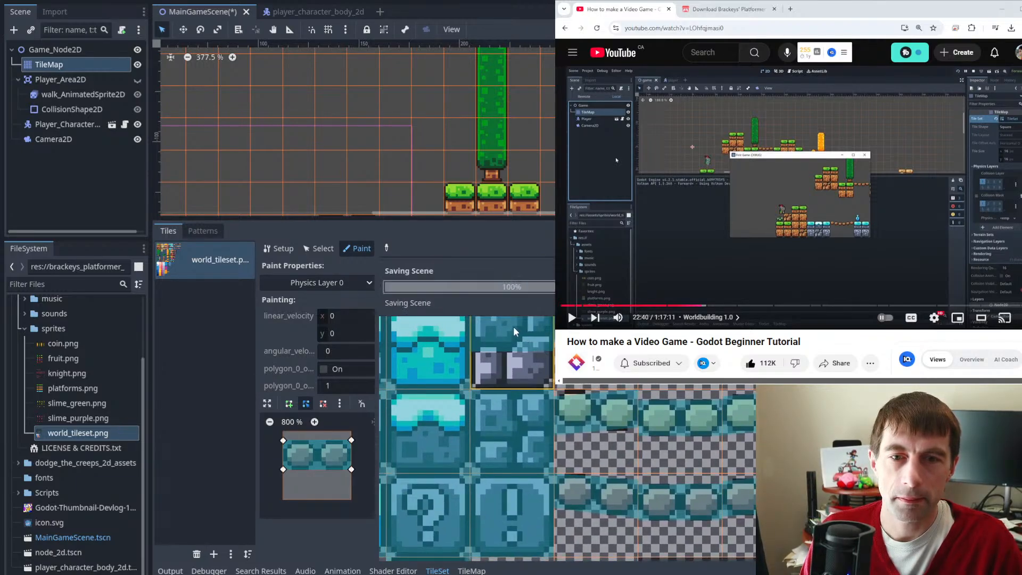
- Pull the collision polygon's four corners back out to the full tile outline on the stone block, and save the scene
click(513, 326)
drag(352, 470, 353, 498)
drag(283, 470, 283, 499)
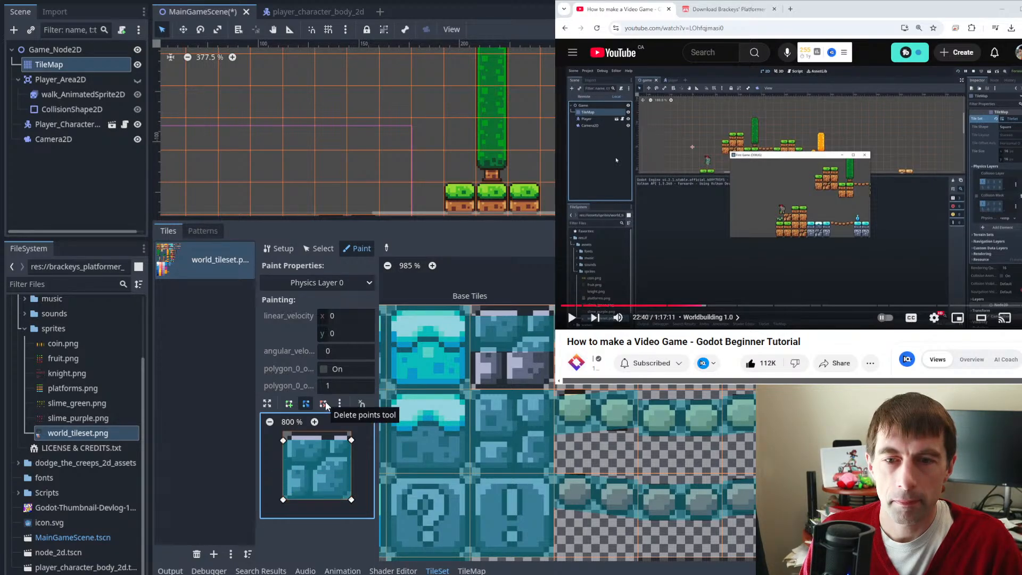
drag(283, 440, 283, 432)
drag(350, 439, 352, 432)
key(ctrl+s)
scroll(599, 434, down, 3)
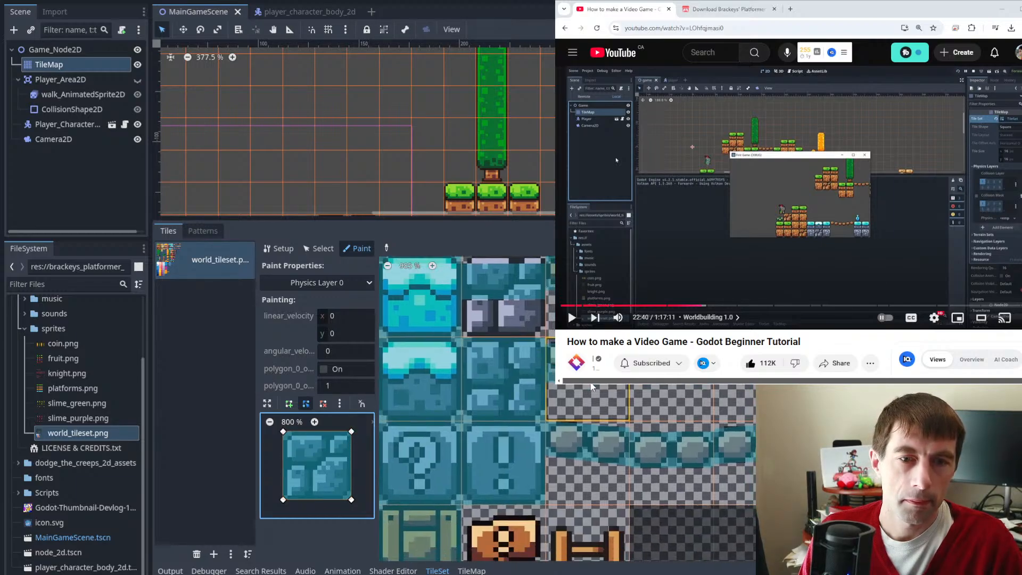
scroll(578, 385, up, 3)
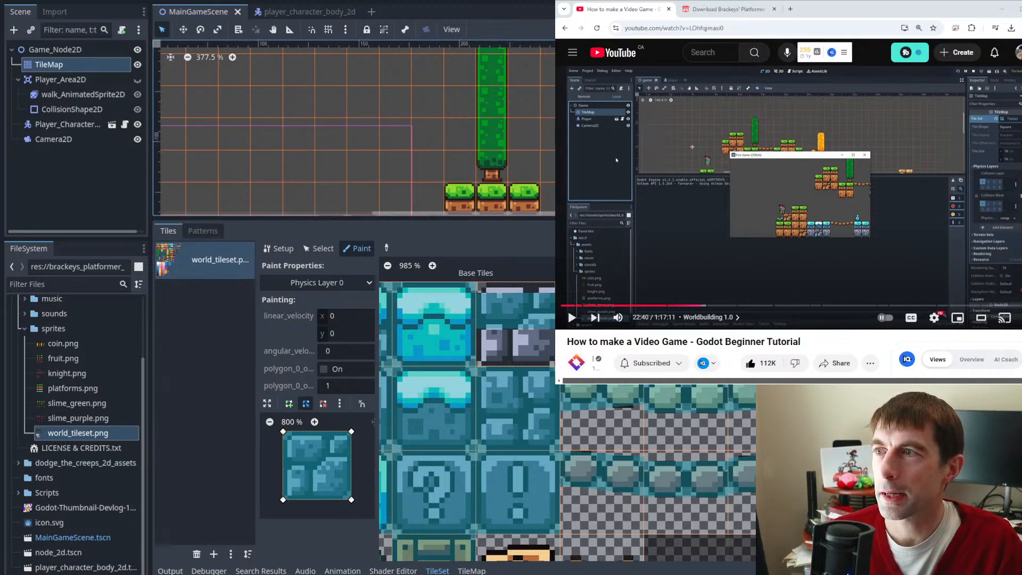
- Check the Brackeys' Platformer Bundle download page, and play a short stretch of the tutorial's gameplay test
click(722, 9)
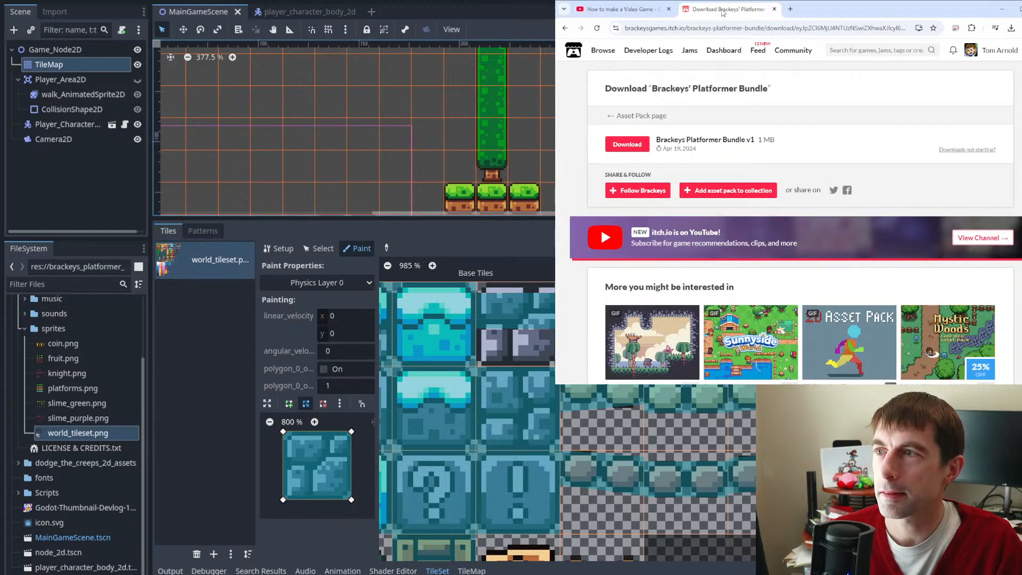
click(628, 10)
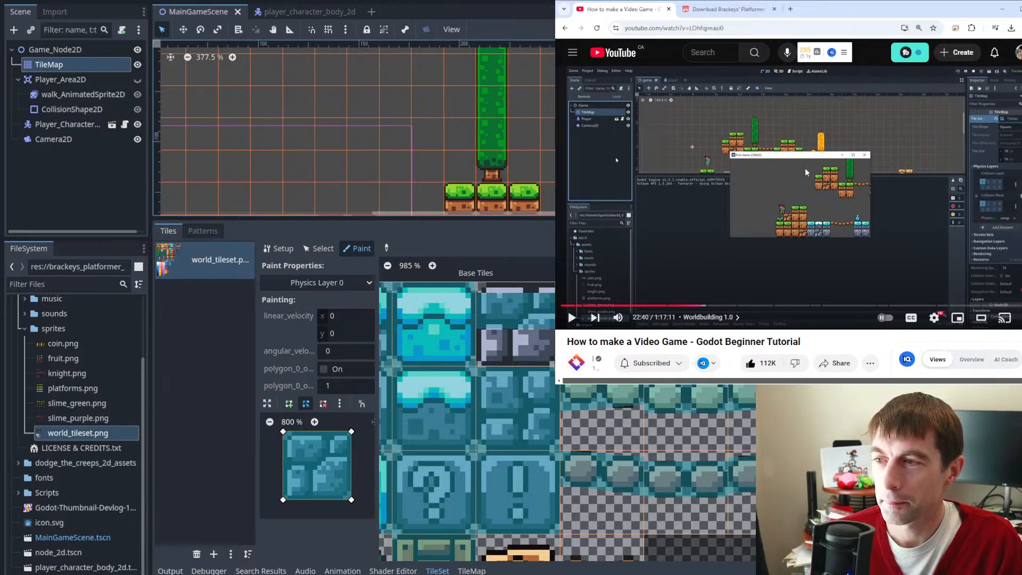
click(789, 165)
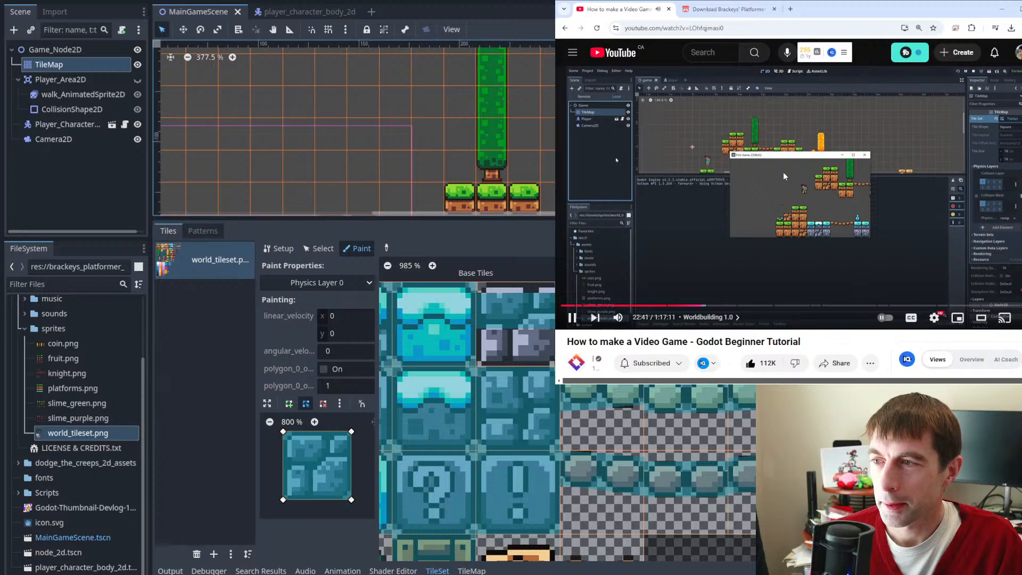
click(784, 172)
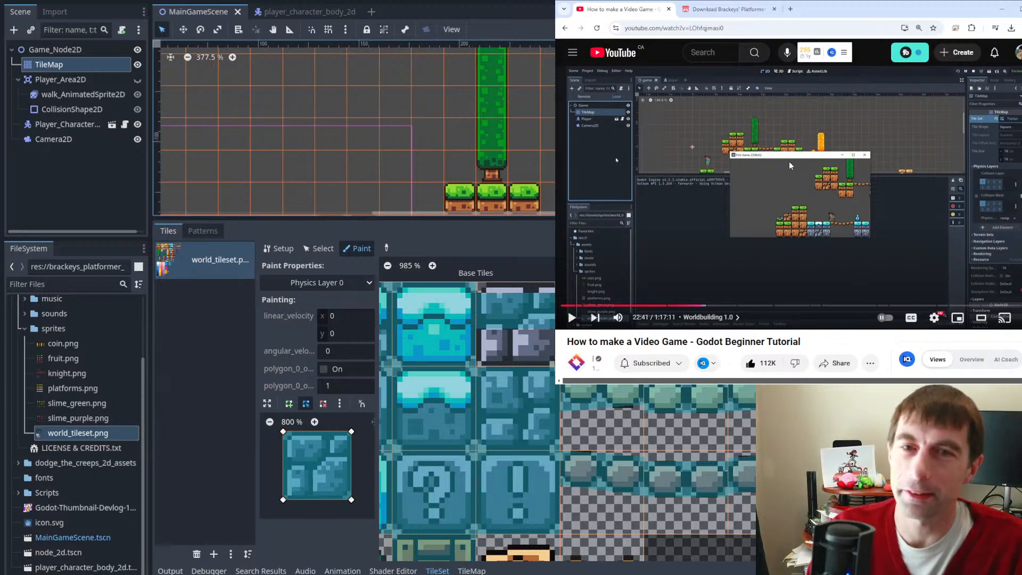
click(810, 171)
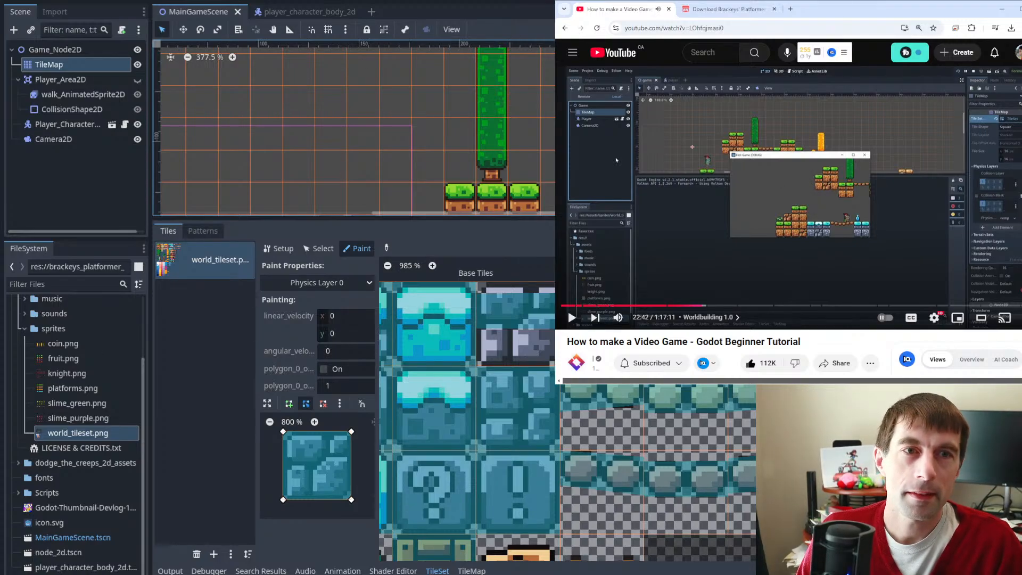
- Run the project and test walking and jumping on the grass ground and into the gap beside the ice blocks, then end the run
key(F5)
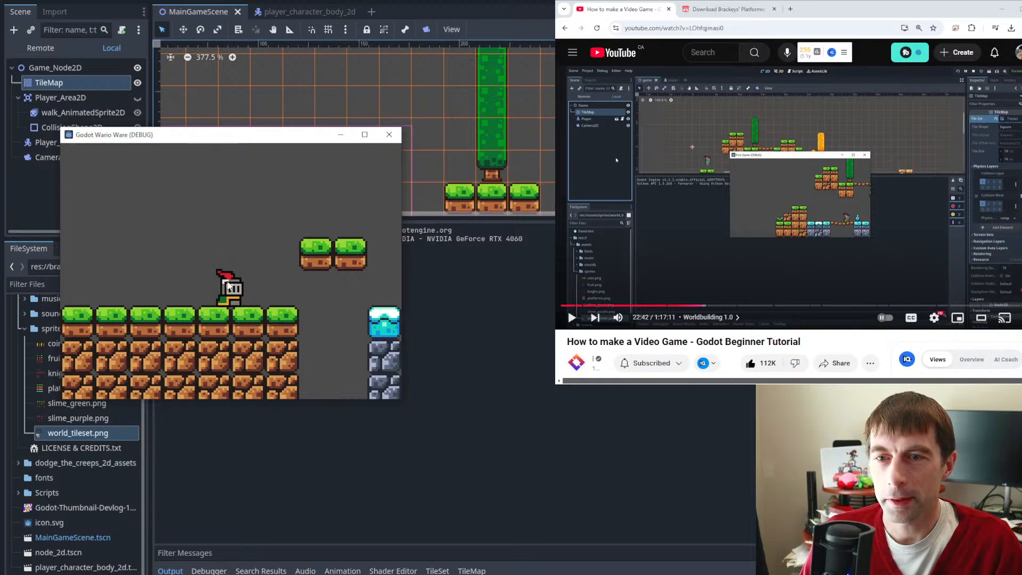
key(Left)
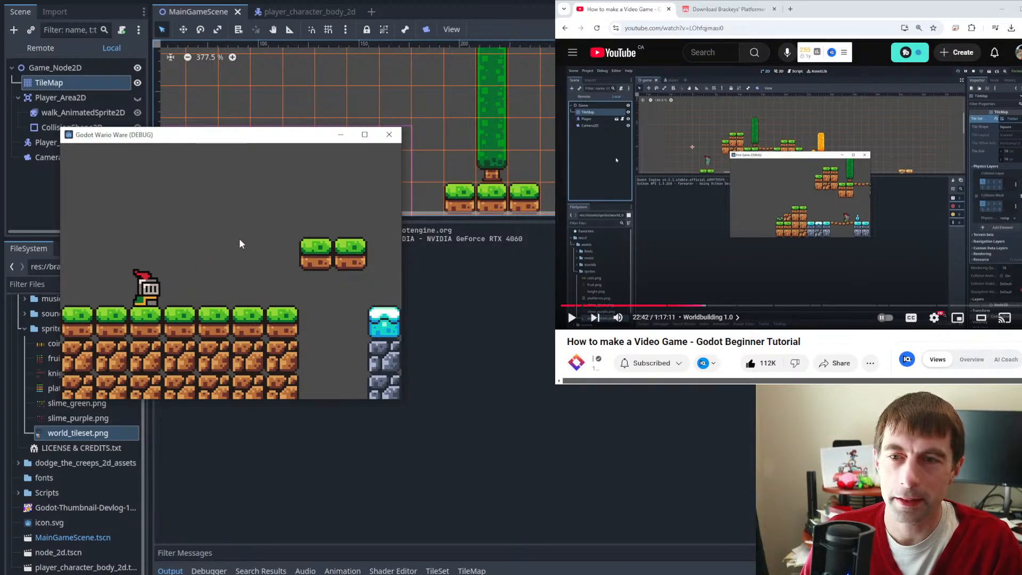
key(space)
key(Right)
key(space)
key(Left)
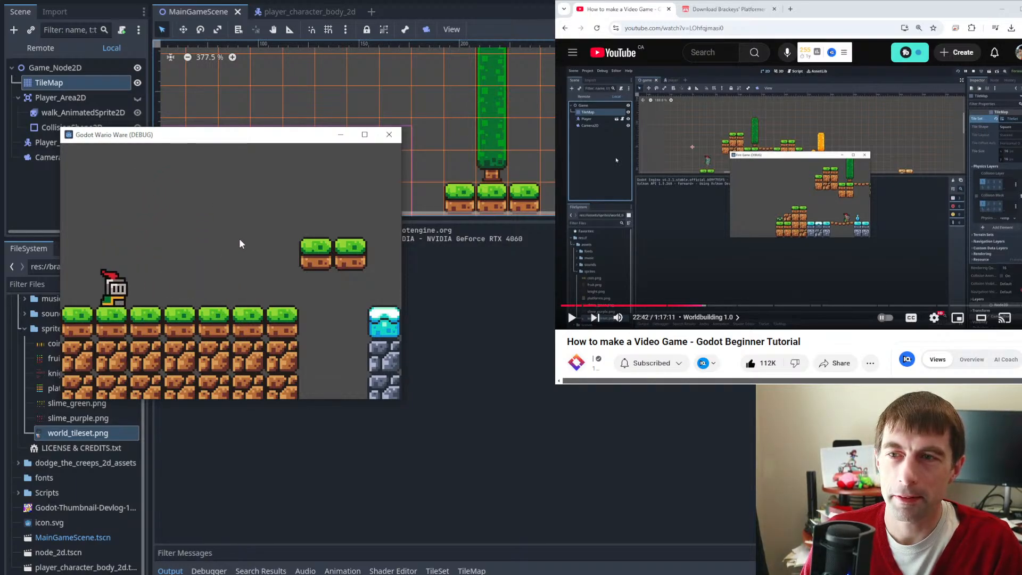
key(Right)
key(space)
key(space)
key(Right)
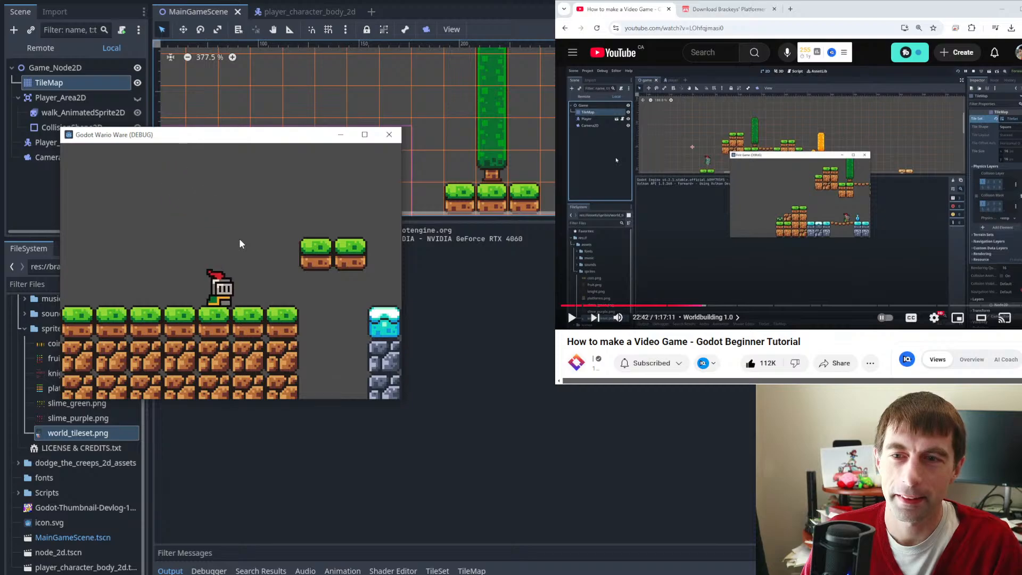
key(space)
key(Right)
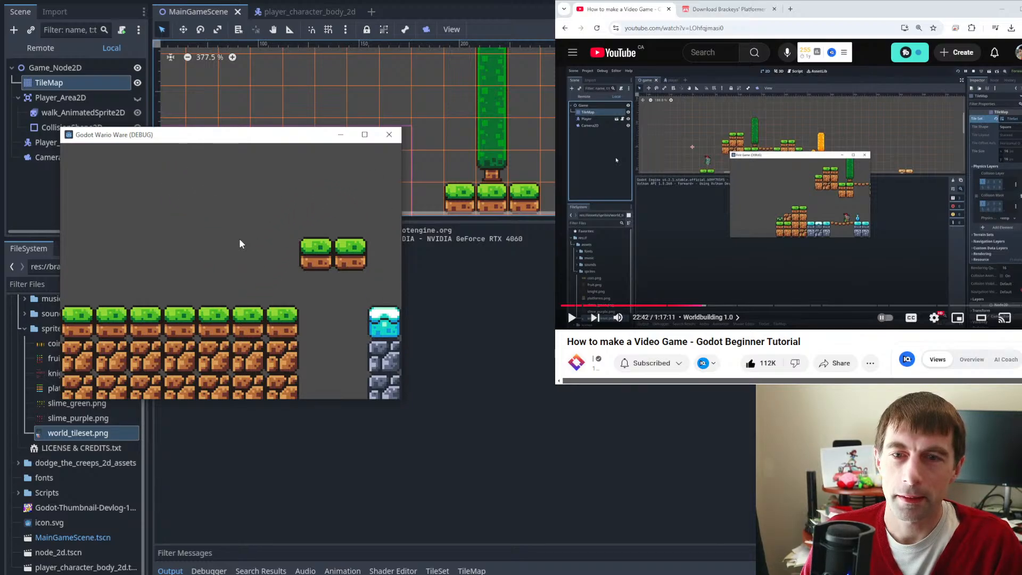
key(Left)
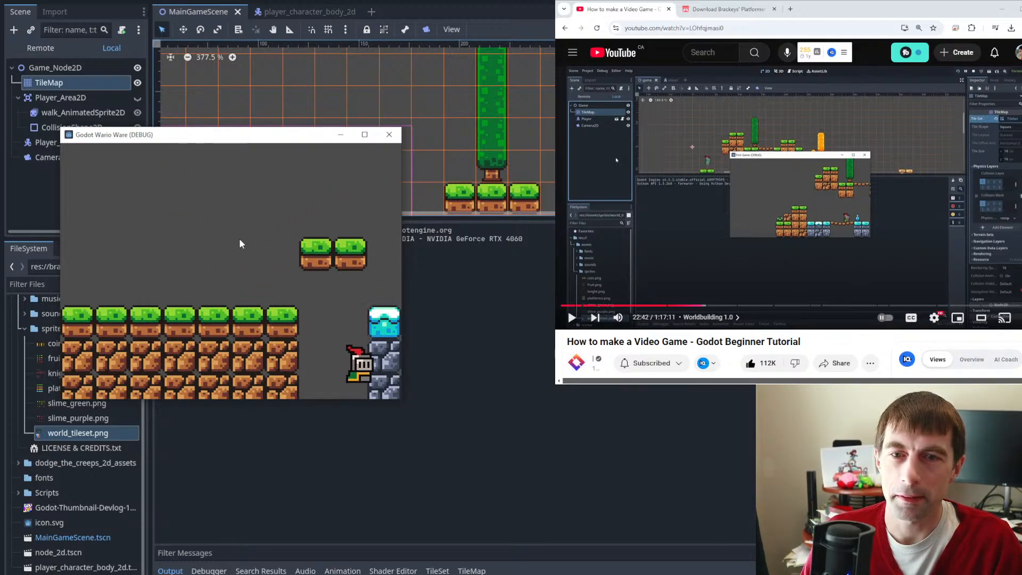
click(389, 135)
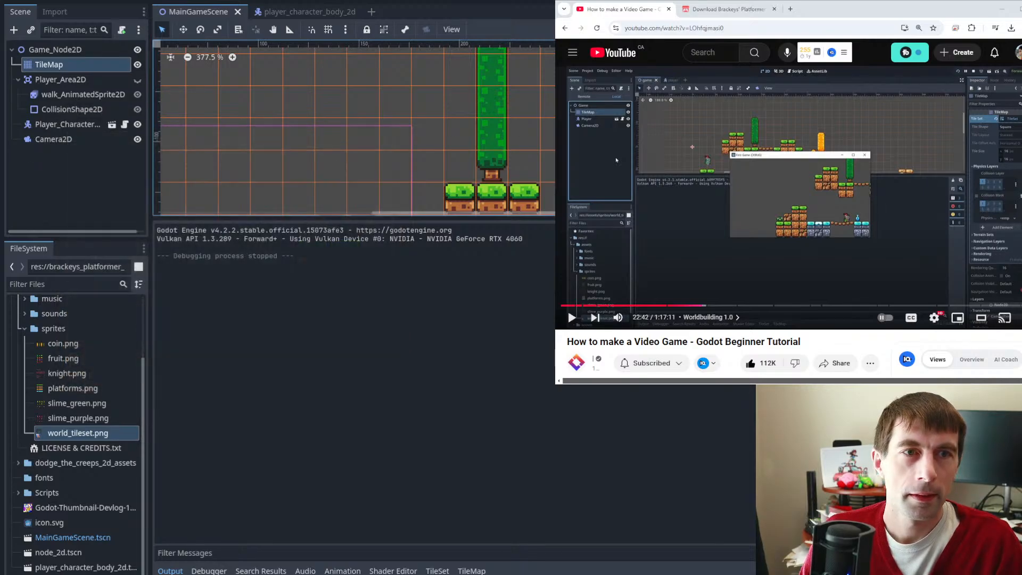
- Run the game again with its window clear of the tutorial, and test the knight's running and jumping across the grass ground
key(F5)
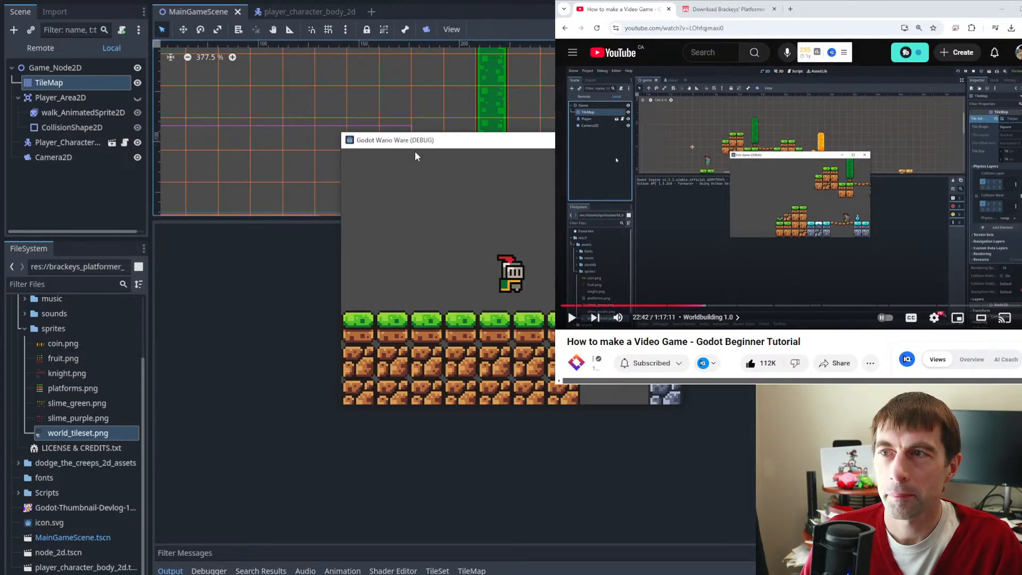
drag(469, 148, 230, 152)
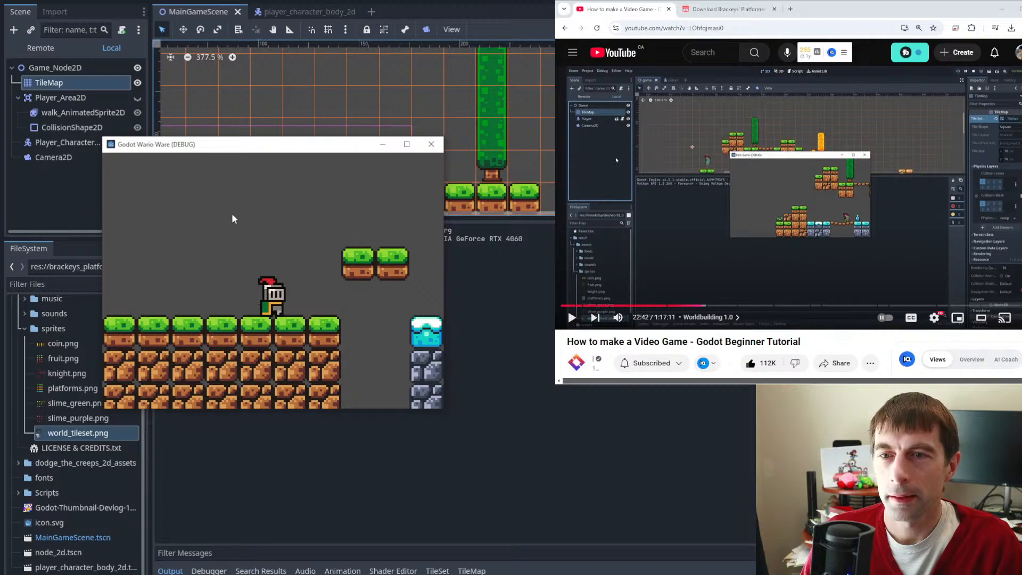
key(Left)
key(space)
key(Right)
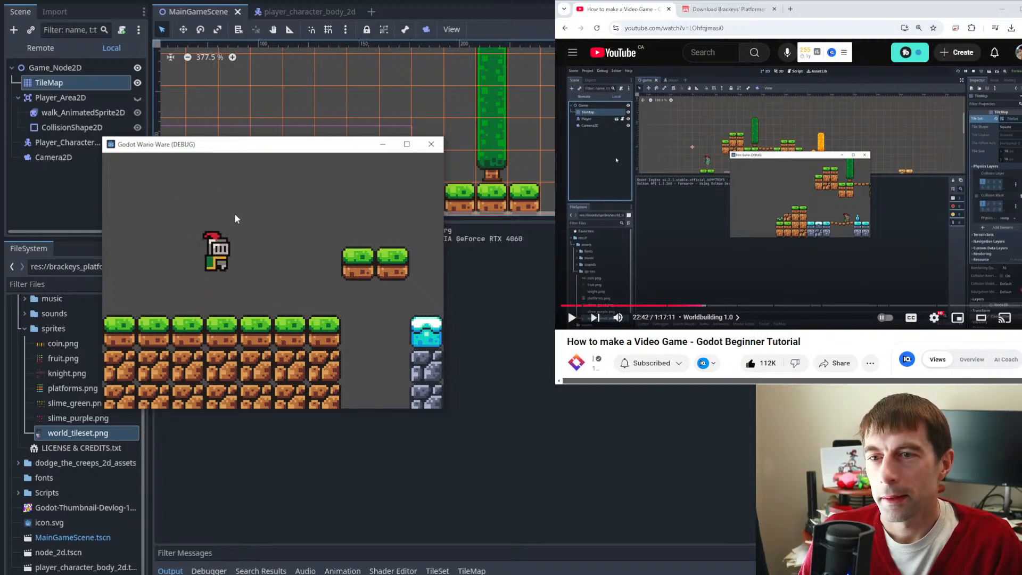
key(Left)
key(space)
key(Right)
key(space)
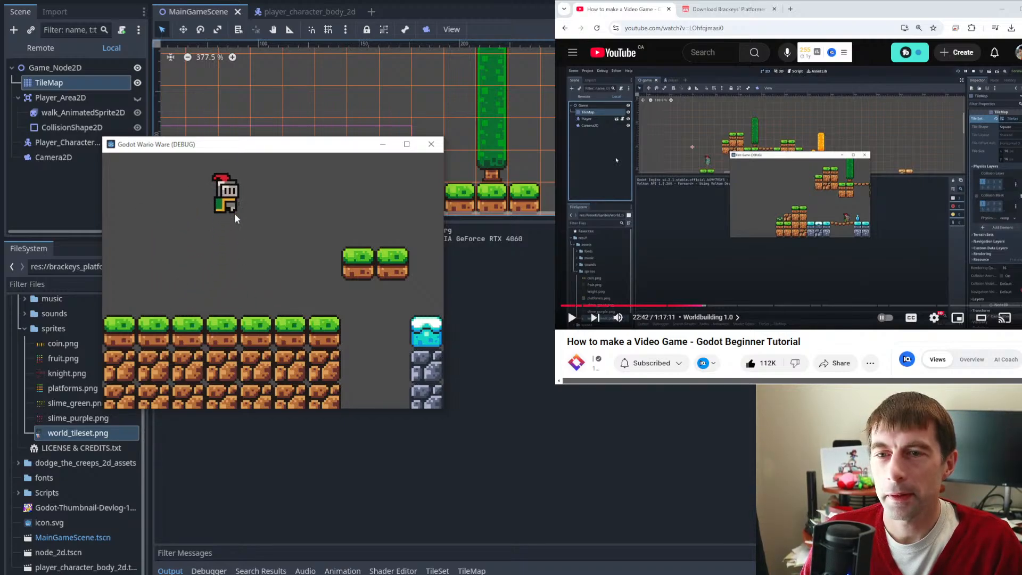
key(Left)
key(space)
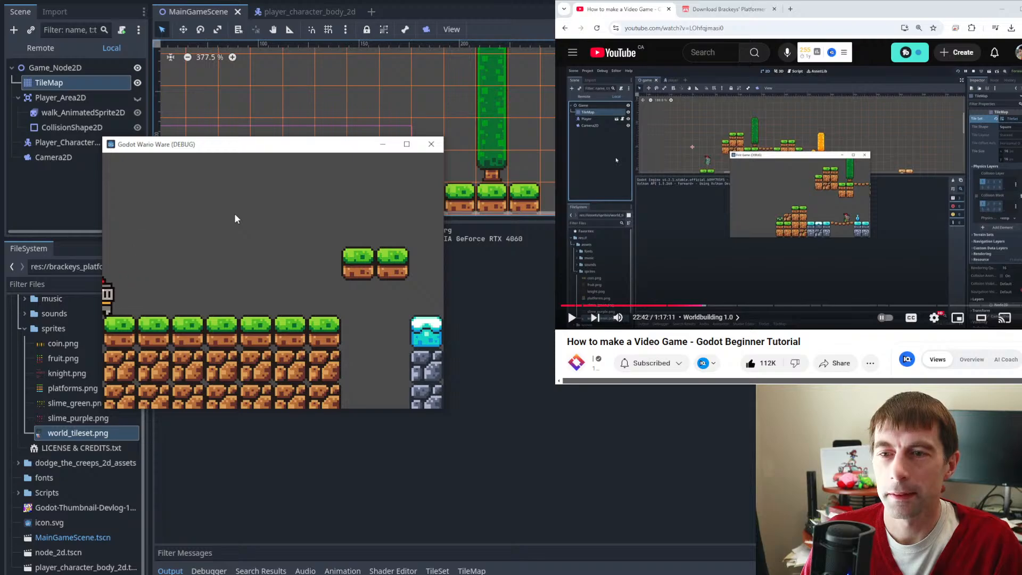
key(Right)
key(Right)
key(space)
key(space)
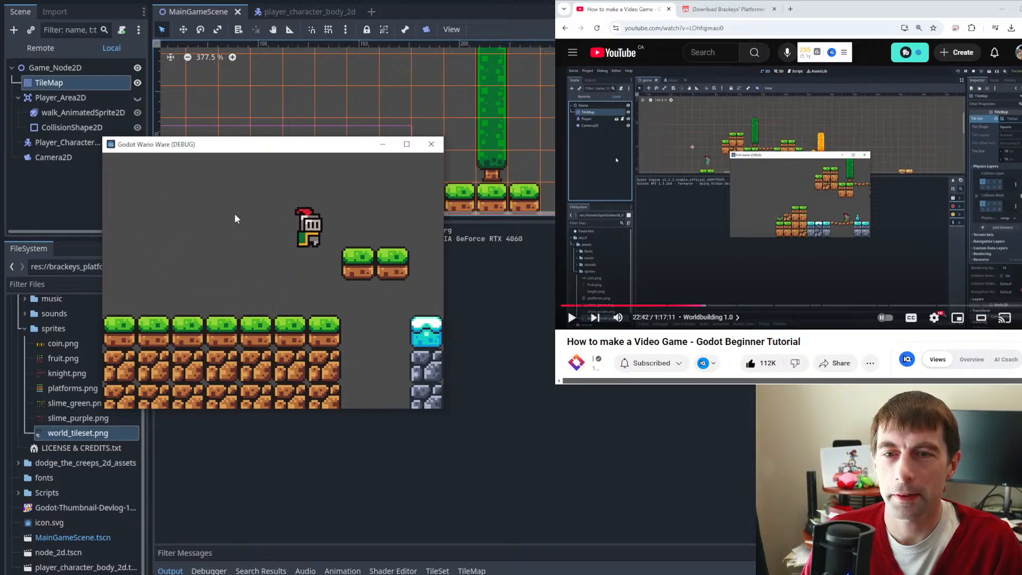
key(Left)
key(space)
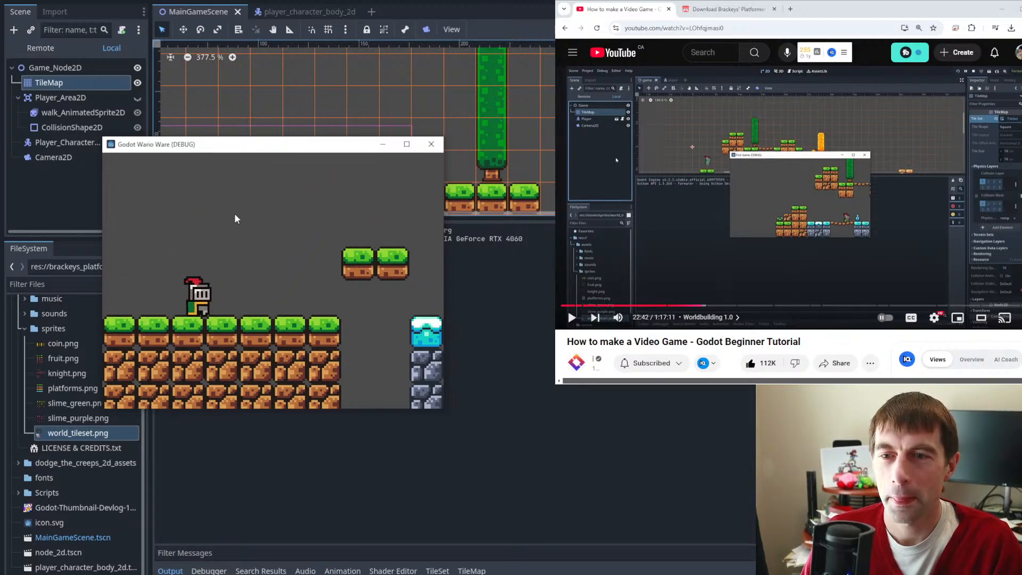
- Test jumps between the grass ground and the floating two-block platform, and close the game
key(Right)
key(space)
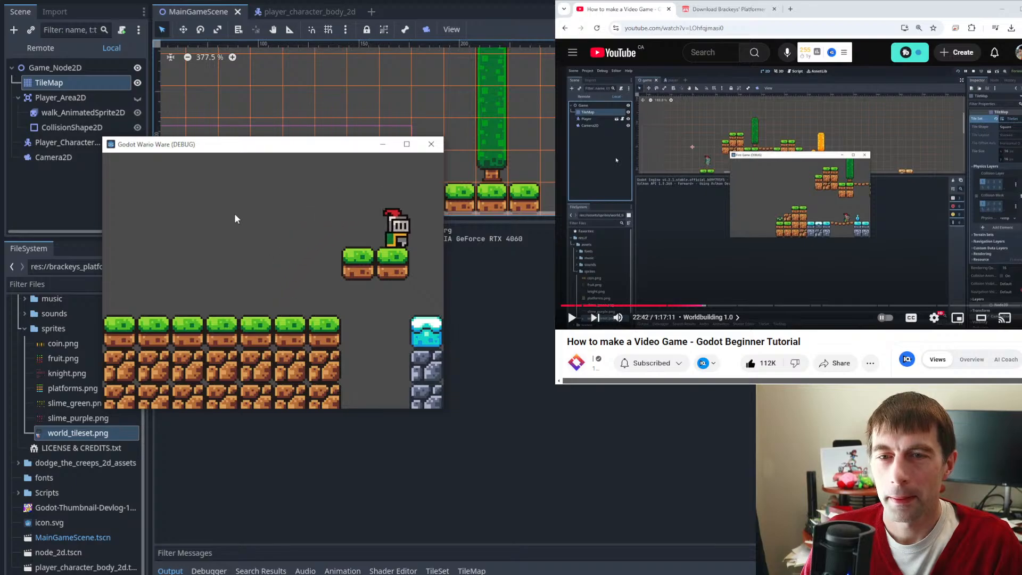
key(Left)
key(space)
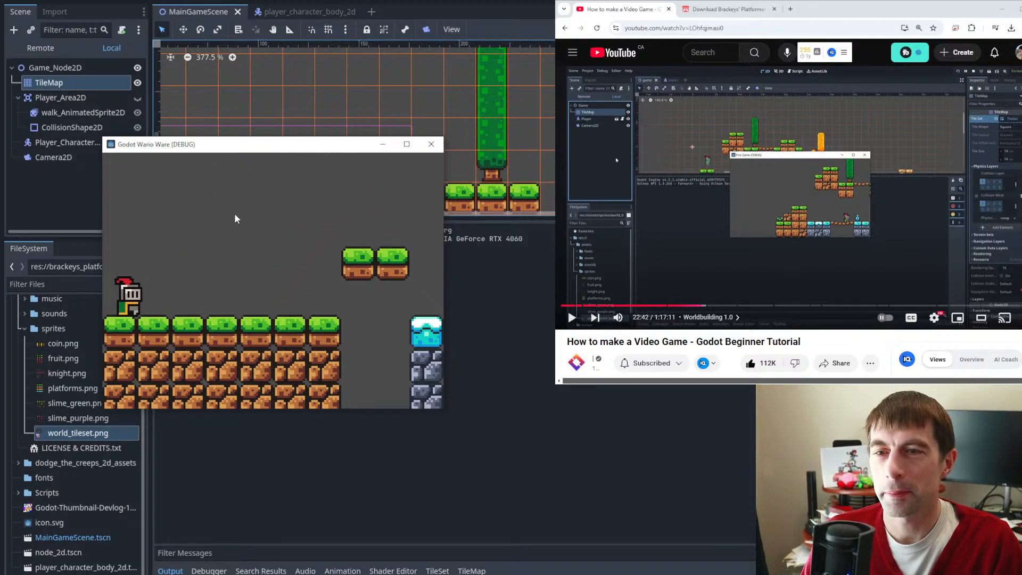
key(Right)
key(space)
key(Left)
key(space)
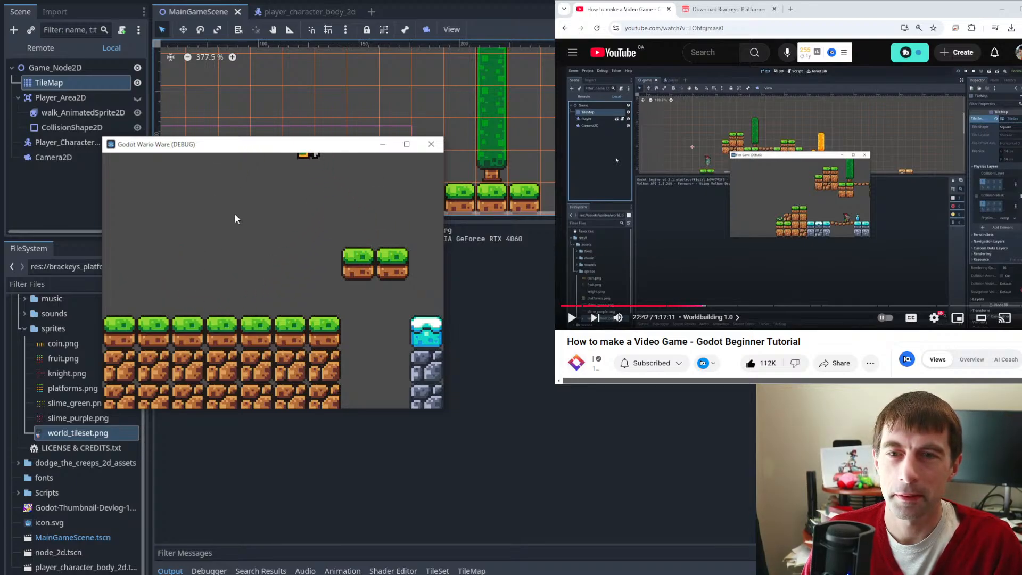
key(Right)
key(space)
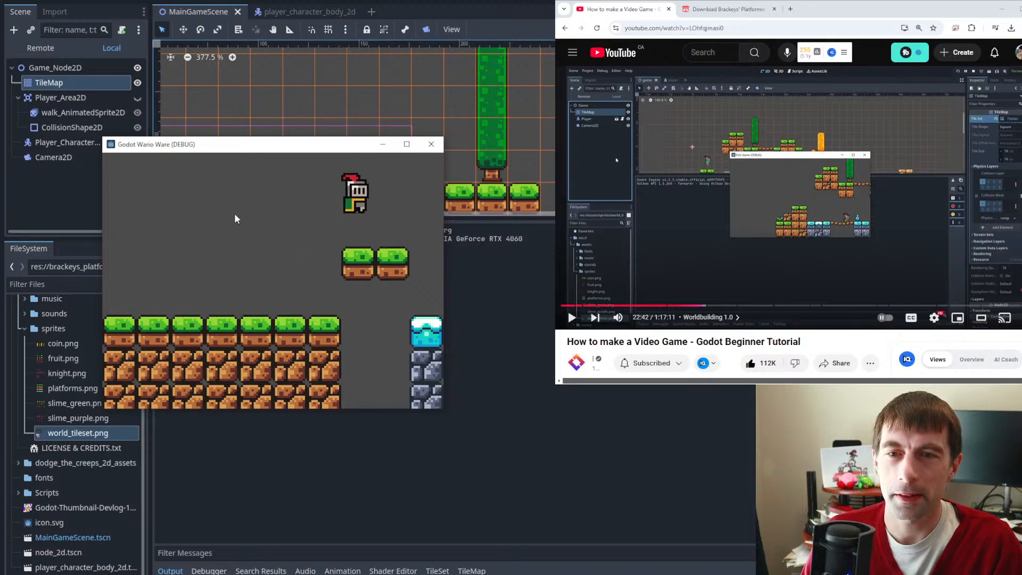
key(Left)
key(space)
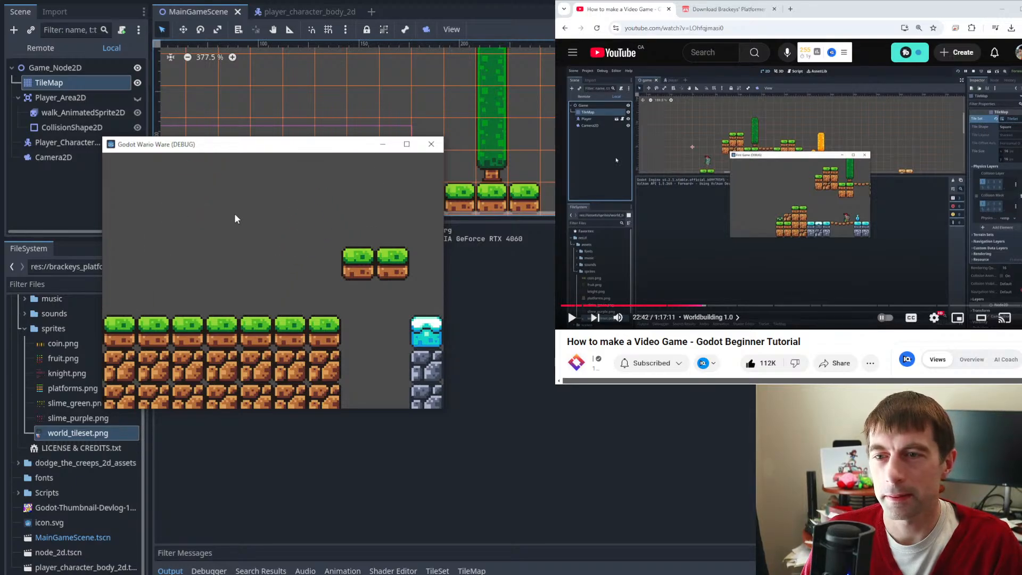
click(430, 144)
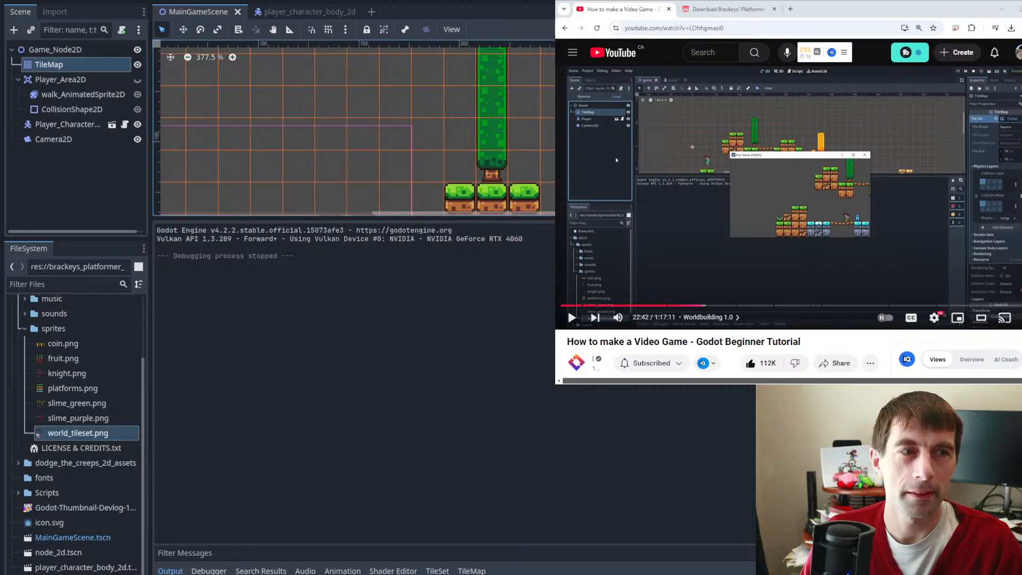
- Start another test run in view beside the tutorial, and land the knight on the floating grass platform
key(F5)
drag(408, 144, 134, 148)
key(Left)
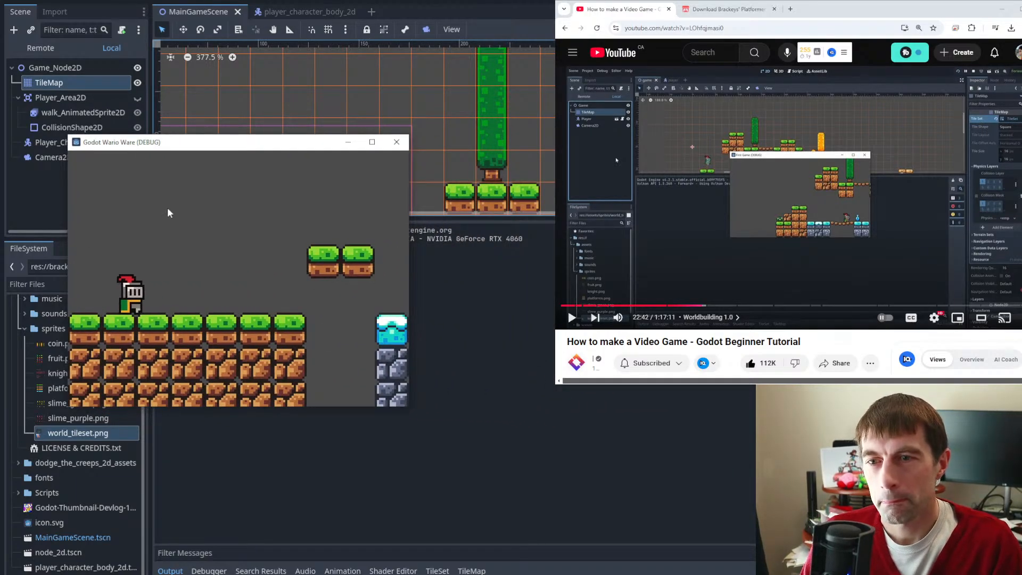
key(Right)
key(space)
key(space)
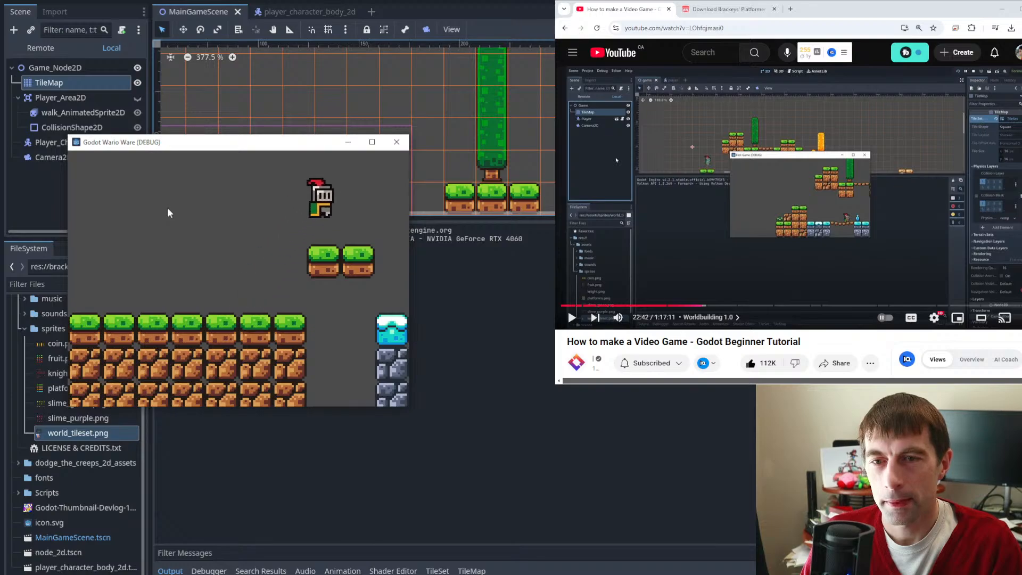
key(Left)
key(space)
key(Left)
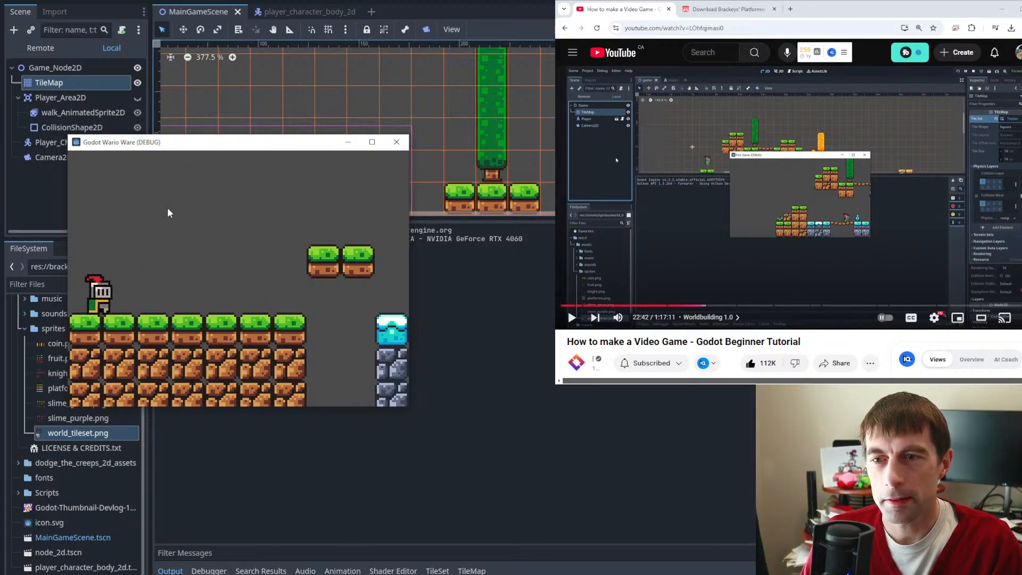
key(Right)
key(space)
key(Left)
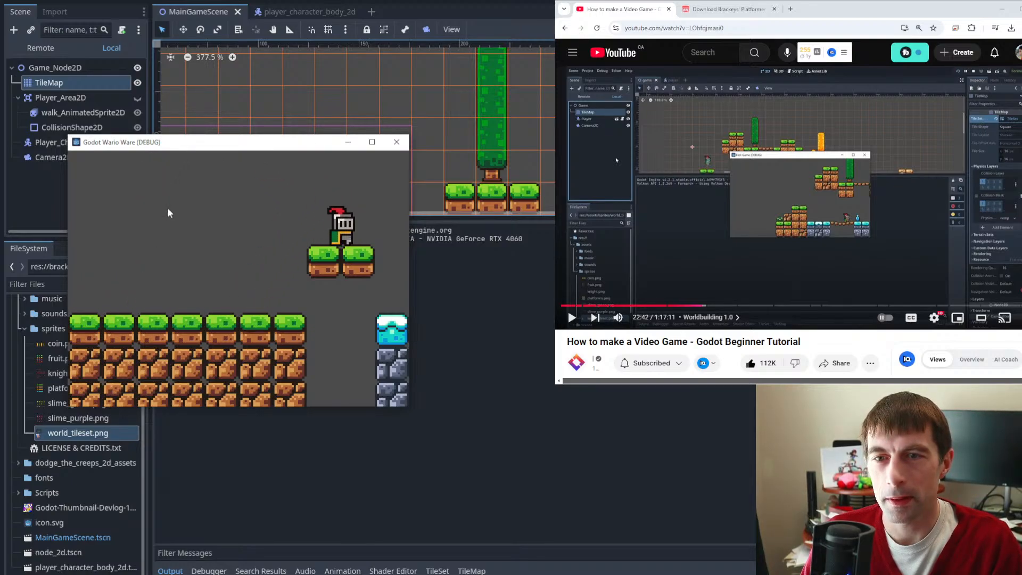
- Move the knight back and forth with jumps over the grass ground, and end the test run
key(Right)
key(space)
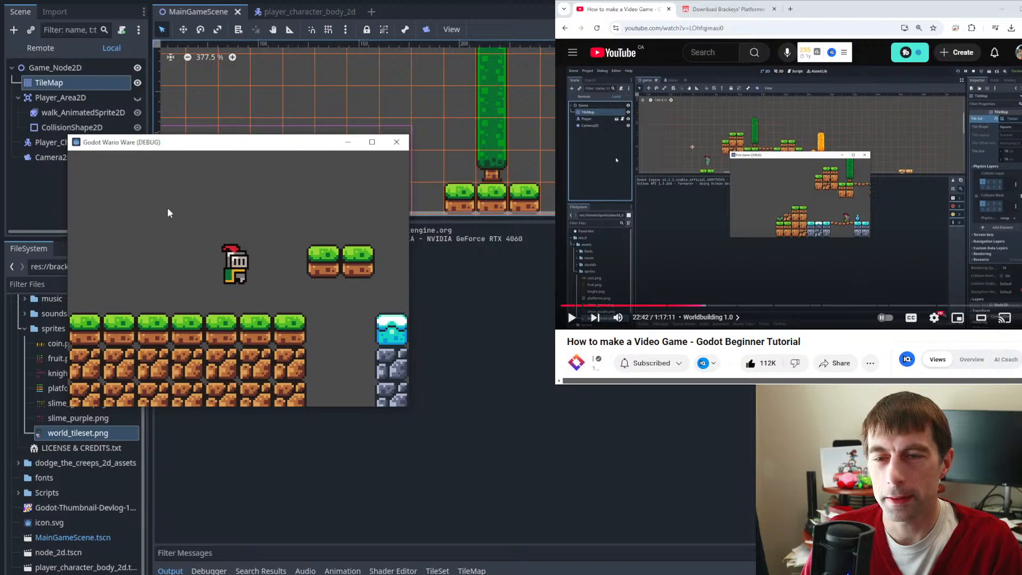
key(Left)
key(Right)
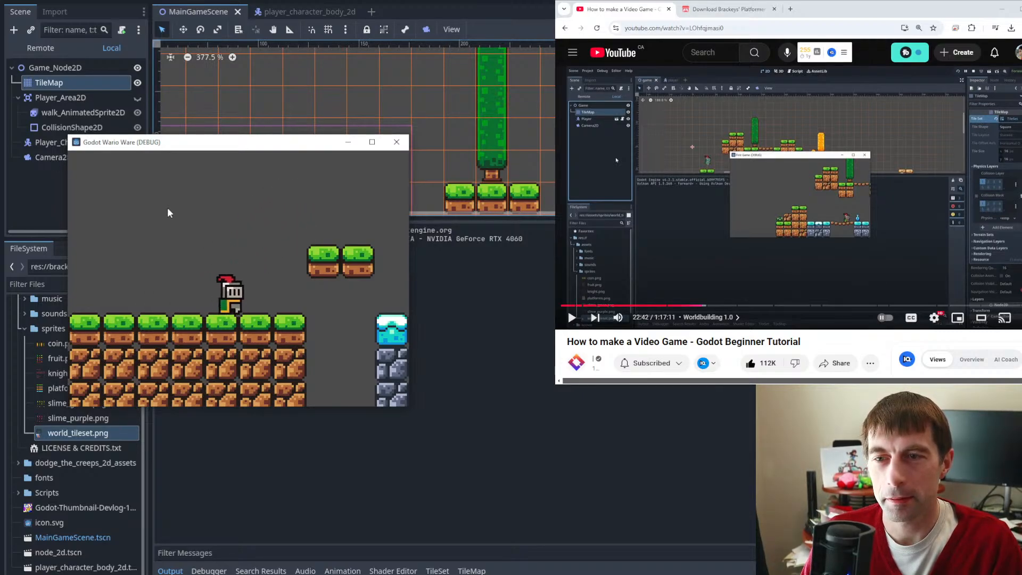
key(space)
key(Left)
key(space)
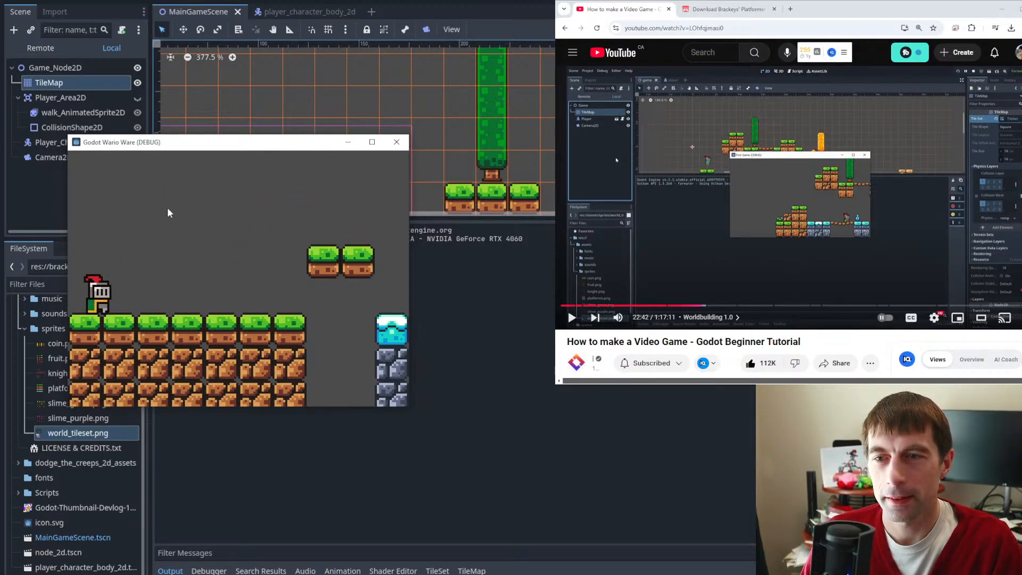
key(Right)
key(space)
key(Left)
key(space)
key(Left)
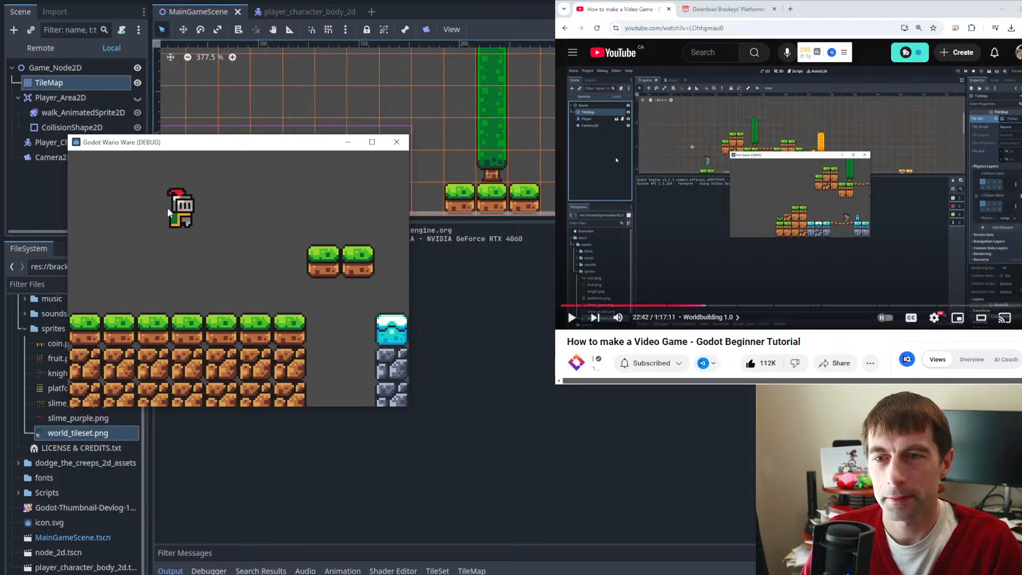
key(Right)
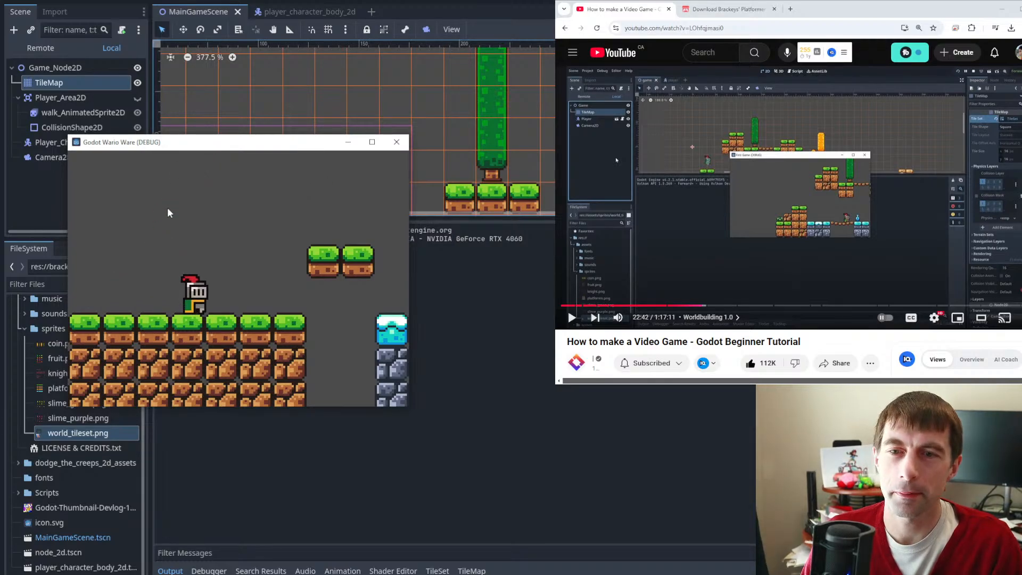
click(395, 142)
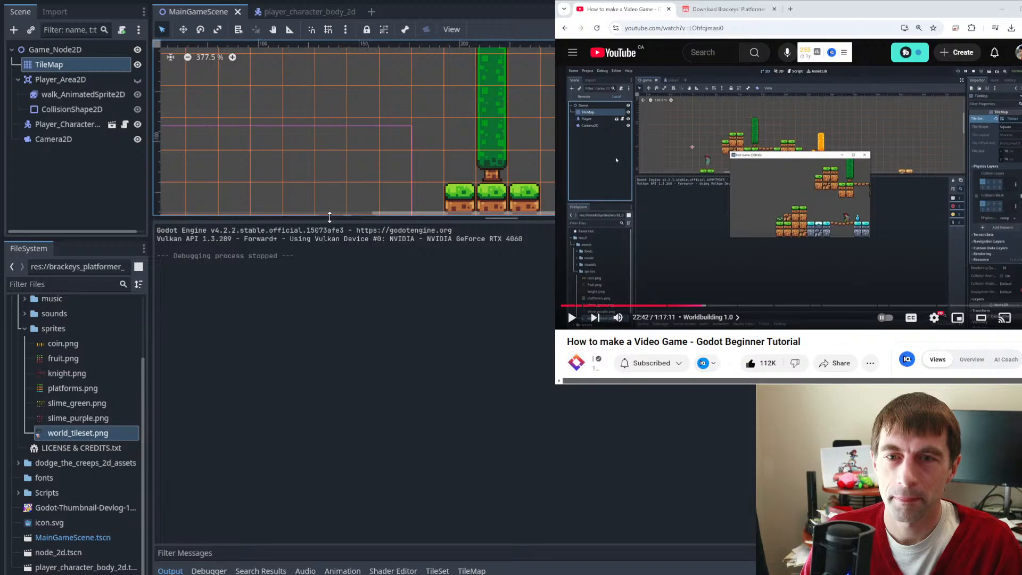
- Enlarge the scene viewport over the output area, and play the tutorial section on nesting Camera2D under the Player node
drag(322, 220, 326, 370)
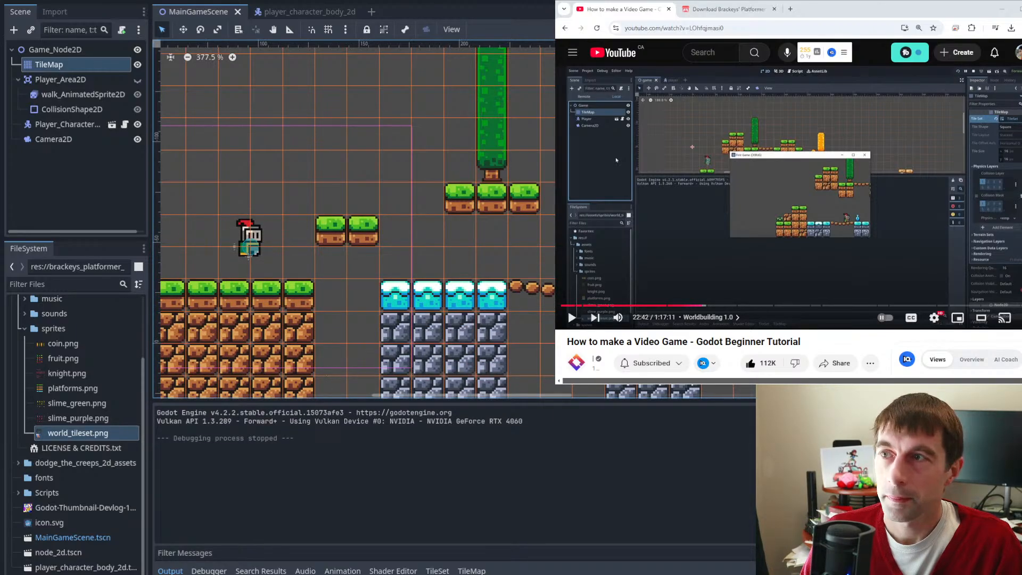
click(834, 171)
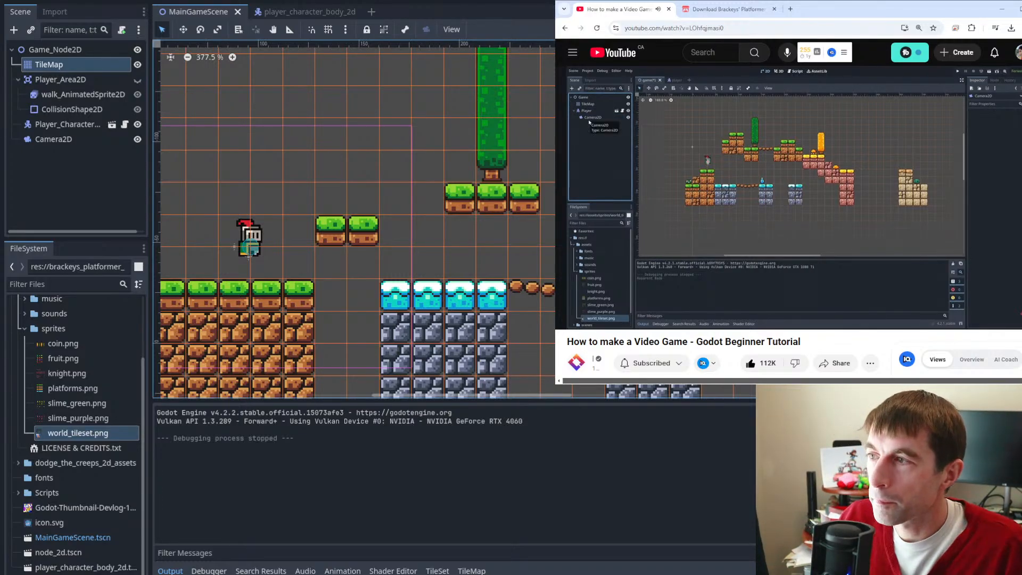
click(288, 181)
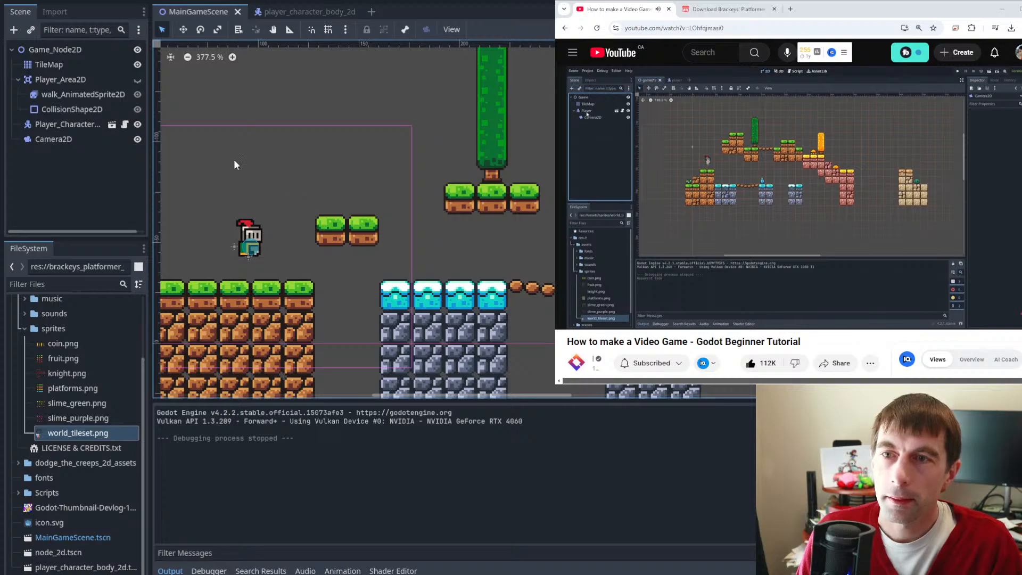
click(788, 139)
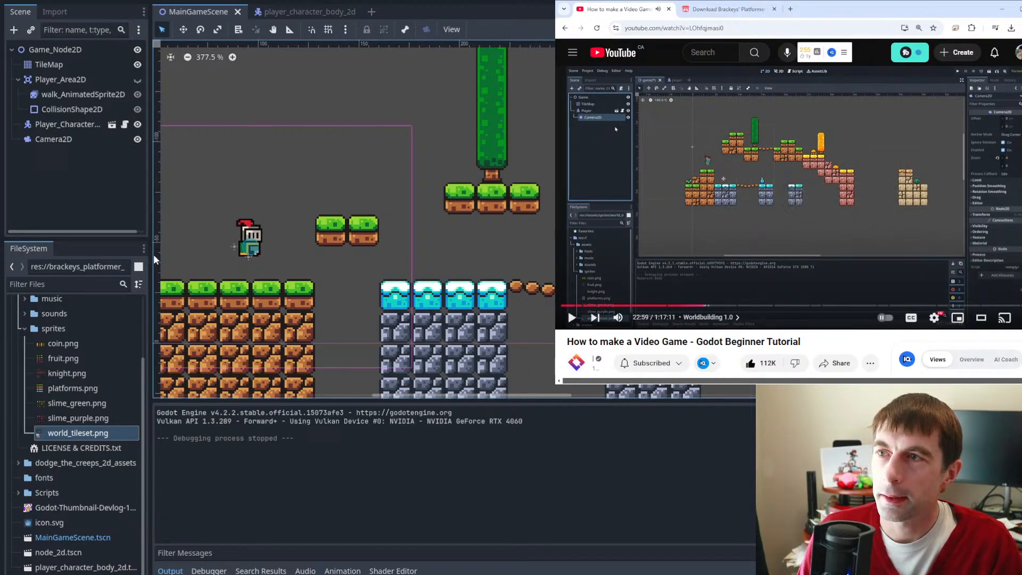
- Switch to GameMaker with the rLevel3volcanoesB room open
key(alt+Tab)
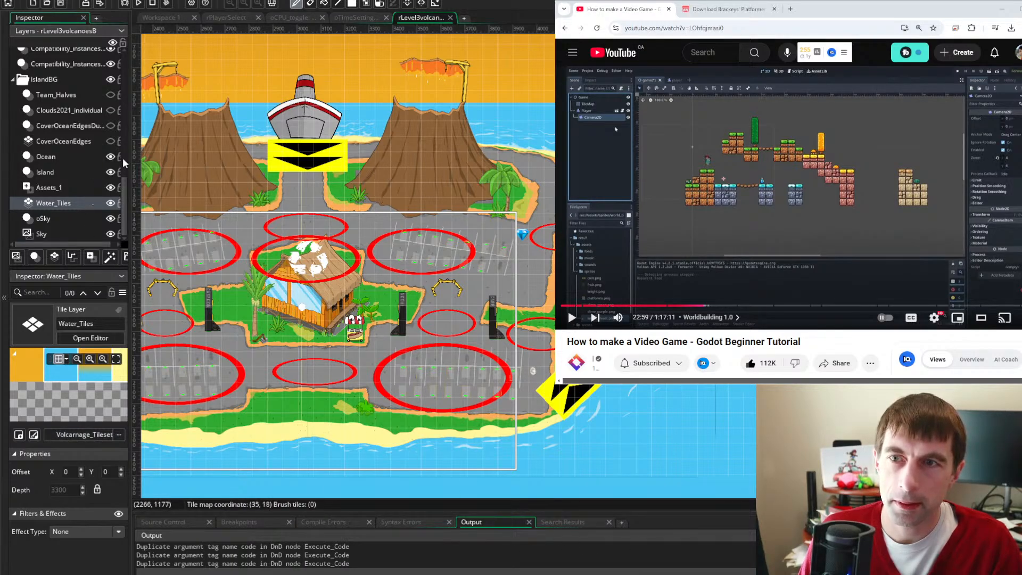
- View the beginning of the room's layer list, where the CameraTrackers layer sits, and switch back to Godot
drag(126, 194, 129, 56)
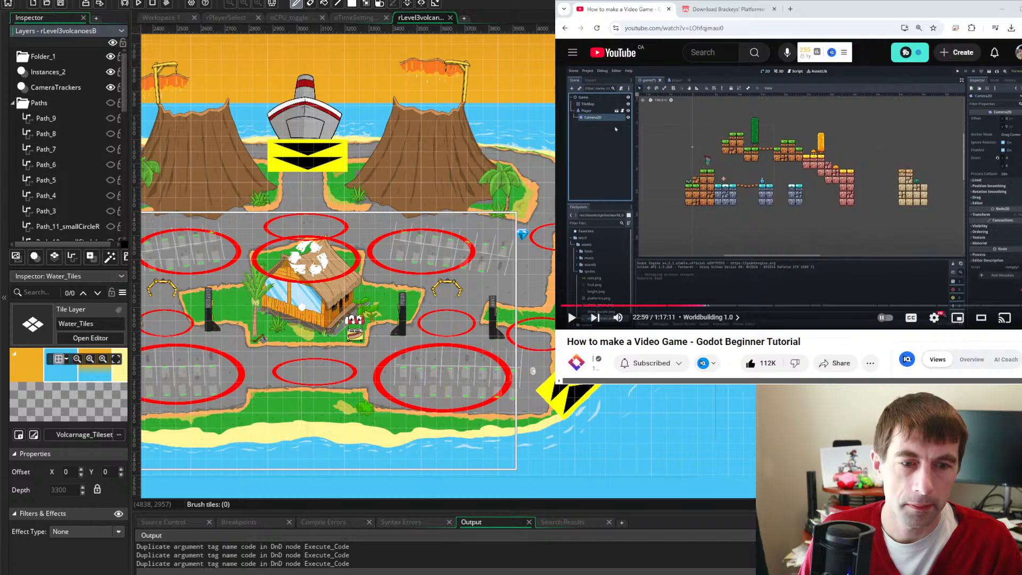
key(alt+Tab)
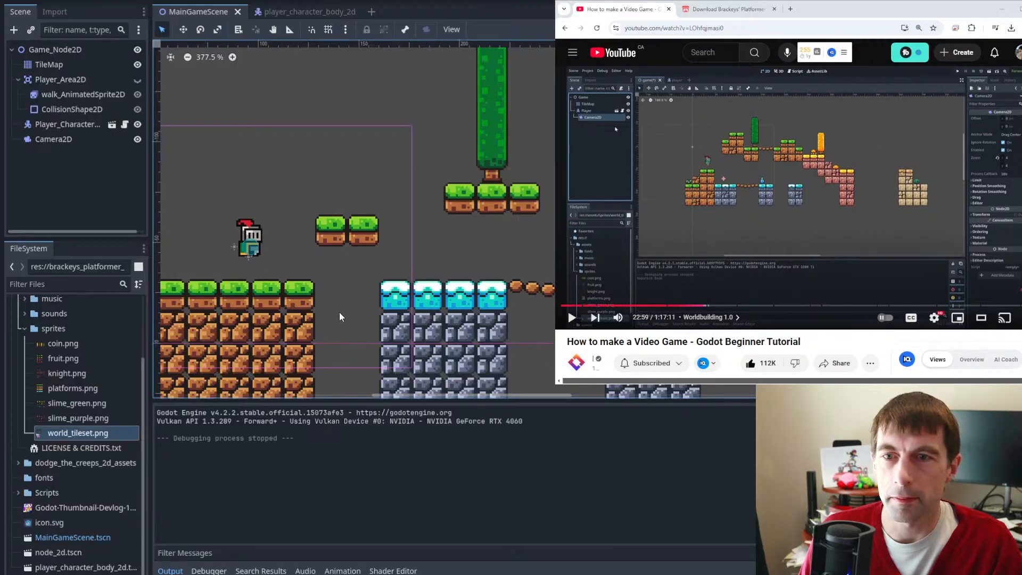
- Nest the Camera2D node under Player_Area2D and save the scene
click(53, 139)
drag(50, 138, 49, 88)
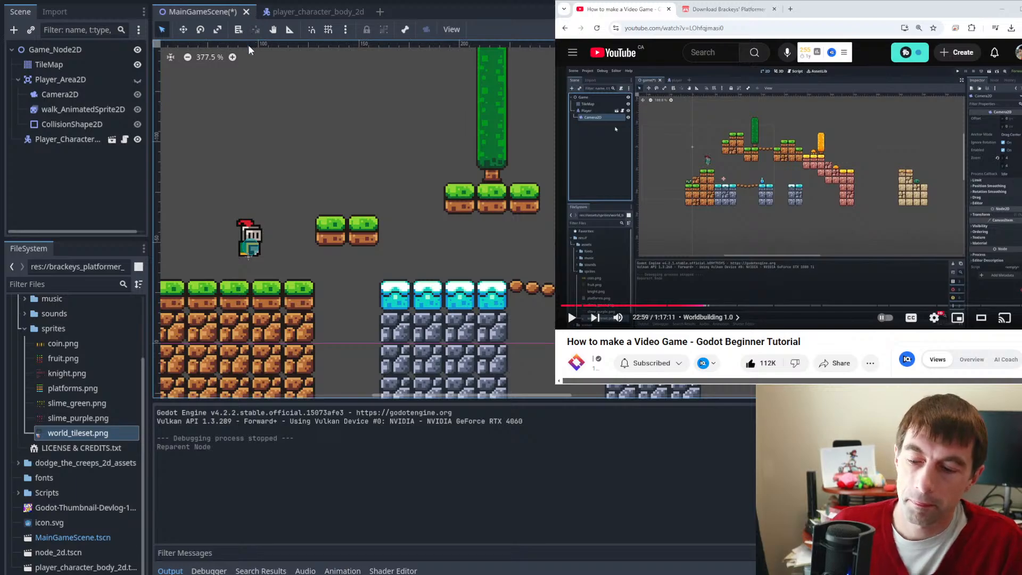
key(ctrl+s)
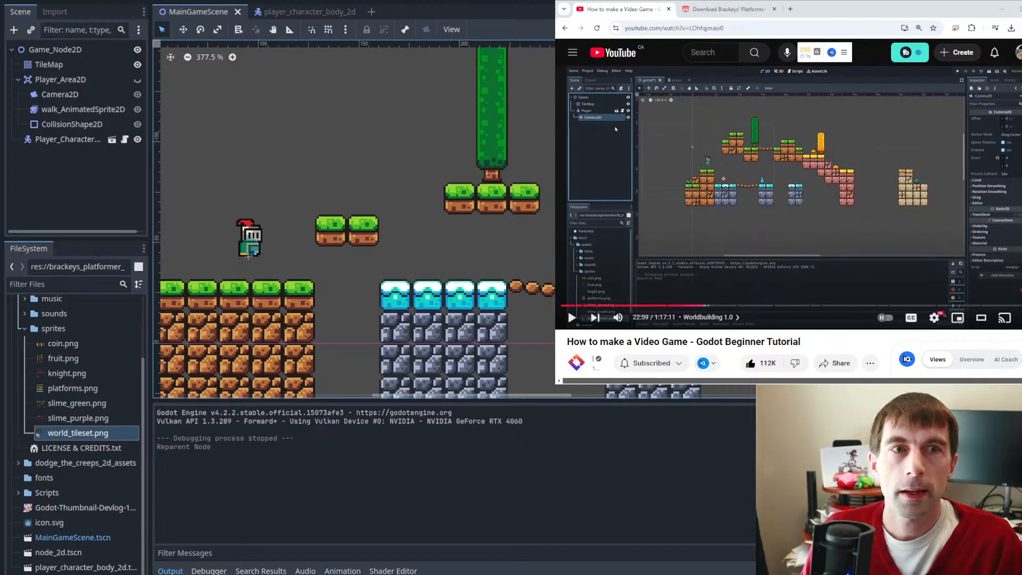
- Run the game beside the tutorial, walk the knight back and forth on the grass to check camera following, and end the run
key(F5)
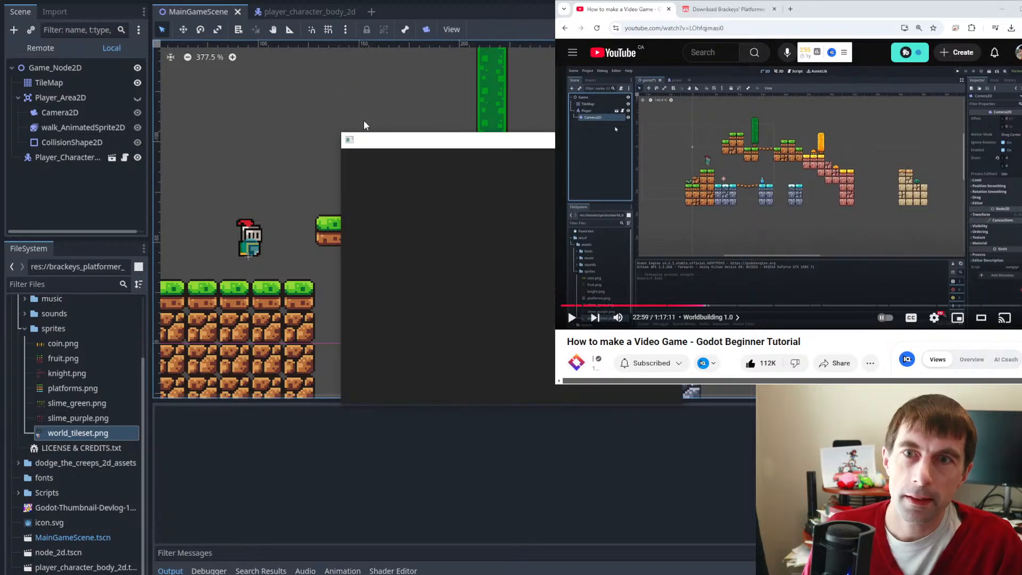
drag(410, 145, 161, 105)
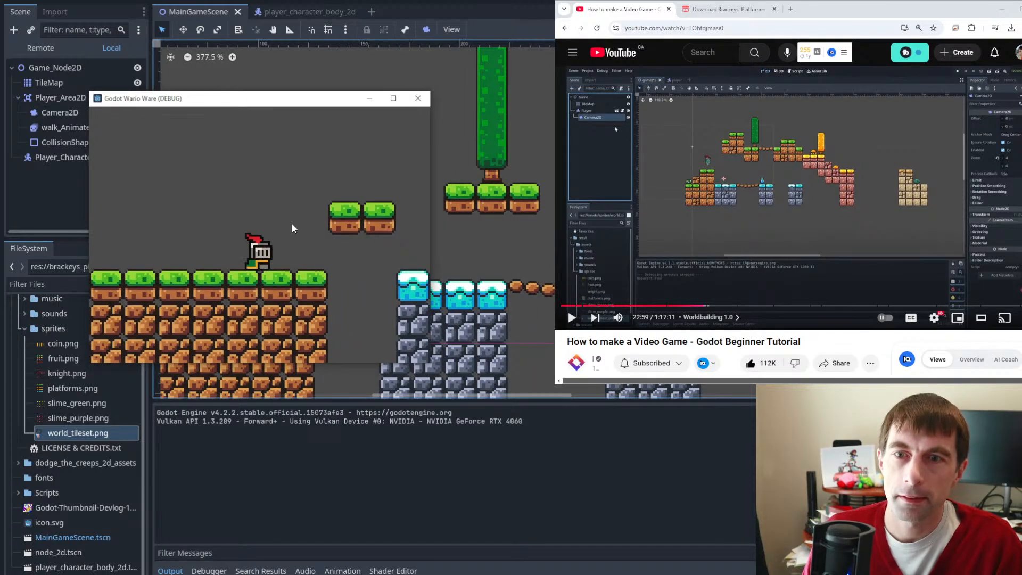
key(Left)
key(Right)
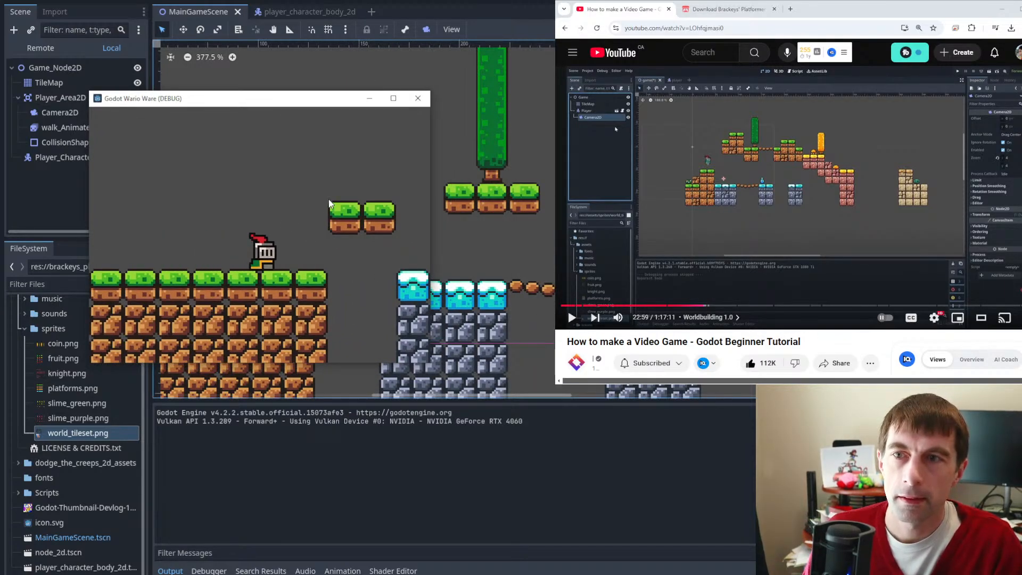
key(Left)
key(Right)
key(Left)
key(Right)
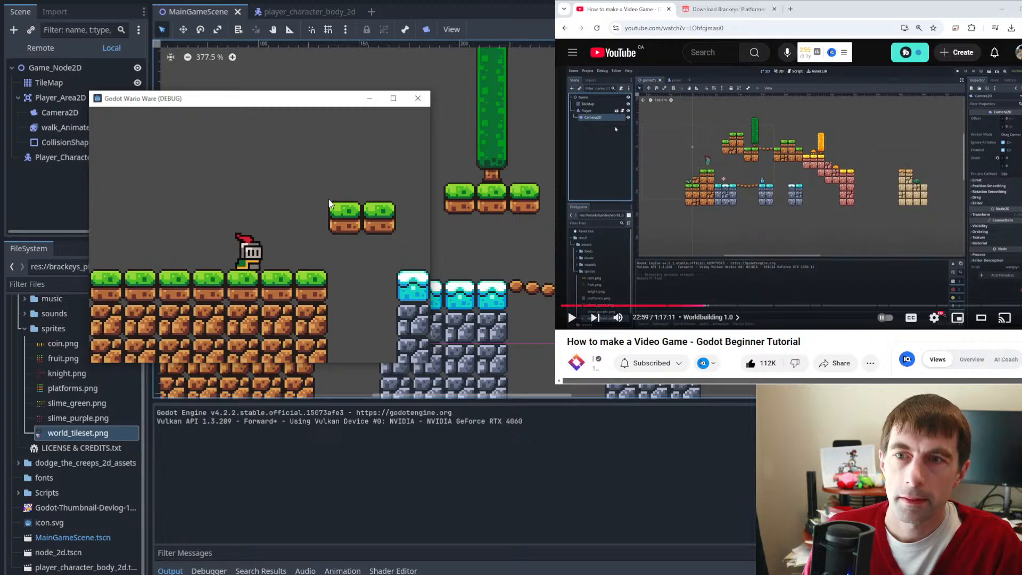
key(Left)
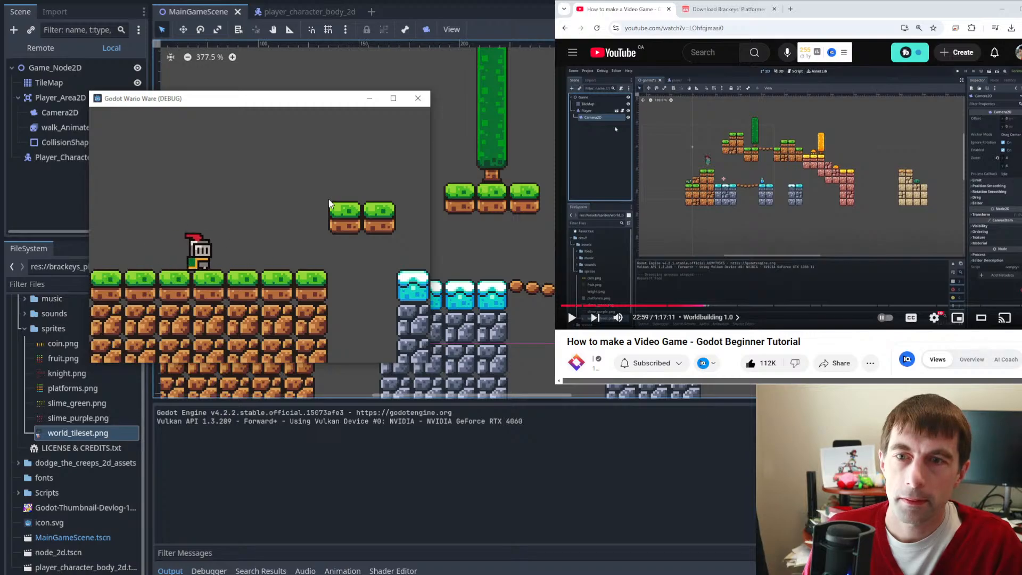
click(418, 97)
- Move the Camera2D node from Player_Area2D to under Player_CharacterBody2D, and run the game
click(55, 94)
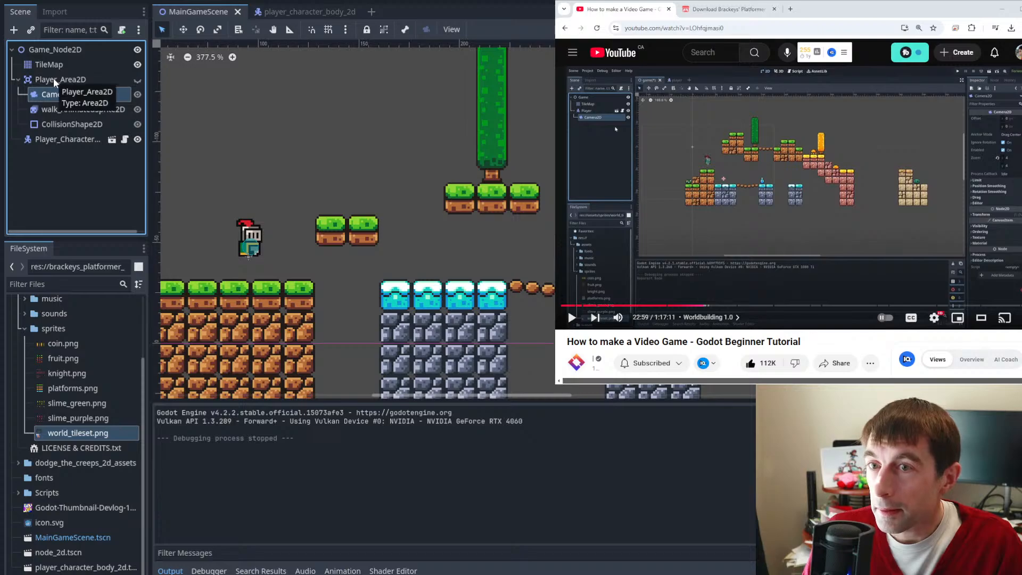
drag(55, 94, 59, 139)
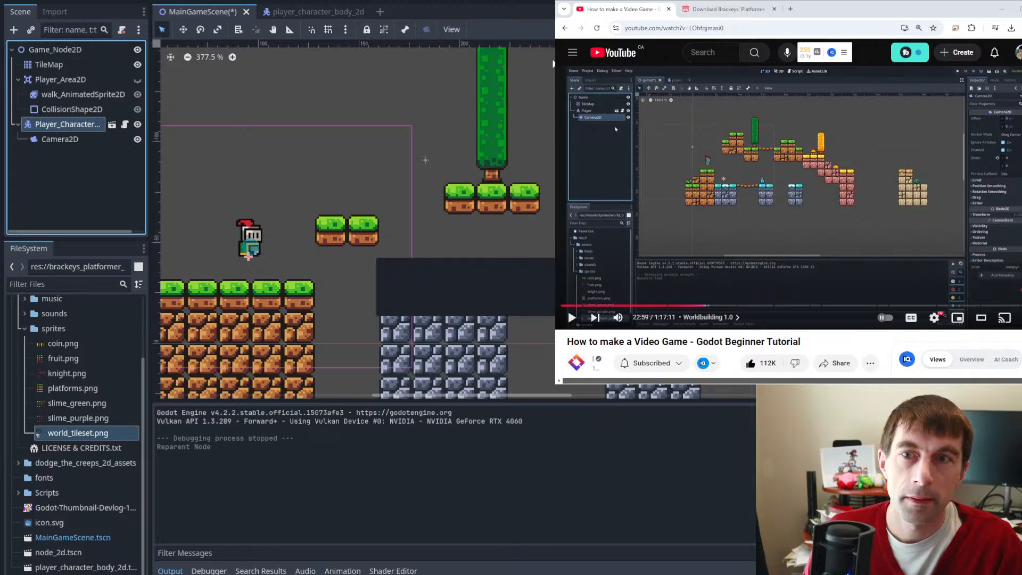
key(F5)
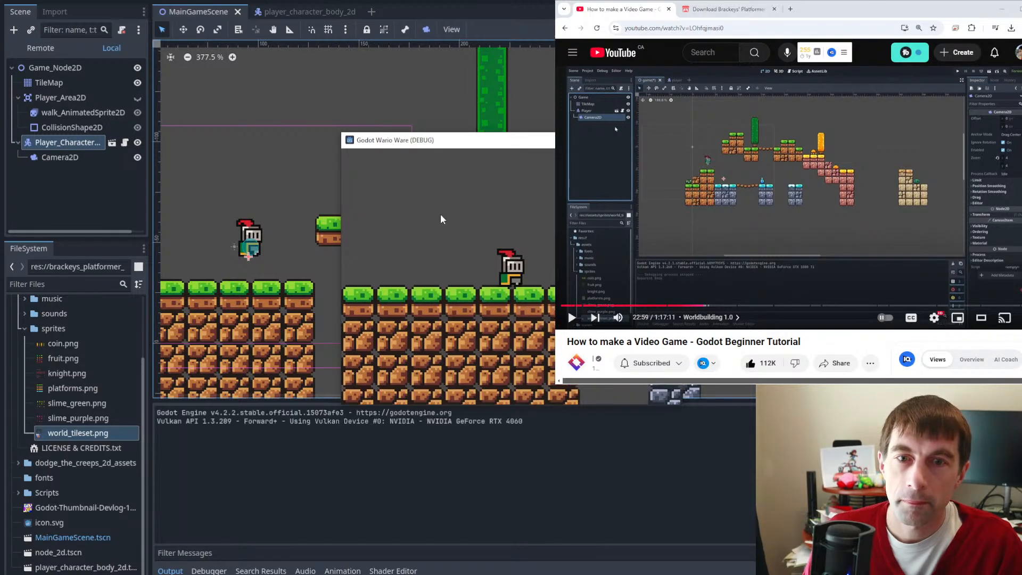
- Test camera following by running and jumping the knight from the grass ground over the floating platform toward the tree platform
key(Left)
key(Right)
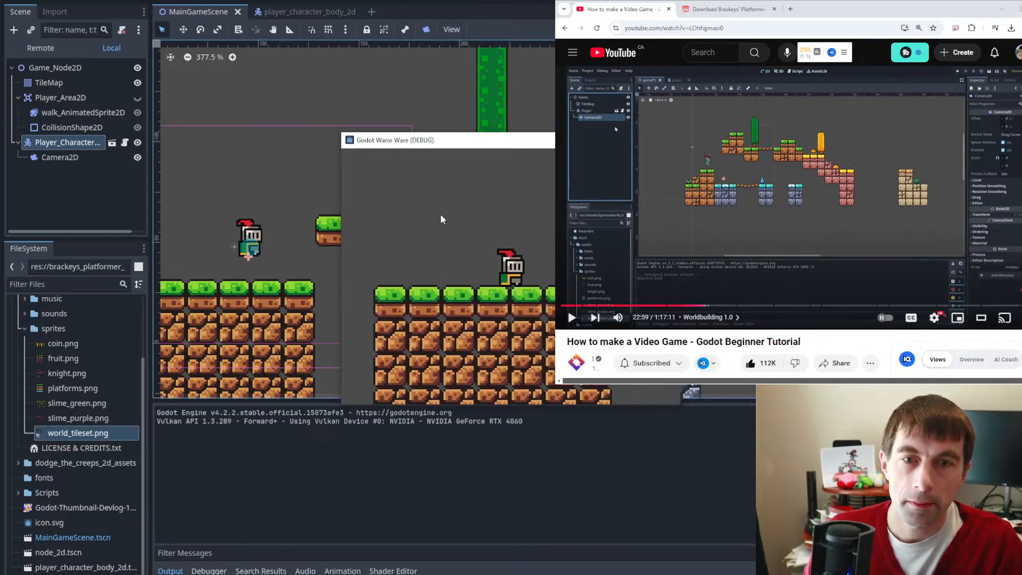
key(space)
key(Right)
key(space)
key(Right)
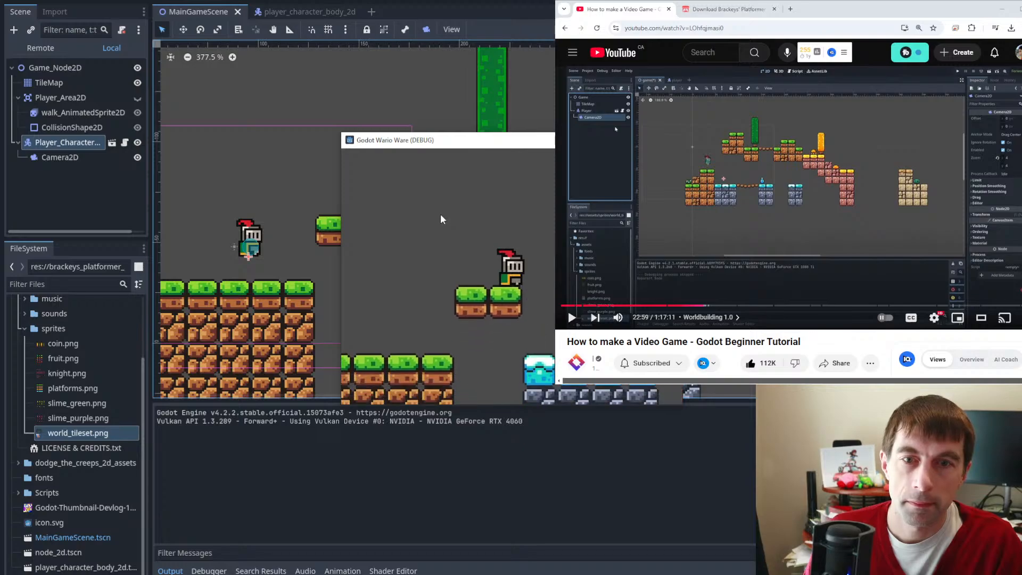
key(Right)
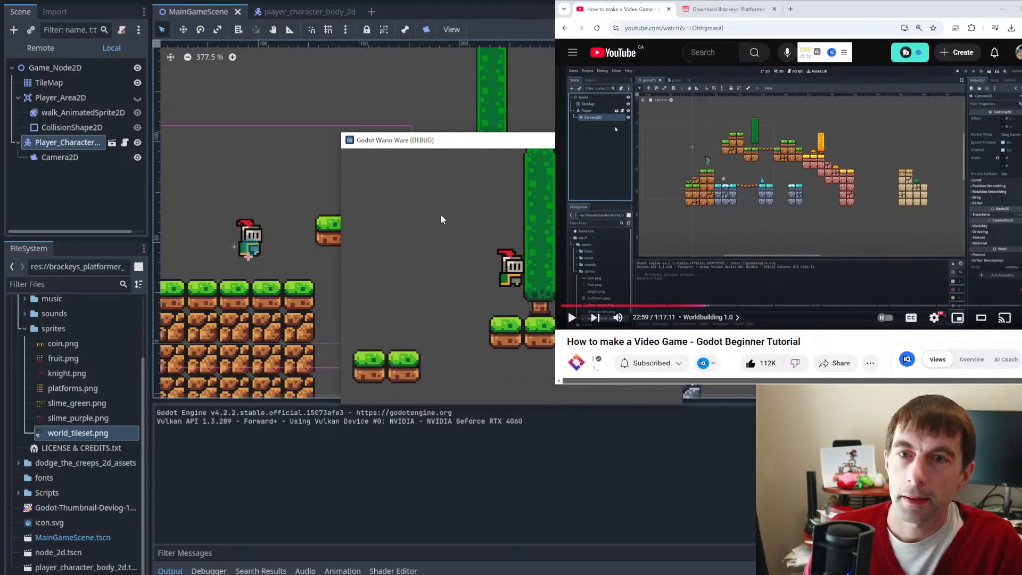
- Take the knight across the rope bridges to the yellow-topped blocks and back onto the bridge, and end the test run
key(Right)
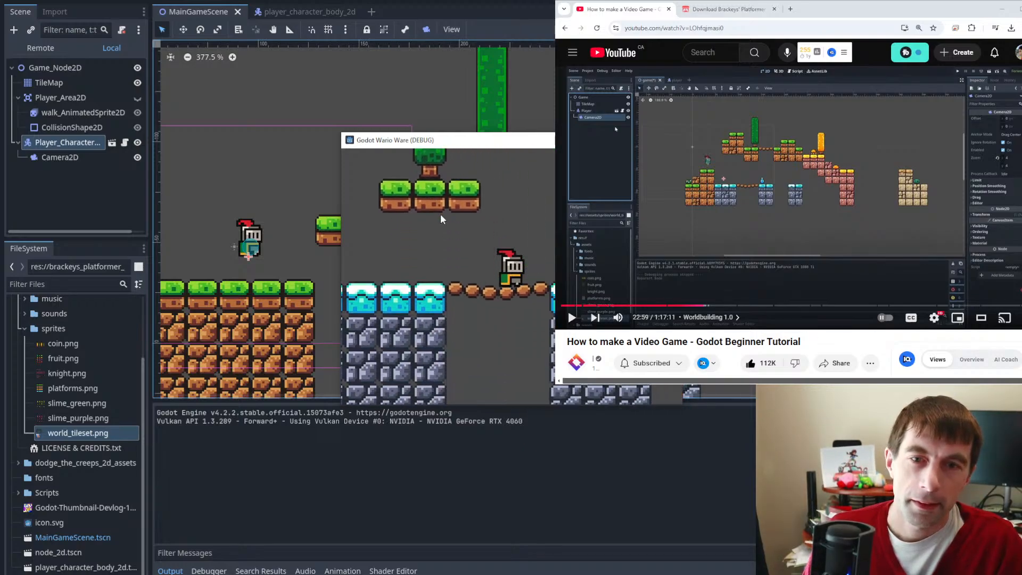
key(Right)
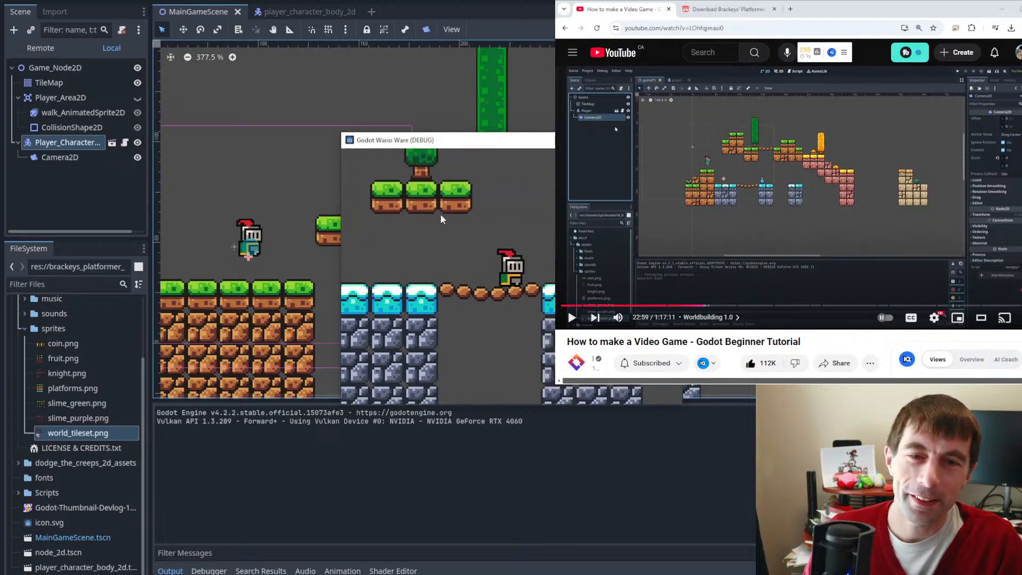
key(Right)
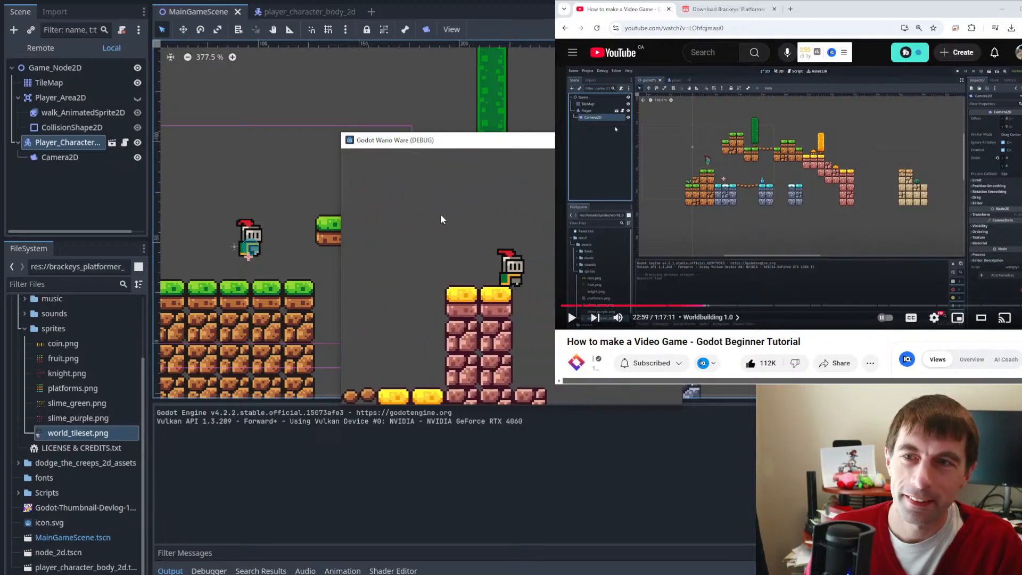
key(space)
key(Left)
key(Right)
key(space)
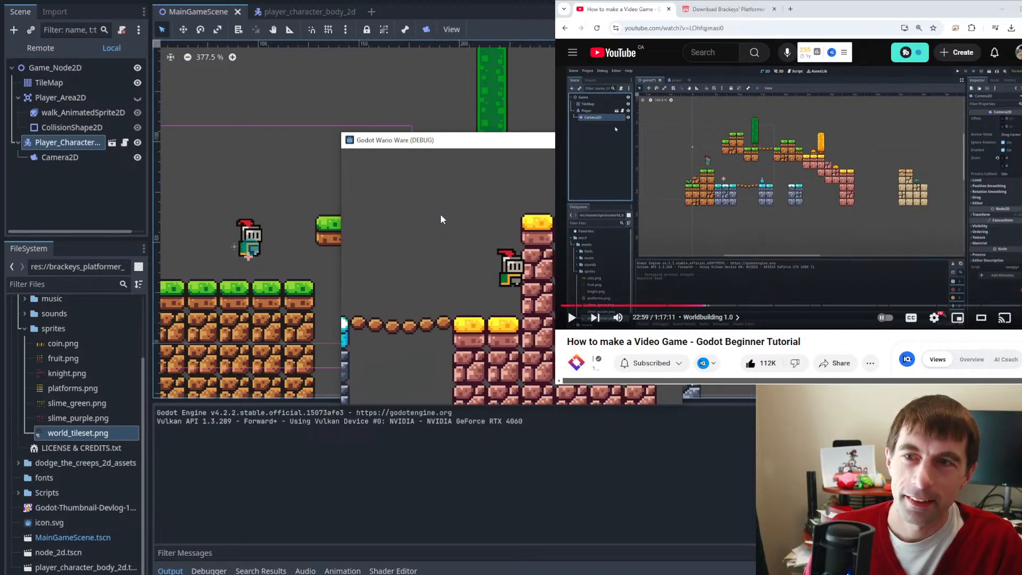
key(space)
key(Left)
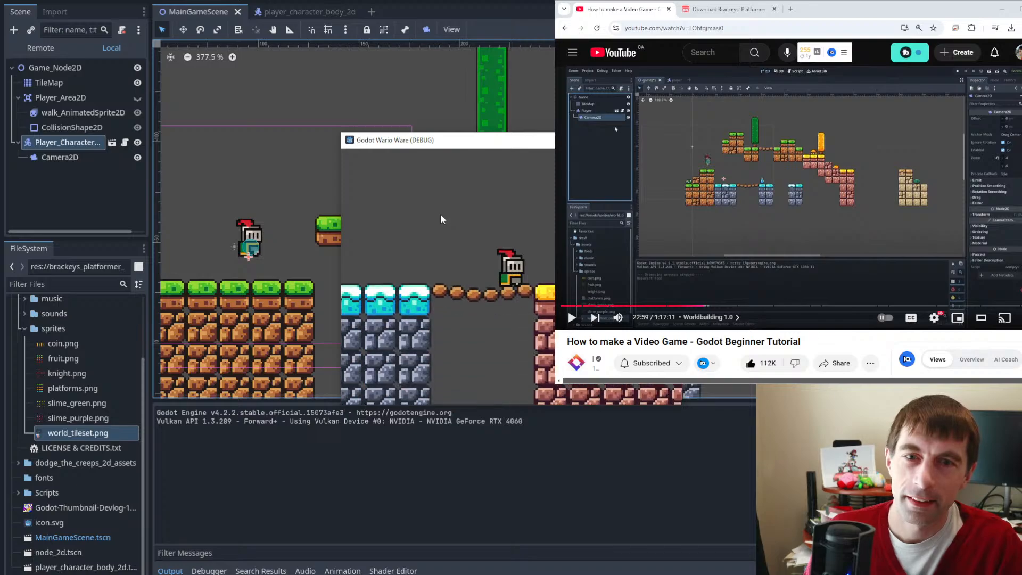
click(670, 140)
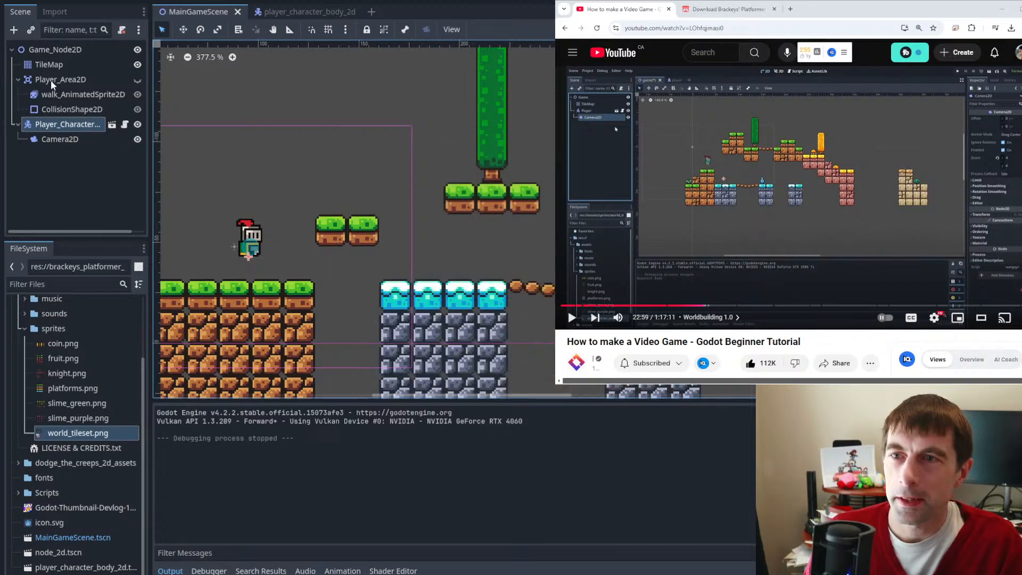
- Rename the Player_Area2D node to OLD_Player_Area2D
click(50, 80)
click(50, 80)
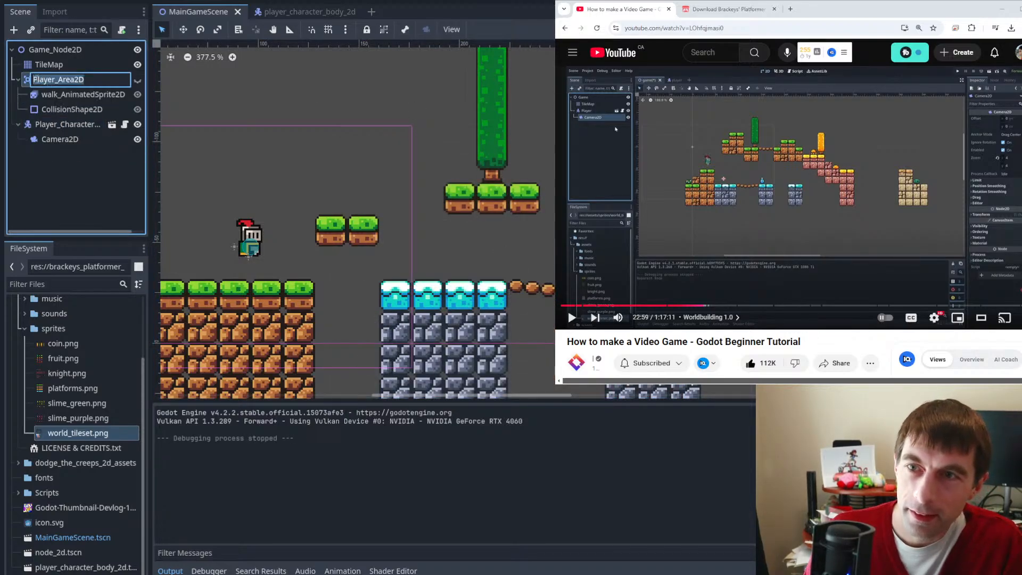
click(35, 79)
text(OLD_)
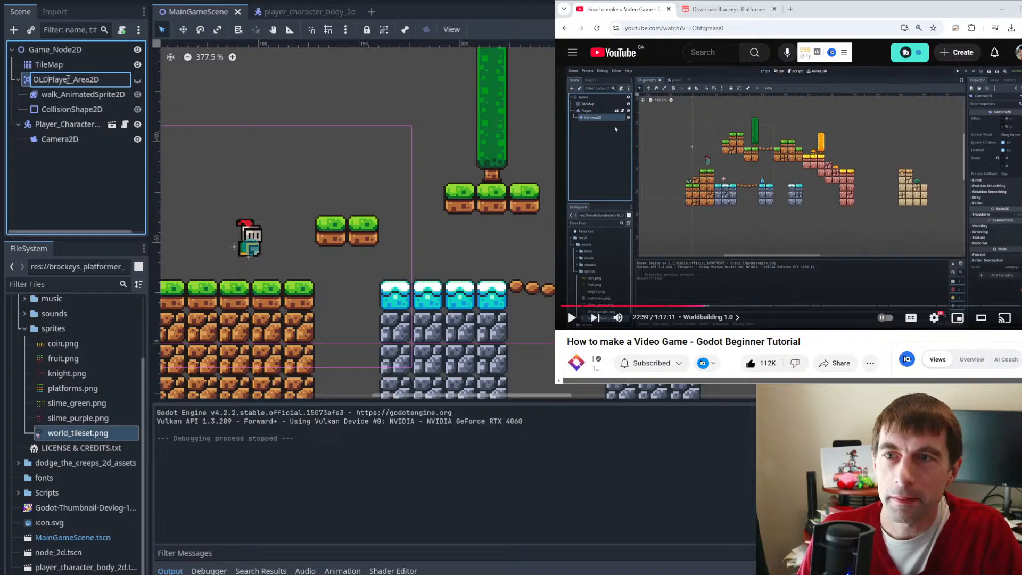
key(Return)
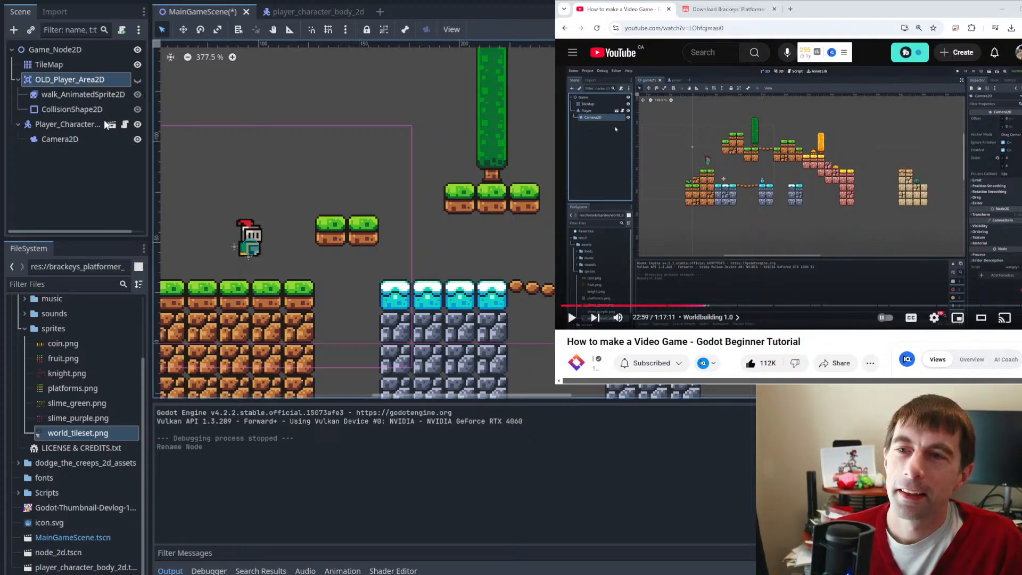
- Nudge the Camera2D node rightward and upward from the knight to position (31, -19)
middle_drag(221, 183, 418, 175)
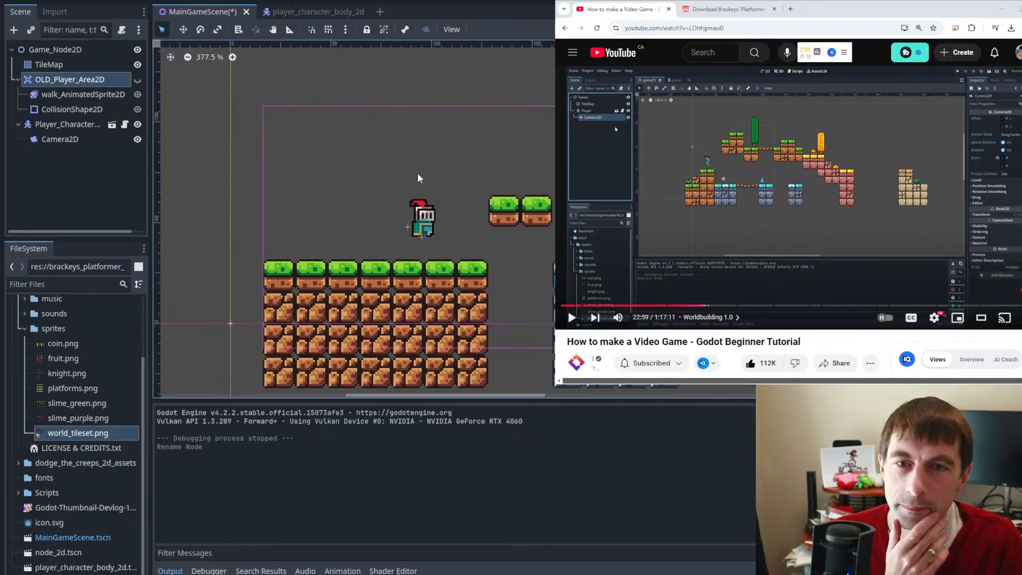
click(56, 138)
click(361, 111)
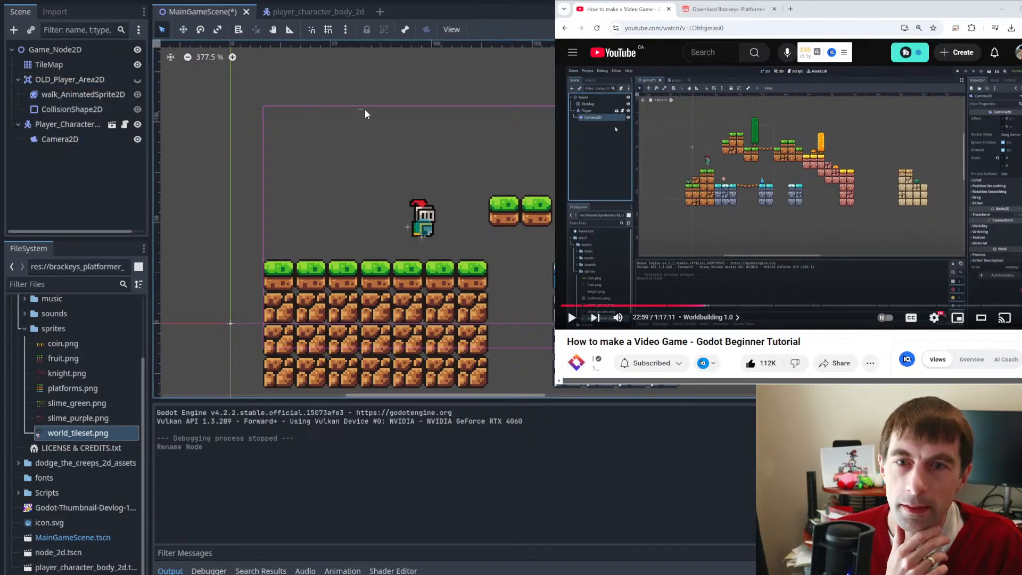
click(68, 138)
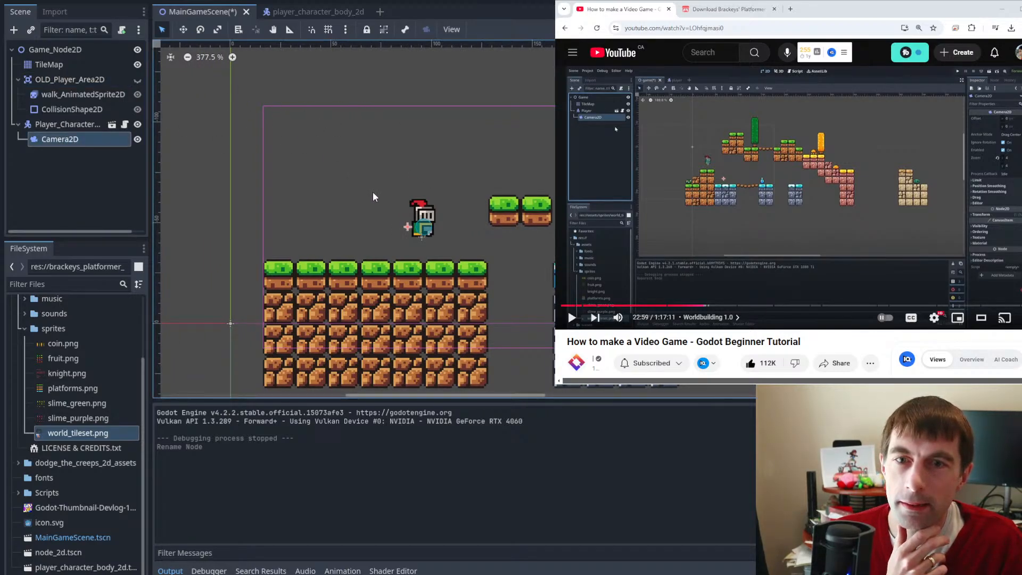
key(Right)
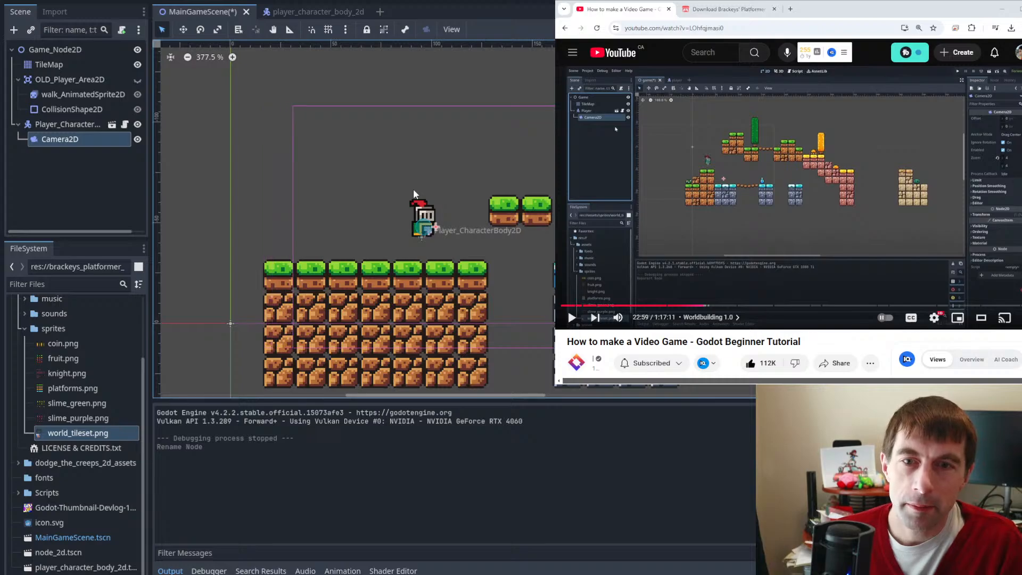
key(Right)
key(Up)
key(Right)
key(Up)
key(Right)
key(Up)
key(Right)
key(Up)
key(Right)
key(Up)
key(Up)
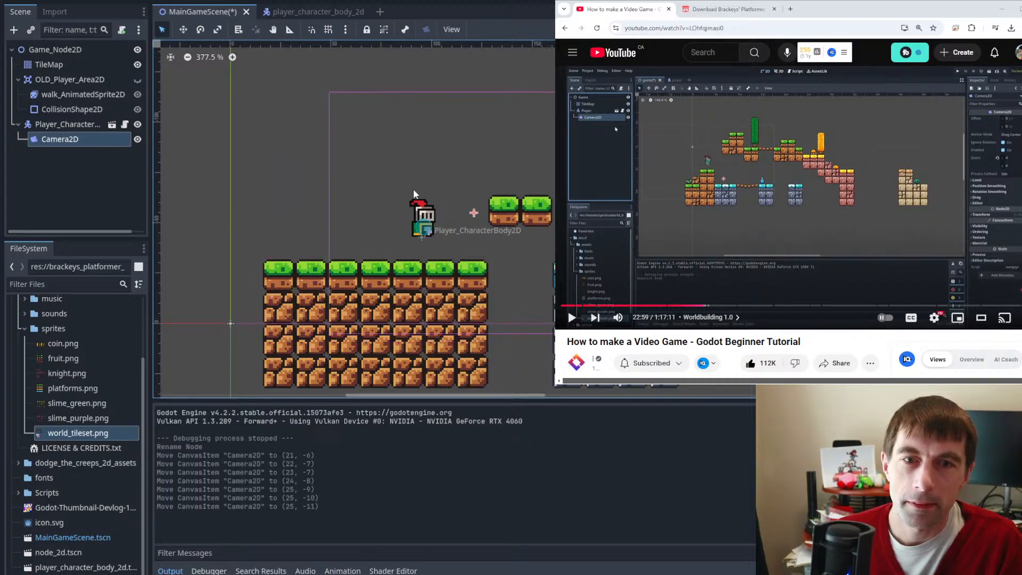
key(Right)
key(Up)
key(Up)
key(Right)
key(Up)
key(Right)
key(Up)
key(Right)
key(Up)
key(Up)
key(Right)
key(Up)
key(Right)
key(Up)
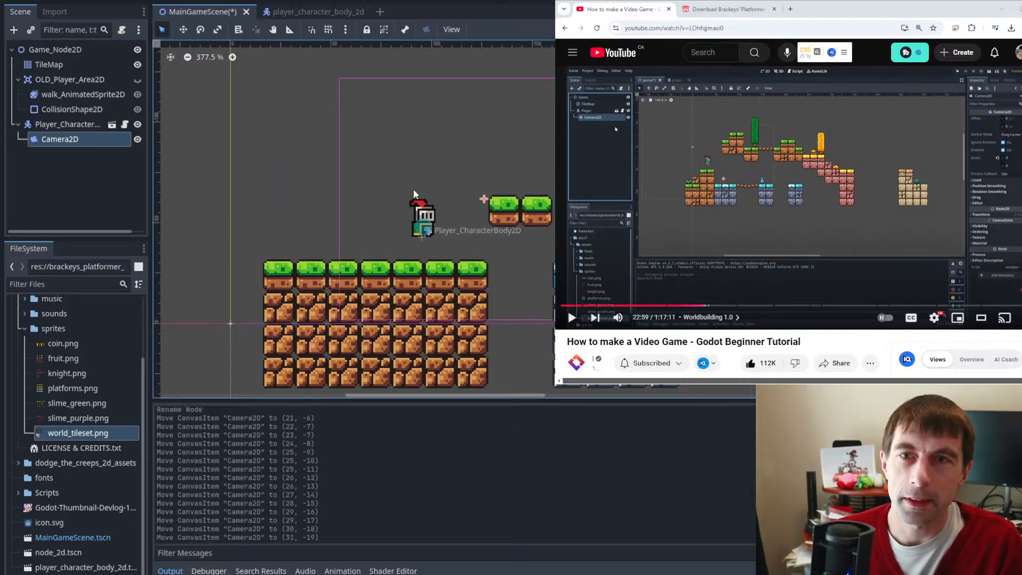
- Run the game and move the knight around the floating grass platform and snow blocks to test the offset camera
key(F5)
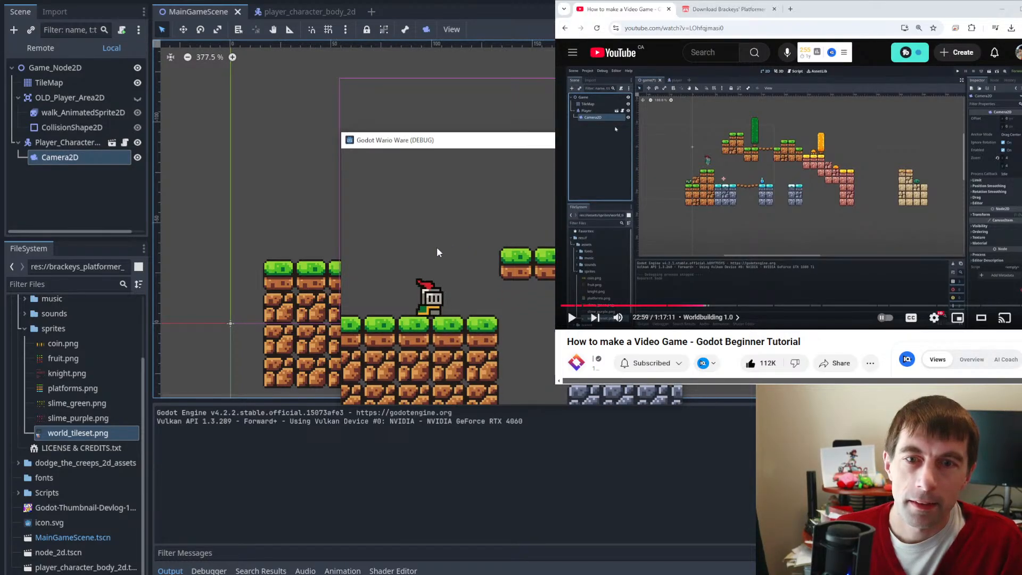
key(Right)
key(Right)
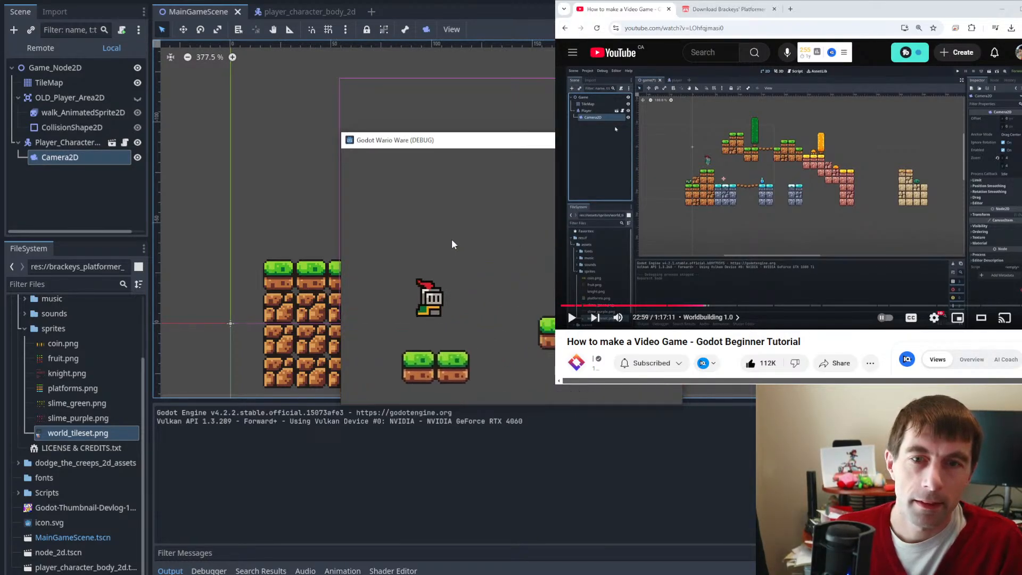
key(Left)
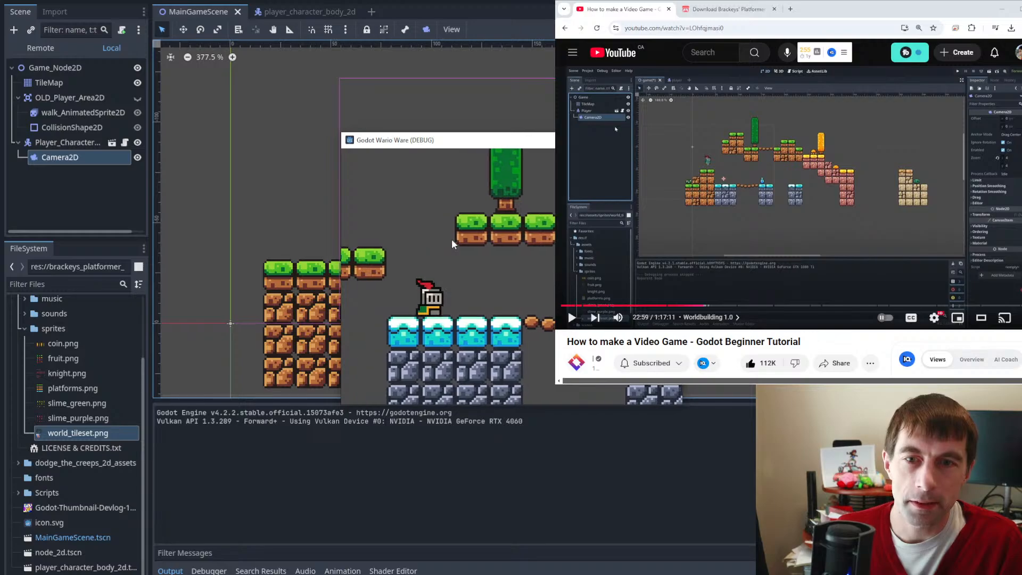
key(Right)
key(Left)
key(space)
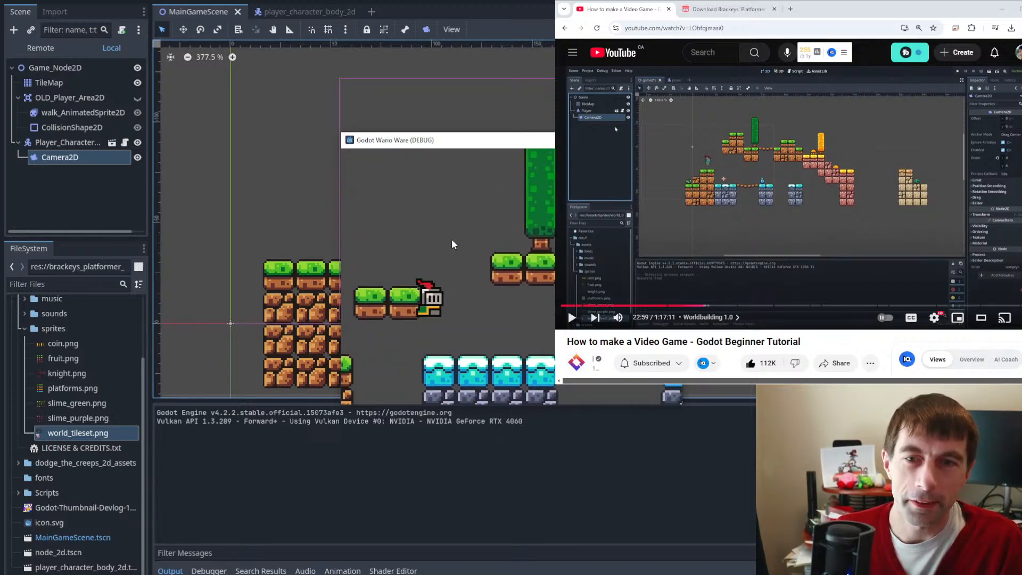
key(Right)
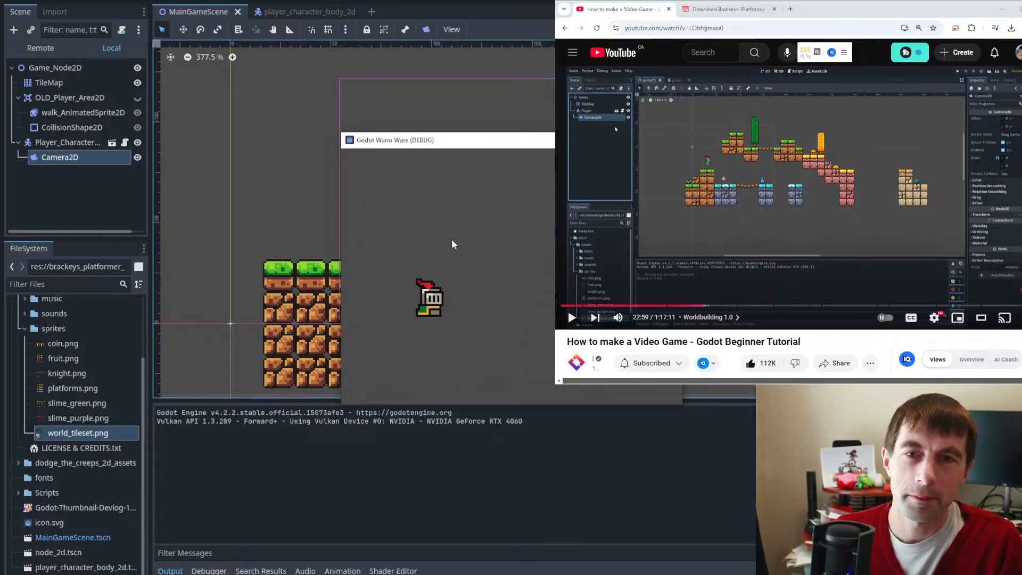
- End the test run and, following the tutorial's camera section, enable position smoothing on the Camera2D node
key(F8)
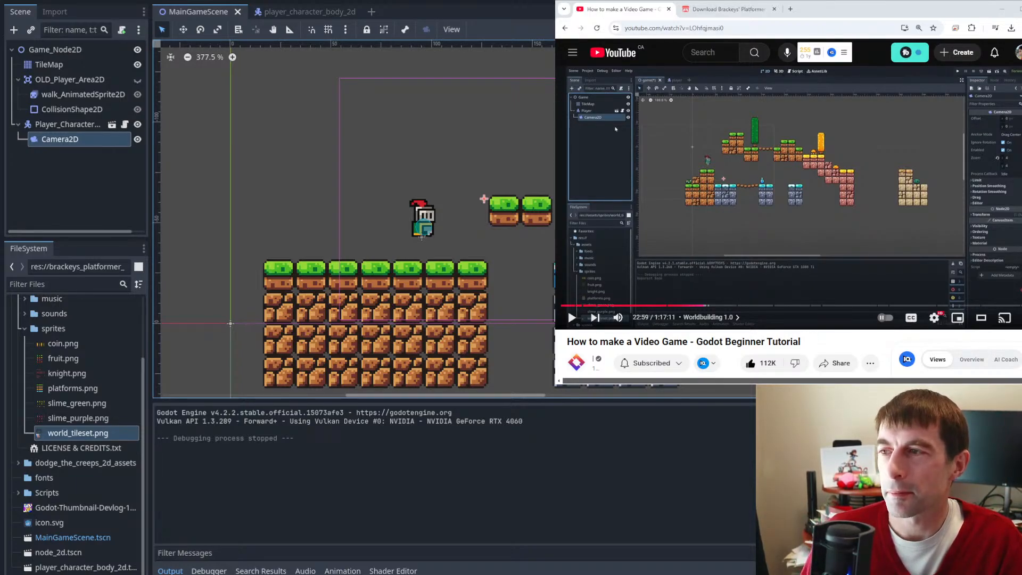
click(774, 162)
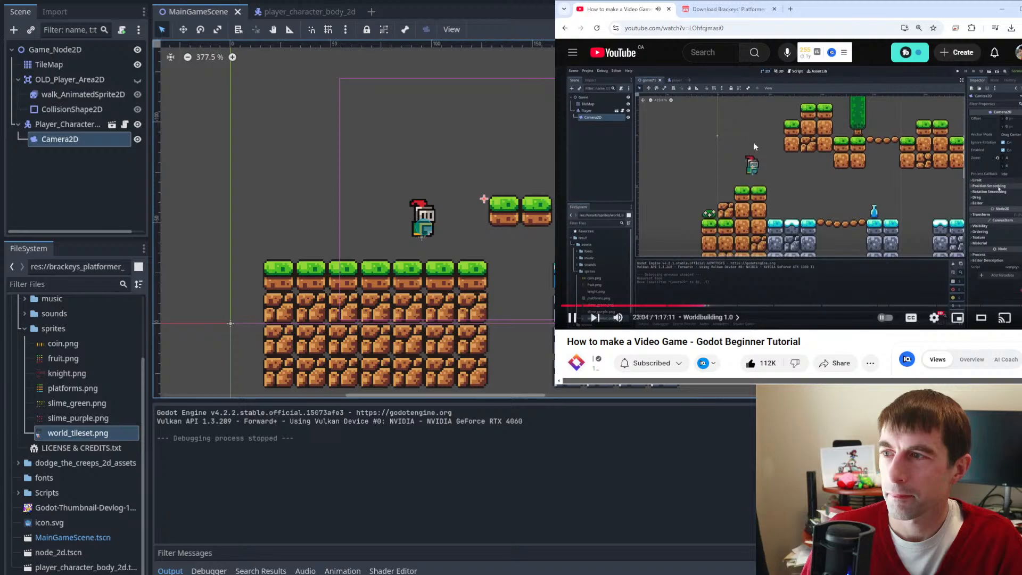
click(842, 157)
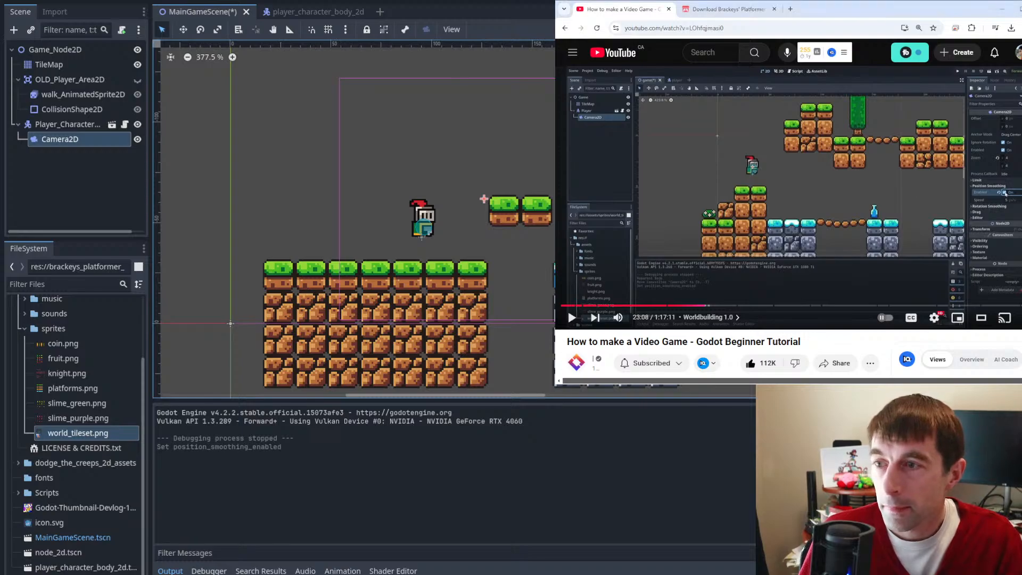
click(916, 186)
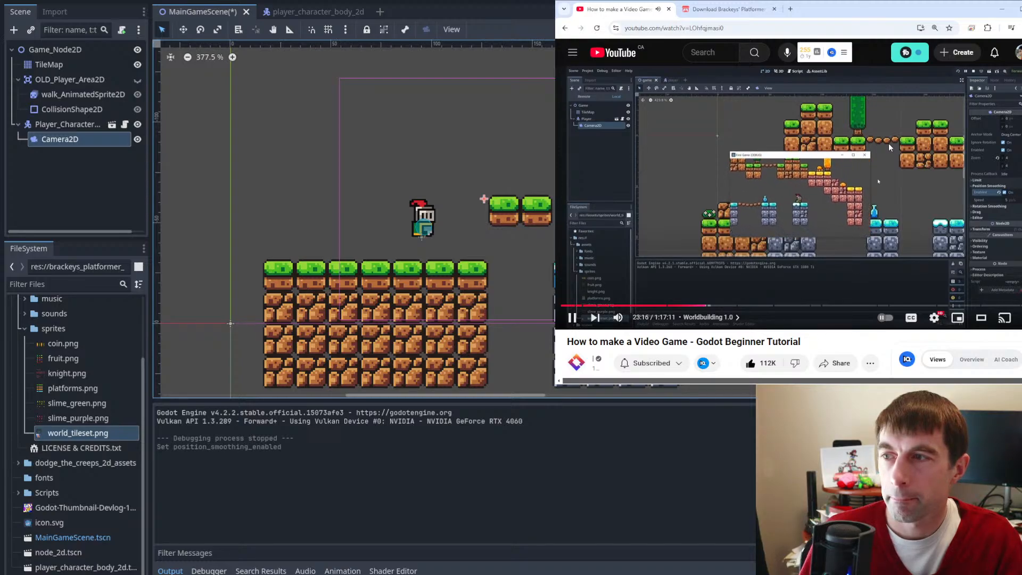
key(space)
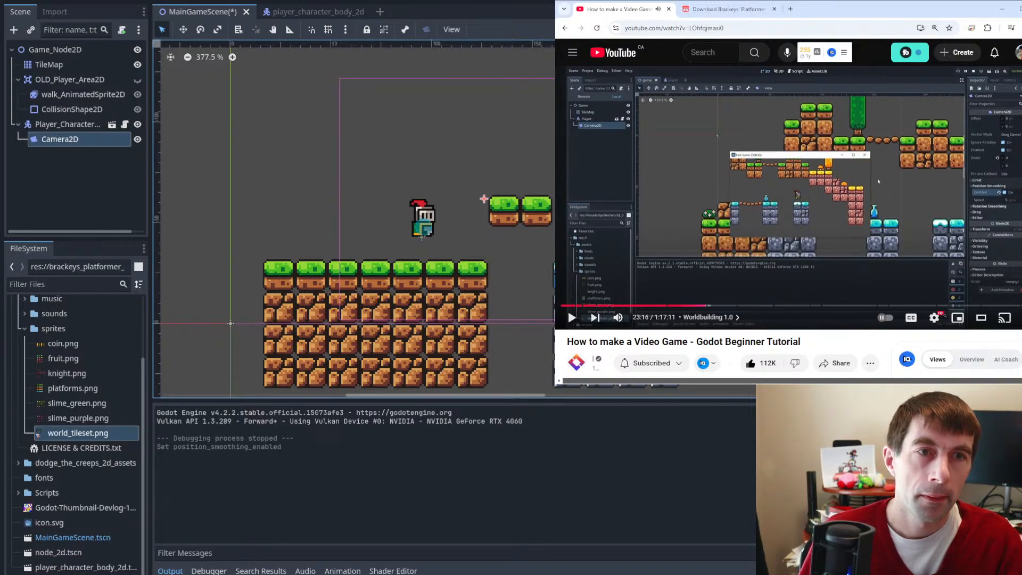
- Run the game twice, moving the game window clear of the video once, and make the knight jump to check camera smoothing
key(F5)
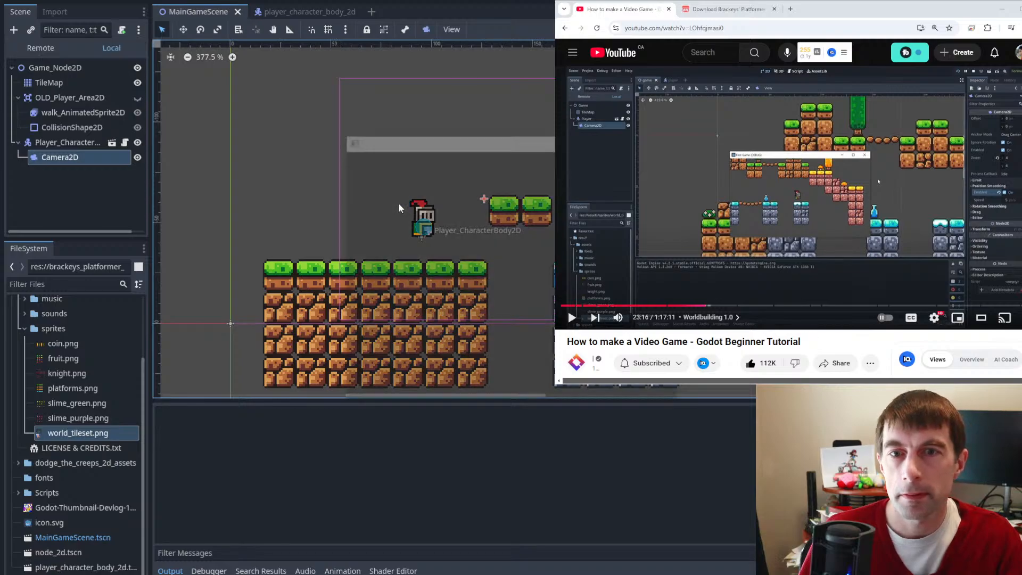
drag(416, 140, 329, 96)
key(space)
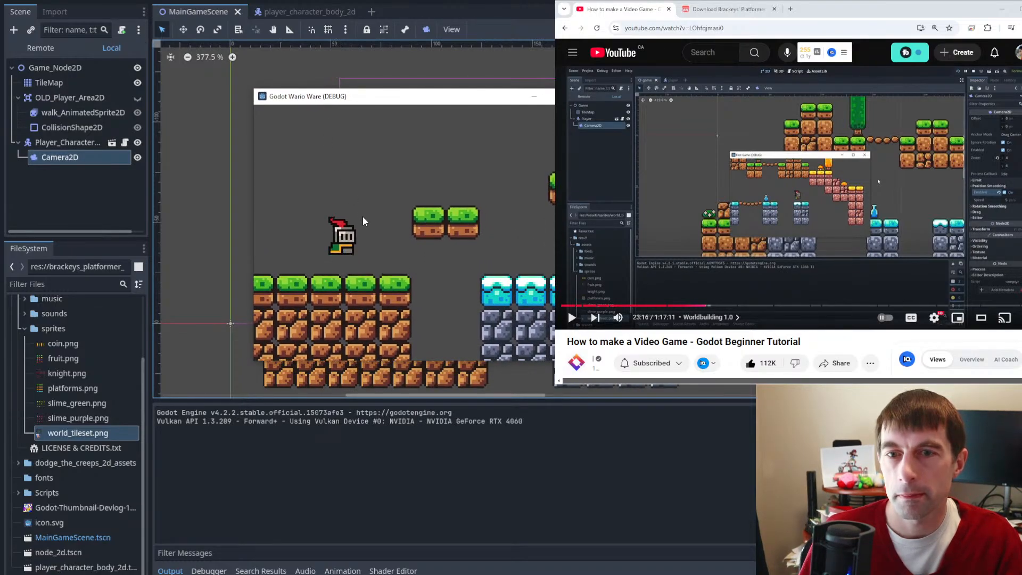
key(space)
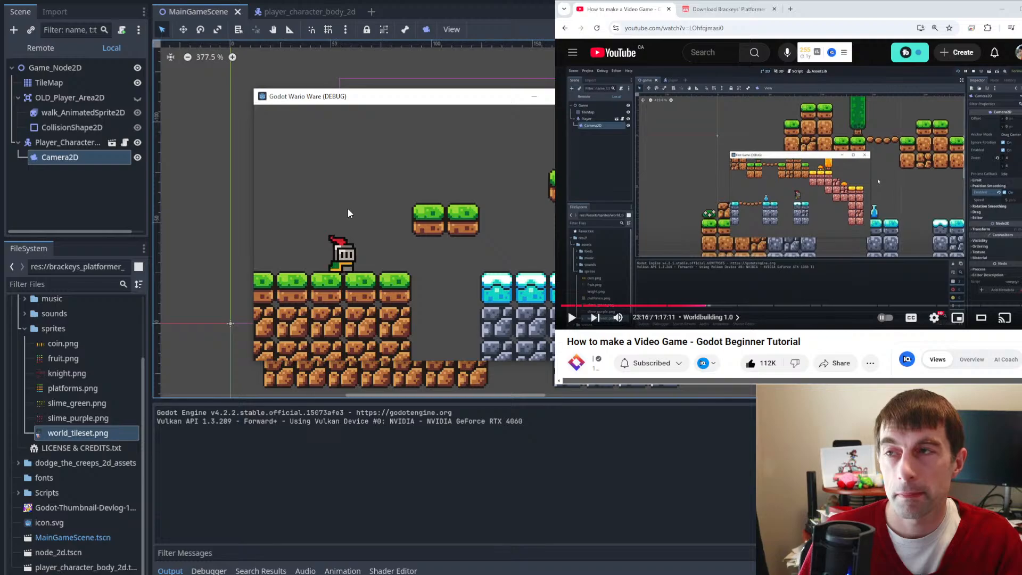
key(space)
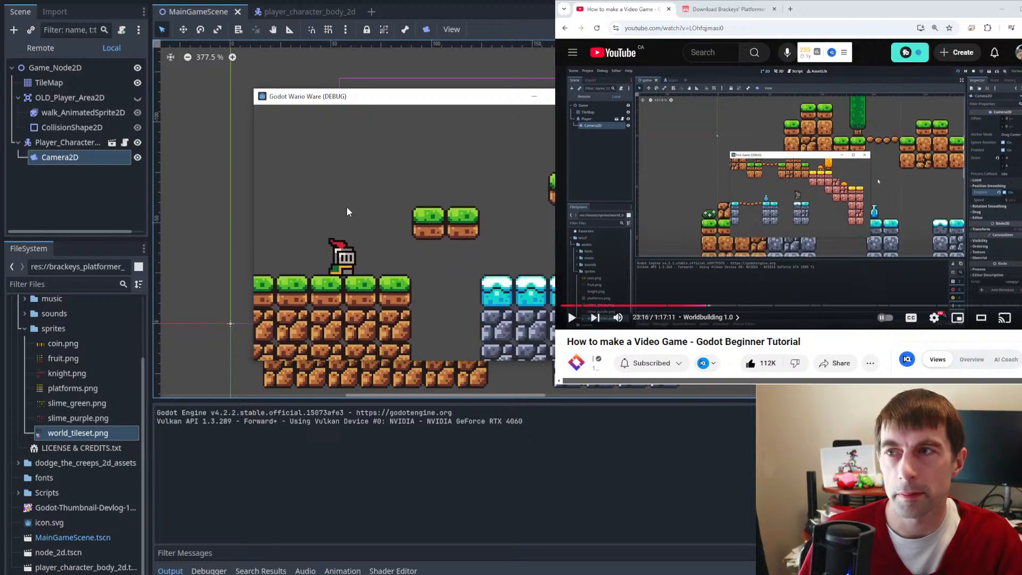
key(space)
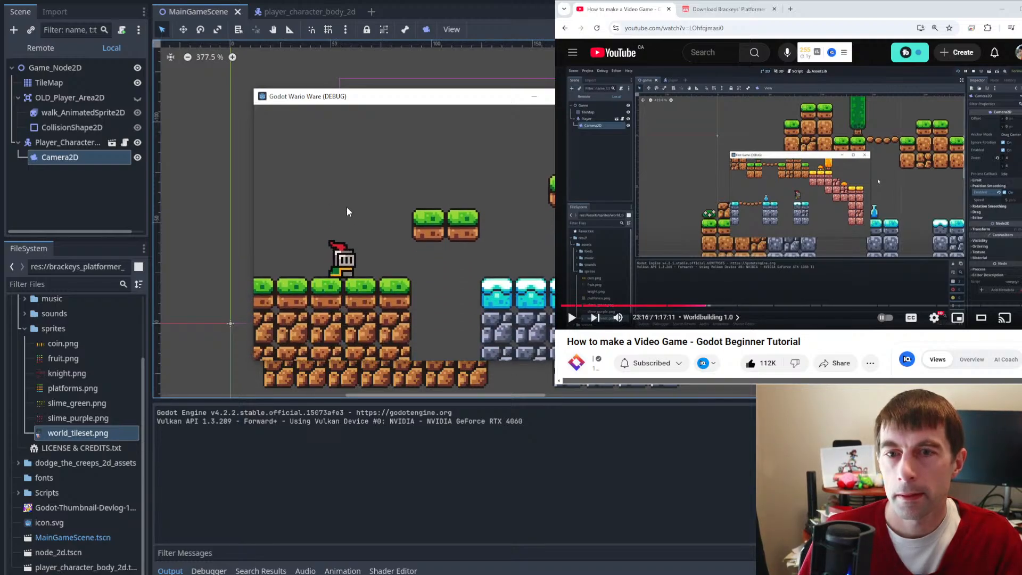
key(F8)
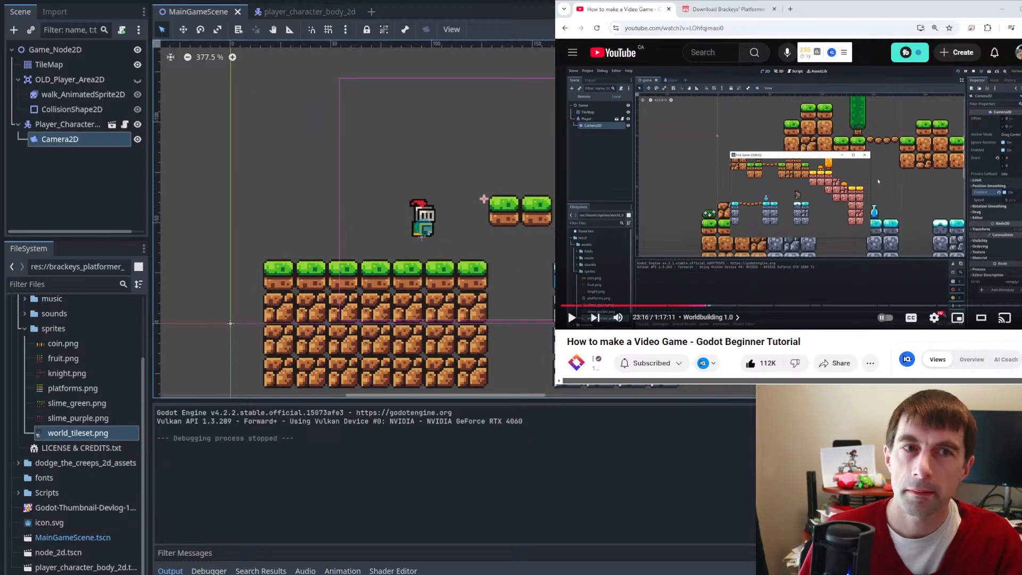
key(F5)
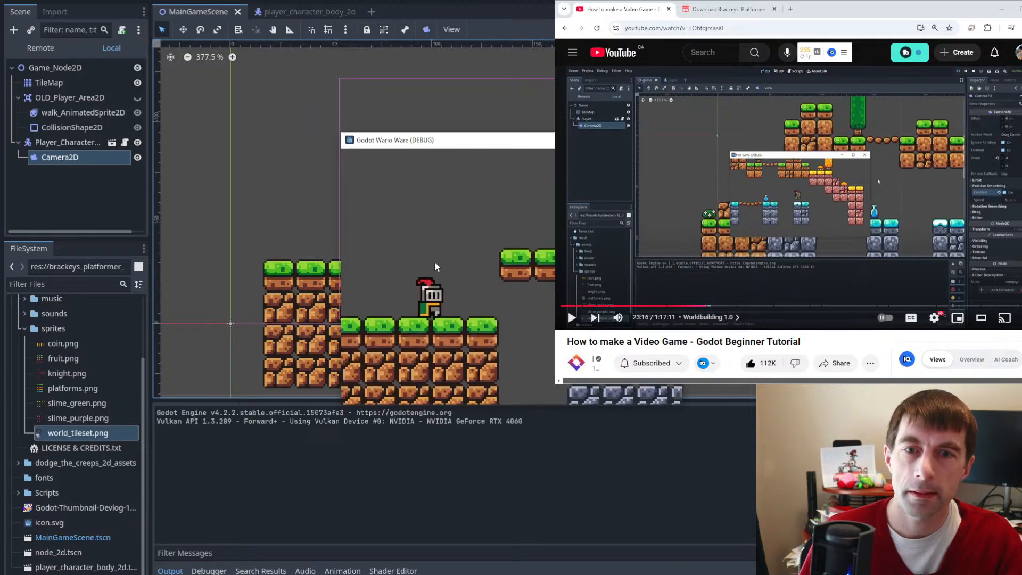
key(space)
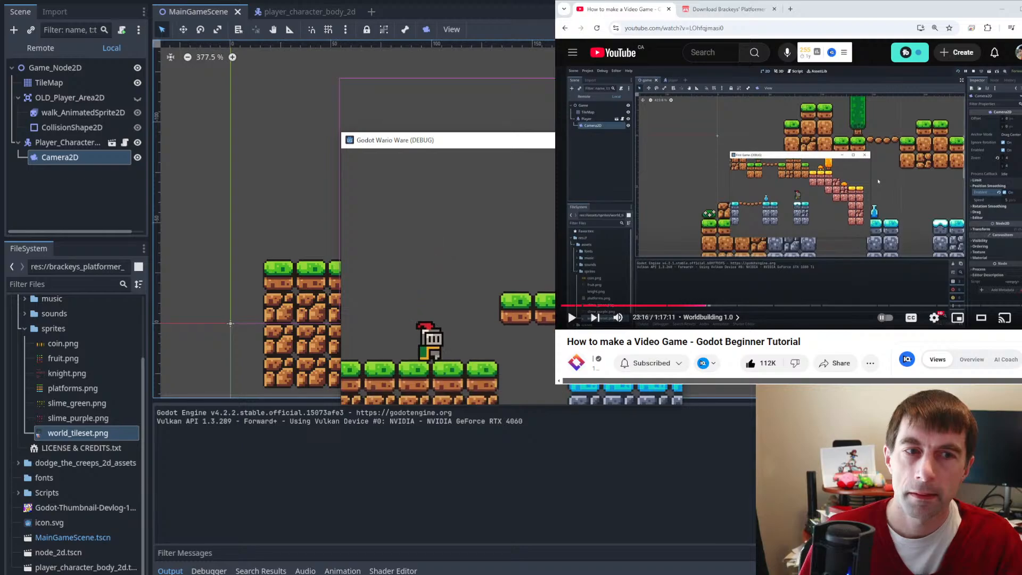
key(F8)
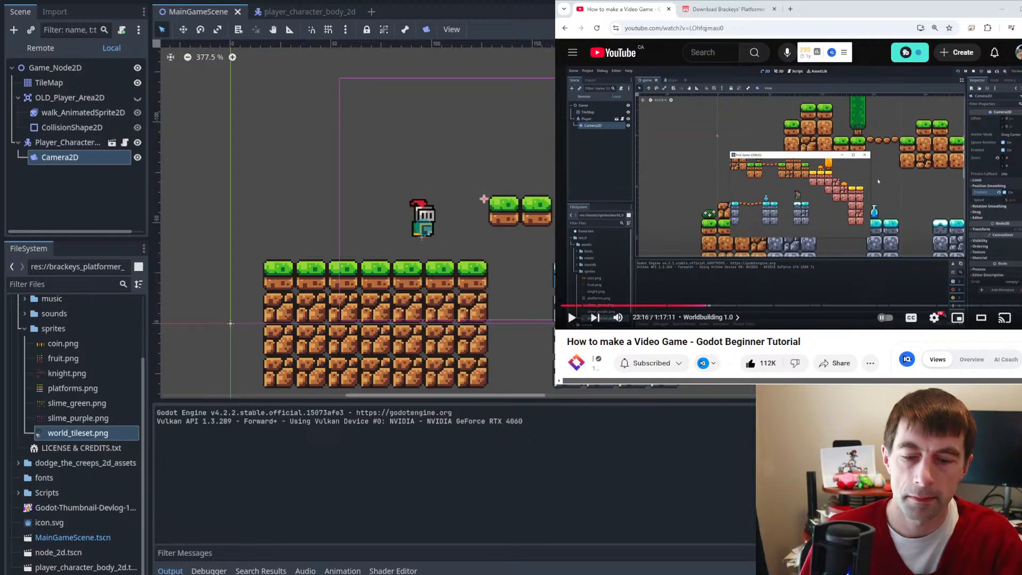
- Change the Camera2D's position smoothing speed and test it by making the knight jump in a game run
key(Return)
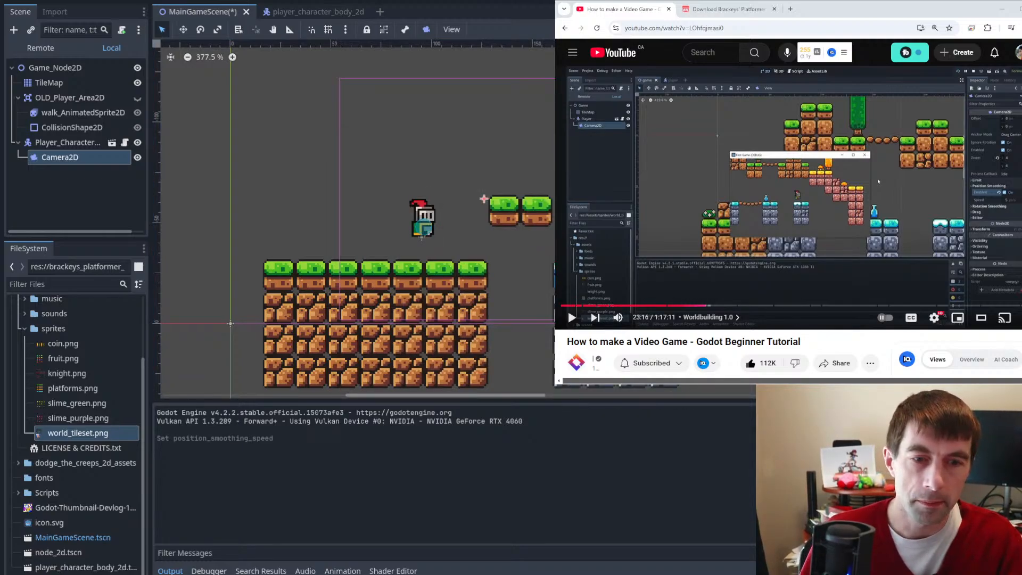
key(F5)
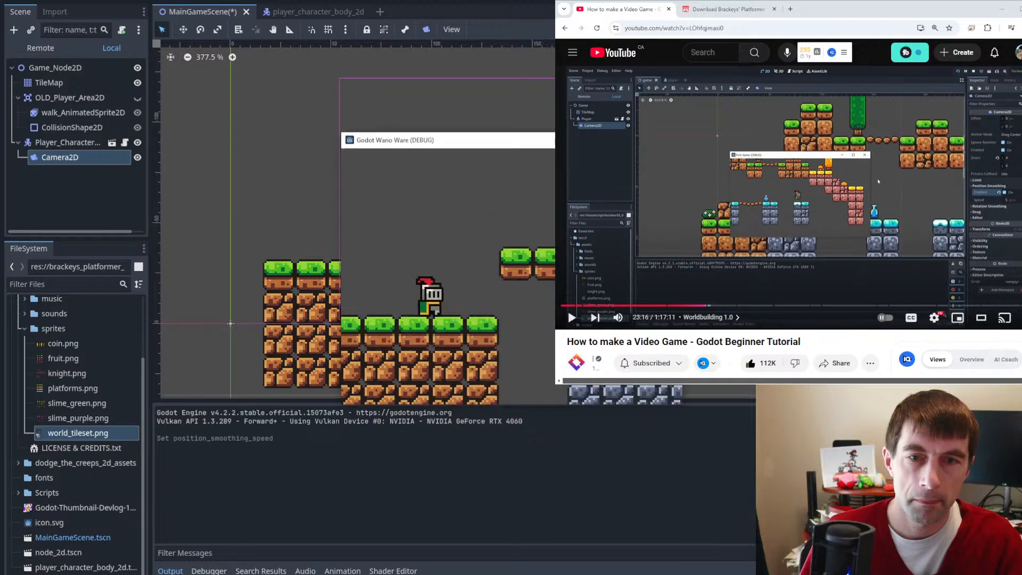
key(space)
key(space)
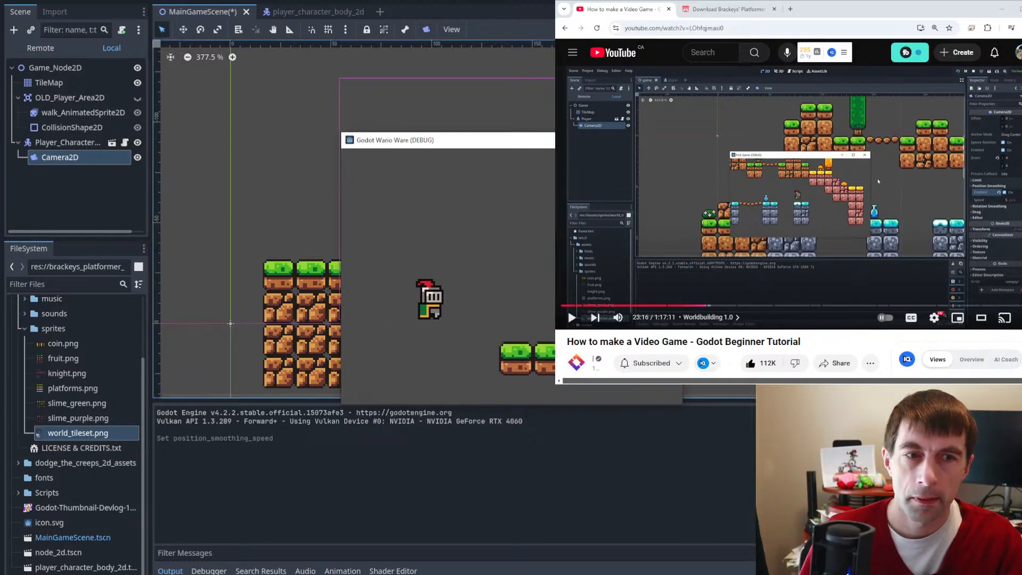
key(F8)
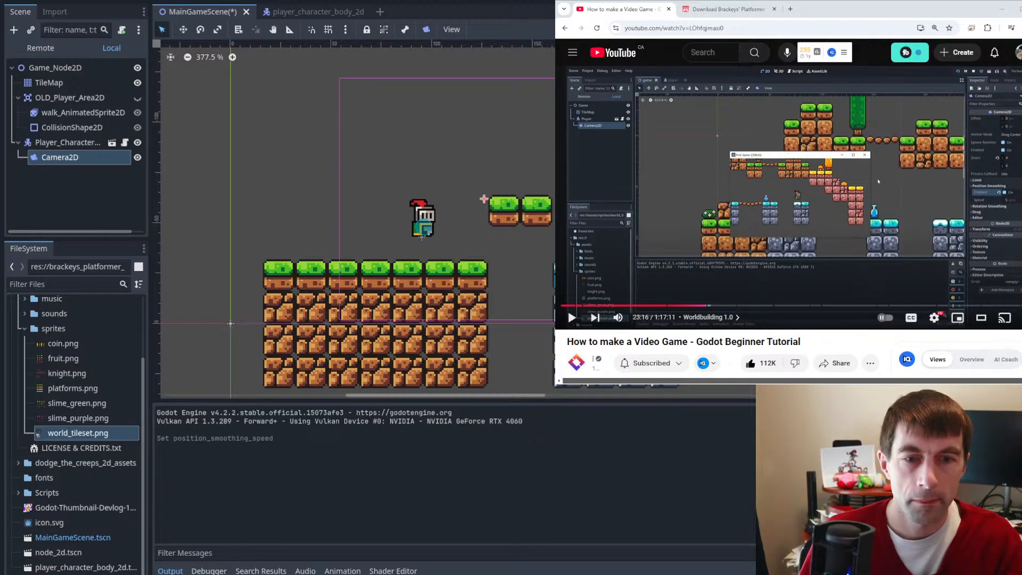
- Retest the knight's jump, readjust the Camera2D's position smoothing speed, and turn position smoothing off
key(F5)
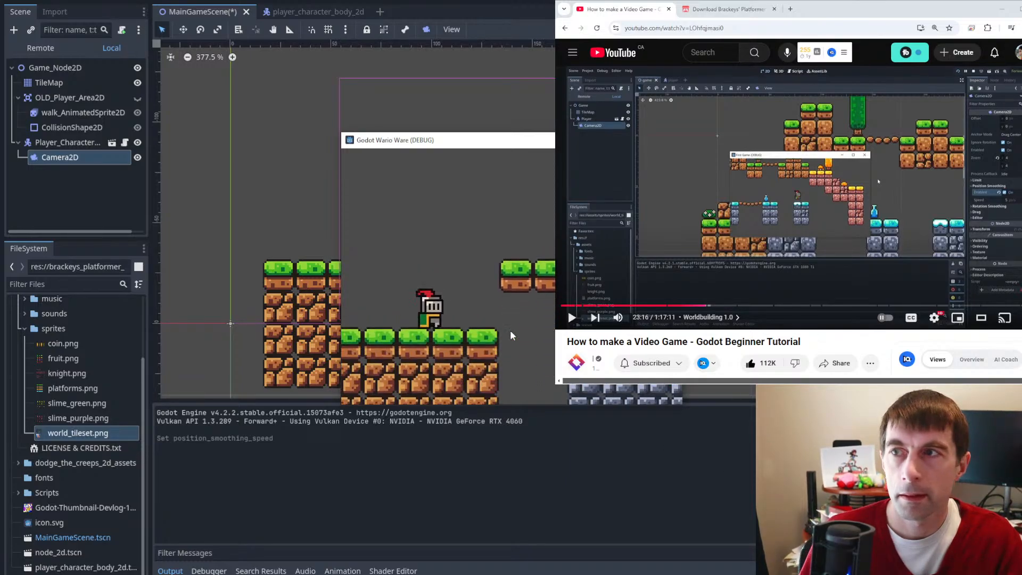
key(space)
key(space)
key(space)
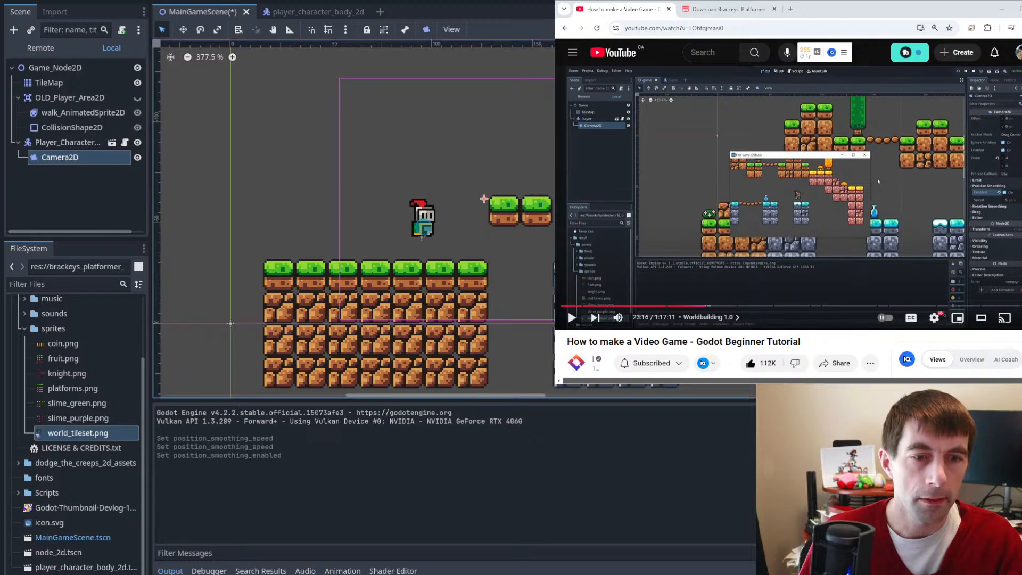
- Run the game without position smoothing and walk and jump the knight on the grass ground to check the camera
key(F5)
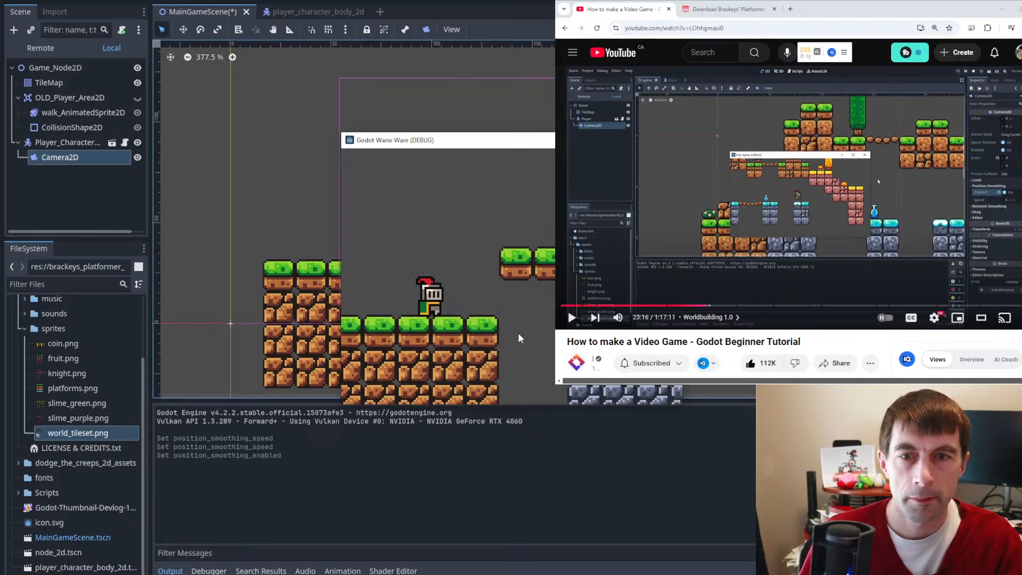
key(space)
key(space)
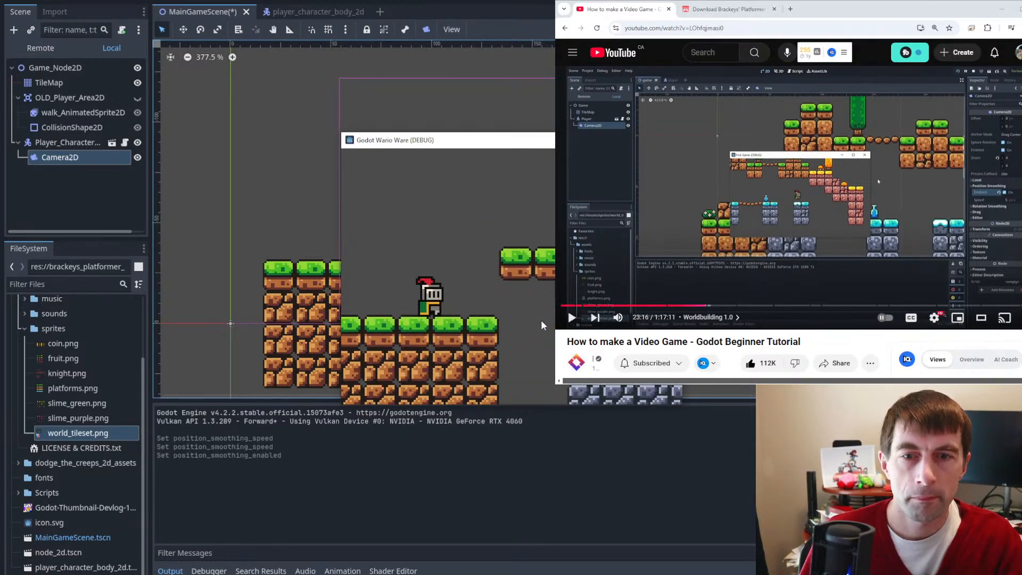
key(space)
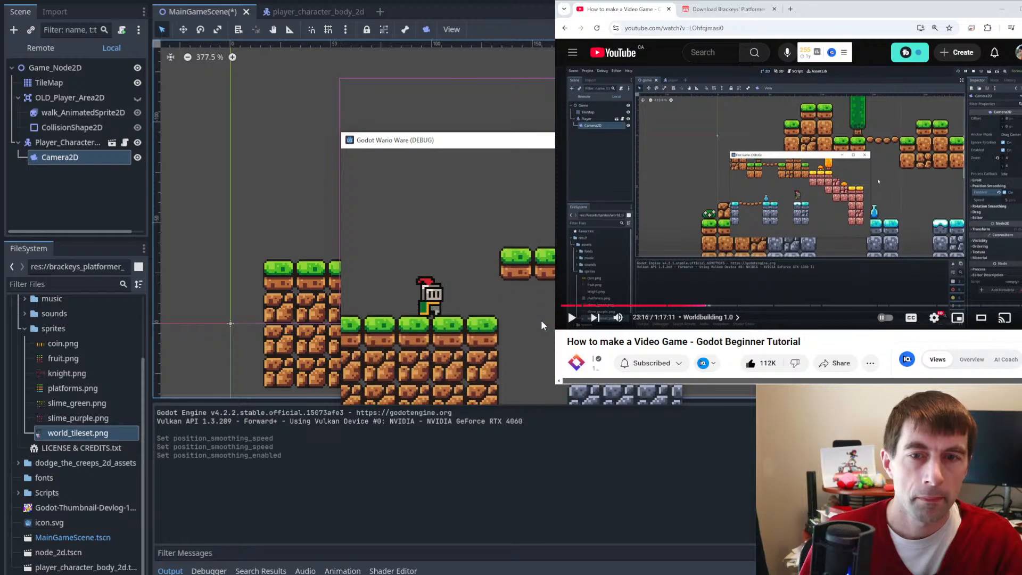
key(Right)
key(Left)
key(Right)
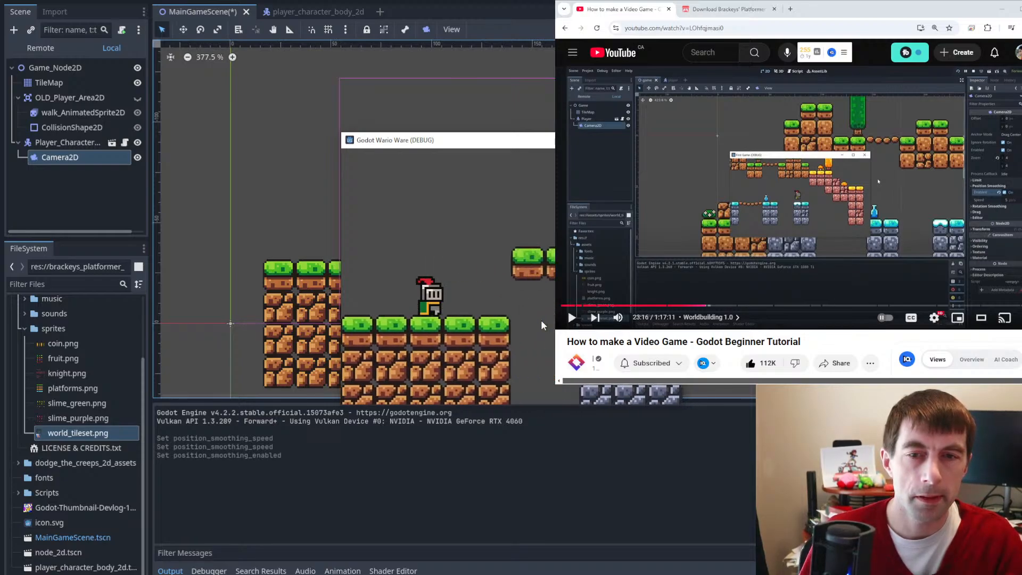
key(space)
key(Right)
key(space)
key(Left)
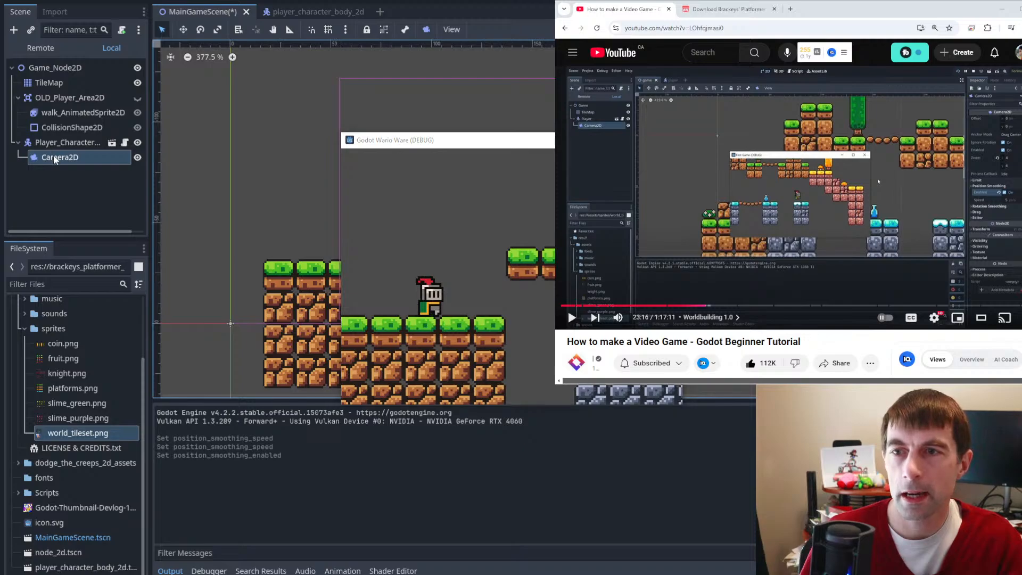
- Reparent Camera2D directly under Game_Node2D and test it by walking and jumping the knight around the grass platforms
drag(53, 155, 46, 69)
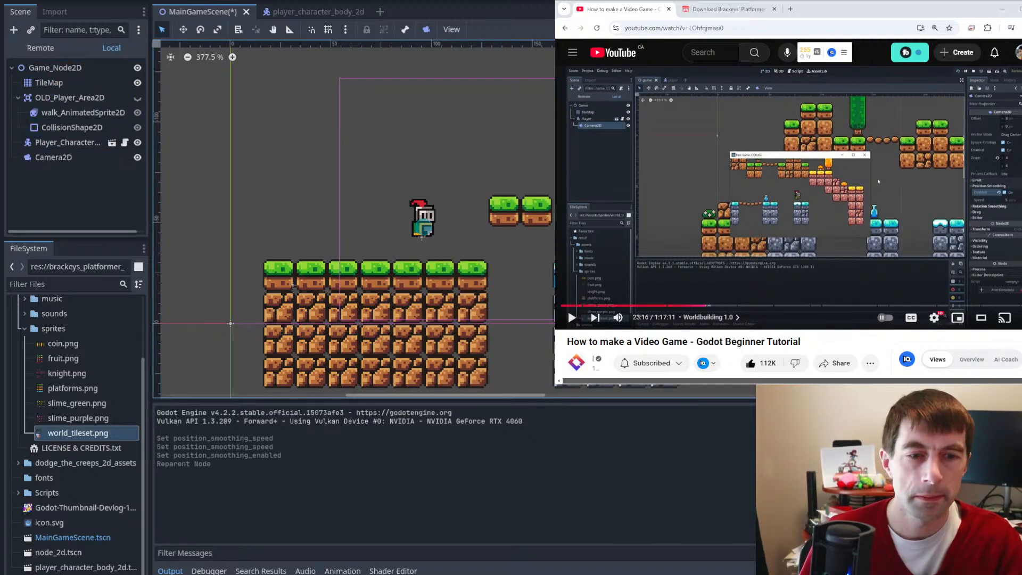
key(F5)
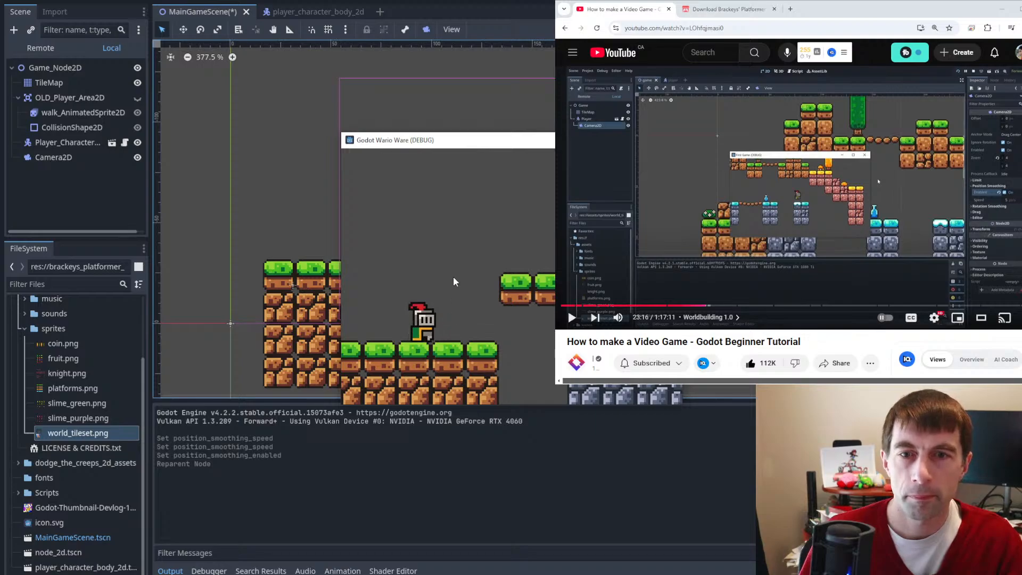
key(Right)
key(space)
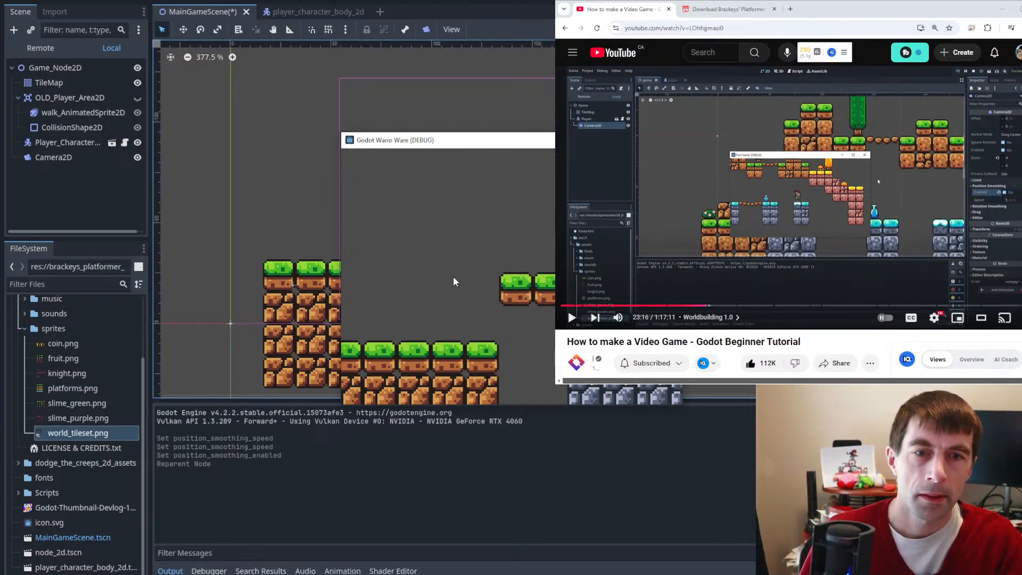
key(Left)
key(Right)
key(space)
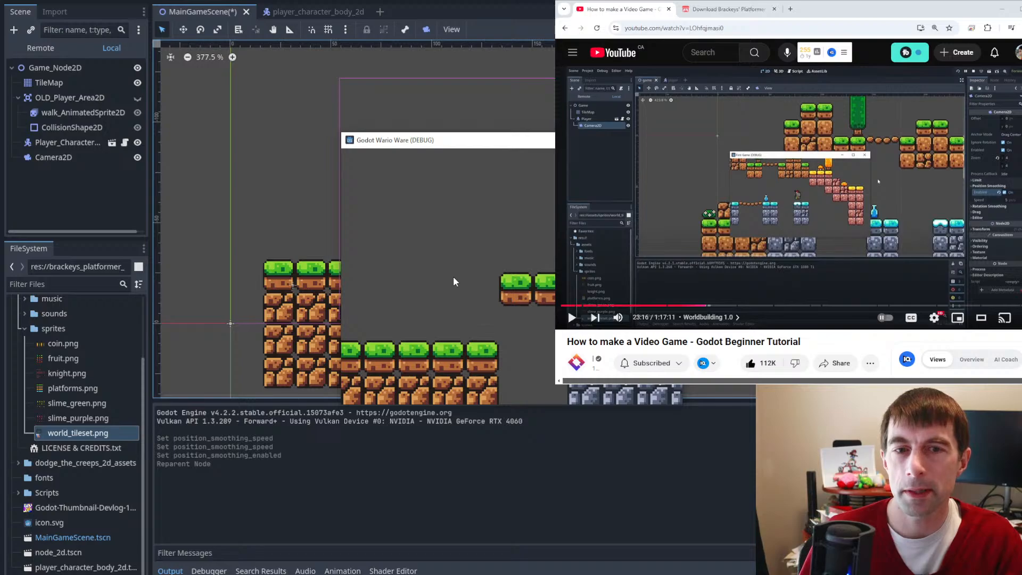
key(Left)
key(Right)
key(space)
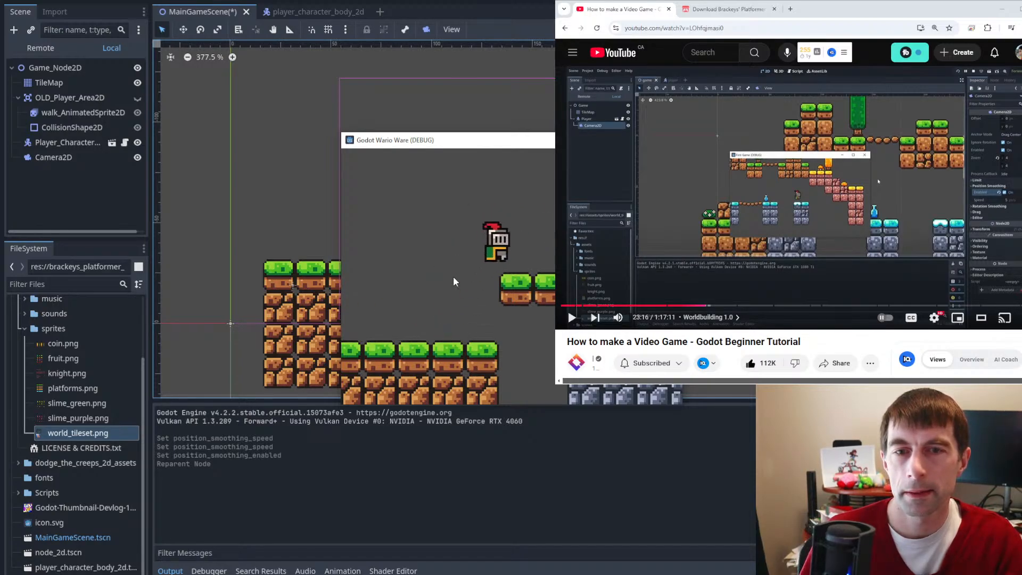
key(Left)
key(Right)
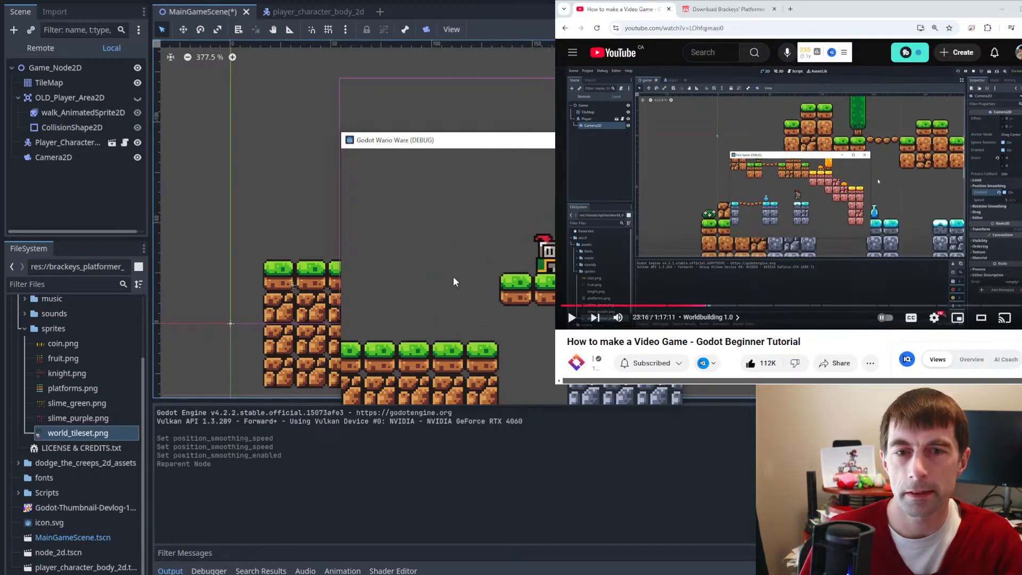
key(Left)
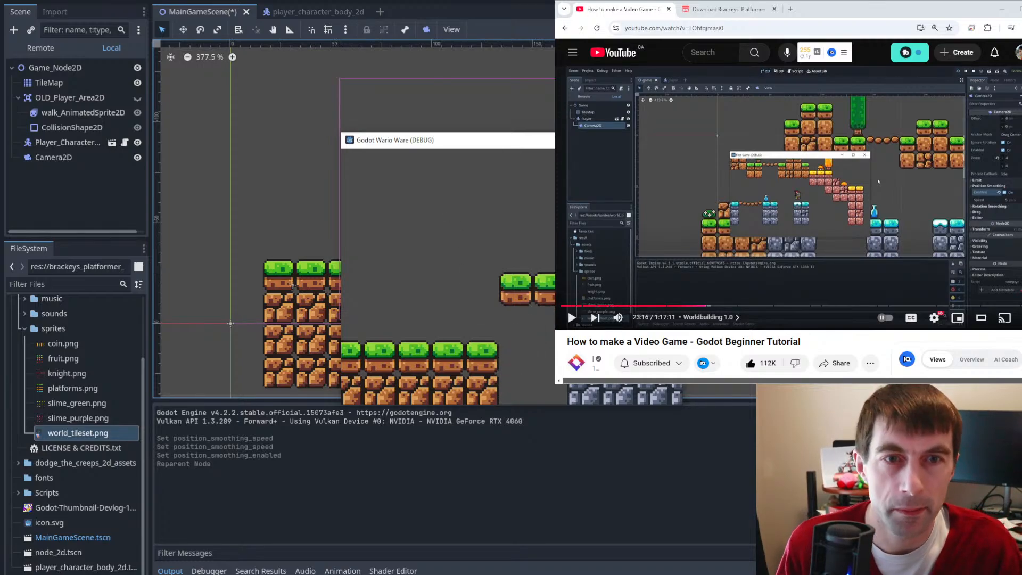
click(671, 140)
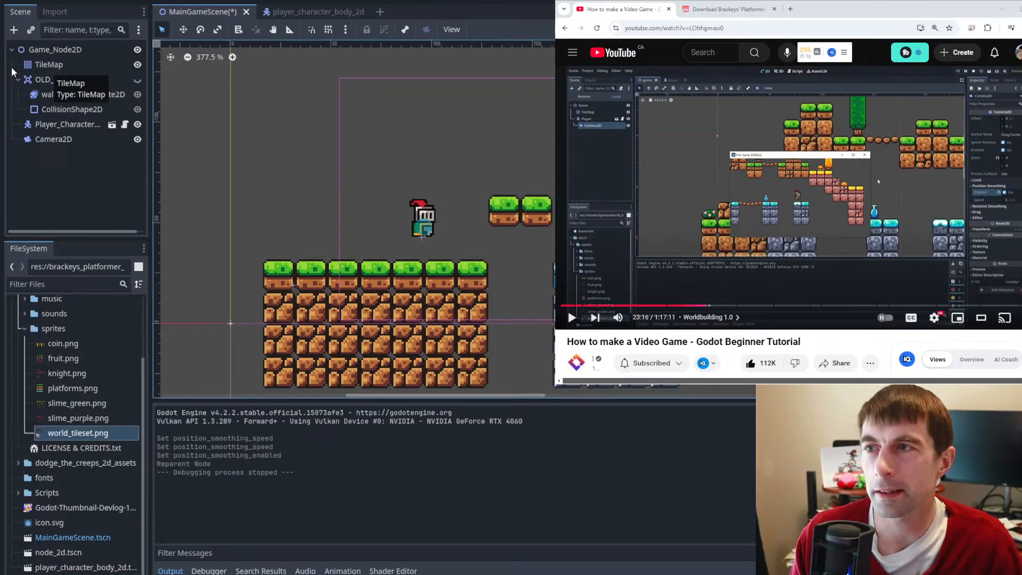
- Reparent Camera2D back under the player character node and run the game
click(51, 69)
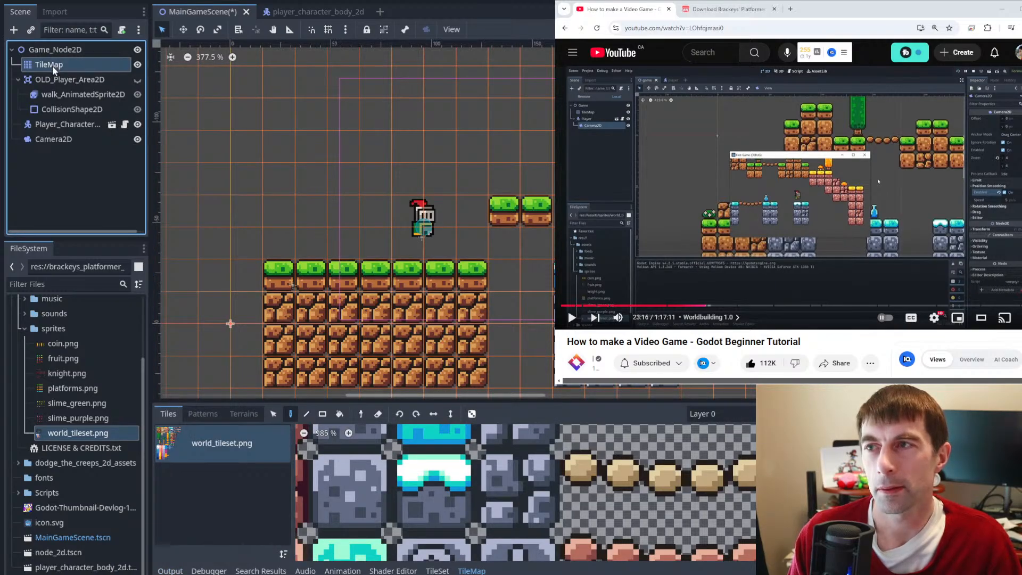
click(45, 137)
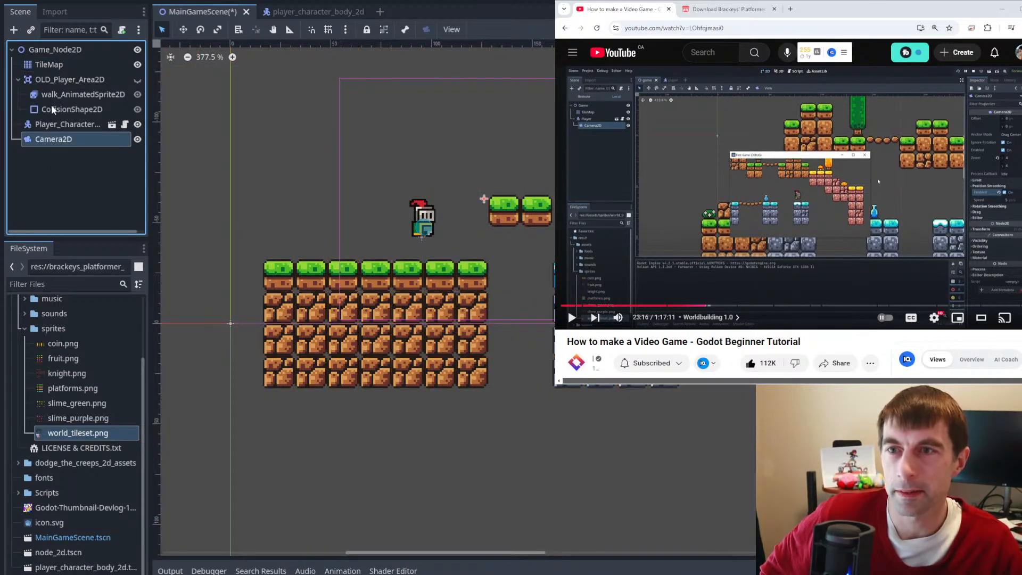
drag(53, 139, 53, 125)
click(50, 139)
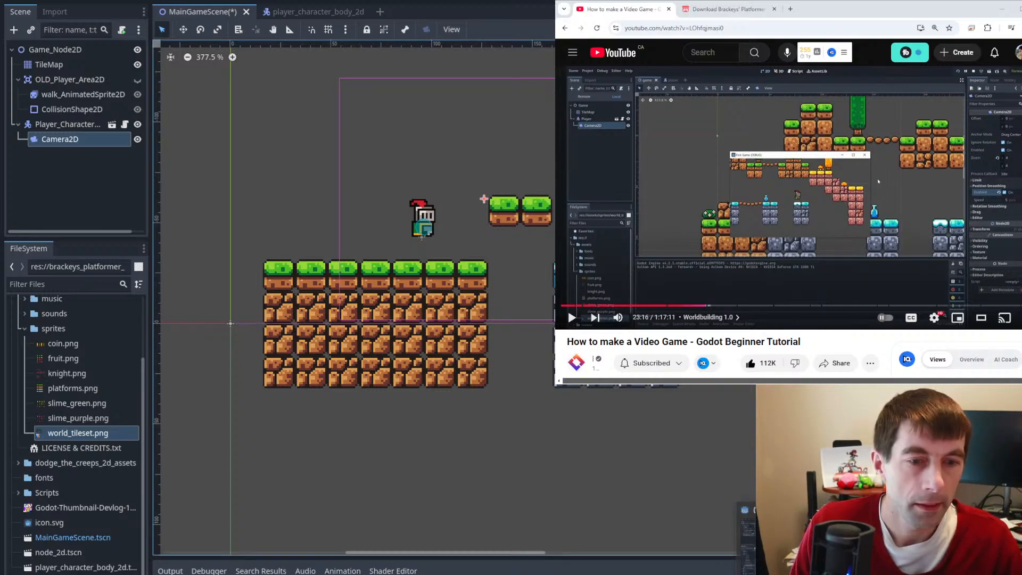
key(F5)
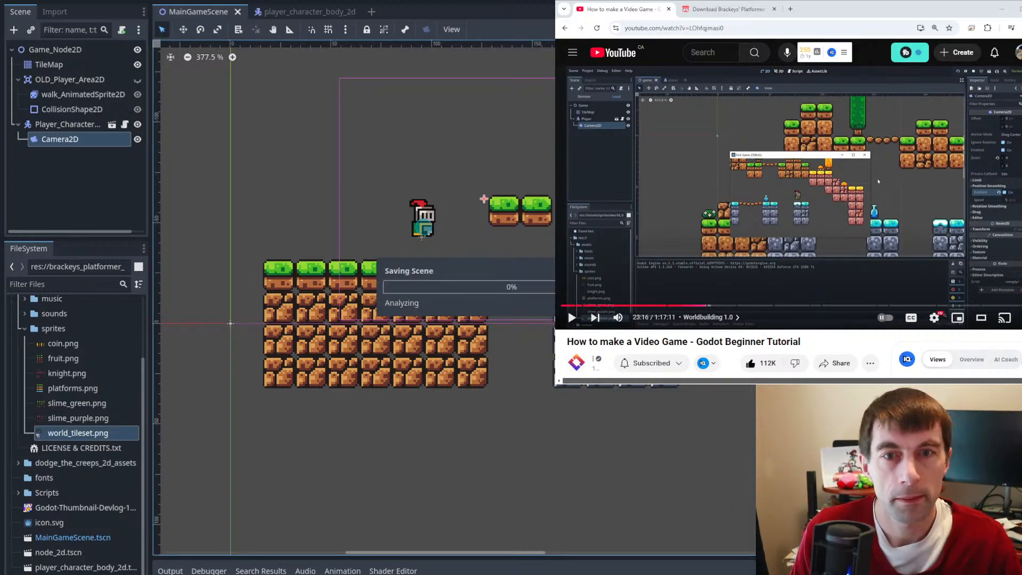
- Walk and jump the knight over the grass, tree and snow platforms to check the camera following the player
drag(458, 148, 290, 148)
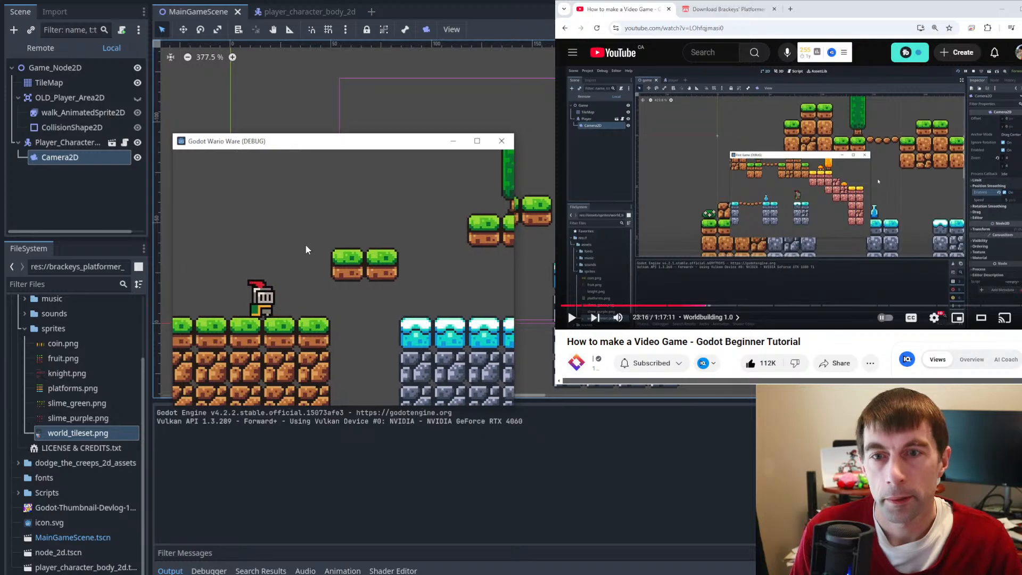
key(space)
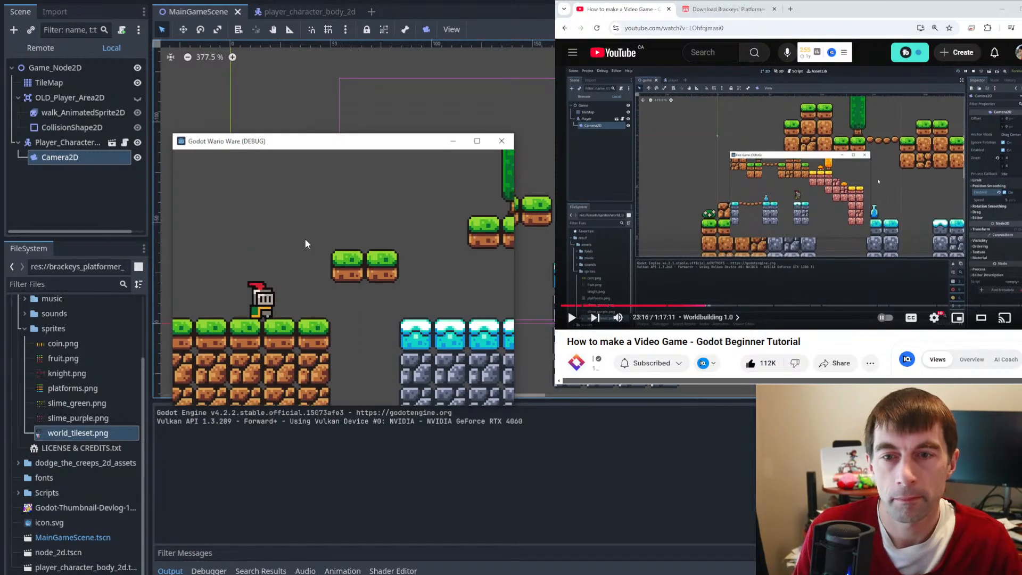
key(Right)
key(space)
key(Right)
key(space)
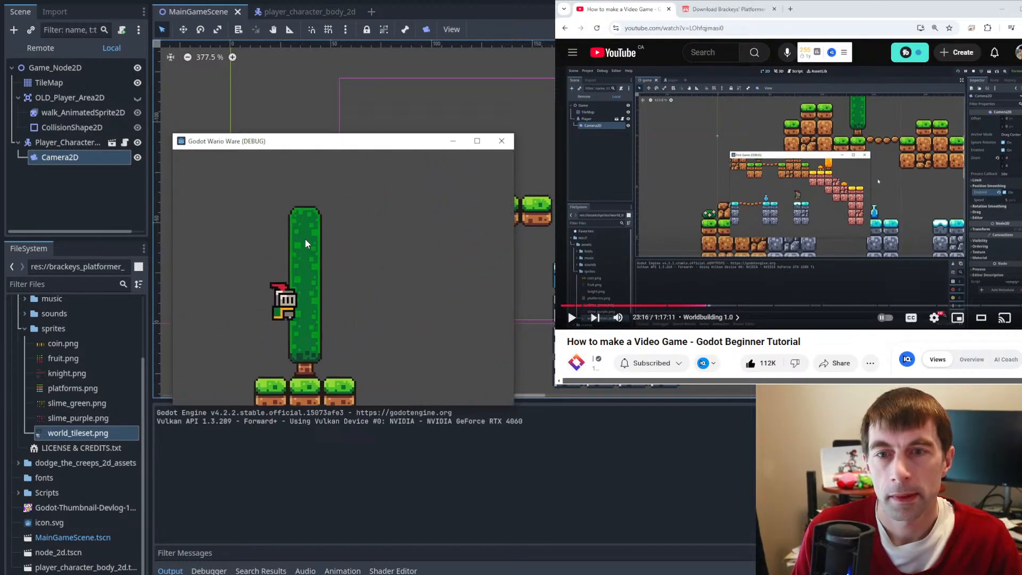
key(Left)
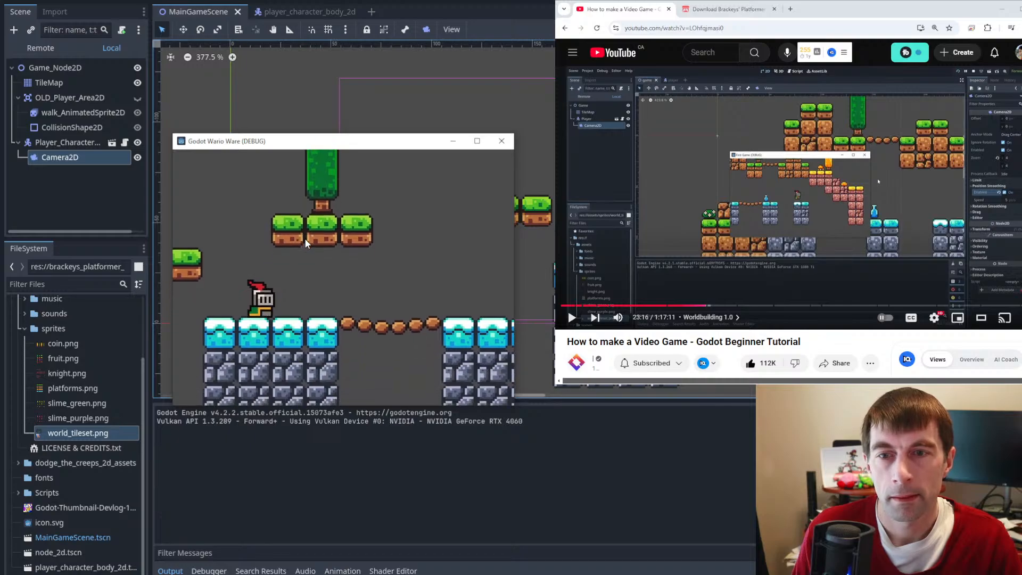
key(Right)
key(space)
key(Left)
key(space)
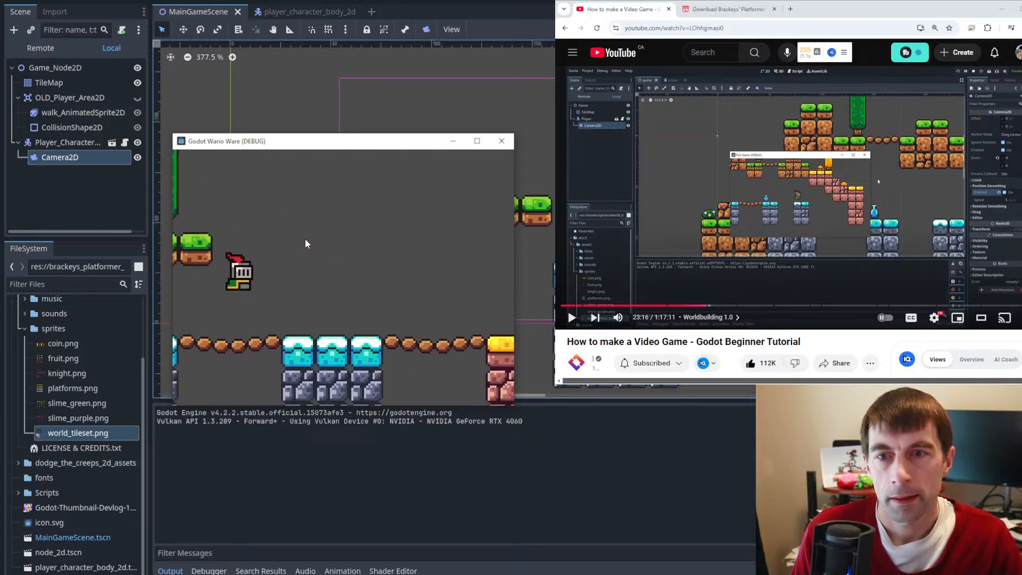
key(Right)
key(space)
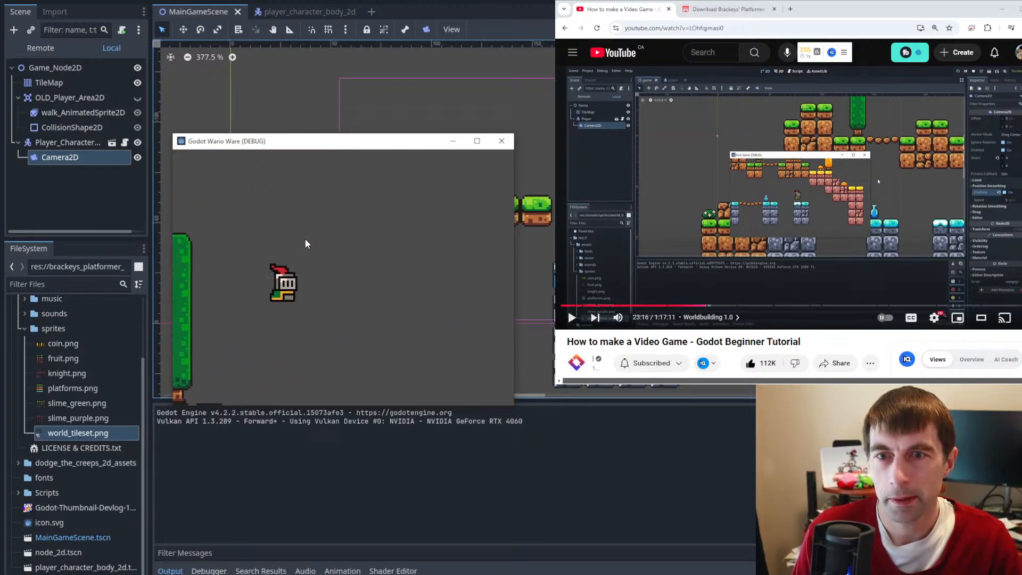
- Take the knight across the rope bridges and over the gold-topped tower off the level's end, and stop the game
key(Right)
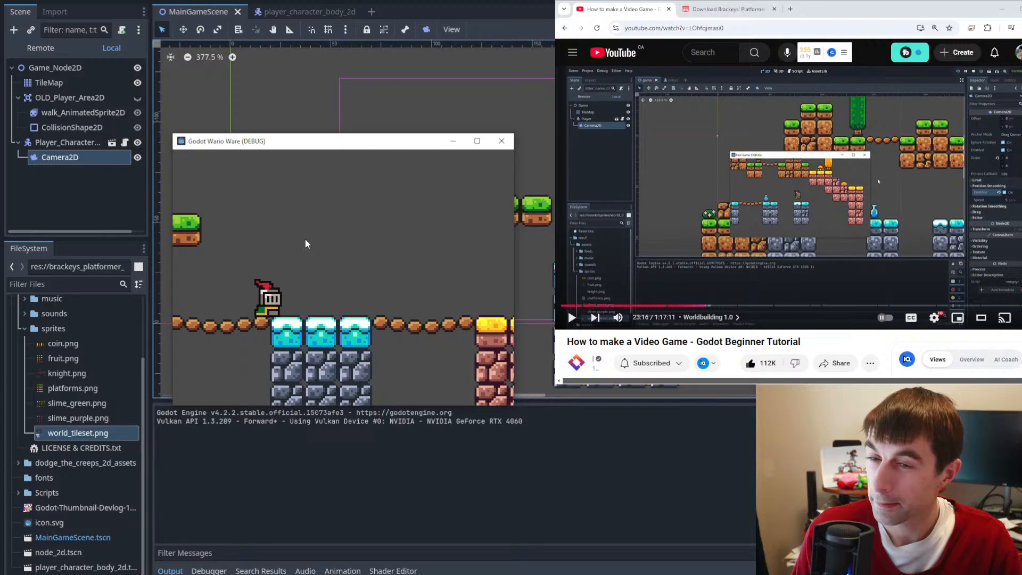
key(space)
key(Right)
key(space)
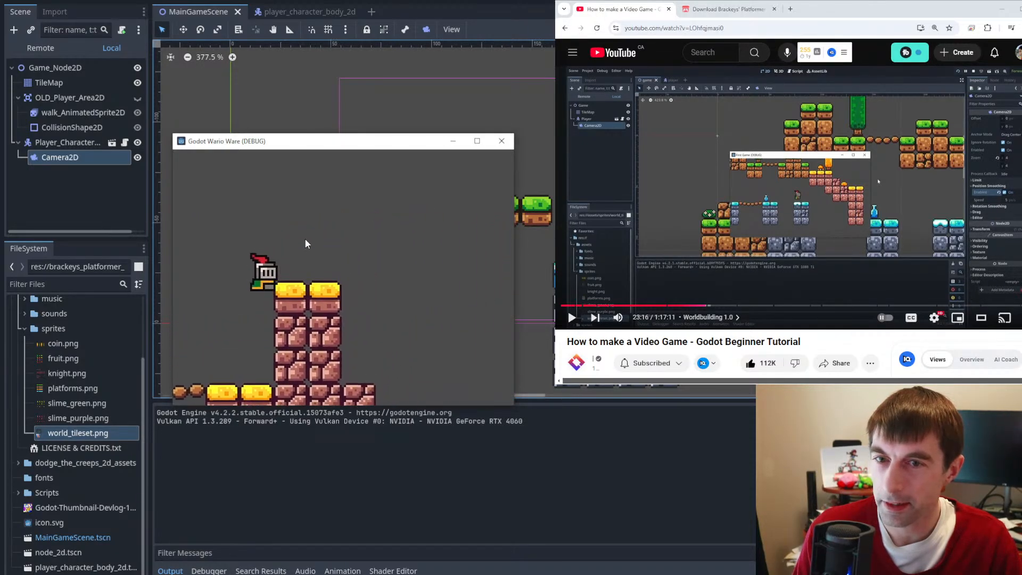
key(Left)
key(Right)
key(space)
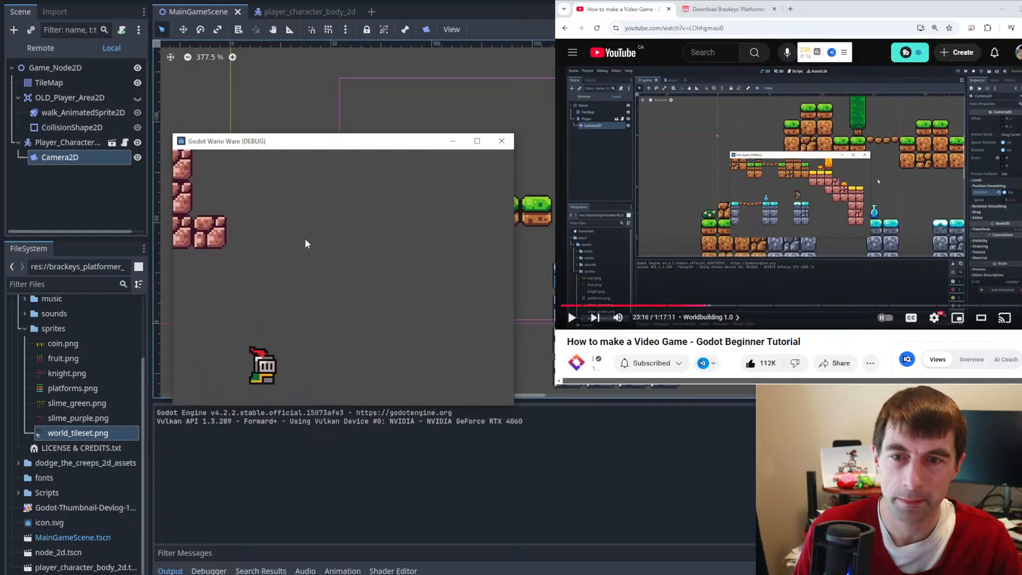
click(501, 141)
- Open the TileMap node for editing with the platform level in view
scroll(443, 228, right, 5)
scroll(443, 228, down, 1)
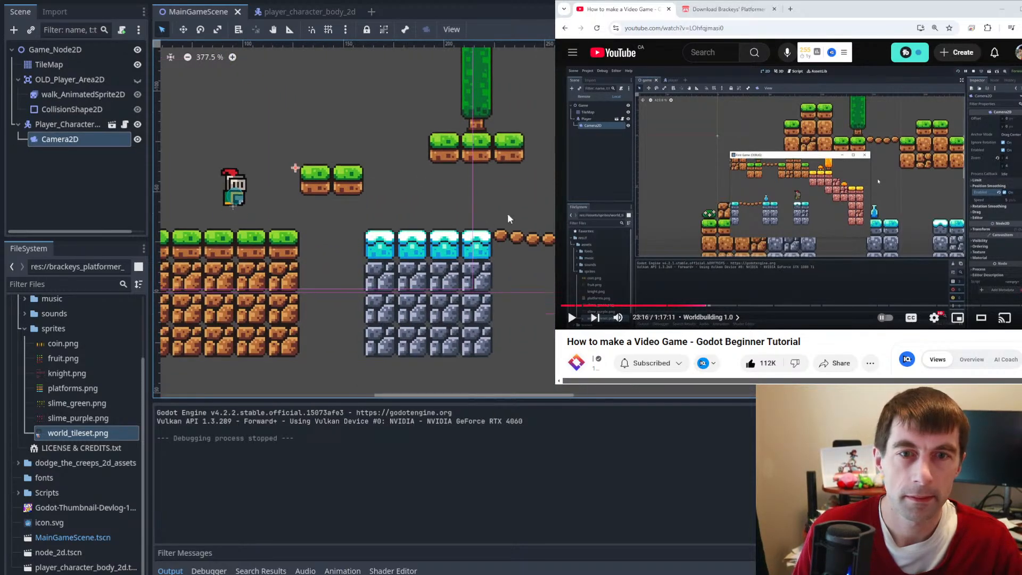
middle_drag(509, 213, 452, 242)
scroll(452, 242, down, 1)
scroll(454, 241, up, 1)
scroll(454, 241, down, 5)
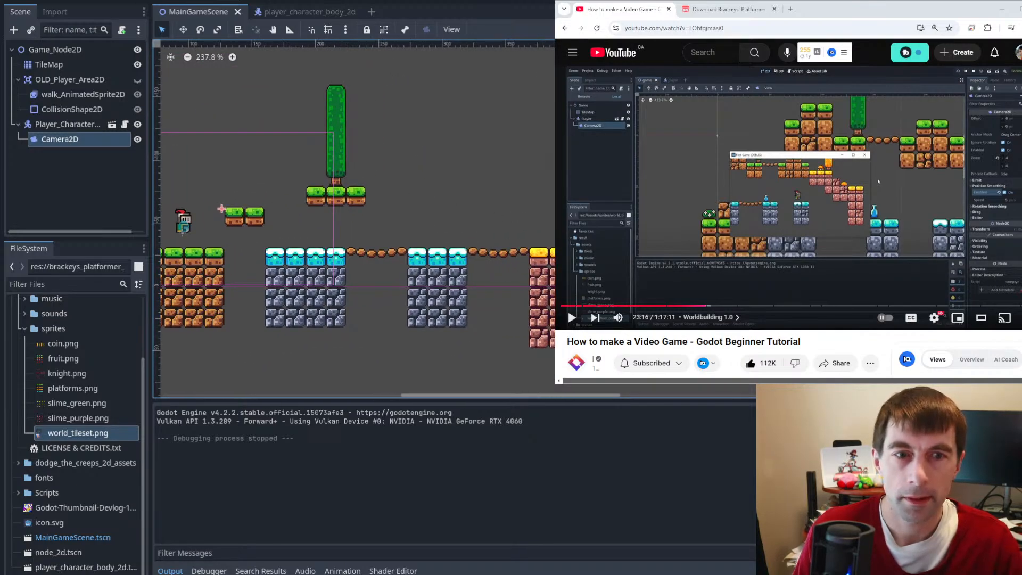
click(50, 68)
scroll(410, 213, down, 3)
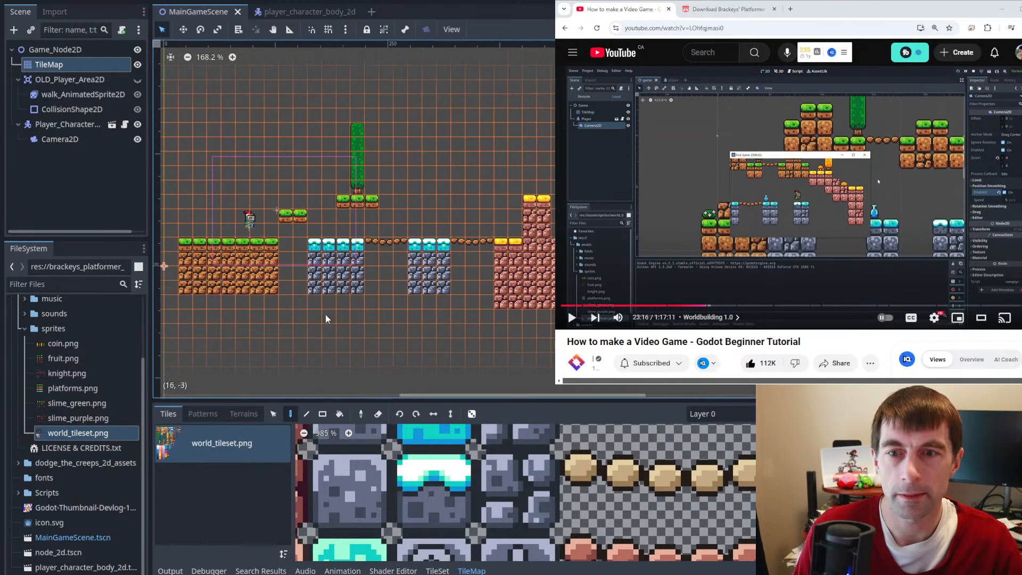
- Try selecting the level's placed tiles with the tile Selection tool
click(272, 414)
drag(184, 116, 616, 286)
middle_drag(689, 223, 497, 234)
click(463, 189)
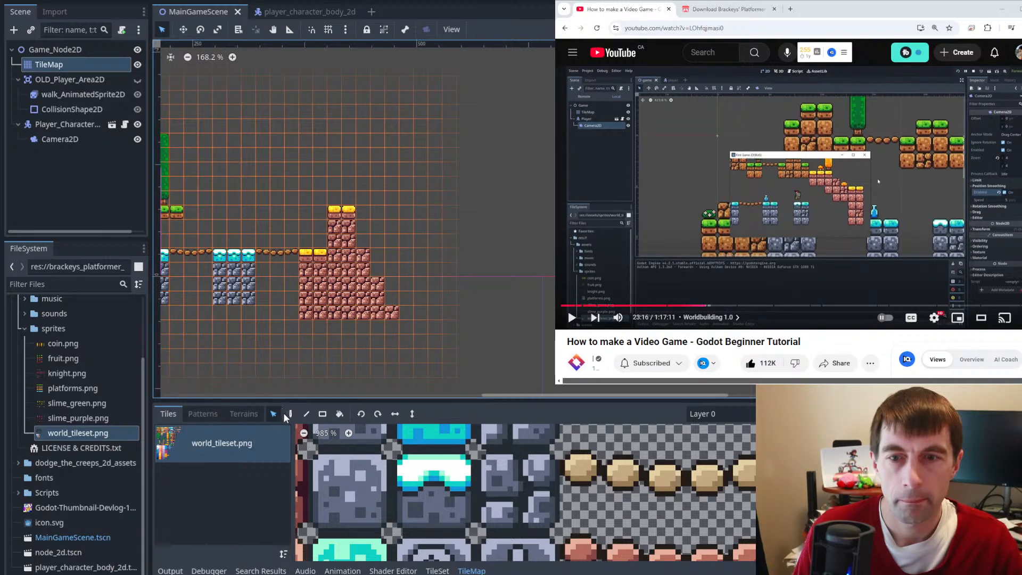
- Try enclosing the level's platforms with the TileMap Rect tool
click(323, 414)
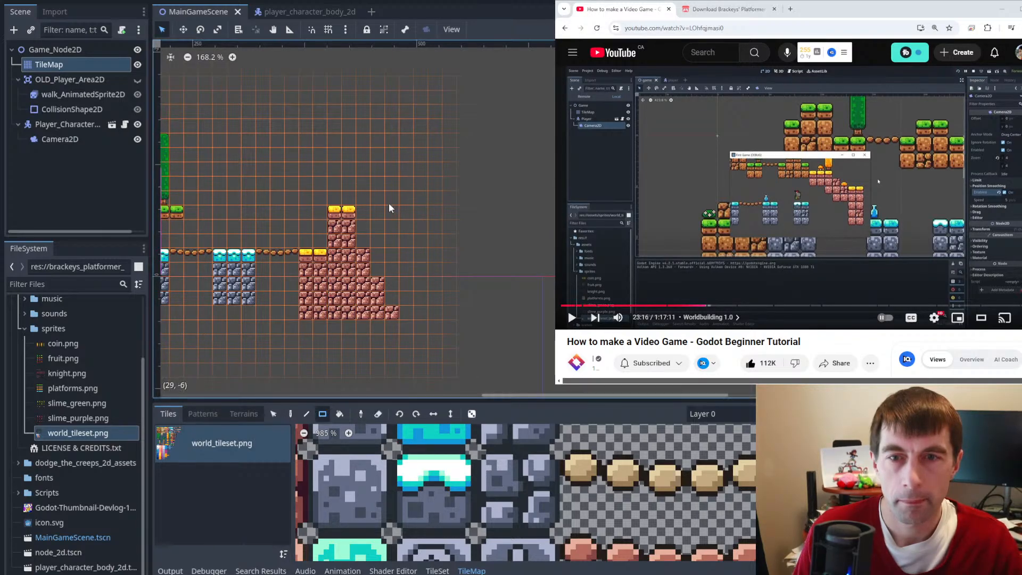
middle_drag(388, 208, 612, 198)
mouse_move(351, 308)
mouse_down()
mouse_move(336, 312)
mouse_move(319, 349)
mouse_up()
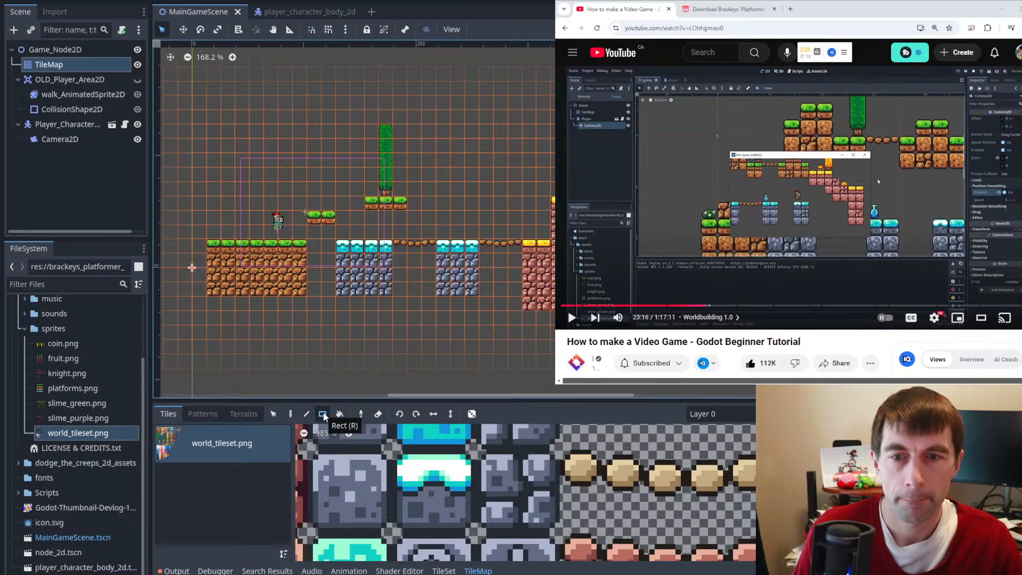
mouse_move(214, 131)
mouse_down()
mouse_move(497, 278)
mouse_move(614, 303)
mouse_up()
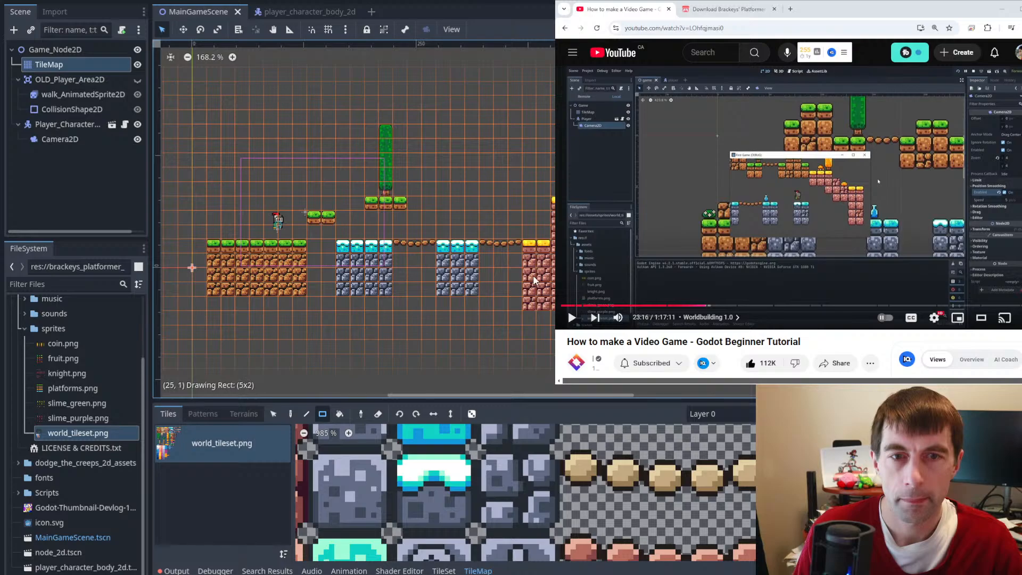
drag(535, 281, 527, 283)
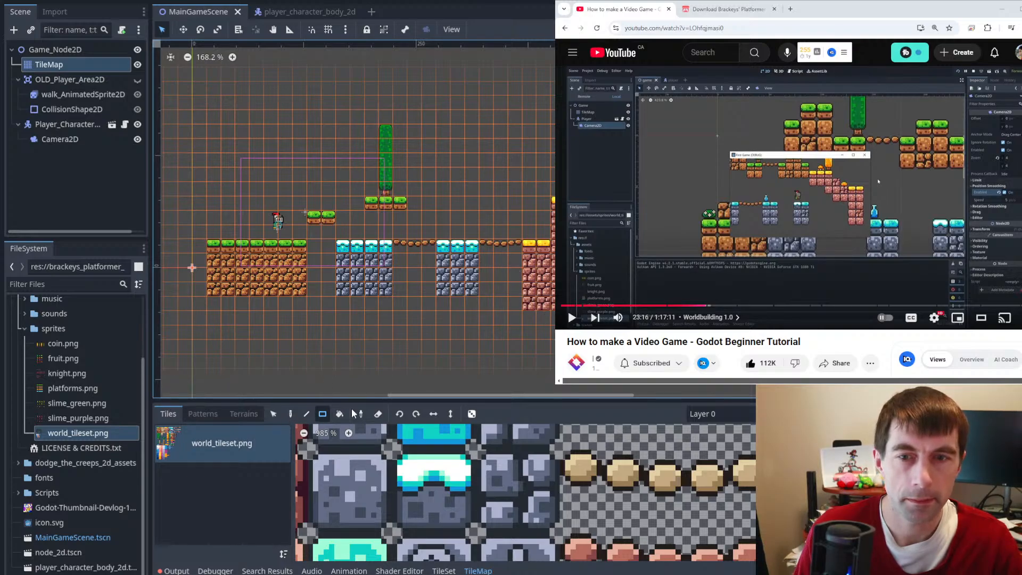
click(542, 298)
drag(562, 300, 557, 282)
ctrl+scroll(548, 281, up, 3)
scroll(545, 281, down, 4)
scroll(556, 334, up, 5)
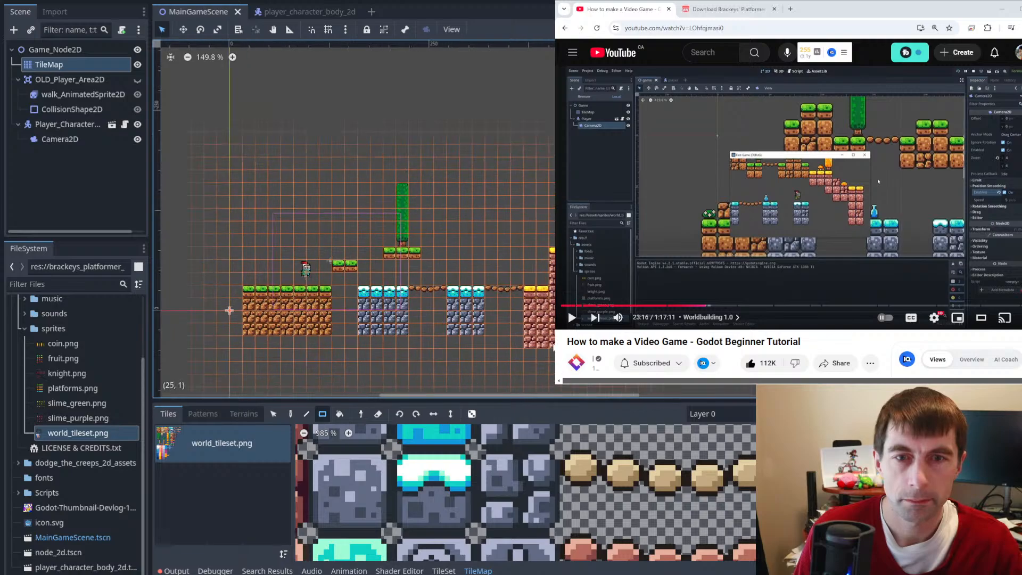
- Select the grass, snow and red stone platforms together and try to duplicate them past the level's end
click(273, 413)
drag(521, 205, 559, 354)
drag(630, 373, 634, 372)
drag(660, 343, 661, 342)
drag(479, 276, 660, 359)
click(296, 152)
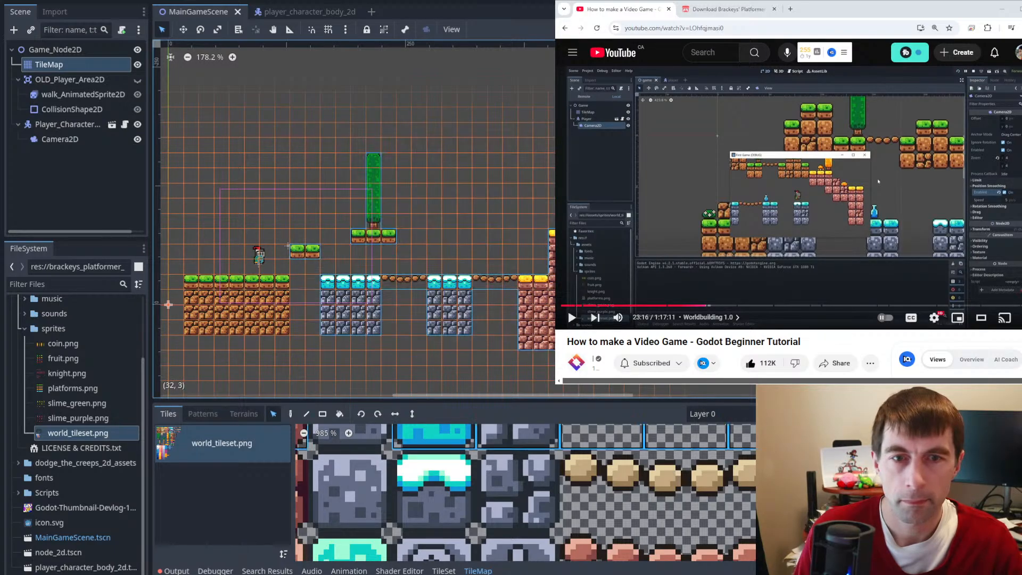
middle_drag(616, 260, 399, 256)
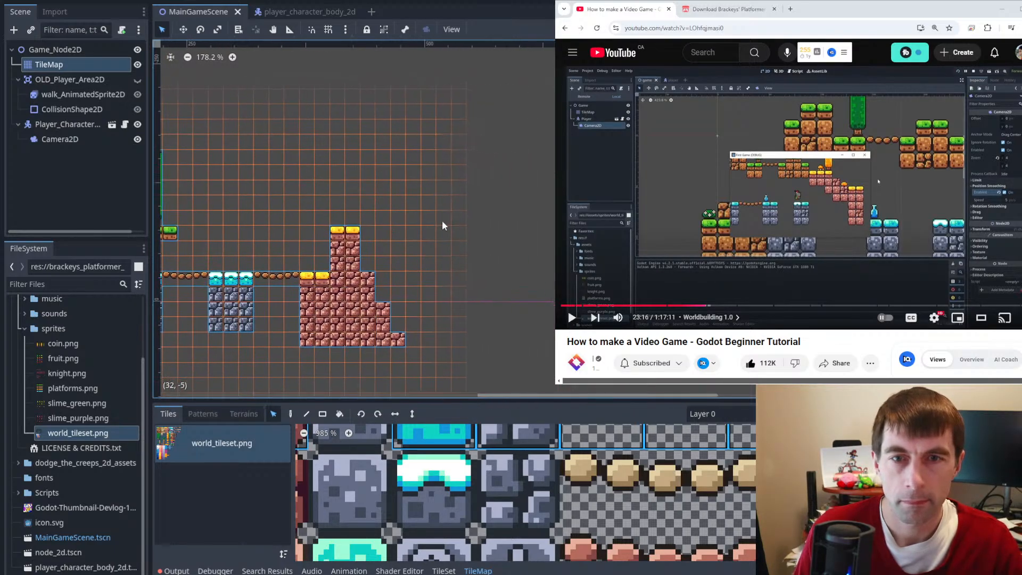
click(442, 222)
key(d)
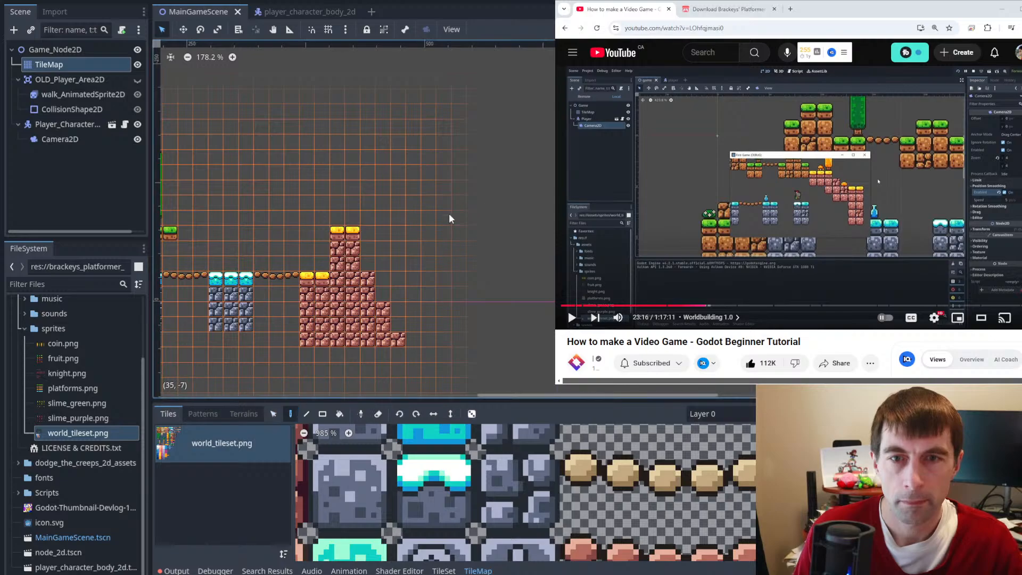
- Select most of the gold-topped red stone tower's tiles and load them into the Paint tool as a pattern
click(273, 413)
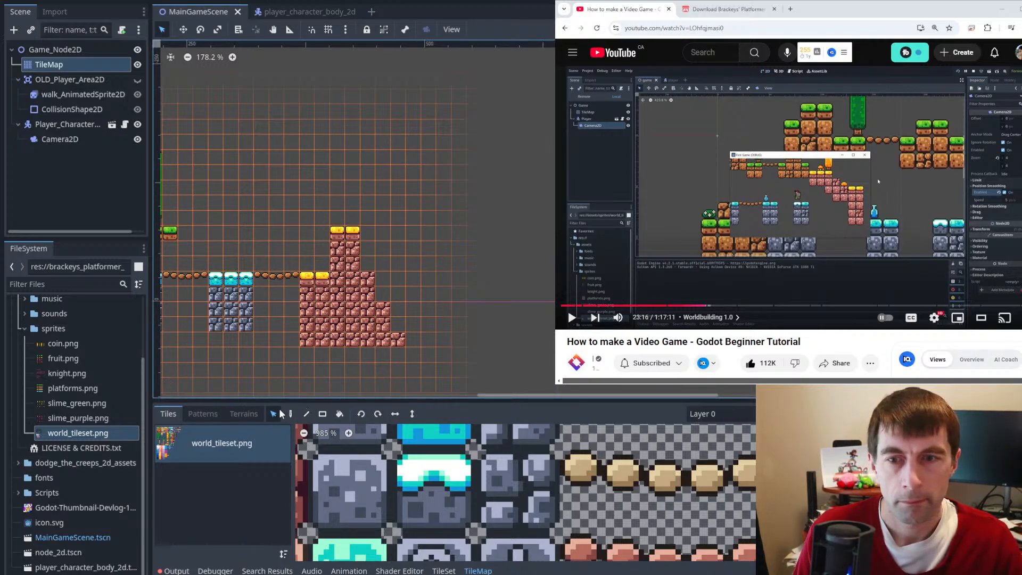
drag(420, 360, 315, 226)
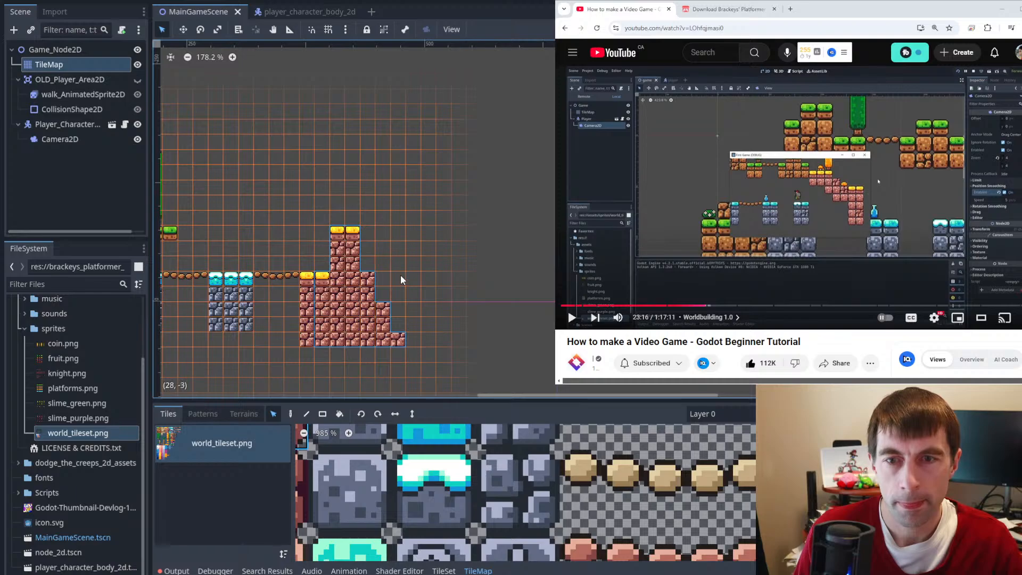
scroll(400, 280, up, 2)
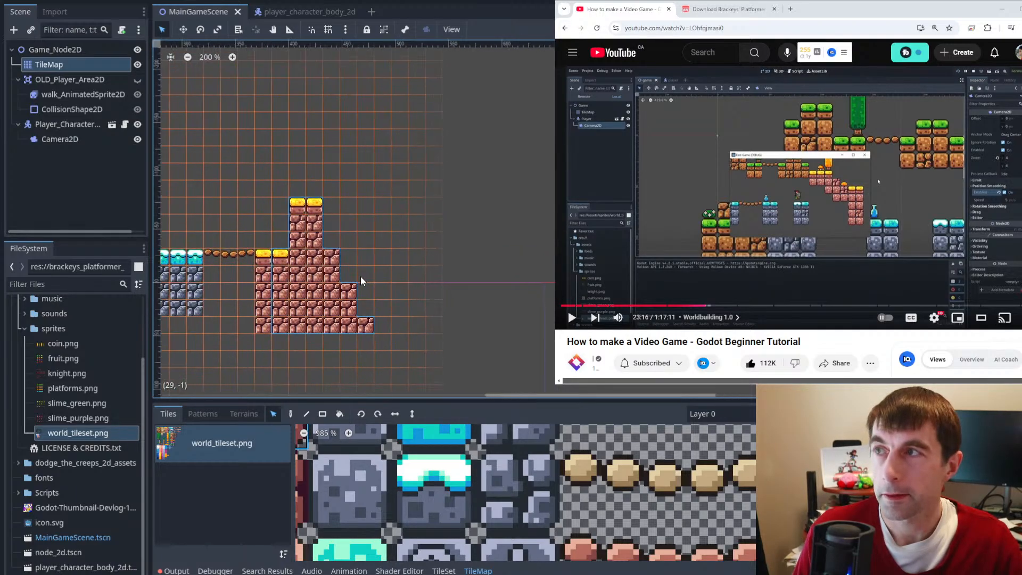
scroll(361, 281, up, 3)
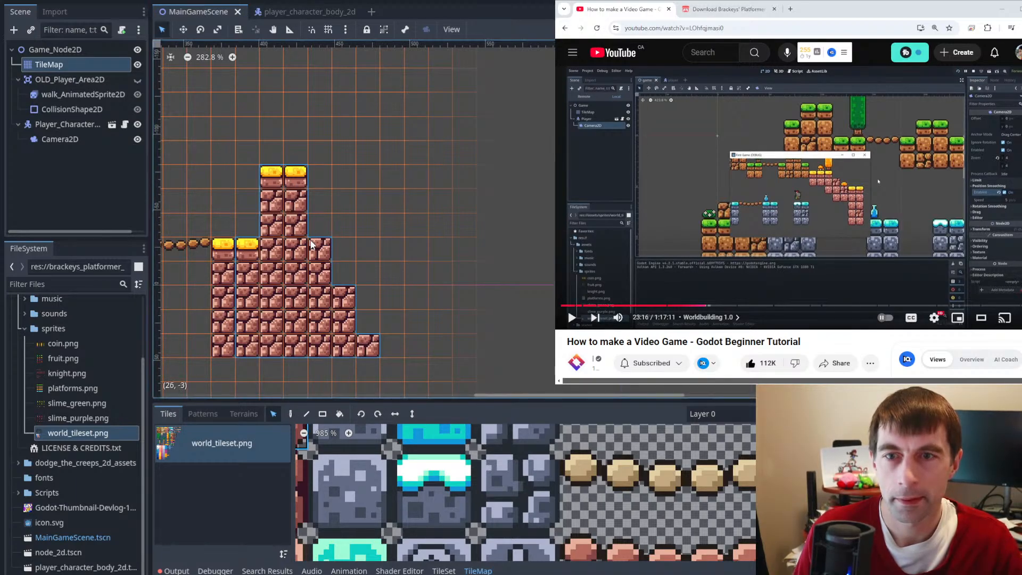
click(291, 415)
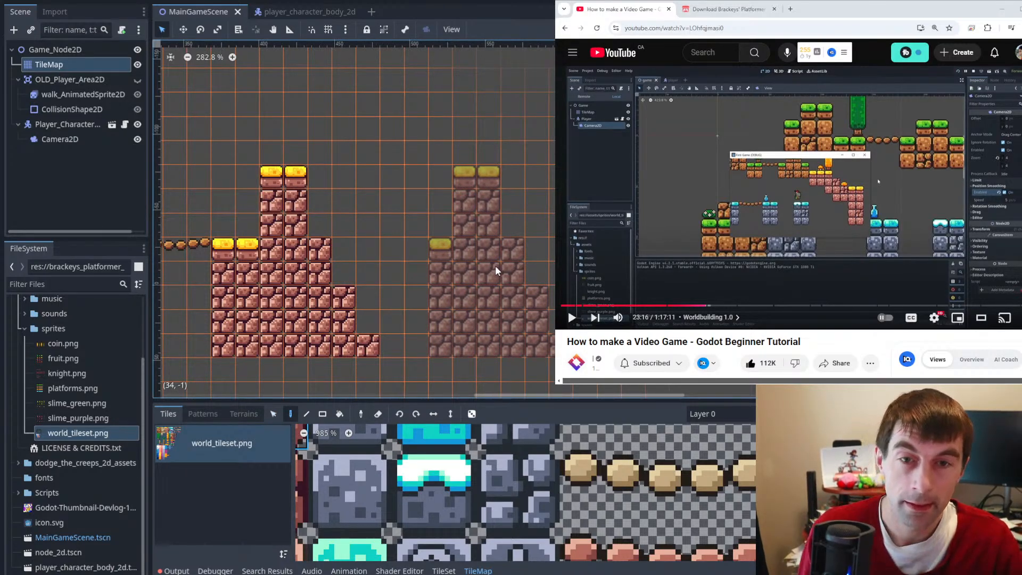
- Select the grass, tree, snow and red stone platforms together and paint a copy of them past the gold-topped red stone tower
click(273, 415)
scroll(312, 295, down, 4)
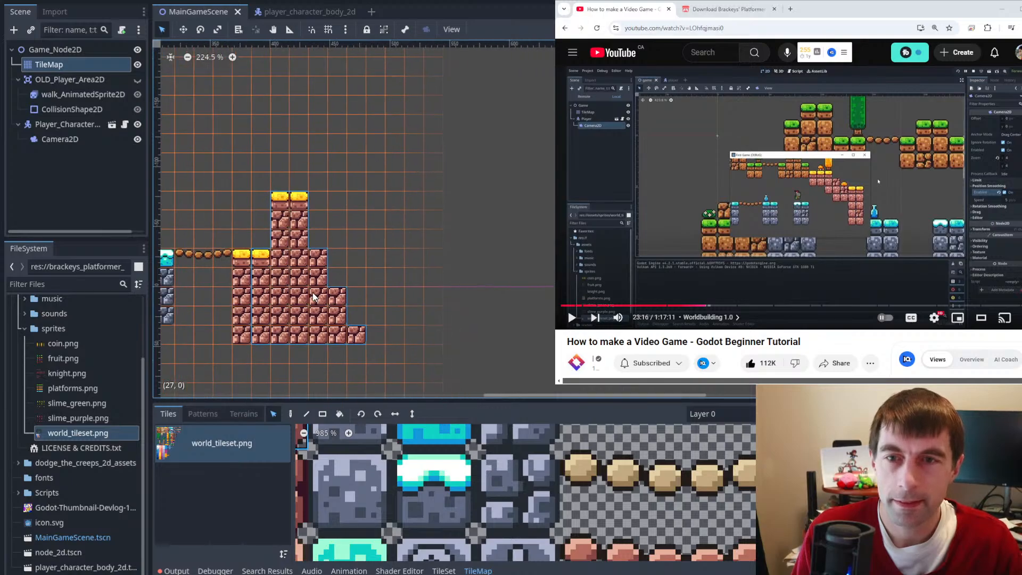
scroll(312, 295, down, 4)
middle_drag(285, 300, 526, 302)
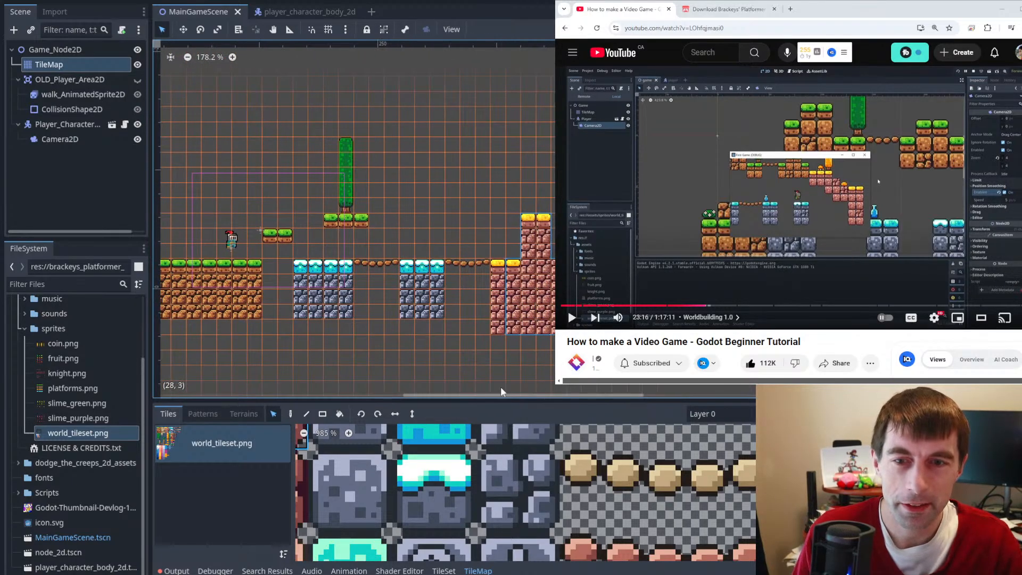
drag(553, 349, 242, 133)
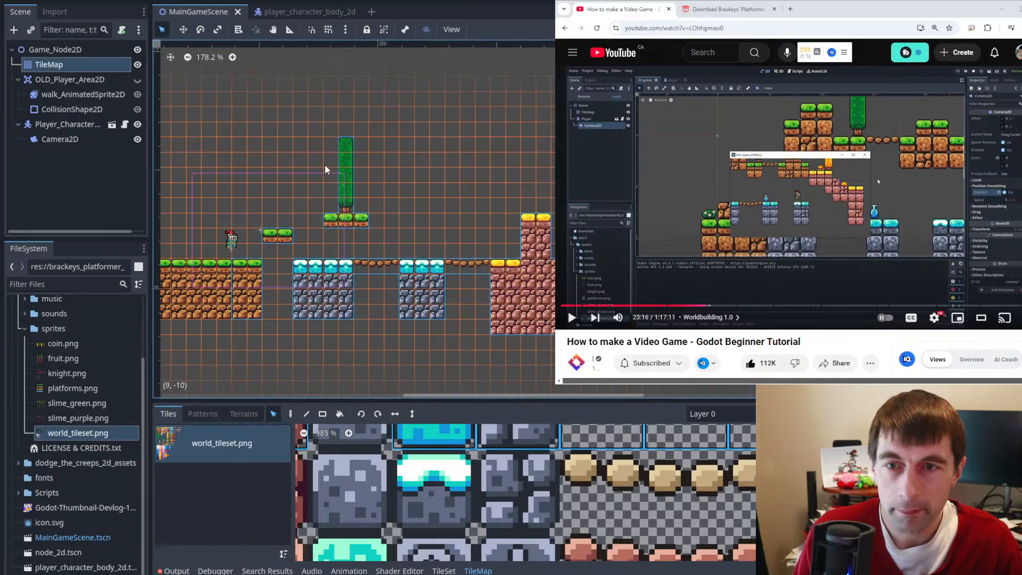
click(290, 413)
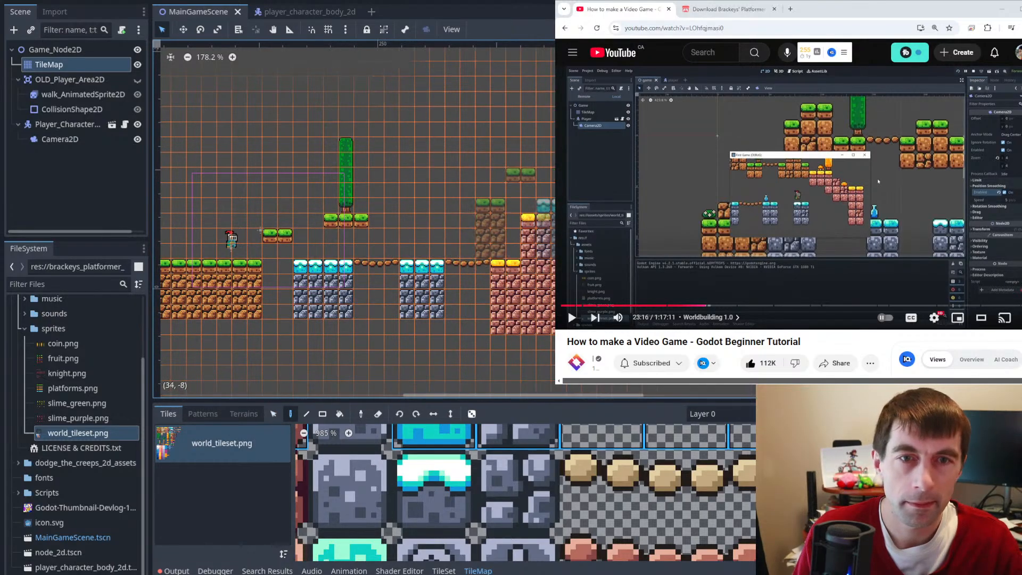
middle_drag(767, 211, 505, 209)
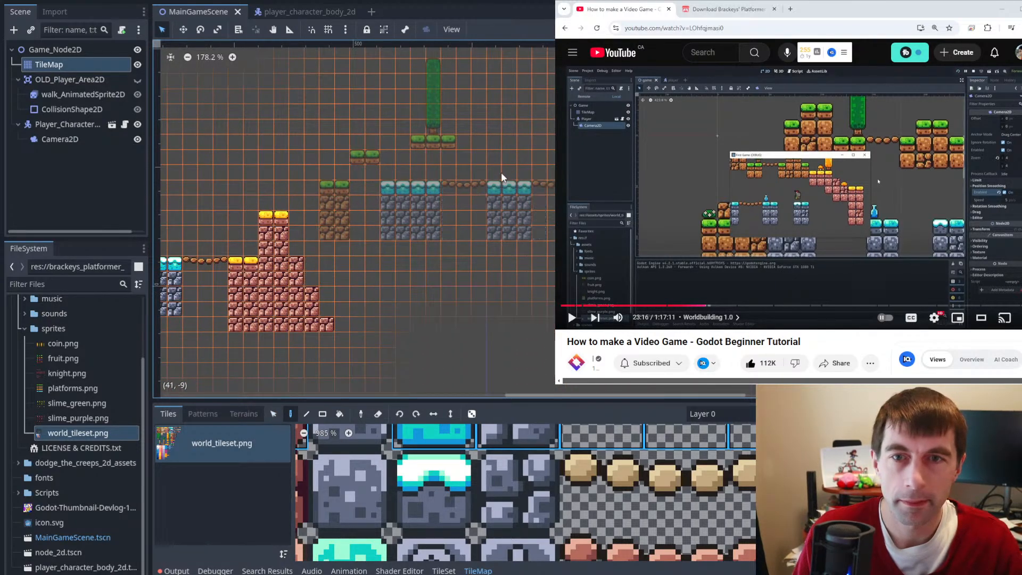
click(508, 174)
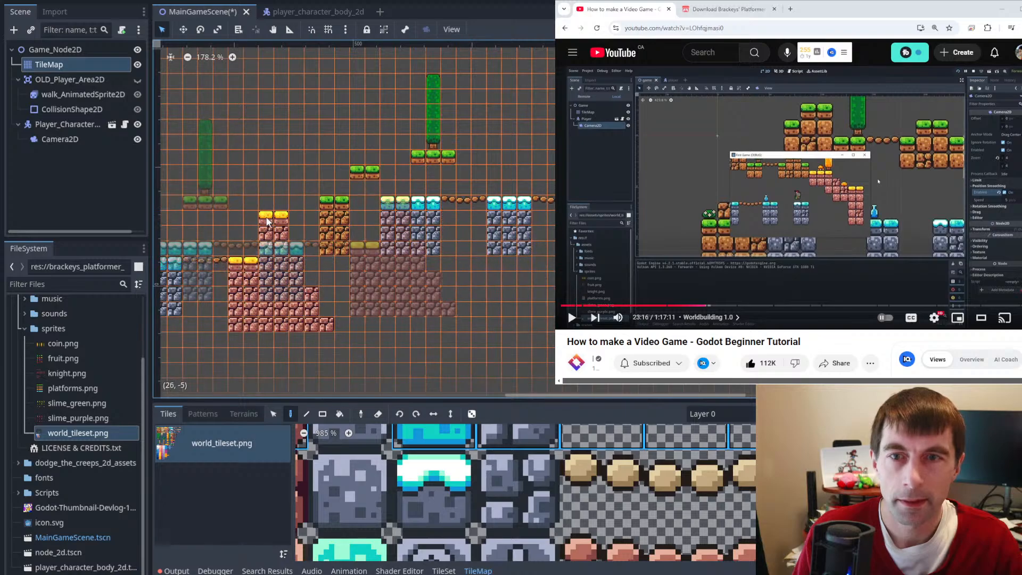
- Copy the grass platform with the lower part of its tree and paint it above the second snow-topped pillar
middle_drag(268, 217, 163, 286)
middle_drag(446, 258, 294, 268)
middle_drag(268, 234, 685, 256)
click(273, 413)
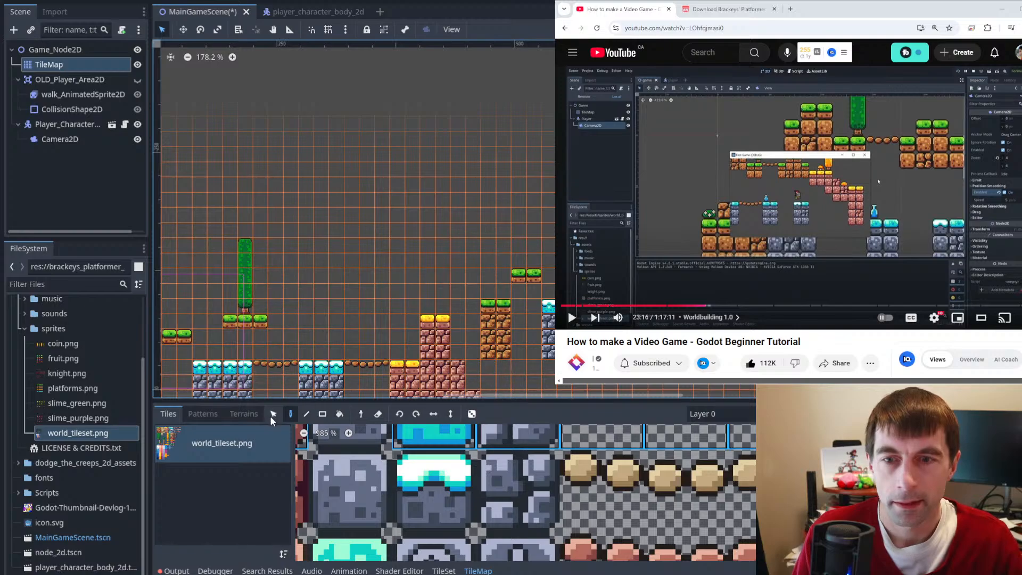
drag(549, 230, 654, 259)
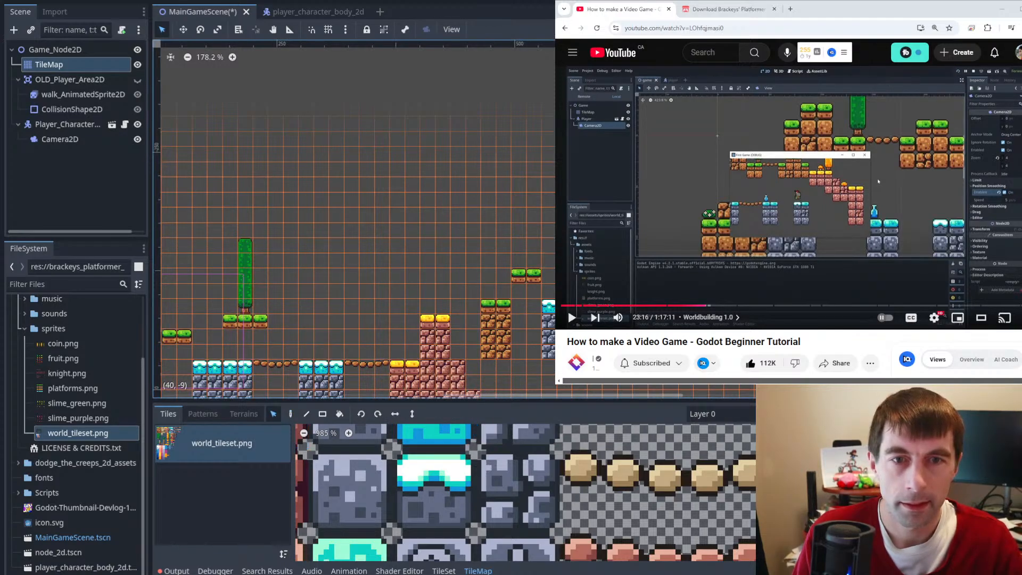
middle_drag(523, 331, 574, 247)
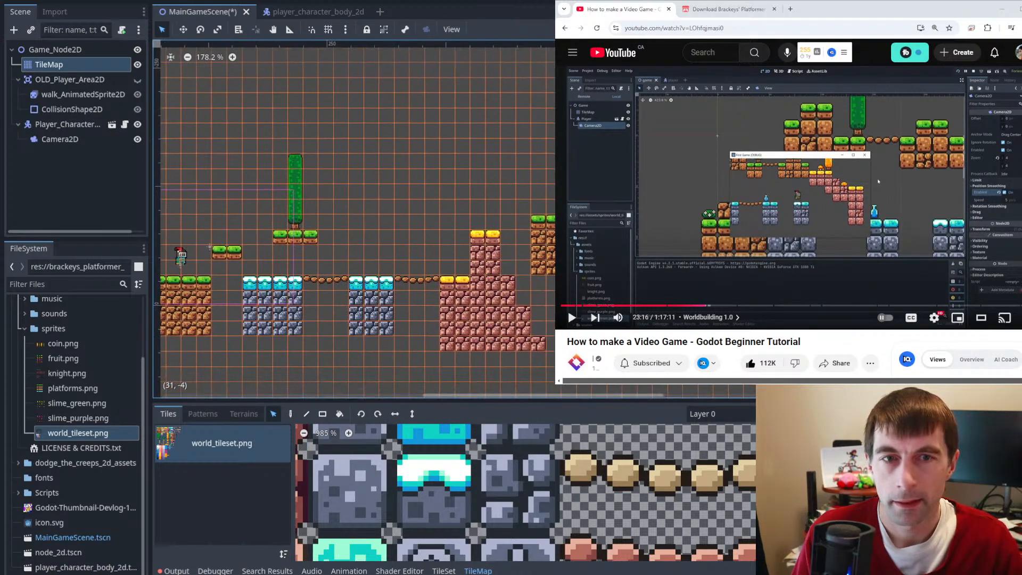
click(290, 414)
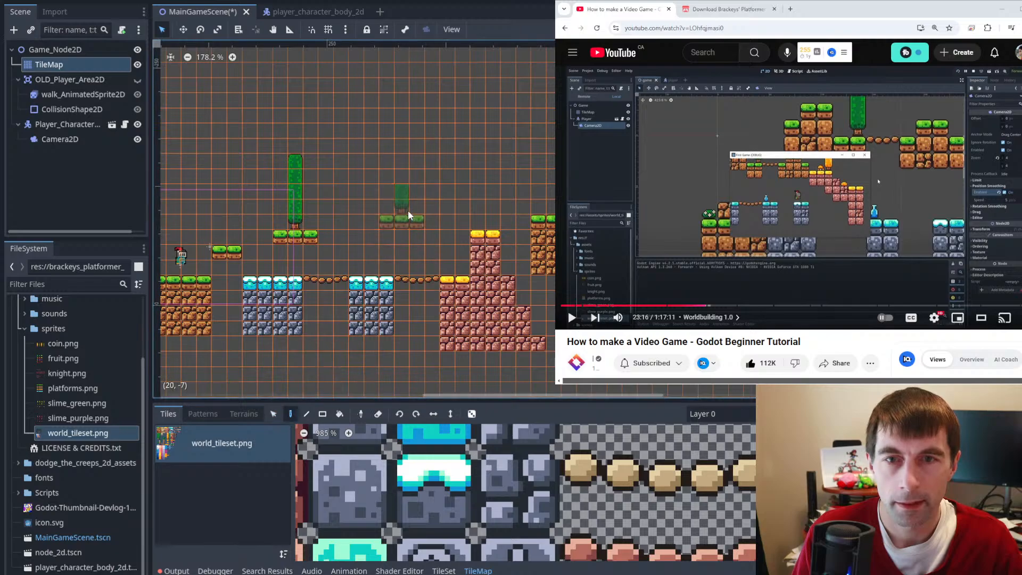
click(364, 205)
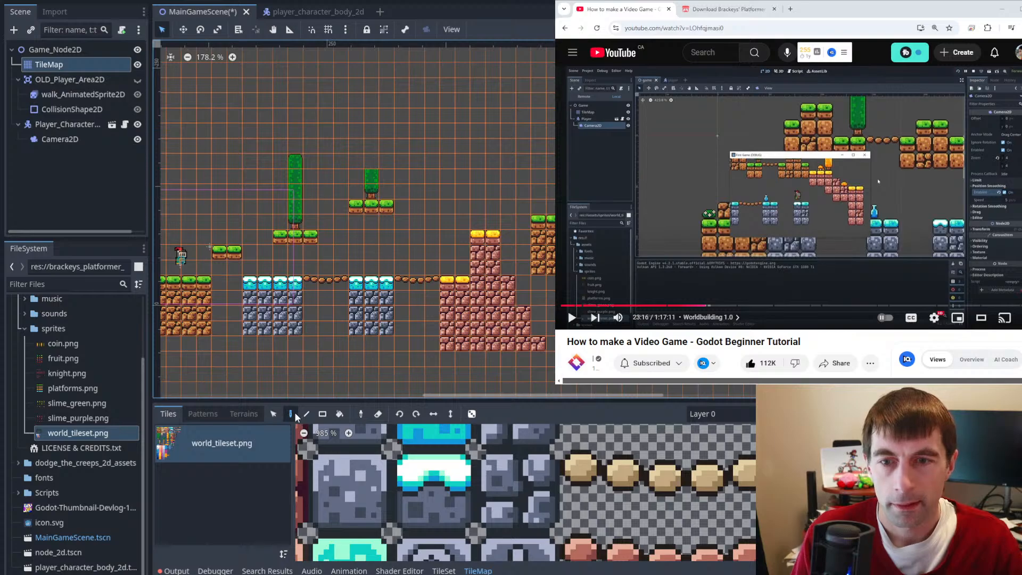
- Pick a green foliage tile from the taller tree and add it on top of the copied tree
click(361, 413)
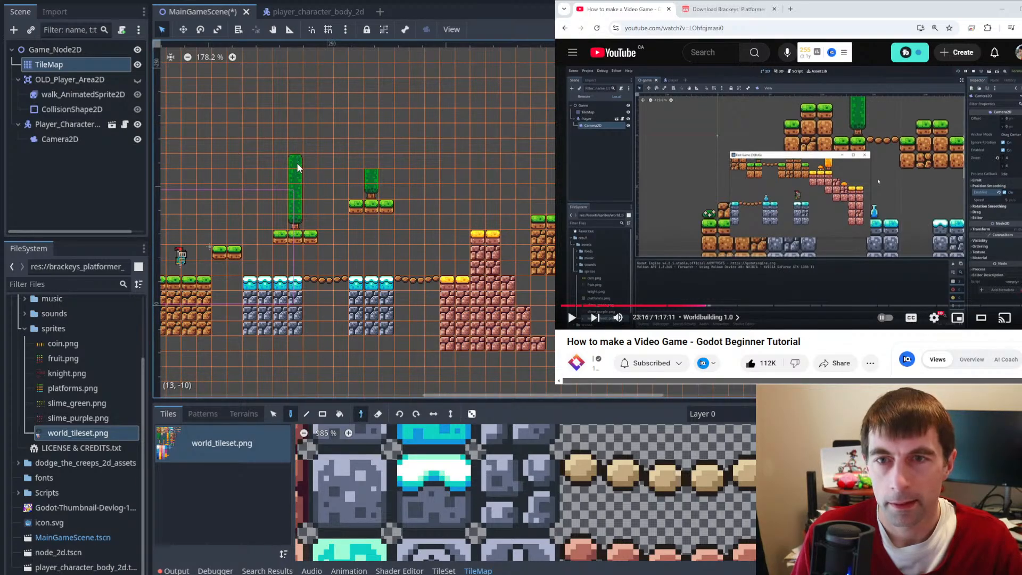
click(297, 168)
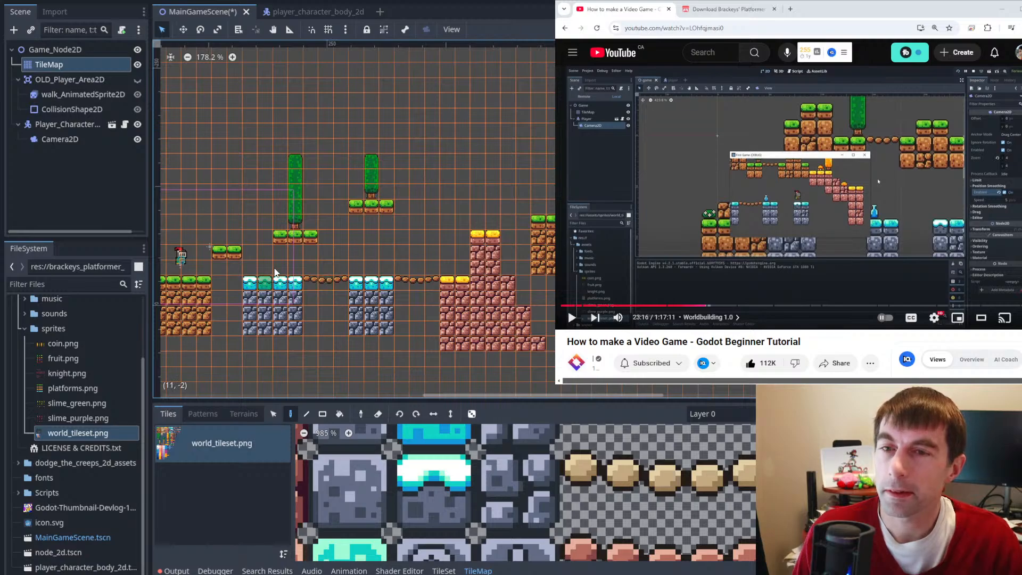
middle_drag(267, 277, 386, 267)
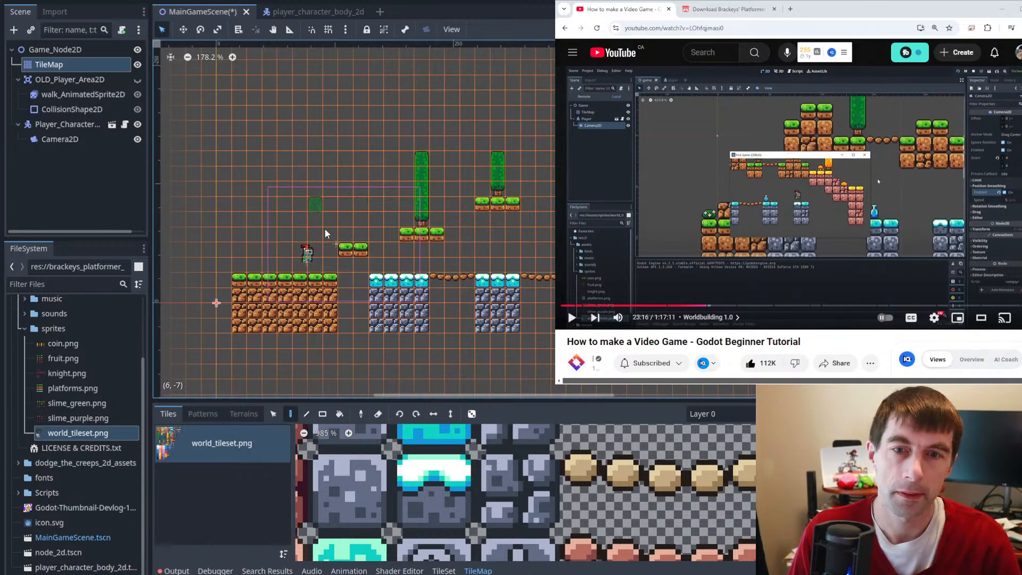
middle_drag(328, 278, 356, 235)
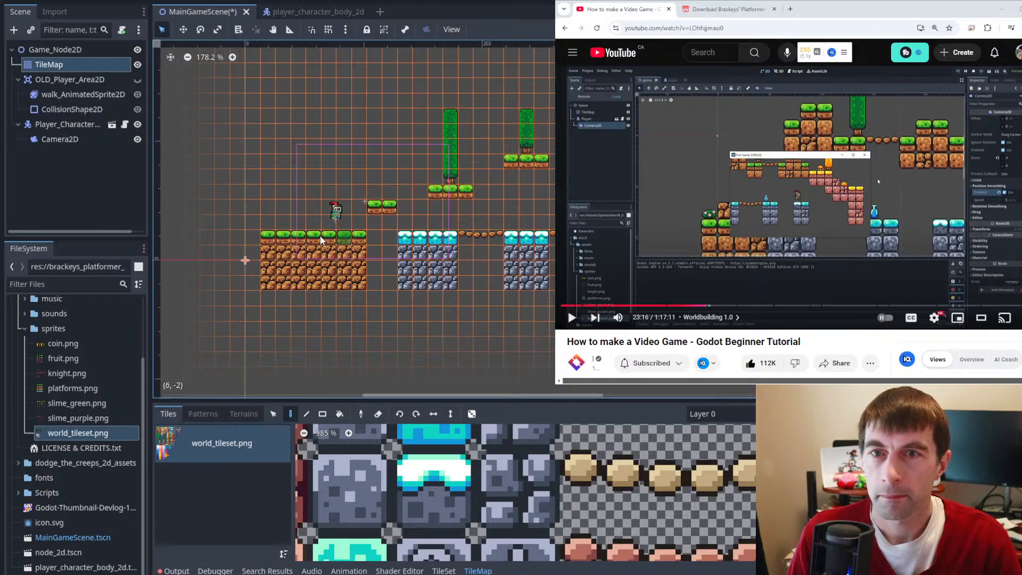
- Watch the Platforms chapter of the tutorial up to the choice of the root node type for the platform scene
click(820, 183)
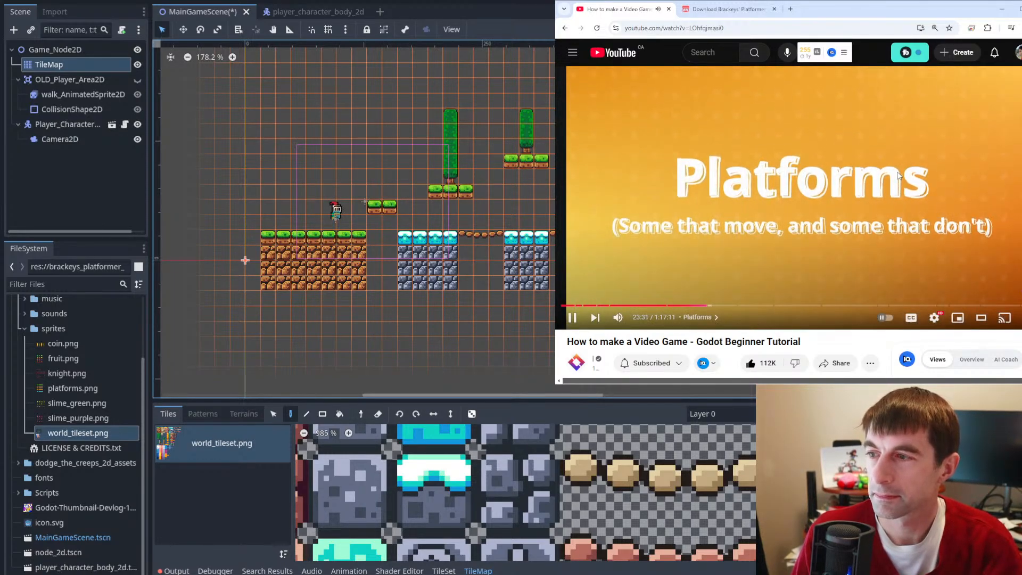
click(902, 171)
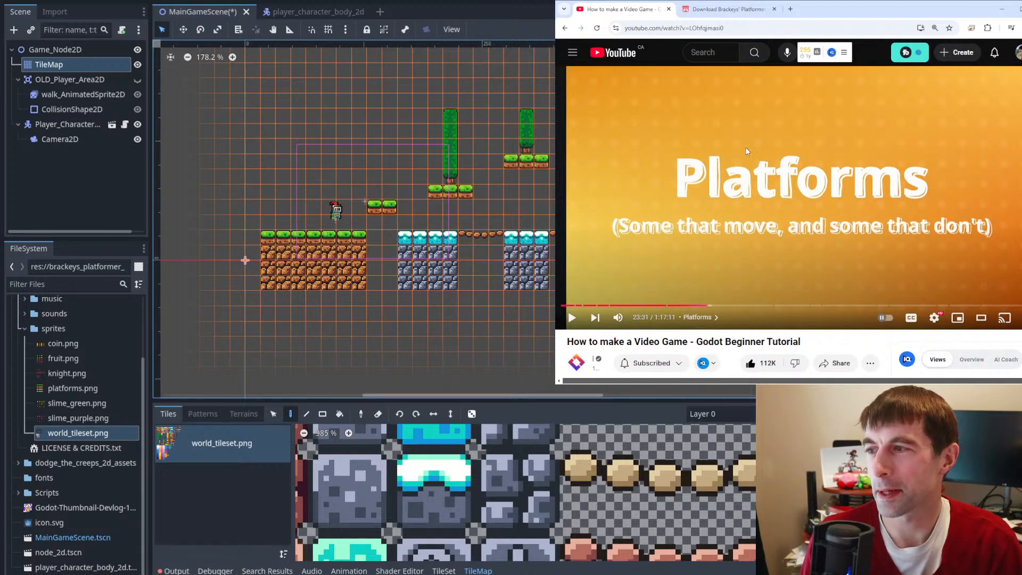
click(777, 143)
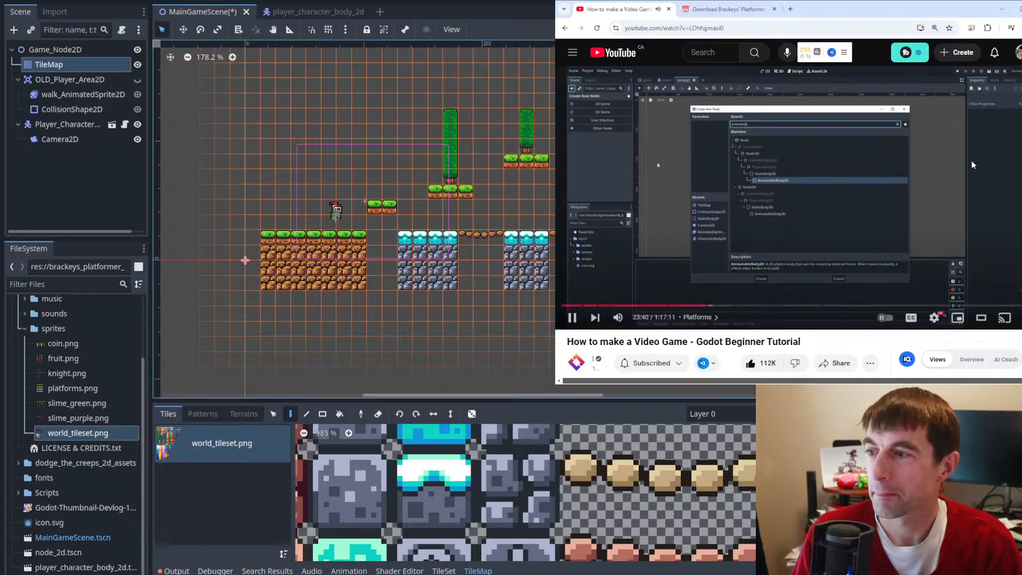
click(864, 159)
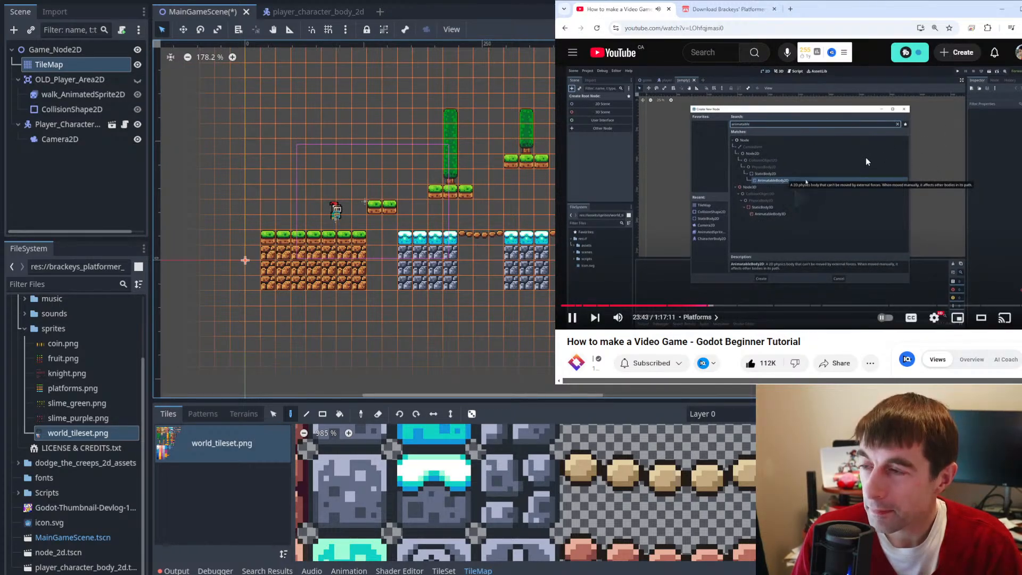
click(870, 152)
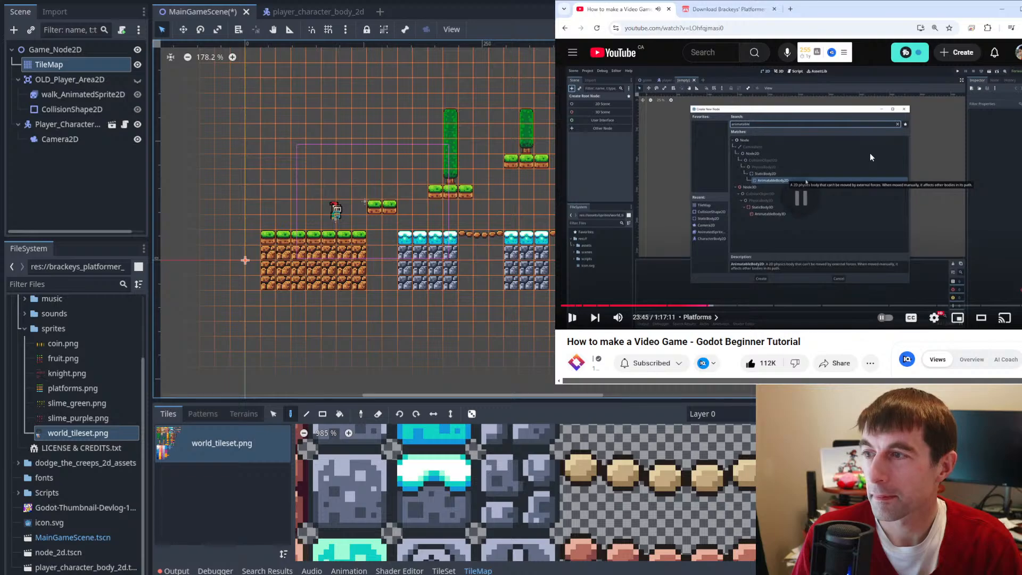
- Create a new scene with an AnimatableBody2D as its root node
click(380, 11)
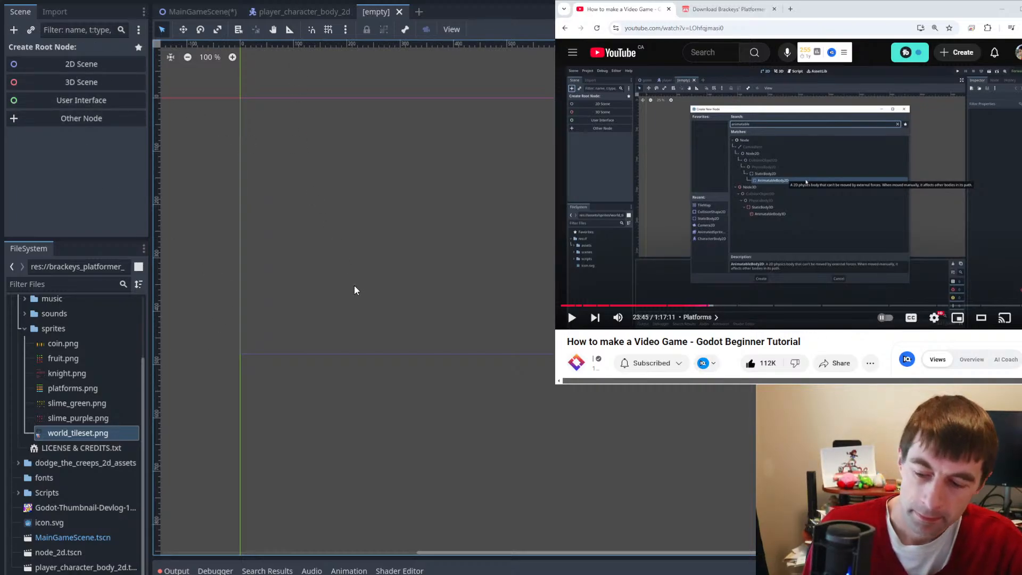
key(ctrl+a)
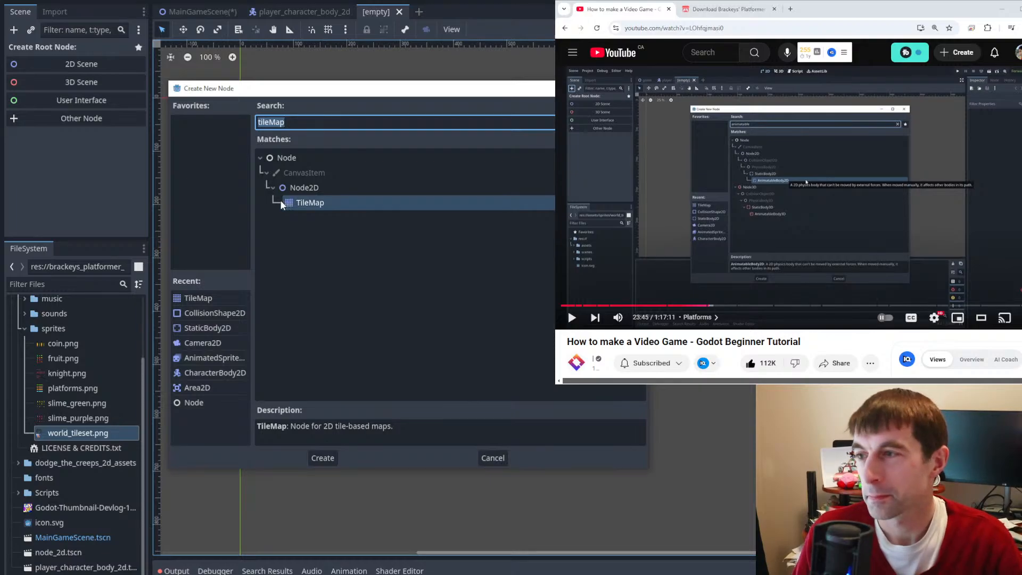
text(Animated)
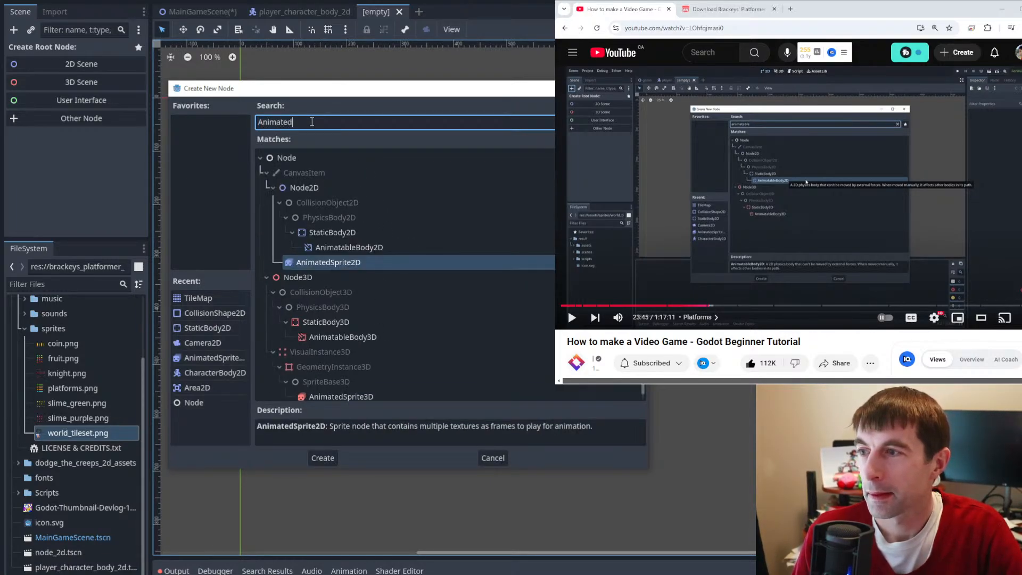
key(BackSpace)
key(BackSpace)
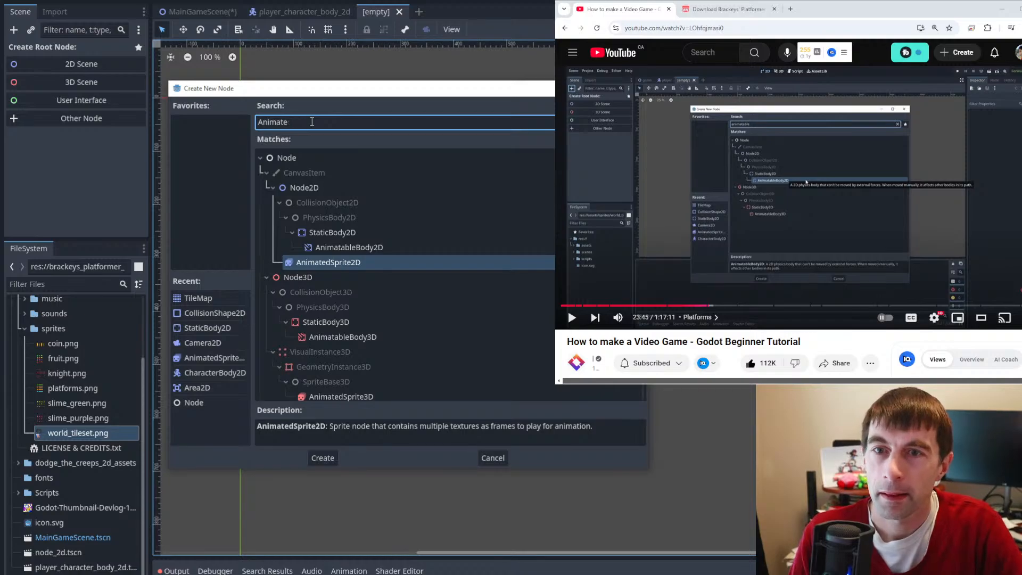
text(able)
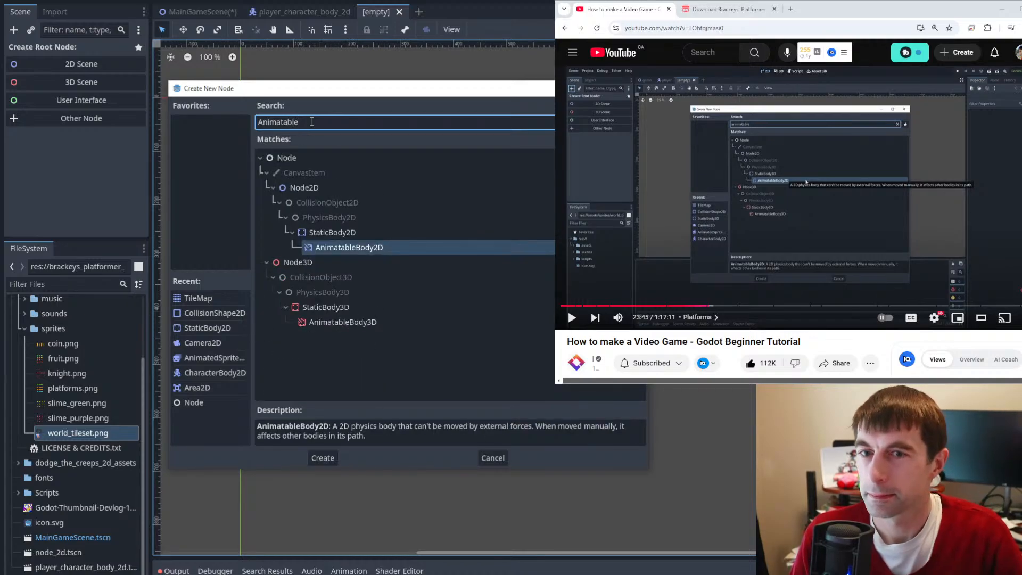
click(328, 254)
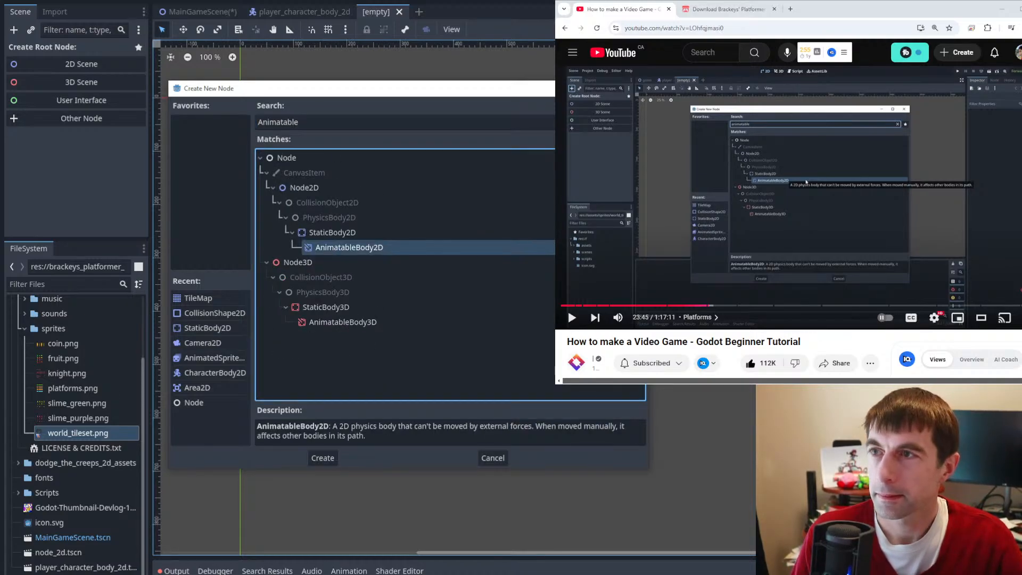
click(826, 197)
click(830, 196)
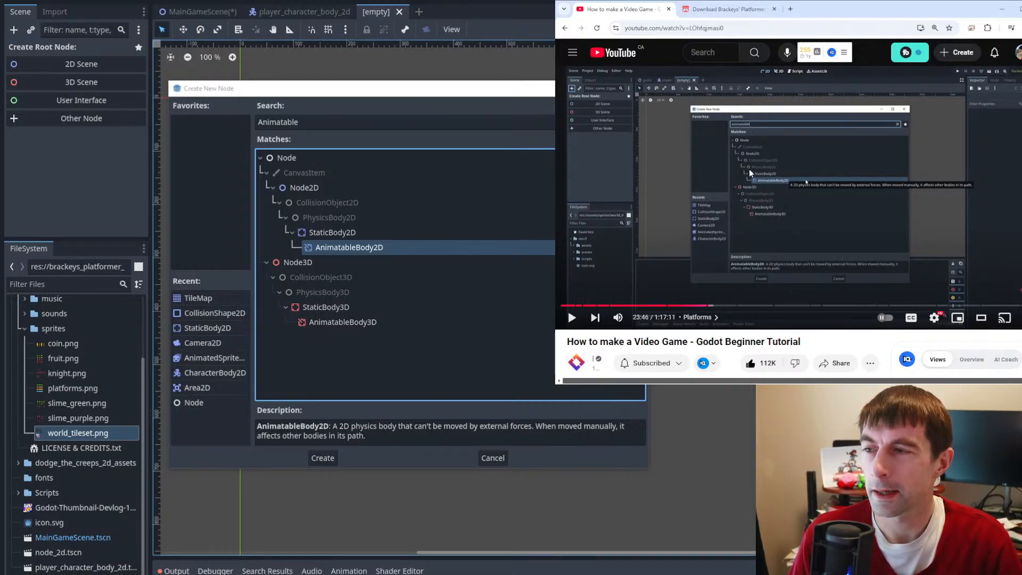
click(841, 160)
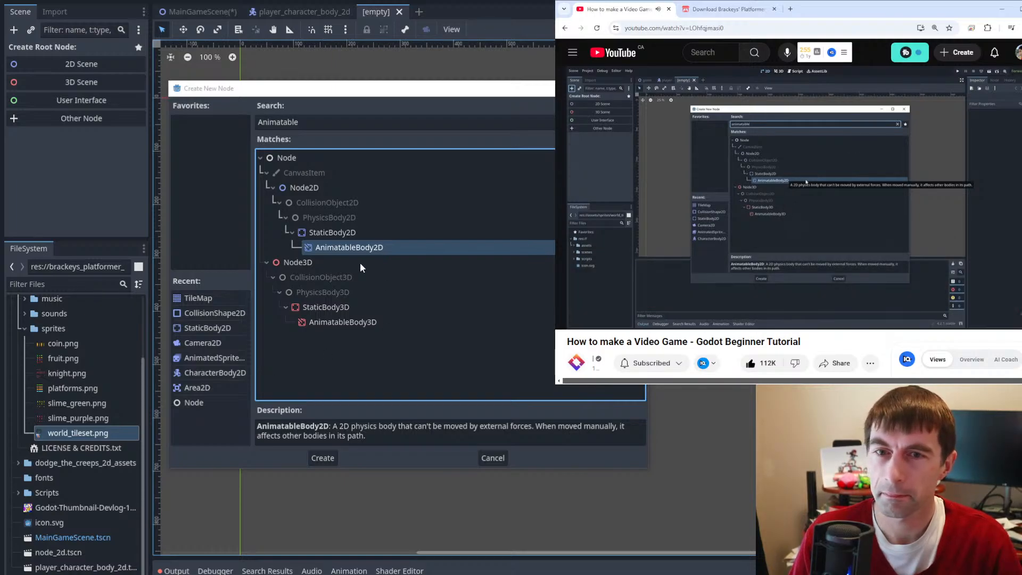
click(311, 460)
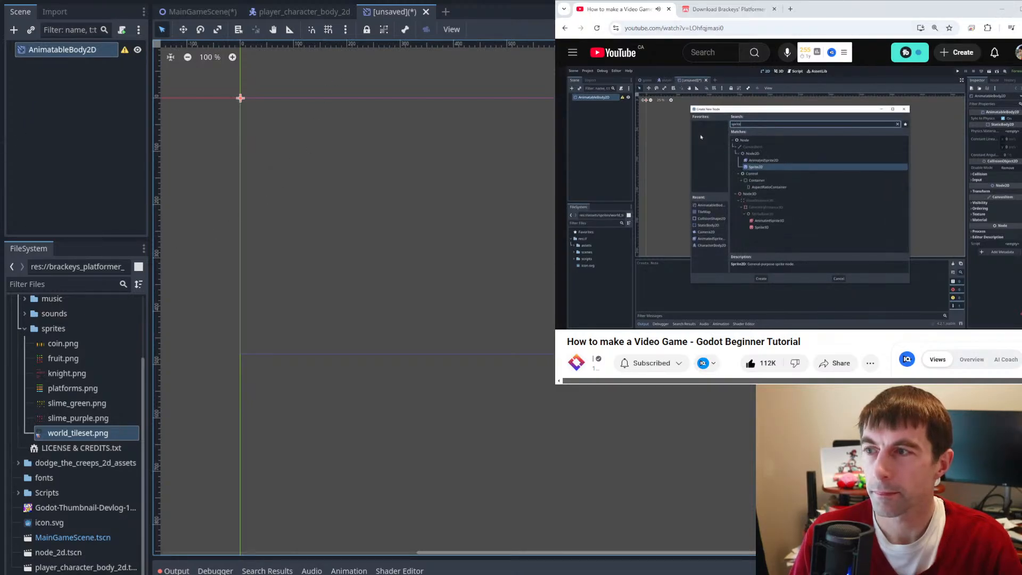
- Add a Sprite2D node as a child of the AnimatableBody2D
click(14, 30)
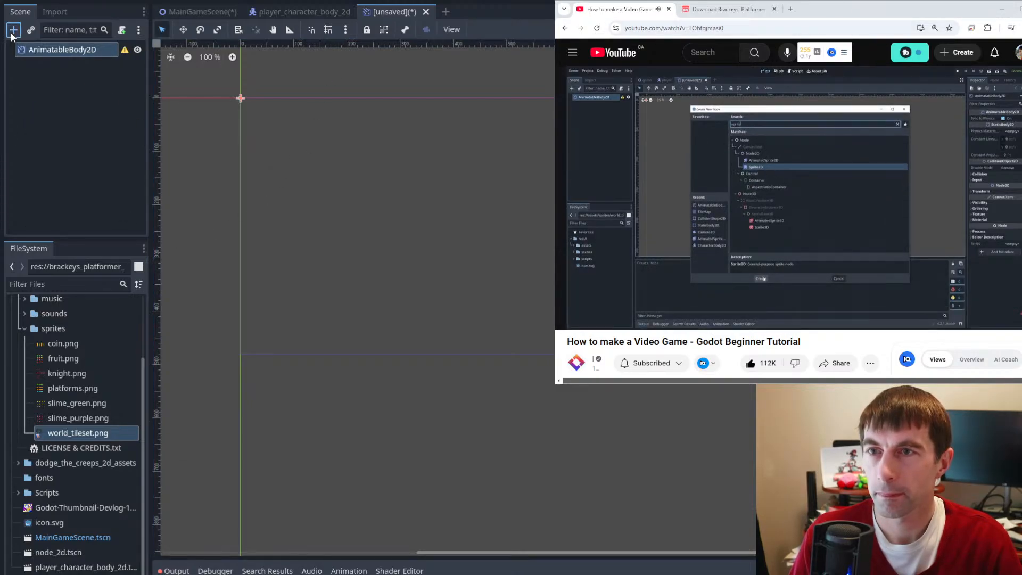
text(sprite2)
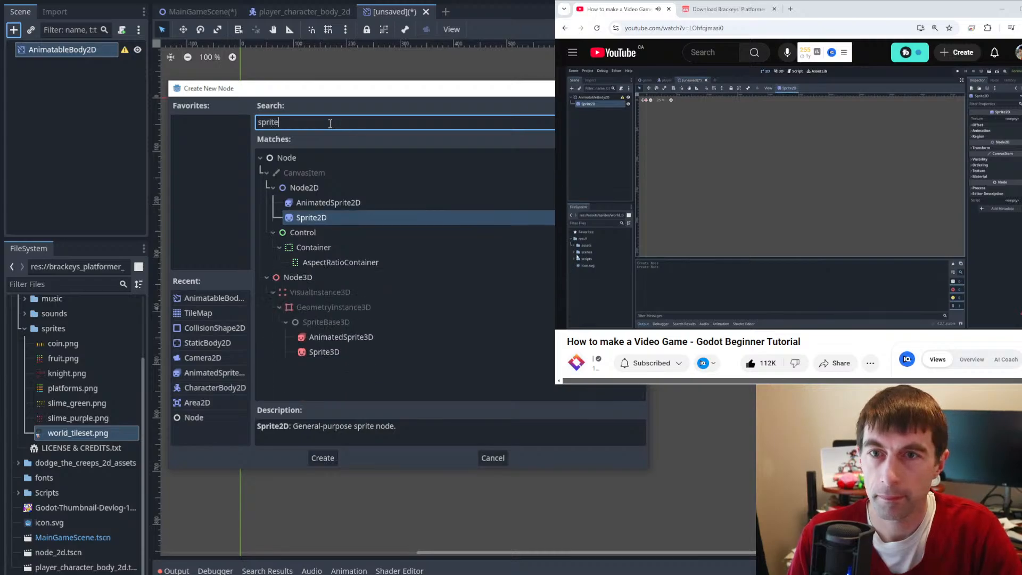
click(311, 223)
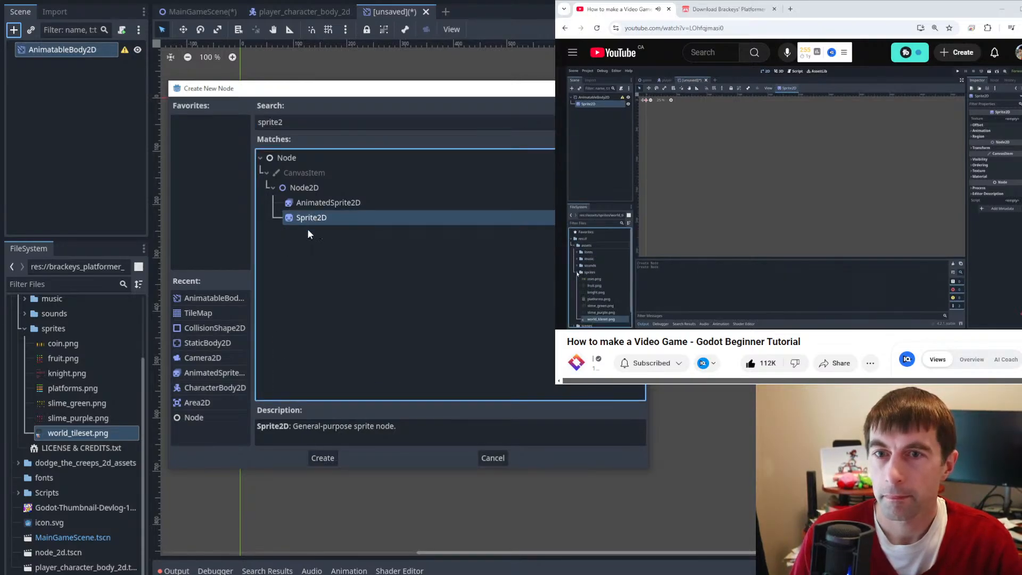
double_click(303, 218)
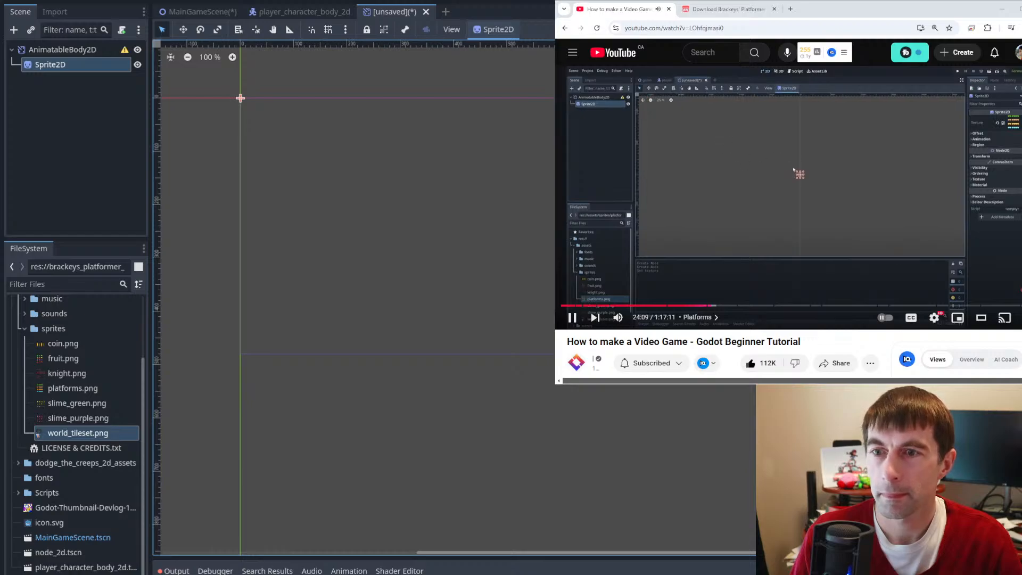
- Pause the tutorial and assign platforms.png as the texture of the Sprite2D node
click(907, 185)
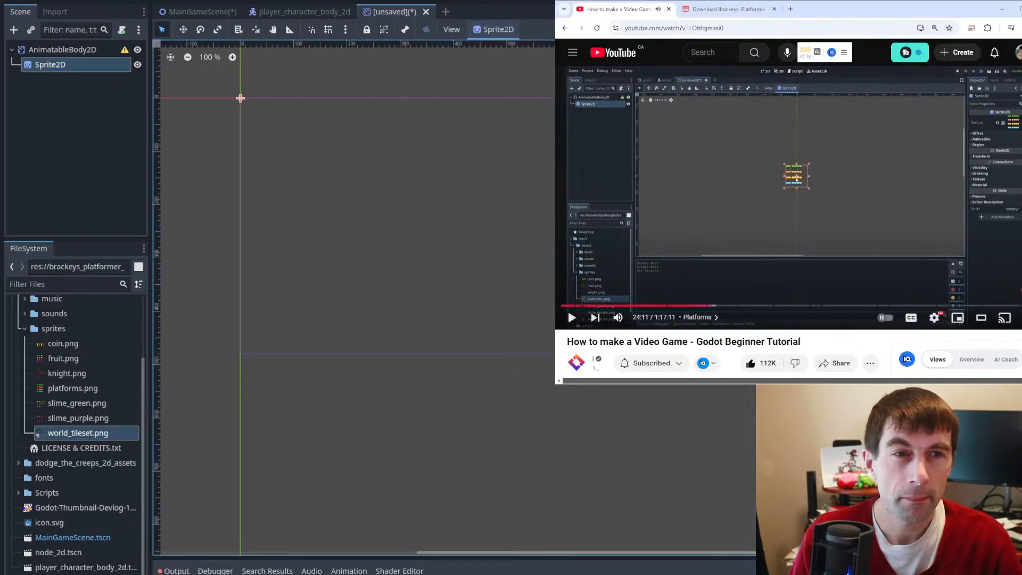
click(57, 391)
drag(57, 389, 872, 213)
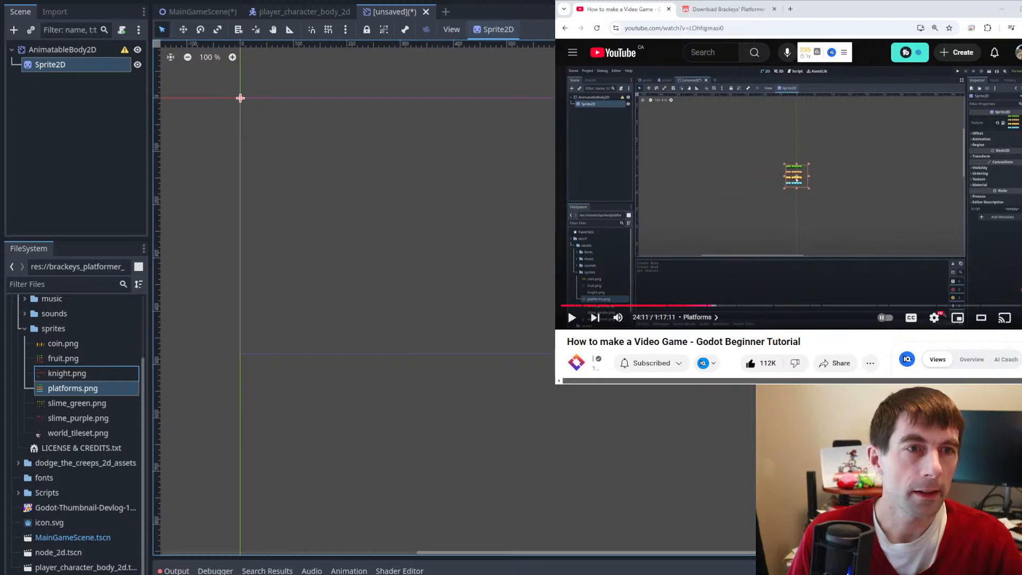
drag(240, 98, 240, 98)
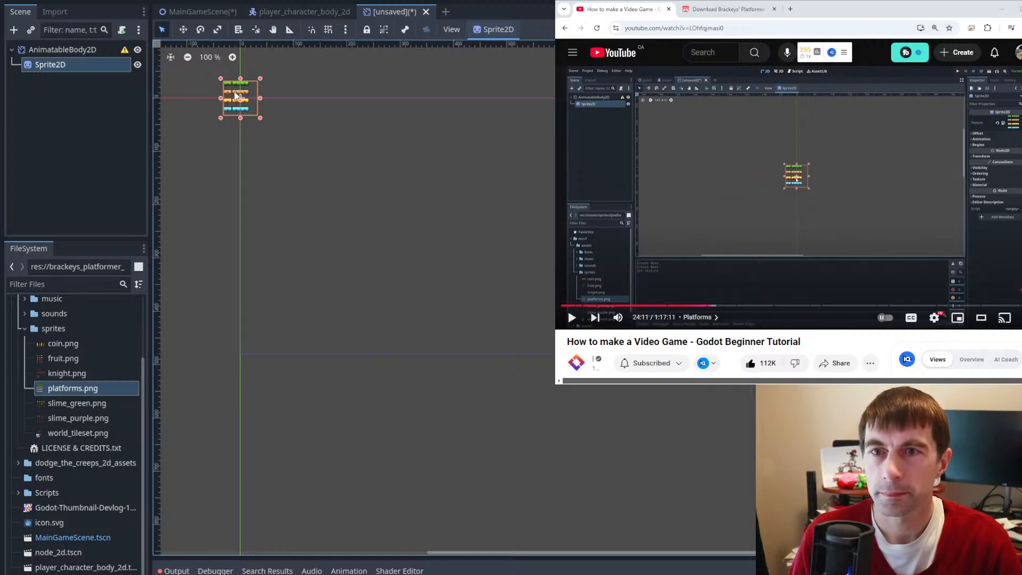
- Follow the tutorial's region explanation, enable Region on the Sprite2D, and open its Region Editor
click(880, 151)
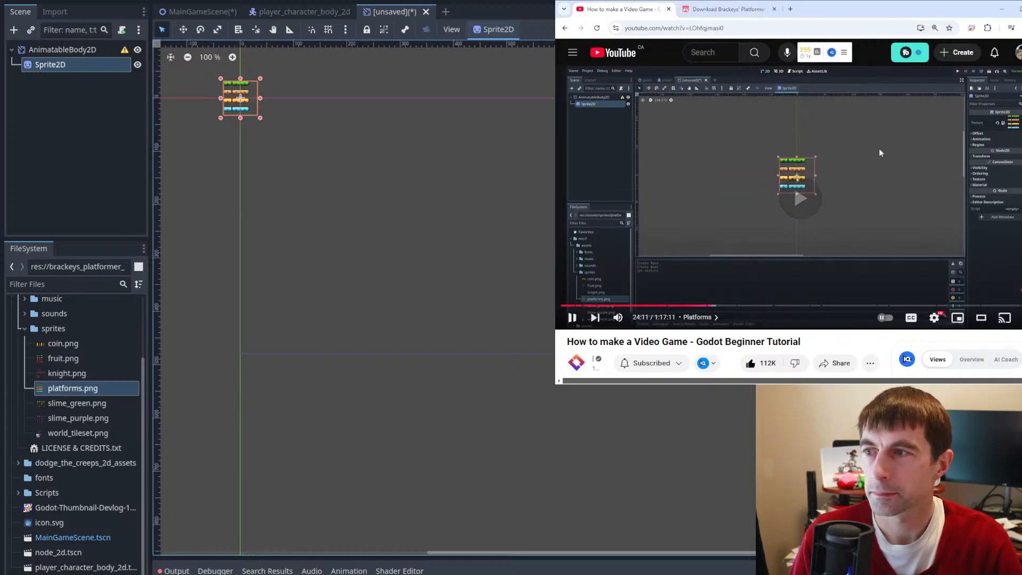
middle_drag(237, 79, 509, 299)
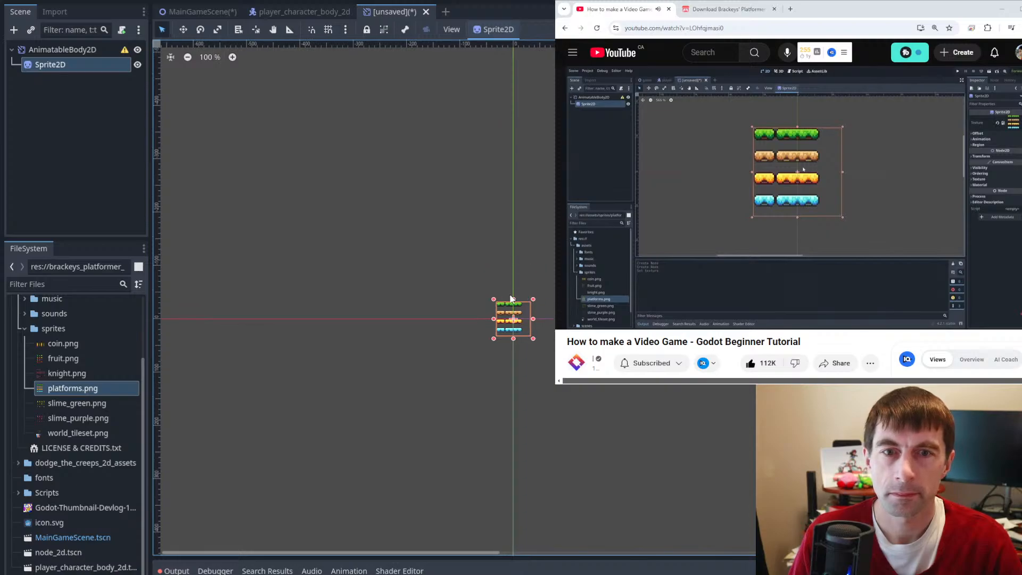
scroll(511, 303, up, 6)
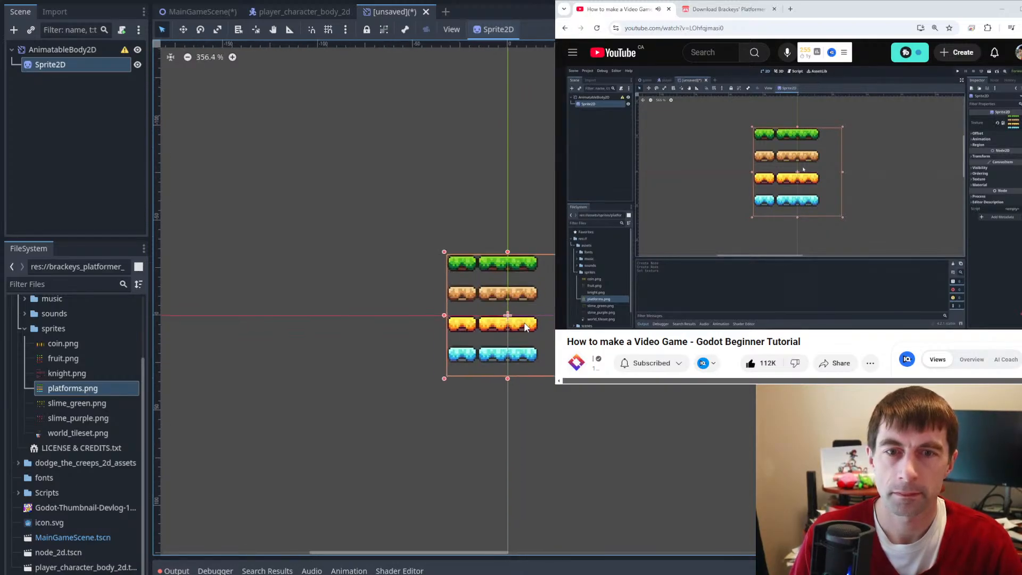
scroll(525, 327, up, 4)
middle_drag(497, 333, 414, 269)
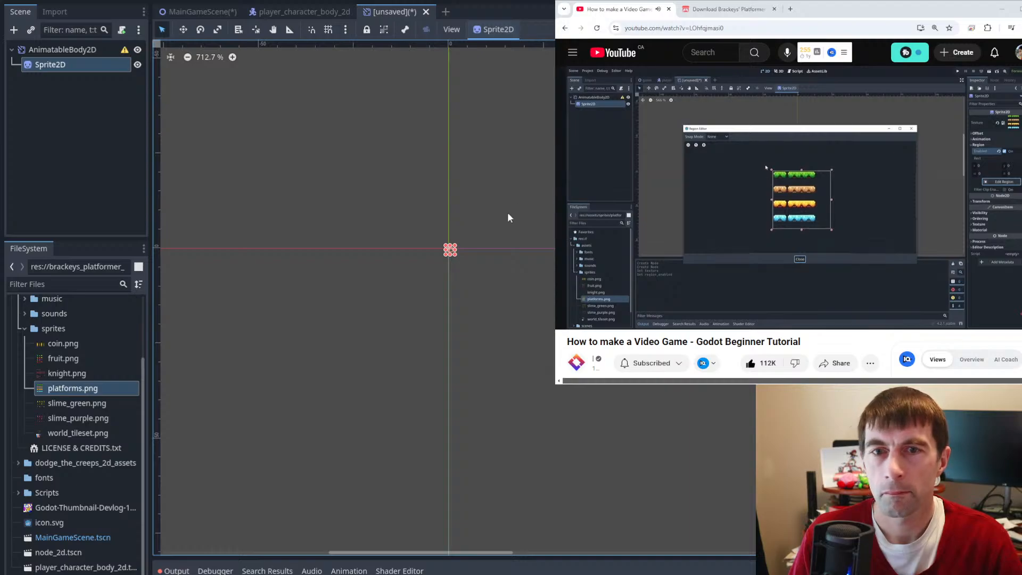
scroll(453, 272, up, 3)
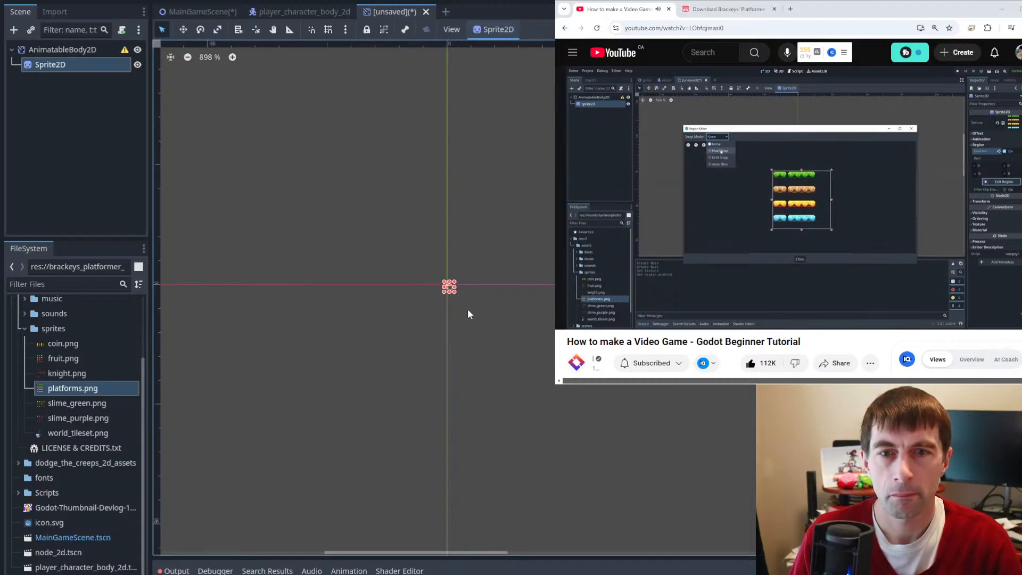
scroll(454, 292, up, 11)
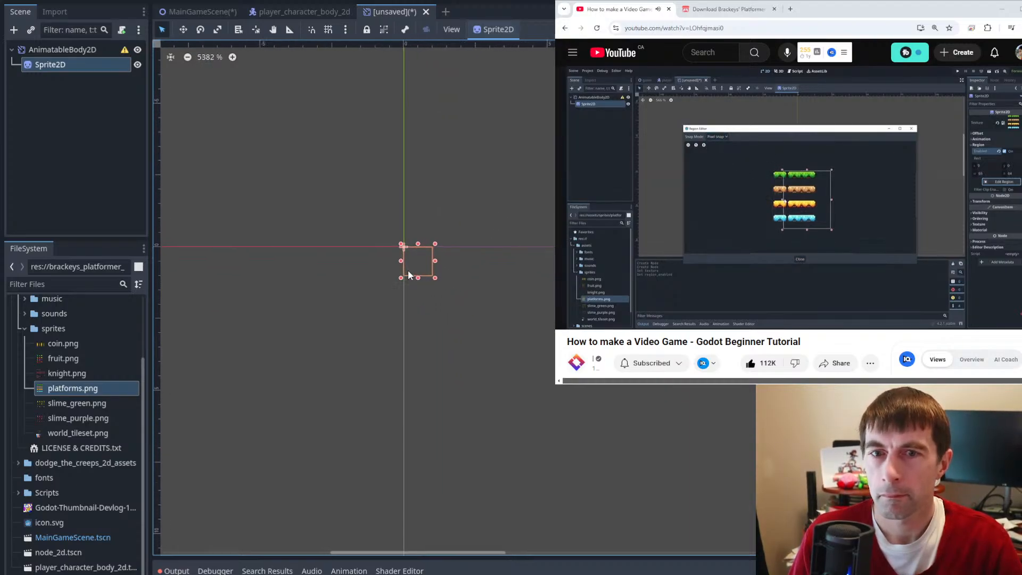
scroll(408, 269, up, 2)
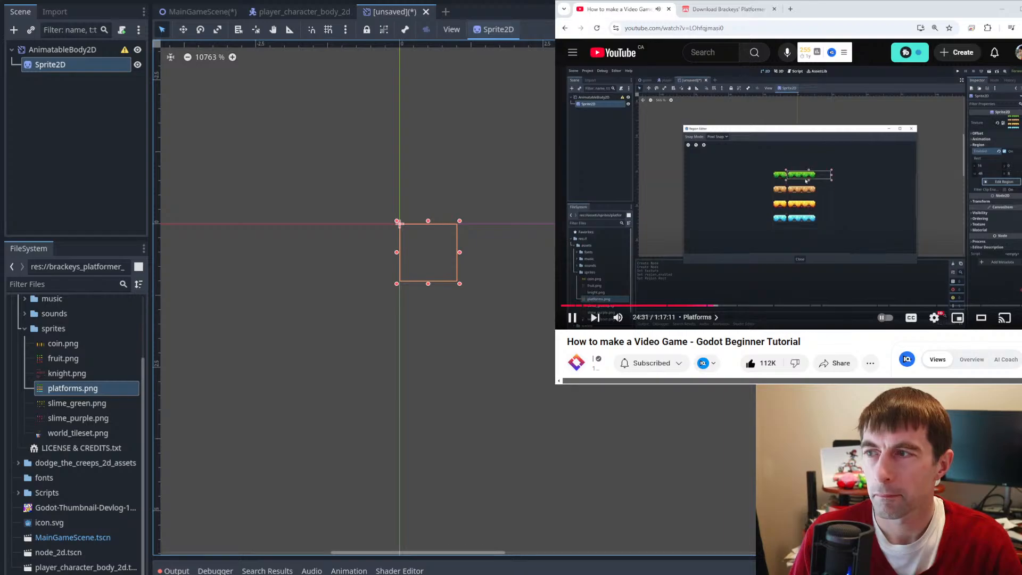
click(942, 235)
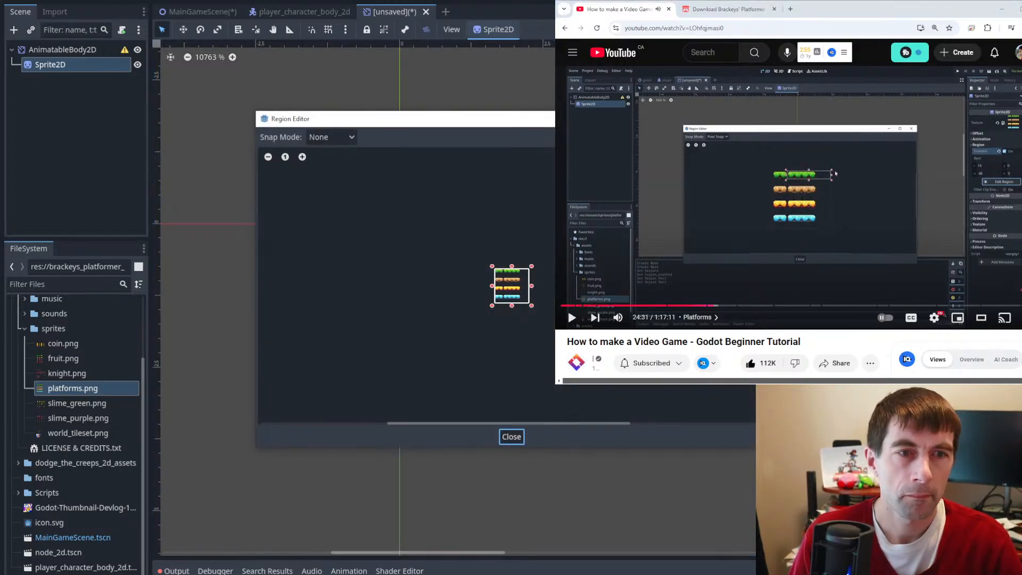
- Shrink the texture region's left and lower edges so it covers only the top row, starting at the wide green platform
scroll(508, 308, up, 5)
ctrl+scroll(509, 309, down, 4)
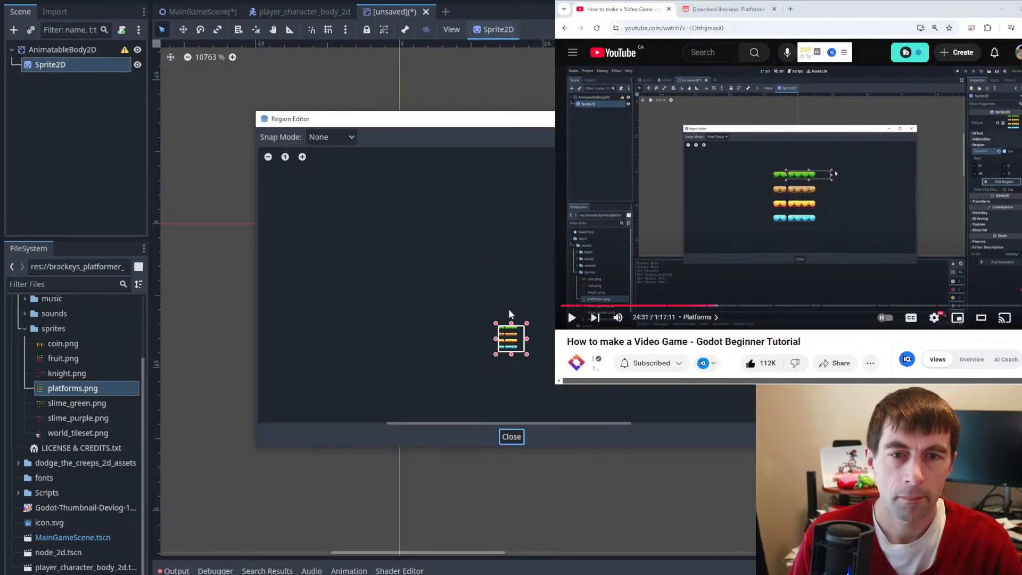
ctrl+scroll(502, 362, up, 7)
ctrl+scroll(503, 380, up, 11)
ctrl+scroll(535, 295, up, 1)
middle_drag(532, 253, 508, 327)
ctrl+scroll(506, 303, up, 2)
middle_drag(478, 288, 474, 234)
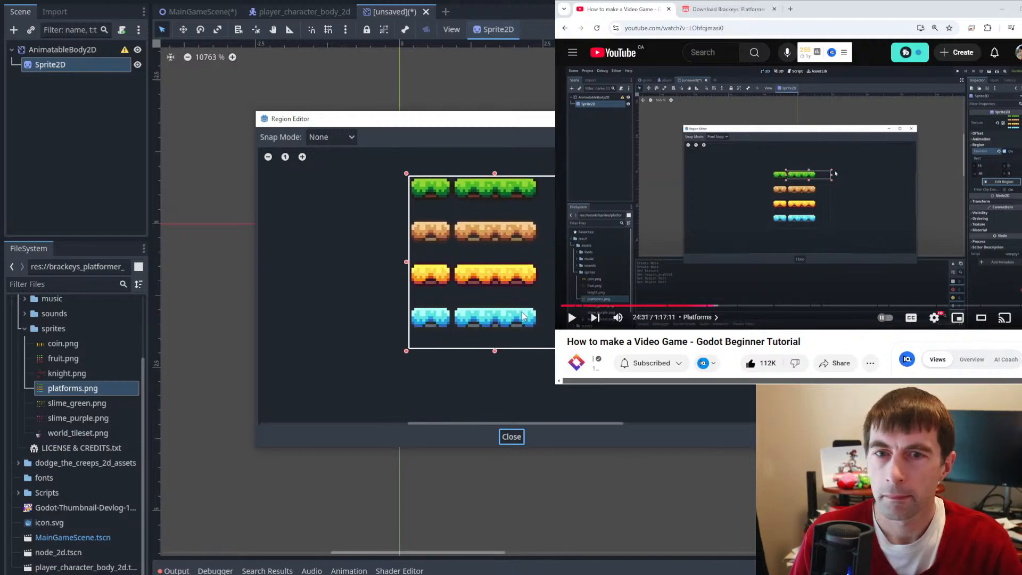
drag(406, 350, 451, 206)
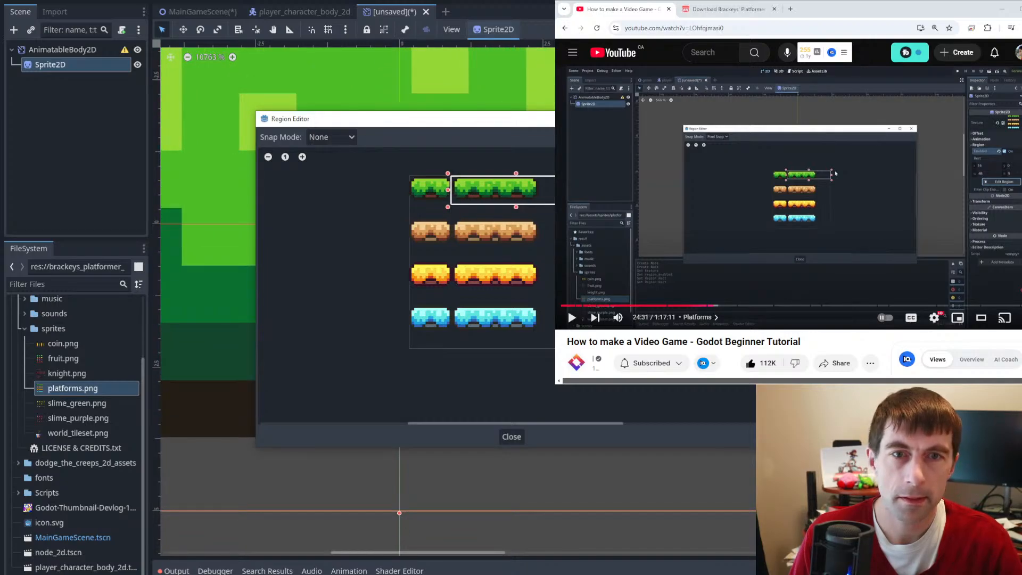
- Shrink the texture region to frame only the wide green platform and play the next bit of the tutorial video
drag(584, 207, 541, 203)
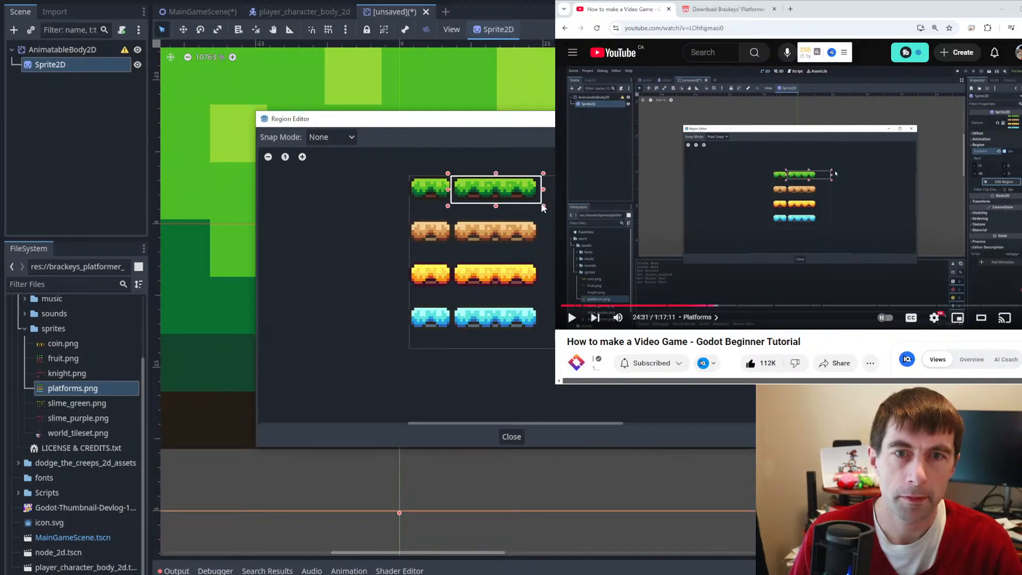
scroll(529, 201, up, 3)
ctrl+scroll(514, 236, up, 2)
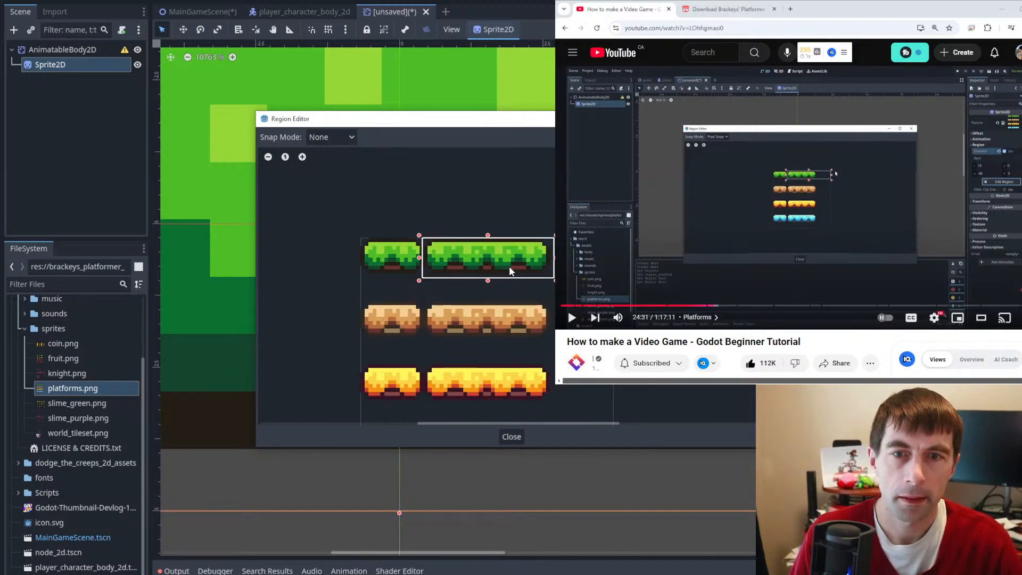
click(812, 182)
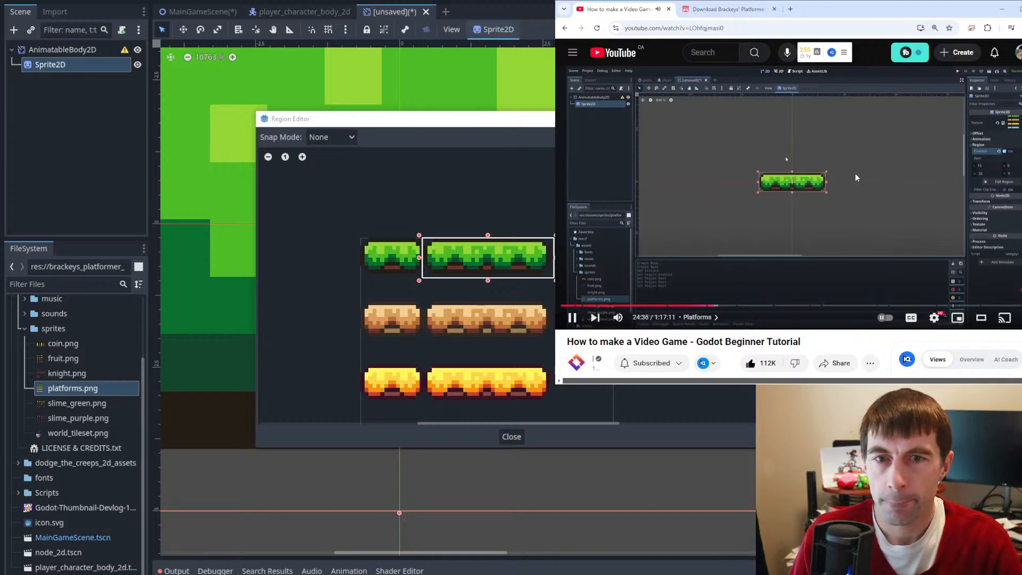
click(855, 176)
- Set the Region Editor's snap mode to Pixel Snap
click(500, 296)
middle_drag(499, 292, 538, 259)
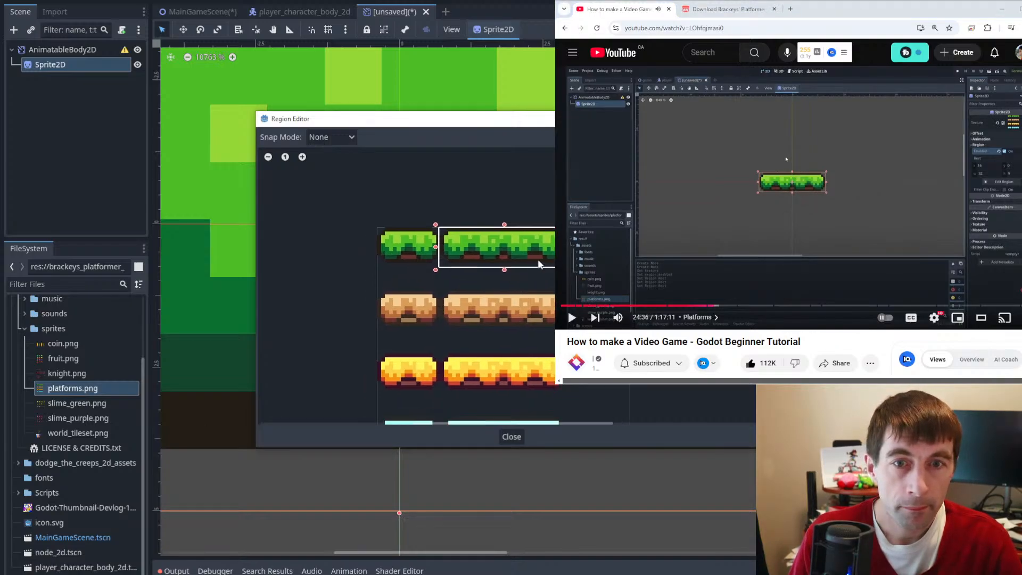
middle_drag(538, 206, 538, 256)
scroll(538, 258, down, 2)
scroll(514, 307, up, 2)
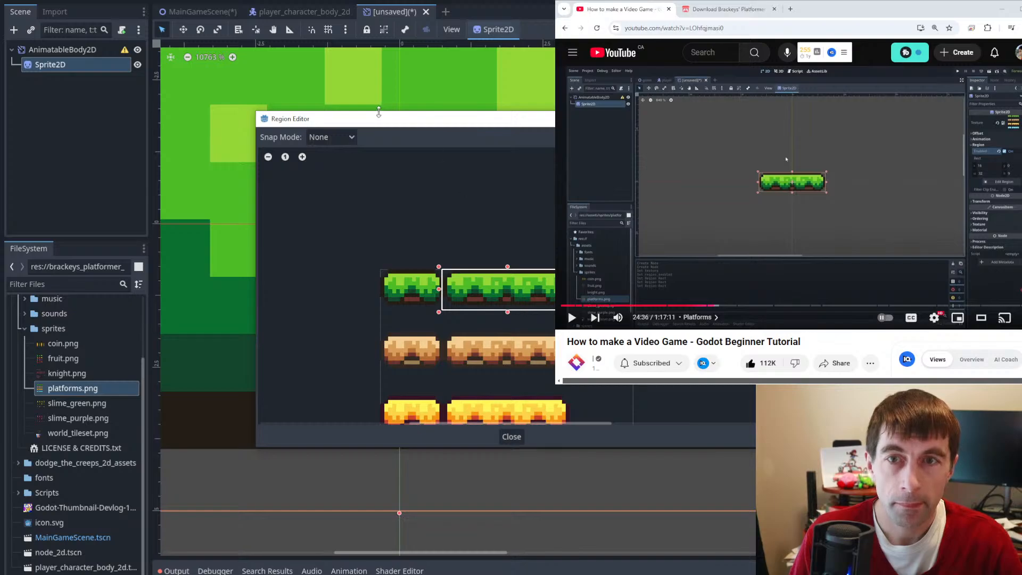
click(321, 140)
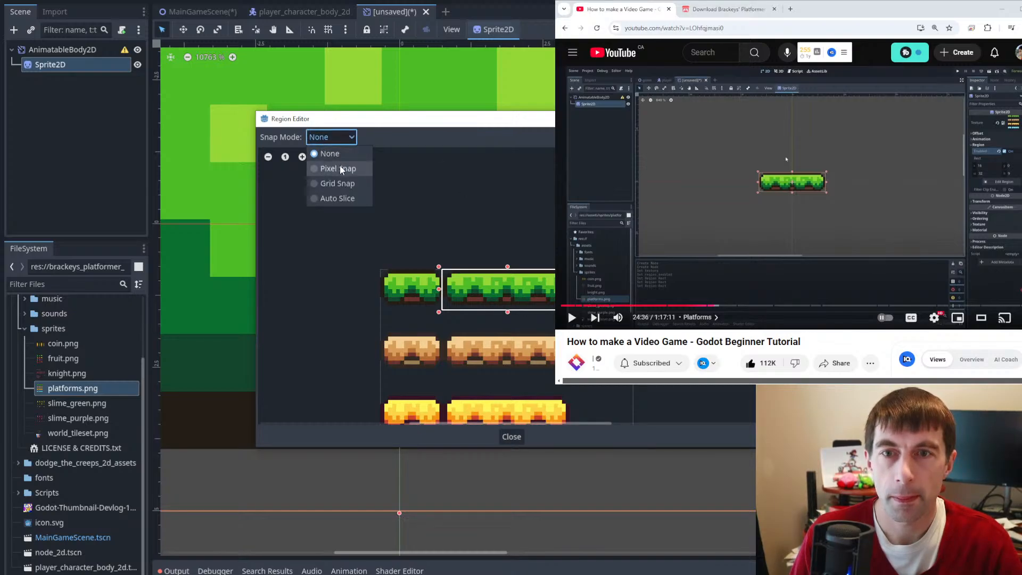
click(342, 168)
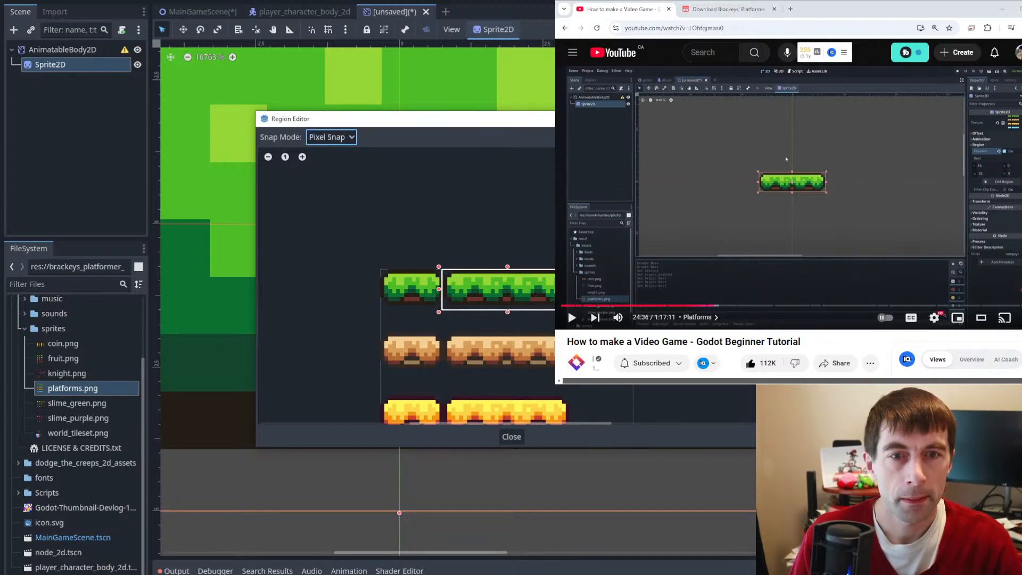
- Fit the texture region's edges more tightly around the wide green platform and close the Region Editor
drag(576, 312, 572, 310)
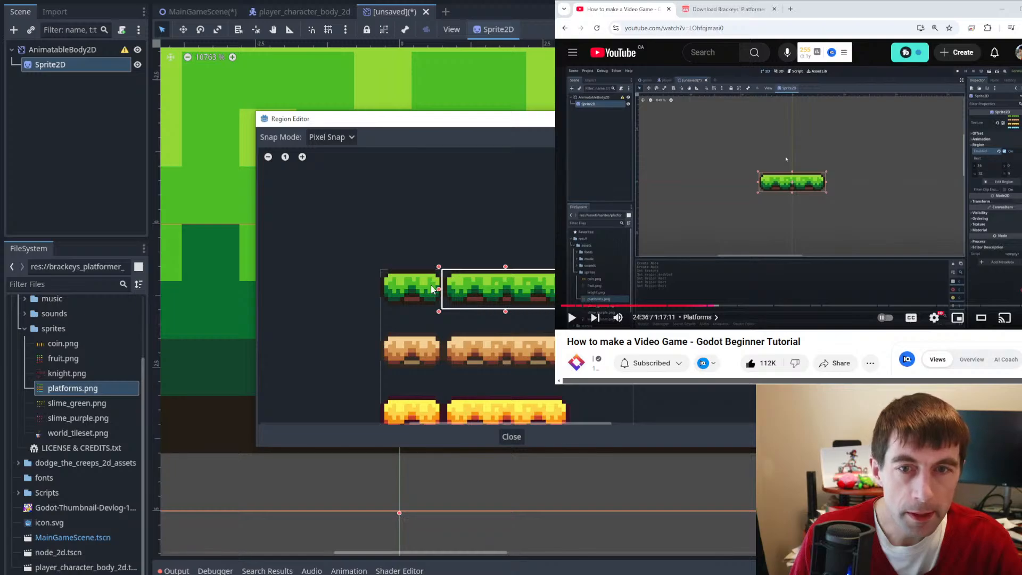
drag(438, 309, 443, 310)
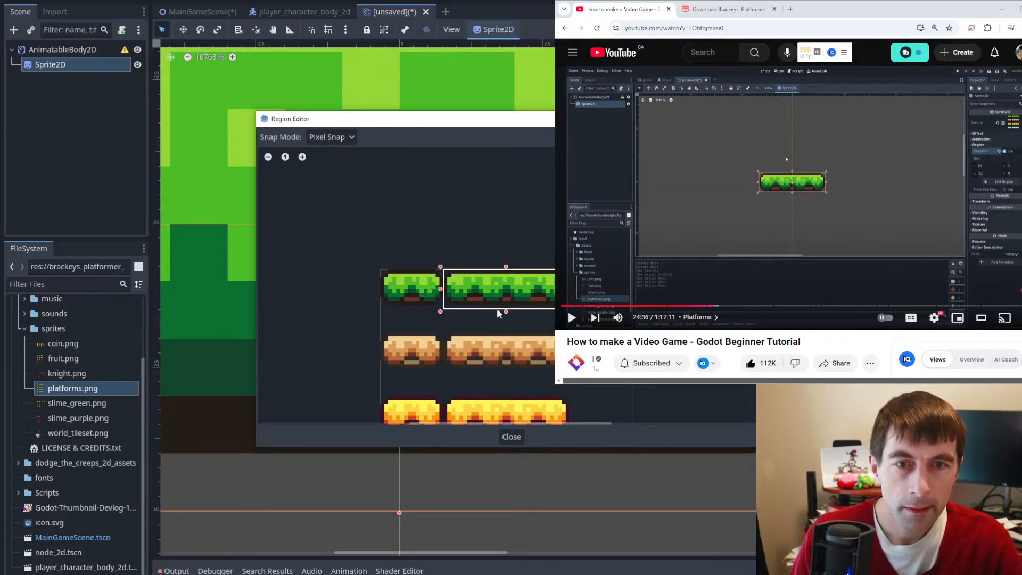
drag(505, 311, 506, 310)
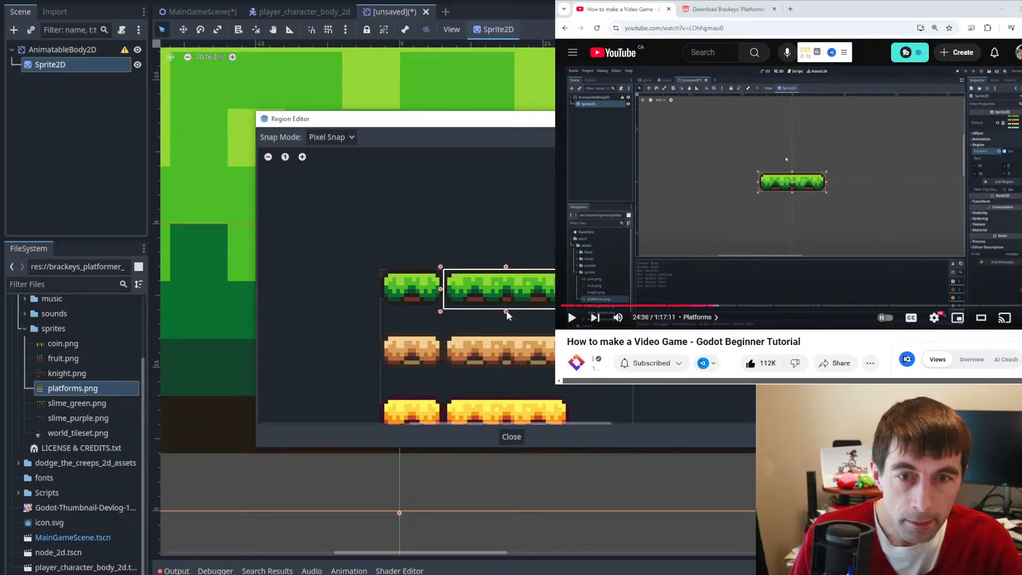
scroll(506, 312, up, 4)
ctrl+scroll(507, 324, down, 2)
scroll(508, 319, down, 8)
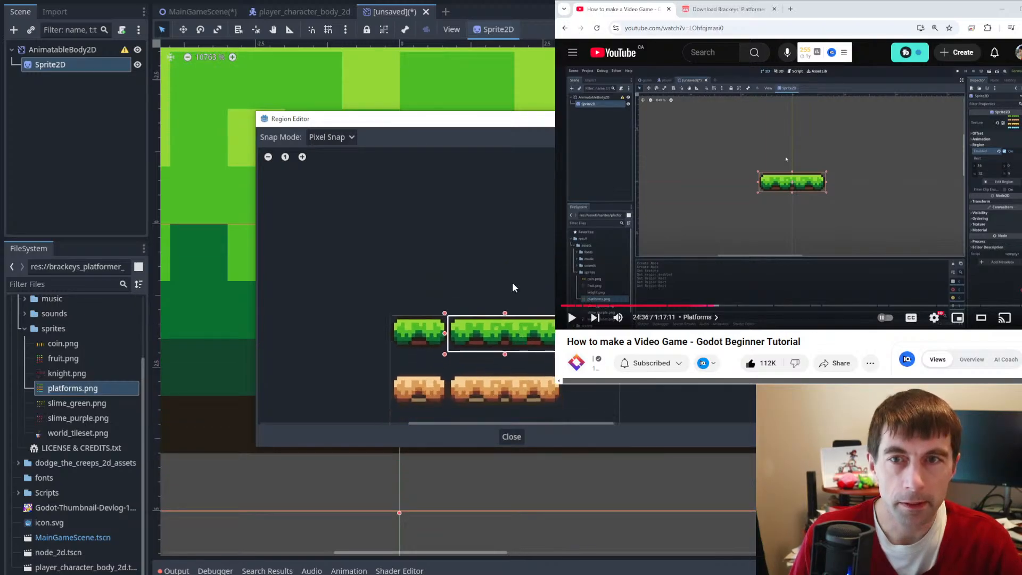
scroll(506, 255, up, 1)
scroll(505, 254, up, 3)
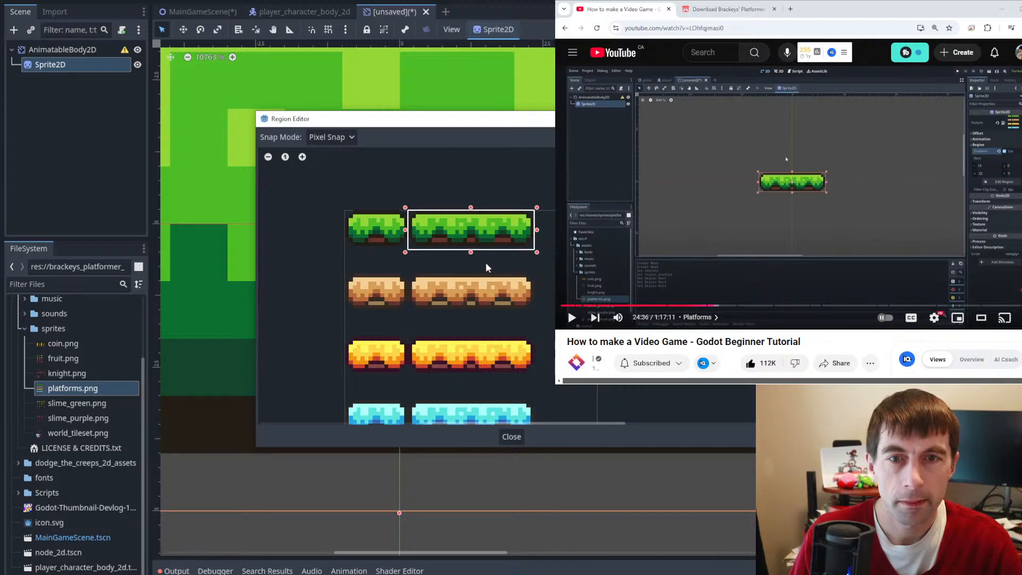
ctrl+scroll(486, 262, up, 1)
ctrl+scroll(477, 280, down, 1)
ctrl+scroll(477, 279, up, 1)
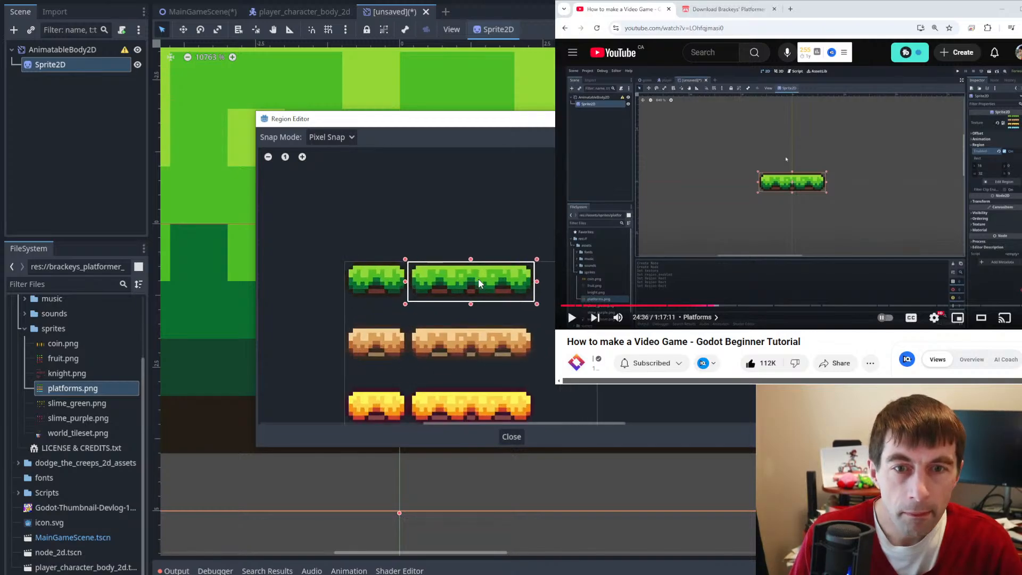
drag(470, 303, 471, 299)
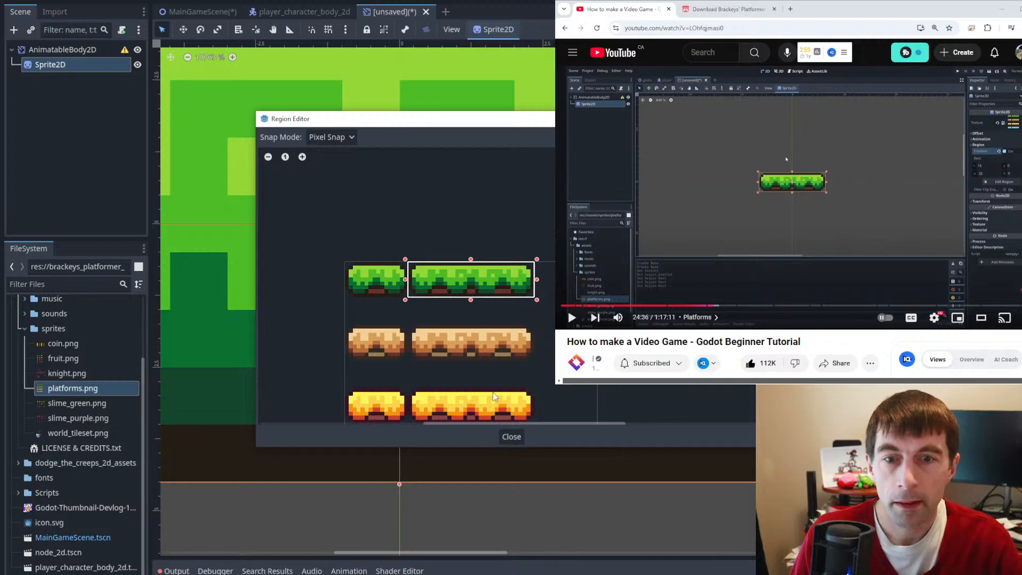
click(511, 436)
- Save the scene in the project root as Platform__animatable_body_2d.tscn
scroll(420, 319, down, 3)
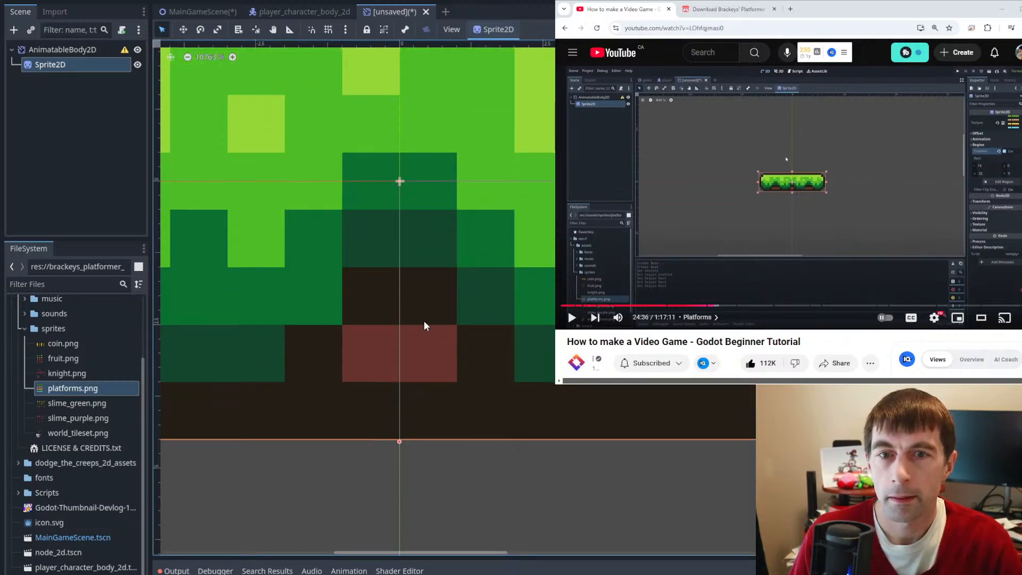
scroll(463, 346, down, 5)
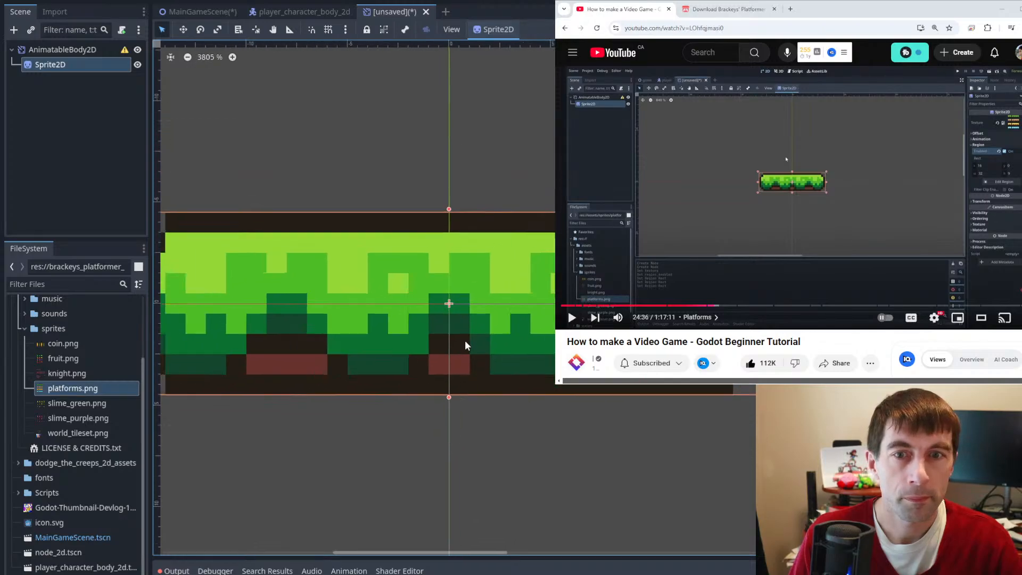
key(ctrl+s)
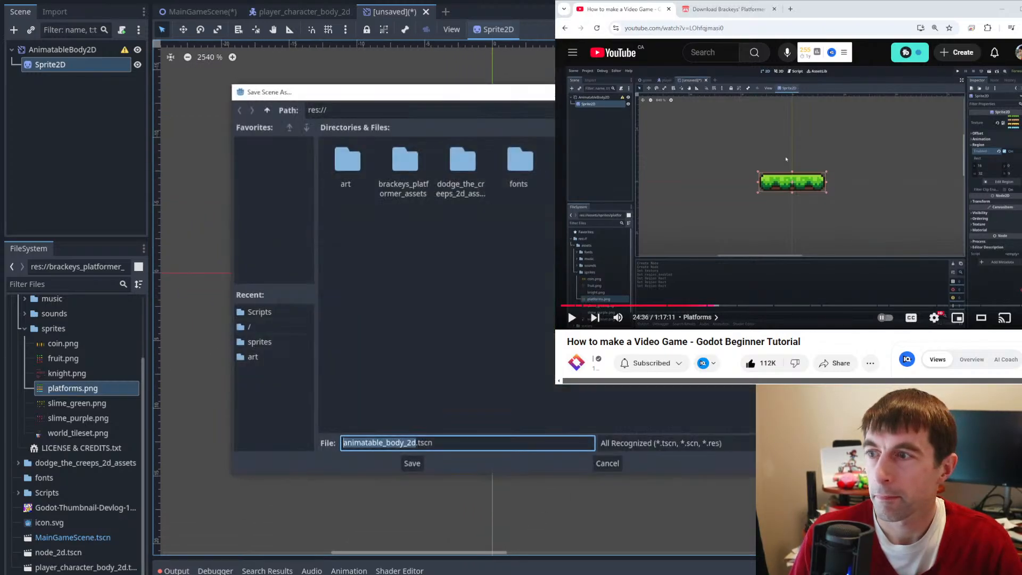
click(415, 441)
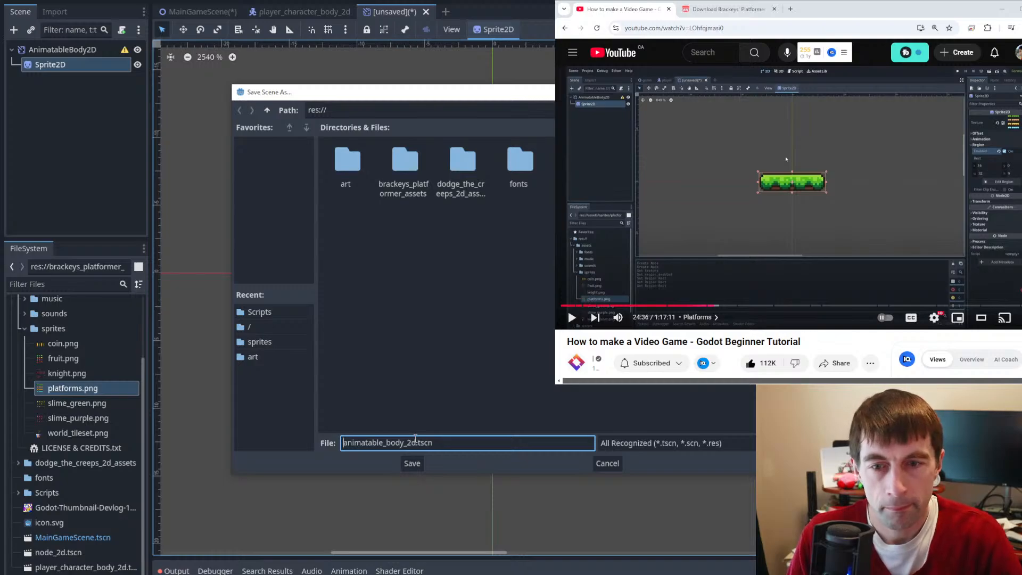
text(Platform)
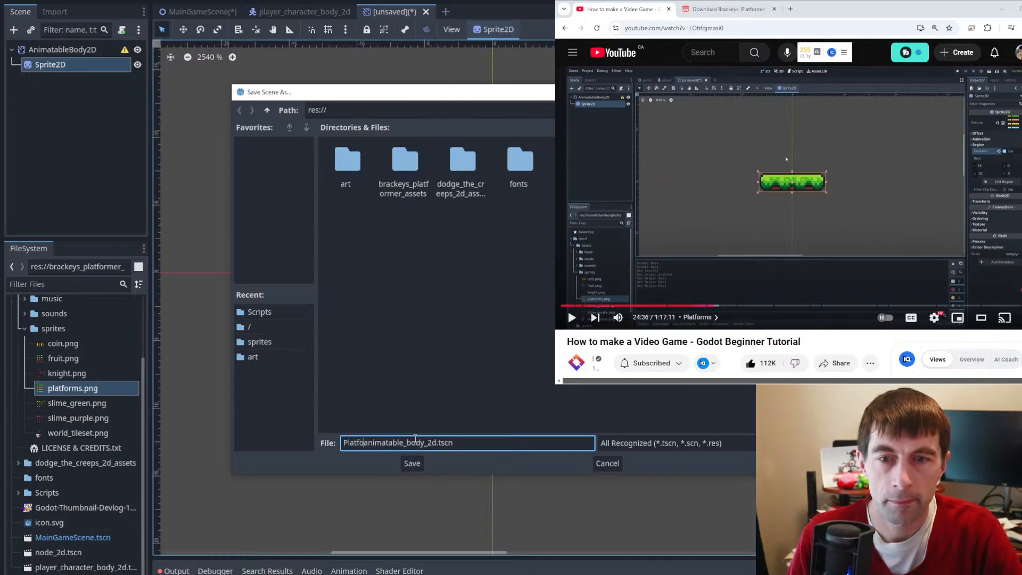
text(__)
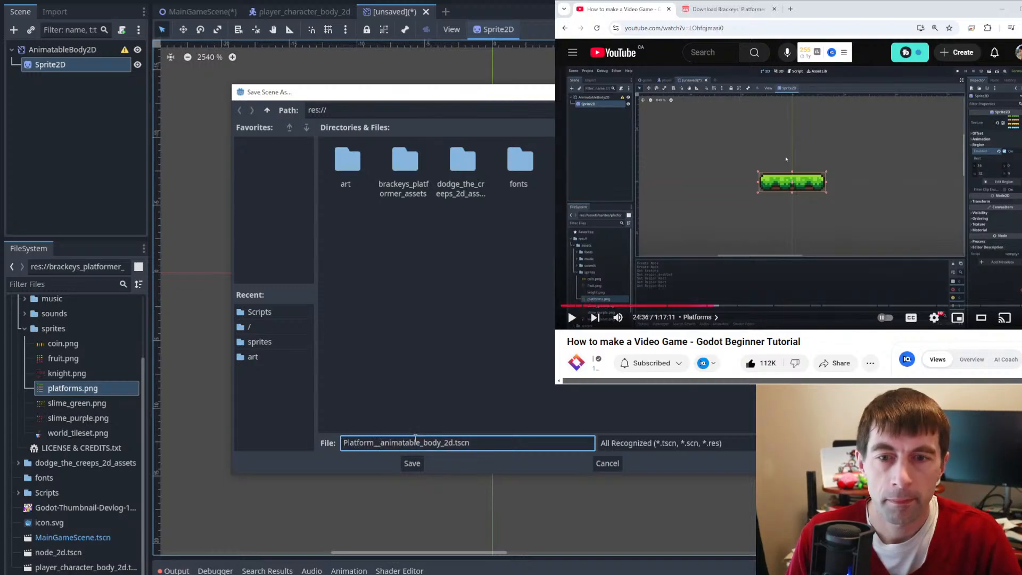
click(411, 464)
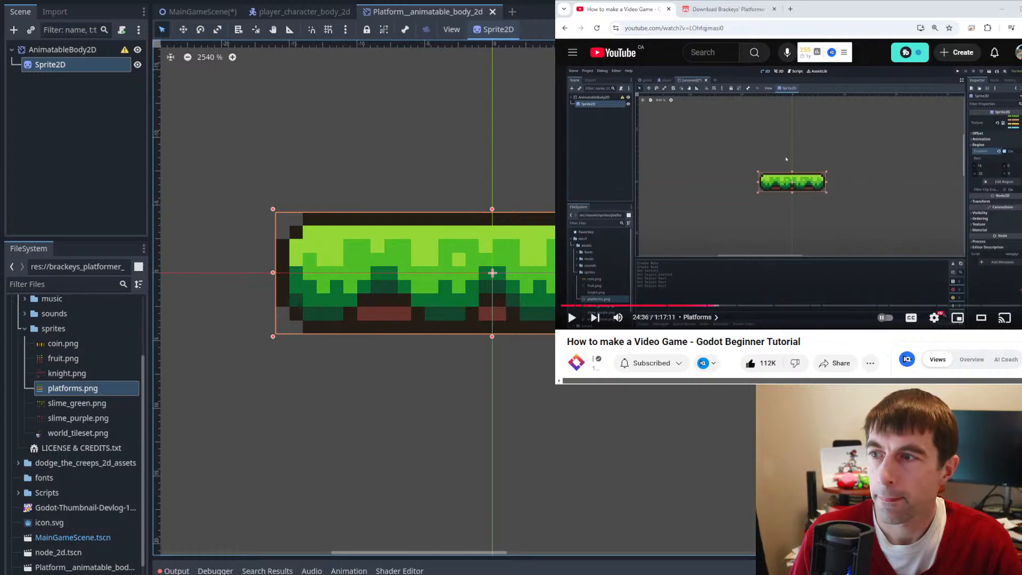
- Play the tutorial's collision shape section and read the AnimatableBody2D node's configuration warning
click(832, 142)
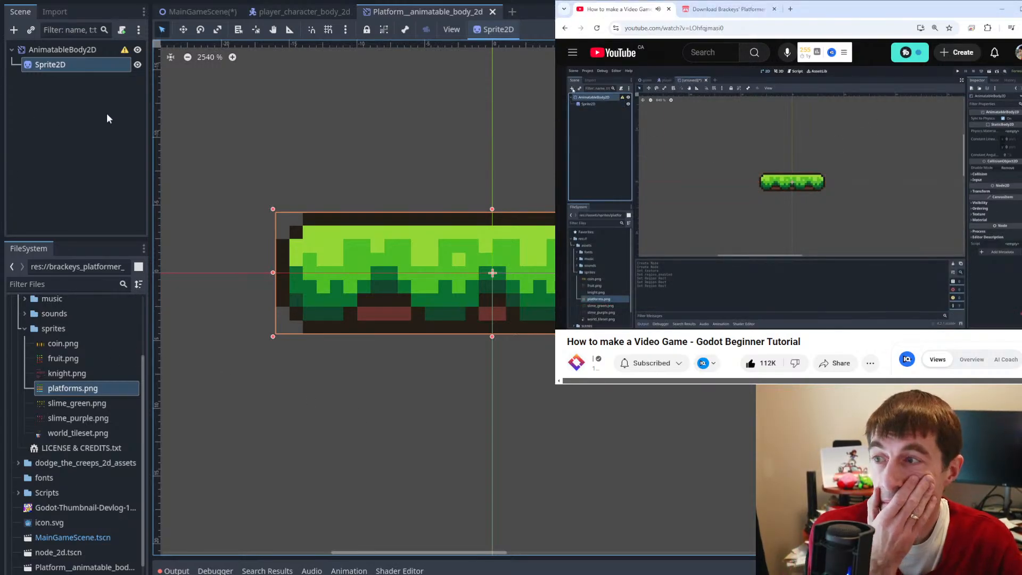
click(125, 51)
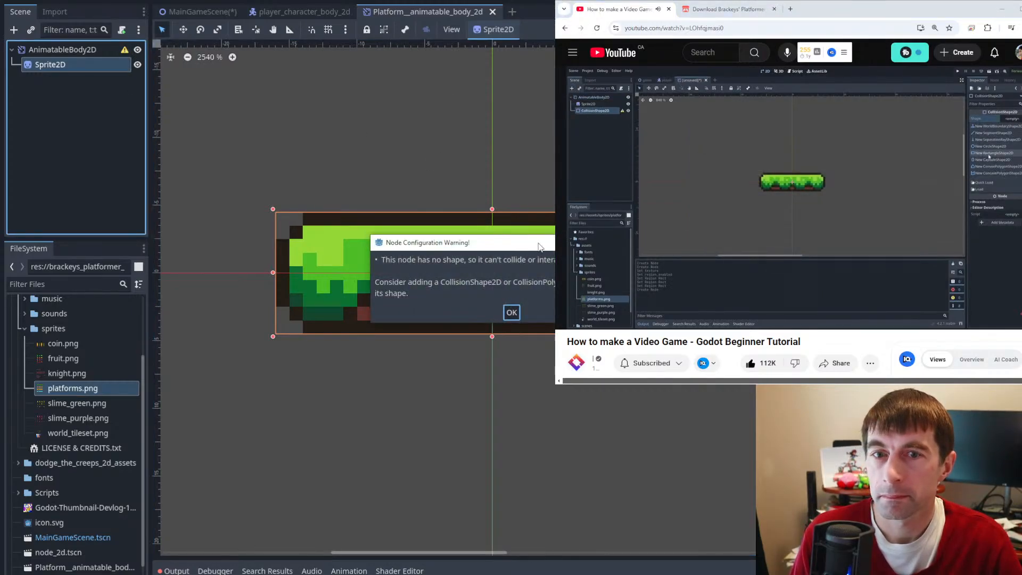
click(509, 314)
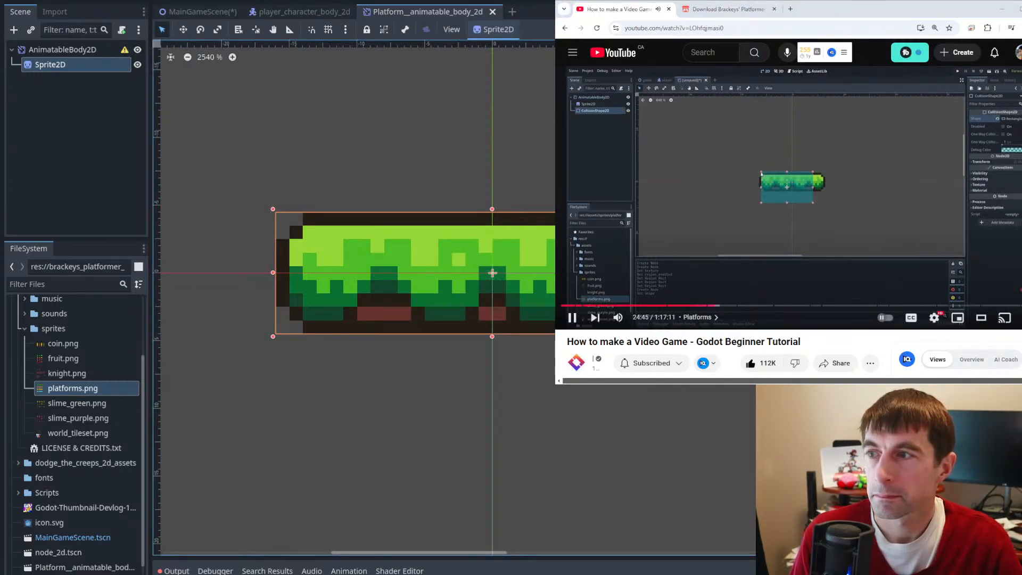
click(800, 198)
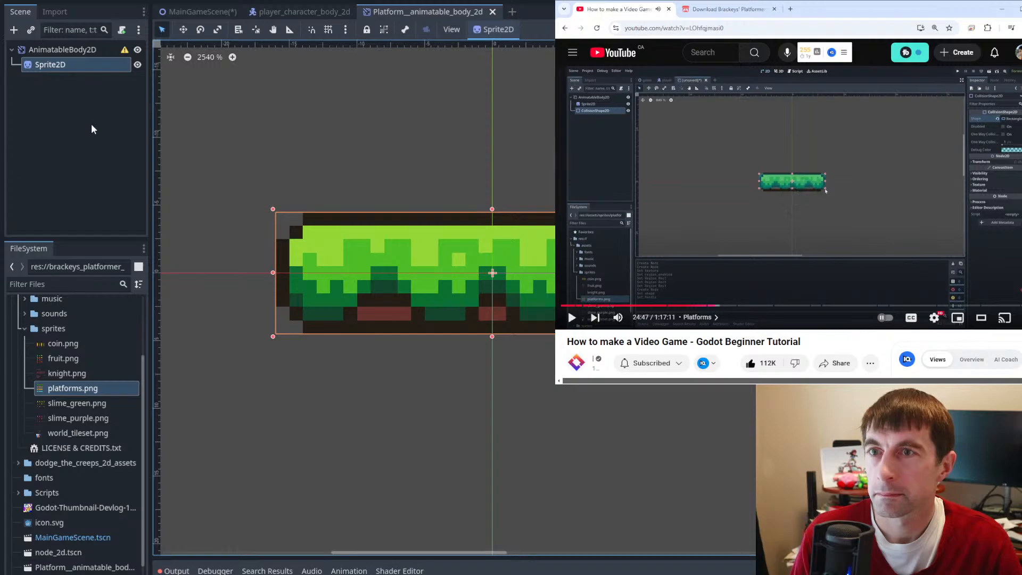
- Add a CollisionShape2D node as a child of AnimatableBody2D
click(70, 51)
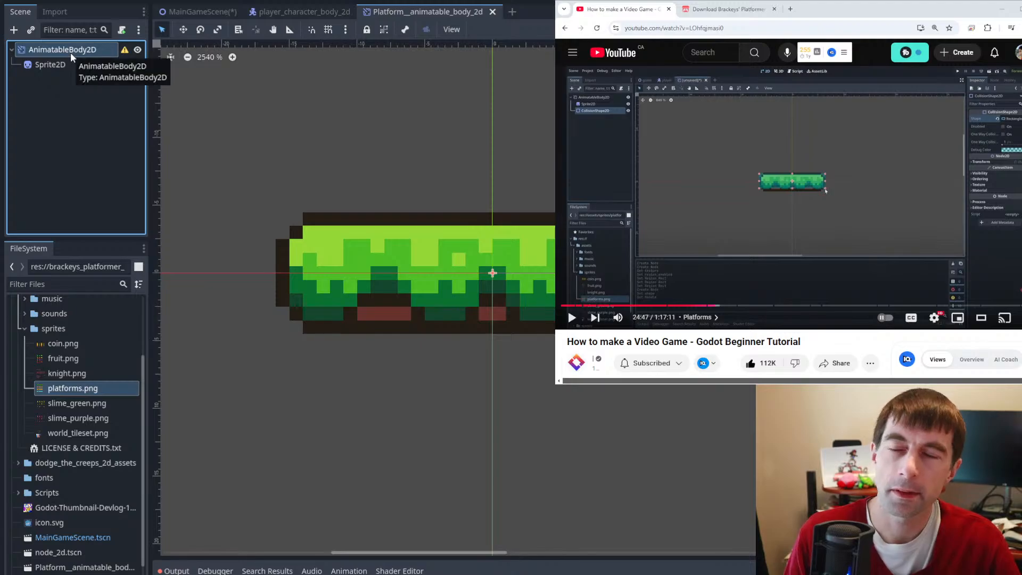
double_click(75, 49)
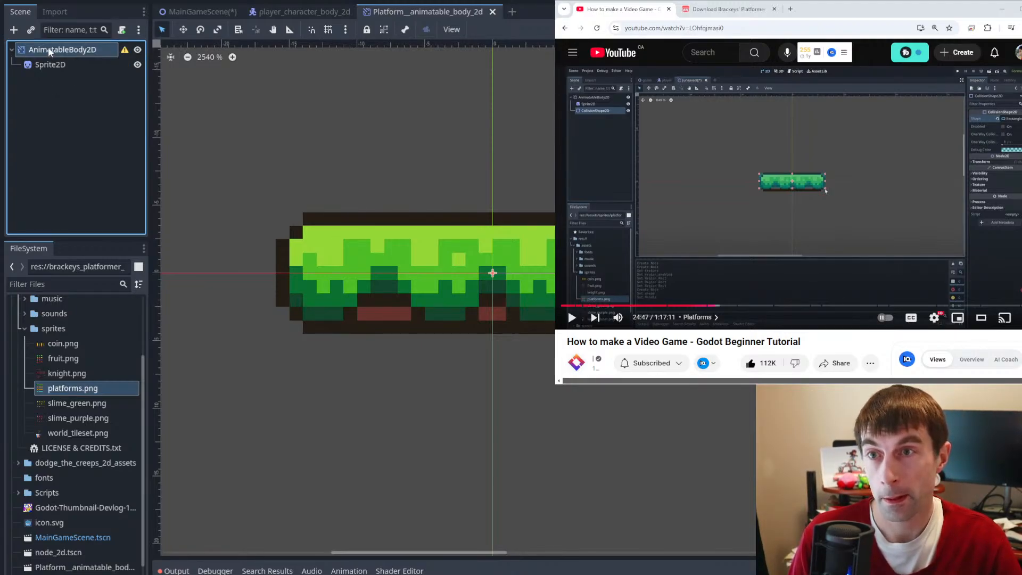
right_click(47, 48)
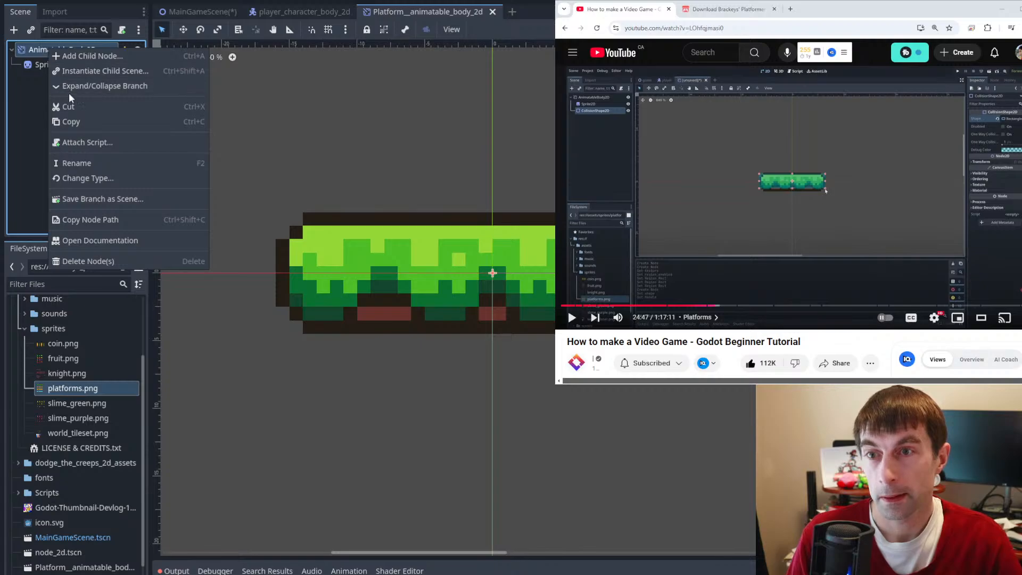
click(16, 33)
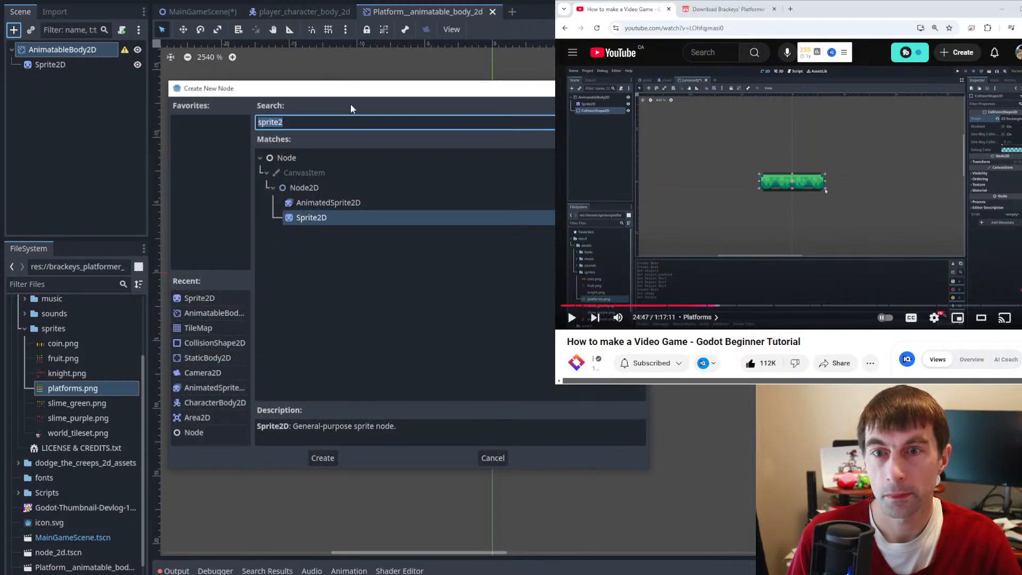
text(Collision)
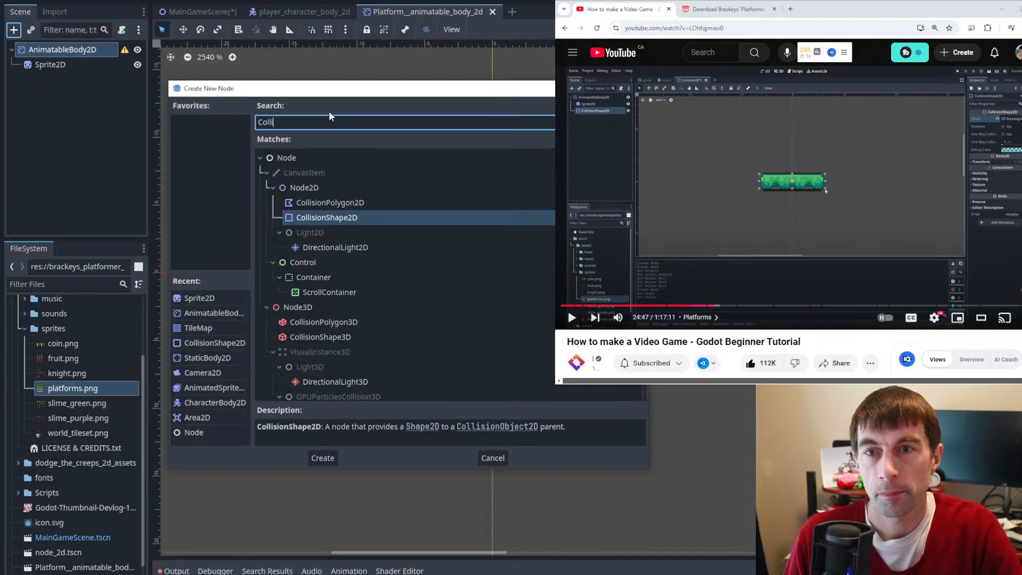
click(344, 216)
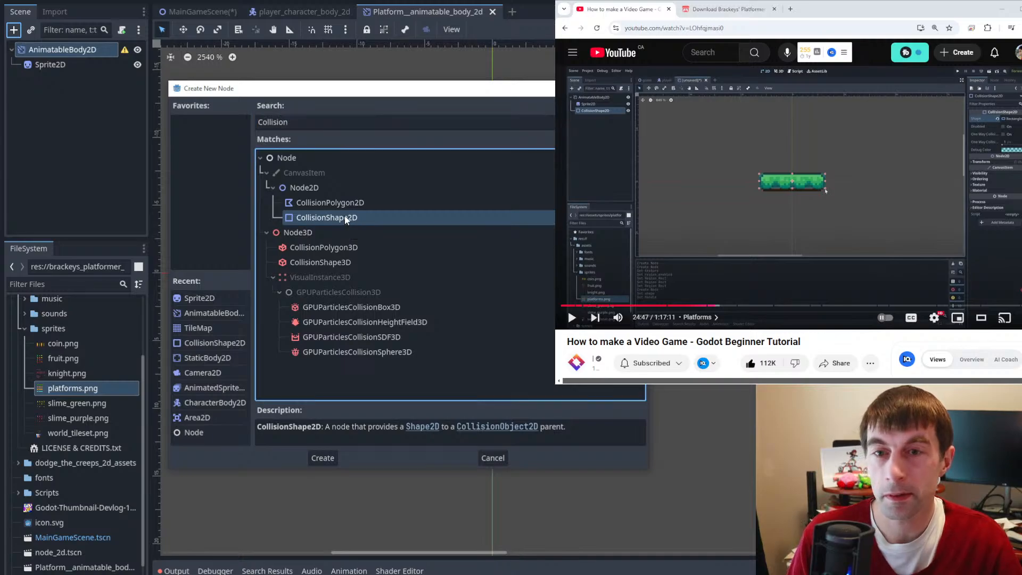
click(323, 458)
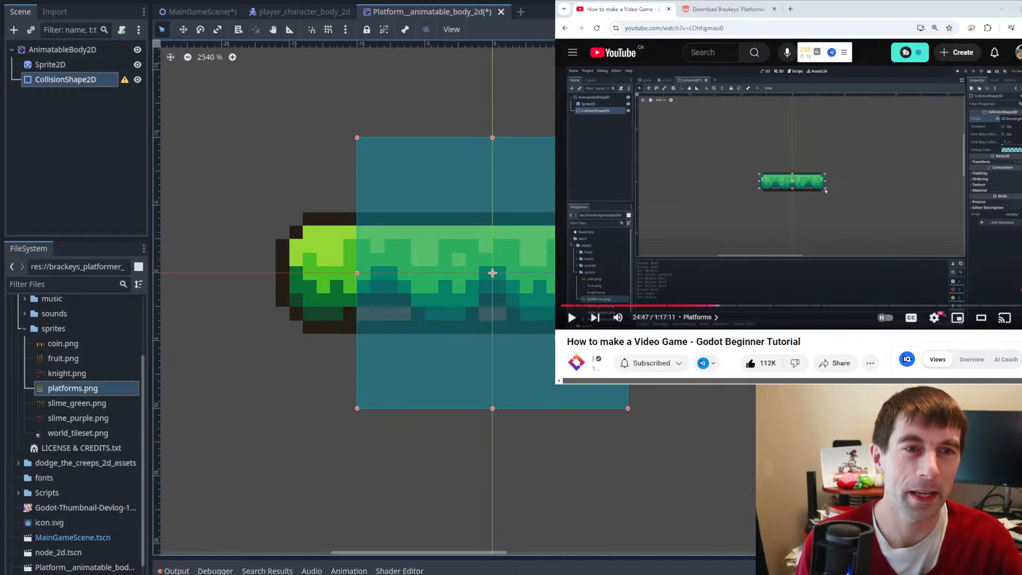
- Resize the rectangular collision shape to fit just inside the green platform, centre it on the origin, and resume the tutorial video
drag(356, 138, 284, 217)
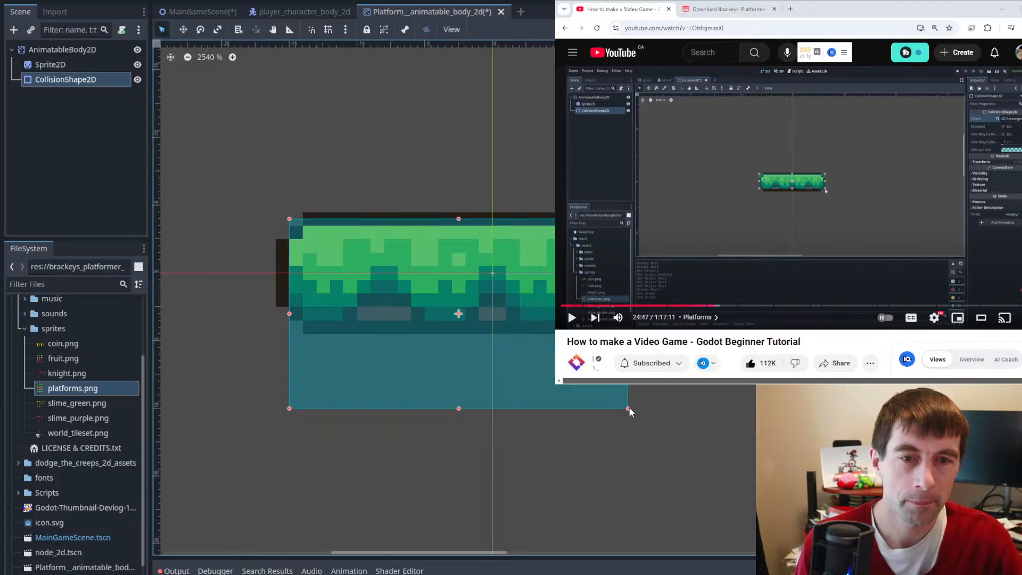
drag(628, 408, 708, 326)
drag(498, 272, 493, 272)
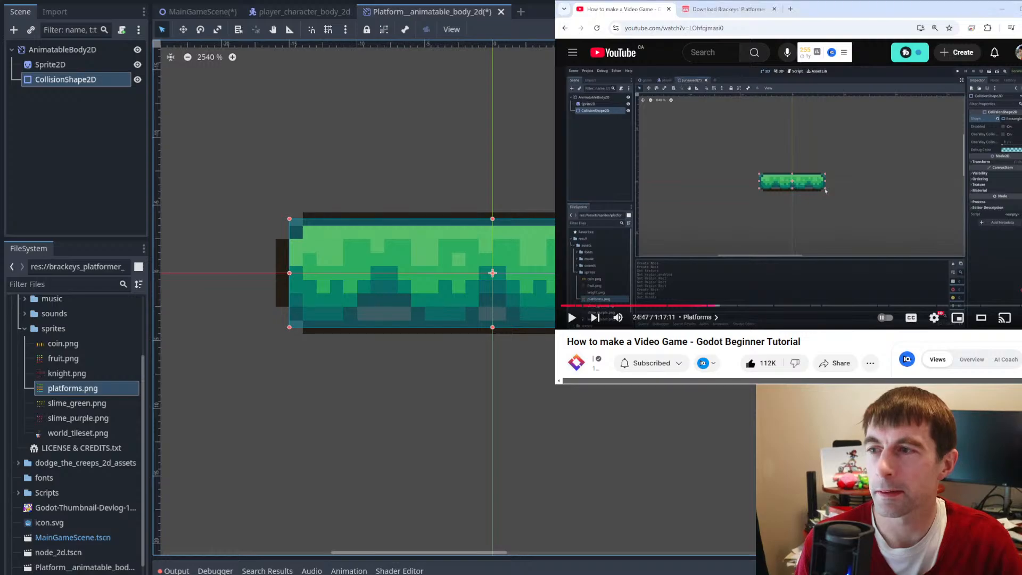
key(space)
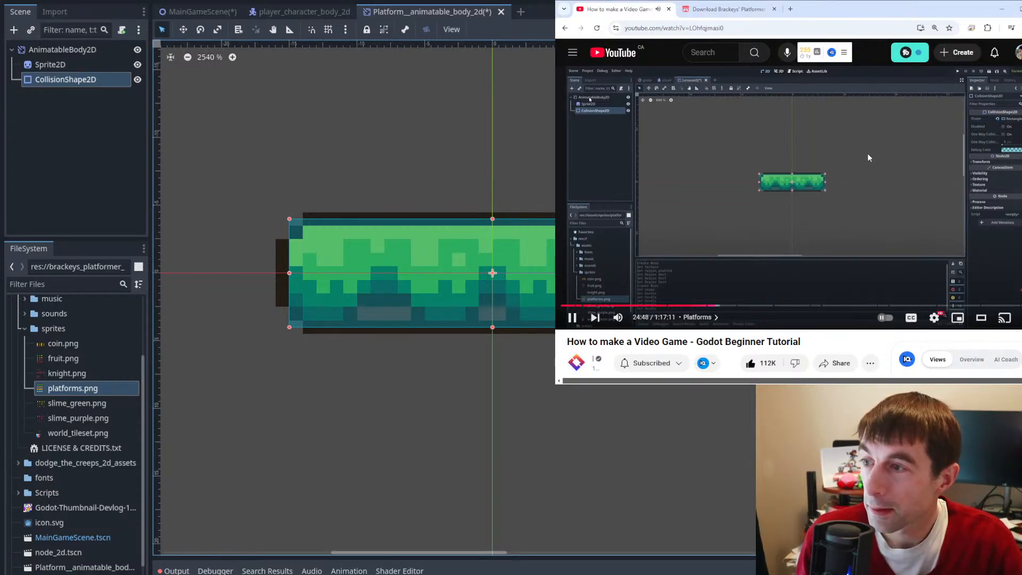
- Replay the tutorial's part on resizing the rectangular collision shape and pause it during the corner adjustment
key(space)
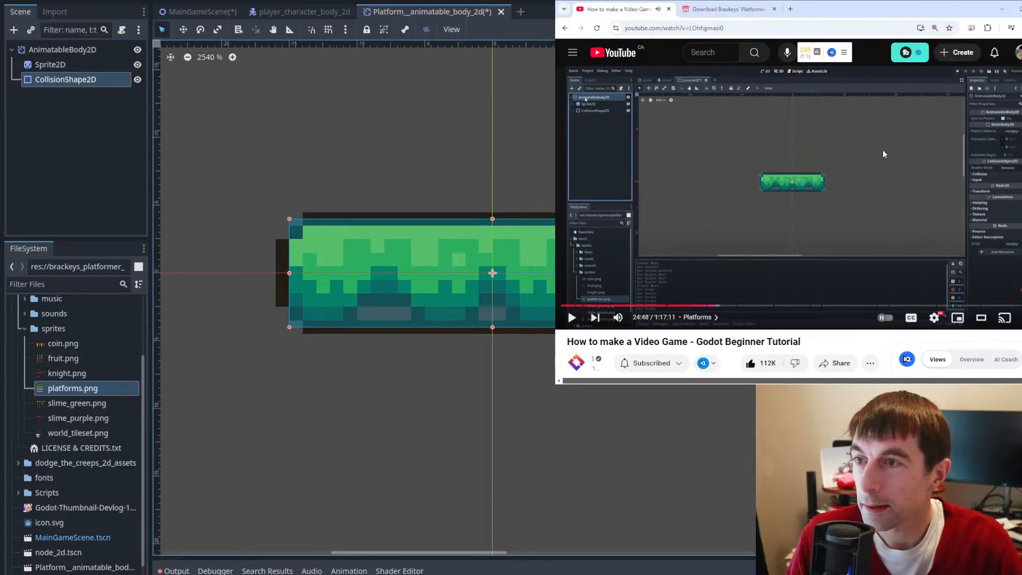
key(Left)
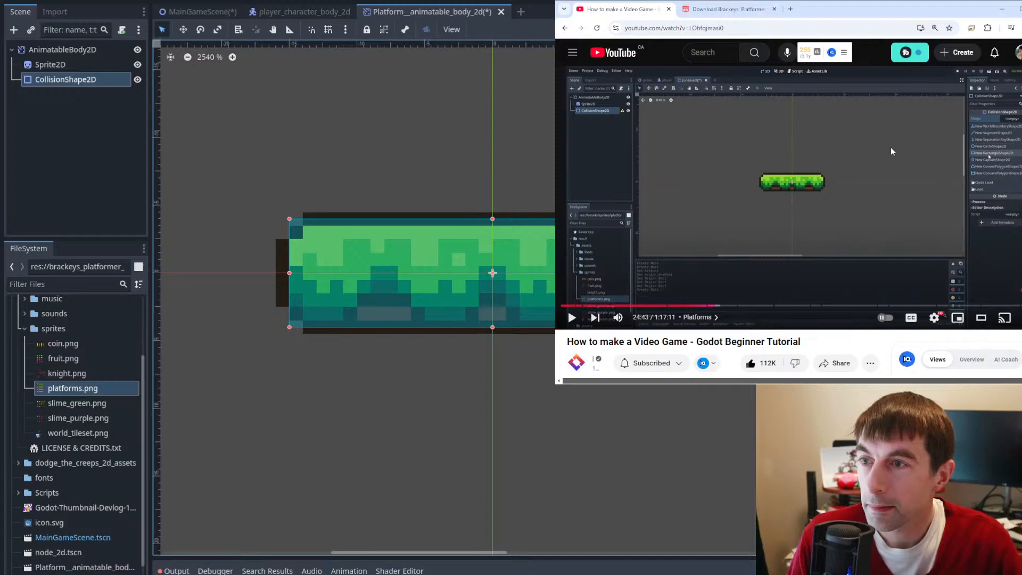
key(space)
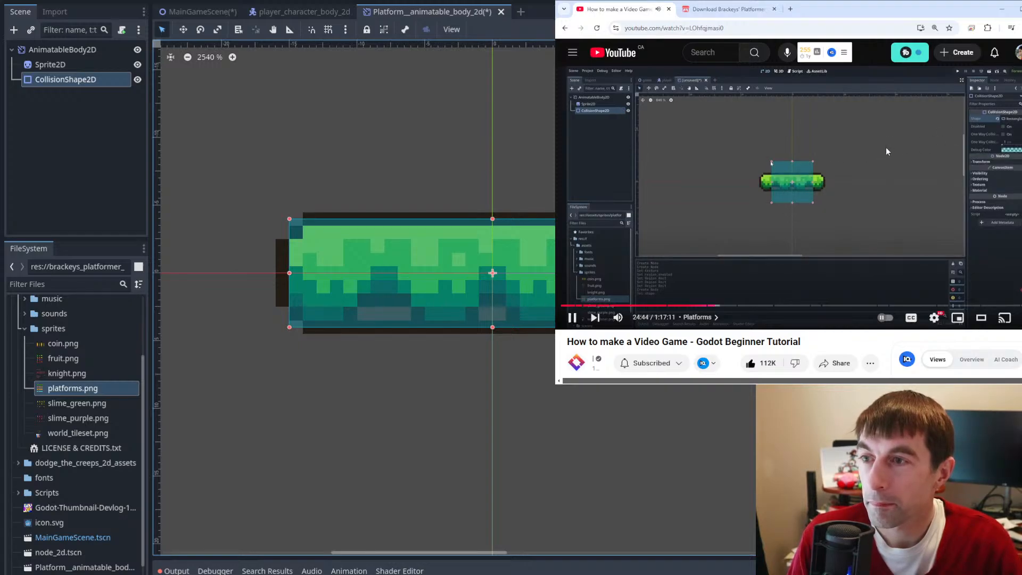
key(space)
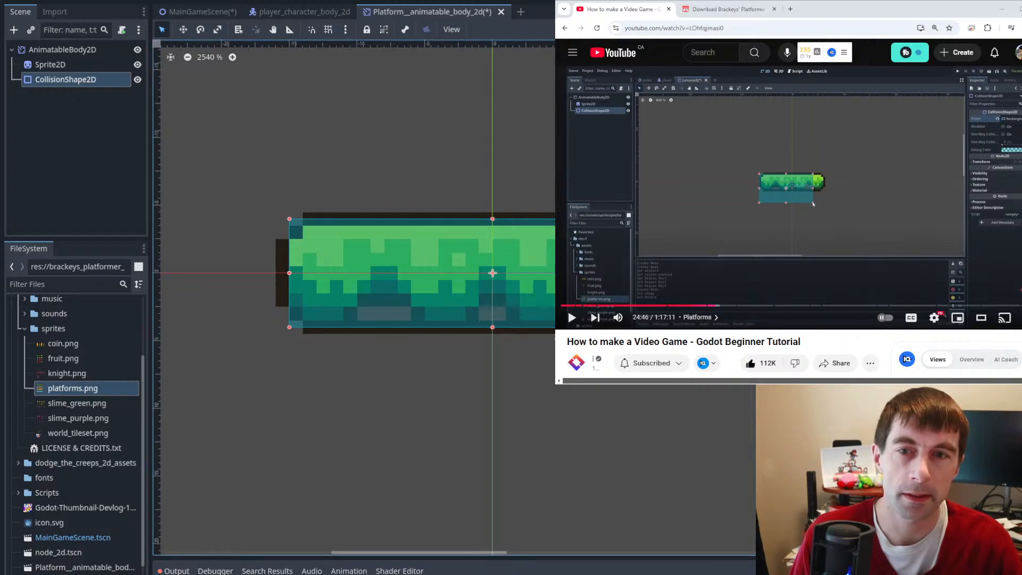
- Widen the collision rectangle to the platform's outermost side pixels, keep it centred on the origin, and resume the tutorial
drag(492, 272, 499, 273)
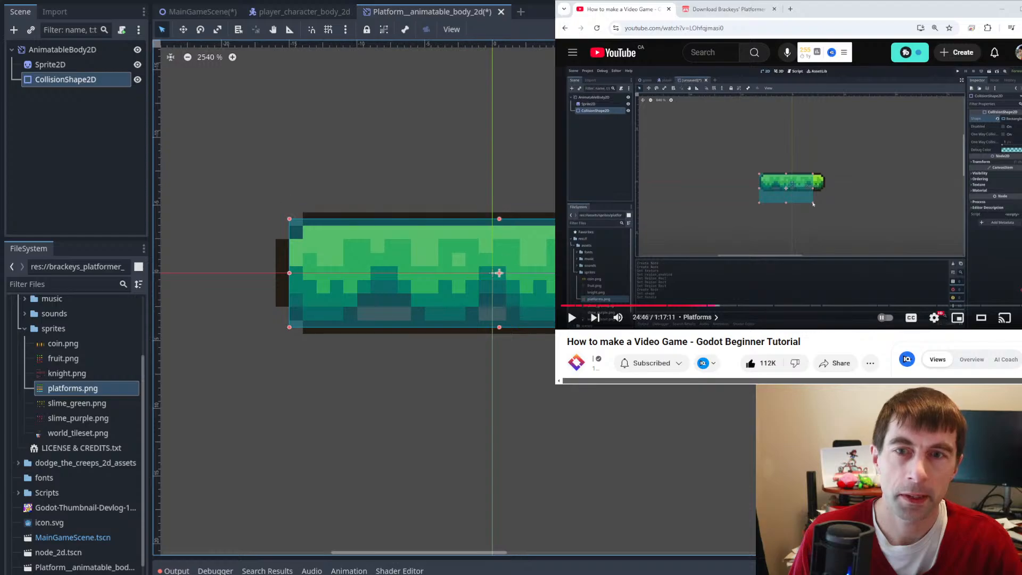
drag(288, 328, 276, 331)
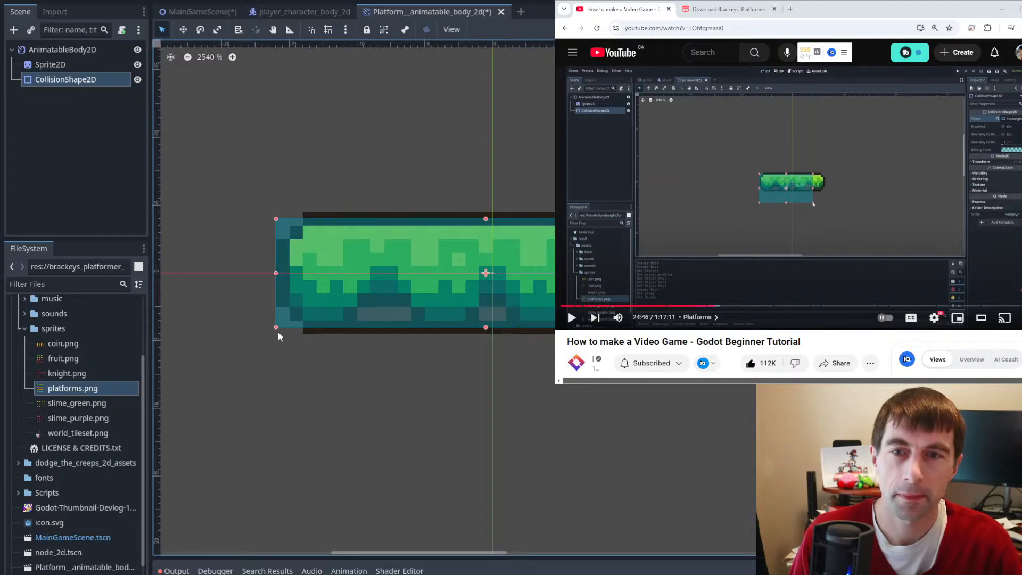
drag(485, 272, 492, 272)
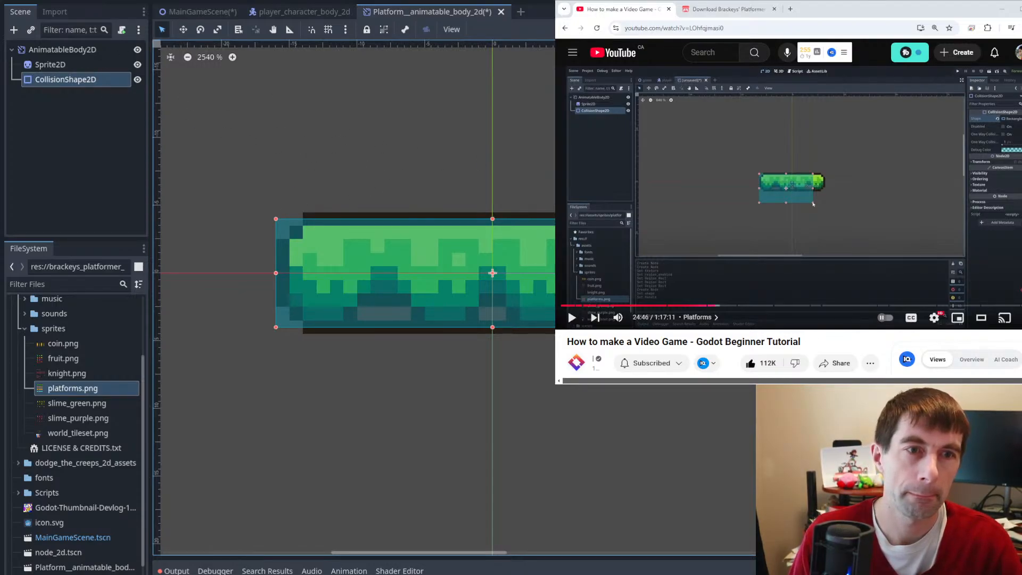
click(732, 173)
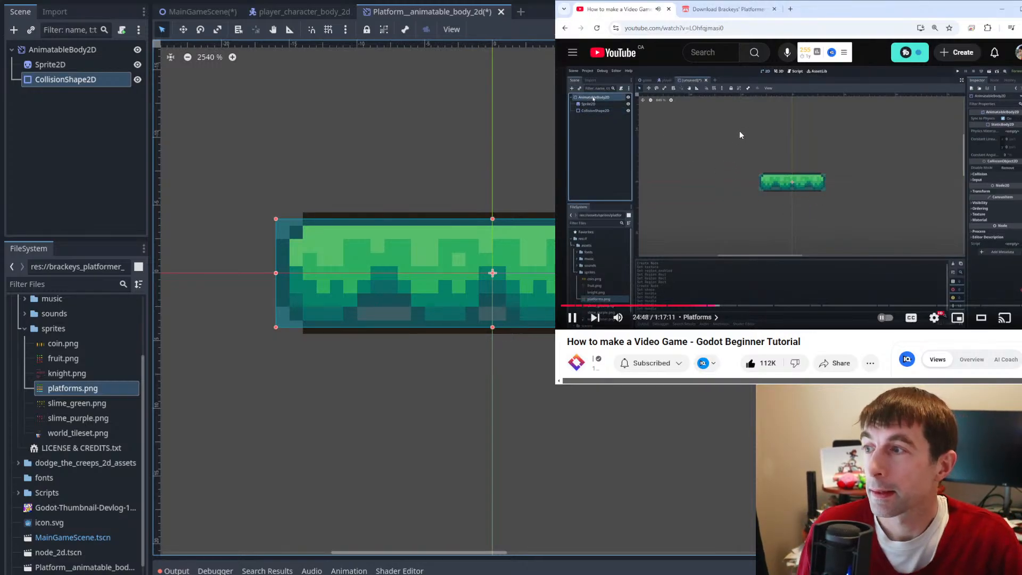
- Rename the root node to Platform_AnimatableBody2D and save the scene
click(46, 51)
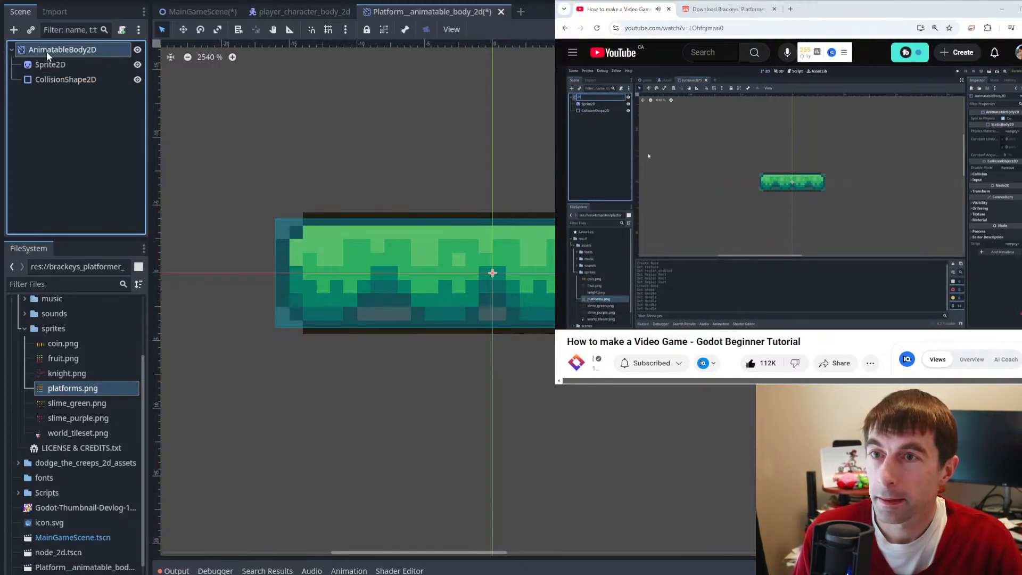
click(46, 51)
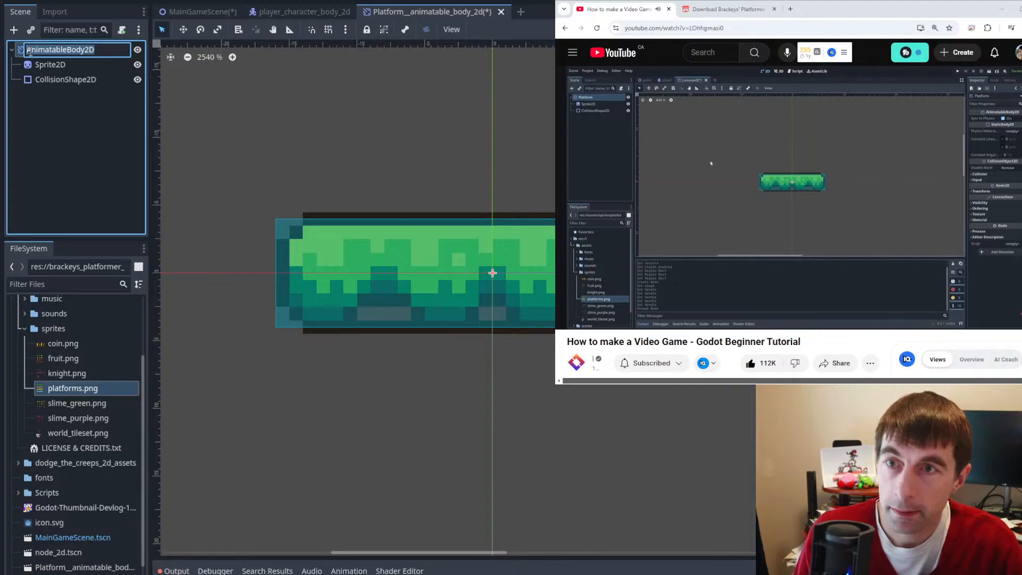
click(29, 51)
text(Platform_)
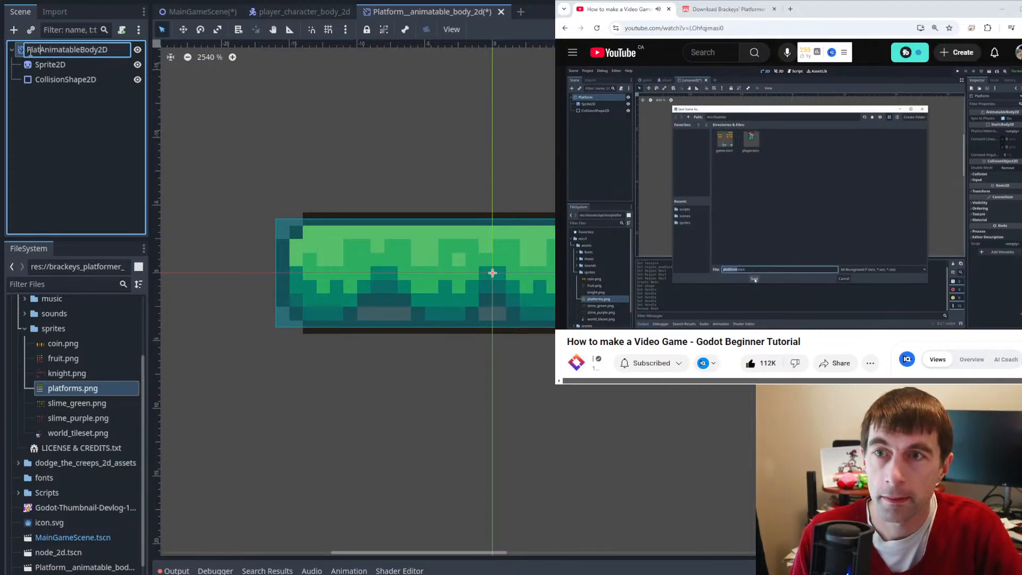
key(Return)
key(ctrl+s)
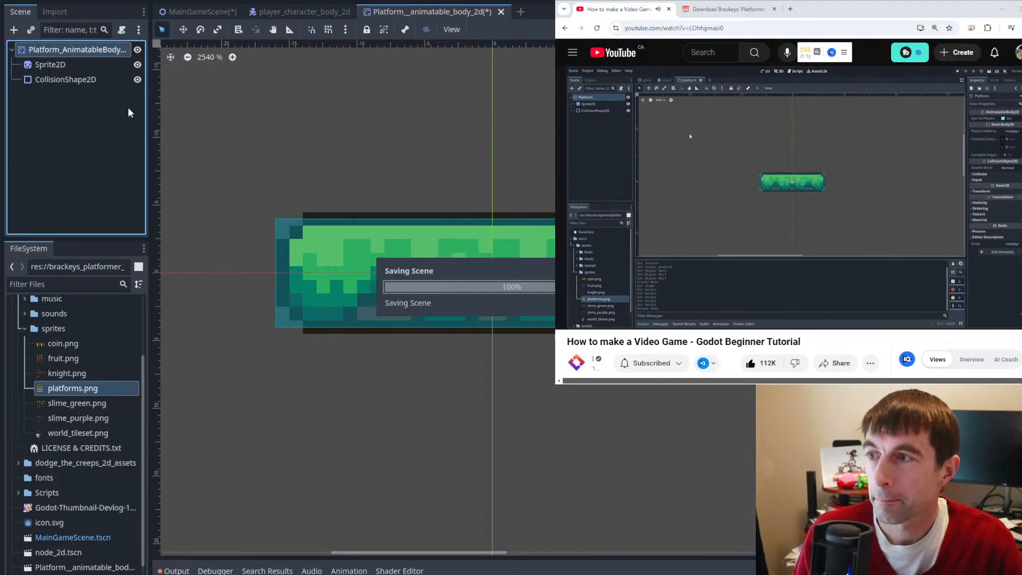
- Instance the Platform__animatable_body_2d.tscn scene in MainGameScene, placing it in the air above the player, with the tutorial paused
click(201, 10)
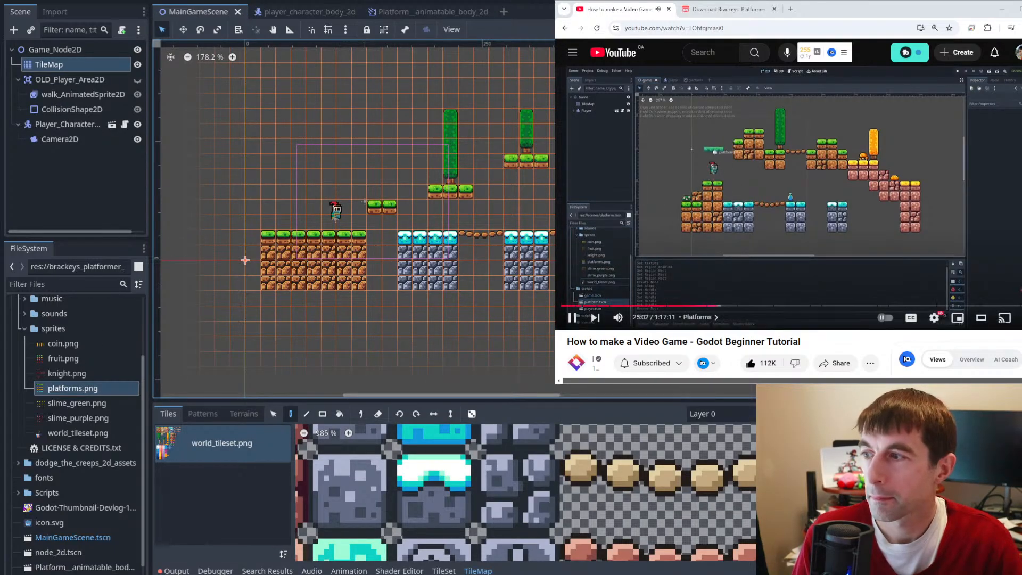
key(space)
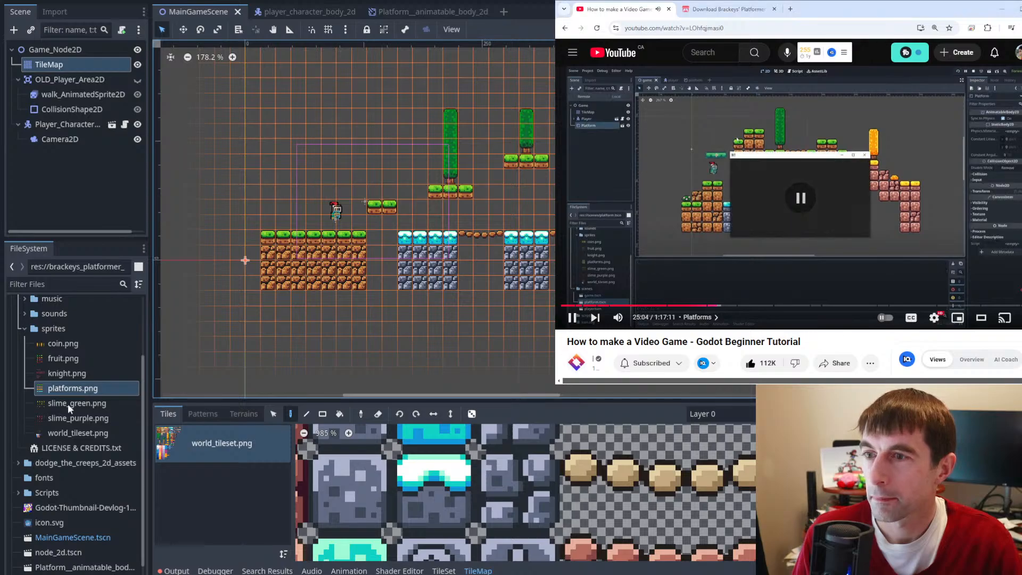
scroll(109, 384, down, 1)
scroll(26, 325, up, 2)
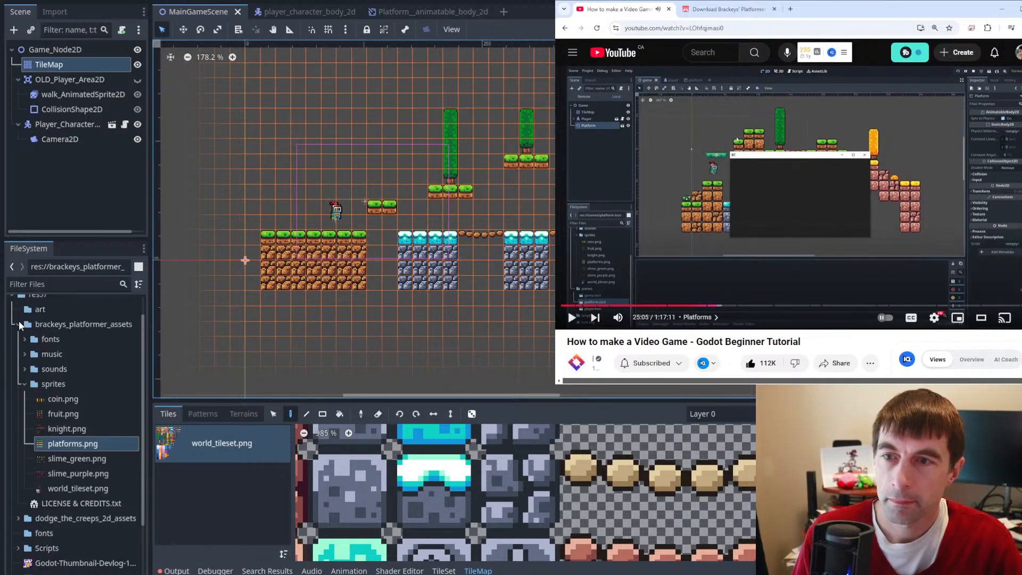
click(19, 324)
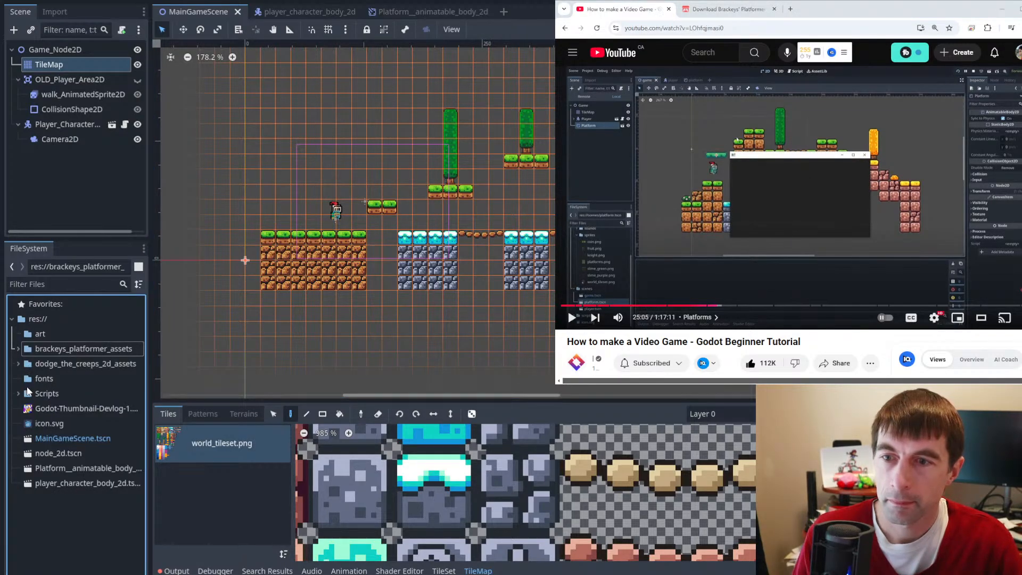
click(40, 471)
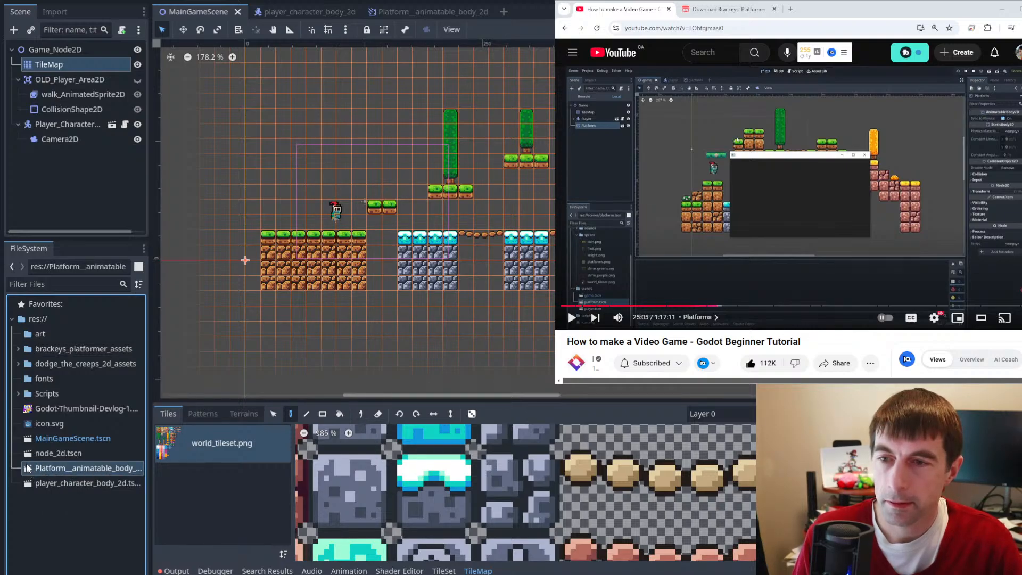
drag(38, 473, 345, 163)
middle_drag(388, 176, 363, 230)
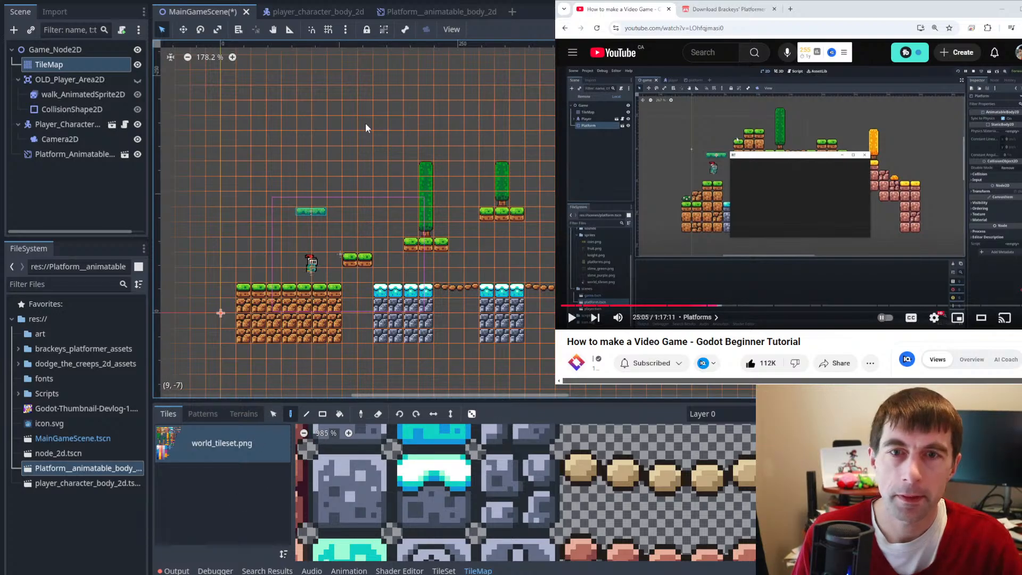
- Select all floating grass and tree tiles in the TileMap and move them up and to the right, clearing space beside the player
click(56, 126)
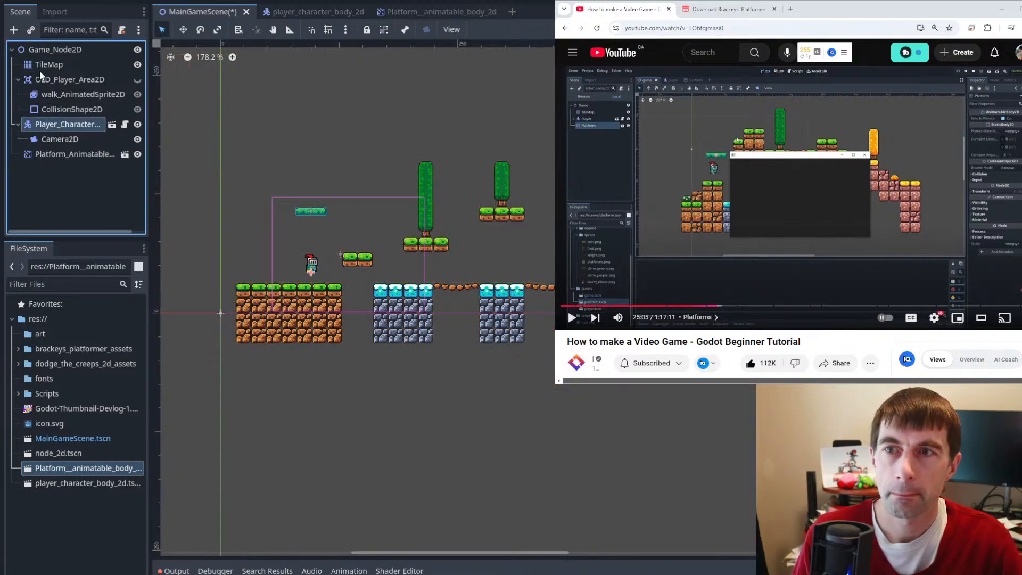
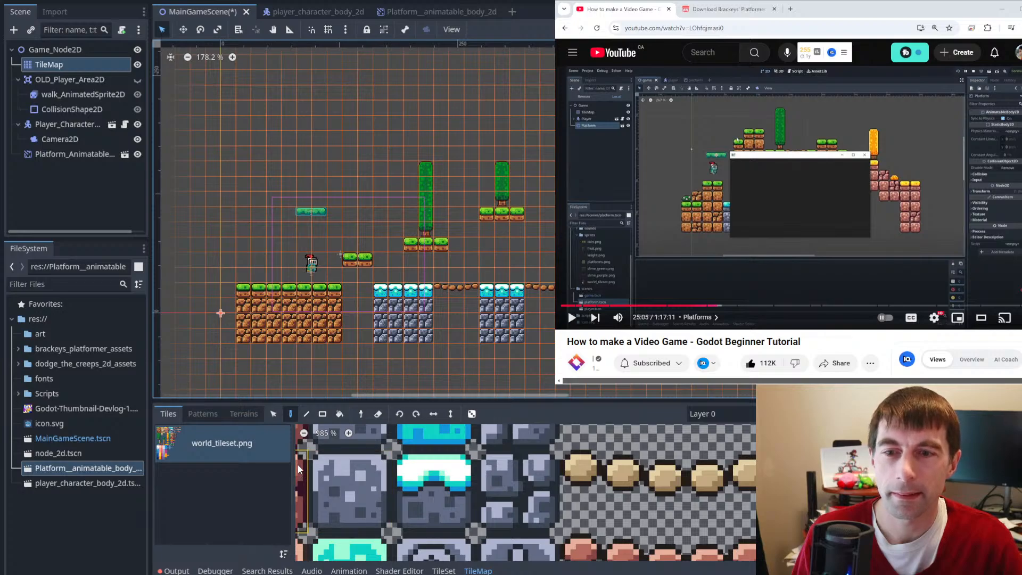
drag(297, 399, 295, 381)
click(273, 395)
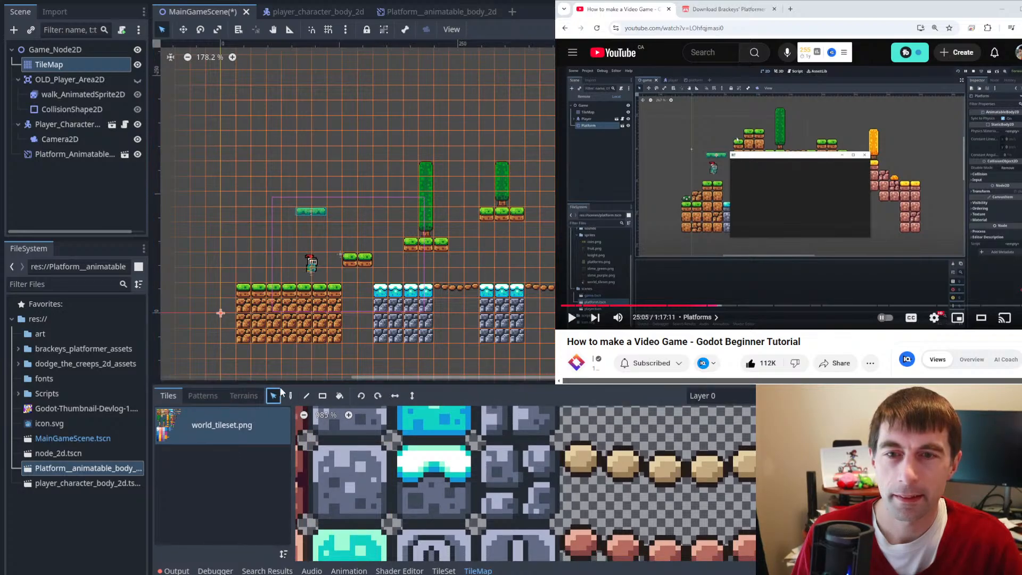
drag(346, 151, 553, 268)
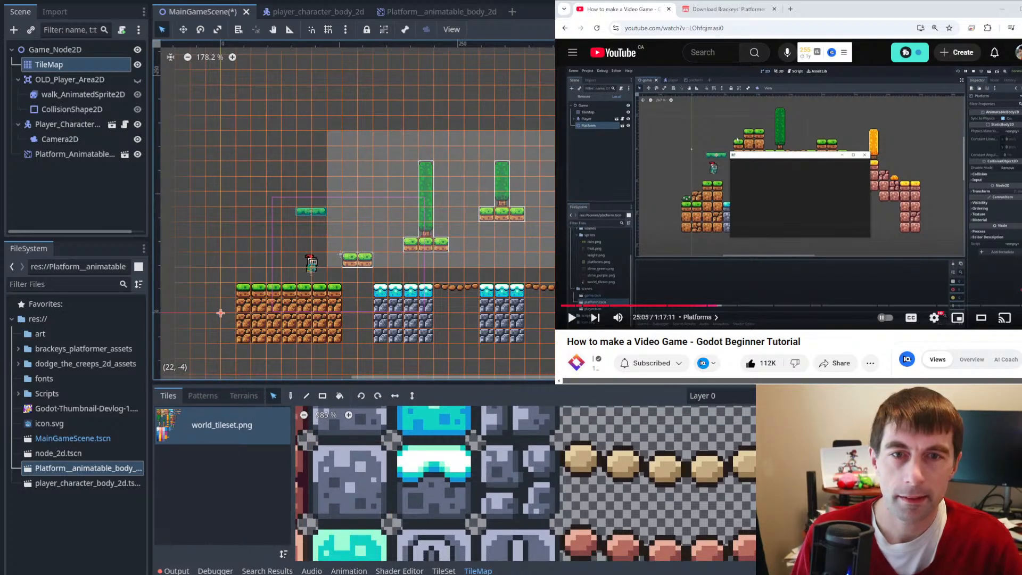
drag(360, 260, 395, 201)
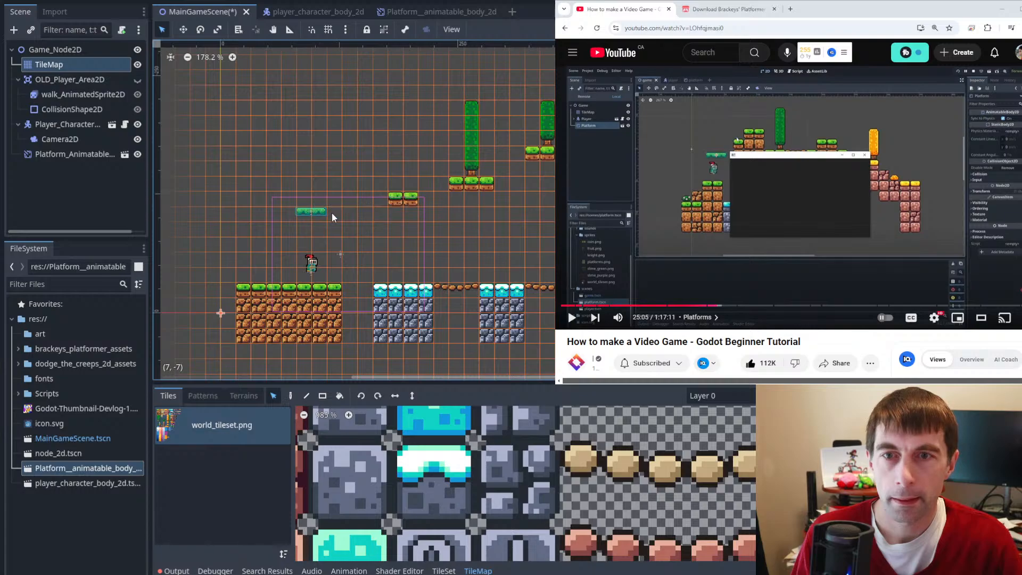
- Move the platform instance over the gap between the grass and first snow blocks, slightly higher than the player, checking the tutorial briefly
click(54, 152)
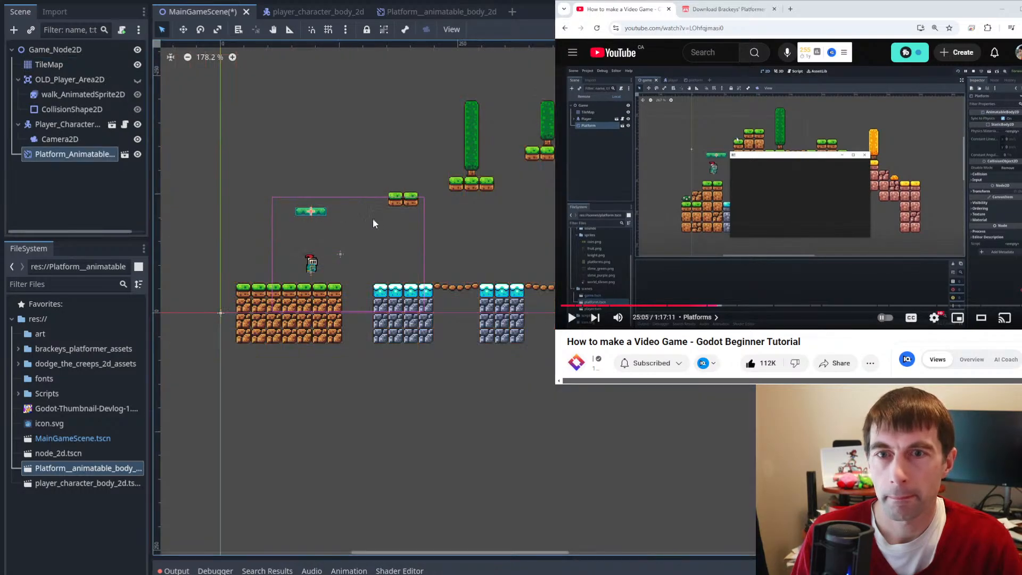
drag(324, 213, 367, 264)
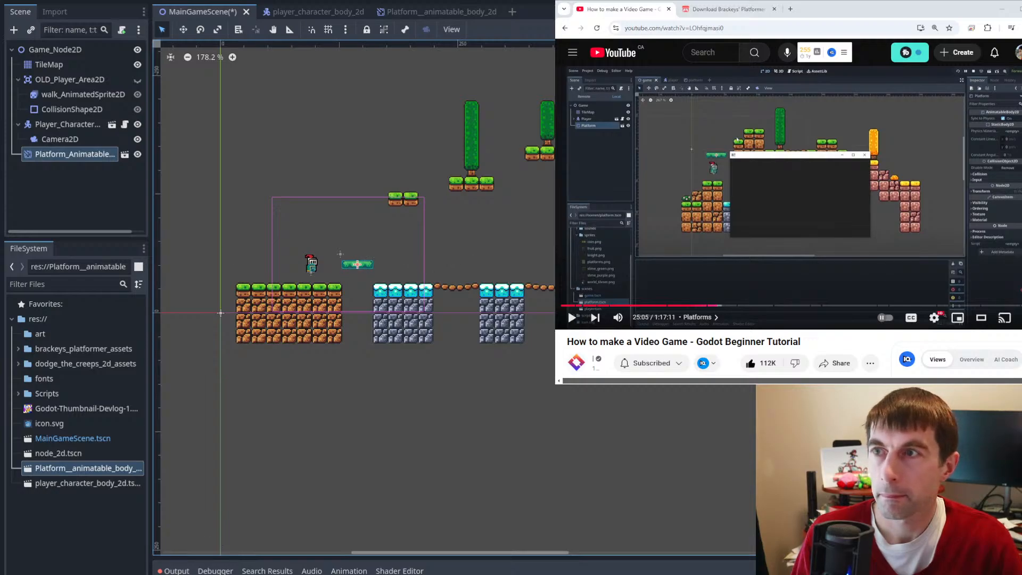
click(785, 149)
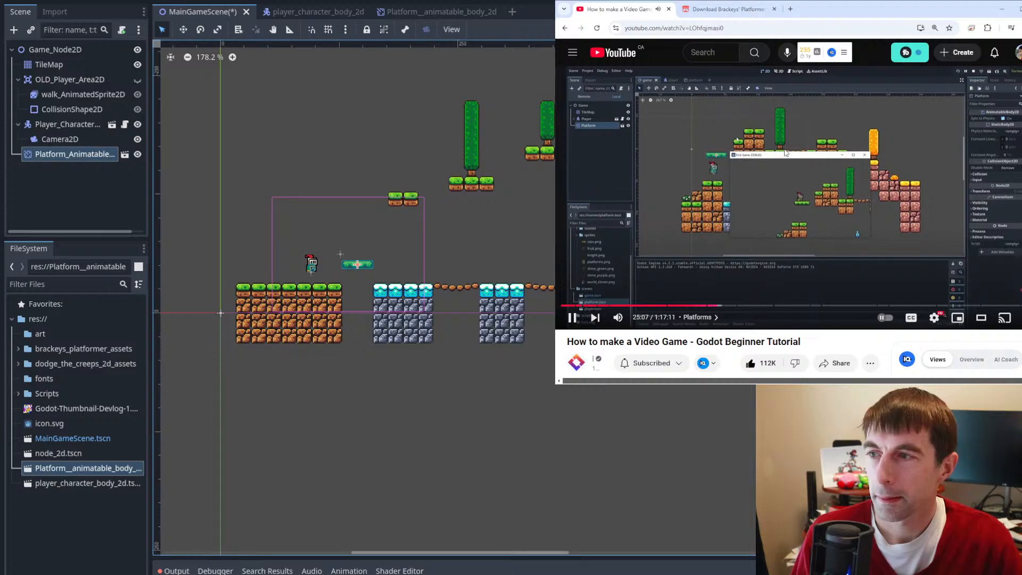
click(813, 177)
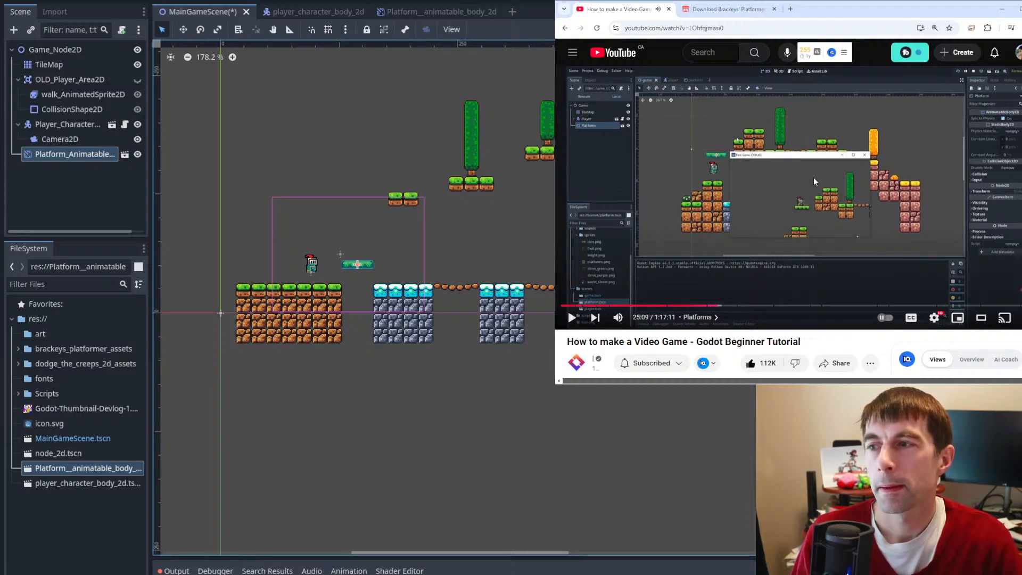
drag(366, 266, 367, 235)
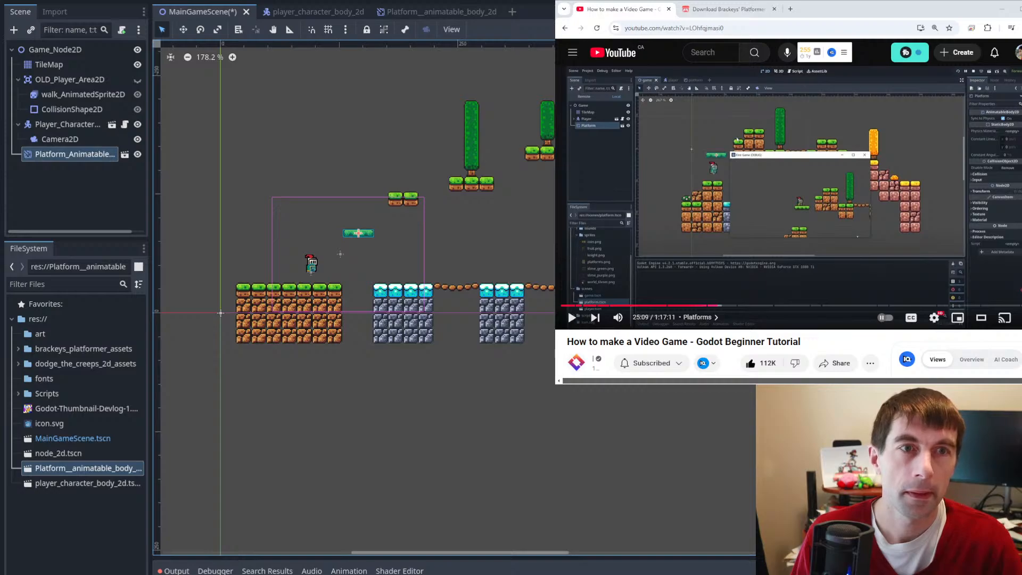
- Run the game, test the player's jump against the platform, and stop the game
key(F5)
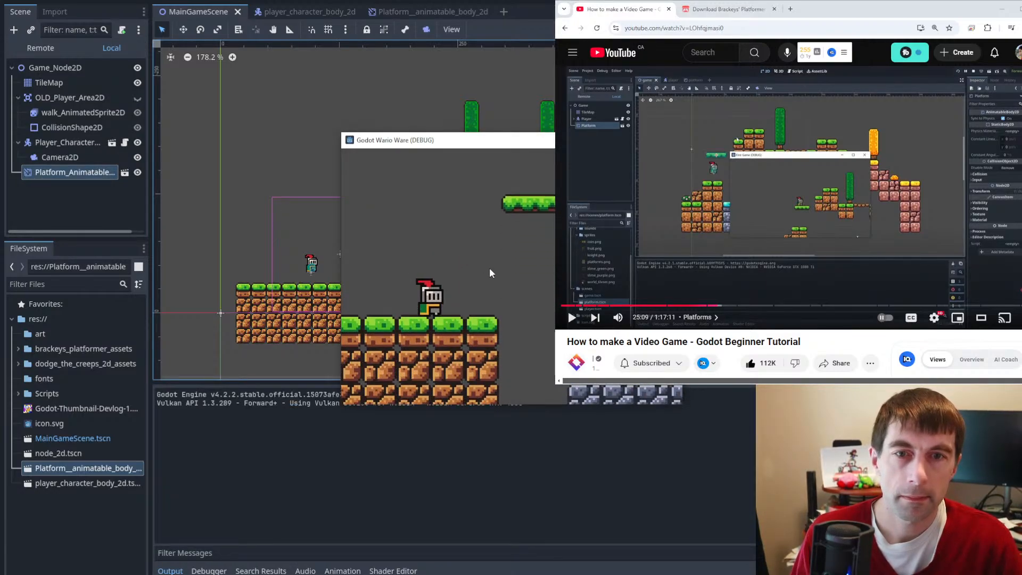
key(space)
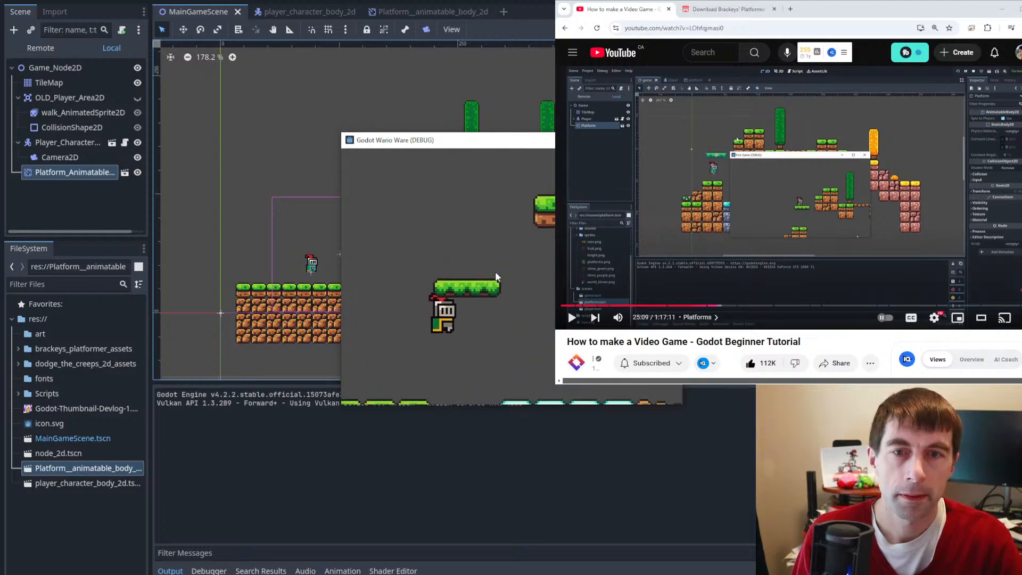
key(F8)
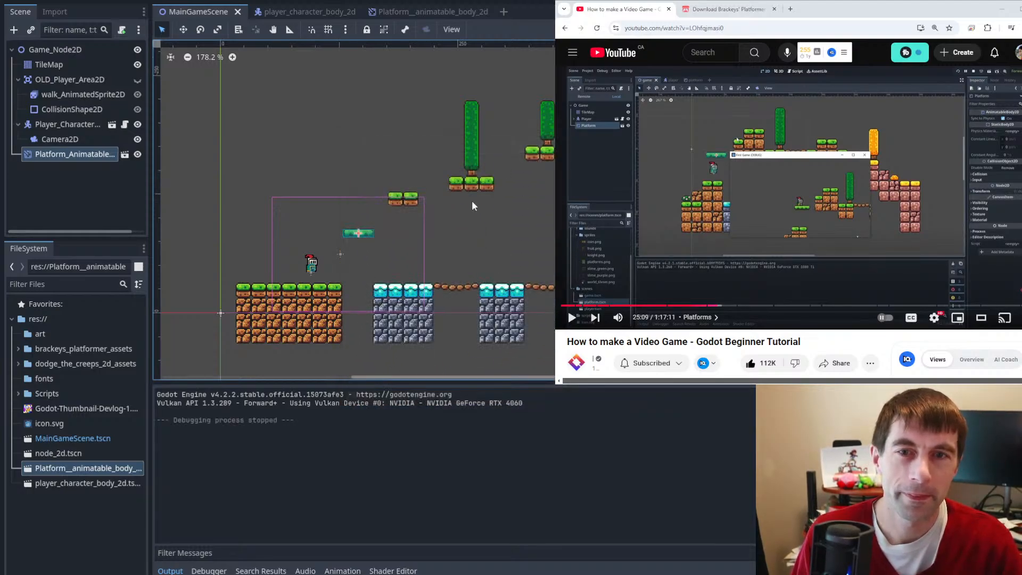
- Lower the platform instance slightly above the gap and run the game again
scroll(367, 238, up, 2)
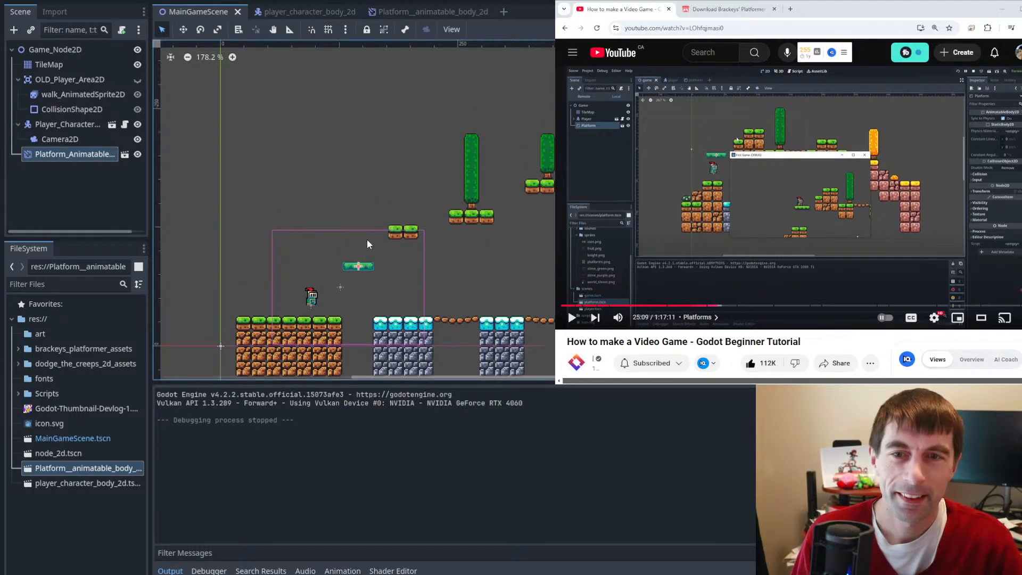
drag(365, 272, 366, 290)
key(F5)
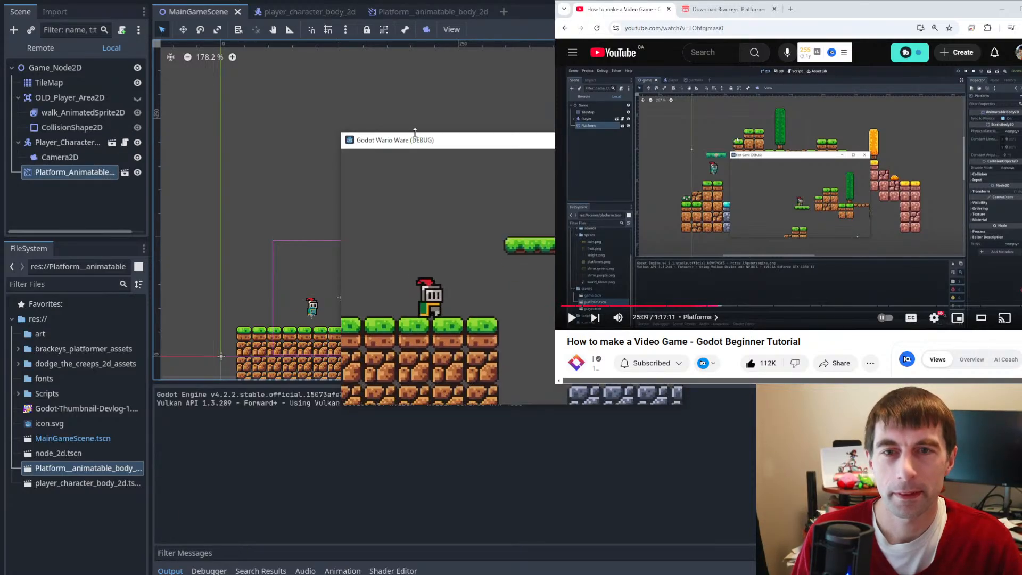
- Move the running game window aside, raise the platform instance to (146, -101) in the editor, and bring the game window forward
drag(516, 135, 20, 12)
drag(366, 295, 365, 260)
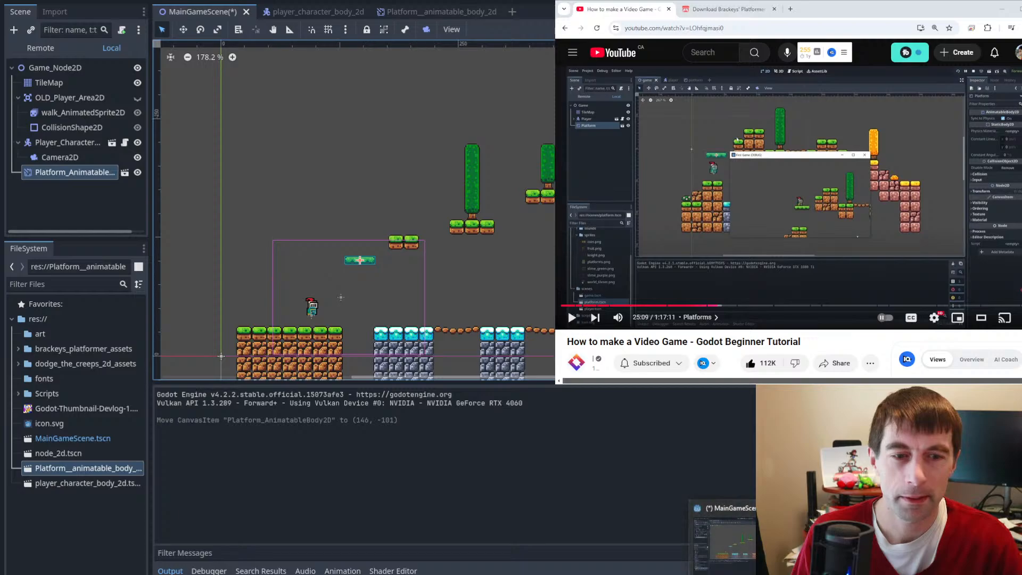
click(846, 543)
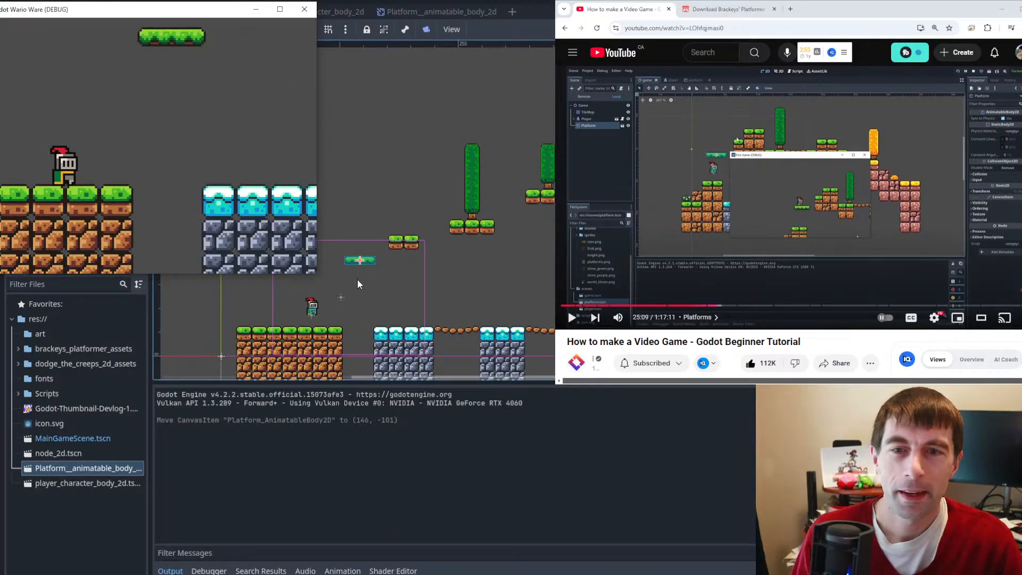
- Lower the platform instance to (143, -70) in the main scene, save, and return to the running game window
click(371, 259)
drag(370, 261, 367, 290)
key(ctrl+s)
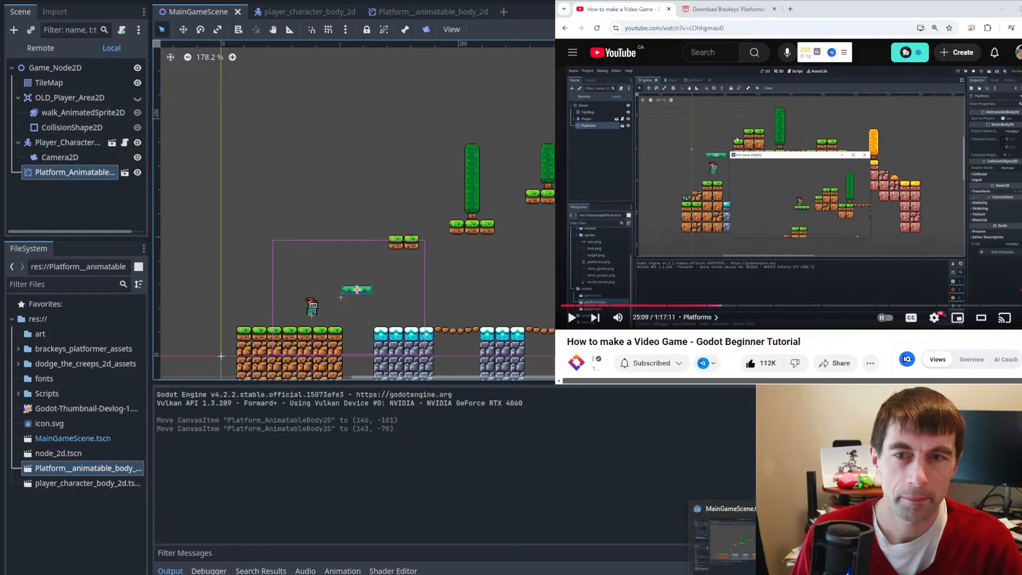
click(862, 540)
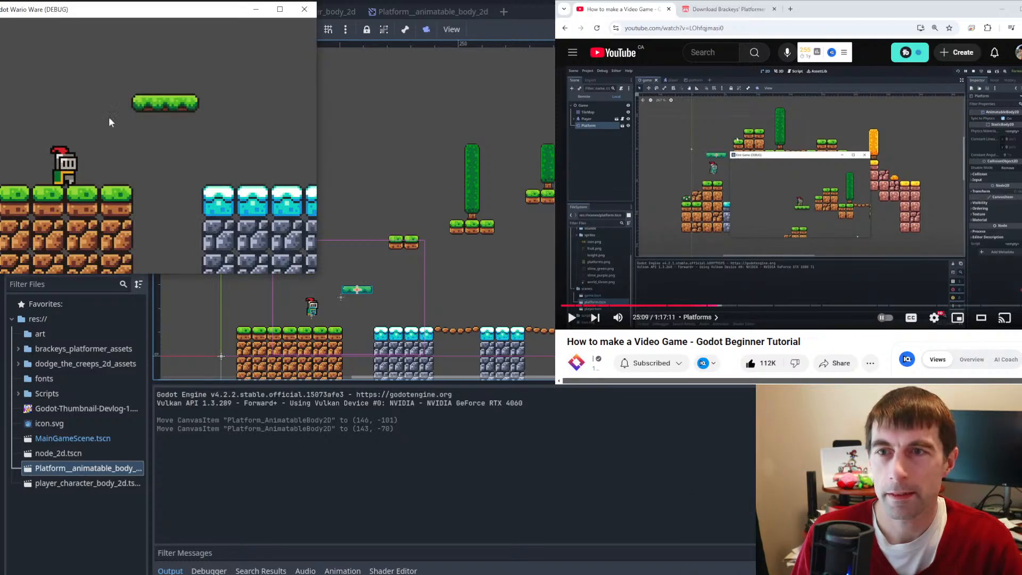
- Test the player's jump to the right against the lowered platform and stop the game
key(Right)
key(space)
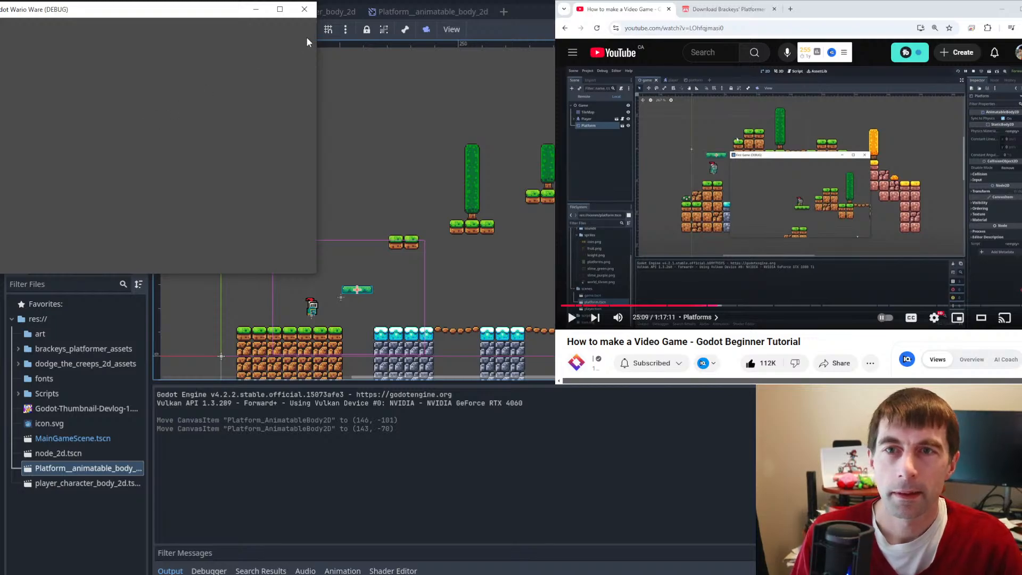
click(304, 9)
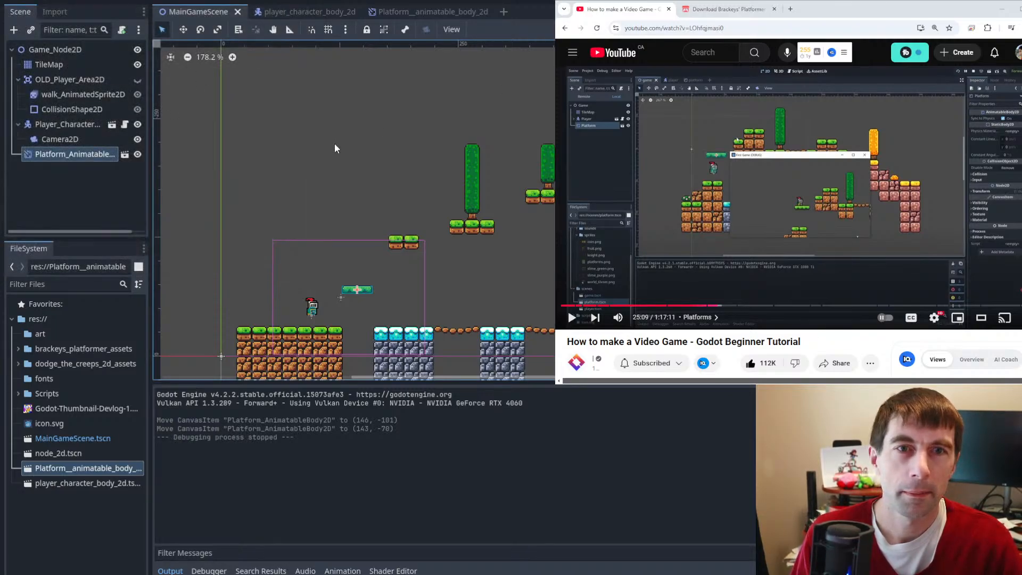
- Lower the platform instance to (144, -57), run the game to test the player's jumps against it, and stop the game
drag(370, 292, 371, 304)
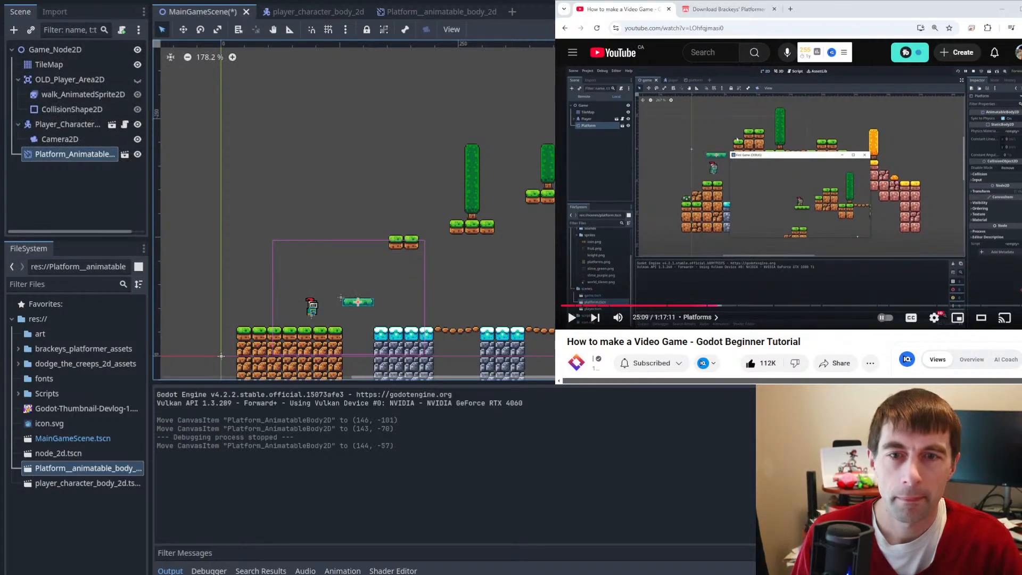
key(F5)
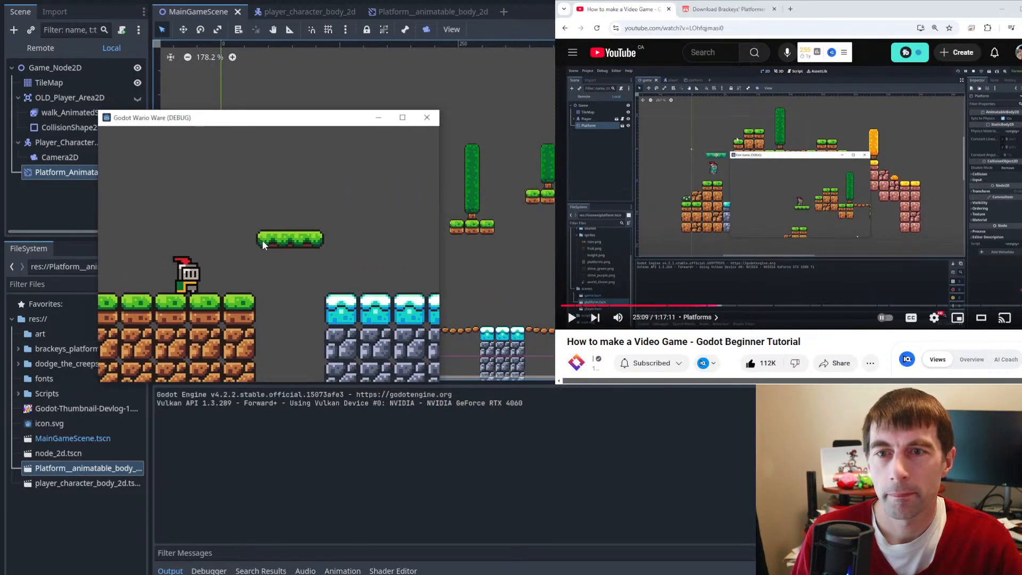
key(space)
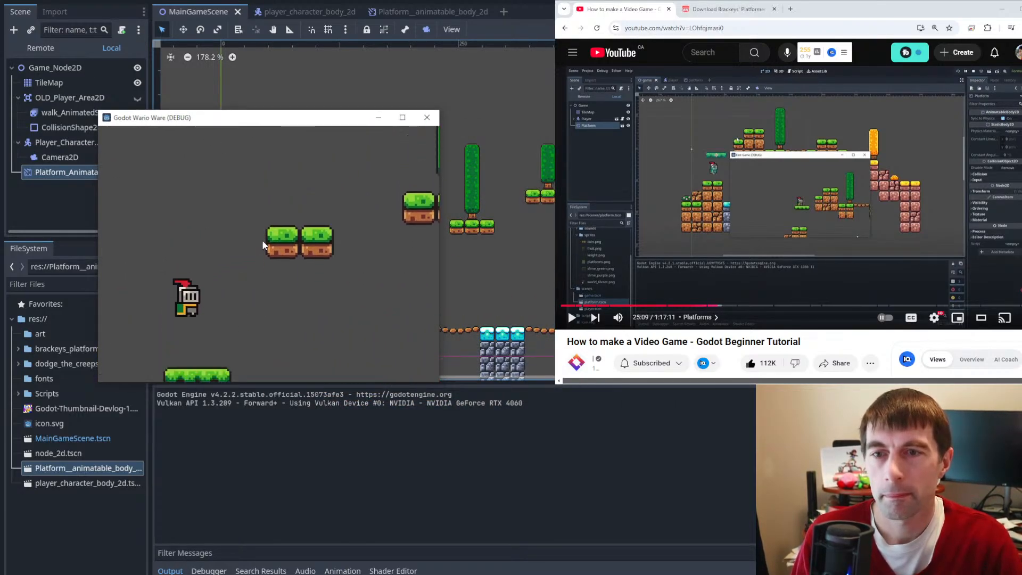
key(space)
key(Right)
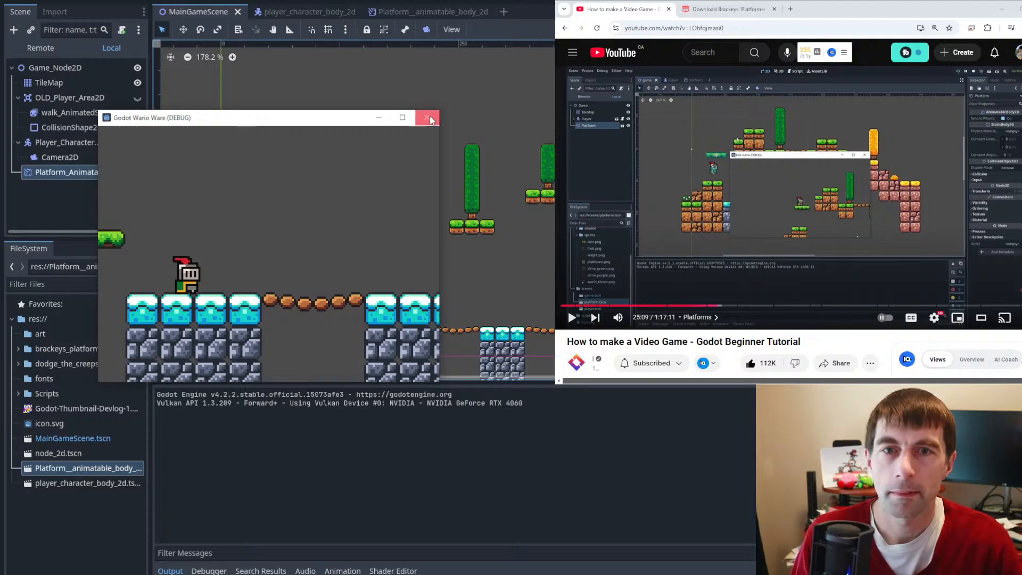
click(428, 117)
- Watch the tutorial's one-way collision part and enable One Way Collision on the CollisionShape2D in the platform scene
click(802, 177)
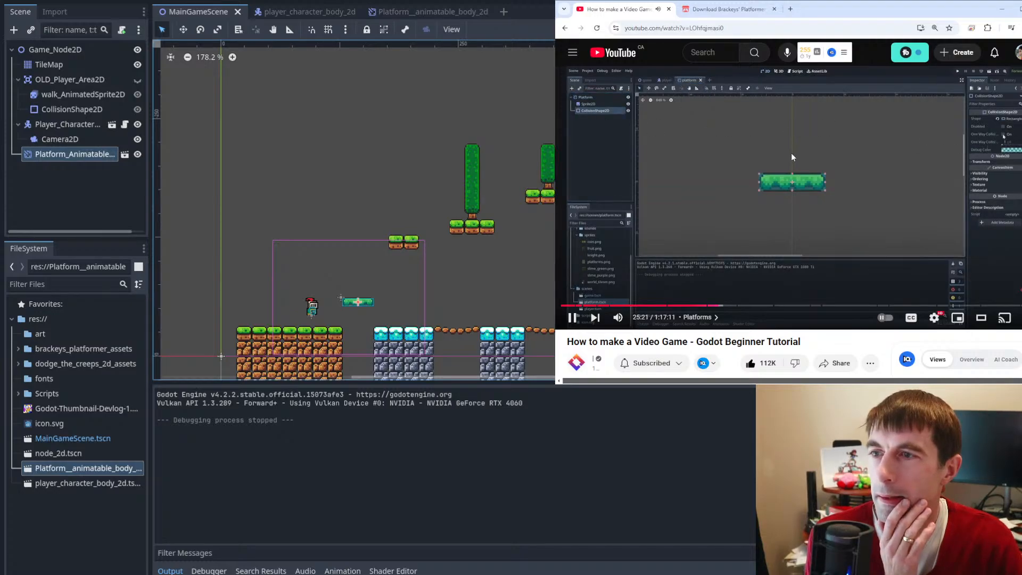
click(796, 143)
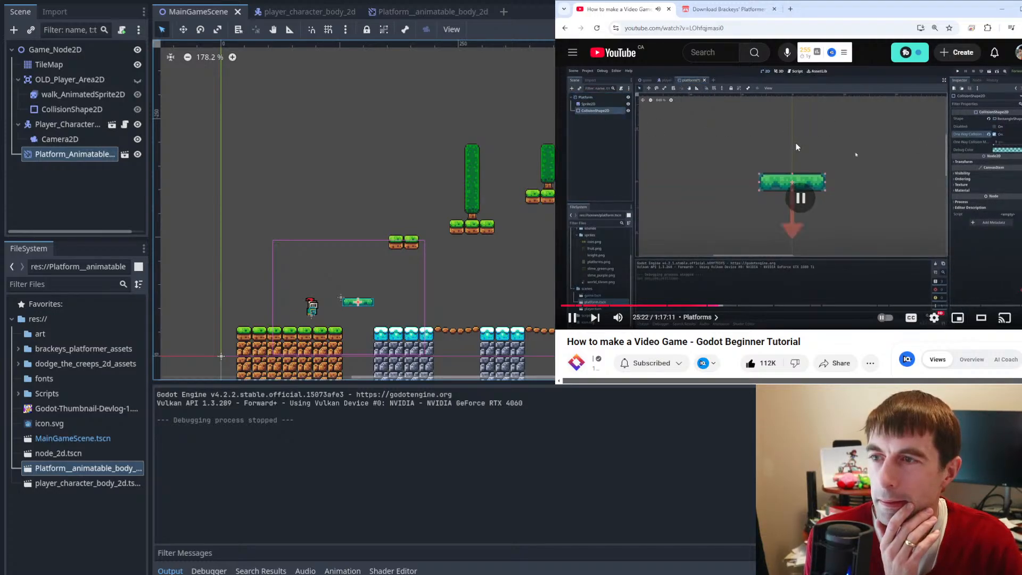
click(431, 12)
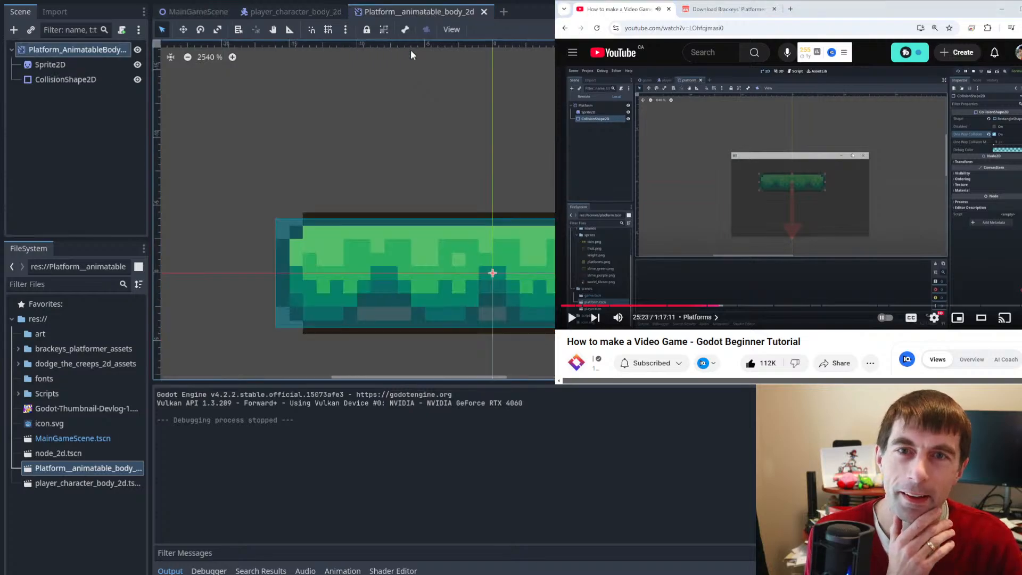
click(65, 79)
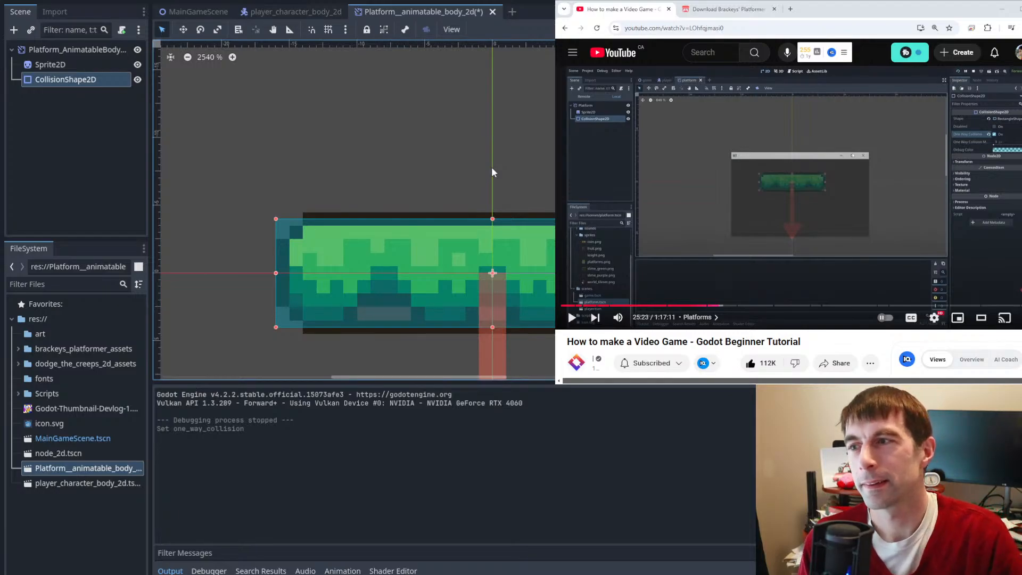
- Inspect the collision shape's one-way arrow, check the next moment of the tutorial, and save the platform scene
middle_drag(497, 160, 416, 44)
middle_drag(433, 173, 430, 226)
scroll(431, 222, down, 5)
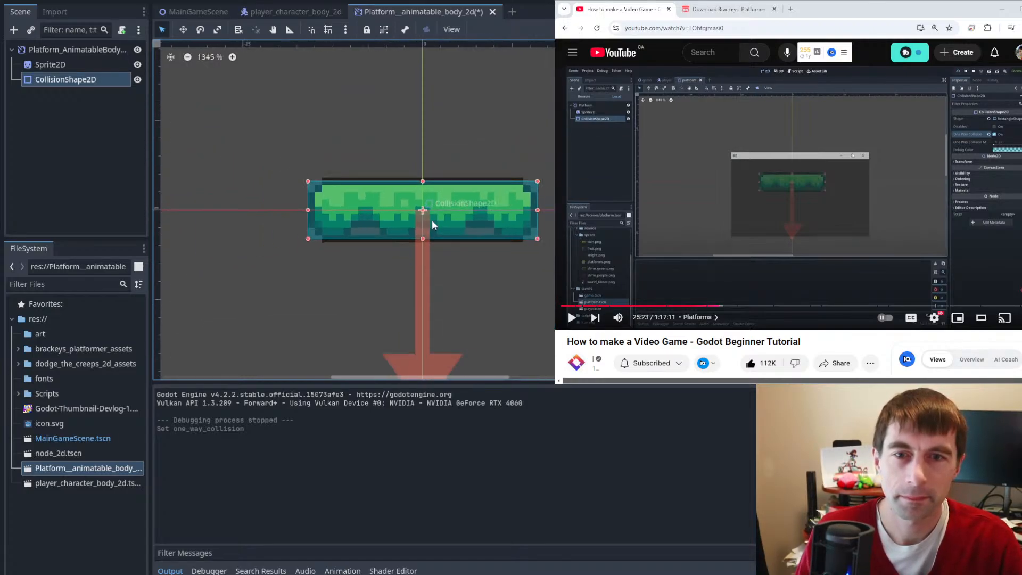
middle_drag(484, 291, 366, 279)
click(822, 158)
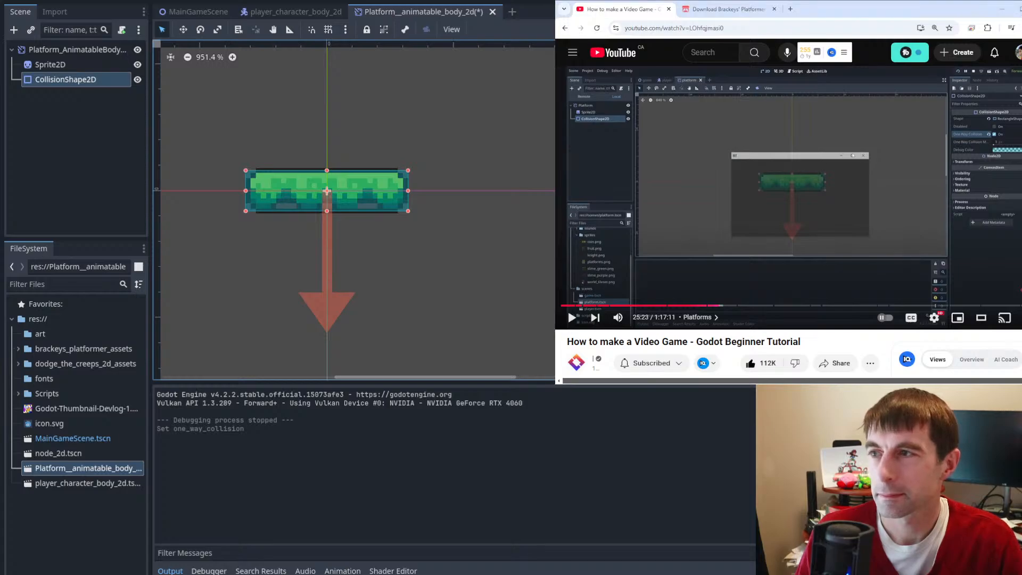
click(822, 158)
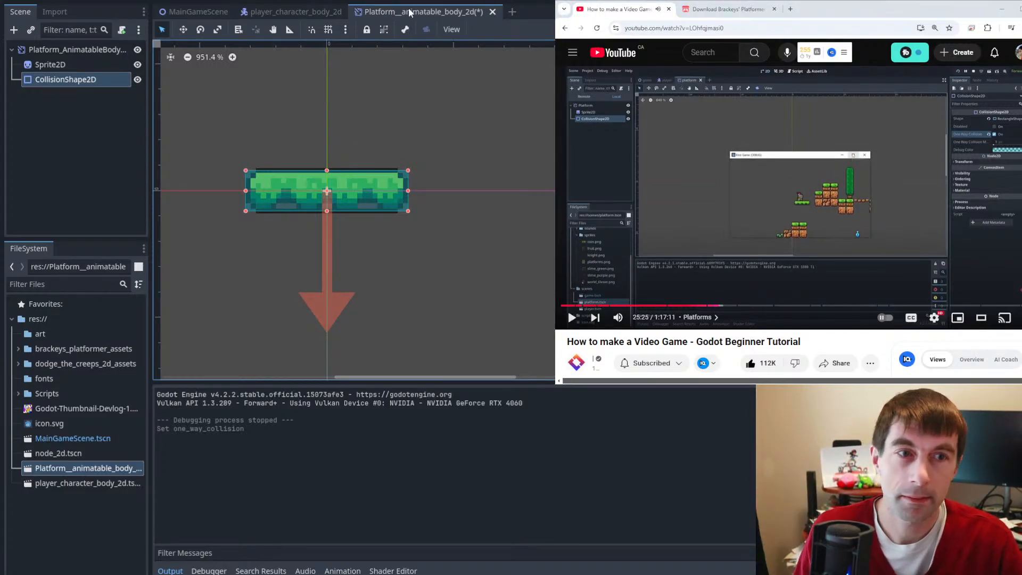
key(ctrl+s)
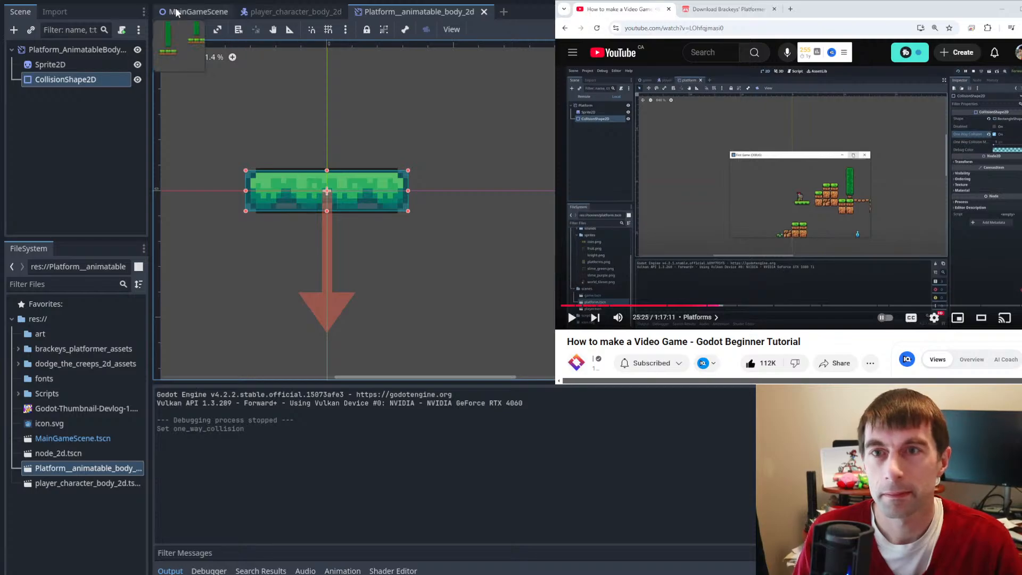
- Open the main game scene and nudge the platform instance to (142, -59)
click(198, 11)
middle_drag(349, 288, 412, 308)
scroll(418, 310, down, 1)
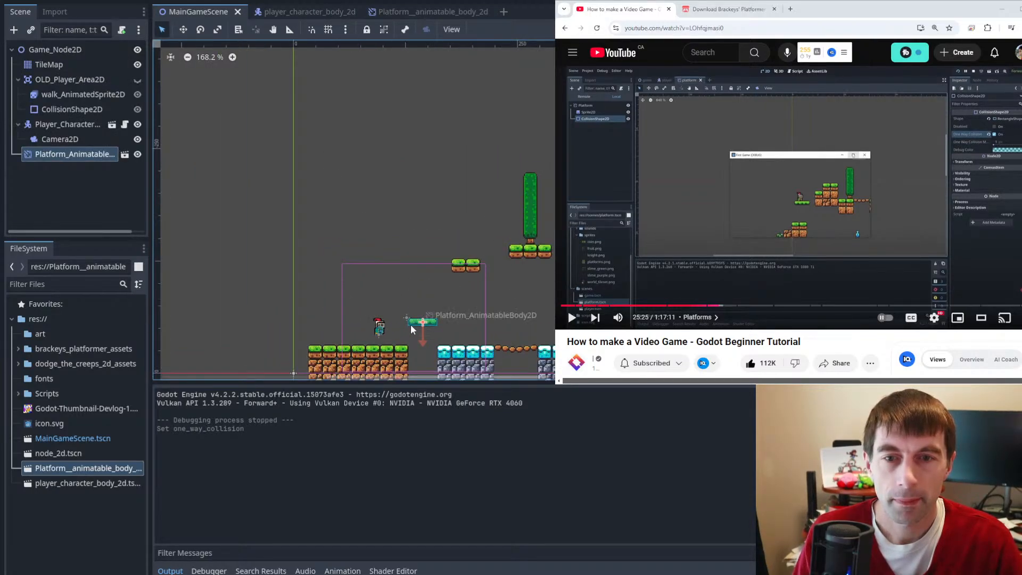
mouse_move(413, 321)
mouse_down()
mouse_move(375, 291)
mouse_move(420, 319)
mouse_up()
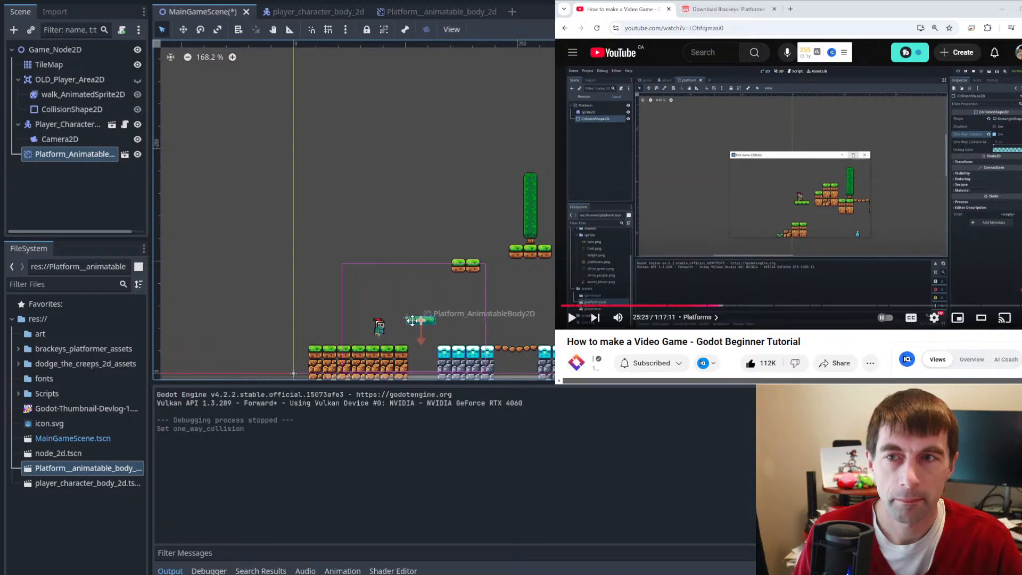
- Add a second instance of the platform scene under the main scene's root node
right_click(69, 154)
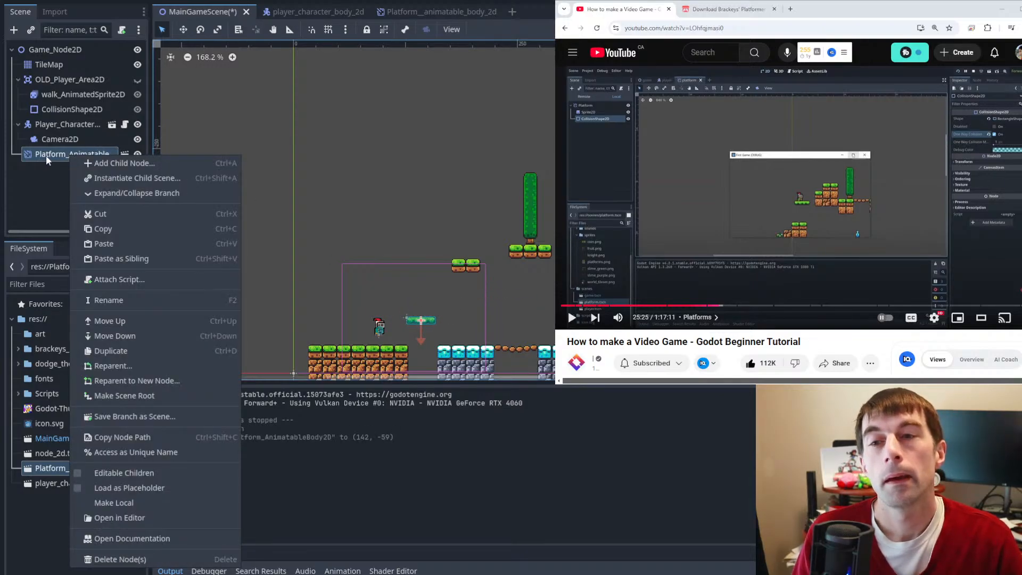
click(46, 156)
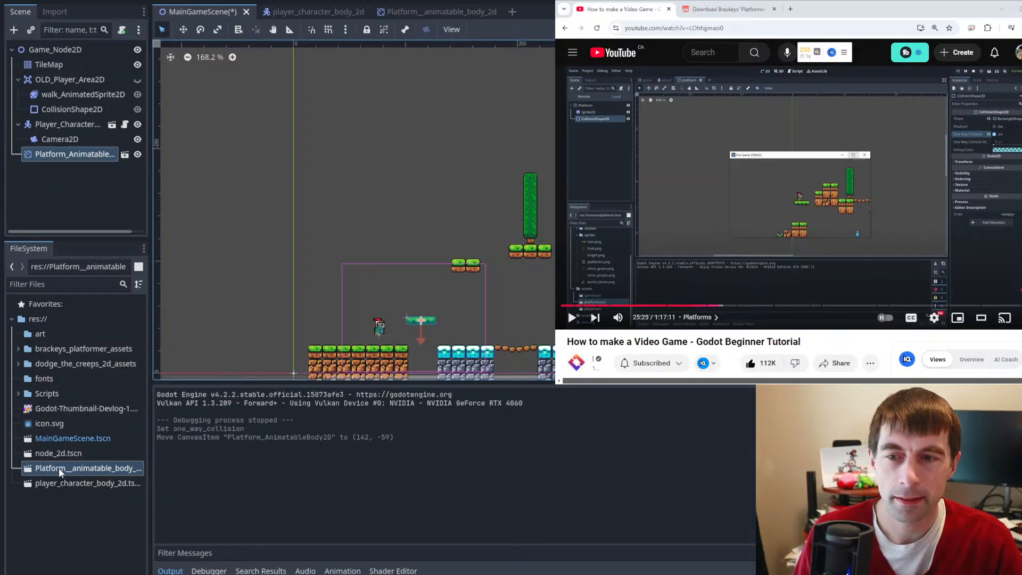
drag(59, 468, 40, 163)
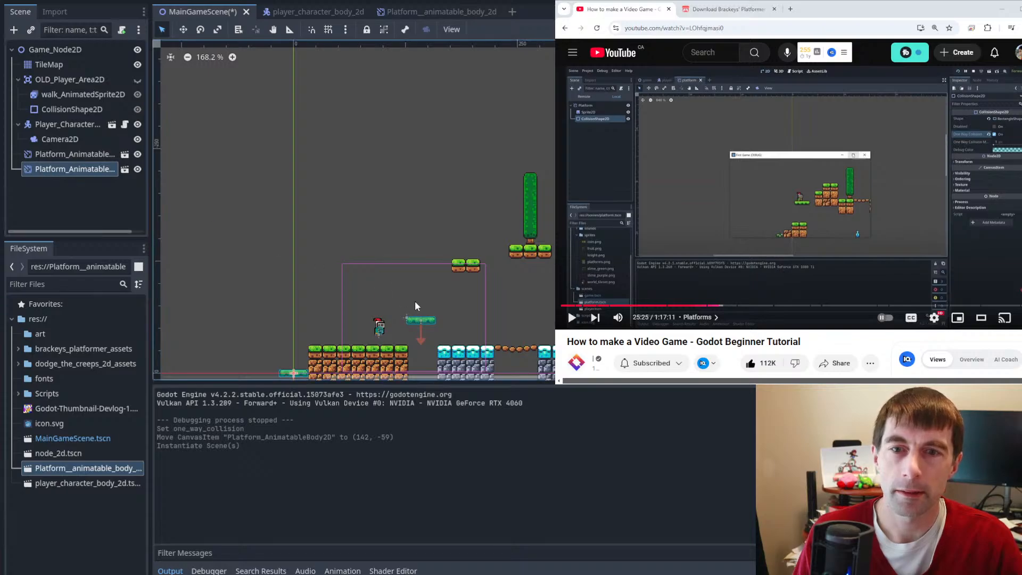
- Place the second platform at (97, -61) above the player and raise the first platform to (141, -89)
middle_drag(429, 324, 354, 252)
scroll(354, 252, up, 2)
scroll(341, 258, down, 2)
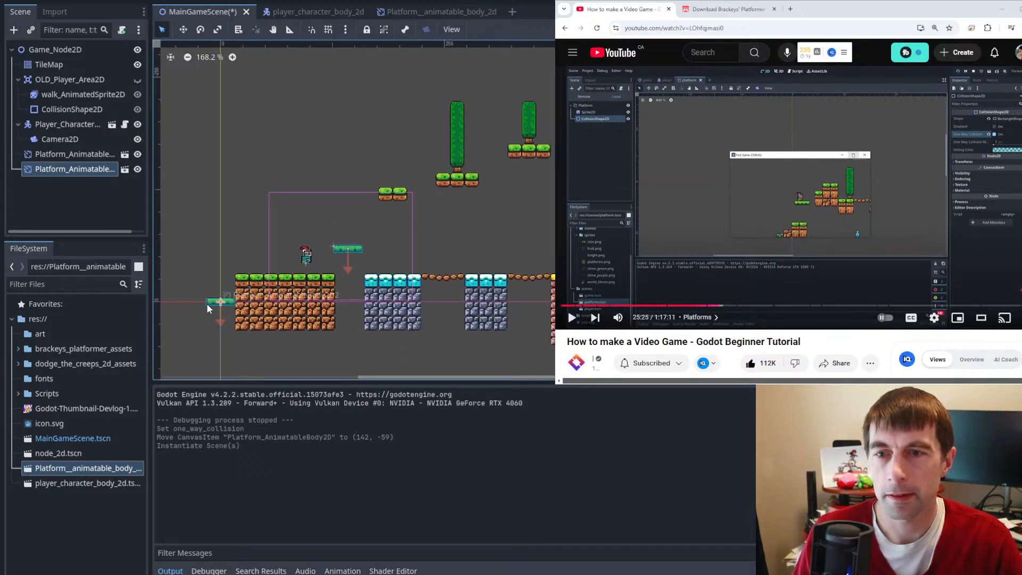
drag(210, 302, 353, 227)
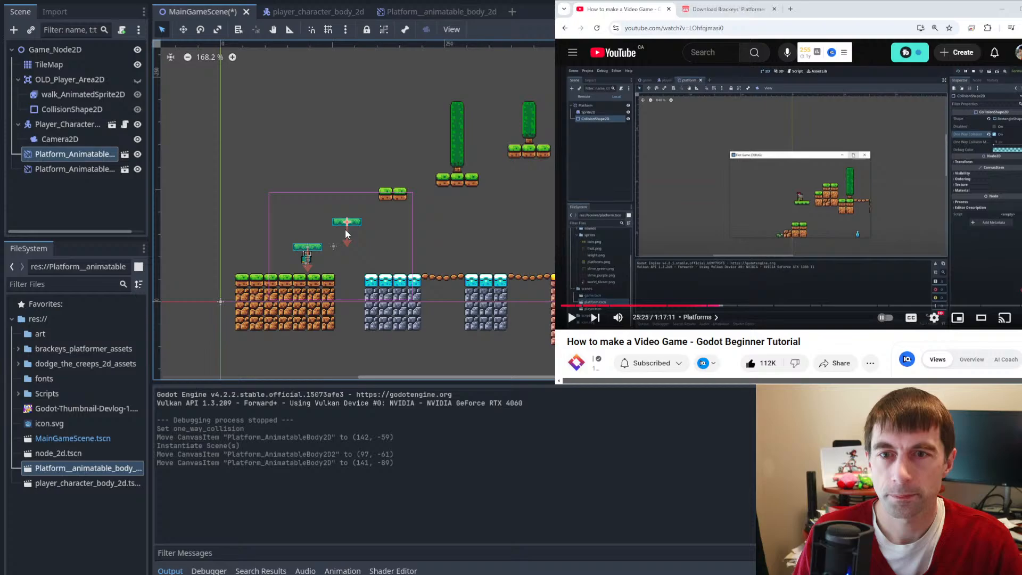
- Move the player character to (55, -32) on the grass blocks, clear of the lower platform, and save the main scene
click(308, 257)
scroll(306, 257, down, 2)
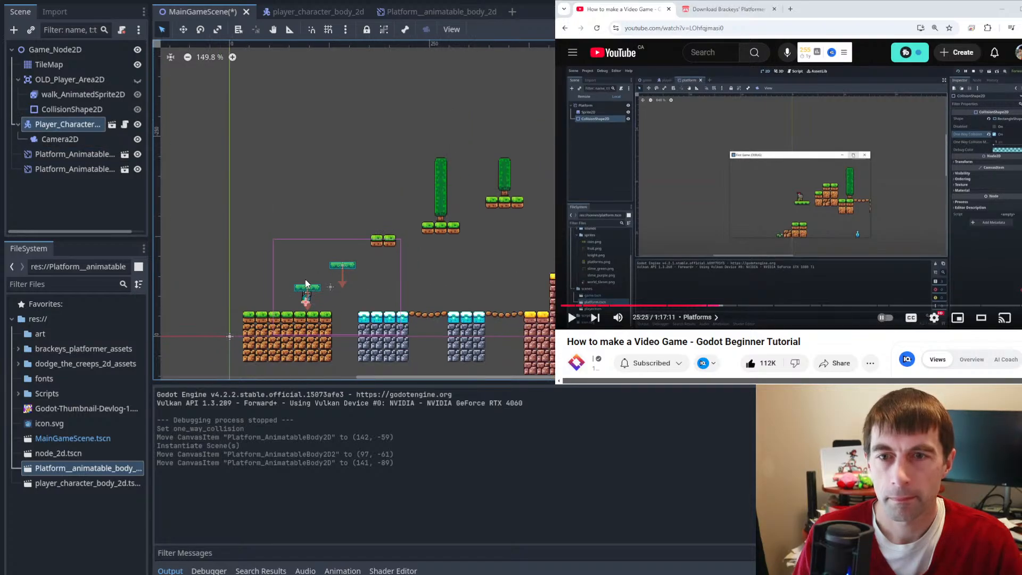
middle_drag(306, 283, 379, 305)
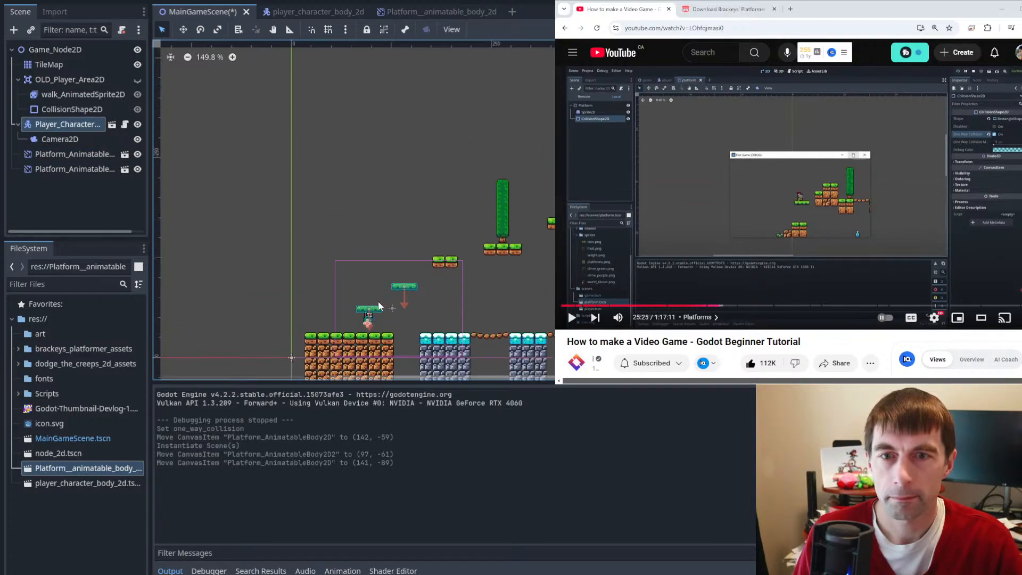
scroll(379, 306, up, 20)
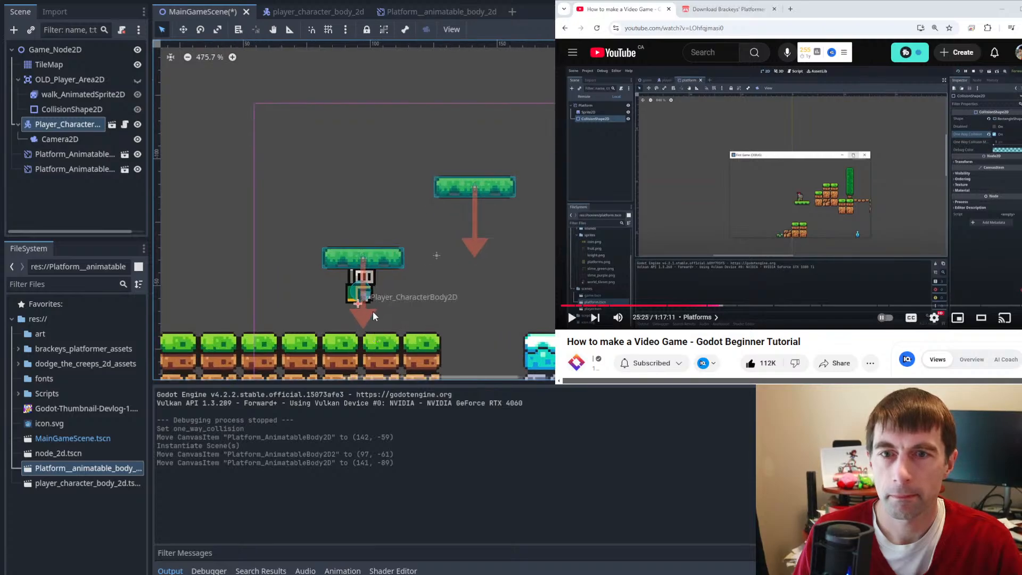
drag(366, 281, 268, 304)
key(ctrl+s)
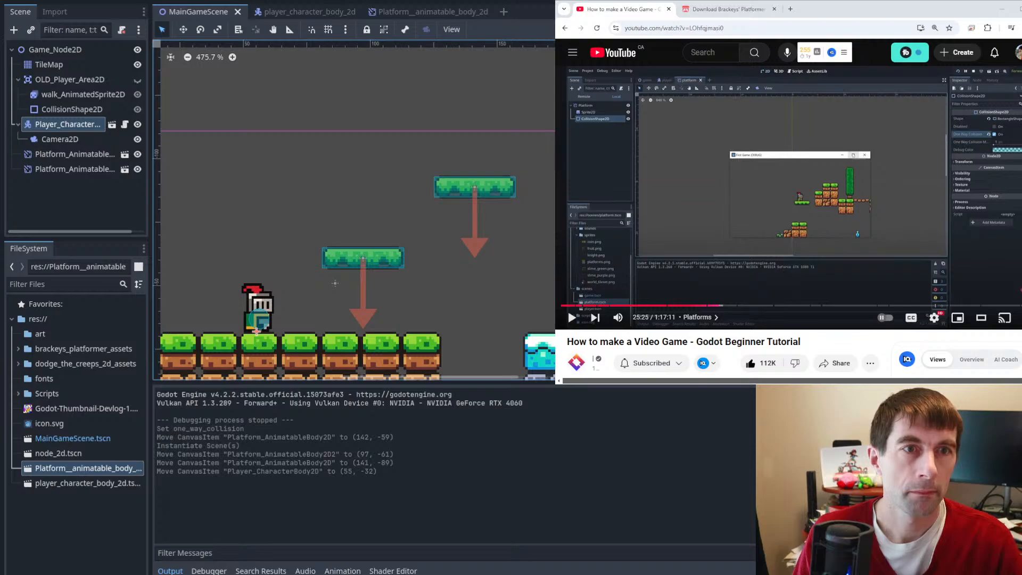
- Run the main game and jump the player from the grass blocks up through the lower one-way platform
key(F5)
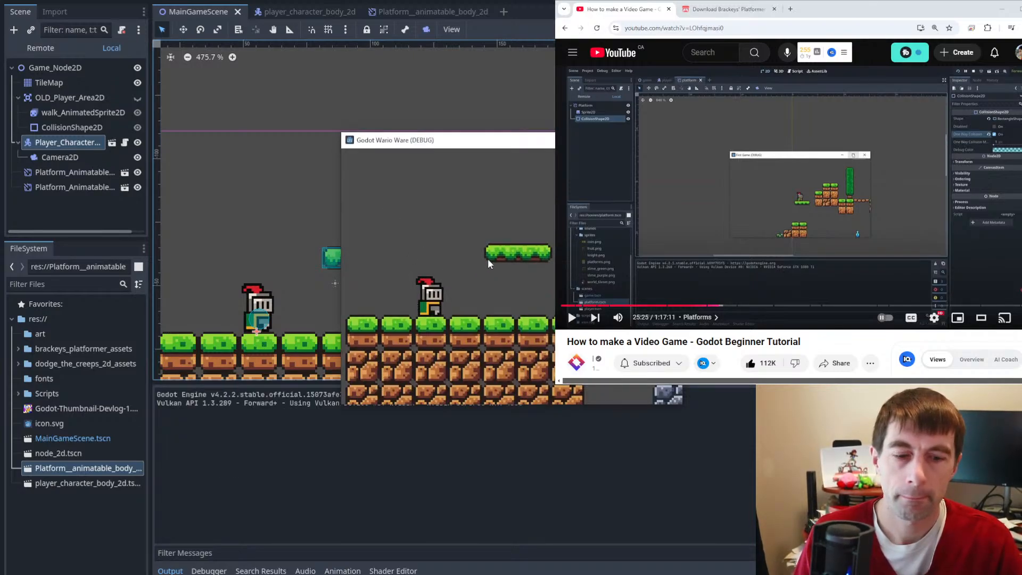
key(space)
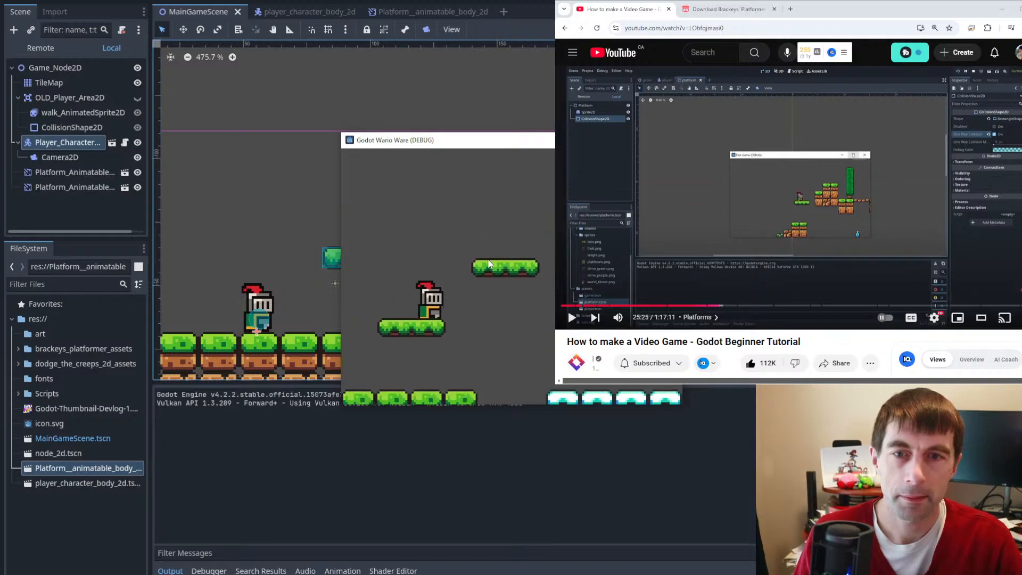
key(Left)
key(Right)
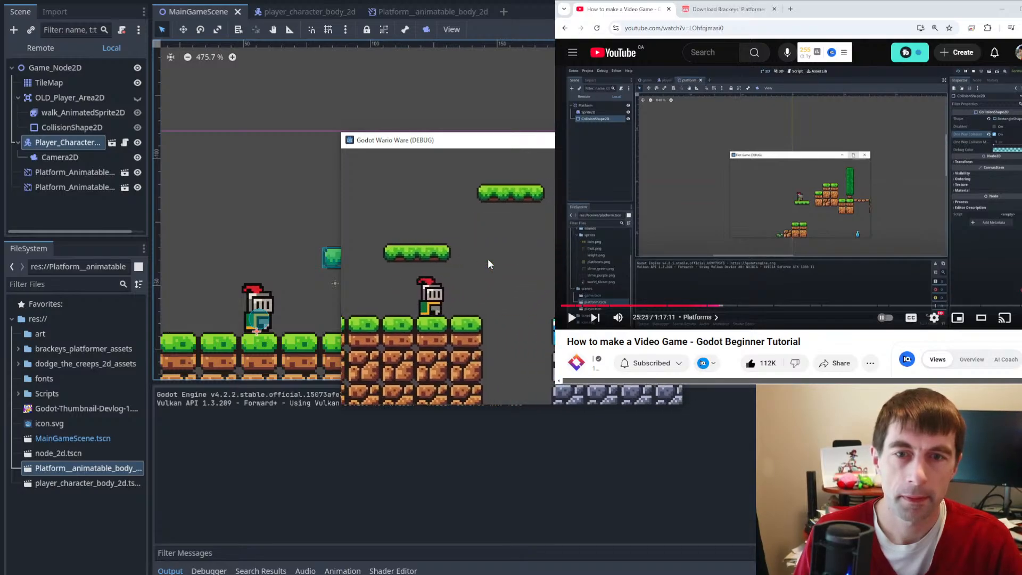
key(space)
key(Left)
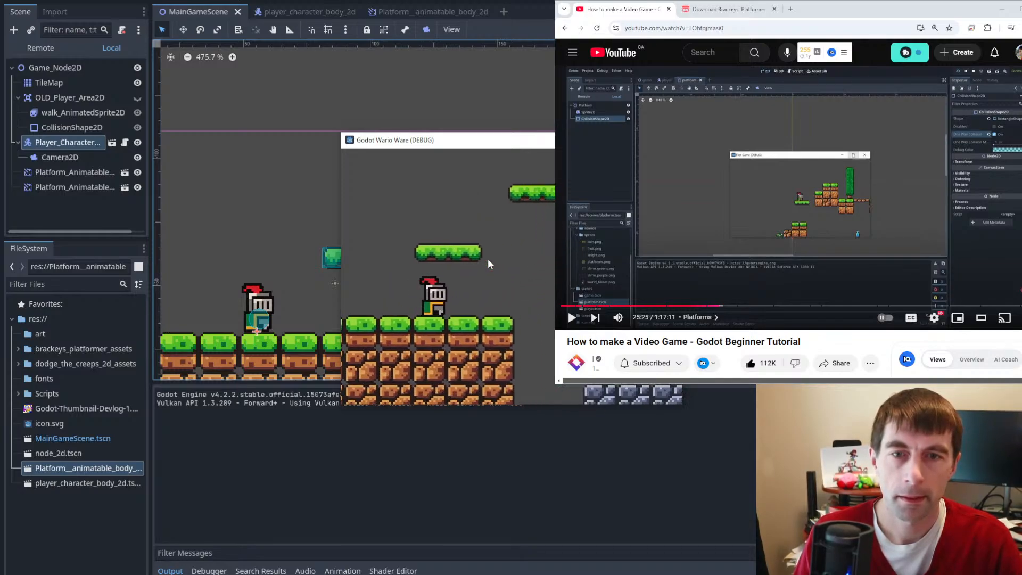
key(space)
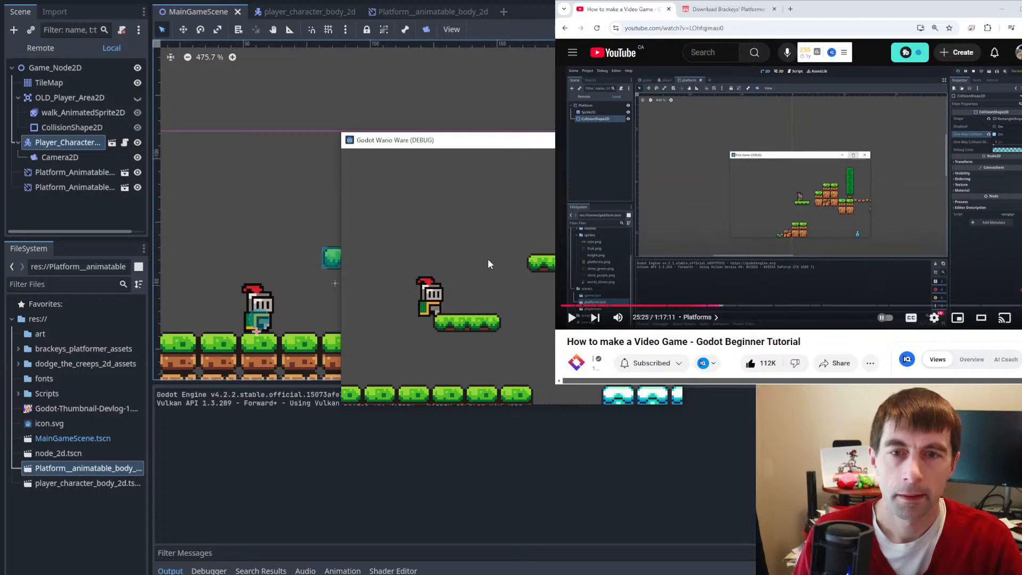
key(space)
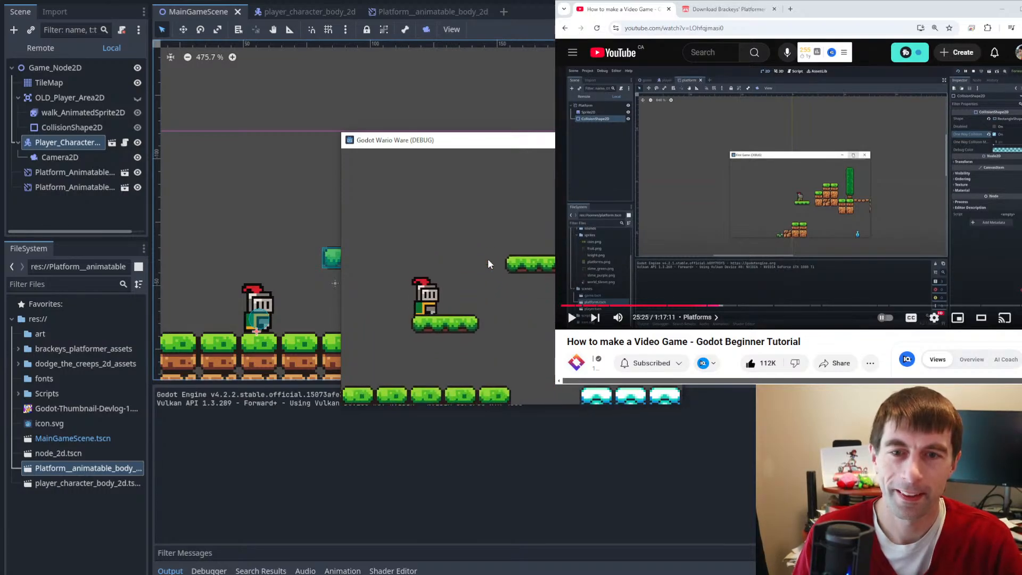
- Test the lower platform by moving the player back and forth and jumping repeatedly on it
key(Left)
key(Right)
key(space)
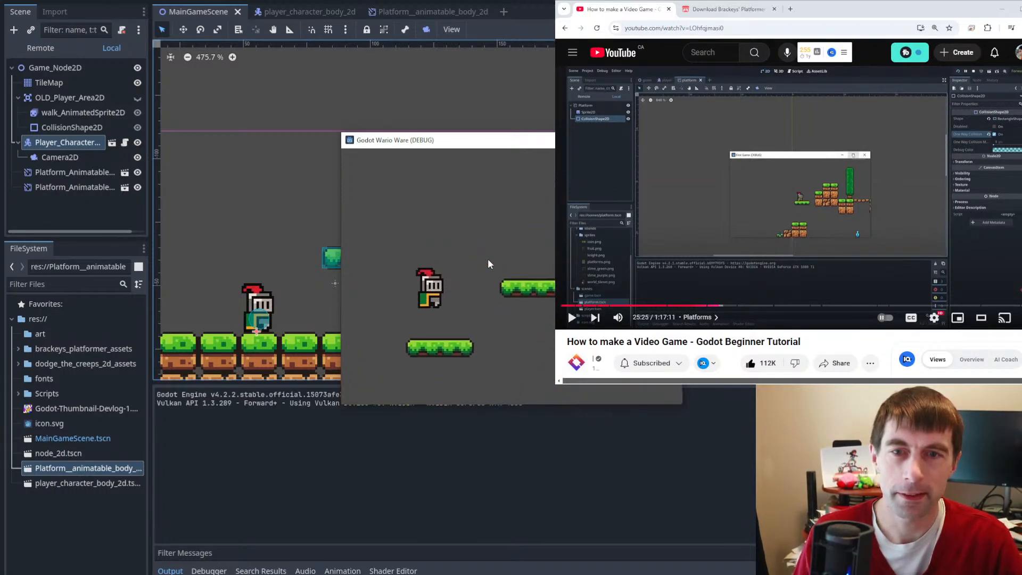
key(Left)
key(Right)
key(space)
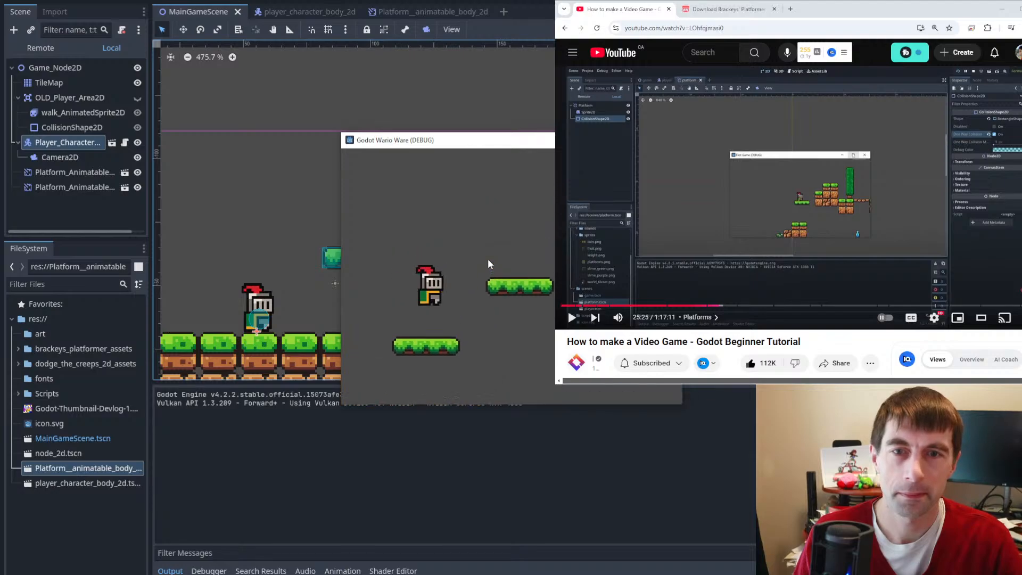
key(Left)
key(space)
key(Right)
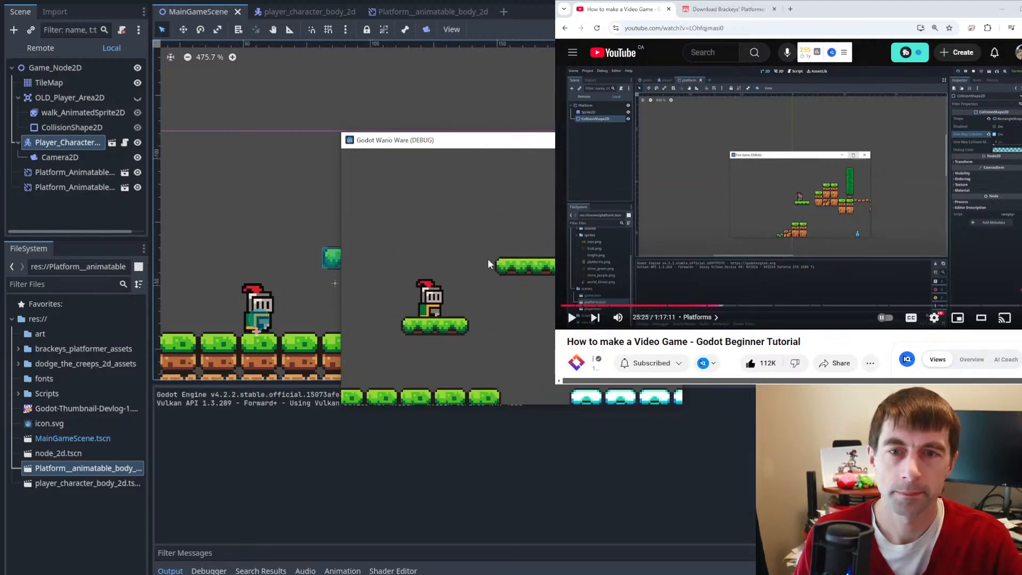
key(Right)
key(space)
key(Left)
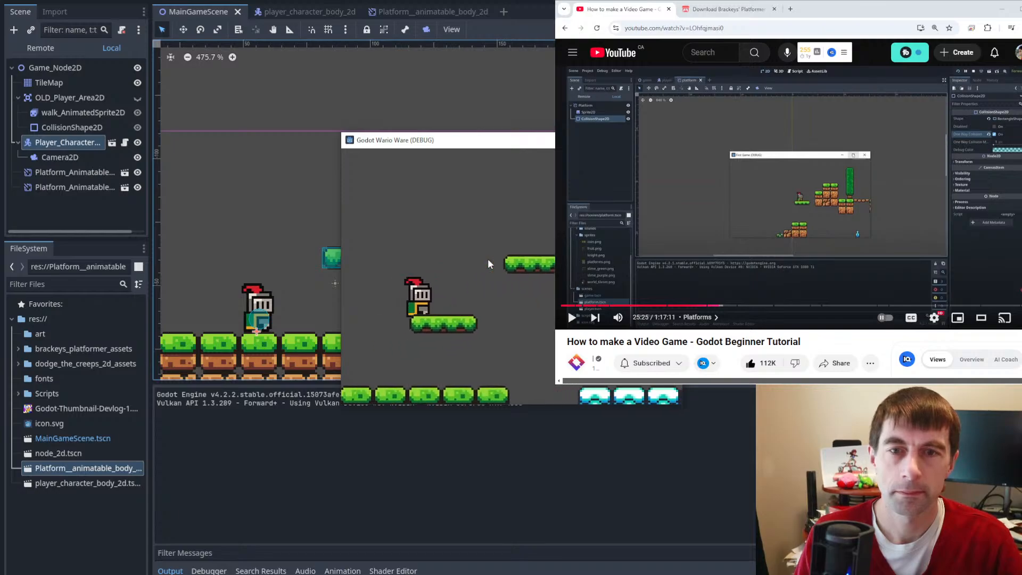
key(Right)
key(space)
key(Left)
key(space)
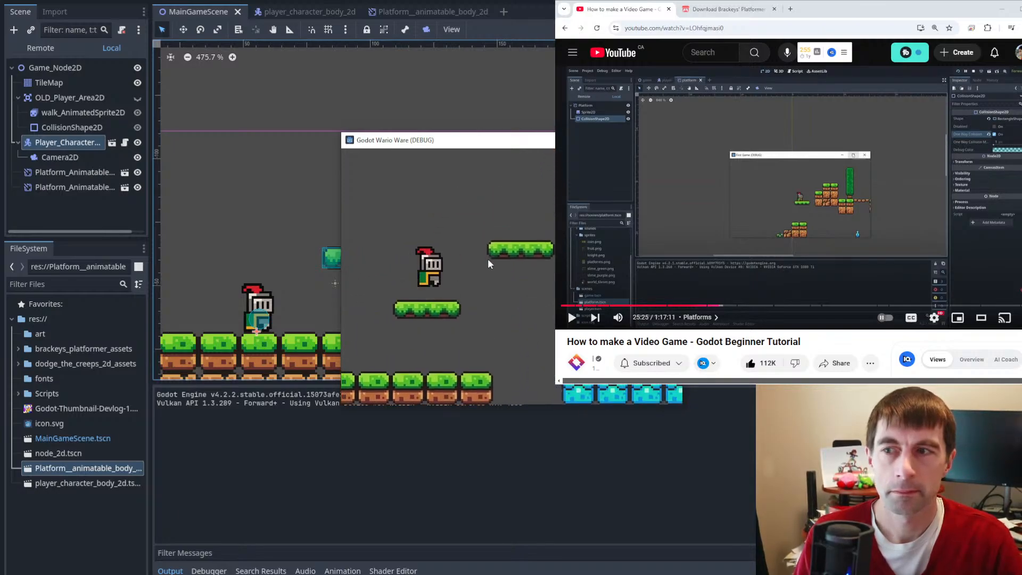
- Jump the player onto the higher platform and across the floating blocks to the tree, moving the game window clear of the browser, and end the test
key(space)
key(Right)
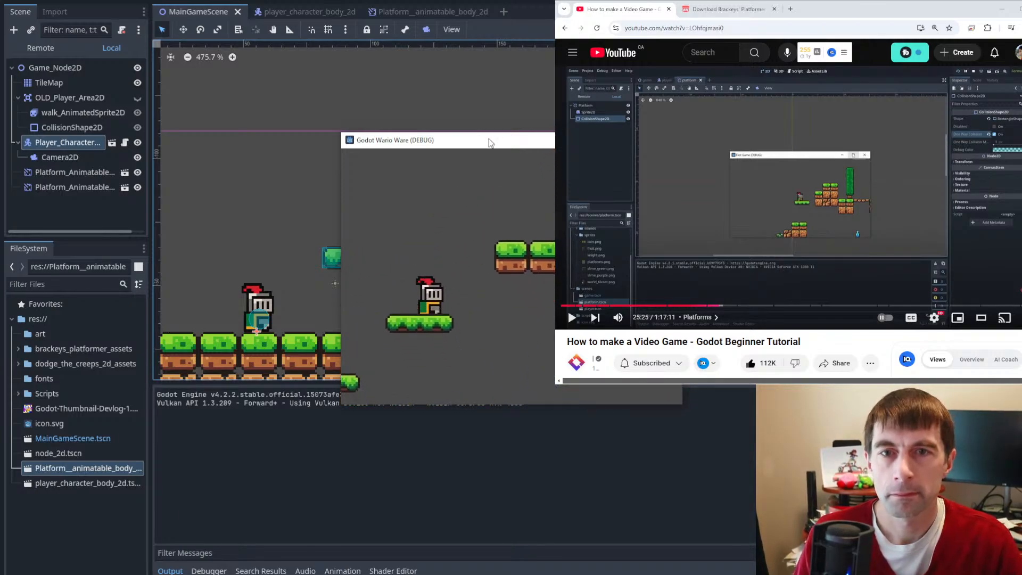
drag(490, 141, 326, 142)
key(Right)
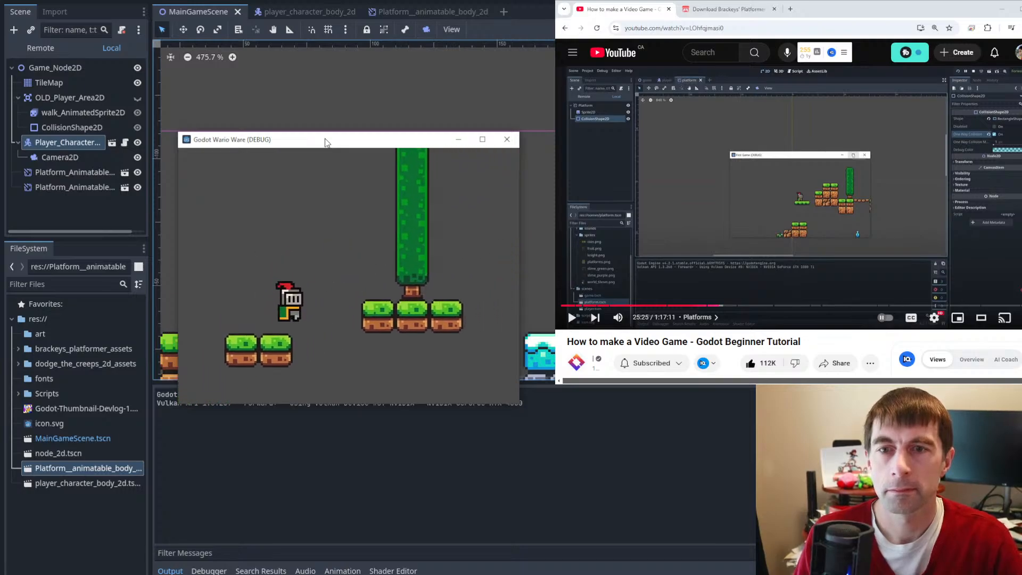
key(space)
key(Right)
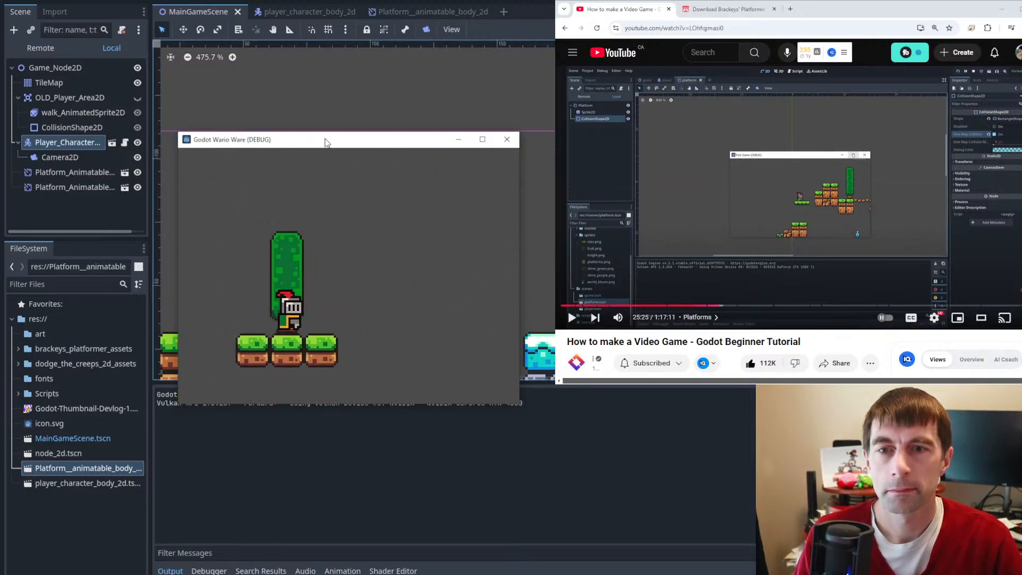
click(506, 140)
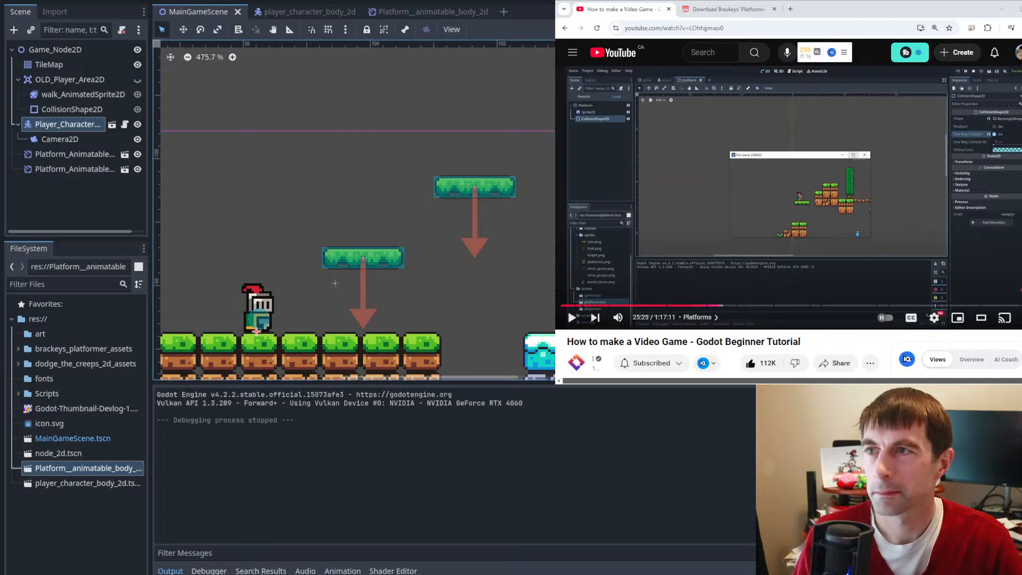
- Follow the YouTube tutorial and change the Z Index of the player character scene's root node
click(864, 147)
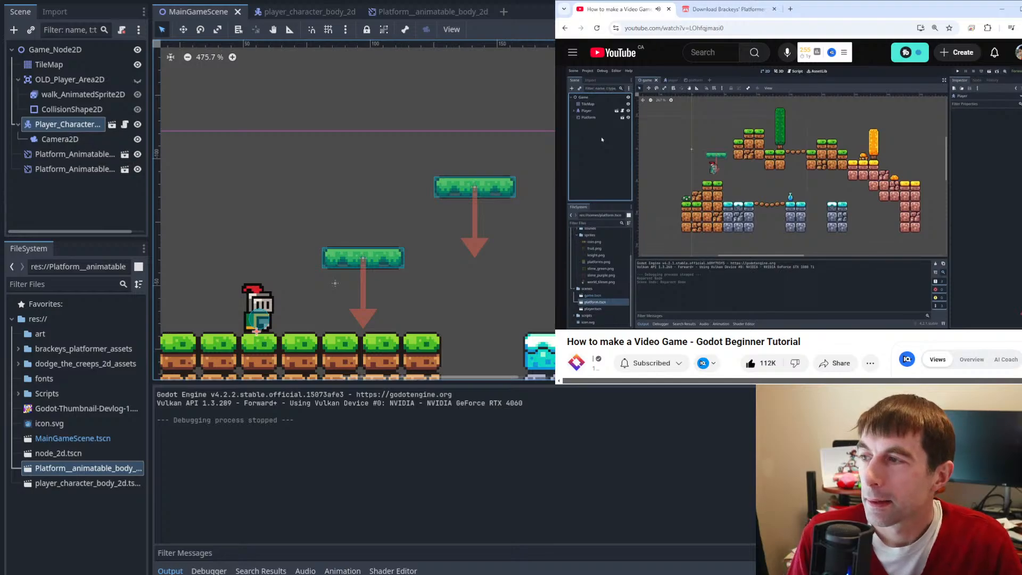
mouse_move(708, 130)
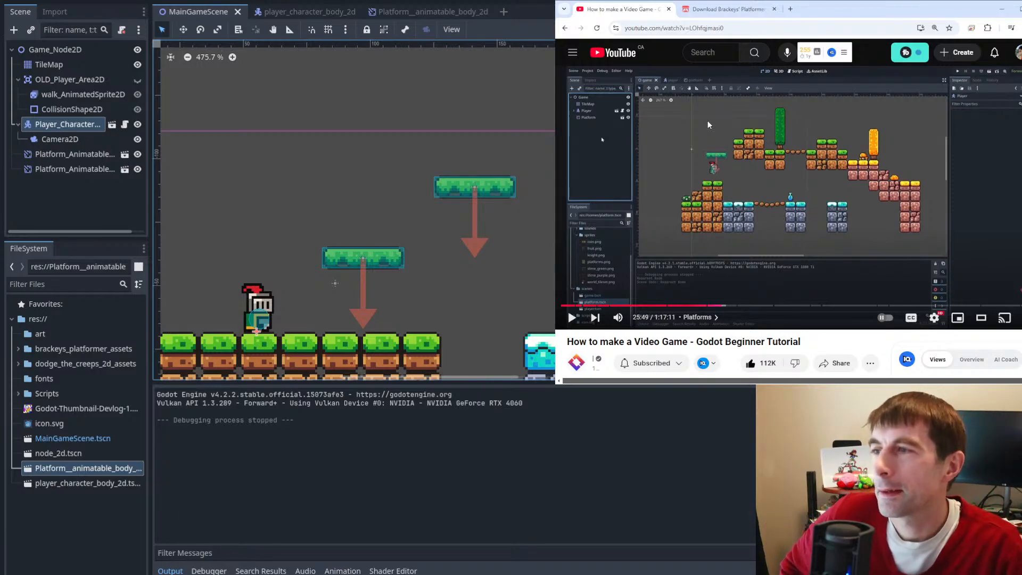
click(42, 126)
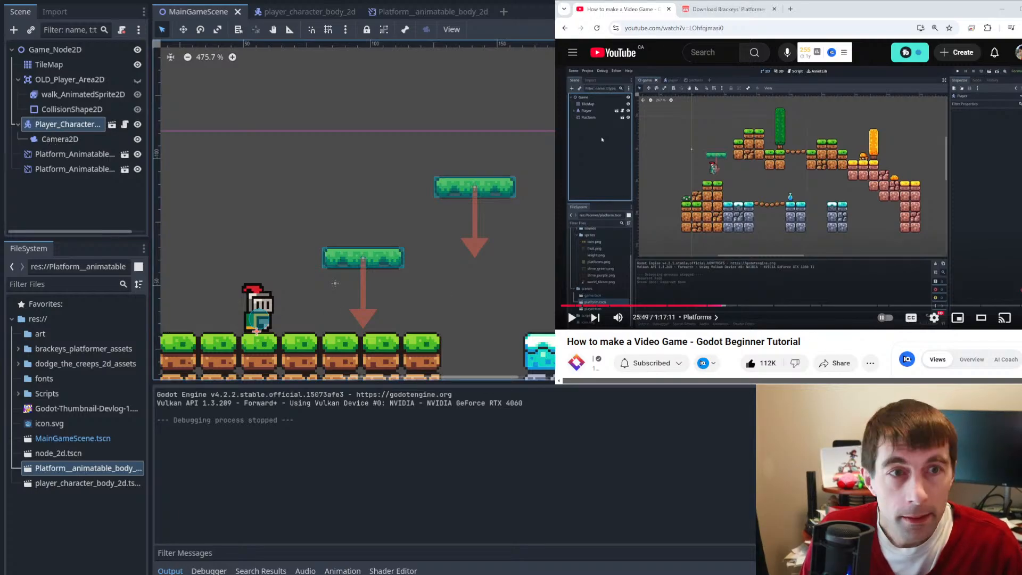
click(825, 121)
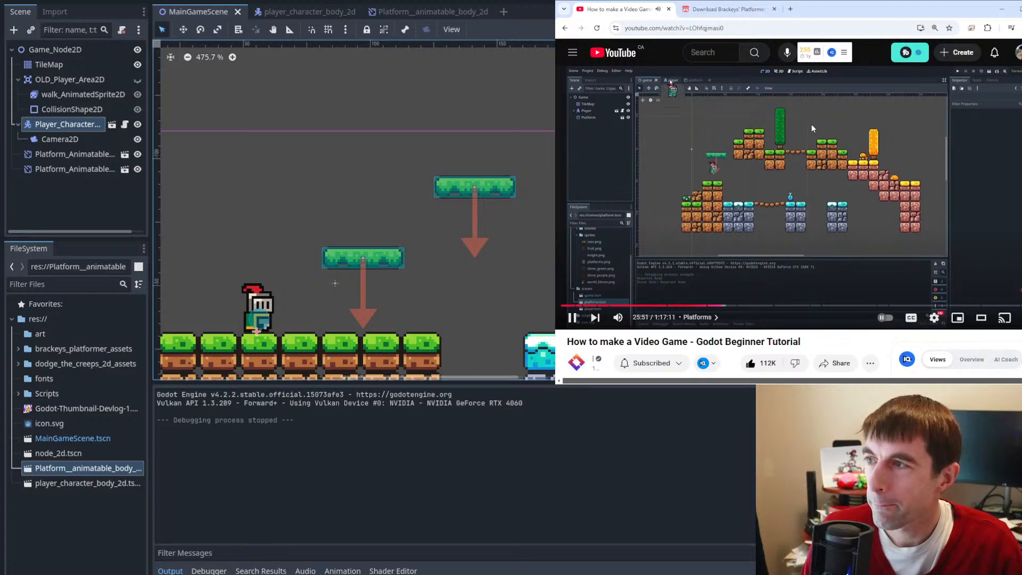
click(288, 10)
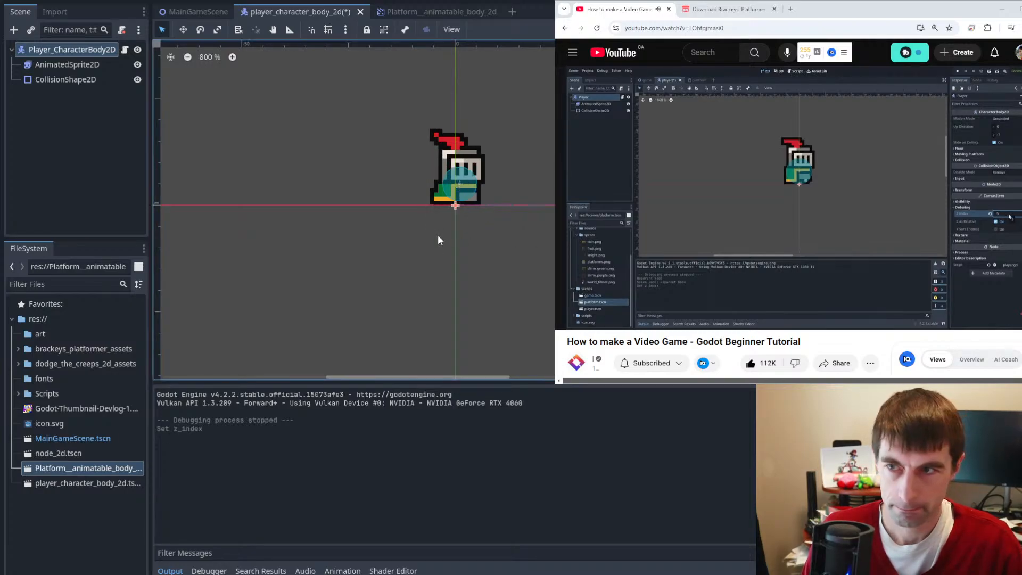
click(879, 148)
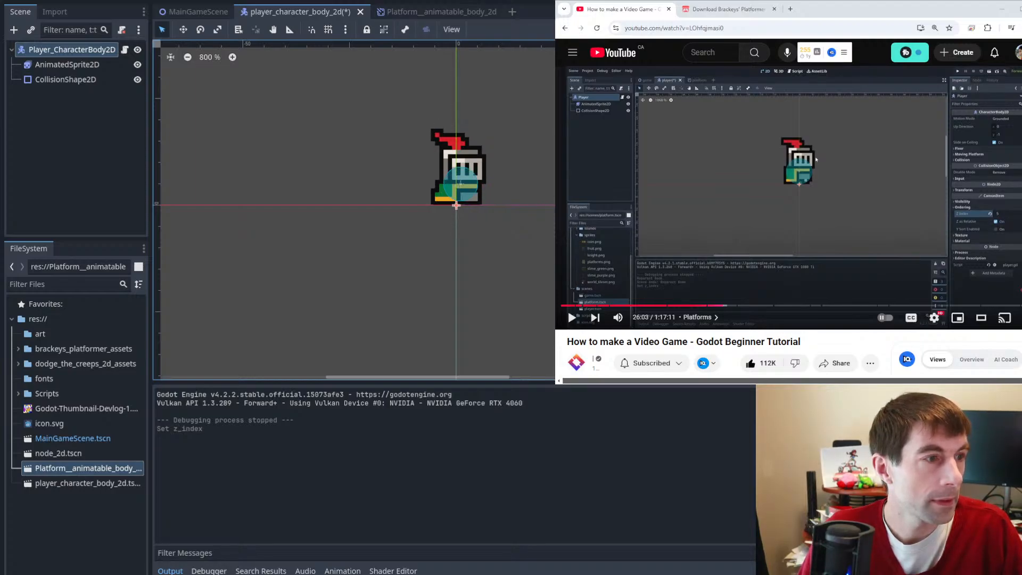
- Switch to the Mario Wiki page in the browser and look through the list of Super Mario Bros. 2 enemies
drag(1011, 1, 425, 2)
scroll(434, 257, down, 3)
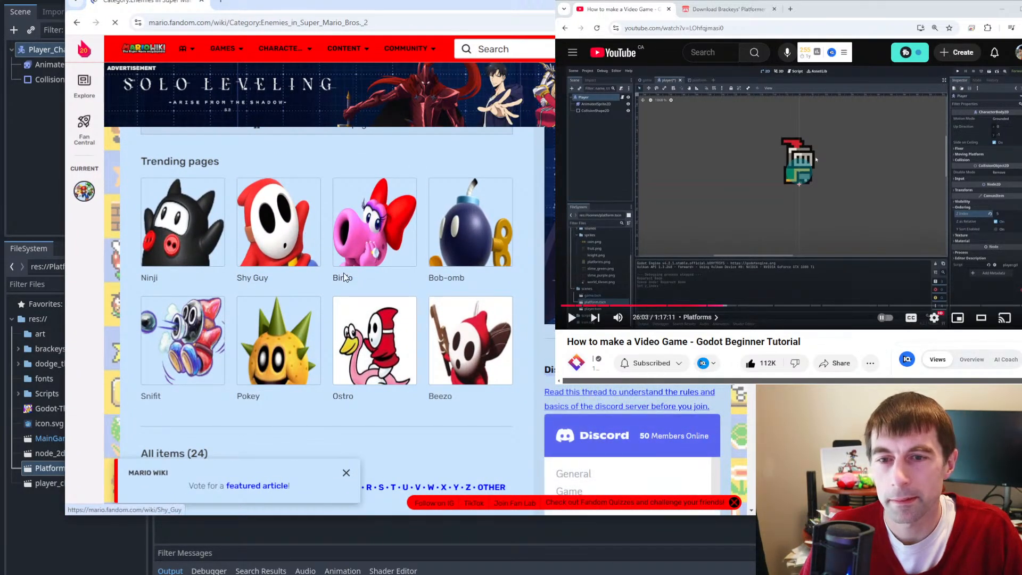
scroll(375, 346, down, 1)
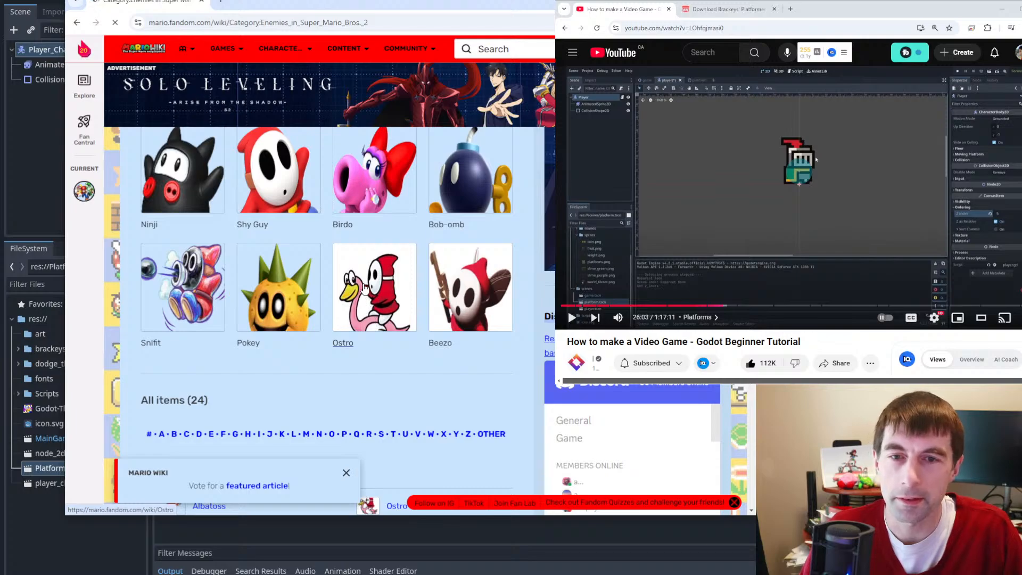
scroll(364, 290, down, 1)
scroll(473, 301, up, 1)
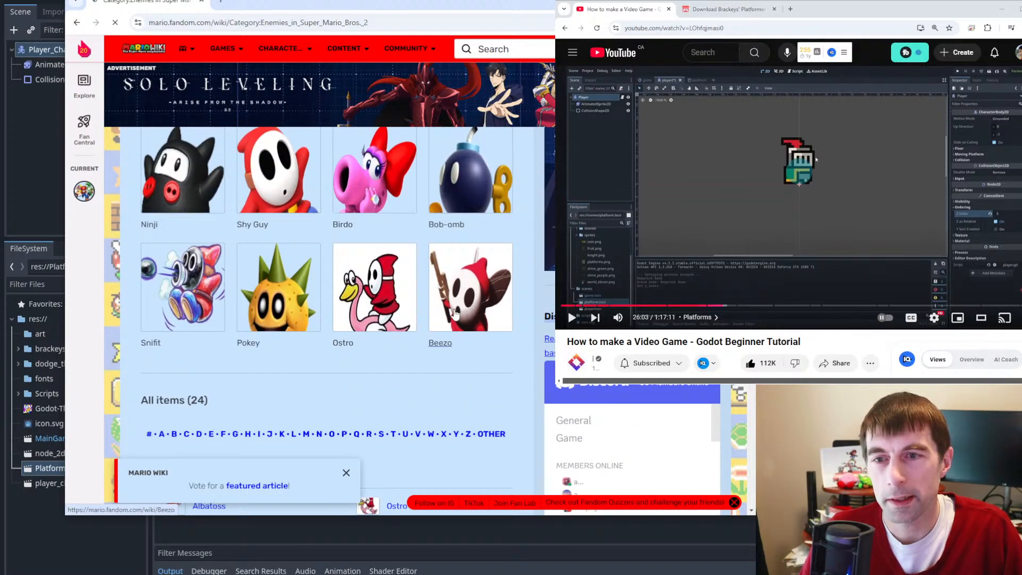
scroll(458, 314, down, 5)
scroll(455, 314, down, 3)
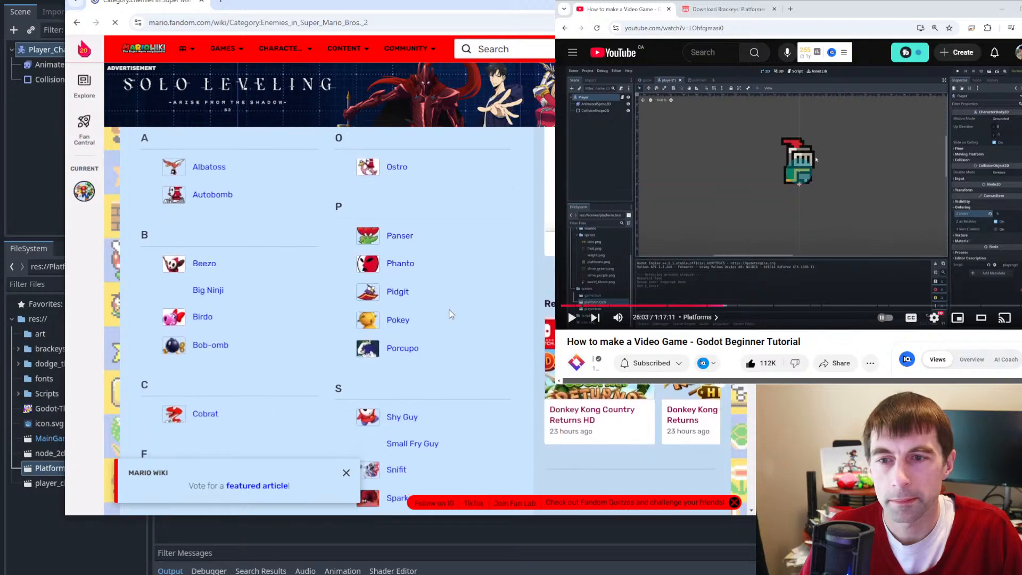
scroll(452, 314, down, 3)
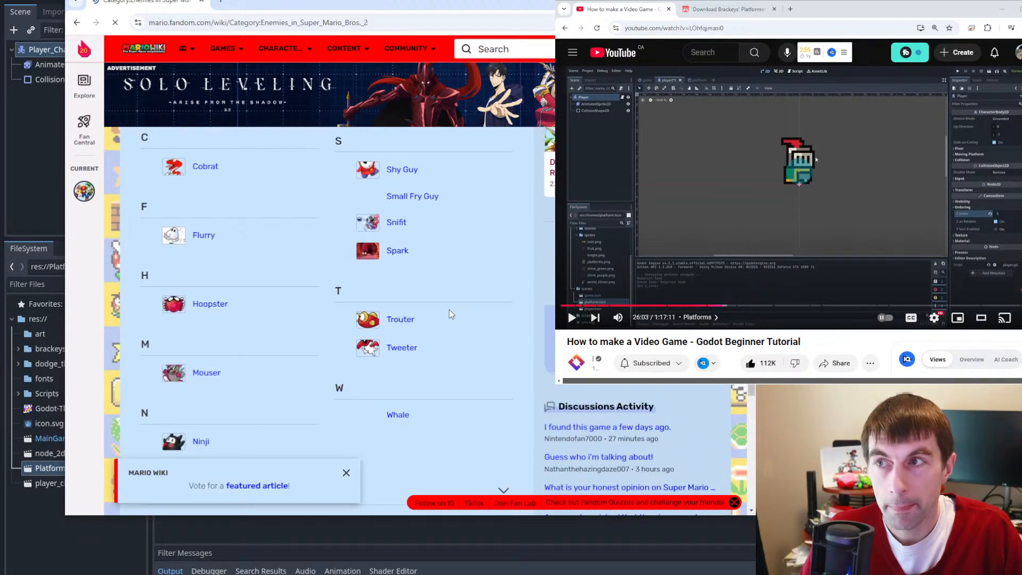
scroll(451, 314, down, 3)
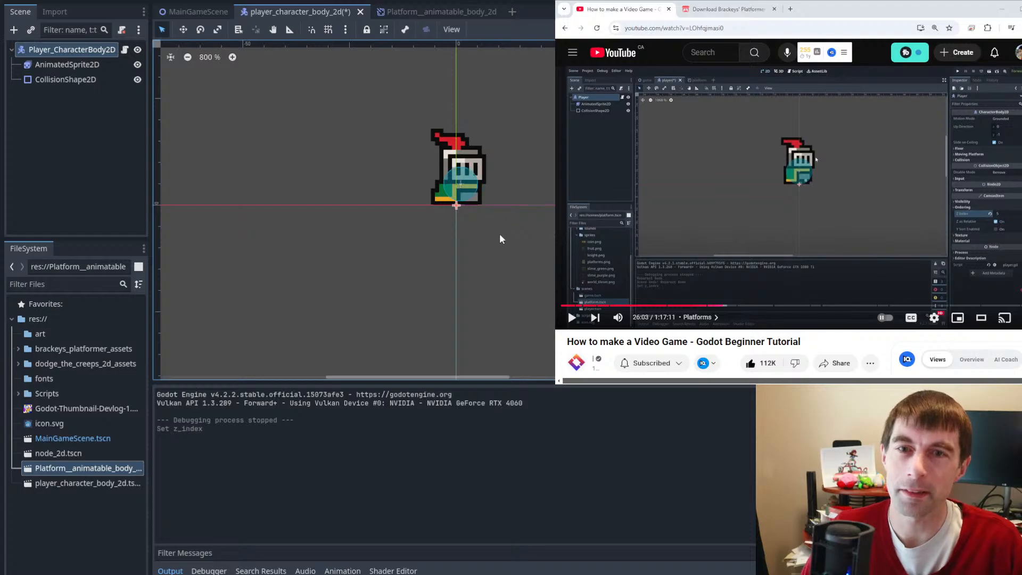
- Save the player character scene with its new Z Index
middle_drag(499, 239, 494, 247)
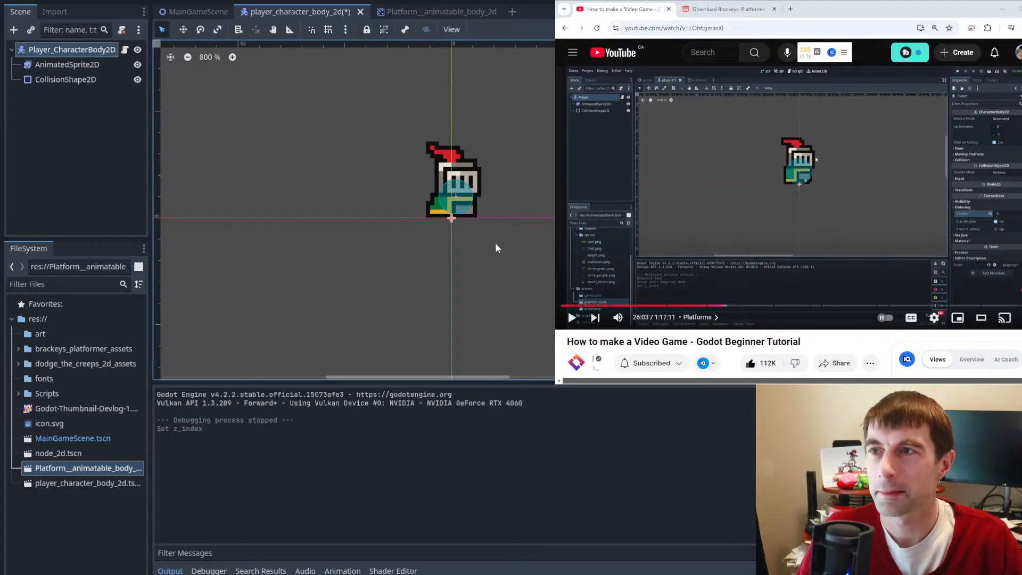
key(ctrl+s)
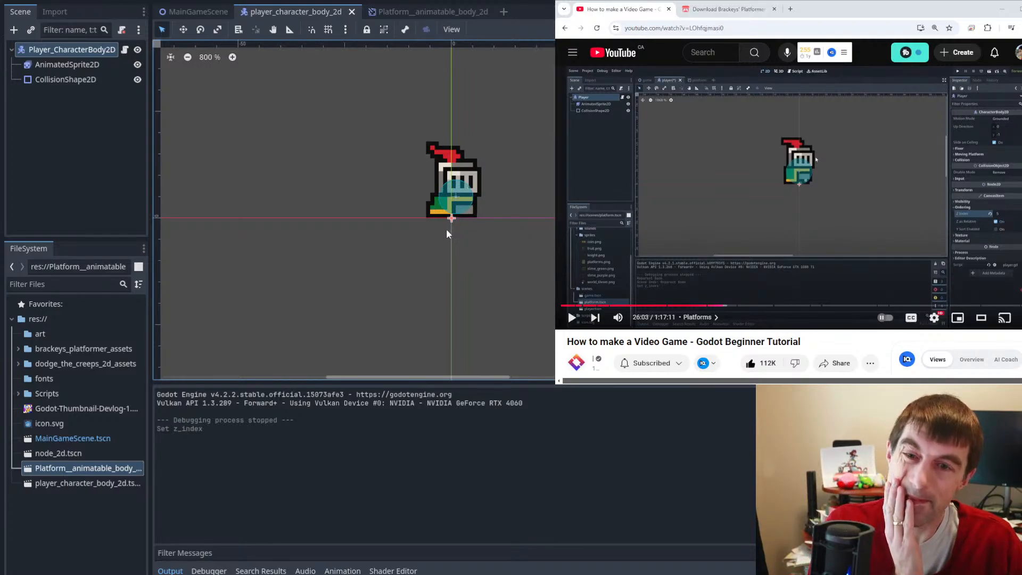
middle_drag(407, 258, 275, 270)
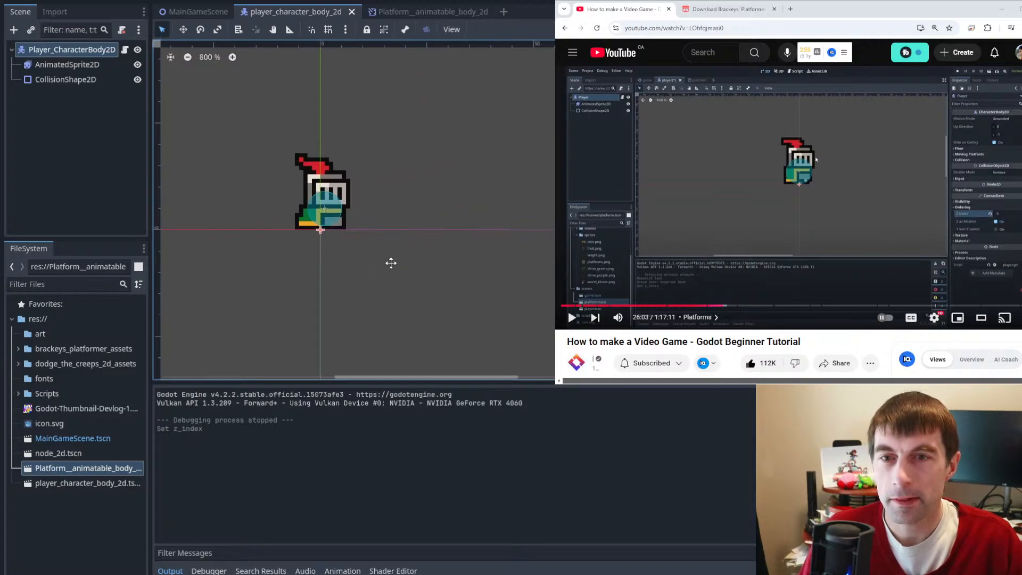
middle_drag(390, 263, 349, 279)
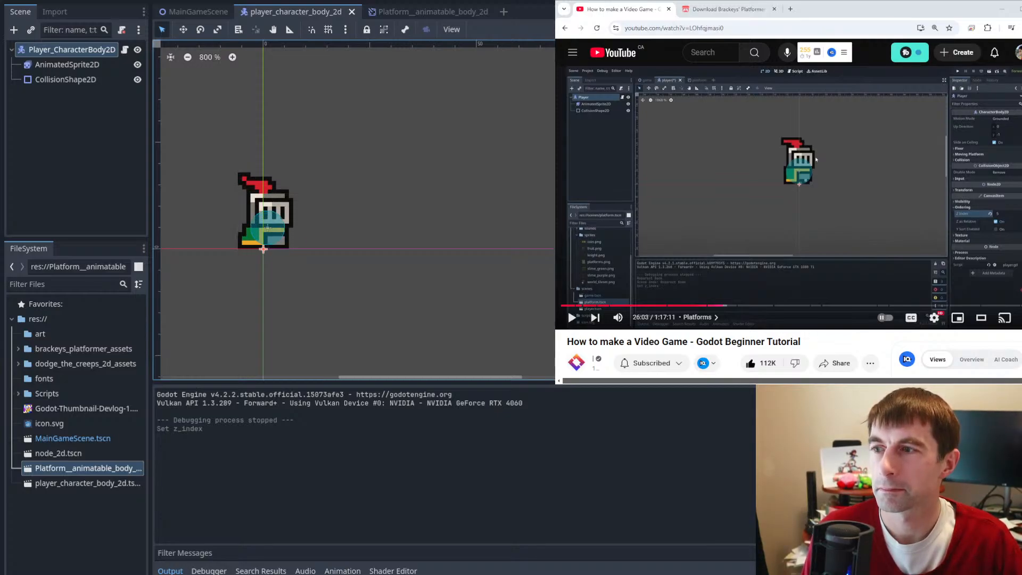
- Continue the YouTube tutorial up to the point where its game is run, pausing along the way
click(815, 159)
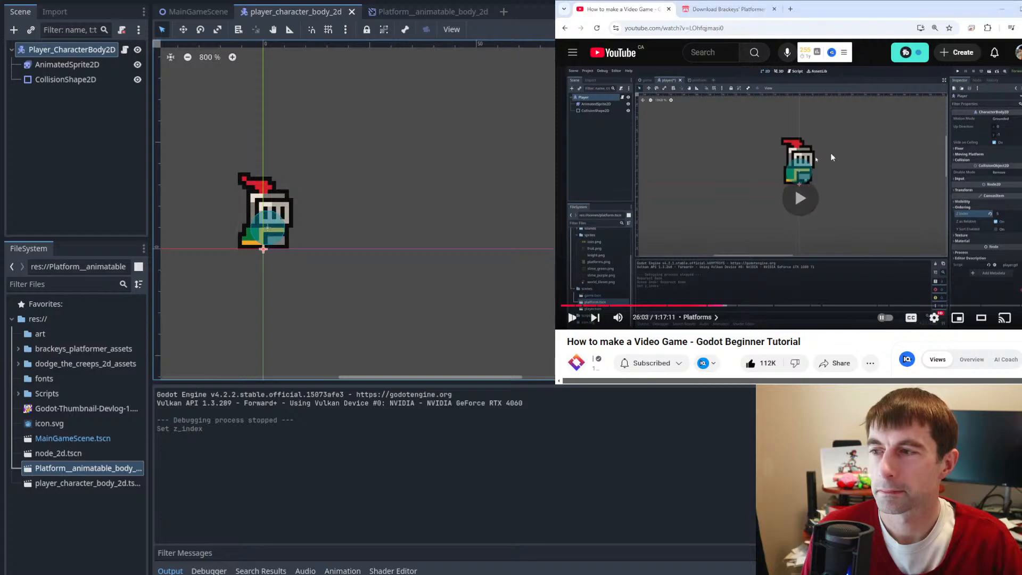
click(825, 139)
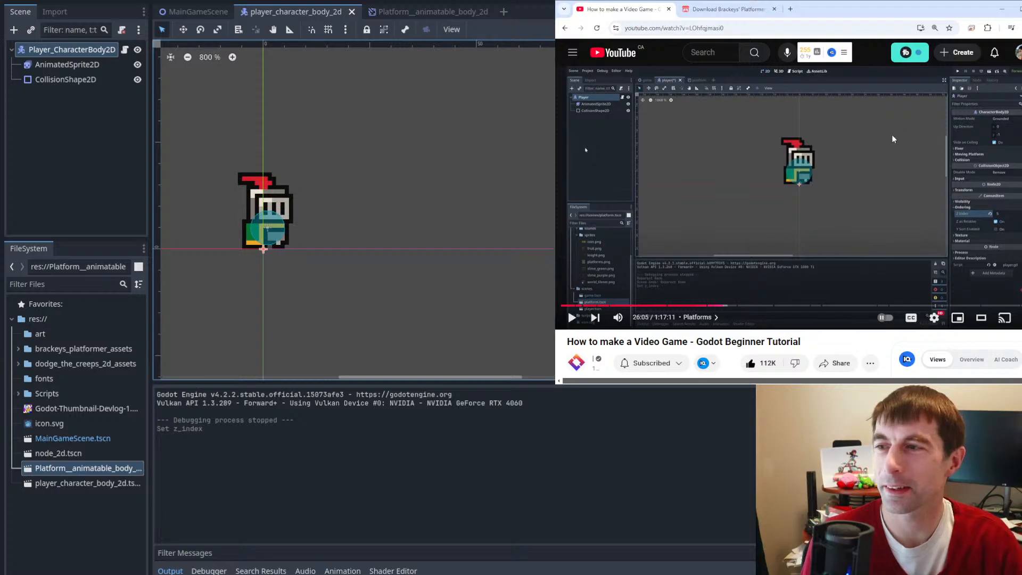
click(873, 130)
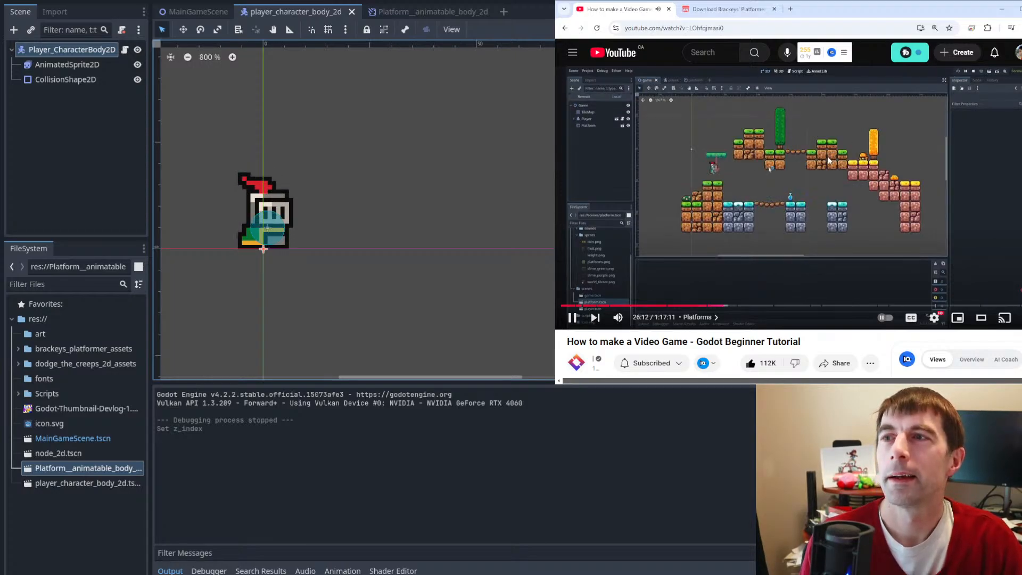
click(828, 160)
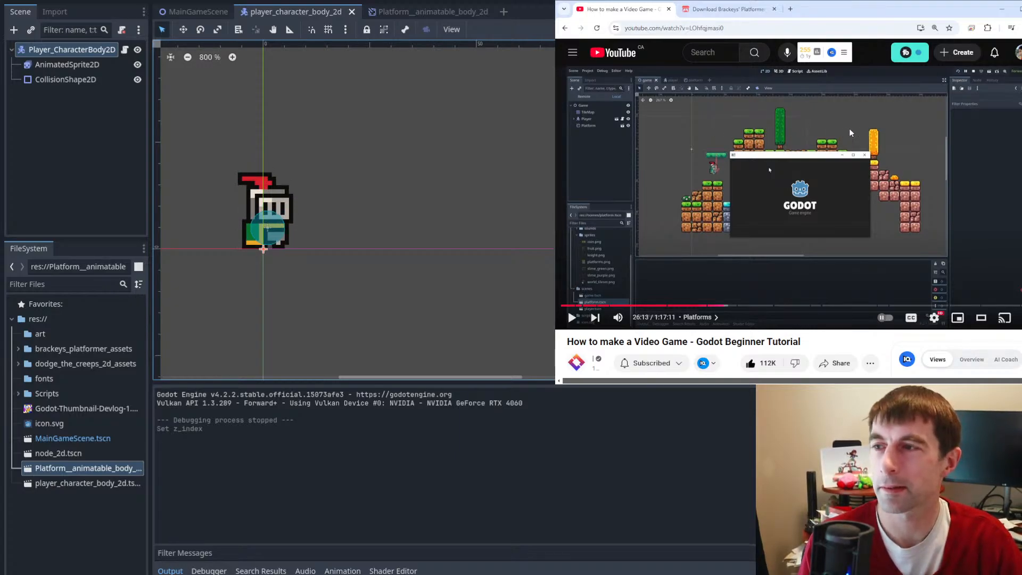
- Play the YouTube tutorial a few seconds further into its game test and pause it
click(883, 132)
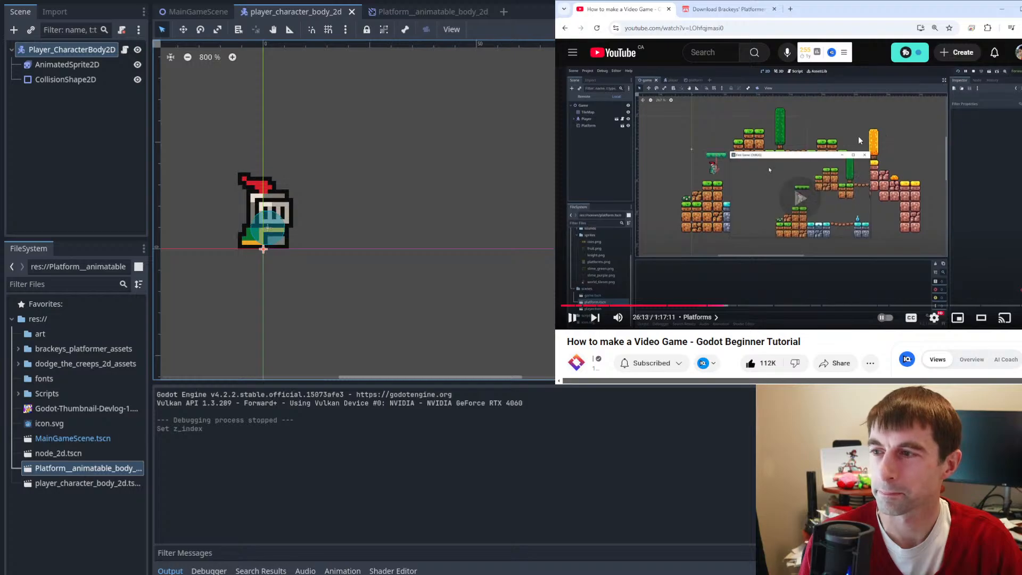
click(806, 166)
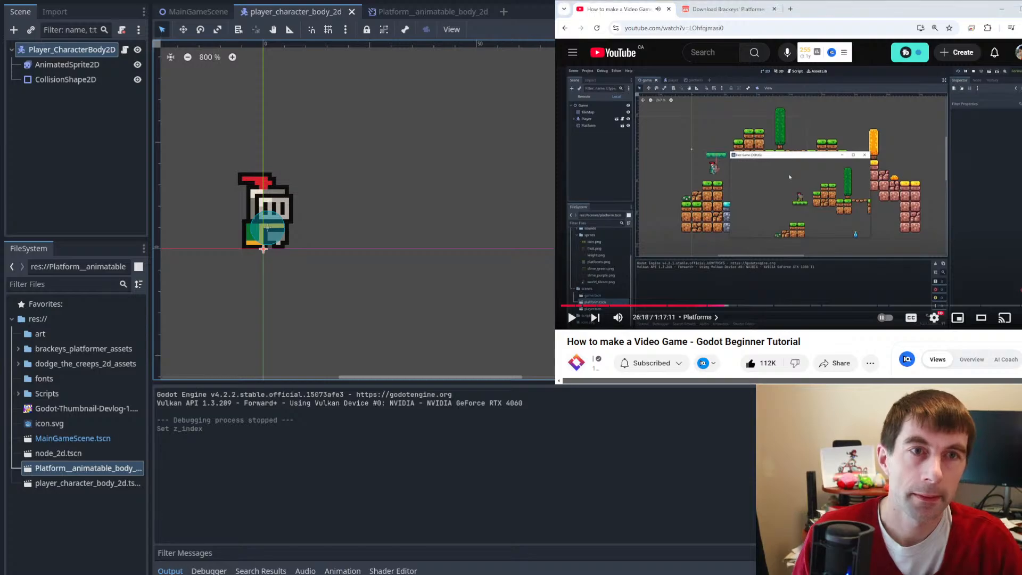
- Run the project, move the game window aside, and test jumping the knight from the ground up through both one-way platforms
key(F5)
drag(278, 144, 104, 113)
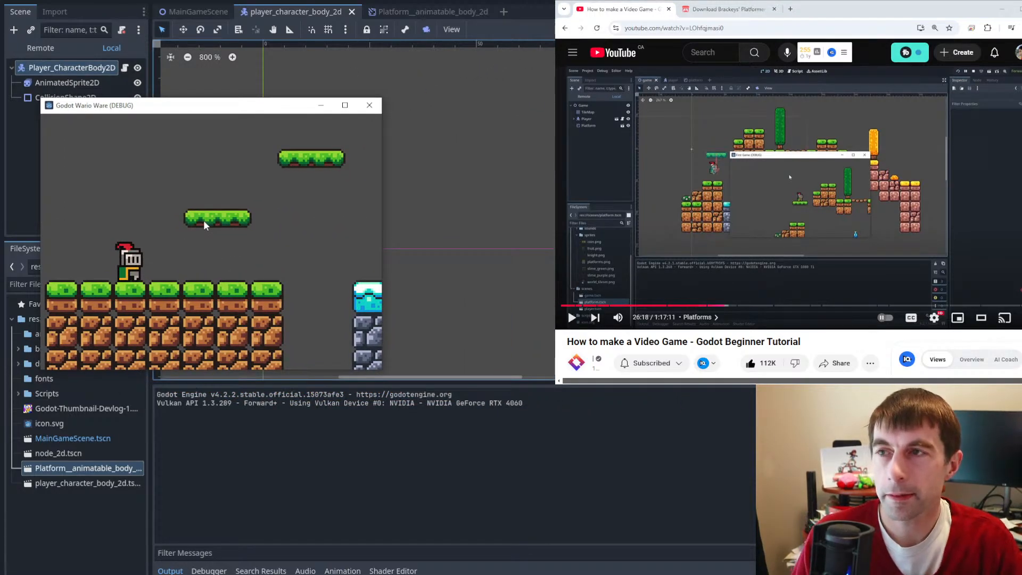
key(Right)
key(space)
key(Left)
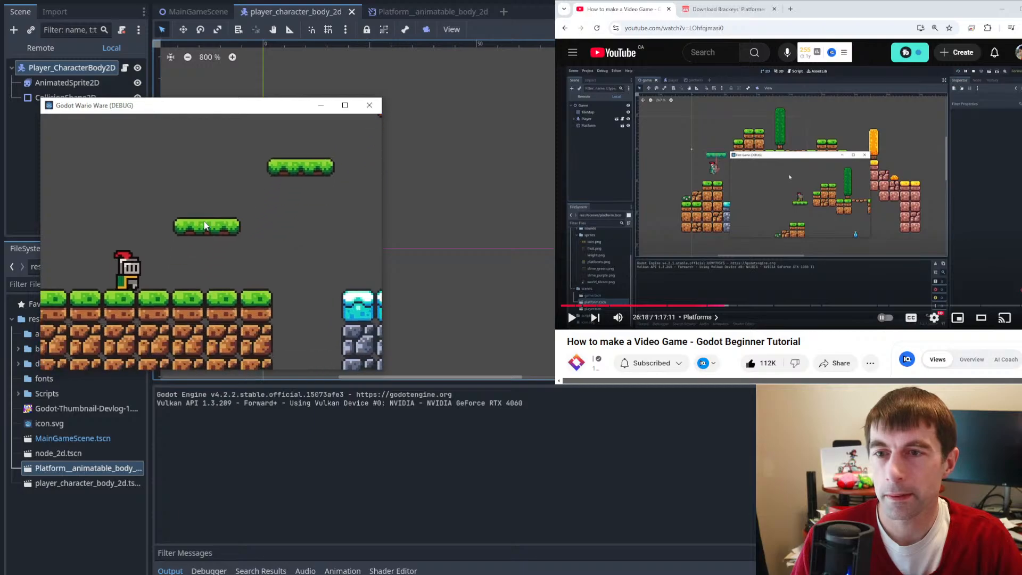
key(Right)
key(space)
key(Left)
key(Right)
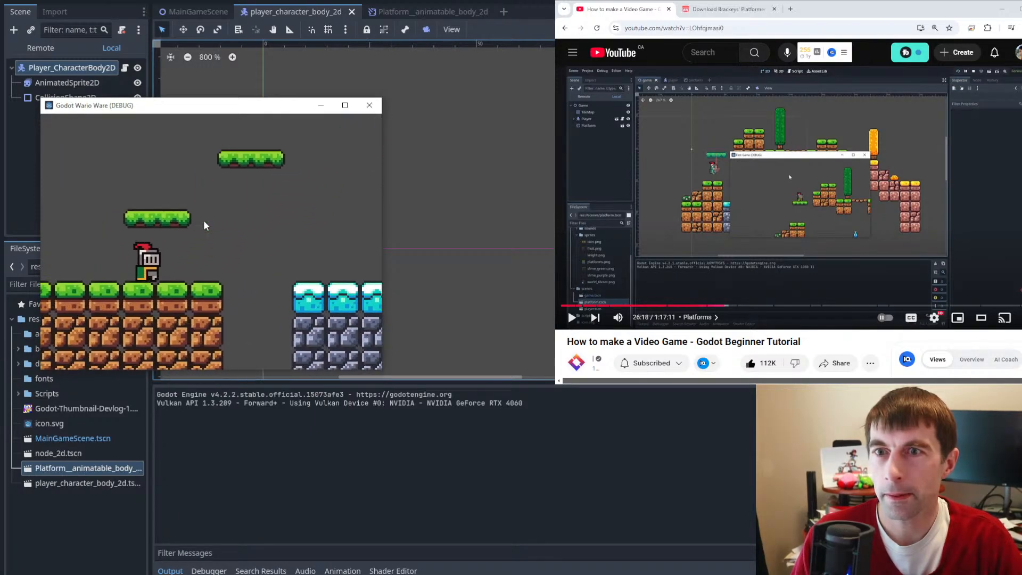
key(space)
key(space)
key(Right)
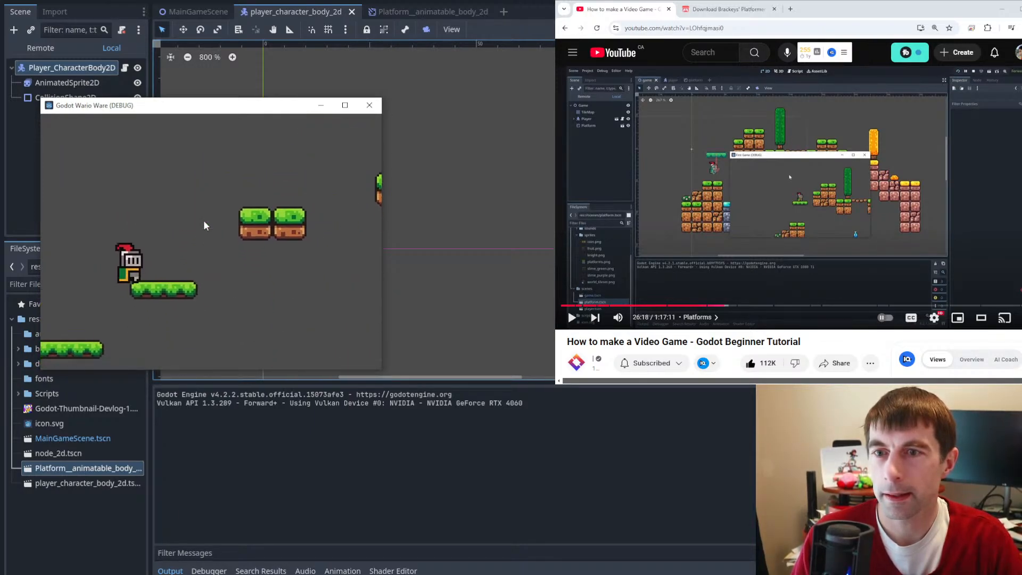
- Drop the knight back to the ground and climb over the one-way platforms to the grass blocks with trees
key(Left)
key(Right)
key(space)
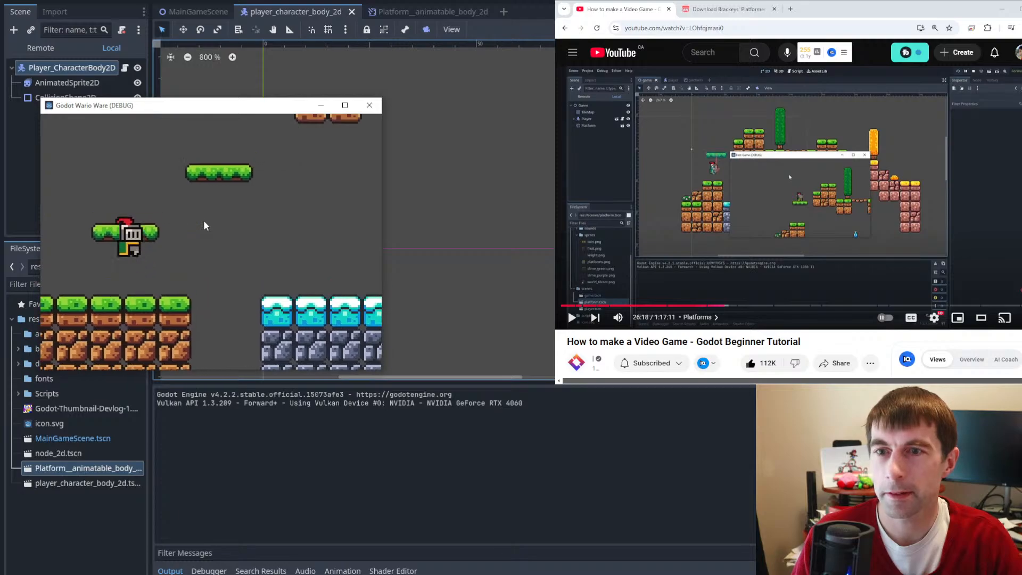
key(space)
key(Right)
key(space)
key(Right)
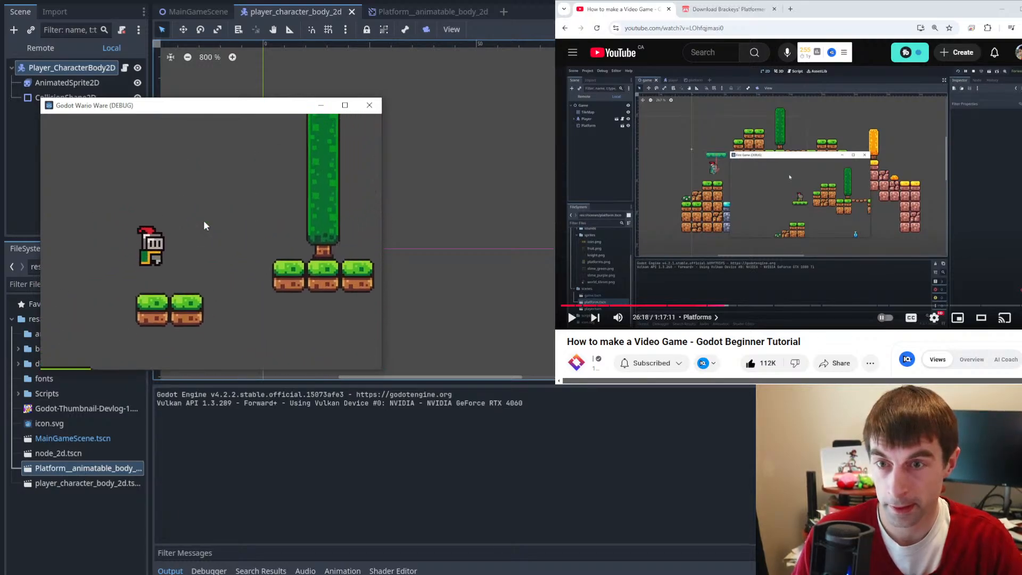
key(Left)
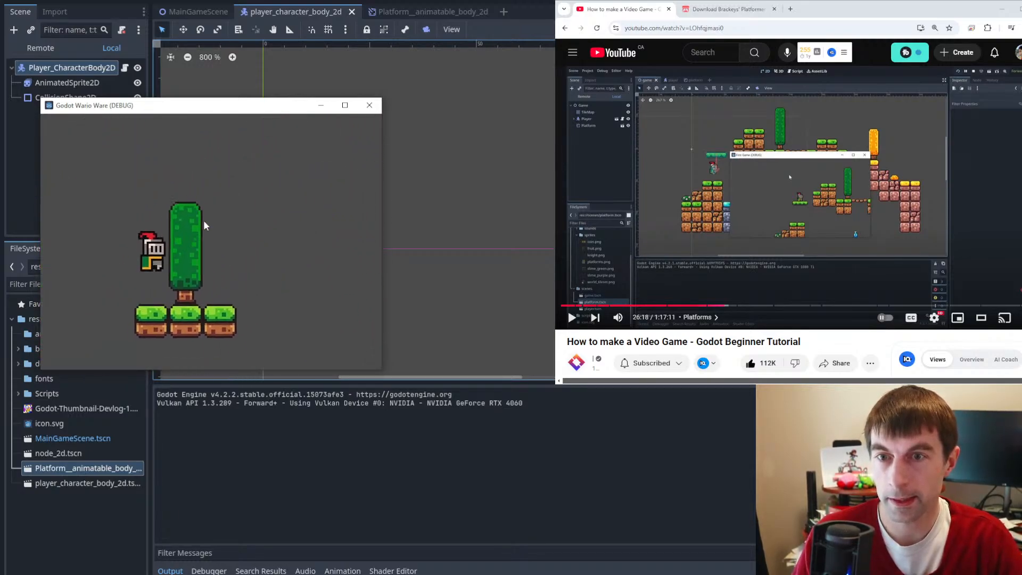
key(space)
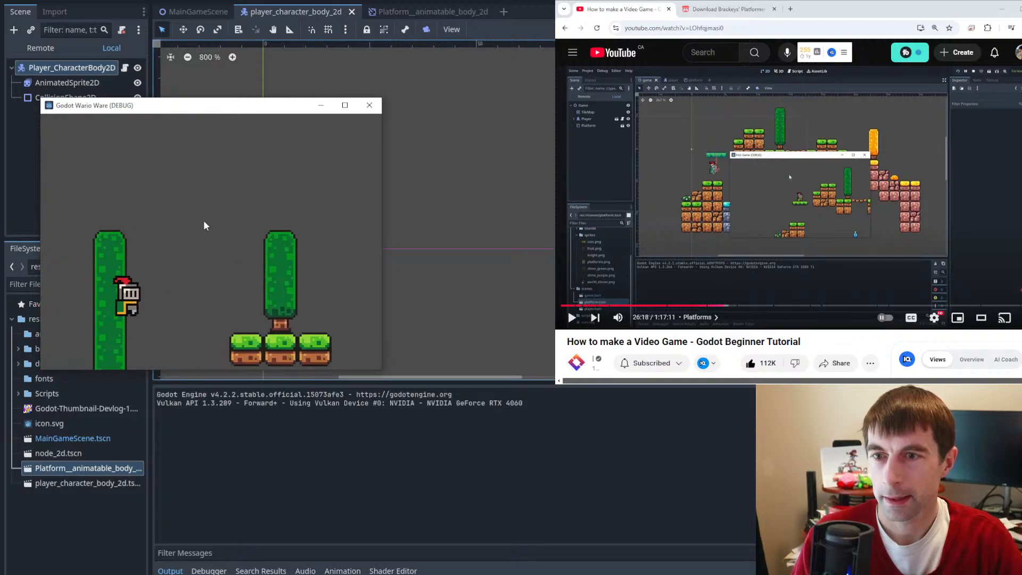
- Bring the knight back down from the tree blocks and jump up through the one-way platforms again
key(Left)
key(space)
key(Left)
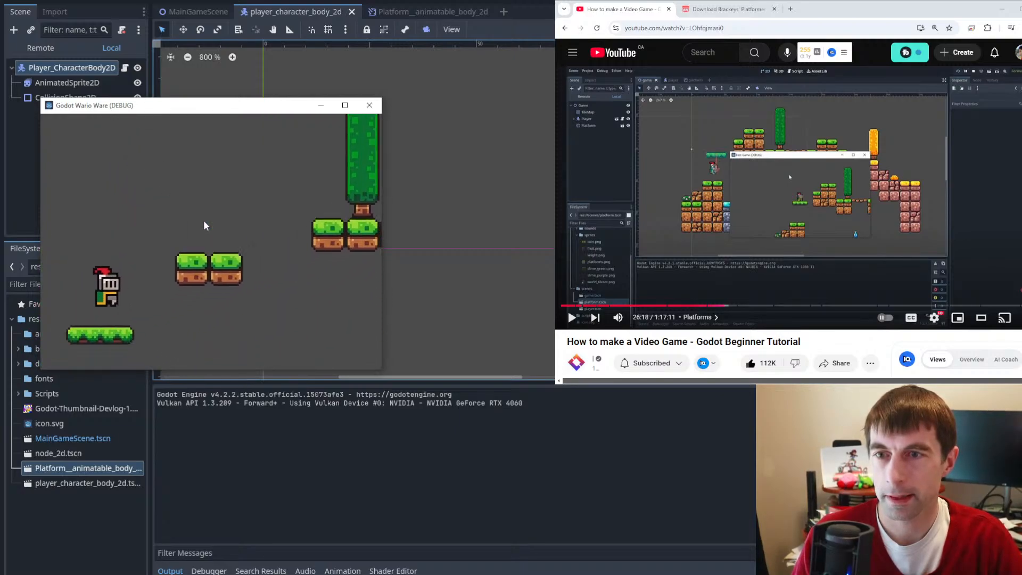
key(space)
key(Left)
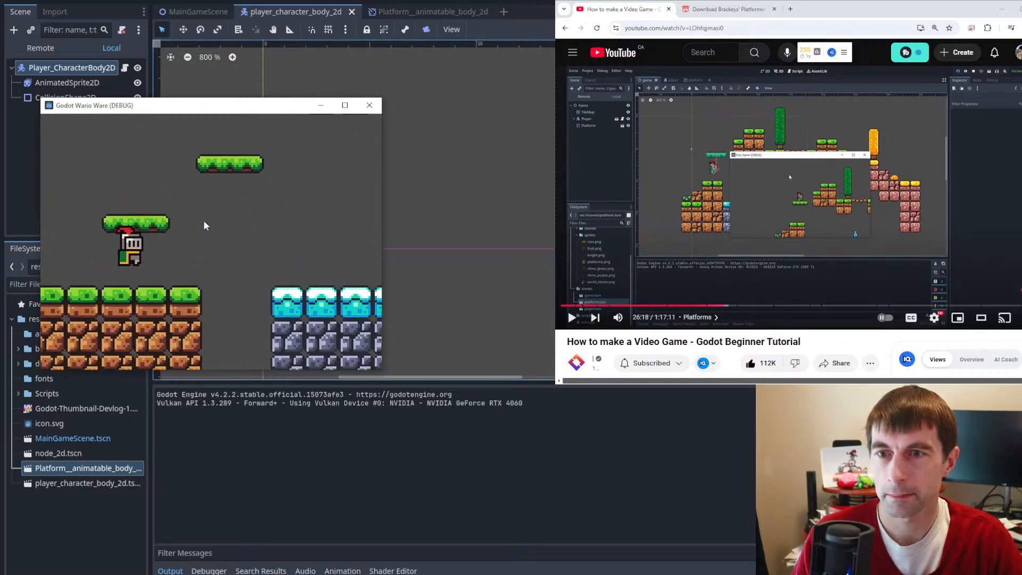
key(Left)
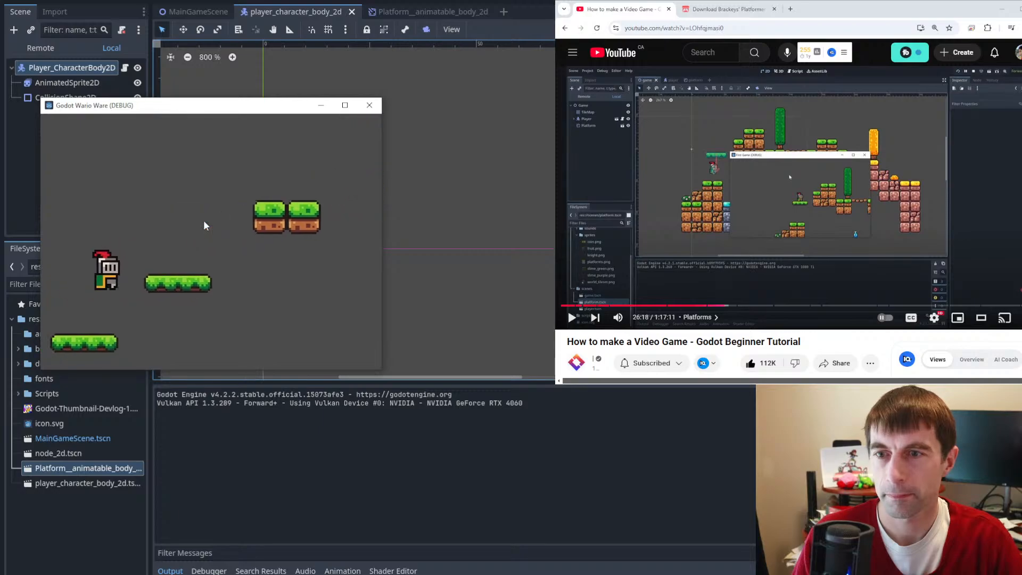
key(Right)
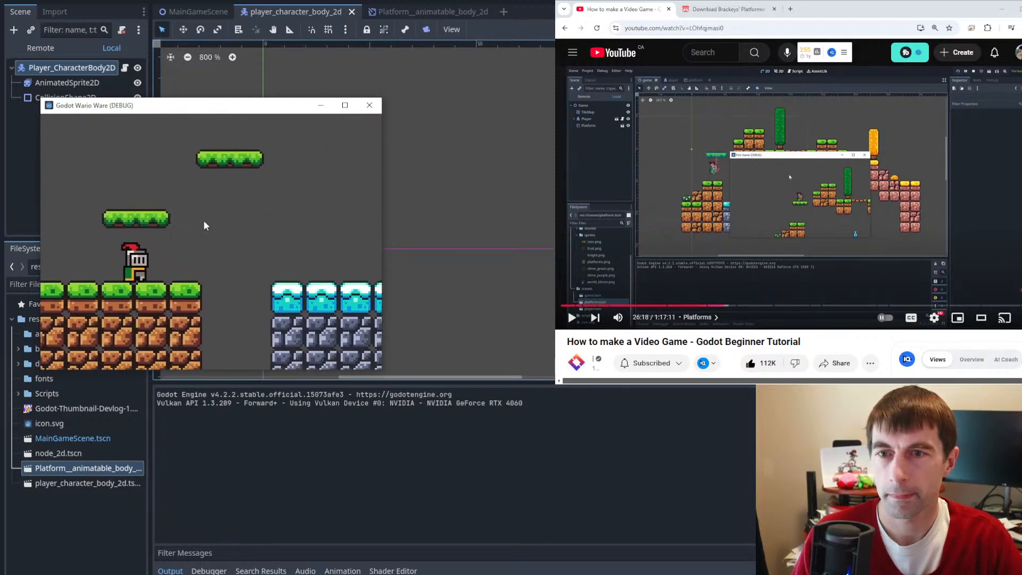
key(space)
key(space)
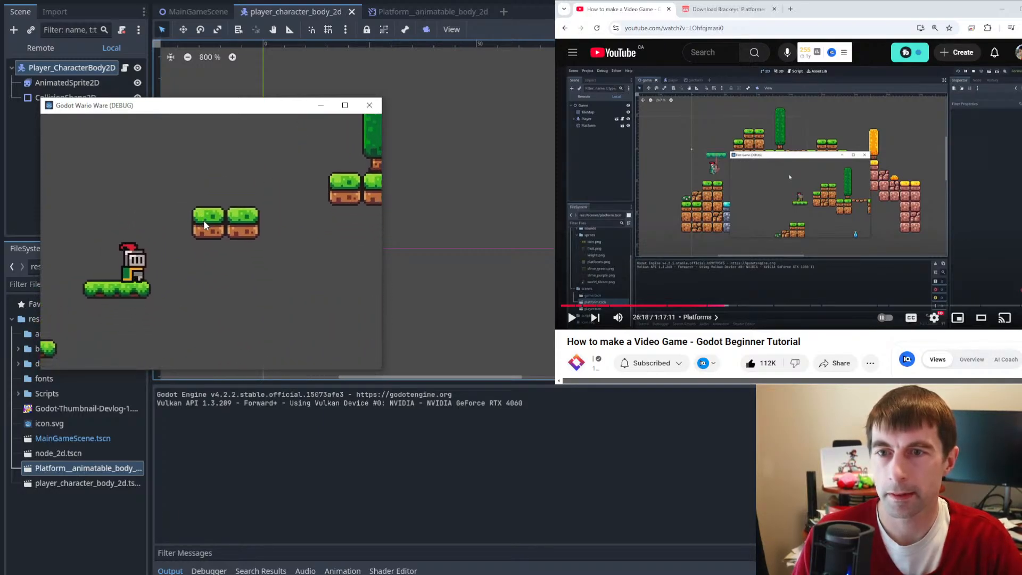
- Test landing on and stepping off the edges of the lower one-way platform with repeated short jumps
key(space)
key(Left)
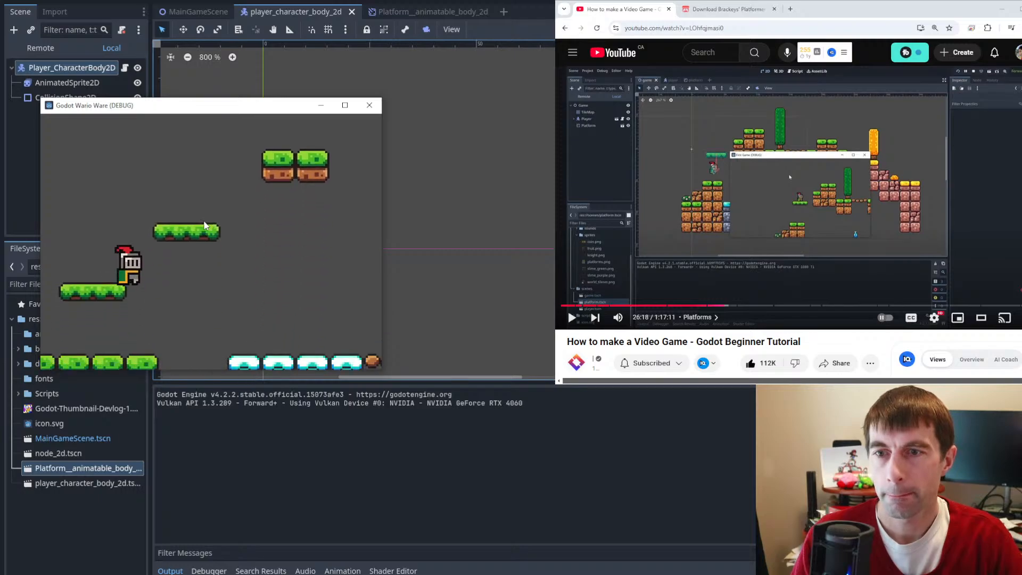
key(Left)
key(Right)
key(space)
key(Left)
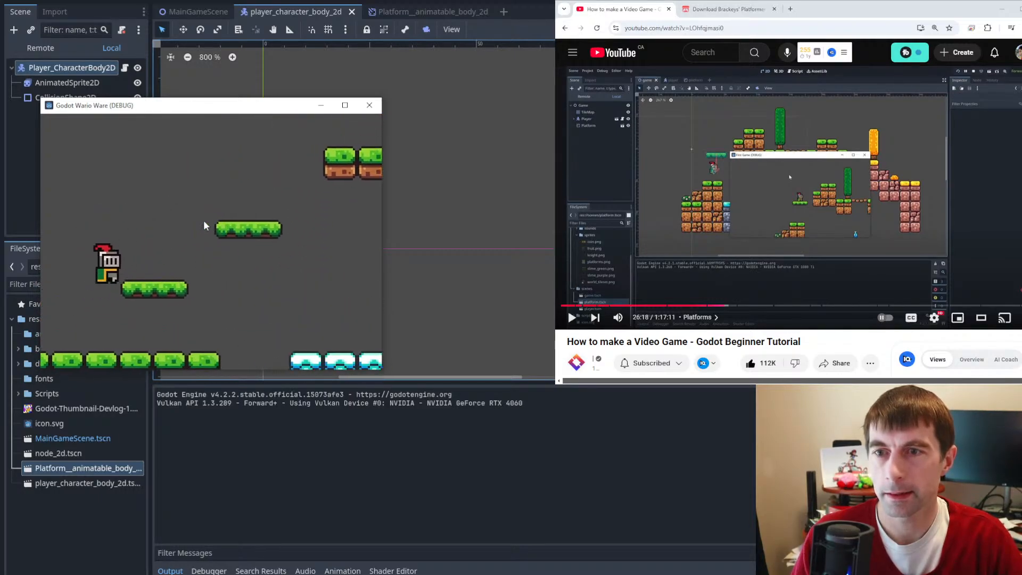
key(Right)
key(space)
key(Left)
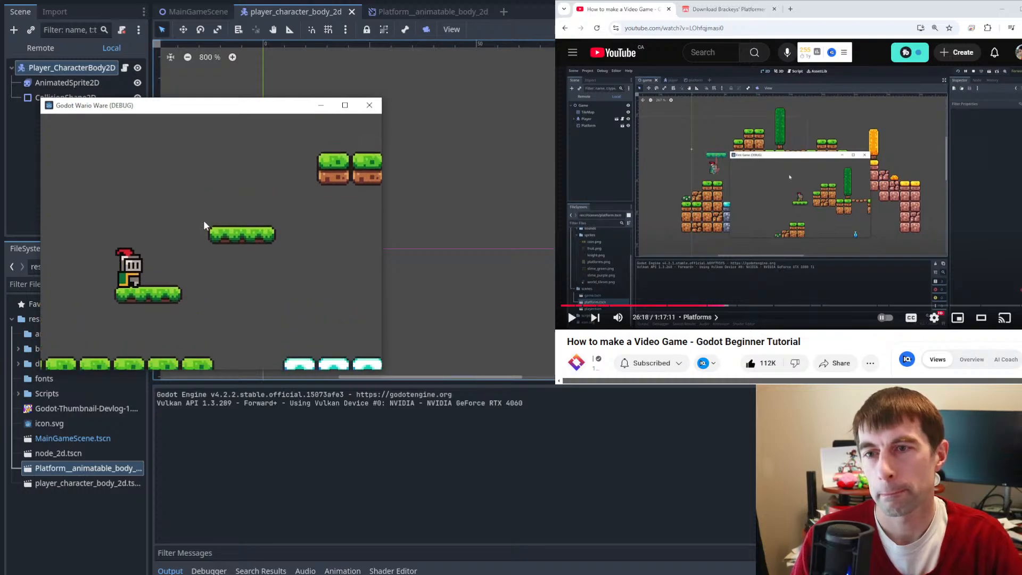
- Climb the knight from the lower one-way platform up to the first grass block with a tree
key(Right)
key(space)
key(Right)
key(space)
key(Right)
key(space)
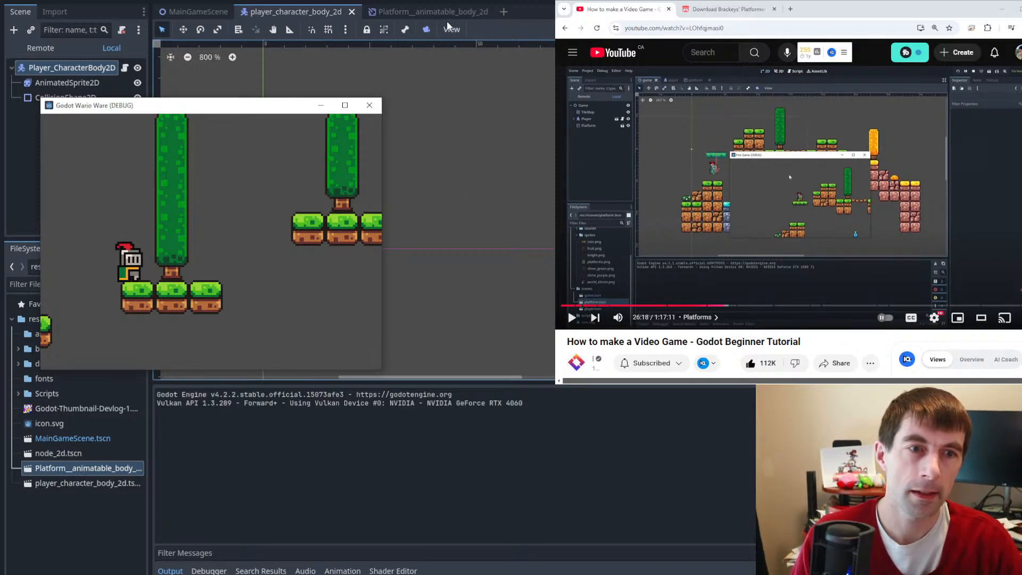
key(F8)
- Move and enlarge the editor window to show the player's Z Index setting, and maximize the window again
drag(500, 1, 122, 33)
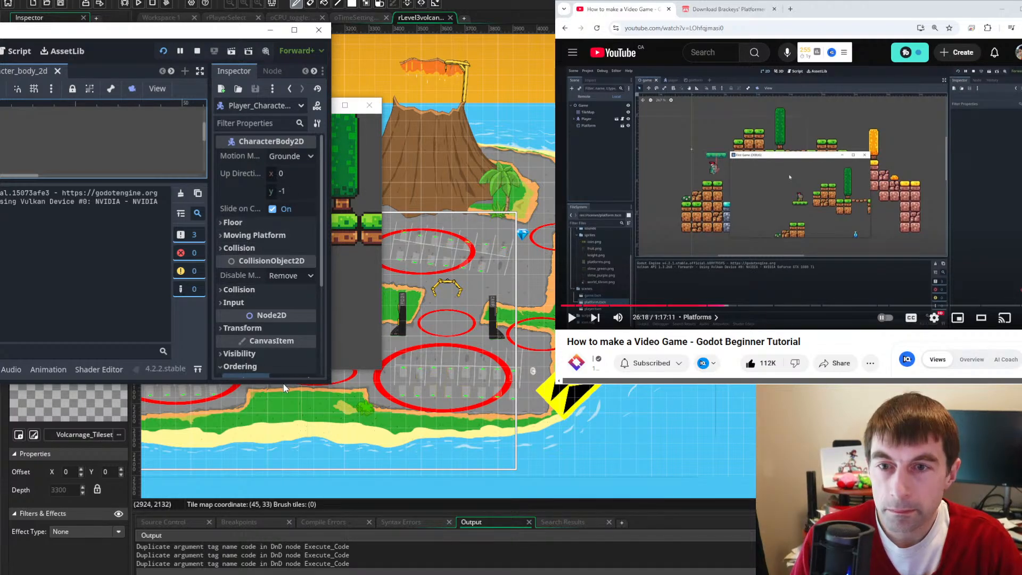
drag(284, 382, 282, 527)
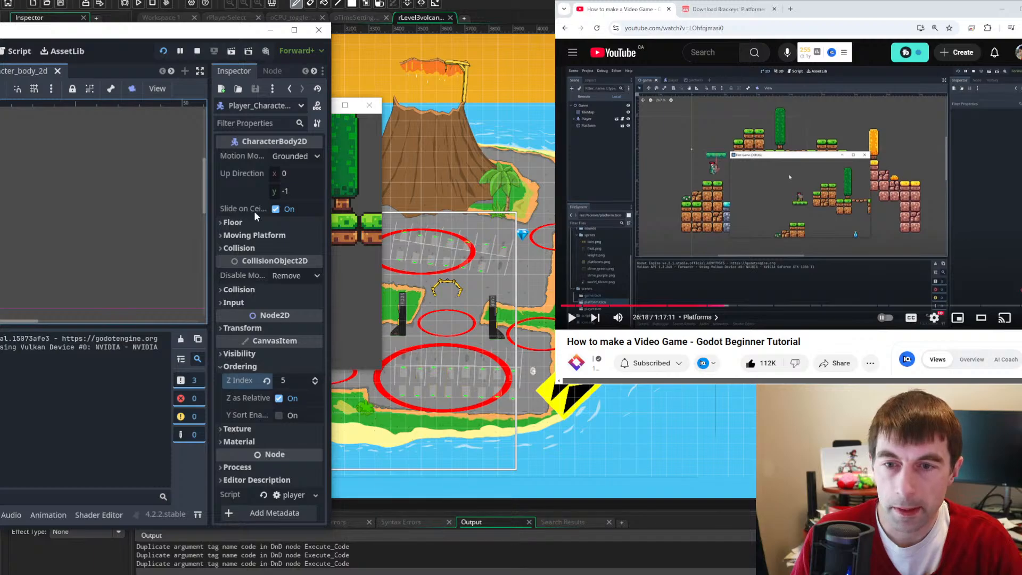
drag(180, 23, 205, 17)
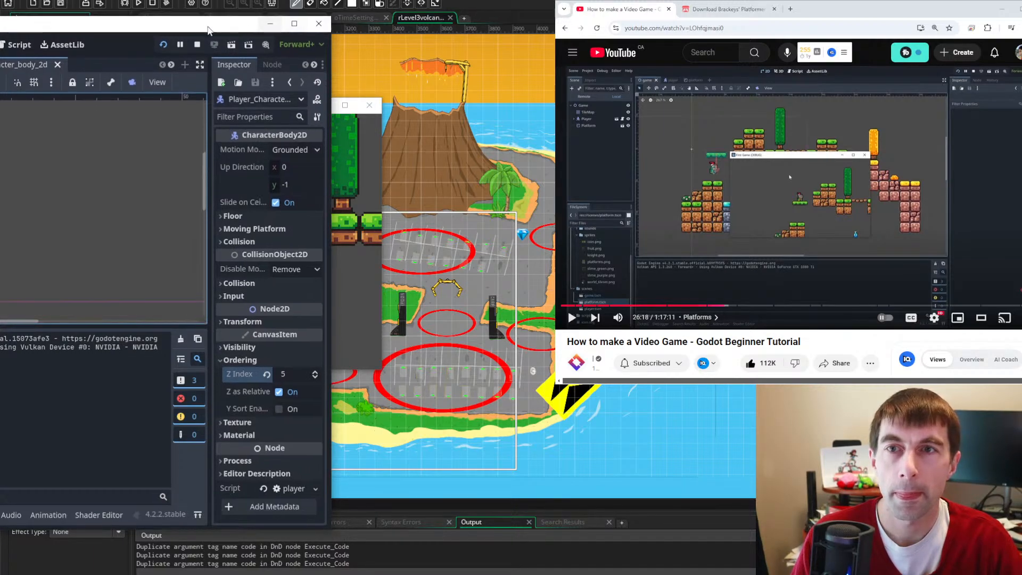
double_click(208, 27)
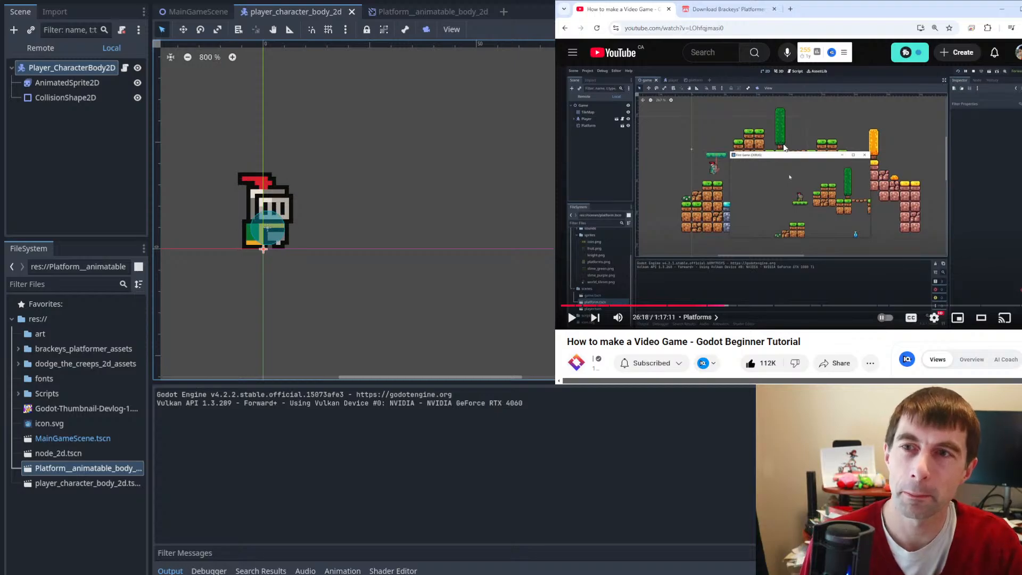
- Resume the YouTube tutorial and examine the animatable platform scene with its one-way collision shape
click(754, 138)
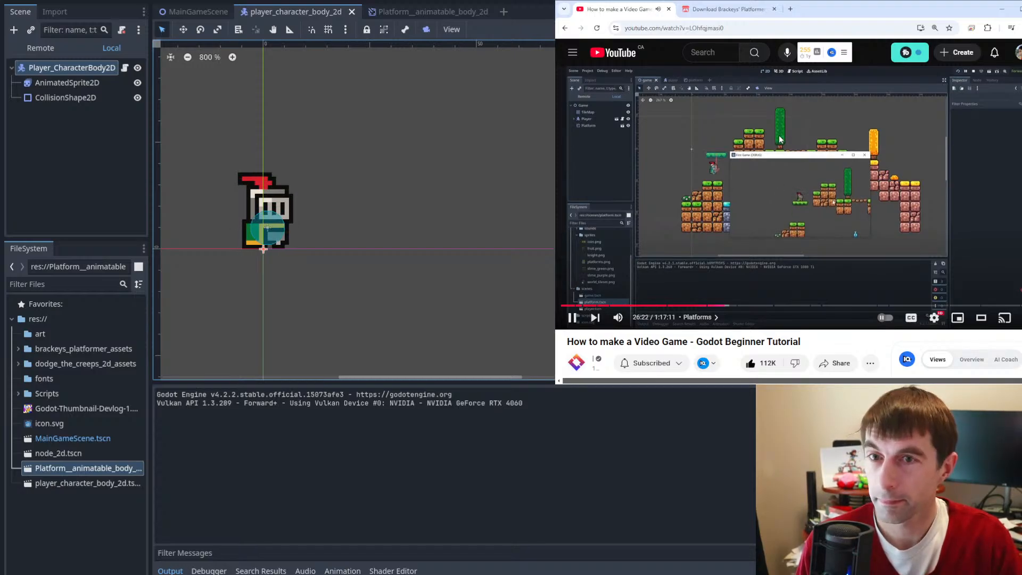
click(389, 11)
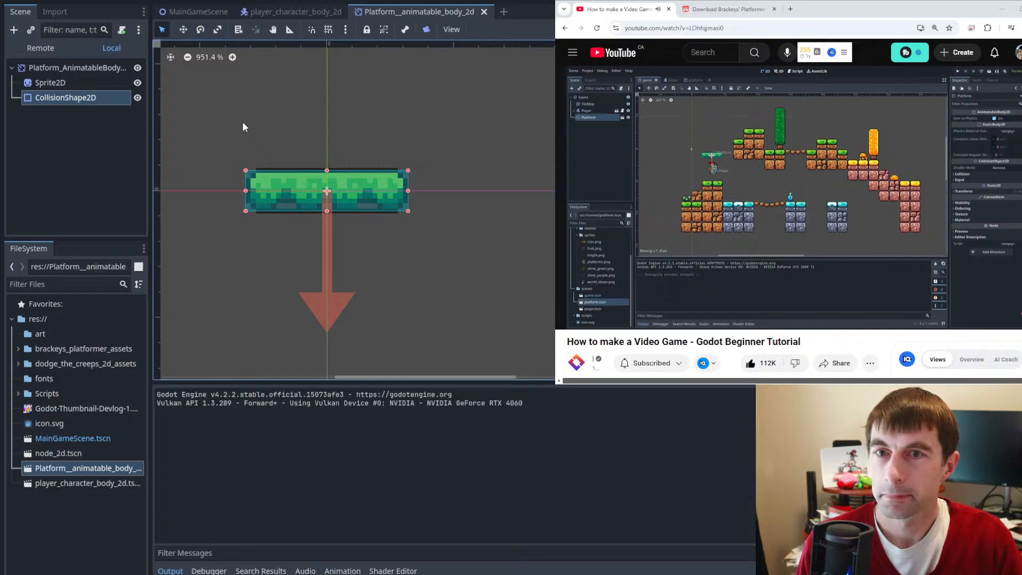
middle_drag(245, 126, 301, 135)
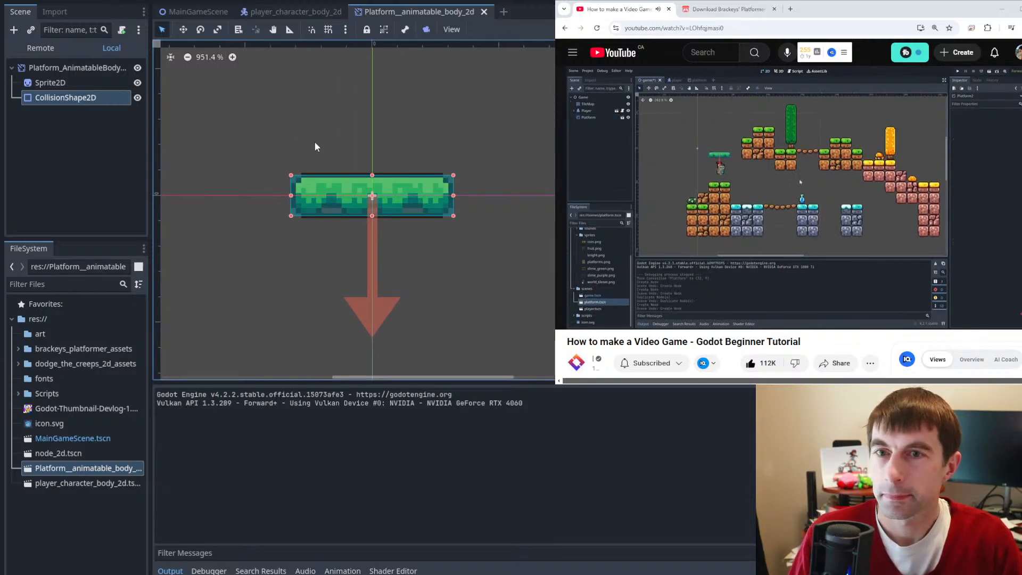
ctrl+scroll(314, 152, down, 2)
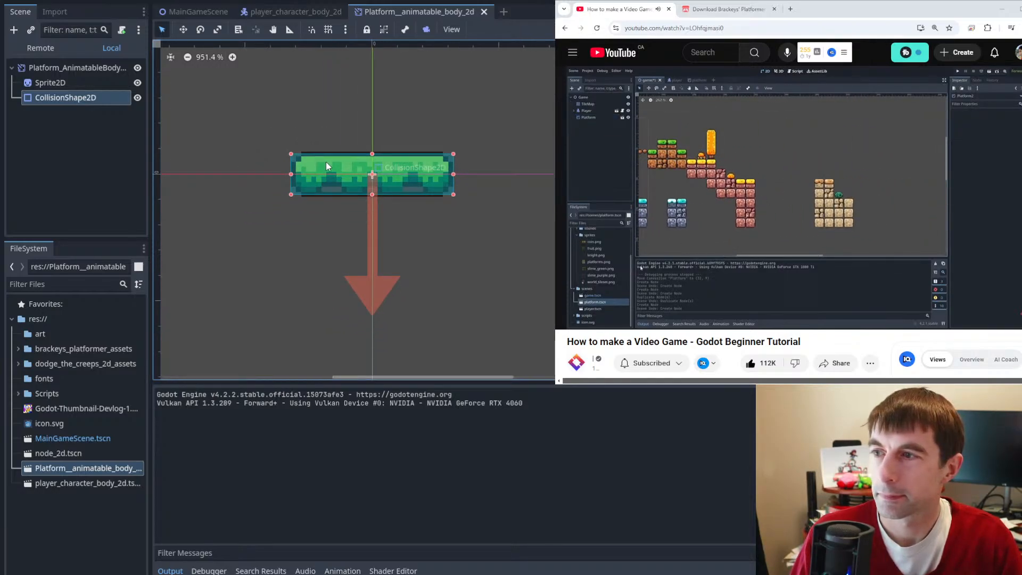
ctrl+scroll(327, 164, down, 3)
middle_drag(360, 207, 403, 276)
scroll(367, 231, down, 1)
ctrl+scroll(366, 231, down, 6)
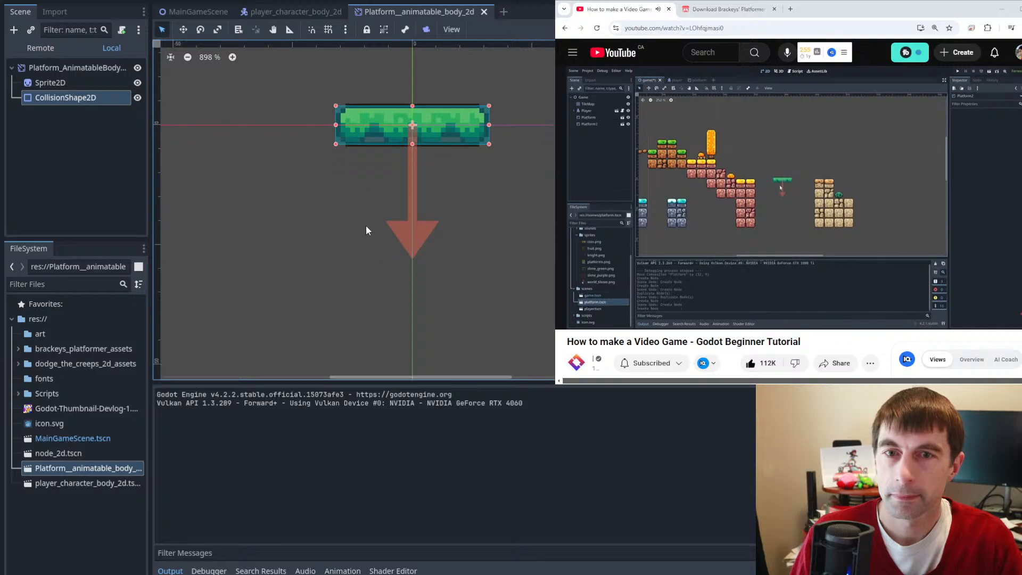
middle_drag(366, 225, 415, 305)
scroll(415, 306, down, 3)
- Return to the main game scene and pause the tutorial where it places a second platform
click(198, 11)
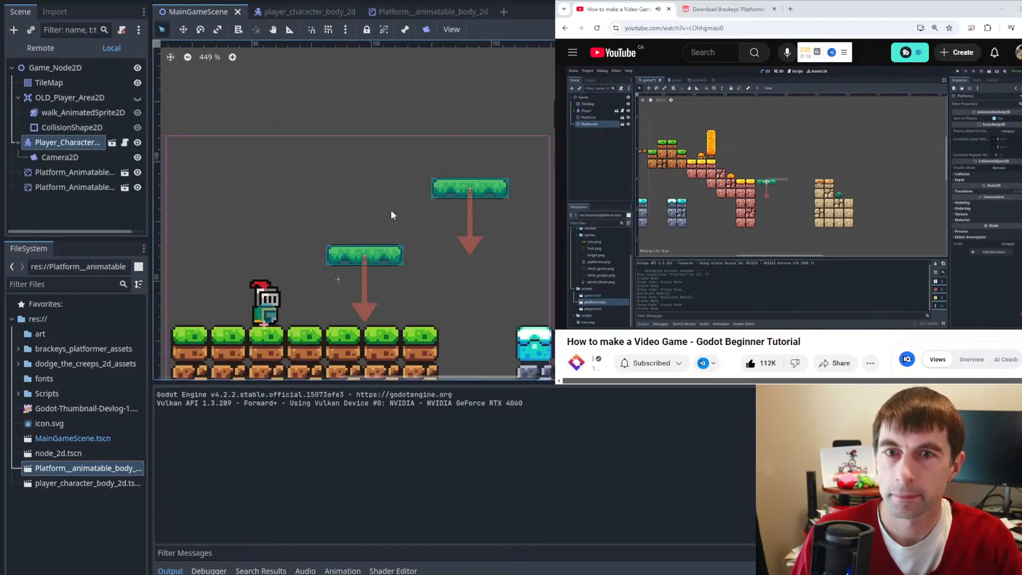
scroll(390, 209, down, 3)
click(871, 135)
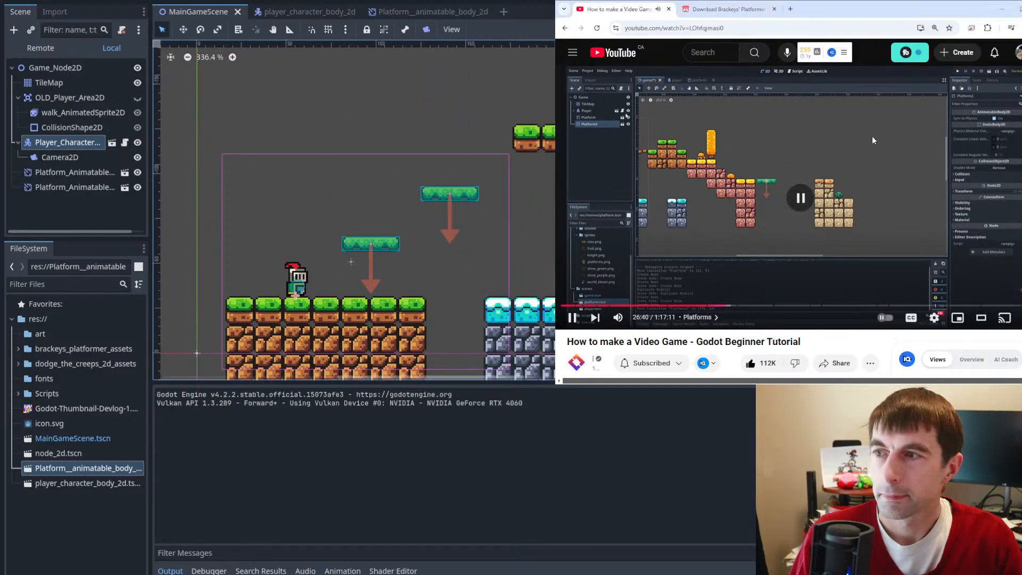
- Move the player character onto the tall yellow-topped pink stone column, at about (407, -85)
scroll(562, 238, down, 5)
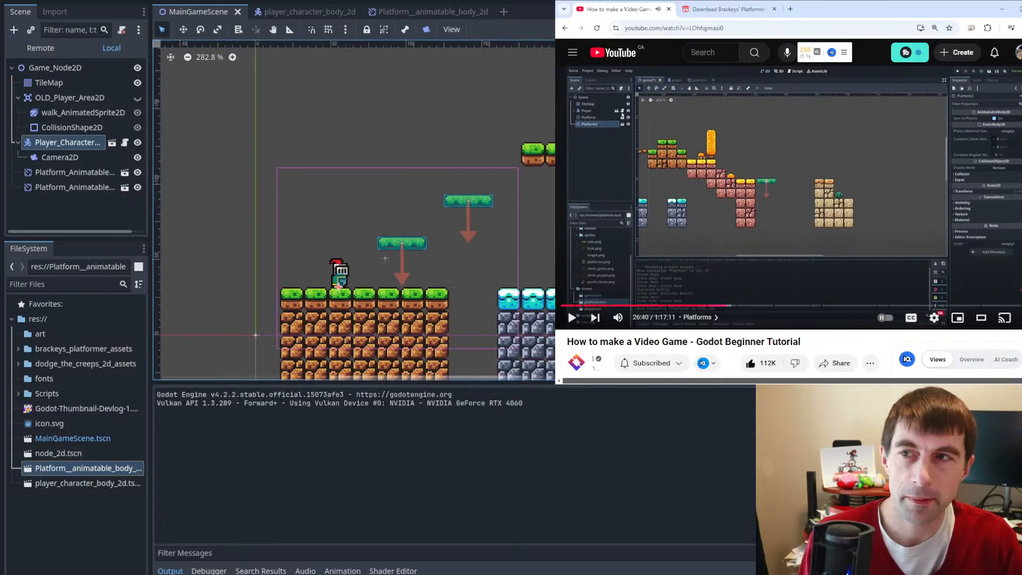
middle_drag(572, 240, 405, 243)
scroll(336, 237, down, 1)
scroll(237, 292, down, 5)
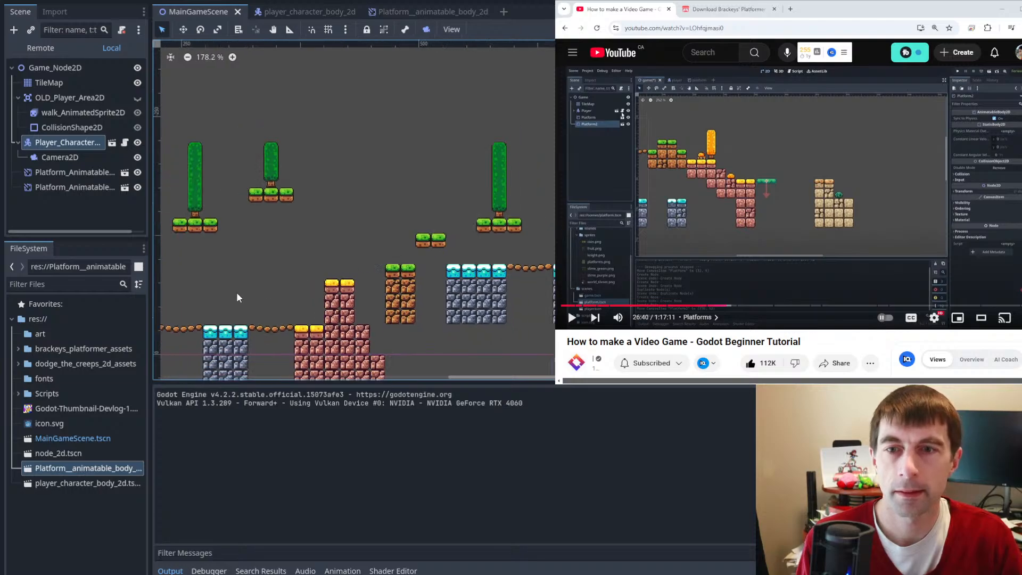
middle_drag(237, 292, 408, 257)
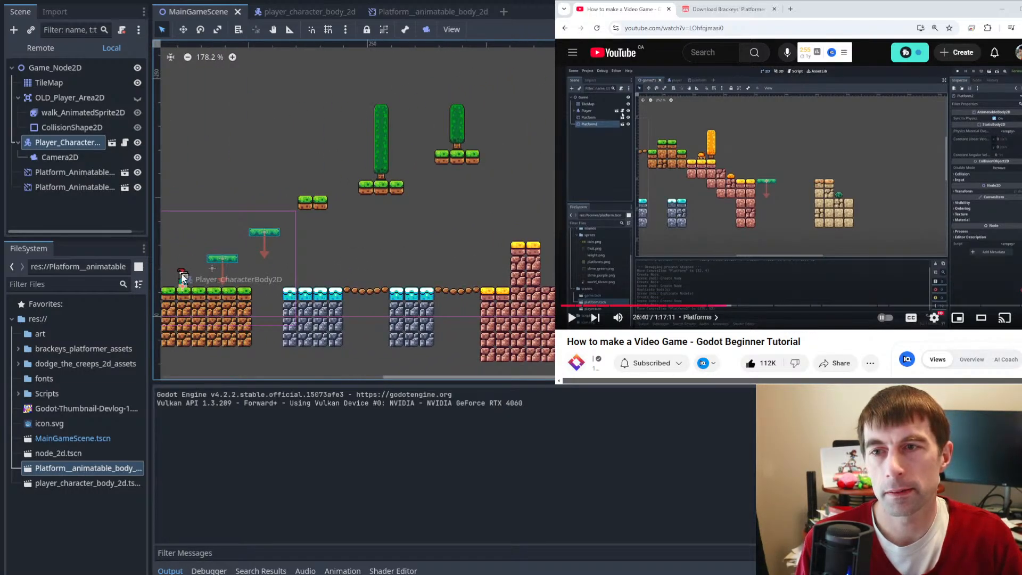
drag(183, 277, 518, 229)
- Move the TileMap's blocks of ground, floating platforms and trees beyond the tall pink column further right to widen the gap
middle_drag(548, 226, 288, 223)
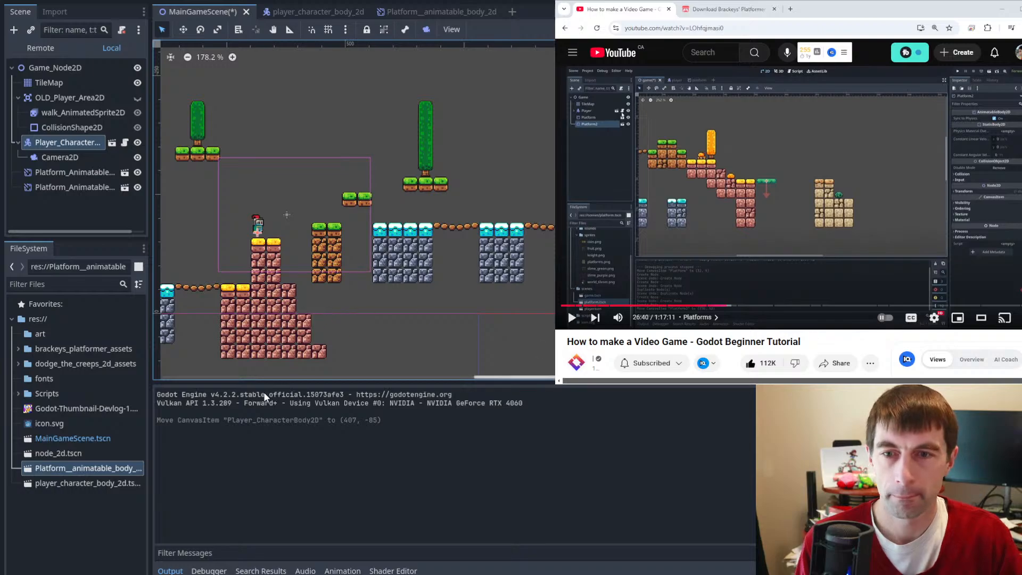
click(55, 84)
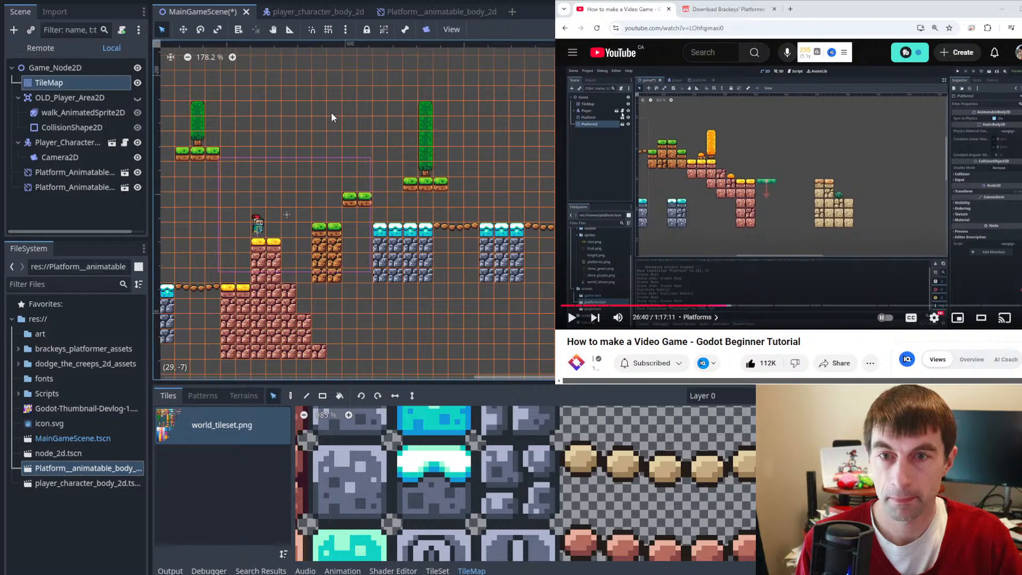
drag(314, 85, 553, 295)
drag(318, 264, 443, 275)
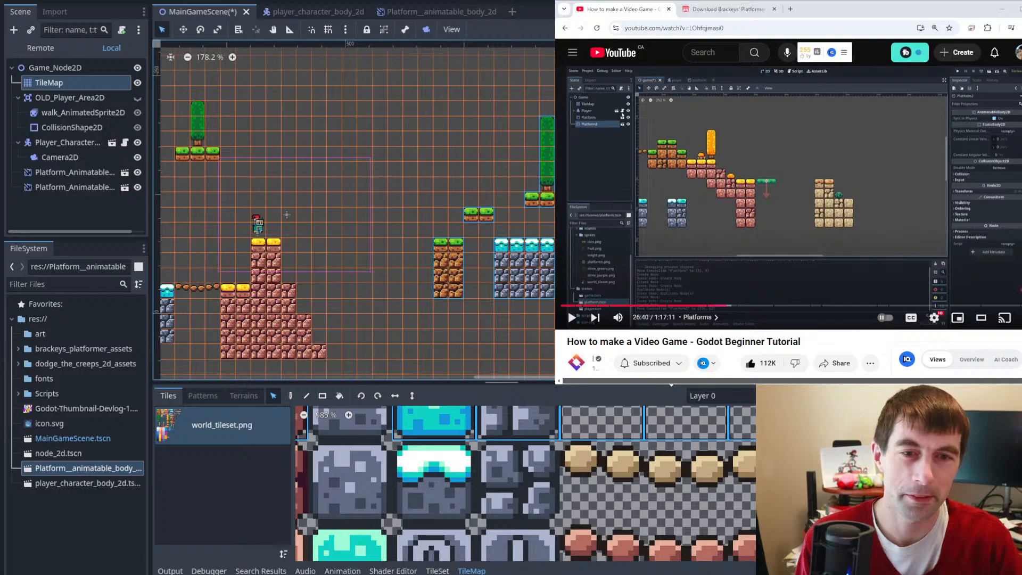
- Enlarge the TileMap editor area and examine the stone, question-mark, tree, crate and sign tiles in world_tileset.png
drag(671, 387, 670, 359)
scroll(519, 439, up, 1)
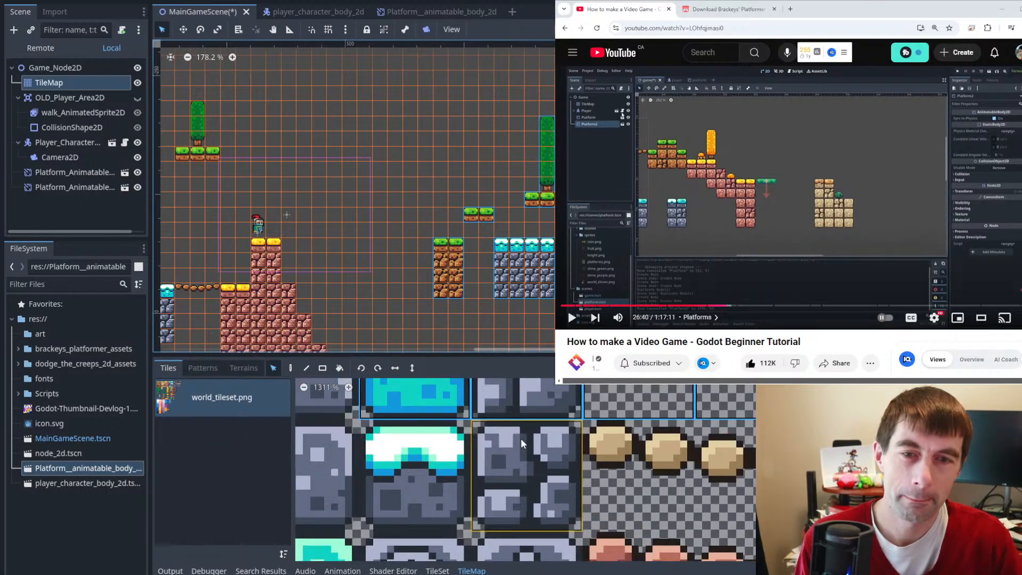
scroll(521, 439, down, 4)
middle_drag(507, 423, 523, 390)
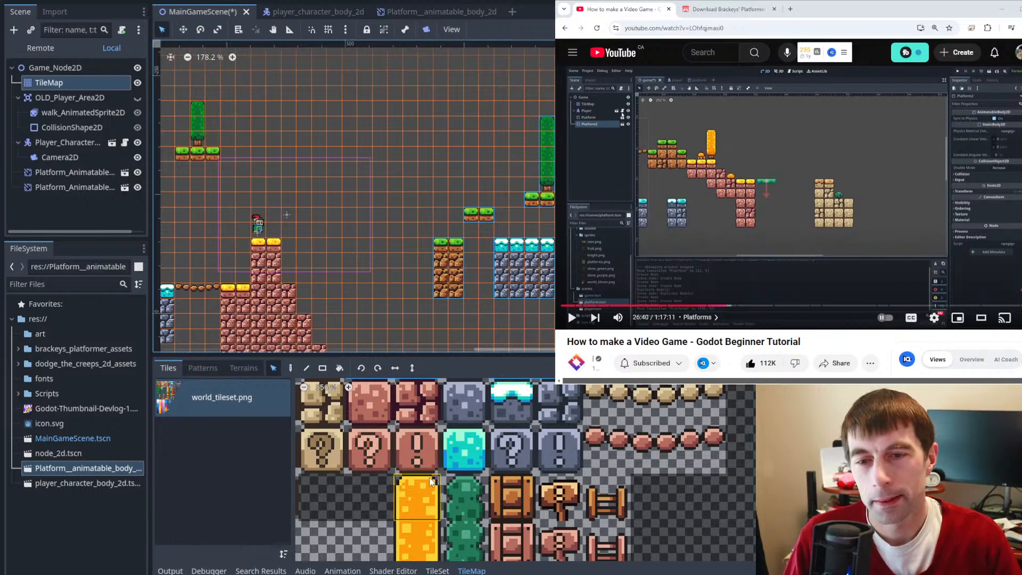
middle_drag(487, 503, 460, 464)
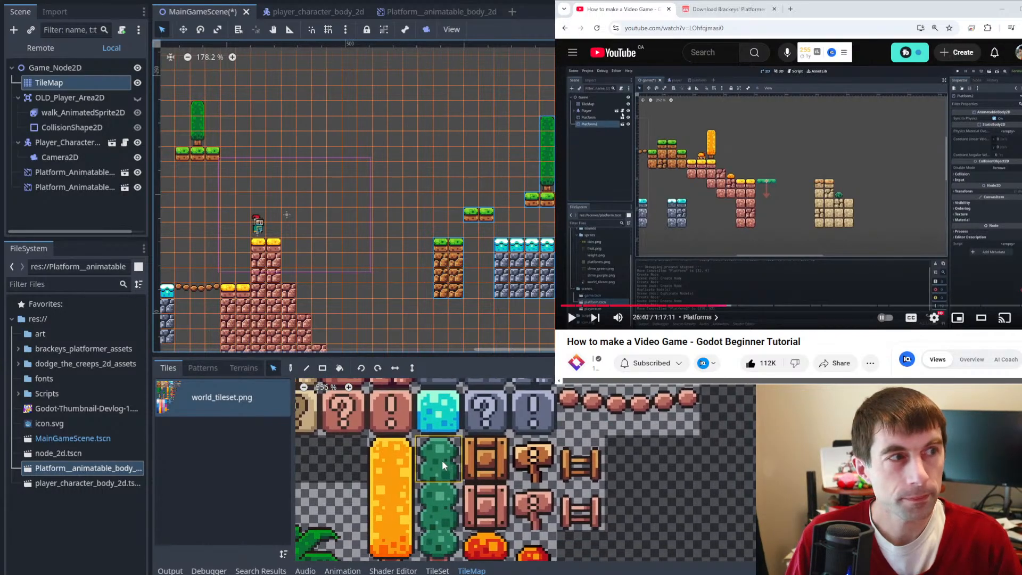
middle_drag(491, 504, 440, 458)
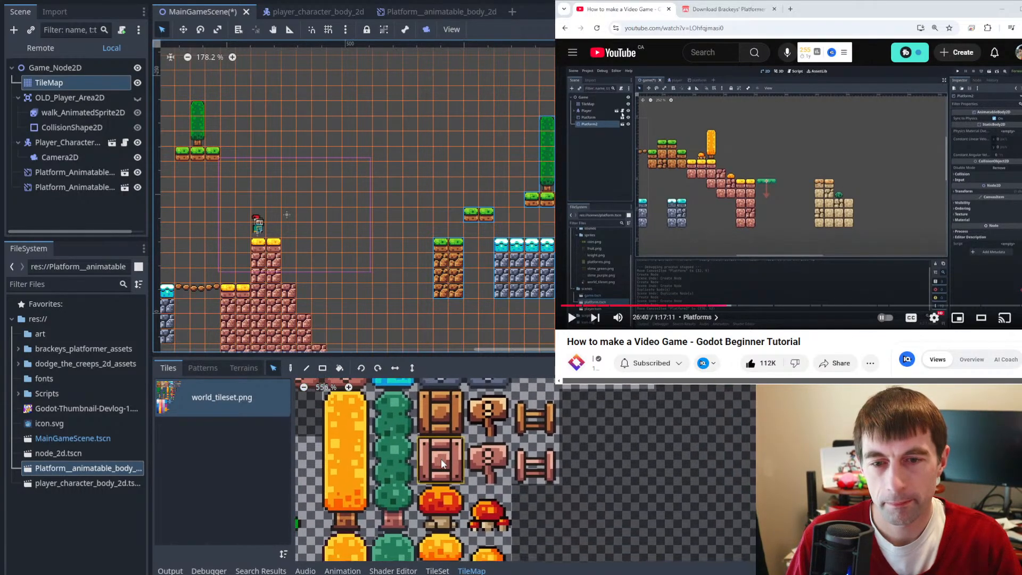
middle_drag(481, 500, 519, 520)
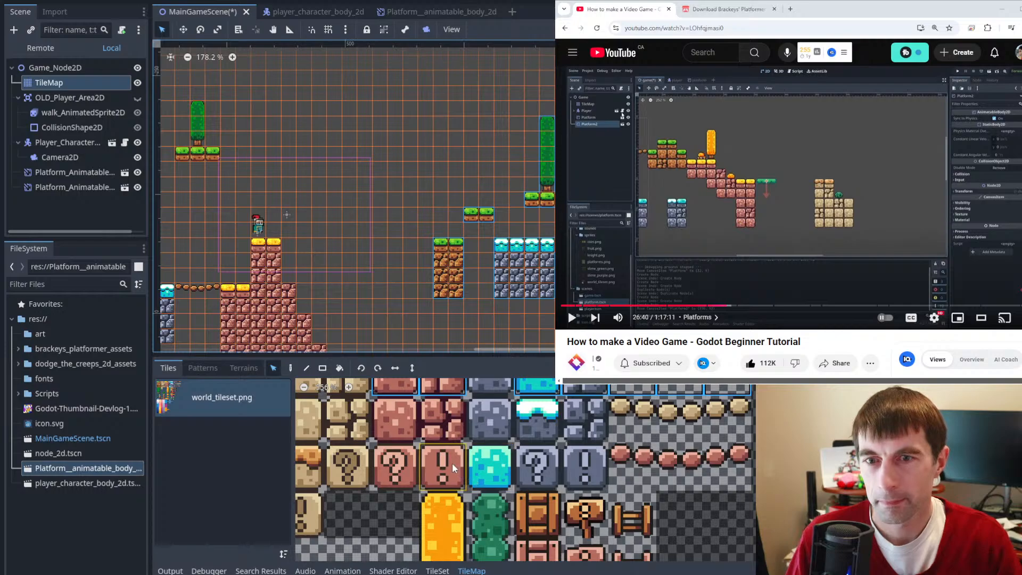
- Narrow the Scene and FileSystem docks, and adjust the tile palette's height and zoom to fit more of the tileset
drag(150, 293, 101, 358)
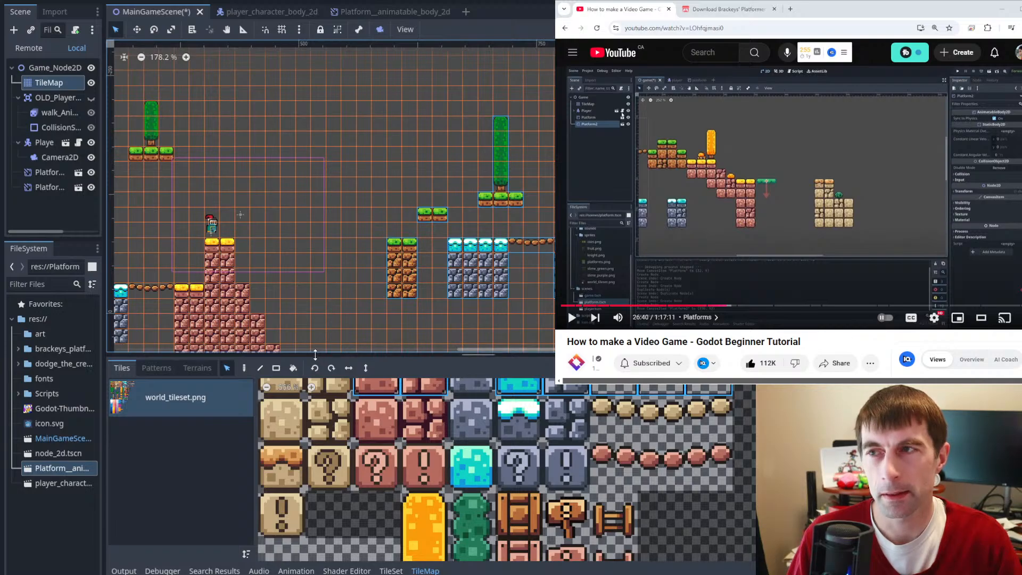
scroll(564, 412, down, 3)
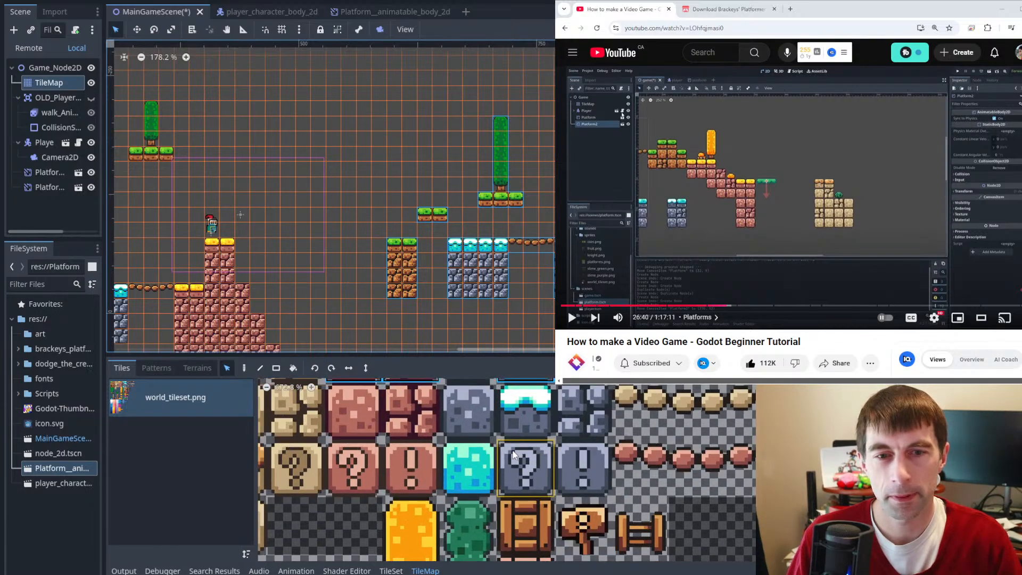
middle_drag(563, 416, 581, 436)
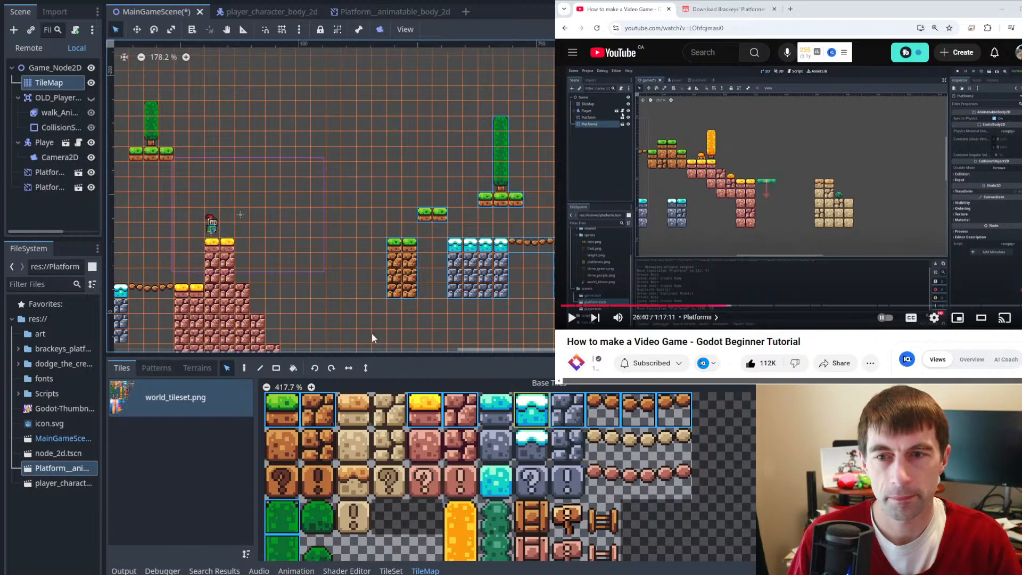
middle_drag(270, 266, 295, 223)
scroll(289, 258, down, 1)
scroll(289, 258, up, 5)
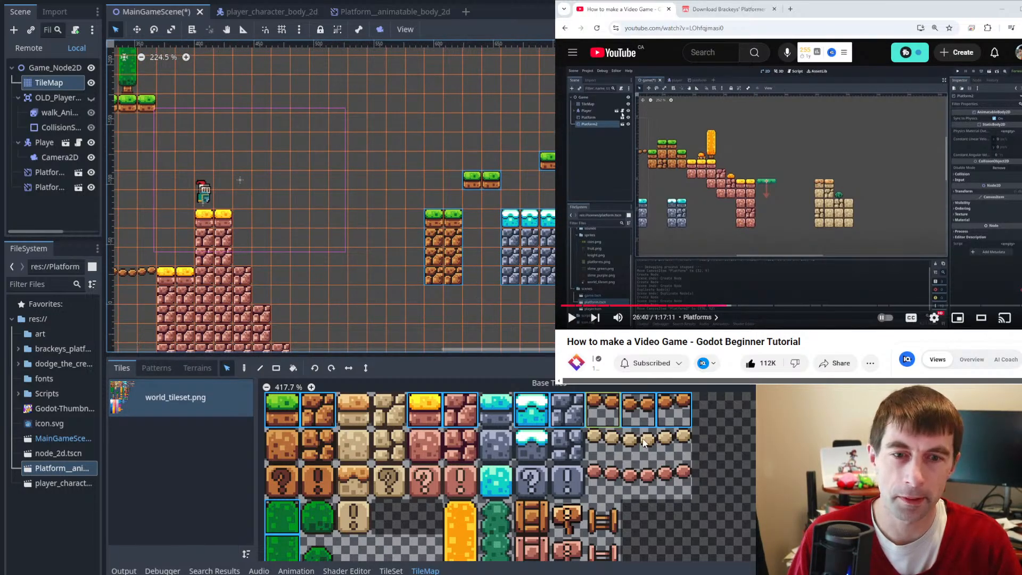
scroll(559, 453, down, 2)
scroll(570, 477, down, 1)
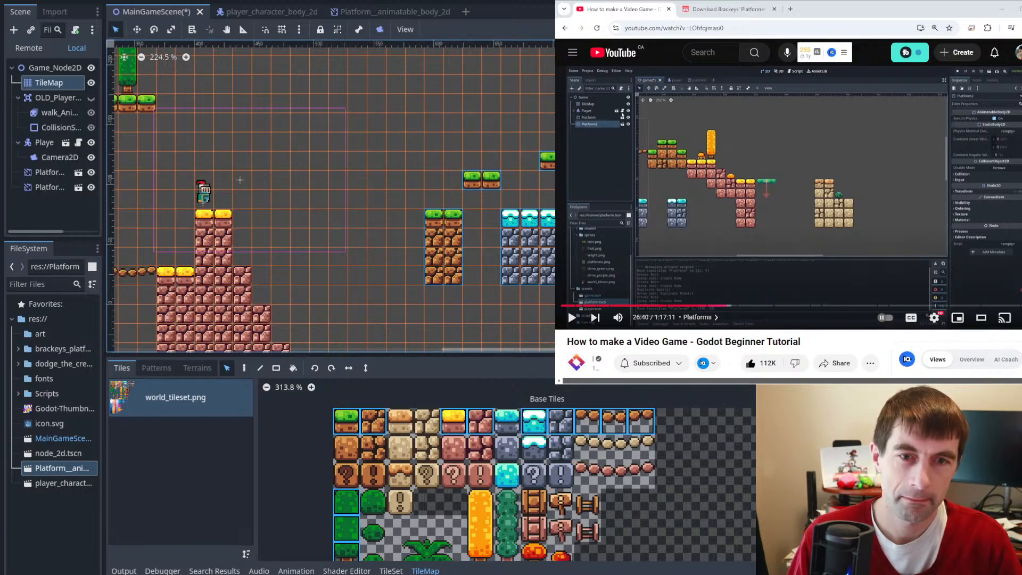
drag(479, 354, 479, 328)
middle_drag(634, 478, 610, 462)
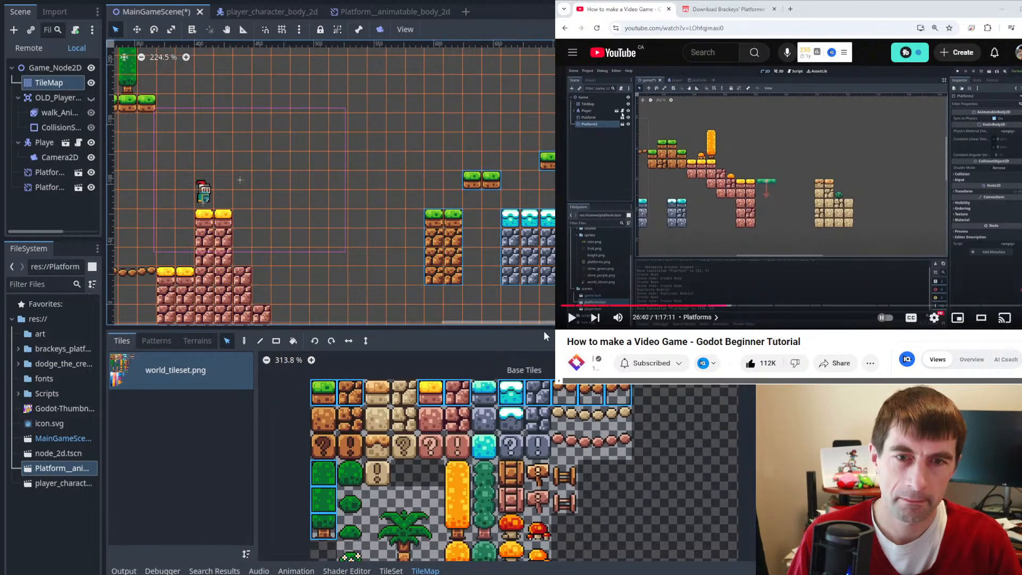
drag(544, 328, 540, 368)
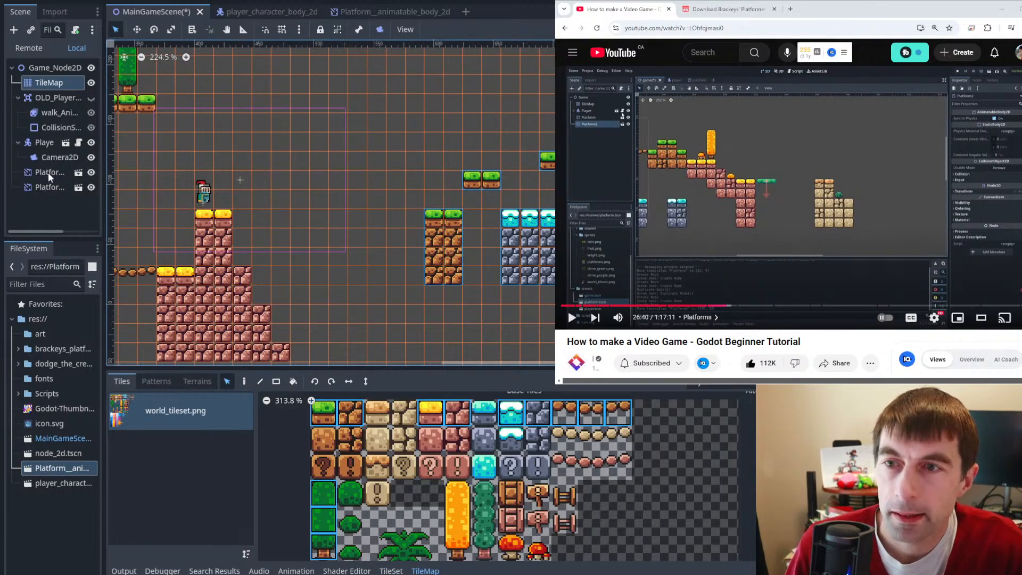
- Duplicate the higher green one-way platform and place the copy against the far side of the tall pink column's top
middle_drag(213, 188, 553, 207)
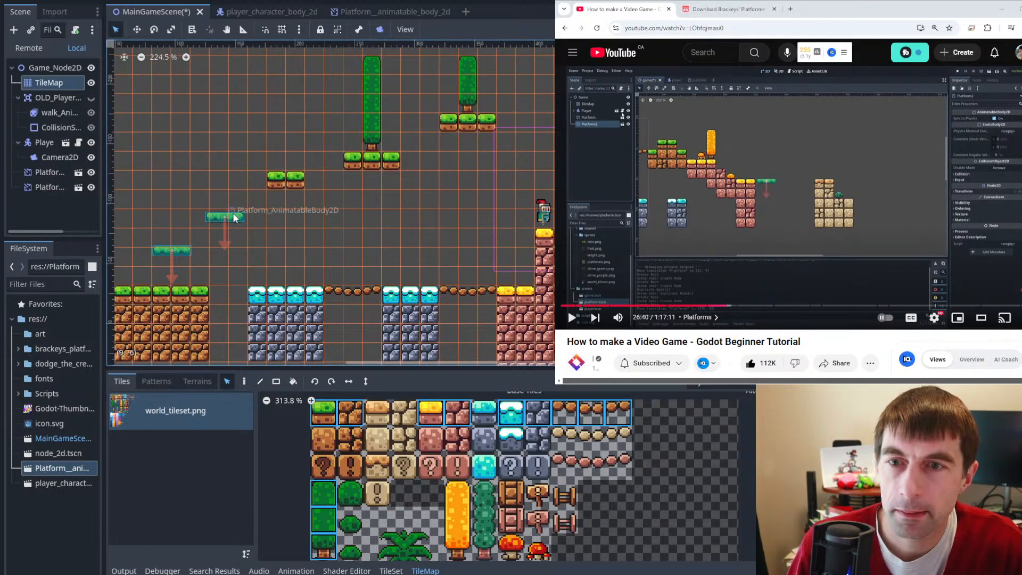
click(234, 215)
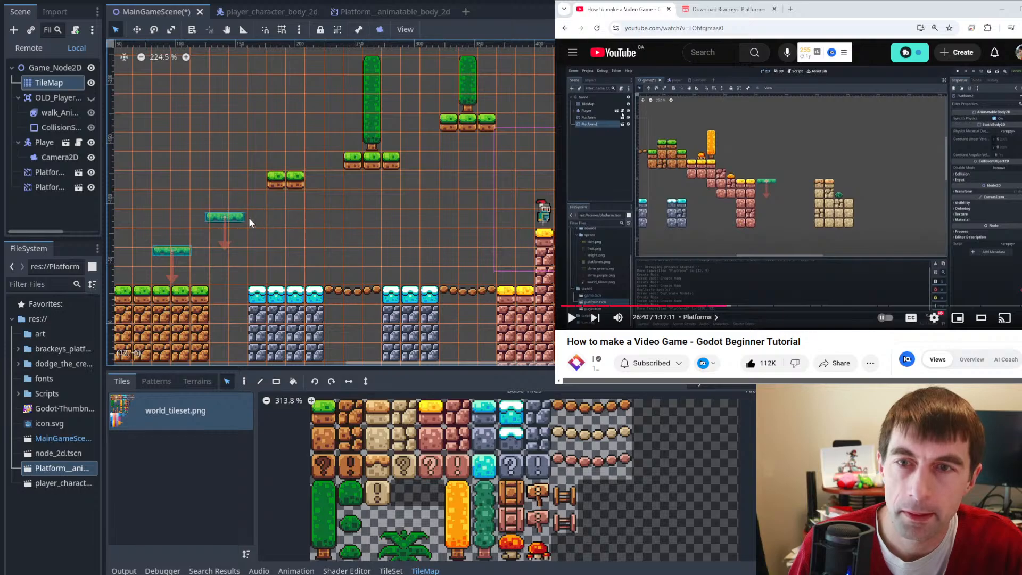
click(43, 174)
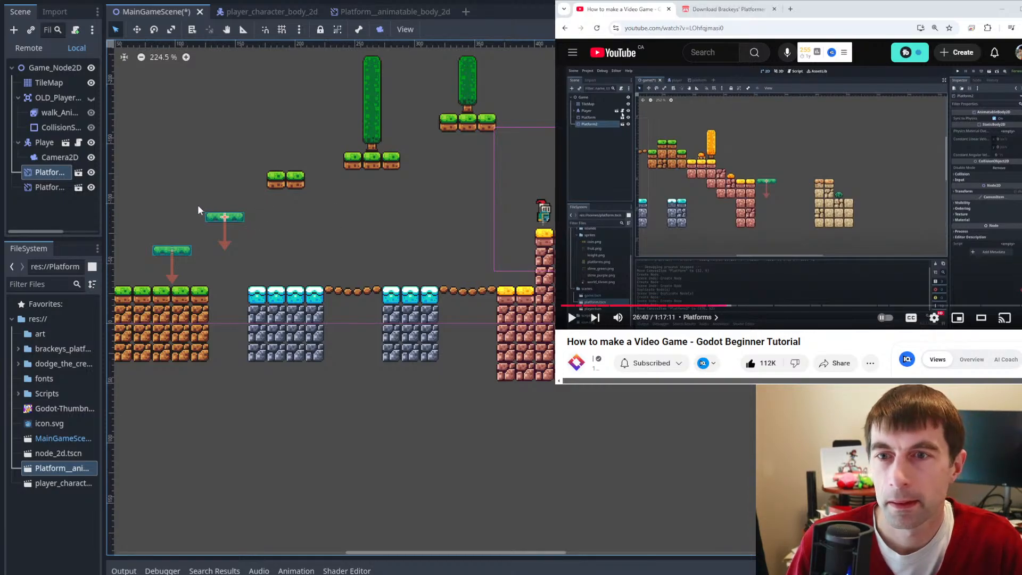
drag(183, 200, 272, 230)
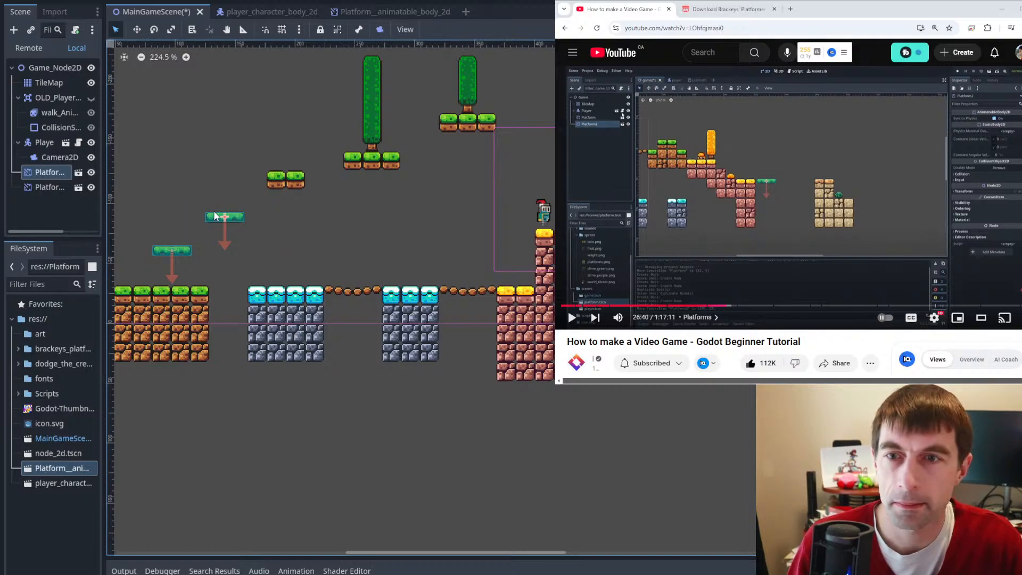
drag(187, 201, 255, 233)
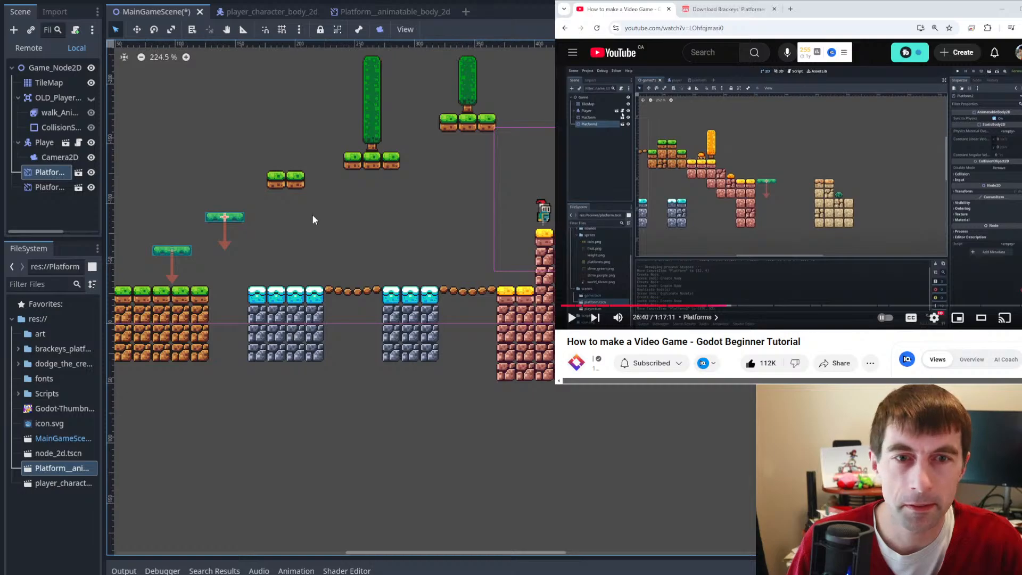
middle_drag(592, 228, 526, 232)
click(533, 233)
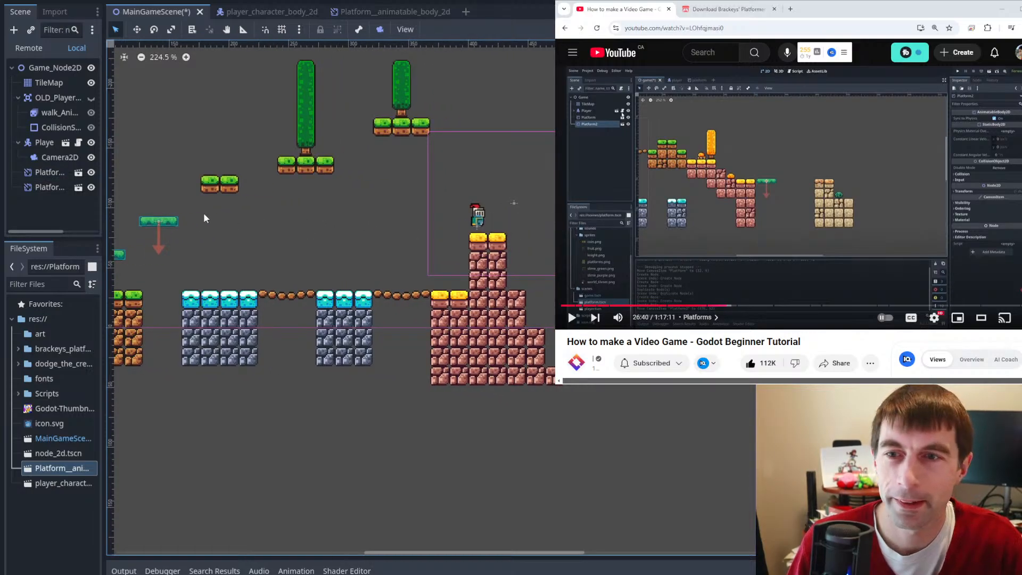
click(177, 220)
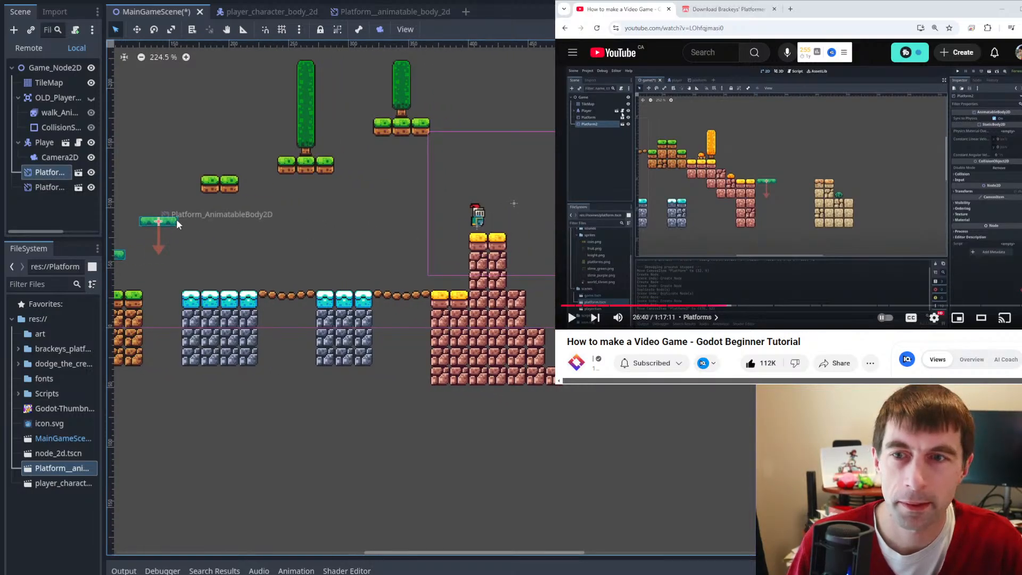
key(ctrl+d)
drag(179, 216, 536, 237)
middle_drag(619, 274, 475, 265)
middle_drag(389, 227, 411, 208)
- Reparent the duplicated platform directly under Game_Node2D, and play the tutorial up to the AnimationPlayer's Animation menu
click(816, 148)
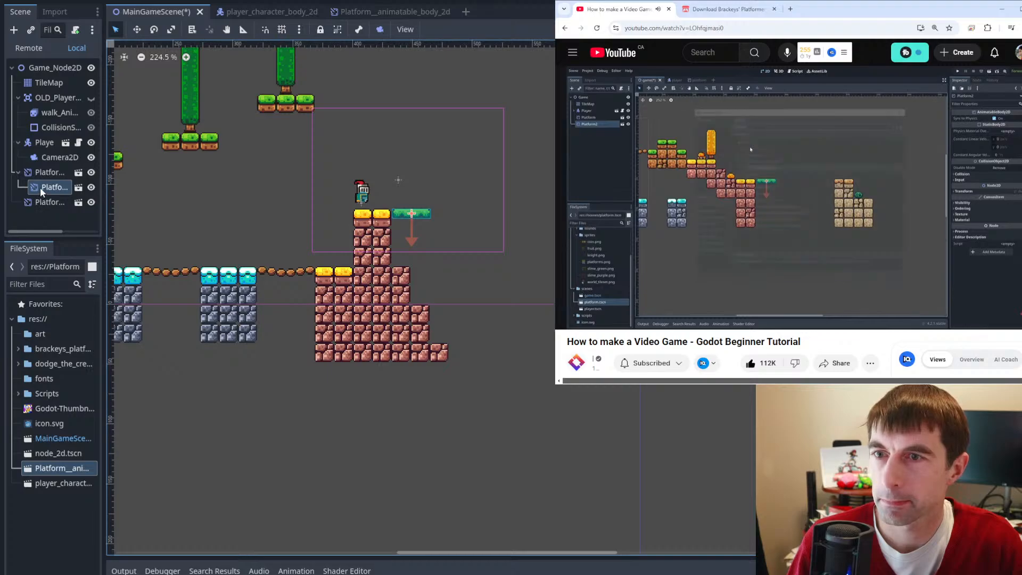
drag(40, 187, 36, 204)
drag(417, 216, 417, 215)
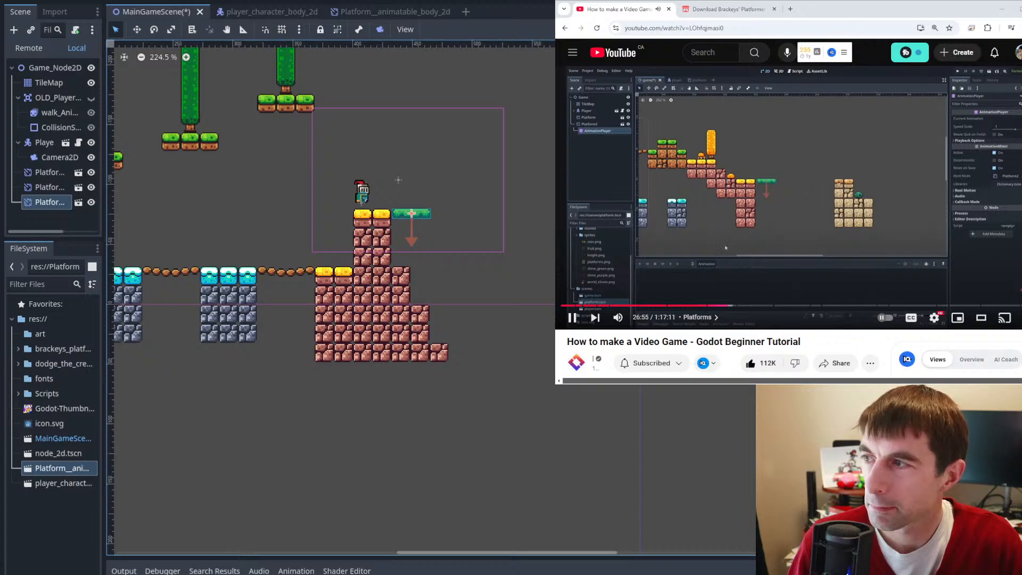
click(760, 148)
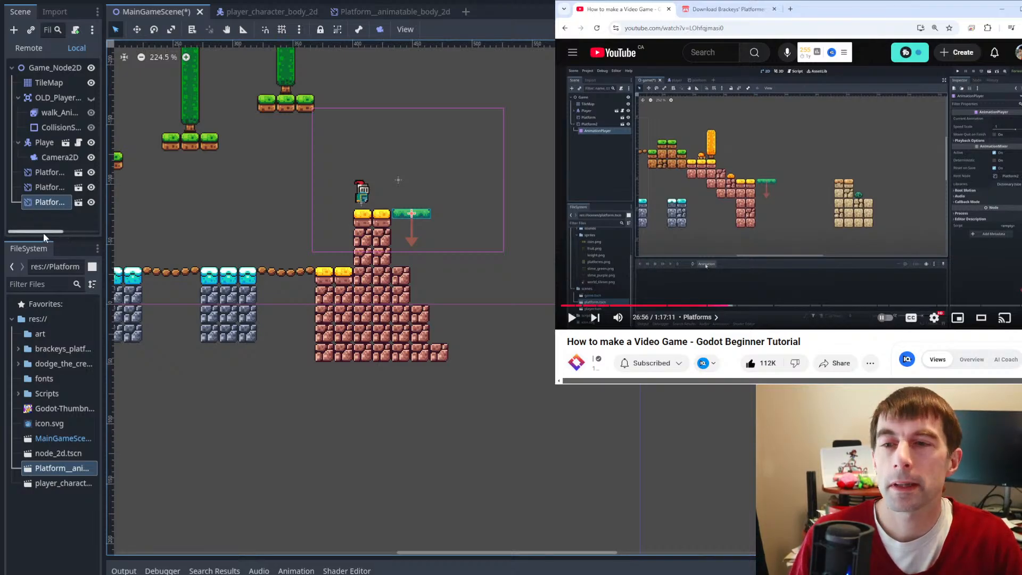
- Give the Scene dock more height, check the animatable platform scene, return to the main scene and play the tutorial to its animation-naming dialog
drag(45, 238, 33, 302)
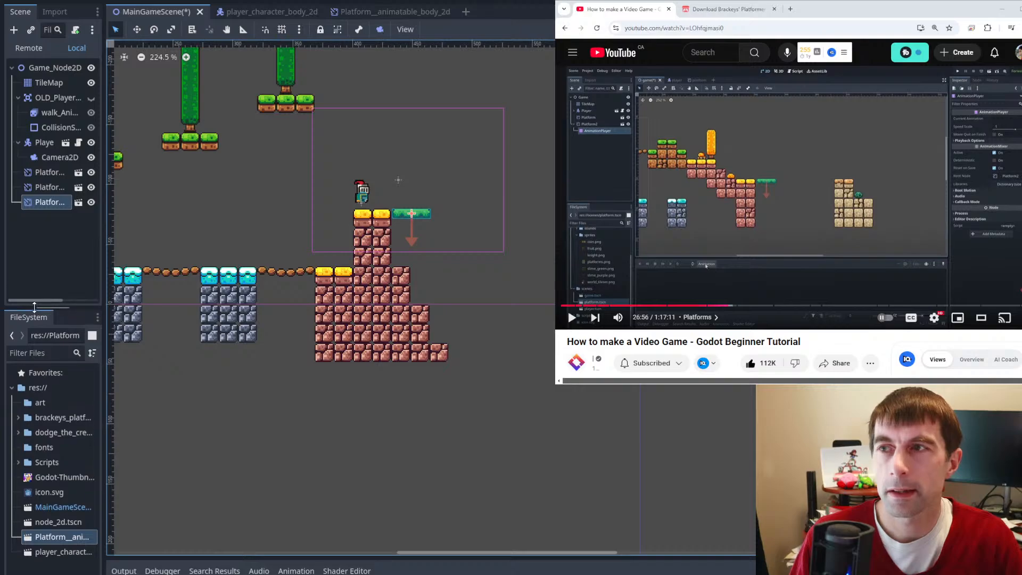
click(369, 11)
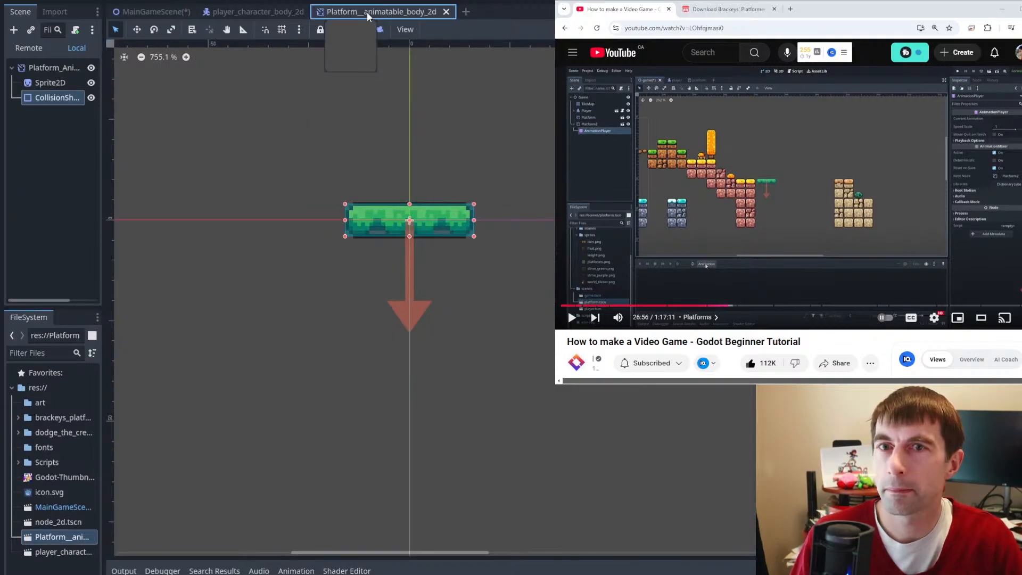
click(137, 11)
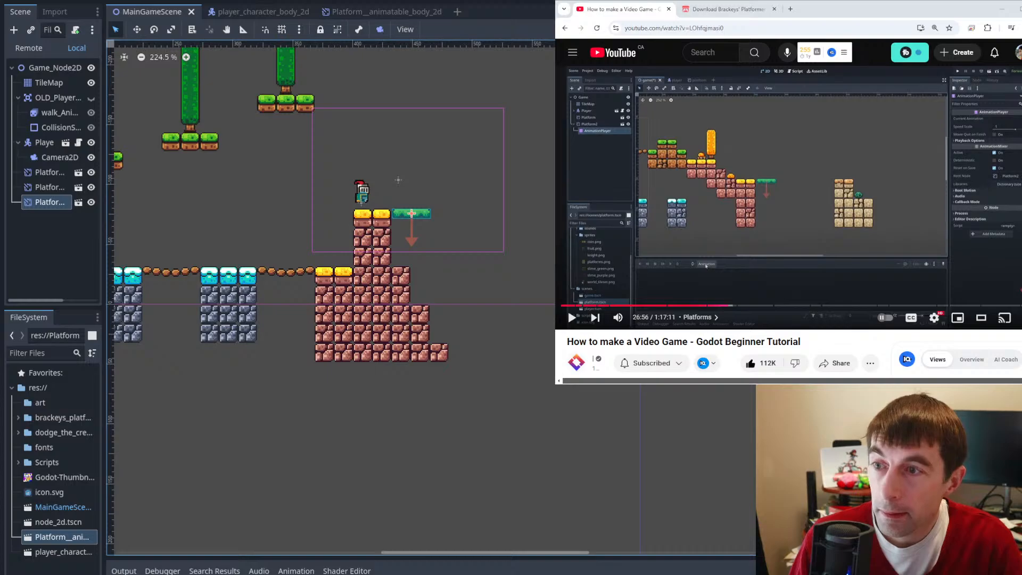
key(space)
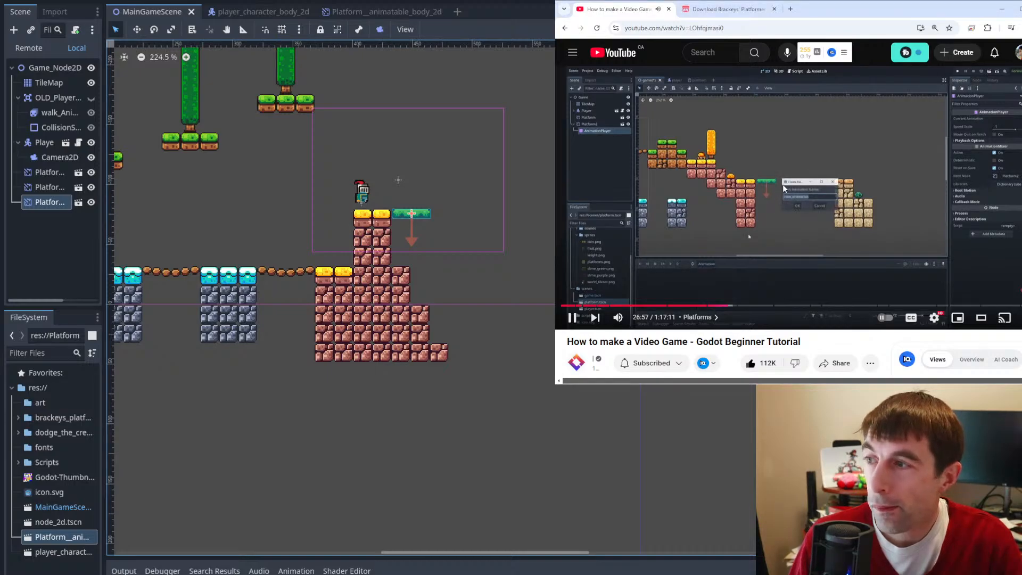
key(space)
- Add an AnimationPlayer node as a child of the duplicated platform beside the pink column, and resume the tutorial
click(56, 204)
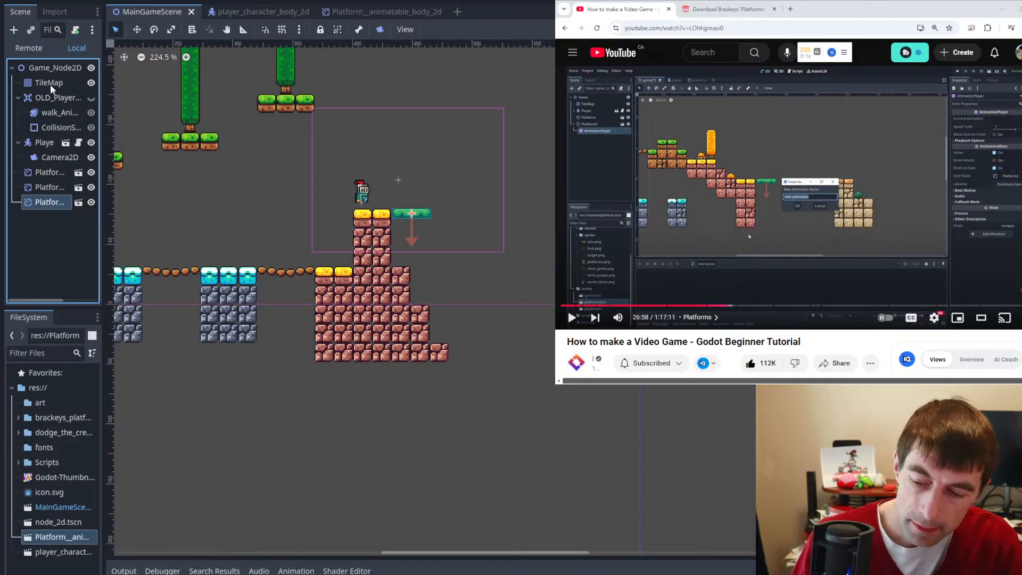
key(ctrl+a)
text(A)
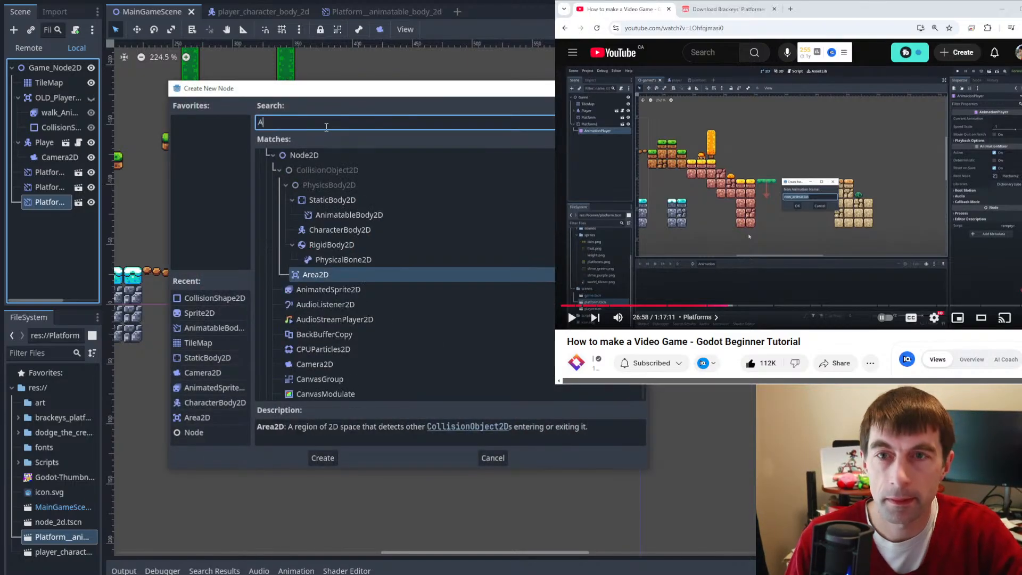
text(nimationPl)
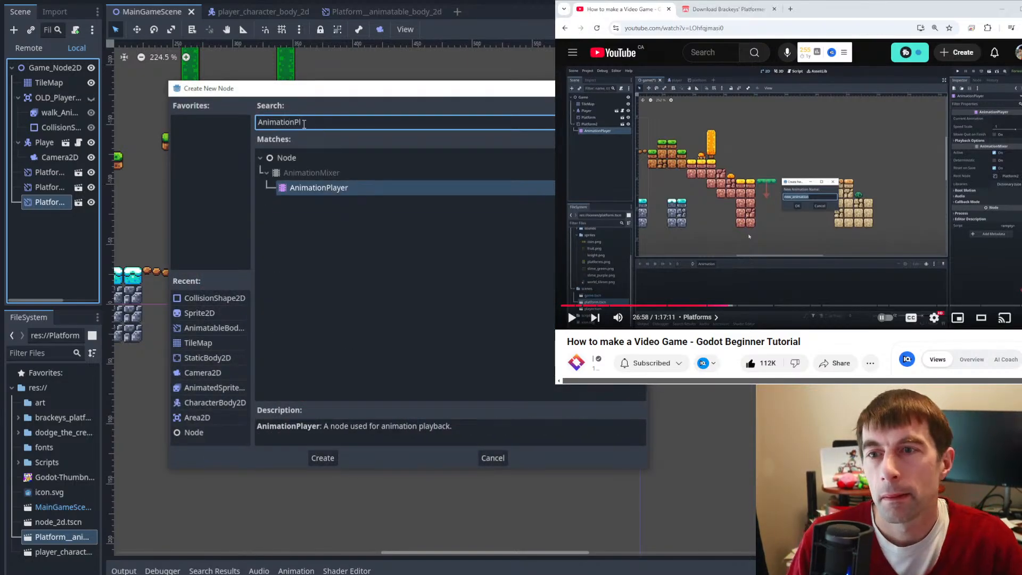
click(328, 194)
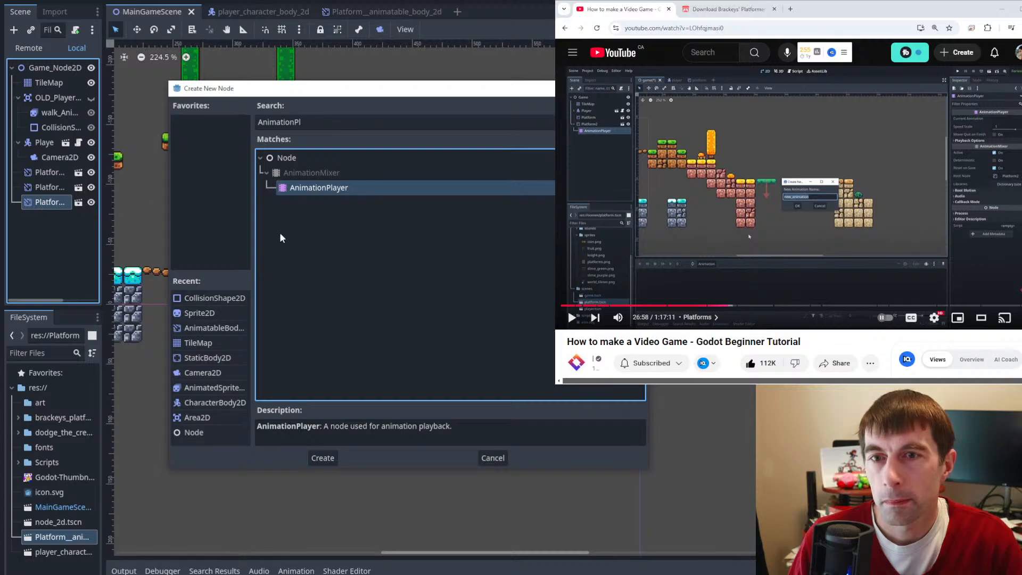
click(323, 459)
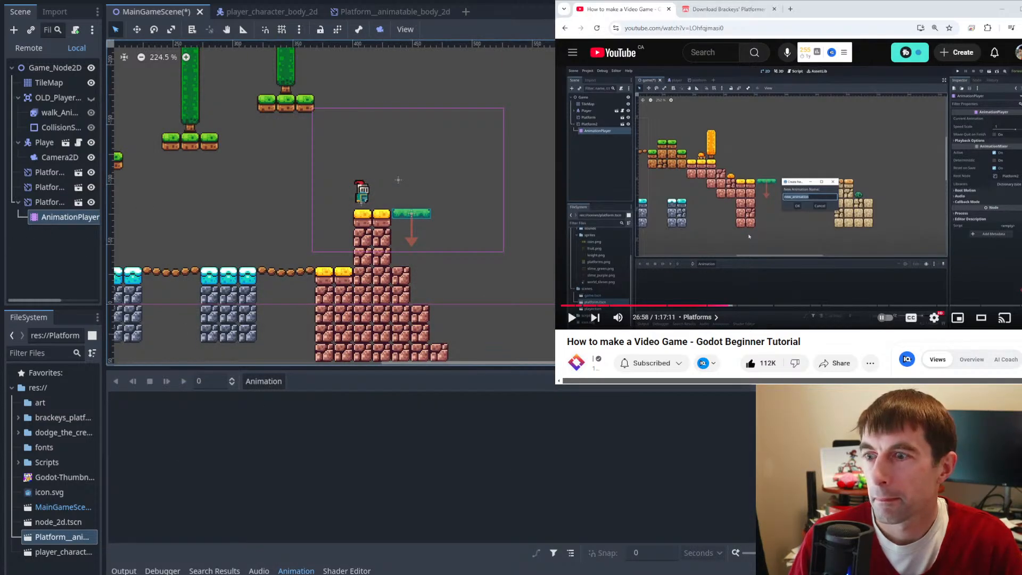
click(760, 144)
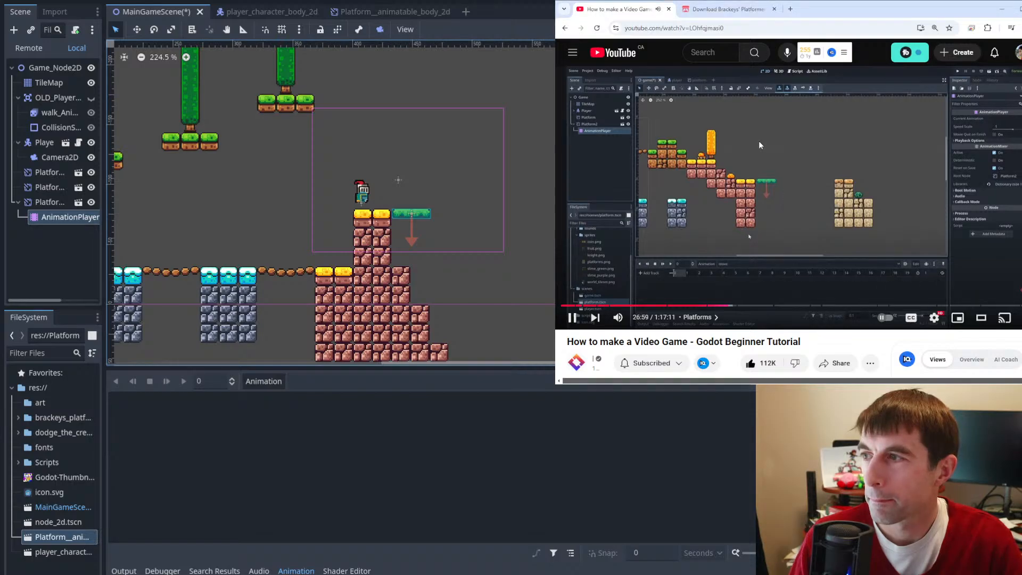
- Pause the tutorial and rename the AnimationPlayer node under the duplicated platform to Move_AnimationPlayer
click(760, 145)
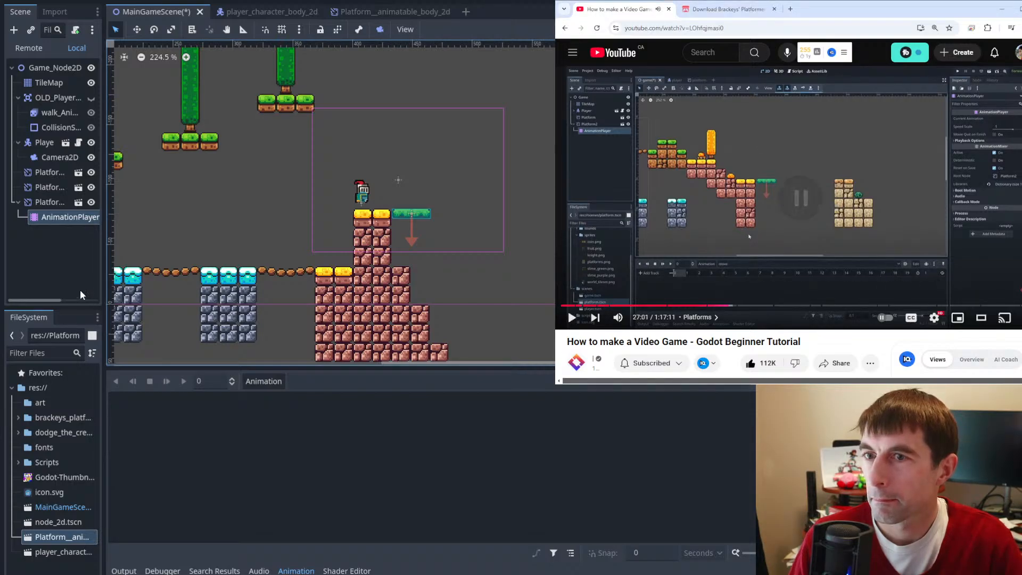
double_click(47, 219)
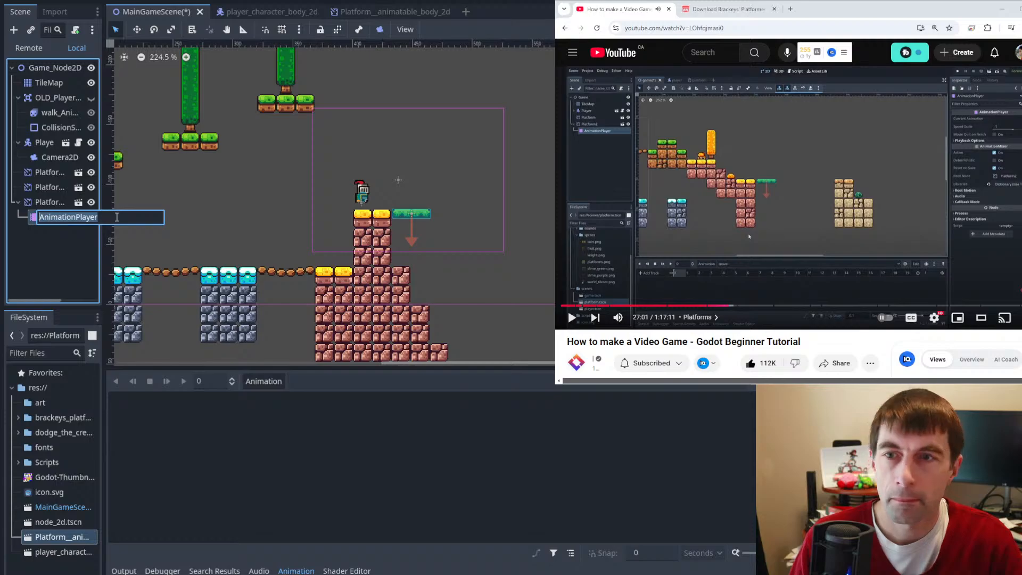
key(Home)
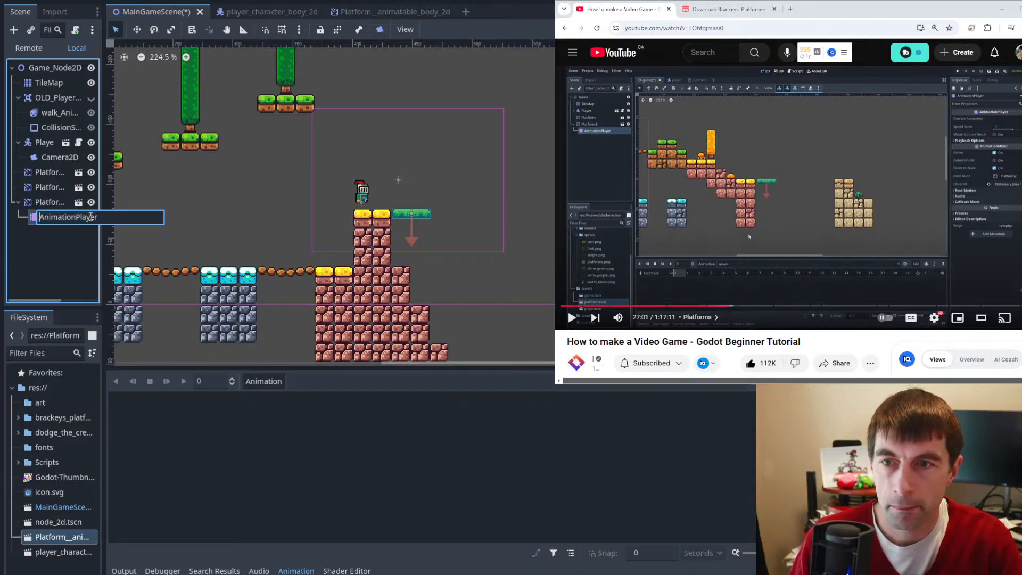
text(MOVE)
key(BackSpace)
key(BackSpace)
key(BackSpace)
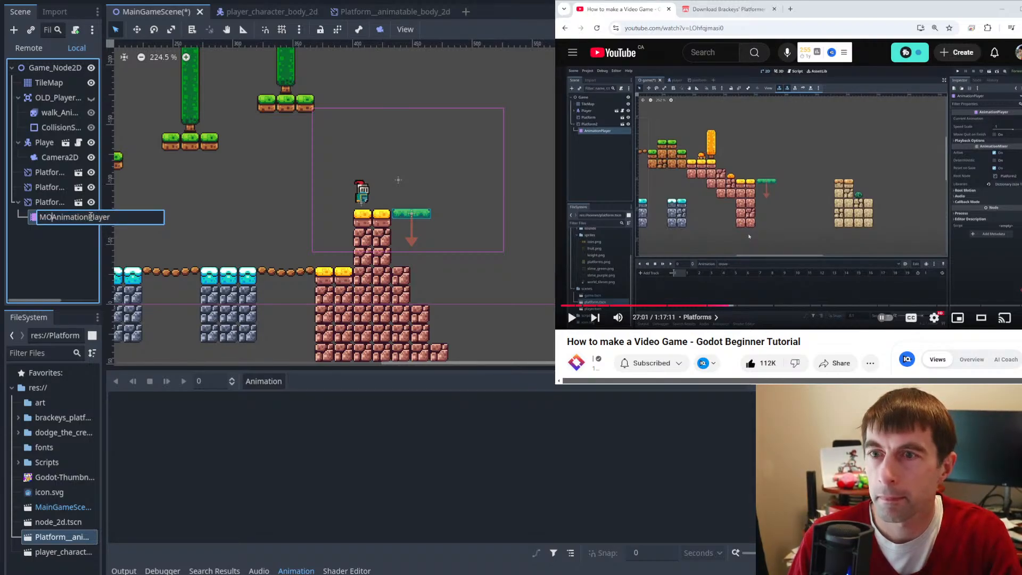
text(ove_)
key(Return)
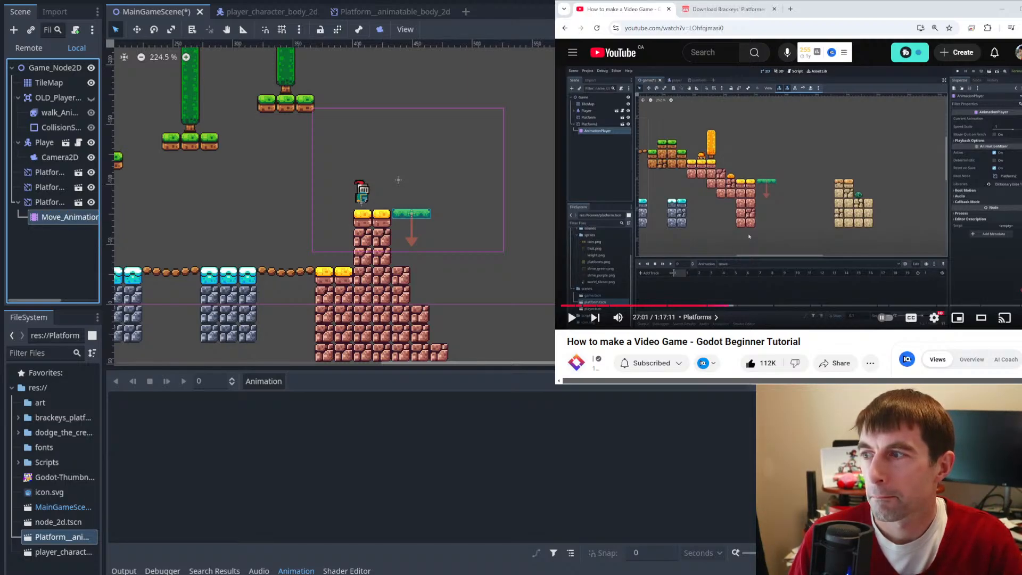
- Play the tutorial's position-keyframing part up to 27:20, and examine the duplicated platform beside the pink column more closely
click(694, 138)
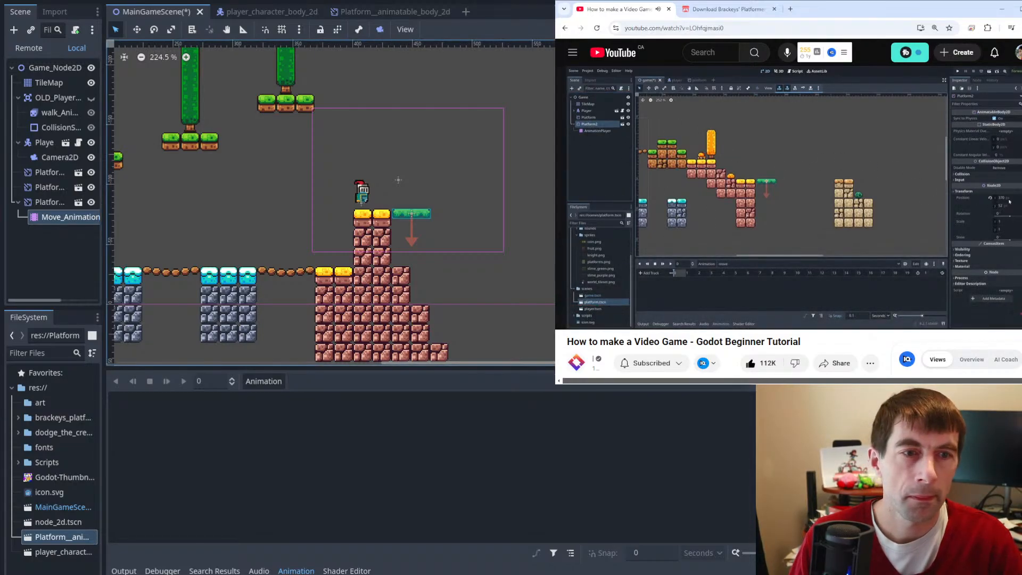
click(413, 214)
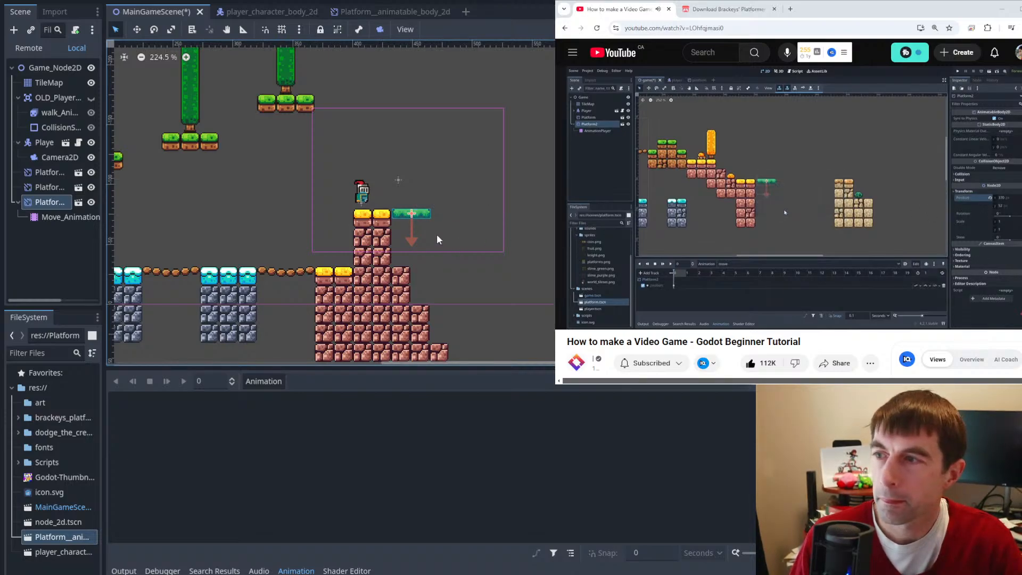
click(471, 184)
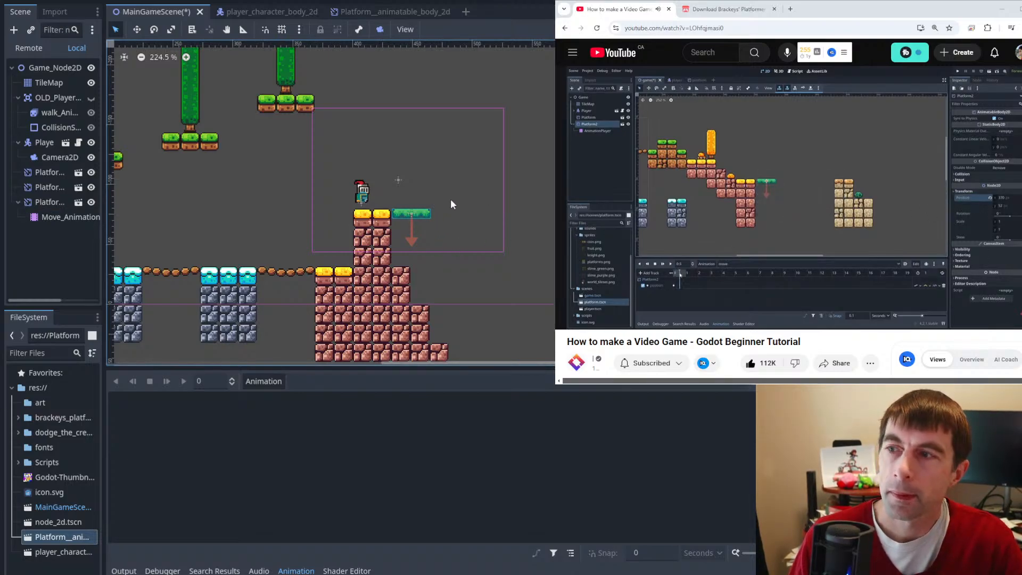
click(800, 147)
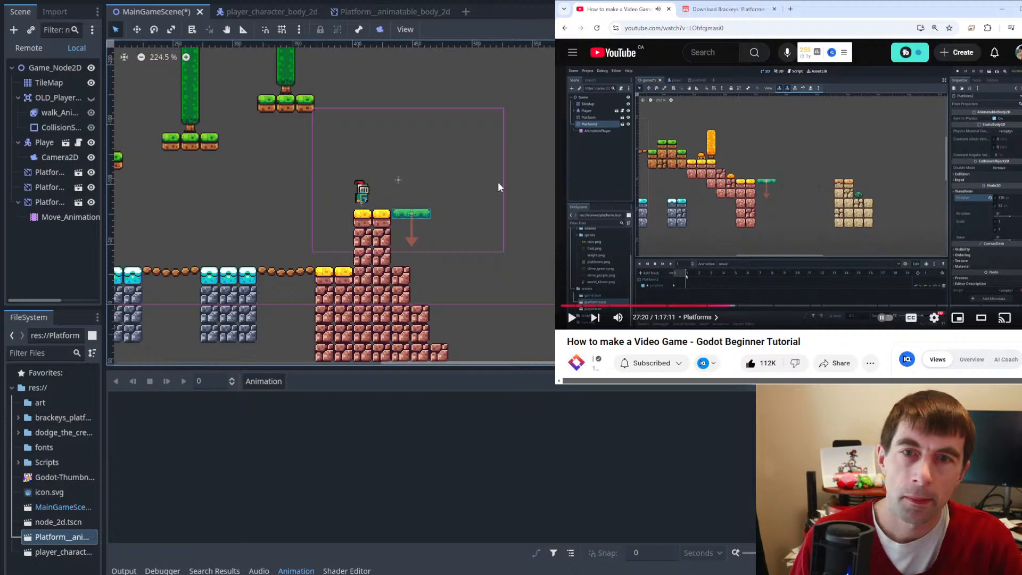
click(422, 213)
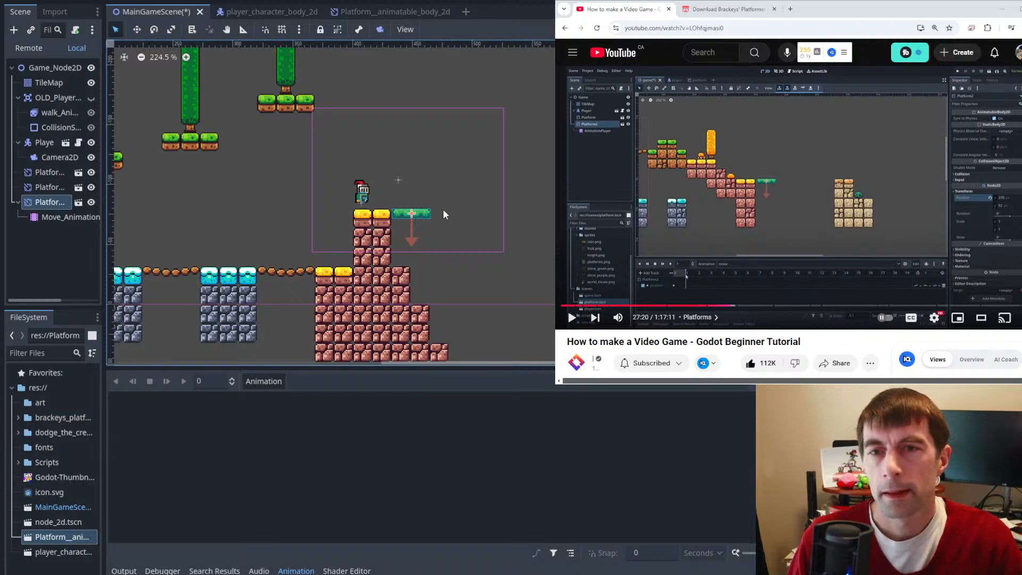
middle_drag(469, 269, 400, 248)
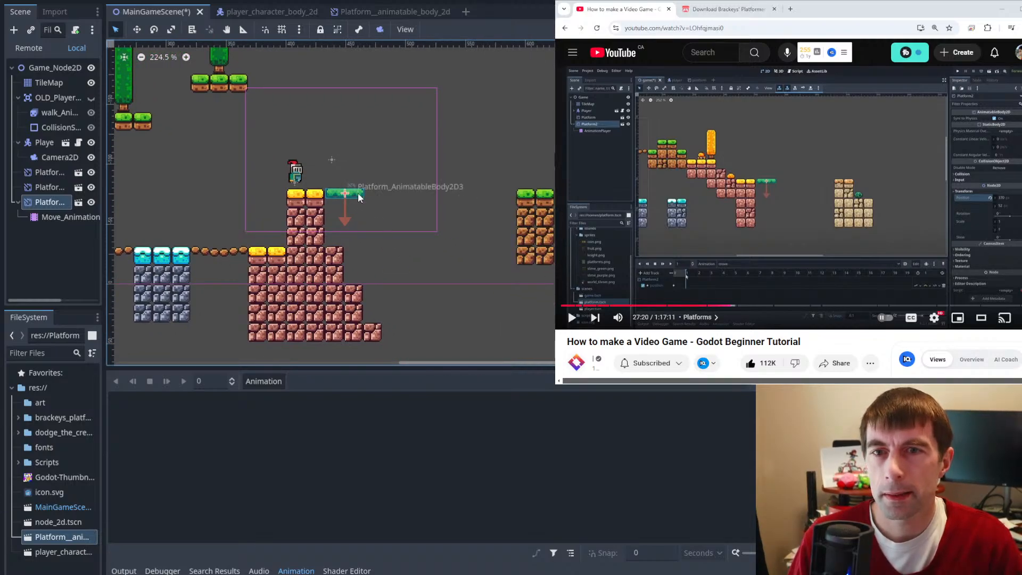
ctrl+scroll(356, 194, up, 2)
ctrl+scroll(356, 195, down, 1)
scroll(356, 195, down, 1)
scroll(381, 237, up, 6)
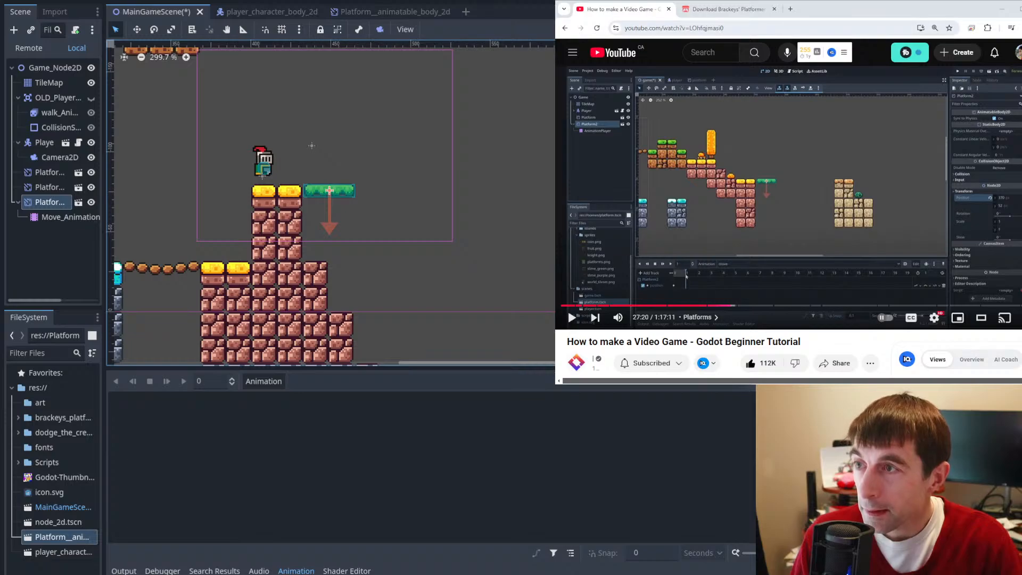
- Replay the tutorial from 27:11 to 27:21 to review inserting the platform's position key, and select the Move_AnimationPlayer node
key(Left)
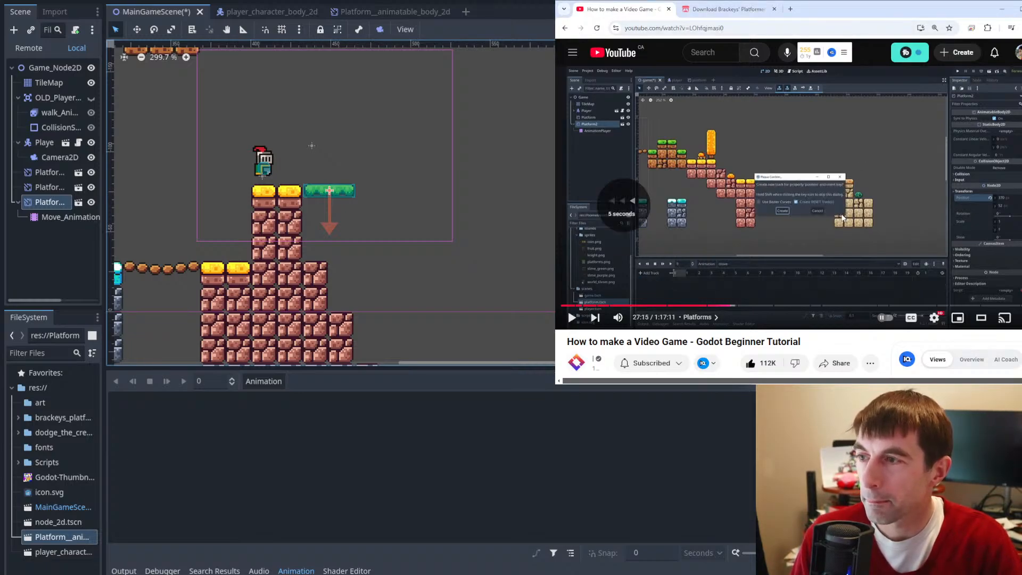
click(862, 187)
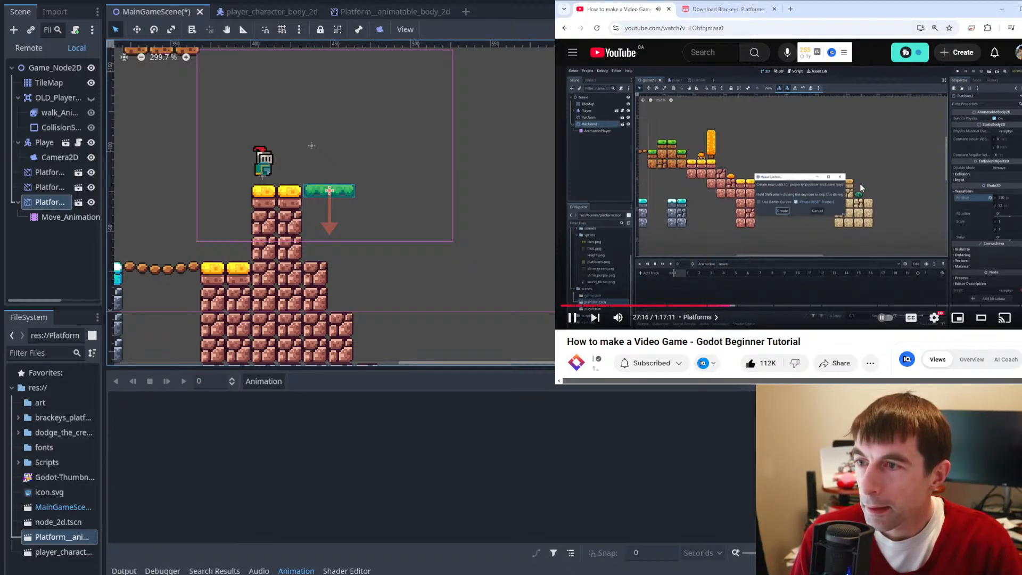
key(space)
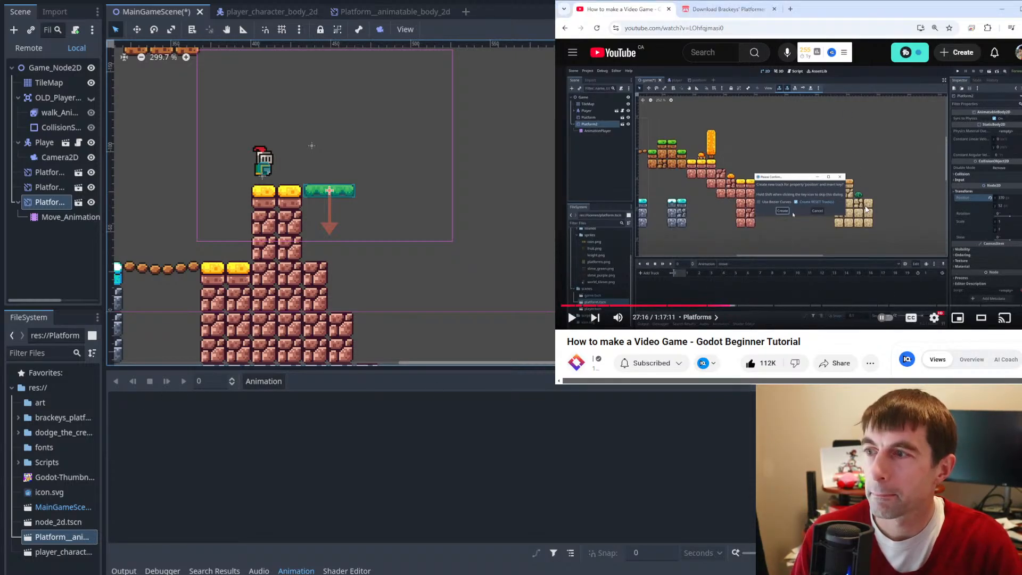
key(Left)
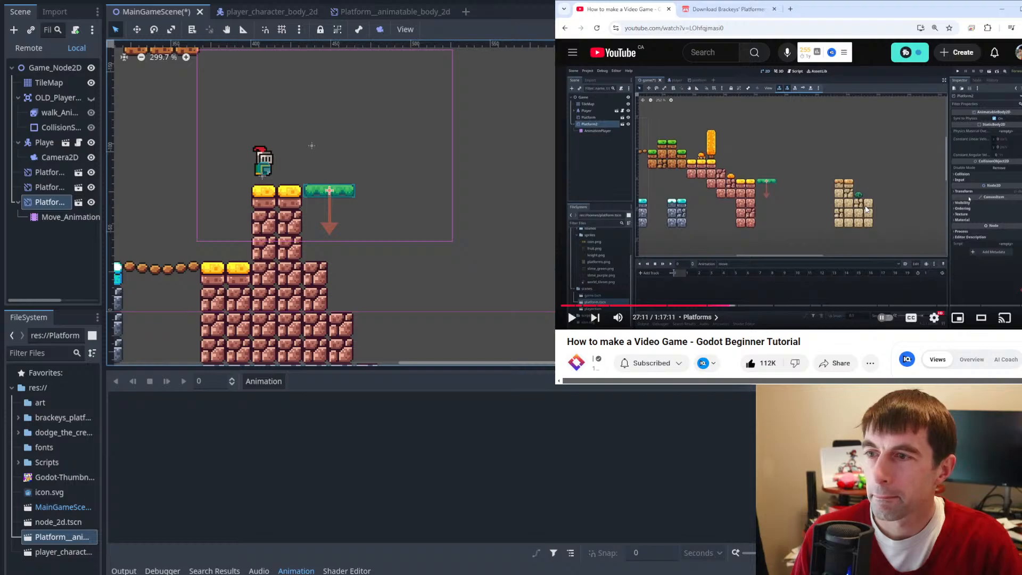
click(856, 168)
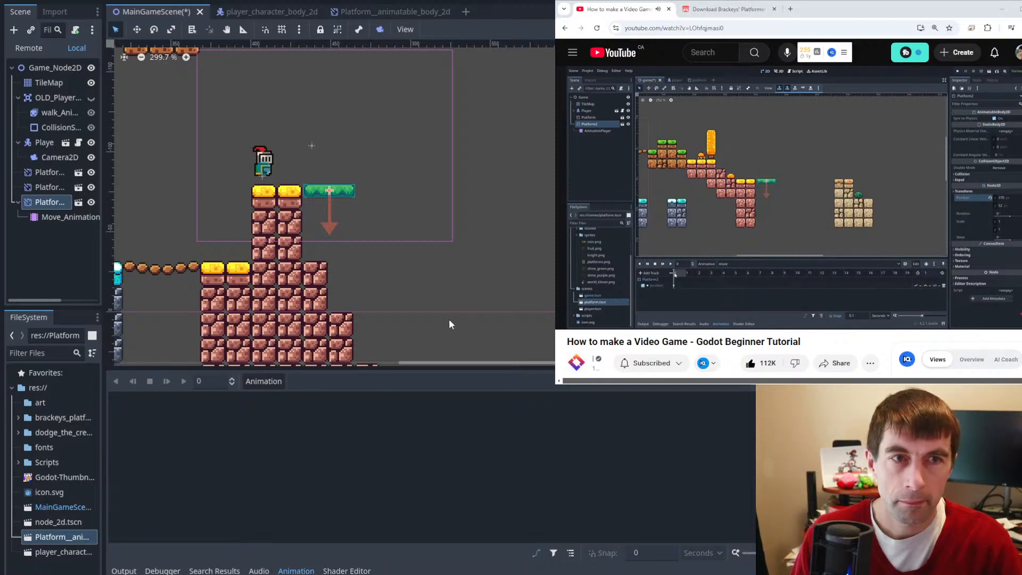
click(67, 215)
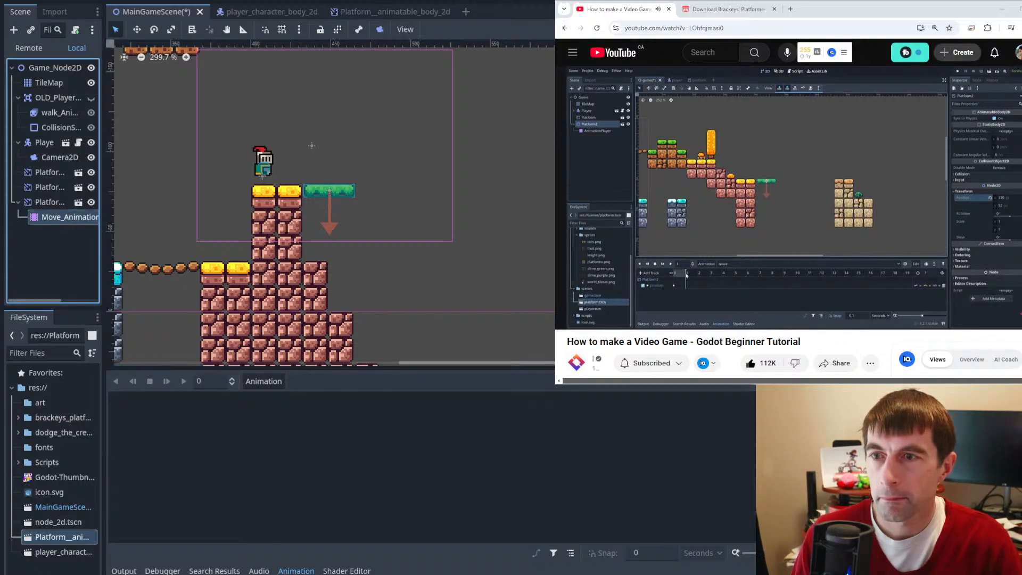
click(836, 177)
click(68, 218)
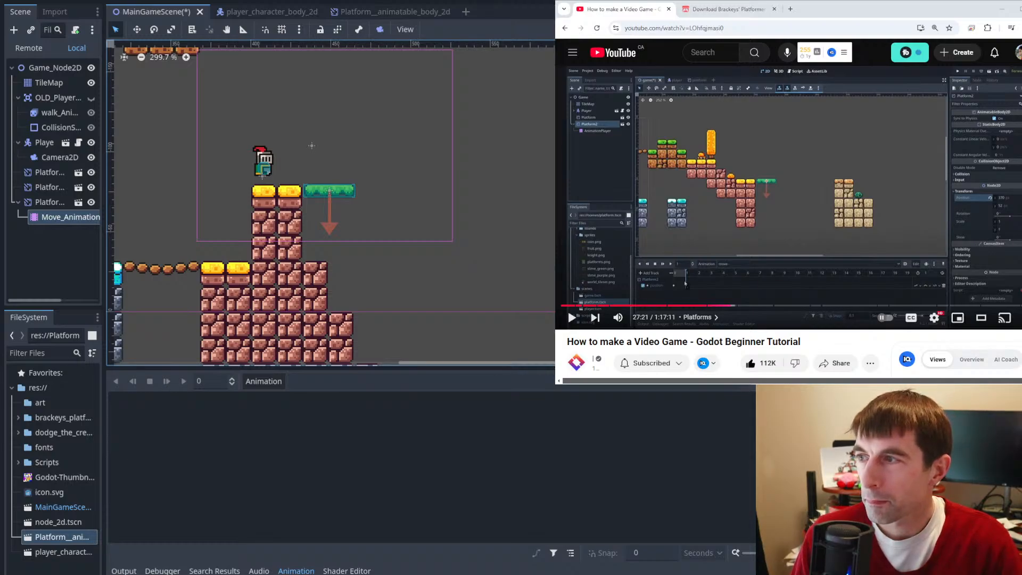
- Rewind the tutorial to 27:11 again and pause it at the dialog for creating the position track
click(805, 51)
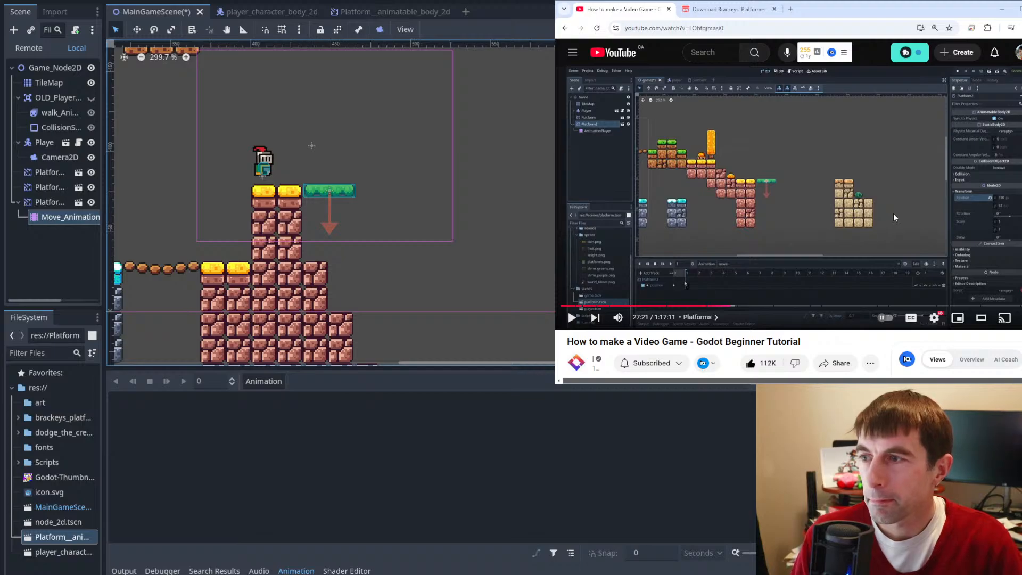
key(Left)
key(Left)
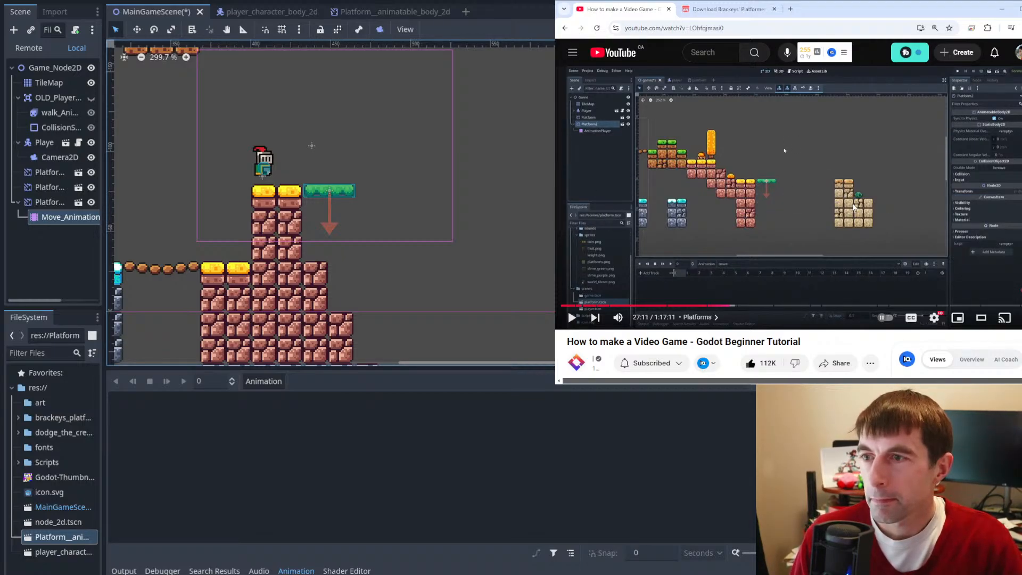
click(784, 150)
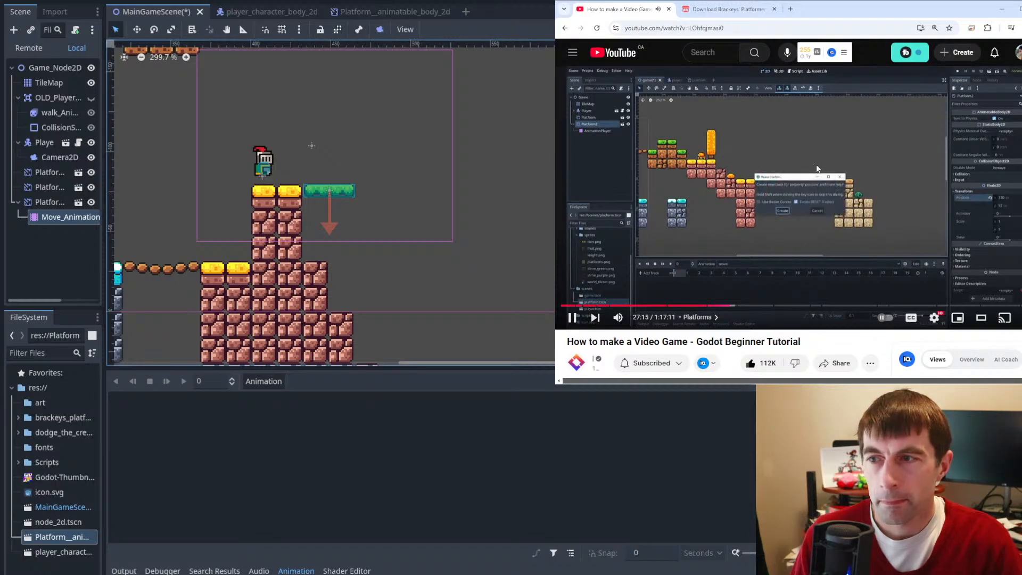
click(882, 155)
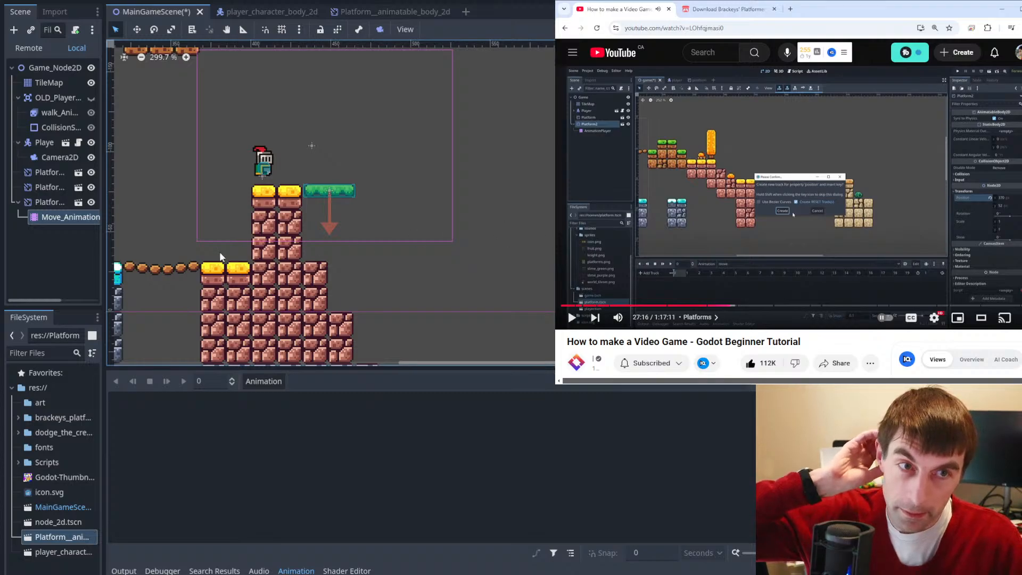
- Shift the duplicated platform slightly away from the pink column's top, and reselect the Move_AnimationPlayer node
click(40, 202)
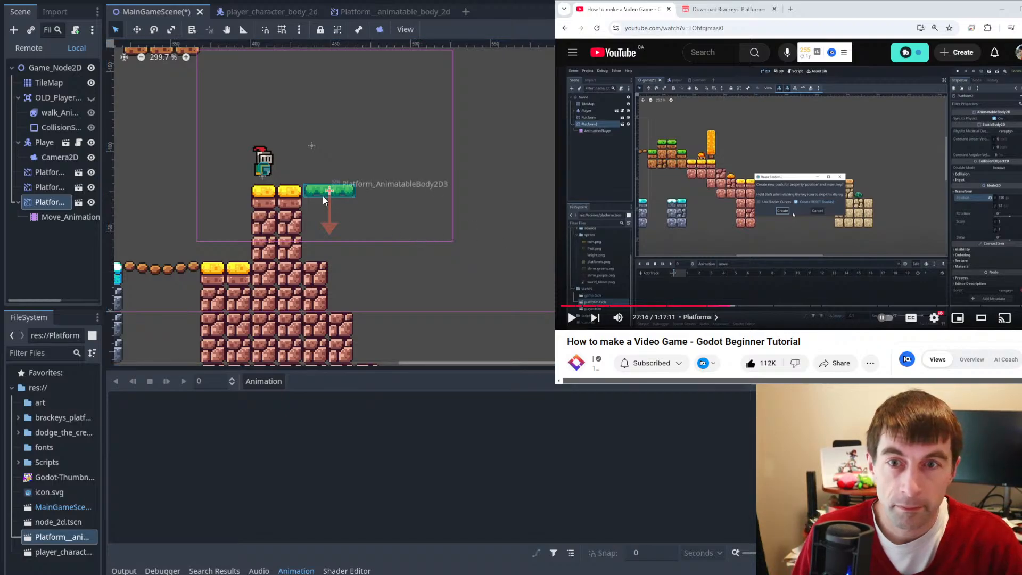
mouse_move(347, 193)
mouse_down()
mouse_move(416, 187)
mouse_move(358, 195)
mouse_up()
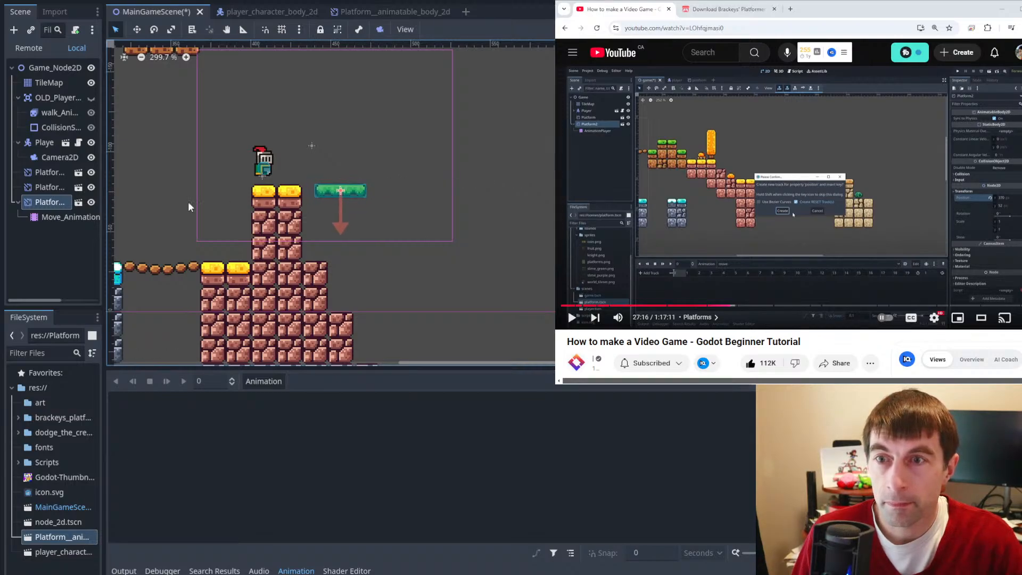
click(49, 216)
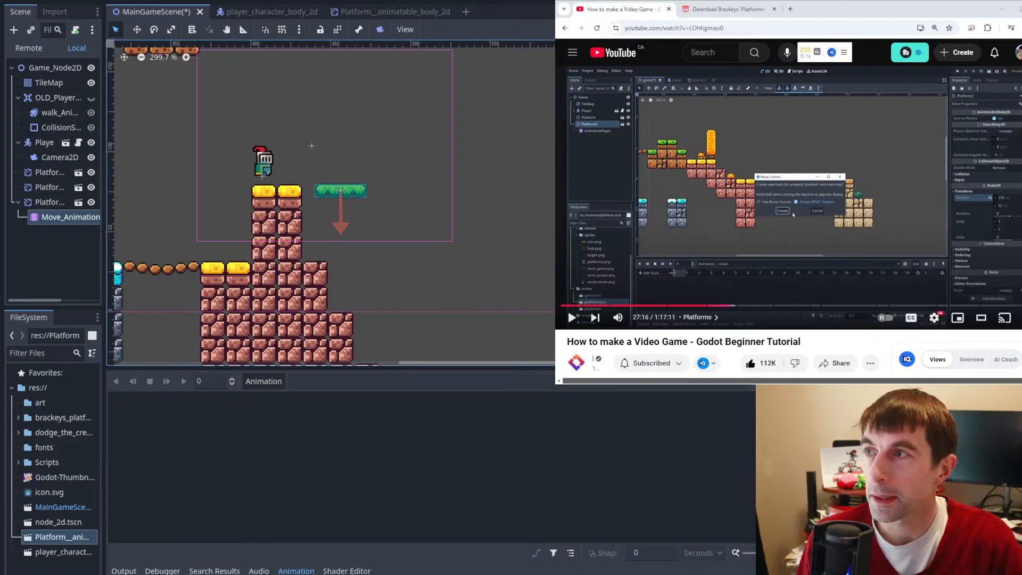
- Play the tutorial to 27:21, and create a new animation named movePlatformSideways with the duplicated platform selected
click(747, 209)
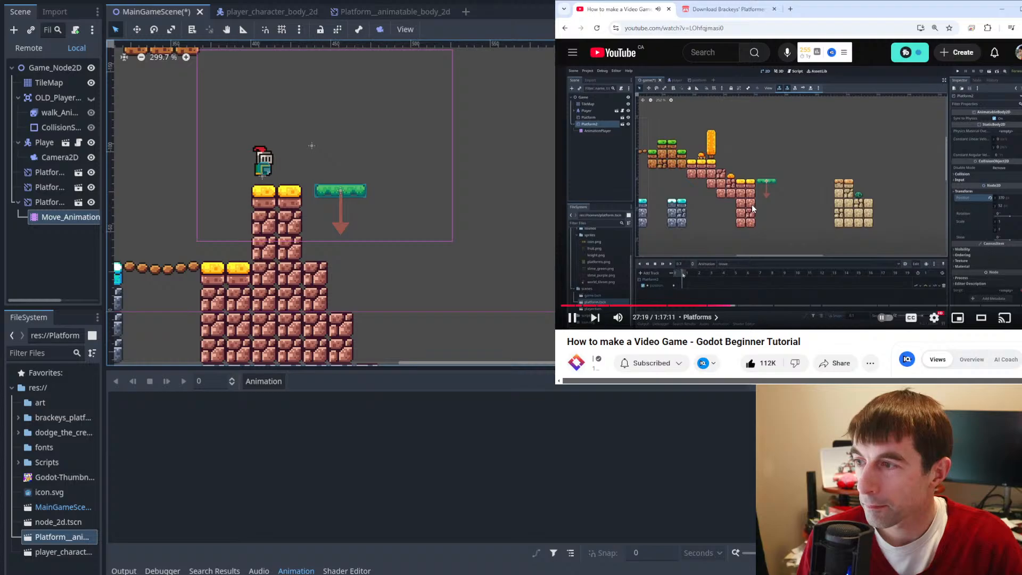
click(756, 201)
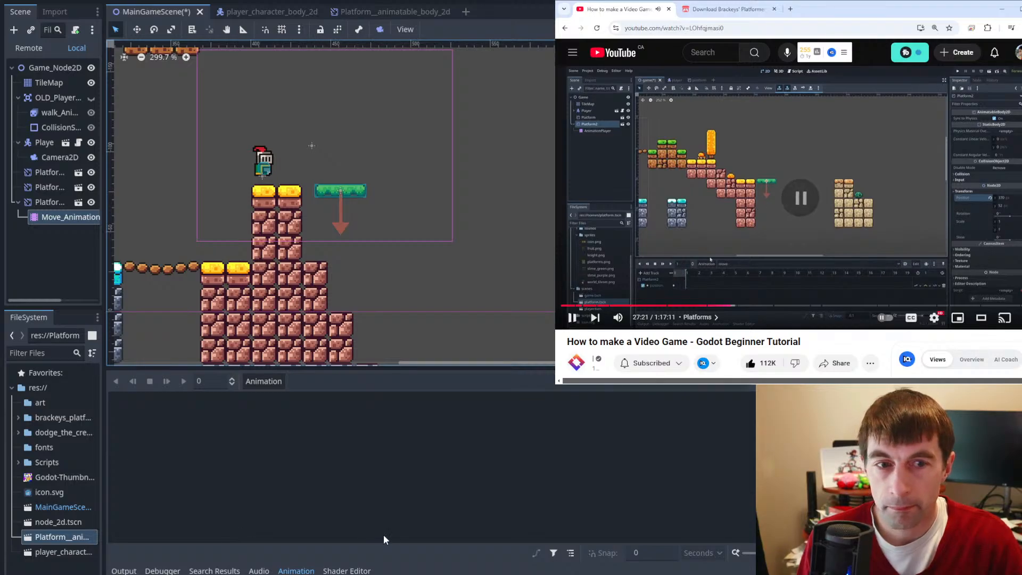
click(48, 201)
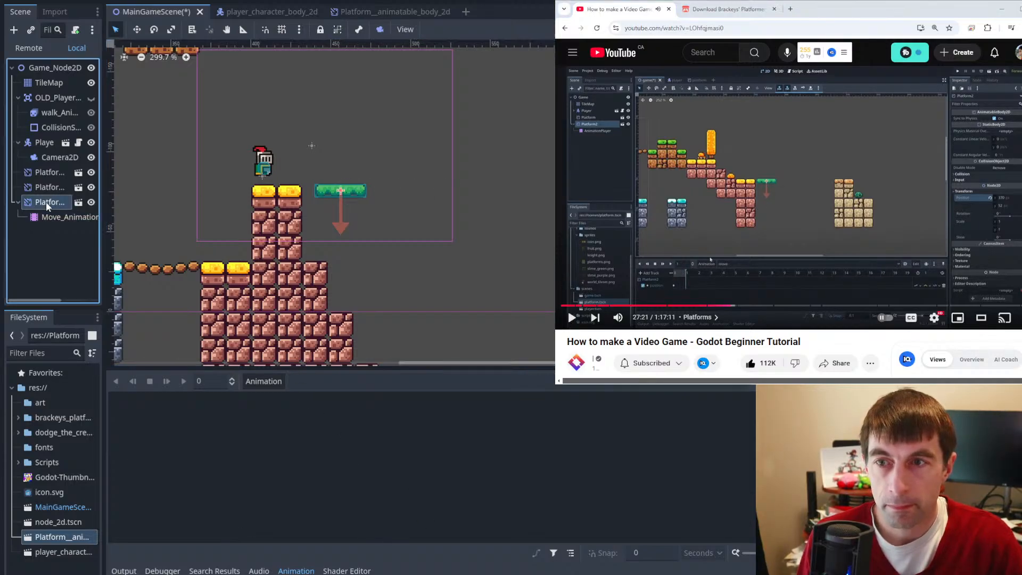
click(273, 382)
click(288, 397)
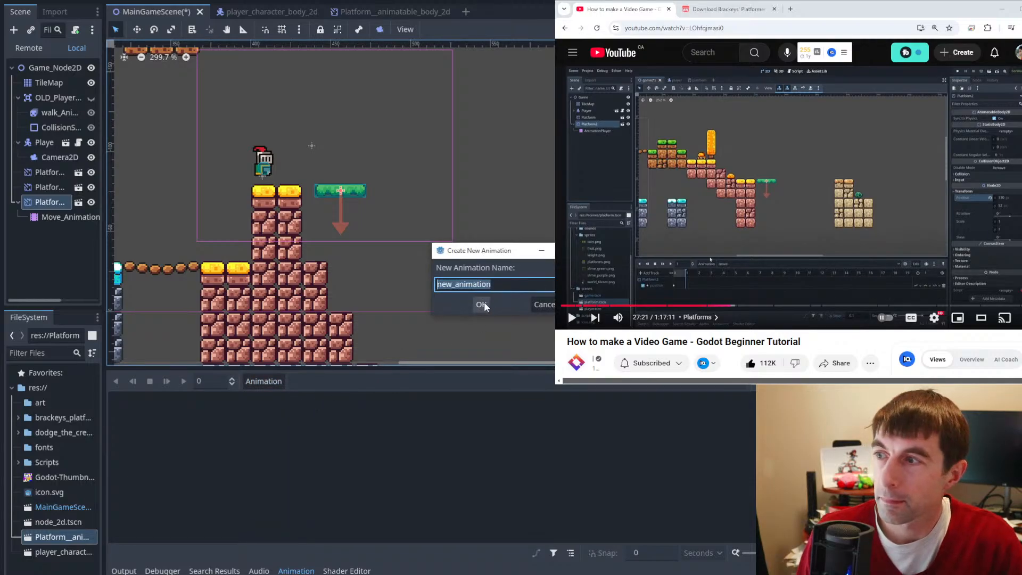
text(mov)
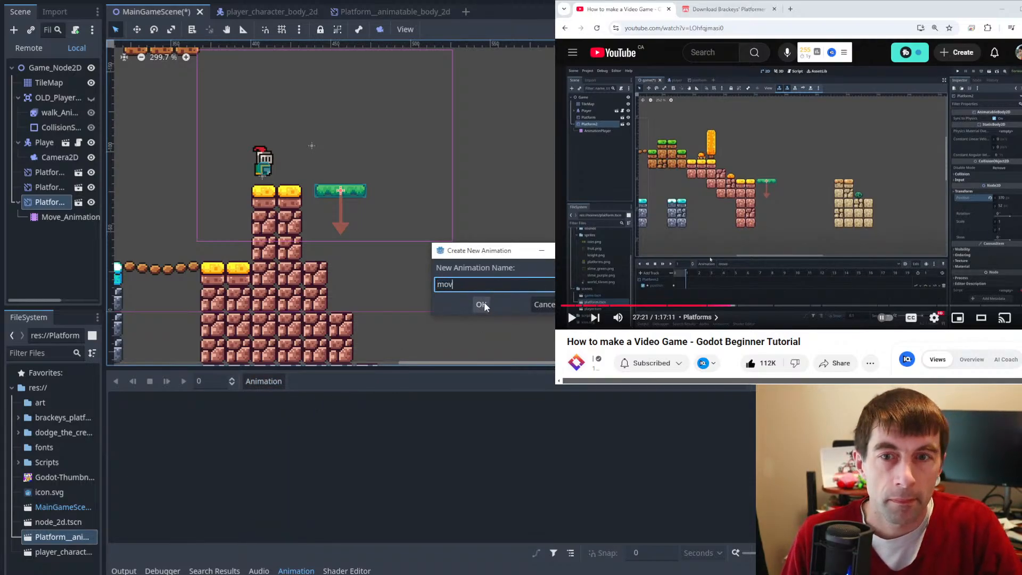
text(ePlatform)
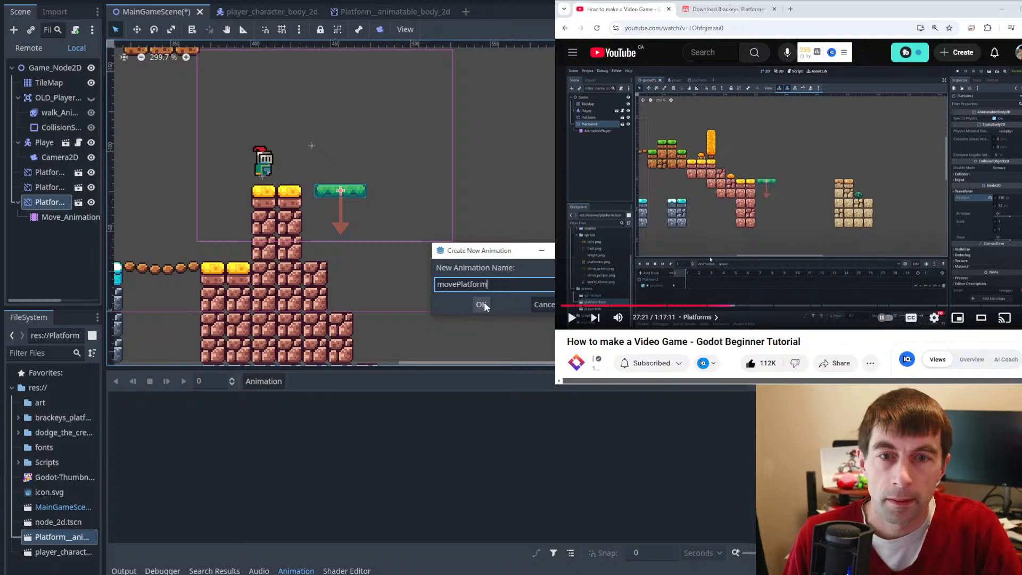
text(Sideways)
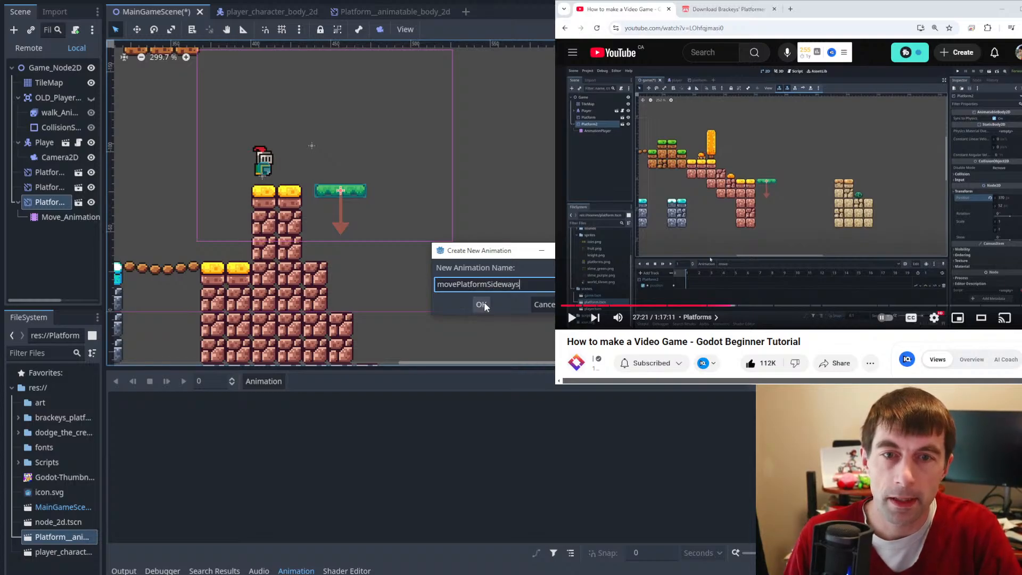
click(481, 304)
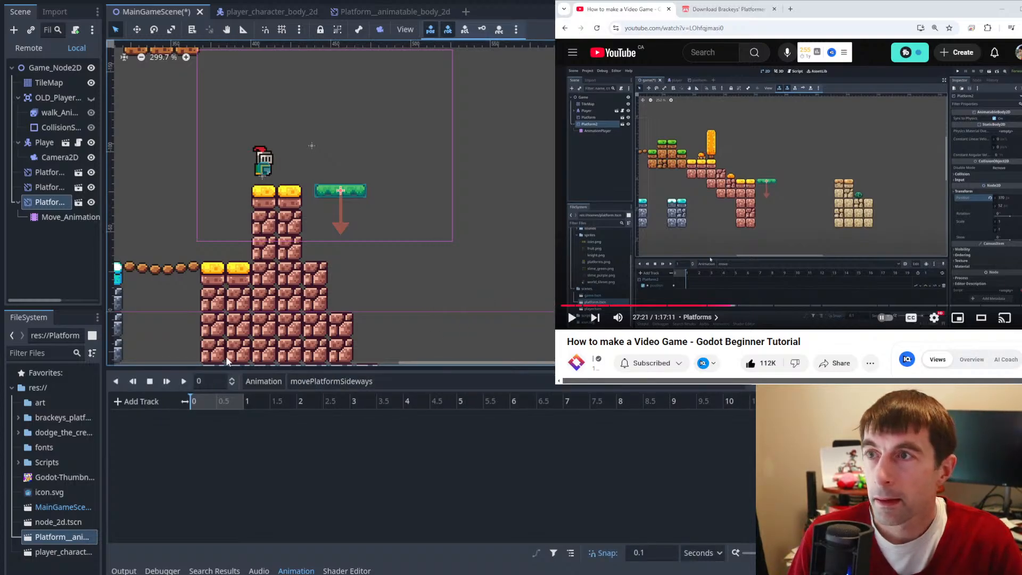
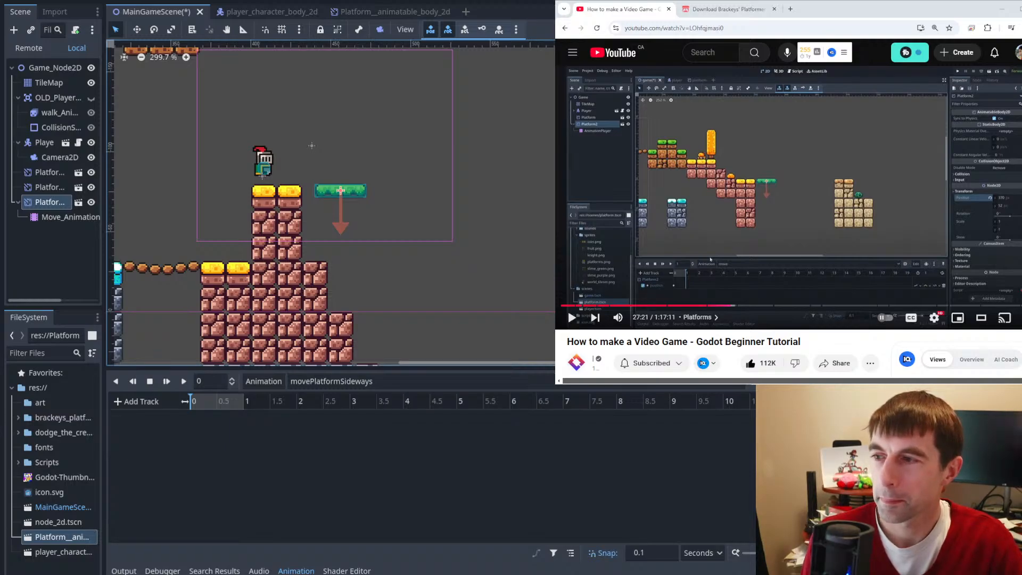
- Play the tutorial to 27:24, and move the duplicated platform flush against the pink column's top at time 0
click(817, 169)
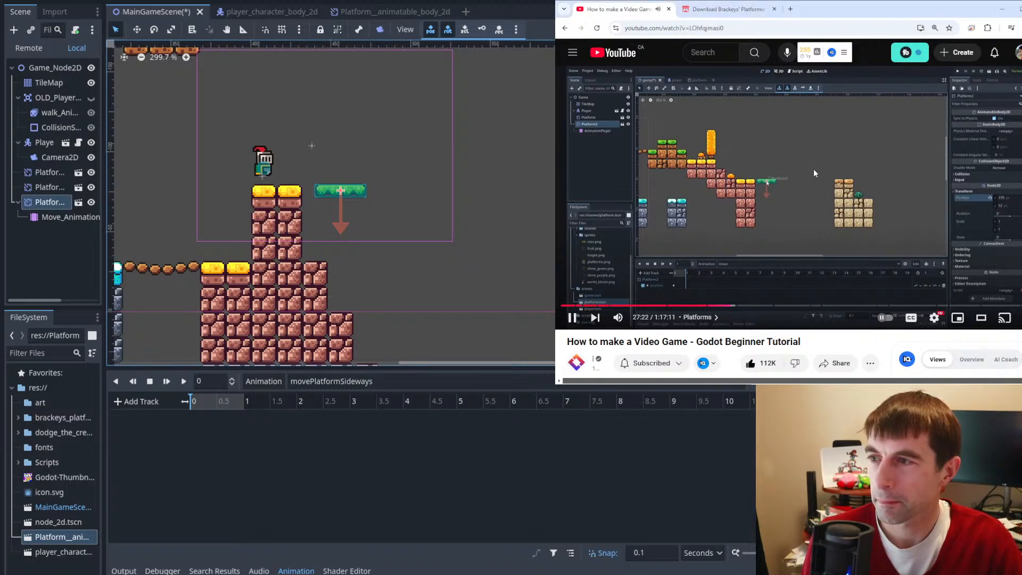
click(813, 168)
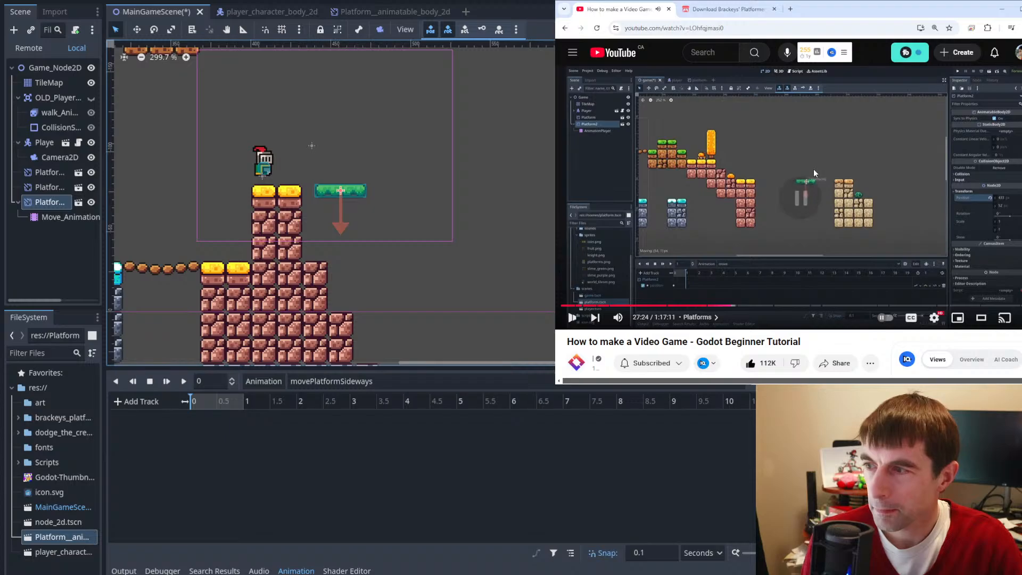
click(211, 402)
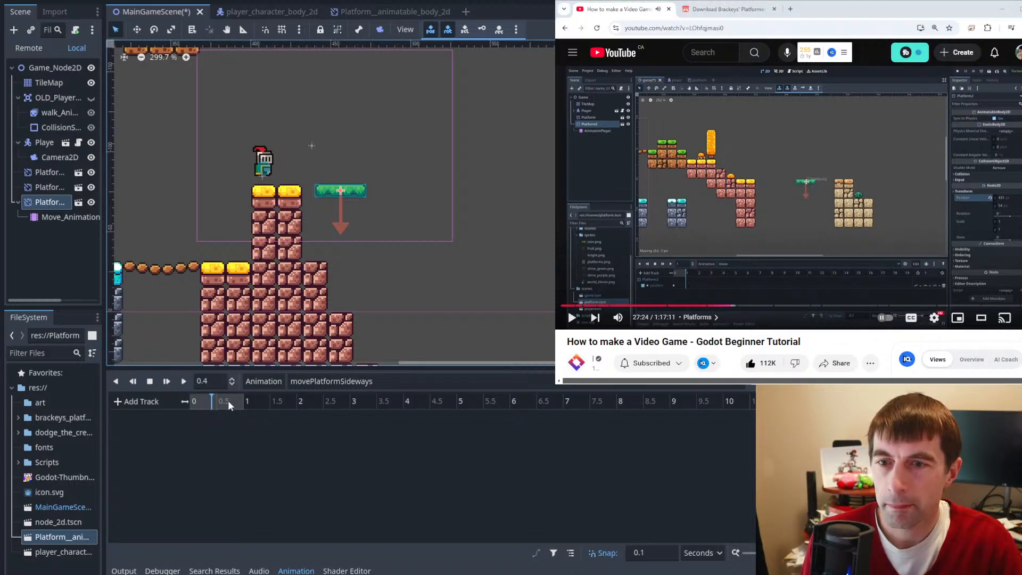
click(191, 403)
drag(350, 191, 343, 192)
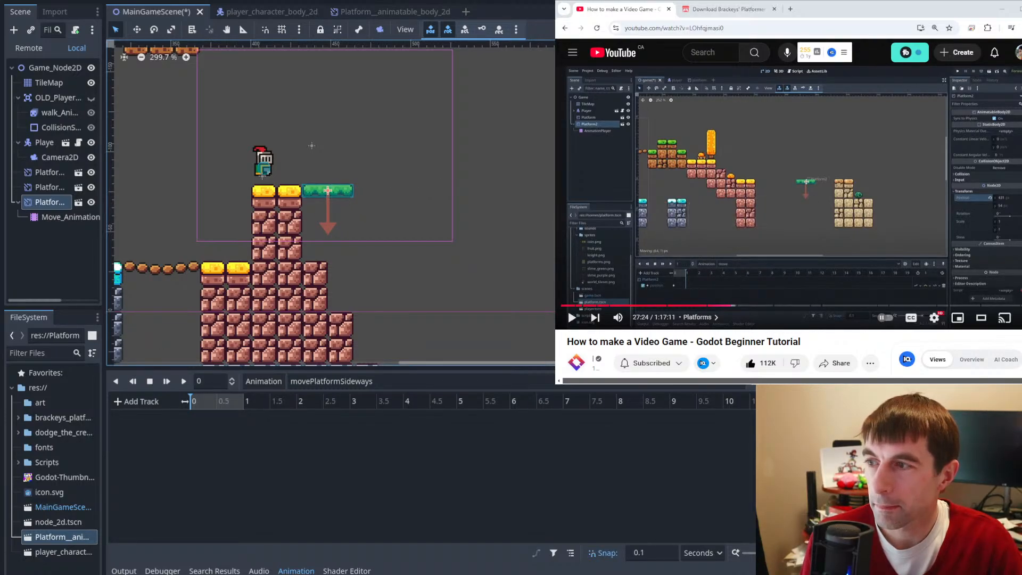
- Try to animate the duplicated platform by moving it far right of the column at 1 second and playing the animation
click(239, 402)
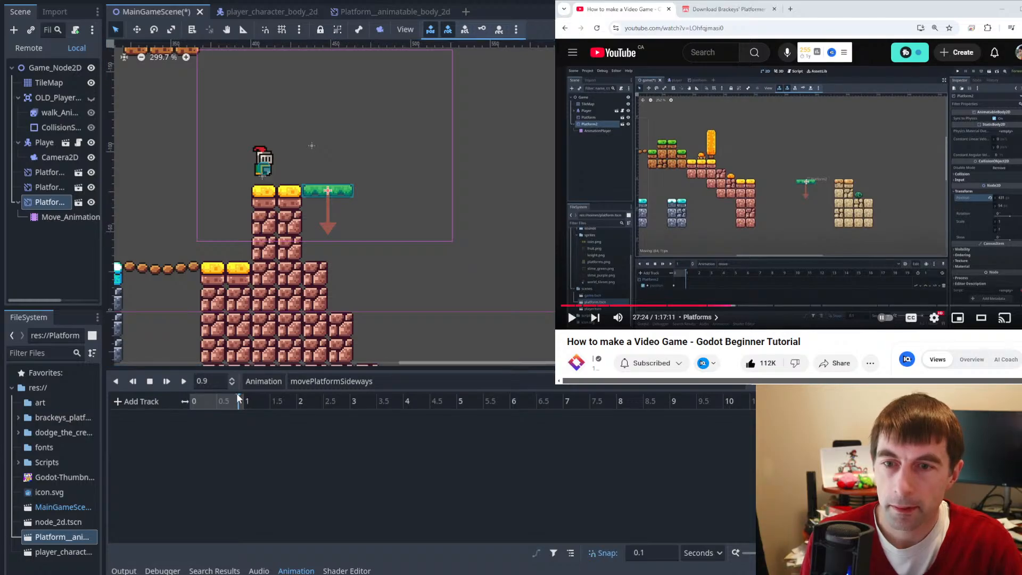
click(243, 399)
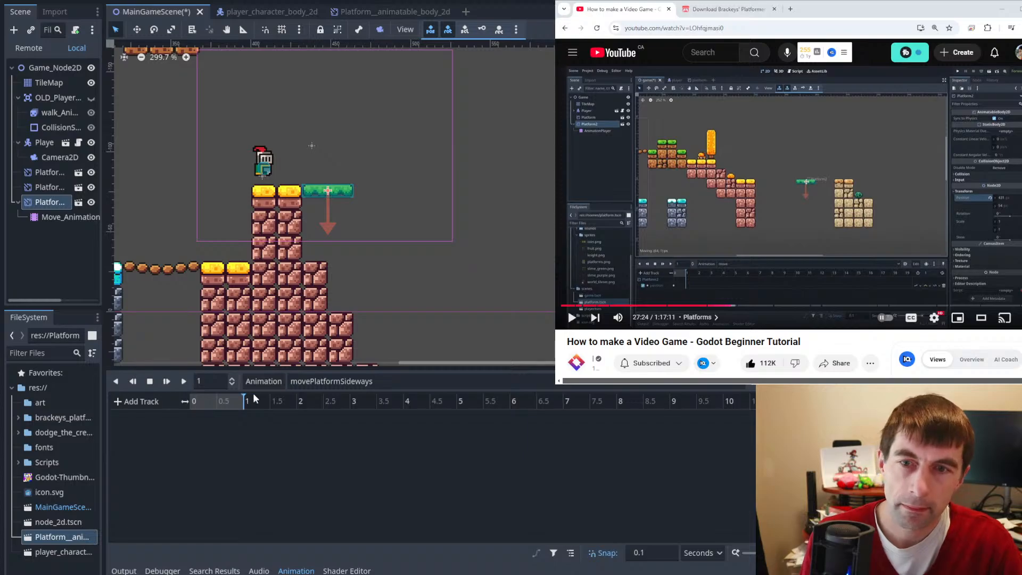
drag(340, 187, 538, 187)
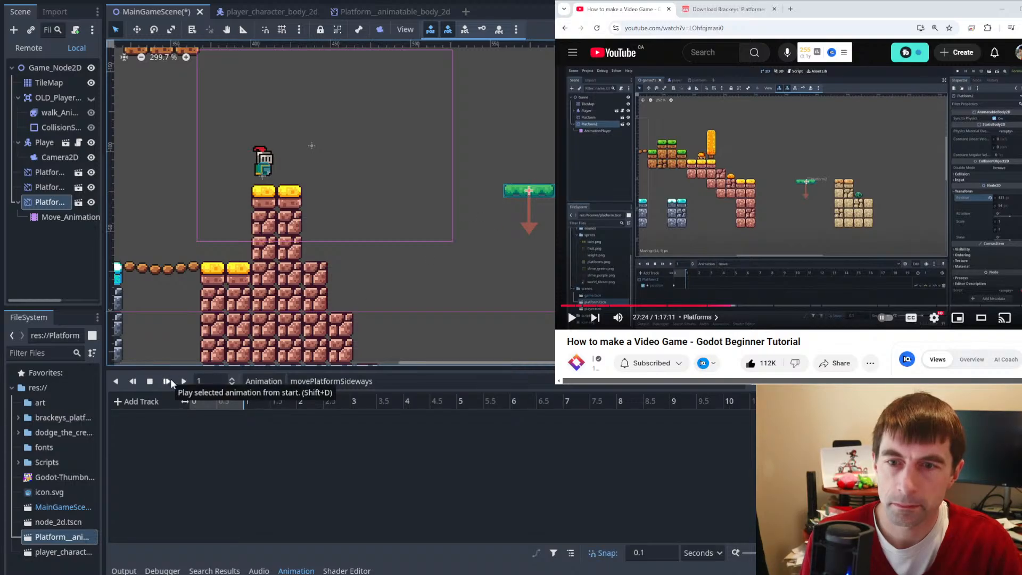
click(185, 381)
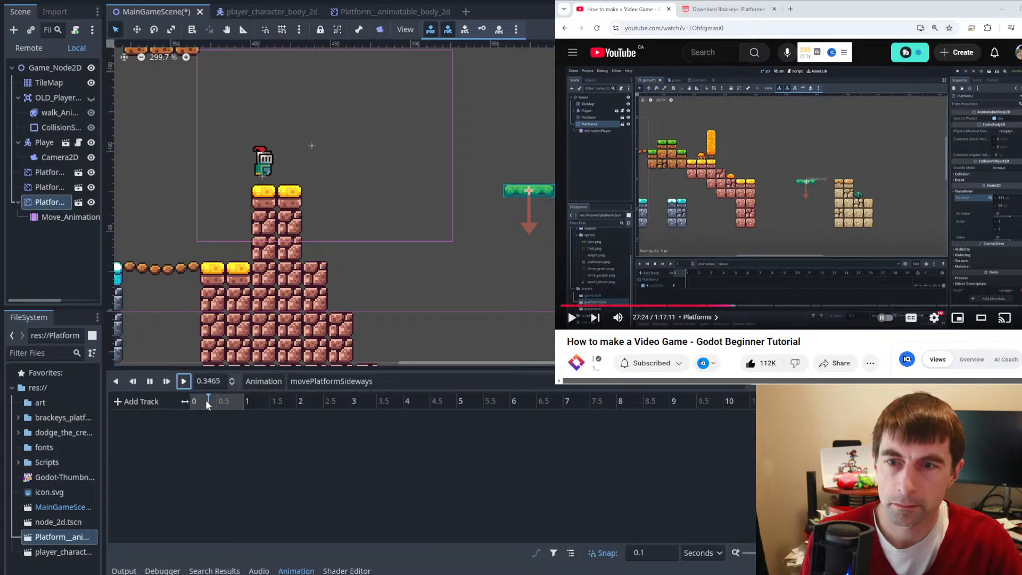
click(183, 383)
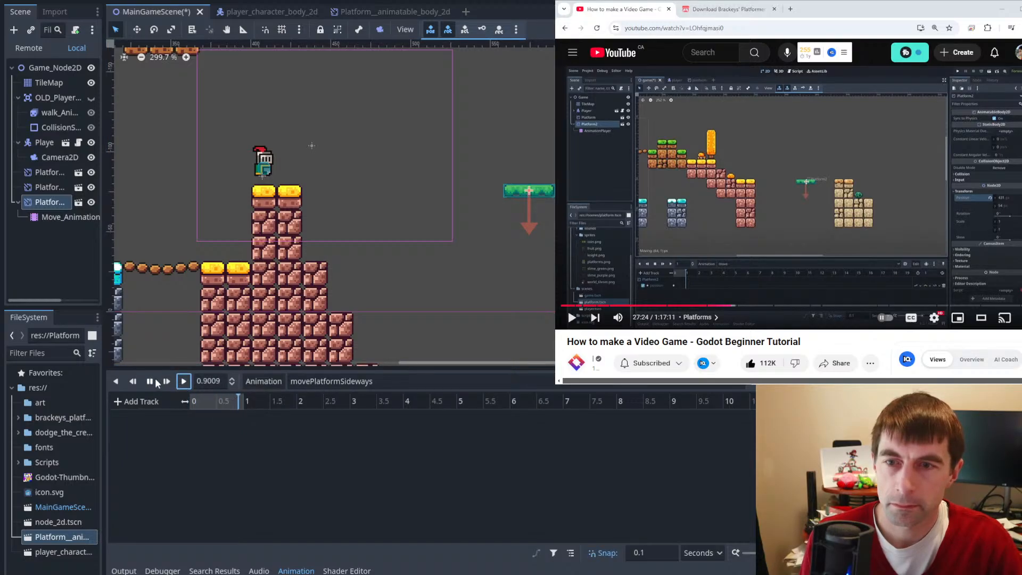
- Move the platform back beside the pink column's top at time 0, and create its position track with a RESET track
drag(243, 397, 192, 398)
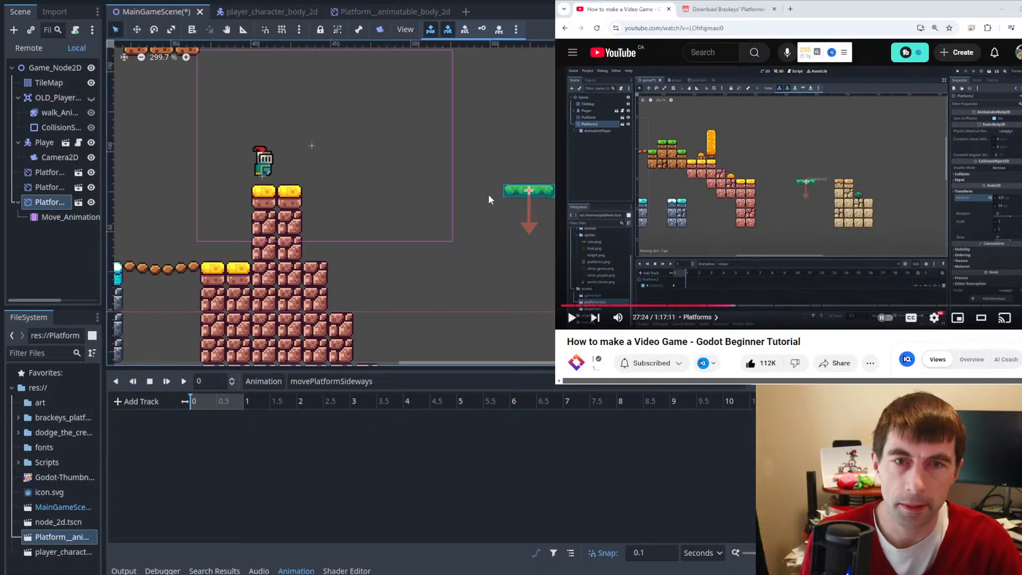
drag(513, 192, 314, 193)
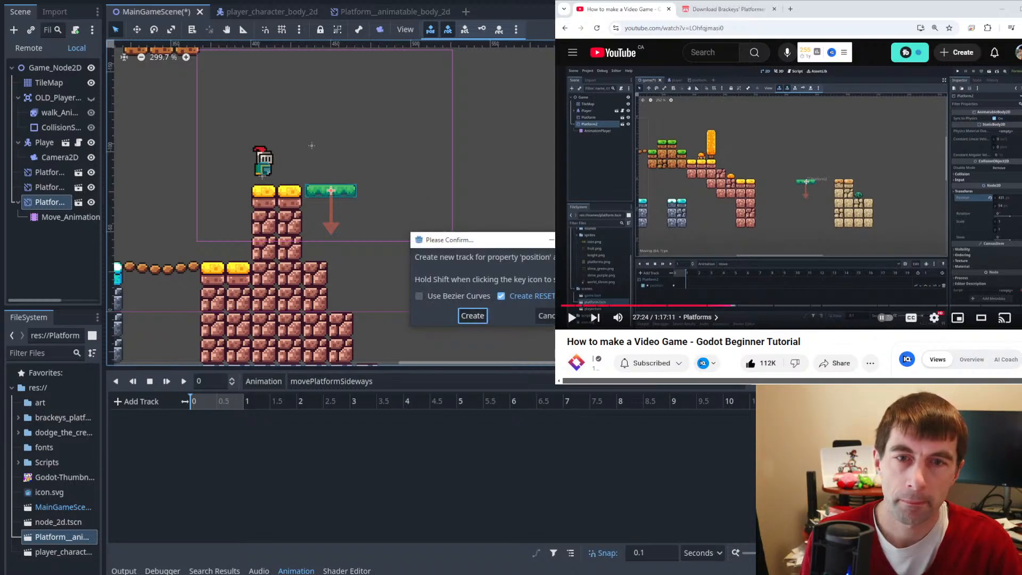
click(473, 316)
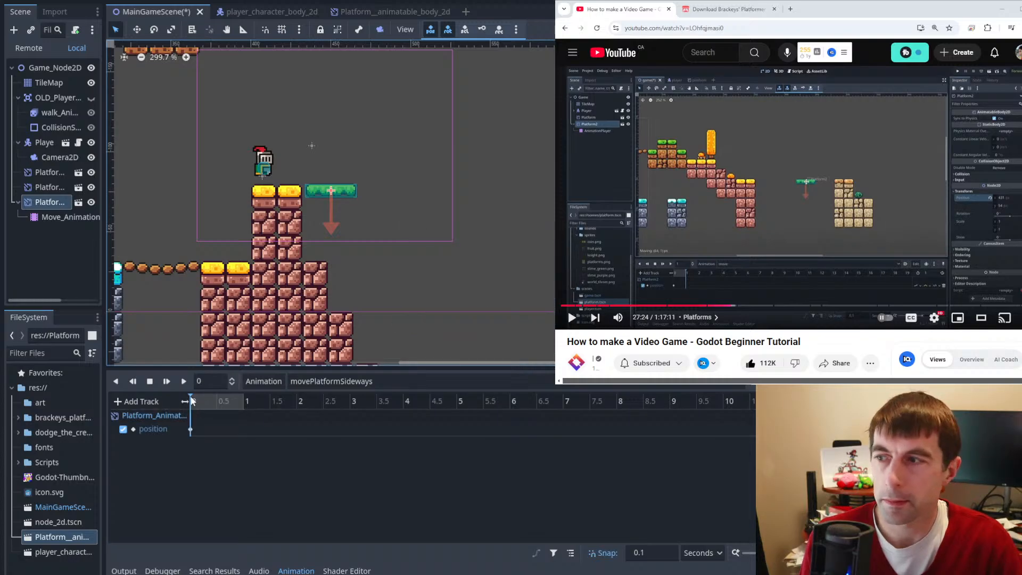
- Play the tutorial to 27:36 to review the platform's position keys and animation preview, keeping the animation at time 0
click(243, 397)
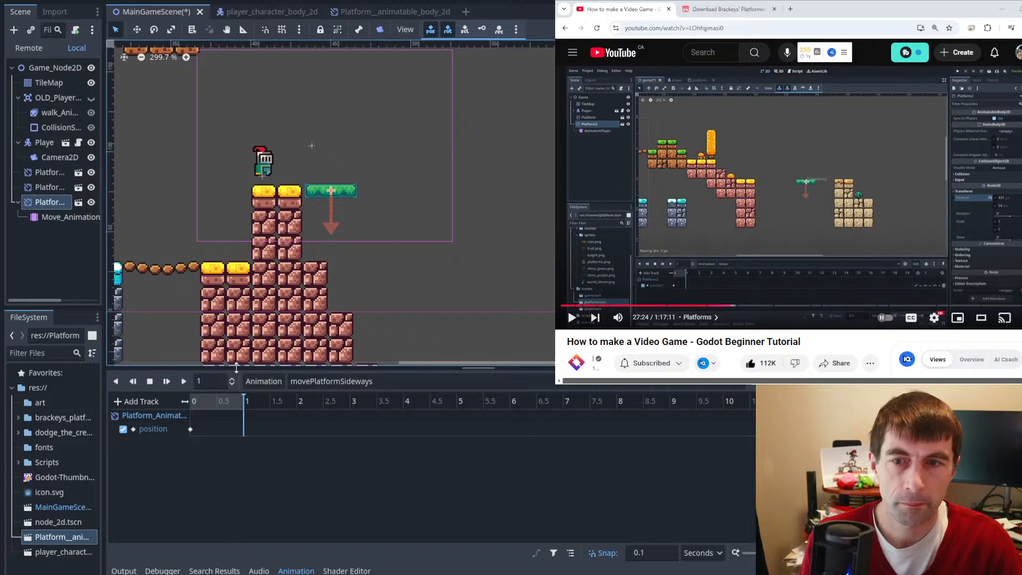
drag(242, 397, 169, 398)
click(733, 212)
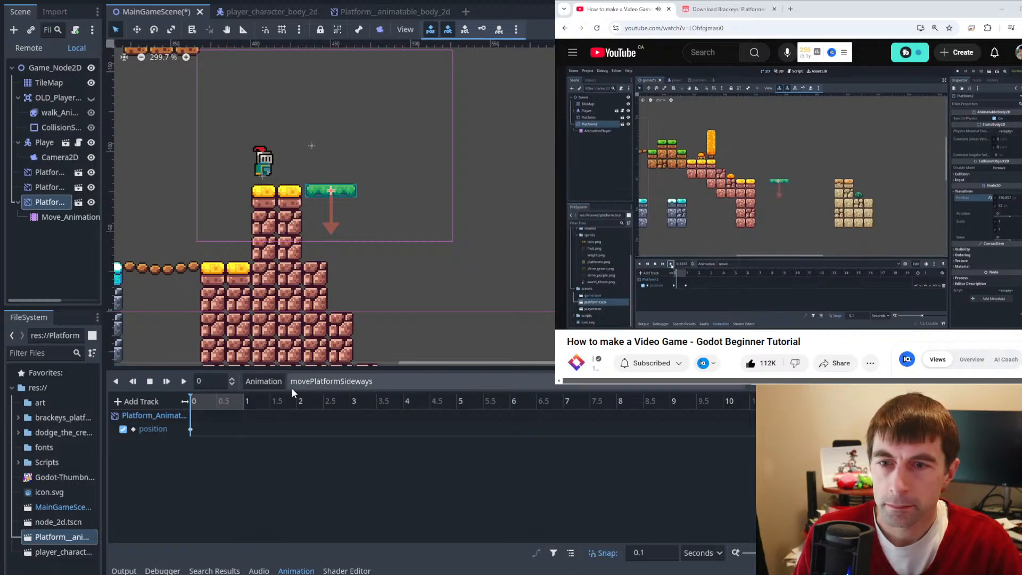
key(space)
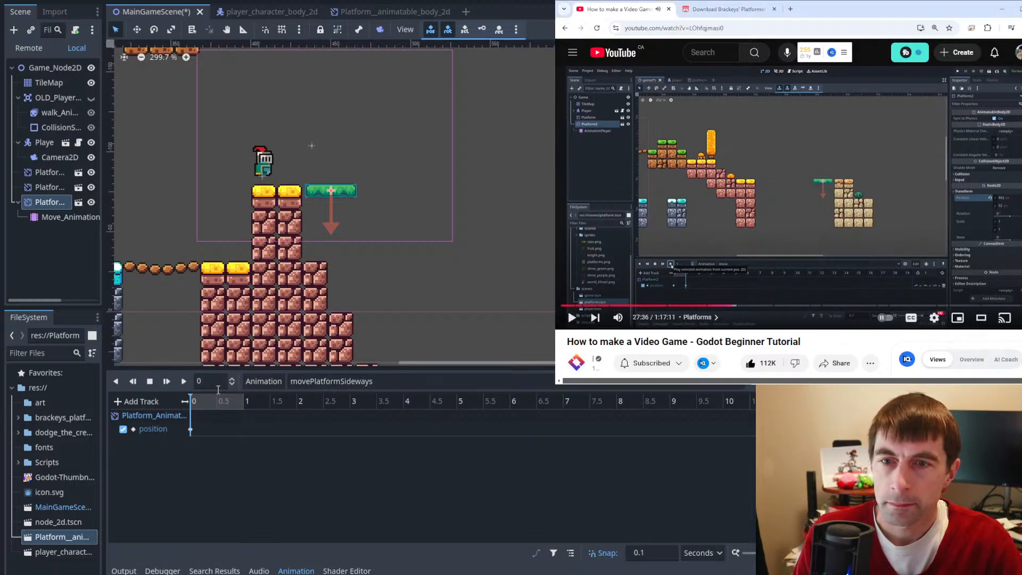
- Key the duplicated platform's position at 1 second, moved straight across the gap far to the right of the column
click(285, 396)
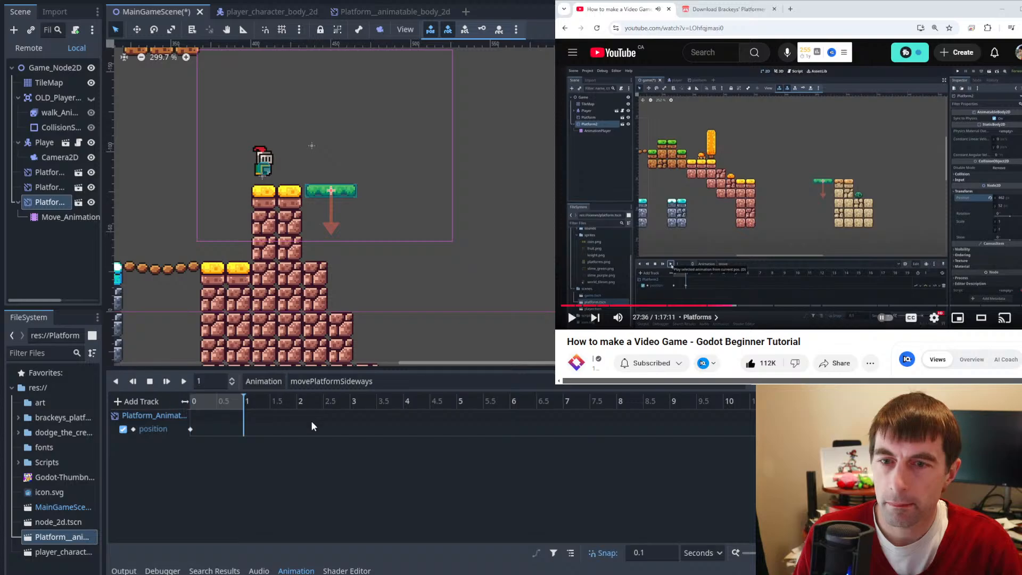
click(291, 429)
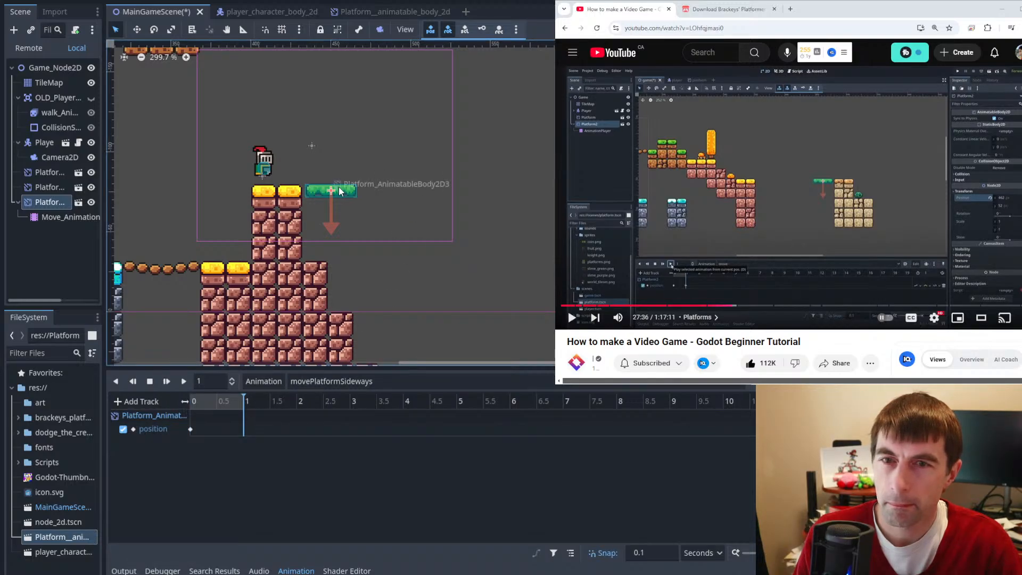
drag(342, 194, 544, 200)
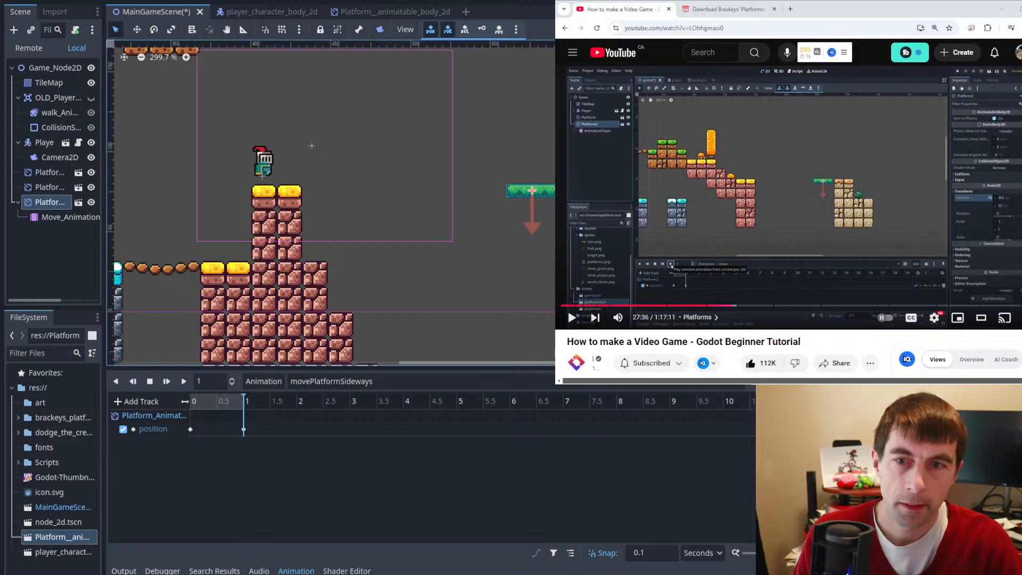
- Move the platform's end position key to 2 seconds, and play the animation from the start
drag(241, 395, 291, 430)
click(243, 429)
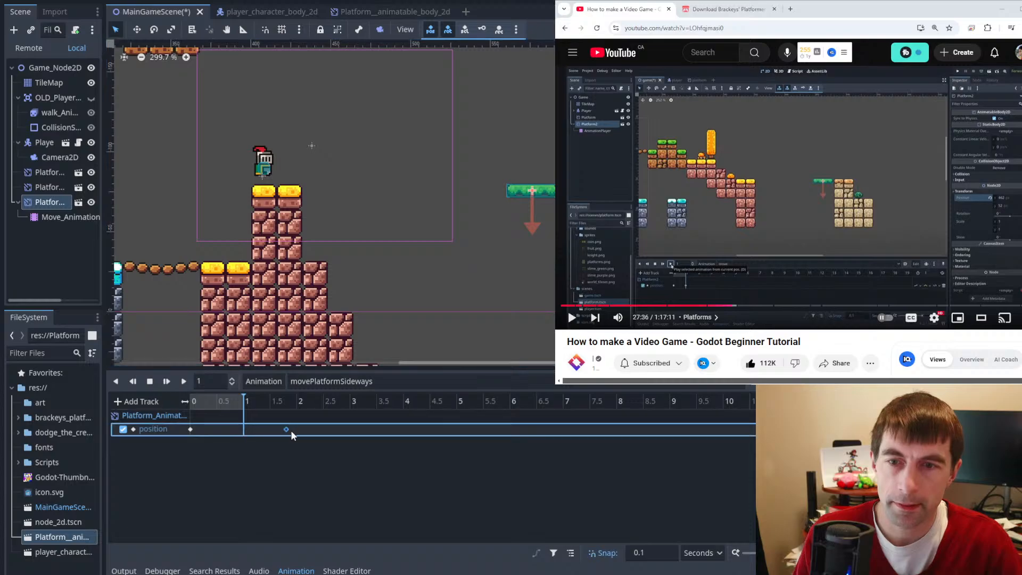
click(240, 394)
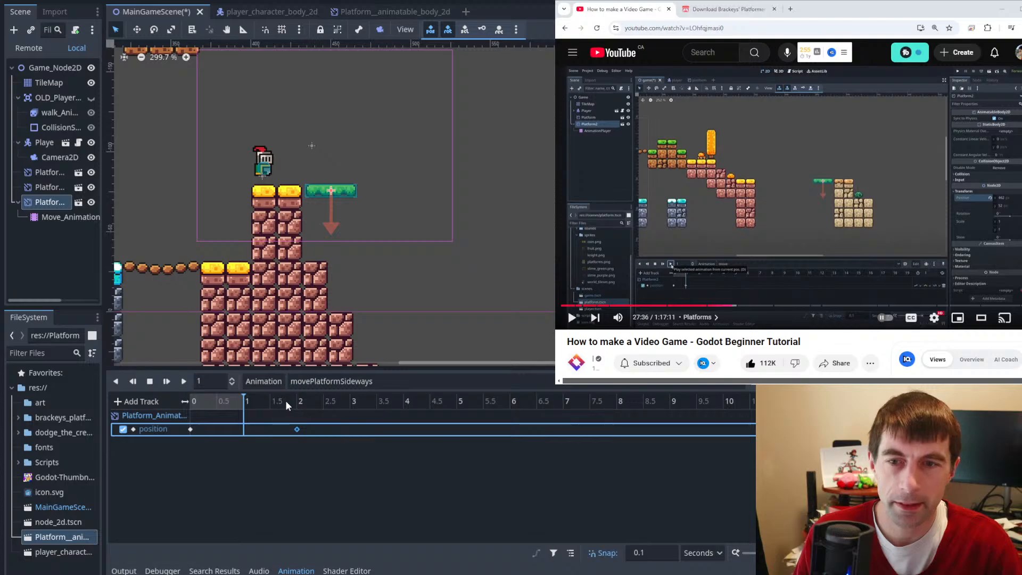
drag(245, 393, 184, 400)
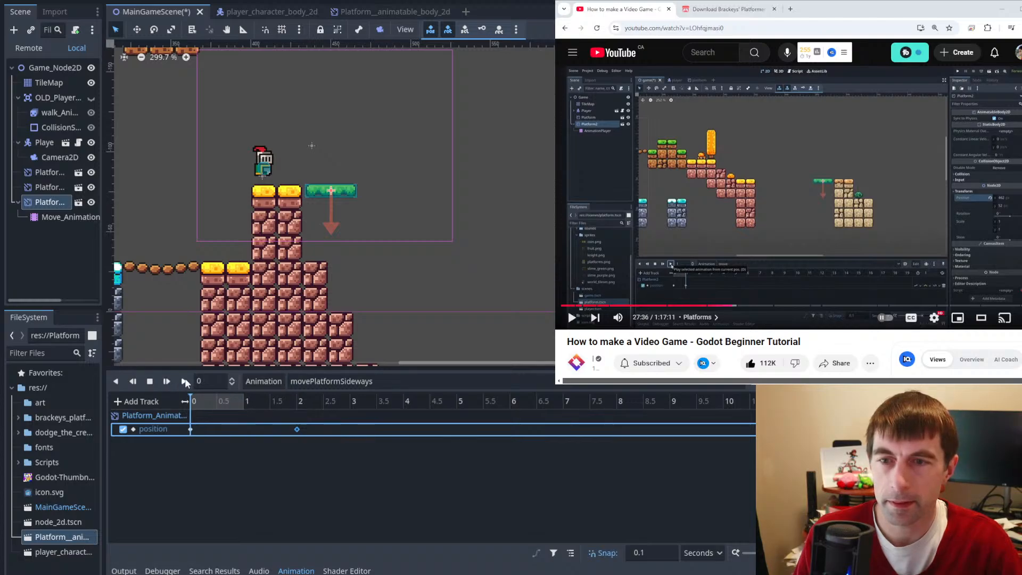
click(184, 381)
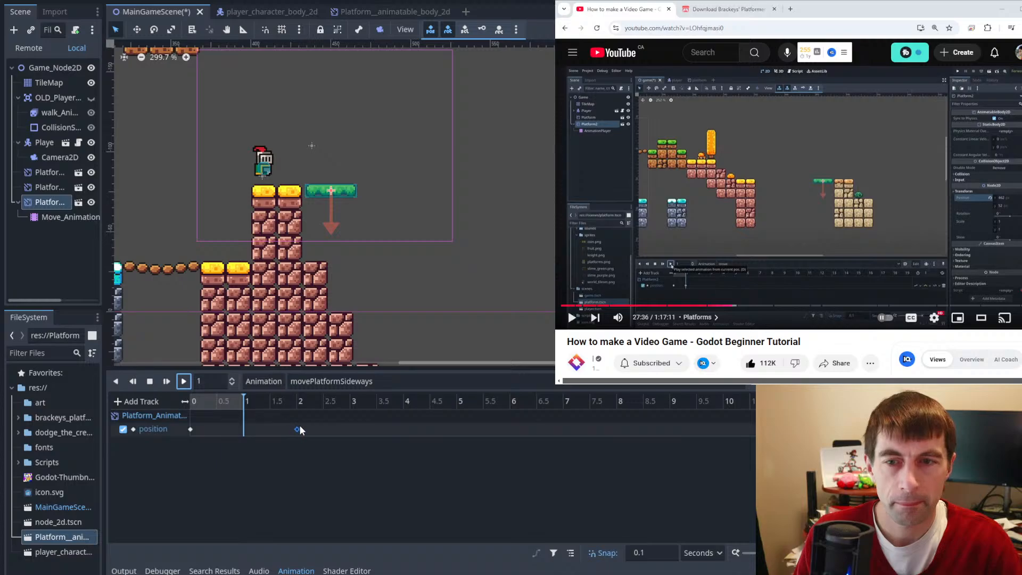
- Move the end position key back to 1 second, and preview the platform's sideways movement
drag(299, 428, 244, 431)
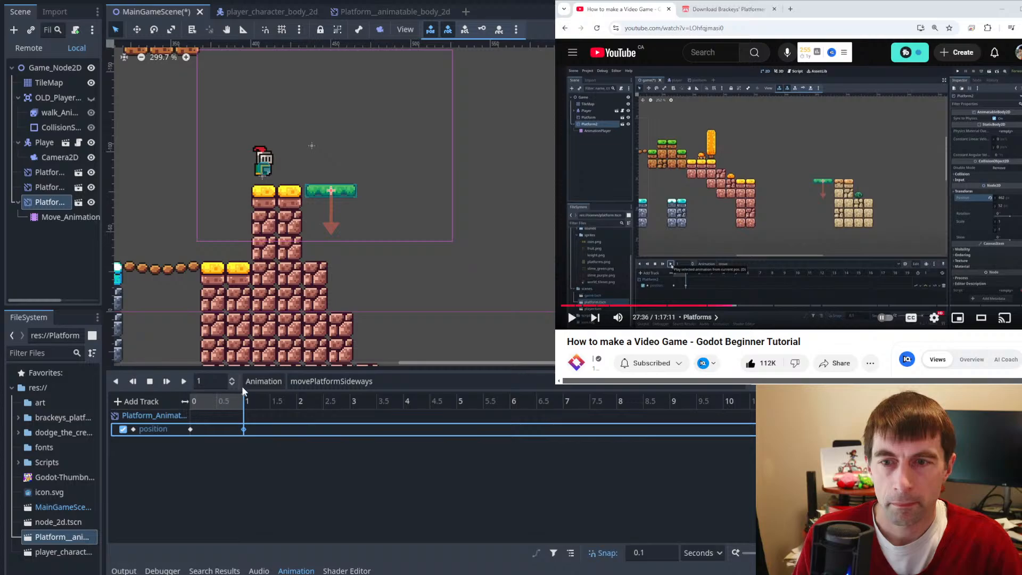
click(183, 381)
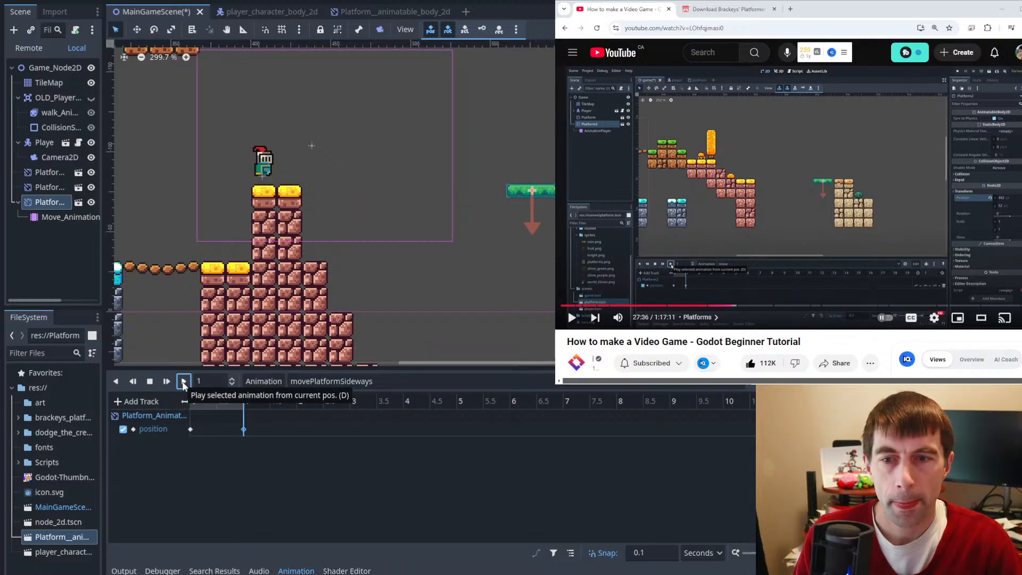
click(221, 403)
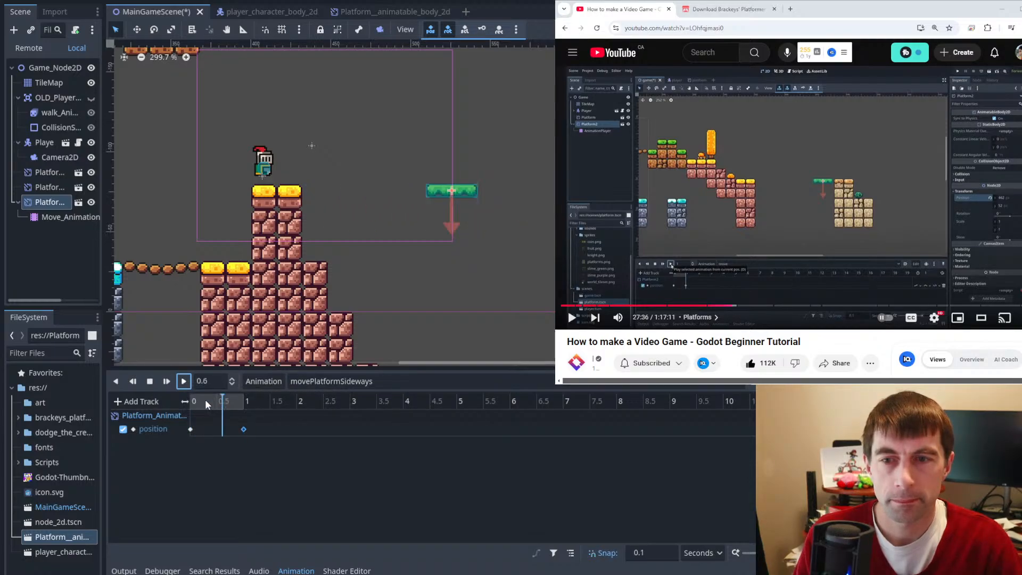
click(245, 400)
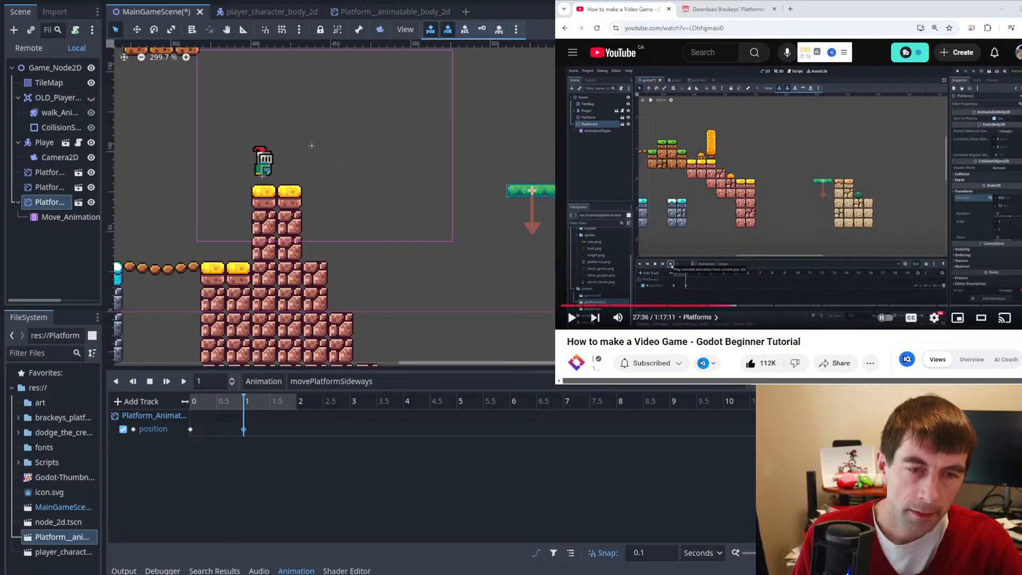
- Set the animation length to 4 seconds, and move the platform's end position key to 1.5 seconds
text(4)
key(Return)
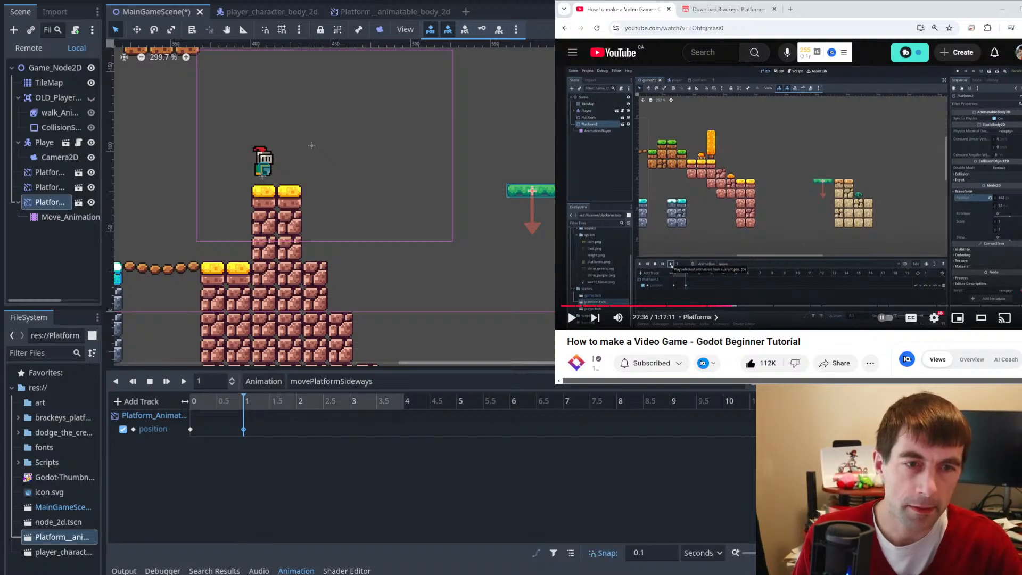
click(245, 430)
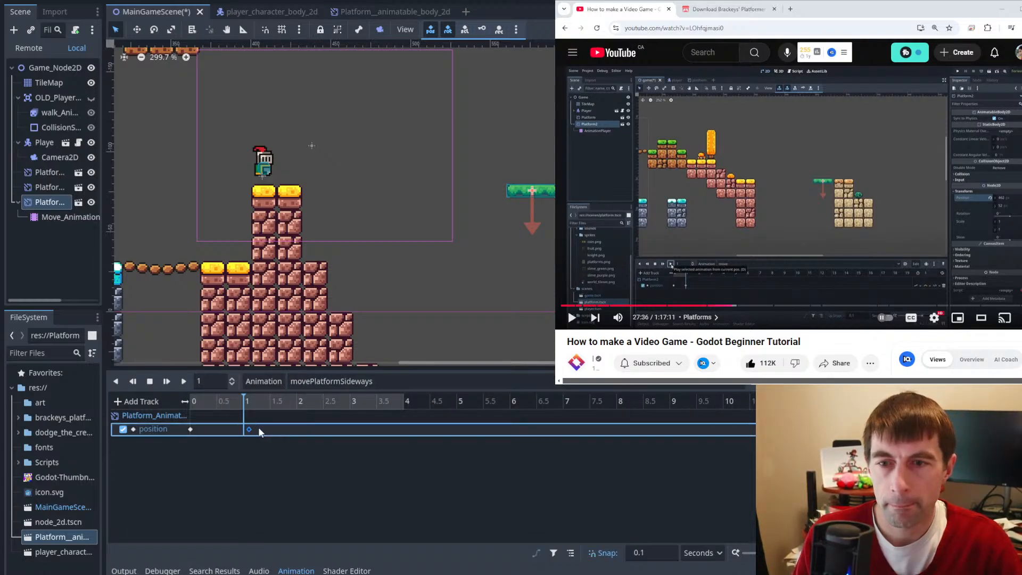
drag(288, 428, 268, 427)
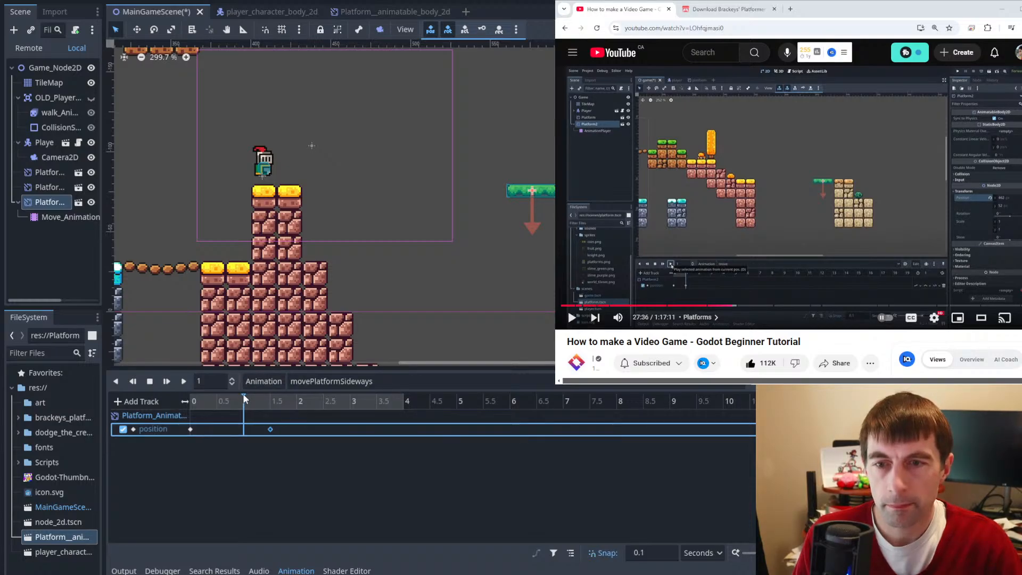
- Play movePlatformSideways from the start to check the platform's motion, then stop it and return to time 0
drag(243, 394, 187, 400)
click(183, 382)
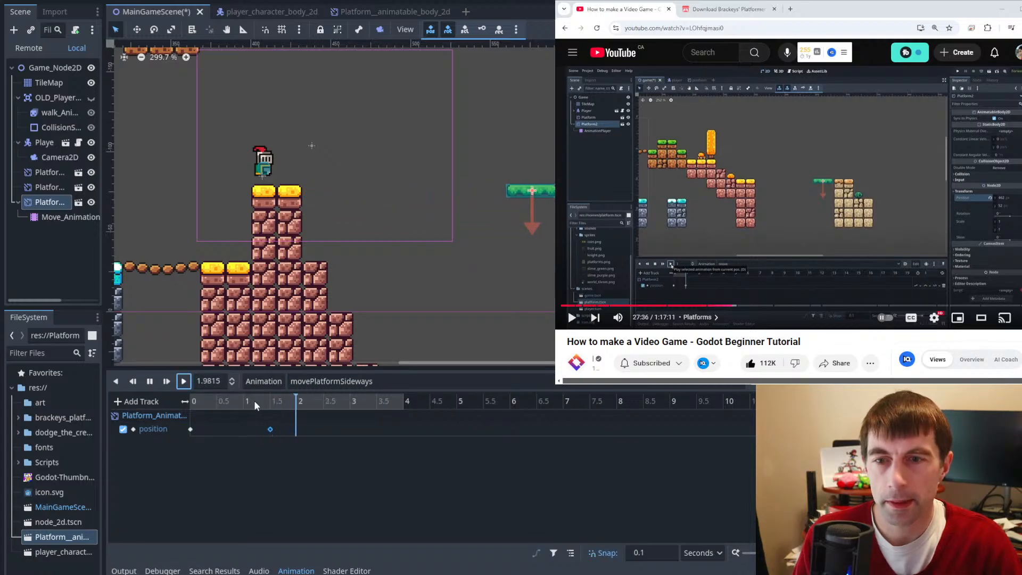
click(150, 381)
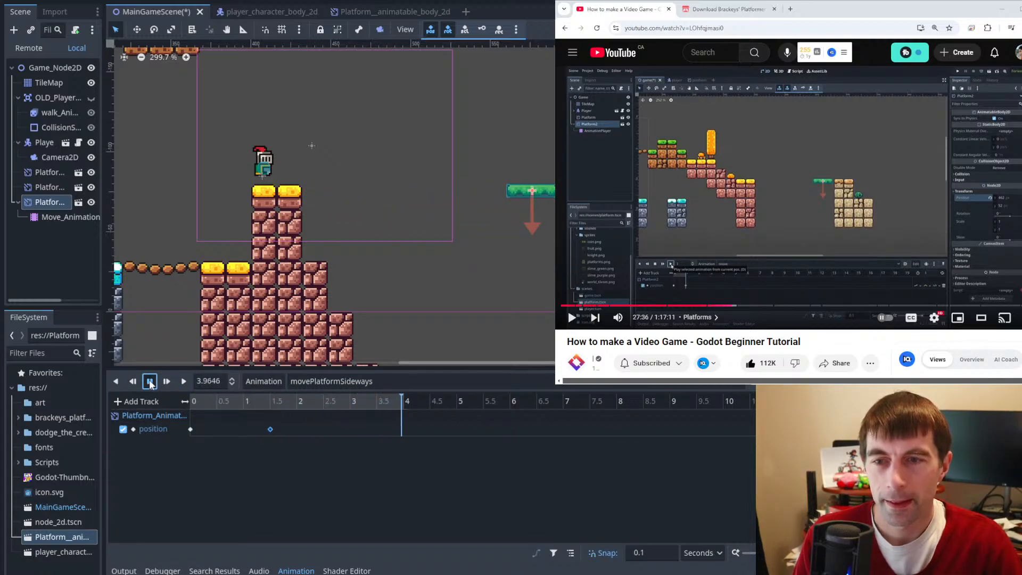
drag(192, 398, 174, 407)
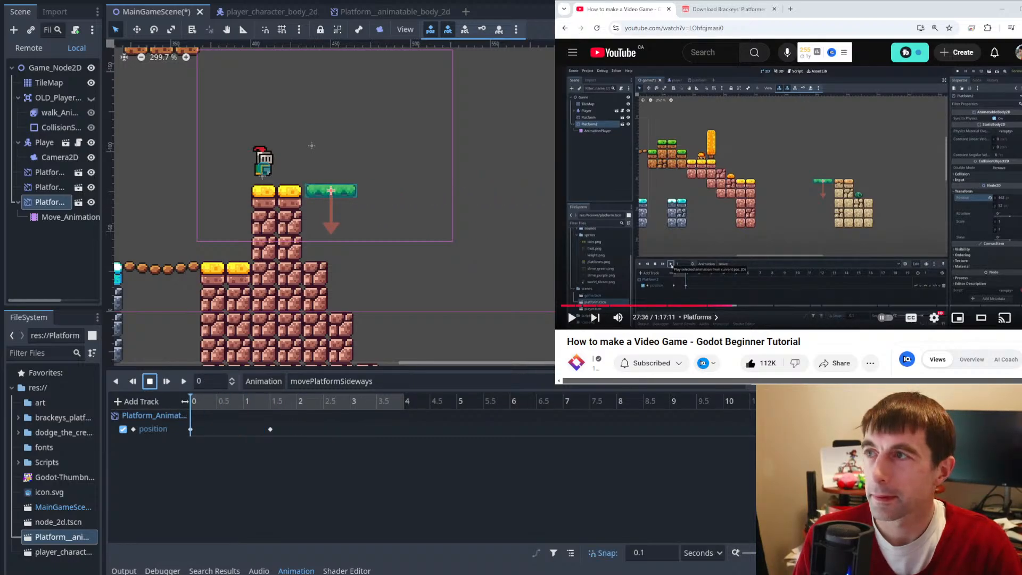
- Play the tutorial to 27:44, and select the platform's position key at 0 seconds
click(720, 187)
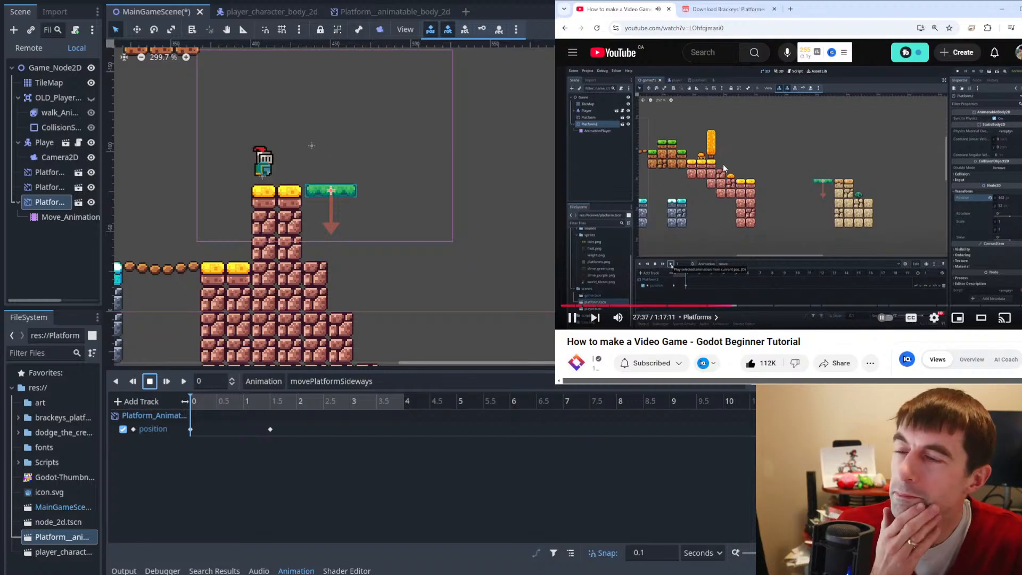
click(746, 129)
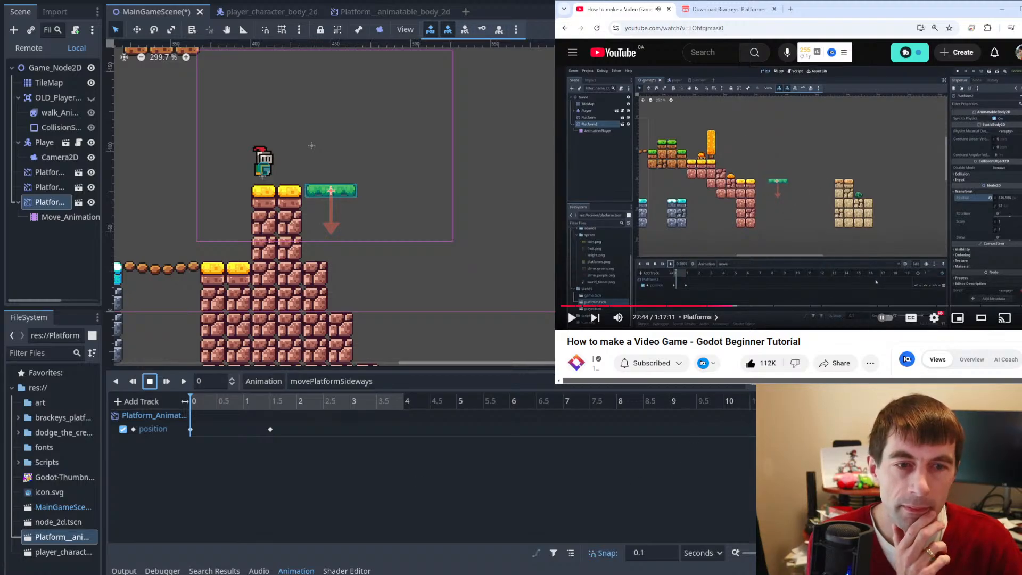
click(261, 427)
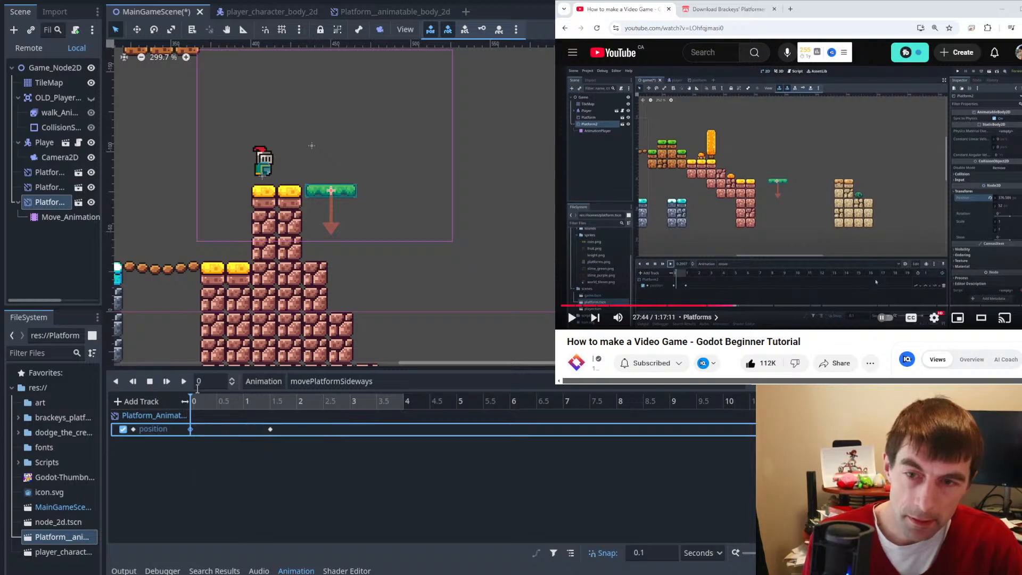
- Set the timeline to 3 seconds, and try to paste a copy of the platform's starting position key there
click(334, 399)
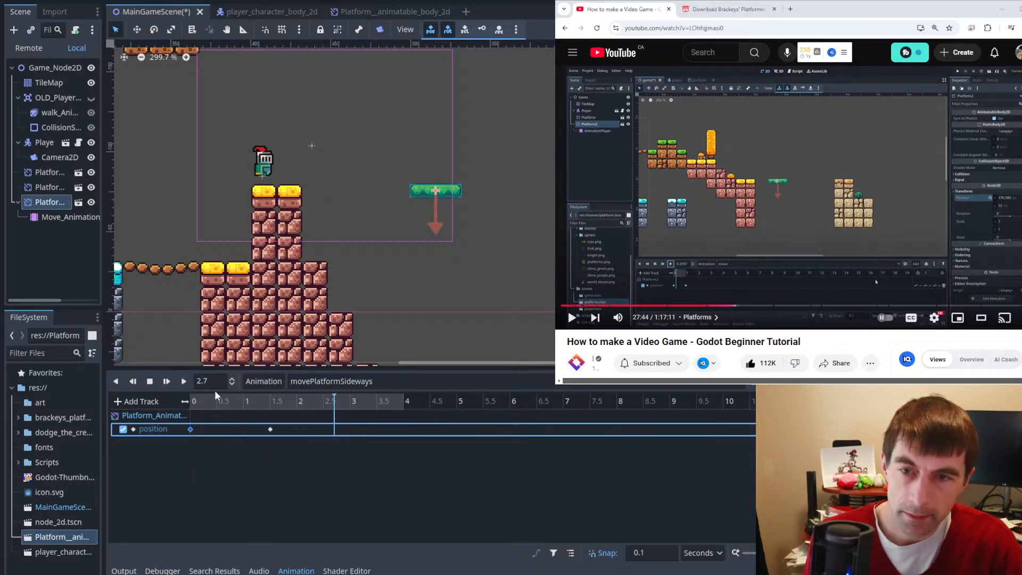
click(334, 393)
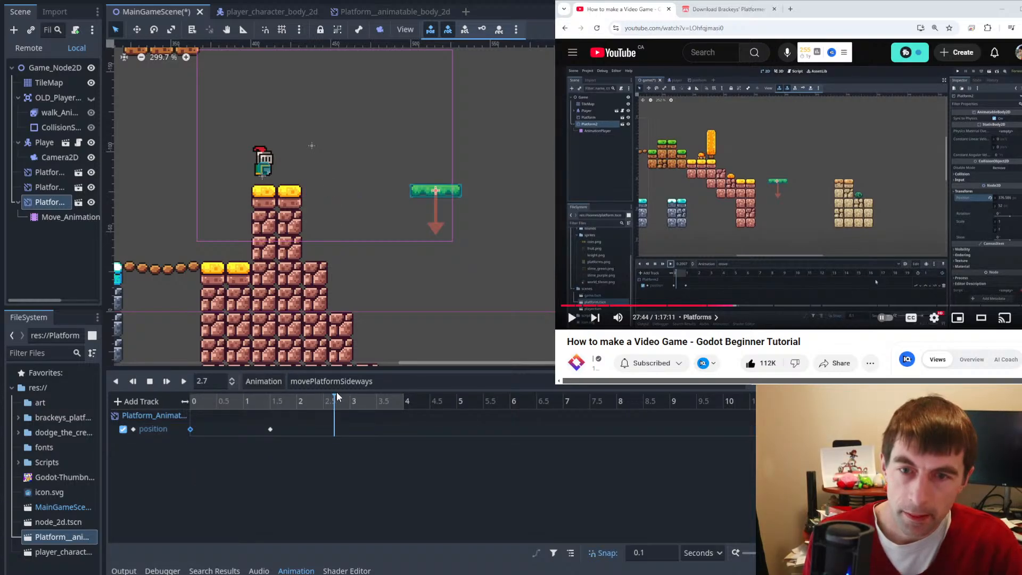
drag(334, 394, 350, 395)
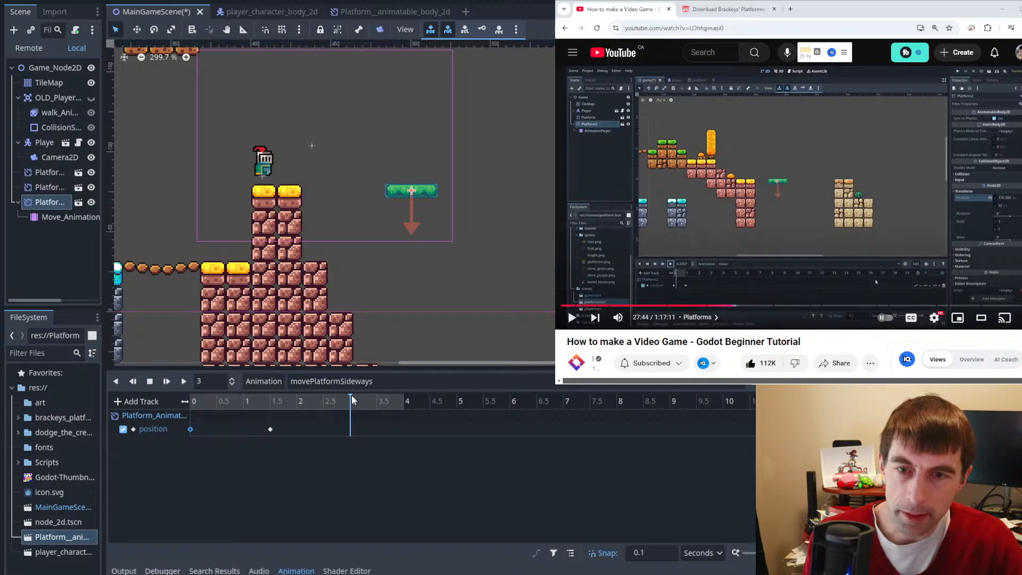
click(354, 426)
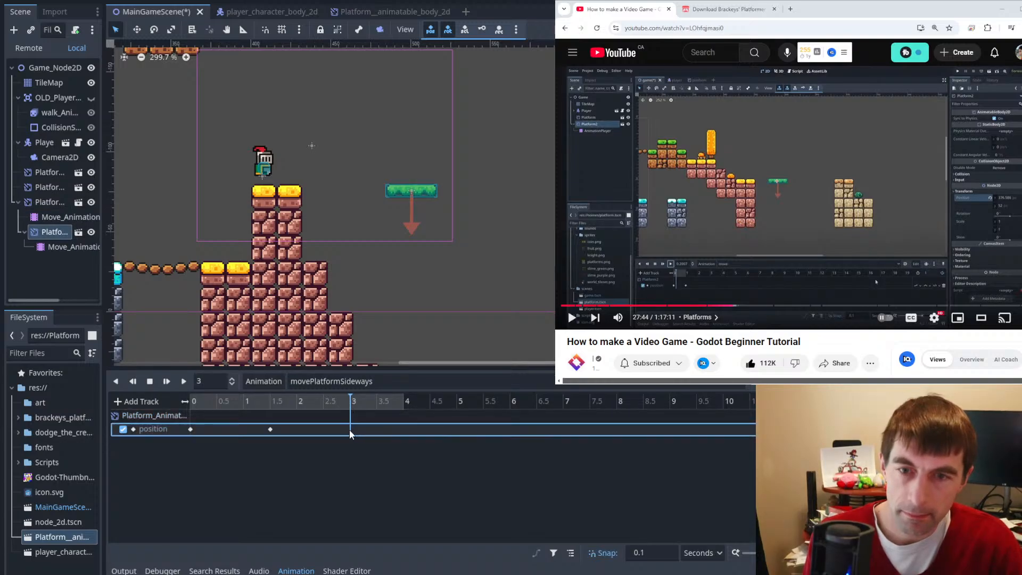
click(191, 429)
key(ctrl+v)
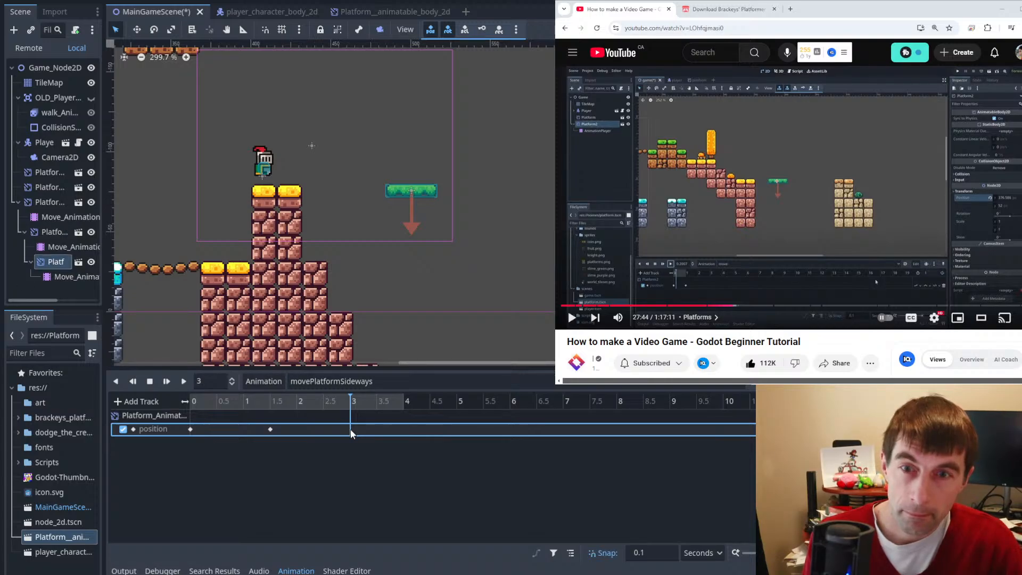
- Delete the stray platform copies nested under the animated platform node
click(46, 231)
key(Delete)
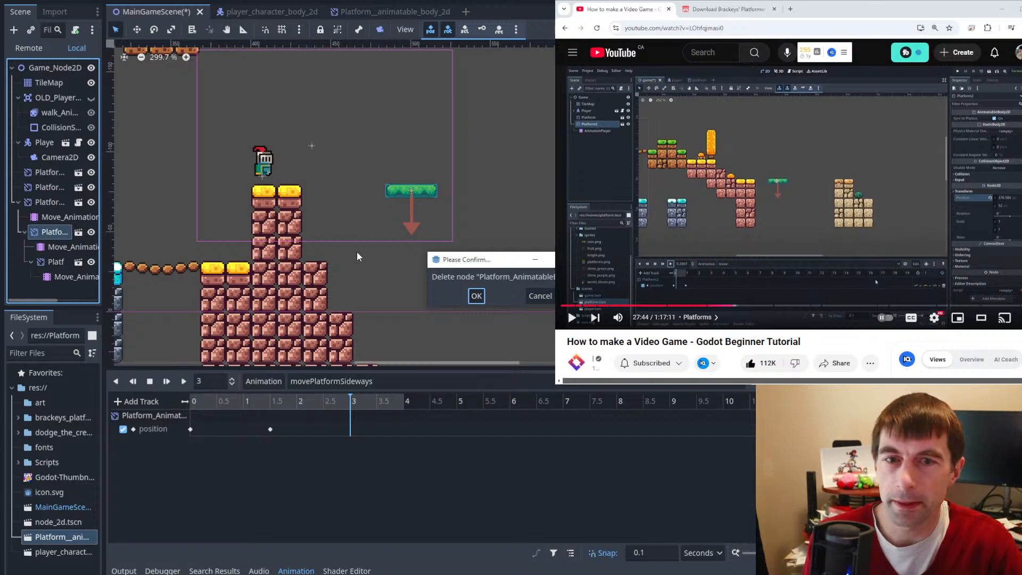
click(476, 295)
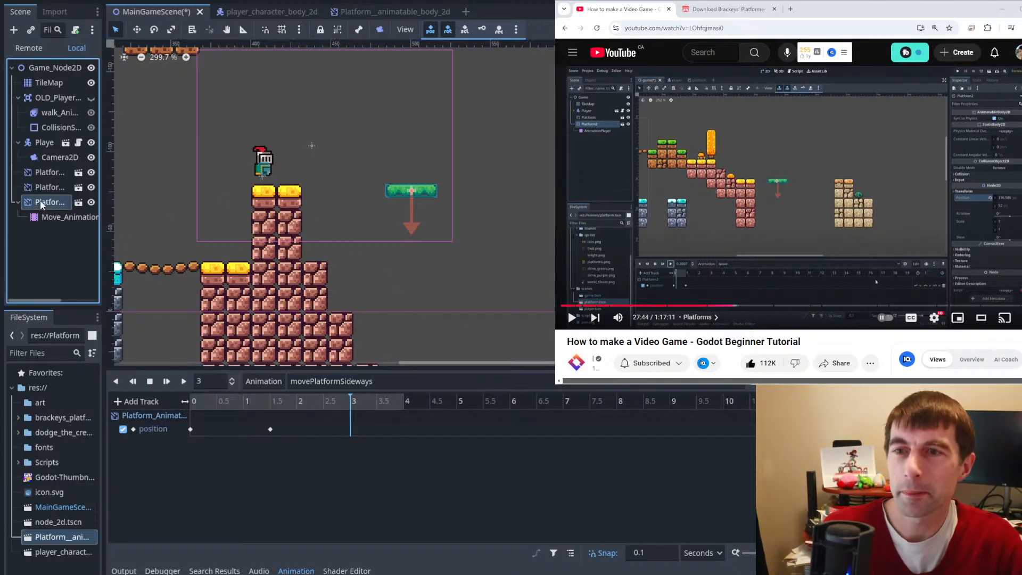
- At 3 seconds, add a position key with the platform back beside the top of the brick tower
click(46, 217)
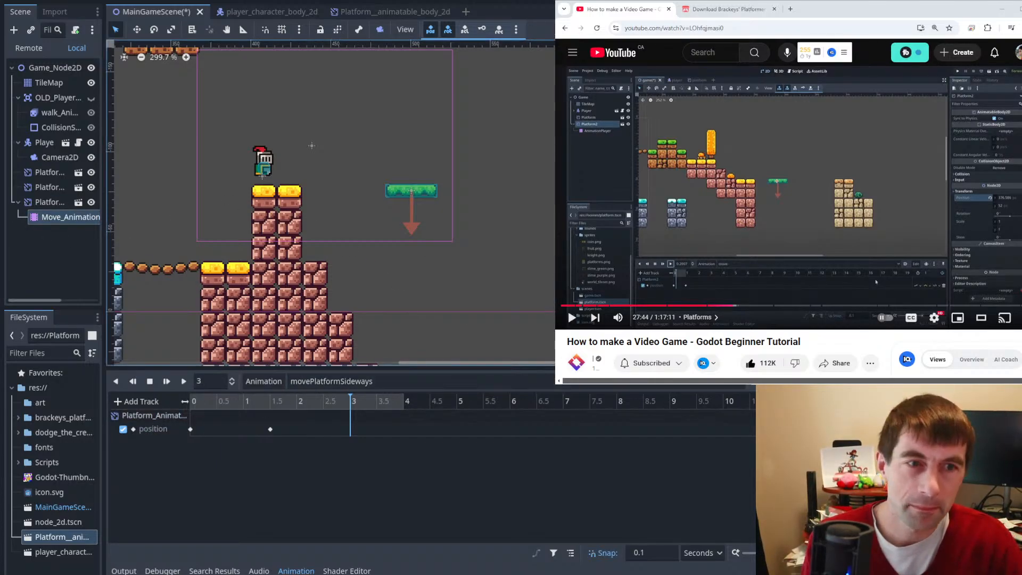
click(398, 193)
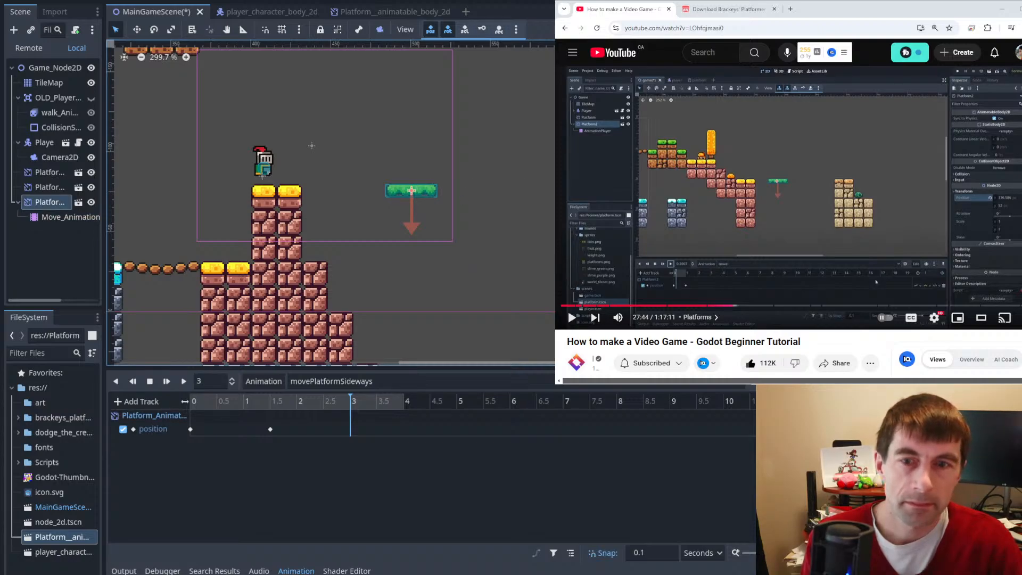
click(192, 429)
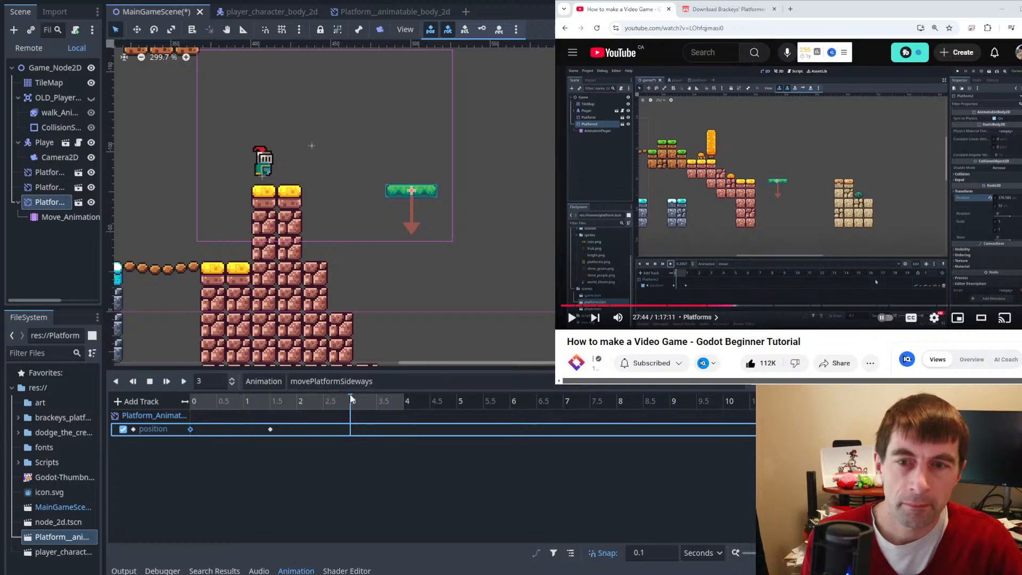
click(350, 398)
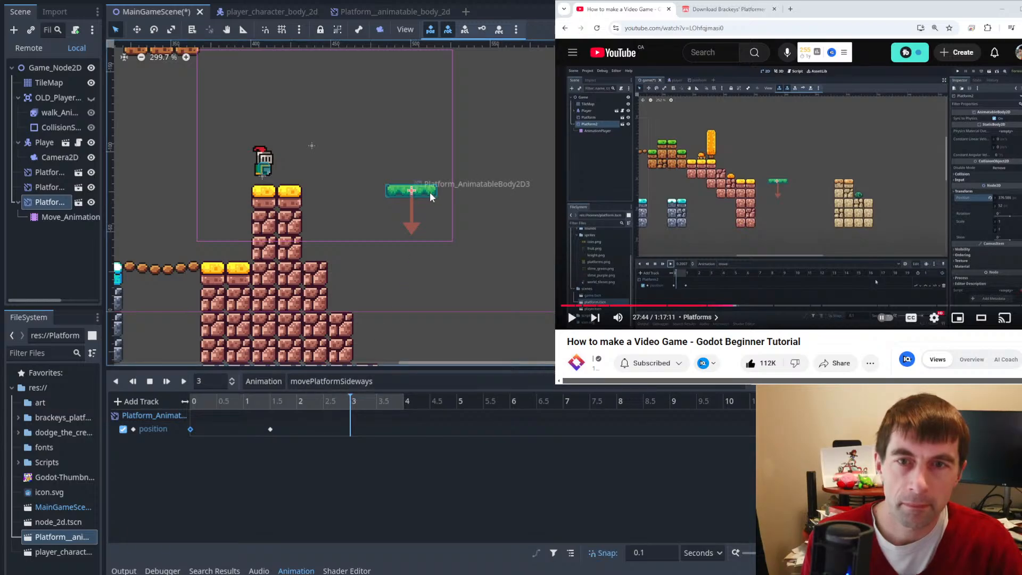
drag(430, 193, 350, 200)
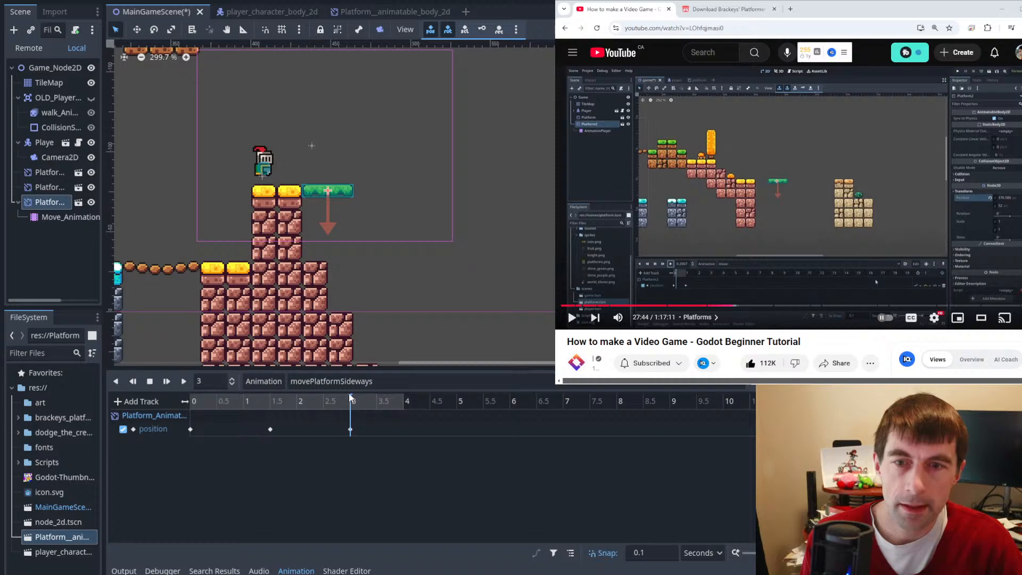
- Compare the platform's placement at 0 and 3 seconds, and preview its return movement in movePlatformSideways
click(335, 426)
click(321, 401)
drag(315, 397, 157, 400)
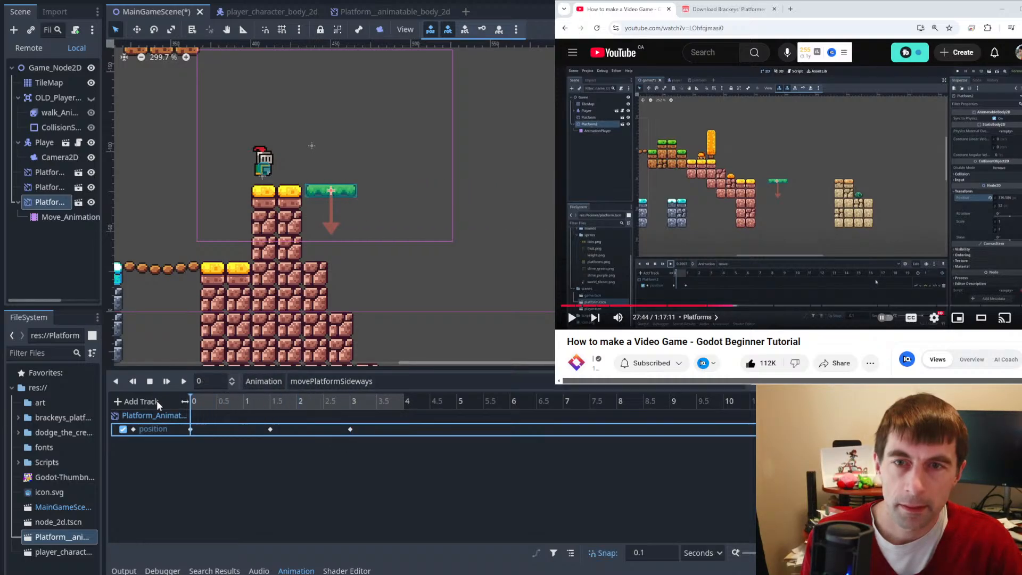
click(189, 428)
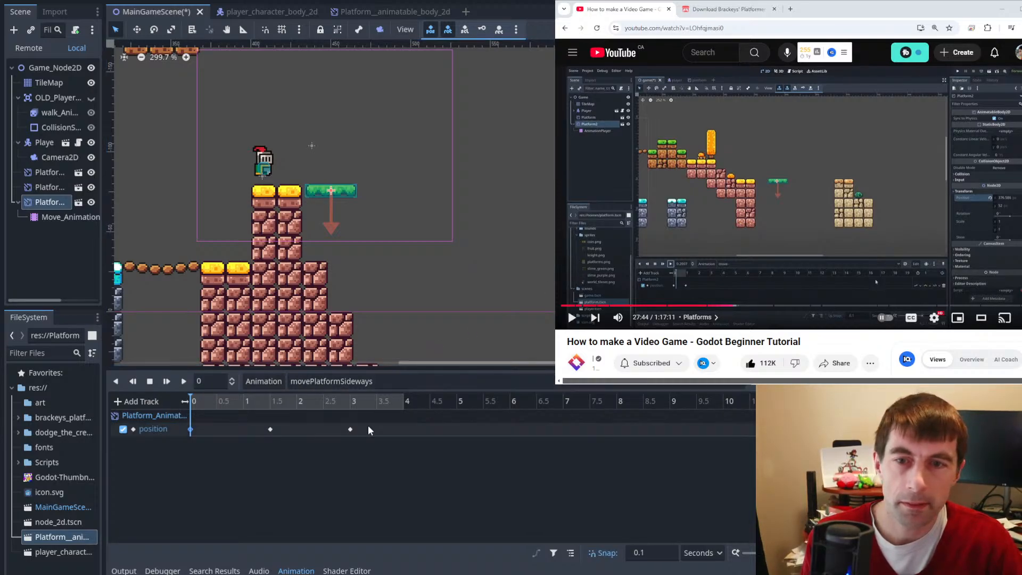
drag(199, 397, 352, 397)
click(350, 429)
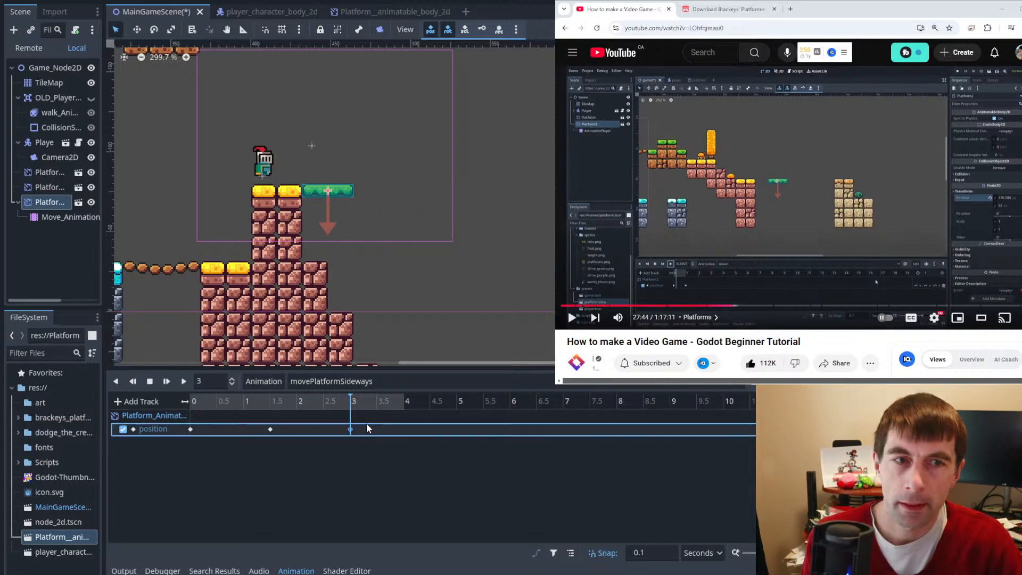
click(184, 381)
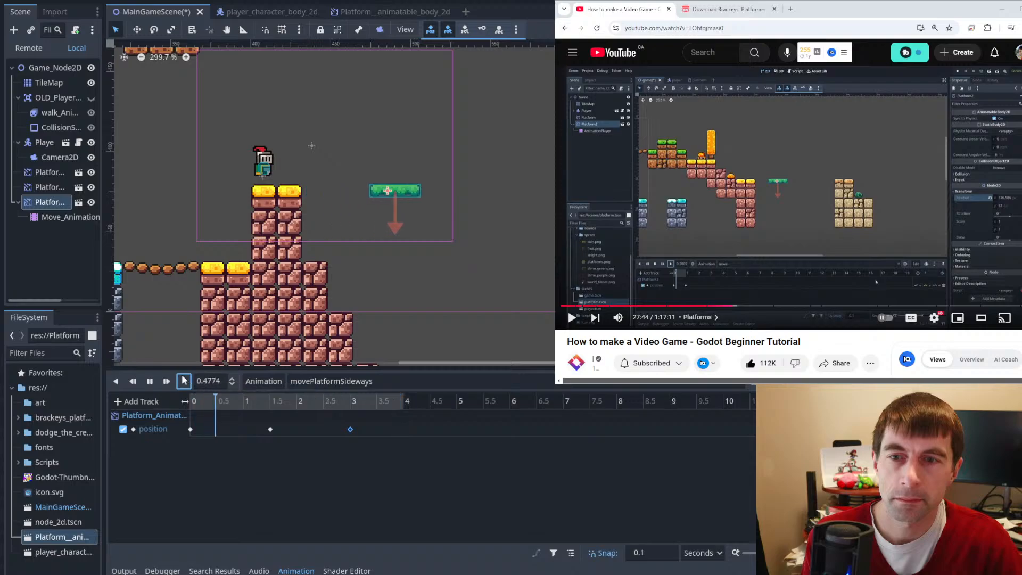
click(150, 381)
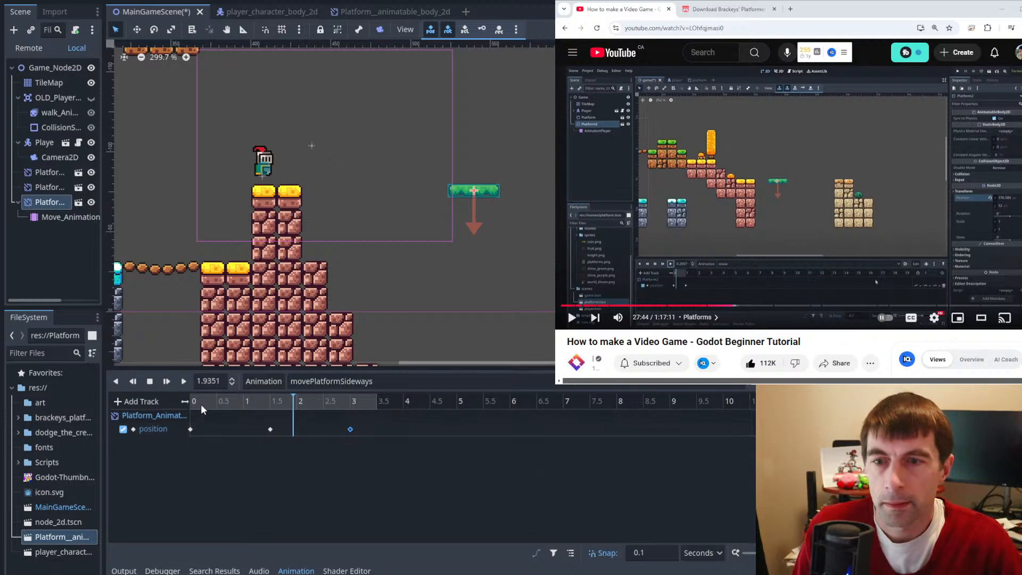
- Watch the tutorial to 28:13 while replaying movePlatformSideways, and save the main game scene
click(762, 155)
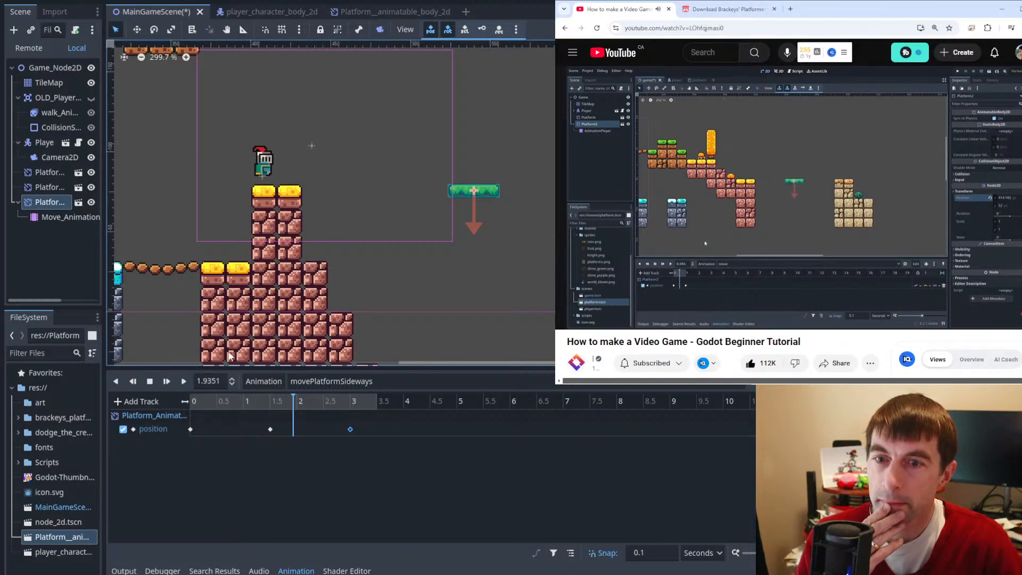
click(182, 381)
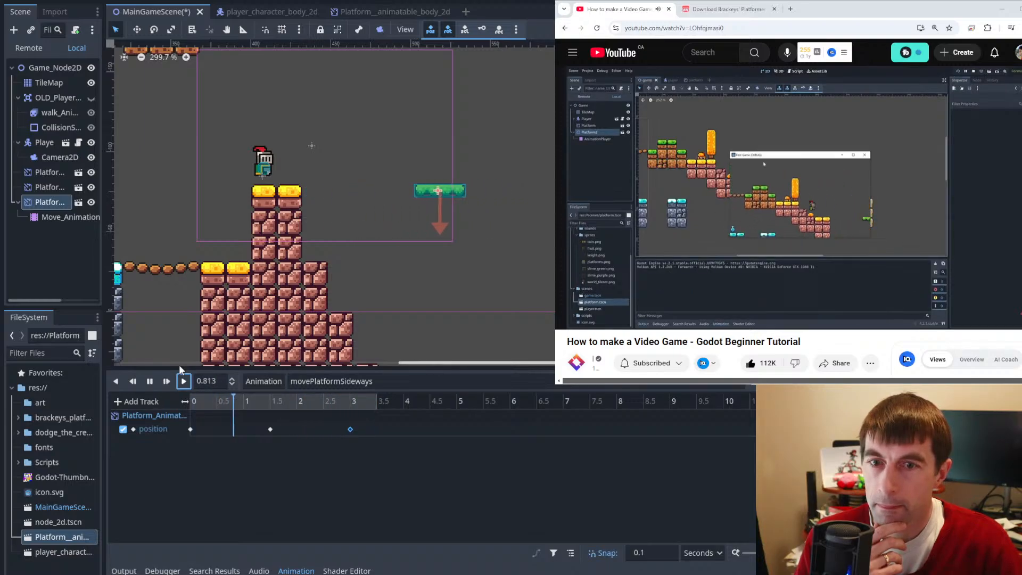
click(414, 224)
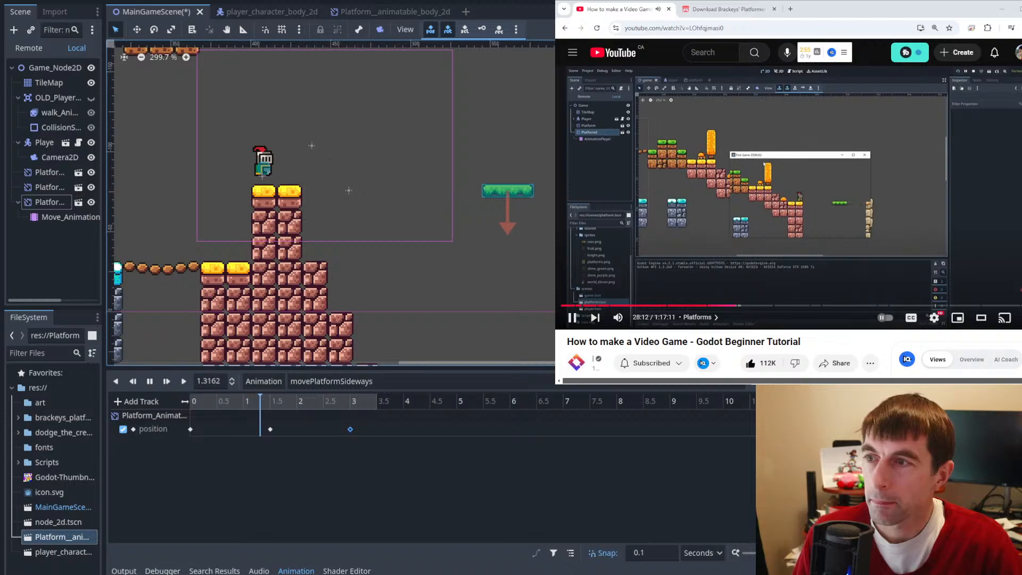
key(space)
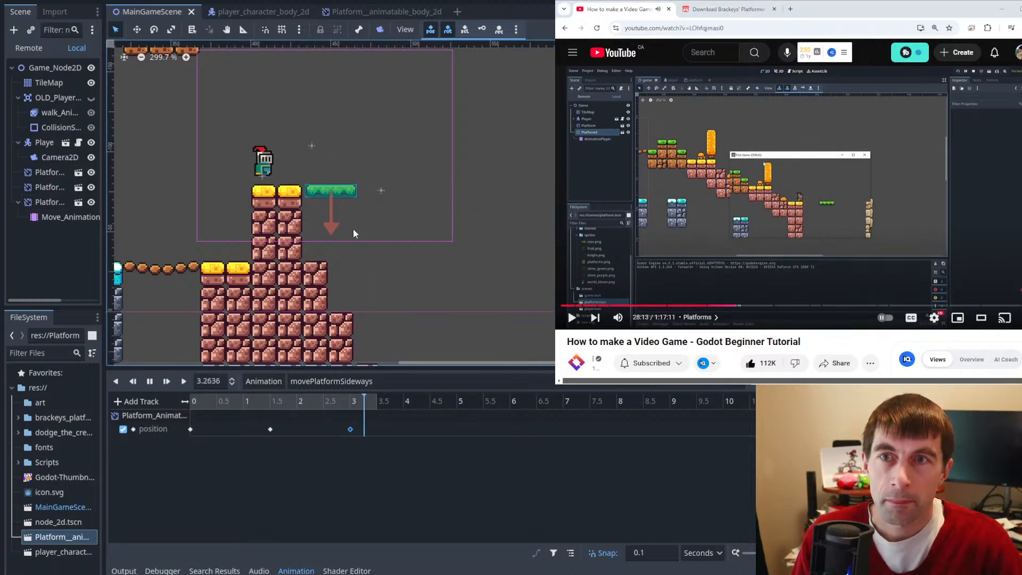
key(ctrl+s)
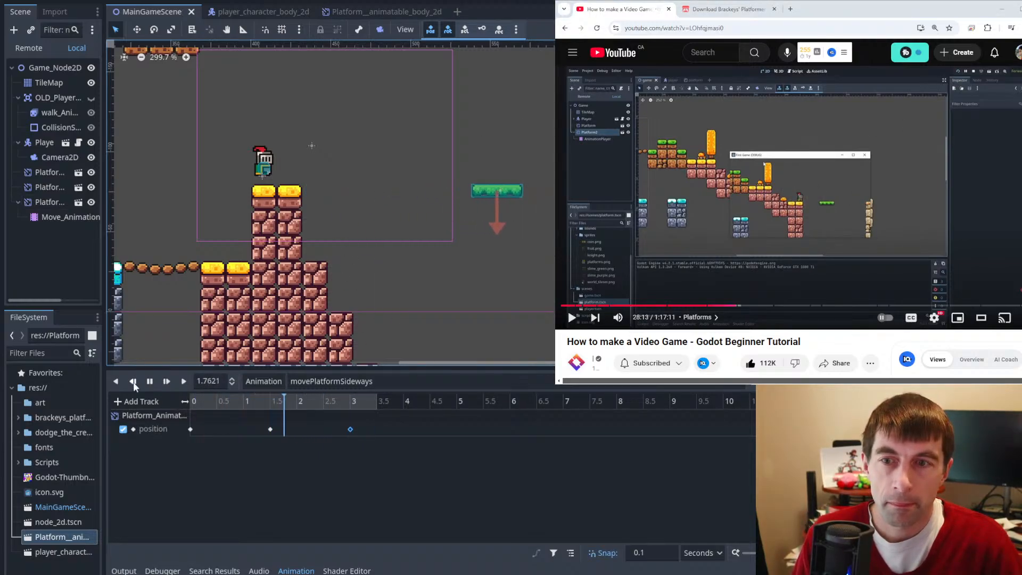
click(149, 382)
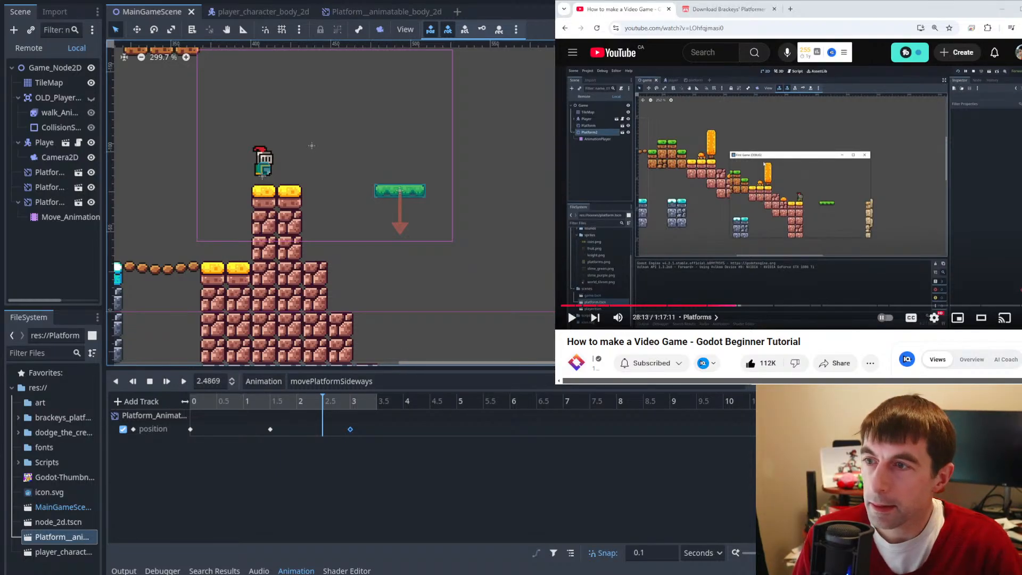
click(350, 428)
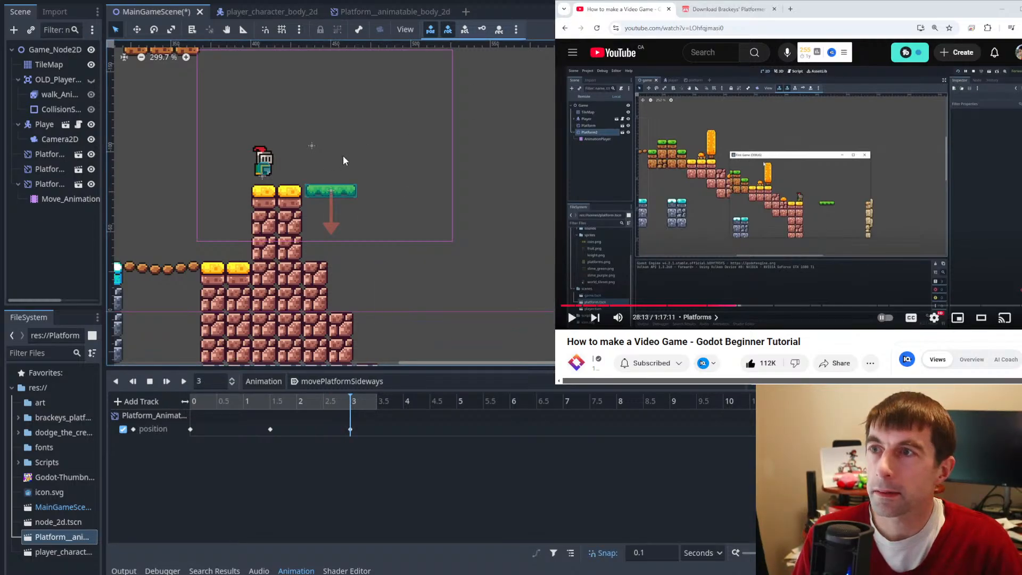
- Run the game and walk the player right toward the moving platform, then stop the game
key(F5)
drag(395, 142, 110, 93)
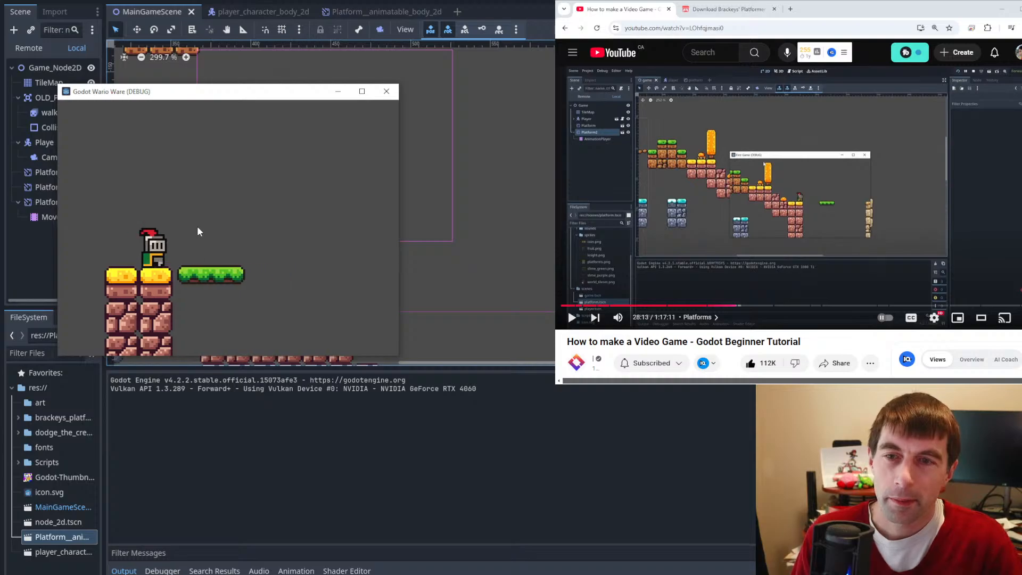
key(Right)
key(Right)
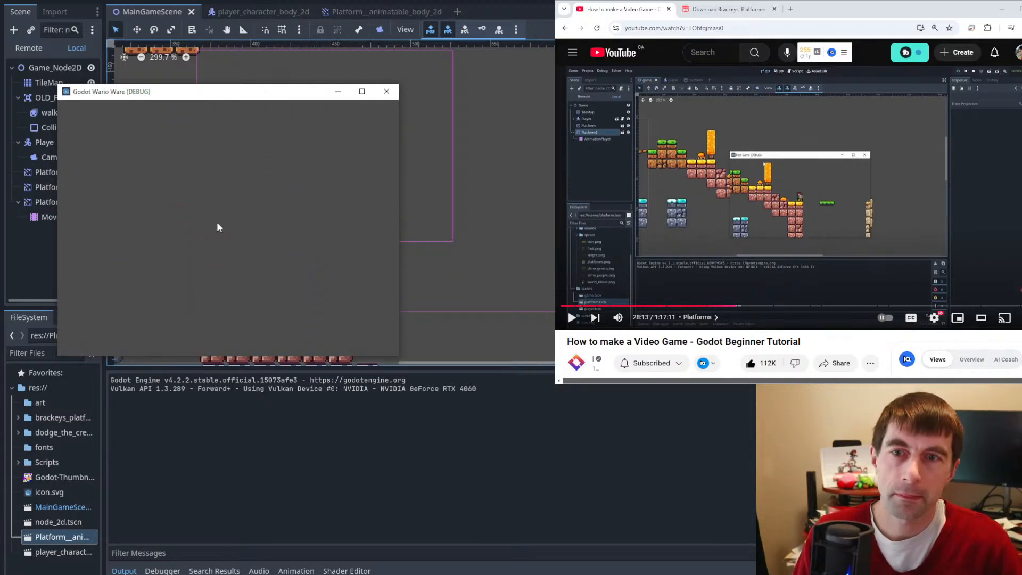
key(F8)
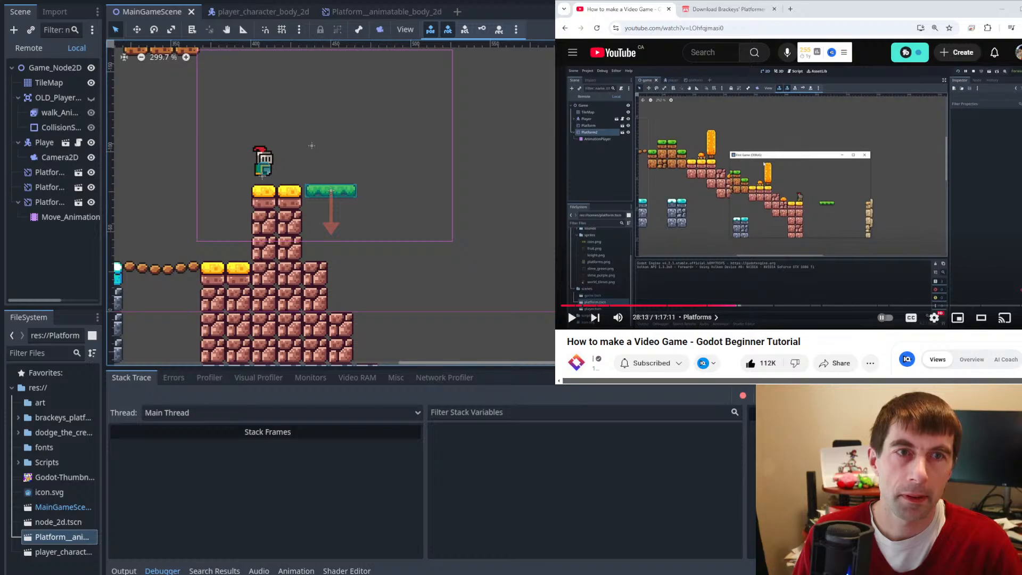
- Rerun the game, walk the player to the tower's edge and try to step onto the moving platform, and end the run
key(F5)
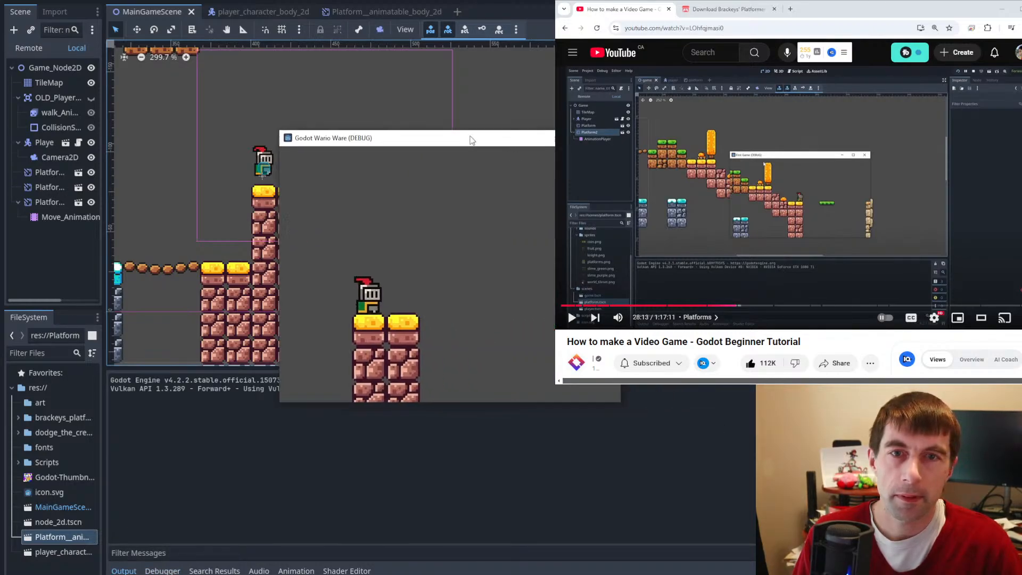
drag(470, 140, 244, 131)
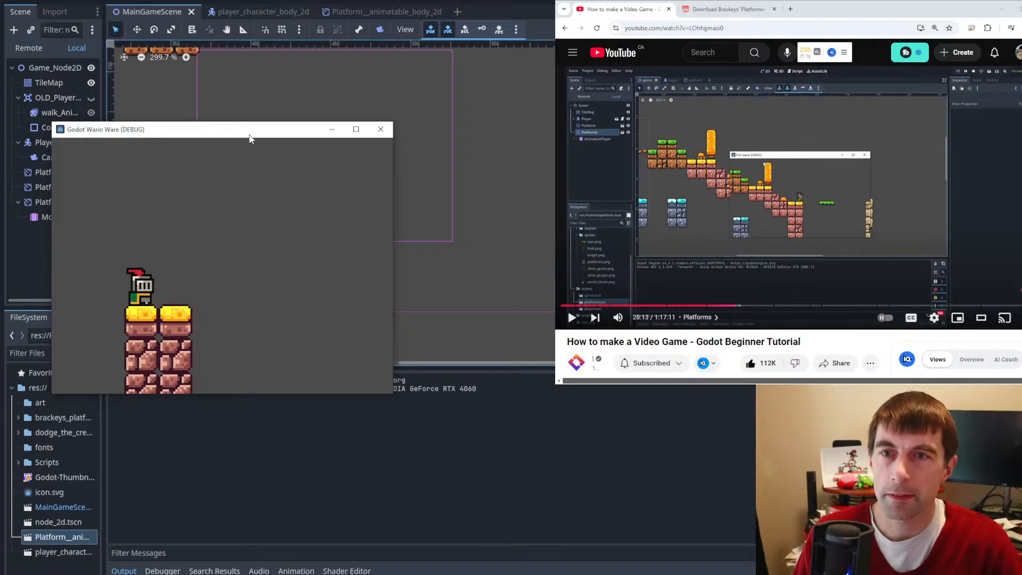
key(Right)
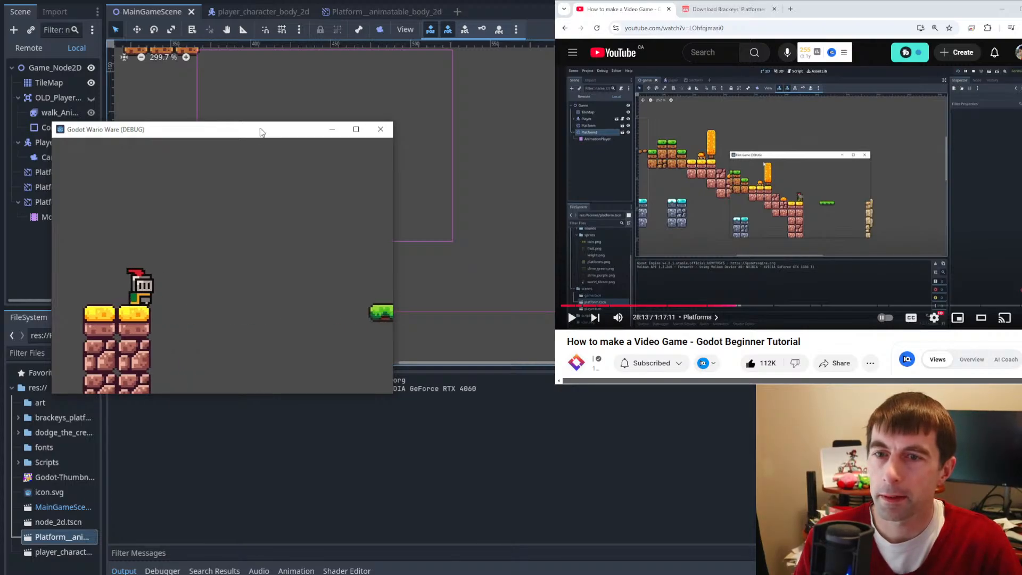
key(Right)
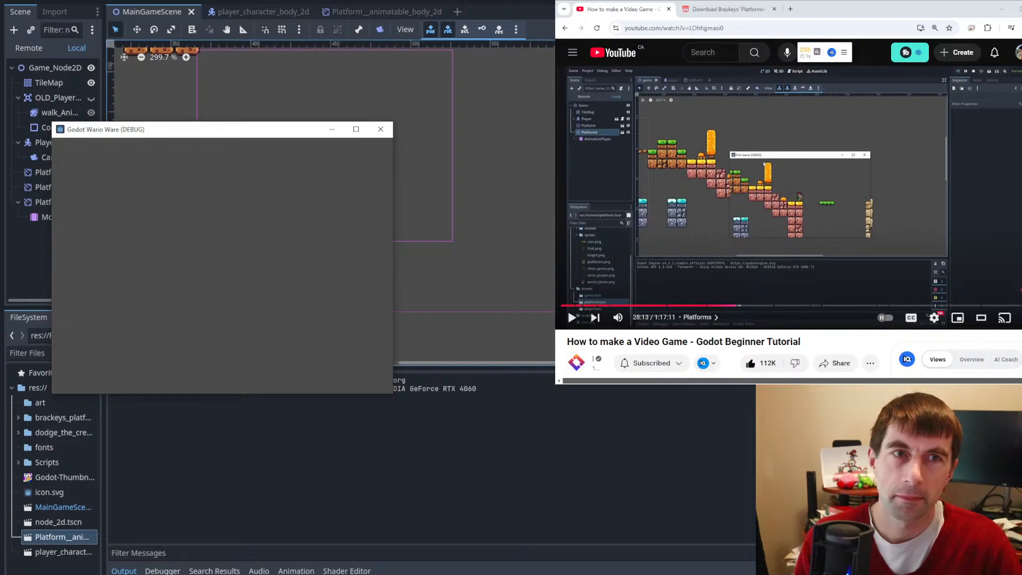
key(F8)
- Launch another test run, try to jump the player onto the moving platform, and close the game window
key(F5)
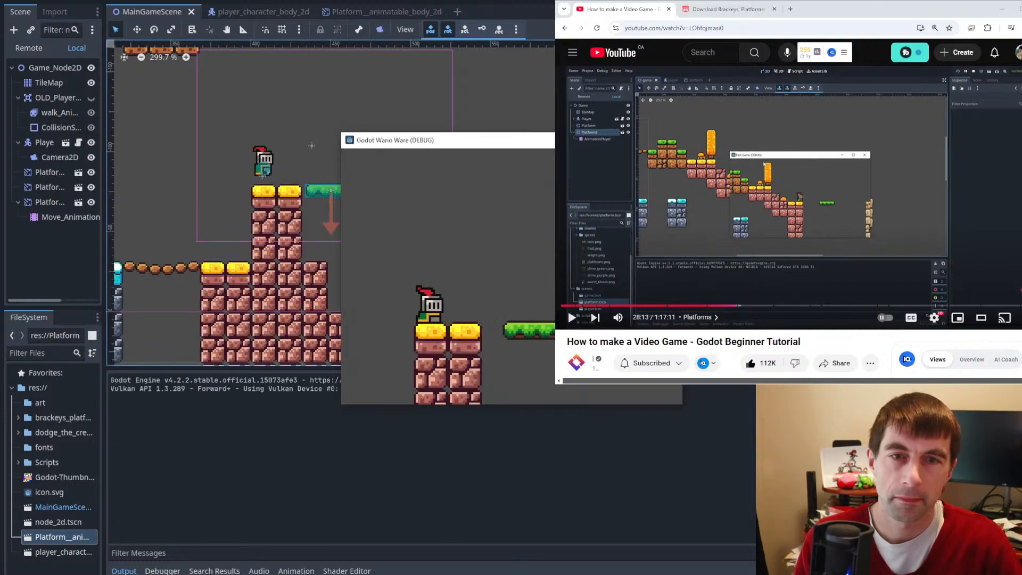
drag(541, 138, 229, 124)
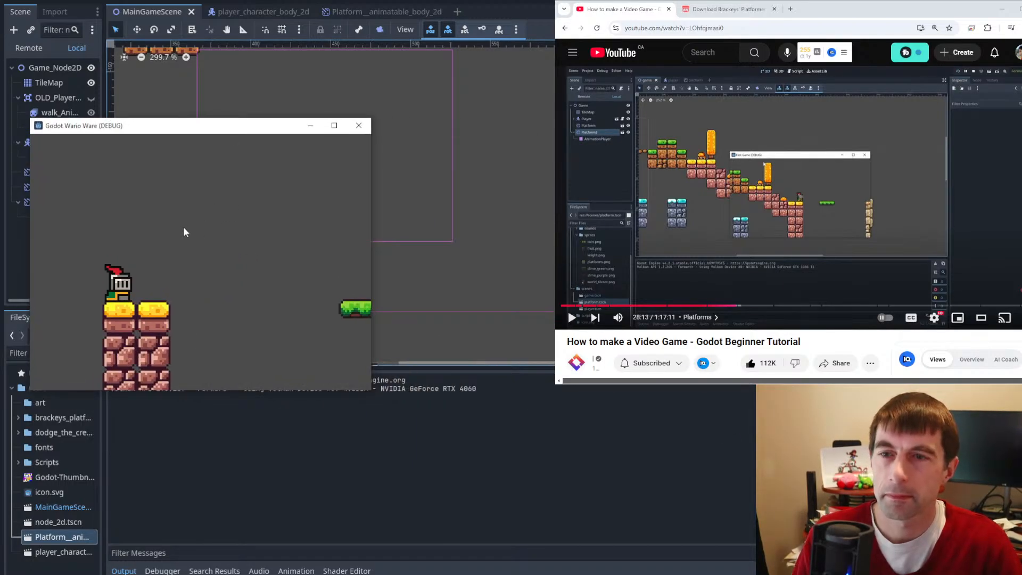
key(Right)
key(space)
key(Right)
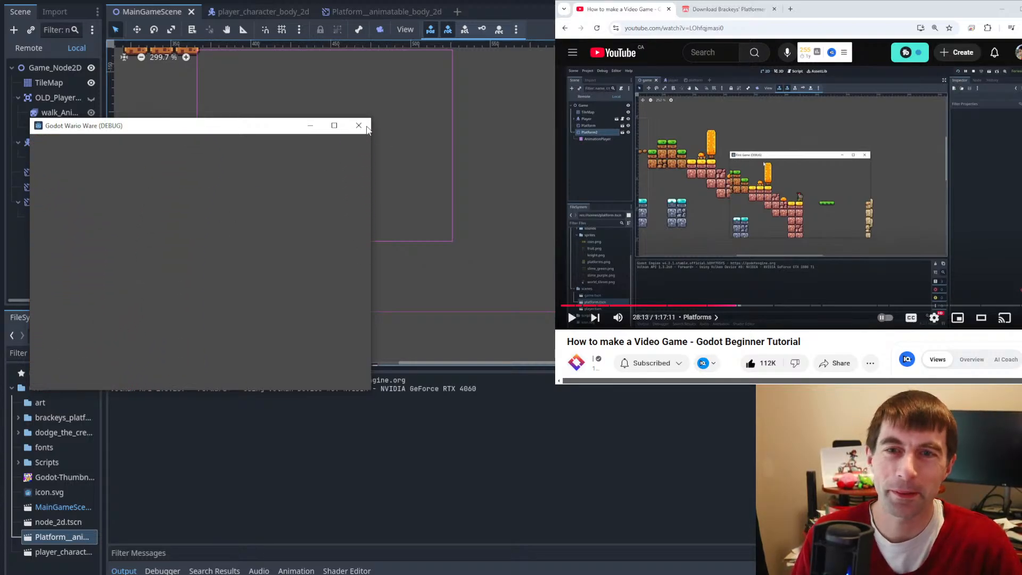
click(358, 125)
- Run the game, ride the player across on the moving platform, jump off it toward the far side, and close the game
key(F5)
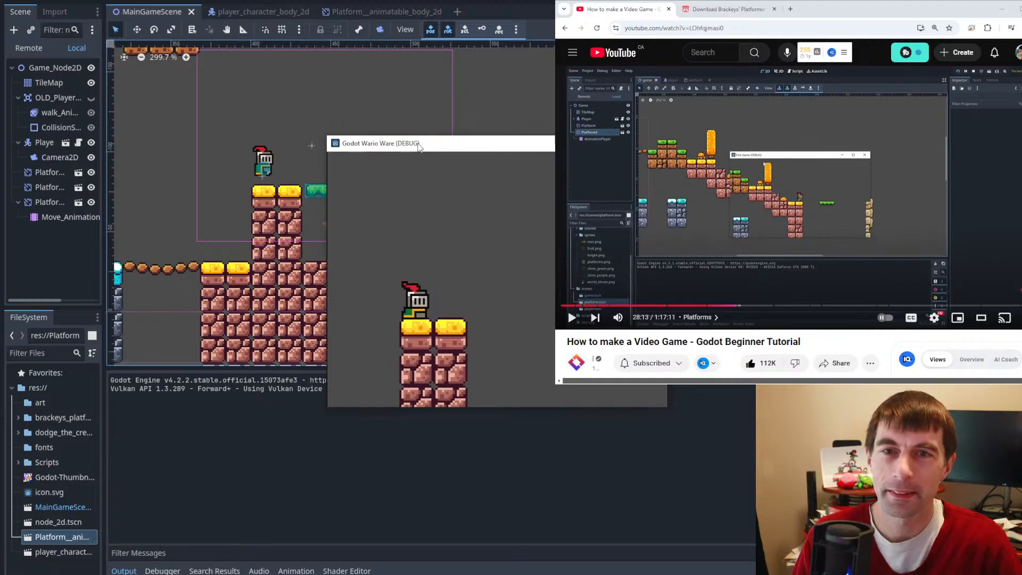
drag(426, 141, 160, 130)
key(Right)
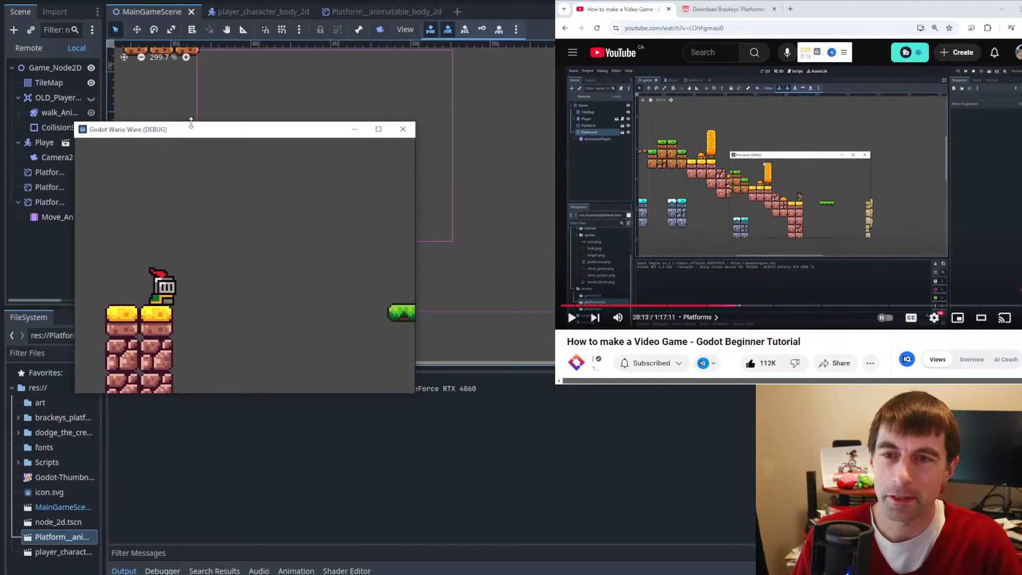
key(space)
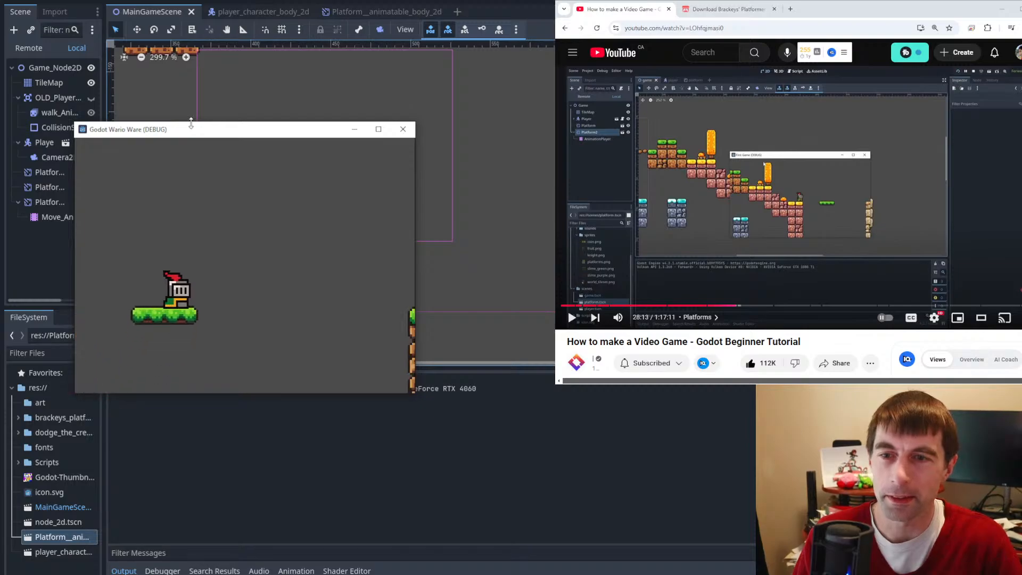
key(space)
key(Right)
key(Right)
key(space)
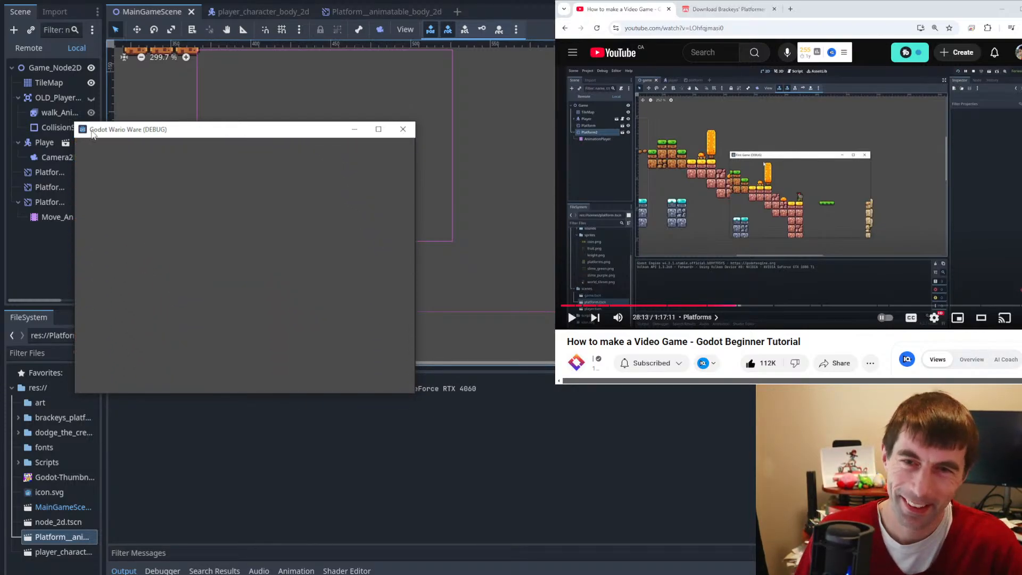
click(403, 129)
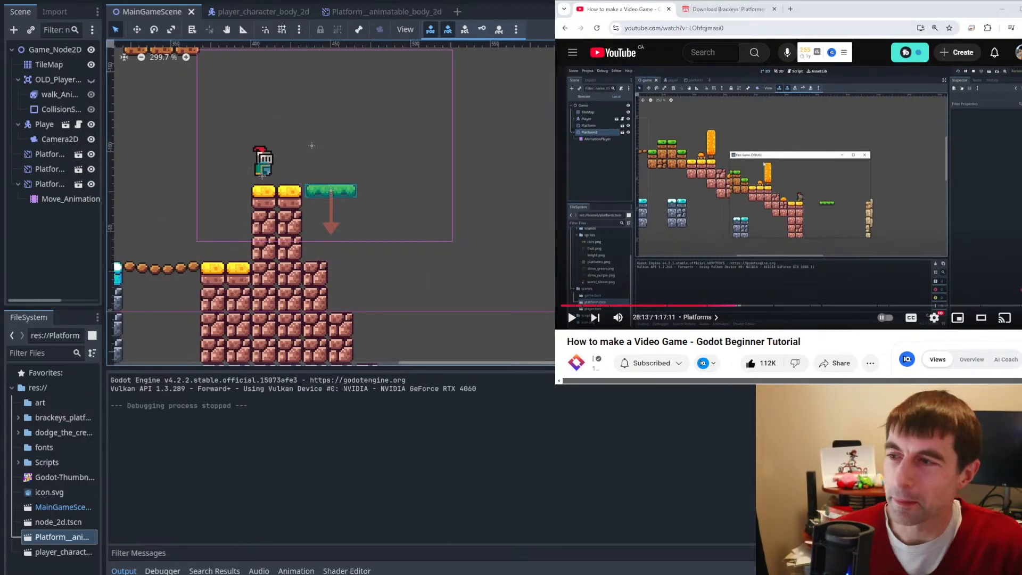
- Watch the YouTube tutorial into its Pickups chapter and pause it at 28:29
click(767, 154)
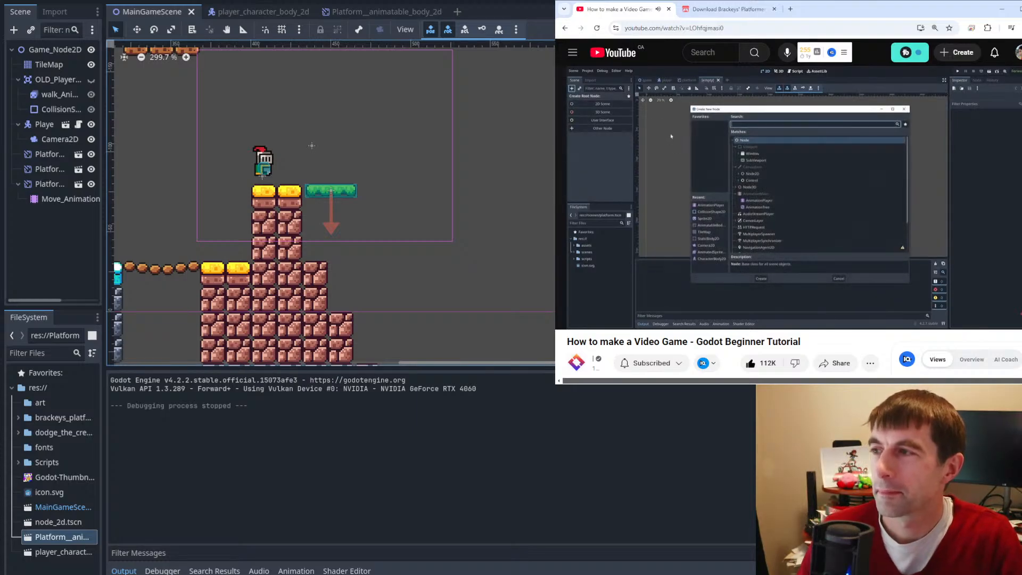
click(811, 165)
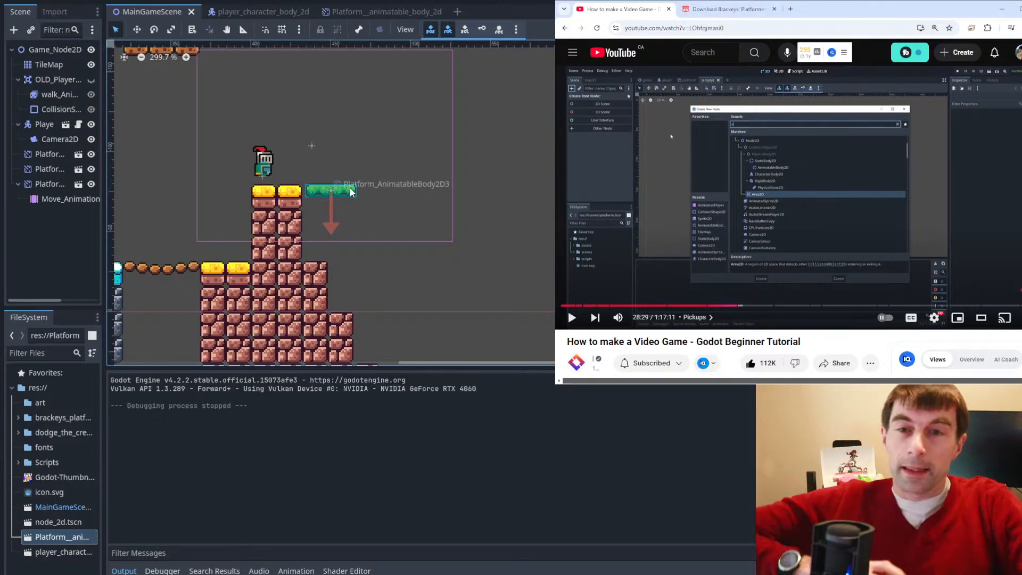
- Change the game window's viewport width in the project's display settings and close the settings
click(50, 0)
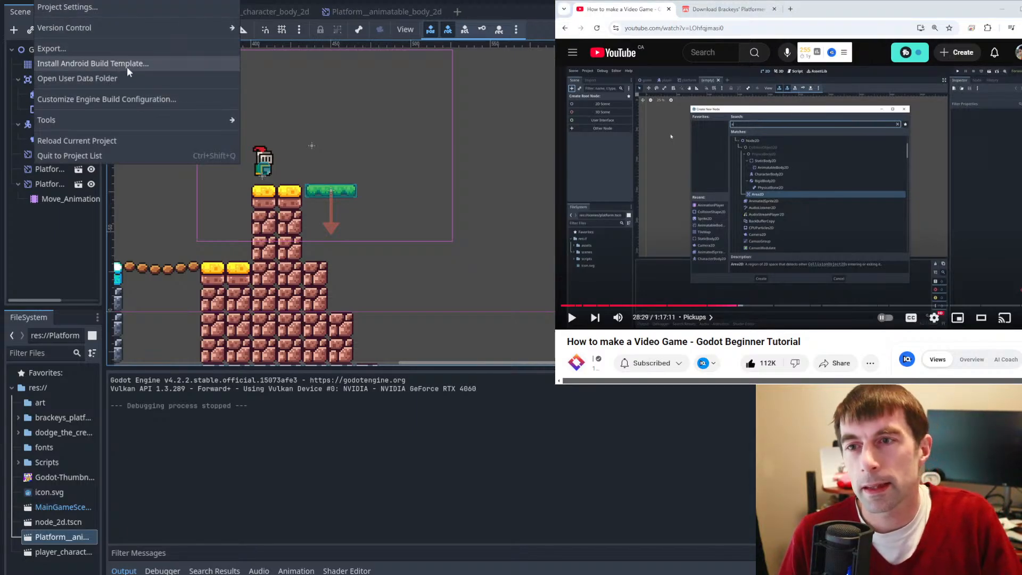
mouse_move(142, 0)
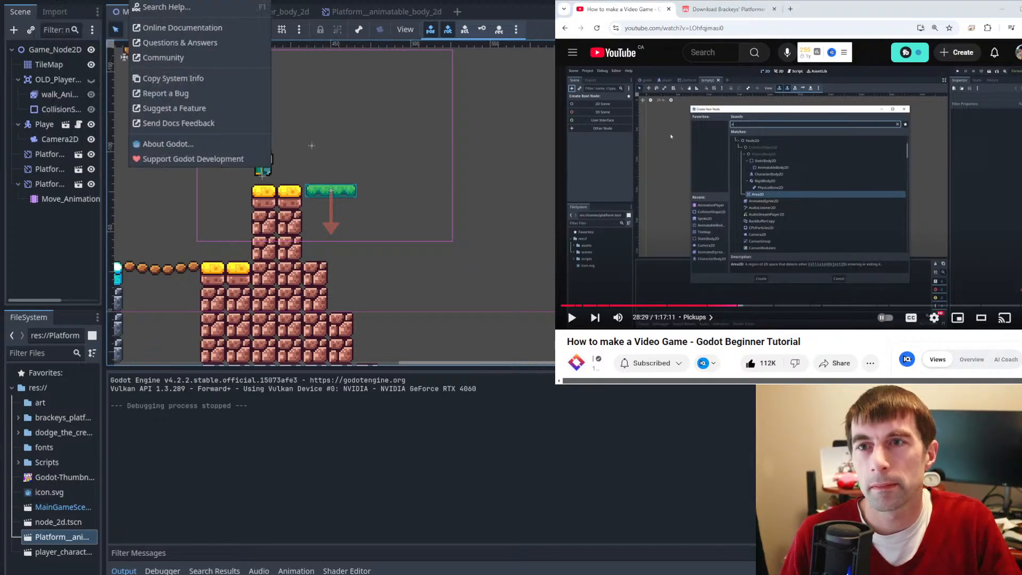
key(Escape)
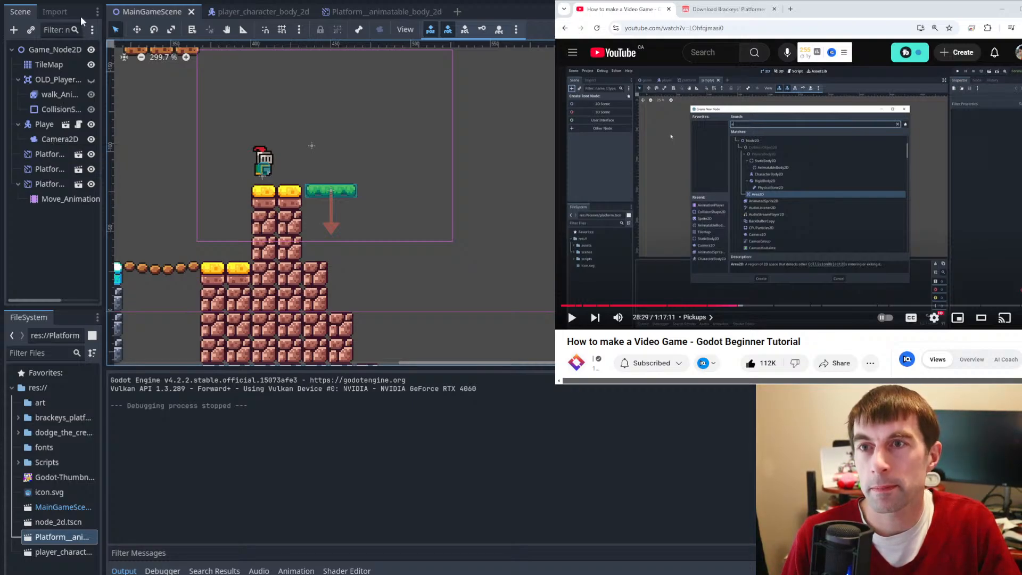
click(88, 1)
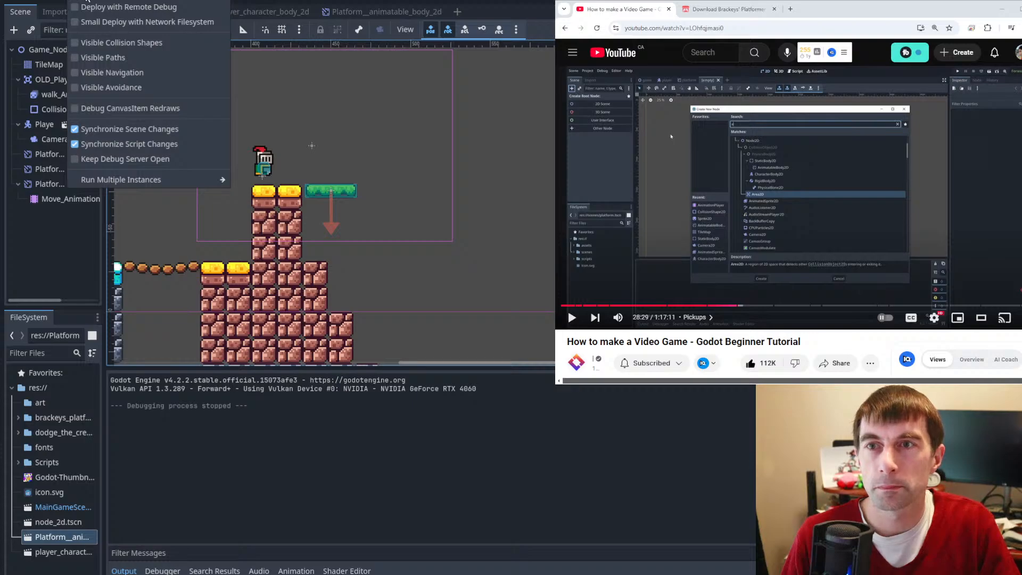
mouse_move(67, 7)
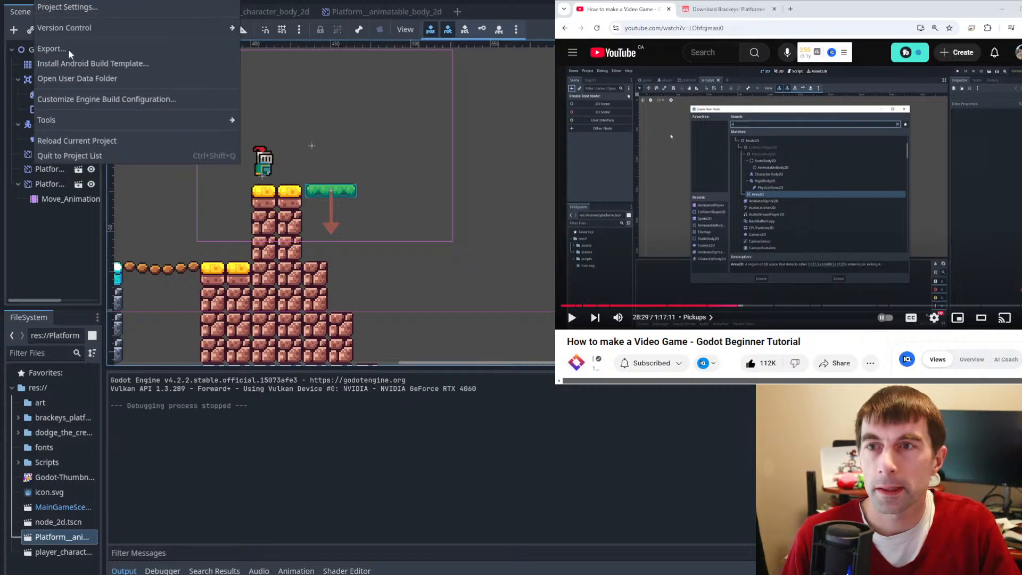
click(68, 7)
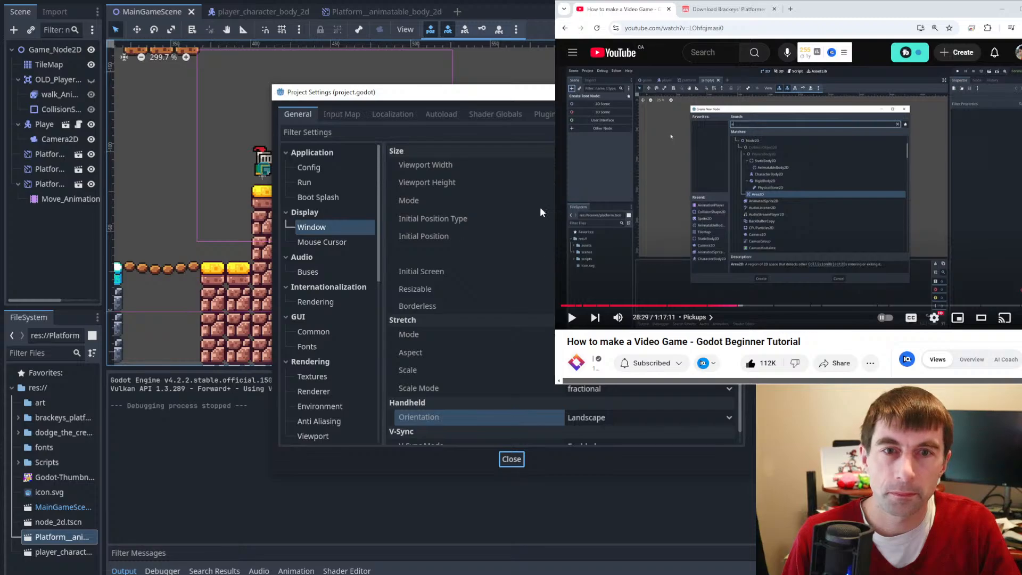
click(644, 165)
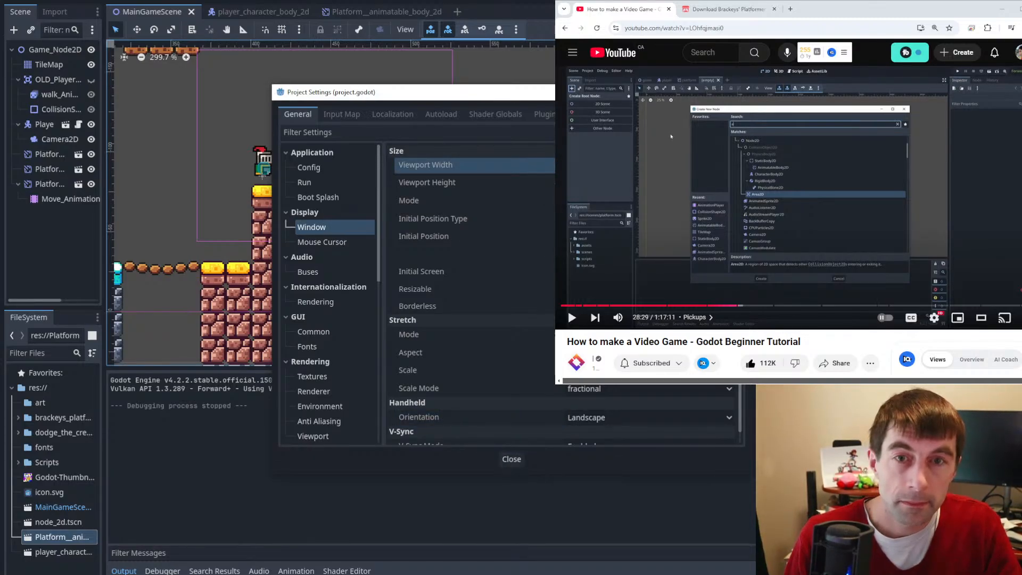
click(514, 459)
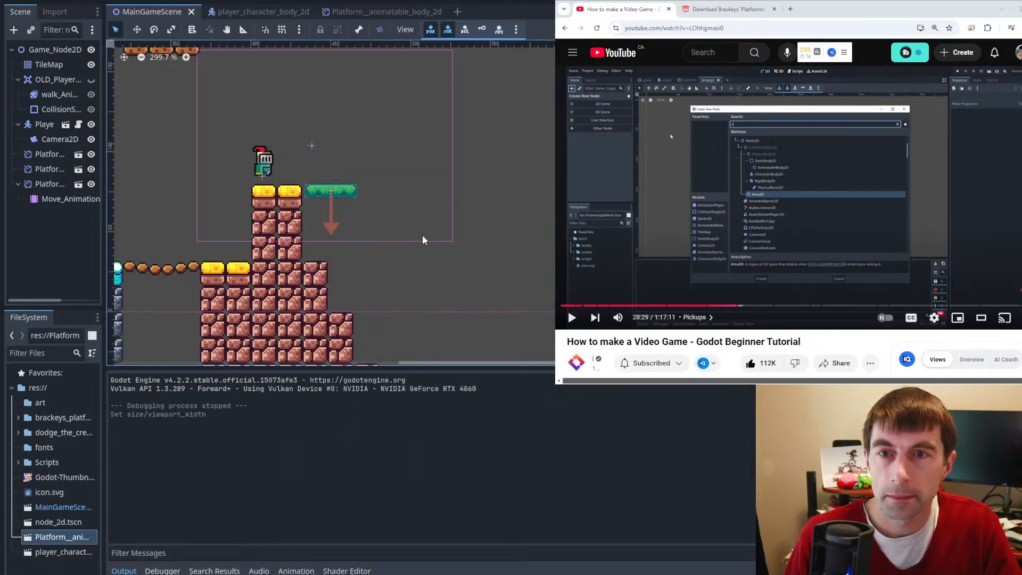